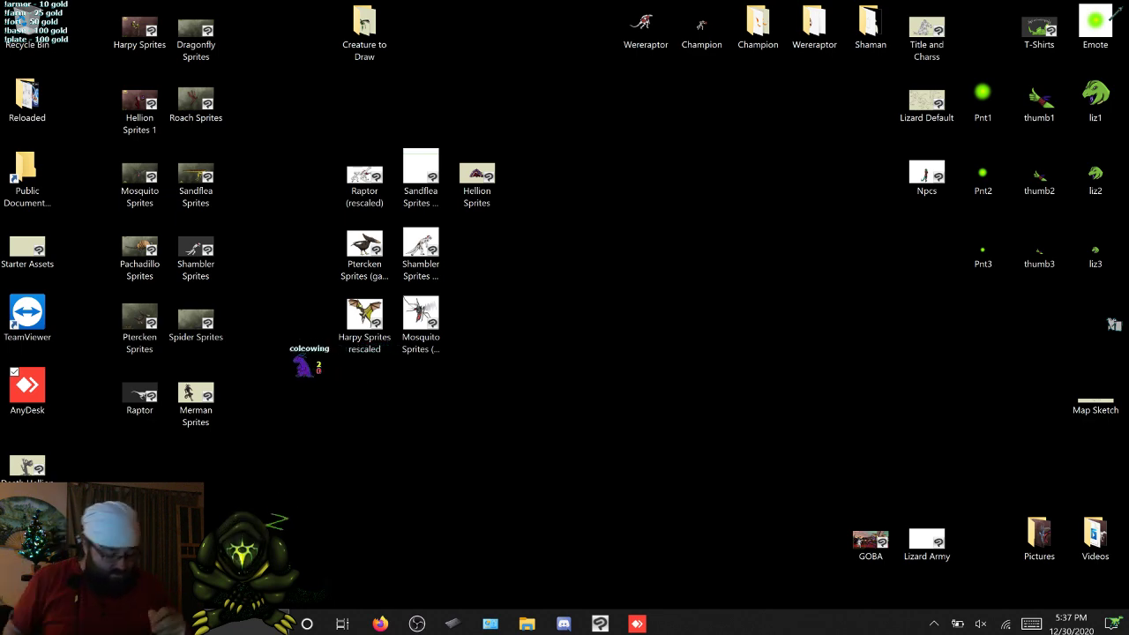
Step: Switch to Clip Studio Paint and bring the whole Death Hellion drawing into view
{"action": "key", "text": "alt+Tab"}
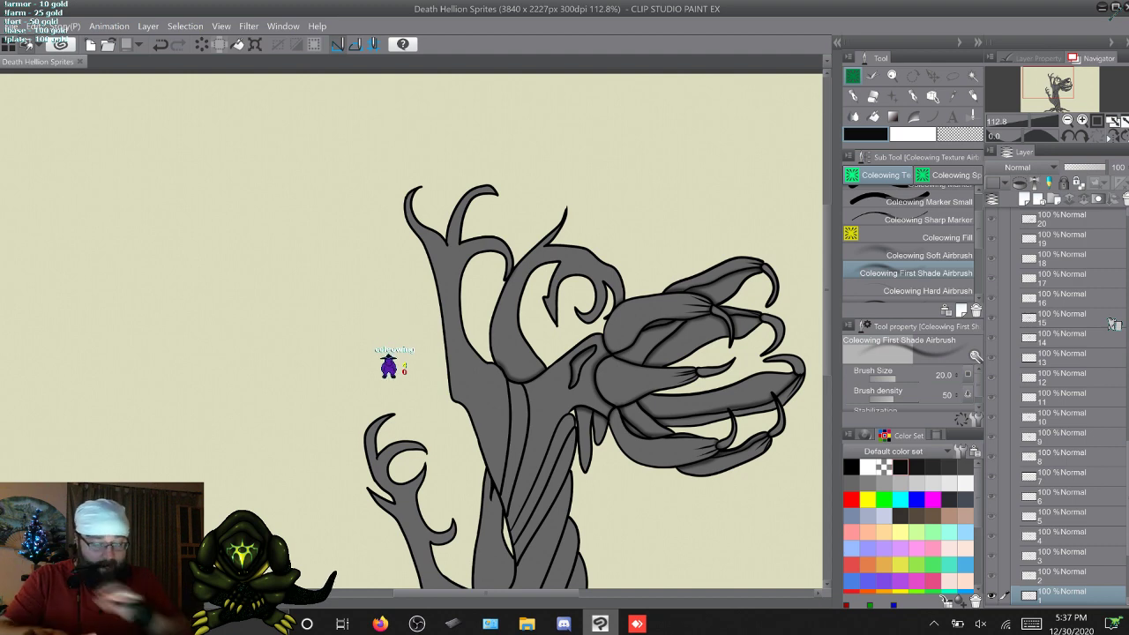
{"action": "scroll", "coordinate": [411, 330], "scroll_direction": "down", "scroll_amount": 4}
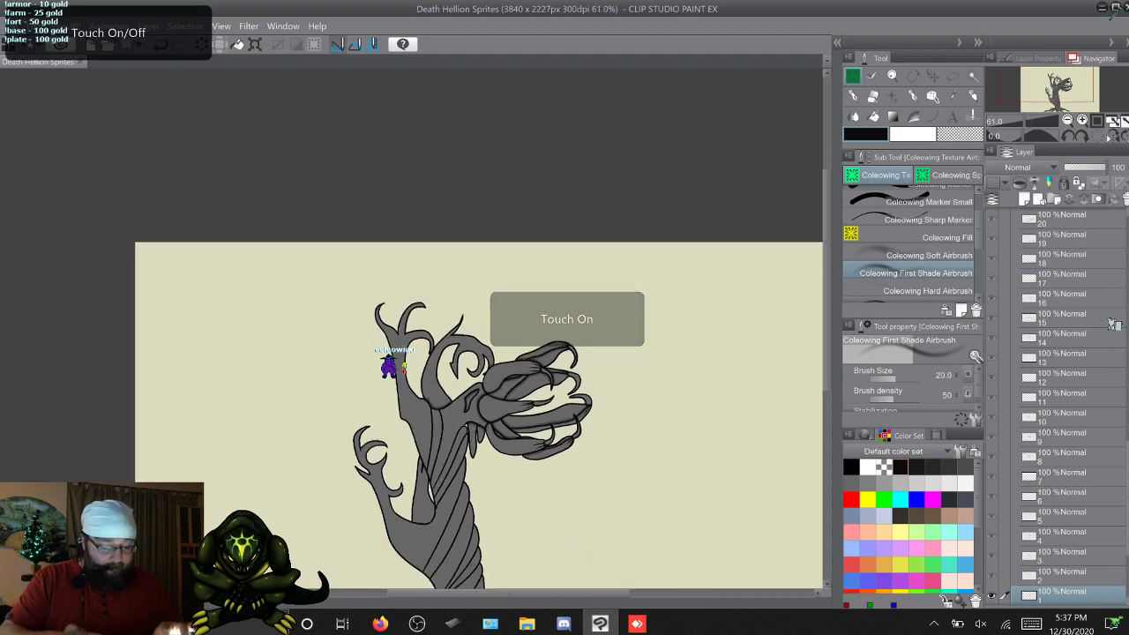
{"action": "left_click_drag", "start_coordinate": [406, 353], "coordinate": [320, 242]}
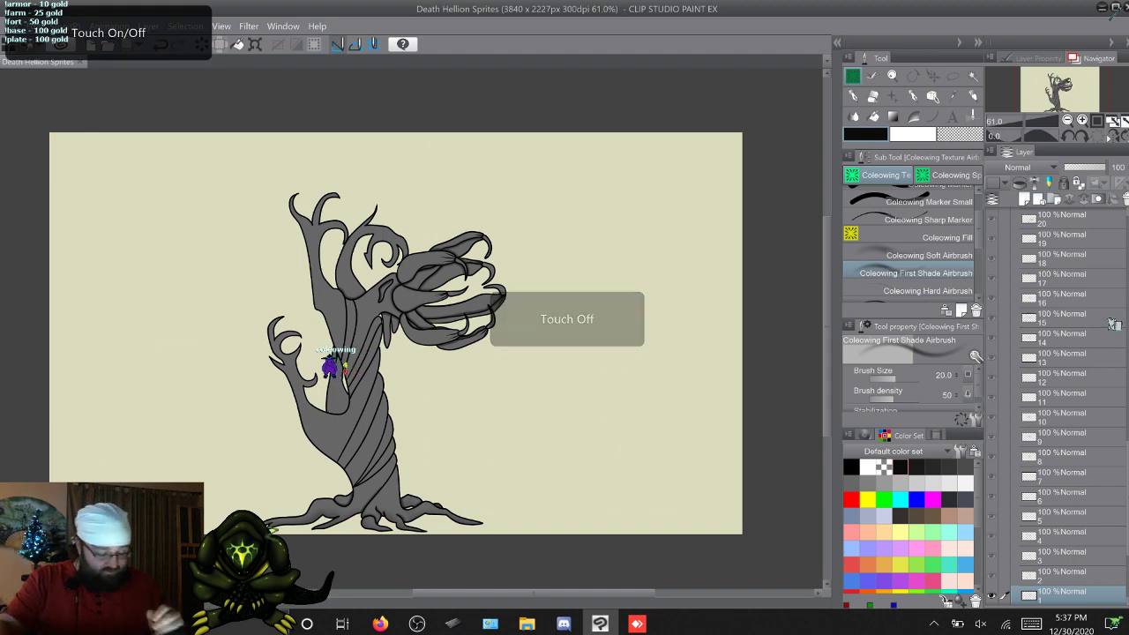
Step: Play the finished Hellion animation from the desktop's Videos folder as a reference, and close the player and the folder
{"action": "key", "text": "super+d"}
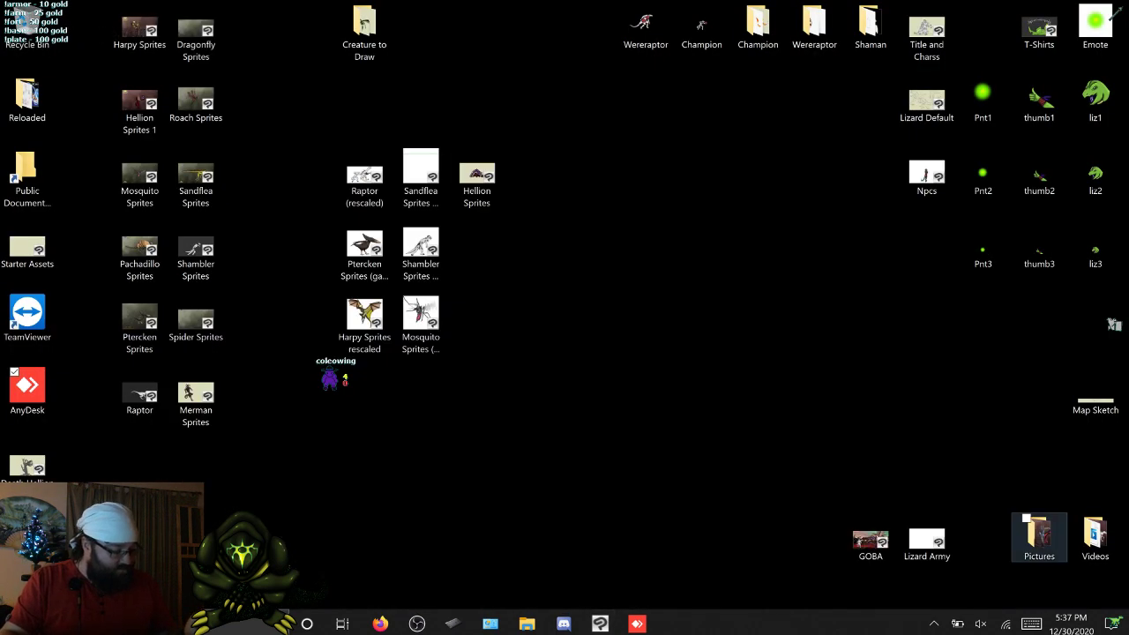
{"action": "left_click", "coordinate": [1093, 534]}
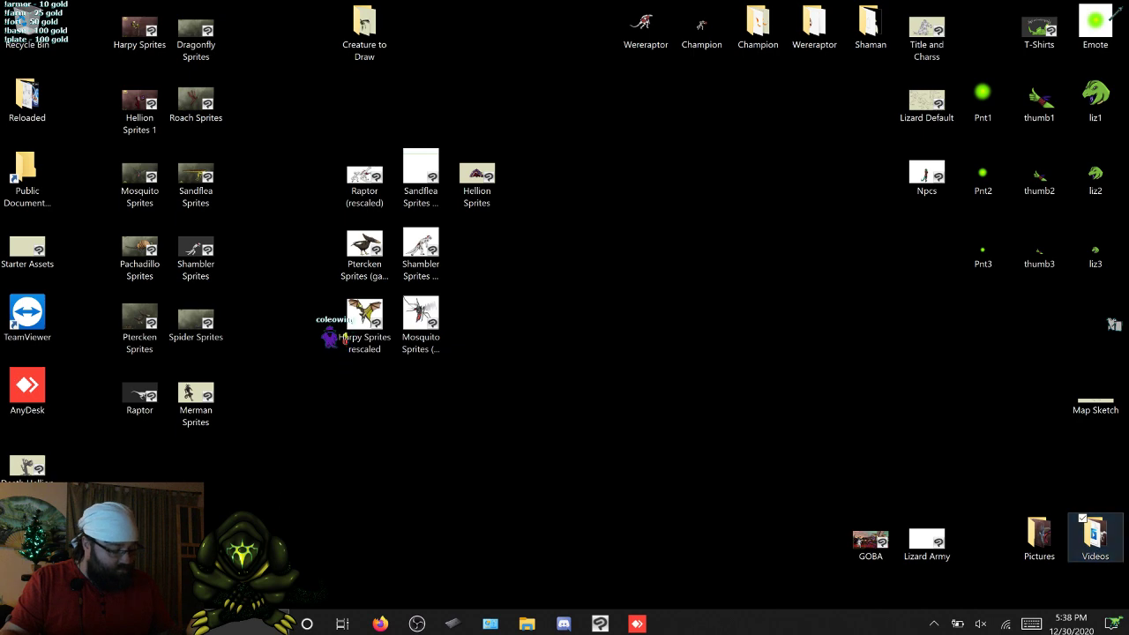
{"action": "double_click", "coordinate": [1093, 534]}
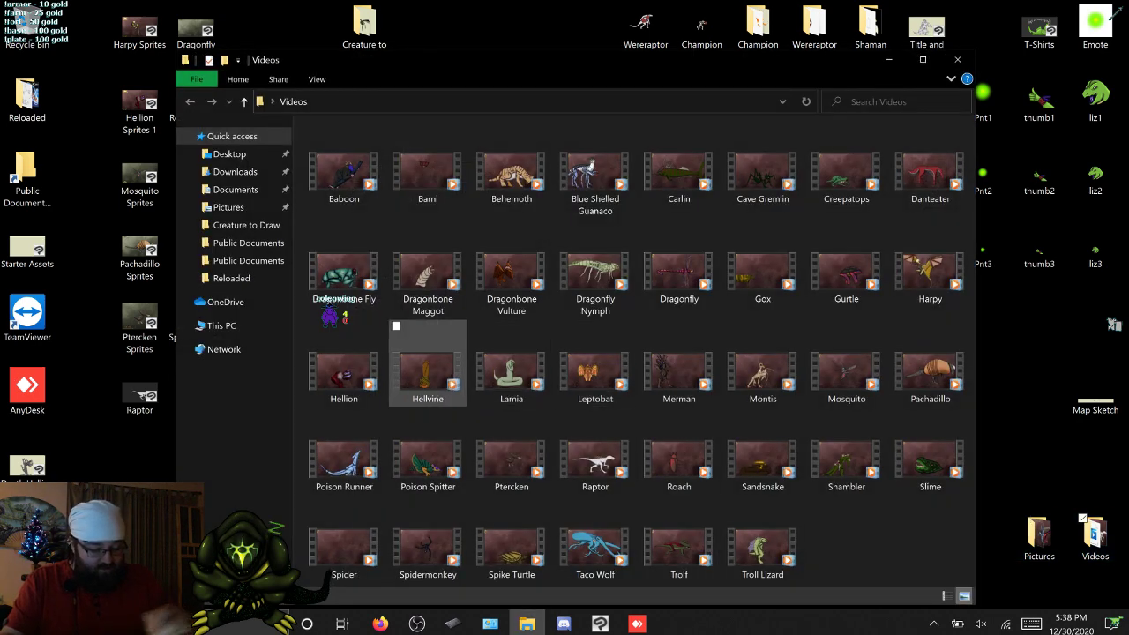
{"action": "double_click", "coordinate": [424, 445]}
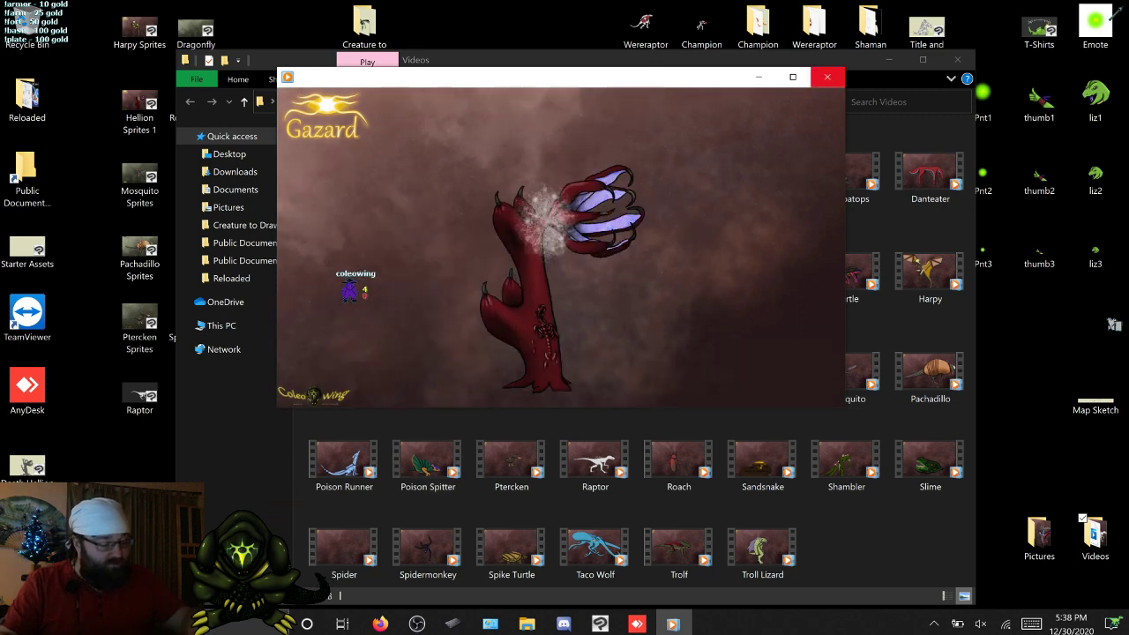
{"action": "left_click", "coordinate": [827, 76]}
{"action": "left_click", "coordinate": [957, 60]}
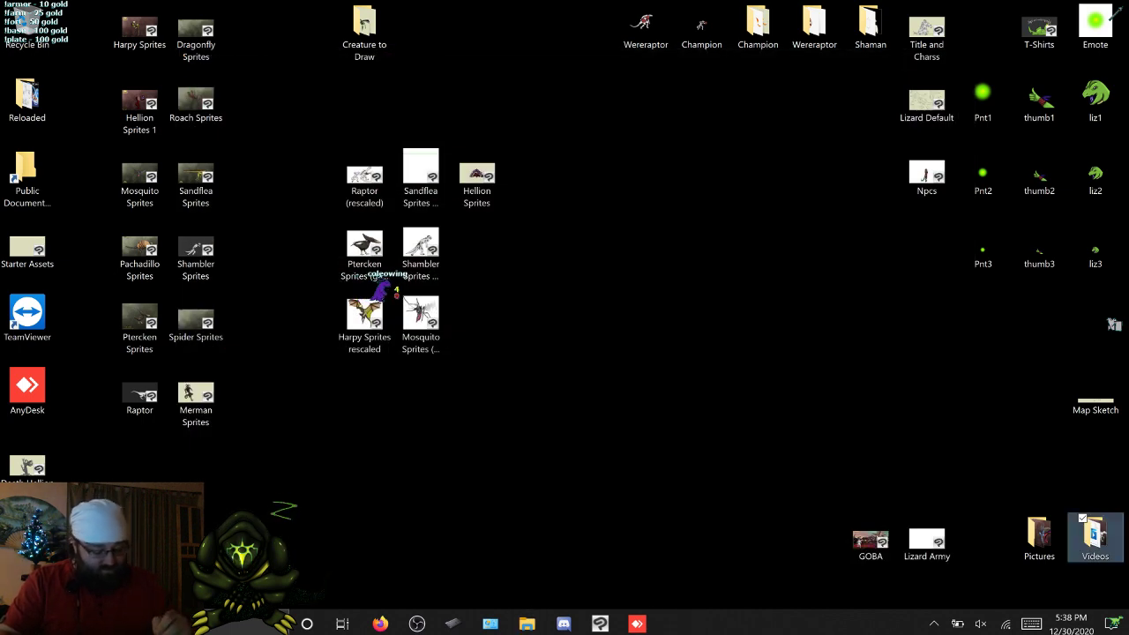
Step: Return to Clip Studio Paint and compare the opening animation frames by flipping back and forth between layers 1 and 5
{"action": "left_click", "coordinate": [600, 623]}
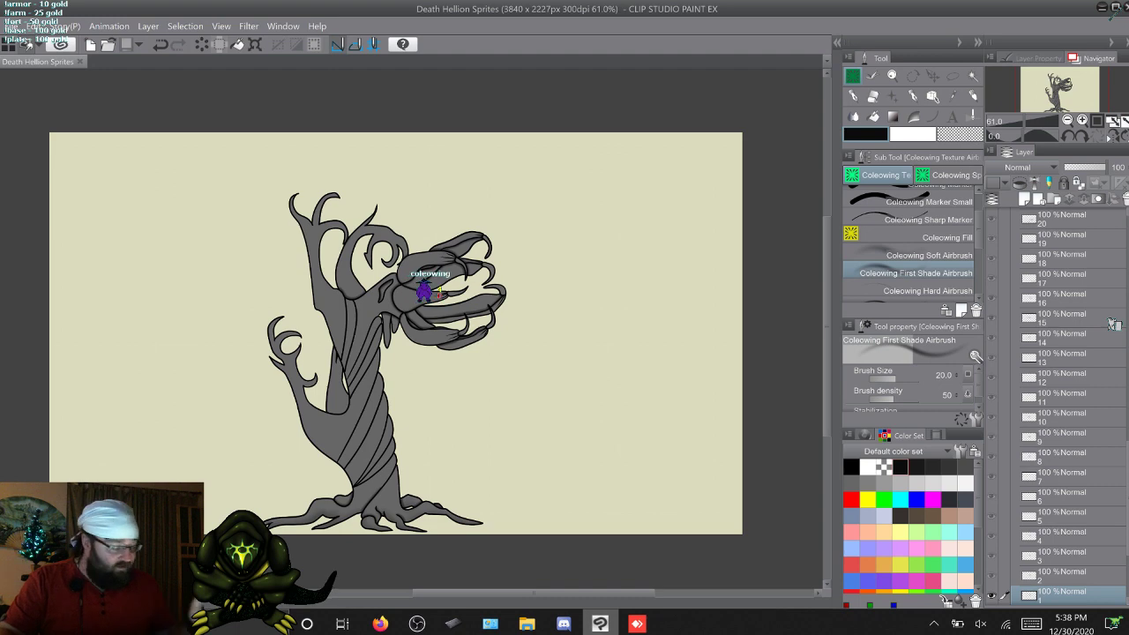
{"action": "key", "text": "w"}
{"action": "key", "text": "w"}
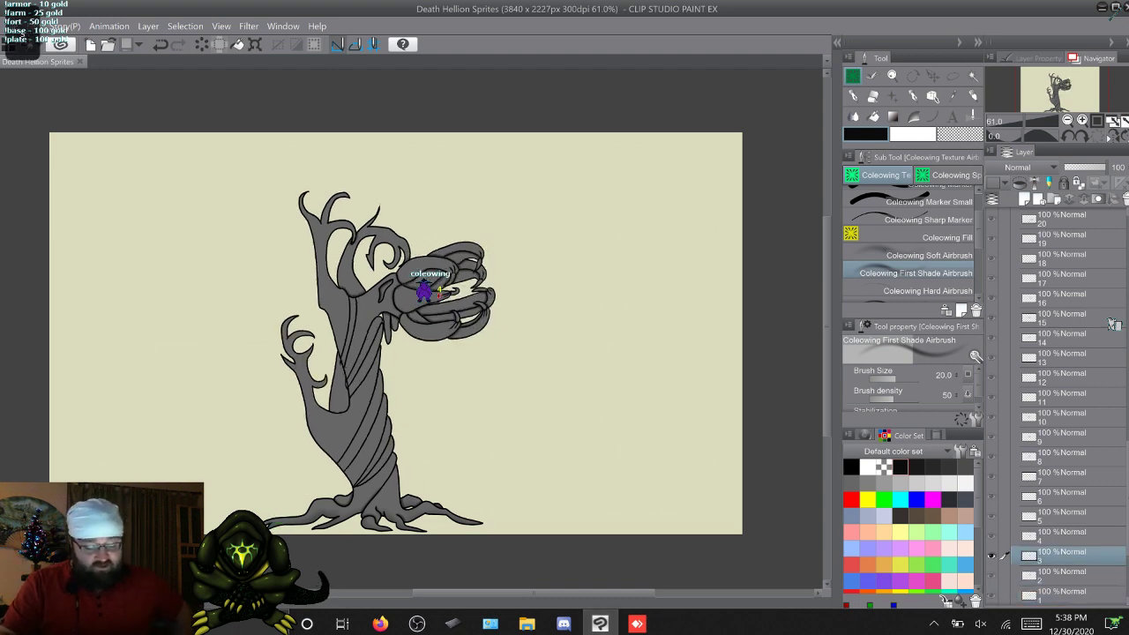
{"action": "key", "text": "s"}
{"action": "key", "text": "s"}
{"action": "key", "text": "w"}
{"action": "key", "text": "s"}
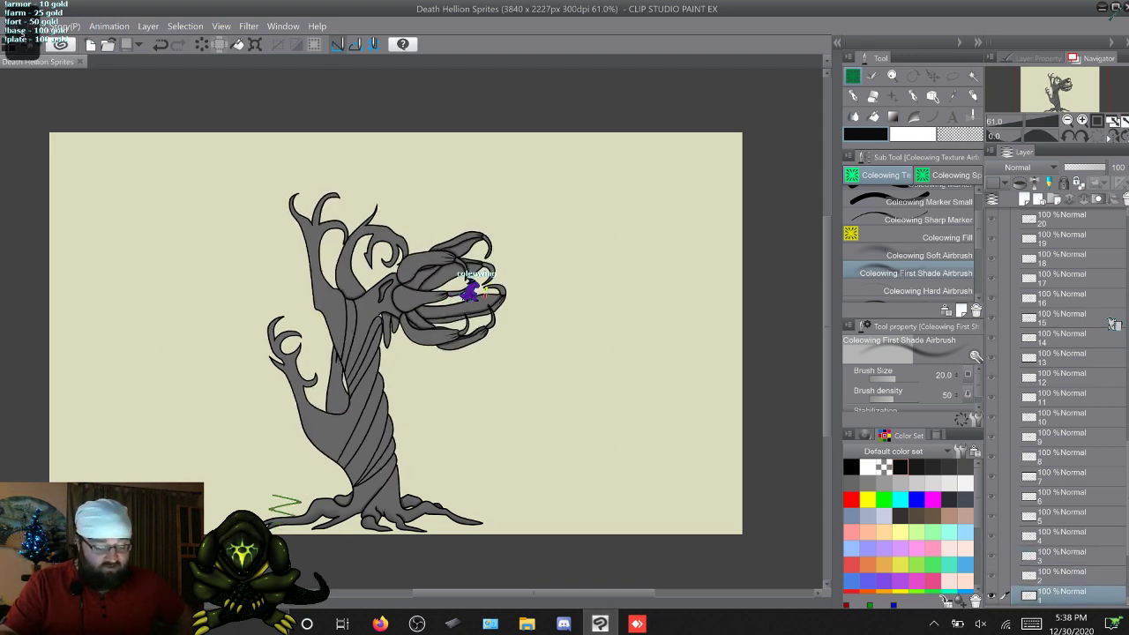
{"action": "key", "text": "w"}
{"action": "key", "text": "w"}
{"action": "key", "text": "w"}
{"action": "key", "text": "w"}
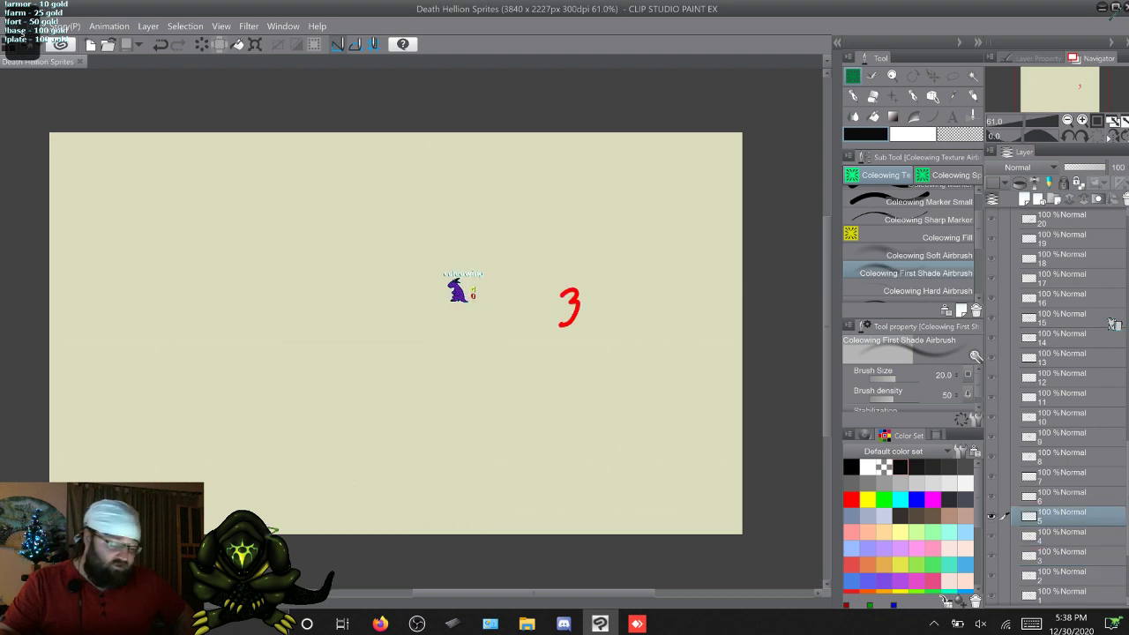
{"action": "key", "text": "s"}
{"action": "key", "text": "w"}
{"action": "key", "text": "s"}
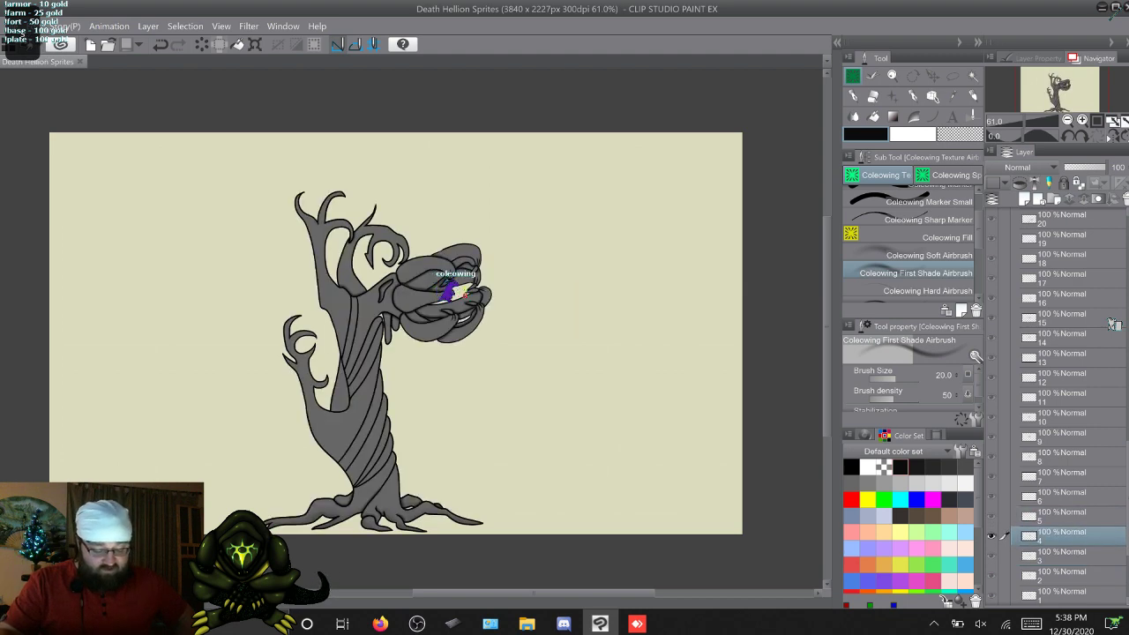
Step: Flip upward through the remaining sprite layers to review the creature's poses and the numbered marker frames
{"action": "key", "text": "w"}
{"action": "key", "text": "w"}
{"action": "key", "text": "w"}
{"action": "key", "text": "w"}
{"action": "key", "text": "w"}
{"action": "key", "text": "w"}
{"action": "key", "text": "w"}
{"action": "key", "text": "w"}
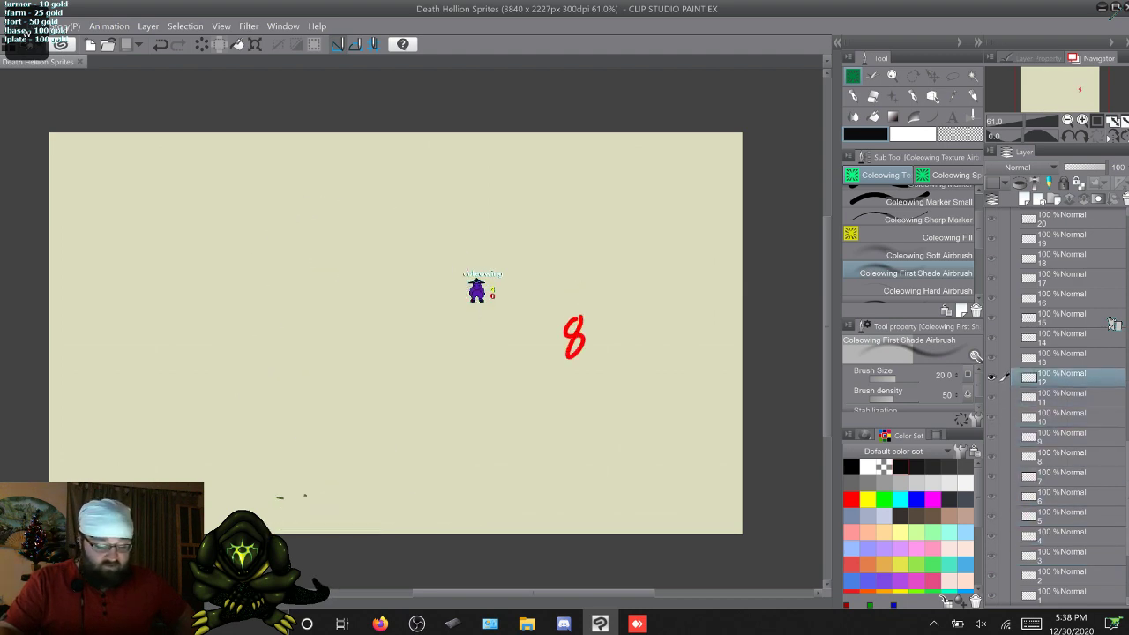
{"action": "key", "text": "w"}
{"action": "key", "text": "w"}
{"action": "key", "text": "w"}
{"action": "key", "text": "w"}
{"action": "key", "text": "w"}
{"action": "key", "text": "w"}
{"action": "key", "text": "w"}
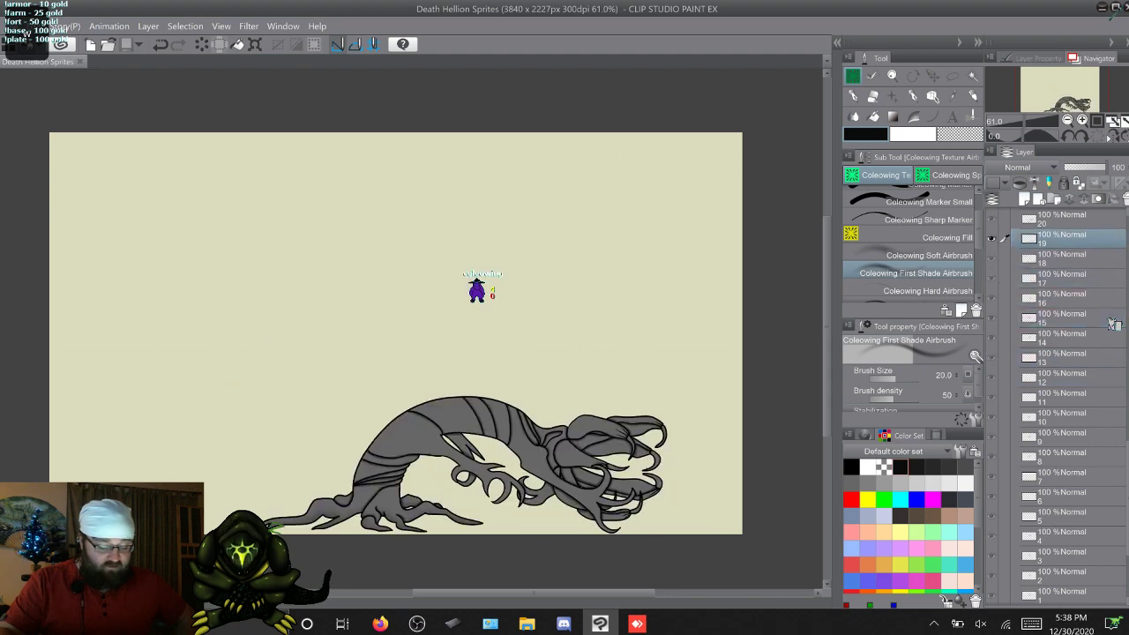
{"action": "key", "text": "w"}
{"action": "key", "text": "w"}
{"action": "key", "text": "w"}
{"action": "key", "text": "w"}
{"action": "key", "text": "w"}
{"action": "key", "text": "w"}
{"action": "key", "text": "w"}
{"action": "key", "text": "w"}
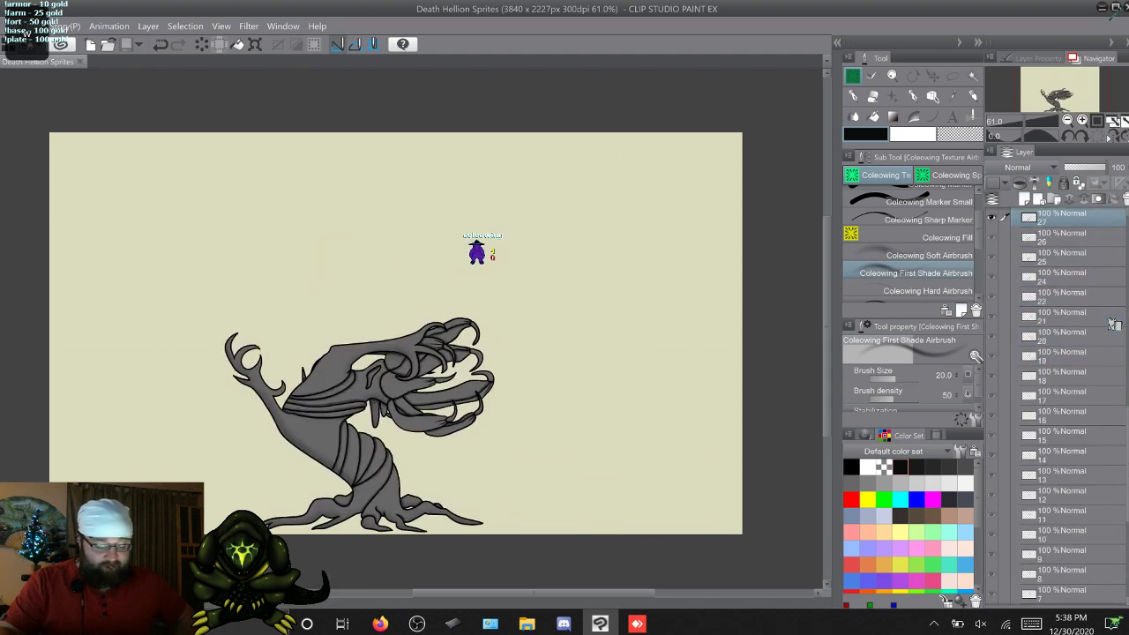
{"action": "key", "text": "w"}
{"action": "key", "text": "w"}
{"action": "key", "text": "w"}
{"action": "key", "text": "w"}
{"action": "key", "text": "w"}
{"action": "key", "text": "w"}
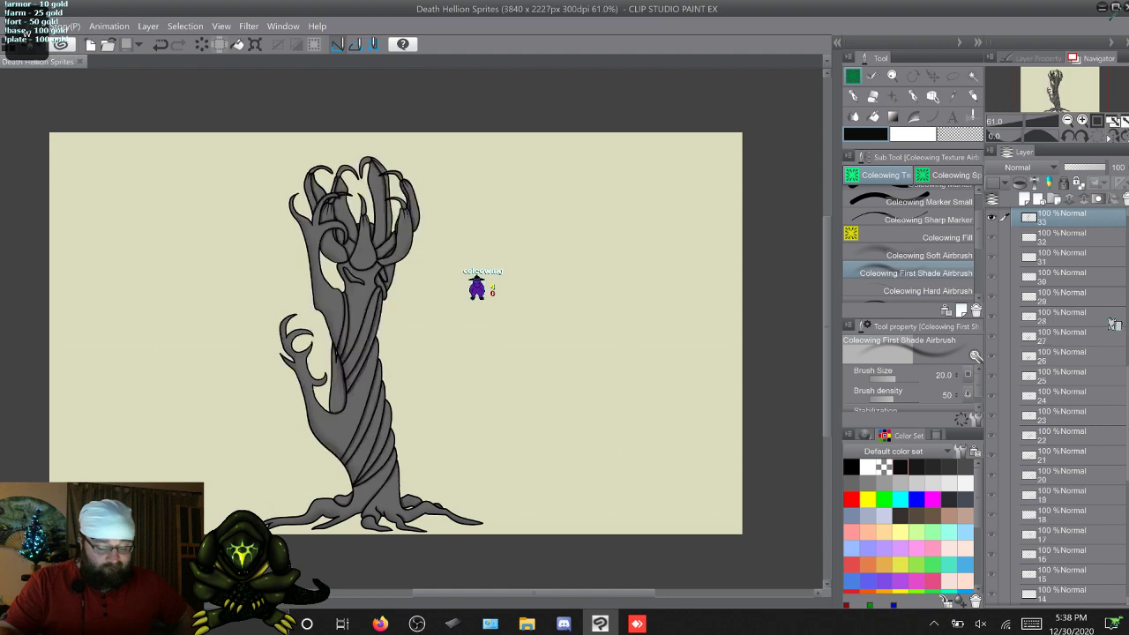
{"action": "key", "text": "w"}
{"action": "key", "text": "w"}
{"action": "key", "text": "w"}
{"action": "key", "text": "w"}
{"action": "key", "text": "w"}
{"action": "key", "text": "w"}
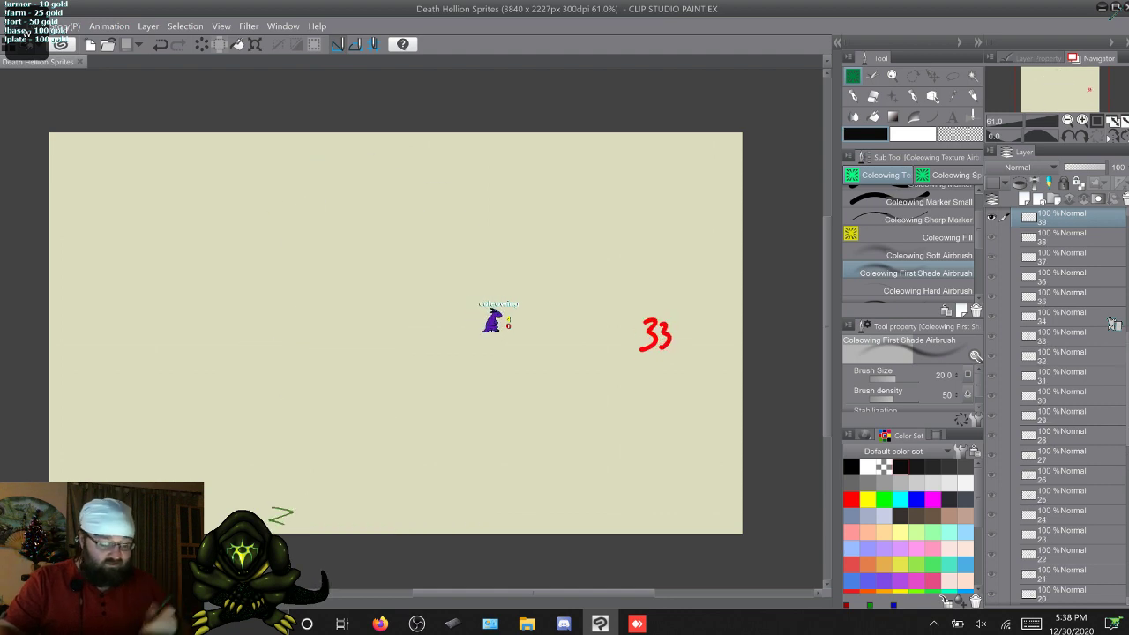
{"action": "key", "text": "w"}
{"action": "key", "text": "w"}
{"action": "key", "text": "w"}
{"action": "key", "text": "w"}
{"action": "key", "text": "w"}
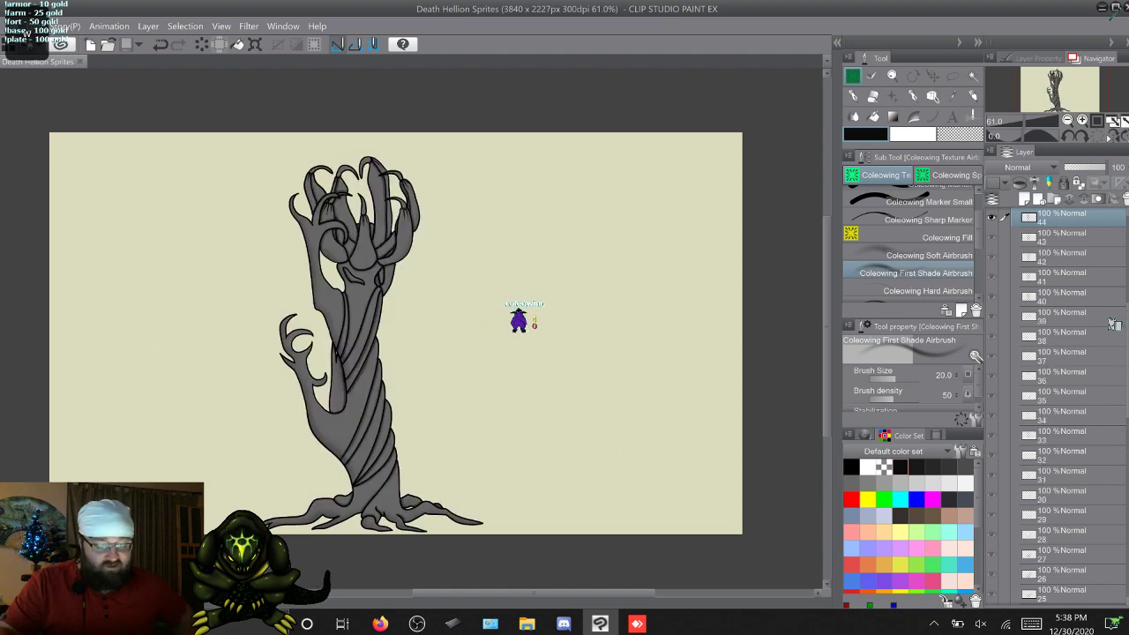
{"action": "key", "text": "w"}
{"action": "key", "text": "w"}
{"action": "key", "text": "w"}
{"action": "key", "text": "w"}
{"action": "key", "text": "w"}
{"action": "key", "text": "w"}
{"action": "key", "text": "w"}
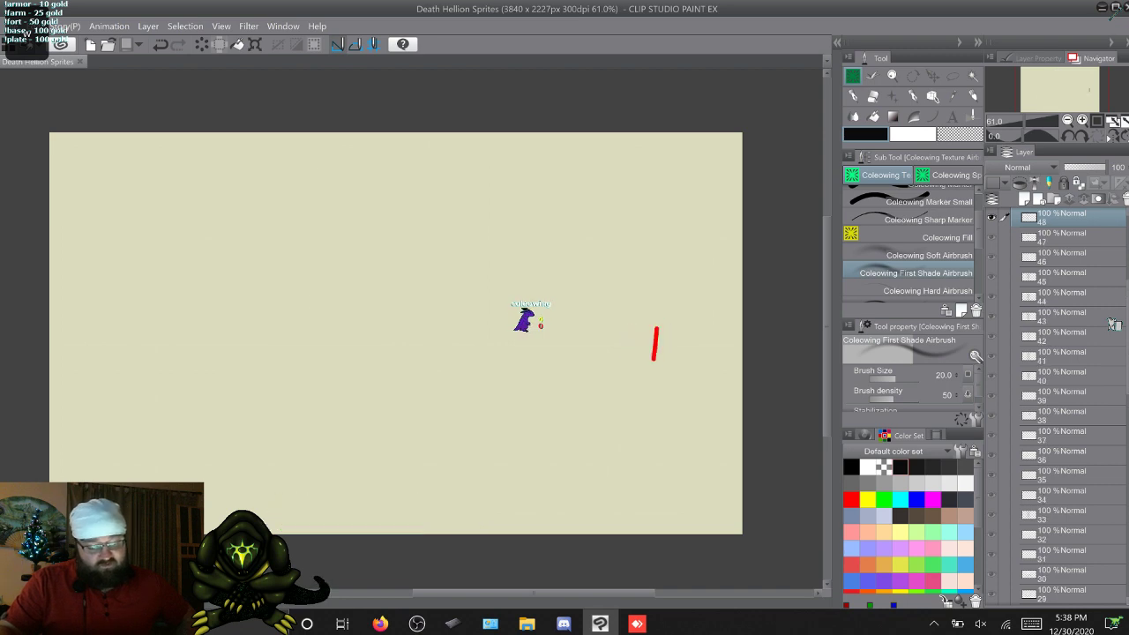
{"action": "key", "text": "w"}
{"action": "key", "text": "w"}
{"action": "key", "text": "w"}
{"action": "key", "text": "w"}
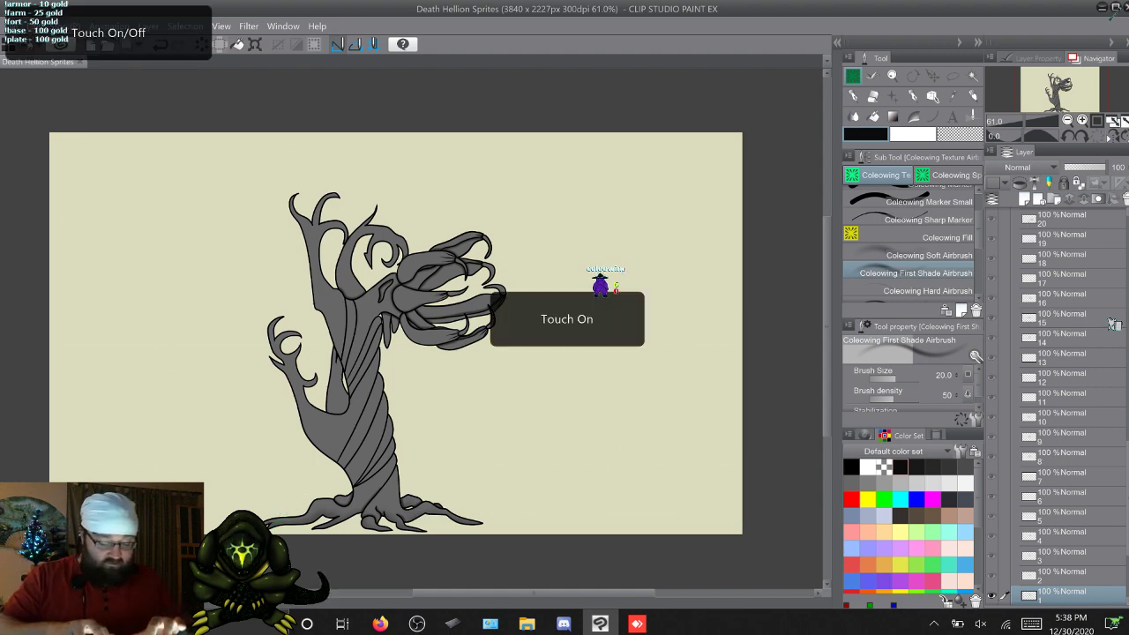
Step: Shade the edges of the limb stub behind the twisted trunk on layer 1 with the size 20 Coleowing First Shade Airbrush
{"action": "scroll", "coordinate": [372, 476], "scroll_direction": "up", "scroll_amount": 5}
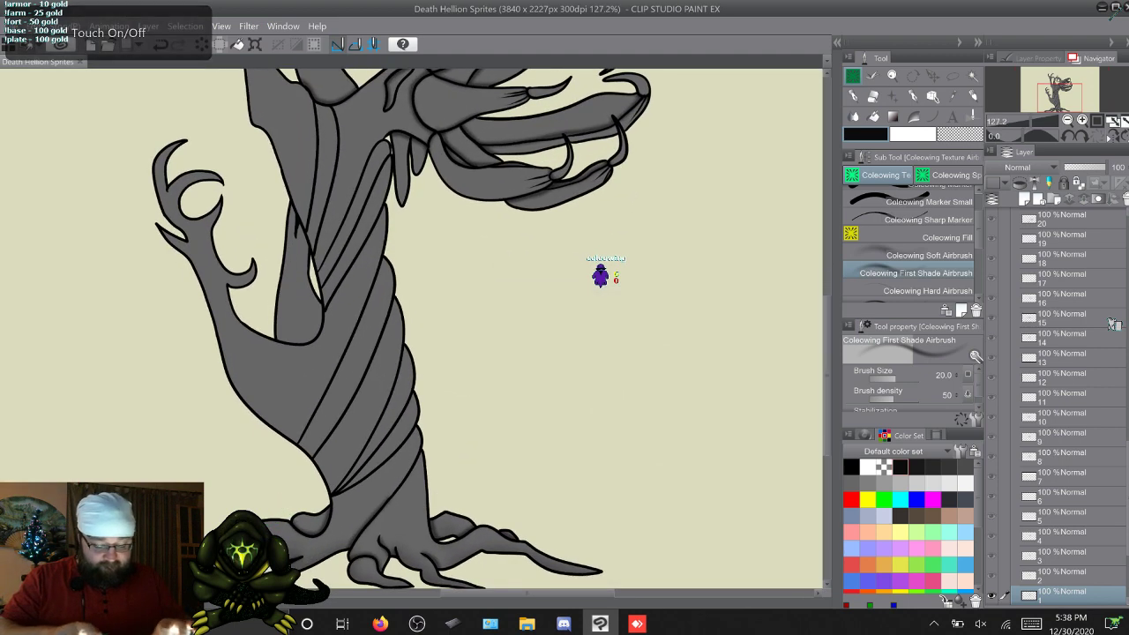
{"action": "scroll", "coordinate": [412, 326], "scroll_direction": "left", "scroll_amount": 3}
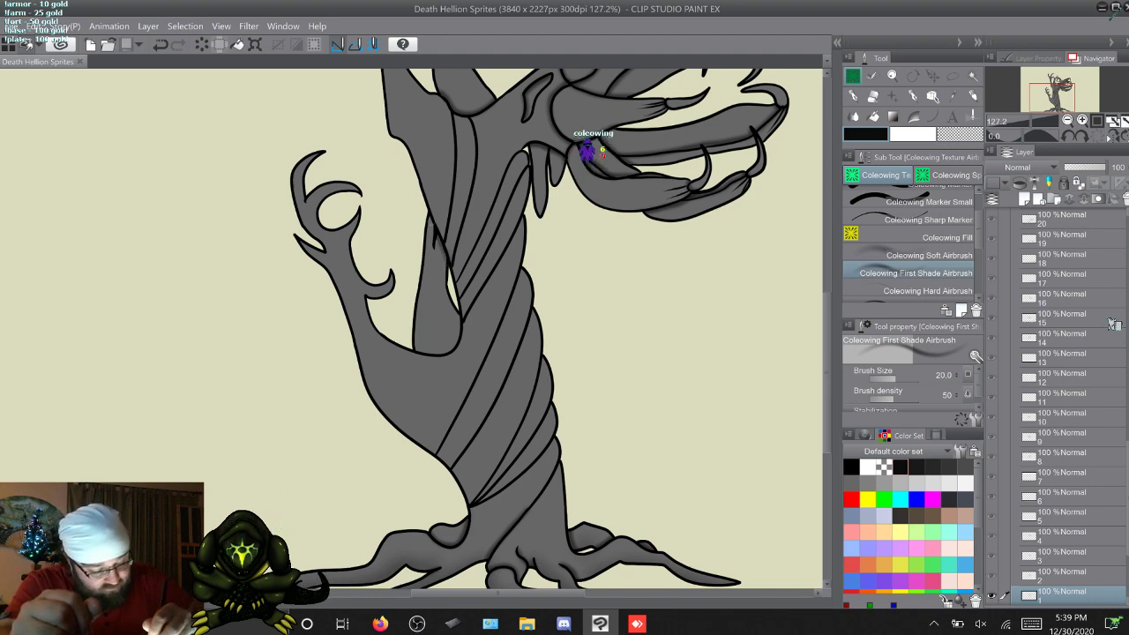
{"action": "left_click_drag", "start_coordinate": [444, 251], "coordinate": [433, 210]}
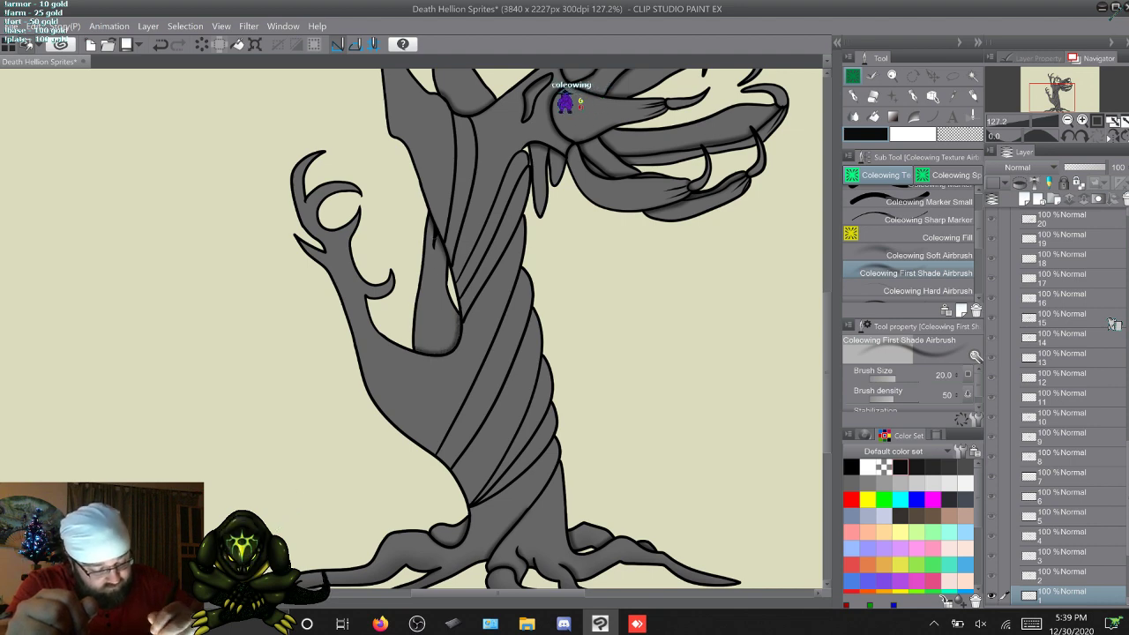
Step: Shade the edges of the limb stub behind the trunk on layers 2 and 3 with the First Shade Airbrush
{"action": "key", "text": "w"}
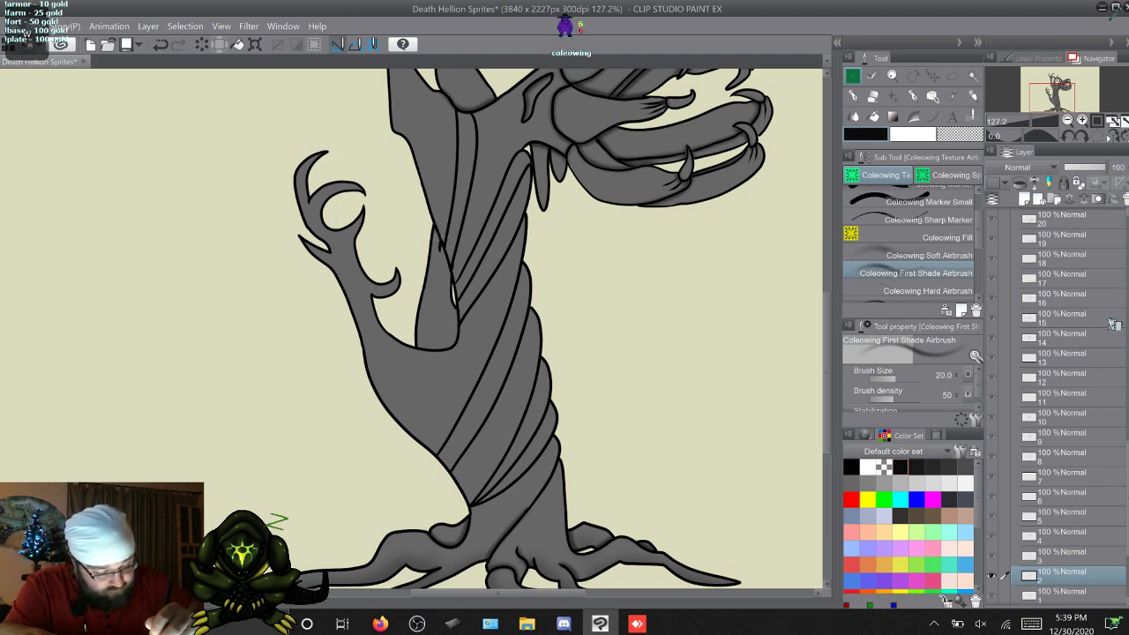
{"action": "left_click_drag", "start_coordinate": [439, 238], "coordinate": [451, 278]}
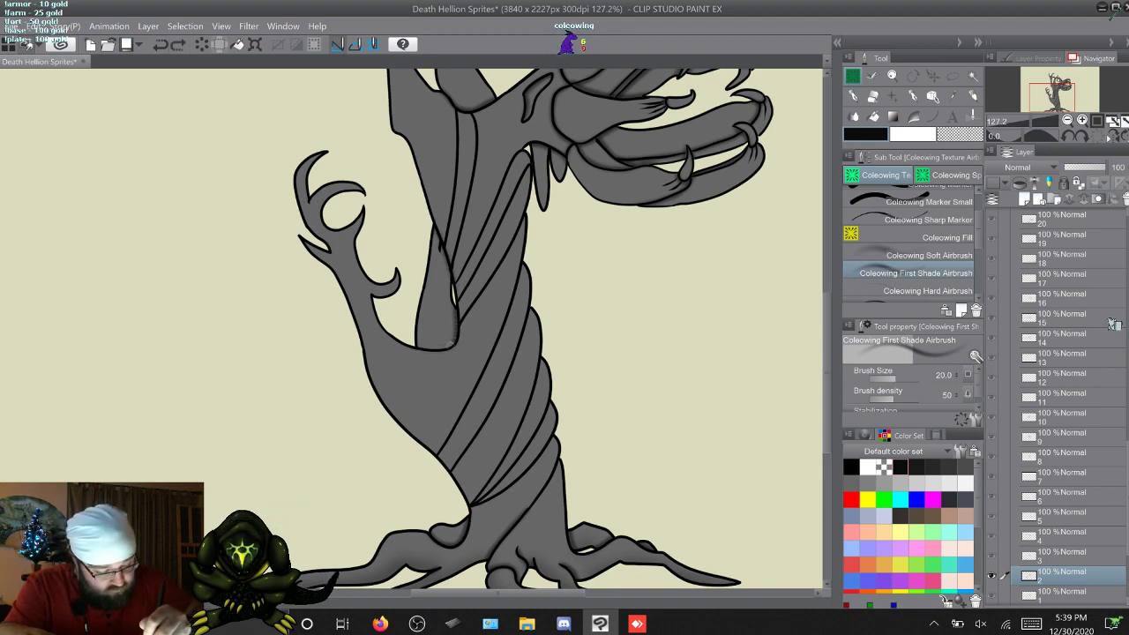
{"action": "key", "text": "w"}
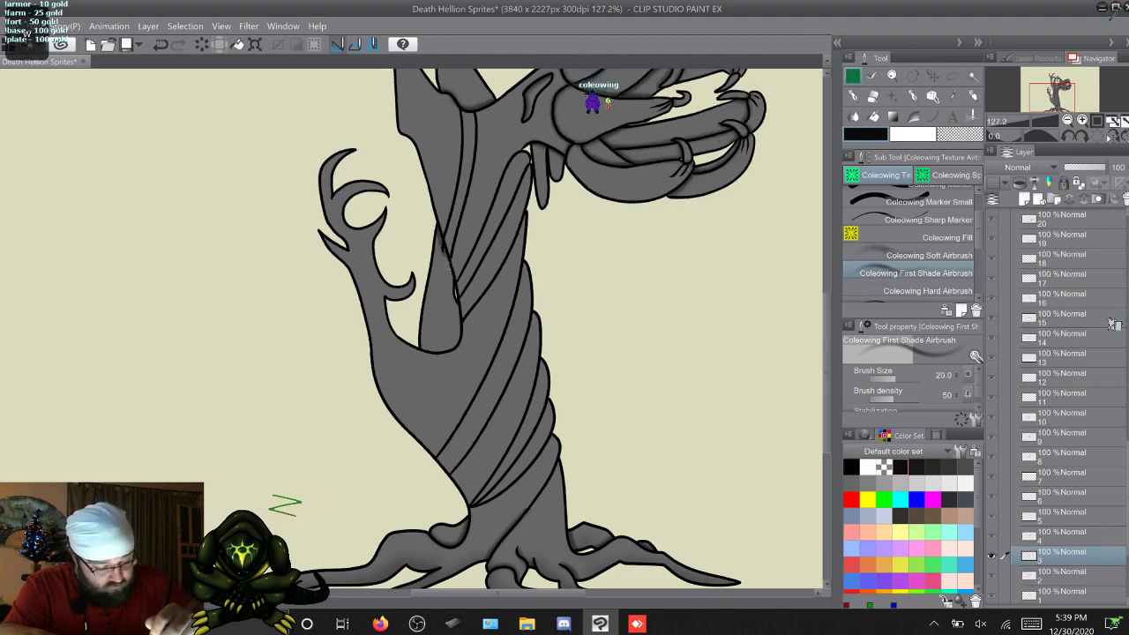
{"action": "left_click_drag", "start_coordinate": [459, 320], "coordinate": [451, 350]}
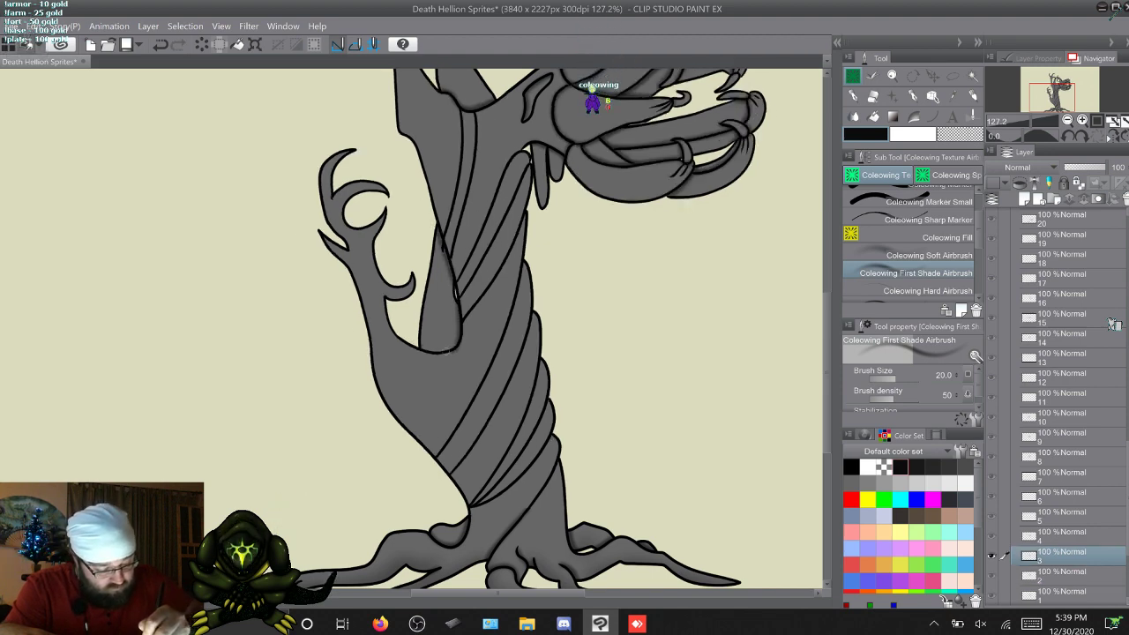
Step: Compare layer 4 with layer 3 and shade the limb stub behind the trunk on layer 4
{"action": "key", "text": "w"}
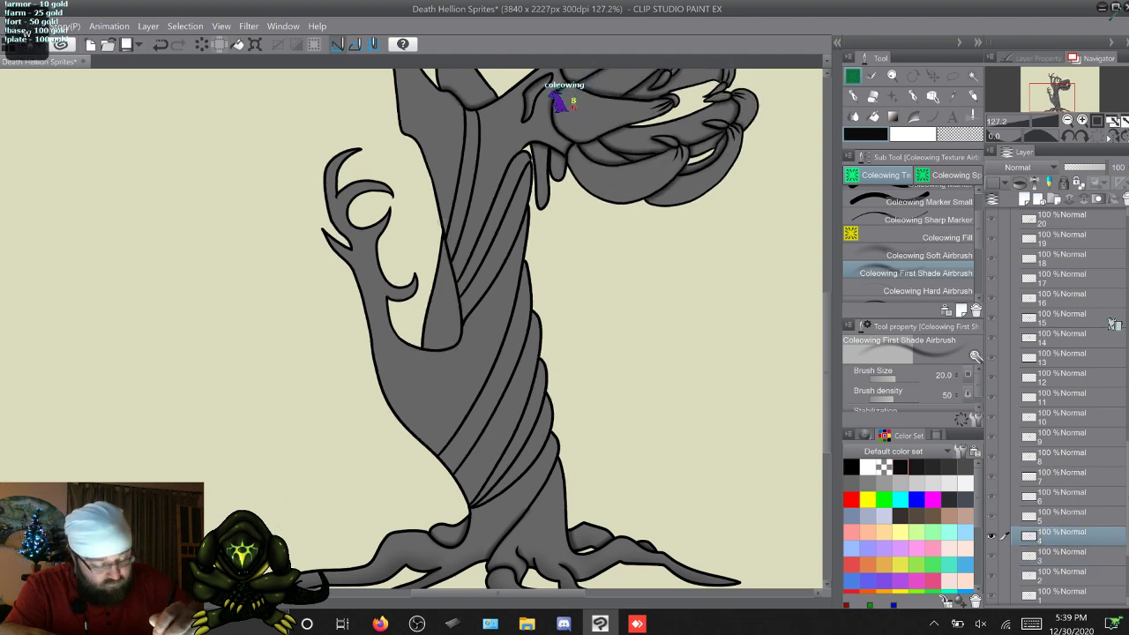
{"action": "key", "text": "s"}
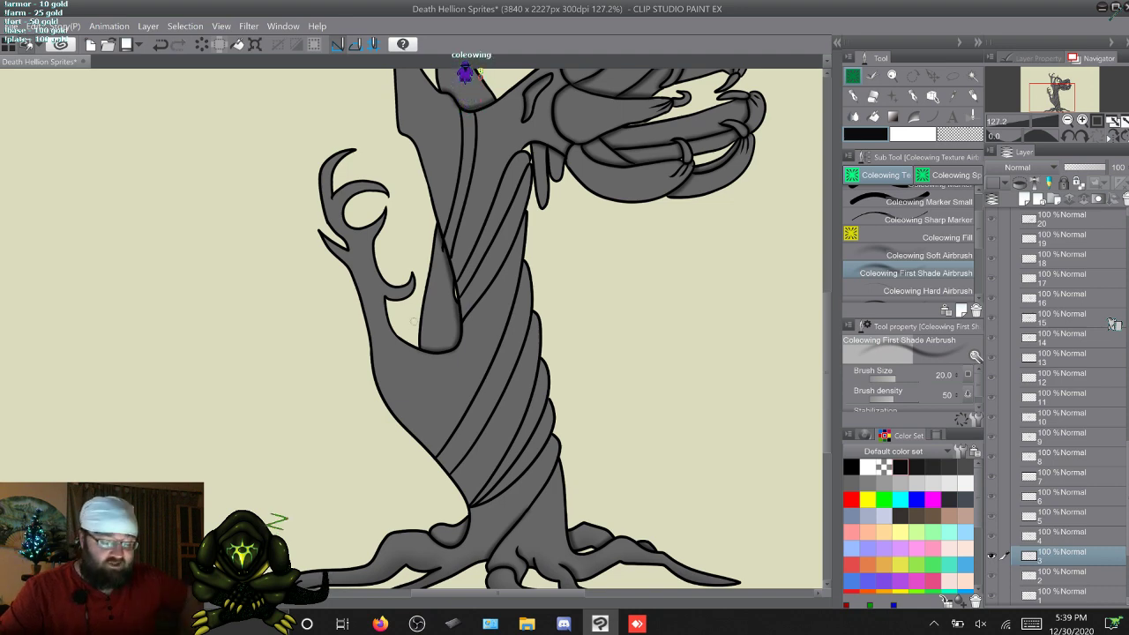
{"action": "key", "text": "w"}
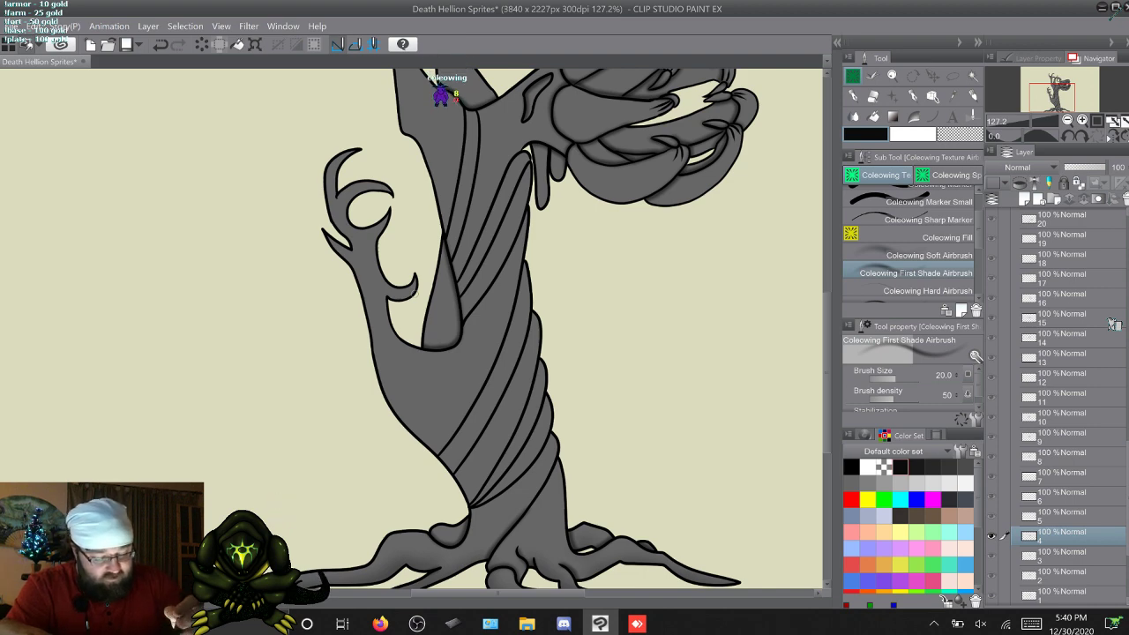
Step: Skip the marker layers 5 to 7 and shade the small limb stub behind the trunk on layers 8 and 9
{"action": "key", "text": "w"}
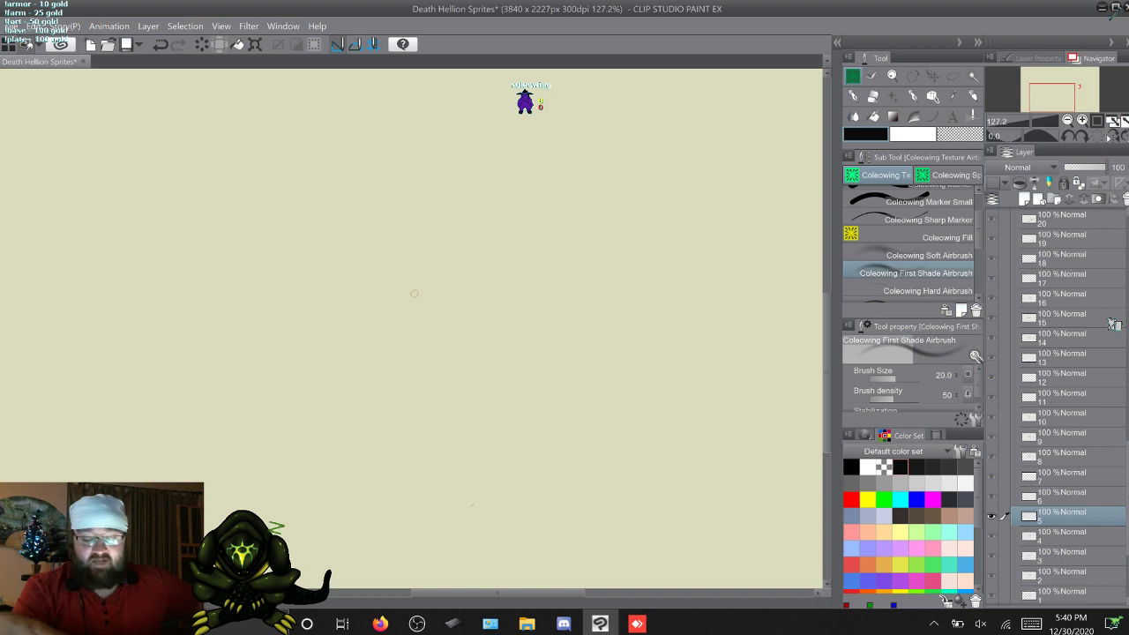
{"action": "key", "text": "alt+bracketright"}
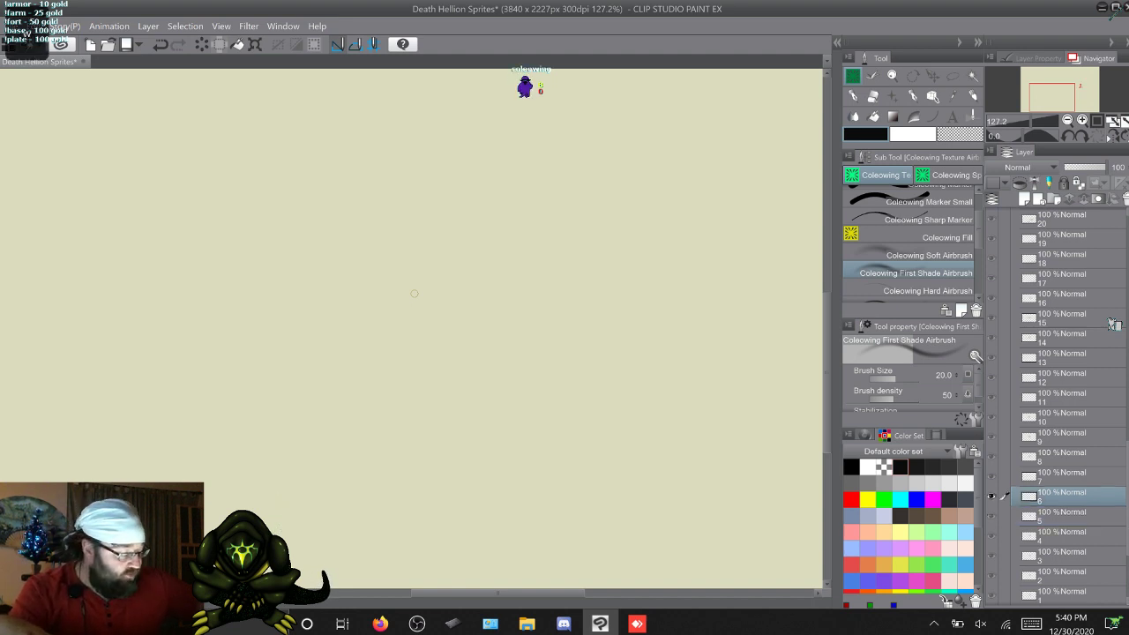
{"action": "key", "text": "alt+bracketright"}
{"action": "key", "text": "alt+bracketright"}
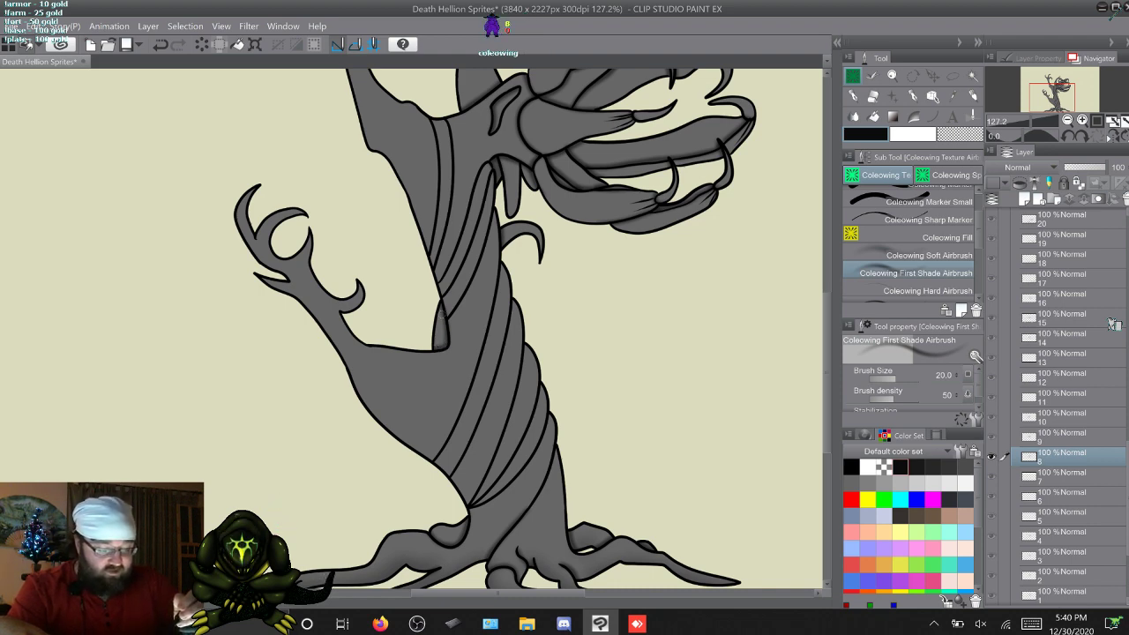
{"action": "key", "text": "w"}
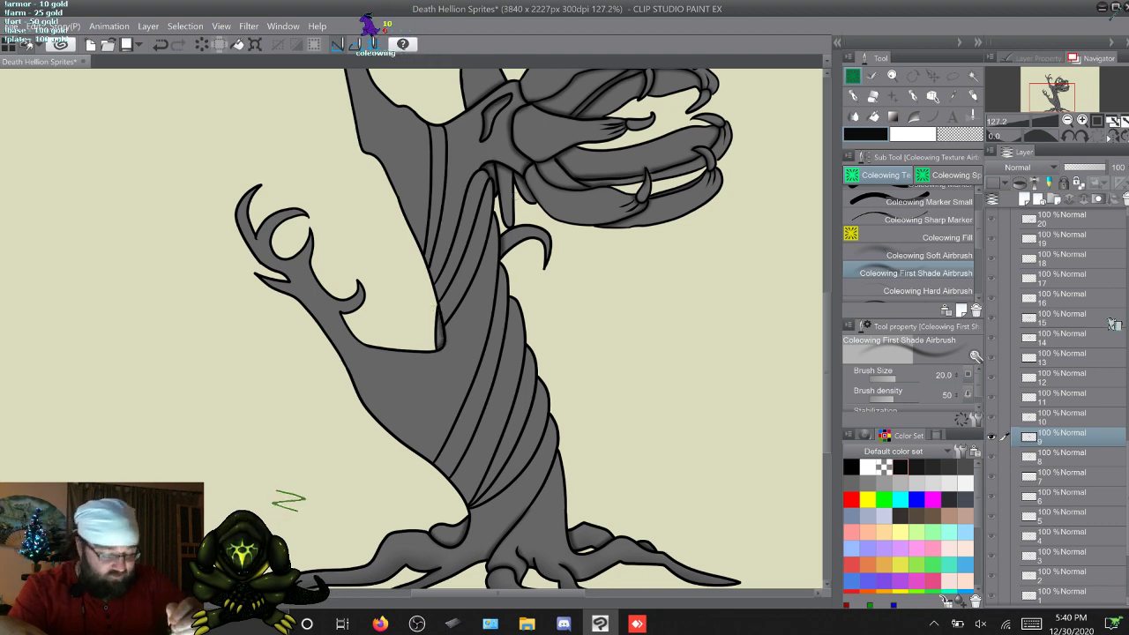
Step: Shade the limb stub behind the trunk on layer 10 and skip the marker layers 11 to 13
{"action": "key", "text": "w"}
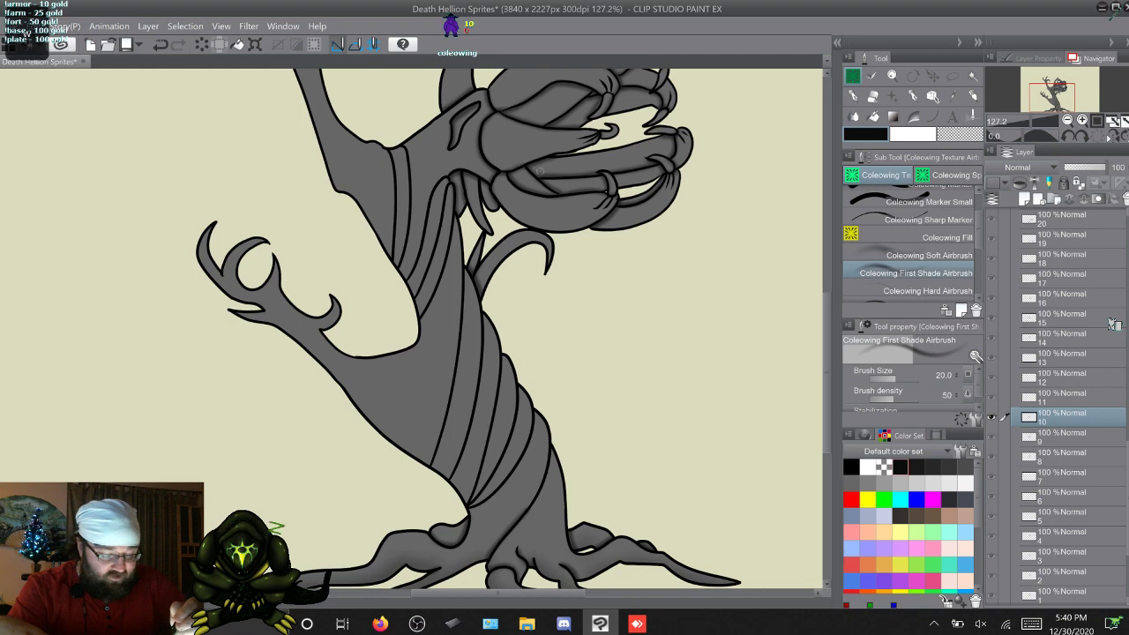
{"action": "key", "text": "alt+bracketright"}
{"action": "key", "text": "alt+bracketright"}
{"action": "key", "text": "alt+bracketright"}
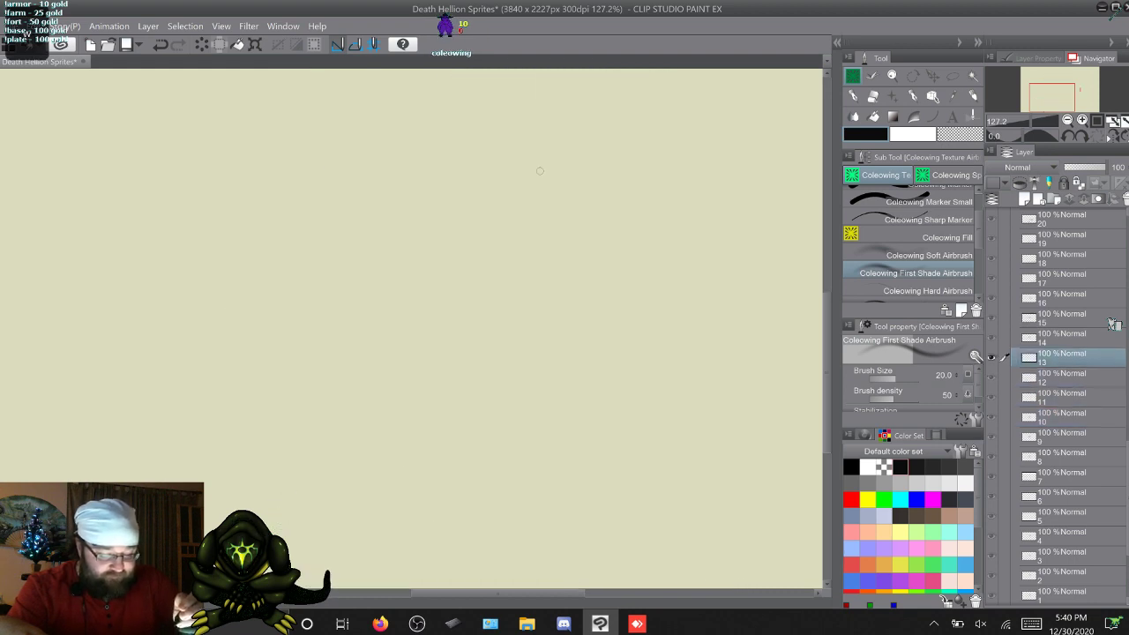
Step: Shade the limb stub beside the twisted trunk on layers 14 and 16 with the First Shade Airbrush
{"action": "key", "text": "alt+bracketright"}
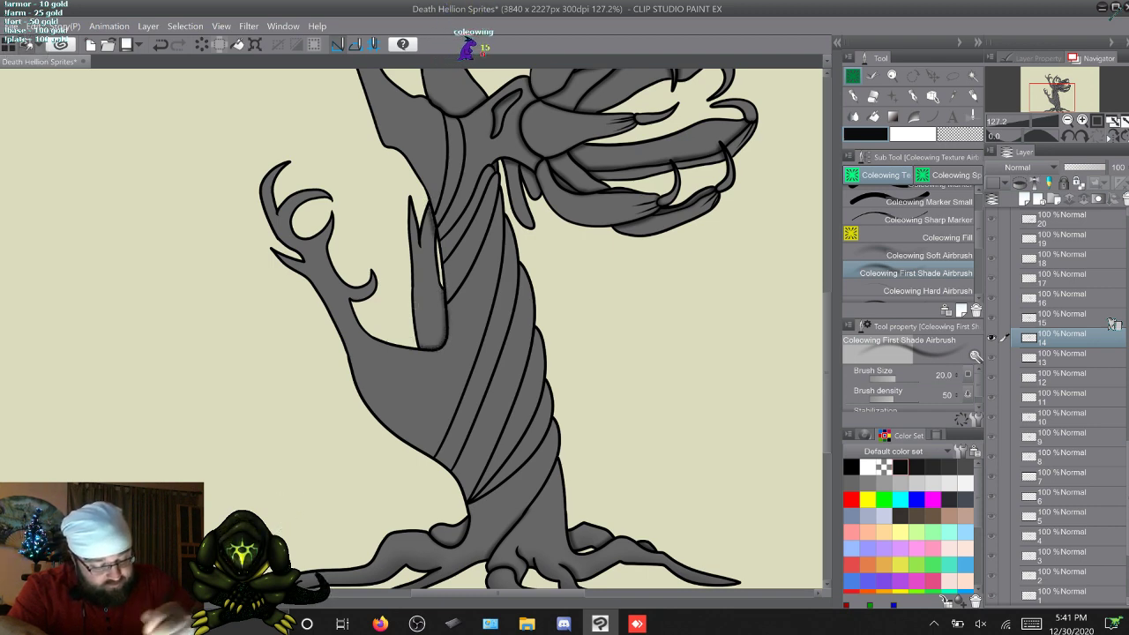
{"action": "left_click", "coordinate": [1114, 321]}
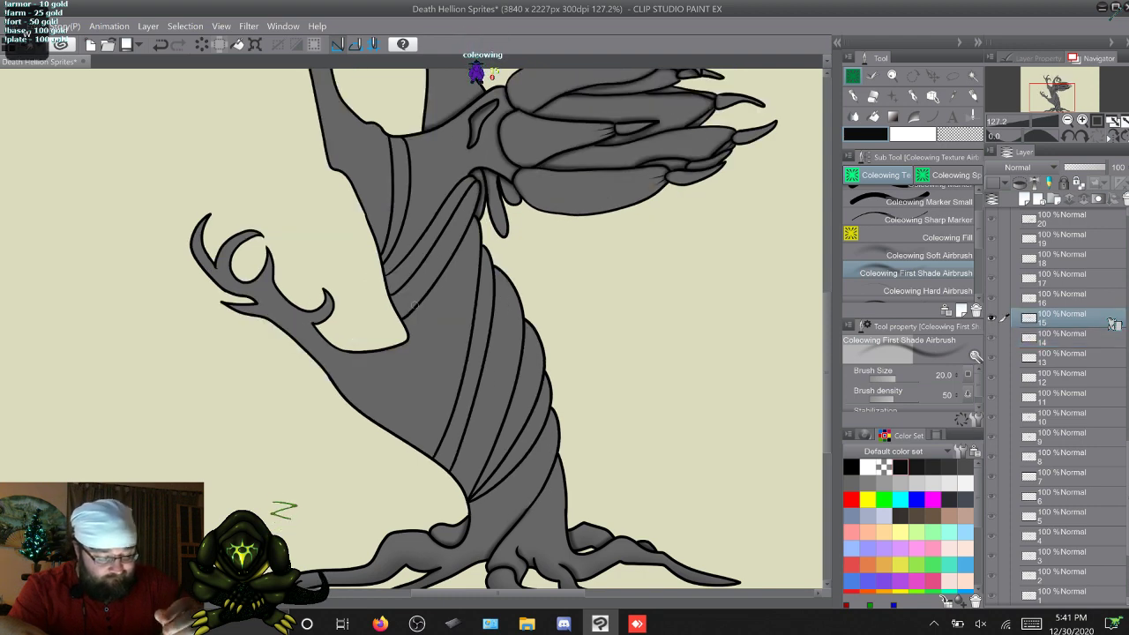
{"action": "key", "text": "alt+]"}
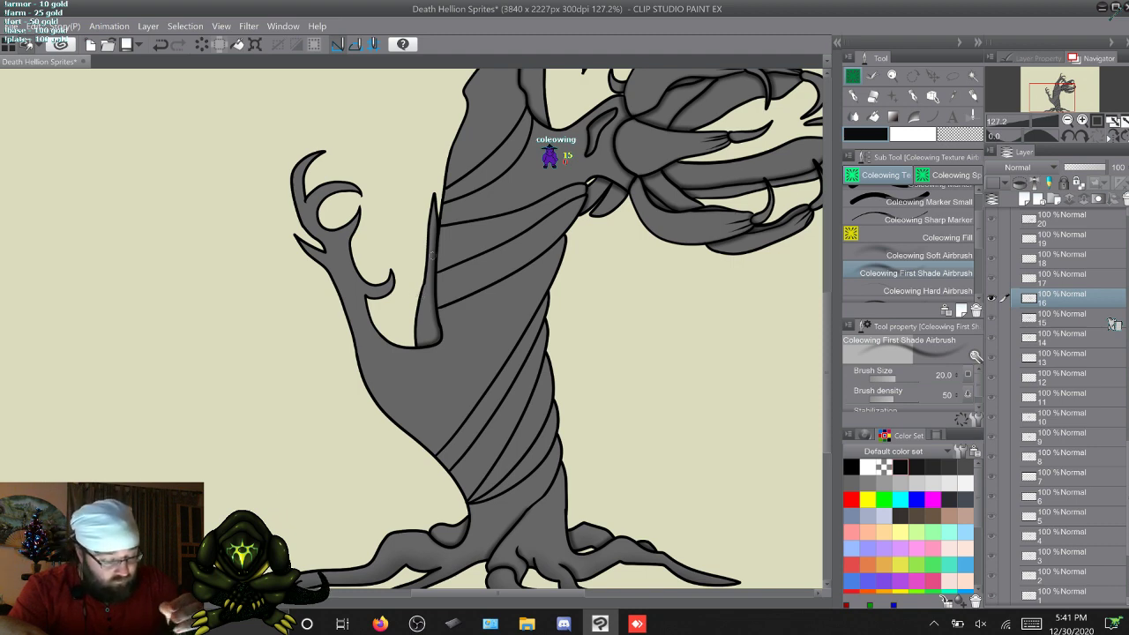
Step: Check the lunging and rising poses on layers 17 to 21 for missing first-pass shading
{"action": "key", "text": "w"}
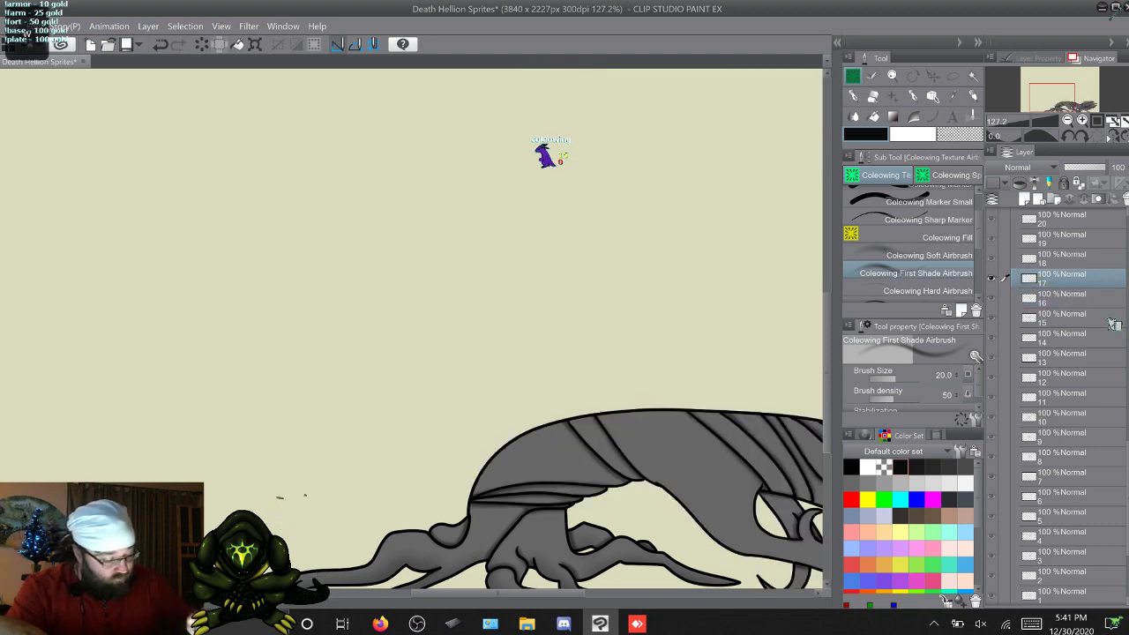
{"action": "left_click_drag", "start_coordinate": [826, 379], "coordinate": [826, 416]}
{"action": "scroll", "coordinate": [412, 277], "scroll_direction": "right", "scroll_amount": 5}
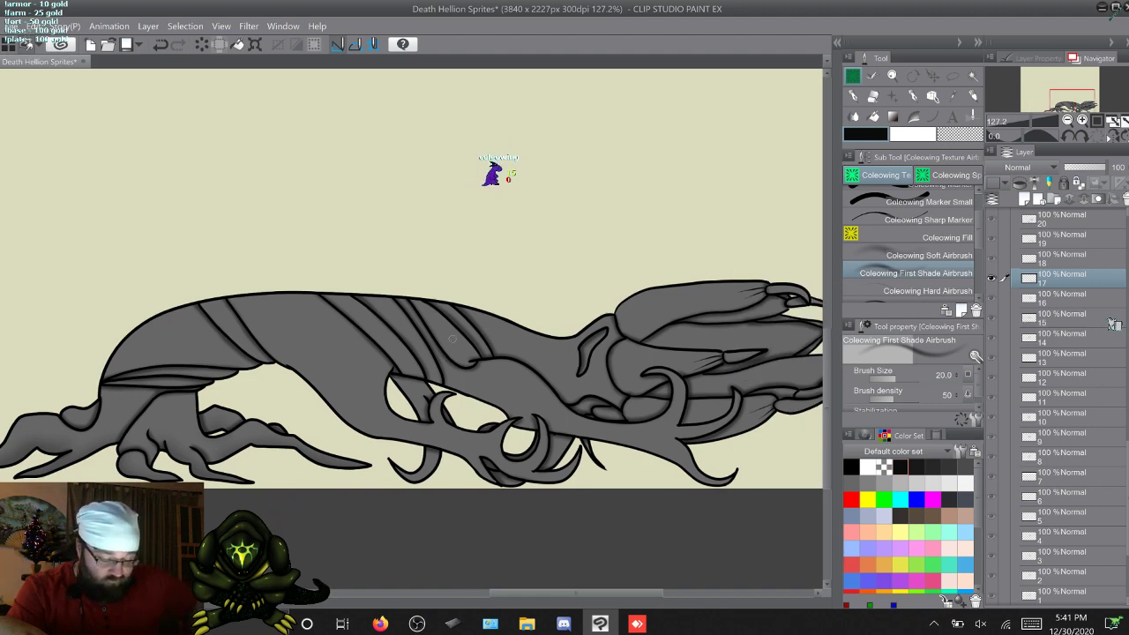
{"action": "key", "text": "w"}
{"action": "key", "text": "w"}
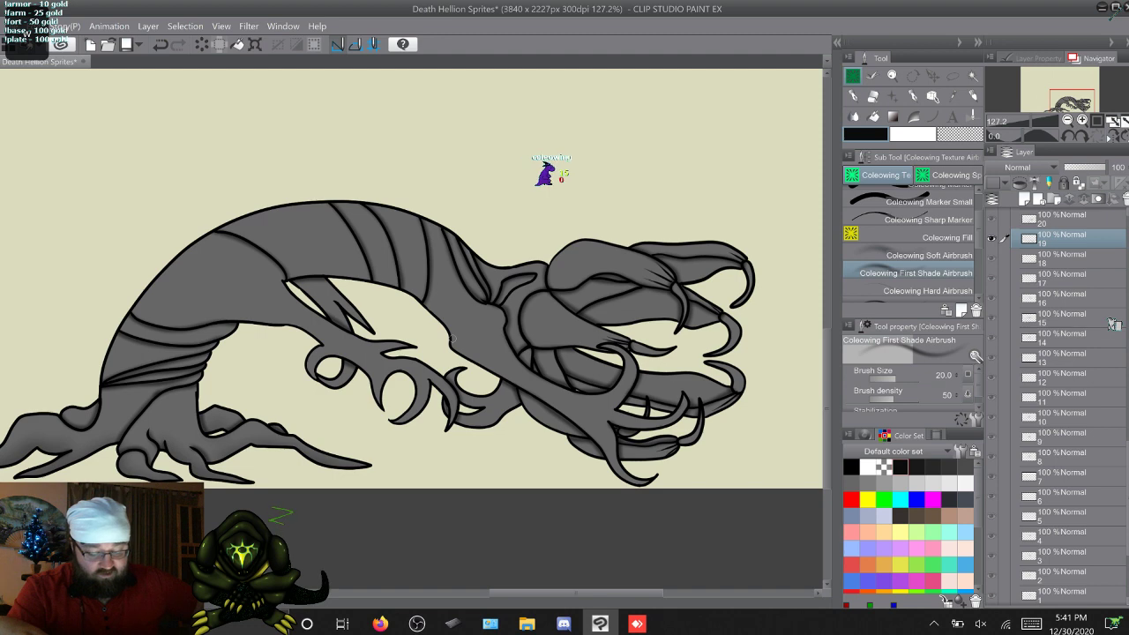
{"action": "key", "text": "w"}
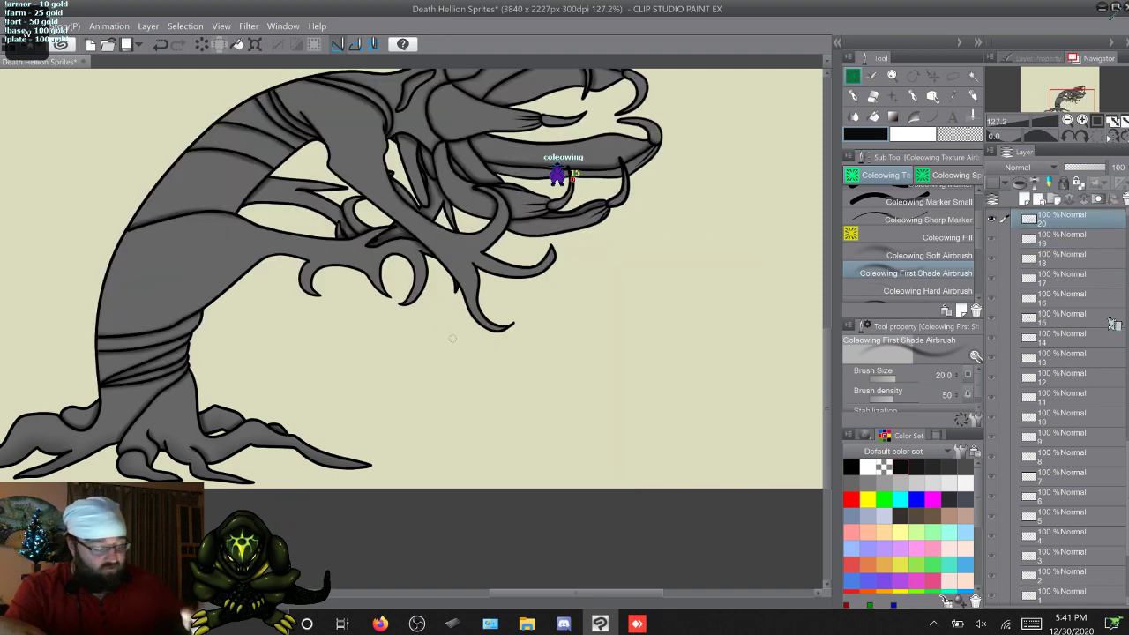
{"action": "scroll", "coordinate": [452, 338], "scroll_direction": "up", "scroll_amount": 4}
{"action": "key", "text": "w"}
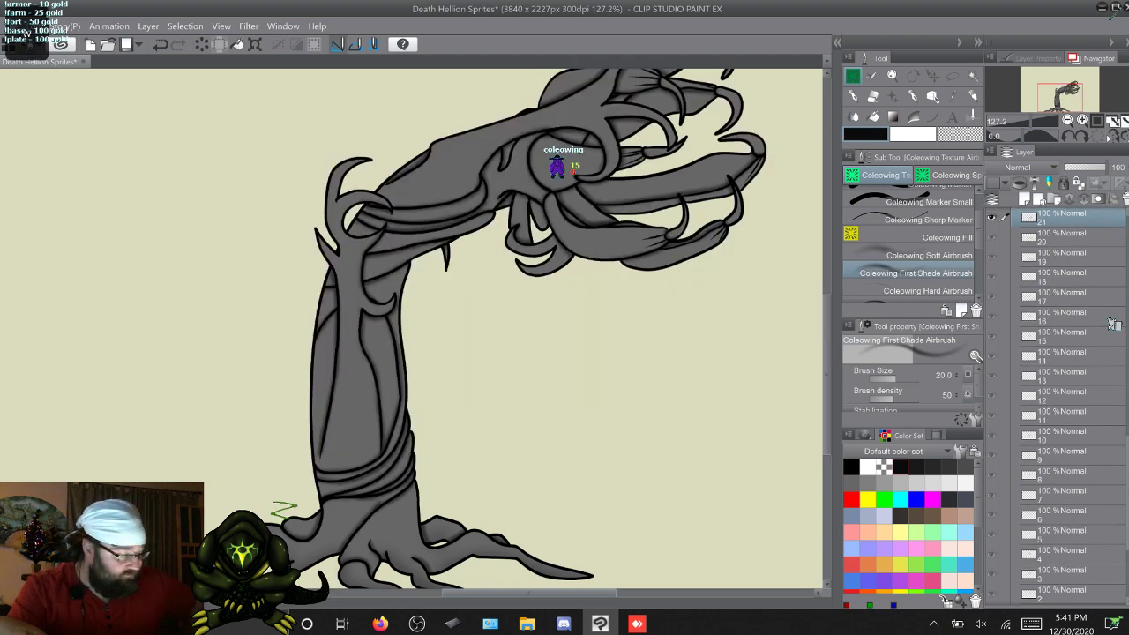
Step: Shade the partly hidden rear limb on layers 22 to 24 with the First Shade Airbrush
{"action": "key", "text": "w"}
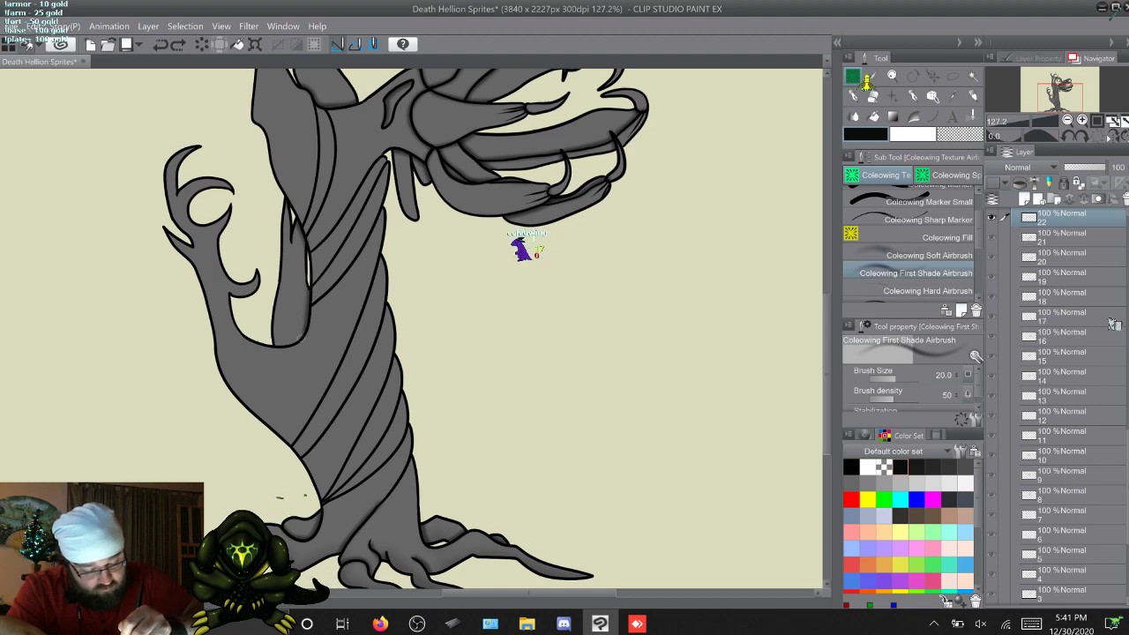
{"action": "key", "text": "w"}
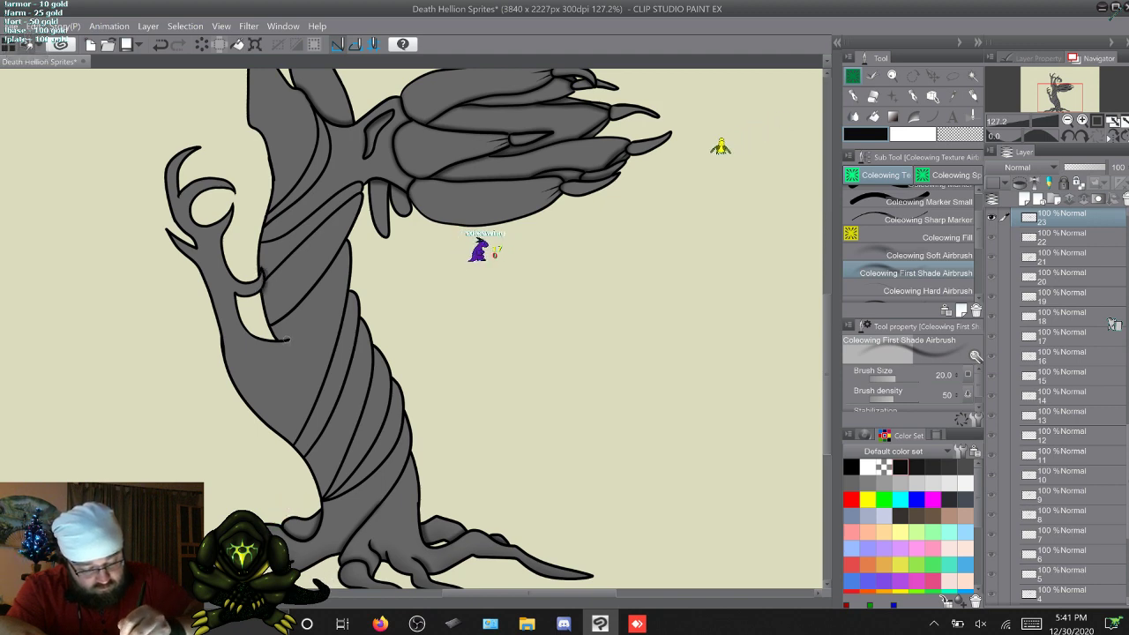
{"action": "key", "text": "w"}
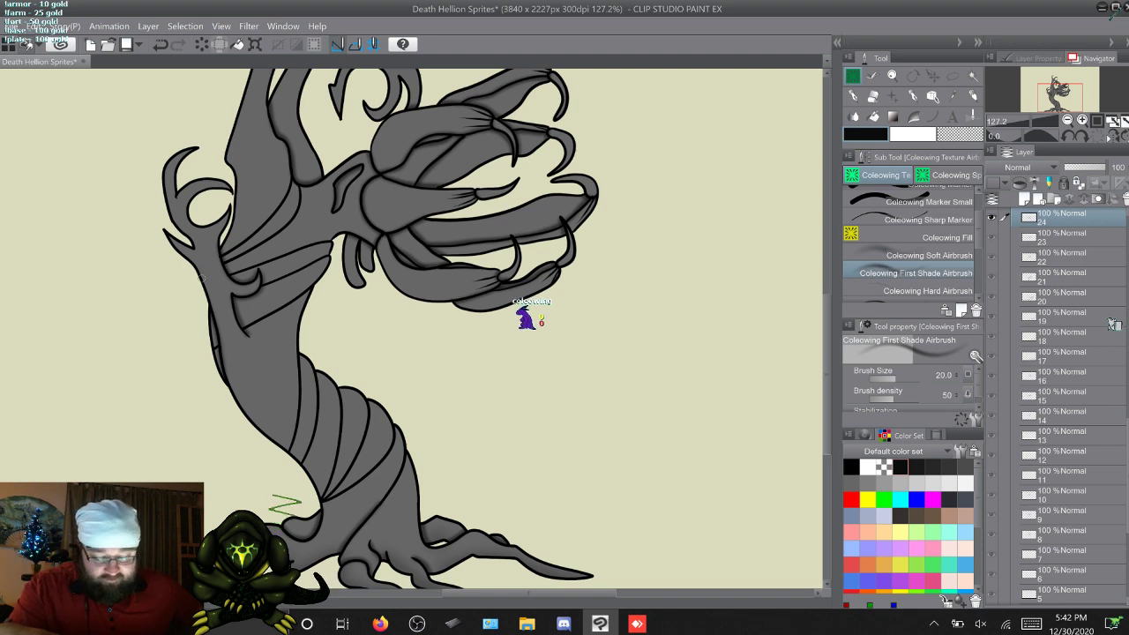
Step: Check the shading of the leaning poses on layers 25 to 27 and pass over the marker layers 28 to 31
{"action": "key", "text": "w"}
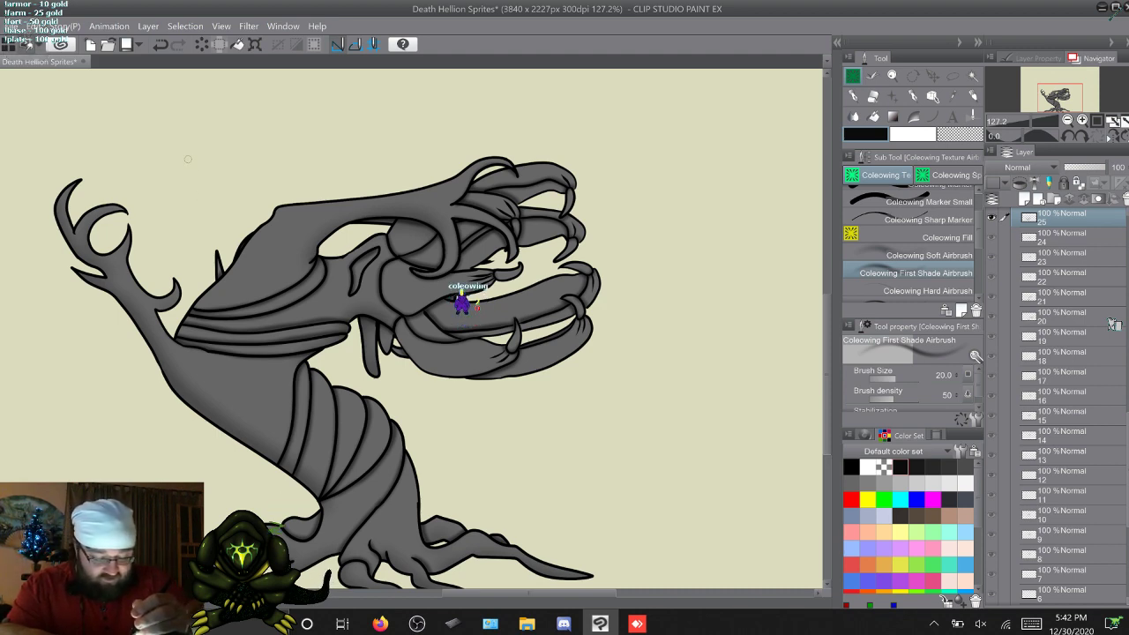
{"action": "key", "text": "w"}
{"action": "key", "text": "w"}
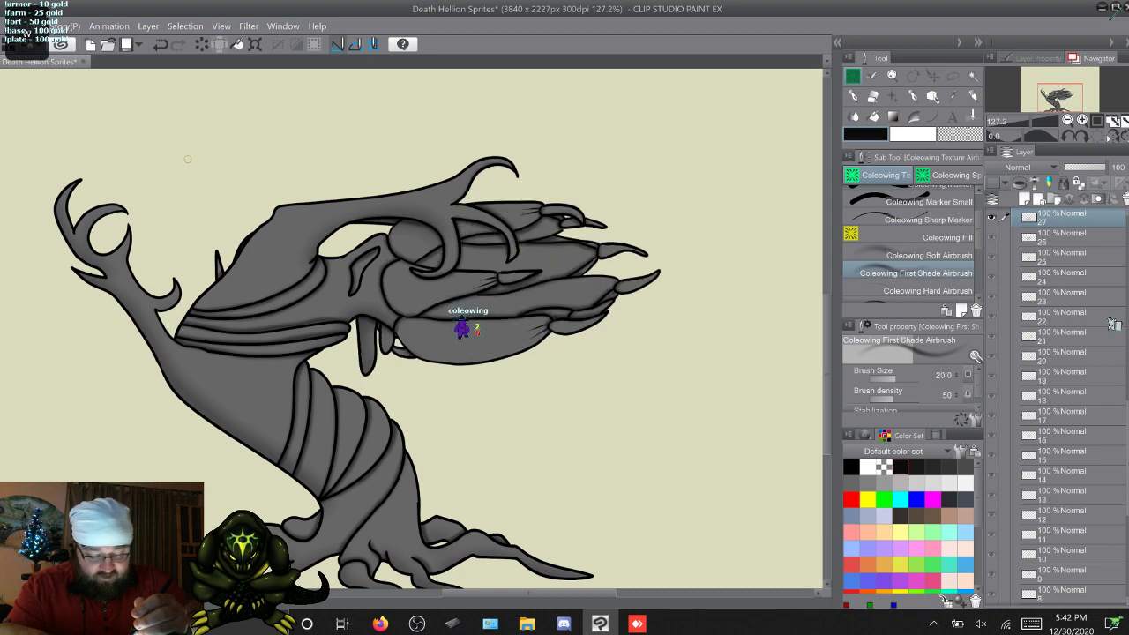
{"action": "key", "text": "w"}
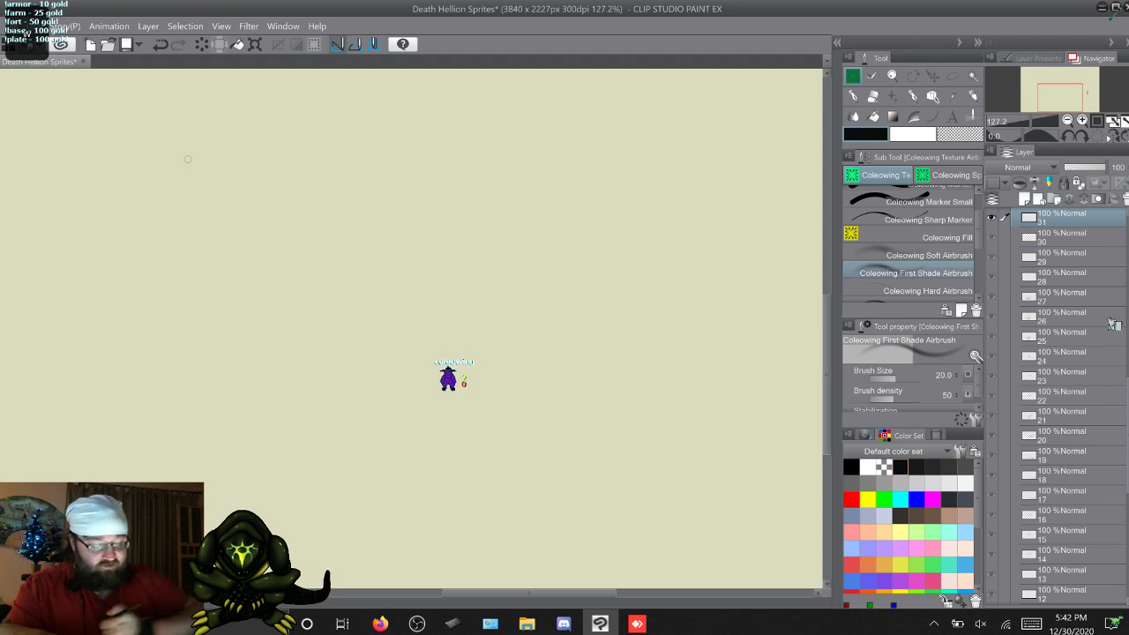
Step: Shade the limb stub beside the trunk across layers 32 to 35 with the First Shade Airbrush
{"action": "key", "text": "w"}
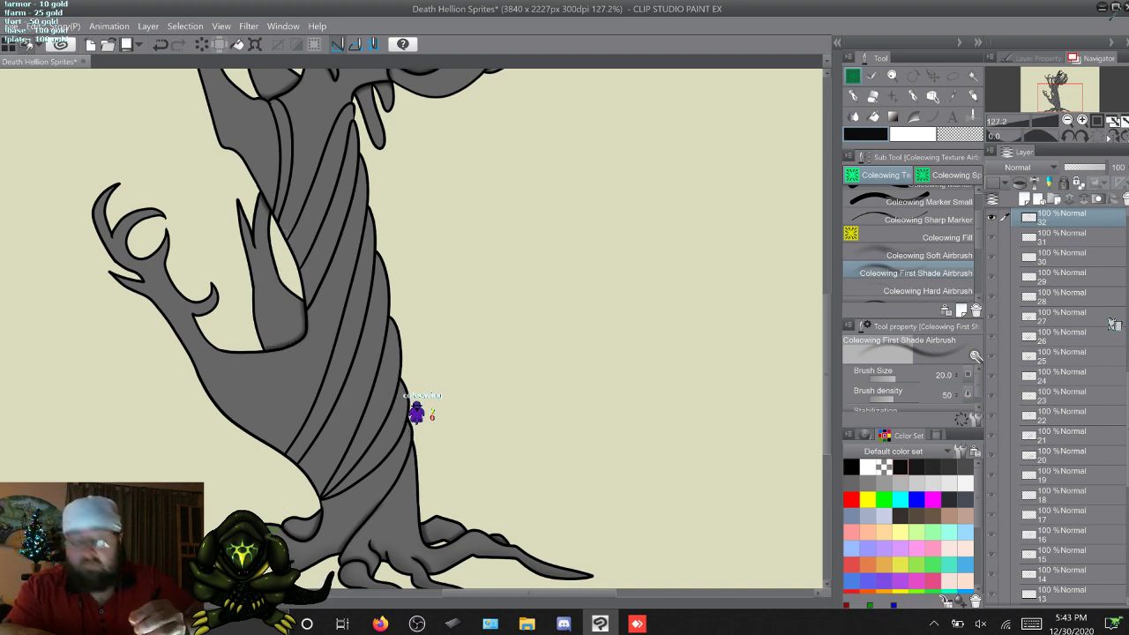
{"action": "key", "text": "w"}
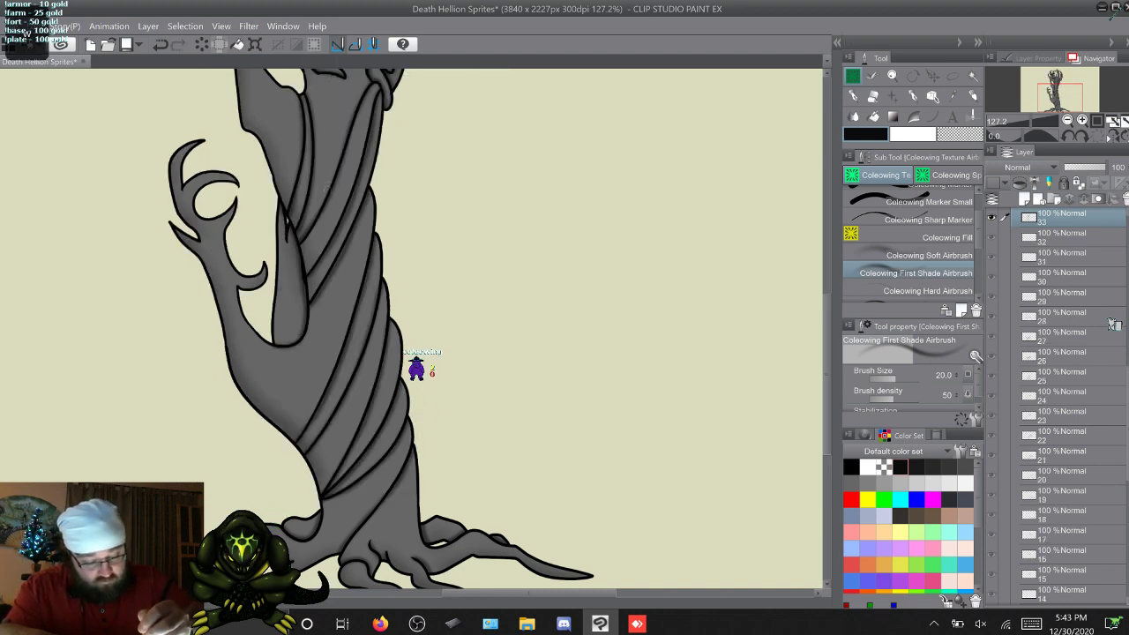
{"action": "key", "text": "w"}
{"action": "key", "text": "w"}
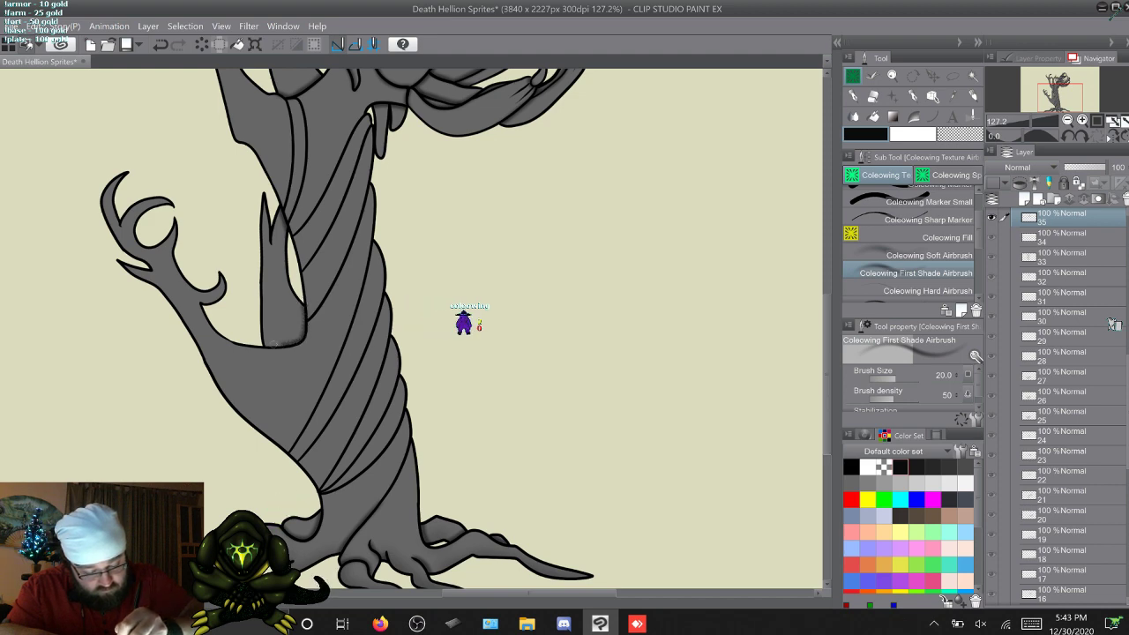
Step: Skip the marker layers 36 to 39 and select layer 40
{"action": "key", "text": "w"}
{"action": "key", "text": "w"}
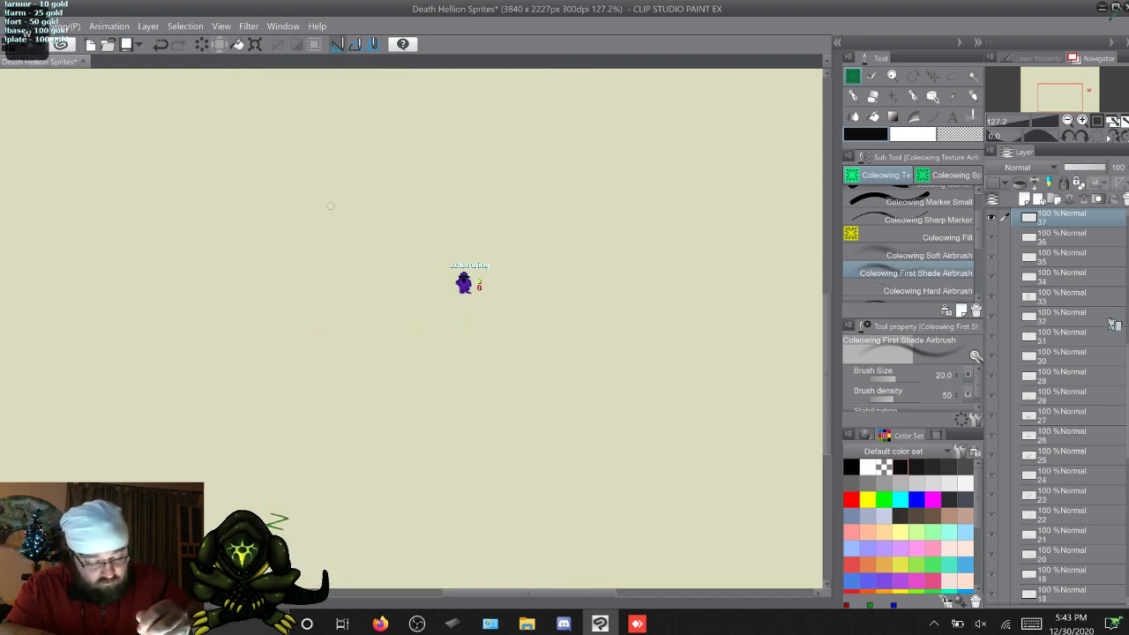
{"action": "key", "text": "ctrl+shift+n"}
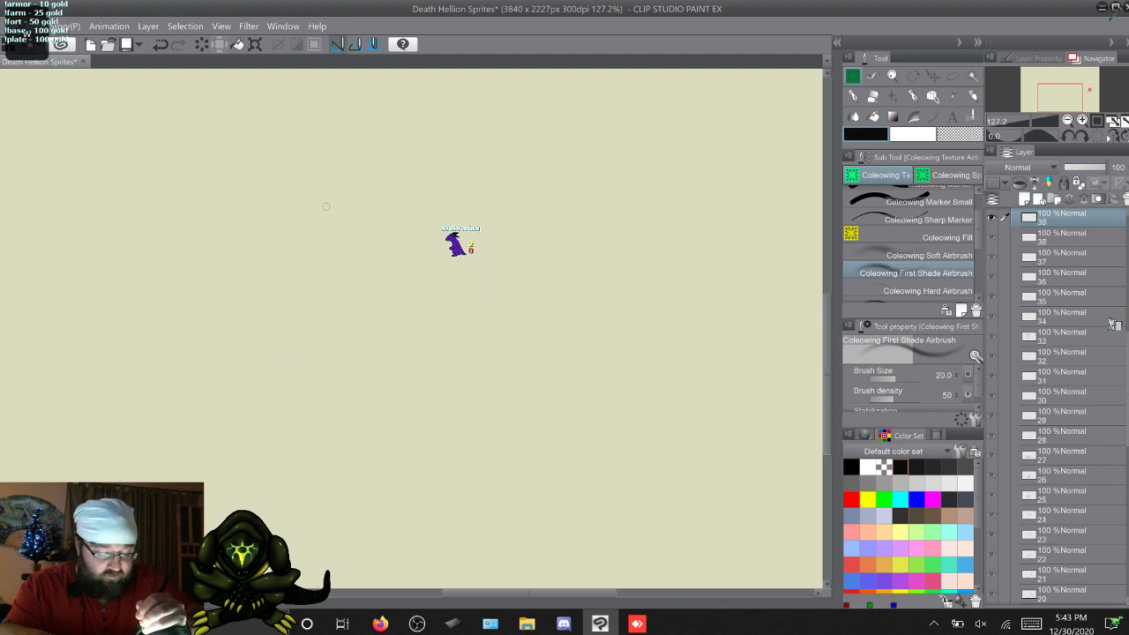
{"action": "key", "text": "w"}
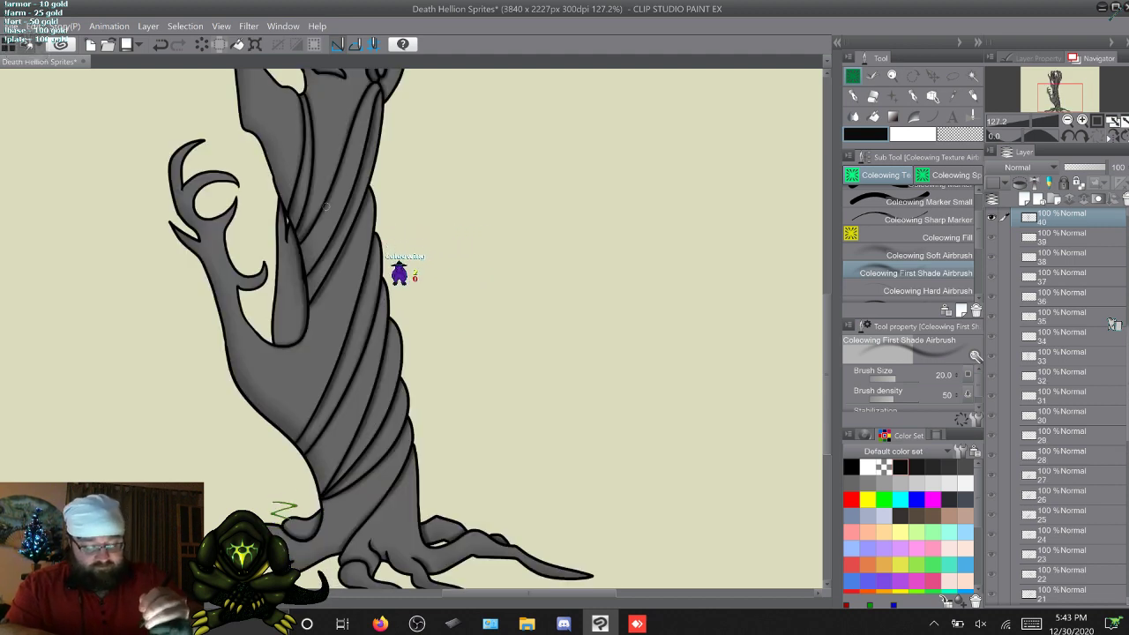
Step: Look through the layer stack from layer 40 down to the base layers and back up to layer 47
{"action": "scroll", "coordinate": [615, 509], "scroll_direction": "down", "scroll_amount": 2}
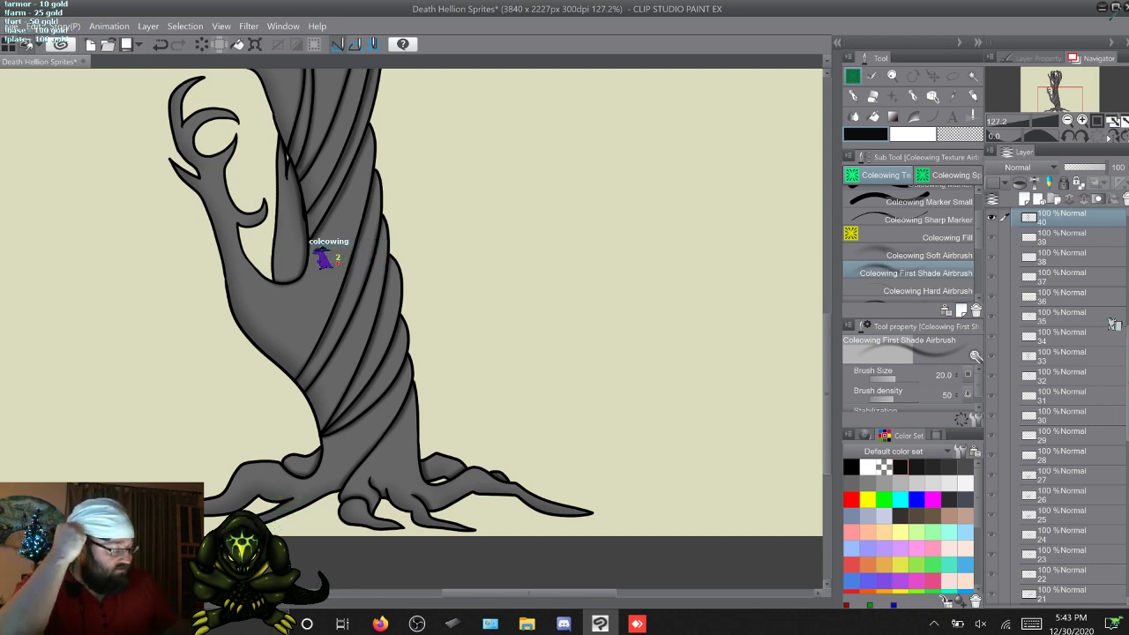
{"action": "scroll", "coordinate": [1113, 325], "scroll_direction": "down", "scroll_amount": 5}
{"action": "scroll", "coordinate": [1114, 324], "scroll_direction": "down", "scroll_amount": 1}
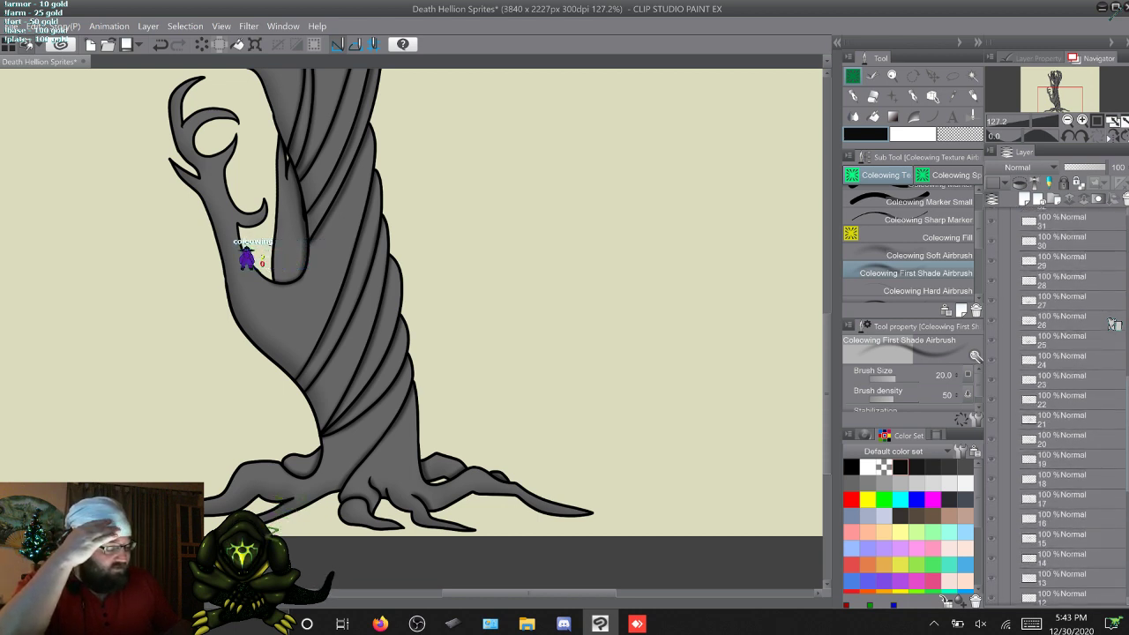
{"action": "scroll", "coordinate": [1113, 325], "scroll_direction": "down", "scroll_amount": 1}
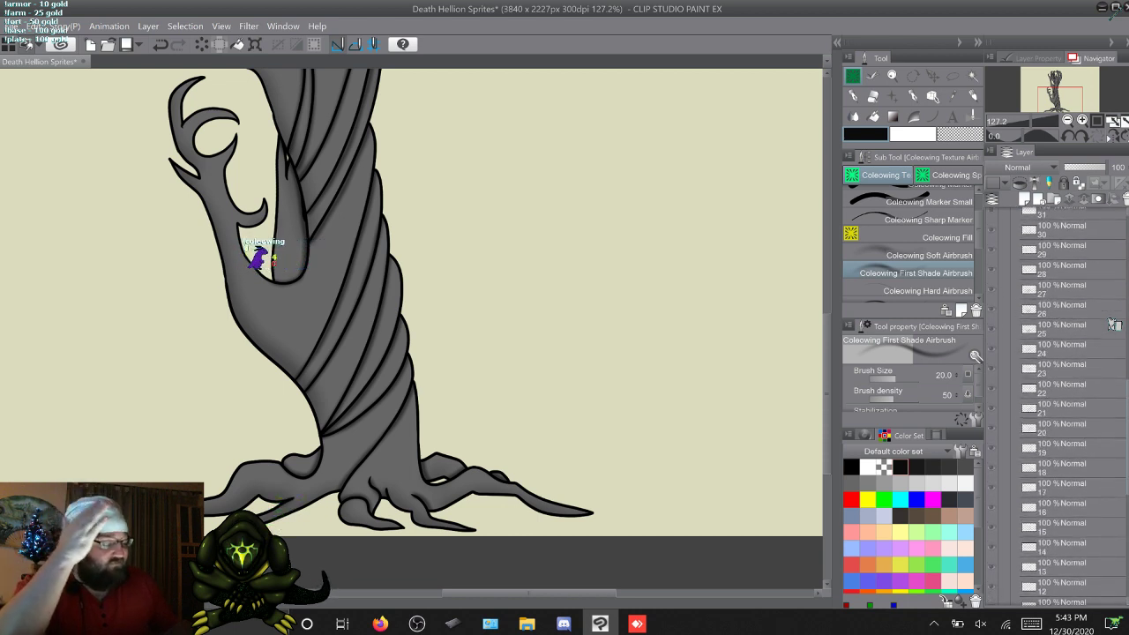
{"action": "scroll", "coordinate": [1113, 324], "scroll_direction": "down", "scroll_amount": 1}
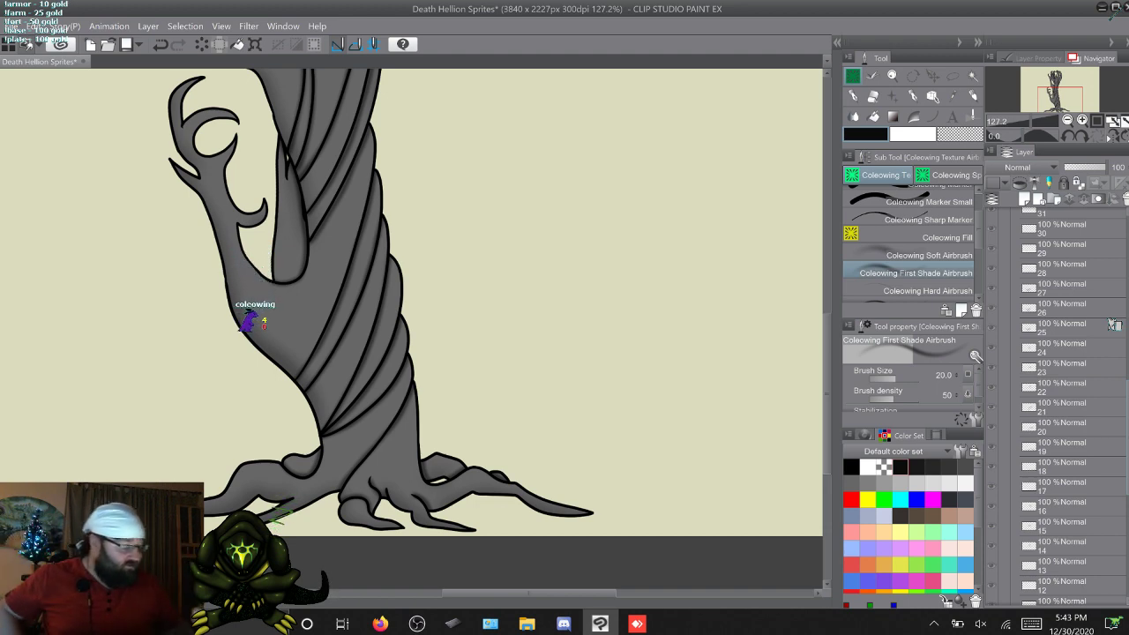
{"action": "scroll", "coordinate": [1113, 325], "scroll_direction": "down", "scroll_amount": 10}
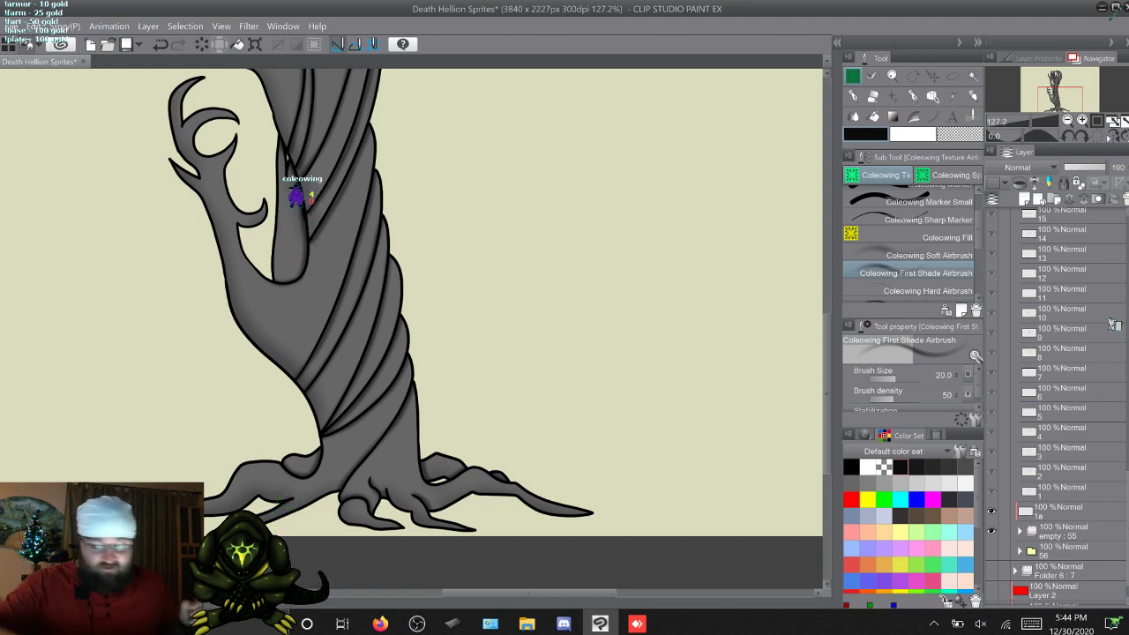
{"action": "scroll", "coordinate": [1113, 324], "scroll_direction": "up", "scroll_amount": 10}
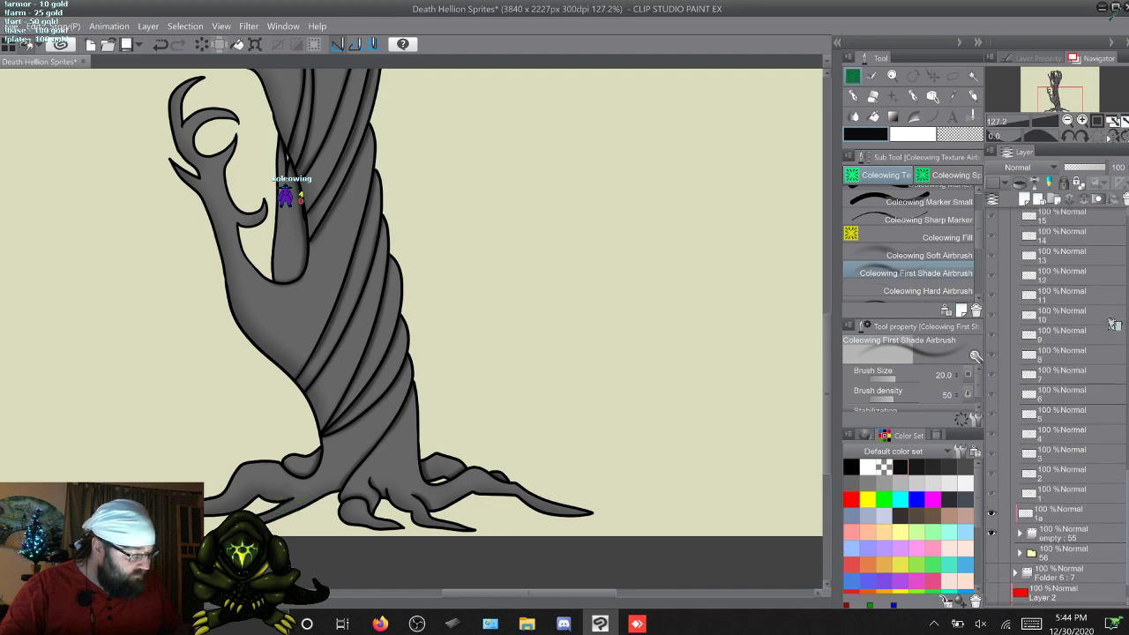
{"action": "scroll", "coordinate": [1113, 325], "scroll_direction": "up", "scroll_amount": 5}
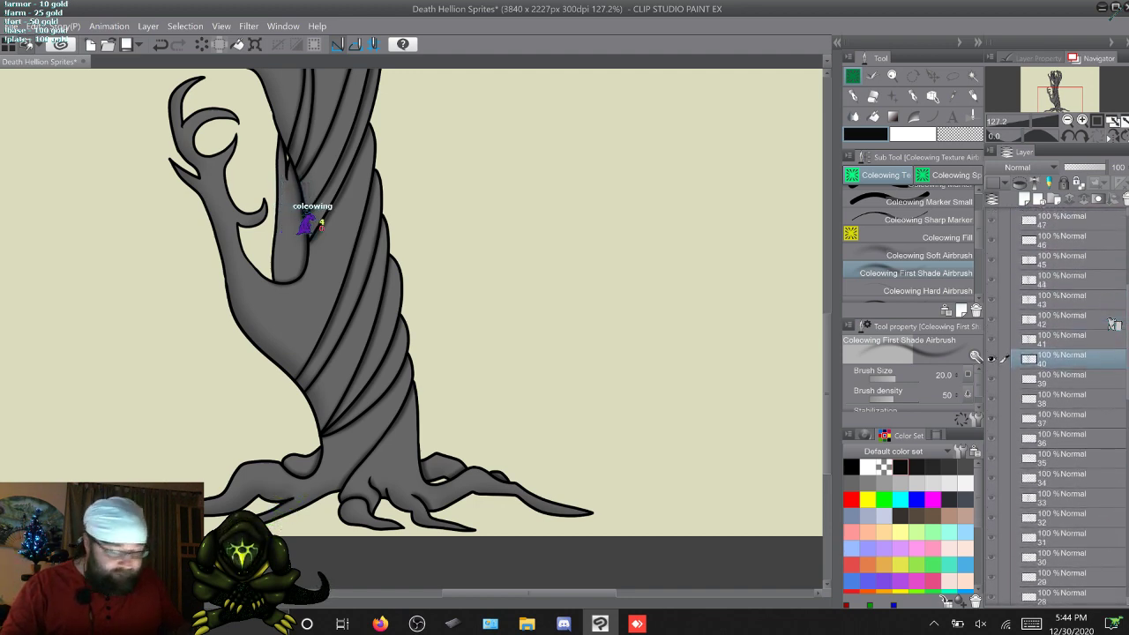
Step: Flip back and forth between layers 40 and 43 to compare the limb and trunk shading
{"action": "key", "text": "alt+bracketright"}
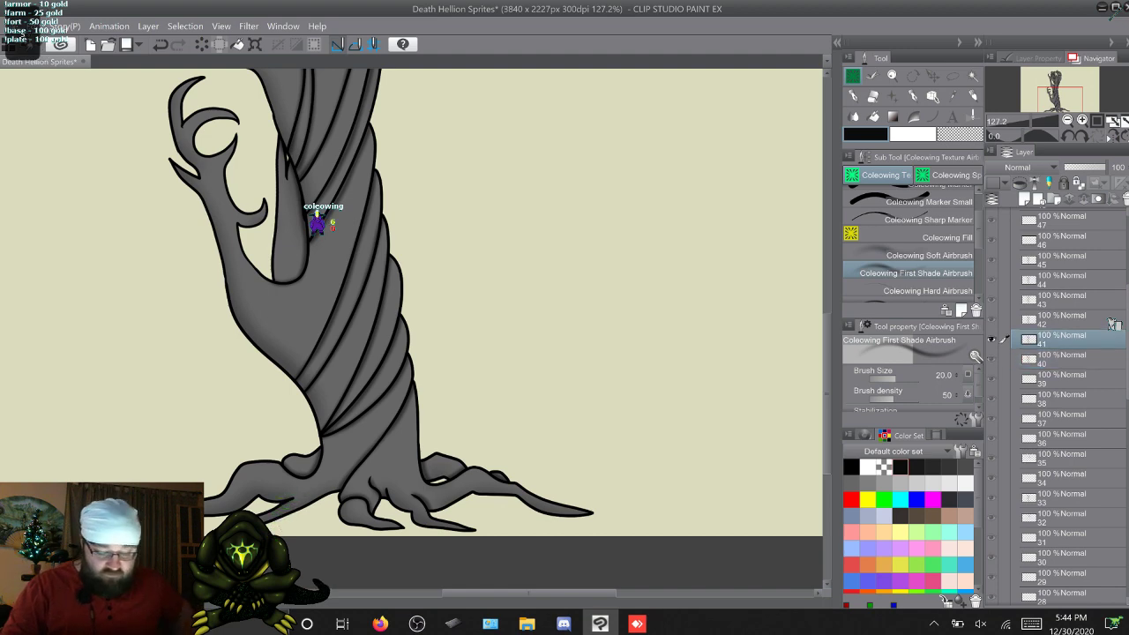
{"action": "key", "text": "alt+bracketleft"}
{"action": "key", "text": "alt+bracketright"}
{"action": "key", "text": "alt+bracketright"}
{"action": "key", "text": "alt+bracketright"}
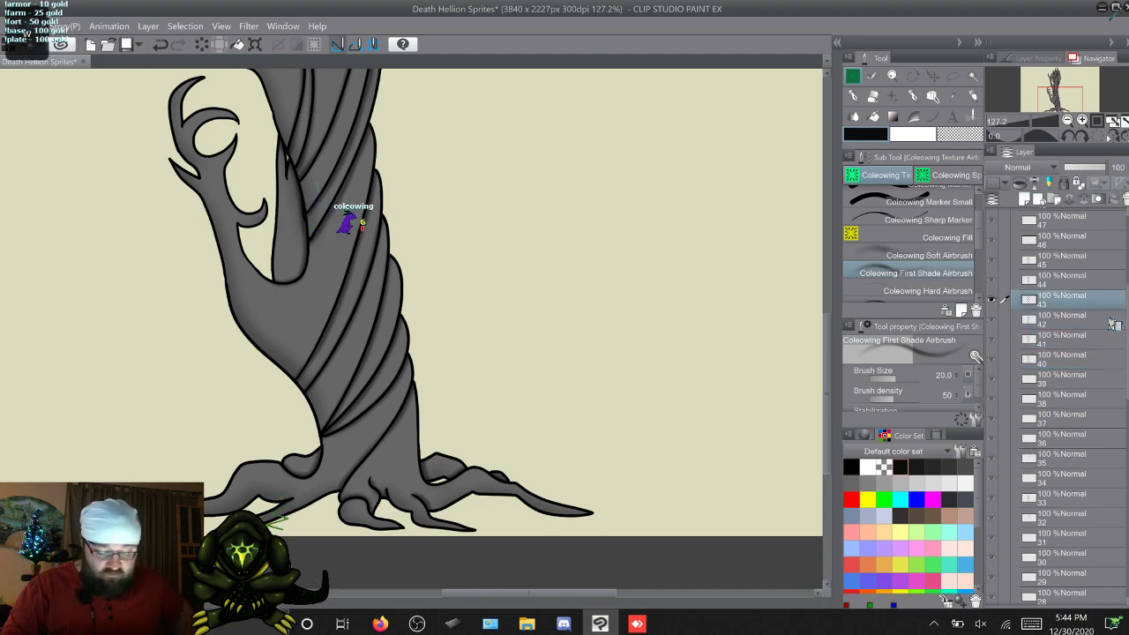
{"action": "key", "text": "alt+bracketleft"}
{"action": "key", "text": "alt+bracketright"}
{"action": "key", "text": "alt+bracketleft"}
{"action": "key", "text": "alt+bracketleft"}
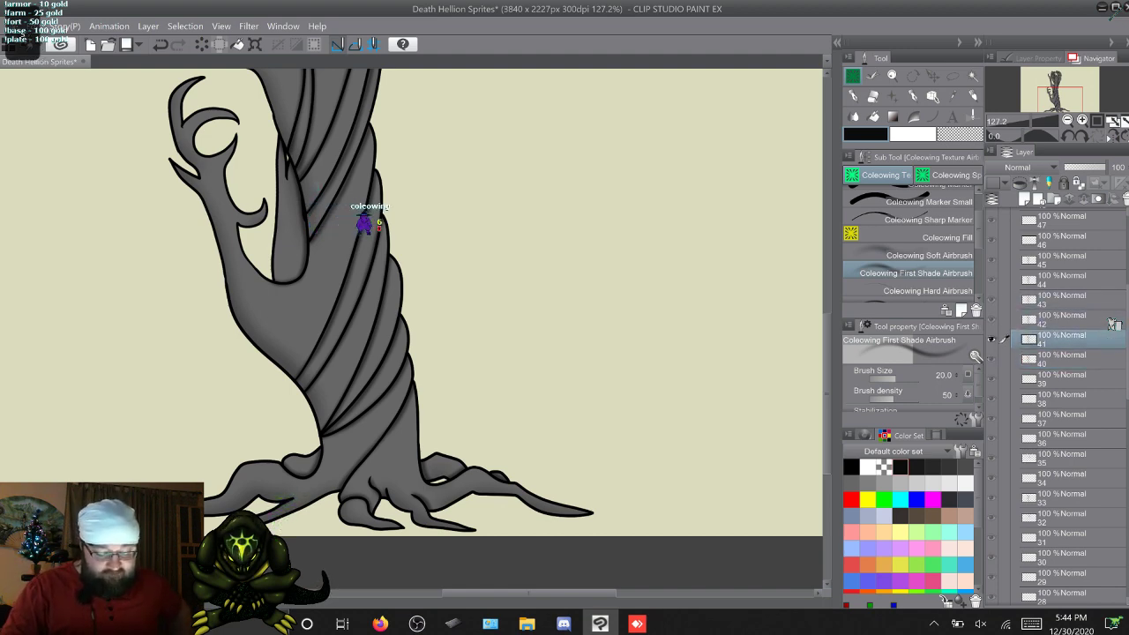
{"action": "key", "text": "alt+bracketright"}
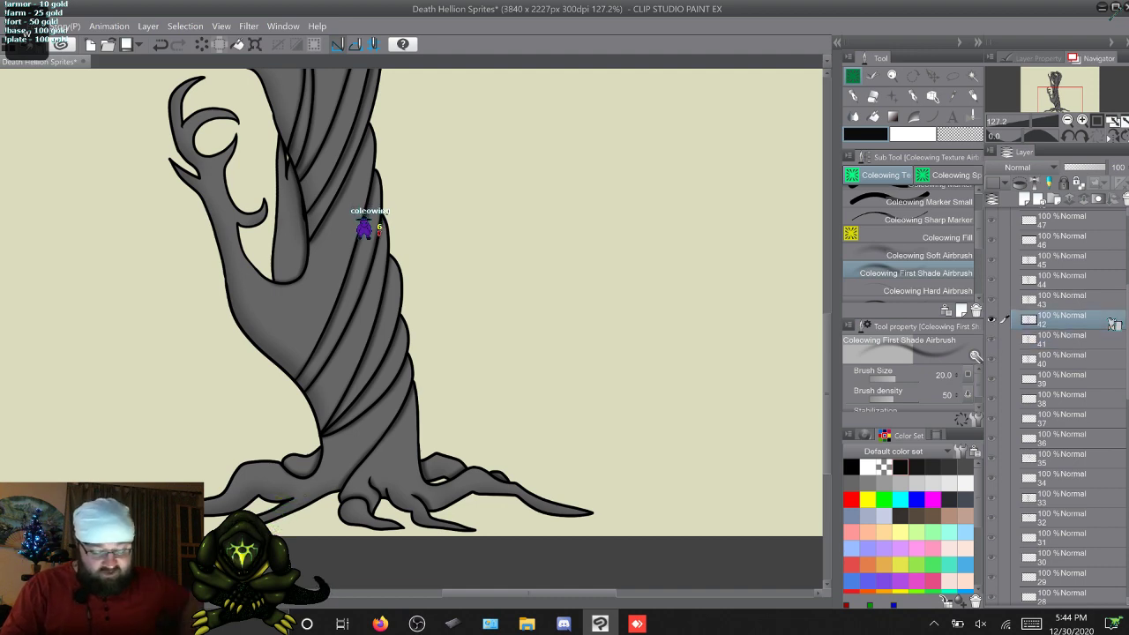
Step: Move up the layer stack from layer 42 to the next creature frame on layer 50
{"action": "key", "text": "alt+bracketright"}
{"action": "key", "text": "alt+bracketright"}
{"action": "key", "text": "alt+bracketright"}
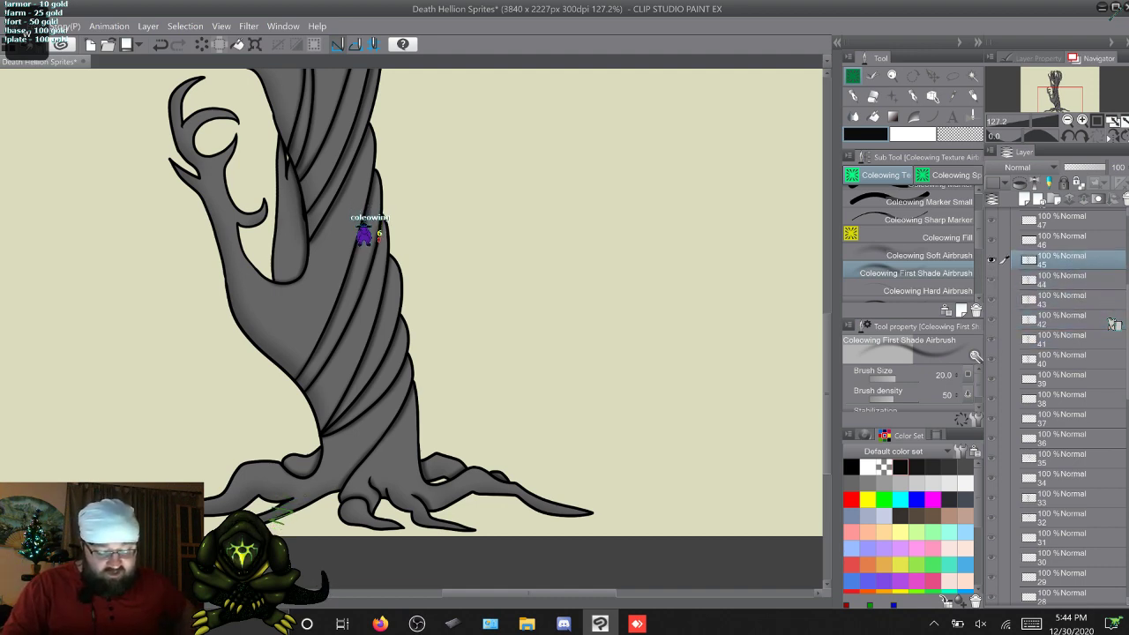
{"action": "key", "text": "alt+bracketright"}
{"action": "key", "text": "alt+bracketright"}
{"action": "key", "text": "alt+bracketright"}
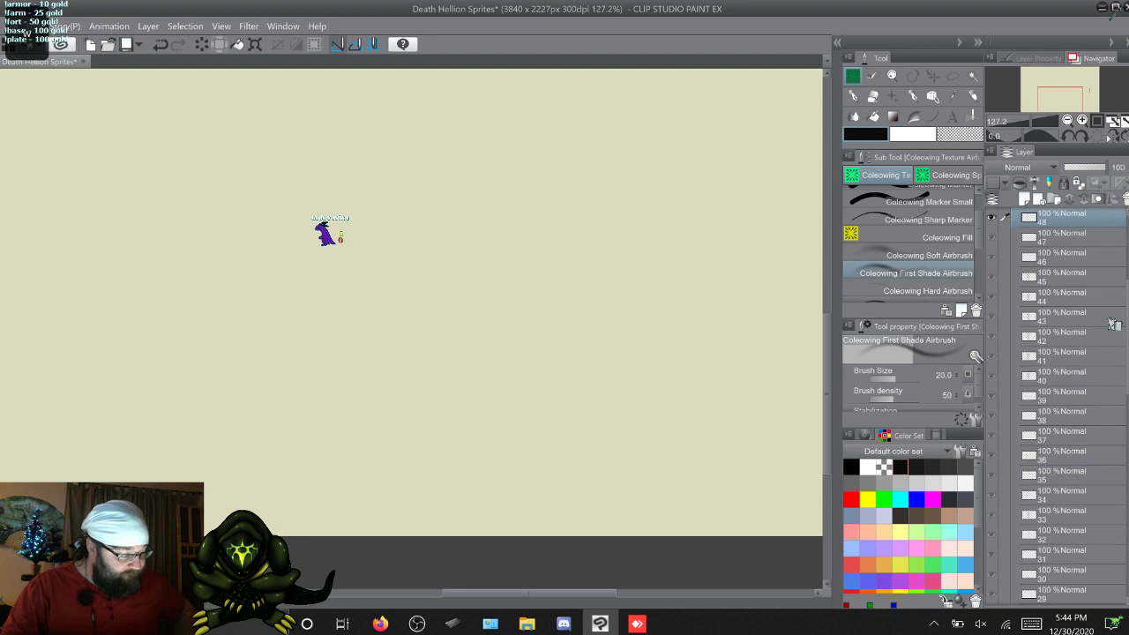
{"action": "key", "text": "alt+bracketright"}
{"action": "key", "text": "alt+bracketright"}
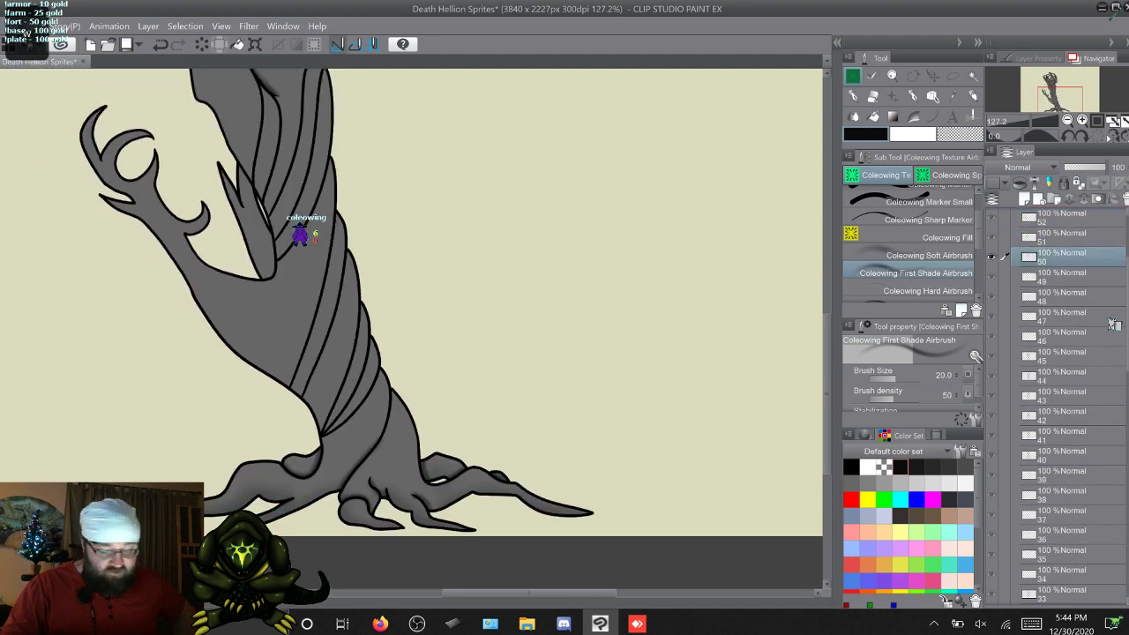
Step: Flip between layers 50 and 51 to compare the limb stub, ending on layer 50
{"action": "key", "text": "alt+bracketright"}
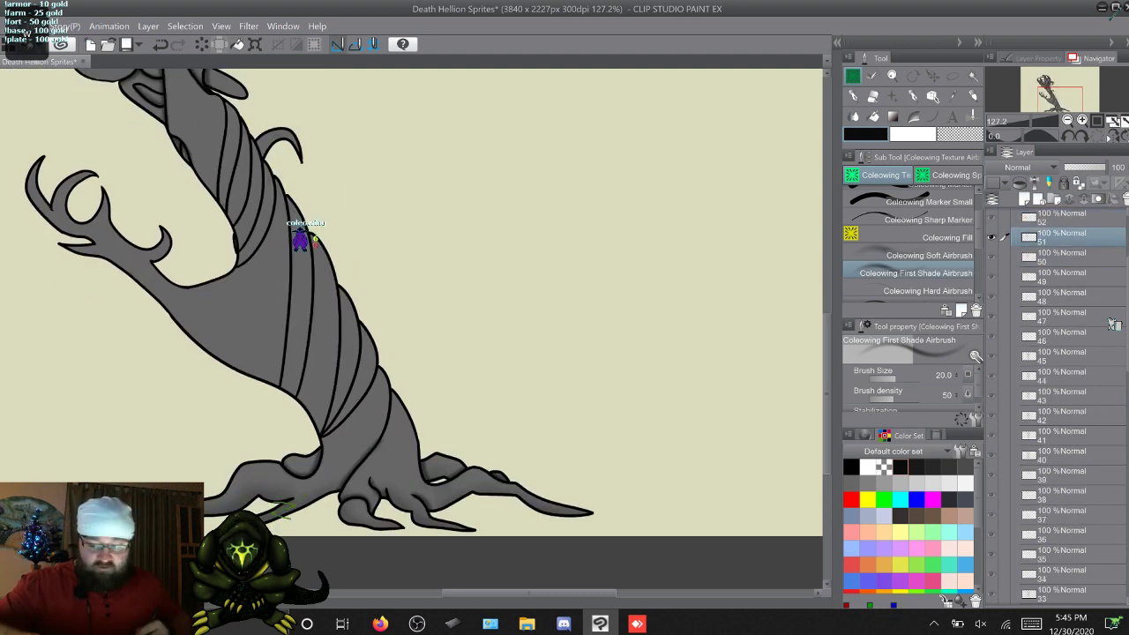
{"action": "key", "text": "alt+bracketleft"}
{"action": "key", "text": "alt+bracketright"}
{"action": "key", "text": "alt+bracketleft"}
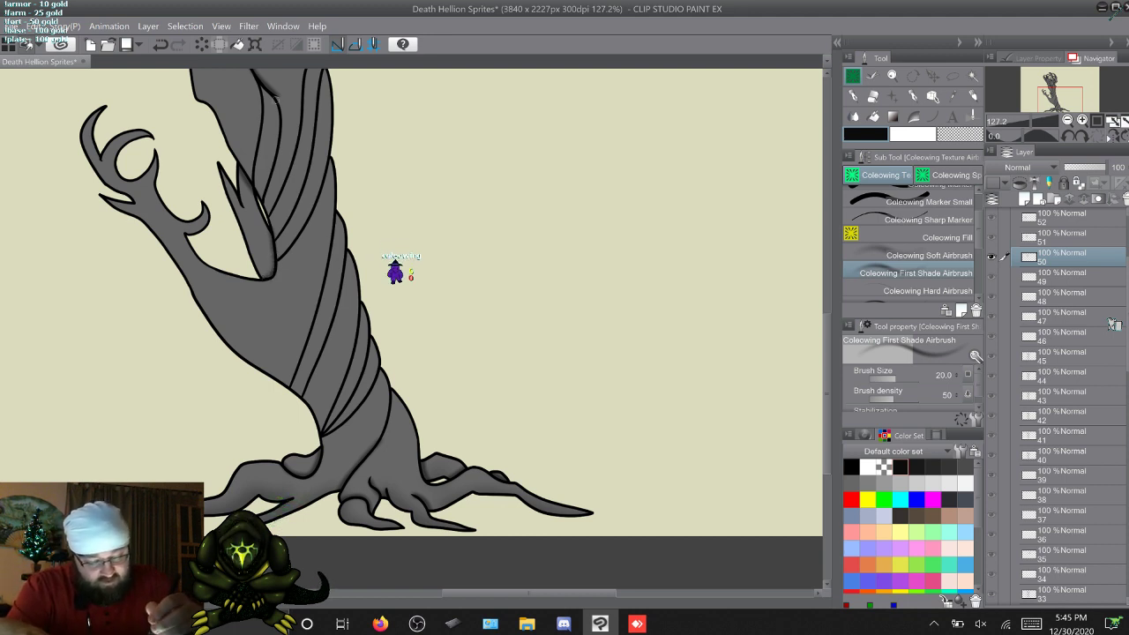
Step: Continue the first-pass airbrush shading around the limb bases on layers 51 to 53
{"action": "key", "text": "w"}
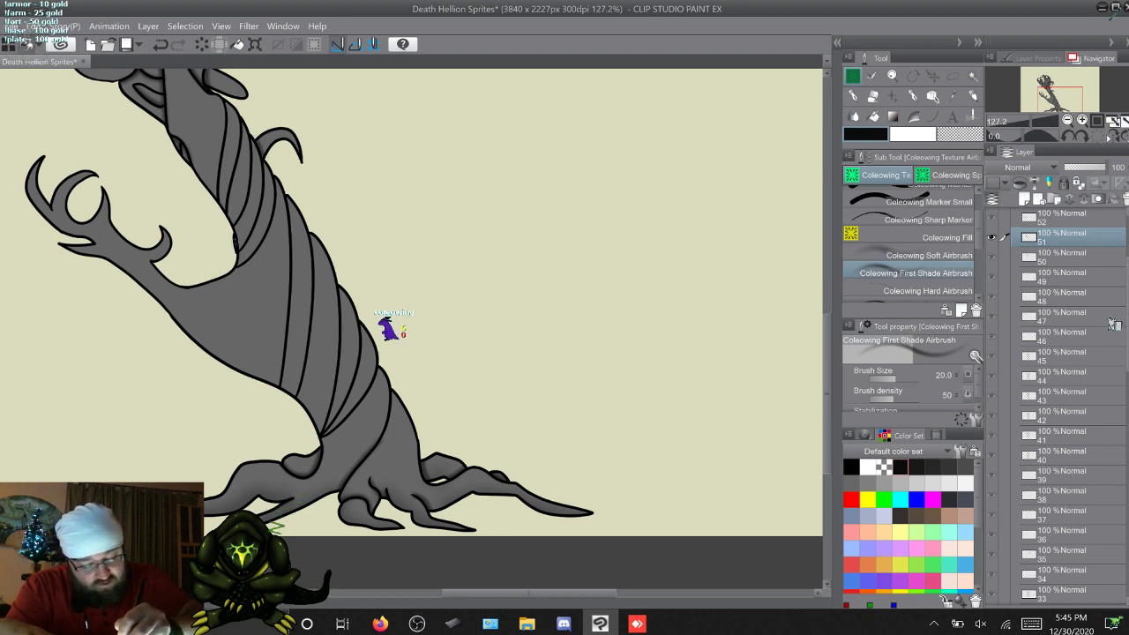
{"action": "key", "text": "w"}
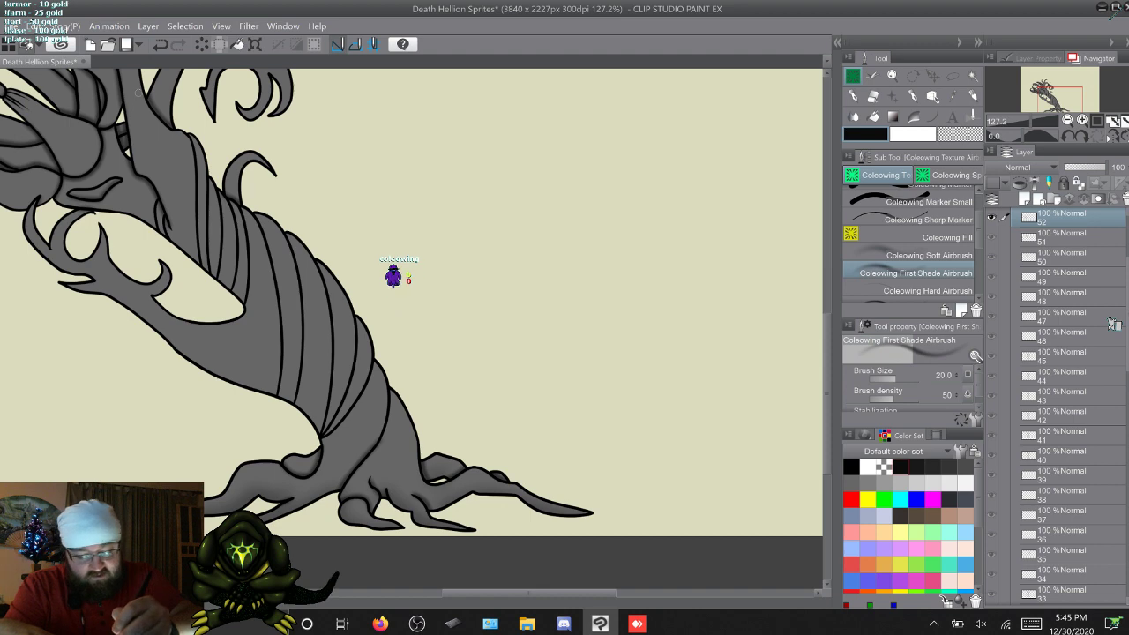
{"action": "key", "text": "w"}
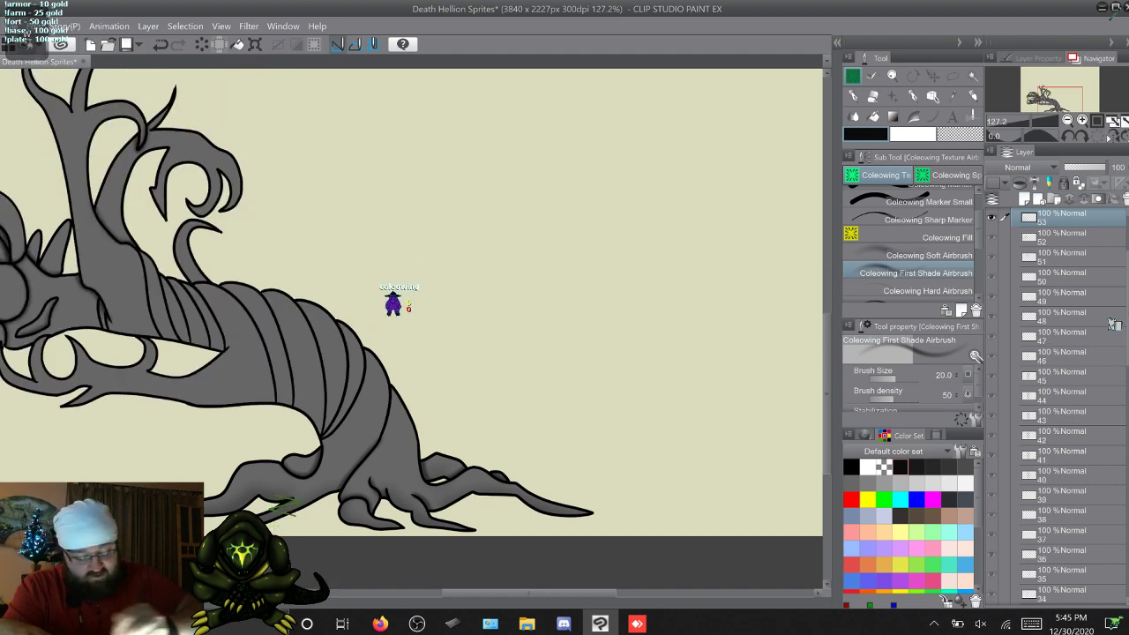
{"action": "scroll", "coordinate": [411, 301], "scroll_direction": "left", "scroll_amount": 3}
{"action": "scroll", "coordinate": [411, 302], "scroll_direction": "left", "scroll_amount": 2}
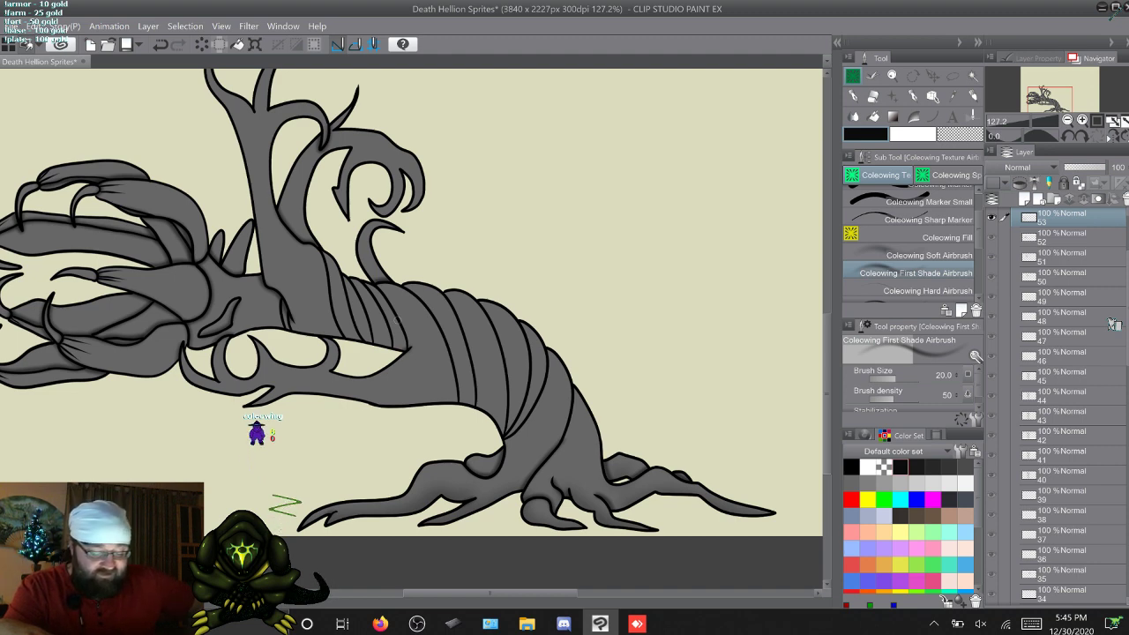
Step: Shade the head and limb joints on layer 54, checking against layer 53, and advance to layer 55
{"action": "key", "text": "w"}
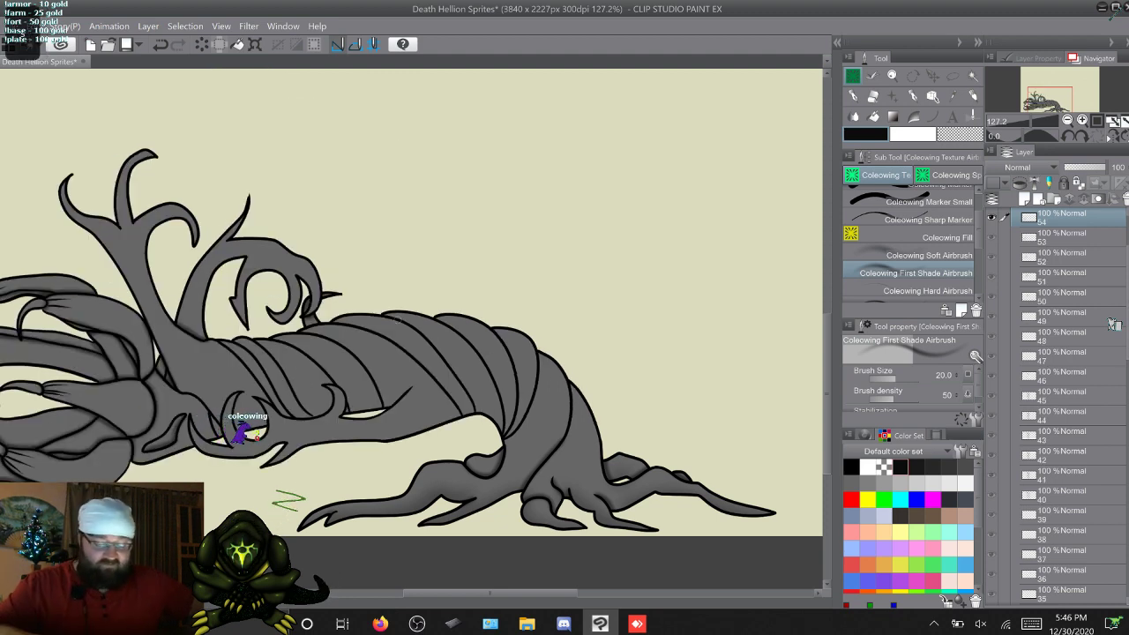
{"action": "key", "text": "w"}
{"action": "key", "text": "q"}
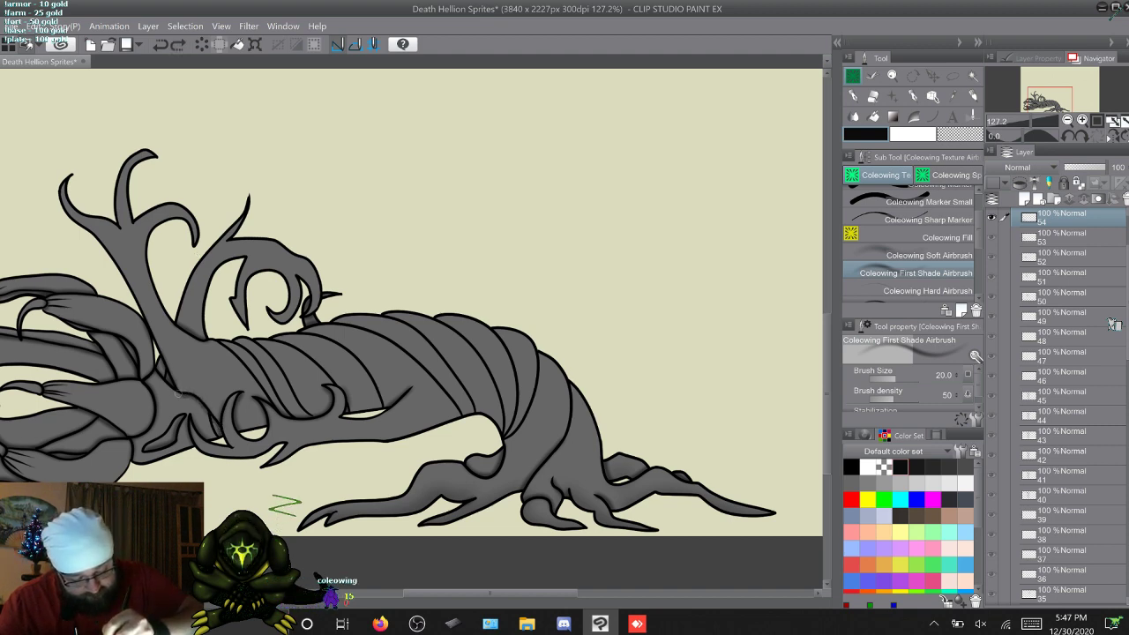
{"action": "key", "text": "alt+["}
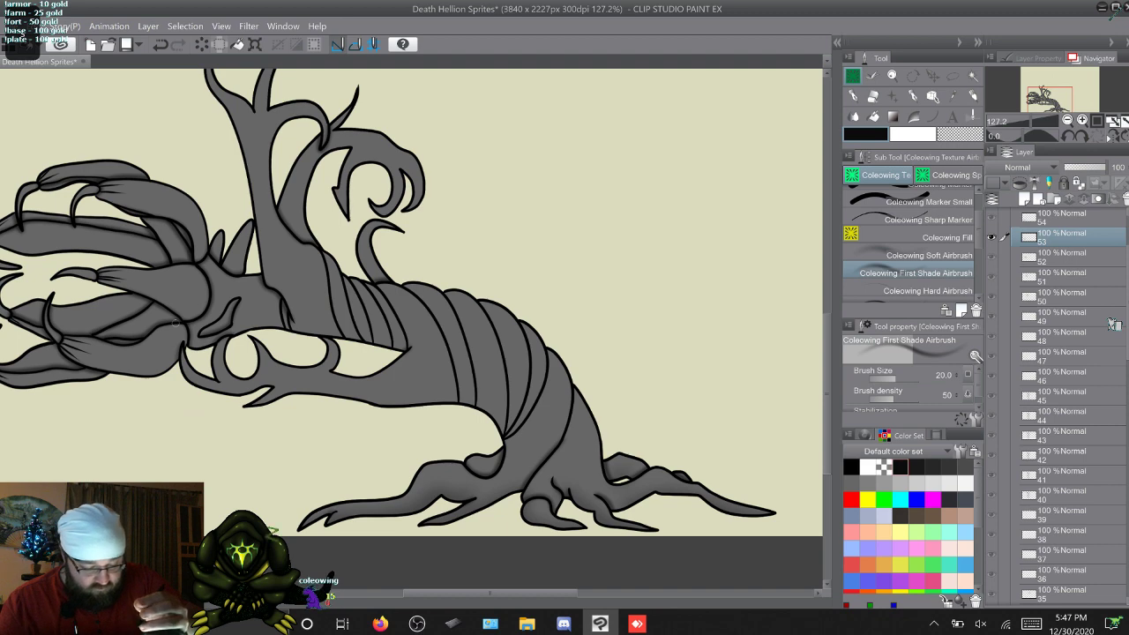
{"action": "key", "text": "alt+]"}
{"action": "key", "text": "alt+]"}
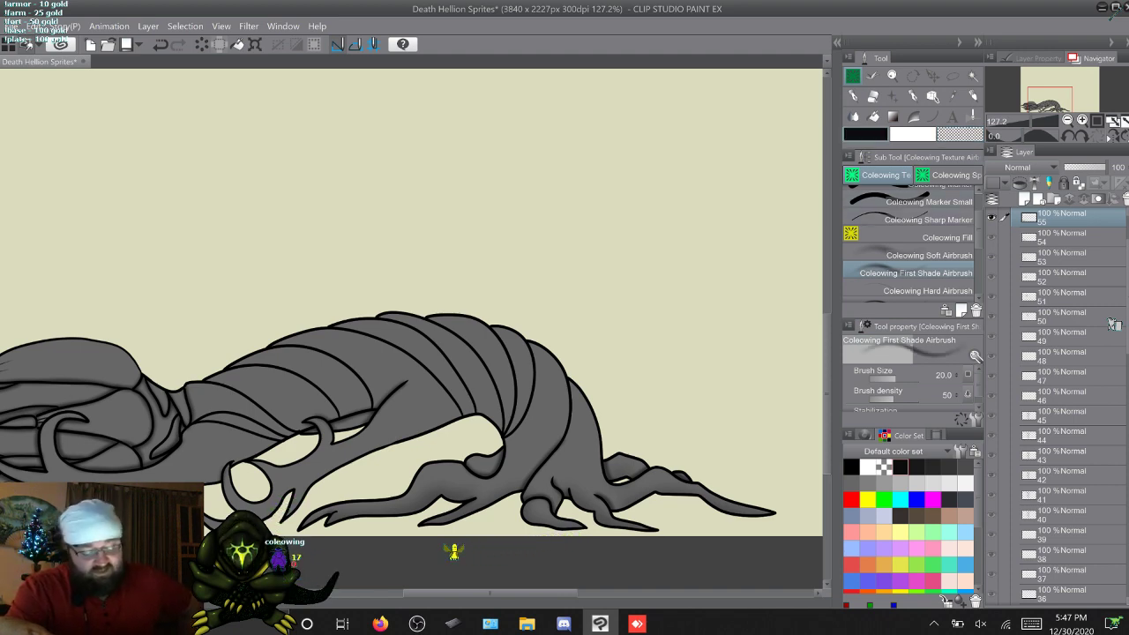
Step: Return to layer 1 and airbrush shading along the edges of the twisted trunk bands from the head down to the roots
{"action": "key", "text": "w"}
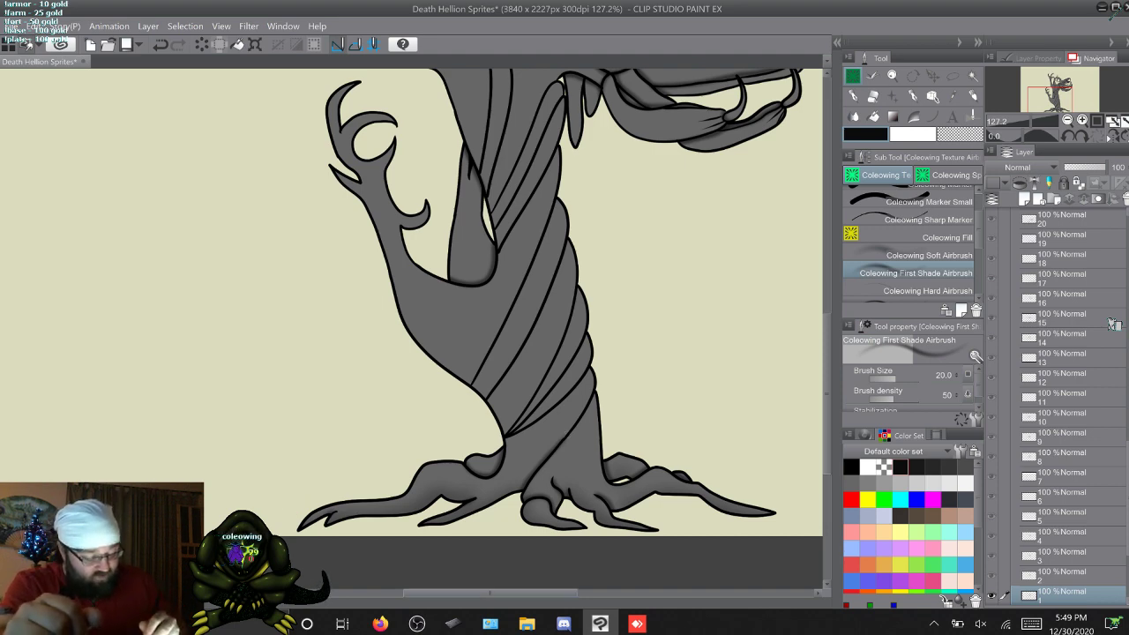
{"action": "left_click_drag", "start_coordinate": [490, 592], "coordinate": [515, 592]}
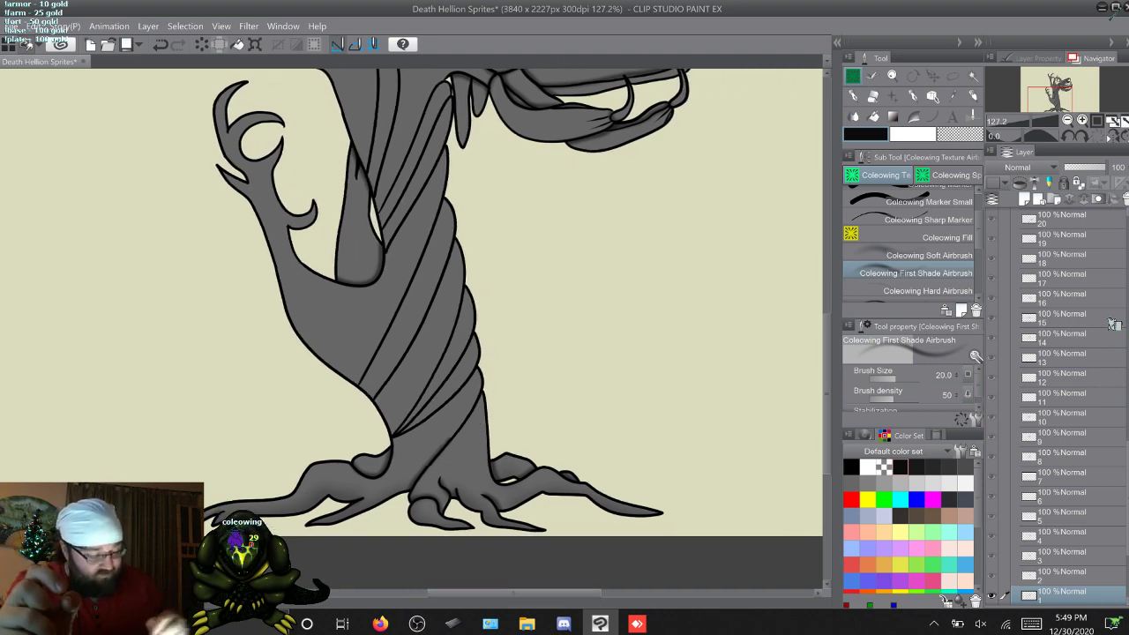
{"action": "mouse_move", "coordinate": [826, 393]}
{"action": "left_mouse_down"}
{"action": "mouse_move", "coordinate": [826, 321]}
{"action": "mouse_move", "coordinate": [826, 385]}
{"action": "left_mouse_up"}
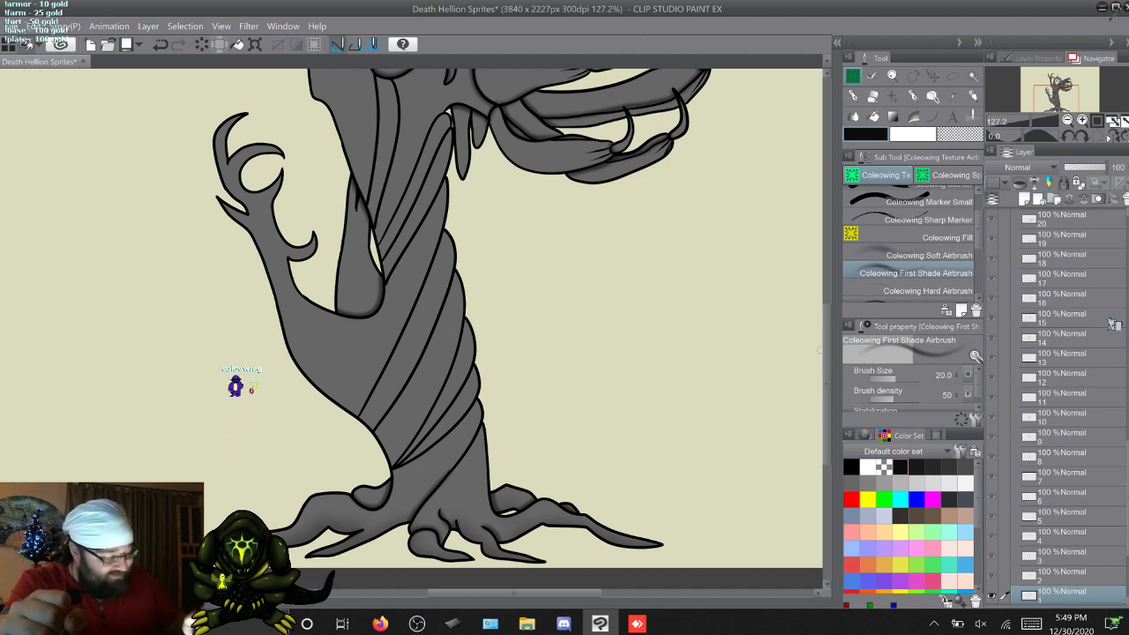
{"action": "left_click_drag", "start_coordinate": [826, 384], "coordinate": [826, 361]}
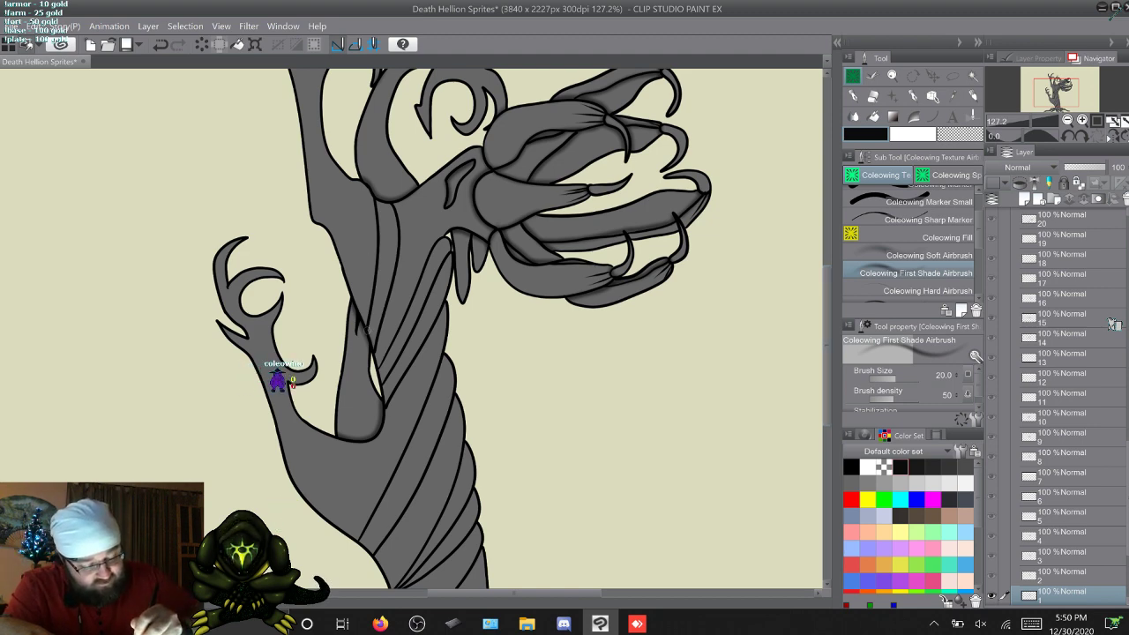
{"action": "left_click_drag", "start_coordinate": [369, 326], "coordinate": [375, 197]}
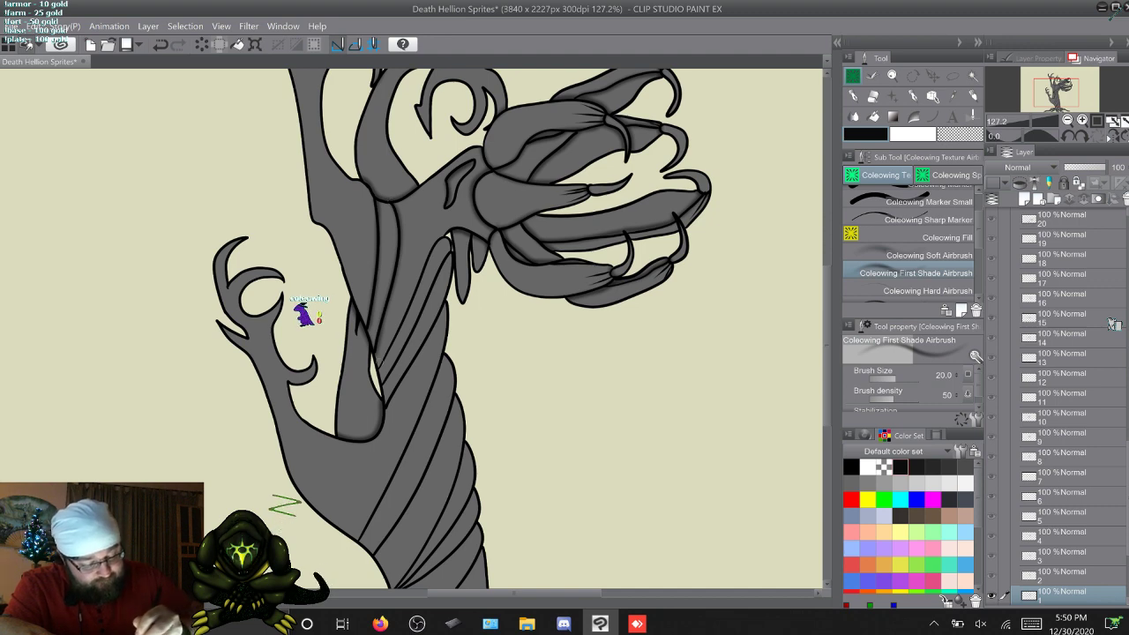
{"action": "left_click_drag", "start_coordinate": [378, 369], "coordinate": [409, 300]}
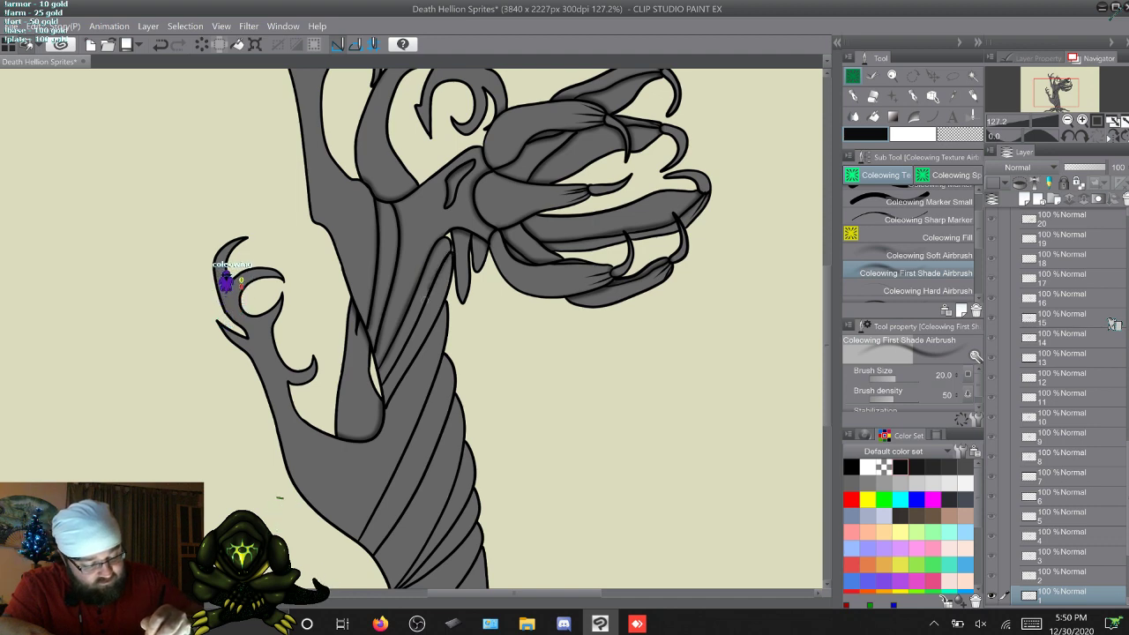
{"action": "left_click_drag", "start_coordinate": [414, 321], "coordinate": [383, 387]}
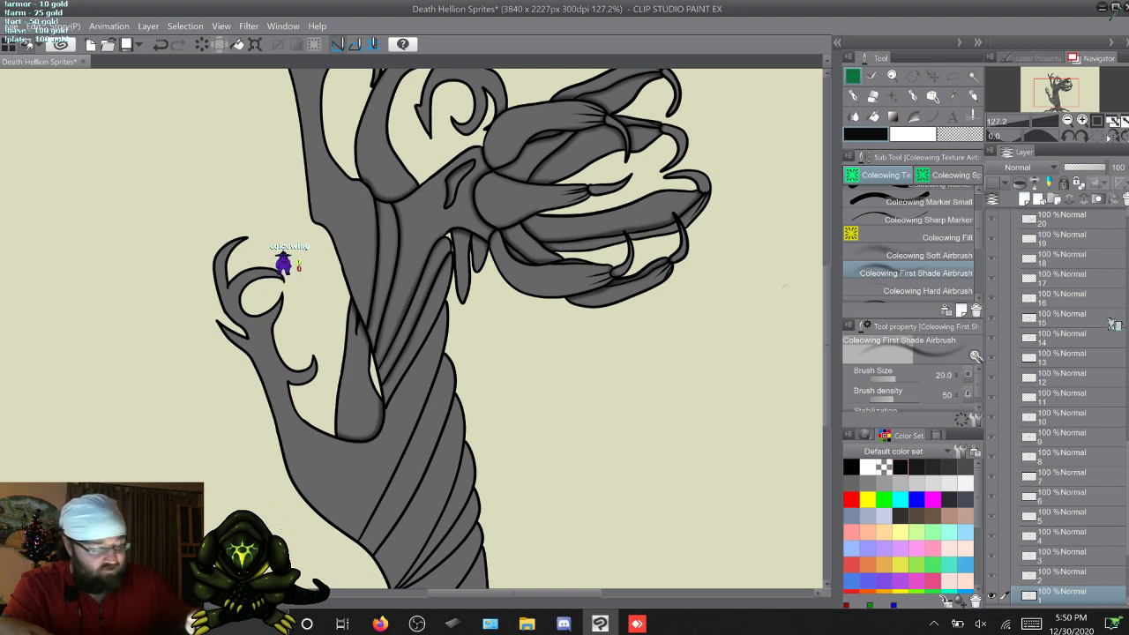
{"action": "scroll", "coordinate": [456, 157], "scroll_direction": "down", "scroll_amount": 3}
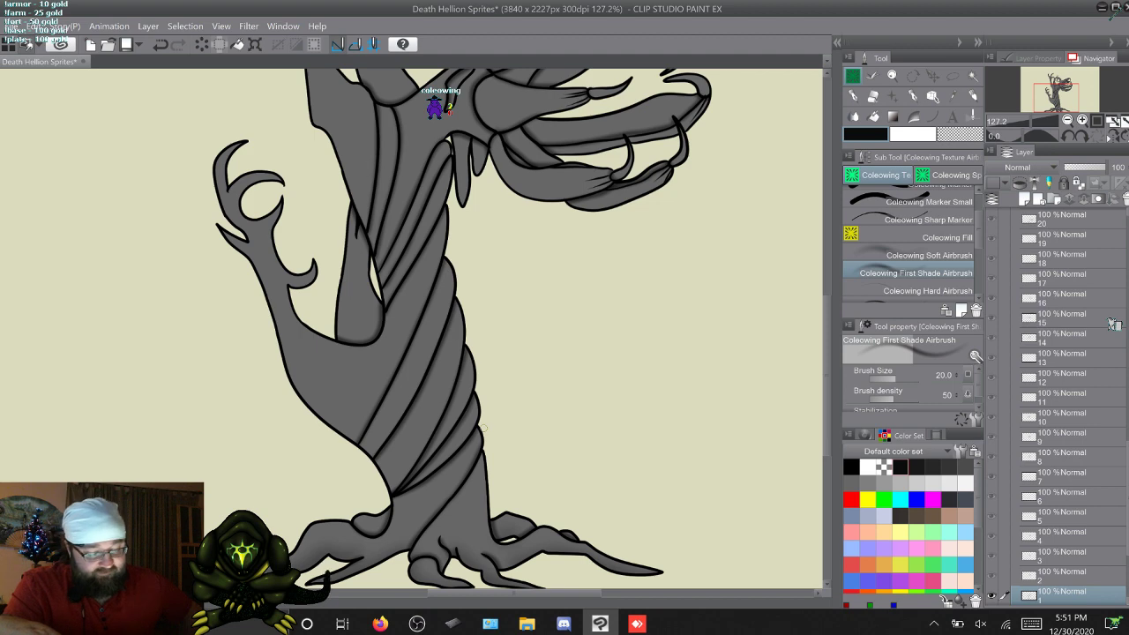
Step: Shade the edges of the twisted trunk bands on layers 2 and 3 with the First Shade Airbrush
{"action": "key", "text": "ctrl+z"}
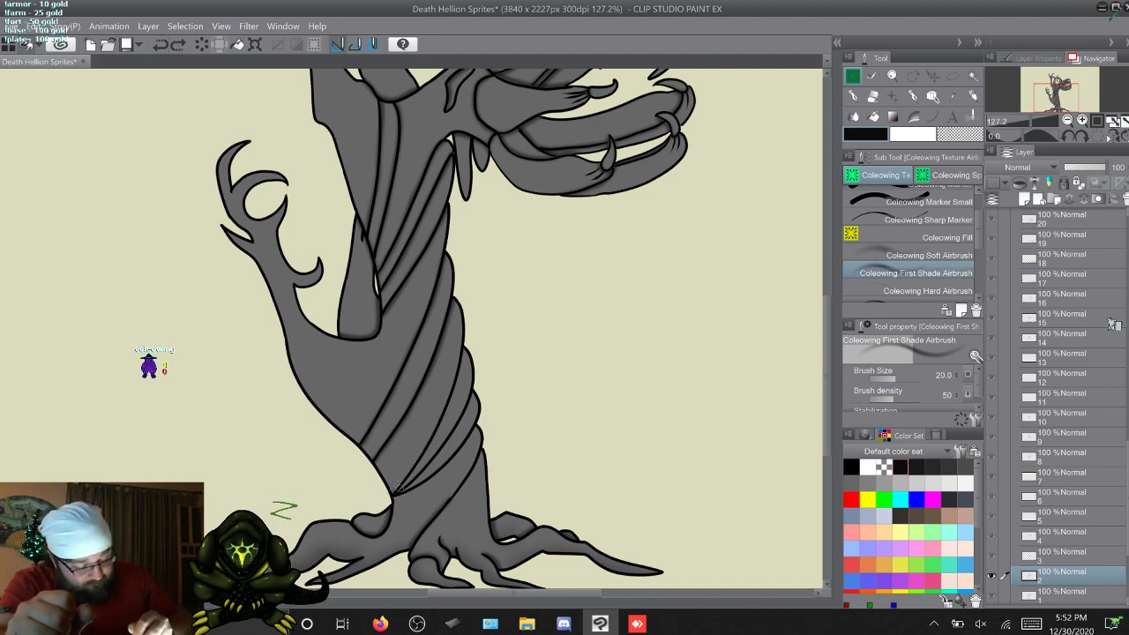
{"action": "left_click_drag", "start_coordinate": [414, 463], "coordinate": [452, 388]}
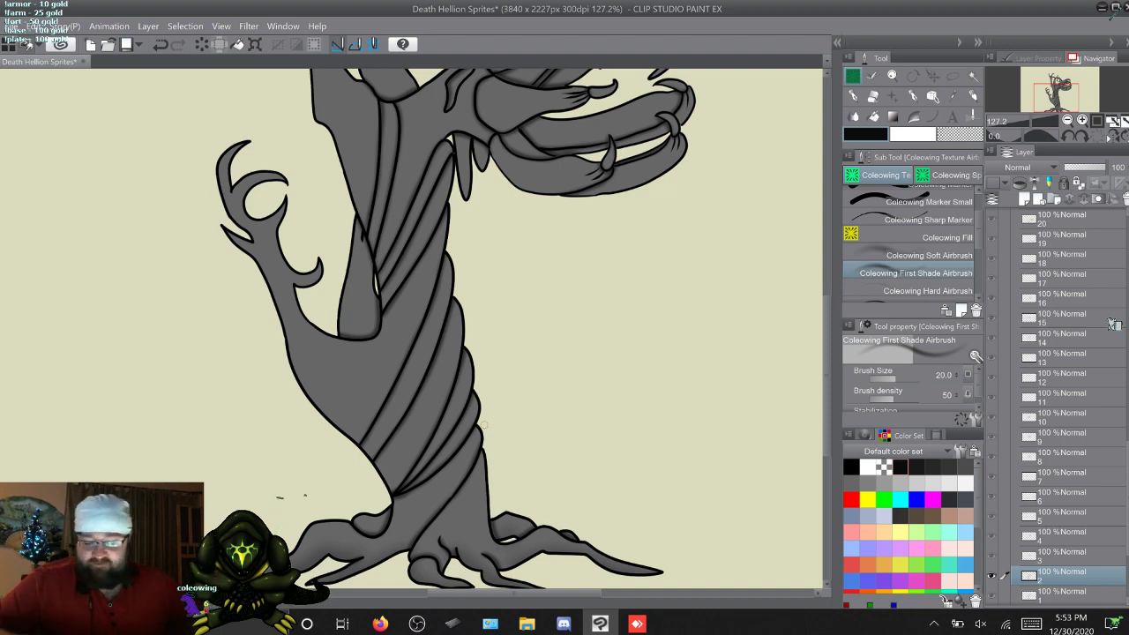
{"action": "key", "text": "alt+]"}
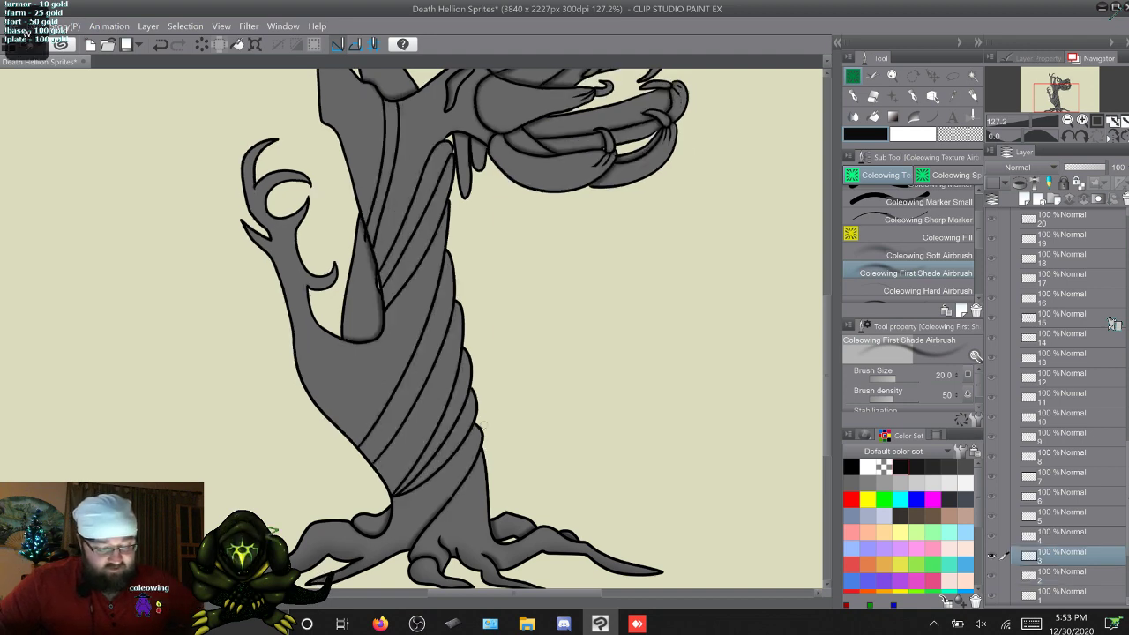
{"action": "key", "text": "alt+["}
{"action": "key", "text": "alt+]"}
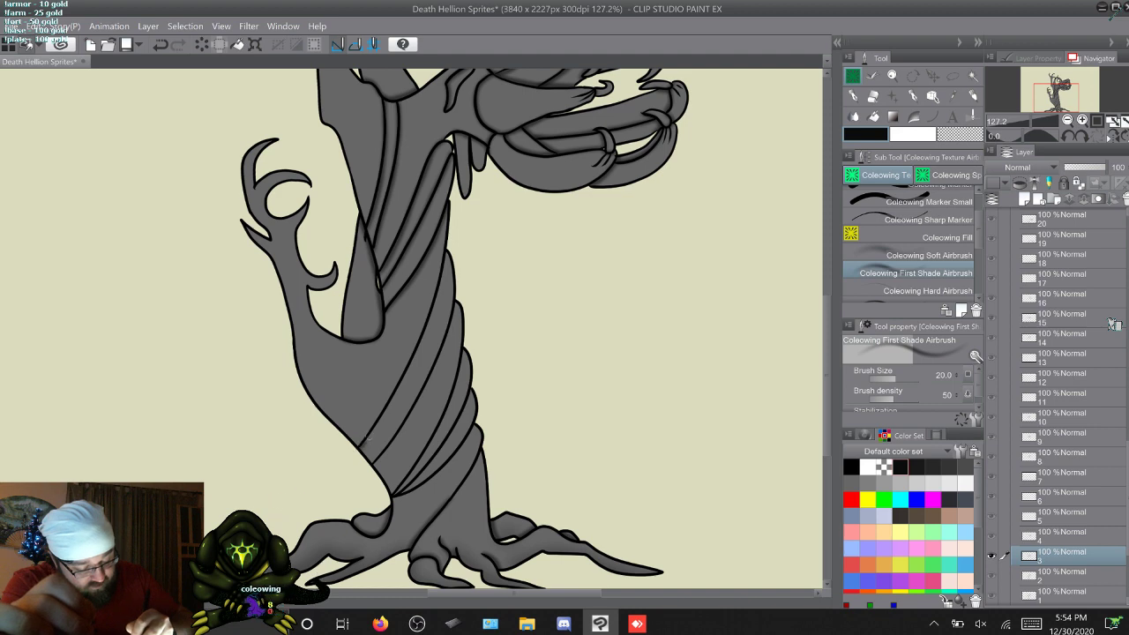
{"action": "left_click_drag", "start_coordinate": [359, 447], "coordinate": [426, 330]}
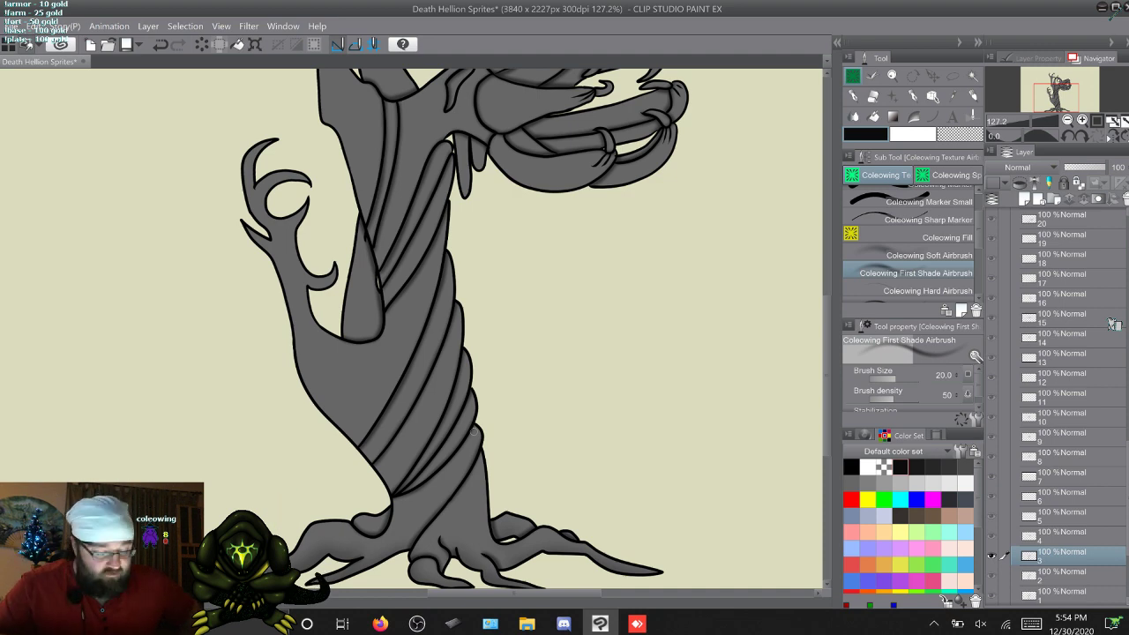
Step: Shade the twisted trunk bands on layer 4 from top to bottom, undoing and redoing the strokes that miss
{"action": "key", "text": "alt+bracketright"}
{"action": "key", "text": "alt+bracketleft"}
{"action": "key", "text": "alt+bracketright"}
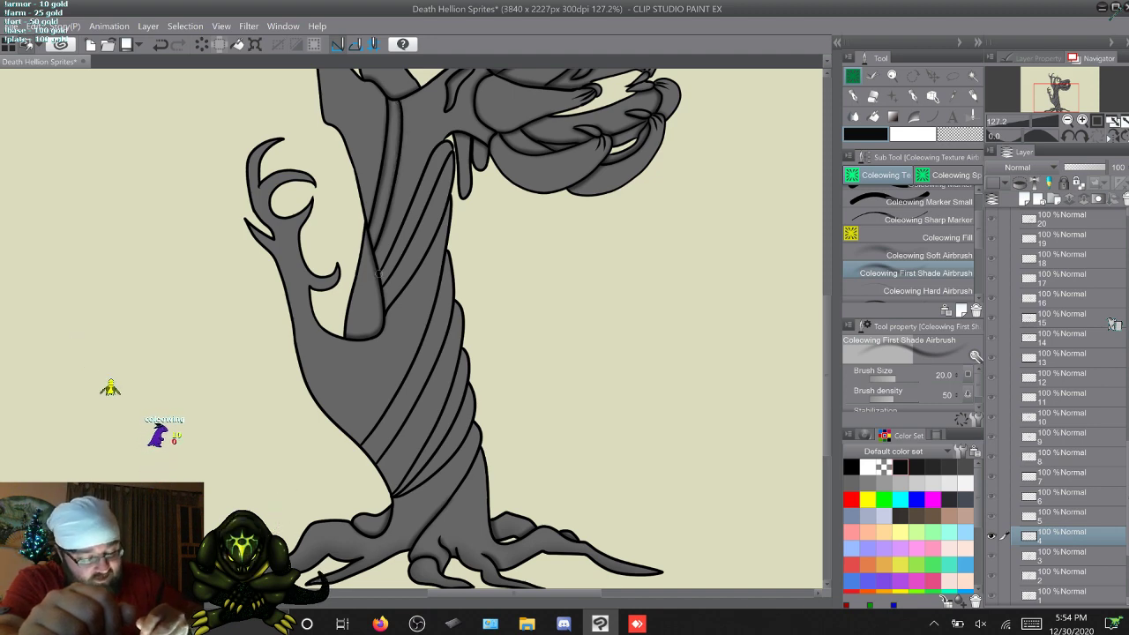
{"action": "left_click_drag", "start_coordinate": [409, 204], "coordinate": [448, 139]}
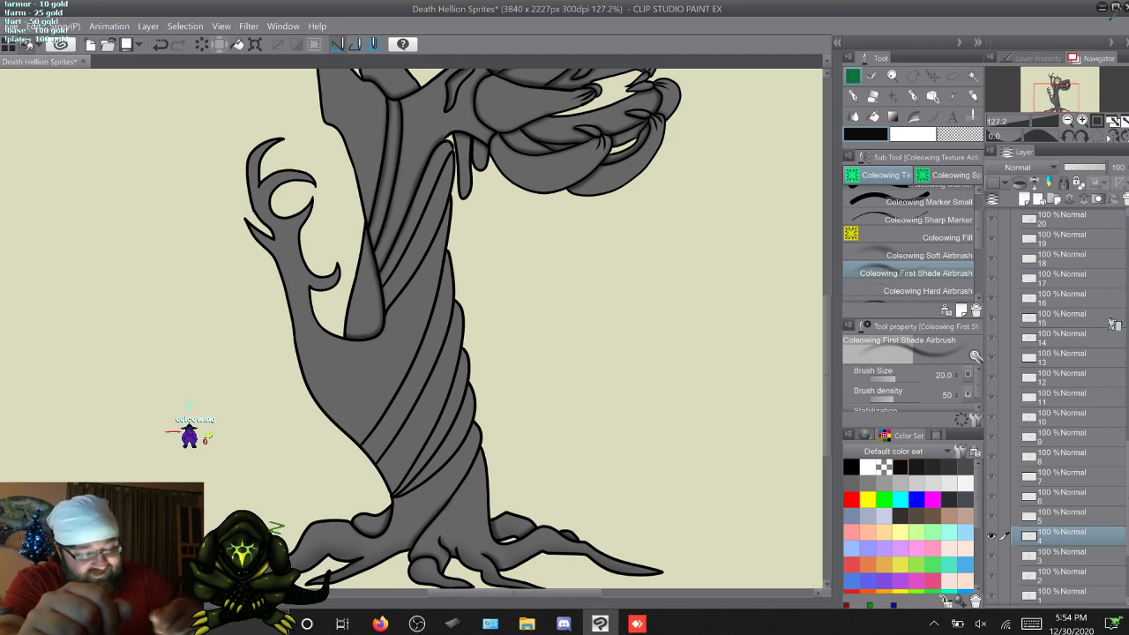
{"action": "key", "text": "ctrl+z"}
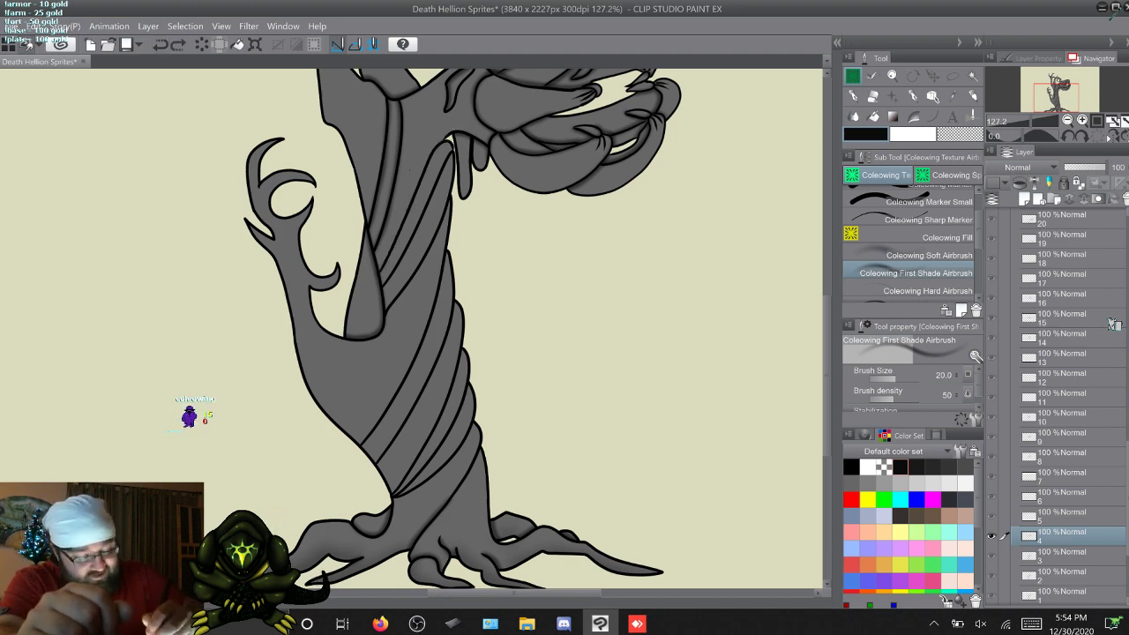
{"action": "mouse_move", "coordinate": [380, 273]}
{"action": "left_mouse_down"}
{"action": "mouse_move", "coordinate": [436, 141]}
{"action": "mouse_move", "coordinate": [456, 151]}
{"action": "mouse_move", "coordinate": [405, 260]}
{"action": "left_mouse_up"}
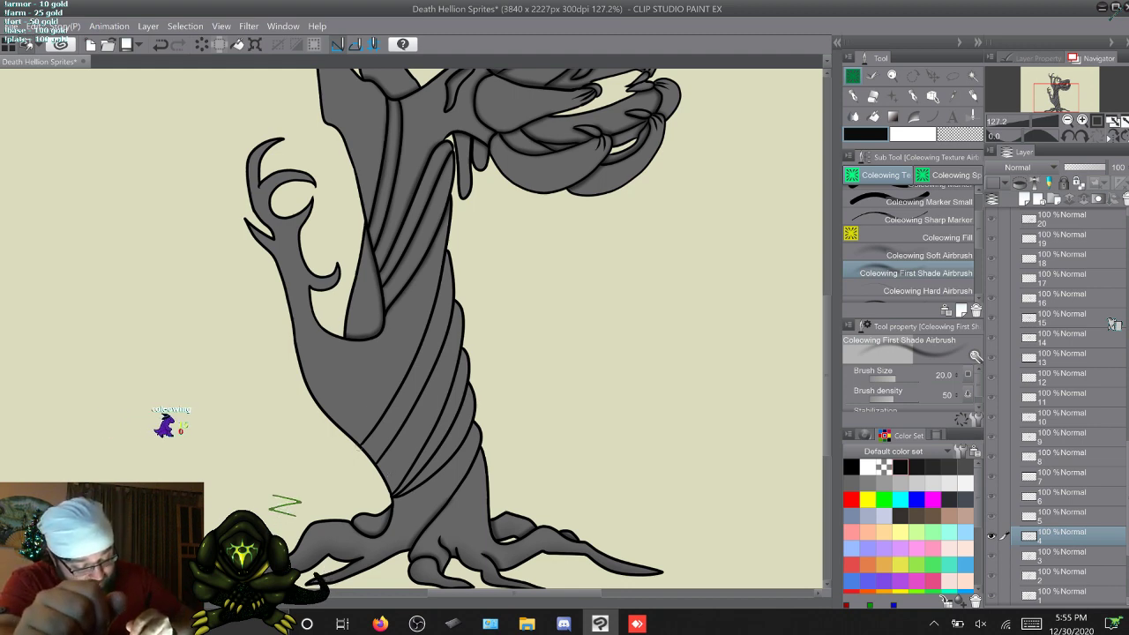
{"action": "left_click_drag", "start_coordinate": [359, 446], "coordinate": [422, 349]}
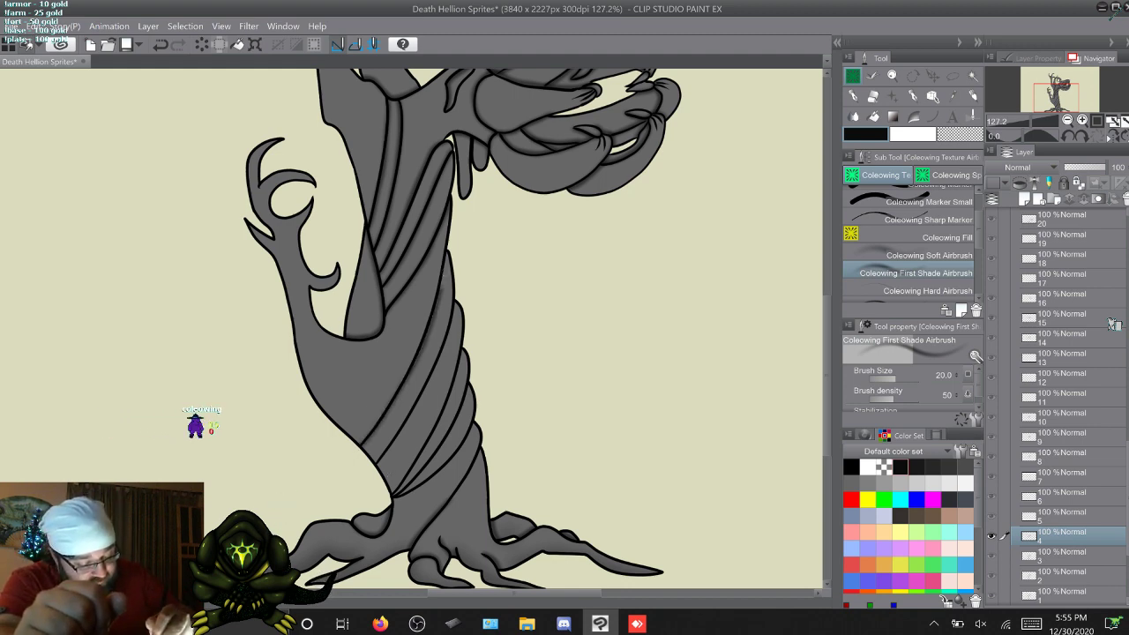
{"action": "key", "text": "ctrl+z"}
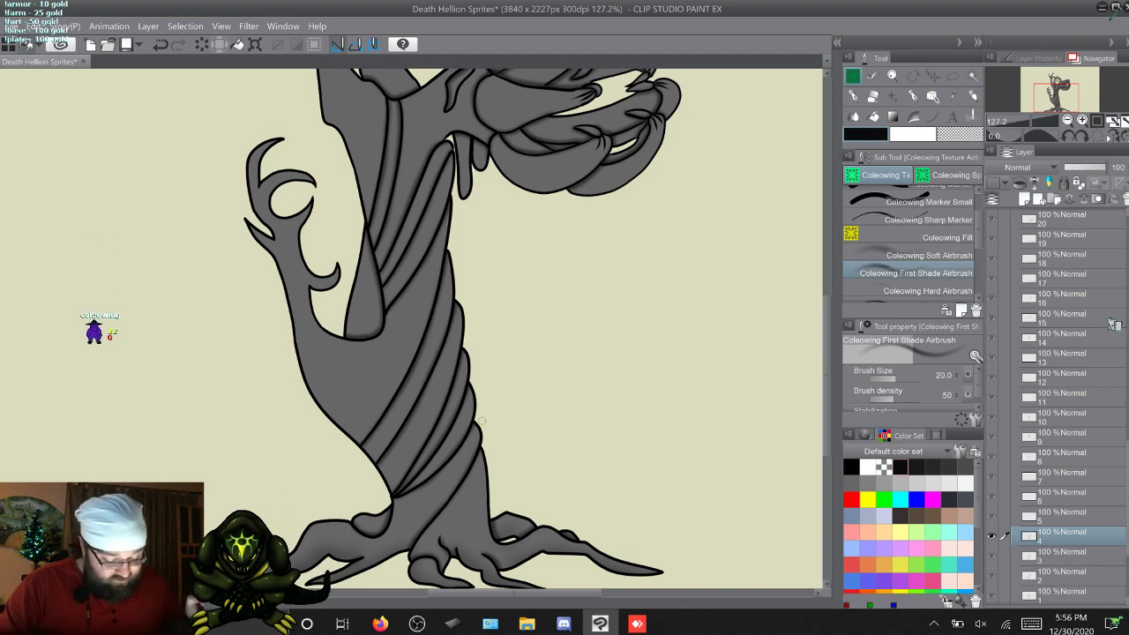
Step: Skip layers 5 to 7 and select layer 8 for the trunk shading
{"action": "key", "text": "alt+]"}
{"action": "key", "text": "alt+["}
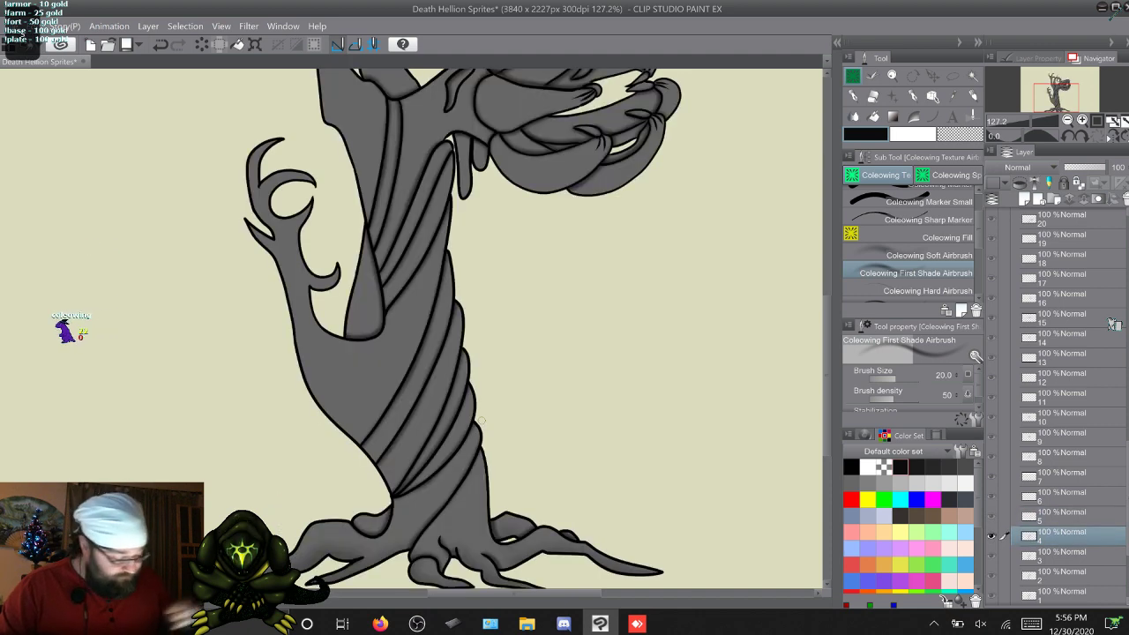
{"action": "key", "text": "alt+]"}
{"action": "key", "text": "alt+]"}
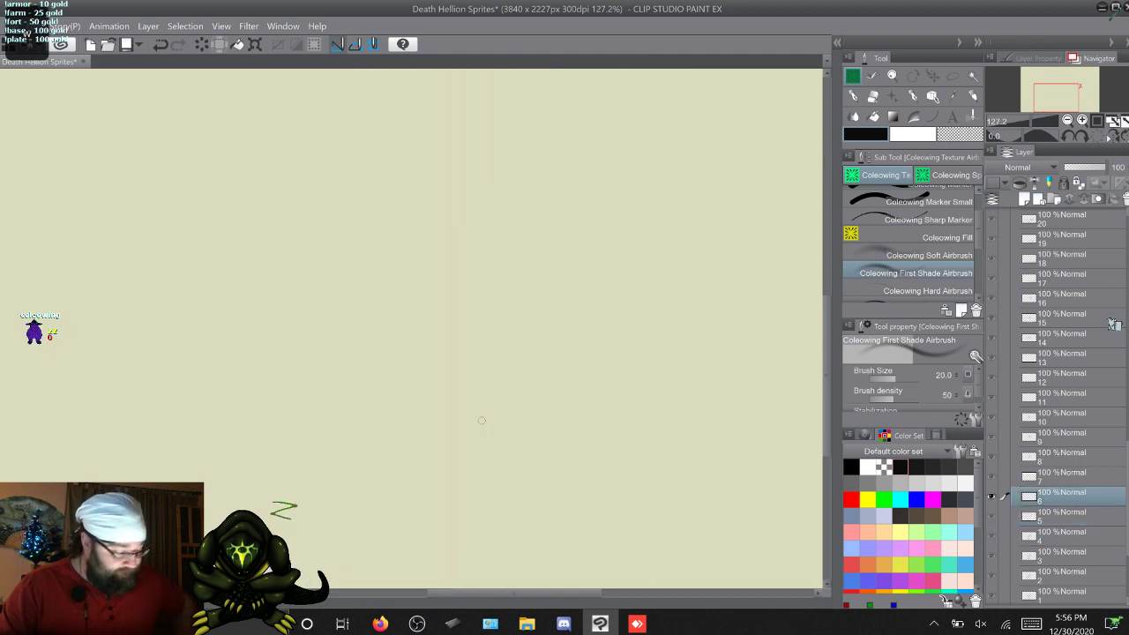
{"action": "key", "text": "alt+]"}
{"action": "key", "text": "alt+]"}
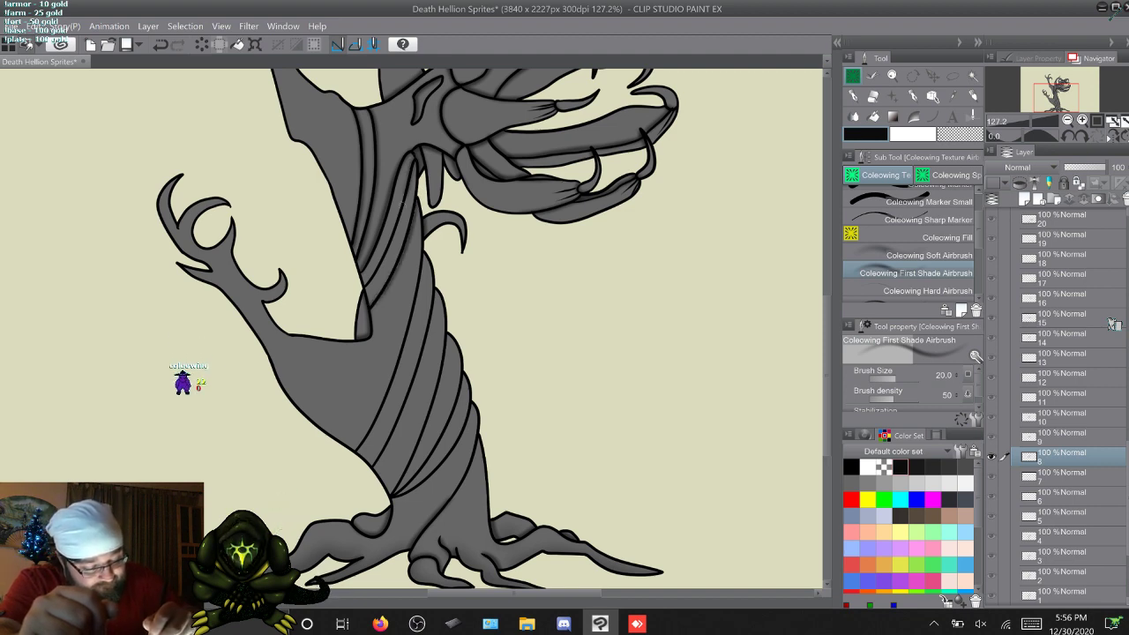
Step: Airbrush shading along the upper trunk bands and the long band edge above the arm on layer 8, undoing and redoing strokes that miss
{"action": "left_click_drag", "start_coordinate": [403, 203], "coordinate": [375, 269]}
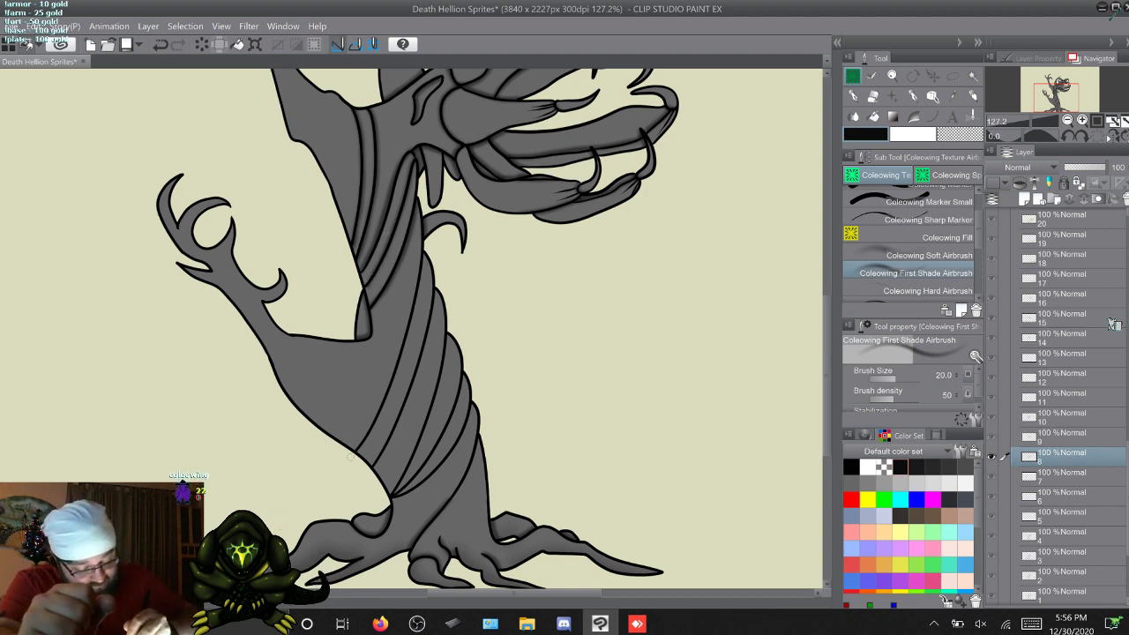
{"action": "left_click_drag", "start_coordinate": [351, 456], "coordinate": [418, 295]}
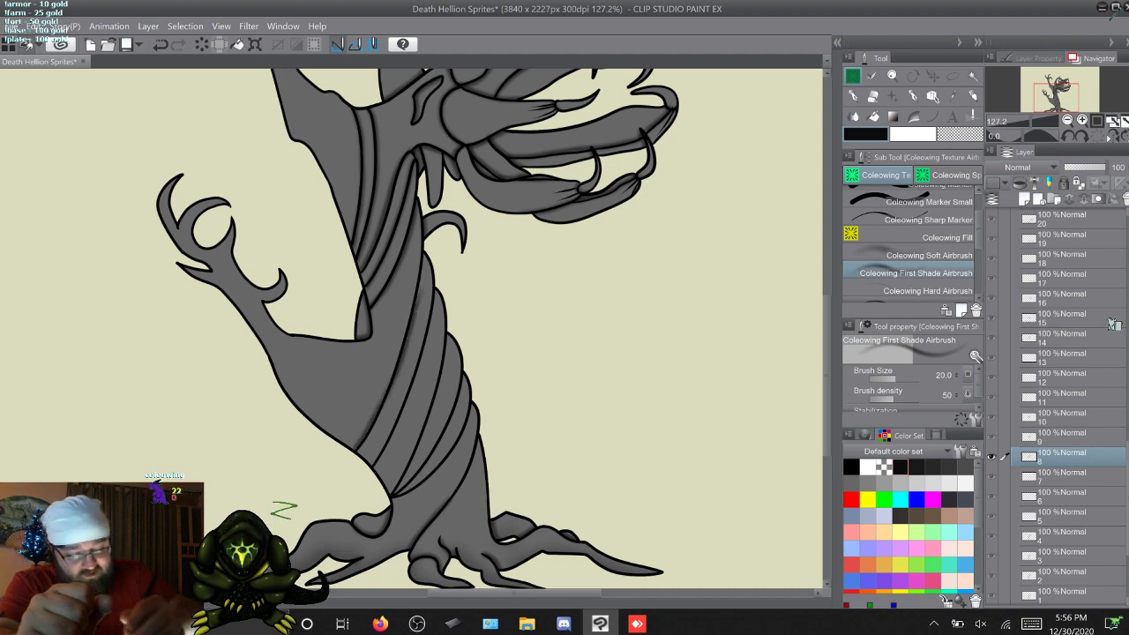
{"action": "key", "text": "ctrl+z"}
{"action": "left_click_drag", "start_coordinate": [357, 453], "coordinate": [399, 361]}
{"action": "key", "text": "ctrl+z"}
{"action": "key", "text": "ctrl+z"}
{"action": "key", "text": "ctrl+z"}
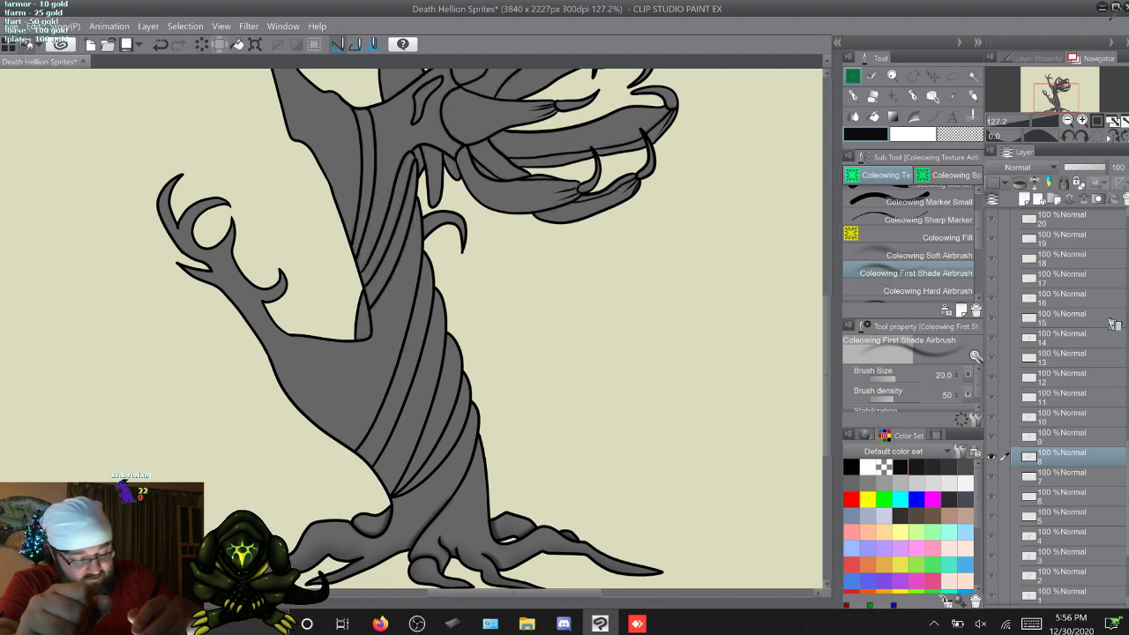
{"action": "key", "text": "ctrl+y"}
{"action": "key", "text": "ctrl+y"}
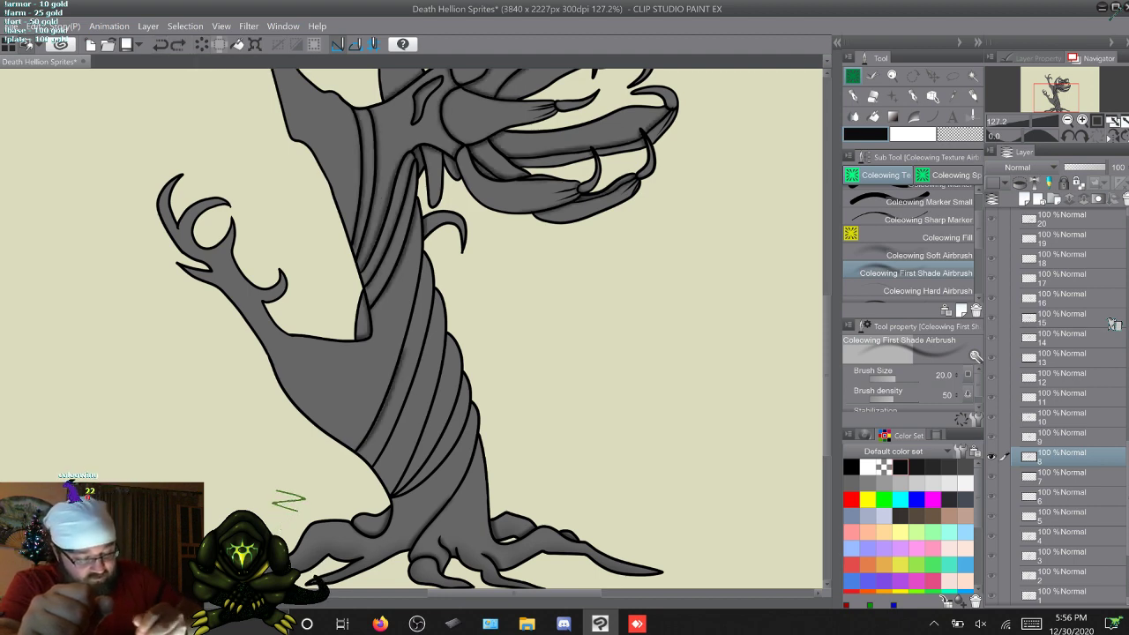
{"action": "key", "text": "ctrl+z"}
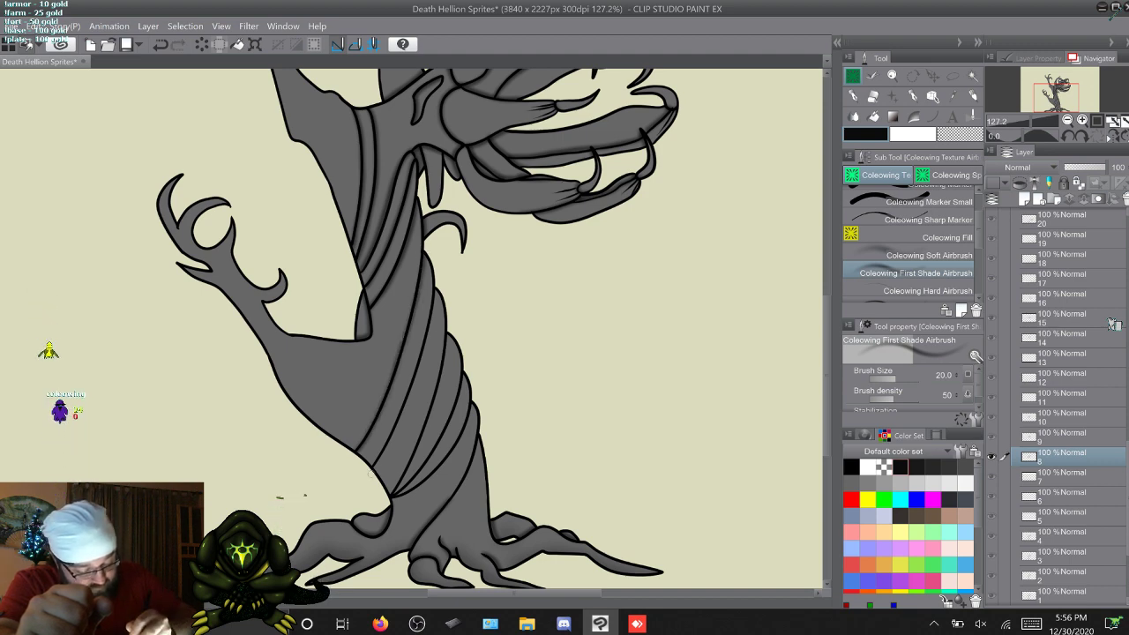
Step: Shade the remaining lower twisted trunk bands on layer 8 down towards the roots, redoing one missed stroke
{"action": "mouse_move", "coordinate": [371, 468]}
{"action": "left_mouse_down"}
{"action": "mouse_move", "coordinate": [411, 386]}
{"action": "mouse_move", "coordinate": [435, 291]}
{"action": "left_mouse_up"}
{"action": "left_click_drag", "start_coordinate": [393, 492], "coordinate": [448, 330]}
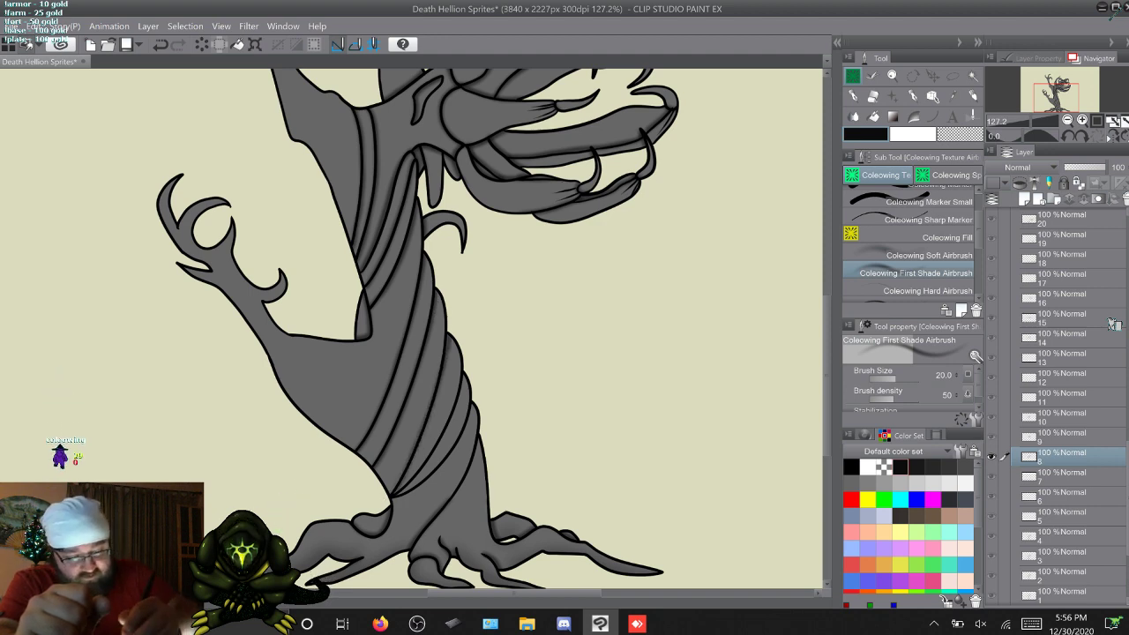
{"action": "left_click", "coordinate": [161, 44]}
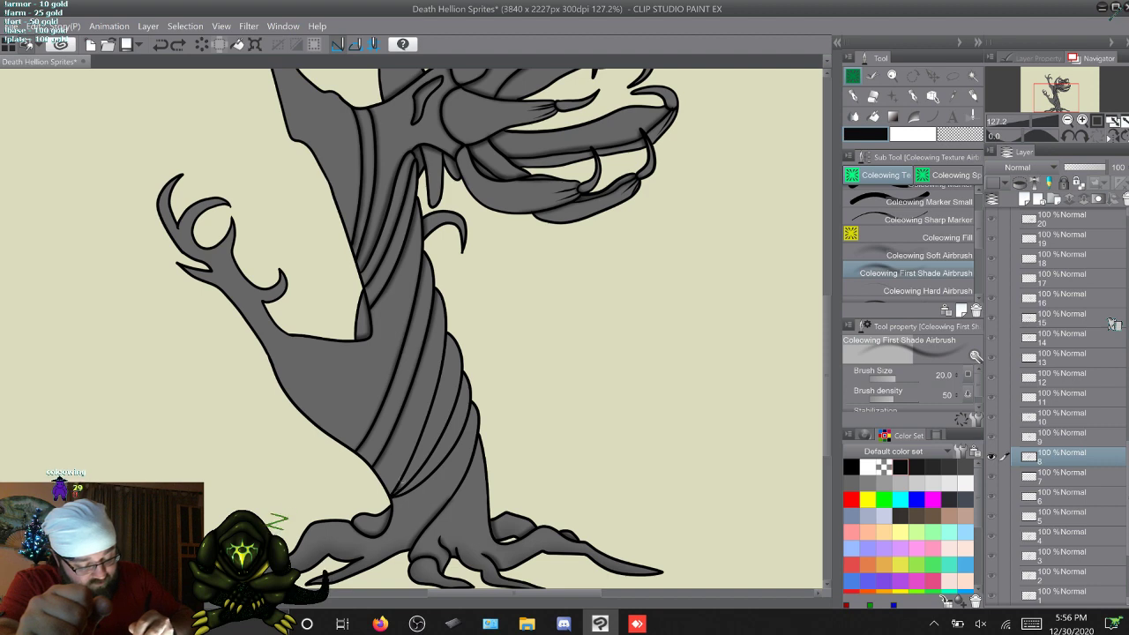
{"action": "left_click_drag", "start_coordinate": [395, 491], "coordinate": [419, 436]}
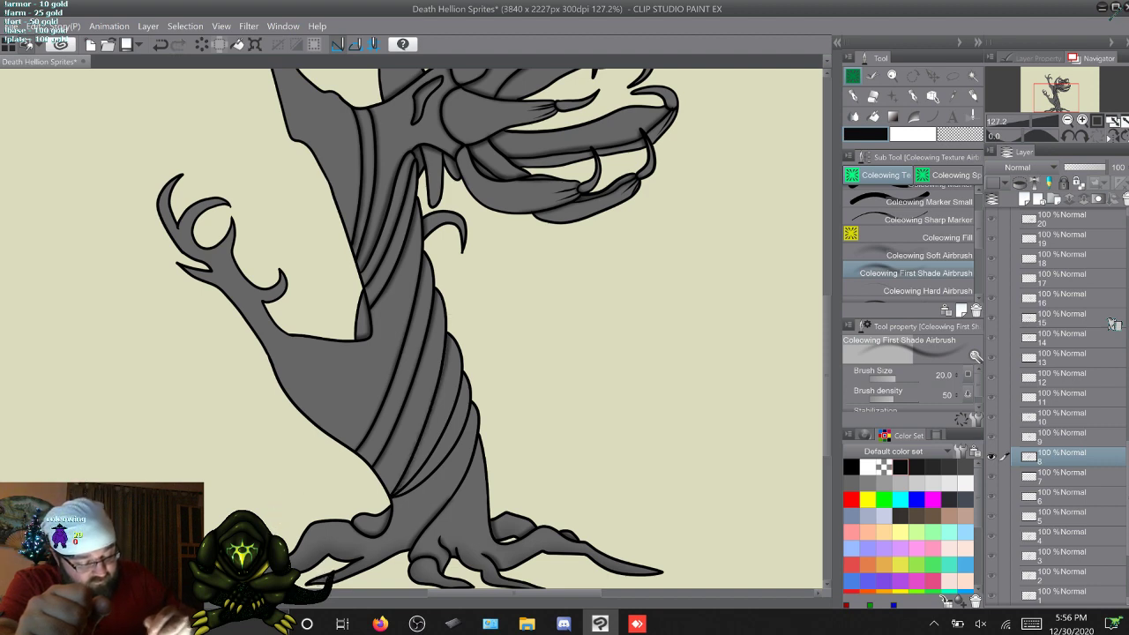
{"action": "mouse_move", "coordinate": [393, 496]}
{"action": "left_mouse_down"}
{"action": "mouse_move", "coordinate": [431, 454]}
{"action": "mouse_move", "coordinate": [466, 378]}
{"action": "left_mouse_up"}
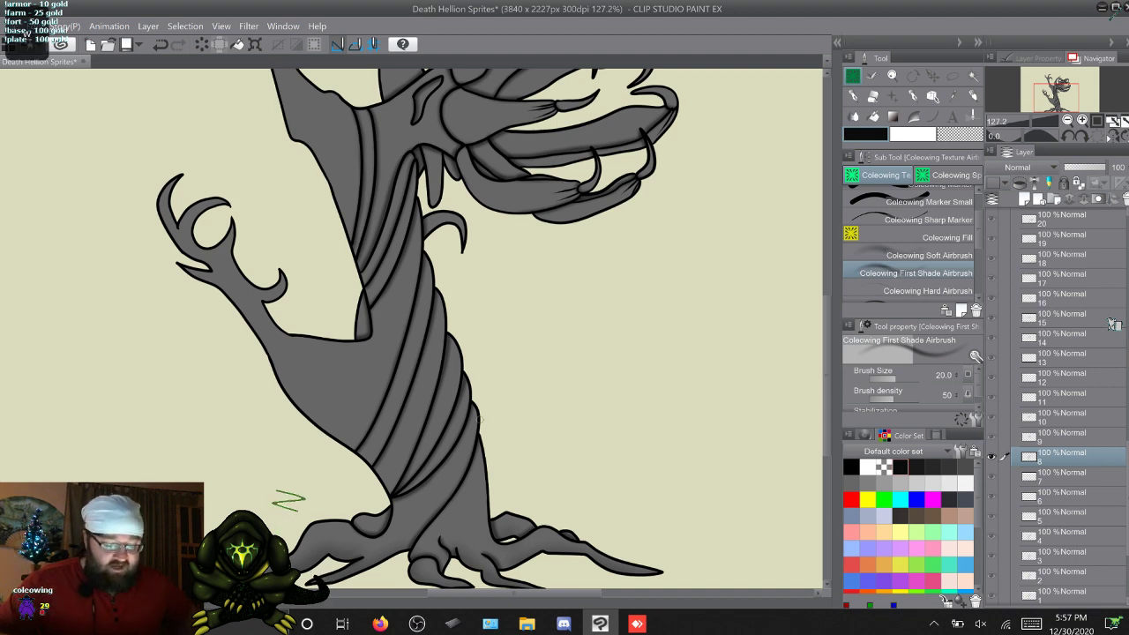
Step: Switch to layer 9 and shade the edges of its twisted trunk bands with the First Shade Airbrush
{"action": "key", "text": "w"}
{"action": "key", "text": "q"}
{"action": "key", "text": "w"}
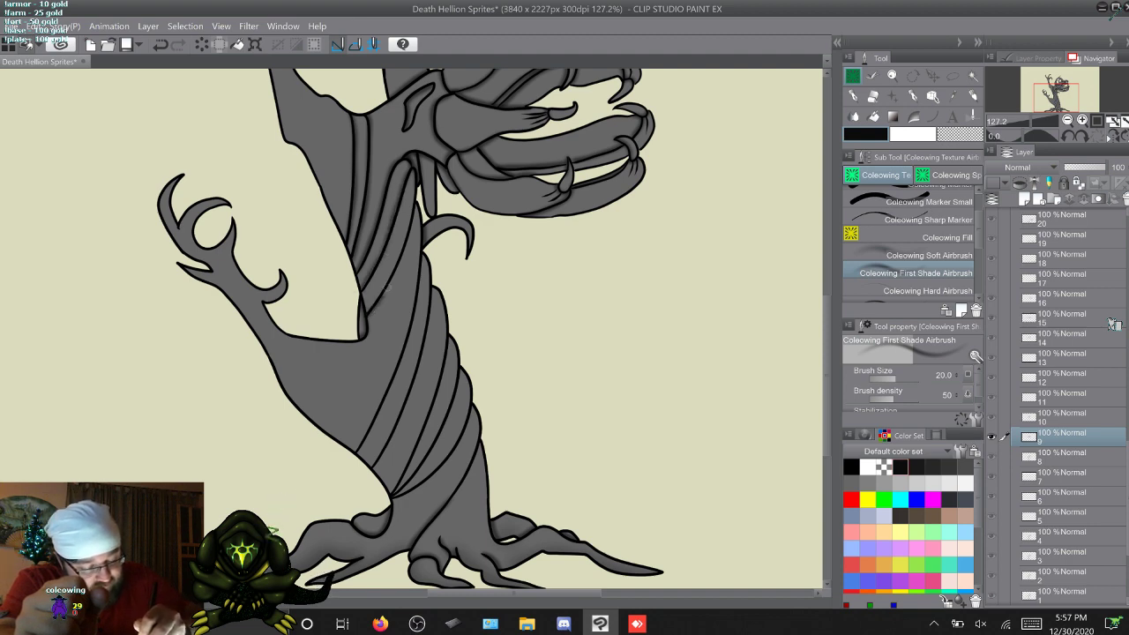
{"action": "left_click_drag", "start_coordinate": [385, 289], "coordinate": [408, 240]}
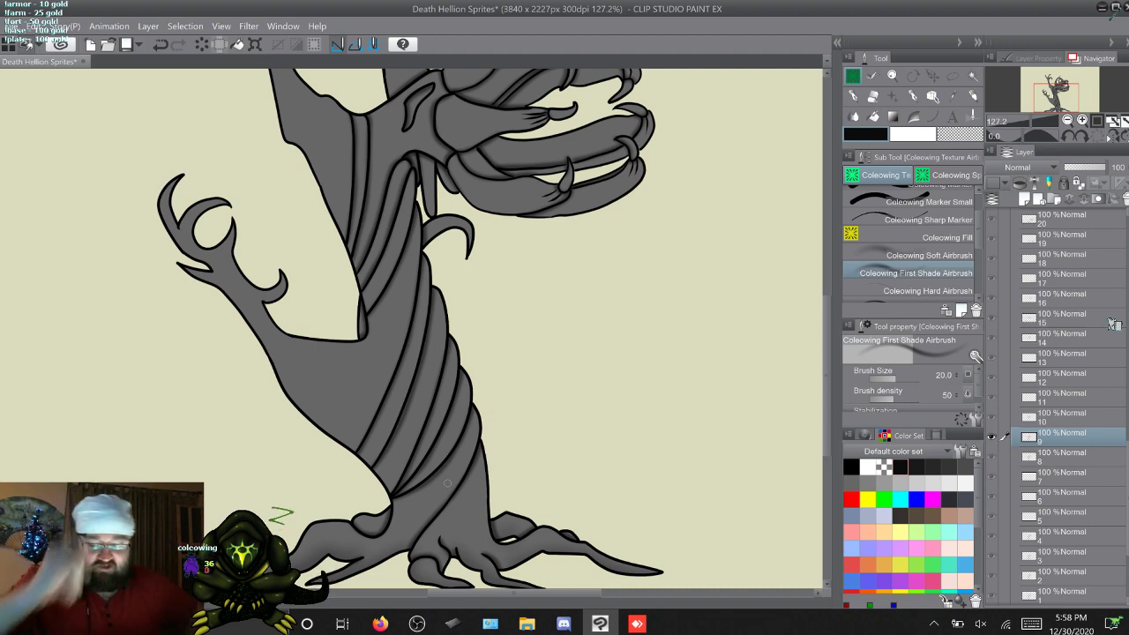
Step: Switch to layer 10 and shade the upper trunk bands just below the head
{"action": "key", "text": "q"}
{"action": "key", "text": "w"}
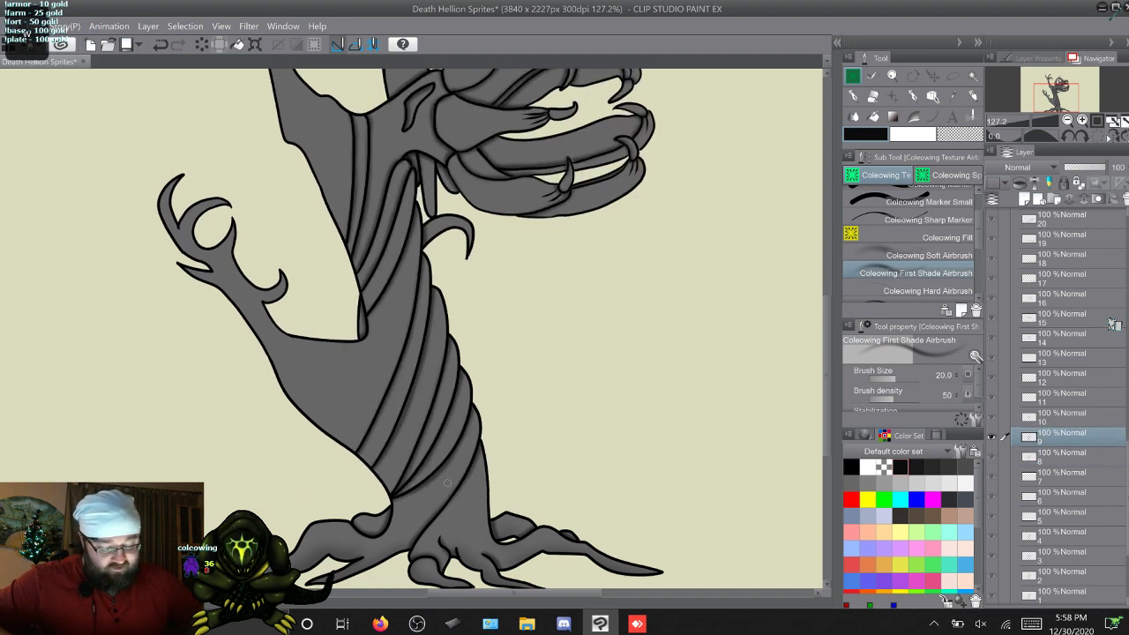
{"action": "key", "text": "w"}
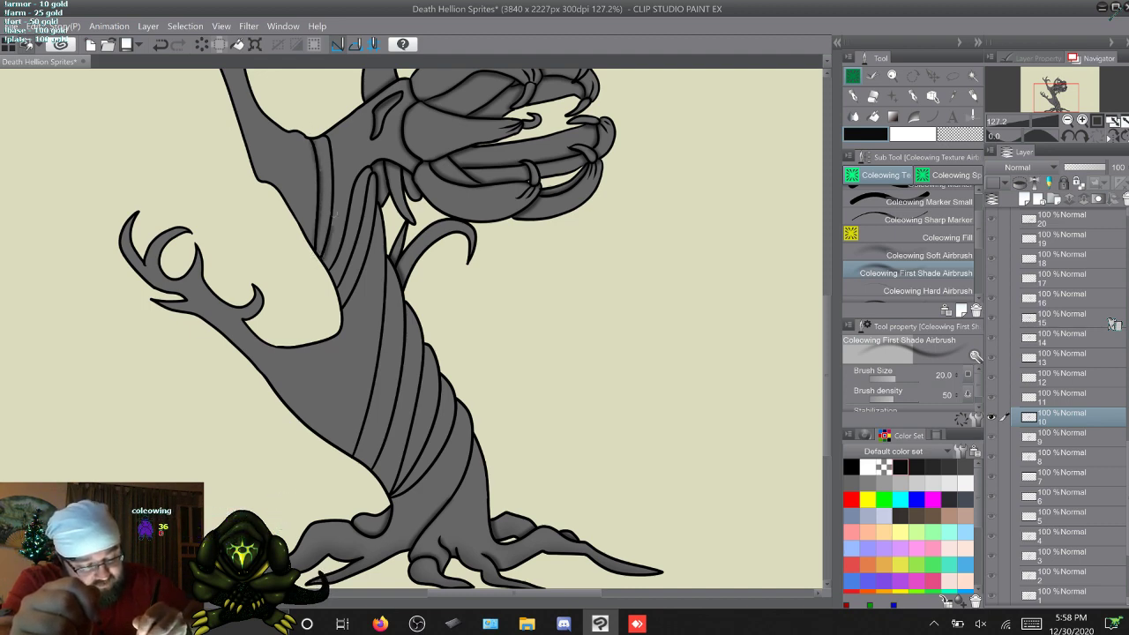
{"action": "left_click_drag", "start_coordinate": [334, 226], "coordinate": [332, 144]}
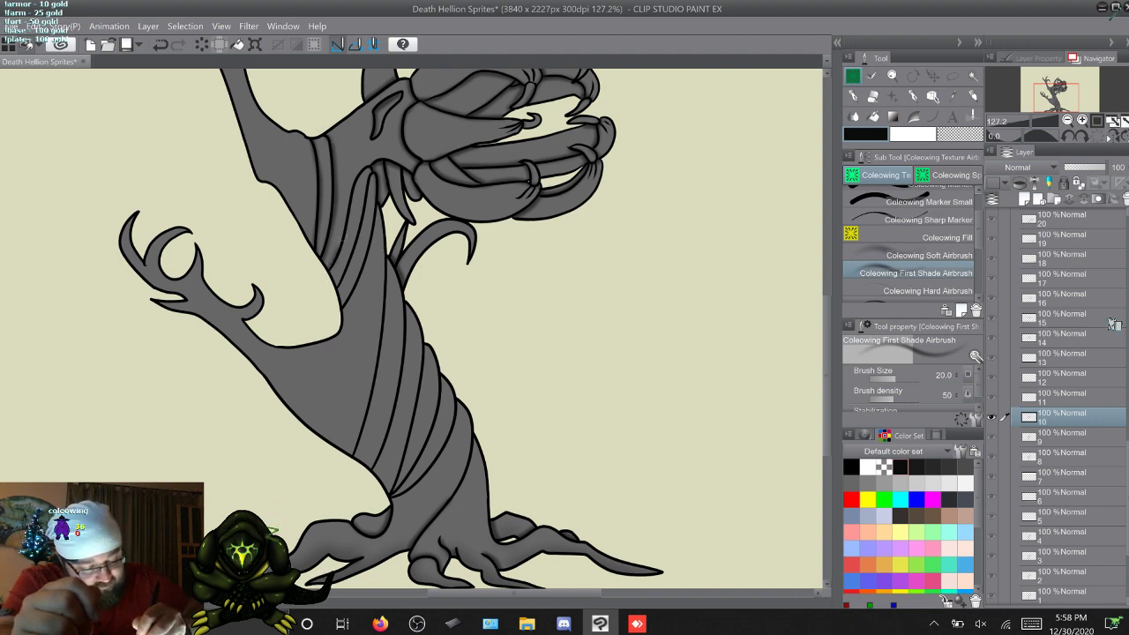
{"action": "left_click_drag", "start_coordinate": [342, 240], "coordinate": [364, 167]}
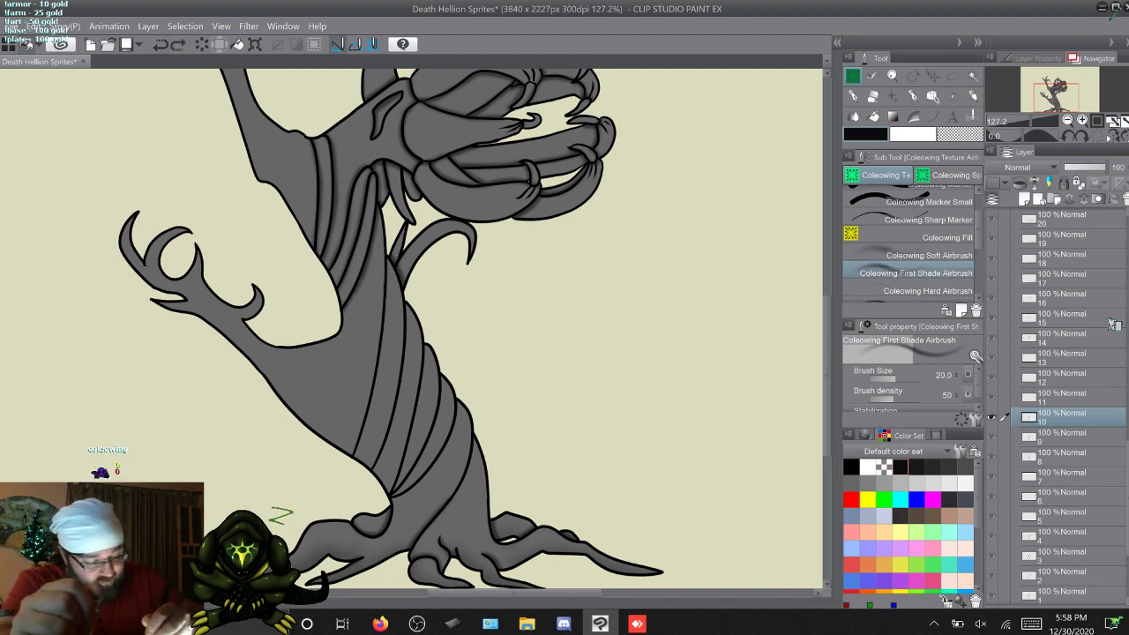
Step: Shade the long middle and lower twisted trunk bands on layer 10, replacing a stroke that misses
{"action": "mouse_move", "coordinate": [387, 257]}
{"action": "left_mouse_down"}
{"action": "mouse_move", "coordinate": [380, 365]}
{"action": "mouse_move", "coordinate": [355, 458]}
{"action": "left_mouse_up"}
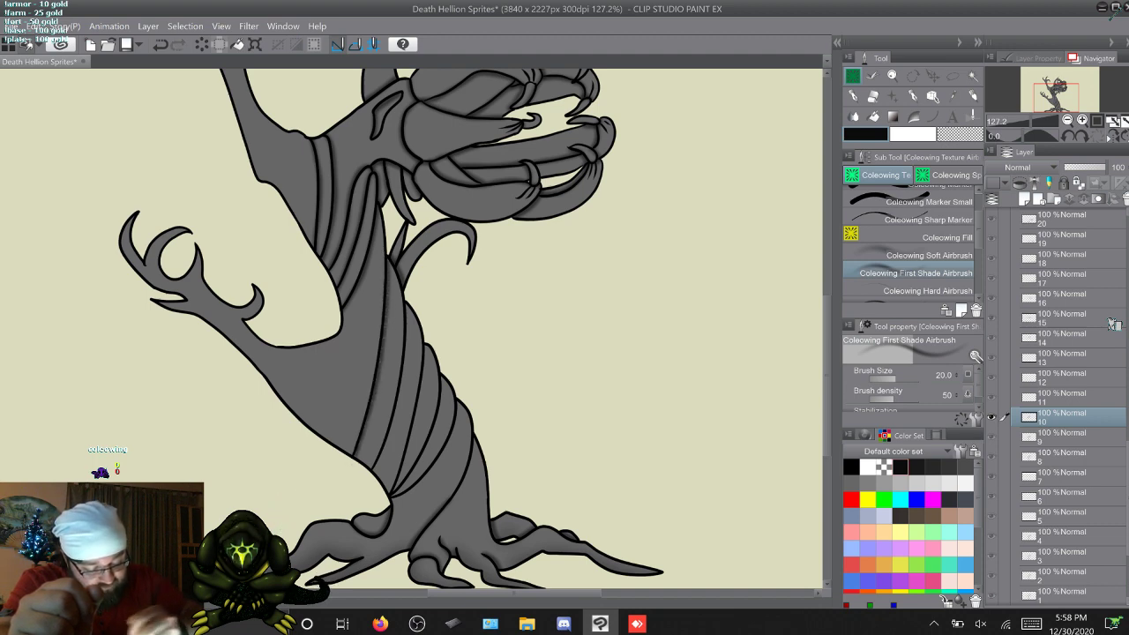
{"action": "left_click_drag", "start_coordinate": [405, 326], "coordinate": [394, 414]}
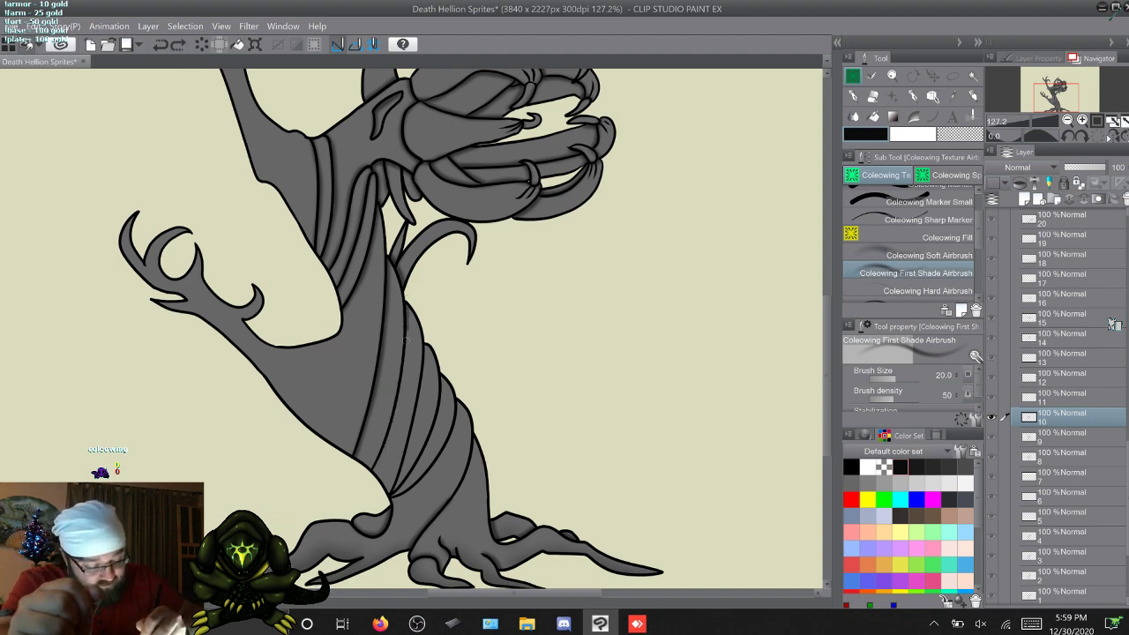
{"action": "left_click_drag", "start_coordinate": [407, 335], "coordinate": [378, 465]}
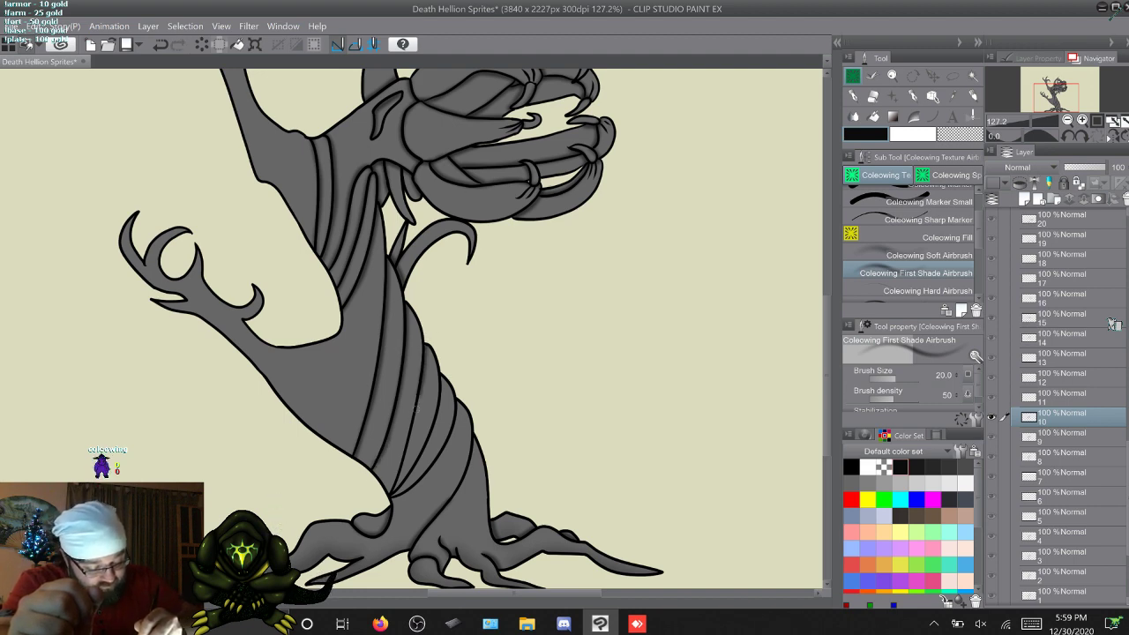
{"action": "left_click_drag", "start_coordinate": [417, 407], "coordinate": [394, 488]}
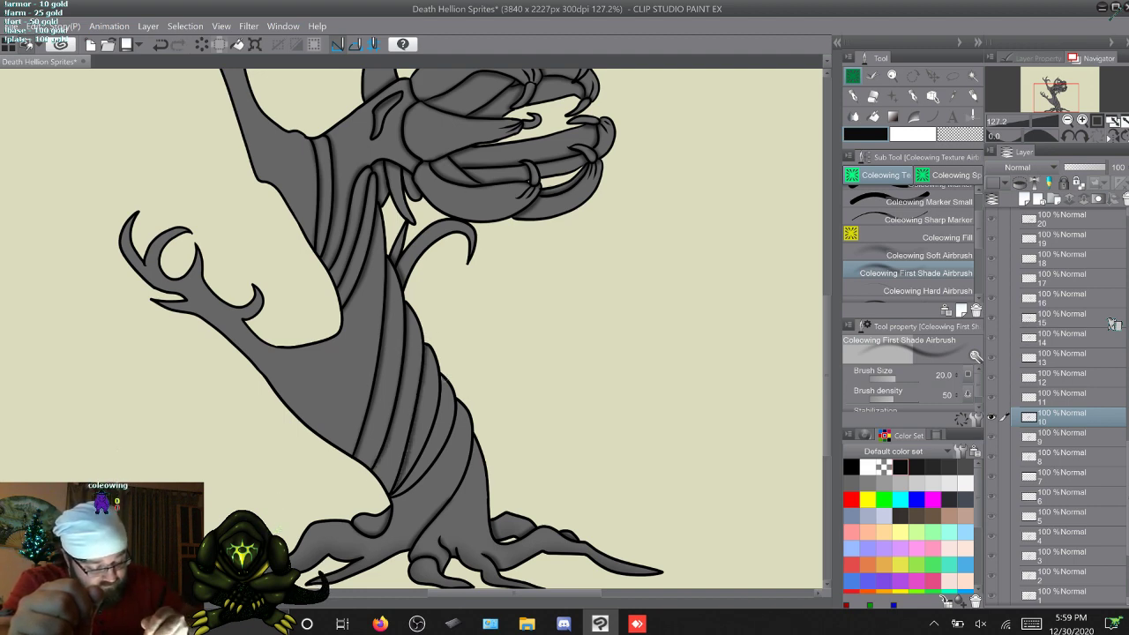
{"action": "left_click_drag", "start_coordinate": [440, 398], "coordinate": [418, 465]}
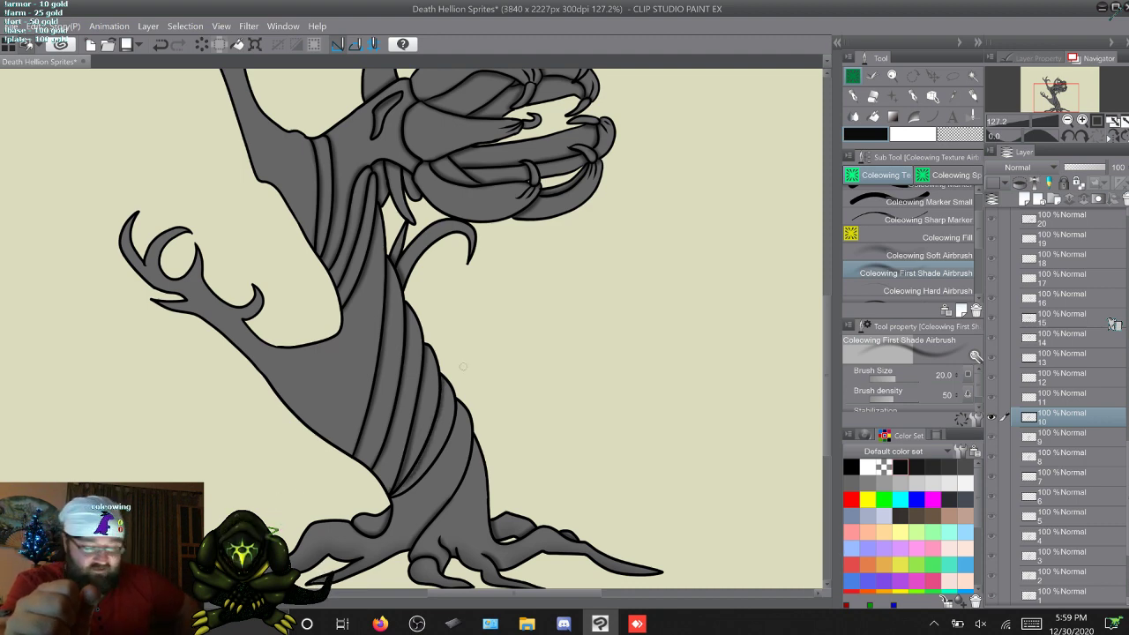
{"action": "key", "text": "ctrl+z"}
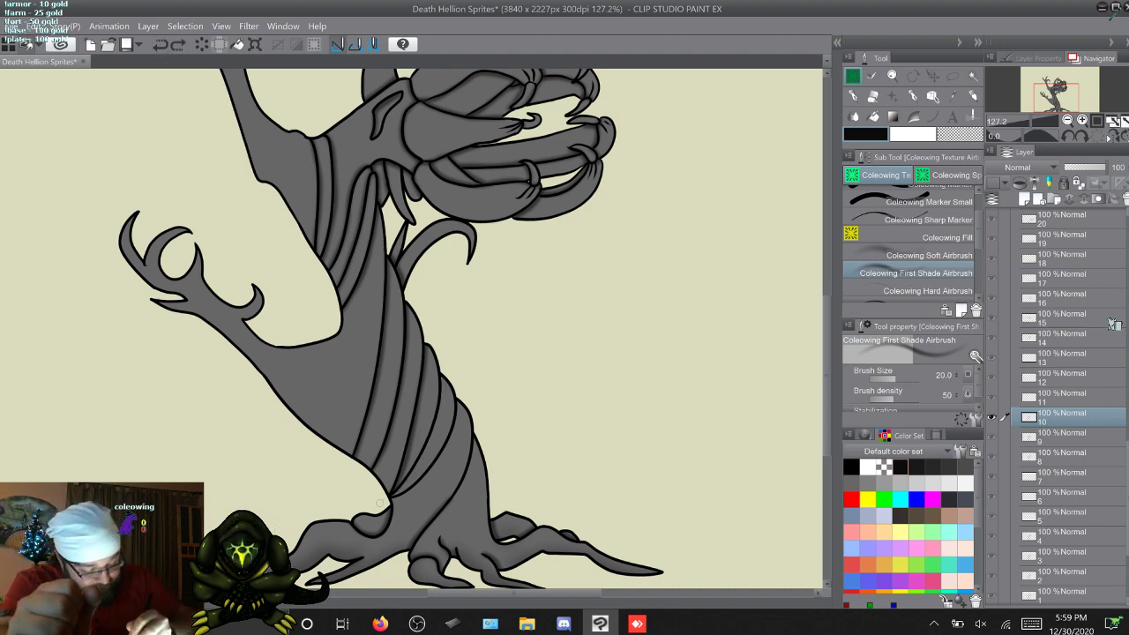
{"action": "left_click_drag", "start_coordinate": [395, 494], "coordinate": [432, 424]}
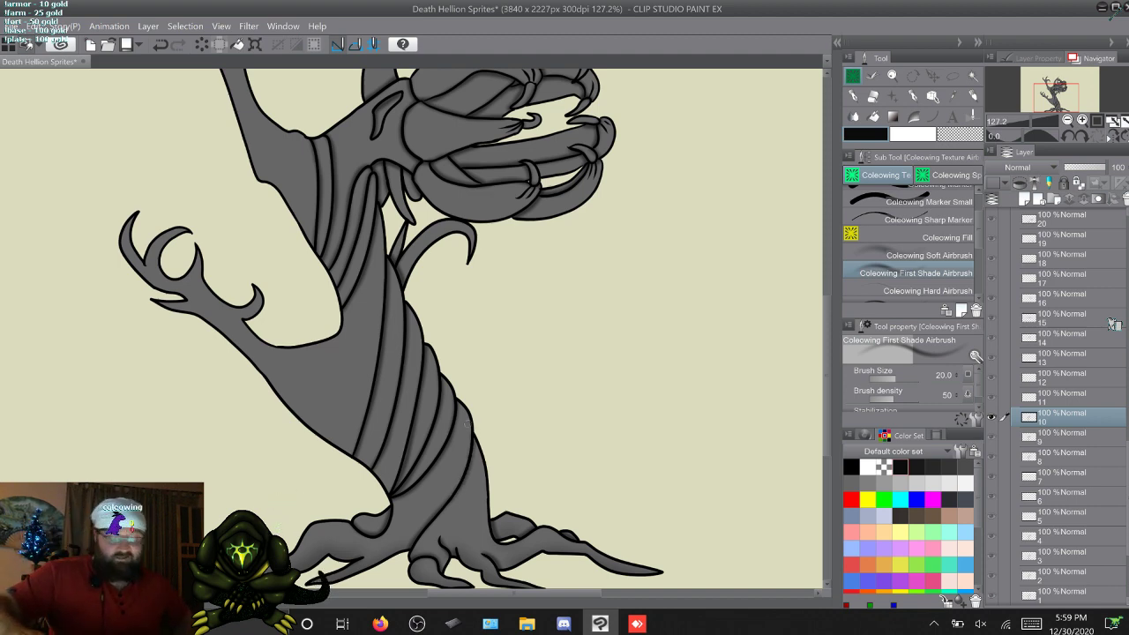
Step: Skip layers 11 to 13 and airbrush shading along the twisted trunk bands on layer 14, from the roots up to the head
{"action": "key", "text": "w"}
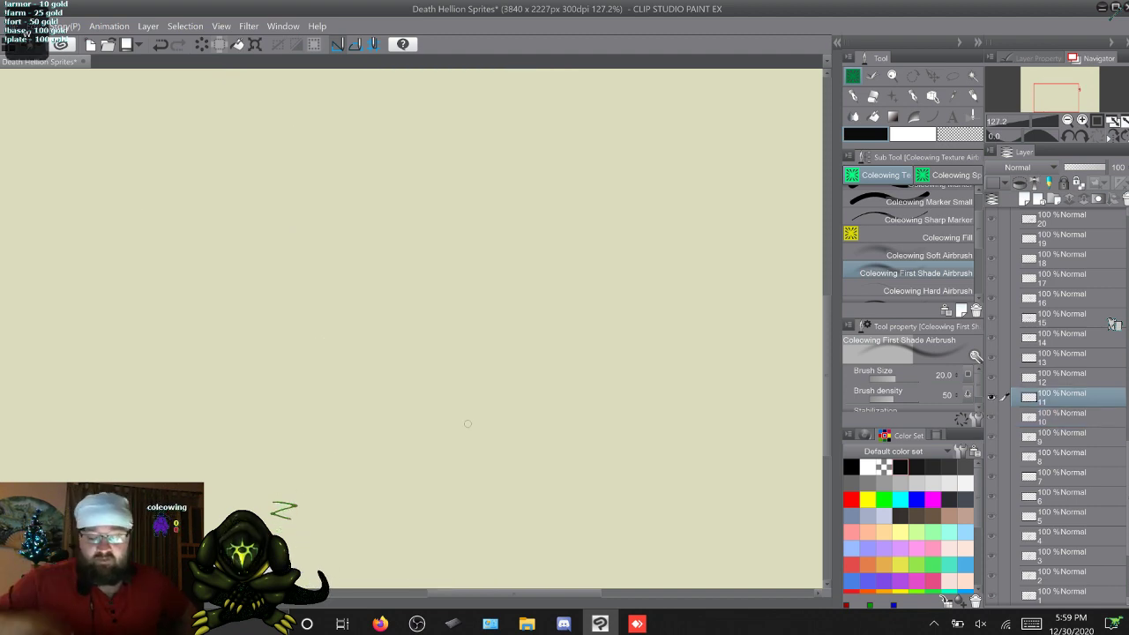
{"action": "key", "text": "w"}
{"action": "key", "text": "w"}
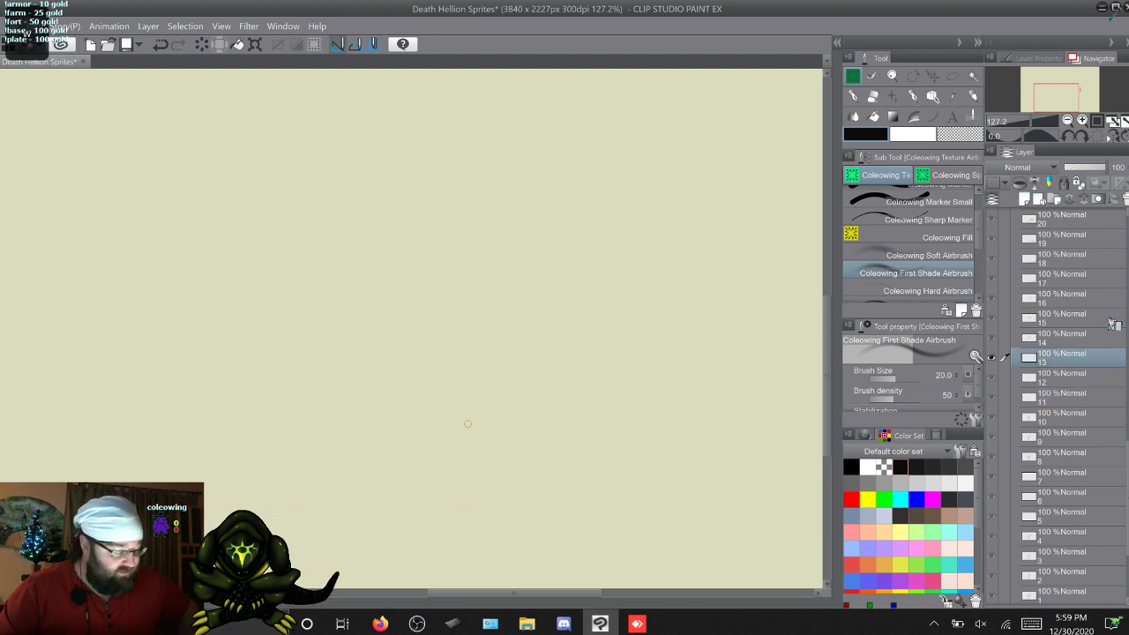
{"action": "key", "text": "w"}
{"action": "key", "text": "s"}
{"action": "key", "text": "w"}
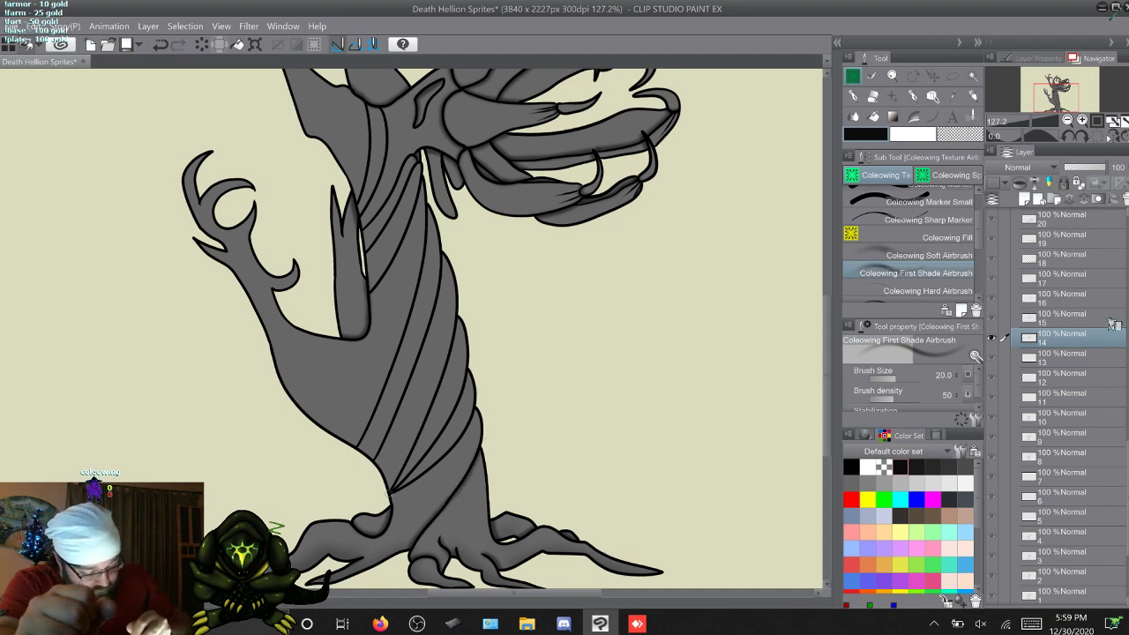
{"action": "left_click_drag", "start_coordinate": [393, 492], "coordinate": [424, 477]}
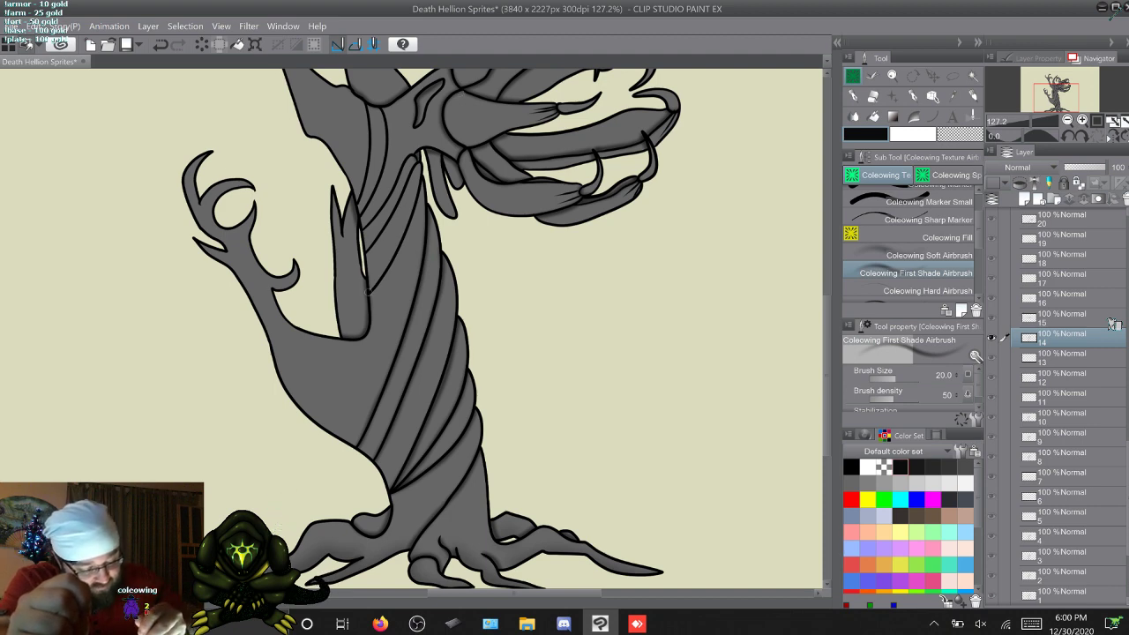
{"action": "mouse_move", "coordinate": [368, 292]}
{"action": "left_mouse_down"}
{"action": "mouse_move", "coordinate": [394, 262]}
{"action": "mouse_move", "coordinate": [422, 182]}
{"action": "mouse_move", "coordinate": [403, 164]}
{"action": "mouse_move", "coordinate": [393, 179]}
{"action": "left_mouse_up"}
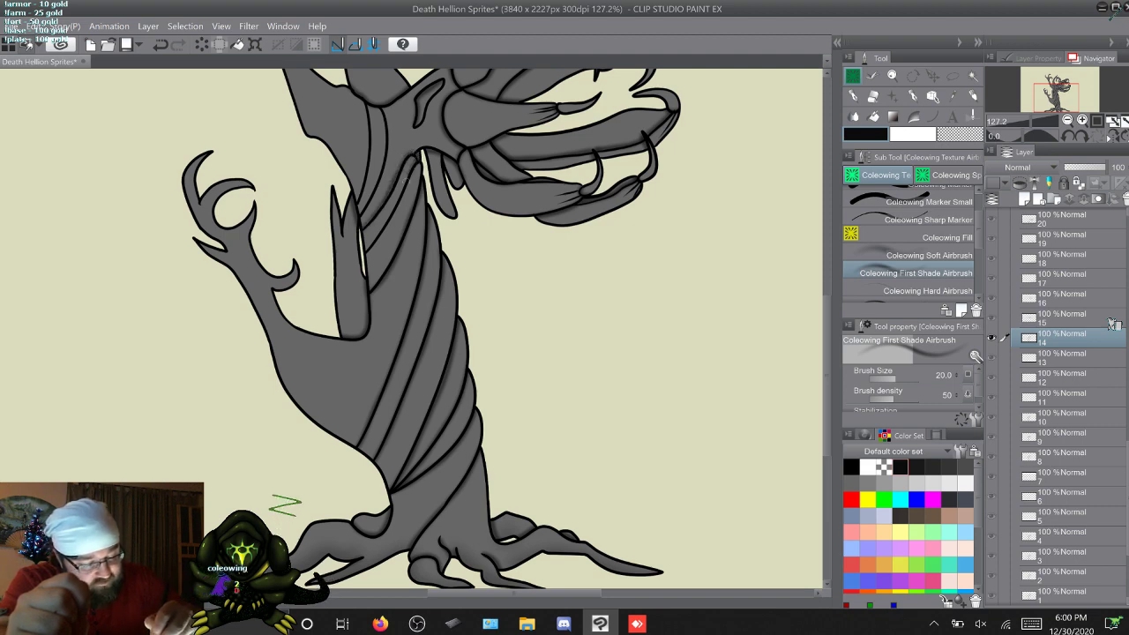
{"action": "left_click_drag", "start_coordinate": [396, 205], "coordinate": [365, 249]}
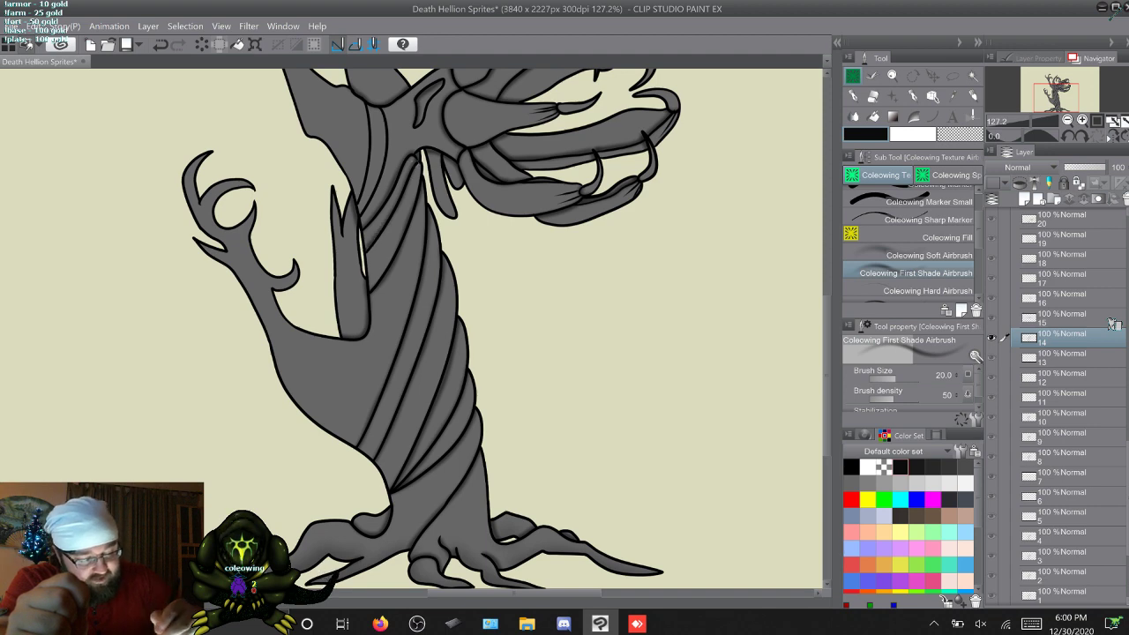
{"action": "left_click_drag", "start_coordinate": [372, 202], "coordinate": [360, 219]}
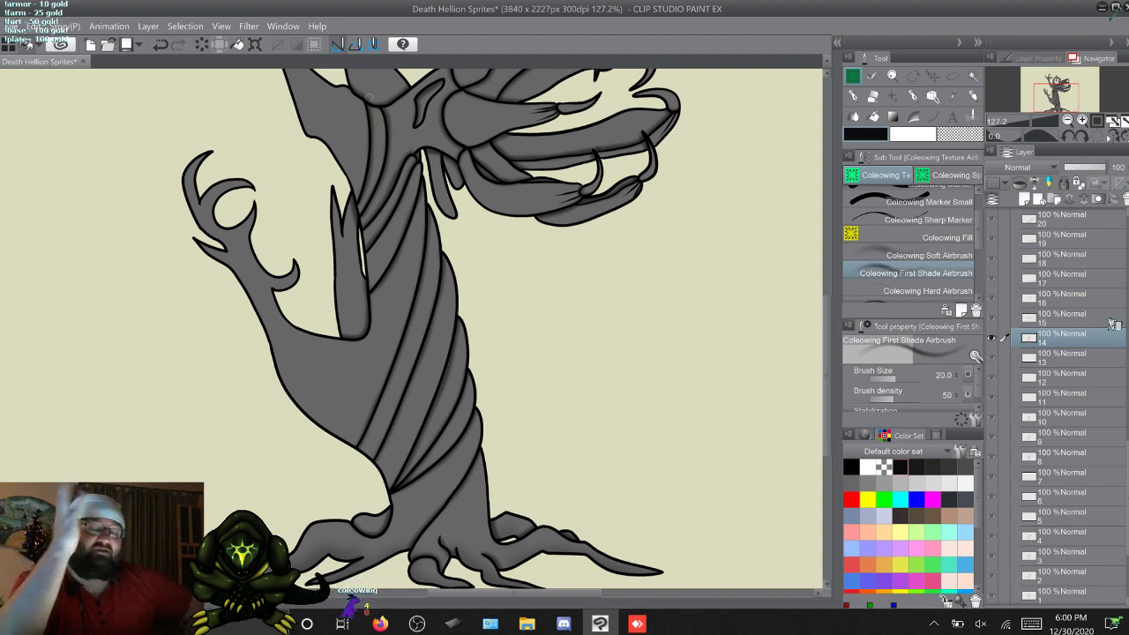
Step: Select layer 15 and airbrush shading along the edges of its twisted trunk bands
{"action": "key", "text": "w"}
{"action": "key", "text": "s"}
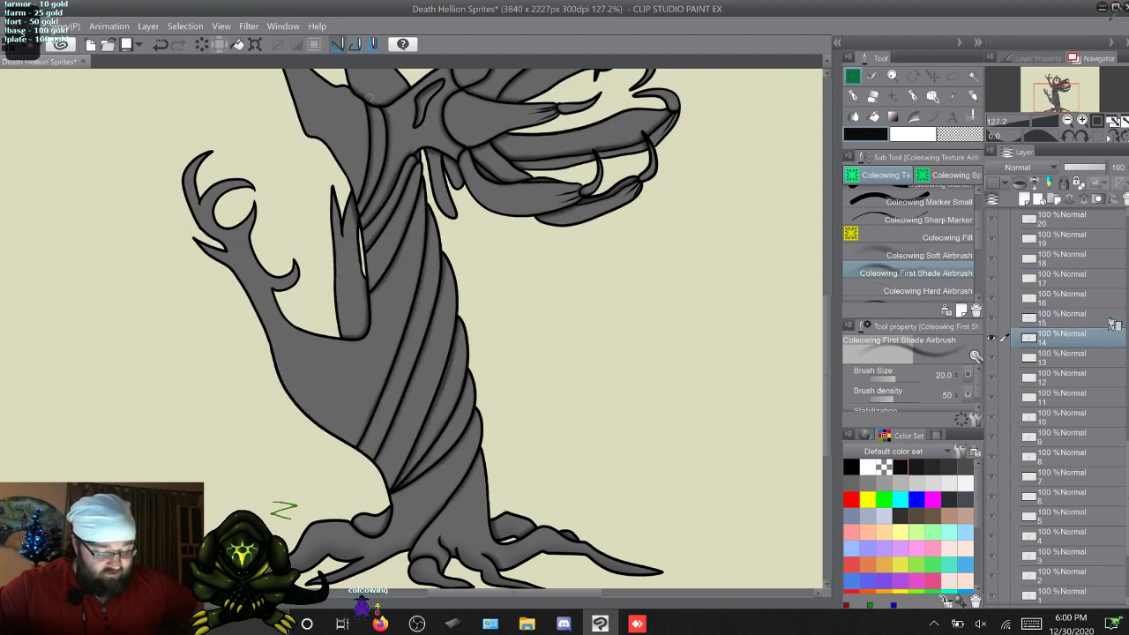
{"action": "key", "text": "w"}
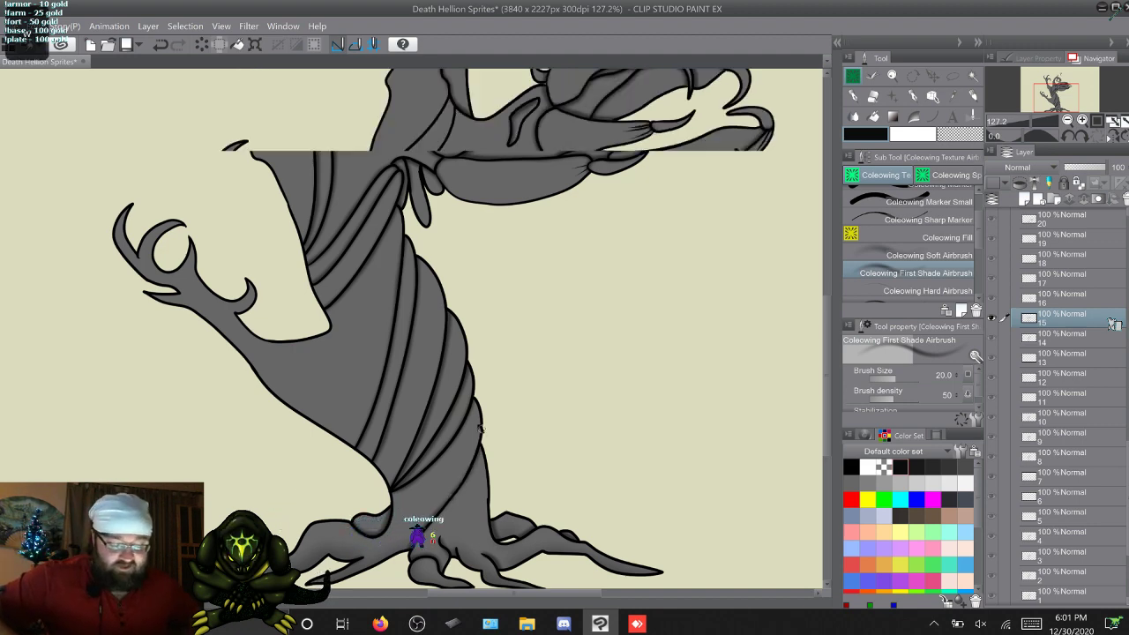
Step: Select layer 16 and shade its twisted trunk bands from the upper body downward with the First Shade Airbrush
{"action": "key", "text": "alt+]"}
{"action": "key", "text": "alt+["}
{"action": "key", "text": "alt+]"}
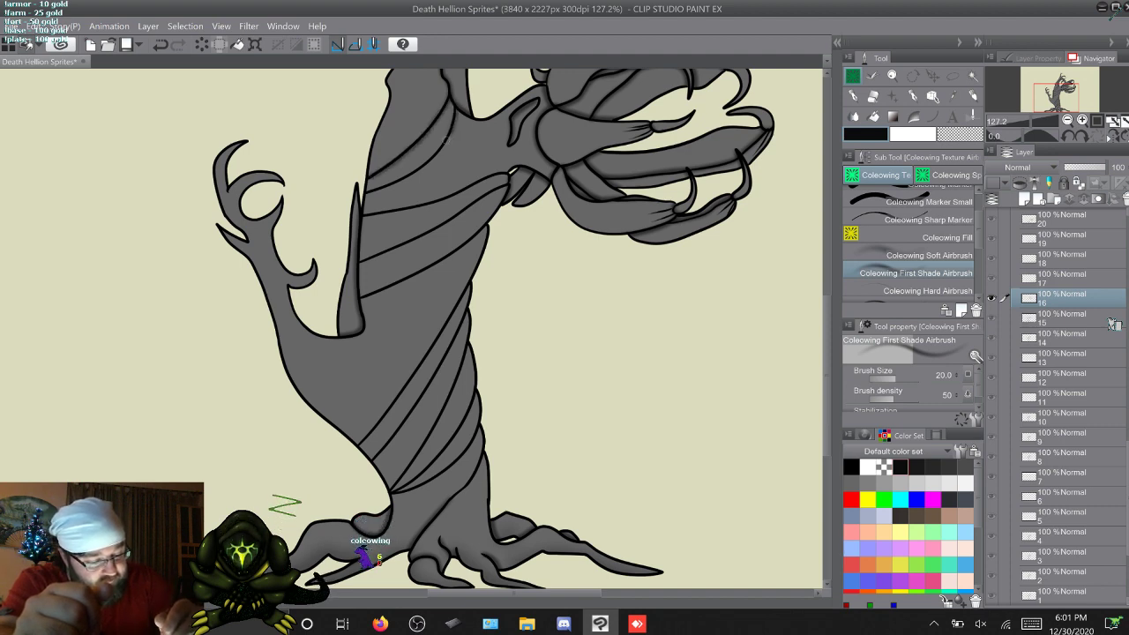
{"action": "mouse_move", "coordinate": [446, 139]}
{"action": "left_mouse_down"}
{"action": "mouse_move", "coordinate": [419, 171]}
{"action": "mouse_move", "coordinate": [368, 191]}
{"action": "left_mouse_up"}
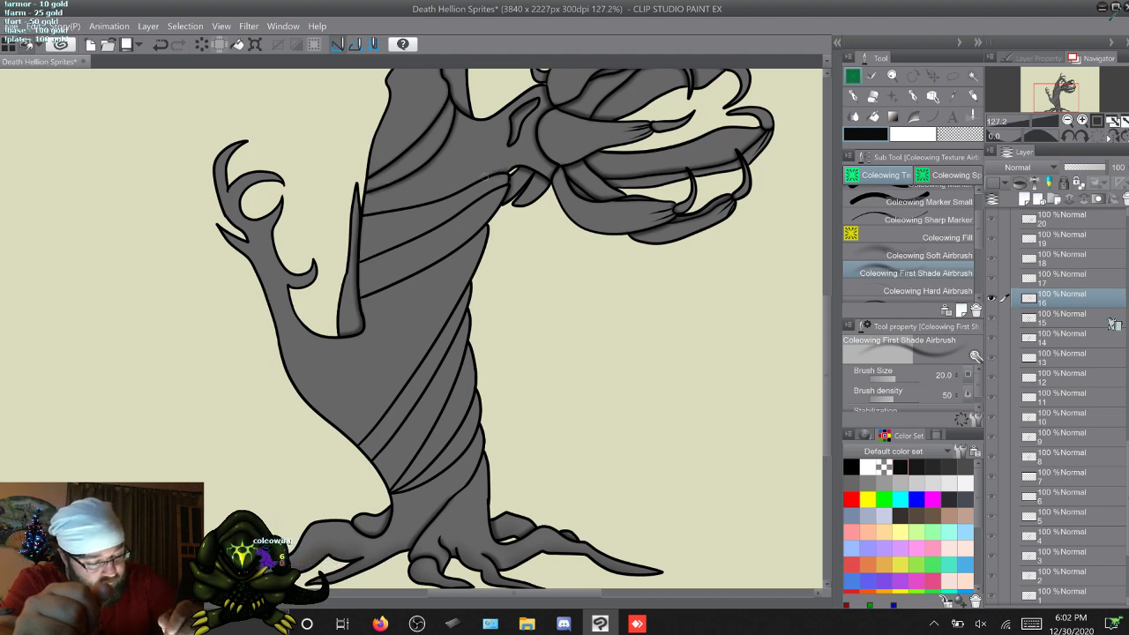
{"action": "left_click_drag", "start_coordinate": [498, 175], "coordinate": [415, 204]}
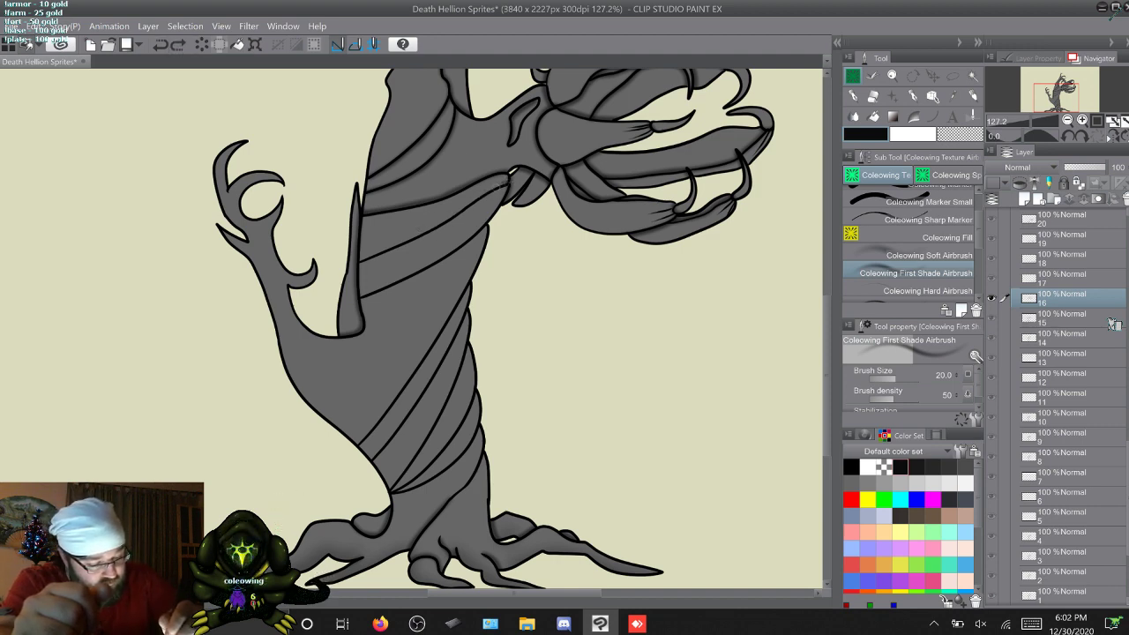
{"action": "left_click_drag", "start_coordinate": [490, 189], "coordinate": [407, 239]}
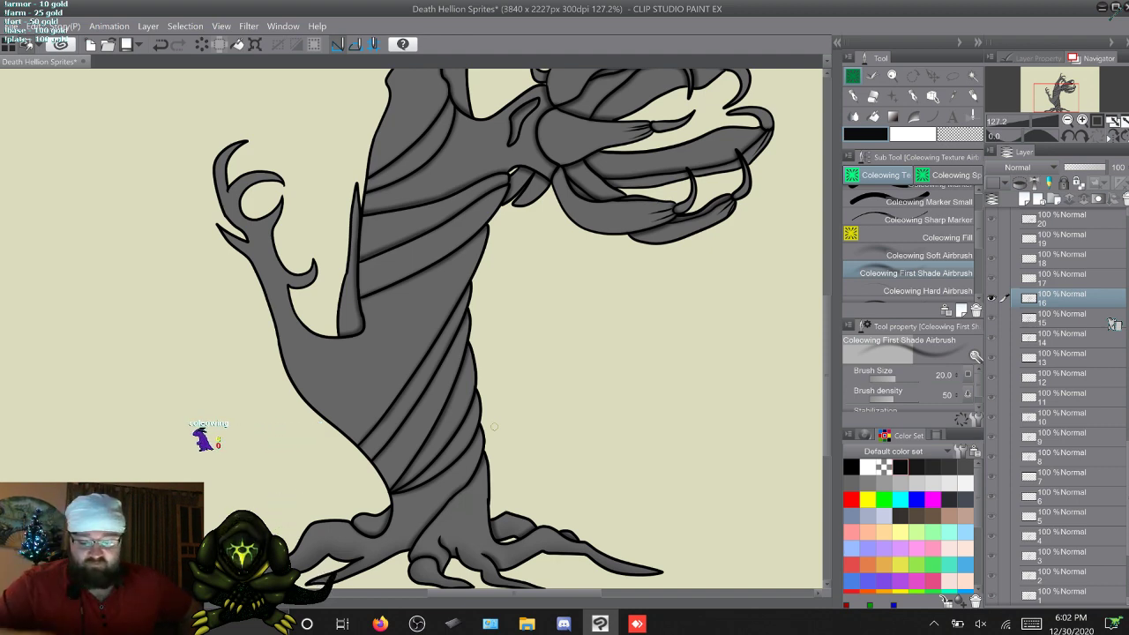
Step: Skip layers 17 to 21 and airbrush shading along the edges of the twisted trunk bands on layer 22
{"action": "key", "text": "w"}
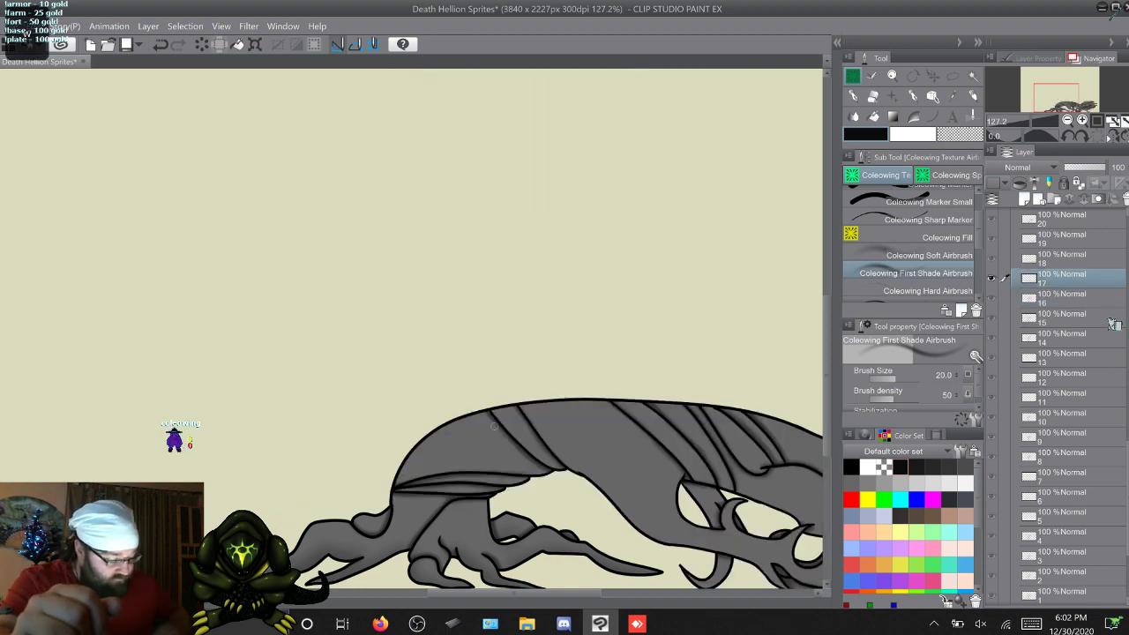
{"action": "key", "text": "w"}
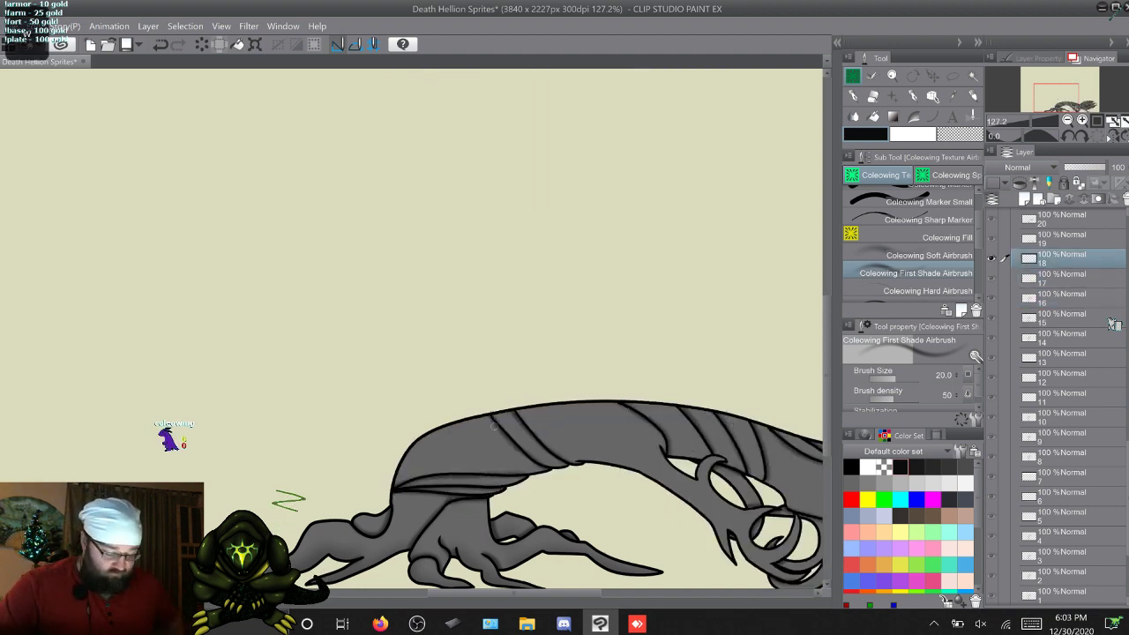
{"action": "key", "text": "w"}
{"action": "key", "text": "w"}
{"action": "key", "text": "w"}
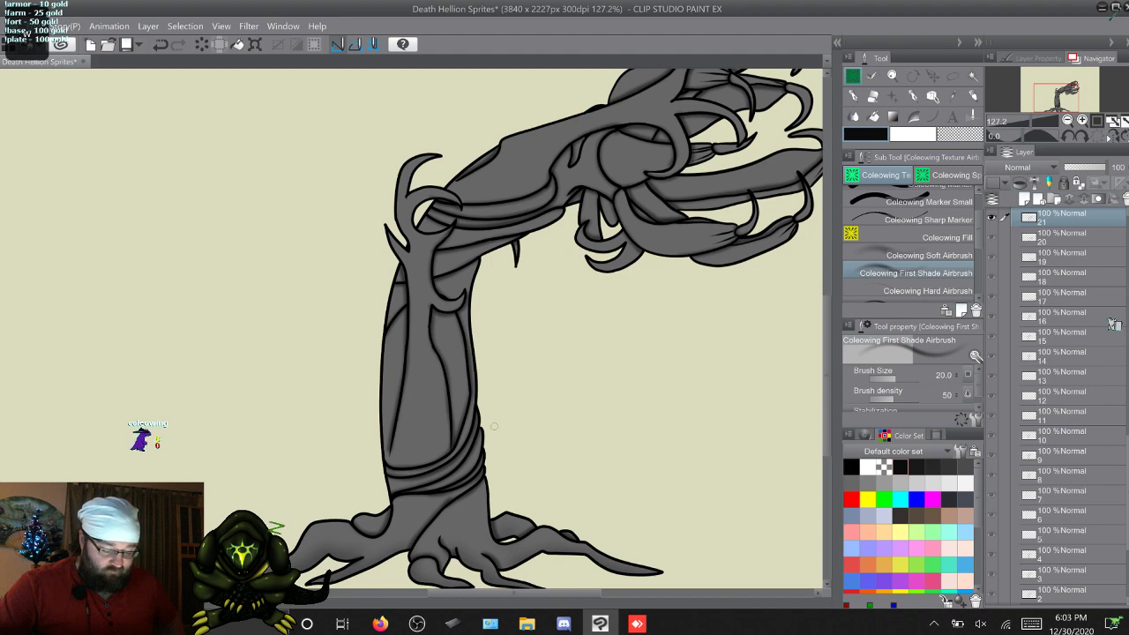
{"action": "key", "text": "w"}
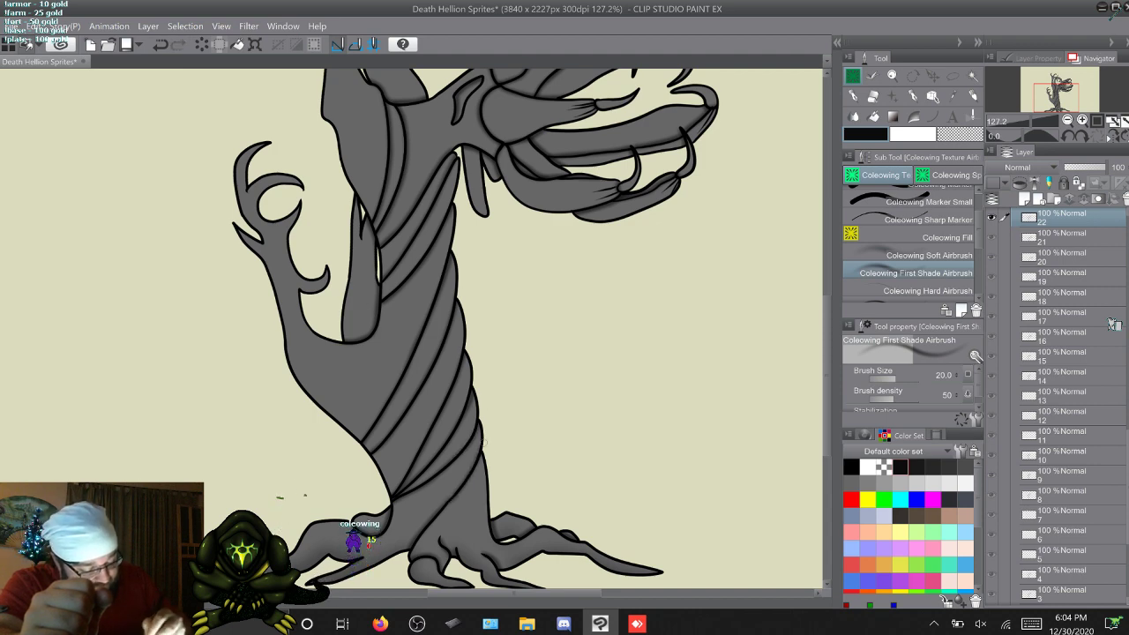
Step: Airbrush shading along the twisted trunk bands on layer 23, and do the same on layer 24
{"action": "key", "text": "w"}
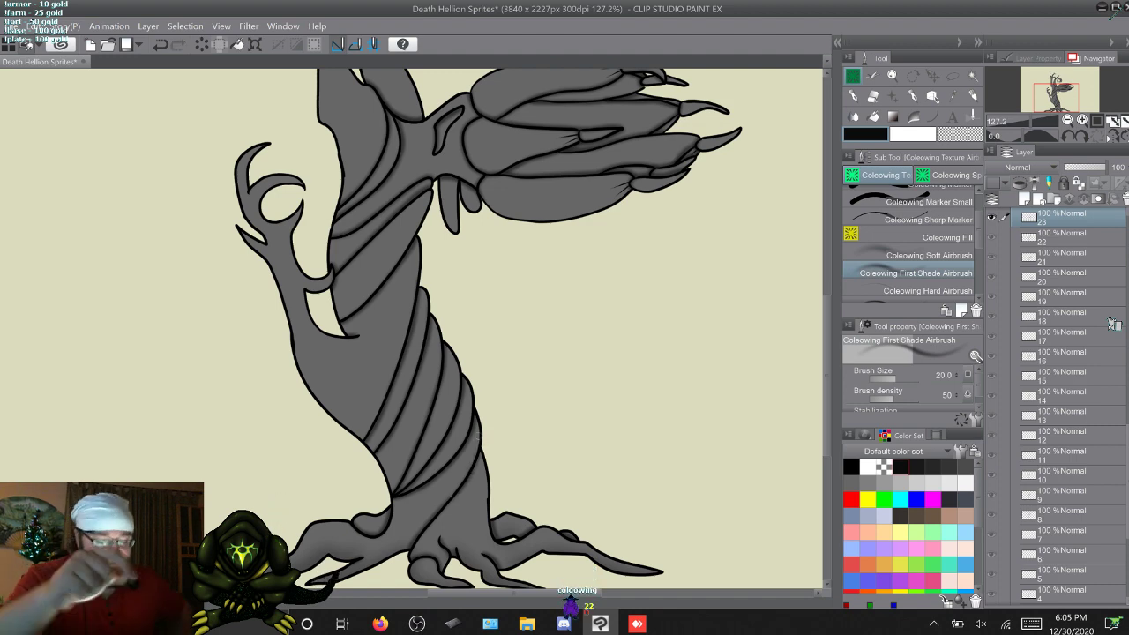
{"action": "key", "text": "w"}
{"action": "key", "text": "s"}
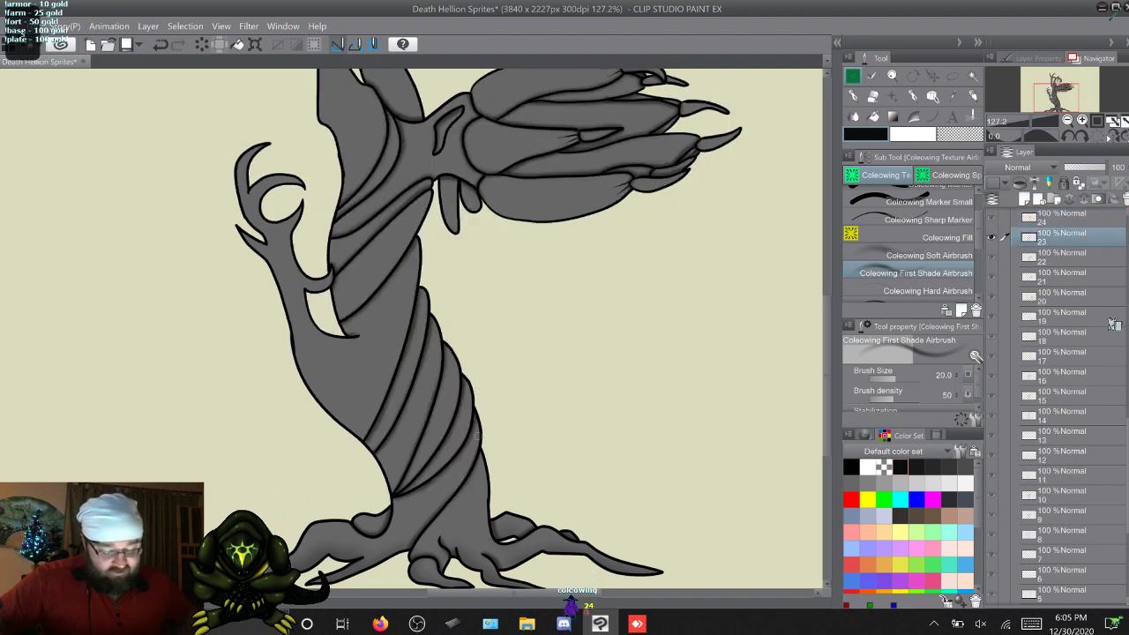
{"action": "key", "text": "w"}
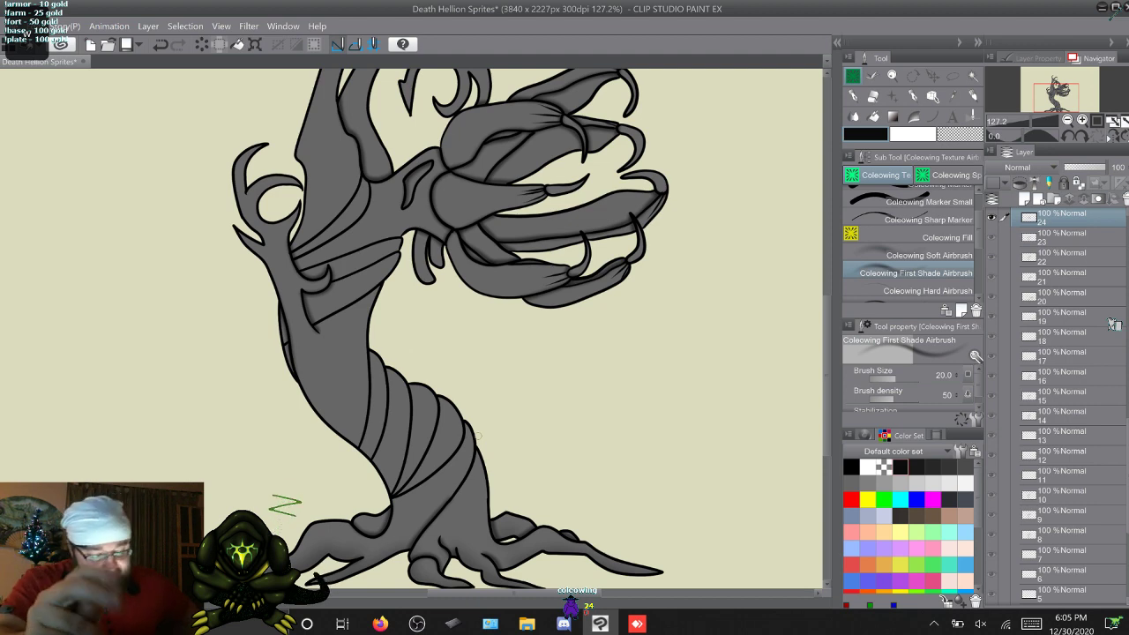
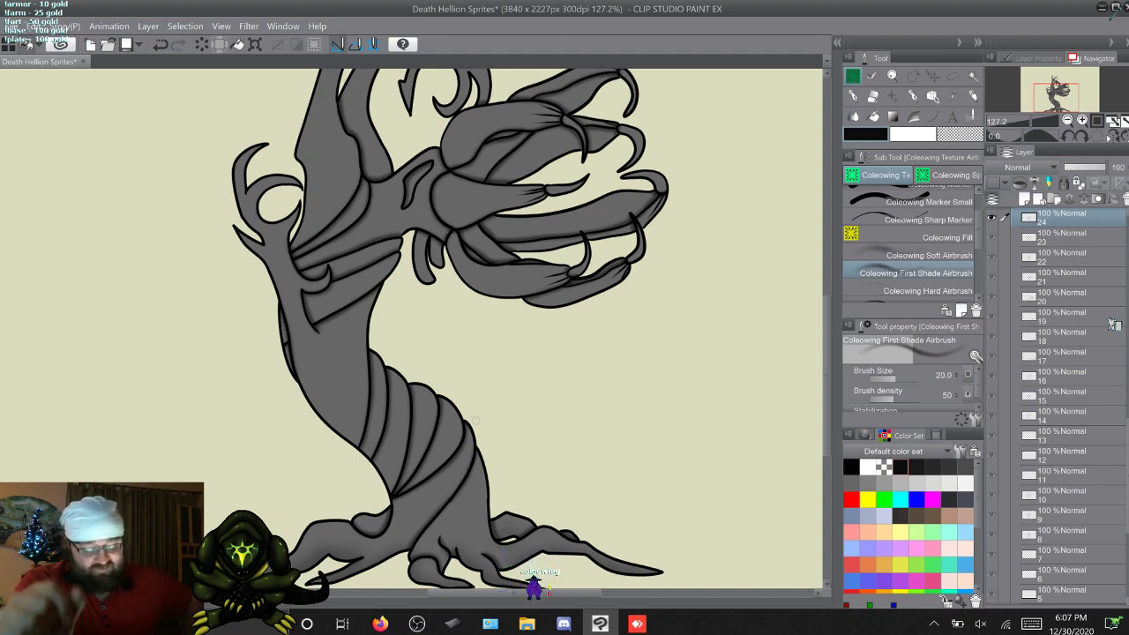
Step: Skip layers 25 to 31 and shade the twisted trunk bands on layer 32 from the upper body downward
{"action": "key", "text": "ctrl+shift+n"}
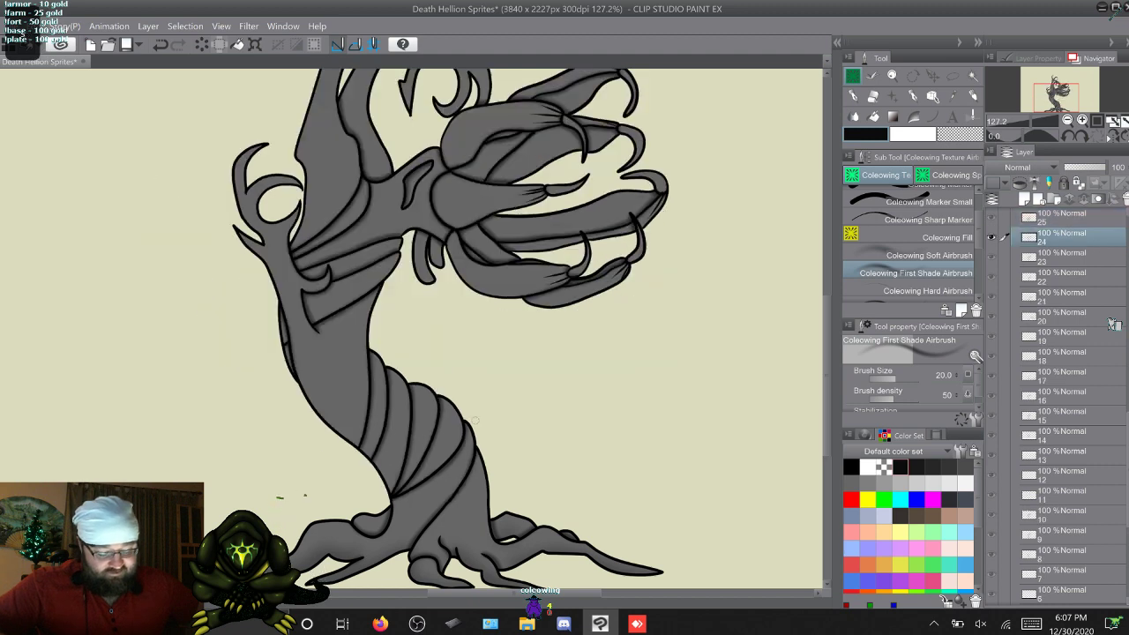
{"action": "key", "text": "alt+bracketright"}
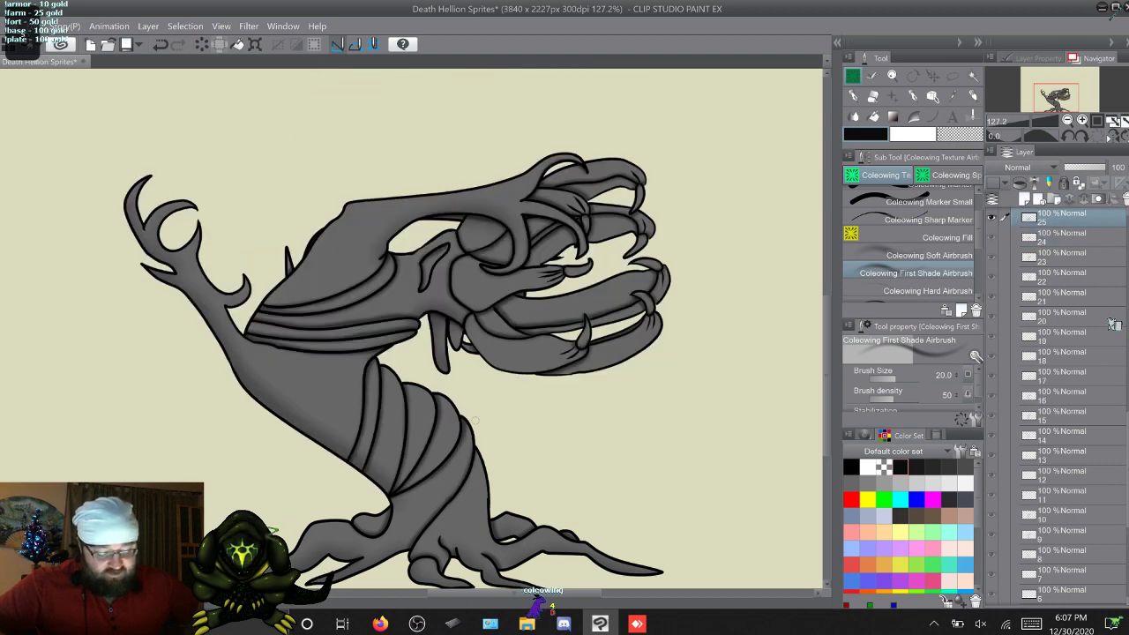
{"action": "key", "text": "alt+bracketleft"}
{"action": "key", "text": "alt+bracketright"}
{"action": "key", "text": "alt+bracketright"}
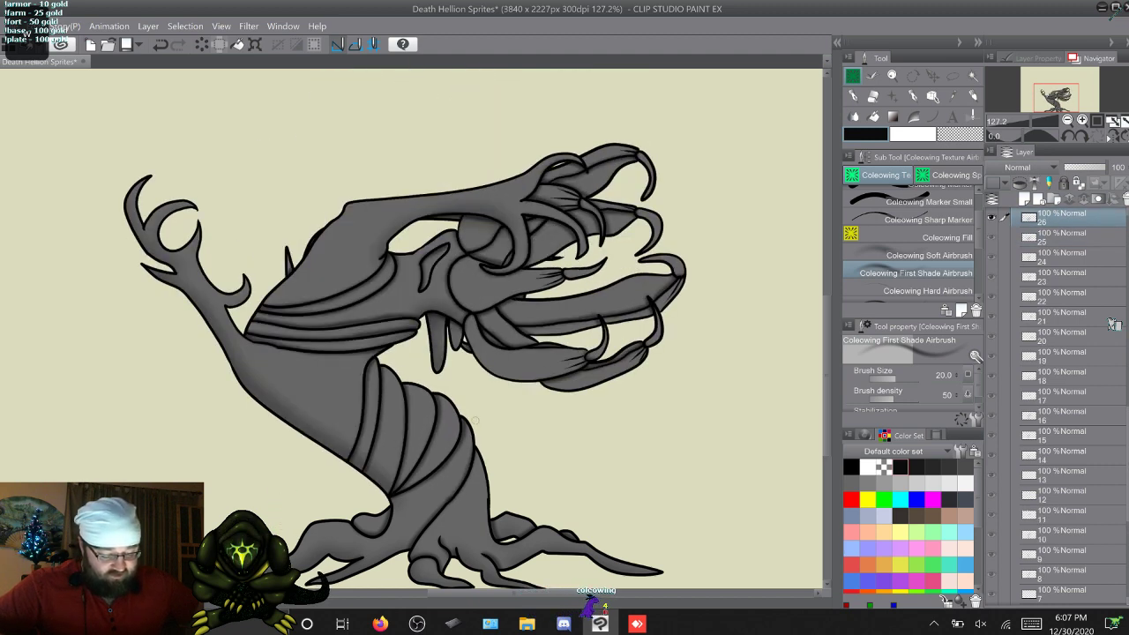
{"action": "key", "text": "alt+bracketright"}
{"action": "key", "text": "ctrl+shift+n"}
{"action": "key", "text": "ctrl+shift+n"}
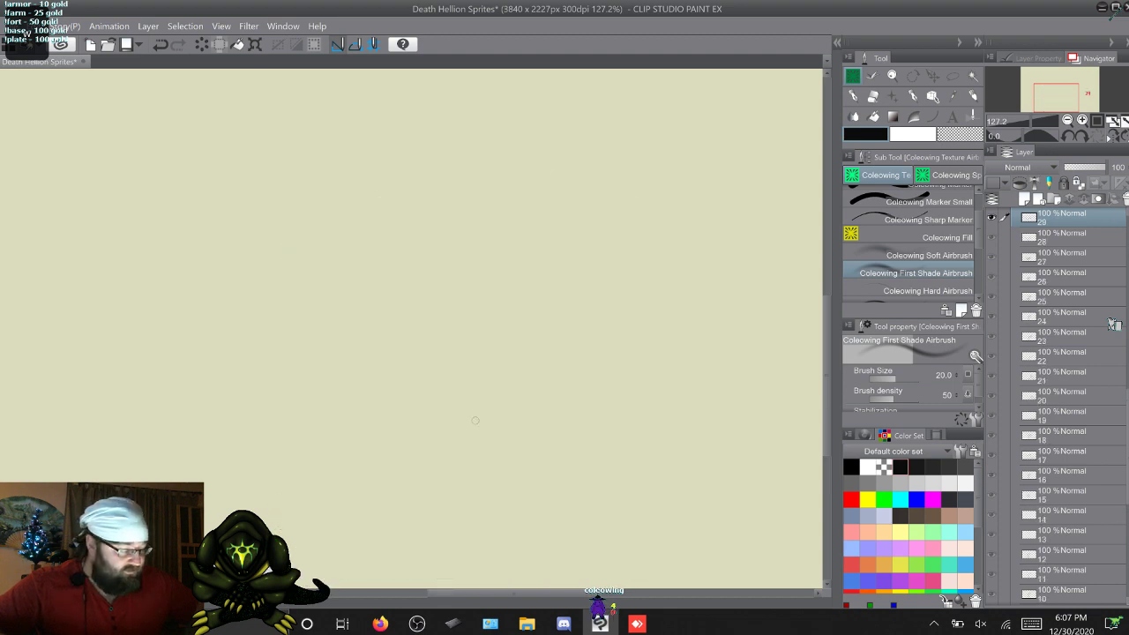
{"action": "key", "text": "ctrl+v"}
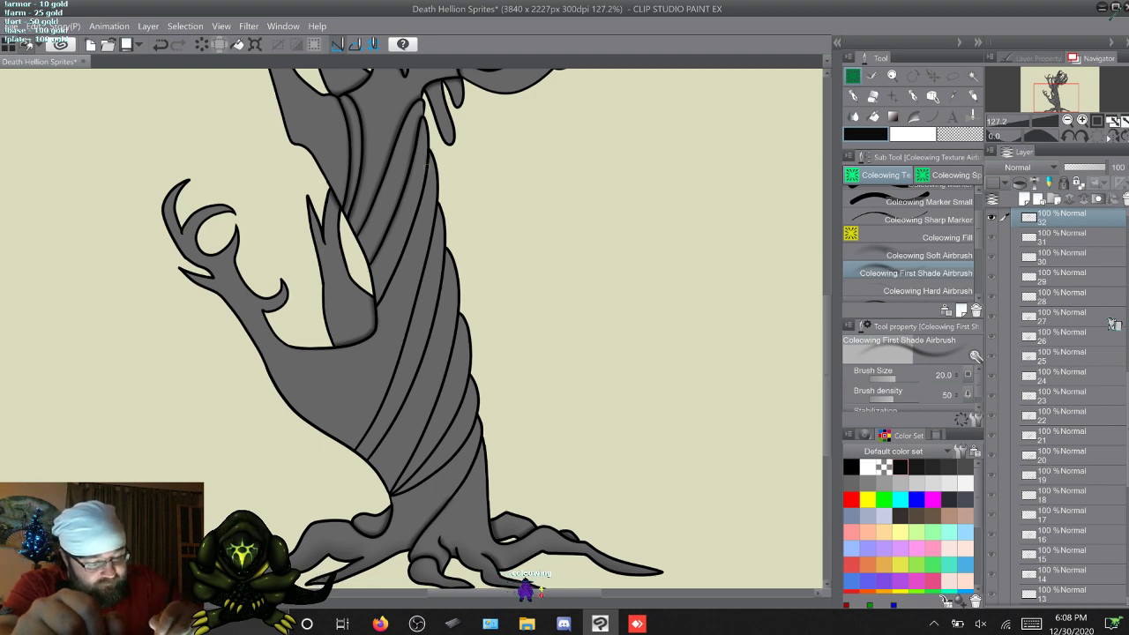
{"action": "left_click_drag", "start_coordinate": [418, 201], "coordinate": [385, 297]}
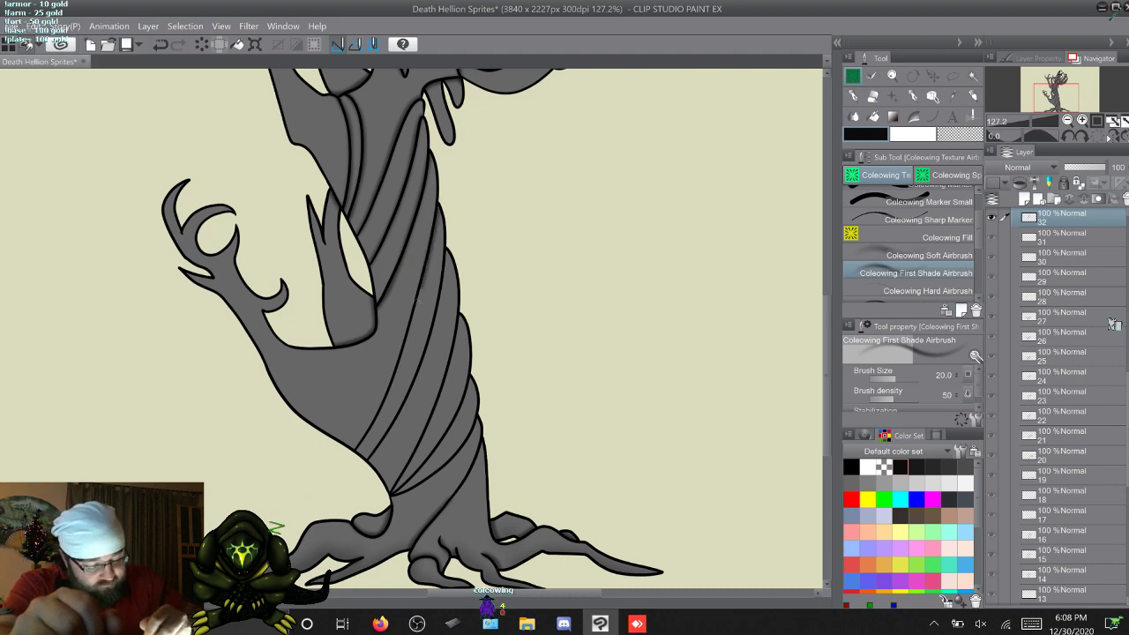
{"action": "left_click_drag", "start_coordinate": [395, 368], "coordinate": [360, 448]}
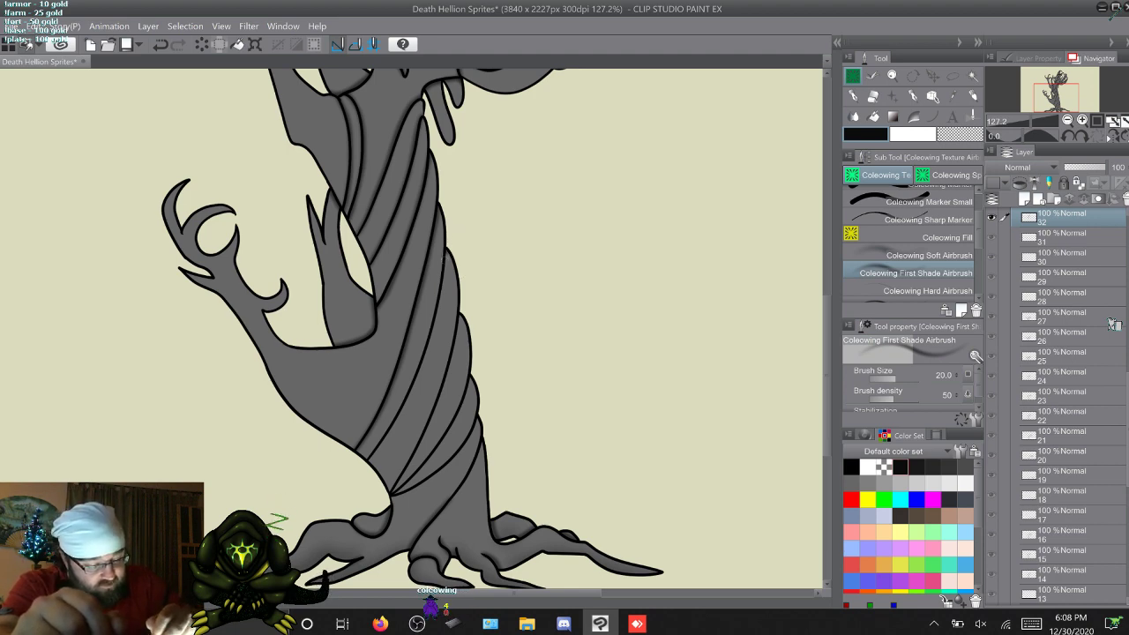
{"action": "left_click_drag", "start_coordinate": [439, 291], "coordinate": [422, 365]}
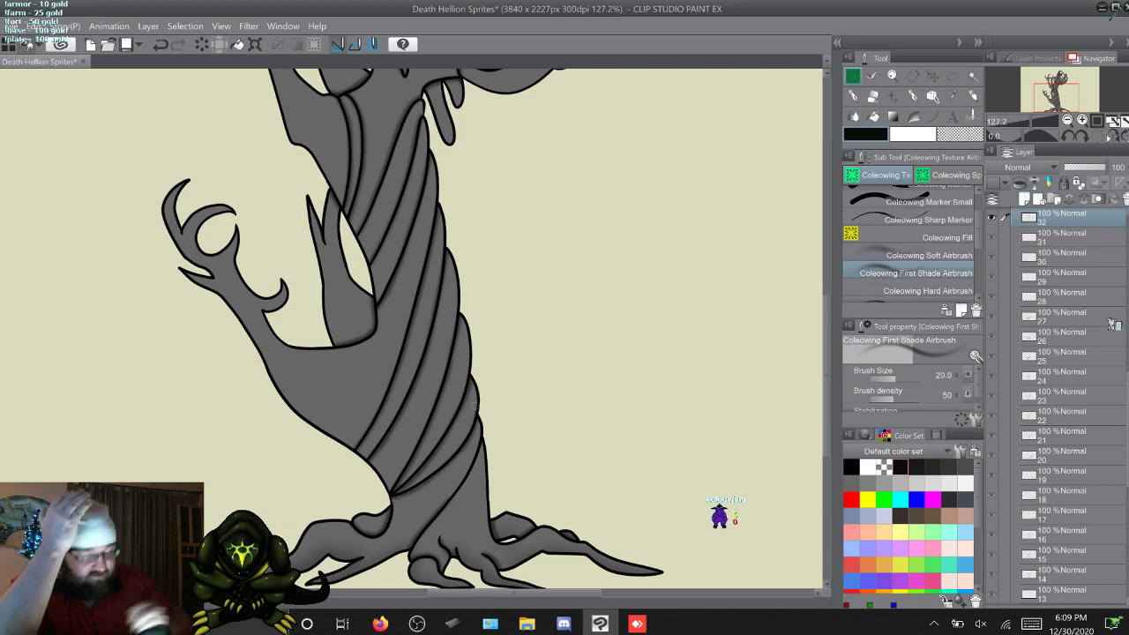
Step: Skip layers 33 and 34, select layer 35 and airbrush shading along its upper trunk bands below the head
{"action": "key", "text": "ctrl+y"}
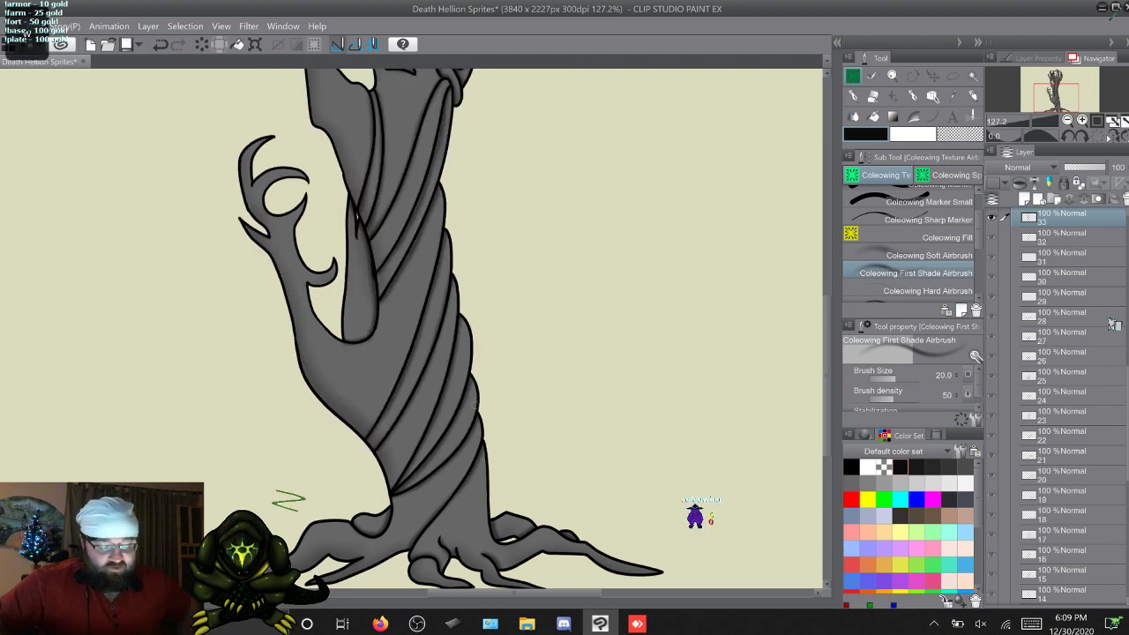
{"action": "key", "text": "ctrl+z"}
{"action": "key", "text": "ctrl+y"}
{"action": "key", "text": "period"}
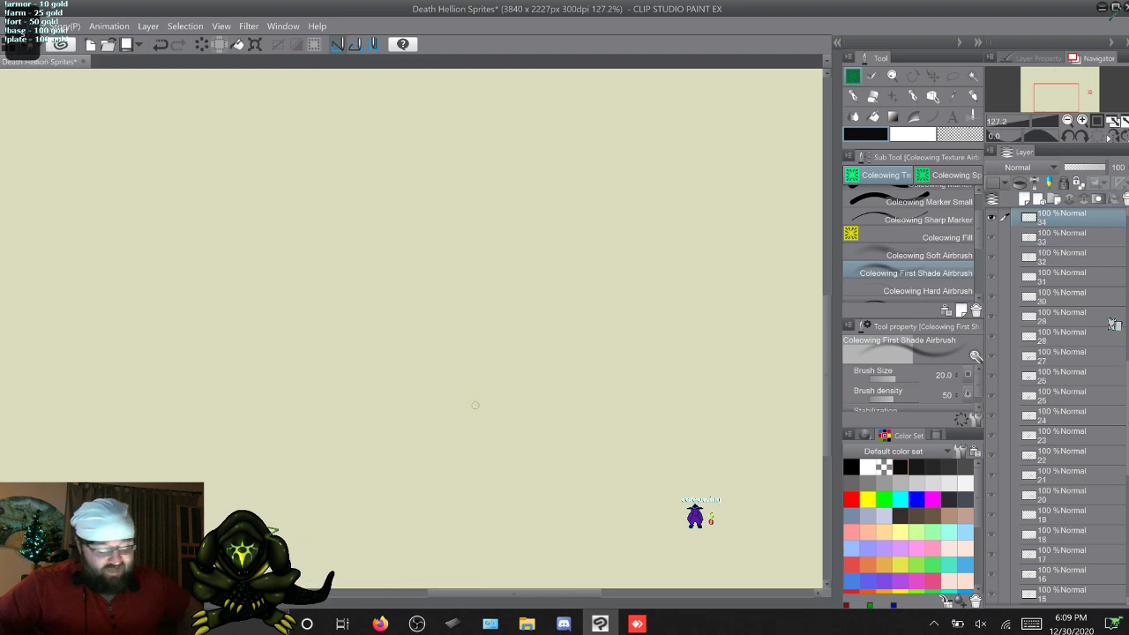
{"action": "key", "text": "comma"}
{"action": "key", "text": "comma"}
{"action": "key", "text": "period"}
{"action": "key", "text": "period"}
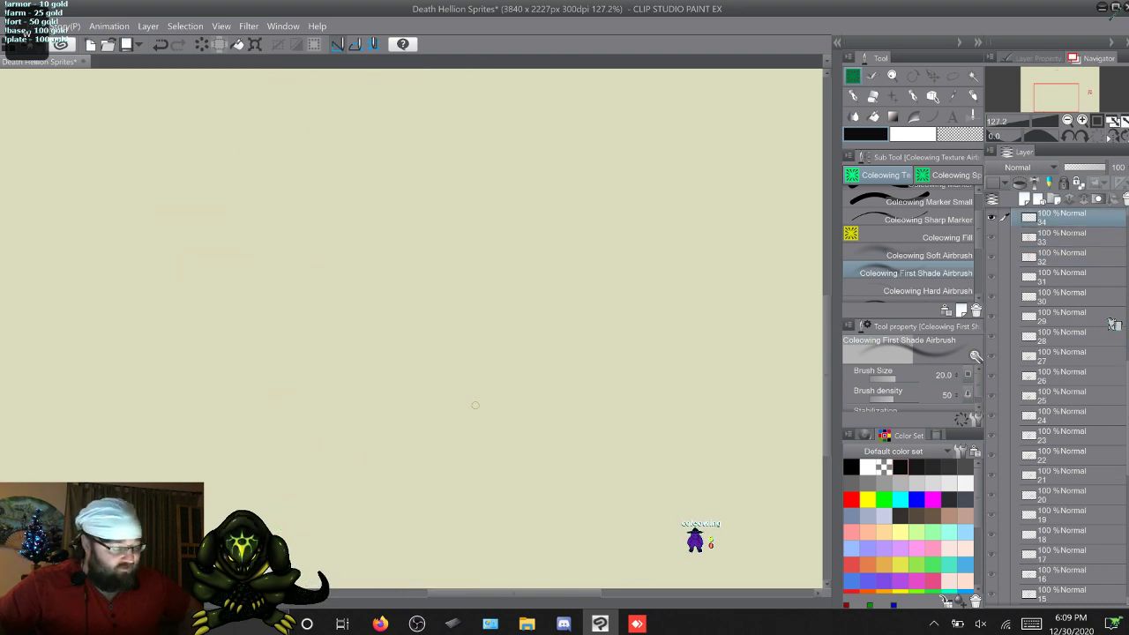
{"action": "key", "text": "ctrl+y"}
{"action": "key", "text": "ctrl+z"}
{"action": "key", "text": "ctrl+y"}
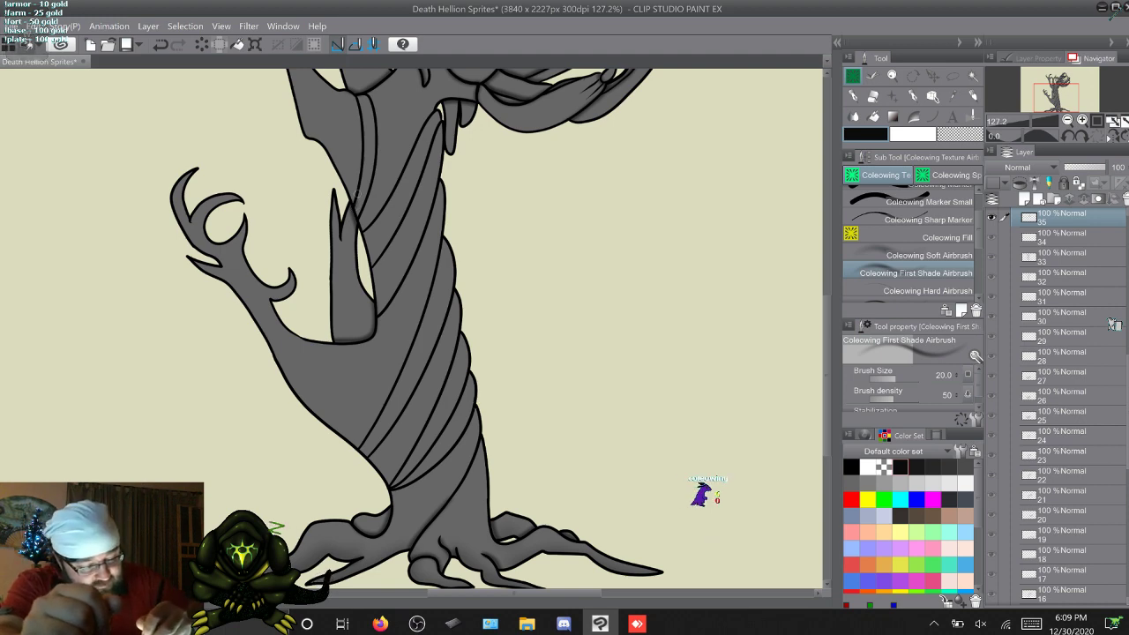
{"action": "left_click_drag", "start_coordinate": [364, 135], "coordinate": [355, 92]}
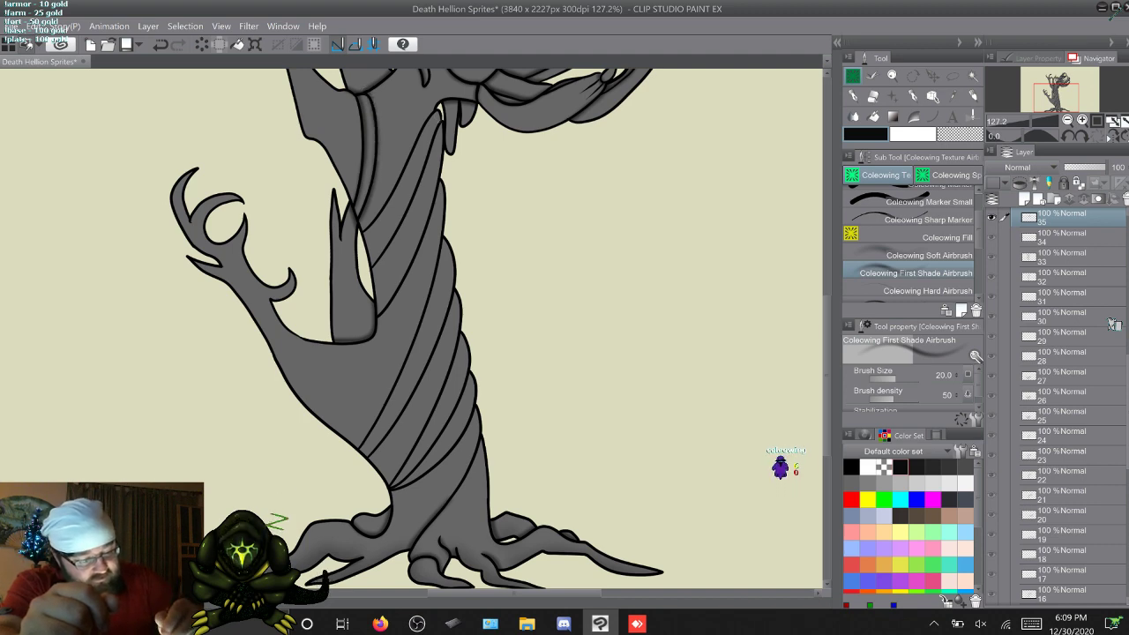
{"action": "mouse_move", "coordinate": [419, 123]}
{"action": "left_mouse_down"}
{"action": "mouse_move", "coordinate": [402, 180]}
{"action": "mouse_move", "coordinate": [359, 235]}
{"action": "left_mouse_up"}
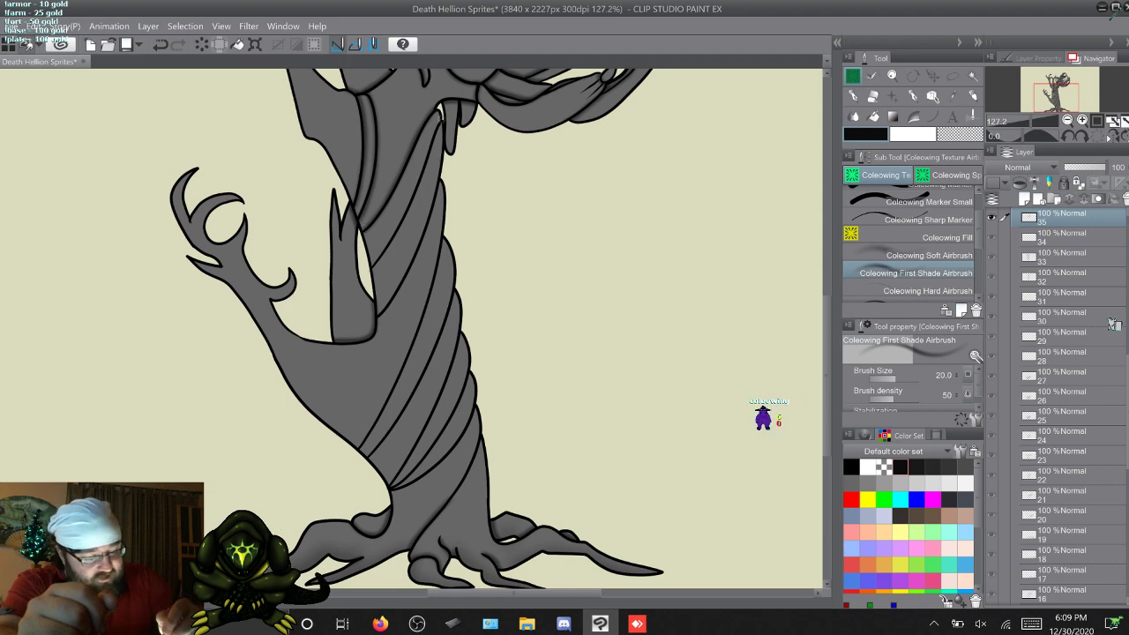
Step: Shade the middle and lower twisted trunk bands on layer 35, undoing strokes that miss, and save the file
{"action": "left_click_drag", "start_coordinate": [437, 121], "coordinate": [427, 150]}
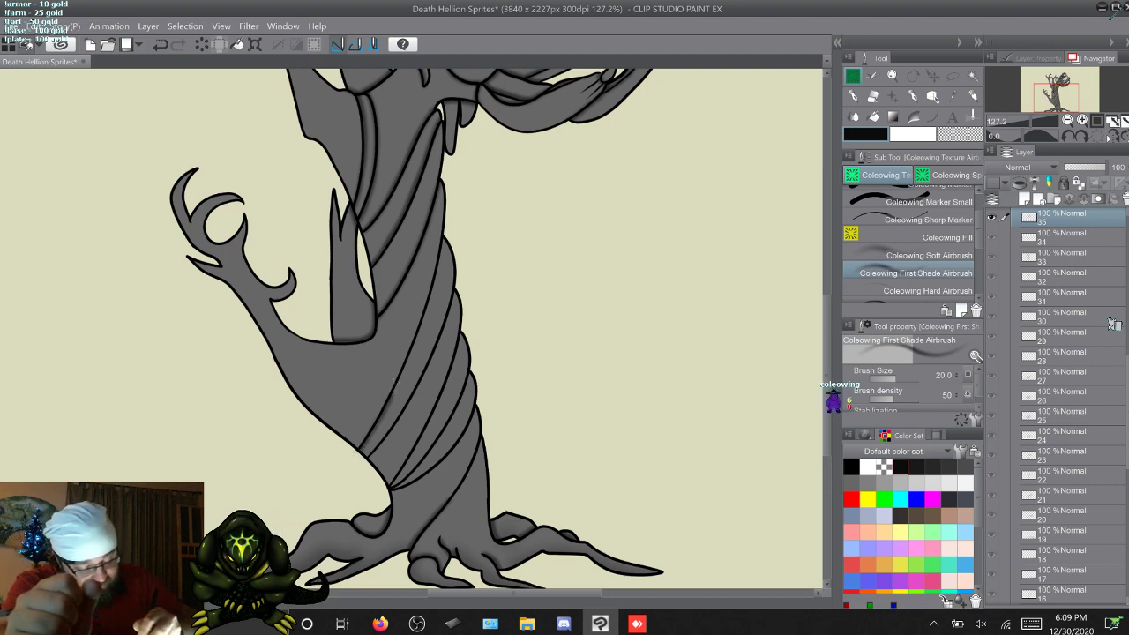
{"action": "left_click_drag", "start_coordinate": [395, 381], "coordinate": [424, 307]}
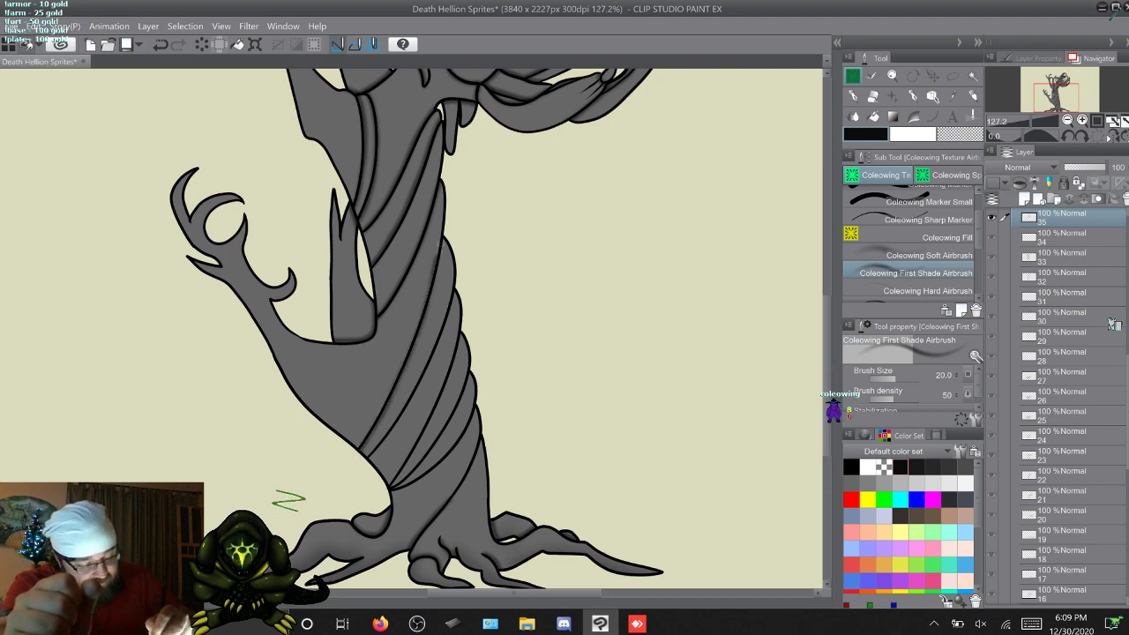
{"action": "key", "text": "ctrl+z"}
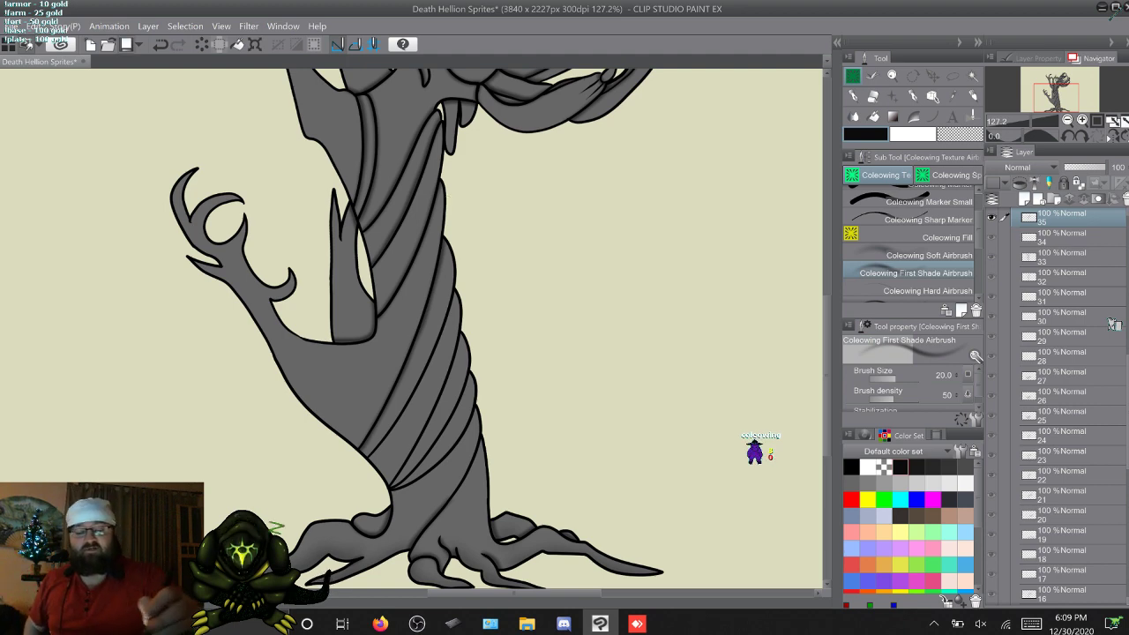
{"action": "key", "text": "ctrl+s"}
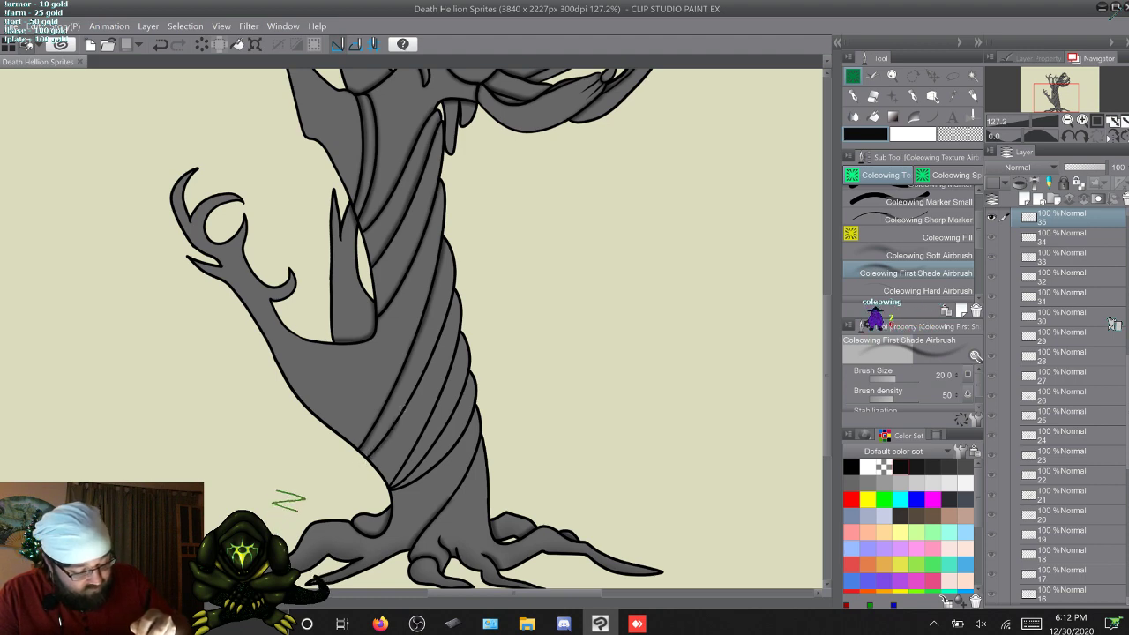
{"action": "key", "text": "ctrl+z"}
{"action": "key", "text": "ctrl+z"}
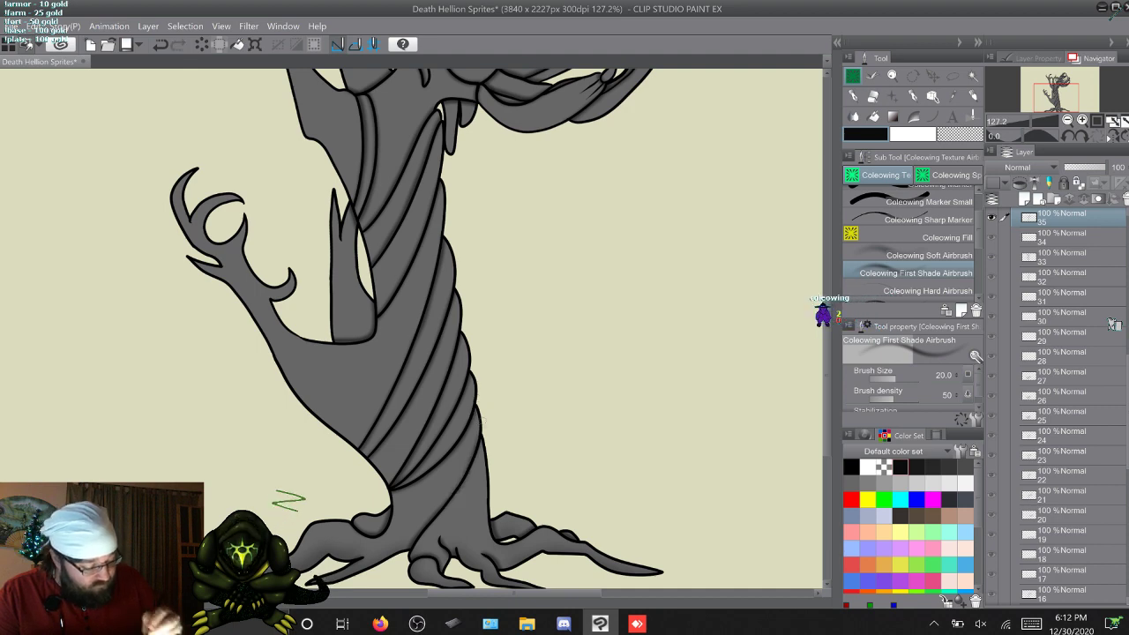
Step: Skip layers 36 to 49 and airbrush first-pass shading along the twisted trunk bands on layer 50
{"action": "key", "text": "q"}
{"action": "key", "text": "w"}
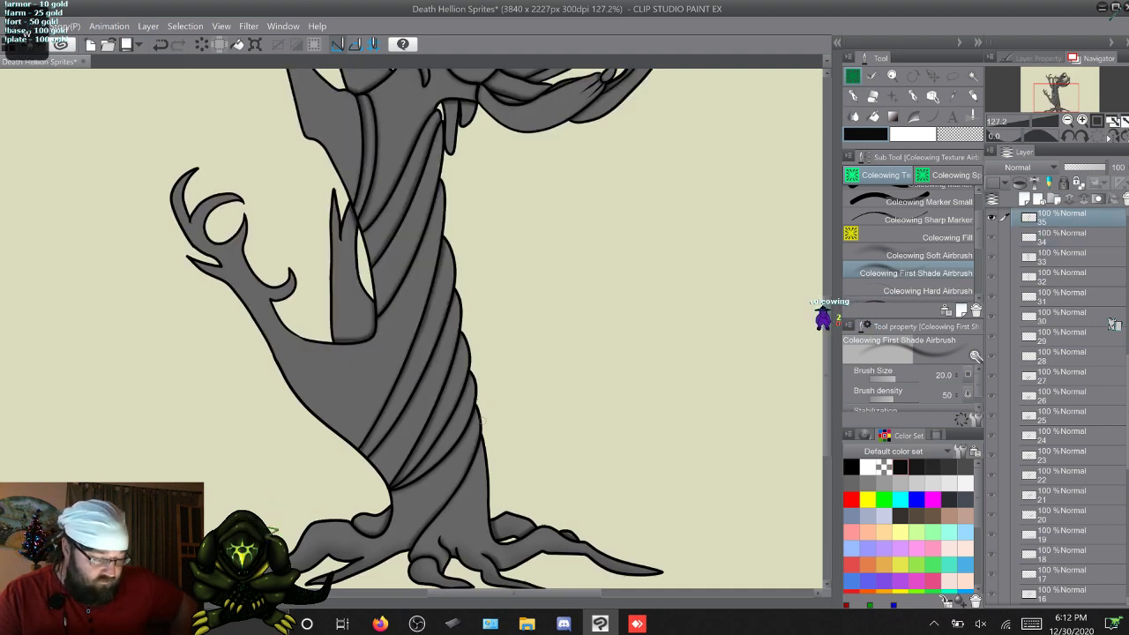
{"action": "key", "text": "w"}
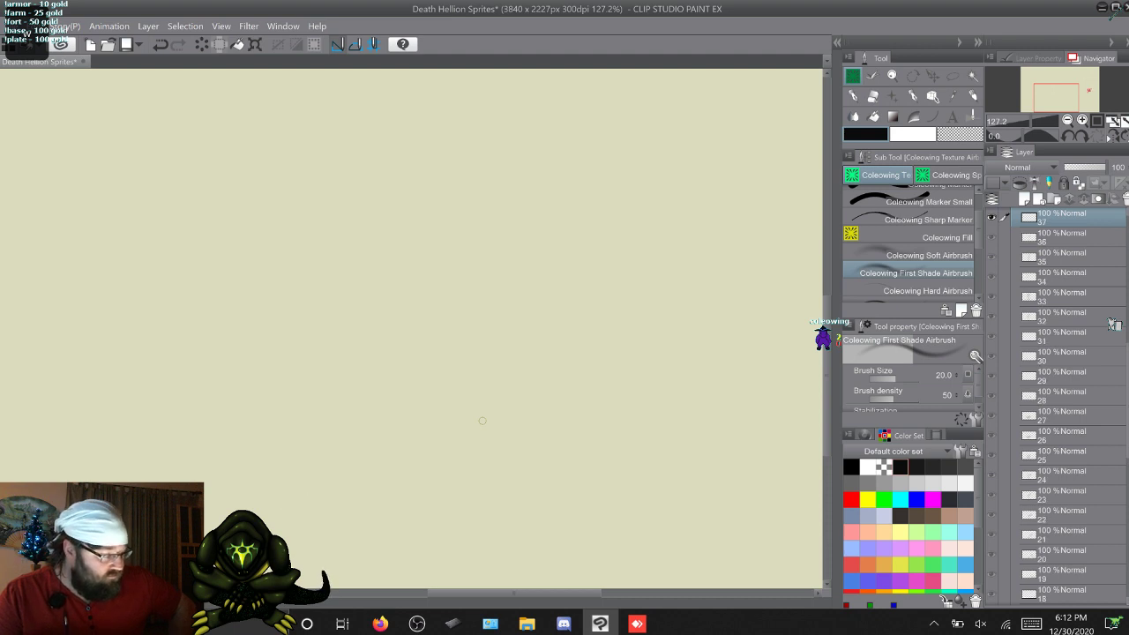
{"action": "key", "text": "w"}
{"action": "key", "text": "w"}
{"action": "key", "text": "w"}
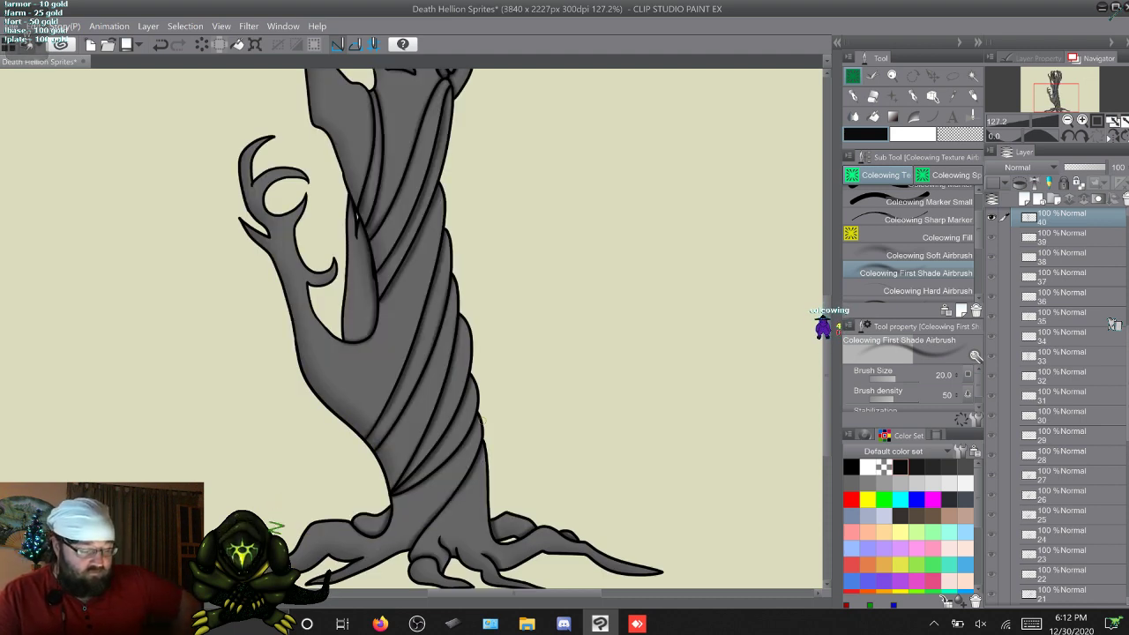
{"action": "key", "text": "w"}
{"action": "key", "text": "w"}
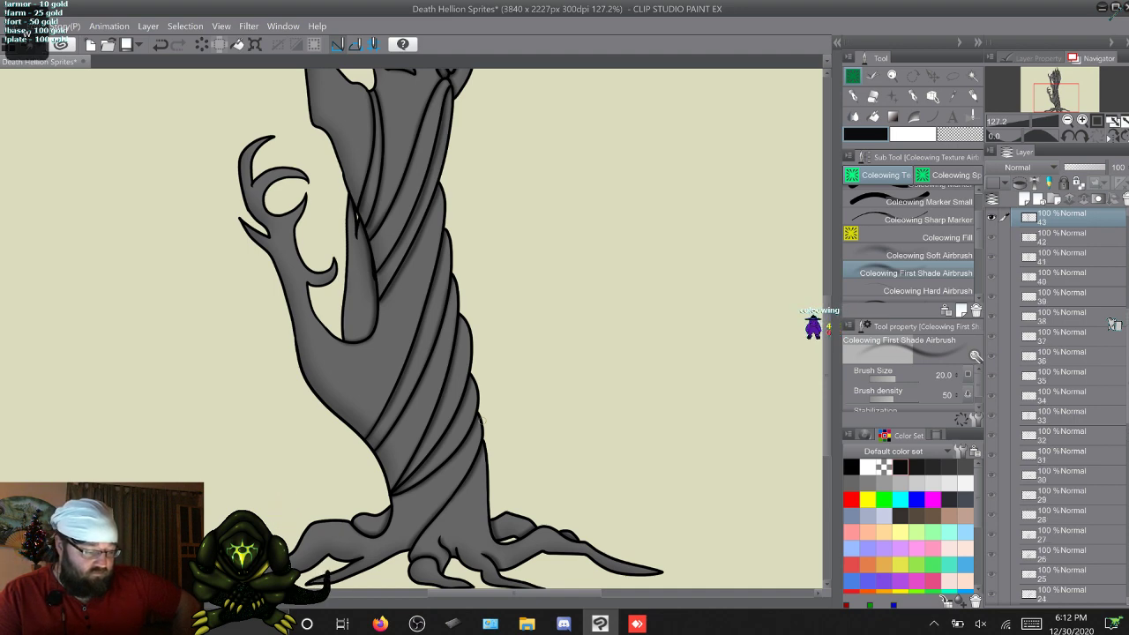
{"action": "key", "text": "w"}
{"action": "key", "text": "w"}
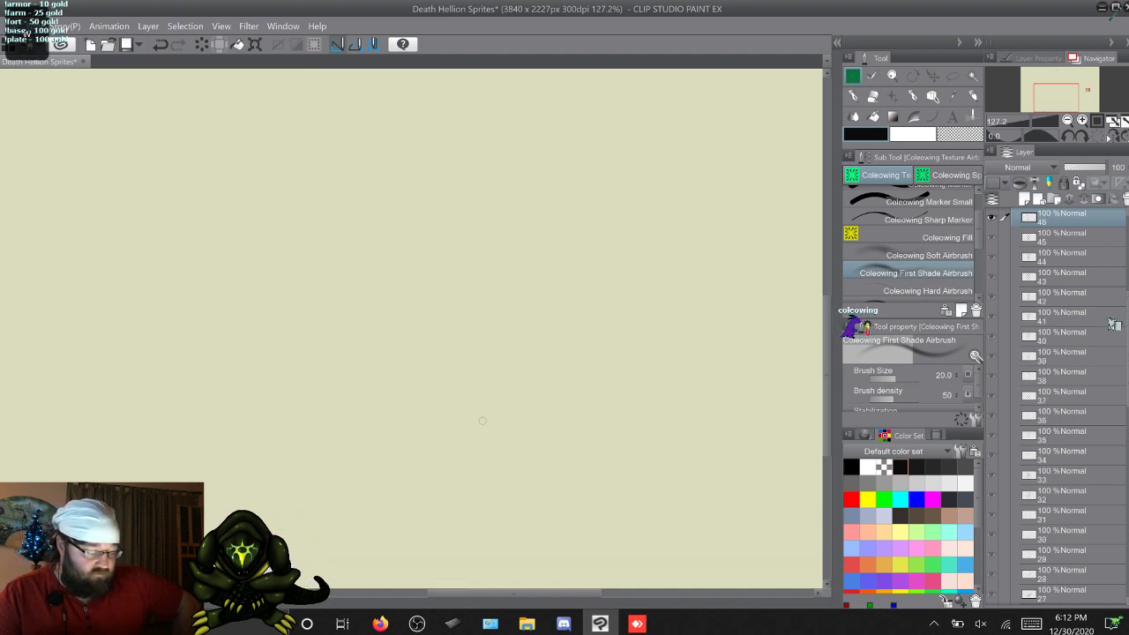
{"action": "key", "text": "w"}
{"action": "key", "text": "w"}
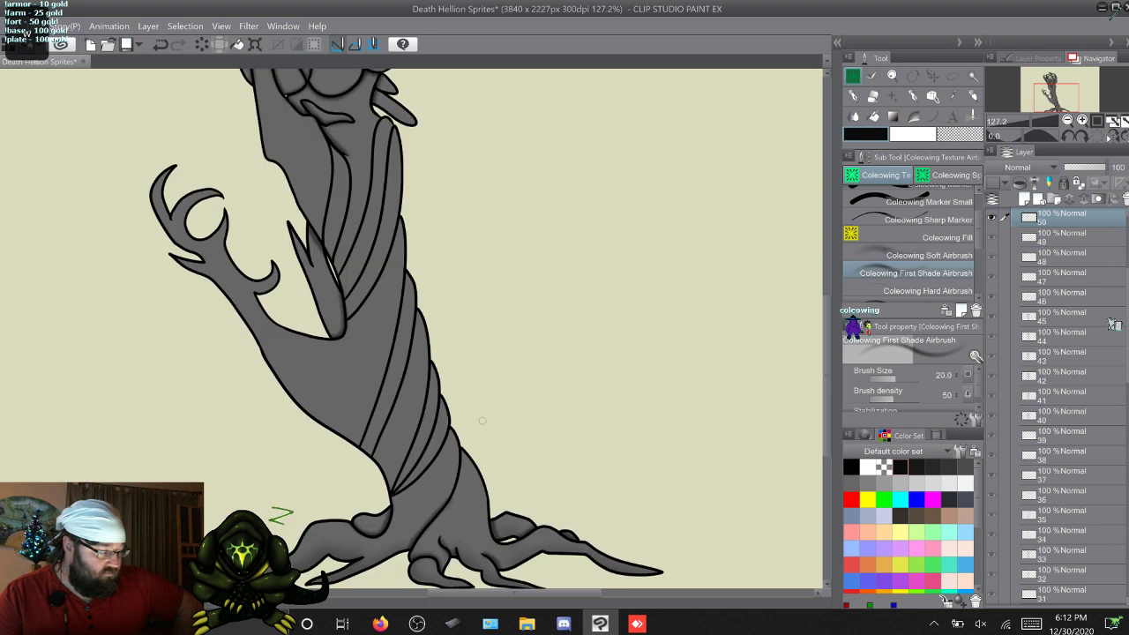
{"action": "key", "text": "s"}
{"action": "key", "text": "s"}
{"action": "key", "text": "w"}
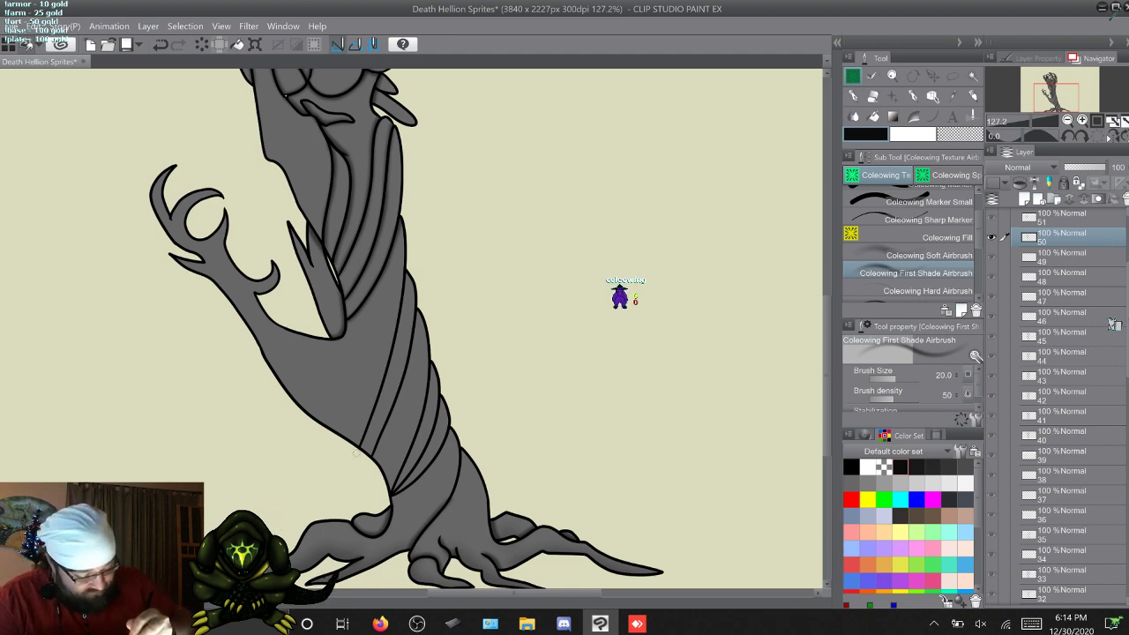
{"action": "left_click_drag", "start_coordinate": [357, 449], "coordinate": [399, 319]}
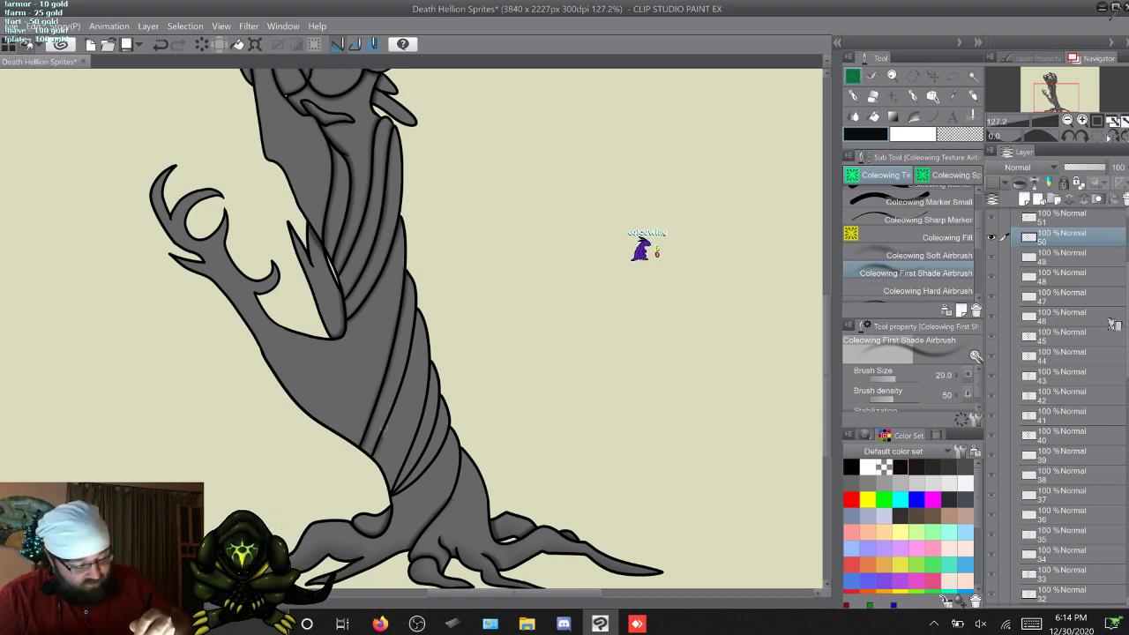
{"action": "left_click_drag", "start_coordinate": [395, 401], "coordinate": [418, 302]}
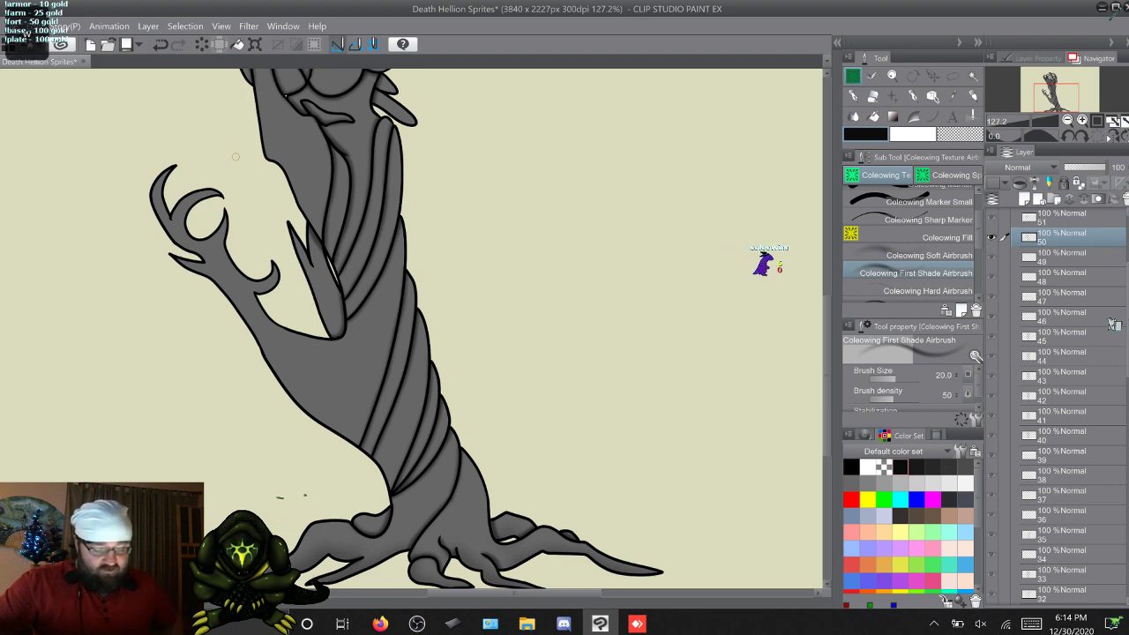
{"action": "key", "text": "ctrl+z"}
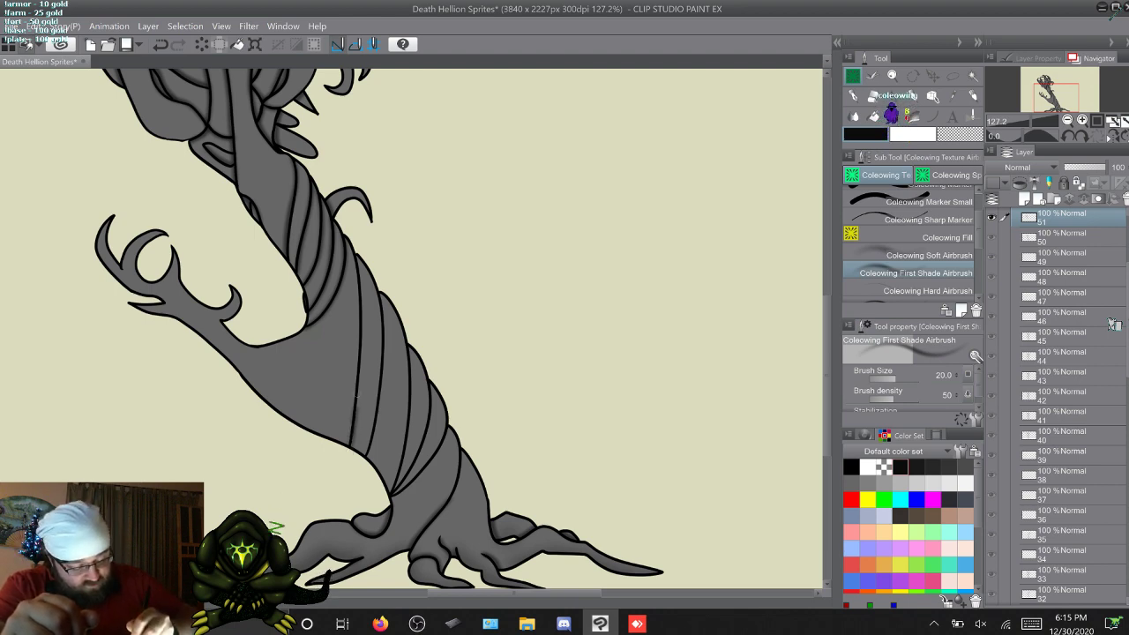
Step: Airbrush shading along the twisted trunk bands on layer 51, and do the same on layer 52
{"action": "left_click_drag", "start_coordinate": [360, 328], "coordinate": [359, 297]}
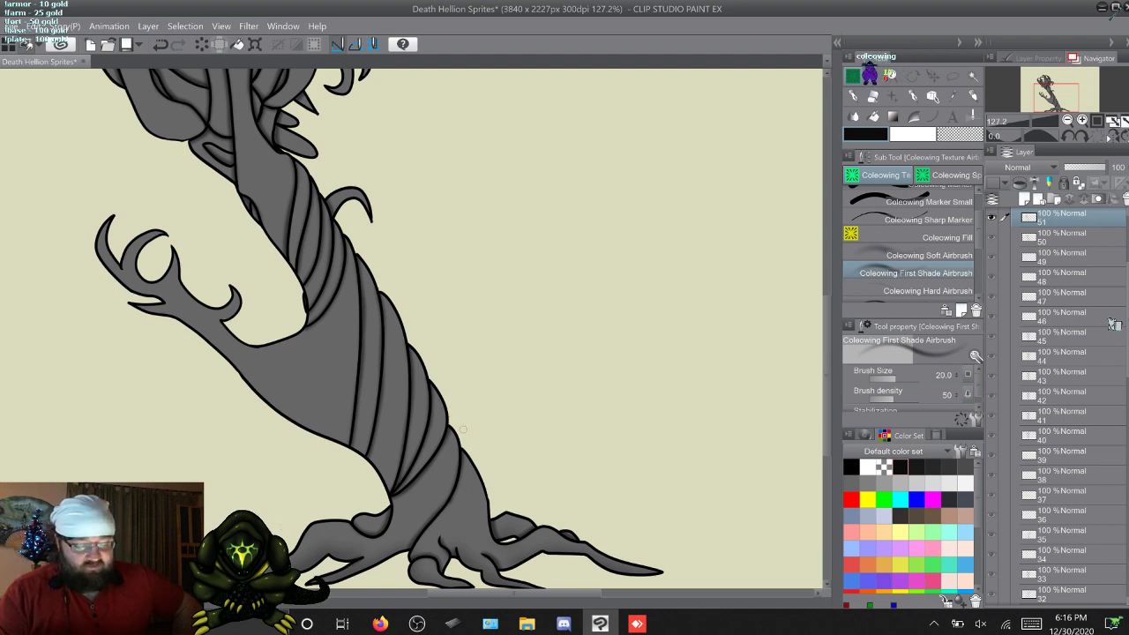
{"action": "key", "text": "alt+bracketright"}
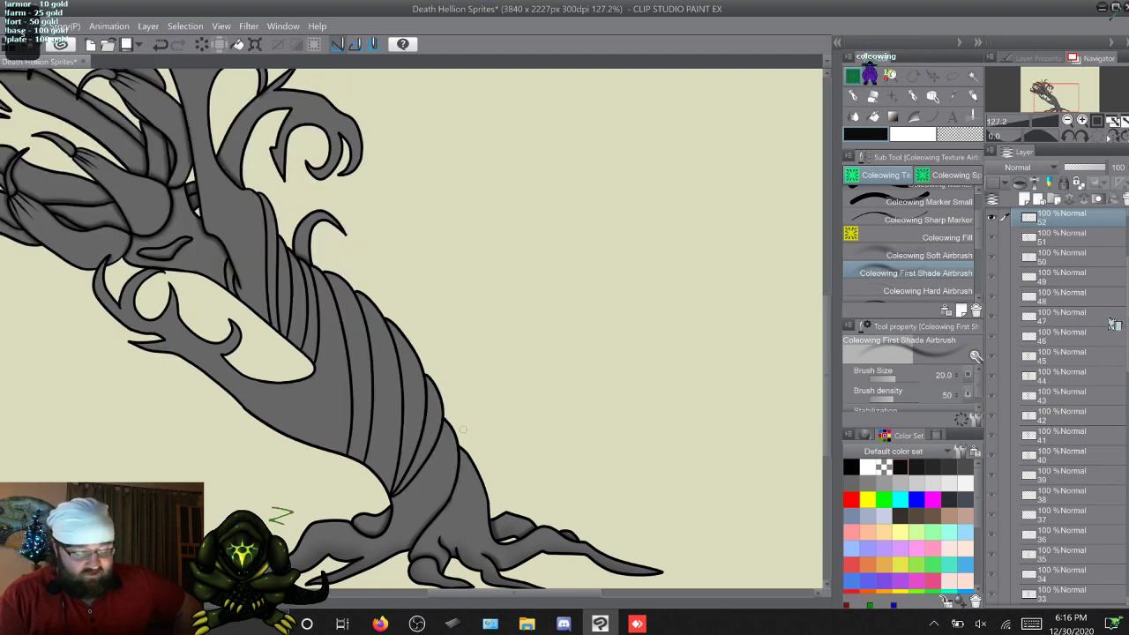
{"action": "key", "text": "alt+bracketleft"}
{"action": "key", "text": "alt+bracketright"}
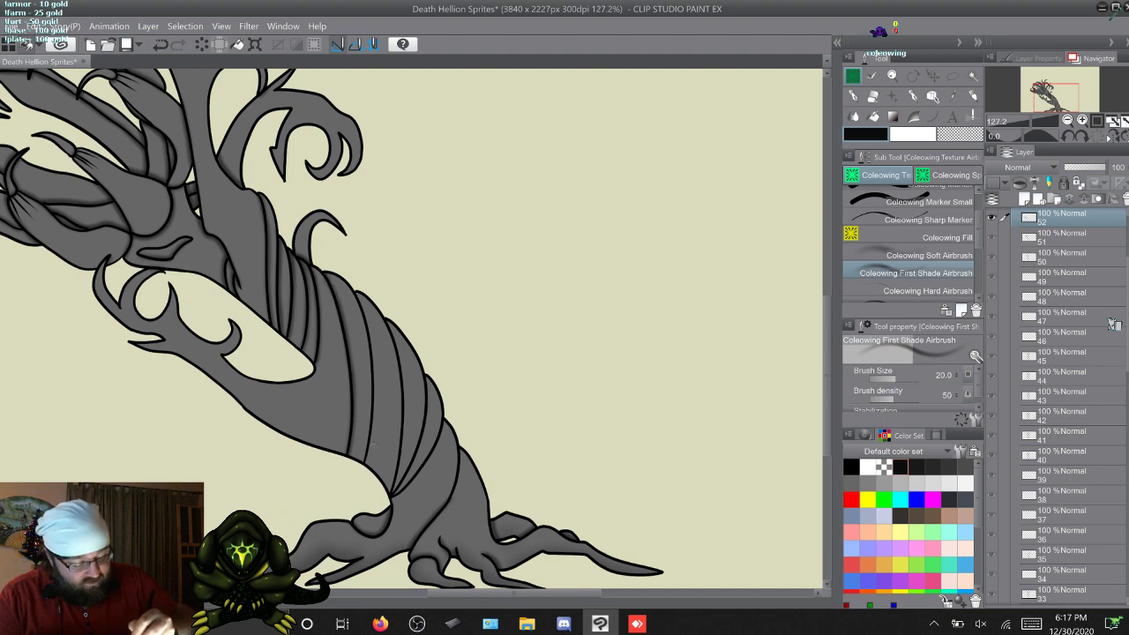
{"action": "left_click_drag", "start_coordinate": [364, 465], "coordinate": [368, 356]}
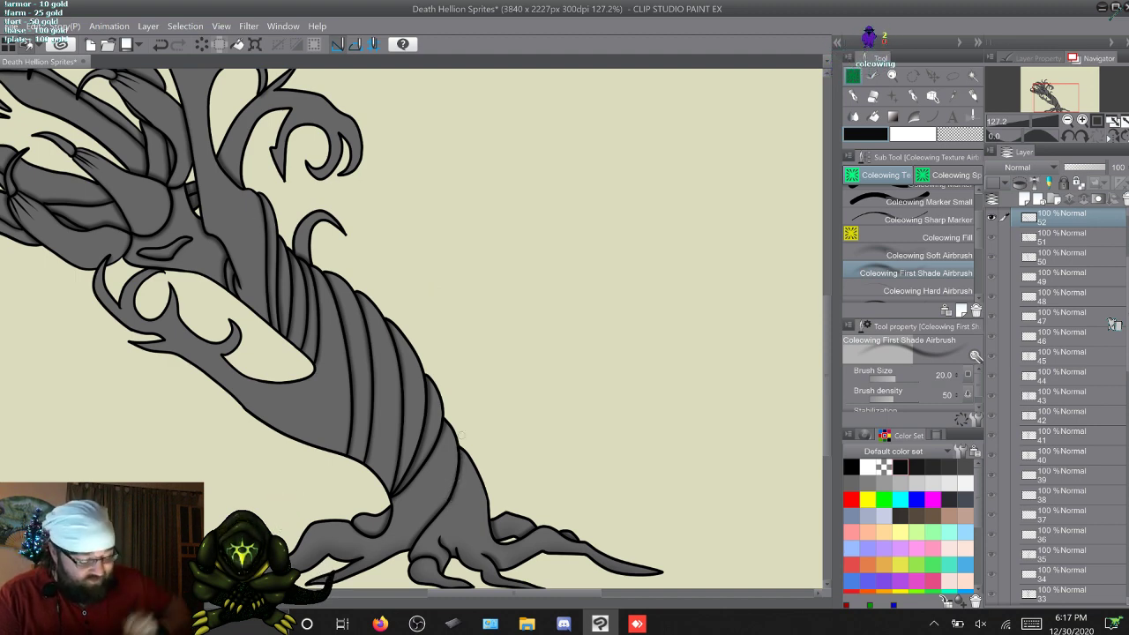
Step: Shade the bands of the bent-over trunk on layers 53 and 54 with the First Shade Airbrush
{"action": "key", "text": "w"}
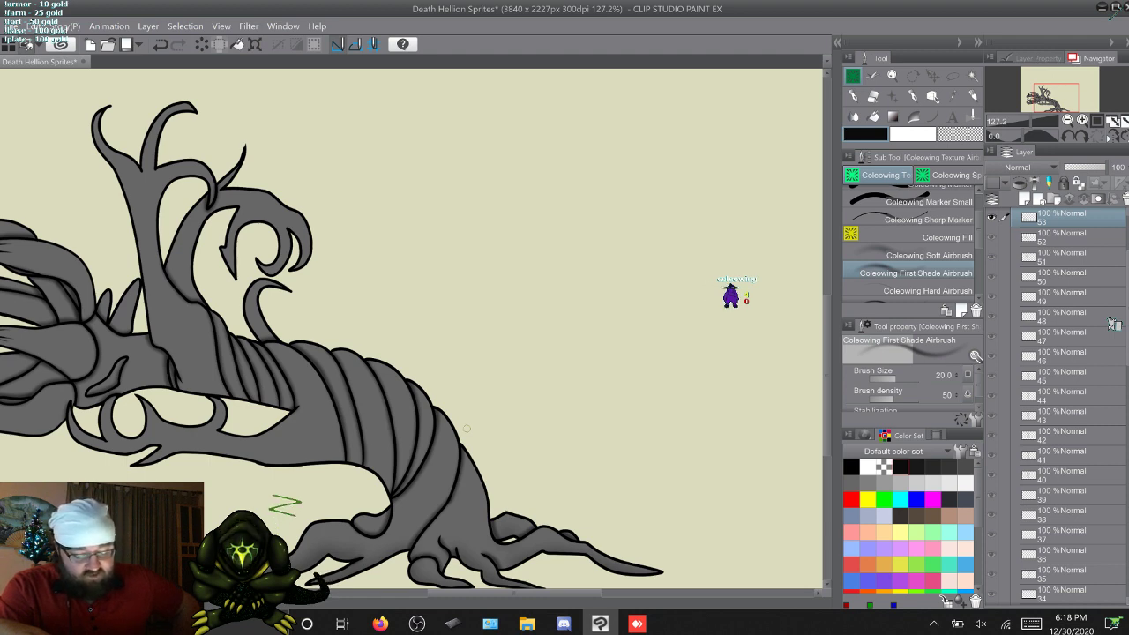
{"action": "key", "text": "w"}
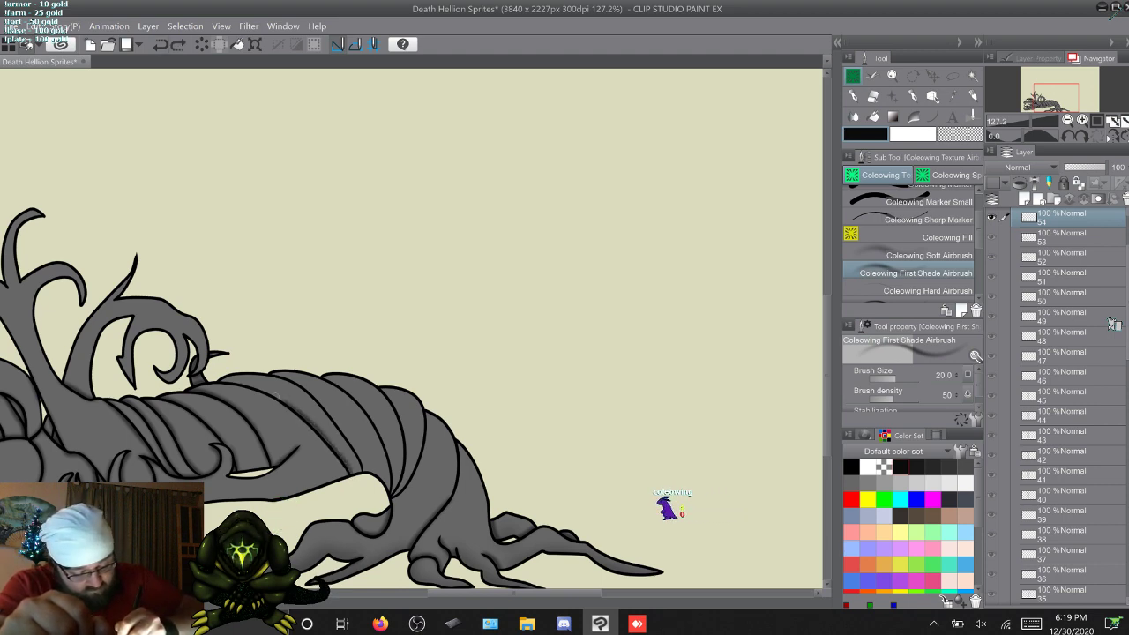
{"action": "left_click_drag", "start_coordinate": [276, 396], "coordinate": [247, 383]}
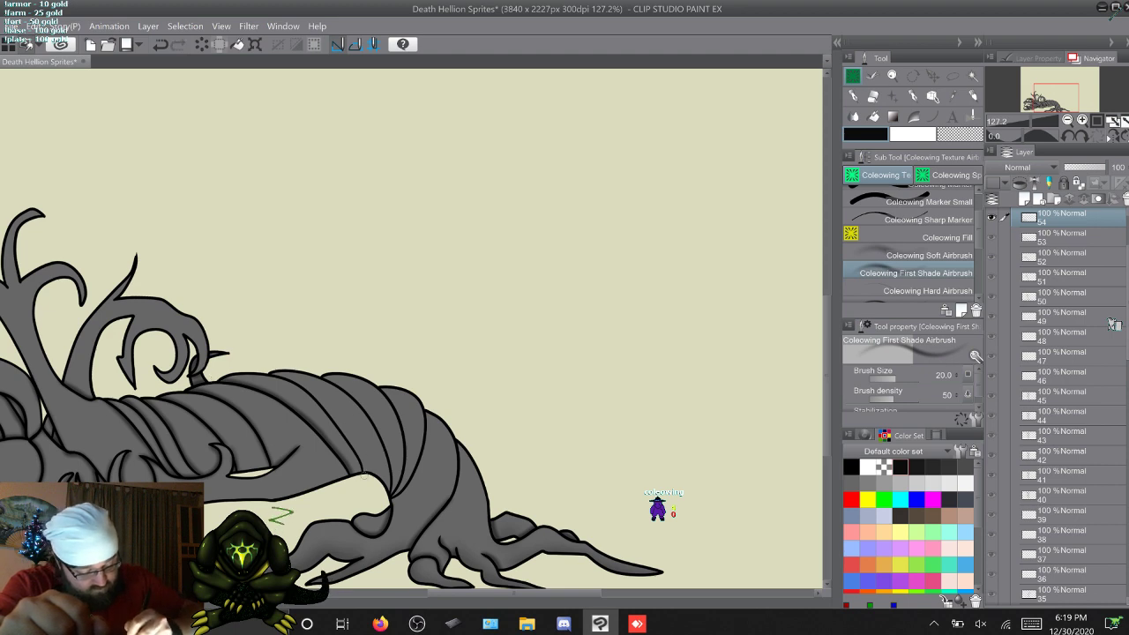
{"action": "left_click_drag", "start_coordinate": [357, 454], "coordinate": [288, 379]}
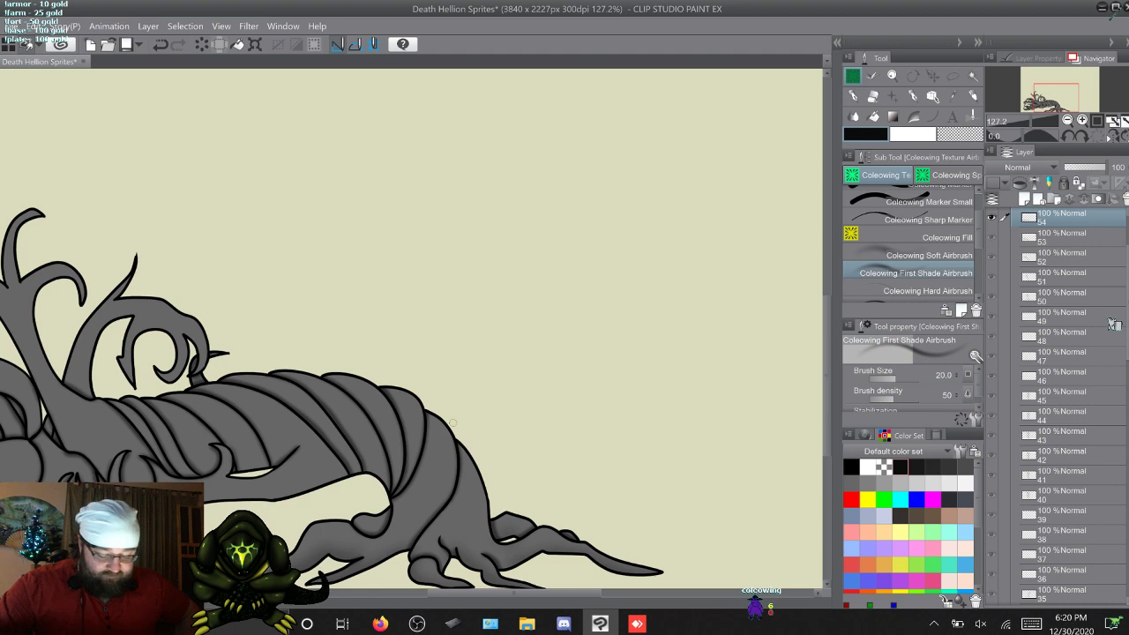
Step: Airbrush shading along the bands of the lying trunk on layer 55, undoing a stroke that misses
{"action": "key", "text": "w"}
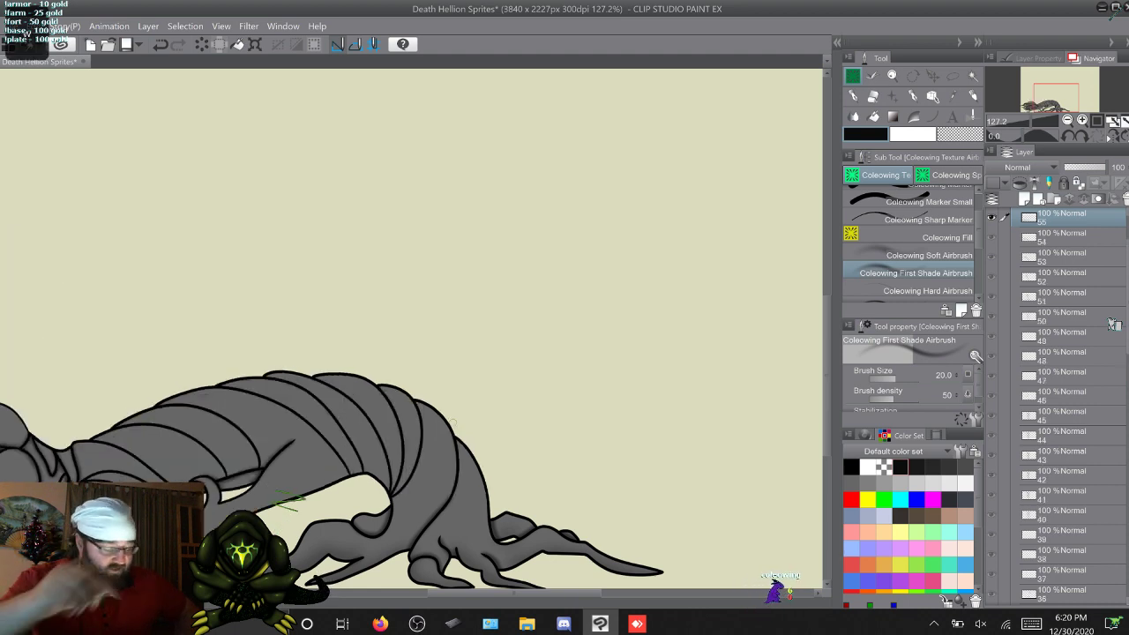
{"action": "left_click_drag", "start_coordinate": [826, 363], "coordinate": [826, 391]}
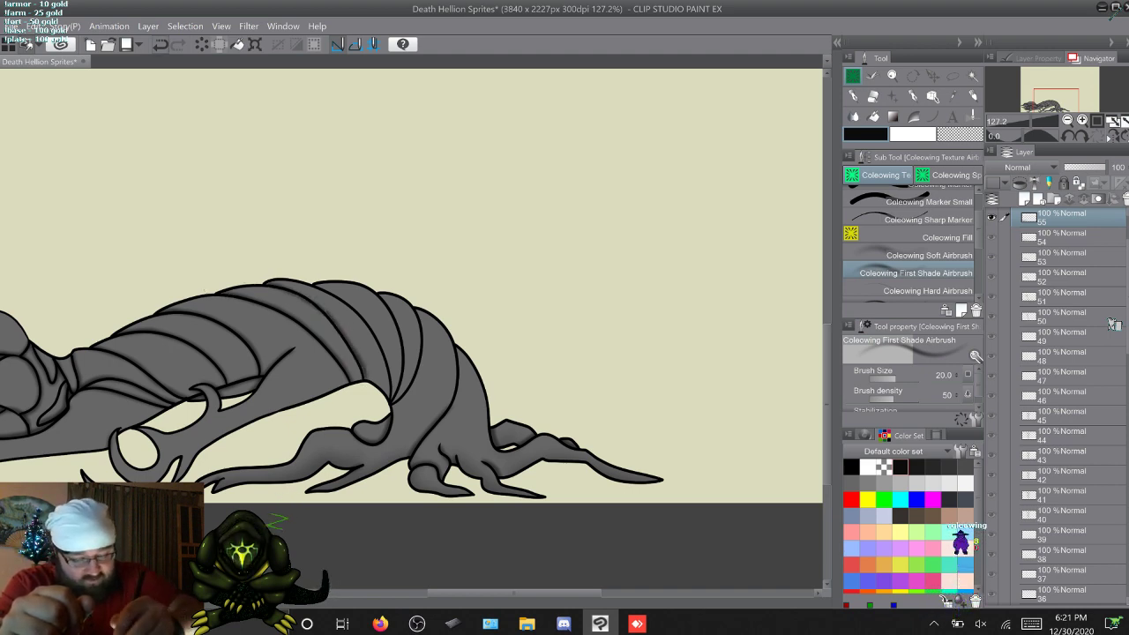
{"action": "key", "text": "ctrl+z"}
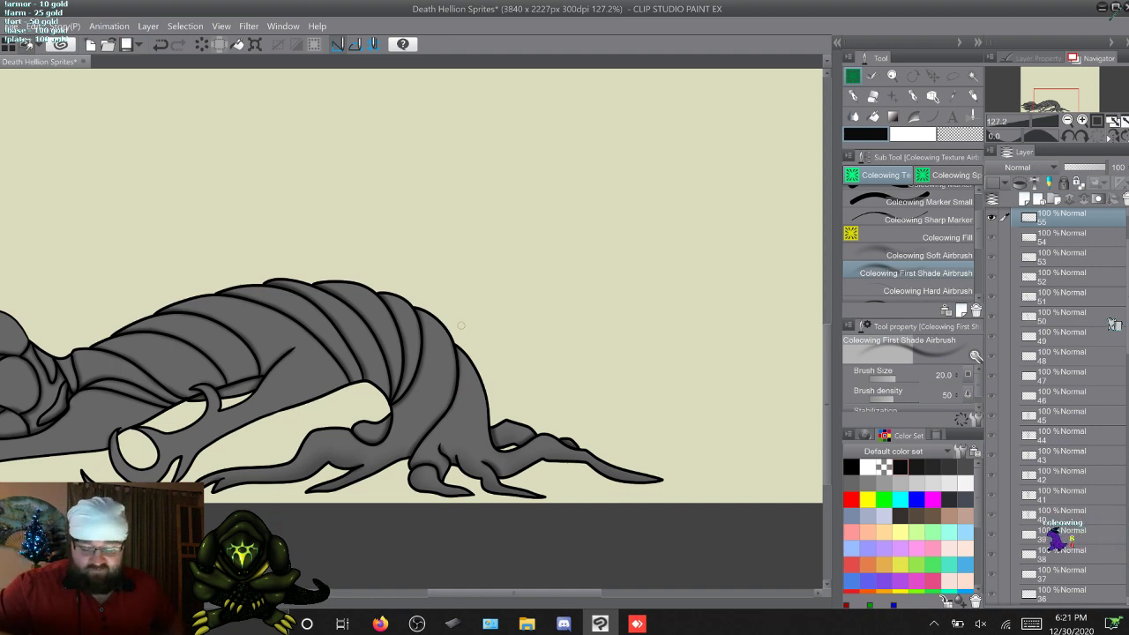
Step: Return to layer 1, switch to the Coleowing Soft Airbrush and softly shade the lower arm and adjoining trunk edge
{"action": "key", "text": "w"}
{"action": "key", "text": "q"}
{"action": "key", "text": "w"}
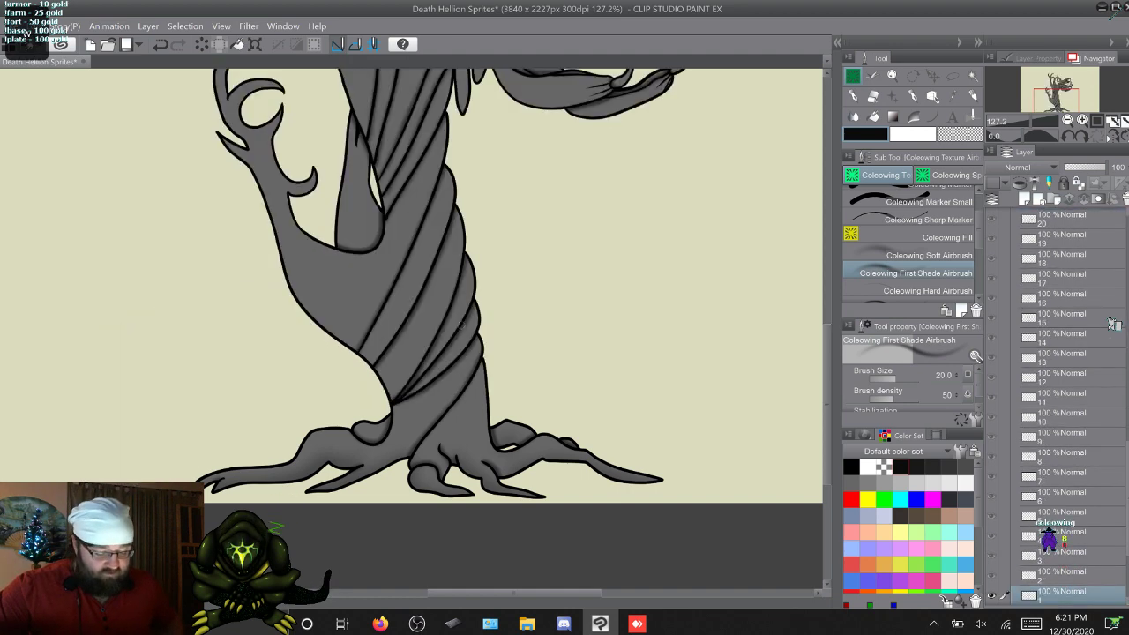
{"action": "key", "text": "XF86TouchpadToggle"}
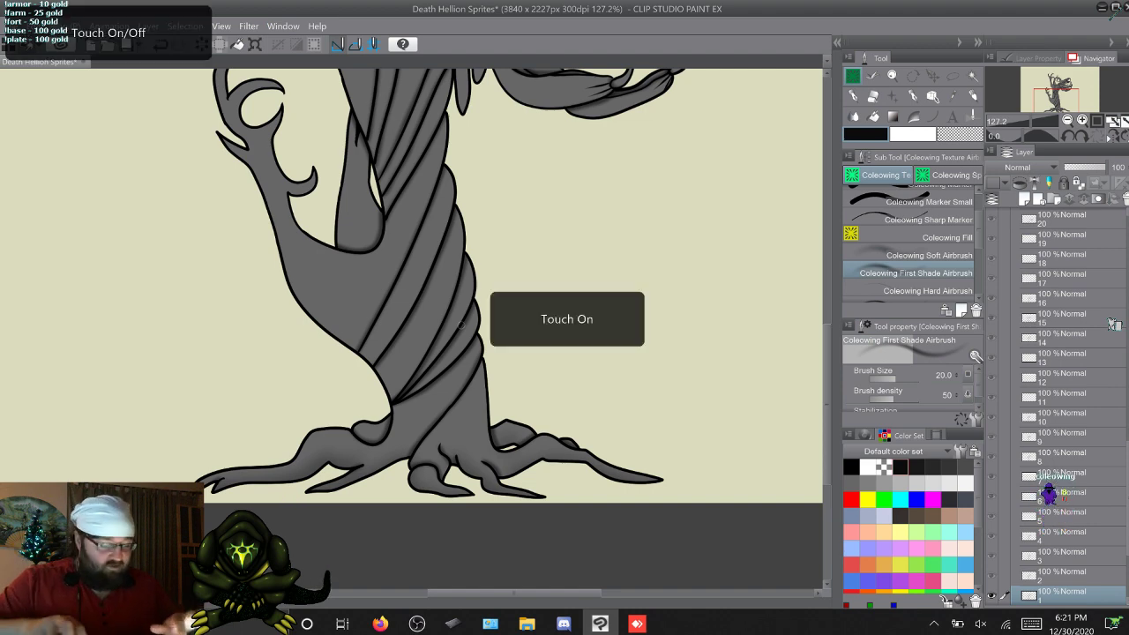
{"action": "scroll", "coordinate": [461, 326], "scroll_direction": "down", "scroll_amount": 5}
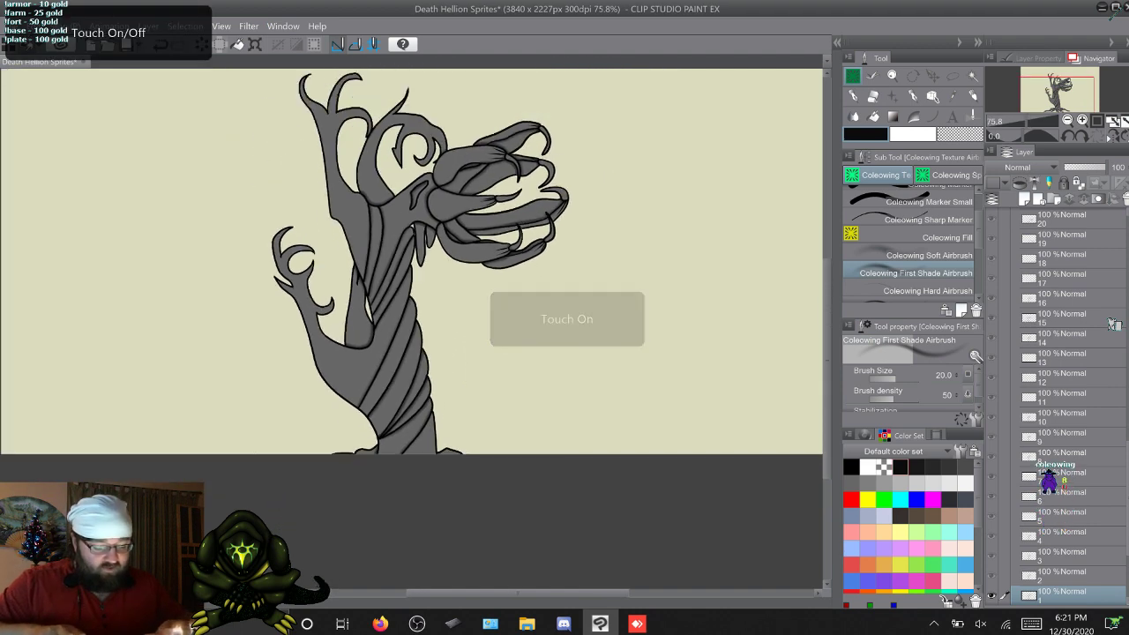
{"action": "scroll", "coordinate": [411, 332], "scroll_direction": "down", "scroll_amount": 1}
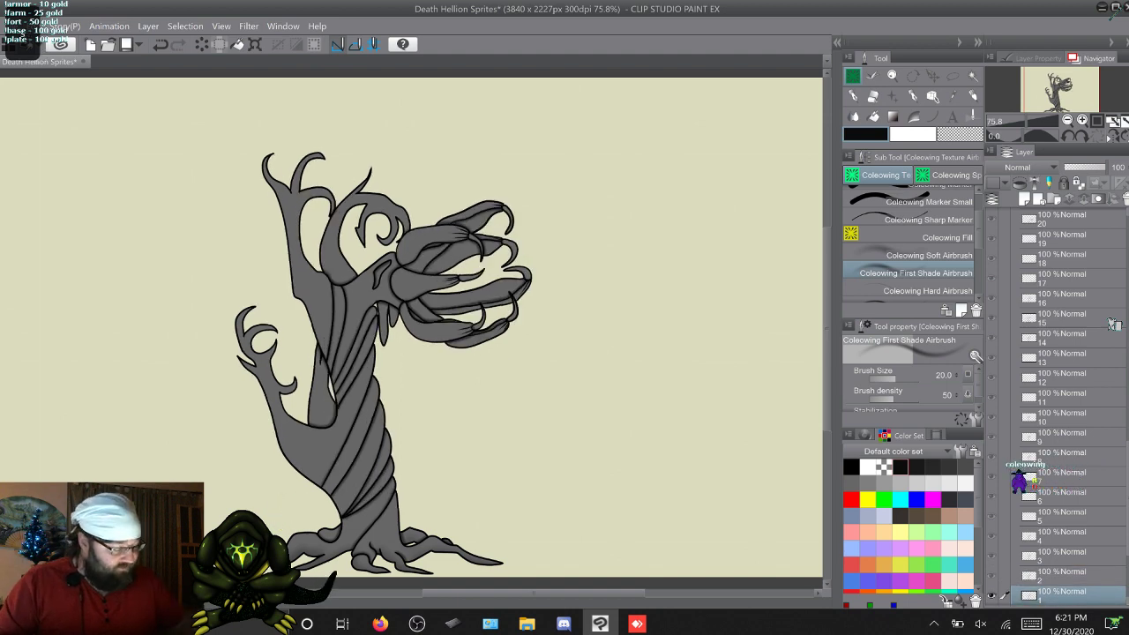
{"action": "left_click", "coordinate": [928, 255]}
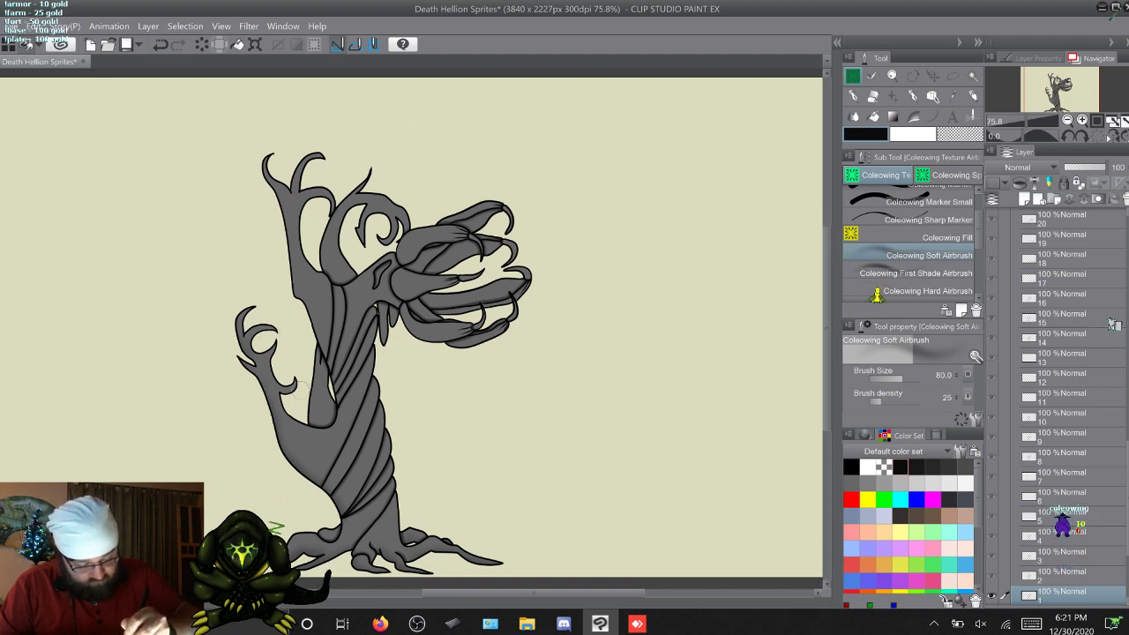
Step: Softly shade the lower arm and adjoining trunk edge on layers 2, 3 and 4 in turn
{"action": "key", "text": "w"}
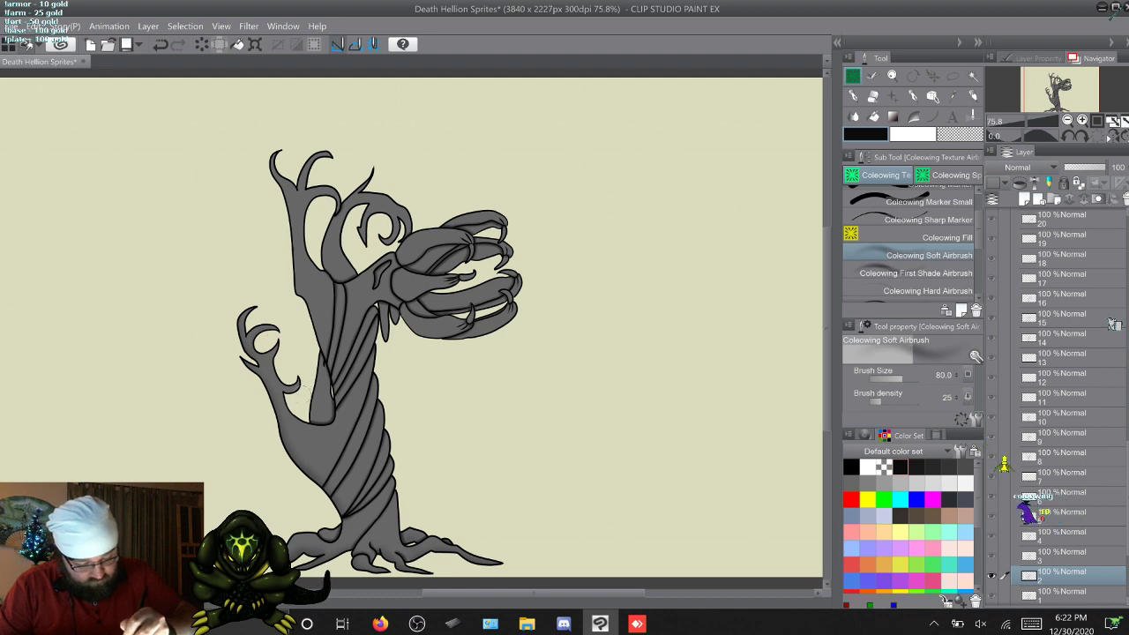
{"action": "key", "text": "alt+bracketright"}
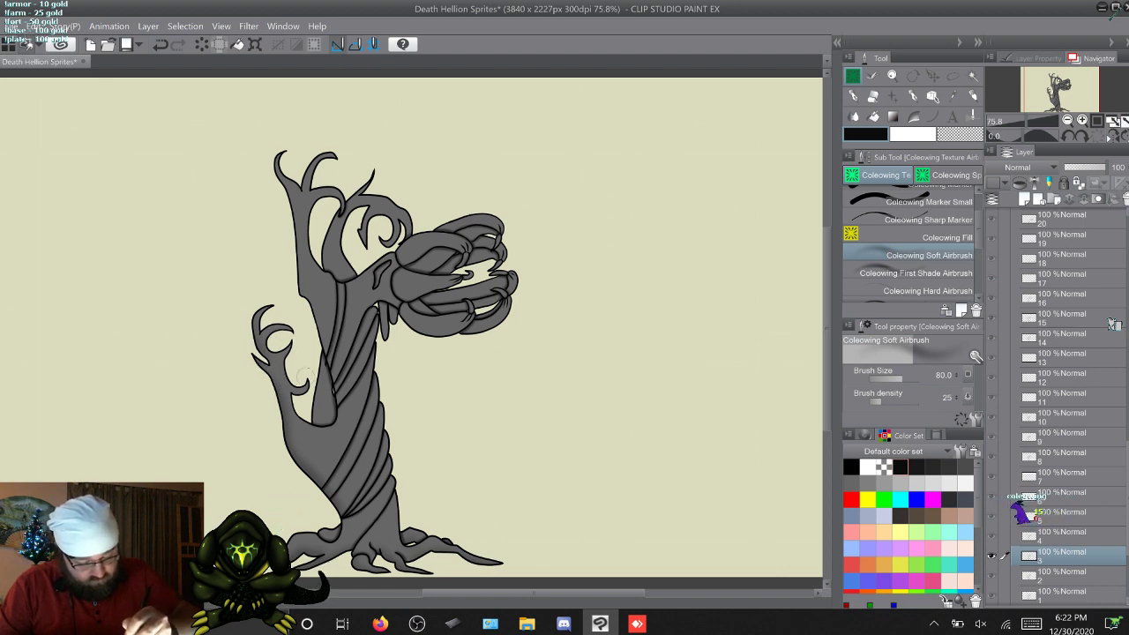
{"action": "key", "text": "alt+bracketright"}
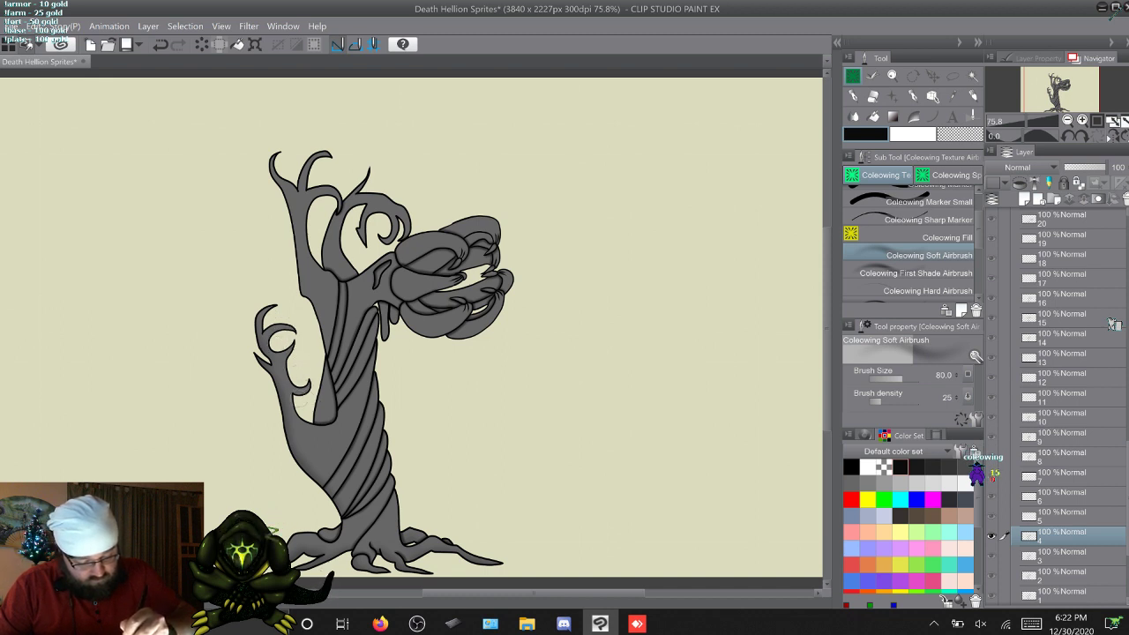
Step: Skip layers 5 to 7 and softly shade the lower arm and adjoining trunk edge on layers 8, 9 and 10
{"action": "key", "text": "space"}
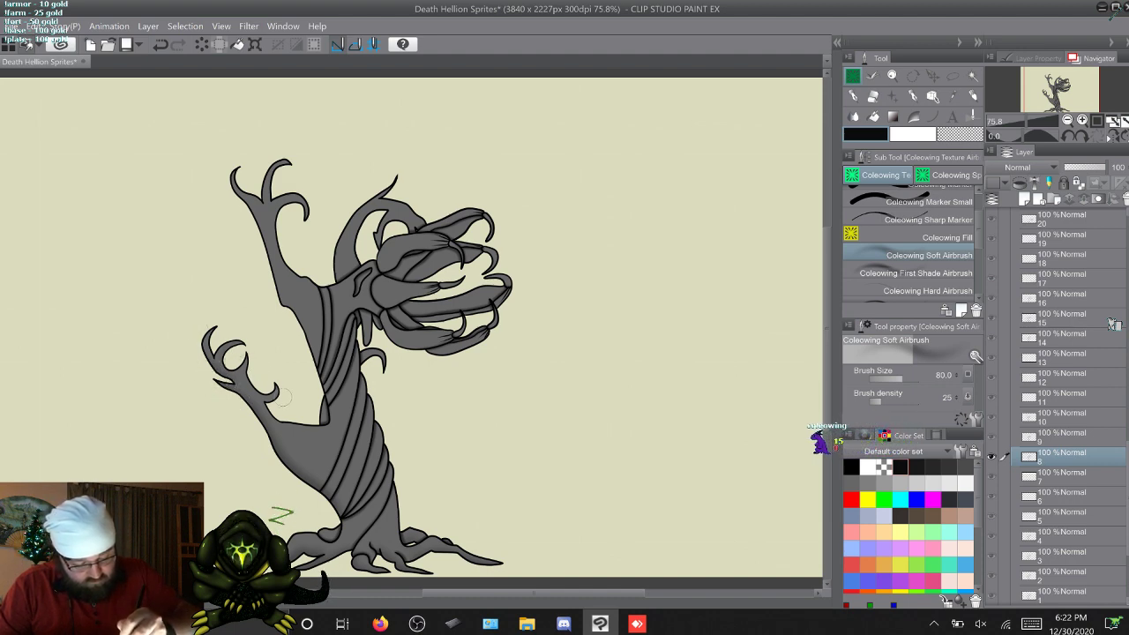
{"action": "key", "text": "w"}
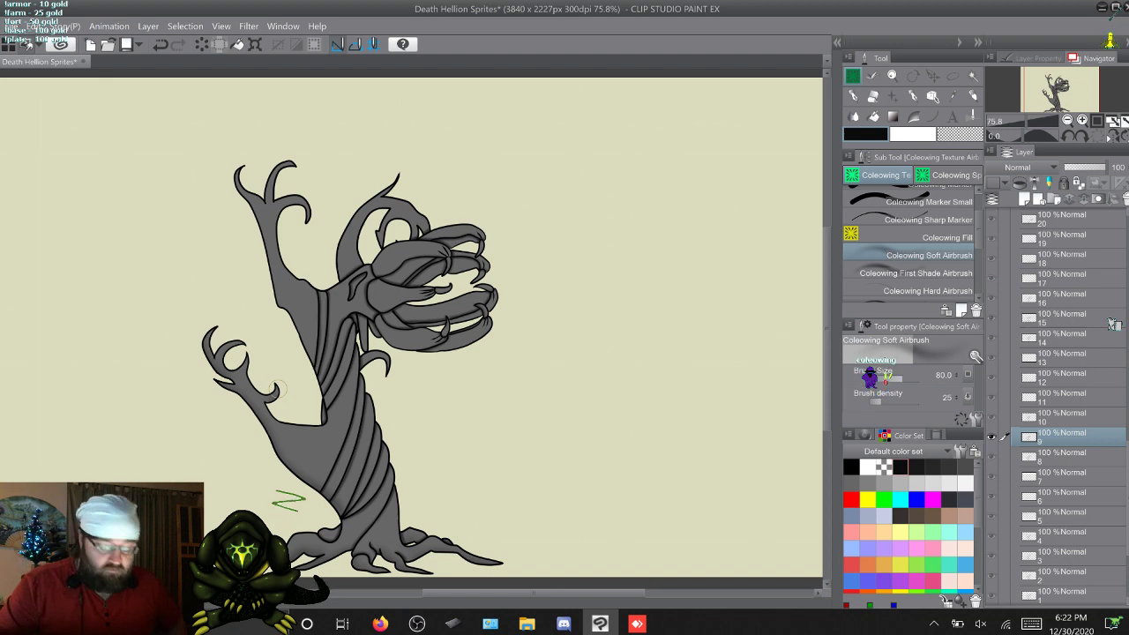
{"action": "key", "text": "alt+]"}
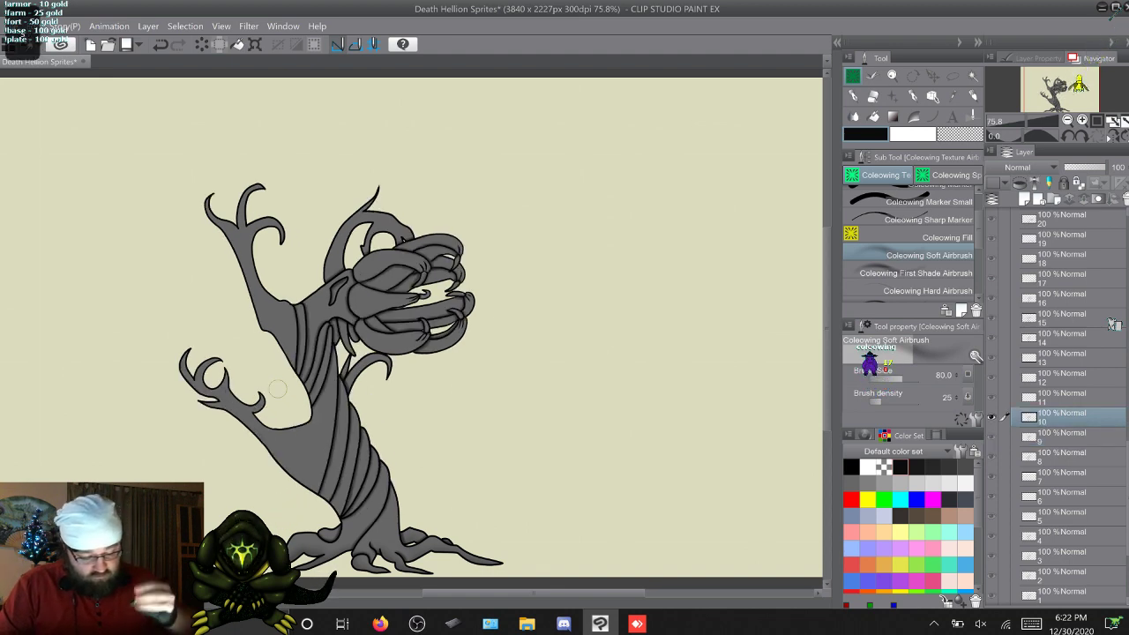
{"action": "key", "text": "alt+["}
{"action": "key", "text": "alt+]"}
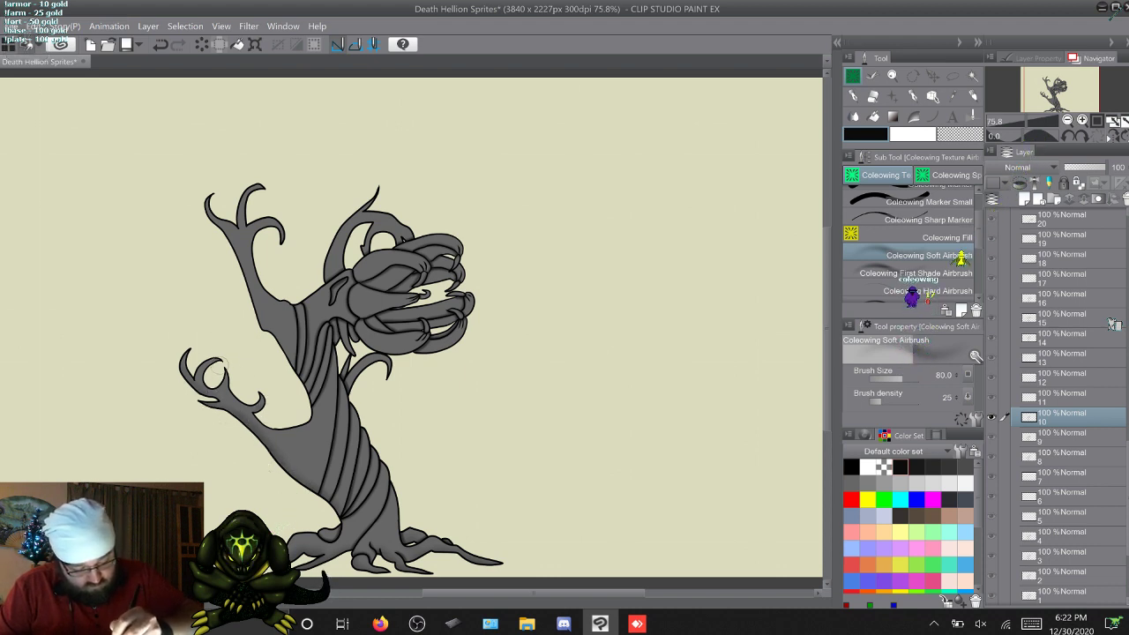
Step: Skip layers 11 to 13 and softly shade the lower arm and adjoining trunk edge on layers 14, 15 and 16
{"action": "key", "text": "w"}
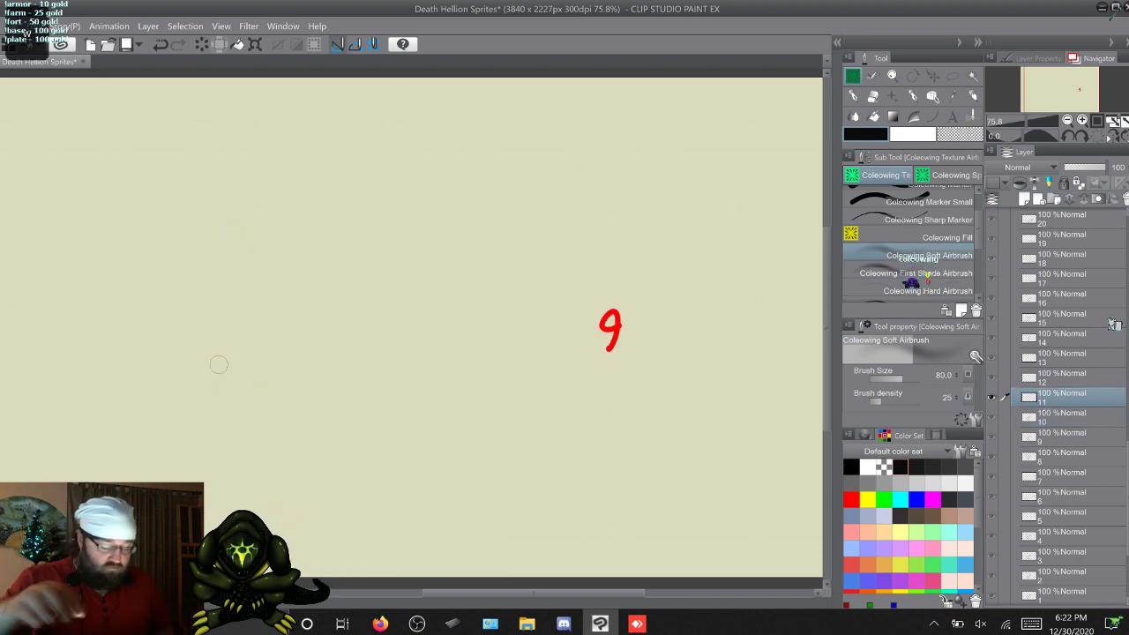
{"action": "key", "text": "w"}
{"action": "key", "text": "w"}
{"action": "key", "text": "w"}
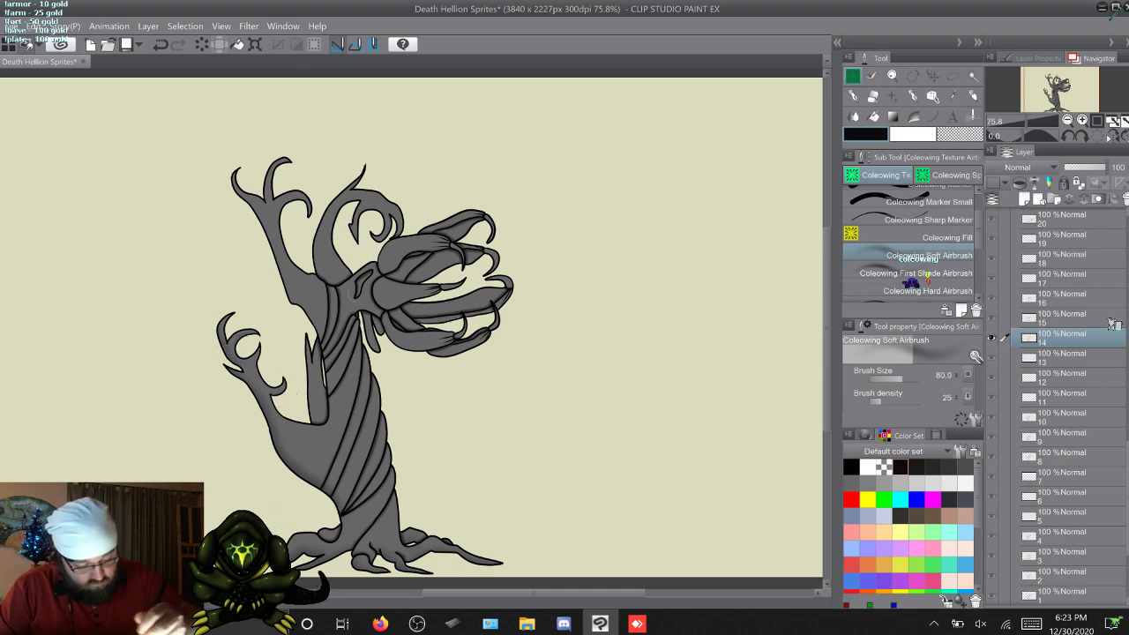
{"action": "left_click", "coordinate": [1113, 323]}
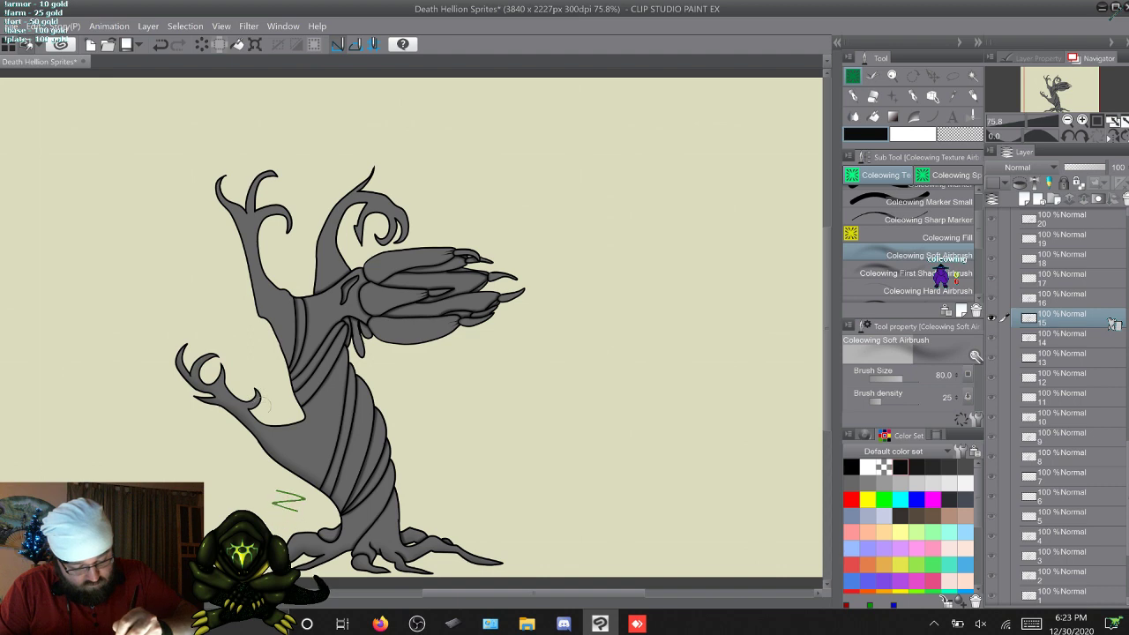
{"action": "key", "text": "w"}
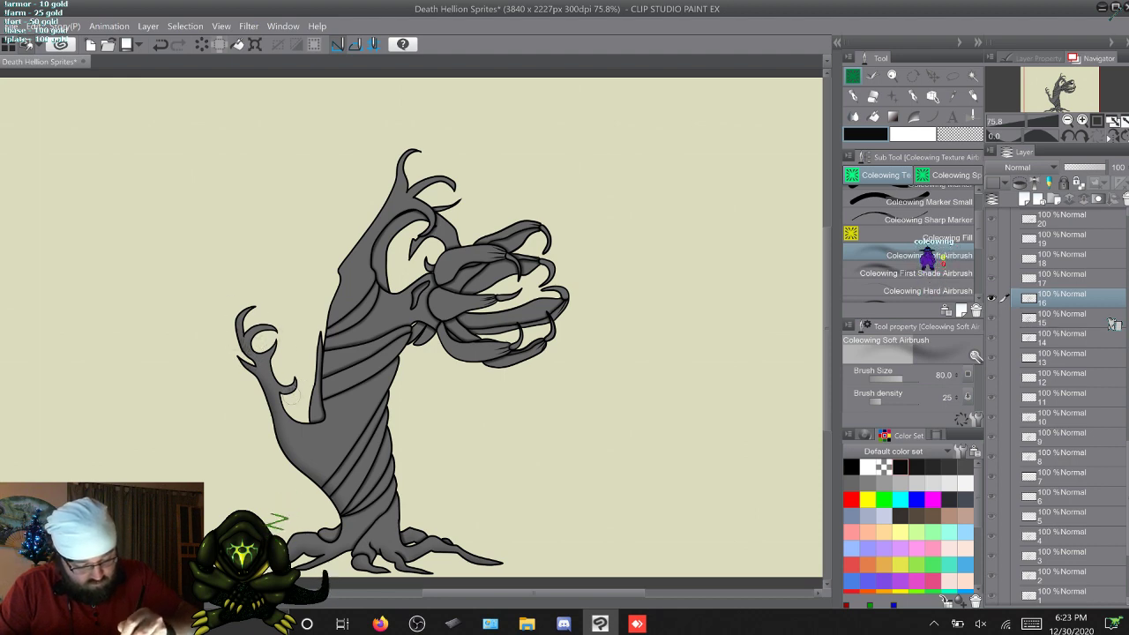
Step: Softly shade the edges of the lying trunk, arms and head on layer 17, and continue on layer 18
{"action": "key", "text": "w"}
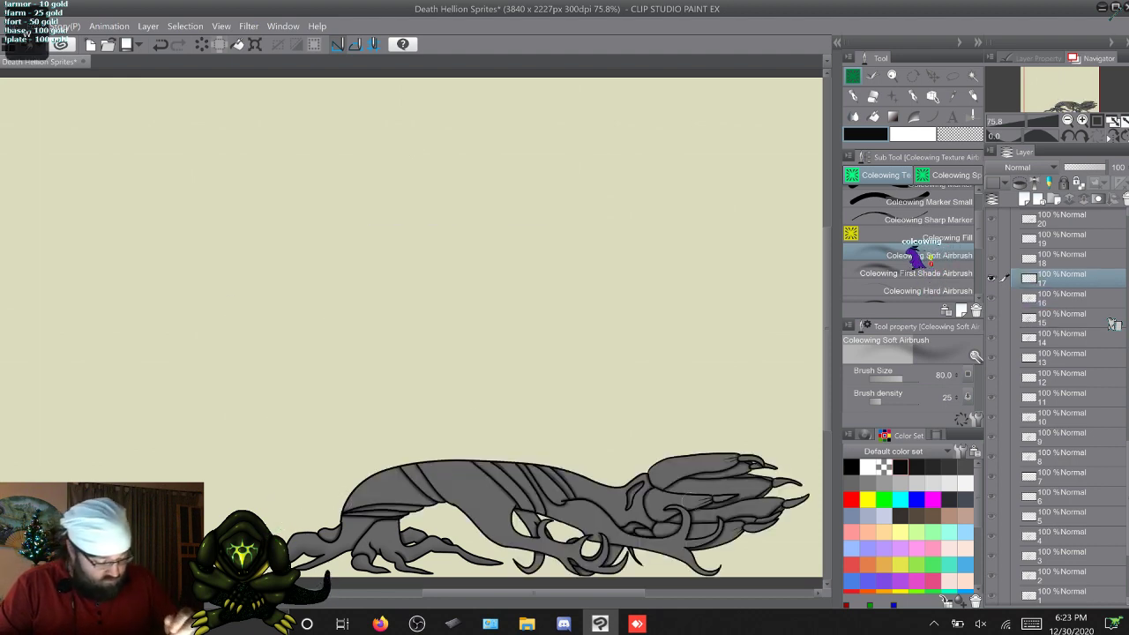
{"action": "left_click_drag", "start_coordinate": [282, 516], "coordinate": [239, 462]}
{"action": "left_click_drag", "start_coordinate": [760, 501], "coordinate": [710, 501]}
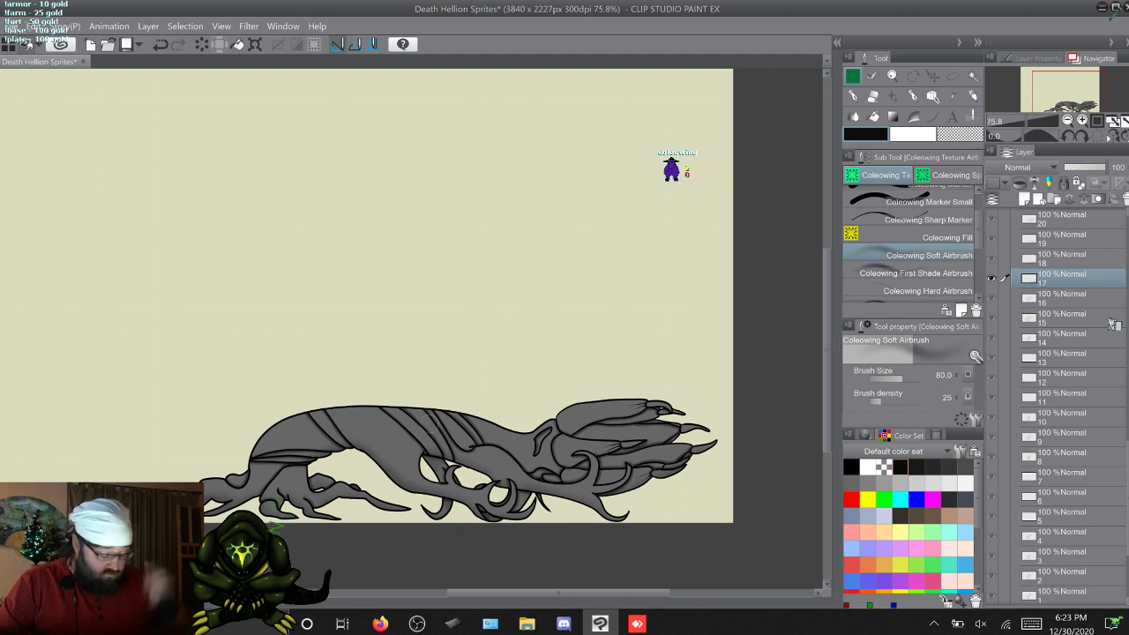
{"action": "key", "text": "w"}
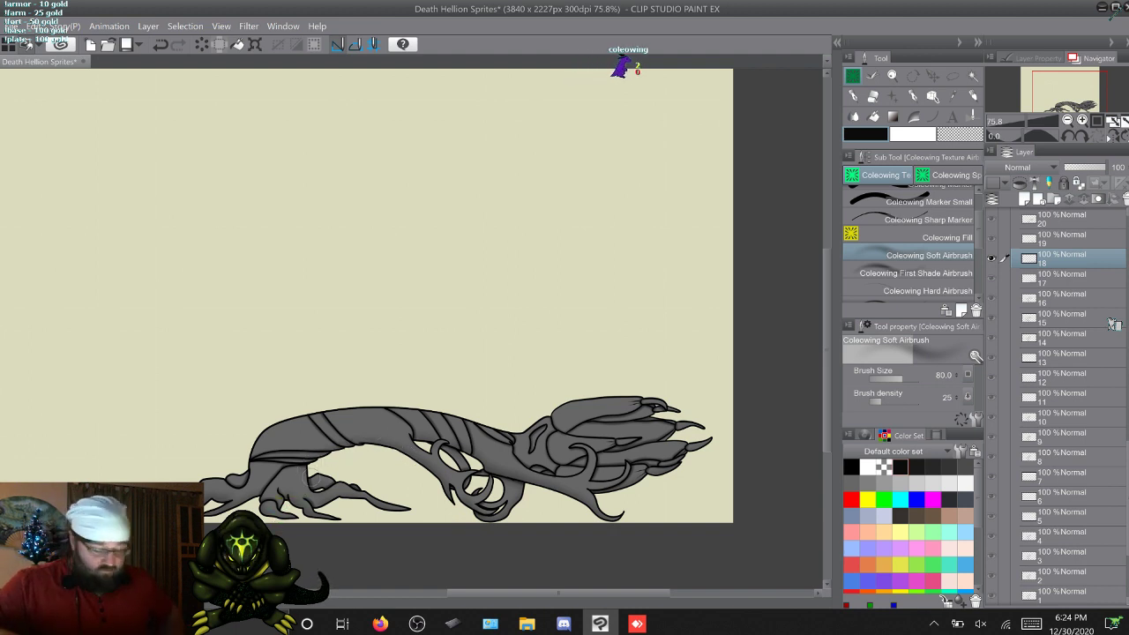
Step: Move on to layer 19, comparing it with layer 18, and set the drawing colour back to near-black for the soft shading
{"action": "key", "text": "w"}
{"action": "left_click", "coordinate": [884, 564]}
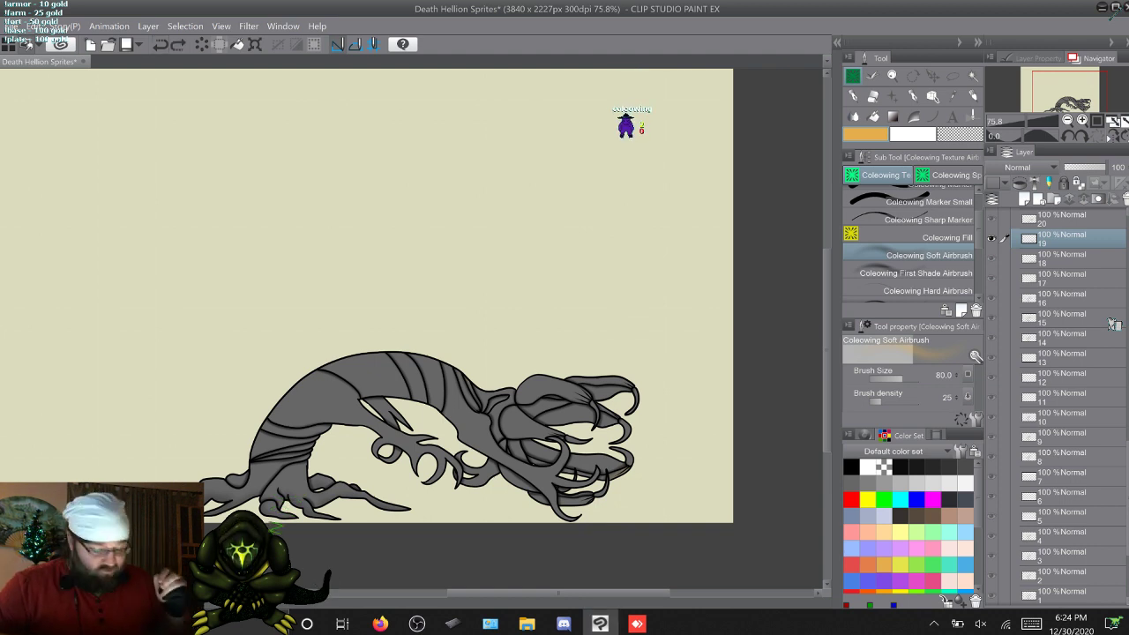
{"action": "key", "text": "alt+bracketleft"}
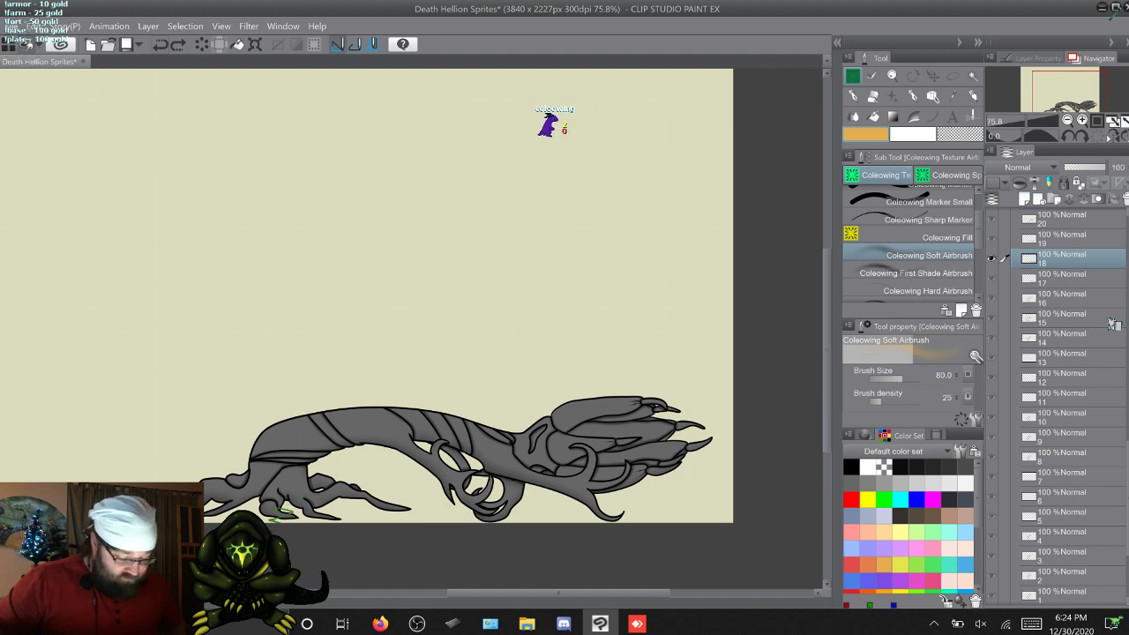
{"action": "key", "text": "alt+bracketright"}
{"action": "key", "text": "XF86TouchpadToggle"}
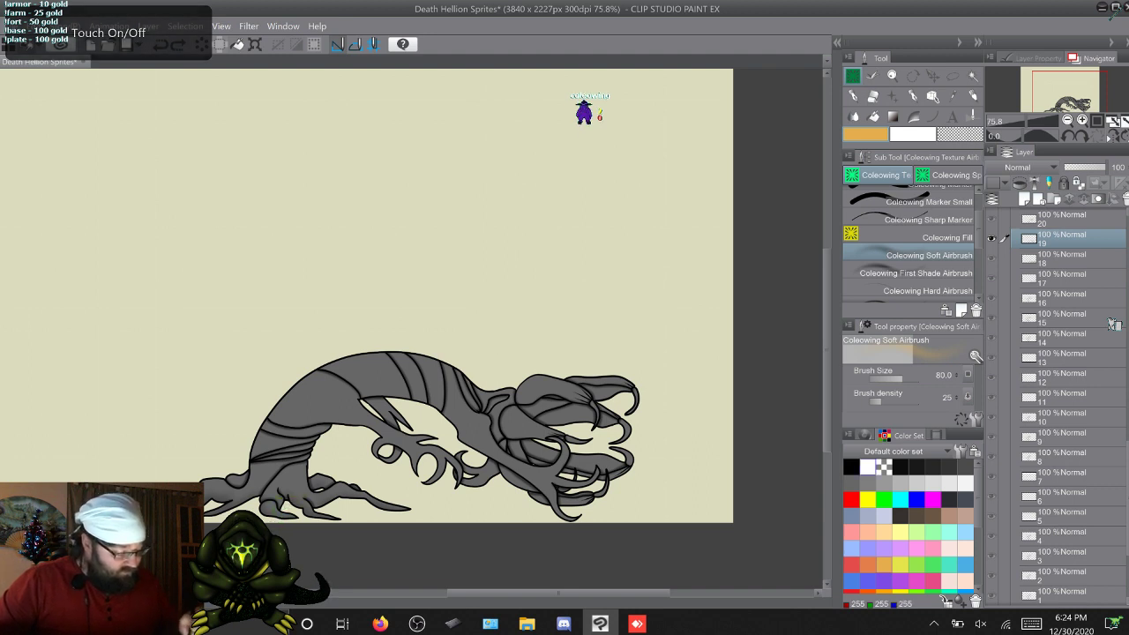
{"action": "left_click", "coordinate": [899, 467]}
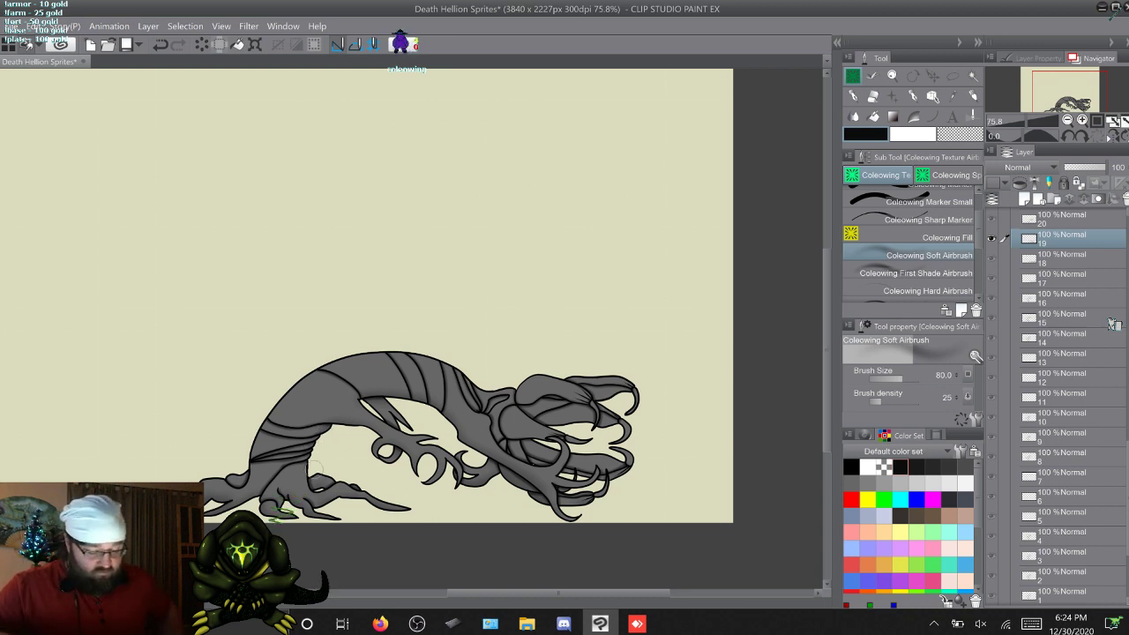
Step: Softly shade the trunk, arms and head claws on layers 20, 21 and 22, checking against the preceding frame
{"action": "key", "text": "w"}
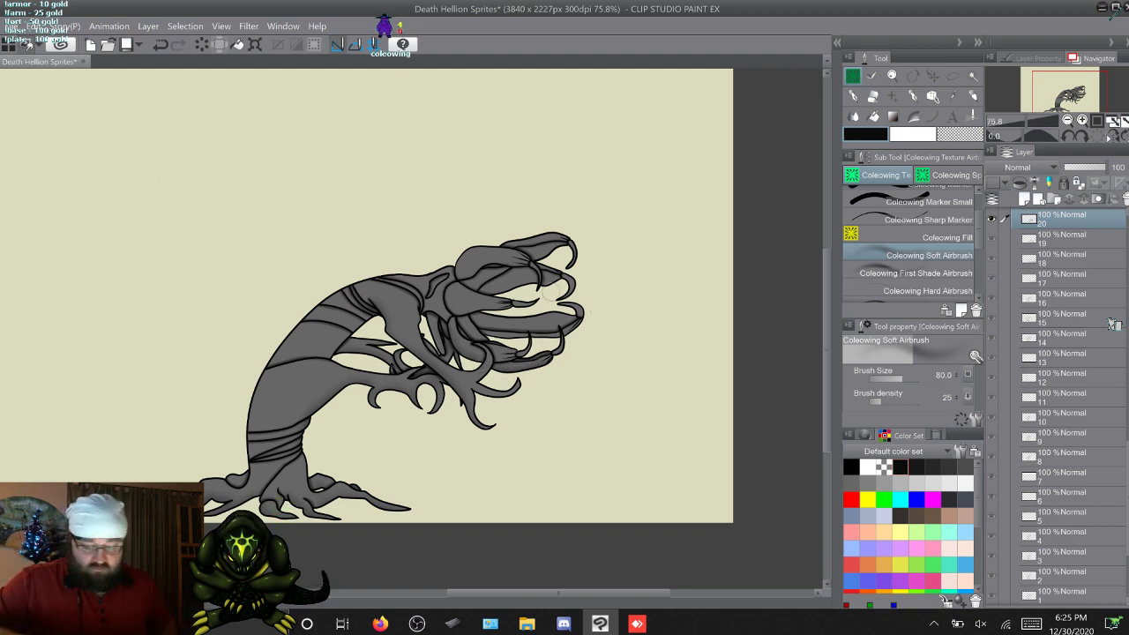
{"action": "key", "text": "w"}
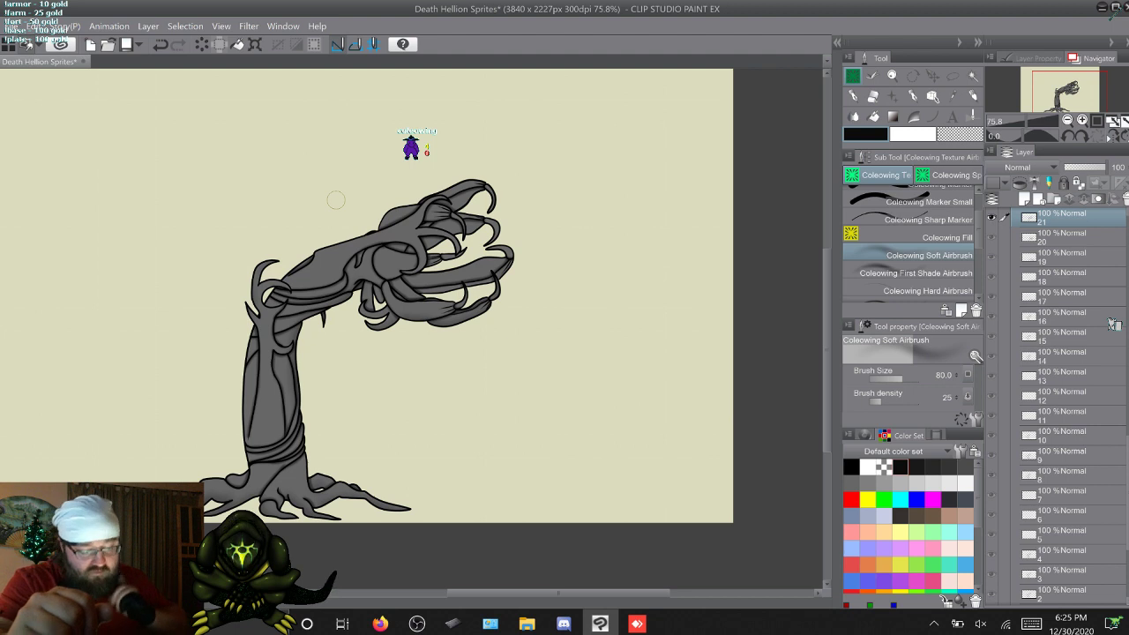
{"action": "key", "text": "ctrl+comma"}
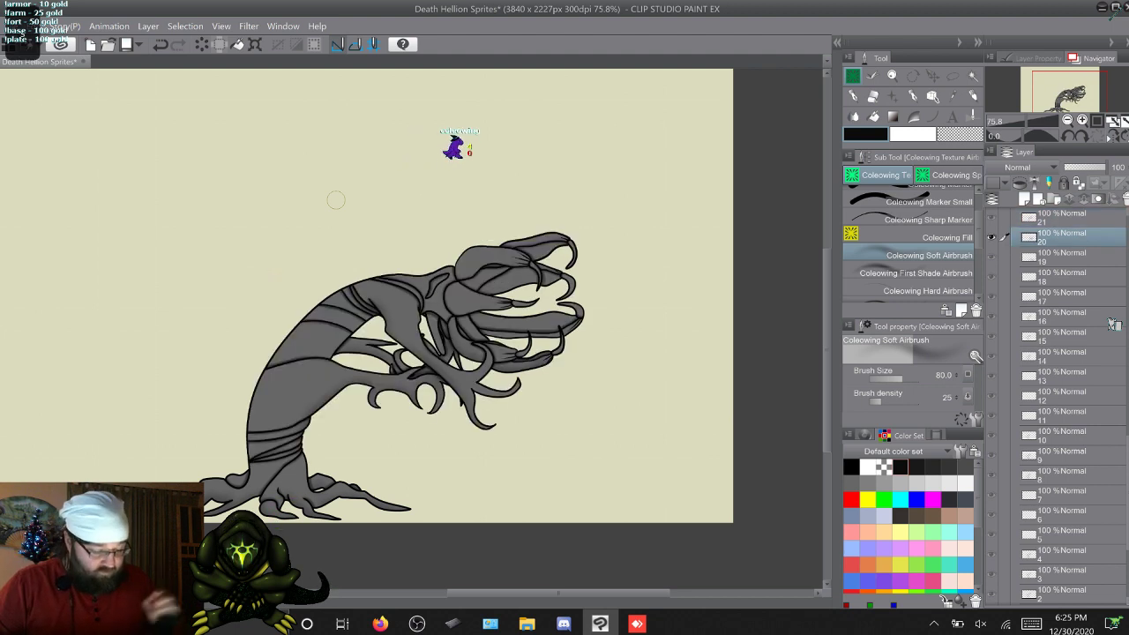
{"action": "key", "text": "ctrl+period"}
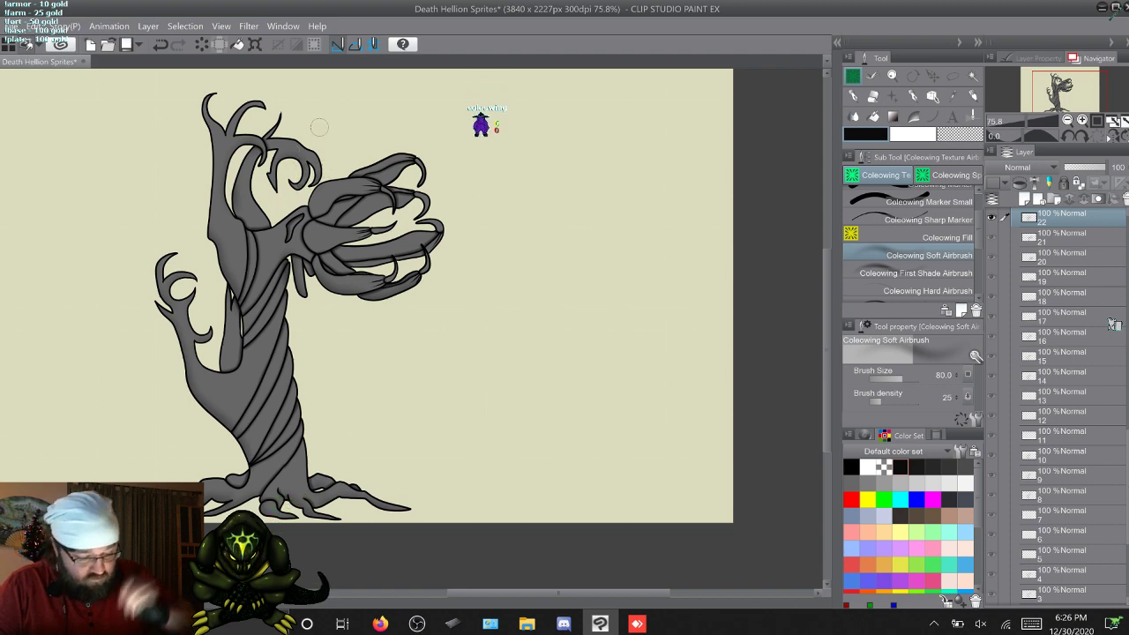
Step: Flip back and forth between layers 21, 22 and 23 to compare the shading of neighbouring frames
{"action": "key", "text": "q"}
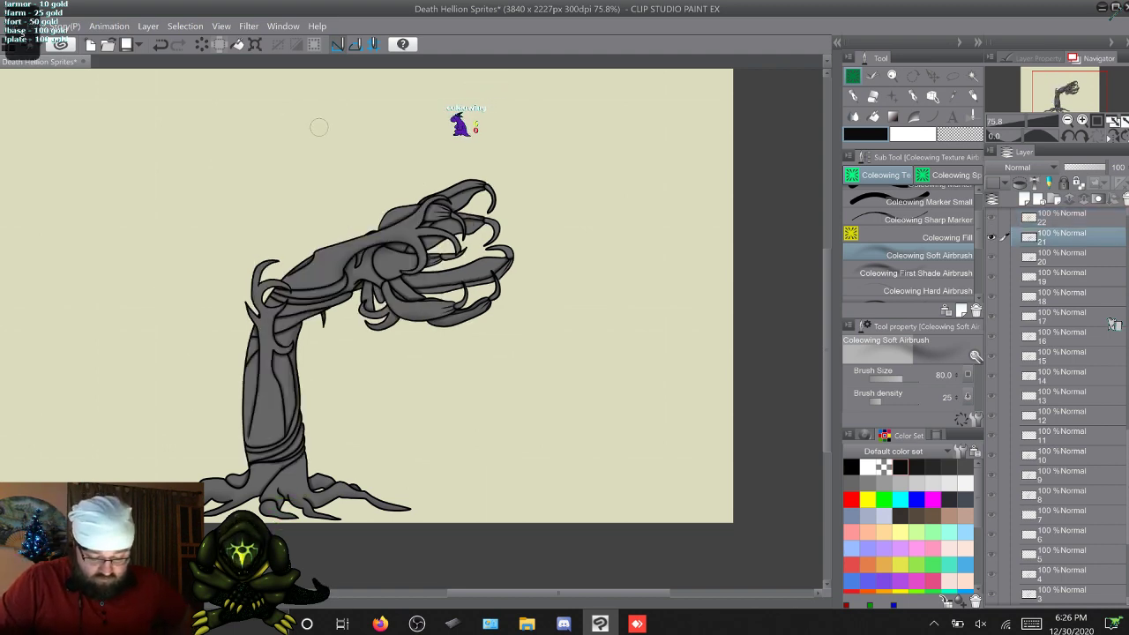
{"action": "key", "text": "w"}
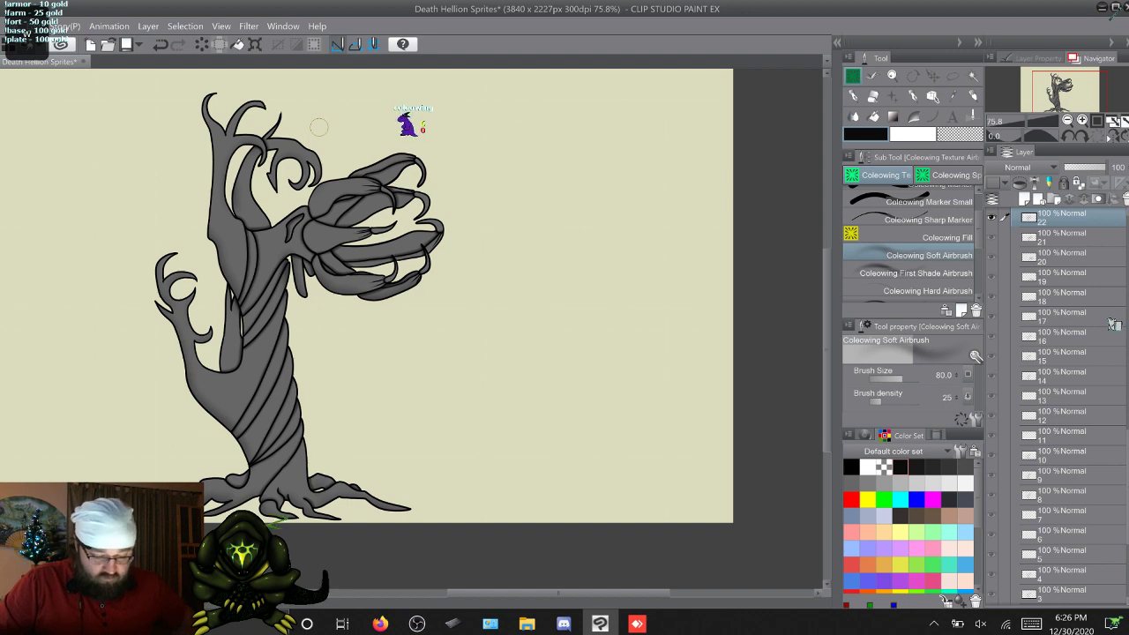
{"action": "key", "text": "q"}
{"action": "key", "text": "w"}
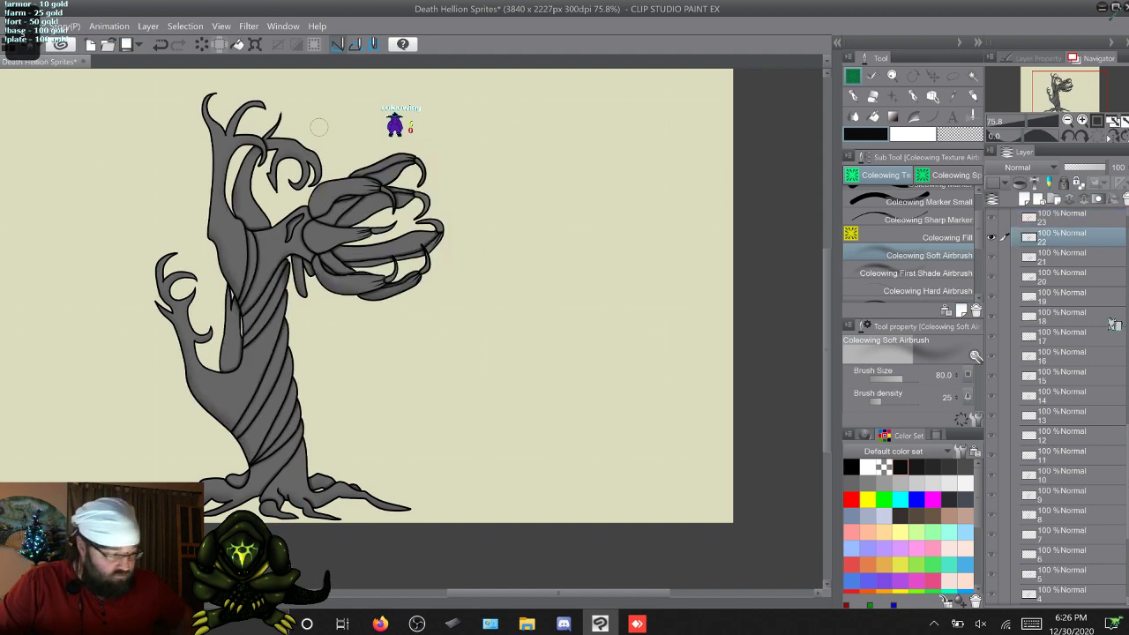
{"action": "key", "text": "q"}
{"action": "key", "text": "q"}
{"action": "key", "text": "w"}
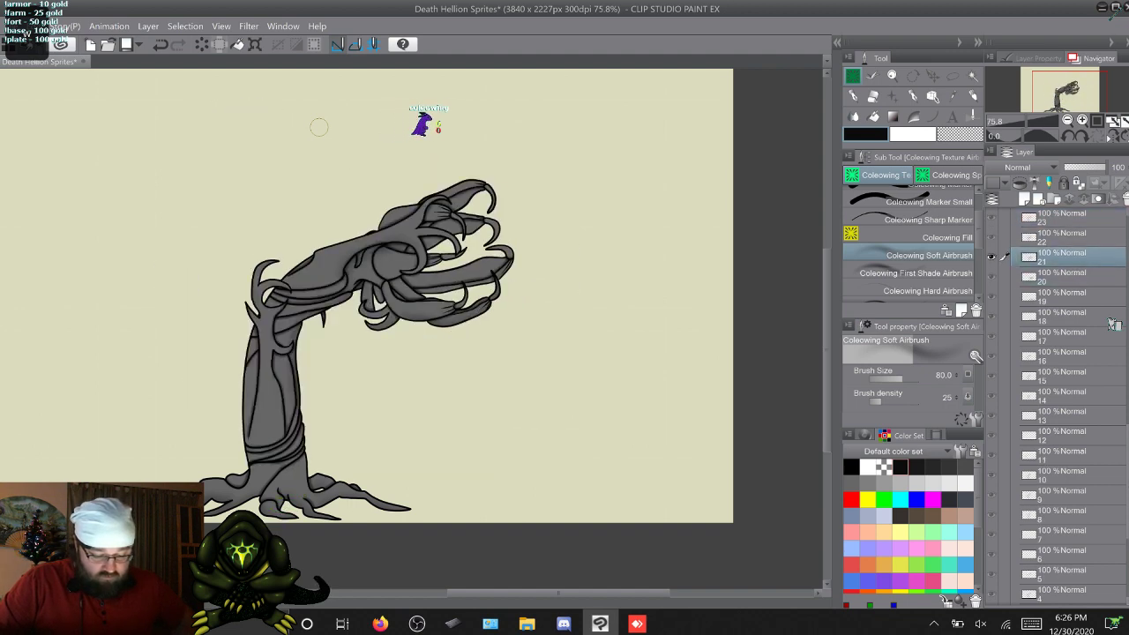
{"action": "key", "text": "w"}
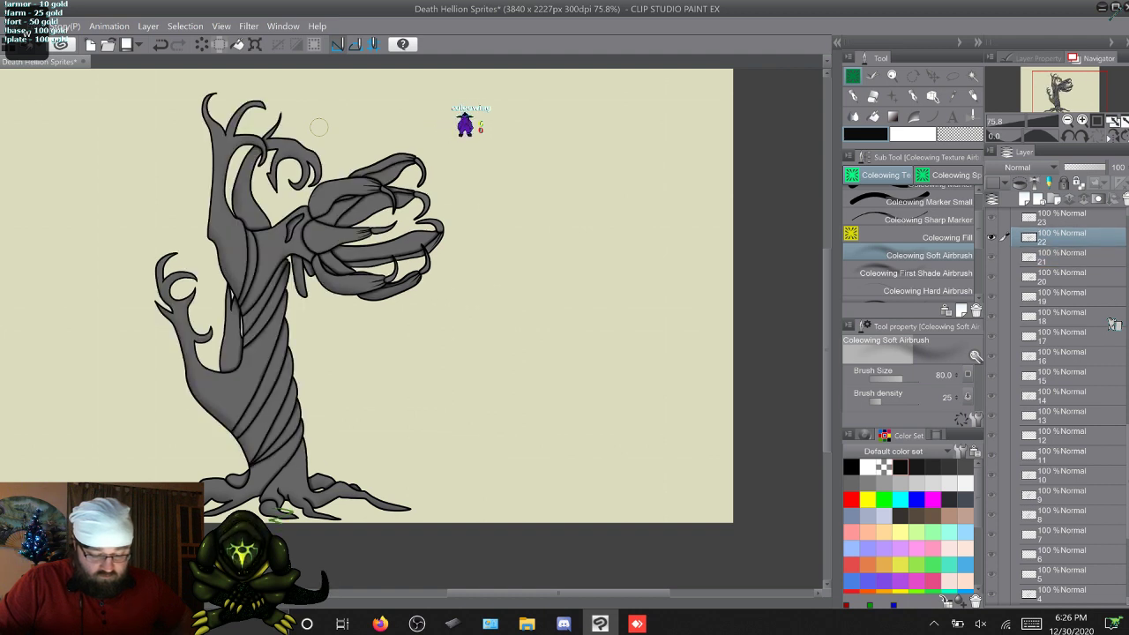
Step: Softly shade the trunk edge, arms and head on layer 23 and compare the frame with layer 22
{"action": "key", "text": "w"}
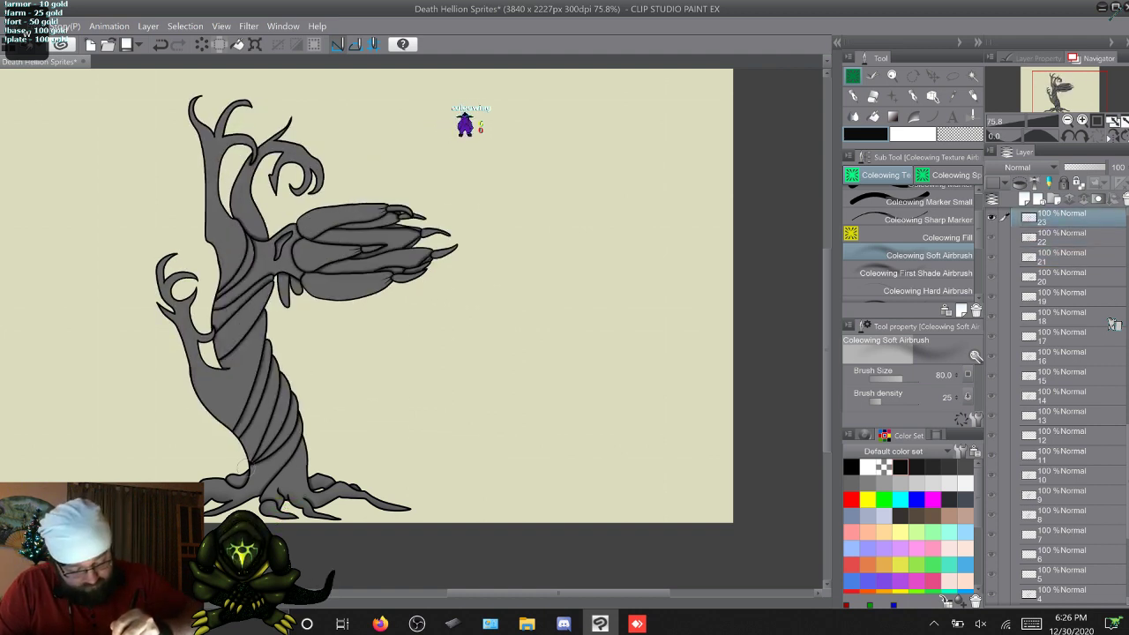
{"action": "left_click_drag", "start_coordinate": [246, 461], "coordinate": [188, 380]}
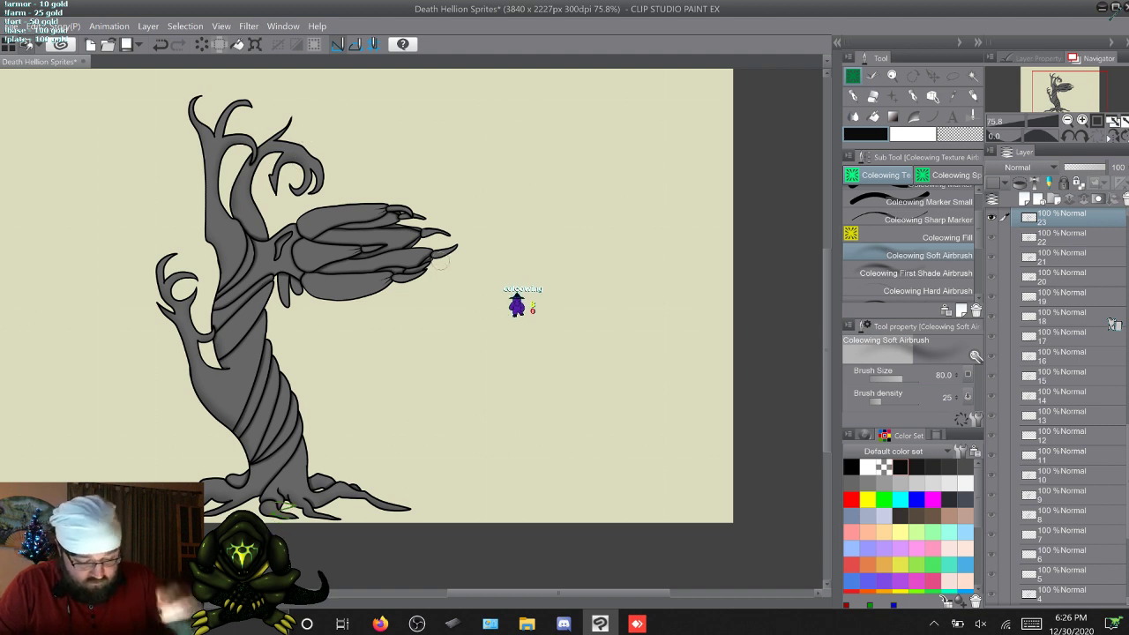
{"action": "key", "text": "alt+bracketleft"}
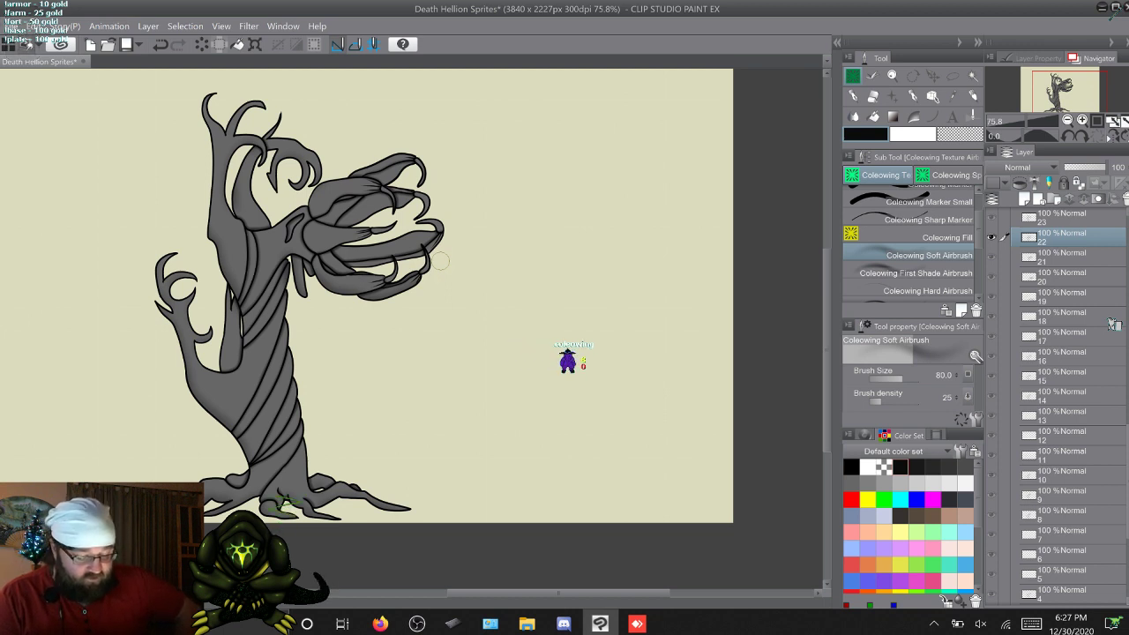
{"action": "key", "text": "alt+bracketright"}
{"action": "key", "text": "alt+bracketleft"}
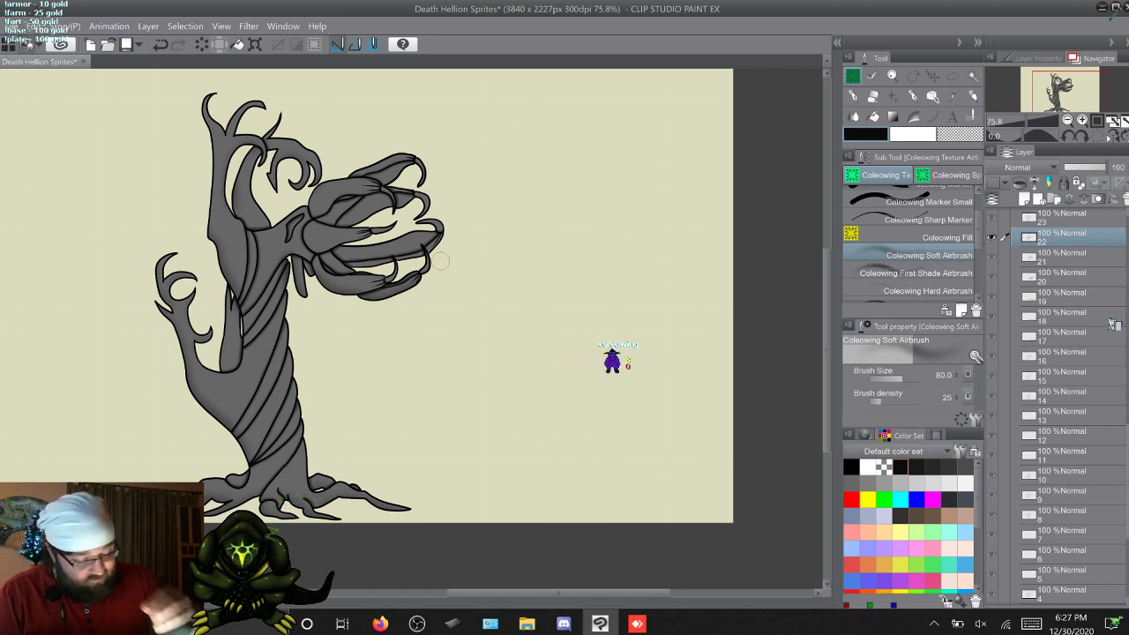
Step: Softly shade the outer edges of the trunk, arms and head claws on layers 24 to 27 in turn
{"action": "key", "text": "w"}
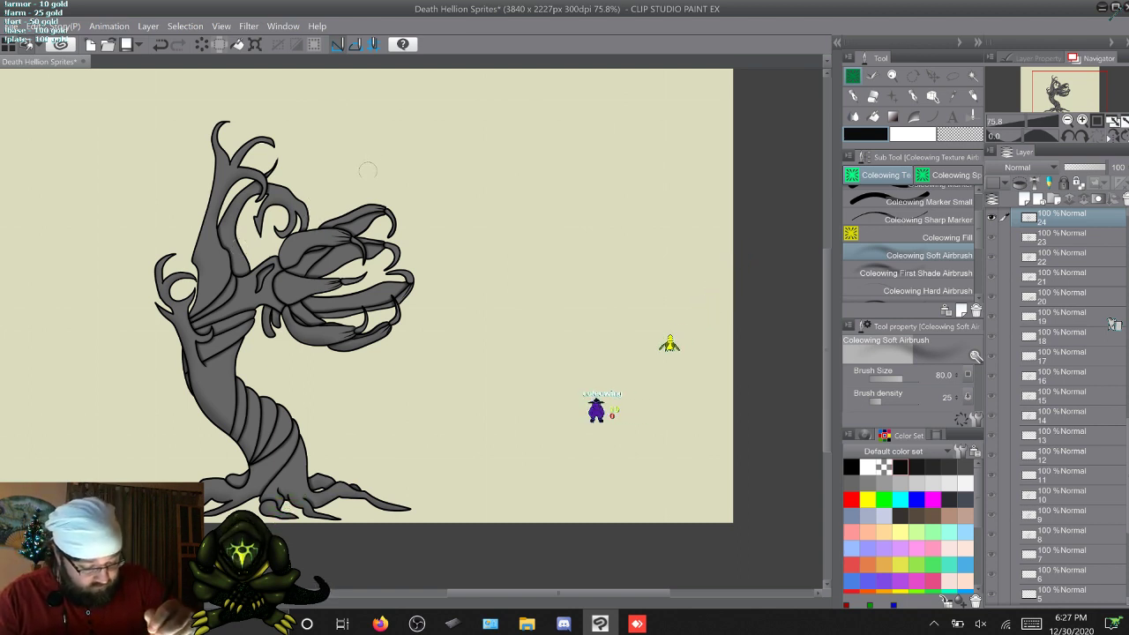
{"action": "key", "text": "w"}
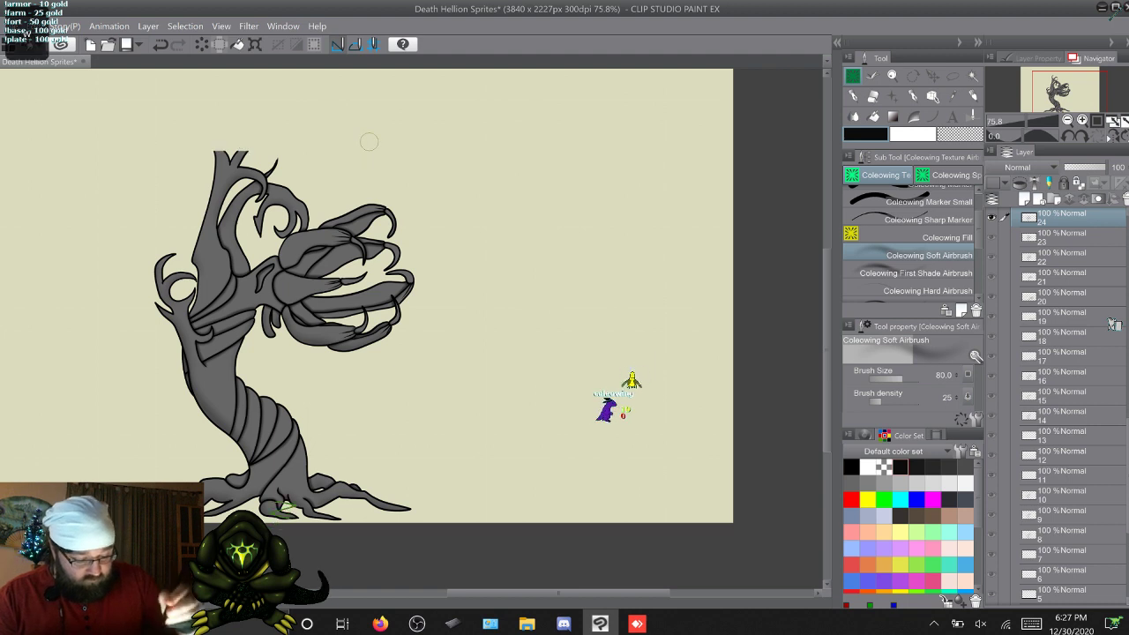
{"action": "key", "text": "w"}
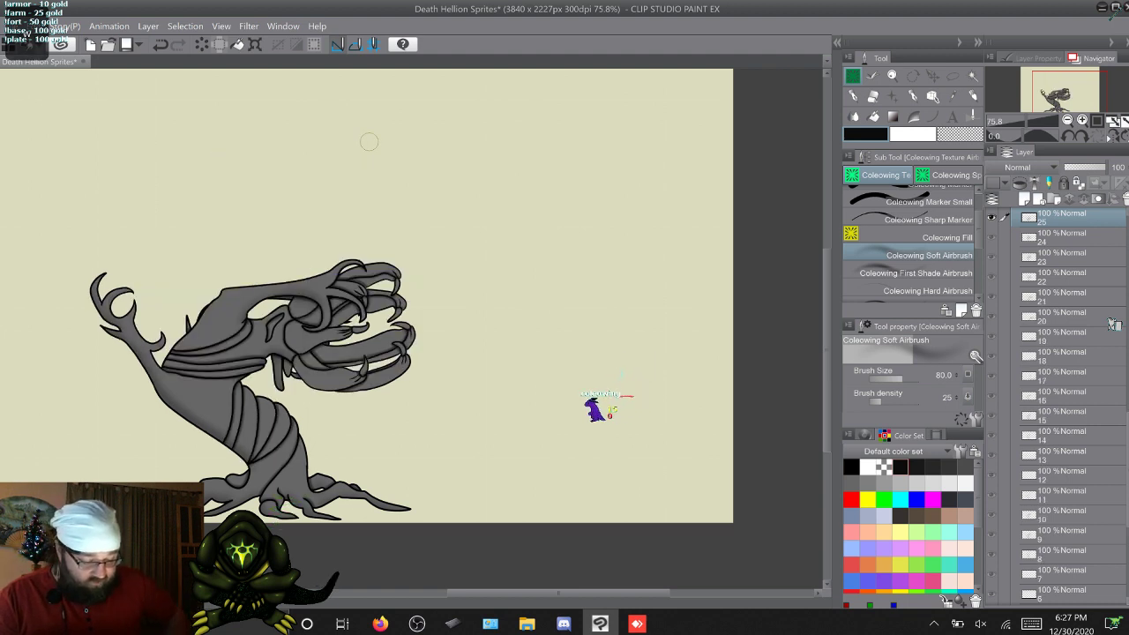
{"action": "key", "text": "q"}
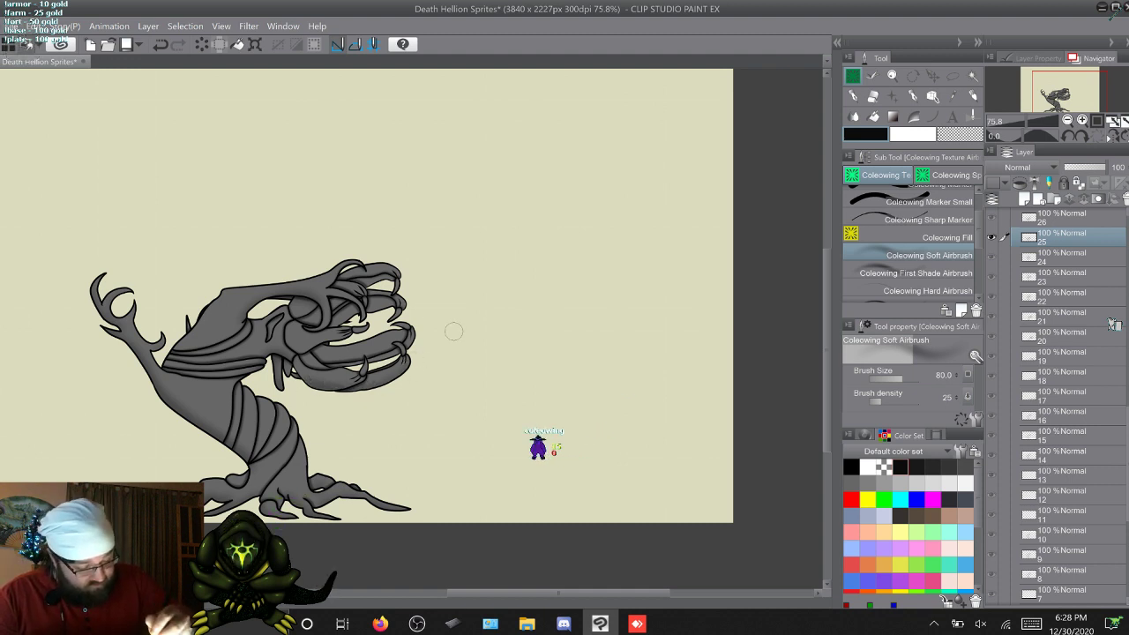
{"action": "key", "text": "w"}
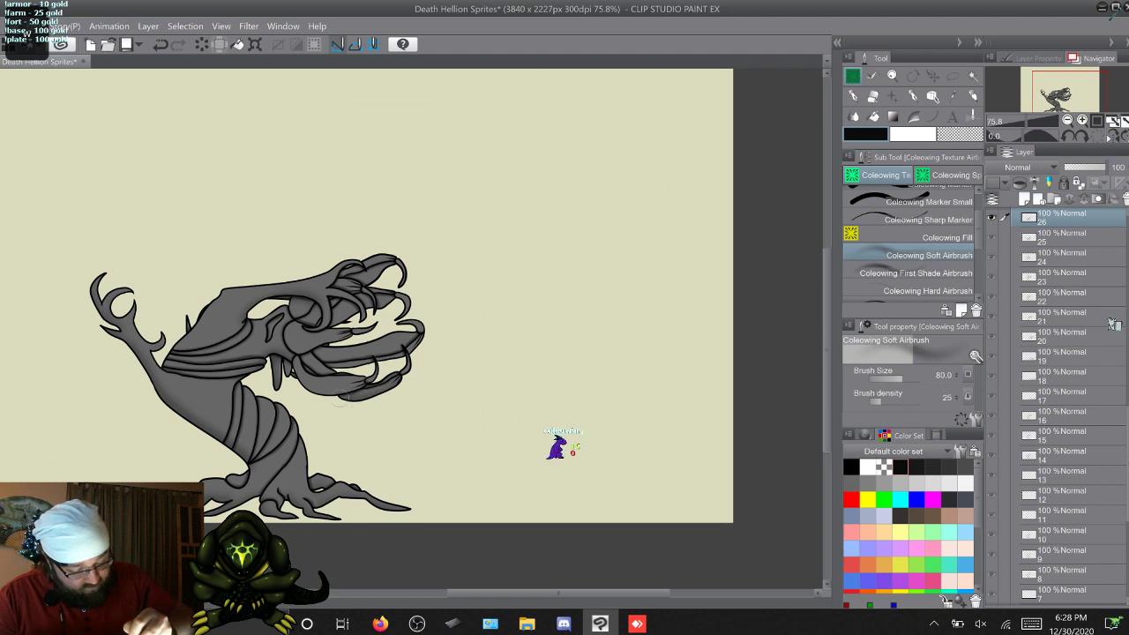
{"action": "key", "text": "w"}
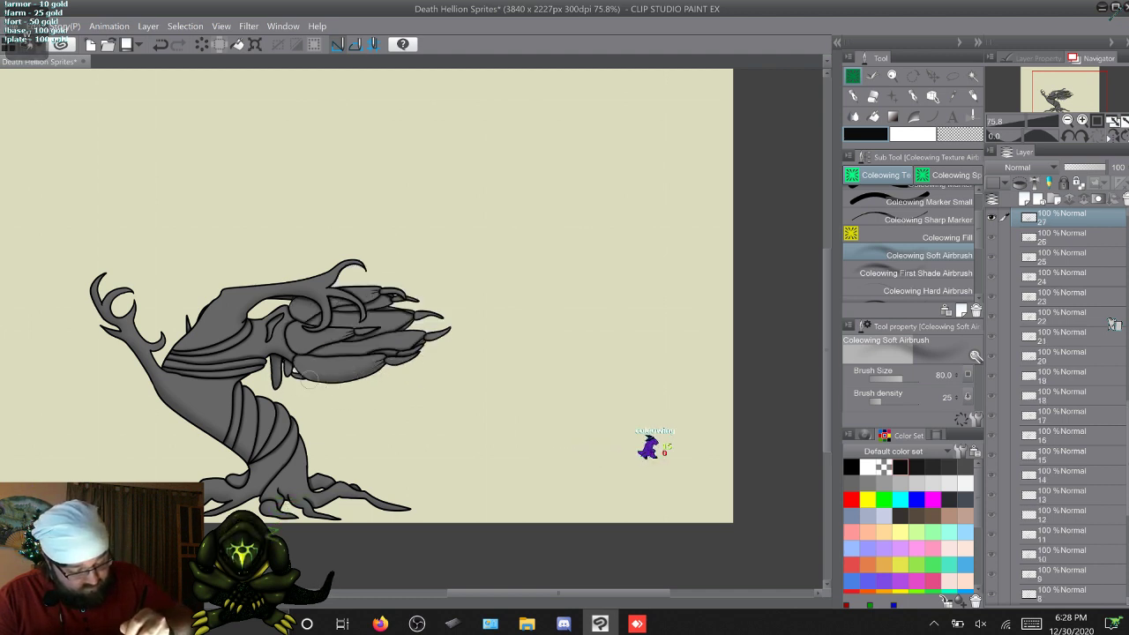
Step: Skip layers 28 to 31, softly shade the trunk, arms and raised head on layer 32, and advance through layer 33 to layer 34
{"action": "key", "text": "w"}
{"action": "key", "text": "w"}
{"action": "key", "text": "w"}
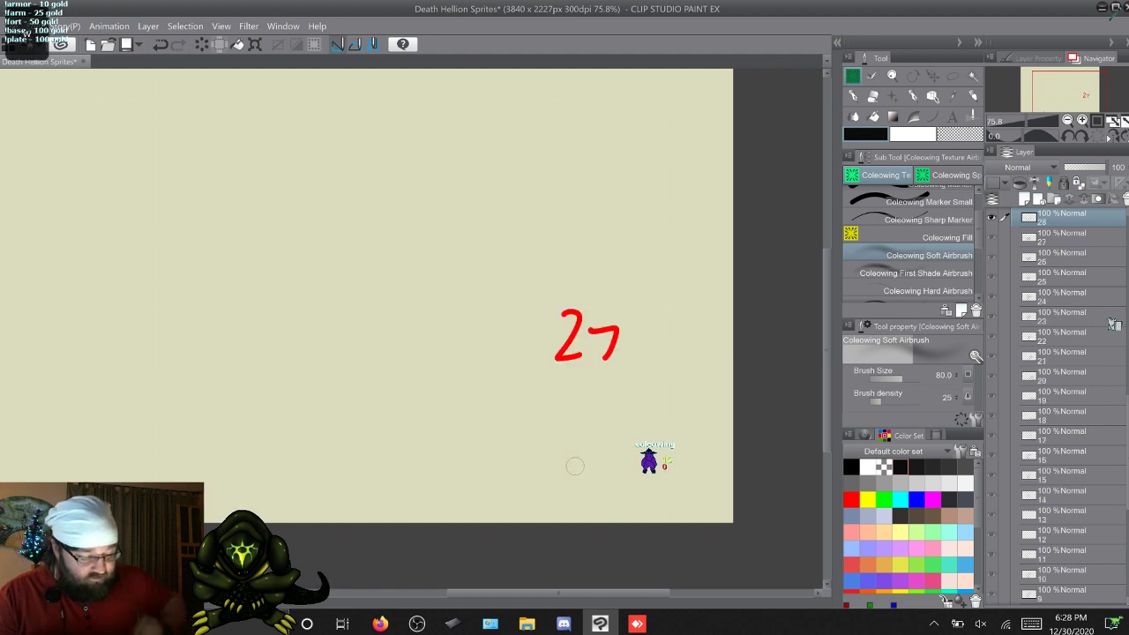
{"action": "key", "text": "w"}
{"action": "key", "text": "w"}
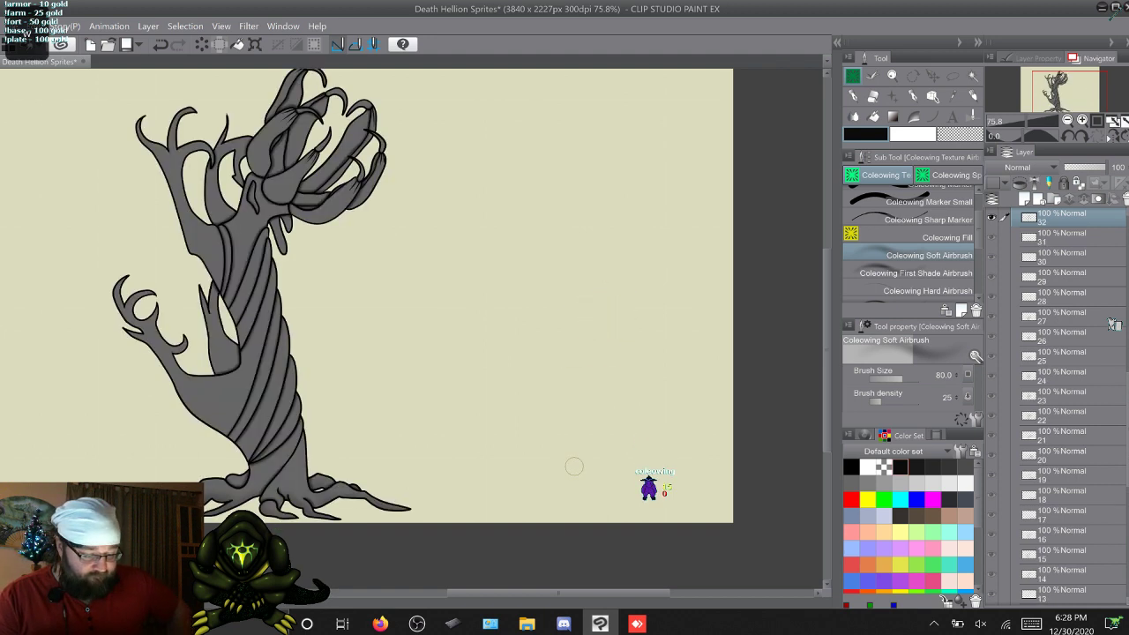
{"action": "scroll", "coordinate": [423, 317], "scroll_direction": "up", "scroll_amount": 2}
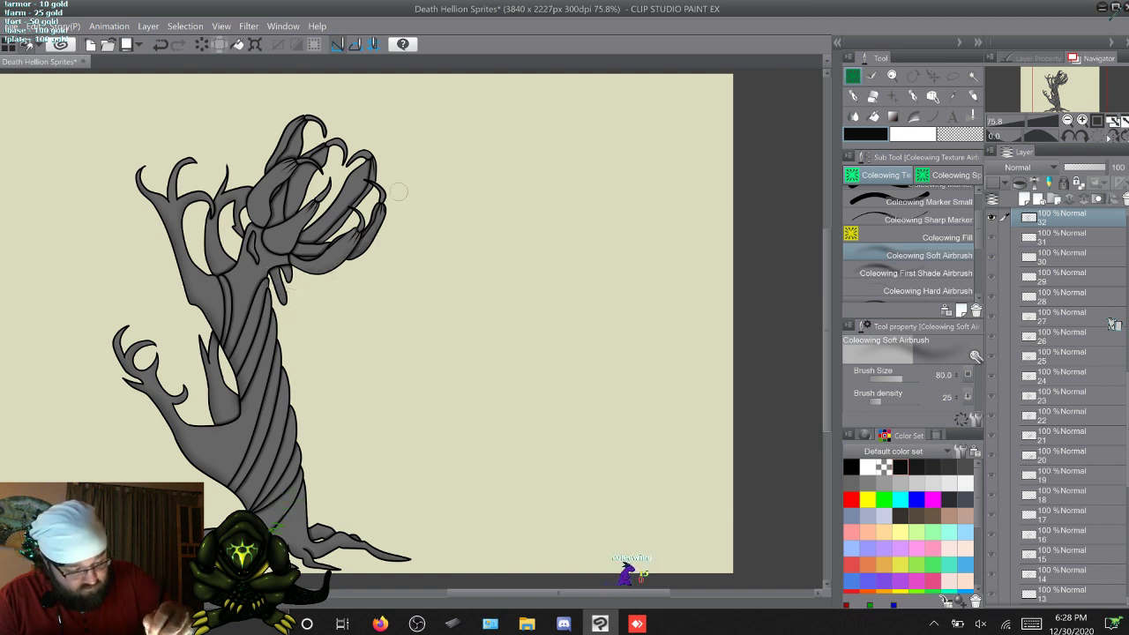
{"action": "key", "text": "ctrl+v"}
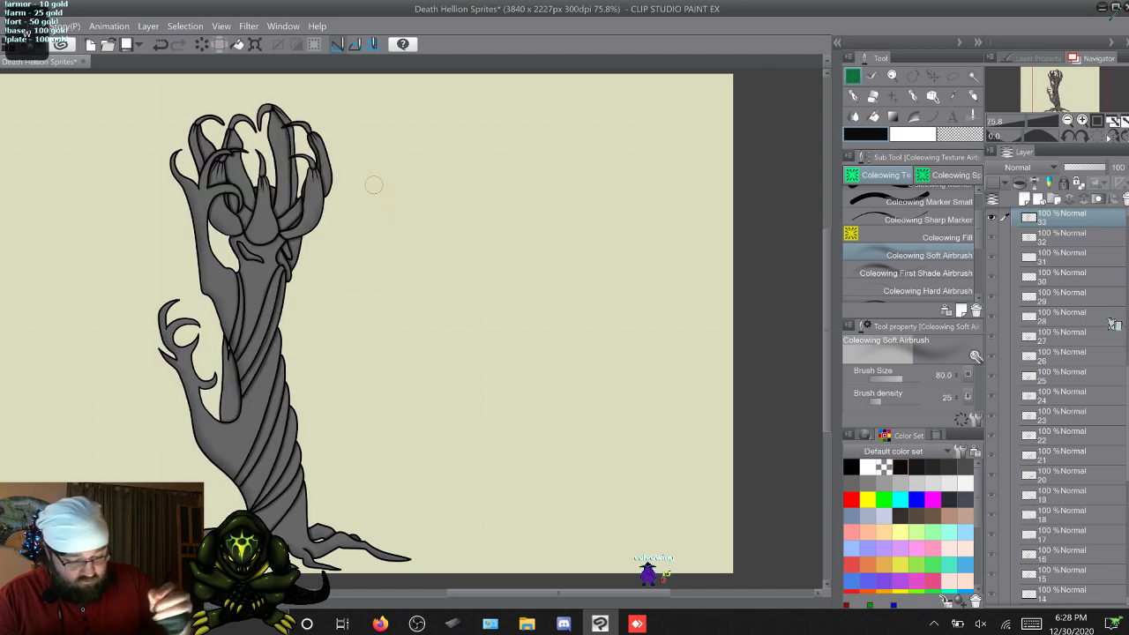
{"action": "key", "text": "alt+bracketright"}
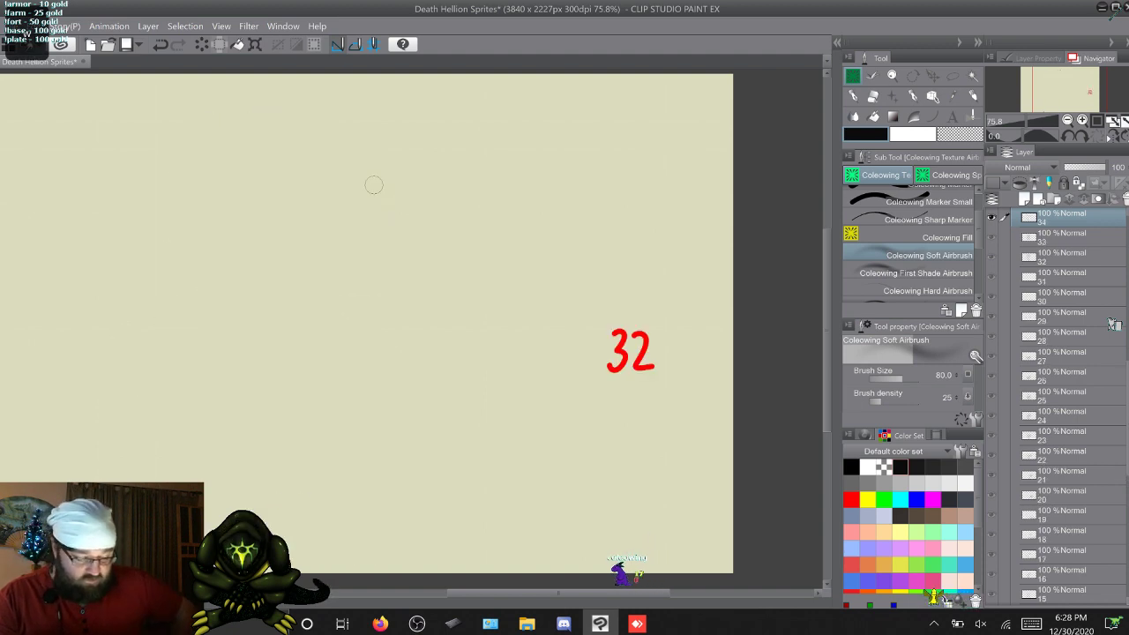
Step: Compare layers 33 to 35, and softly shade the trunk, arms and open head on layer 35
{"action": "key", "text": "alt+bracketright"}
{"action": "key", "text": "alt+bracketleft"}
{"action": "key", "text": "alt+bracketleft"}
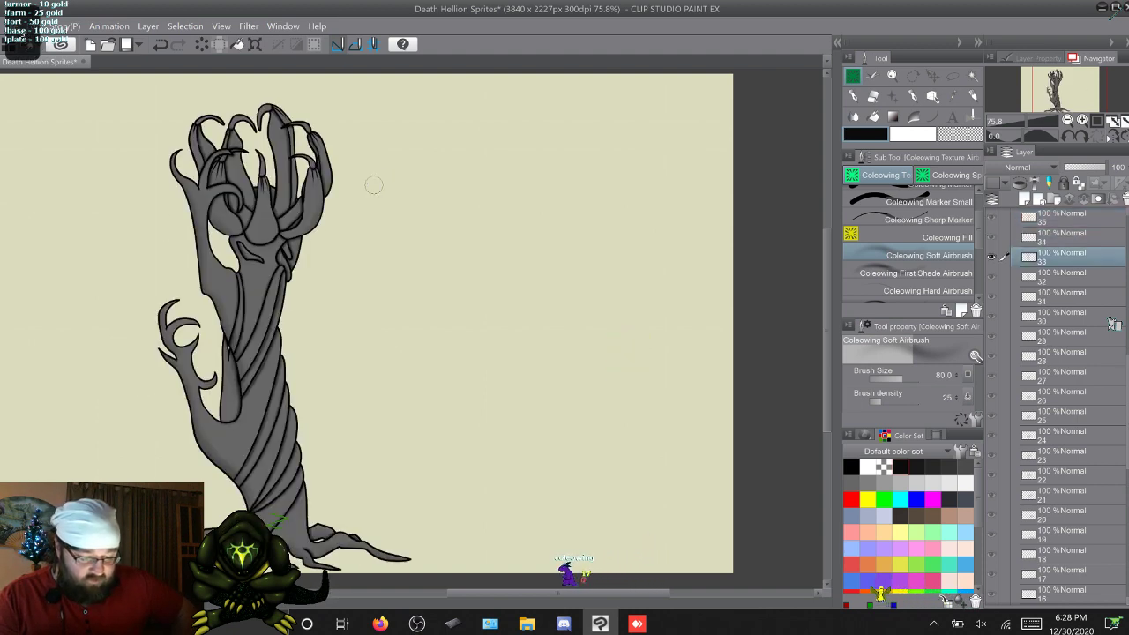
{"action": "key", "text": "alt+bracketright"}
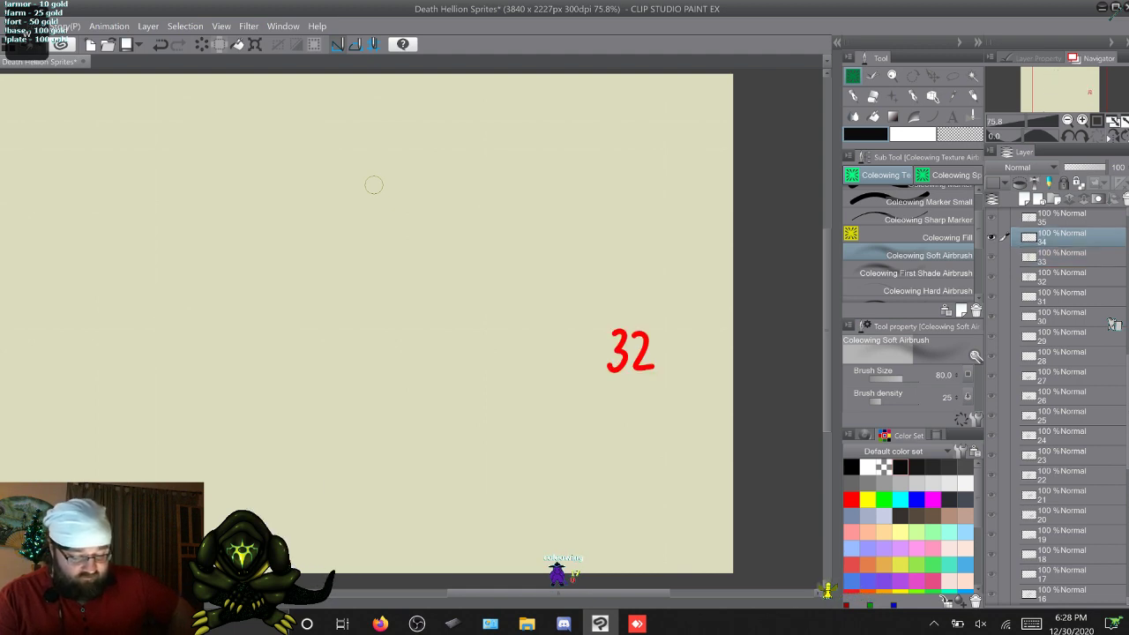
{"action": "key", "text": "alt+bracketright"}
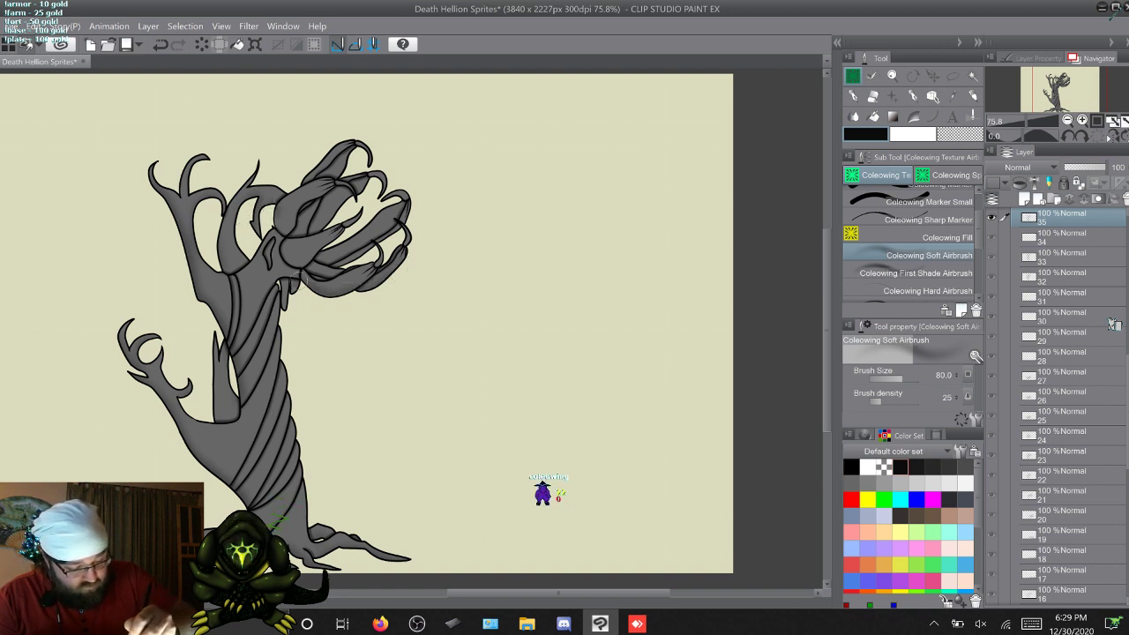
Step: Skip layers 36 to 39 and softly shade the outer edge of the raised head on layers 40 to 45 in turn
{"action": "key", "text": "w"}
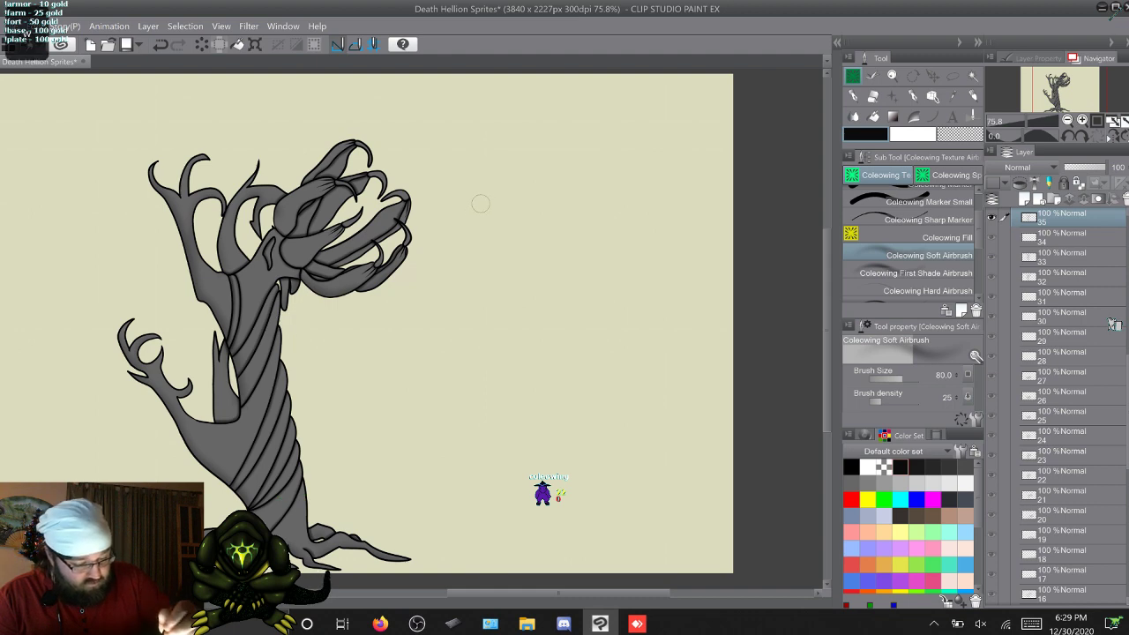
{"action": "key", "text": "w"}
{"action": "key", "text": "w"}
{"action": "key", "text": "w"}
{"action": "key", "text": "w"}
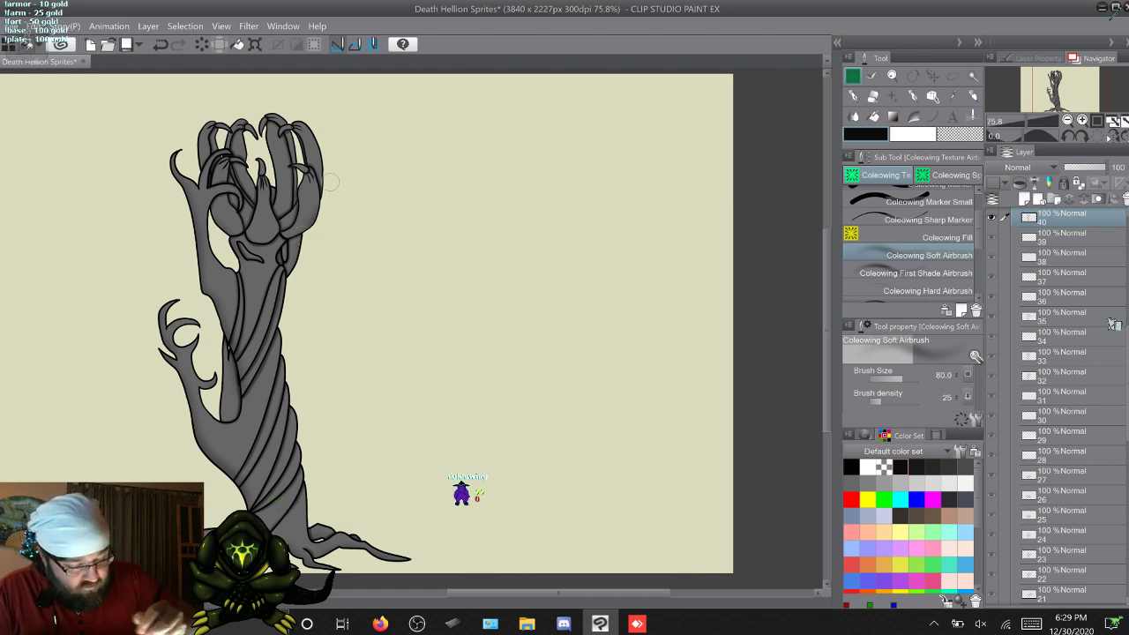
{"action": "key", "text": "w"}
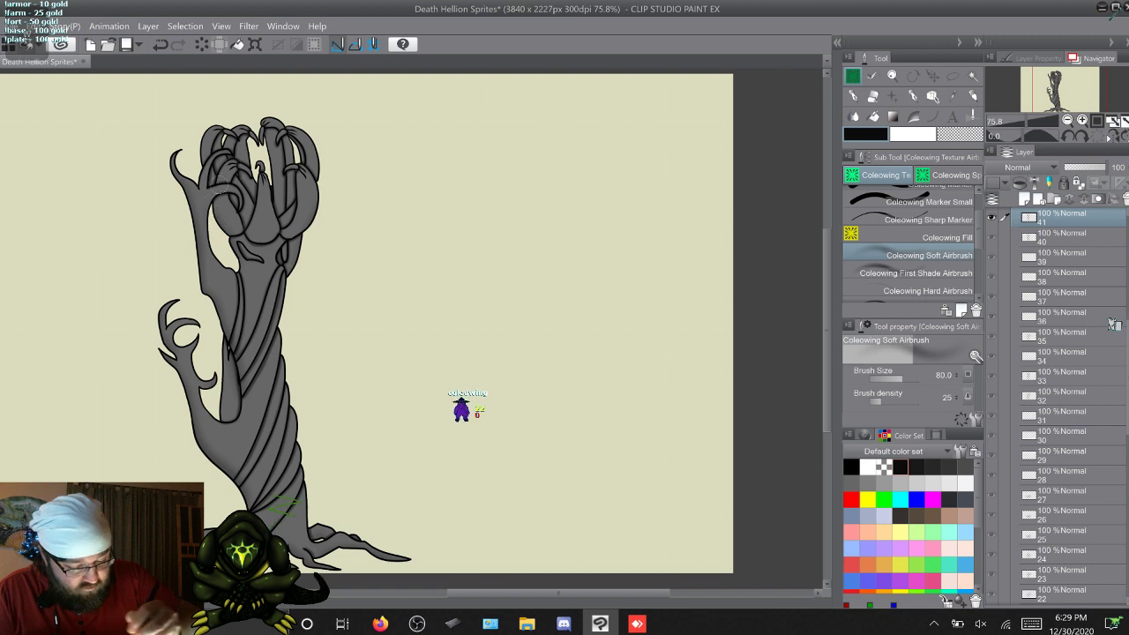
{"action": "key", "text": "w"}
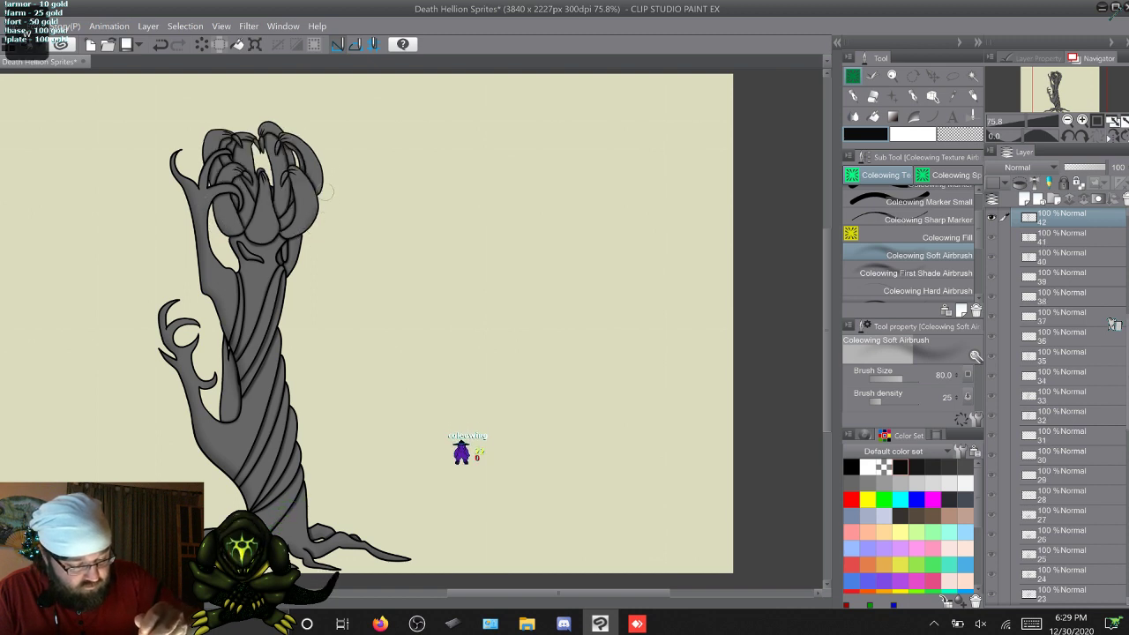
{"action": "key", "text": "w"}
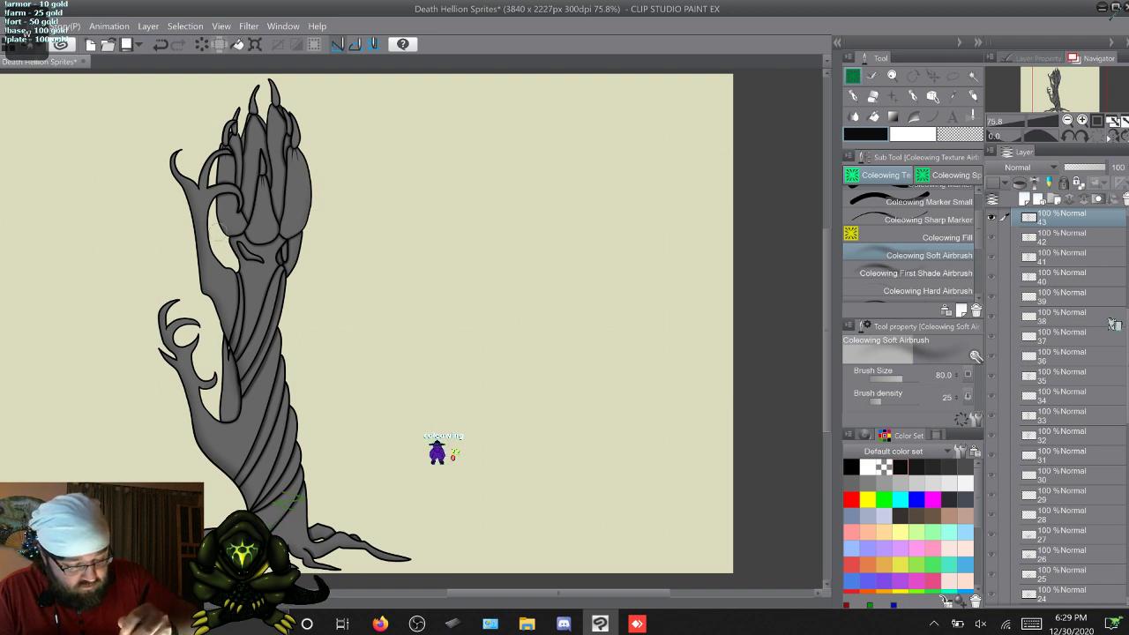
{"action": "key", "text": "w"}
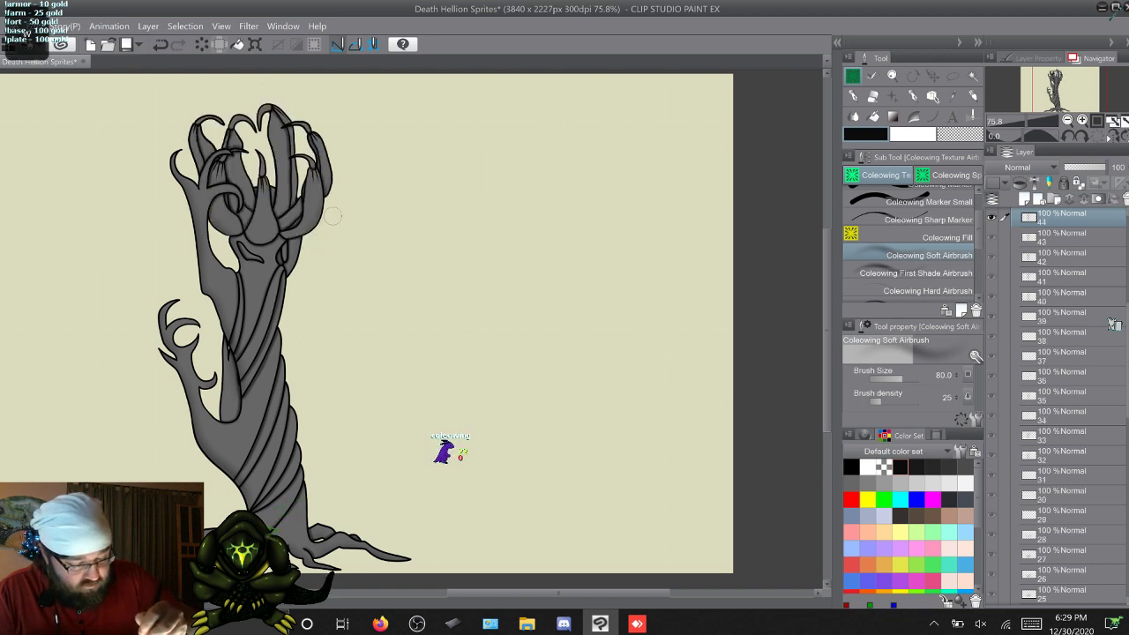
{"action": "key", "text": "w"}
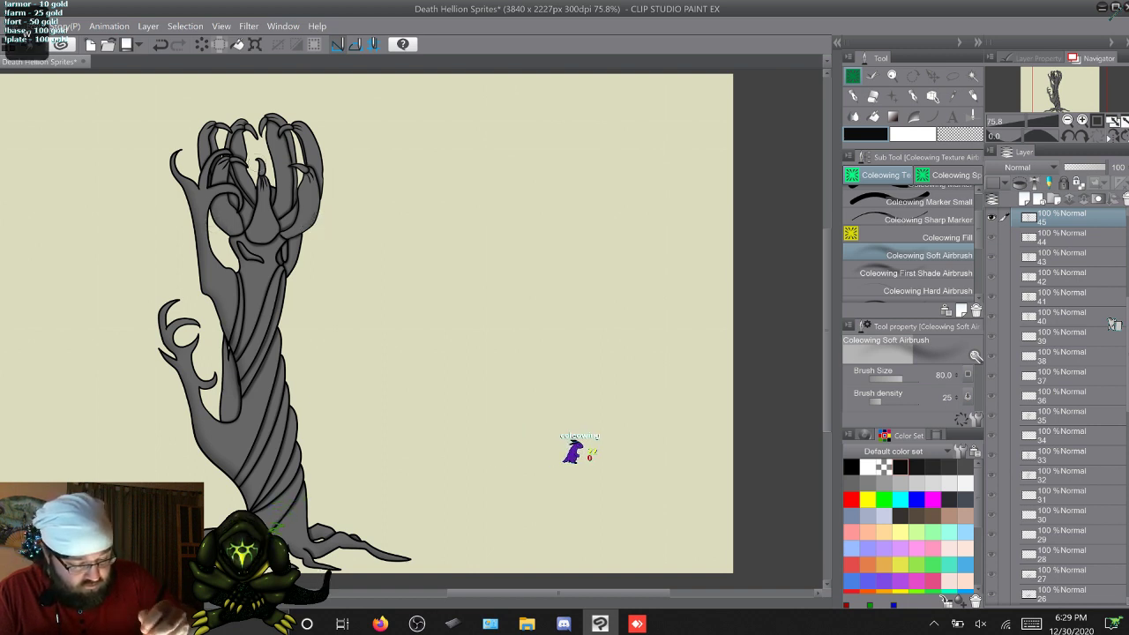
Step: Skip layers 46 to 49 and softly shade the trunk, arms and head of the backward-leaning frame on layer 50
{"action": "key", "text": "w"}
{"action": "key", "text": "w"}
{"action": "key", "text": "w"}
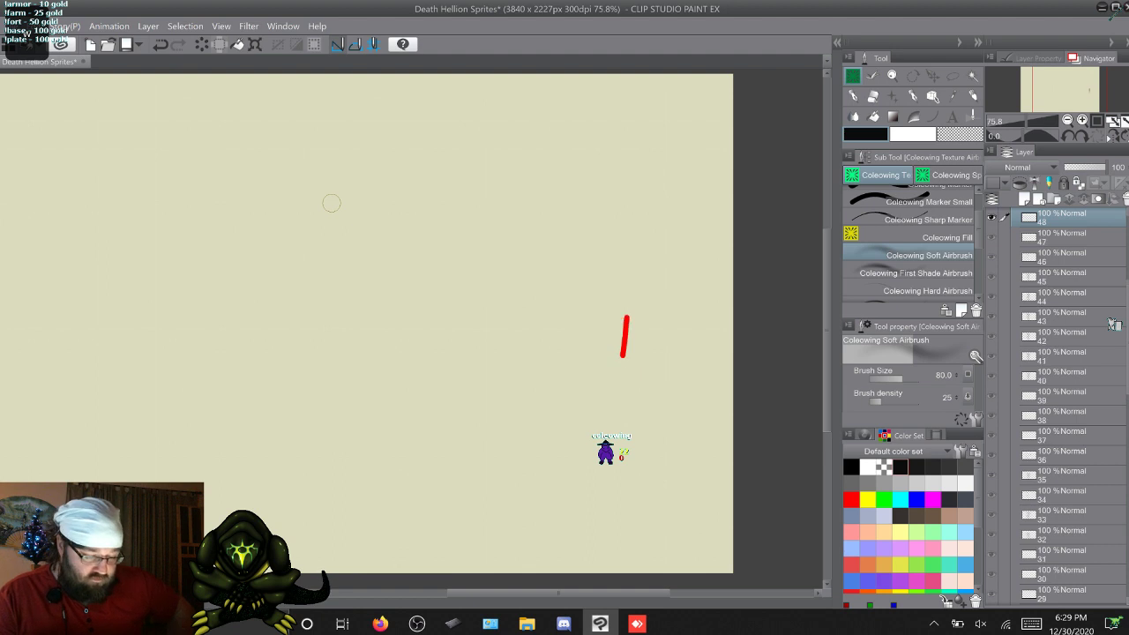
{"action": "key", "text": "w"}
{"action": "key", "text": "w"}
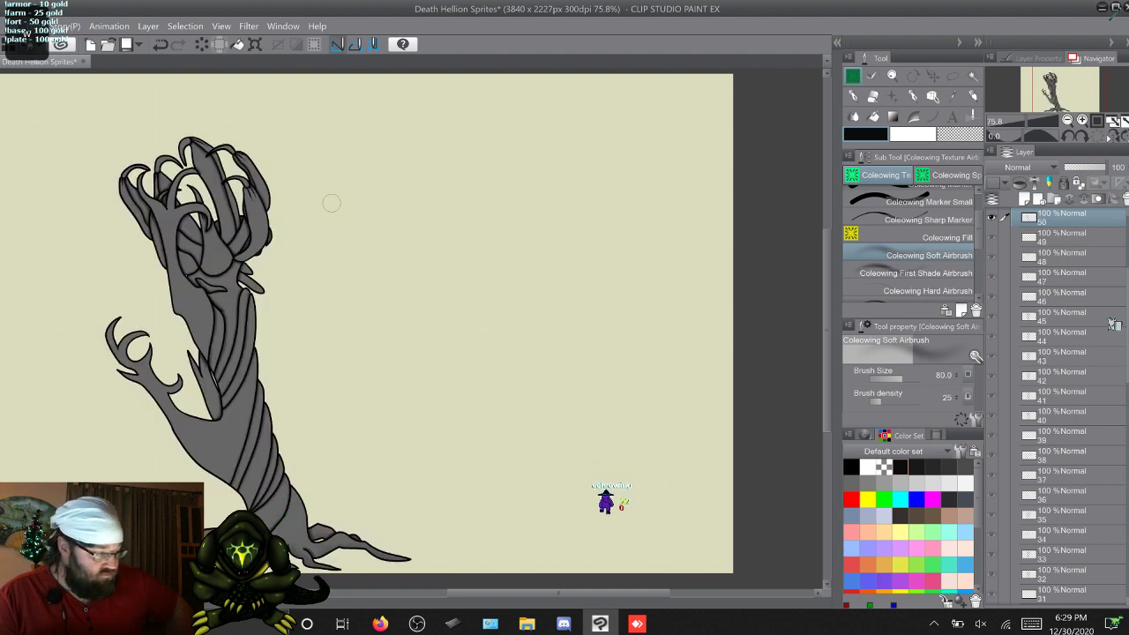
{"action": "scroll", "coordinate": [411, 324], "scroll_direction": "left", "scroll_amount": 3}
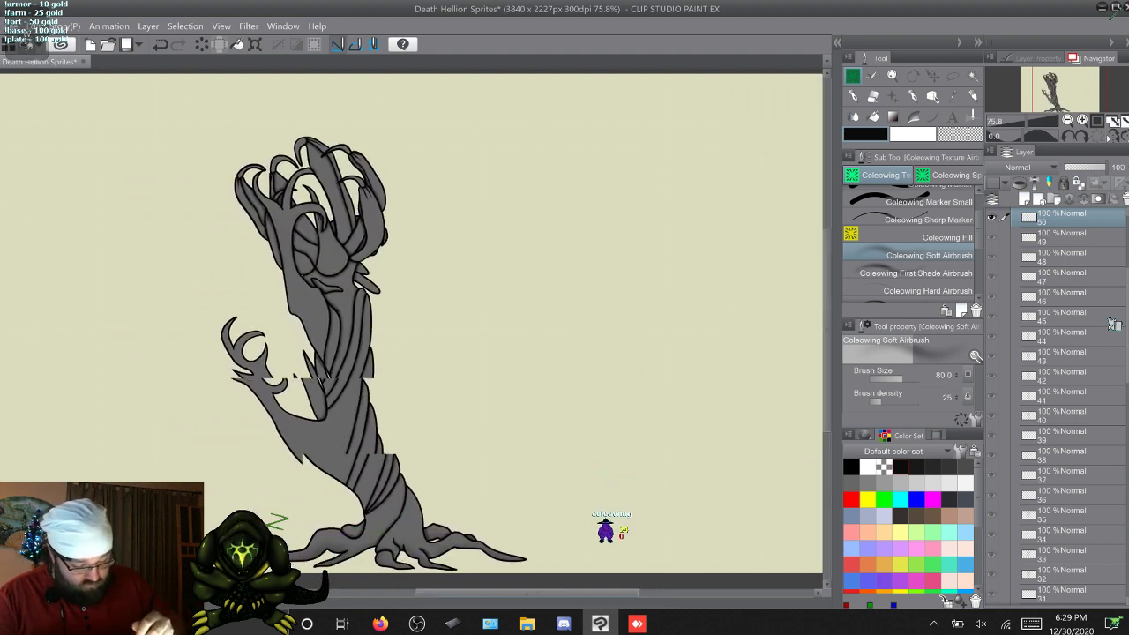
{"action": "scroll", "coordinate": [411, 324], "scroll_direction": "left", "scroll_amount": 1}
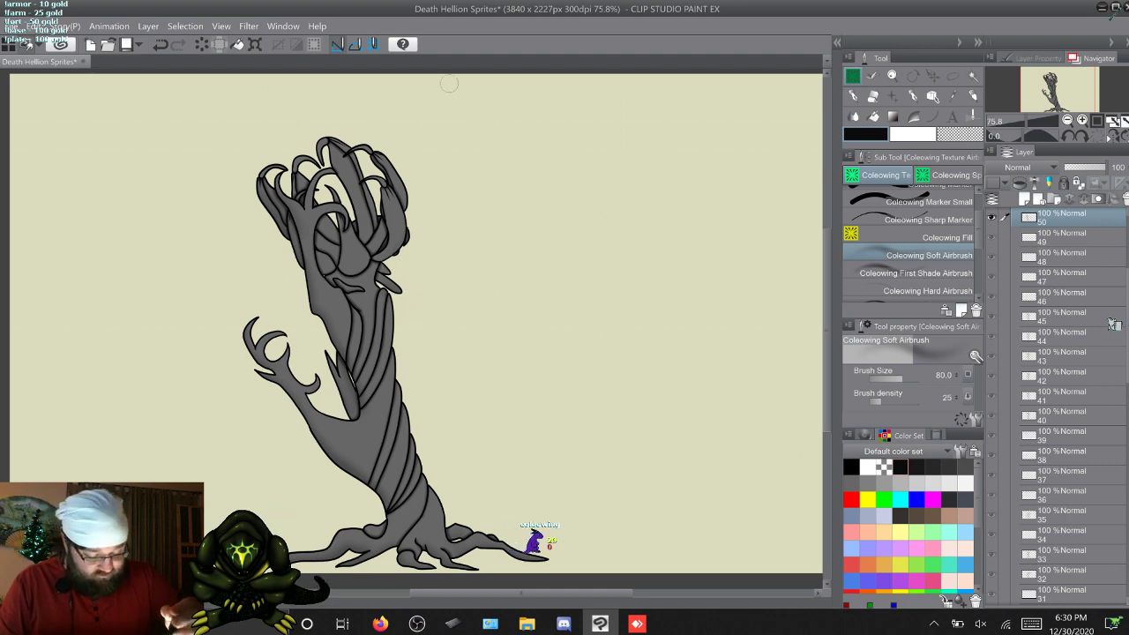
Step: Softly shade the trunk, arms and head claws of the falling creature on layers 51, 52 and 53
{"action": "key", "text": "w"}
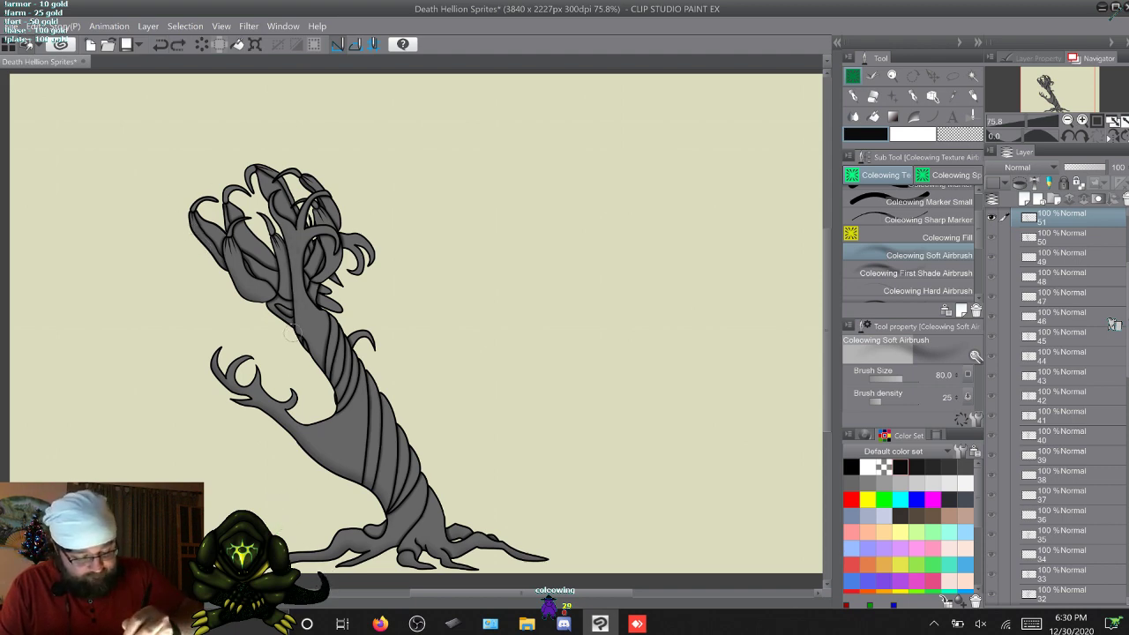
{"action": "left_click_drag", "start_coordinate": [292, 333], "coordinate": [294, 290]}
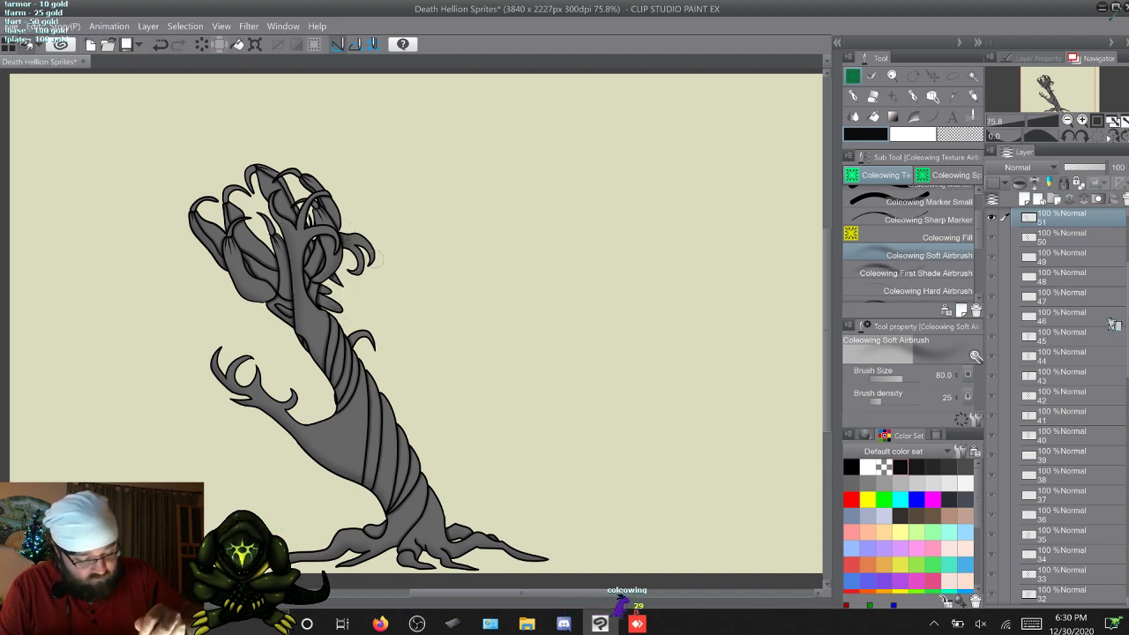
{"action": "key", "text": "w"}
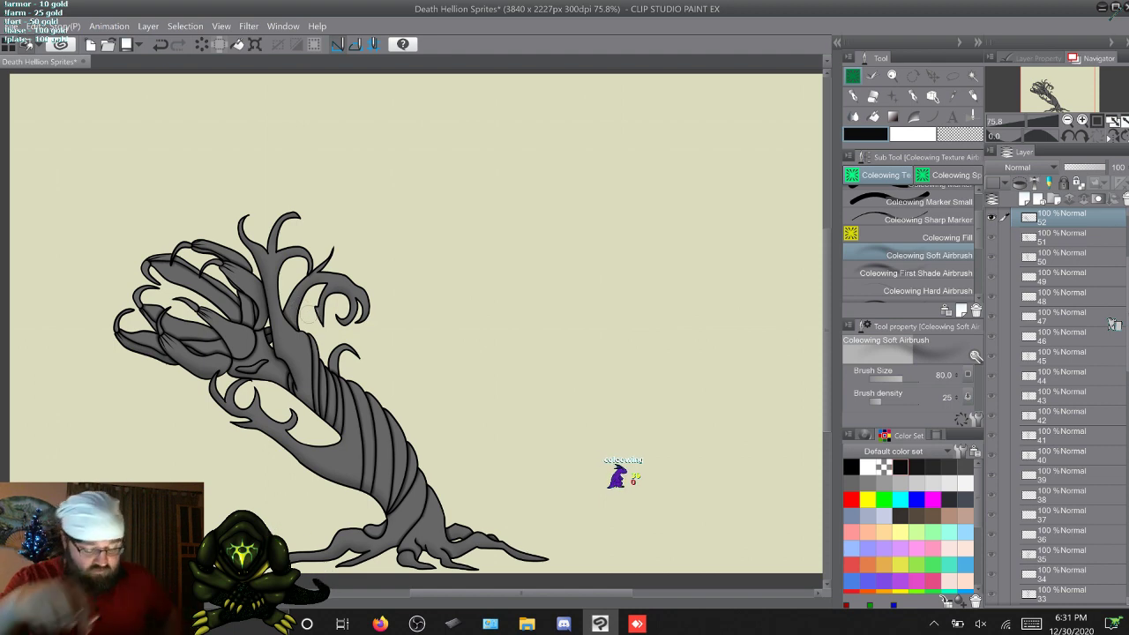
{"action": "key", "text": "w"}
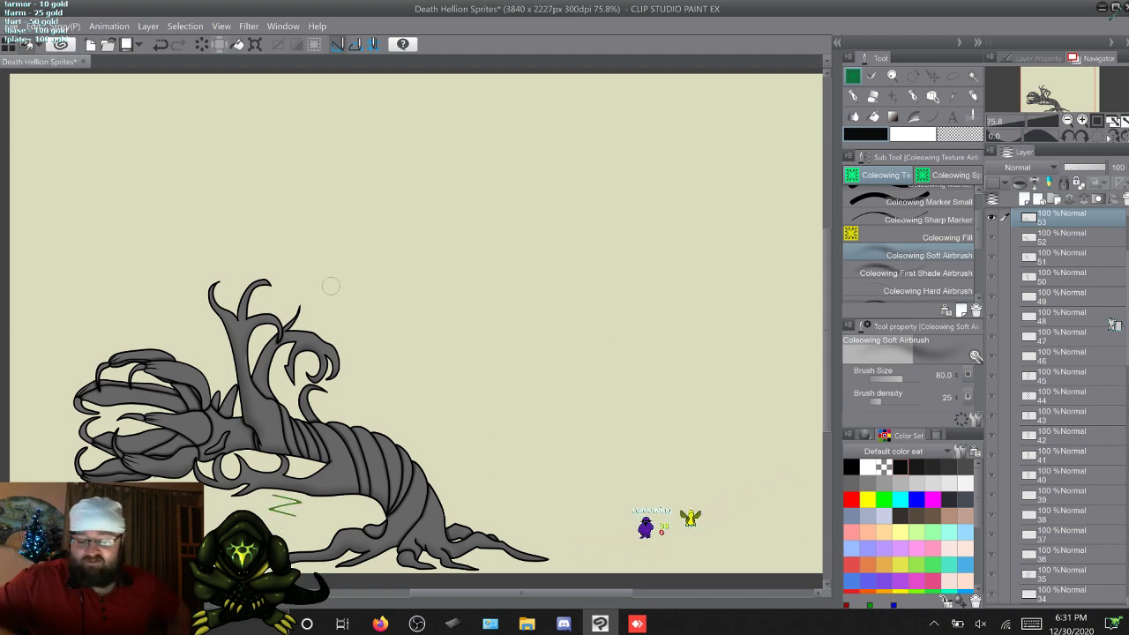
Step: Softly shade the bent trunk, arms and lowered head on layers 54 and 55
{"action": "key", "text": "ctrl+shift+n"}
{"action": "key", "text": "alt+]"}
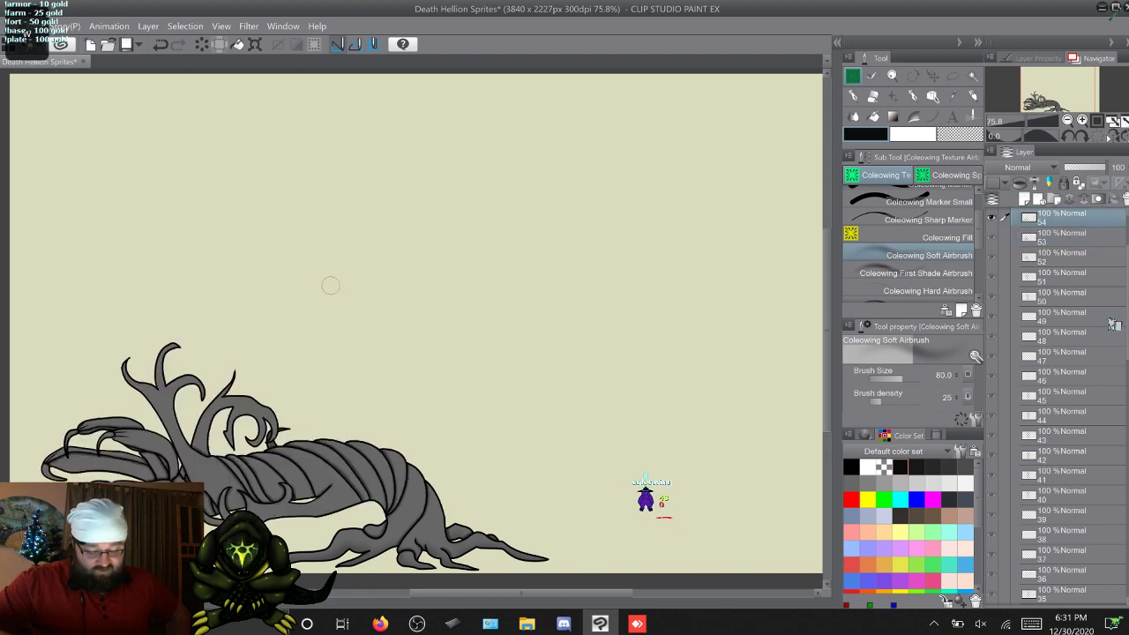
{"action": "left_click_drag", "start_coordinate": [826, 327], "coordinate": [826, 354]}
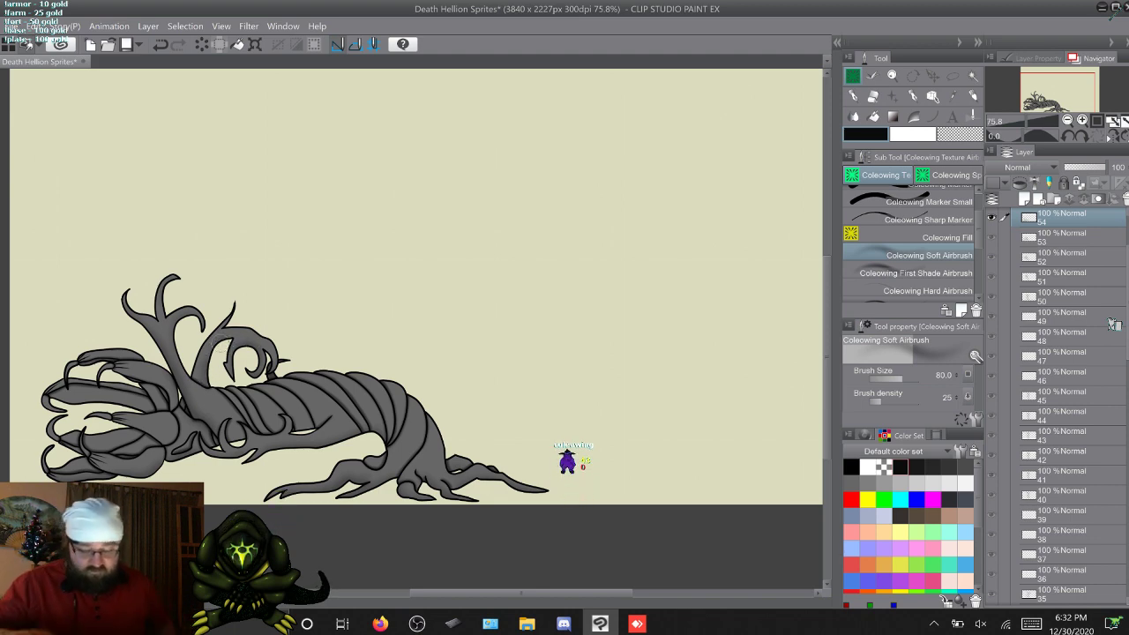
{"action": "key", "text": "w"}
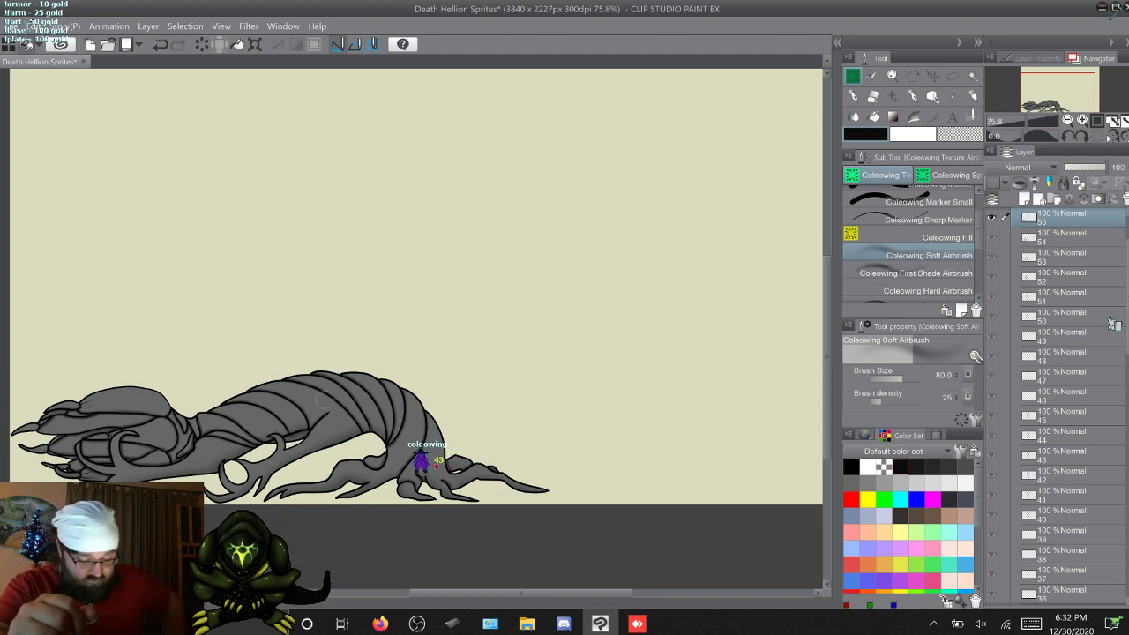
Step: Return to layer 1, softly shade the trunk and arms on layers 1 and 2, and compare layer 2 with layer 3
{"action": "key", "text": "w"}
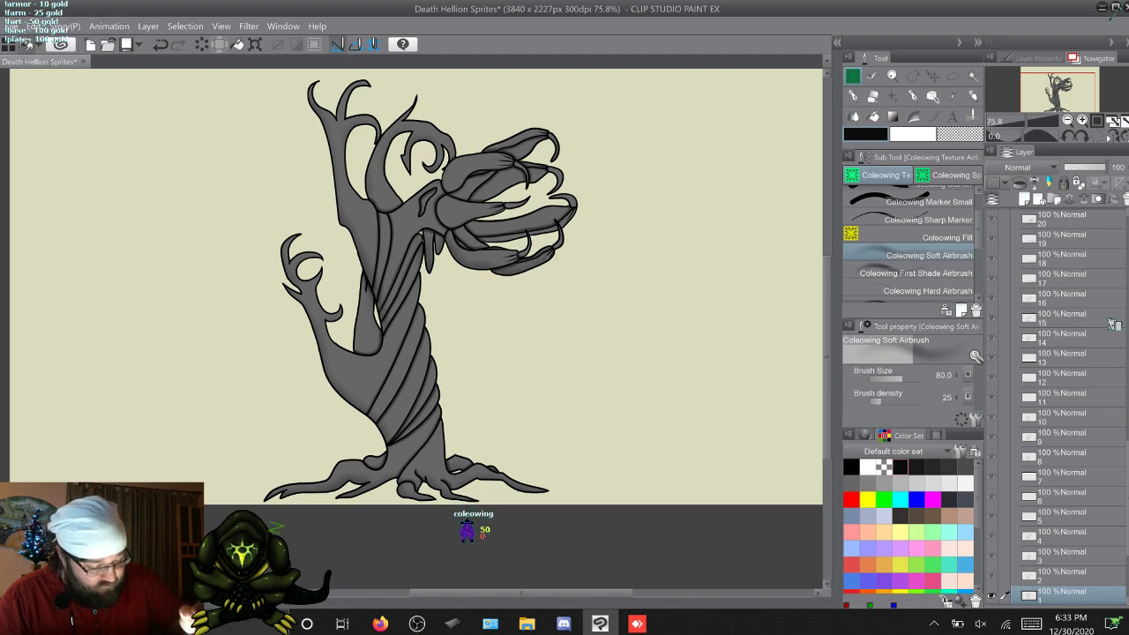
{"action": "key", "text": "w"}
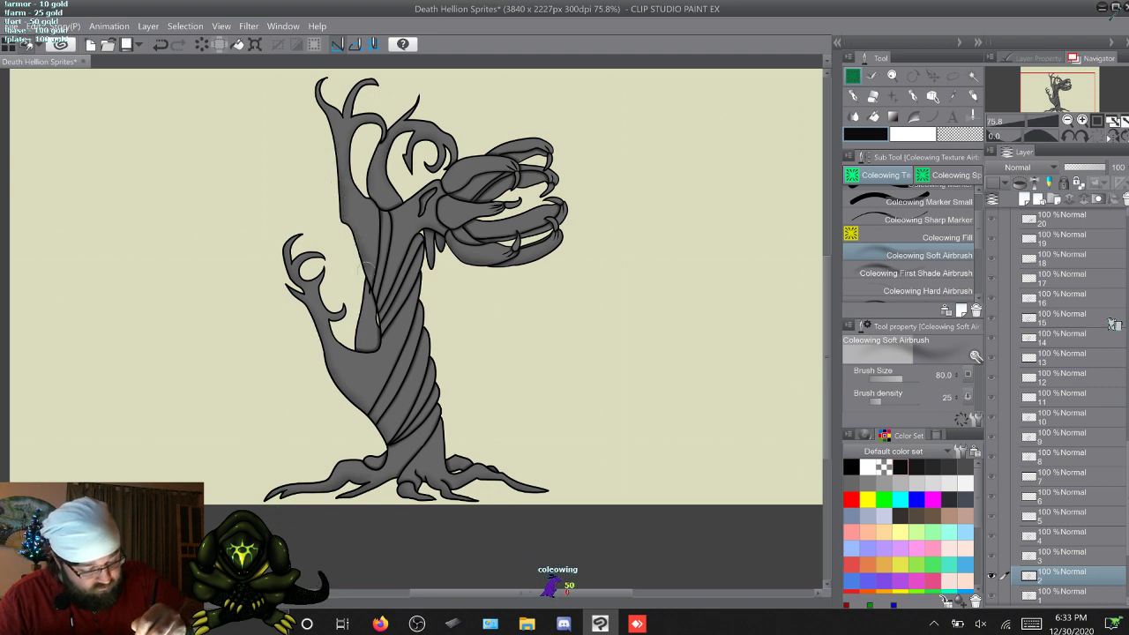
{"action": "left_click_drag", "start_coordinate": [367, 271], "coordinate": [380, 349]}
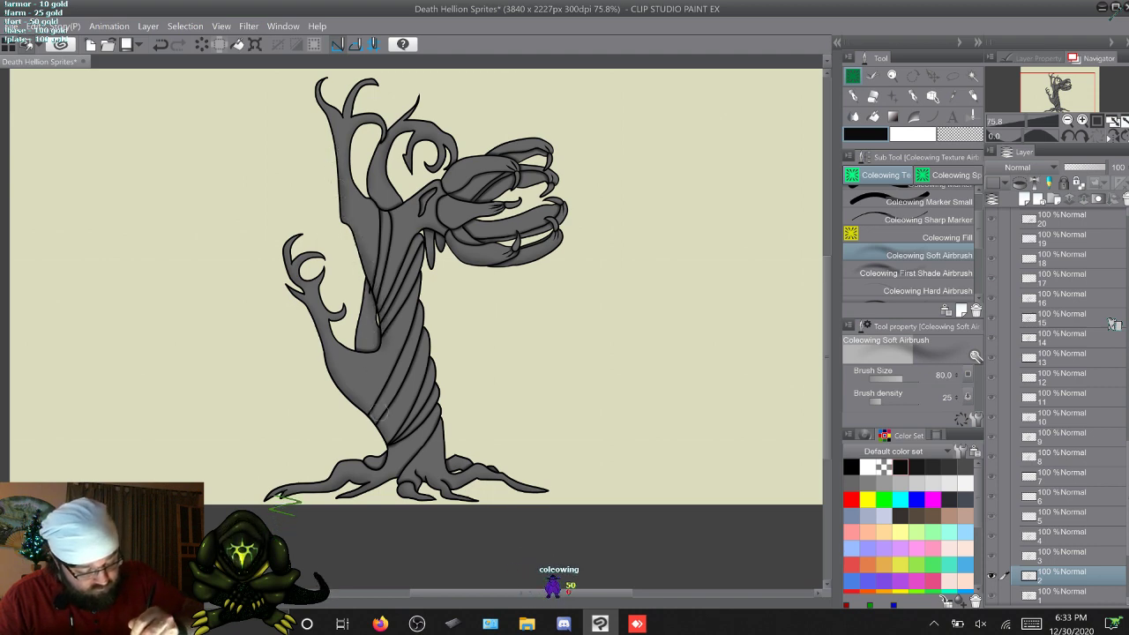
{"action": "key", "text": "w"}
{"action": "key", "text": "q"}
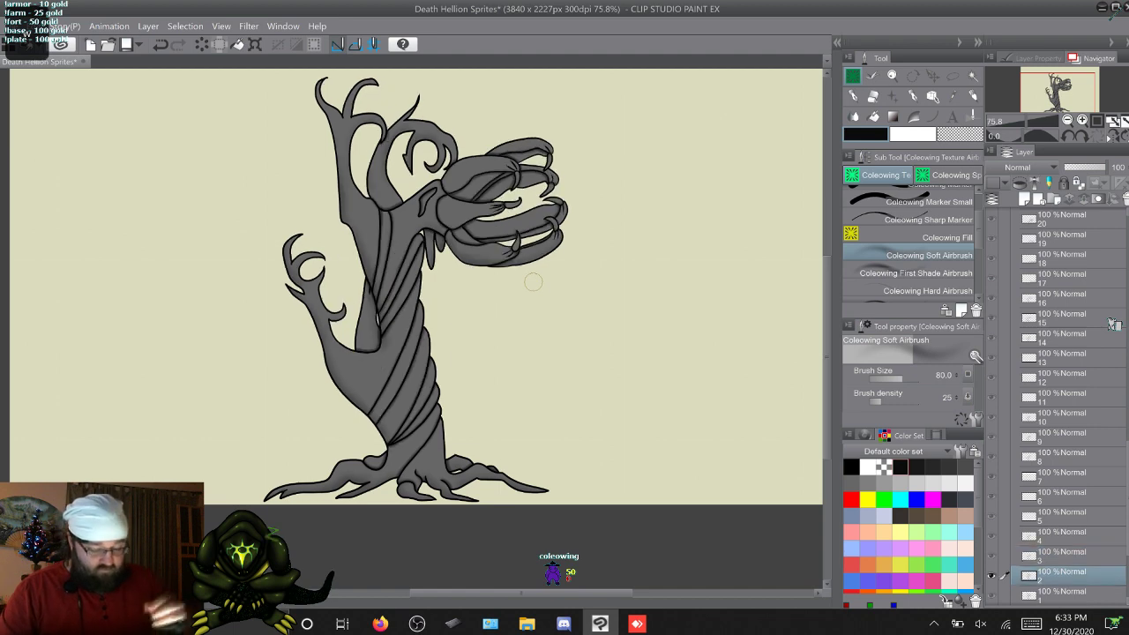
Step: Softly shade the trunk, arms and head claws on layers 3, 4, 8, 9 and 10 in turn
{"action": "key", "text": "w"}
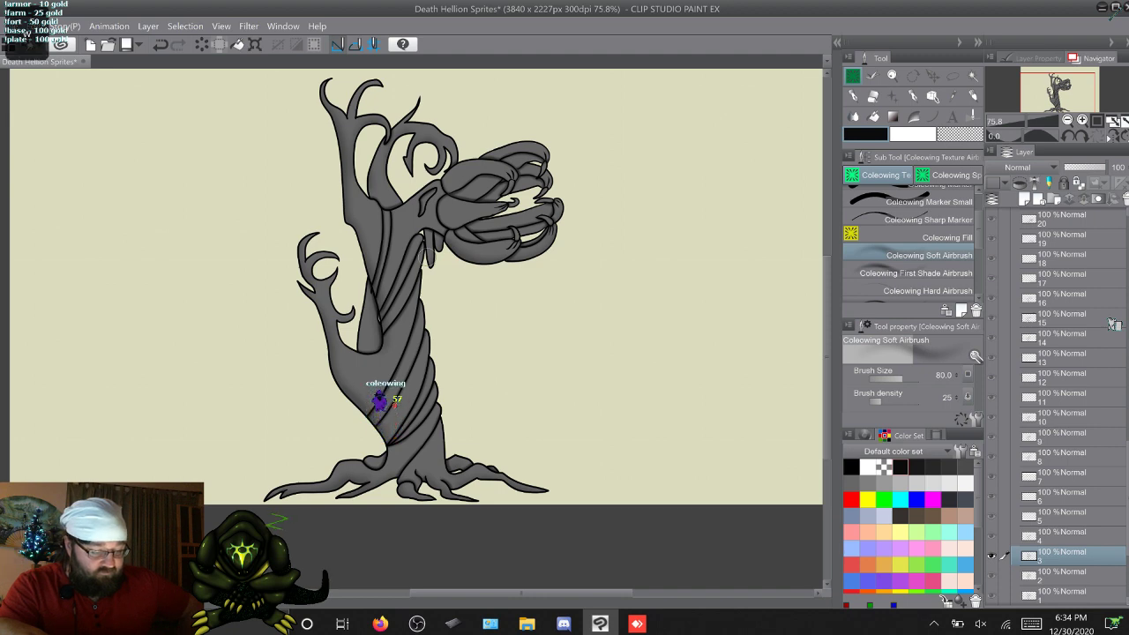
{"action": "key", "text": "ctrl+z"}
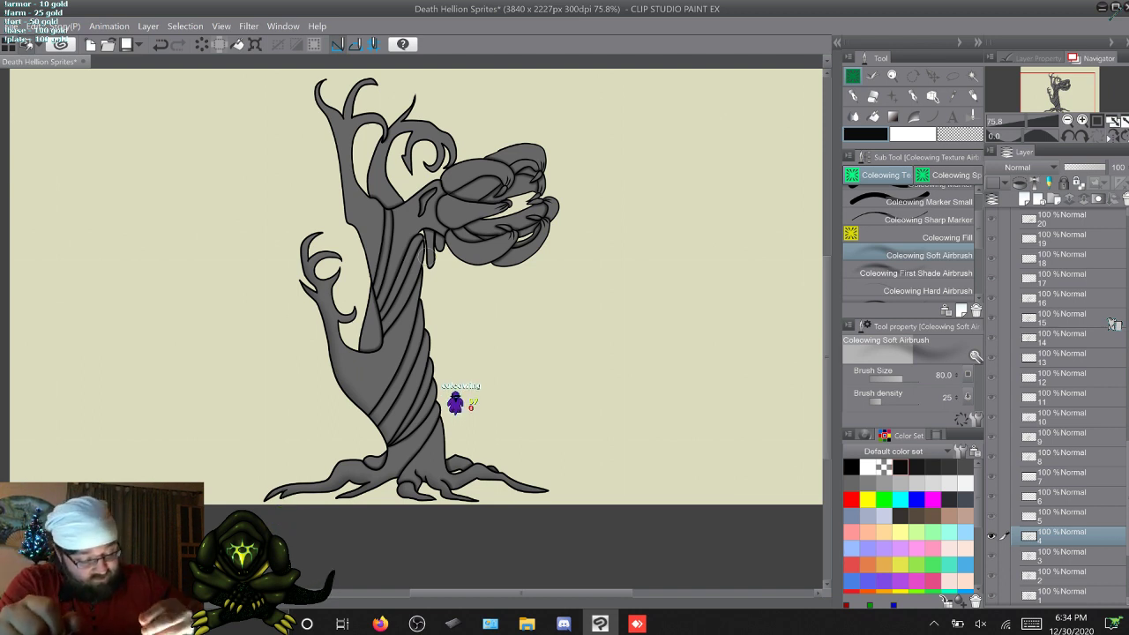
{"action": "mouse_move", "coordinate": [379, 324]}
{"action": "left_mouse_down"}
{"action": "mouse_move", "coordinate": [364, 243]}
{"action": "mouse_move", "coordinate": [336, 182]}
{"action": "left_mouse_up"}
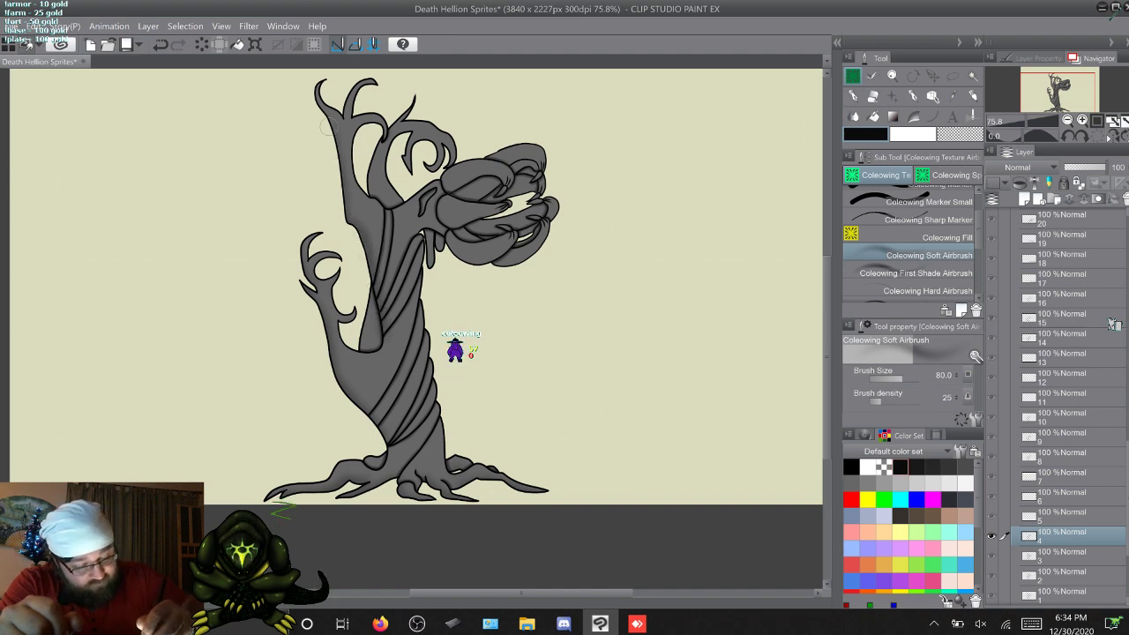
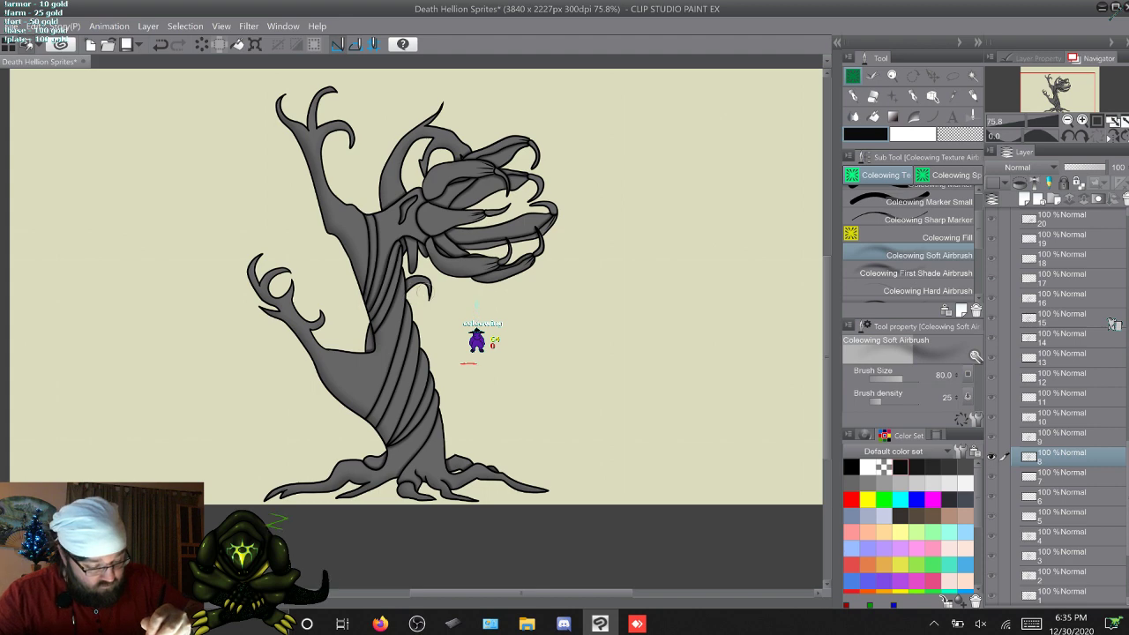
{"action": "key", "text": "w"}
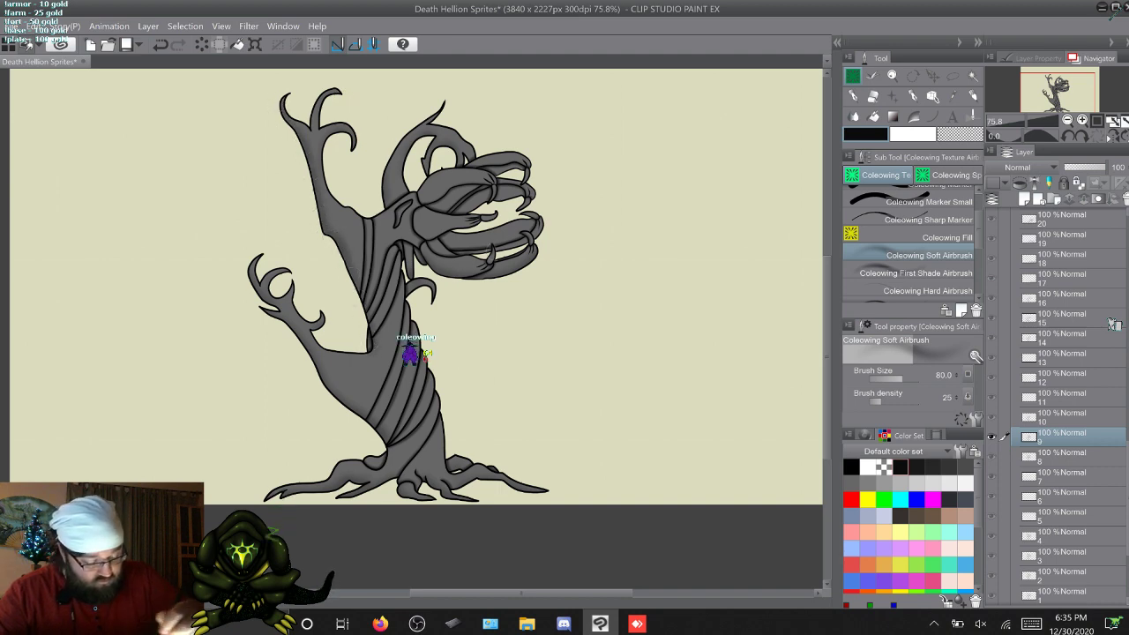
{"action": "key", "text": "alt+bracketright"}
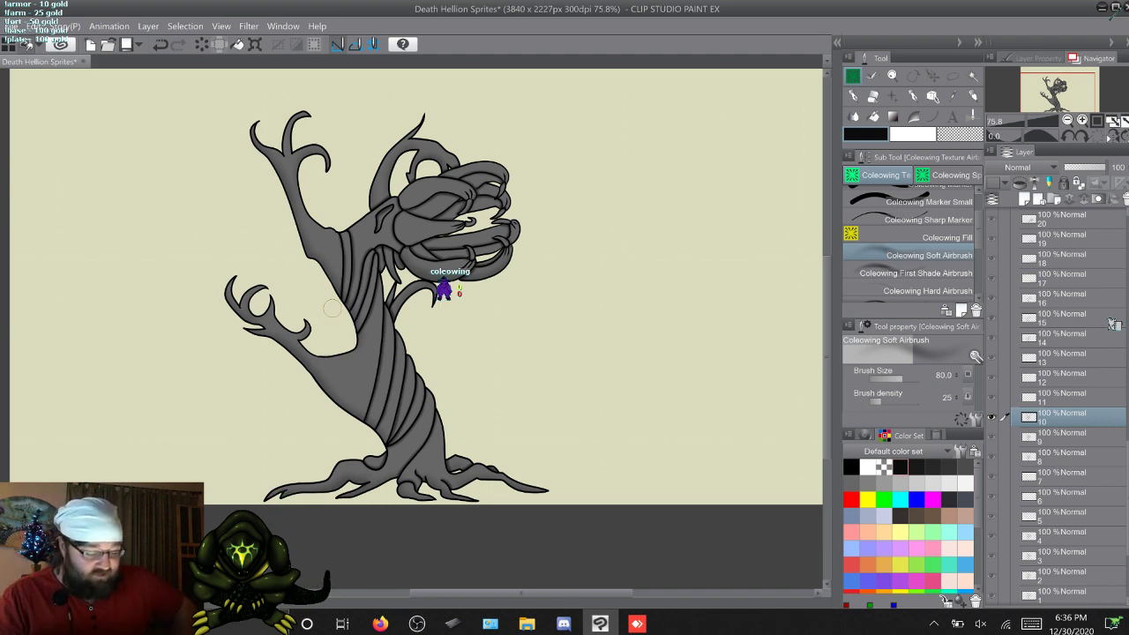
Step: Skip layers 11 to 13 and softly shade the trunk, arms and head on layers 14 and 15
{"action": "key", "text": "alt+]"}
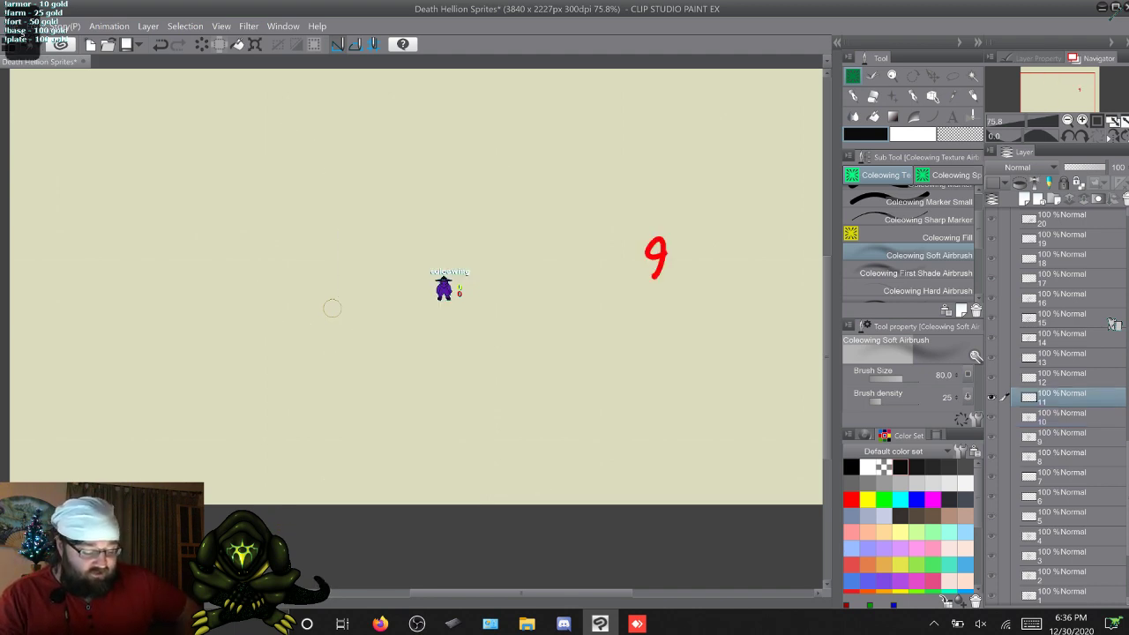
{"action": "key", "text": "alt+["}
{"action": "key", "text": "alt+]"}
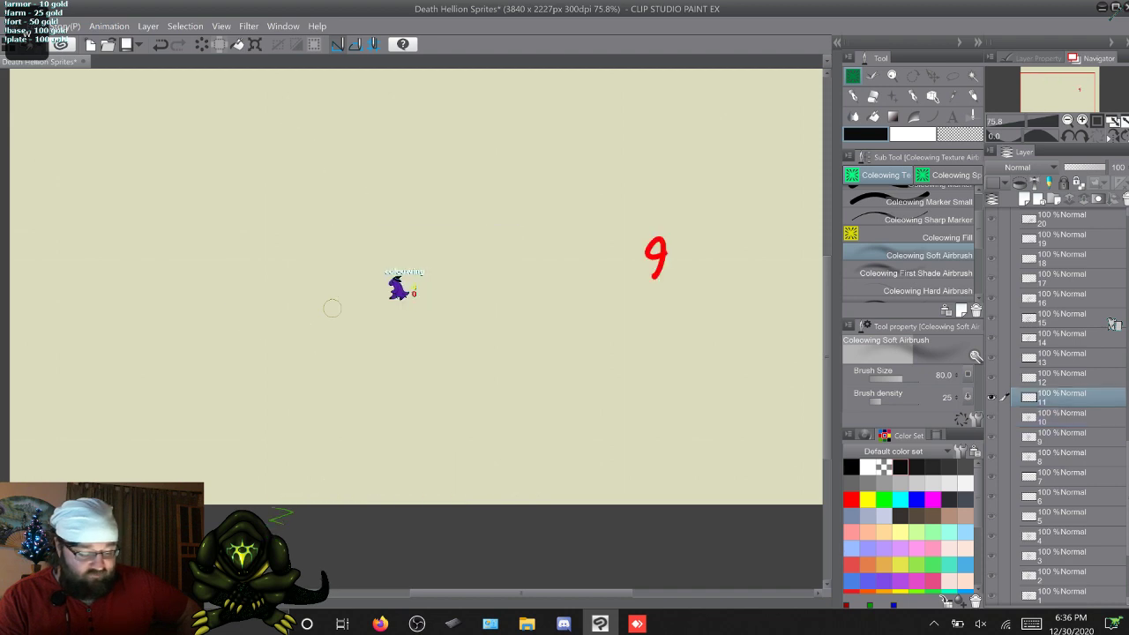
{"action": "key", "text": "alt+]"}
{"action": "key", "text": "alt+]"}
{"action": "key", "text": "alt+]"}
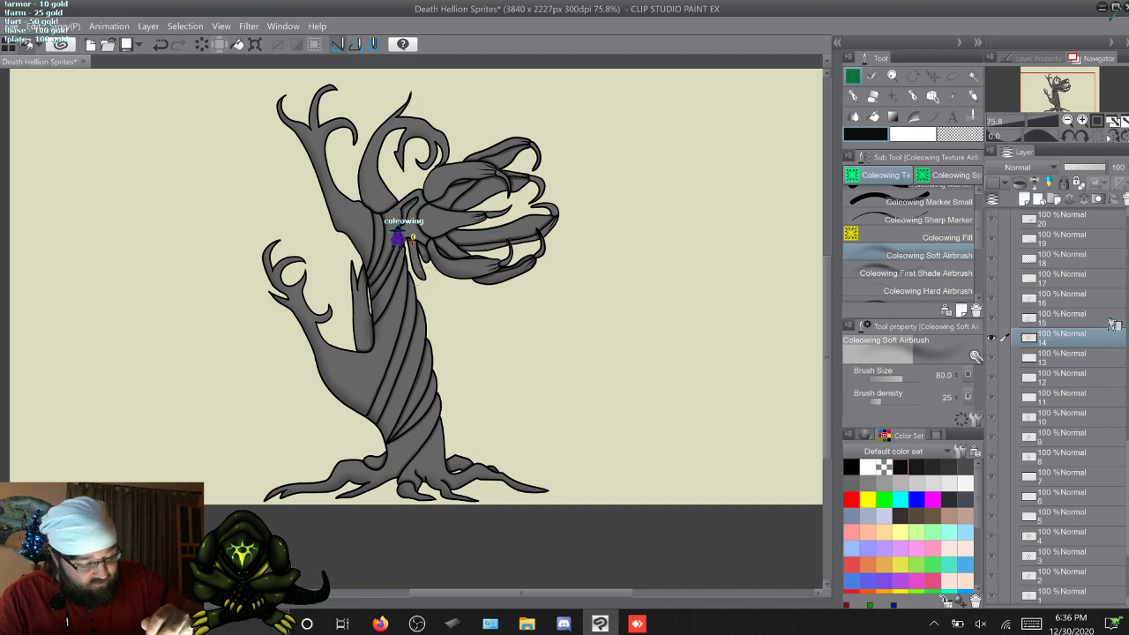
{"action": "key", "text": "w"}
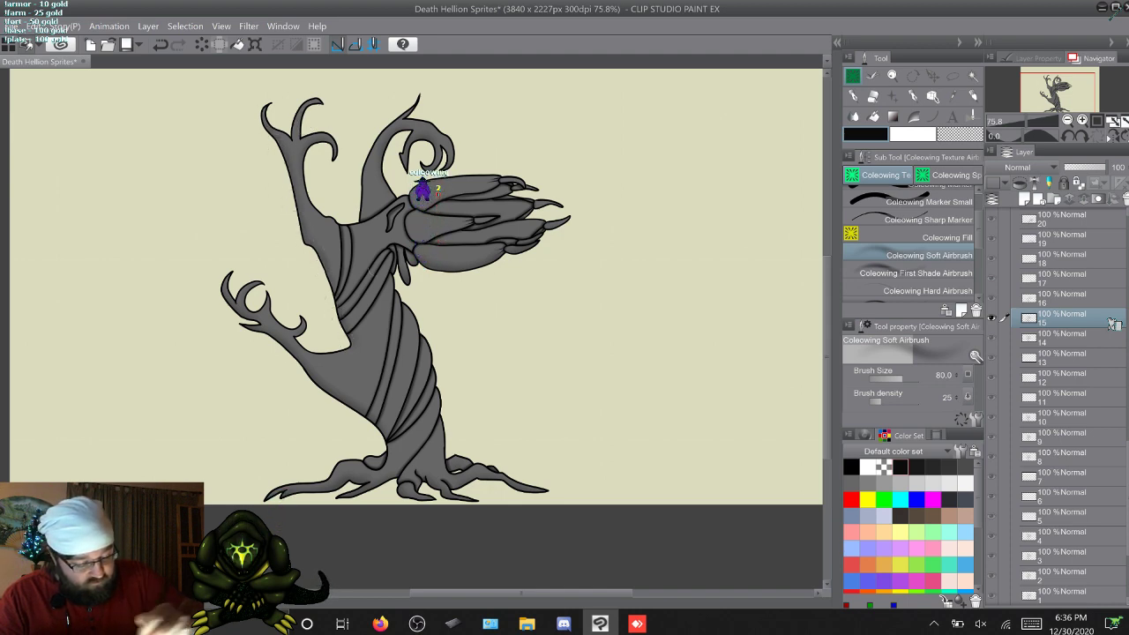
Step: Step through the frames from layer 16 up to layer 28 and back to 27, checking the shading on each
{"action": "key", "text": "w"}
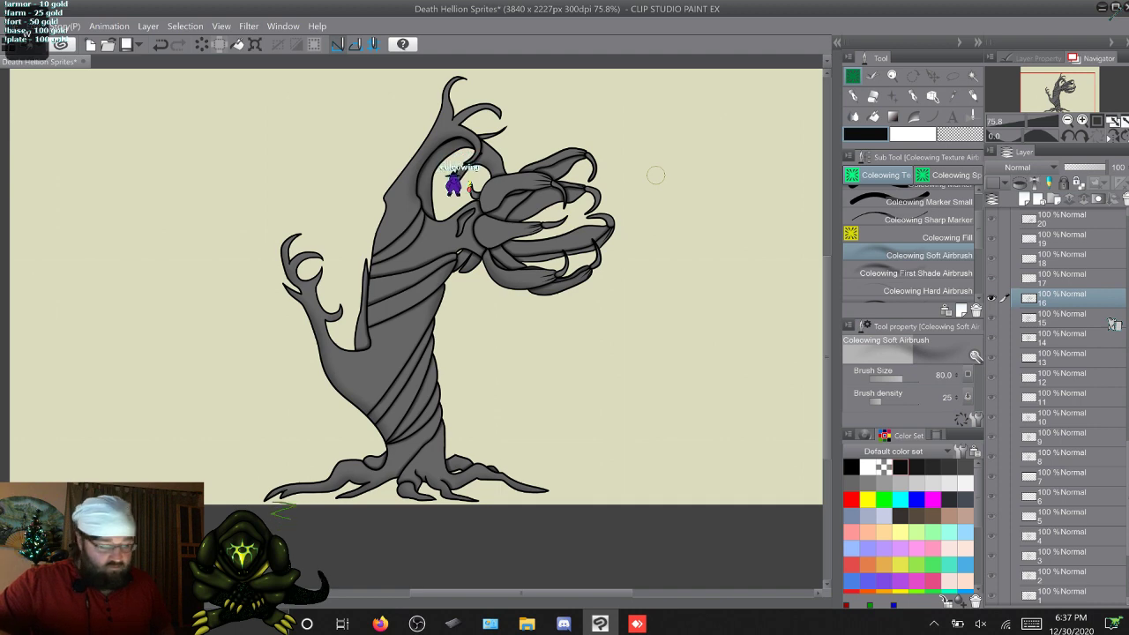
{"action": "key", "text": "alt+bracketright"}
{"action": "key", "text": "alt+bracketright"}
{"action": "key", "text": "alt+bracketleft"}
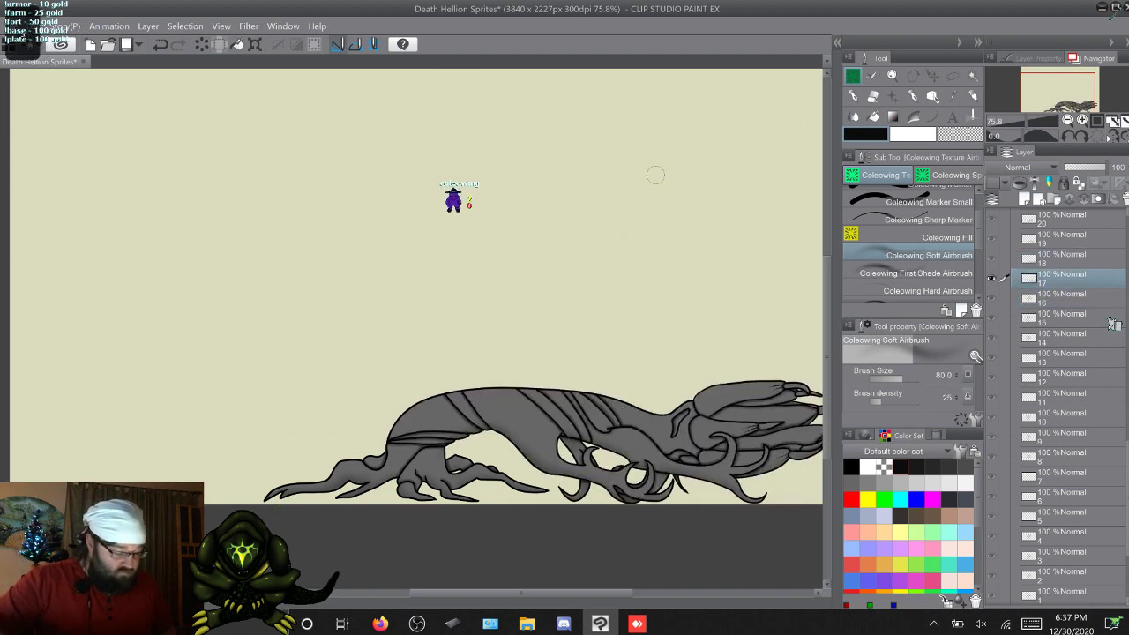
{"action": "key", "text": "alt+bracketright"}
{"action": "key", "text": "alt+bracketright"}
{"action": "key", "text": "alt+bracketright"}
{"action": "key", "text": "alt+bracketright"}
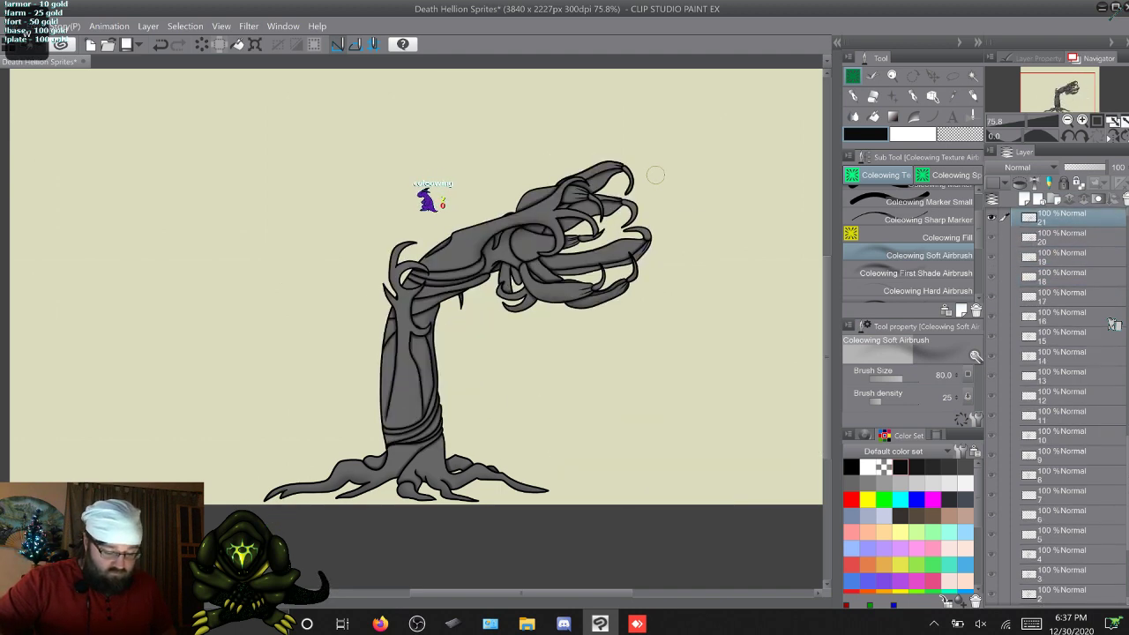
{"action": "key", "text": "alt+bracketright"}
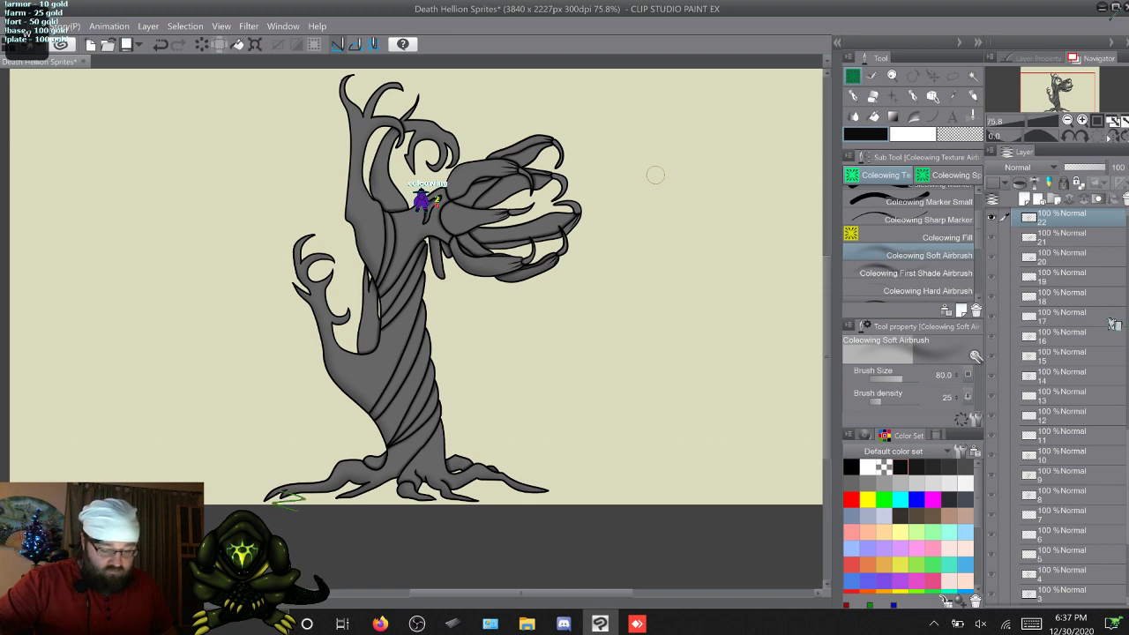
{"action": "key", "text": "alt+bracketright"}
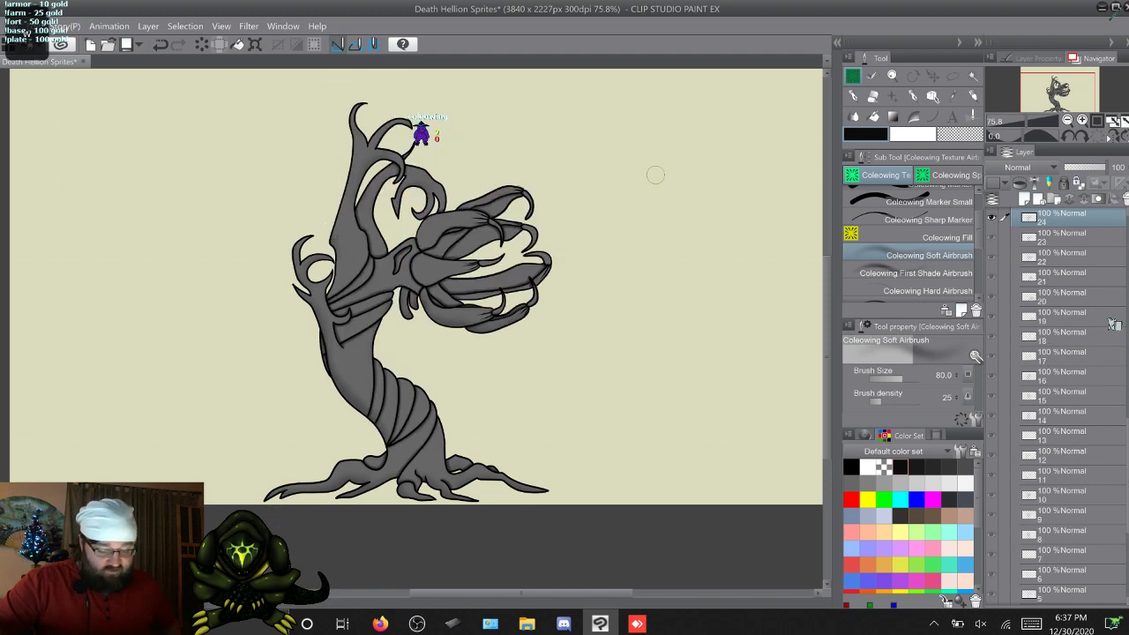
{"action": "key", "text": "alt+bracketright"}
{"action": "key", "text": "alt+bracketright"}
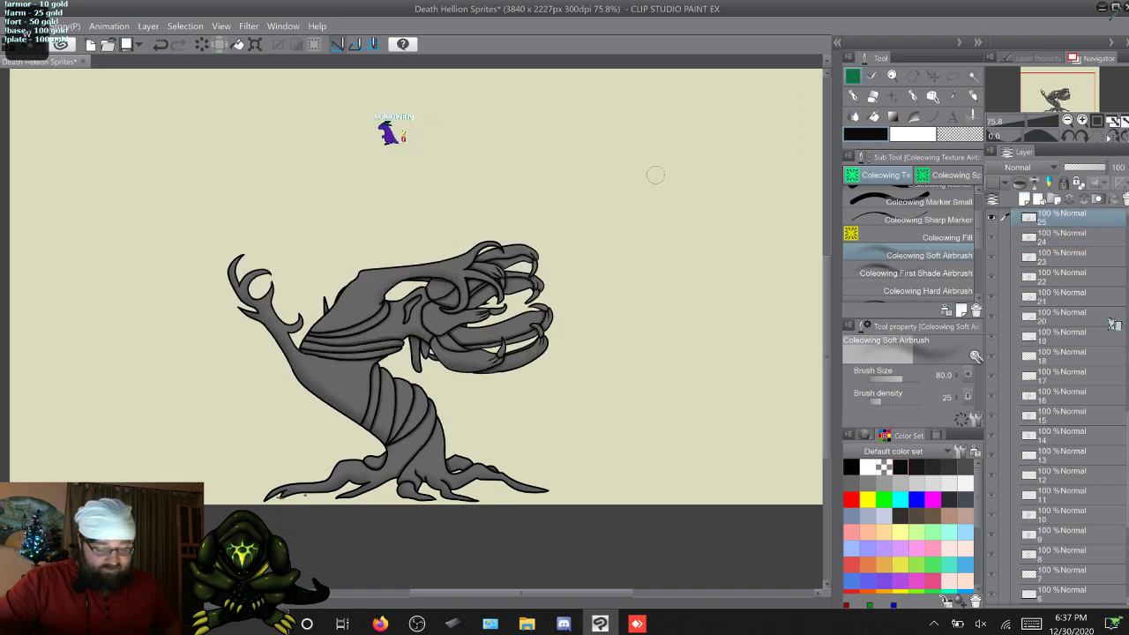
{"action": "key", "text": "alt+bracketright"}
{"action": "key", "text": "alt+bracketright"}
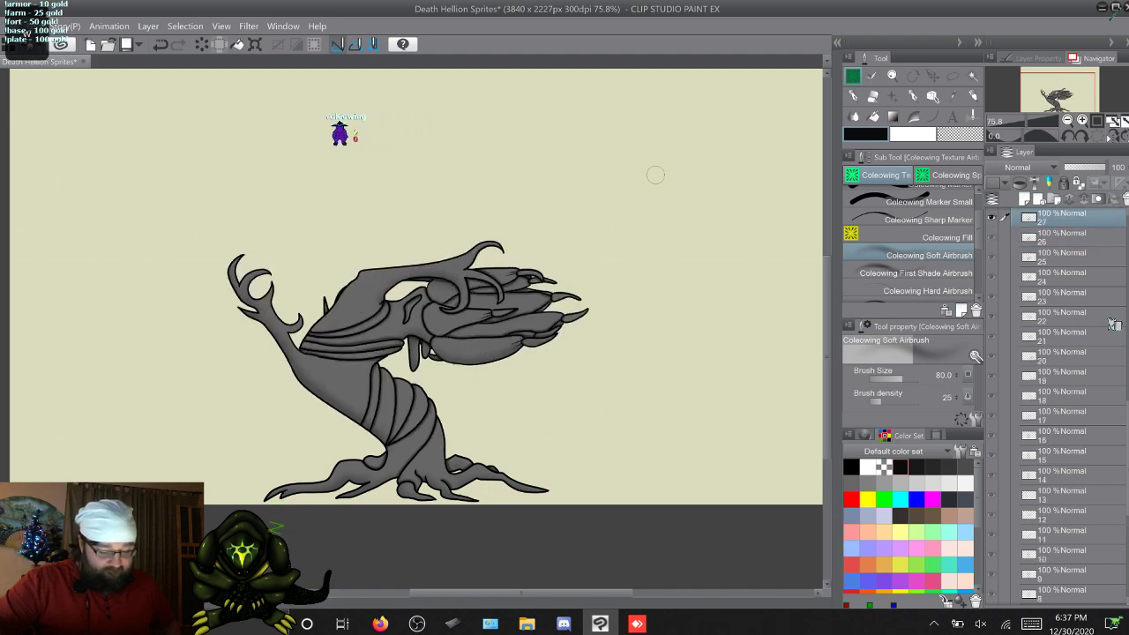
{"action": "key", "text": "alt+bracketright"}
{"action": "key", "text": "alt+bracketleft"}
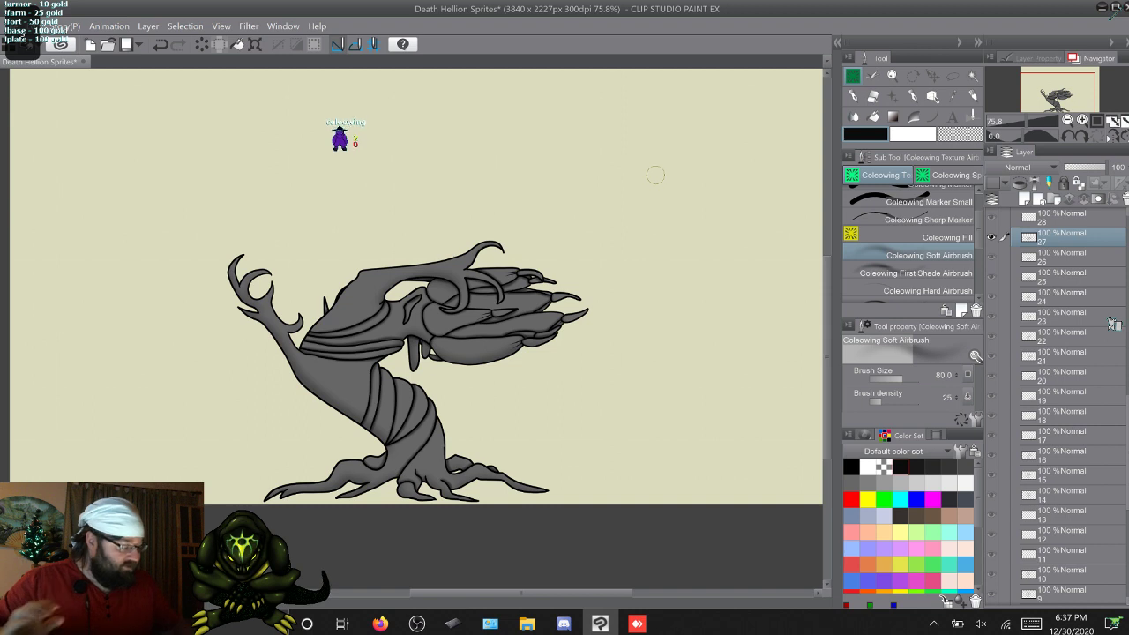
Step: Hide the empty Copy shading folder with layer 1a, and inspect the unshaded frames in the Ink Copy folder from layer 55 to layer 1
{"action": "scroll", "coordinate": [1114, 325], "scroll_direction": "up", "scroll_amount": 10}
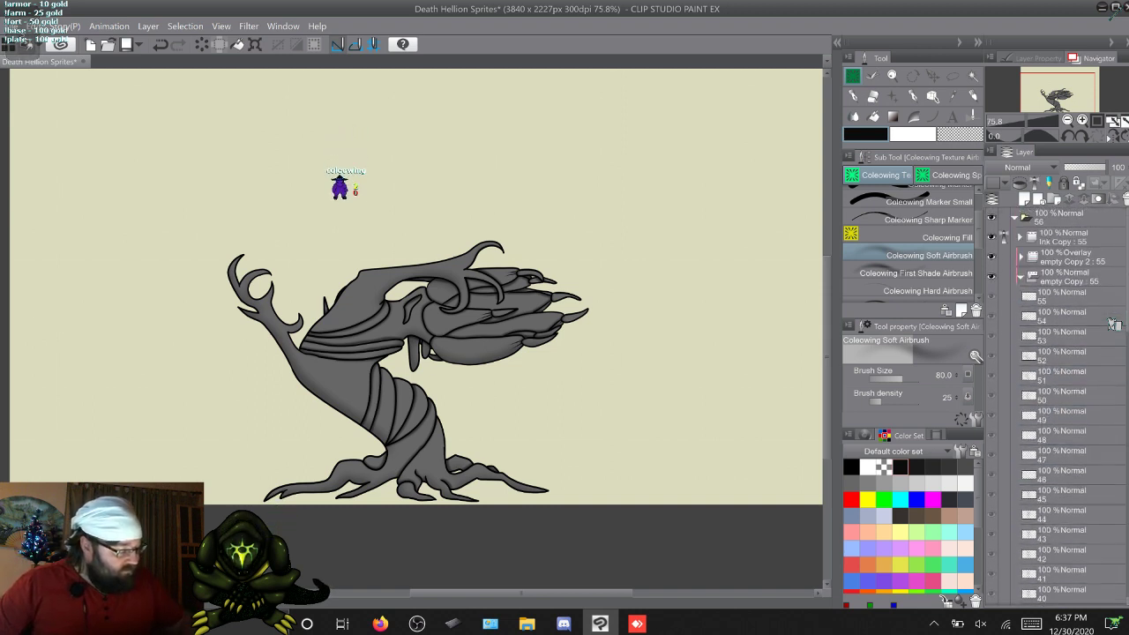
{"action": "left_click", "coordinate": [1021, 277]}
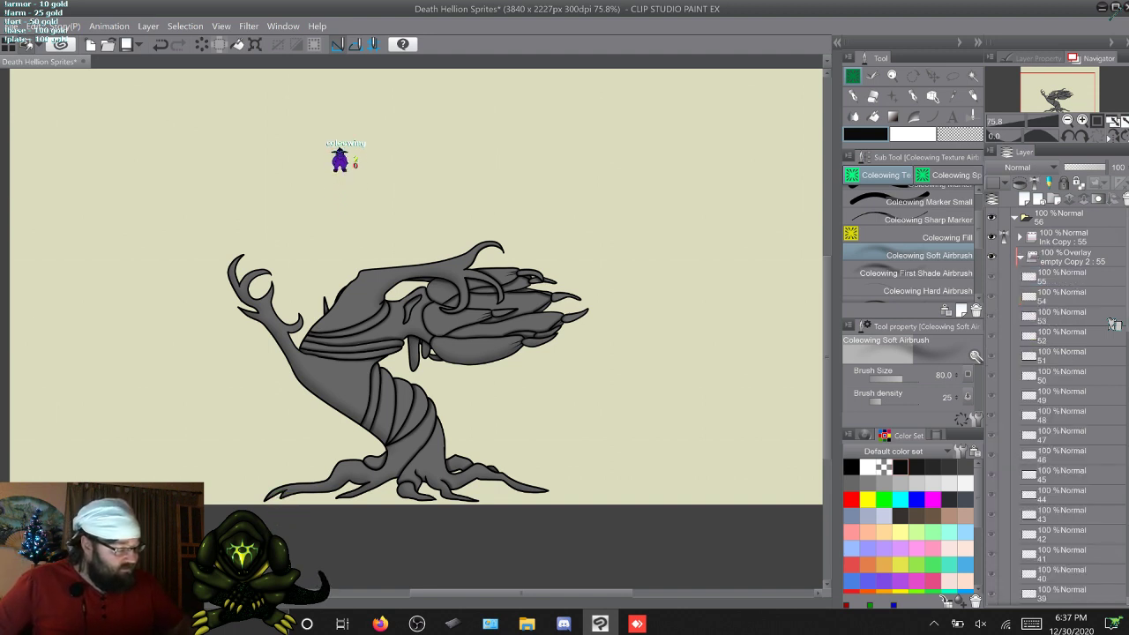
{"action": "left_click", "coordinate": [1020, 256]}
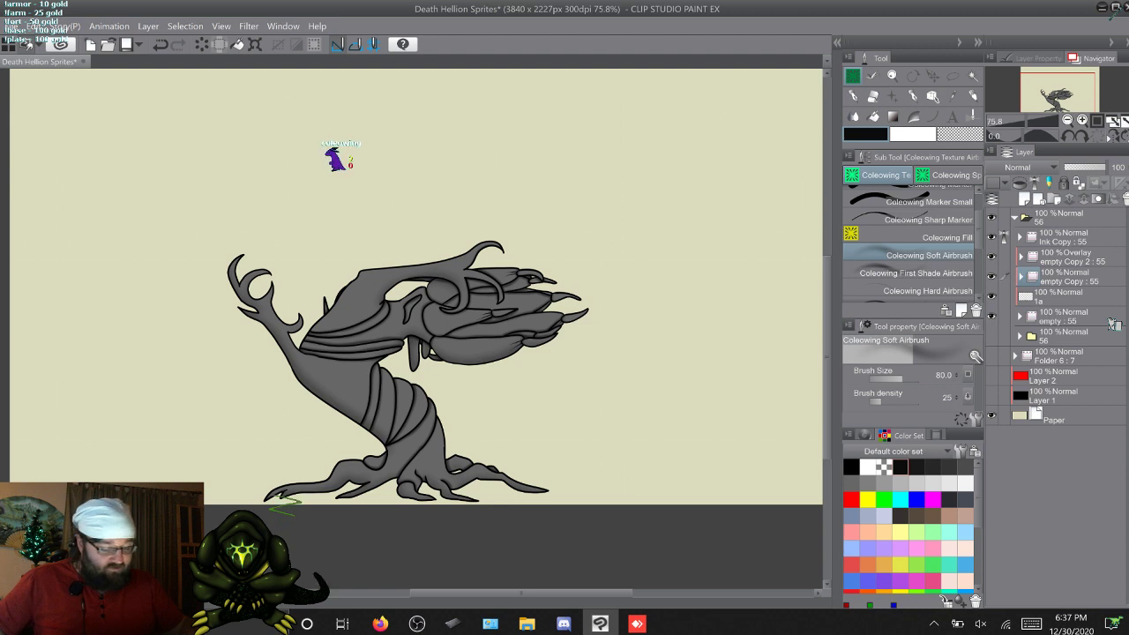
{"action": "left_click", "coordinate": [991, 295]}
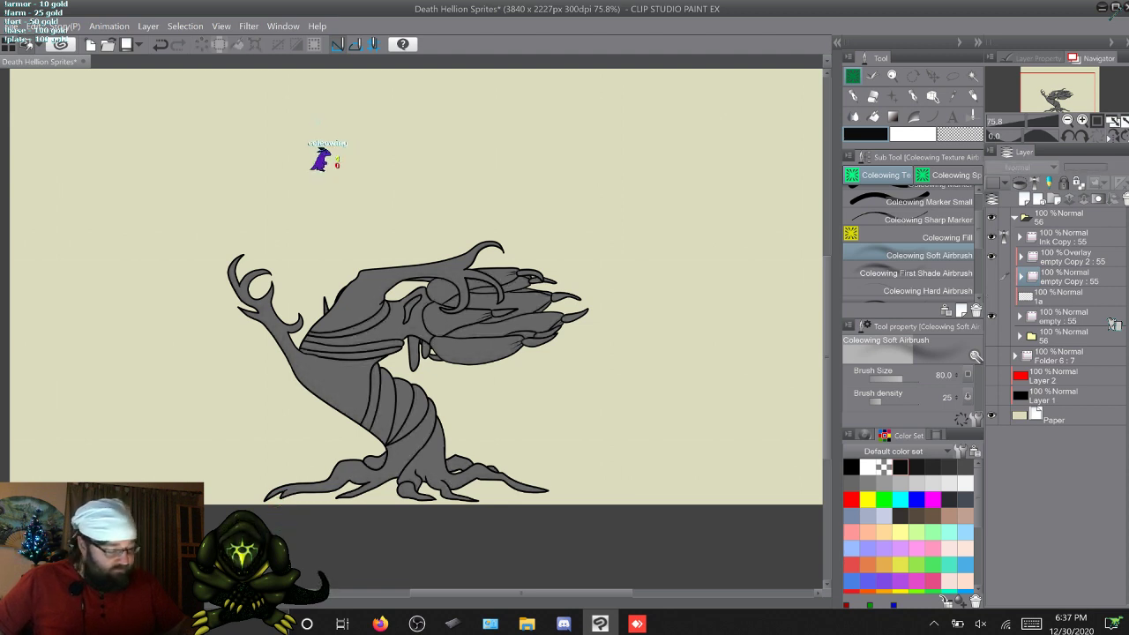
{"action": "left_click", "coordinate": [1020, 237]}
{"action": "left_click", "coordinate": [1072, 237]}
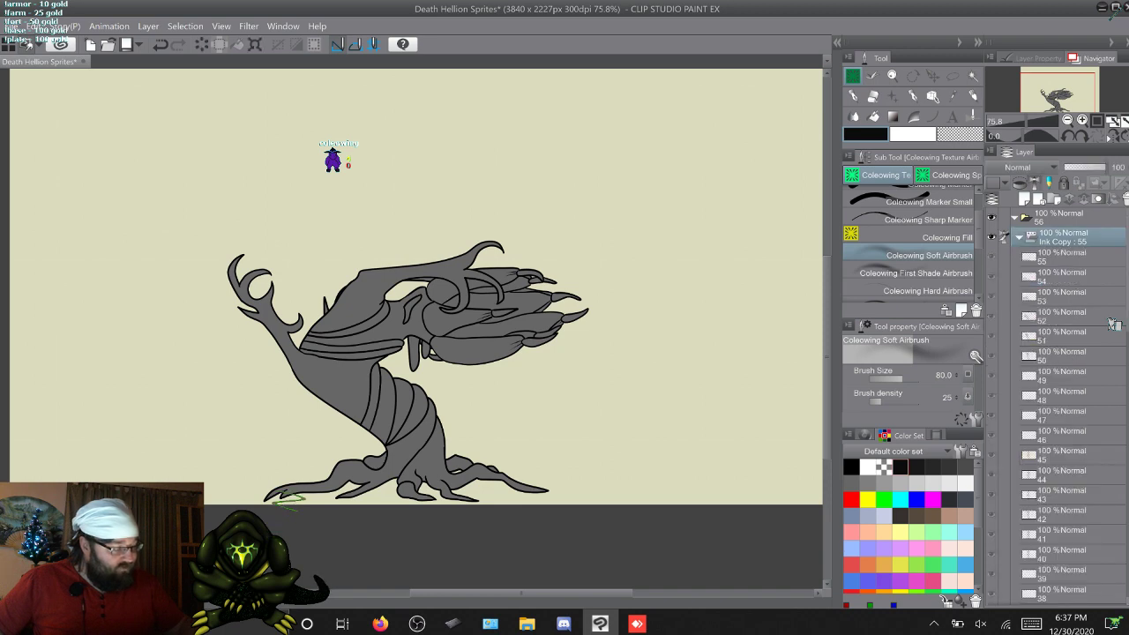
{"action": "left_click", "coordinate": [1071, 256]}
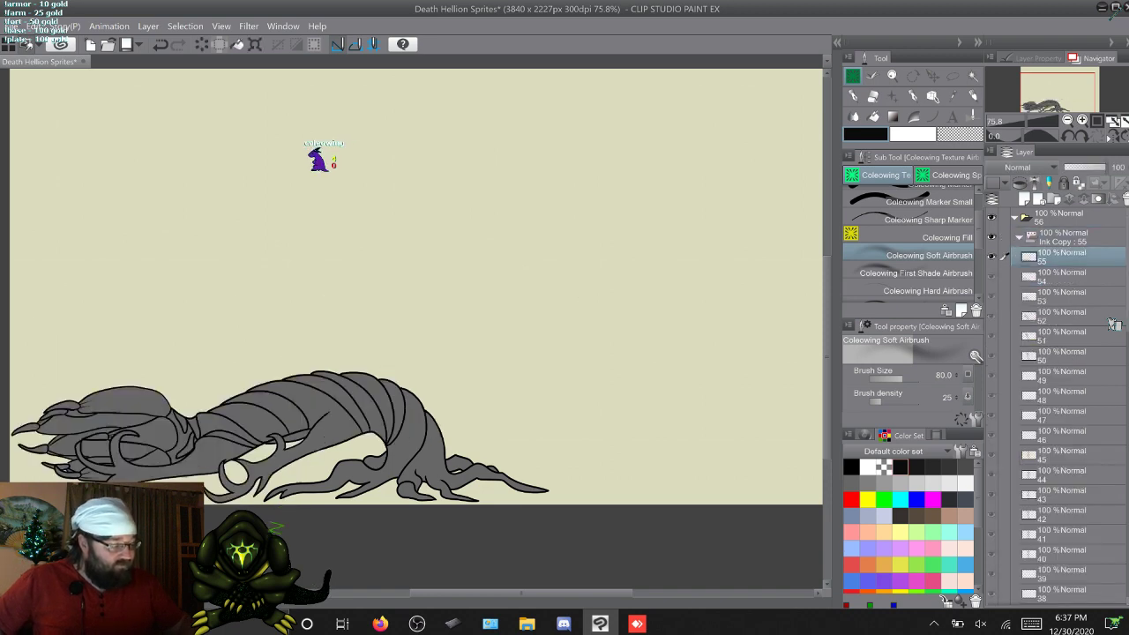
{"action": "key", "text": "w"}
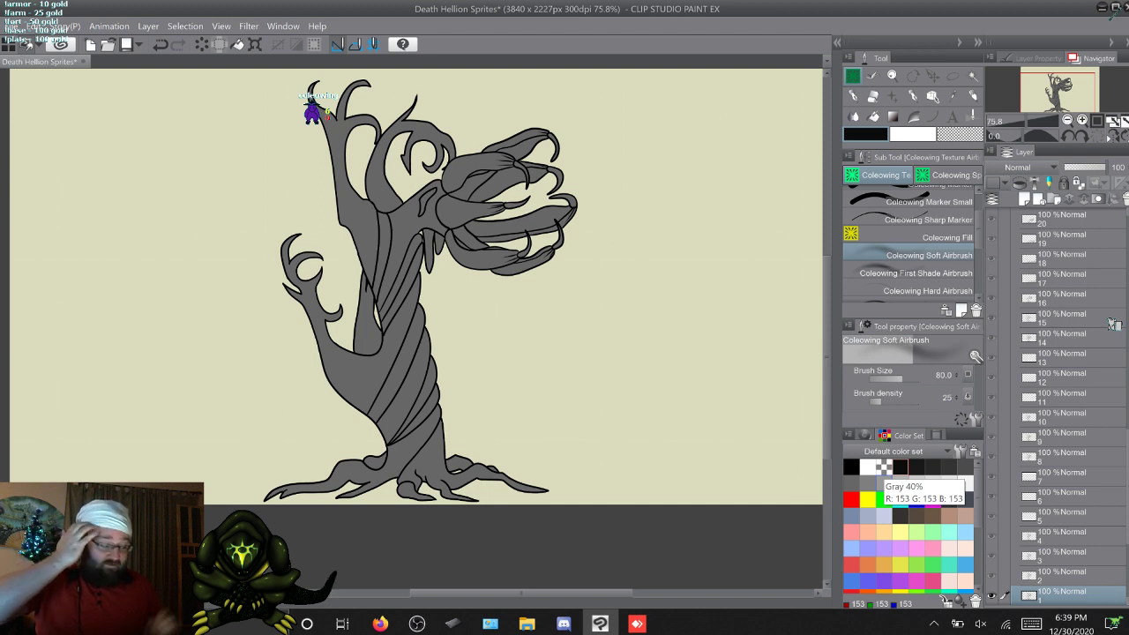
Step: Show the shading folder and layer 1a again, and select layer 1 inside the Overlay folder empty Copy 2
{"action": "scroll", "coordinate": [1114, 324], "scroll_direction": "up", "scroll_amount": 10}
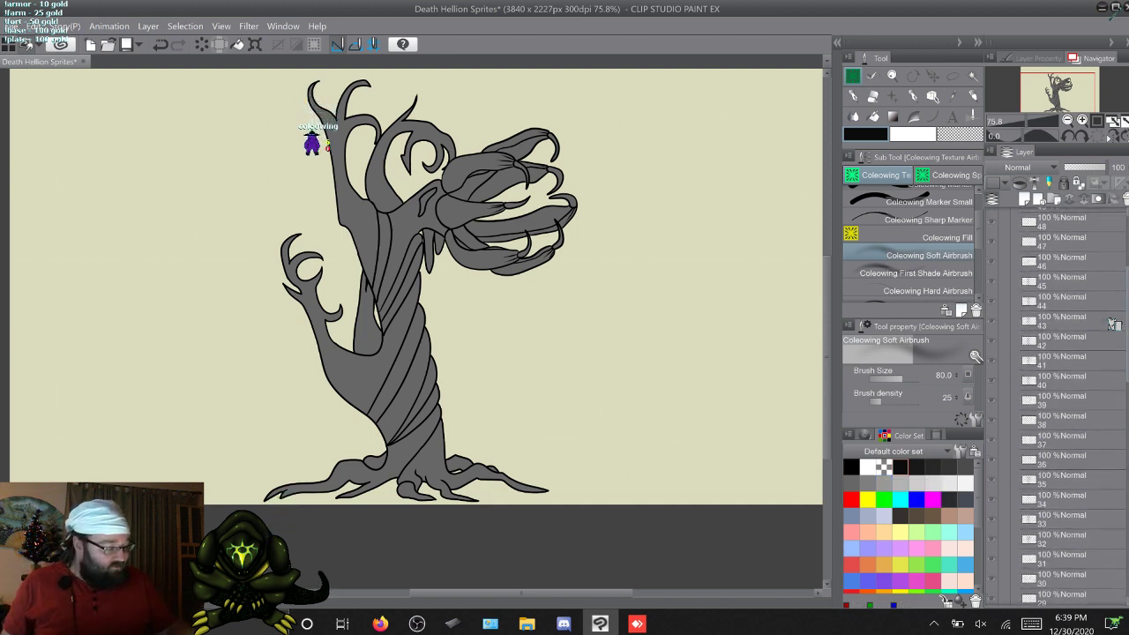
{"action": "scroll", "coordinate": [1114, 324], "scroll_direction": "up", "scroll_amount": 10}
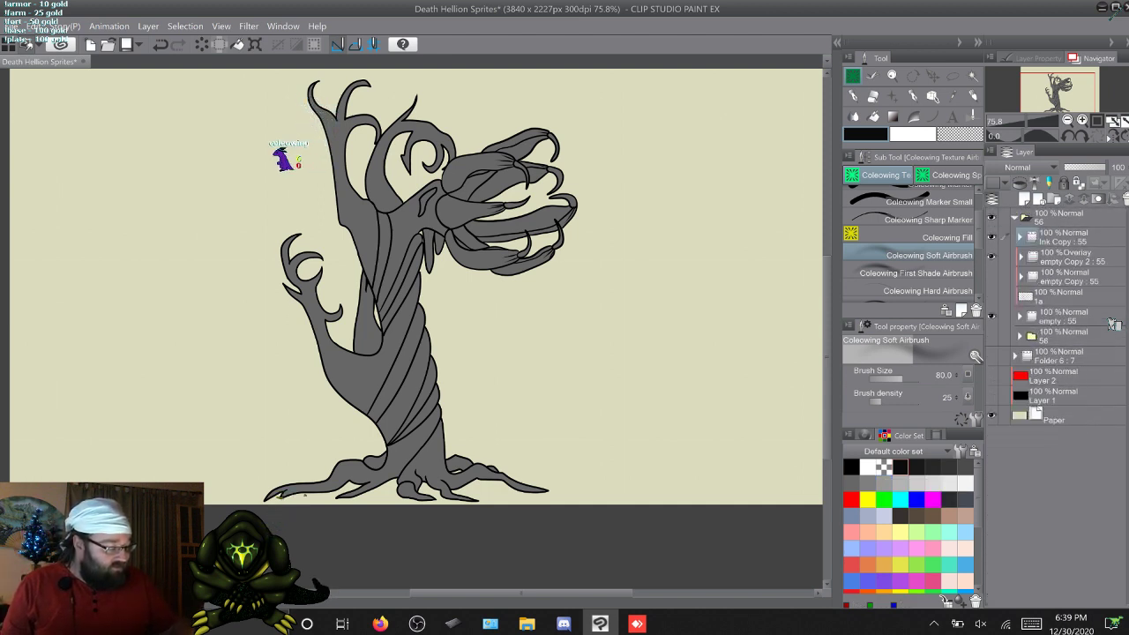
{"action": "left_click", "coordinate": [991, 296]}
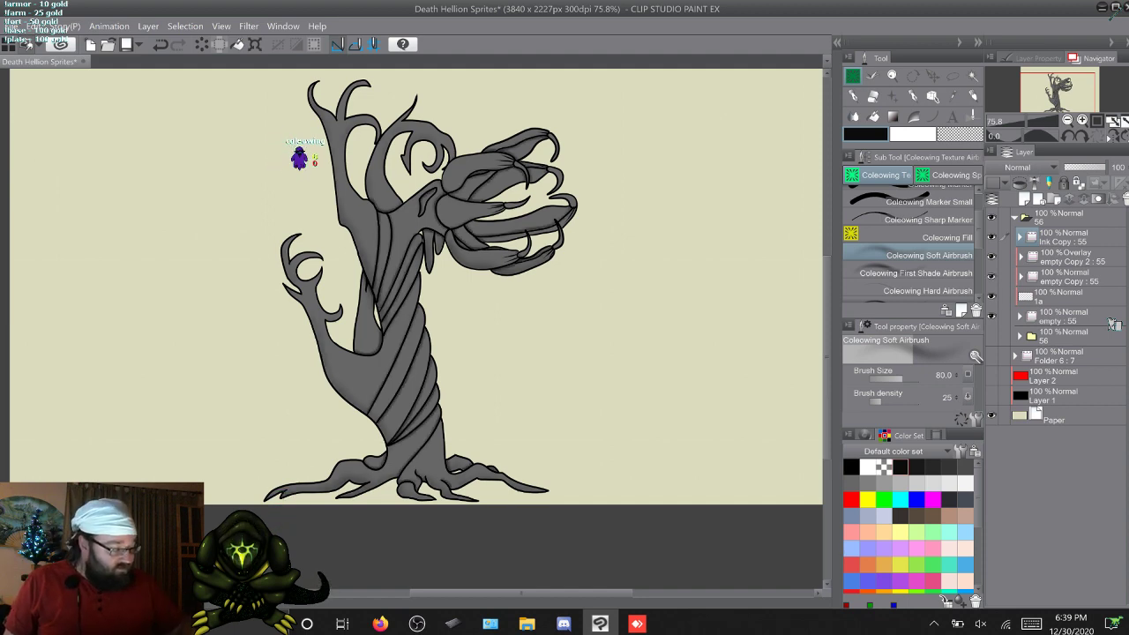
{"action": "left_click", "coordinate": [1020, 257]}
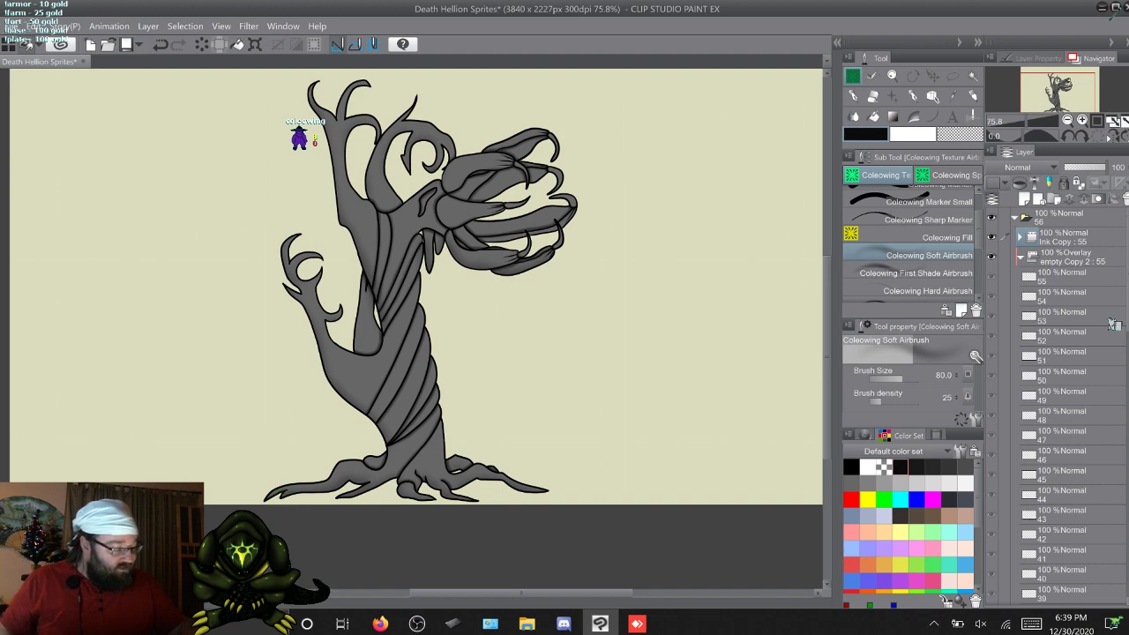
{"action": "left_click", "coordinate": [1061, 276]}
{"action": "key", "text": "w"}
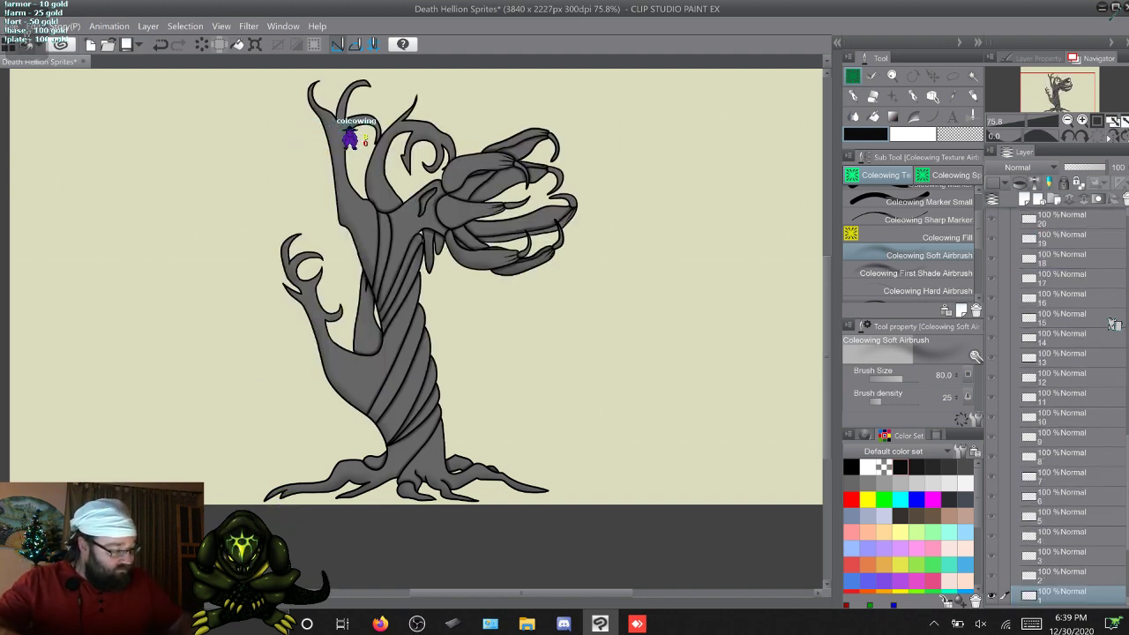
Step: Try light gray and darker slate fills over the creature on overlay layer 1, settling on a dark blue-gray fill
{"action": "key", "text": "g"}
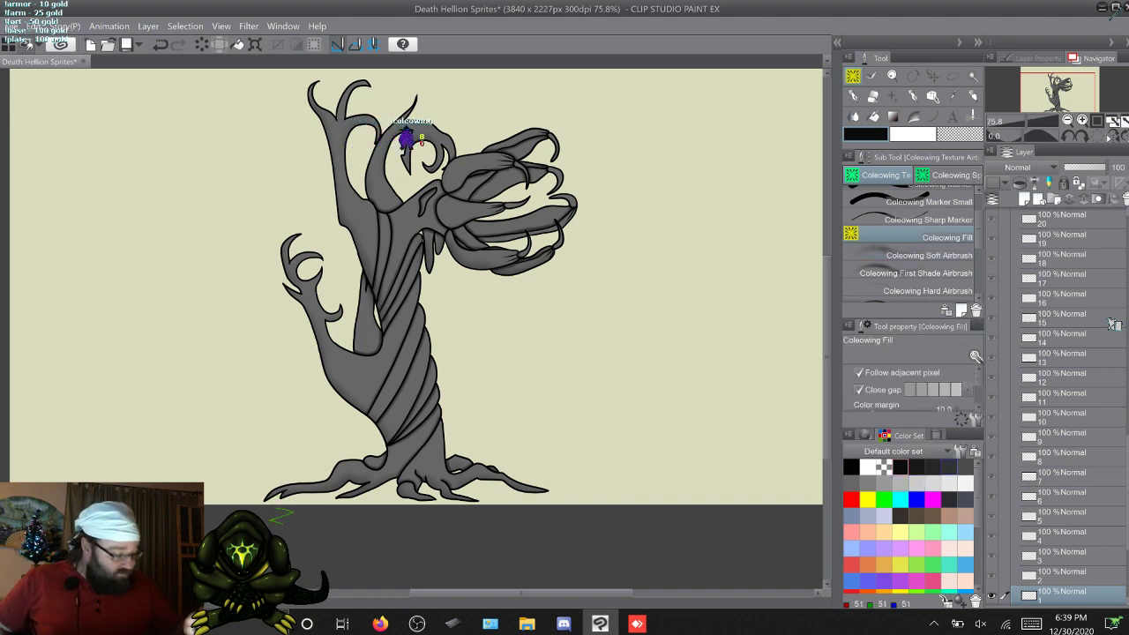
{"action": "left_click", "coordinate": [932, 483]}
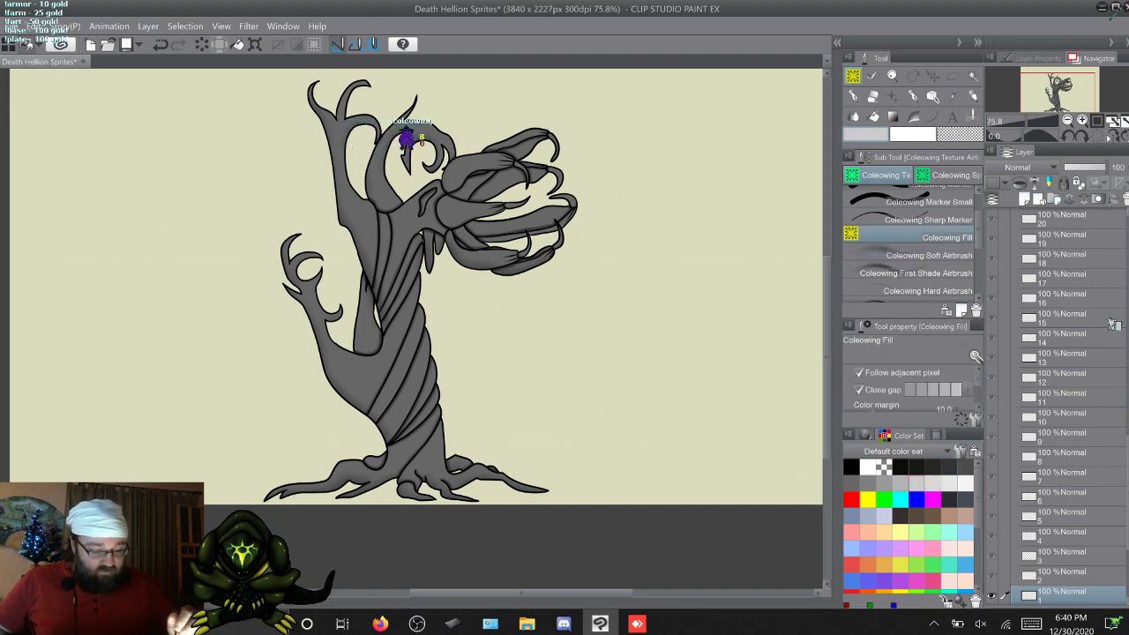
{"action": "left_click", "coordinate": [280, 493]}
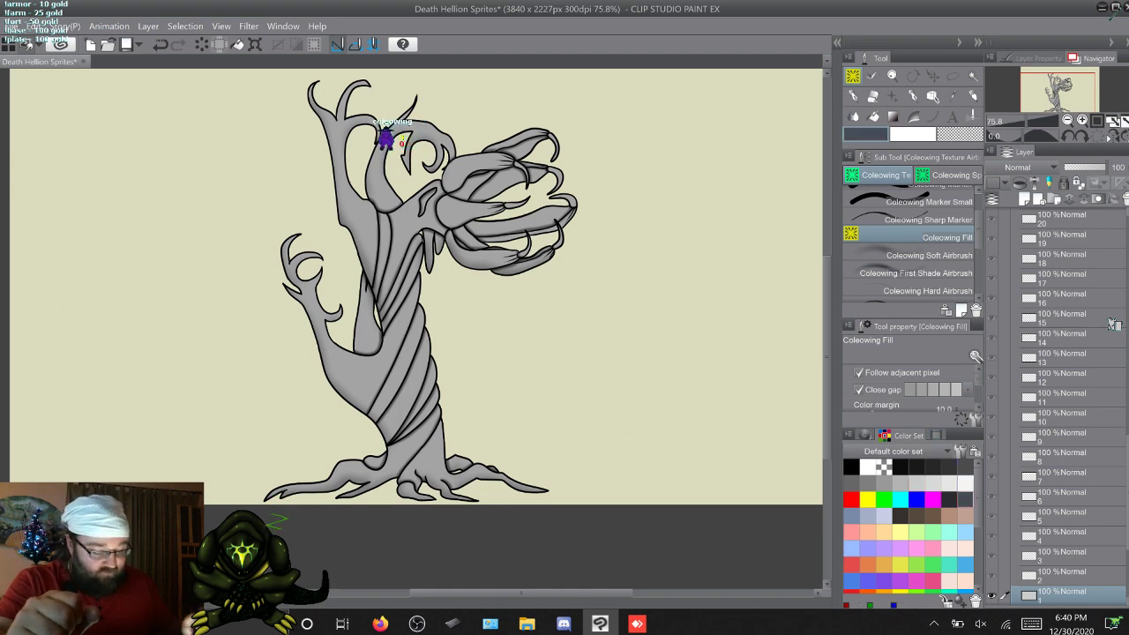
{"action": "left_click", "coordinate": [406, 326]}
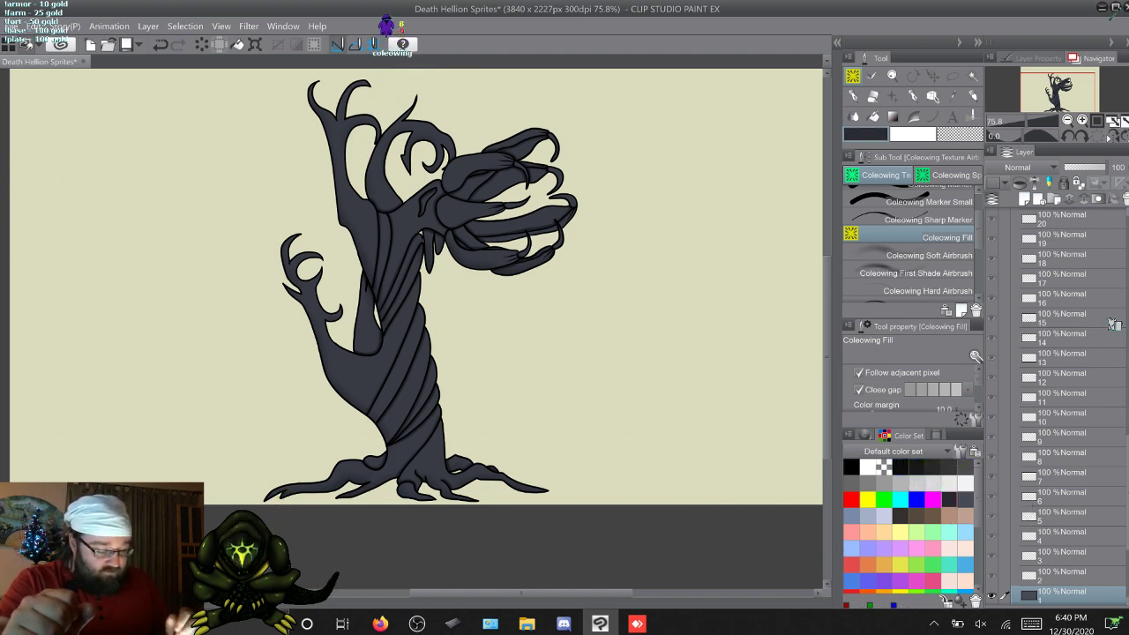
{"action": "left_click", "coordinate": [397, 370]}
{"action": "left_click", "coordinate": [965, 500]}
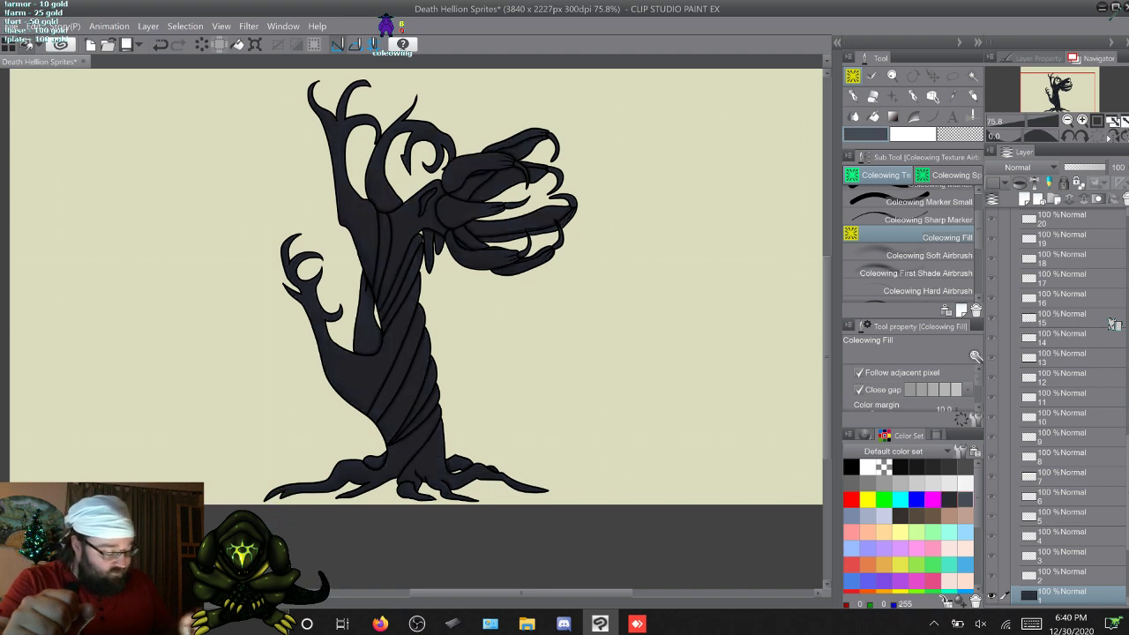
{"action": "left_click", "coordinate": [397, 370]}
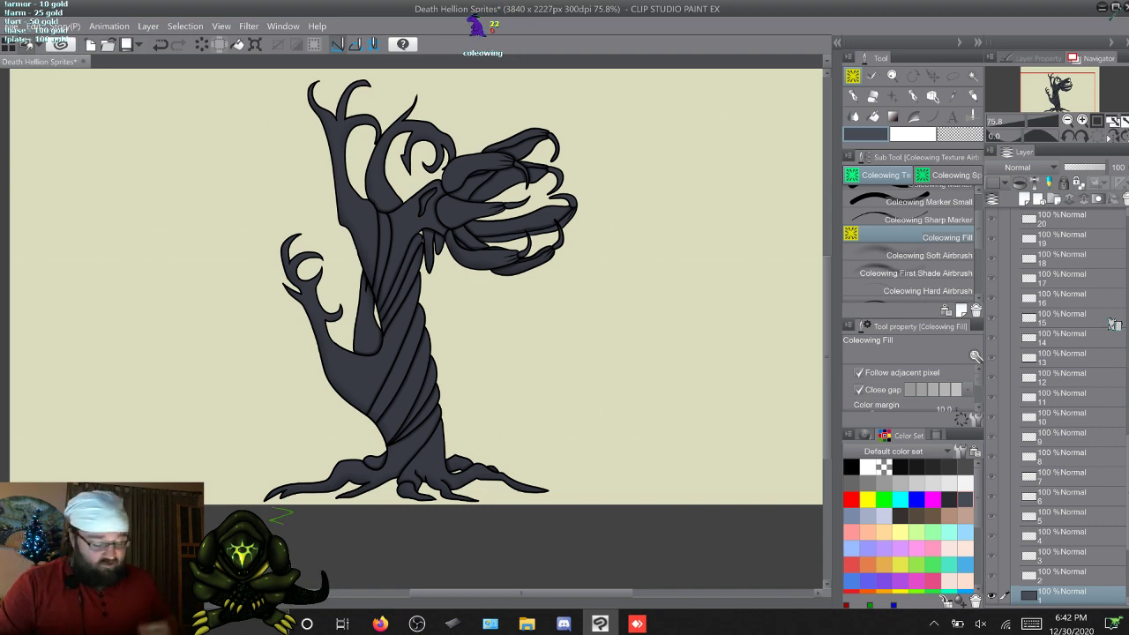
Step: Fill overlay layers 2, 3 and 4 in turn with the same dark blue-gray
{"action": "key", "text": "w"}
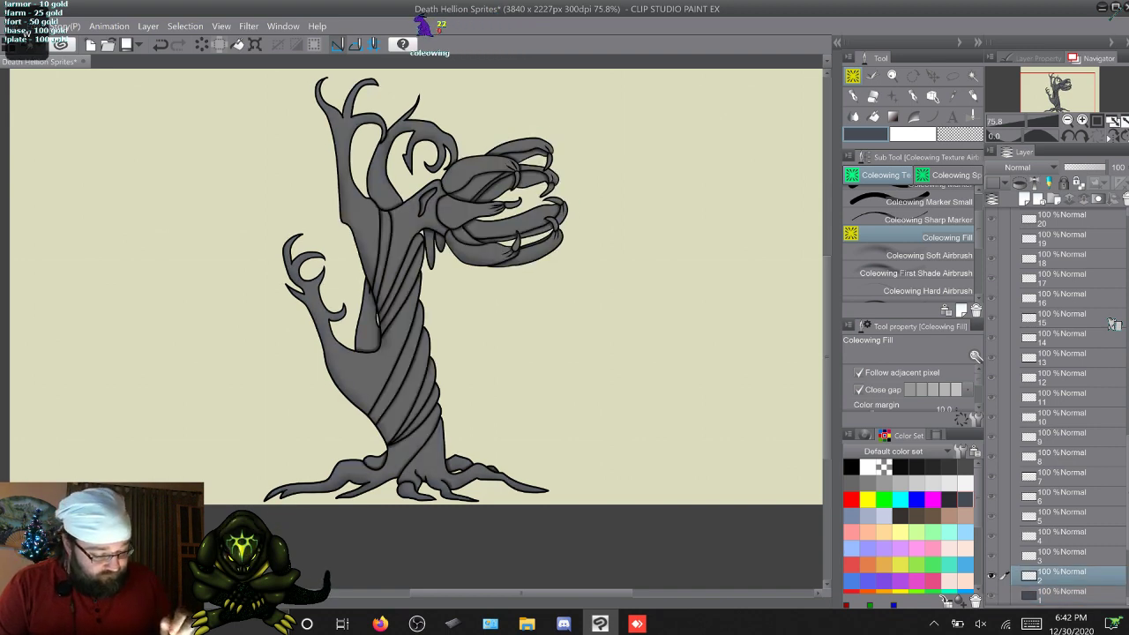
{"action": "key", "text": "w"}
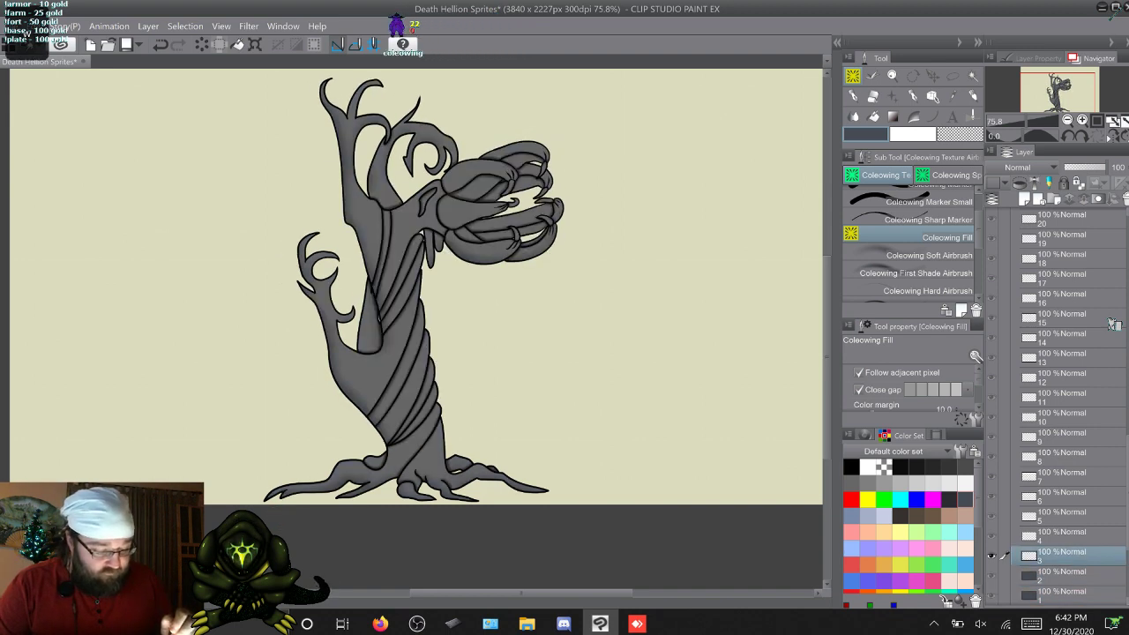
{"action": "key", "text": "alt+Delete"}
{"action": "key", "text": "w"}
{"action": "key", "text": "alt+Delete"}
{"action": "key", "text": "w"}
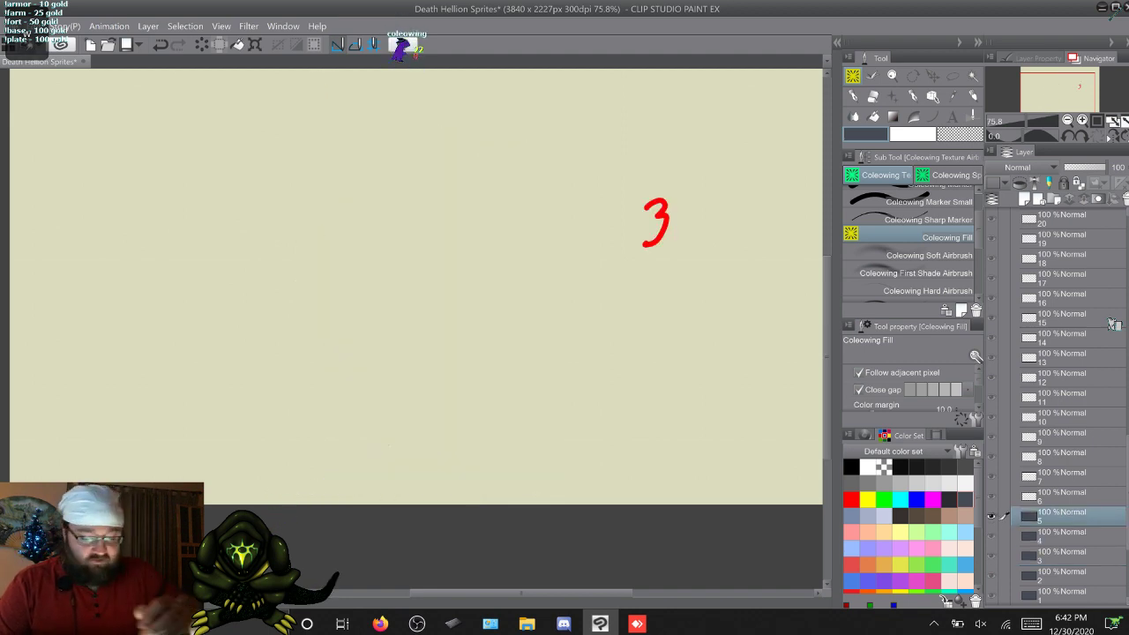
Step: Leave overlay layers 5 to 7 unfilled and fill layers 8, 9 and 10 with the dark blue-gray
{"action": "key", "text": "w"}
{"action": "key", "text": "w"}
{"action": "key", "text": "w"}
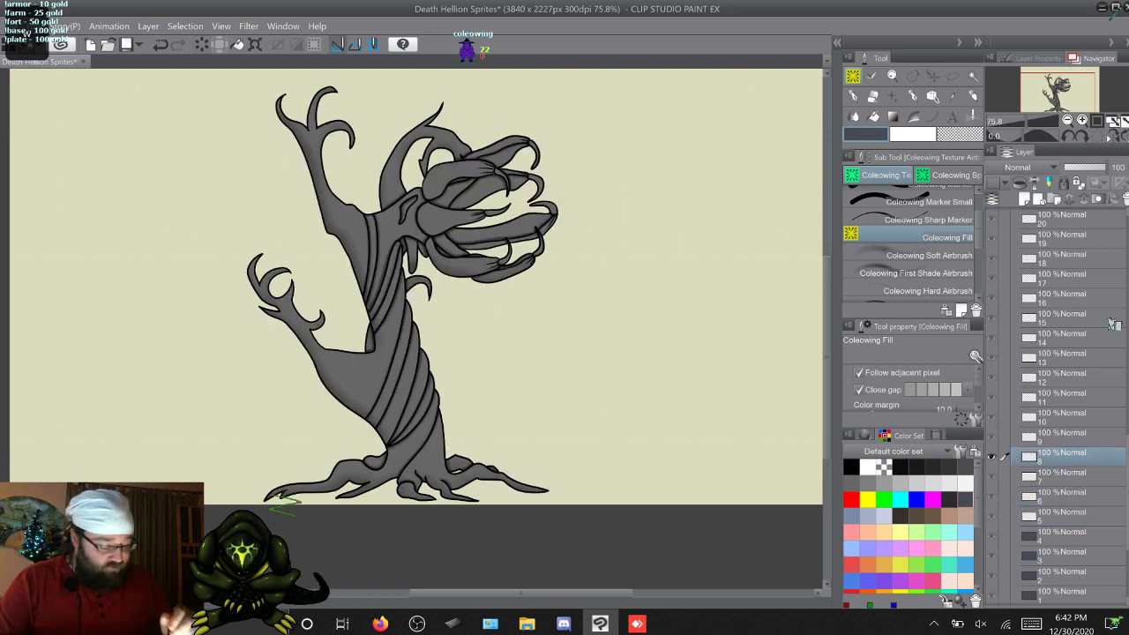
{"action": "key", "text": "w"}
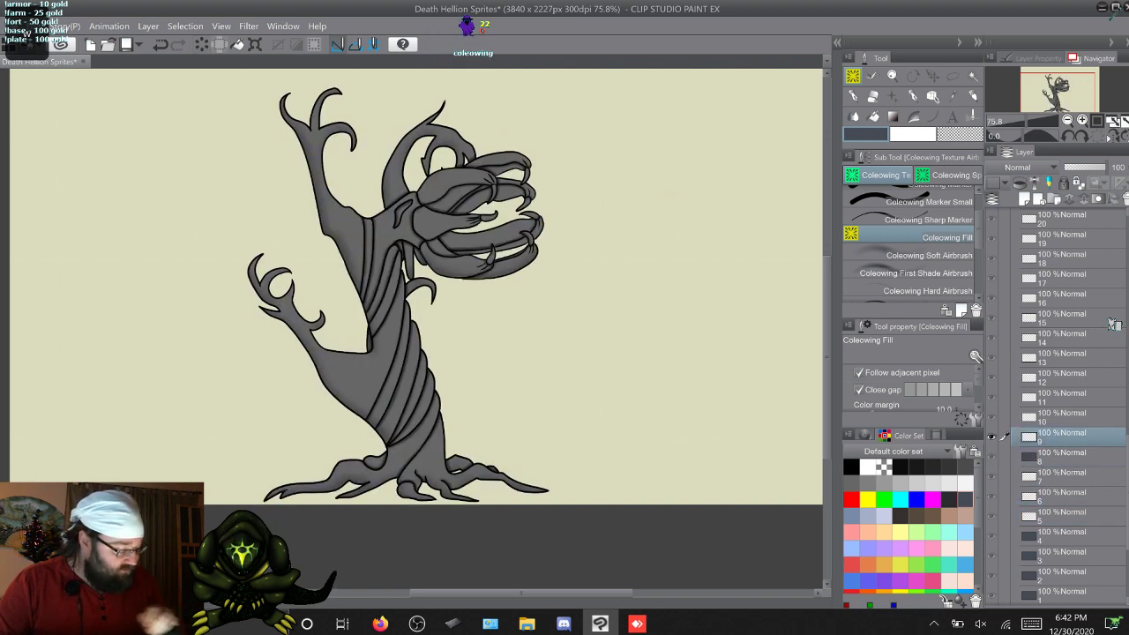
{"action": "key", "text": "w"}
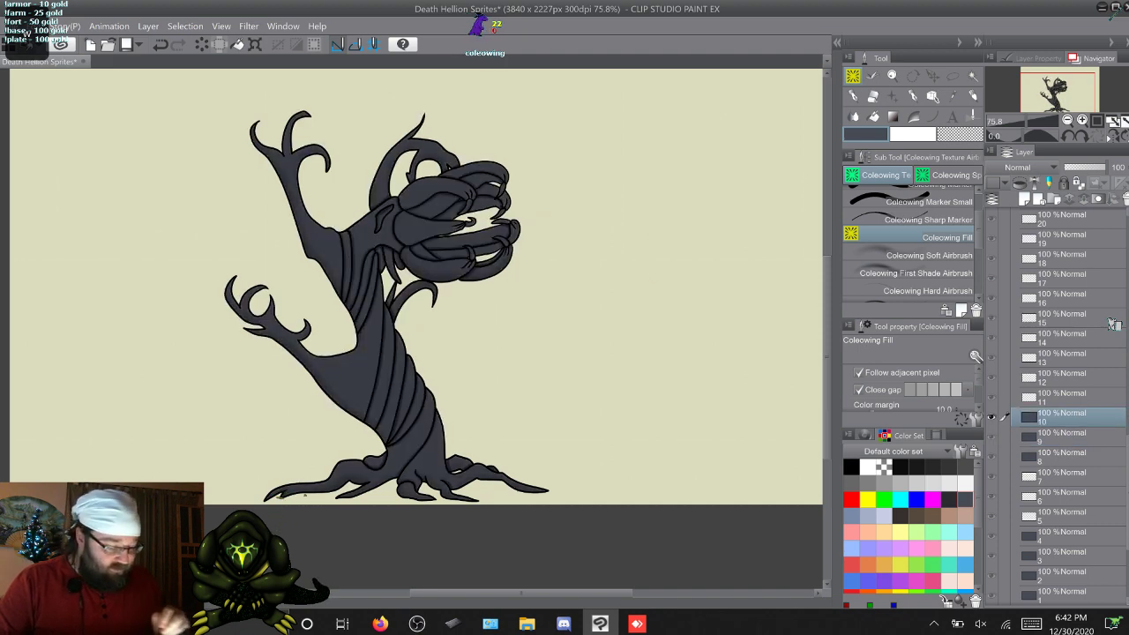
Step: Skip overlay layers 11 to 13 and fill layers 14 and 15 with the dark blue-gray
{"action": "key", "text": "w"}
{"action": "key", "text": "w"}
{"action": "key", "text": "w"}
{"action": "key", "text": "w"}
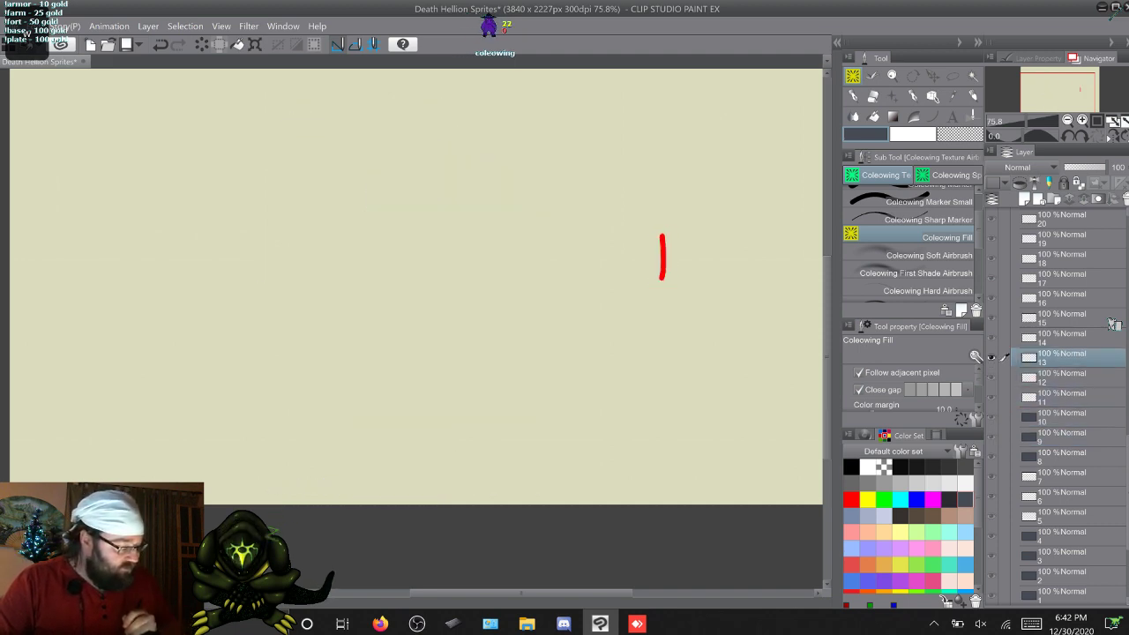
{"action": "key", "text": "alt+Delete"}
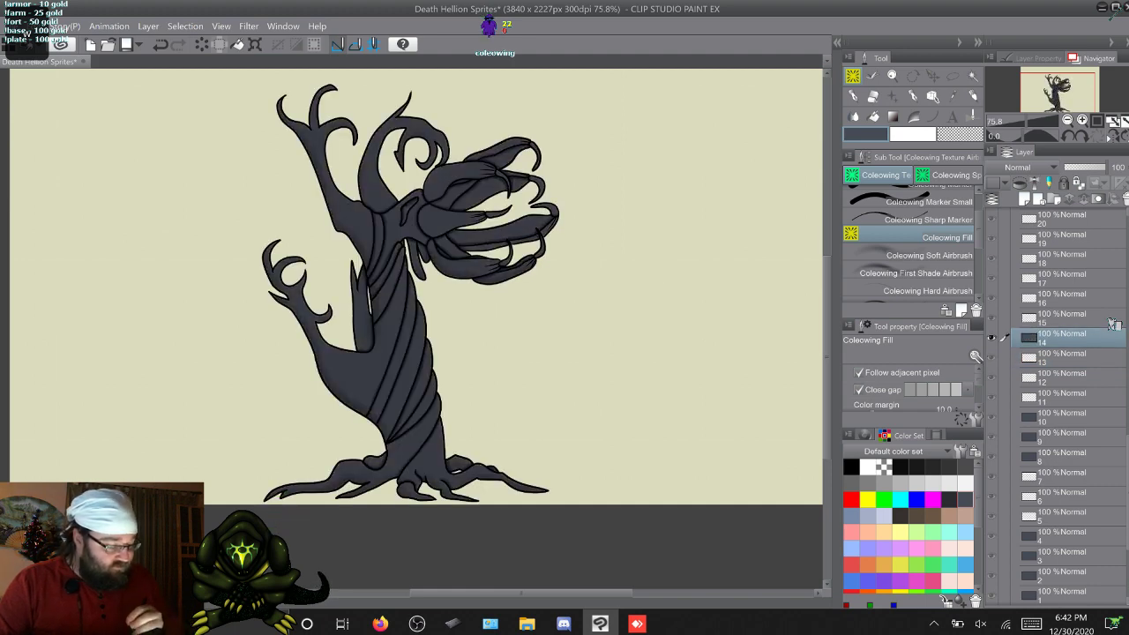
{"action": "key", "text": "w"}
{"action": "key", "text": "alt+Delete"}
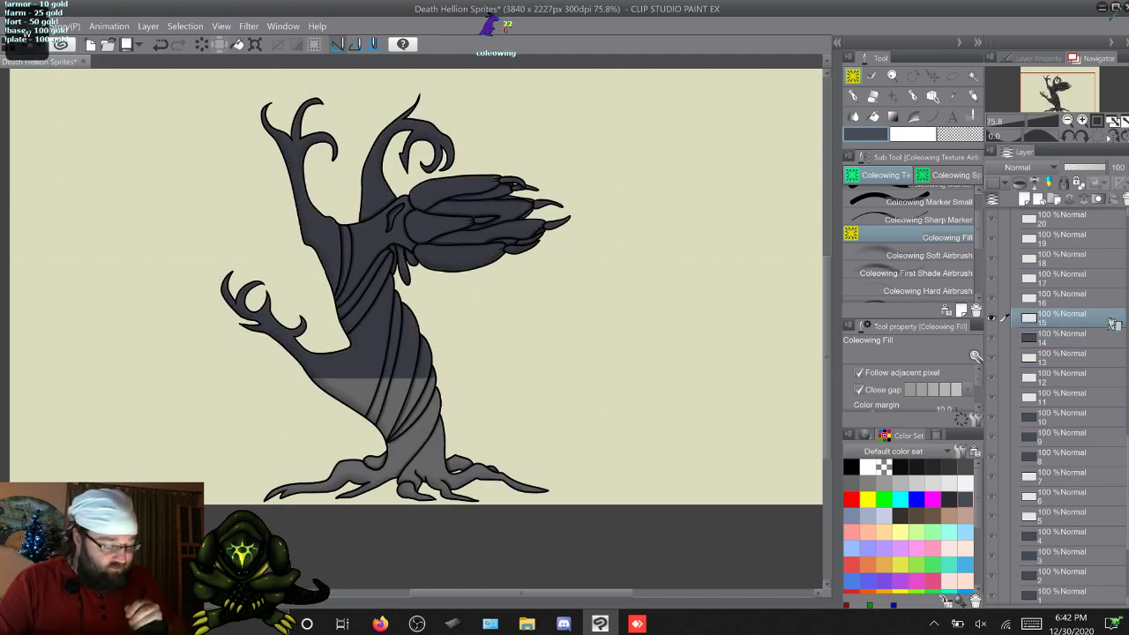
Step: Fill overlay layers 16 through 21 in turn with the same dark blue-gray and advance to layer 22
{"action": "key", "text": "w"}
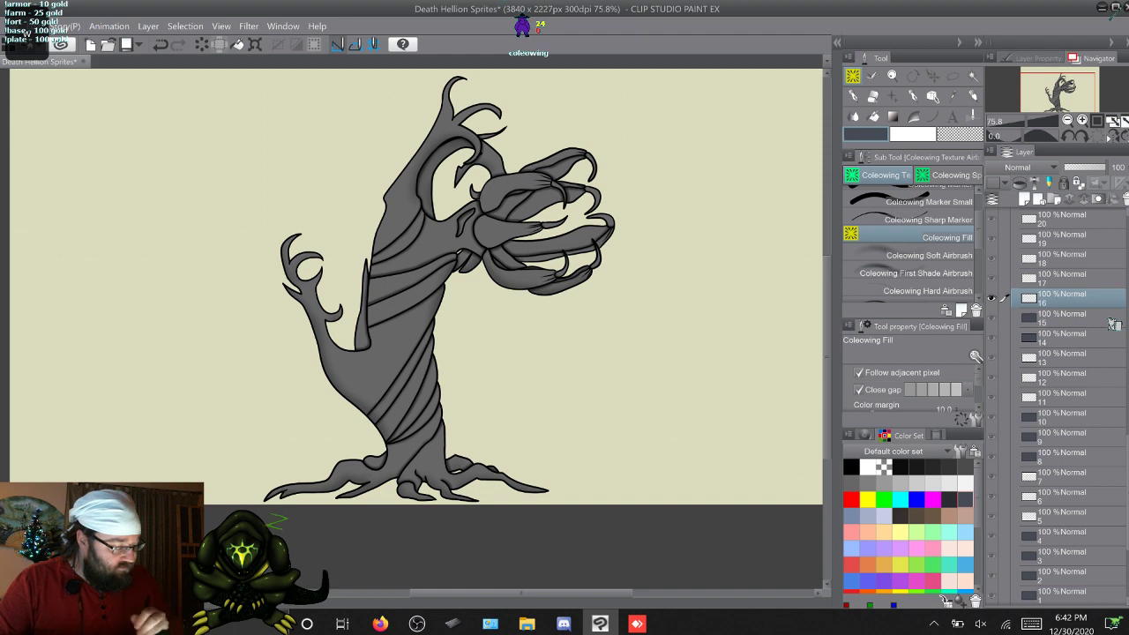
{"action": "key", "text": "alt+Delete"}
{"action": "key", "text": "w"}
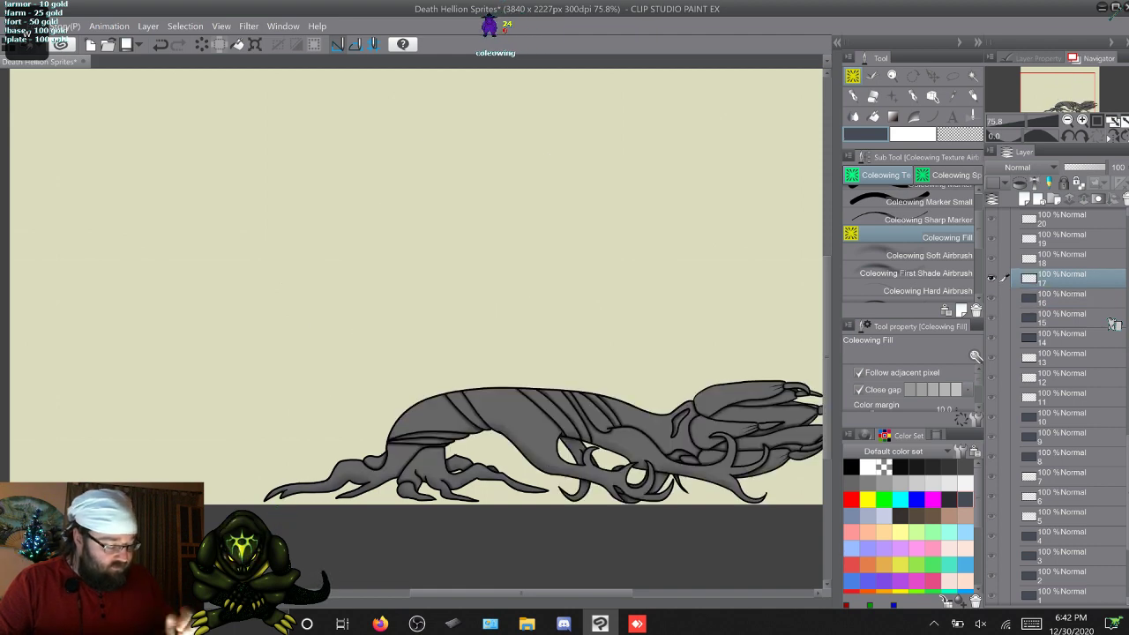
{"action": "key", "text": "alt+Delete"}
{"action": "key", "text": "w"}
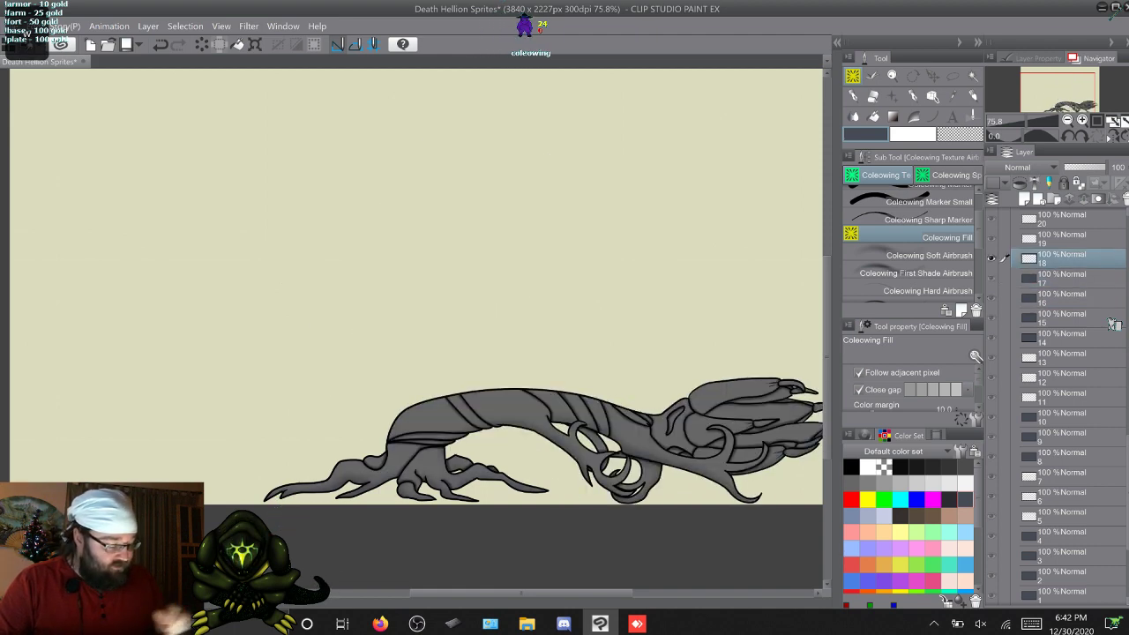
{"action": "key", "text": "alt+Delete"}
{"action": "key", "text": "w"}
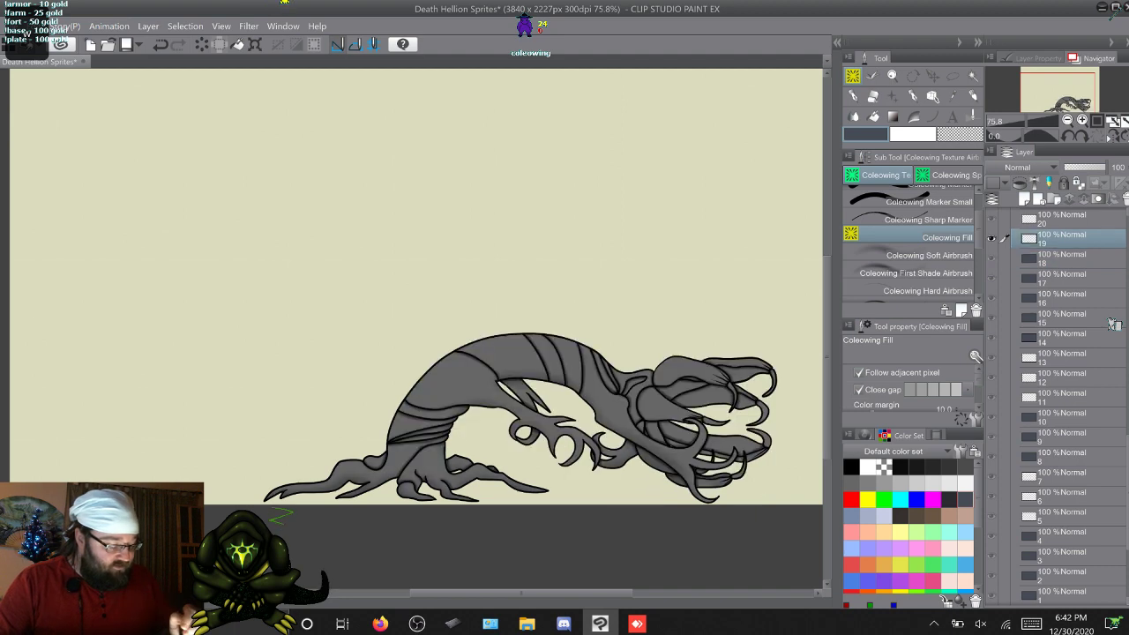
{"action": "key", "text": "alt+Delete"}
{"action": "key", "text": "w"}
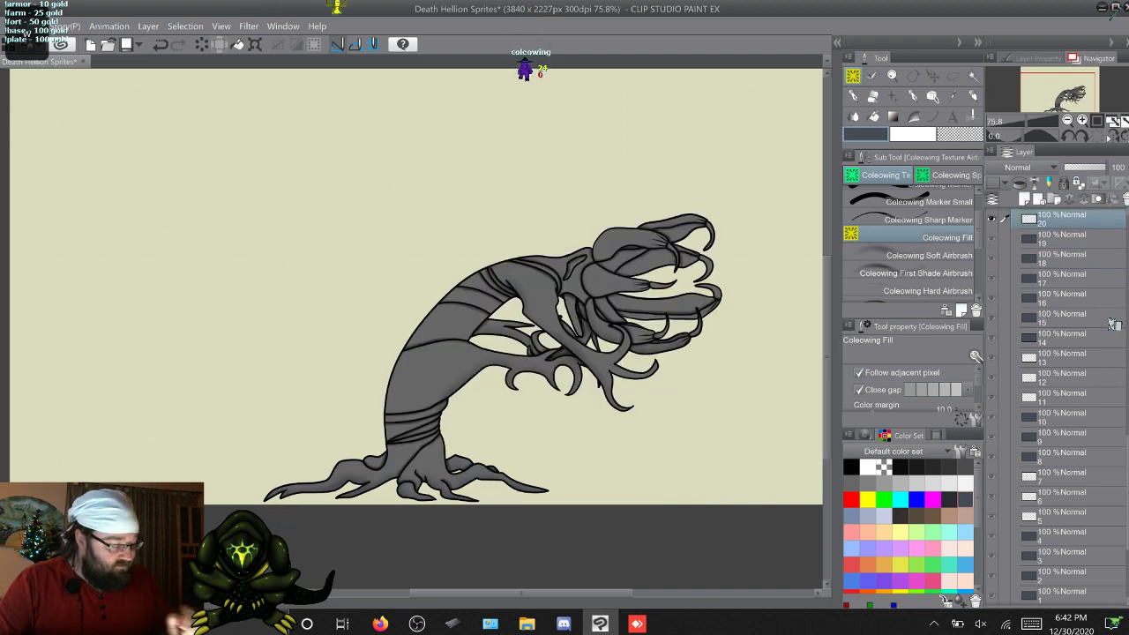
{"action": "key", "text": "alt+Delete"}
{"action": "key", "text": "w"}
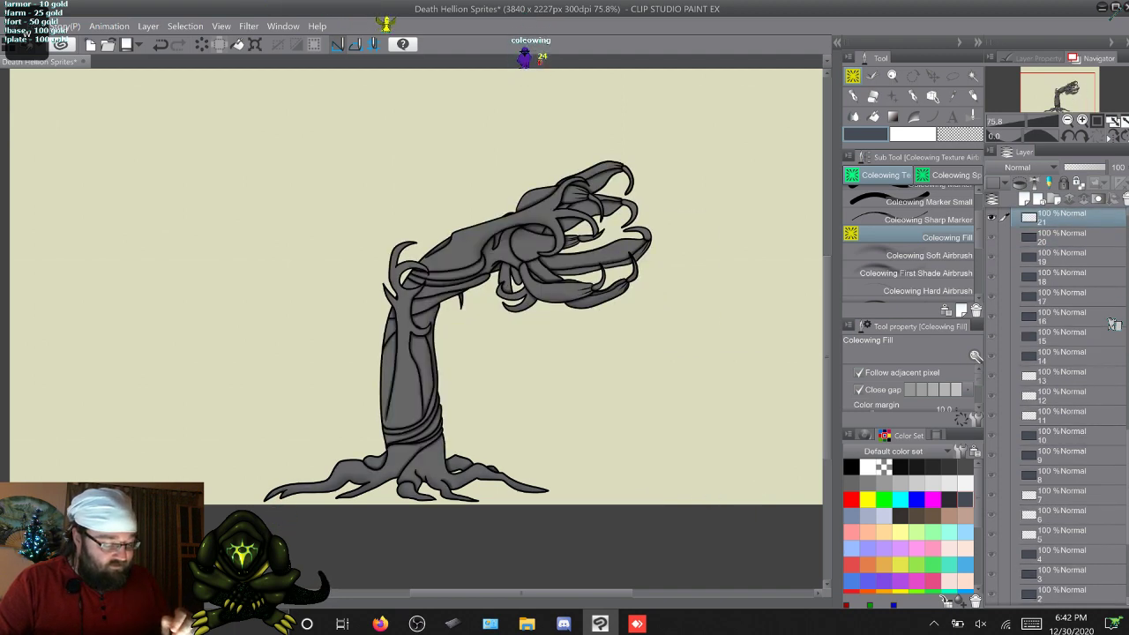
{"action": "key", "text": "alt+Delete"}
{"action": "key", "text": "w"}
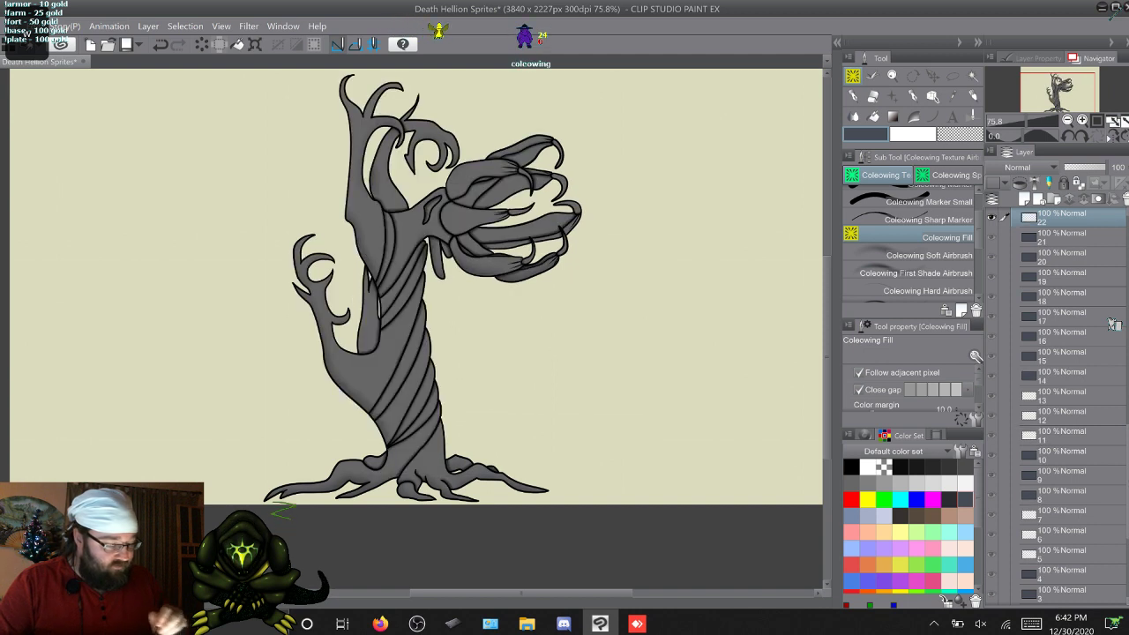
Step: Fill the tree animation's frame layers 22, 23 and 24 with the dark slate drawing color
{"action": "key", "text": "alt+Delete"}
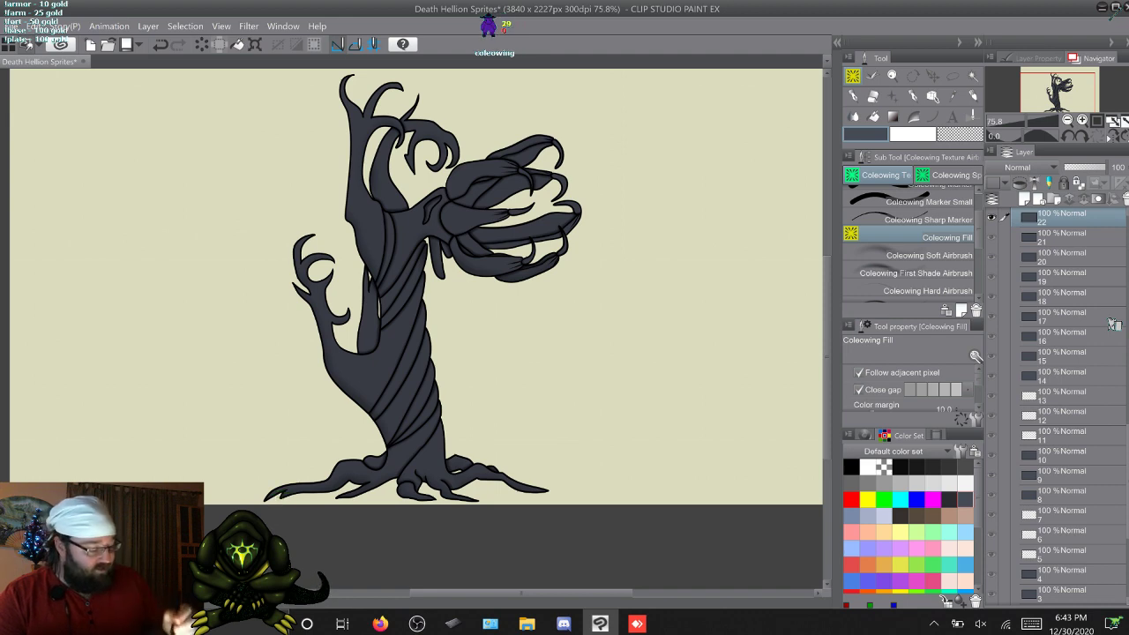
{"action": "key", "text": "w"}
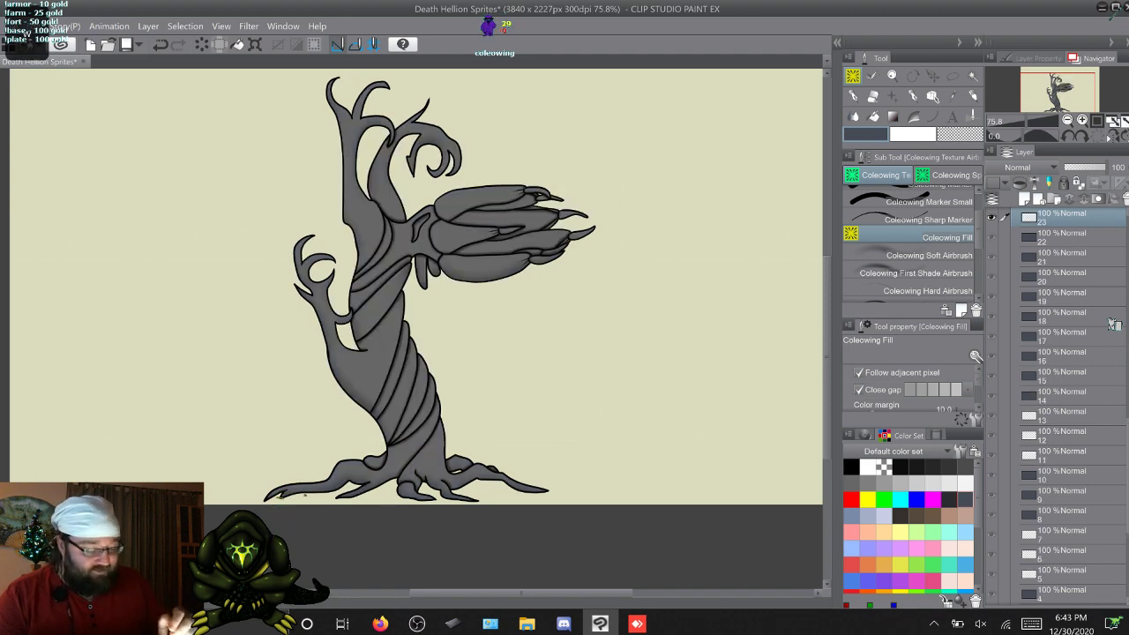
{"action": "key", "text": "w"}
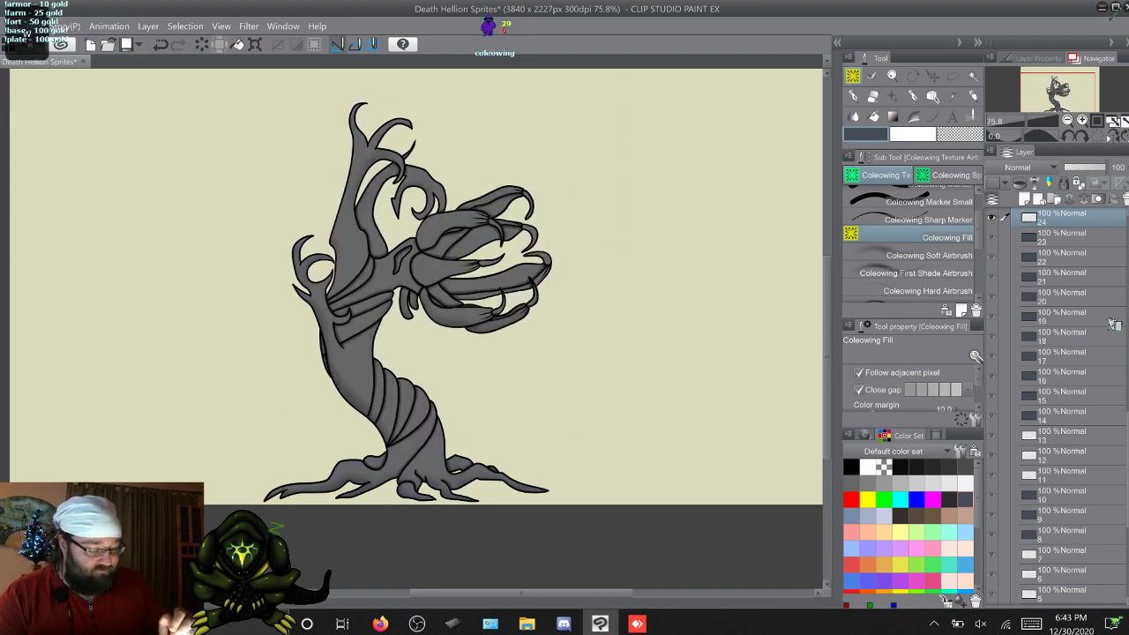
{"action": "key", "text": "w"}
{"action": "key", "text": "s"}
{"action": "key", "text": "w"}
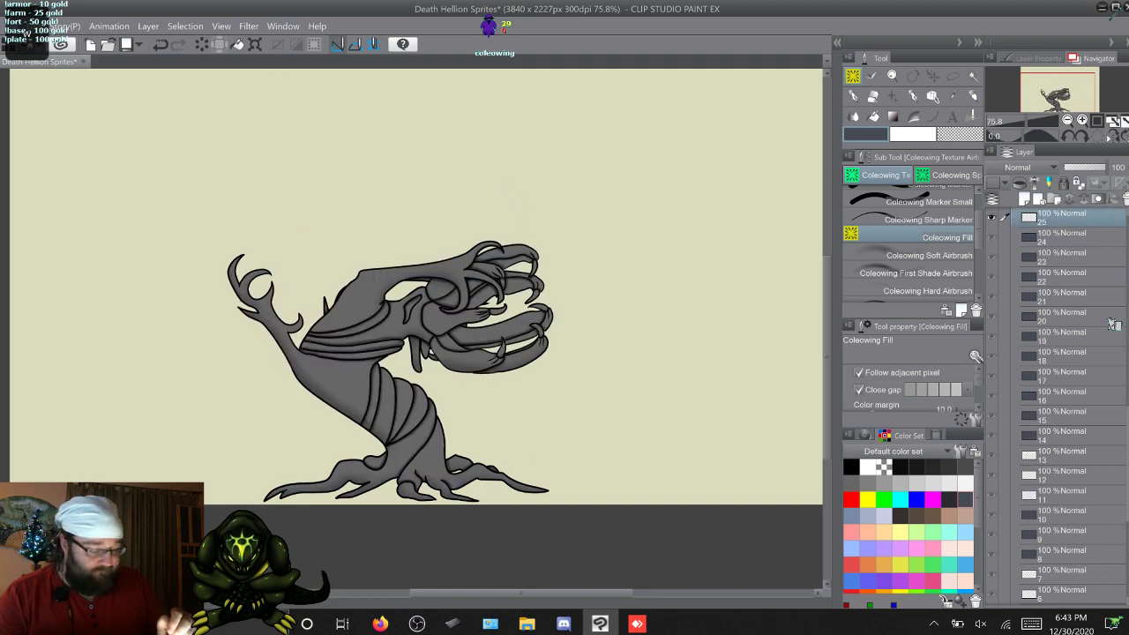
Step: Fill frame layers 25, 26 and 27 with the dark slate color, comparing frames 25 and 26 along the way
{"action": "key", "text": "w"}
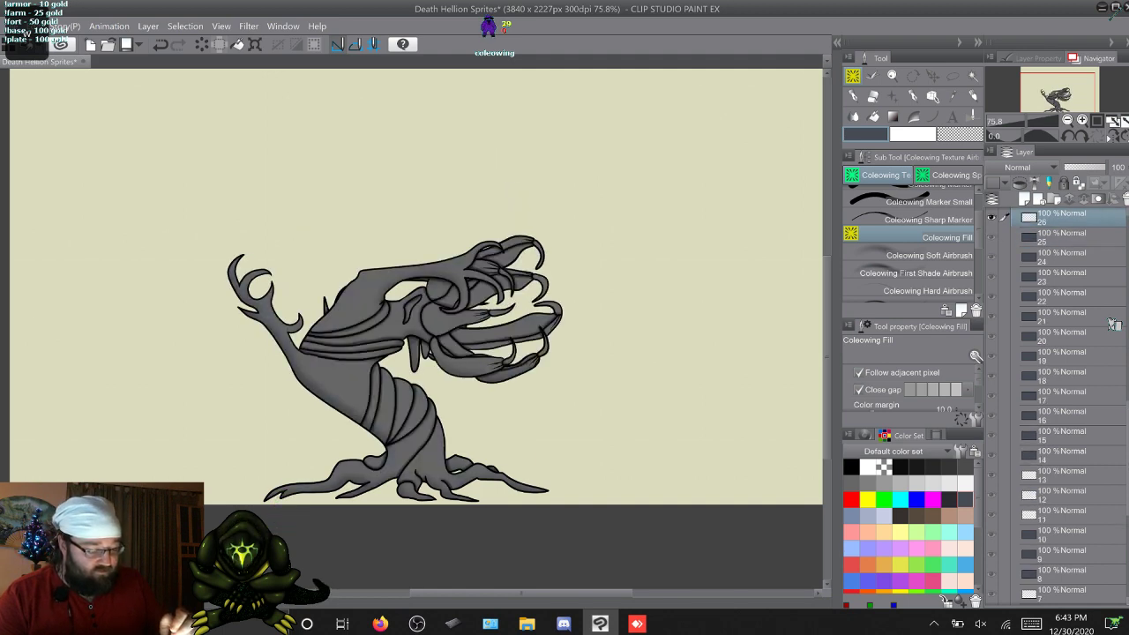
{"action": "key", "text": "s"}
{"action": "key", "text": "w"}
{"action": "key", "text": "s"}
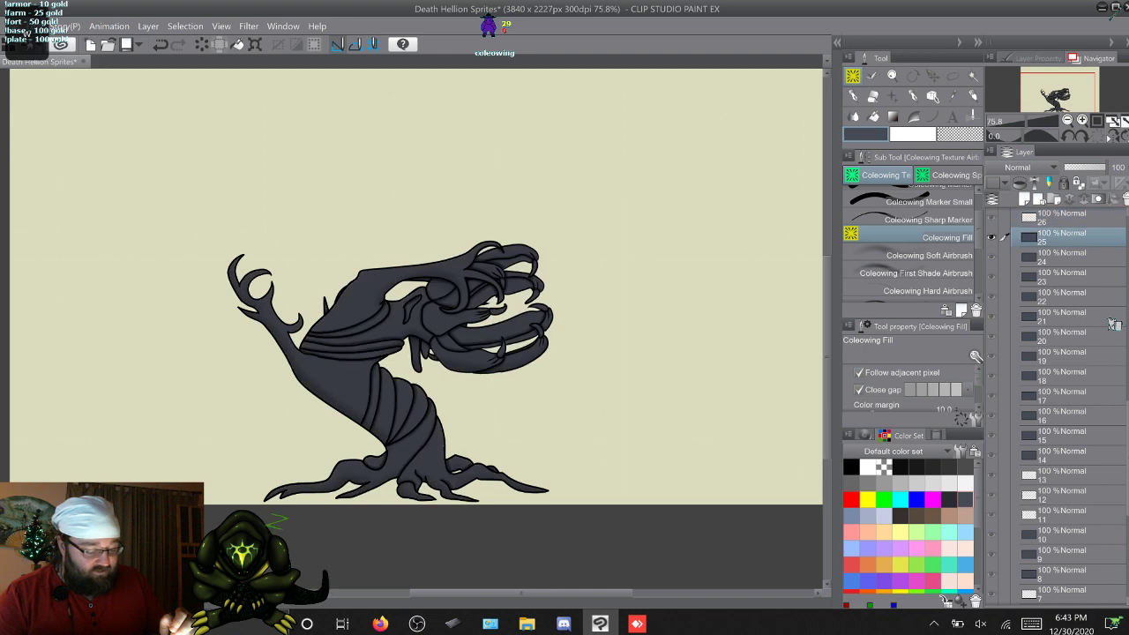
{"action": "key", "text": "w"}
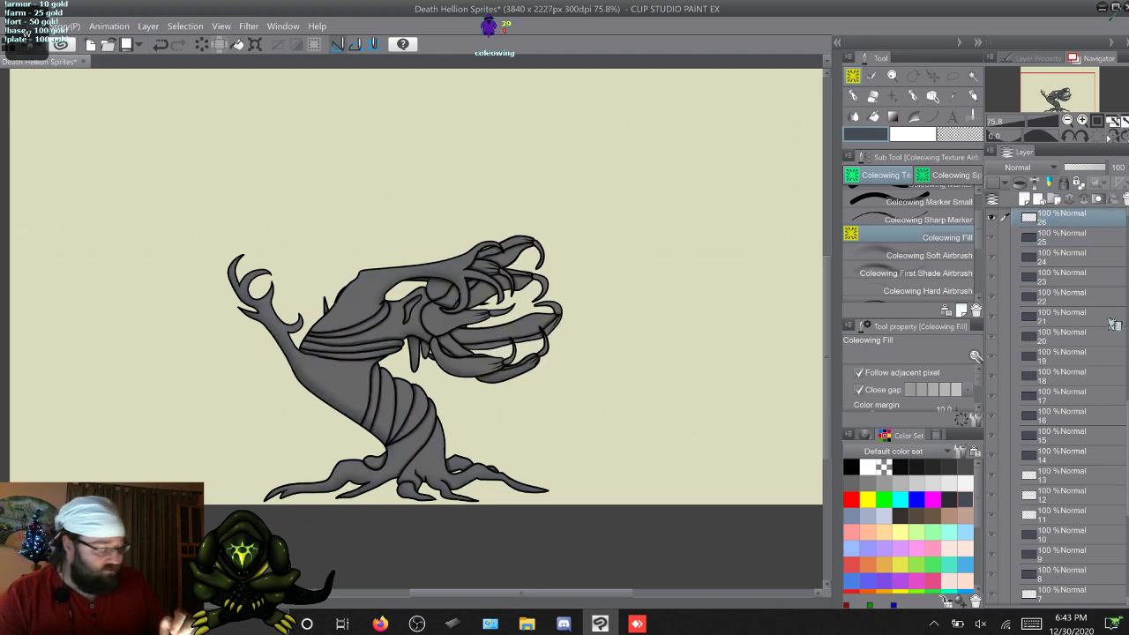
{"action": "left_click", "coordinate": [305, 491]}
{"action": "key", "text": "w"}
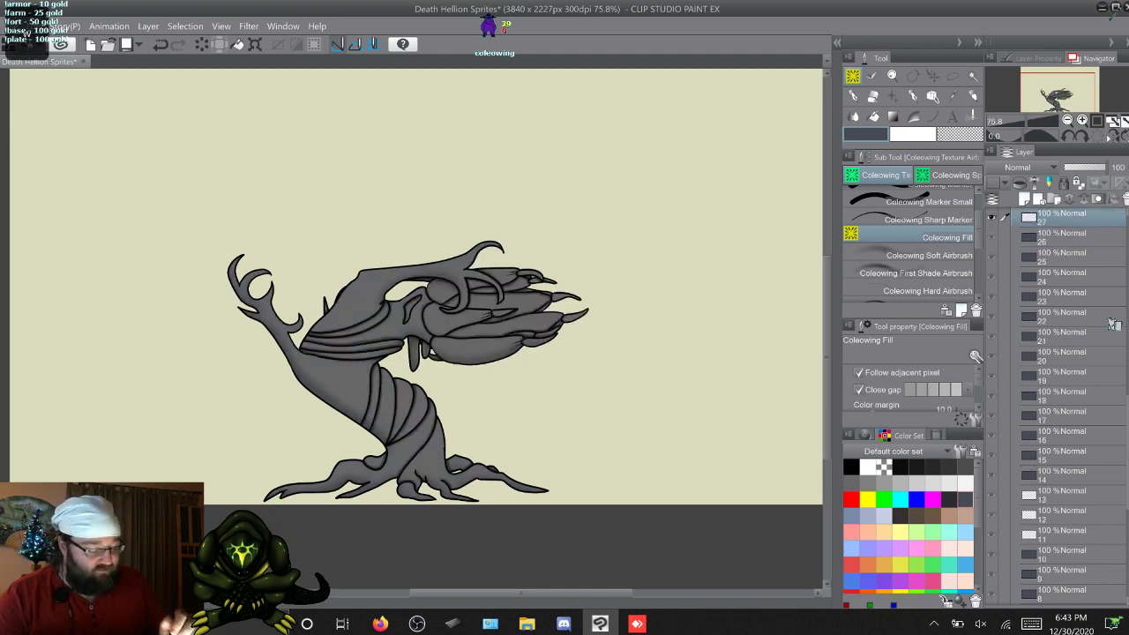
{"action": "left_click", "coordinate": [305, 492]}
Step: Skip frame layers 28 to 31 and fill layer 32 with the dark slate color
{"action": "key", "text": "w"}
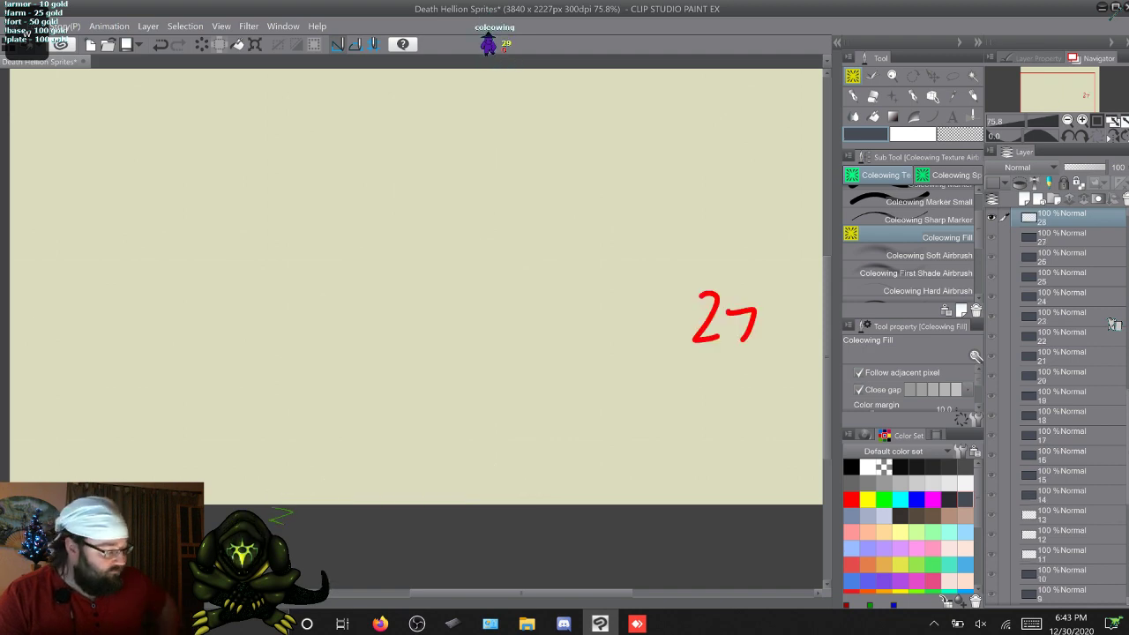
{"action": "key", "text": "w"}
{"action": "key", "text": "w"}
{"action": "key", "text": "w"}
{"action": "key", "text": "w"}
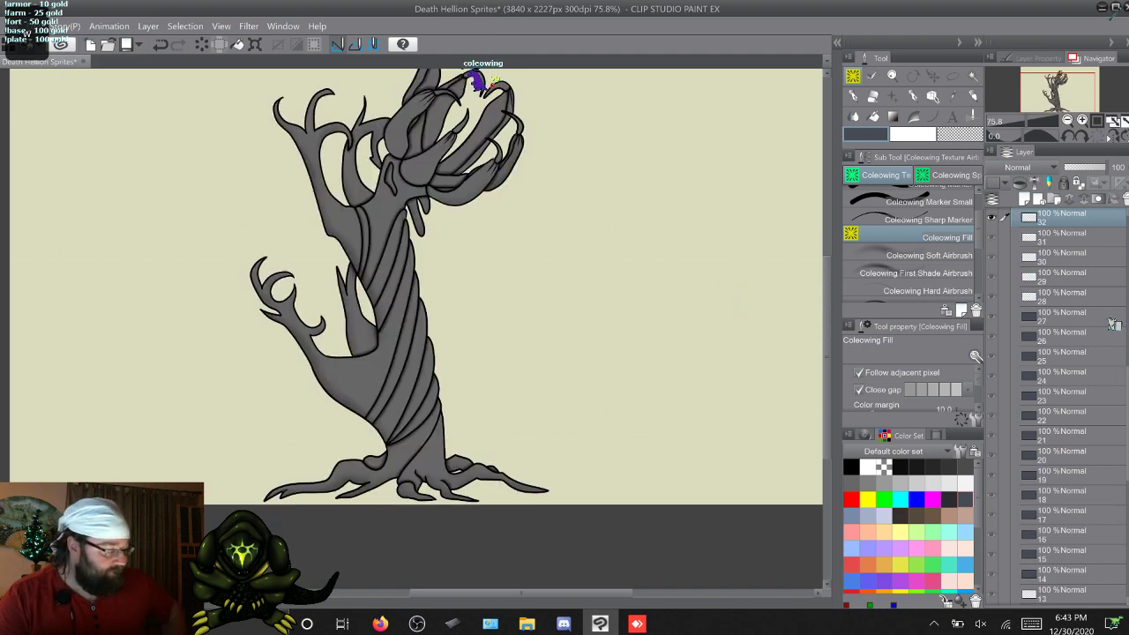
{"action": "left_click", "coordinate": [305, 492]}
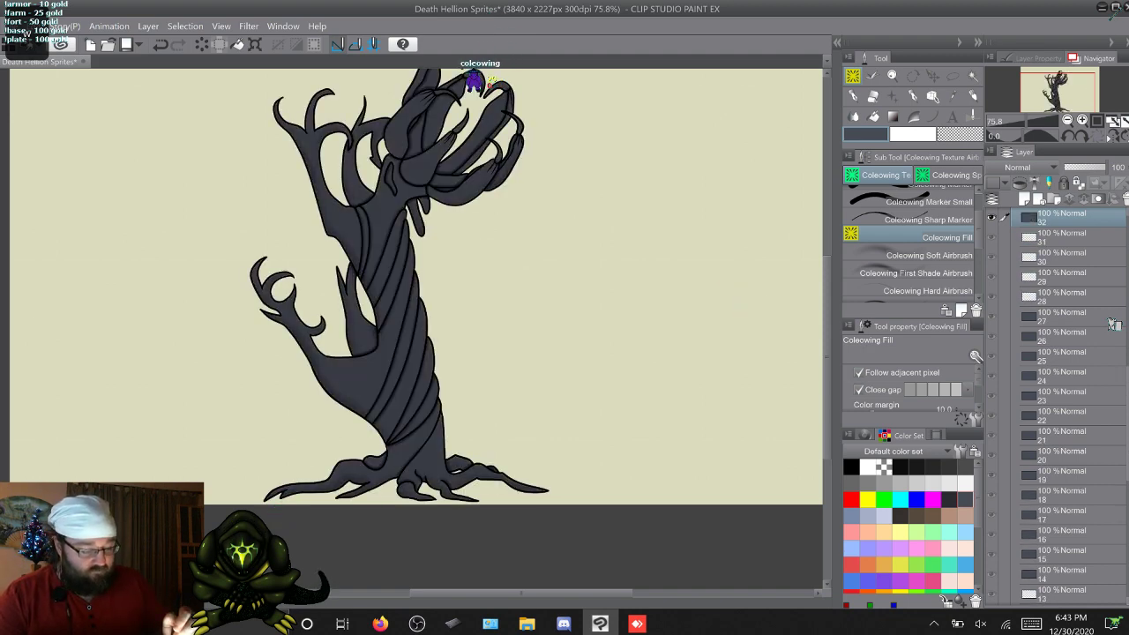
Step: Fill frame layers 33 and 35 with the dark slate color, leaving layer 34 unfilled
{"action": "key", "text": "w"}
{"action": "left_click", "coordinate": [276, 499]}
{"action": "key", "text": "w"}
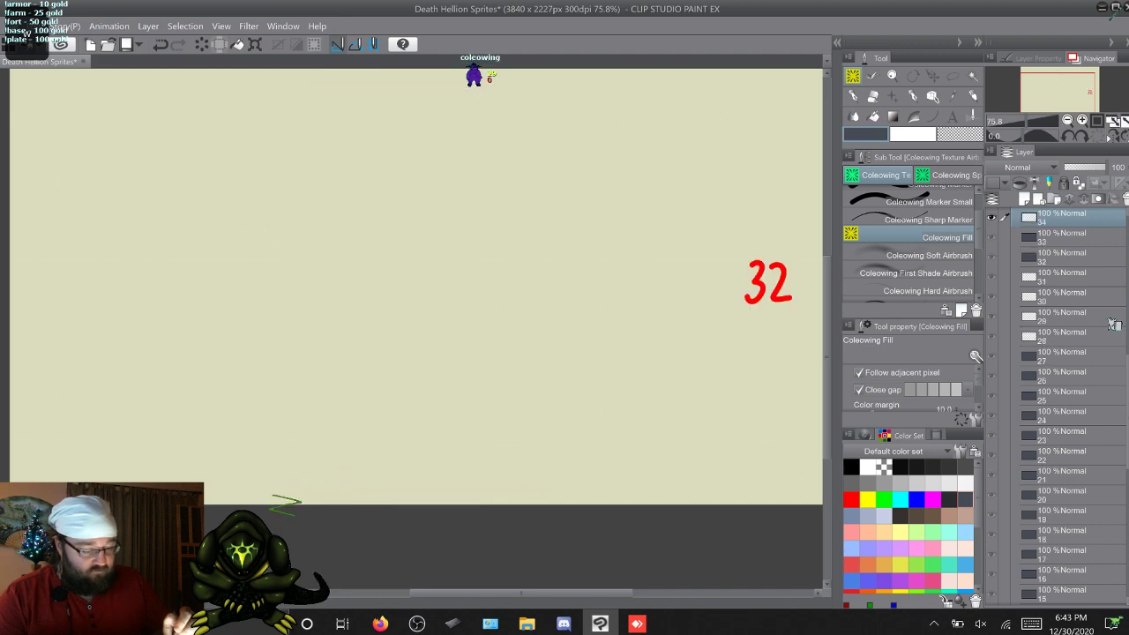
{"action": "key", "text": "w"}
{"action": "left_click", "coordinate": [278, 499]}
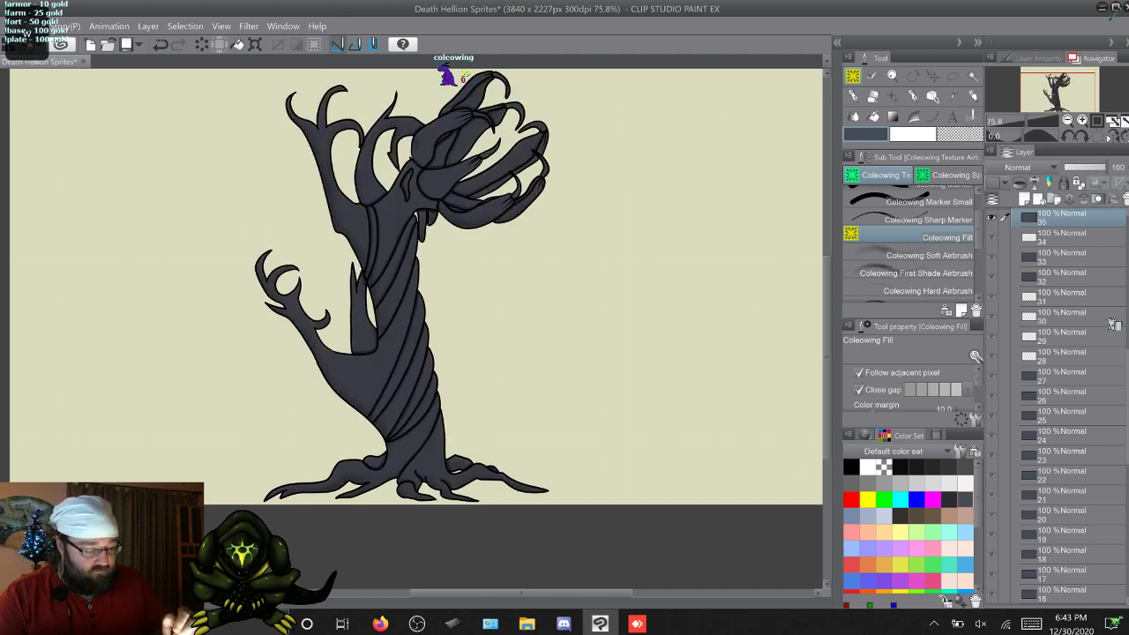
Step: Skip frame layers 36 to 39 and fill layers 40 and 41 with the dark slate color
{"action": "key", "text": "w"}
{"action": "key", "text": "w"}
{"action": "key", "text": "w"}
{"action": "key", "text": "w"}
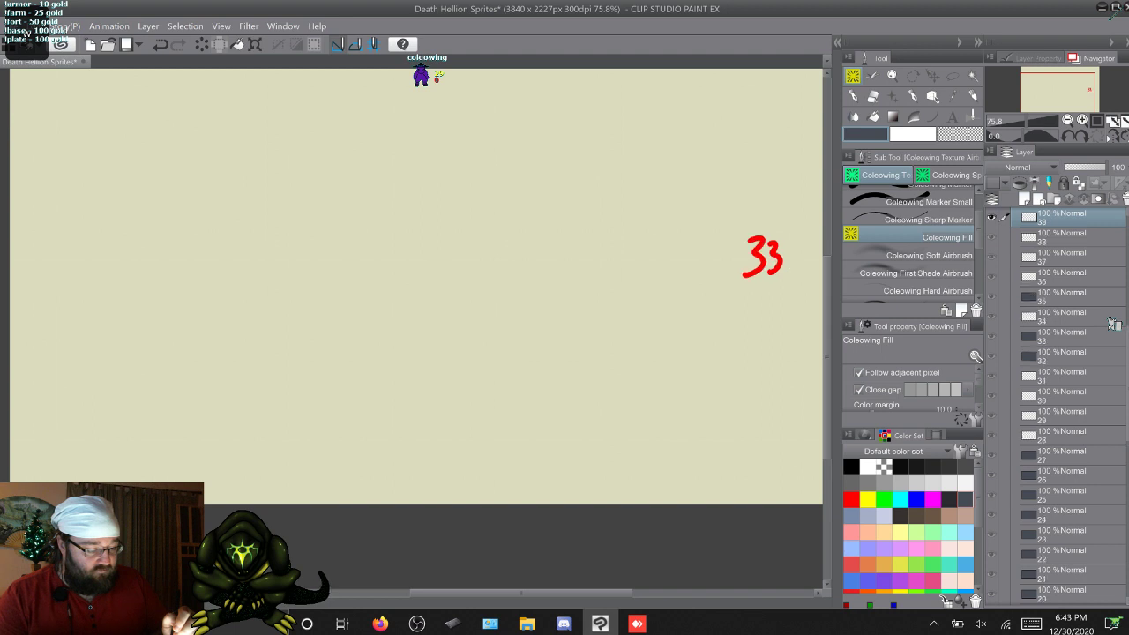
{"action": "key", "text": "w"}
{"action": "left_click", "coordinate": [279, 499]}
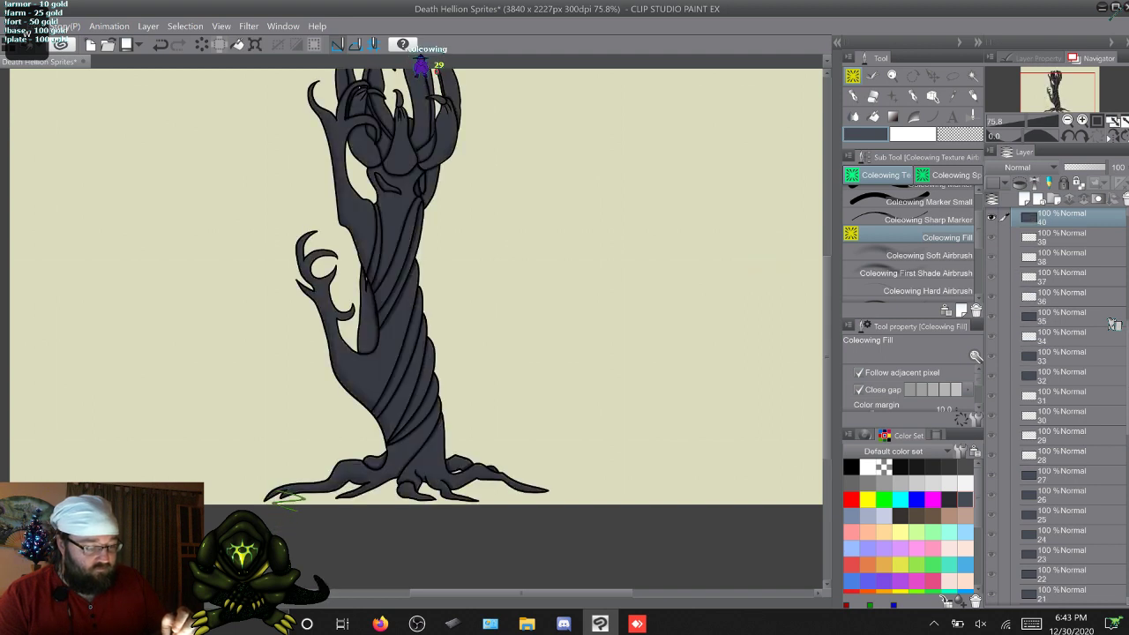
{"action": "key", "text": "w"}
{"action": "left_click", "coordinate": [278, 499]}
Step: Fill frame layers 42, 43 and 44 with the dark slate color
{"action": "key", "text": "w"}
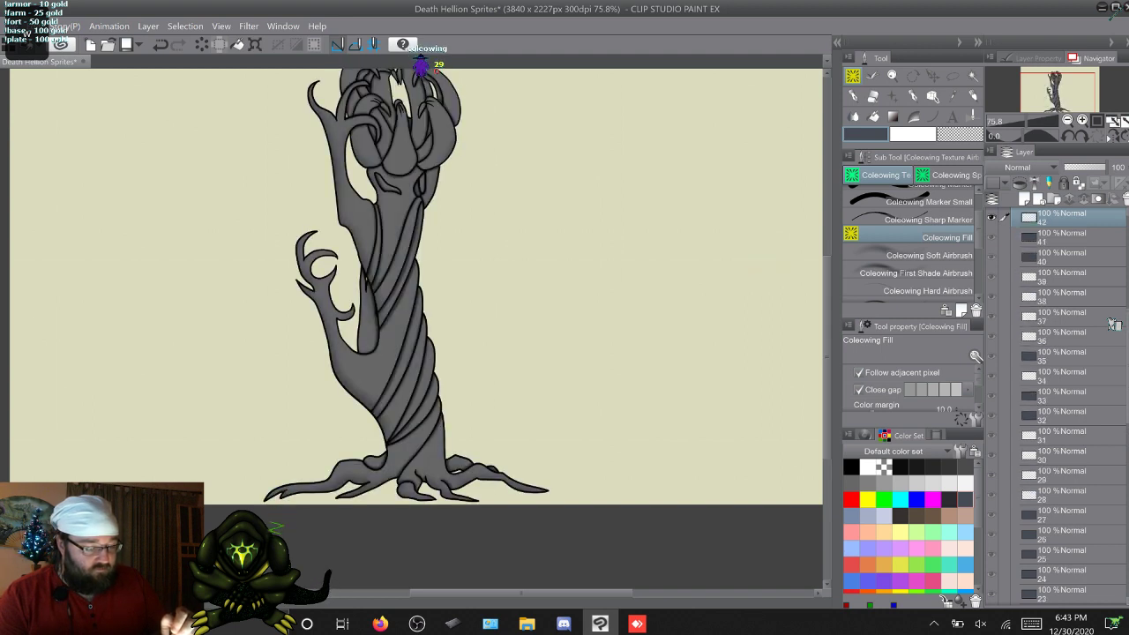
{"action": "left_click", "coordinate": [279, 499]}
{"action": "key", "text": "w"}
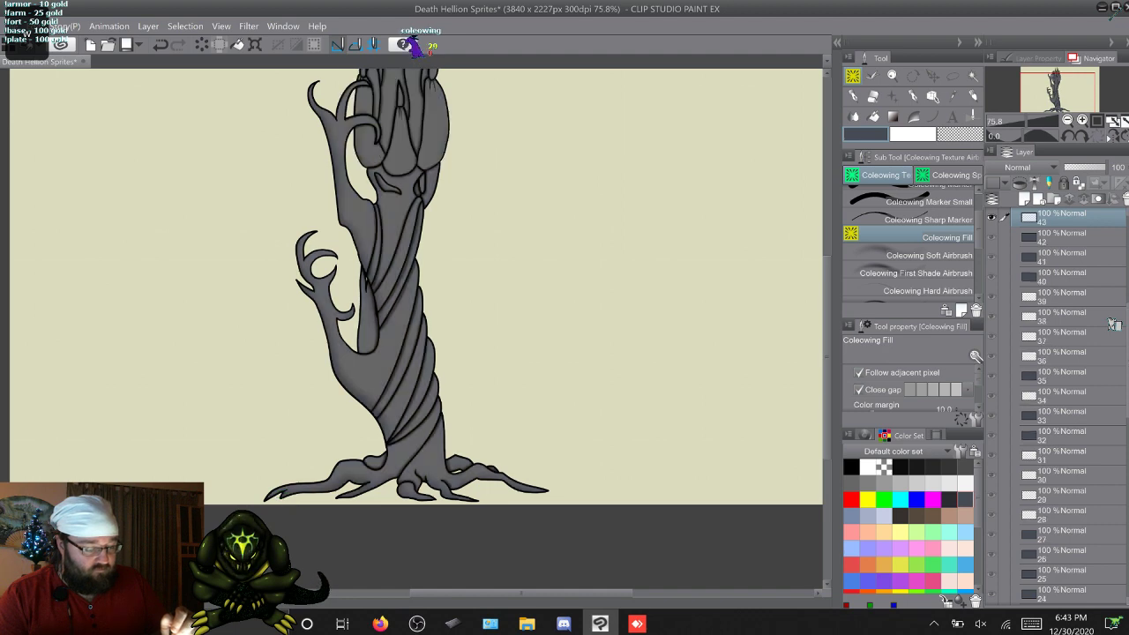
{"action": "left_click", "coordinate": [279, 500]}
{"action": "key", "text": "w"}
{"action": "left_click", "coordinate": [279, 499]}
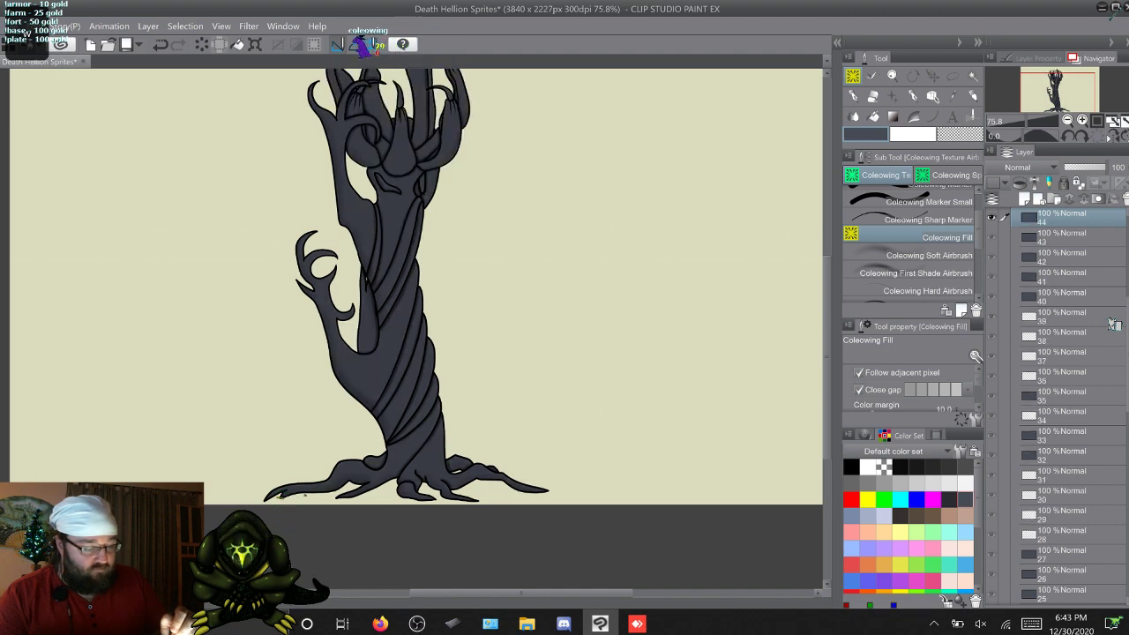
Step: Fill frame layers 45 and 50 with the dark slate color, leaving layers 46 to 49 unfilled
{"action": "key", "text": "w"}
{"action": "left_click", "coordinate": [278, 499]}
{"action": "key", "text": "w"}
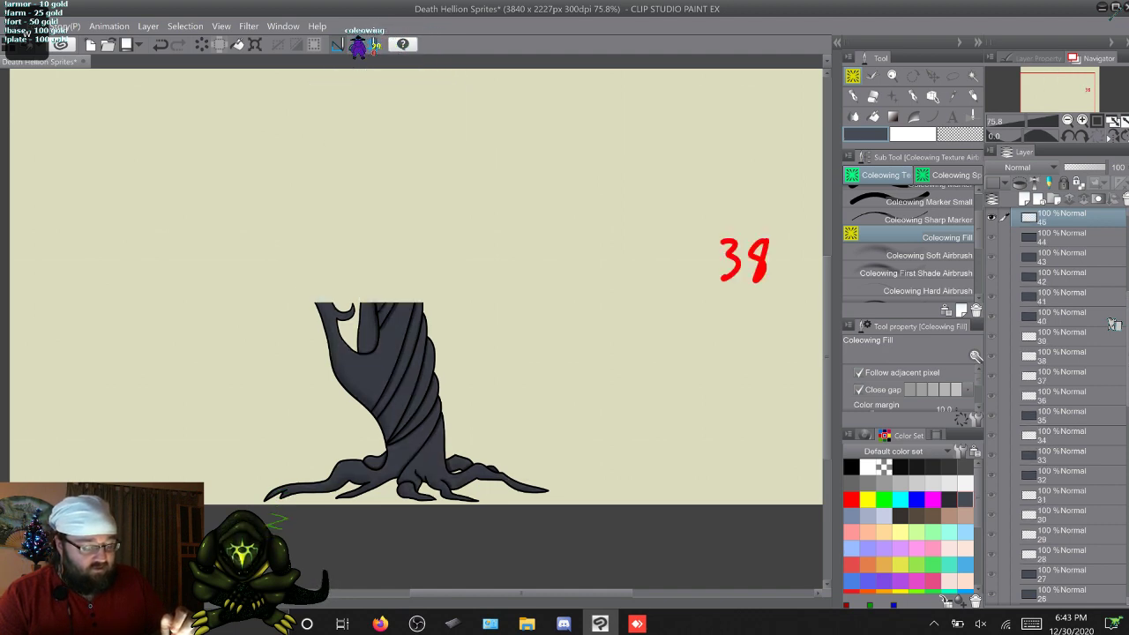
{"action": "key", "text": "w"}
{"action": "key", "text": "w"}
{"action": "key", "text": "w"}
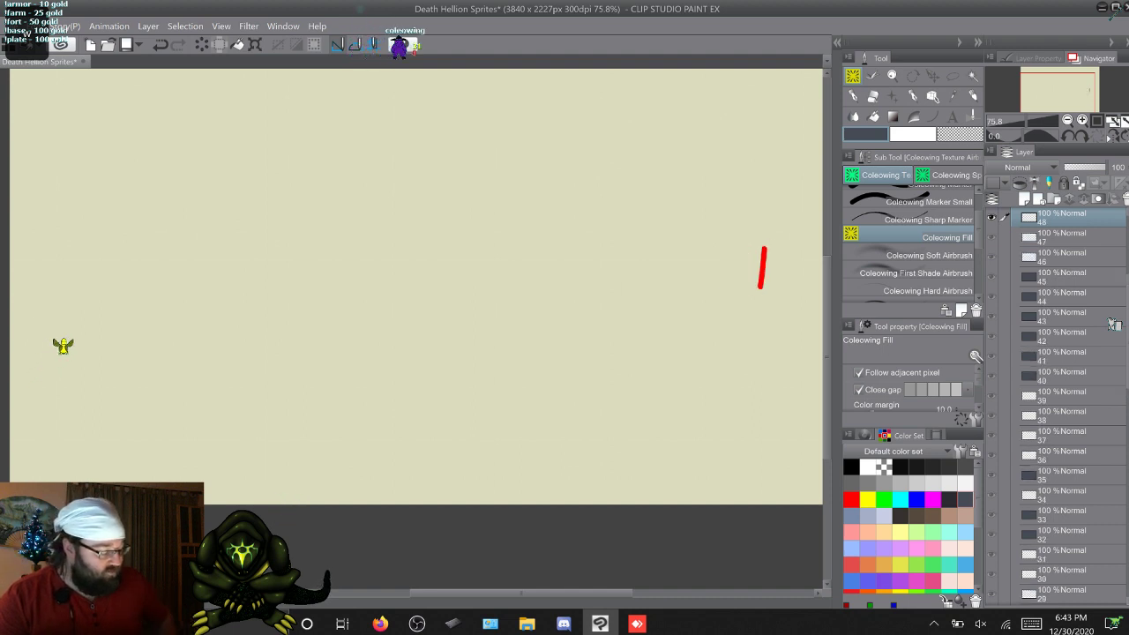
{"action": "key", "text": "w"}
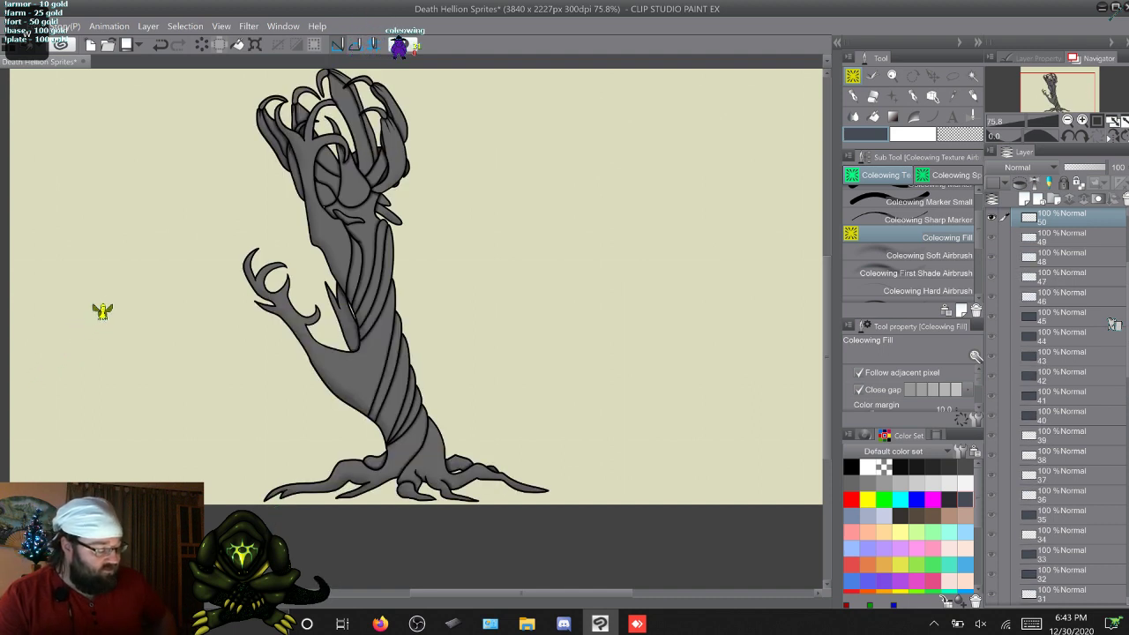
{"action": "left_click", "coordinate": [325, 207]}
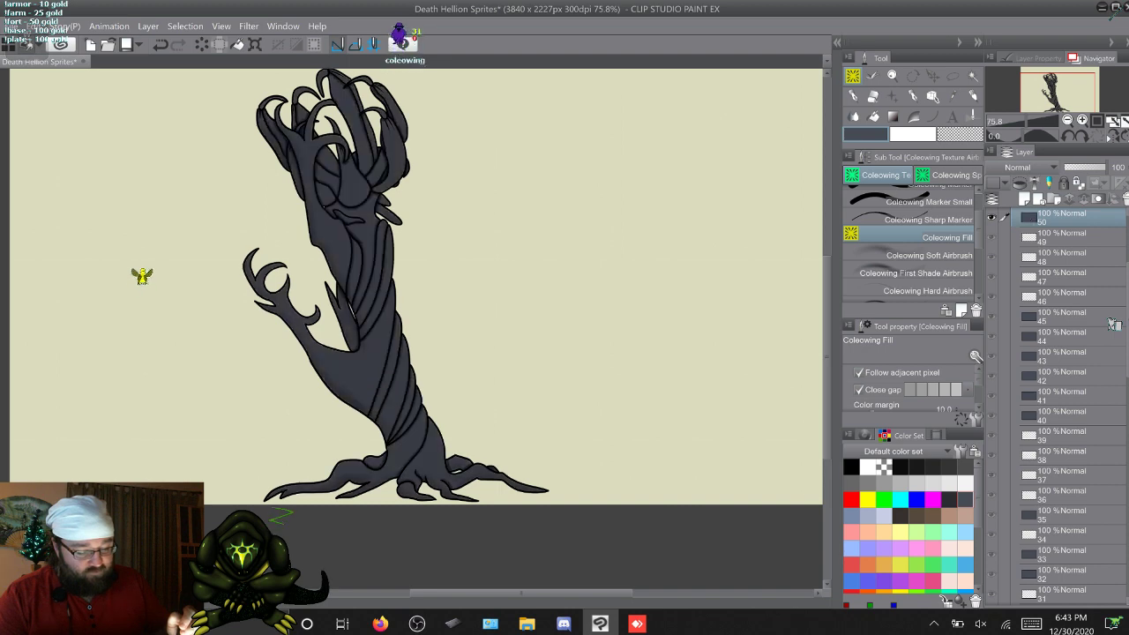
Step: Fill frame layers 51, 52 and 53 with the dark slate color
{"action": "key", "text": "w"}
{"action": "left_click", "coordinate": [171, 247]}
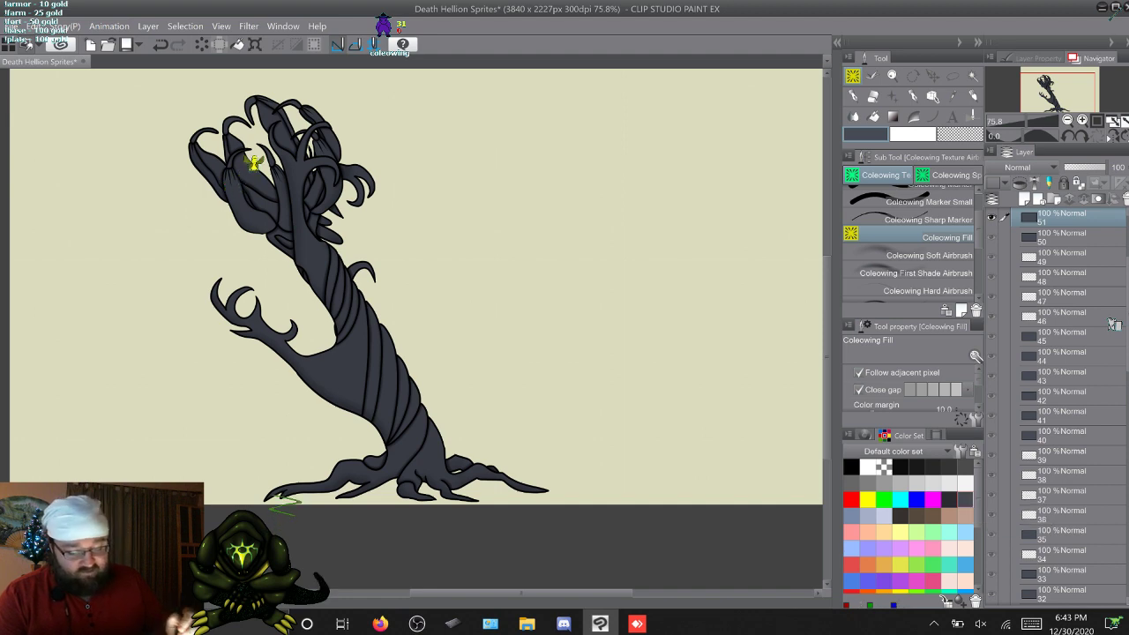
{"action": "key", "text": "alt+bracketright"}
{"action": "left_click", "coordinate": [291, 127]}
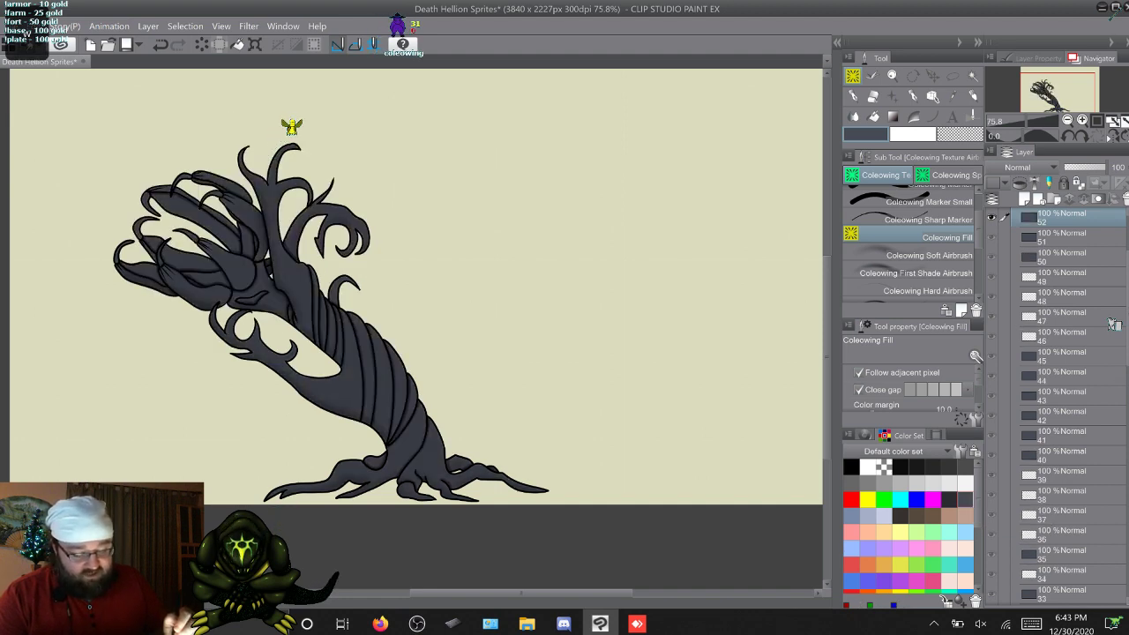
{"action": "key", "text": "alt+bracketright"}
{"action": "left_click", "coordinate": [332, 91]}
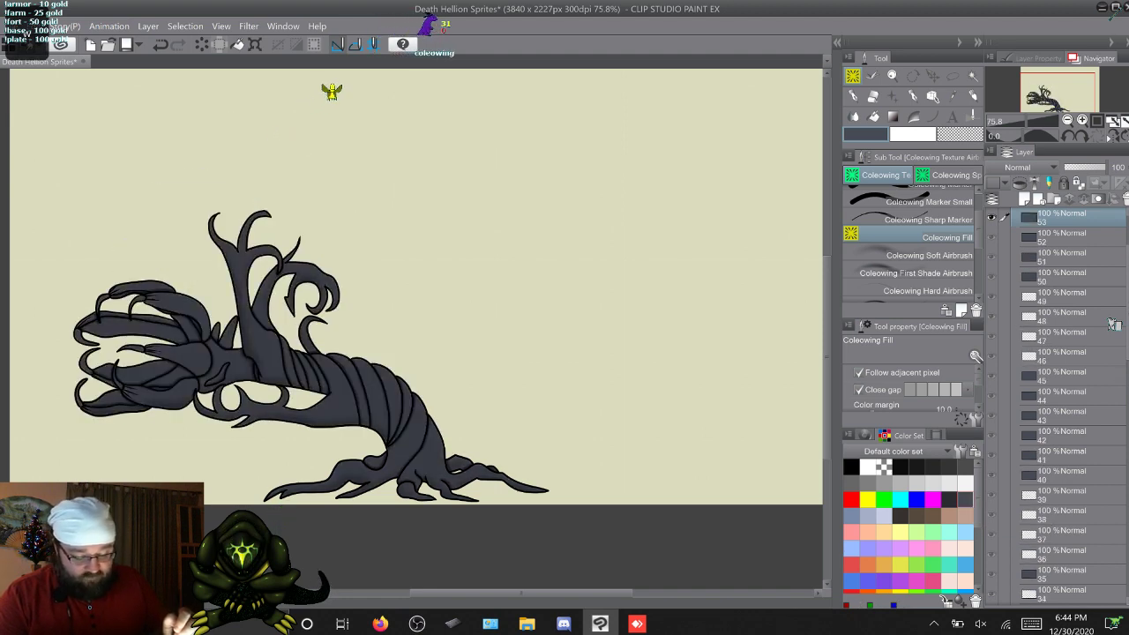
Step: Fill the last frame layers 54 and 55 with the dark slate color and return to layer 1
{"action": "key", "text": "alt+bracketright"}
{"action": "left_click", "coordinate": [360, 73]}
{"action": "key", "text": "alt+bracketright"}
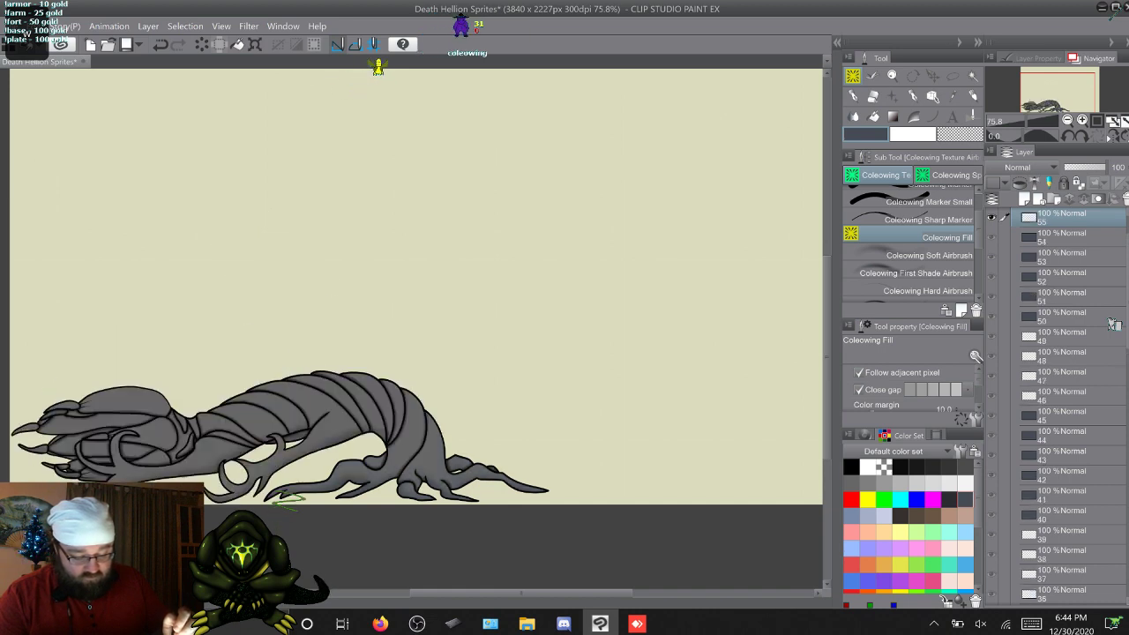
{"action": "left_click", "coordinate": [395, 66]}
{"action": "key", "text": "alt+bracketright"}
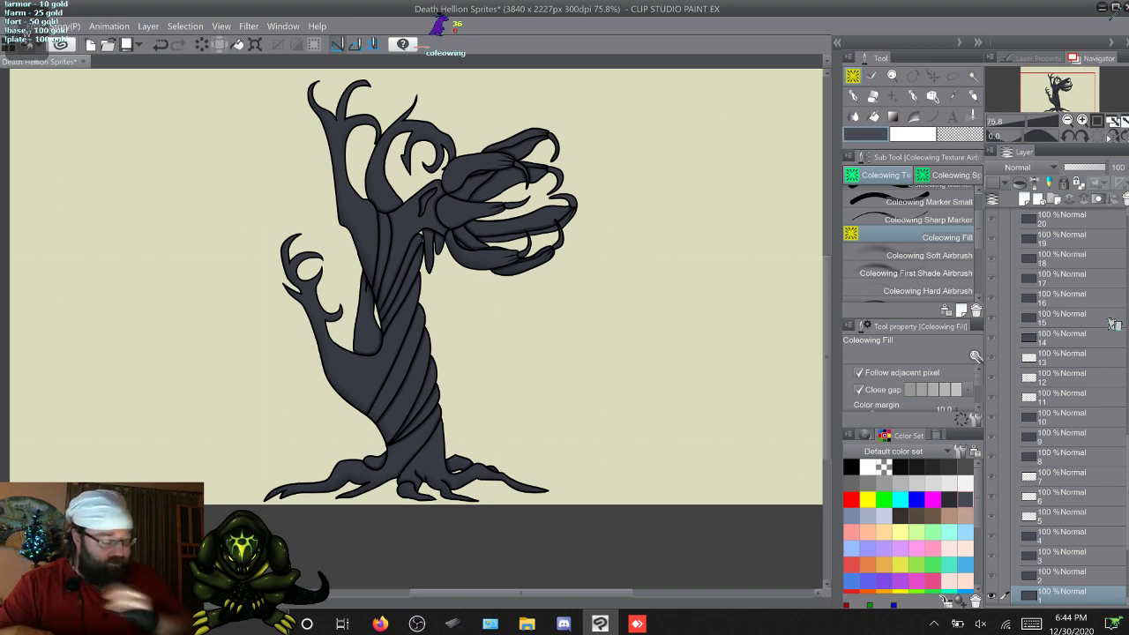
Step: Hide the shading folder "empty Copy : 55" and the layer 1a below frame layer 1
{"action": "scroll", "coordinate": [1113, 324], "scroll_direction": "down", "scroll_amount": 2}
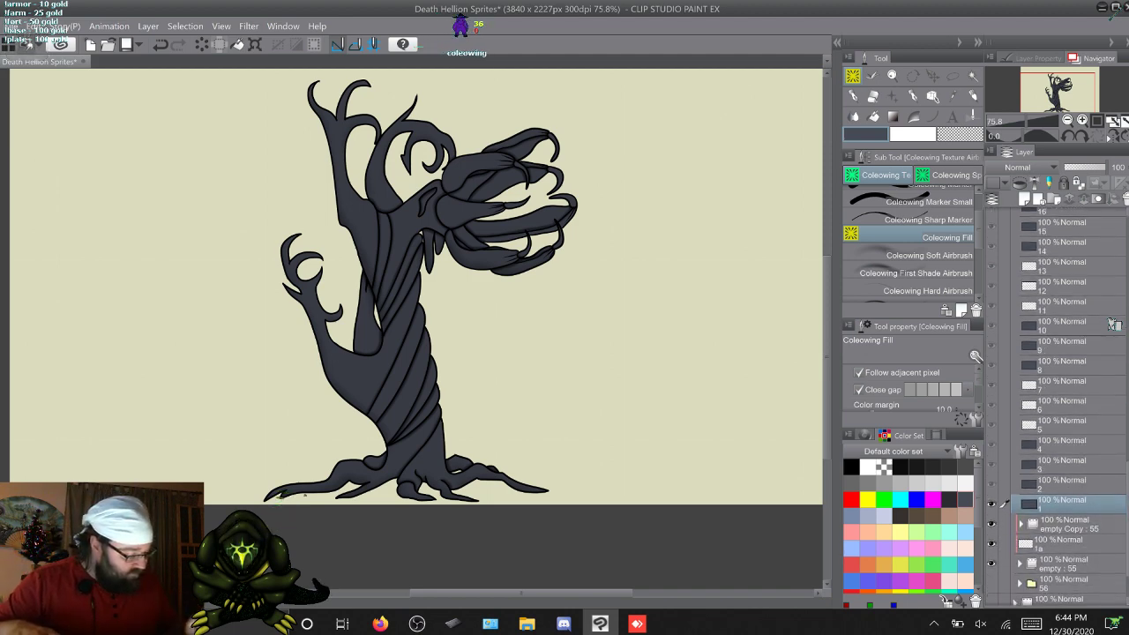
{"action": "scroll", "coordinate": [1113, 323], "scroll_direction": "up", "scroll_amount": 2}
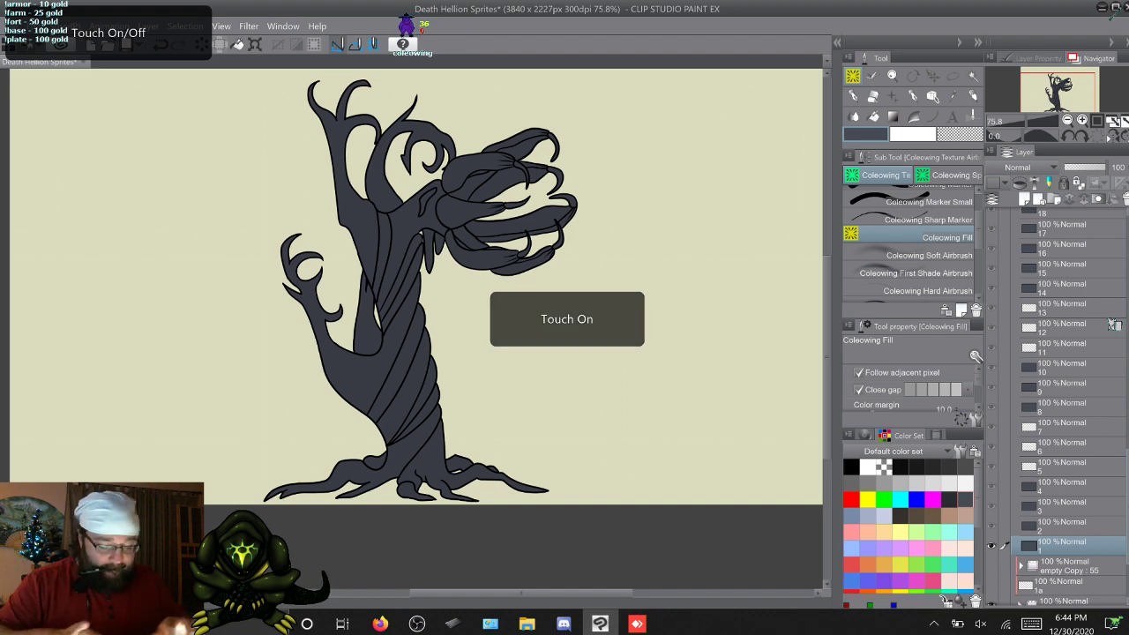
{"action": "scroll", "coordinate": [391, 401], "scroll_direction": "up", "scroll_amount": 4}
{"action": "left_click_drag", "start_coordinate": [441, 212], "coordinate": [387, 452]}
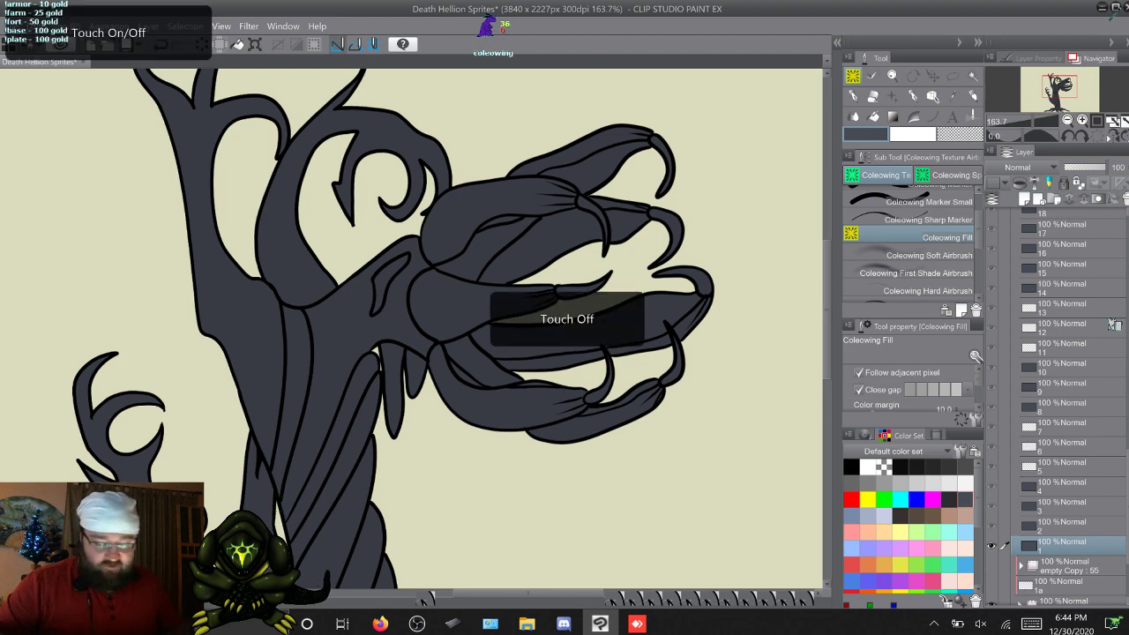
Step: Look through the stack of frame layers and folders, and through the swatches of the default color set
{"action": "scroll", "coordinate": [1114, 324], "scroll_direction": "up", "scroll_amount": 10}
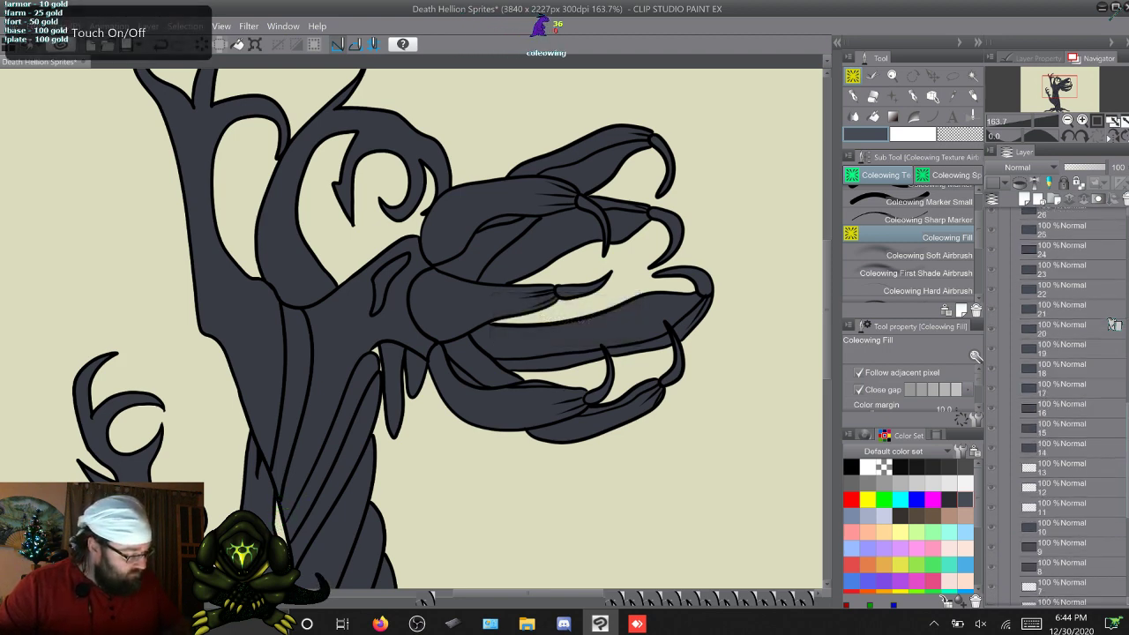
{"action": "scroll", "coordinate": [1114, 325], "scroll_direction": "up", "scroll_amount": 5}
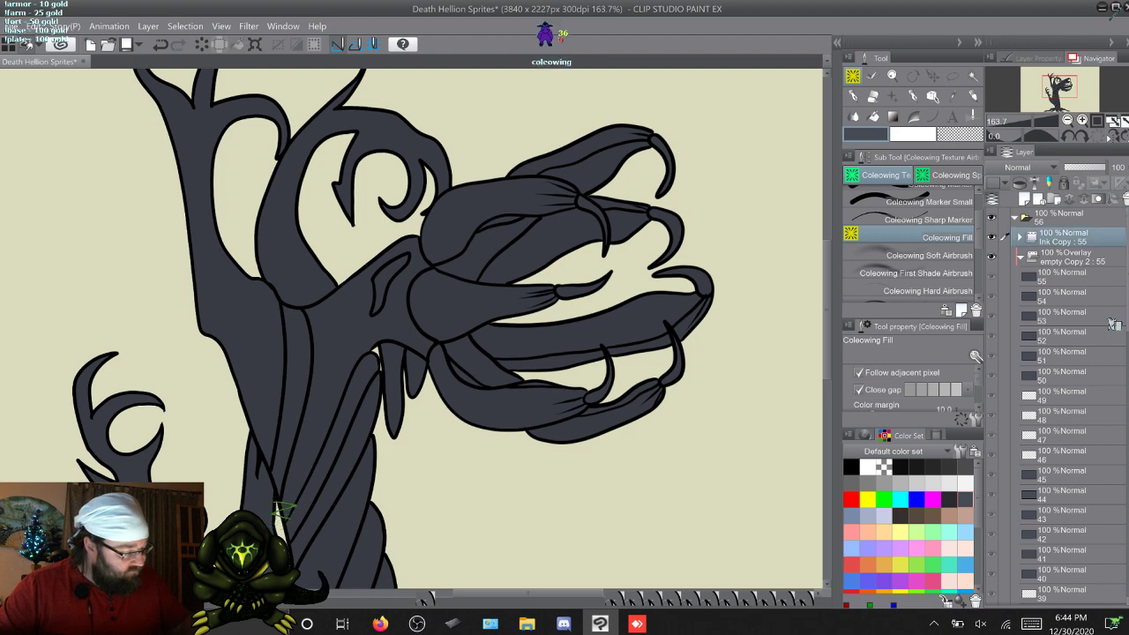
{"action": "scroll", "coordinate": [1113, 324], "scroll_direction": "down", "scroll_amount": 10}
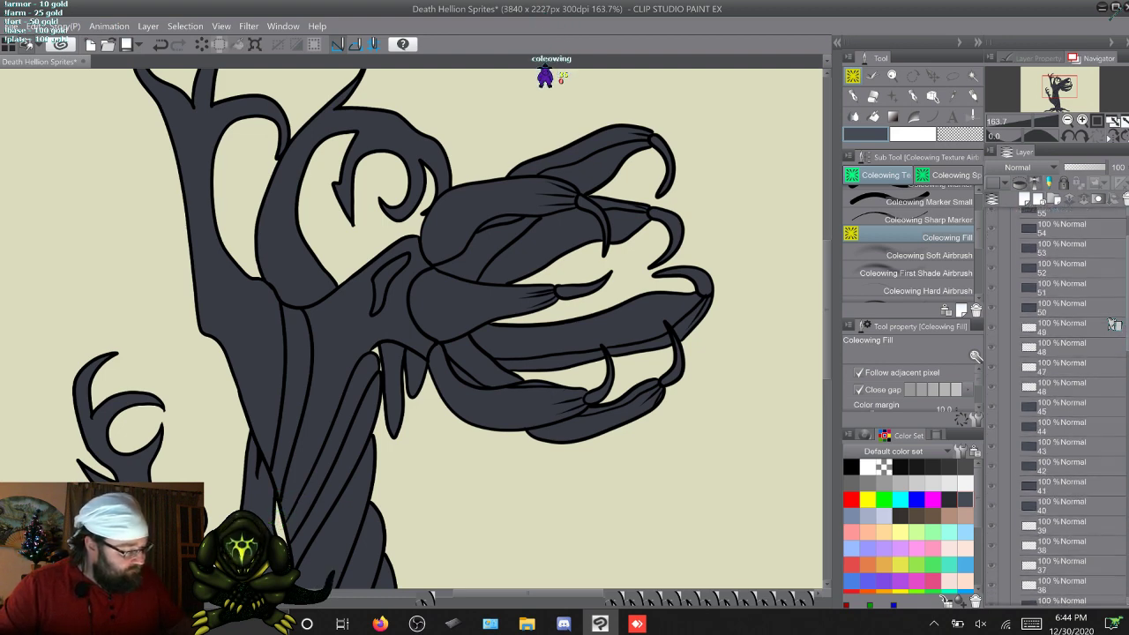
{"action": "scroll", "coordinate": [1114, 325], "scroll_direction": "down", "scroll_amount": 5}
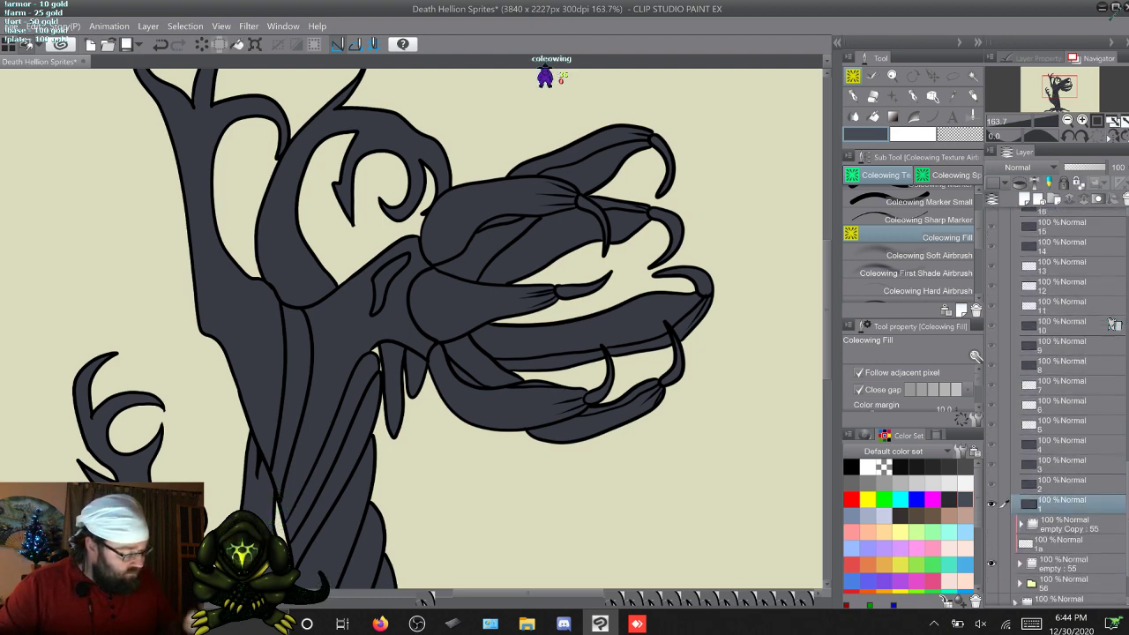
{"action": "scroll", "coordinate": [908, 529], "scroll_direction": "down", "scroll_amount": 4}
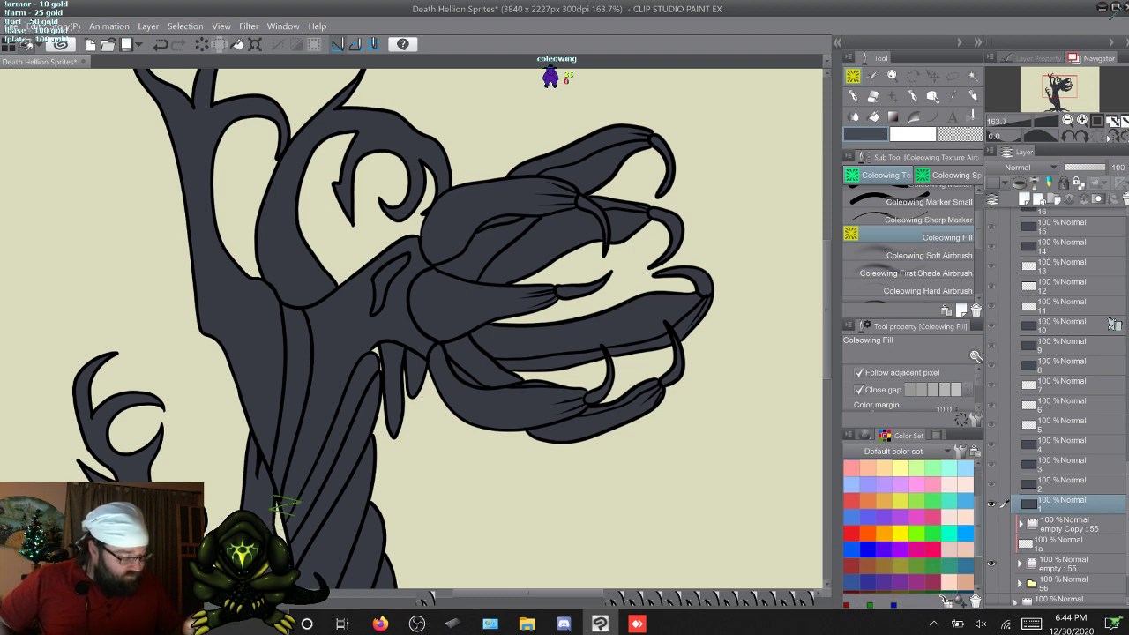
{"action": "left_click", "coordinate": [883, 532]}
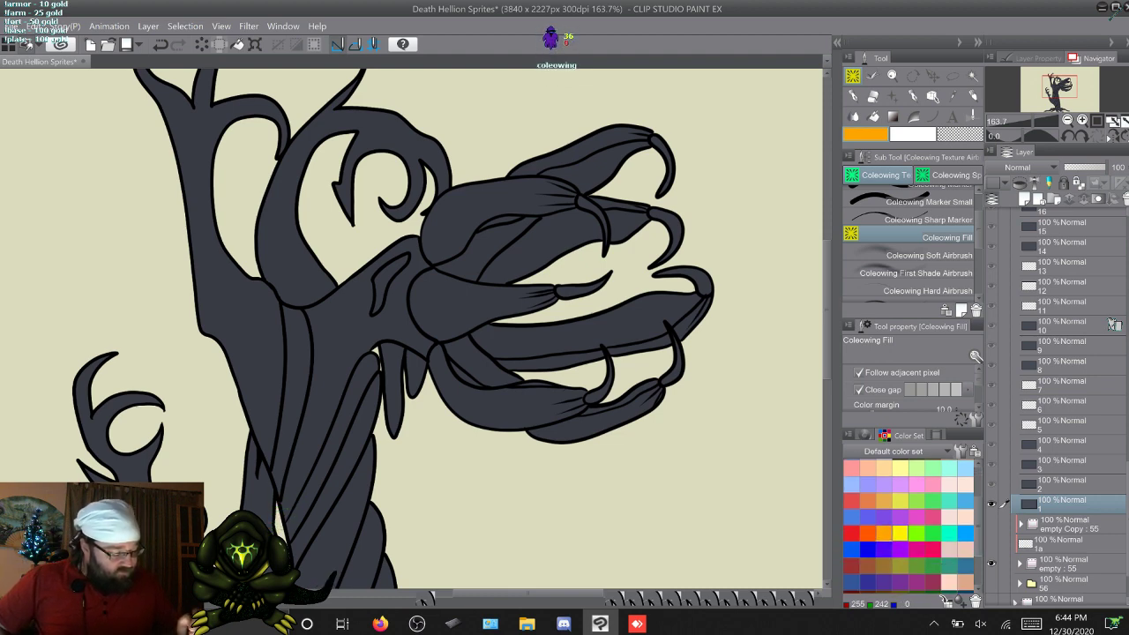
{"action": "left_click", "coordinate": [388, 271]}
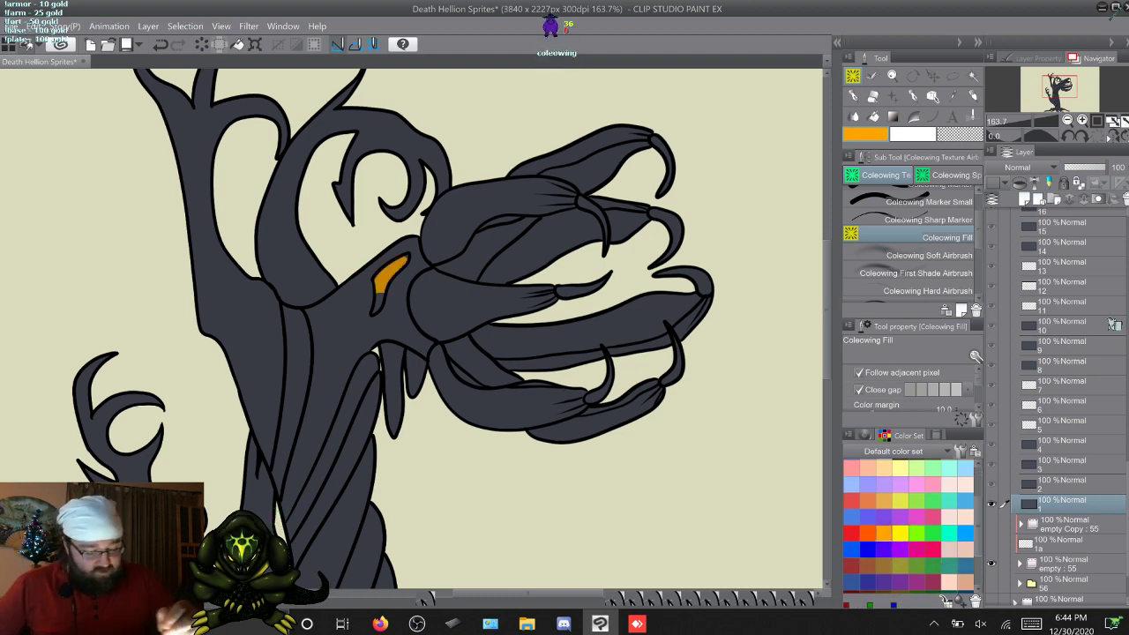
{"action": "key", "text": "ctrl+z"}
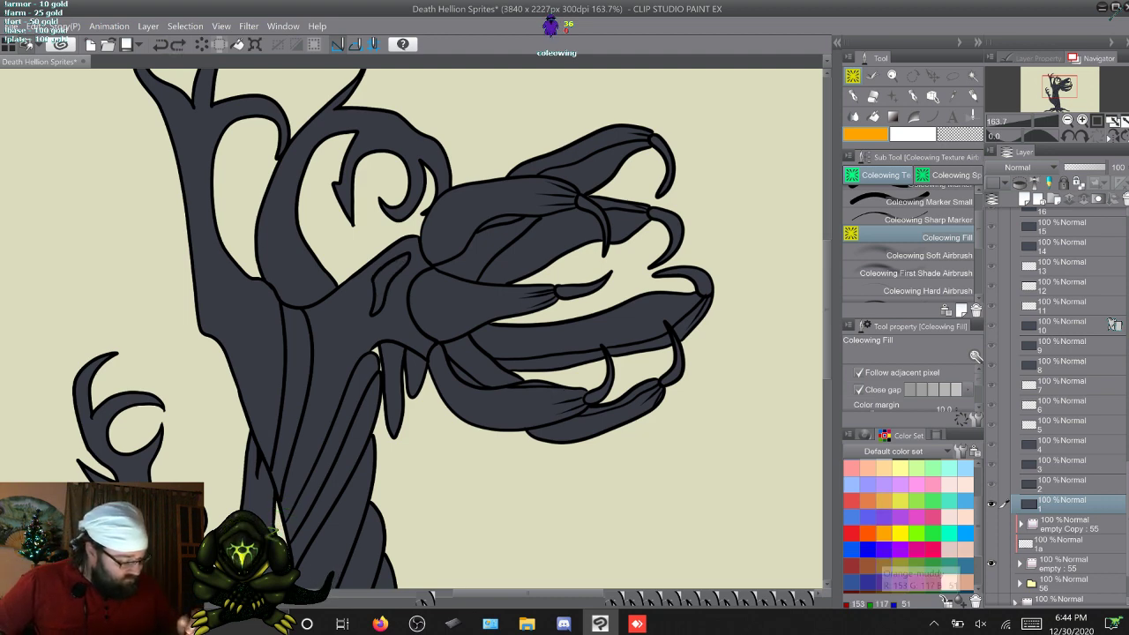
Step: Fill the slit on the arm behind the claws with light muted orange on frame layers 1, 2 and 3
{"action": "left_click", "coordinate": [884, 565]}
{"action": "left_click", "coordinate": [883, 501]}
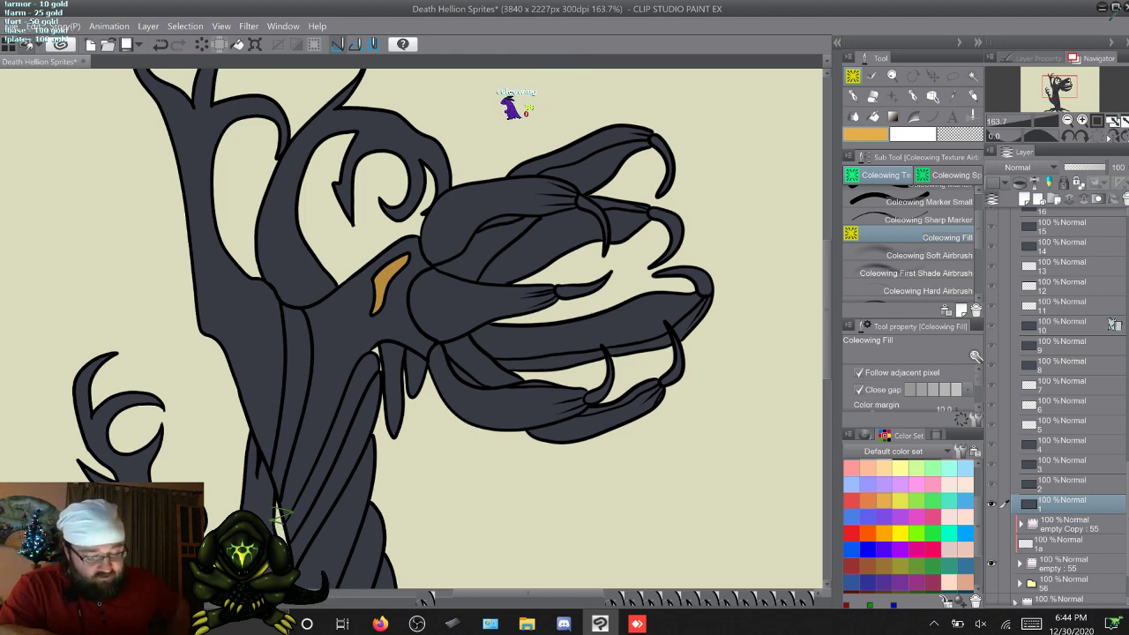
{"action": "key", "text": "w"}
{"action": "left_click", "coordinate": [396, 264]}
{"action": "left_click", "coordinate": [383, 282]}
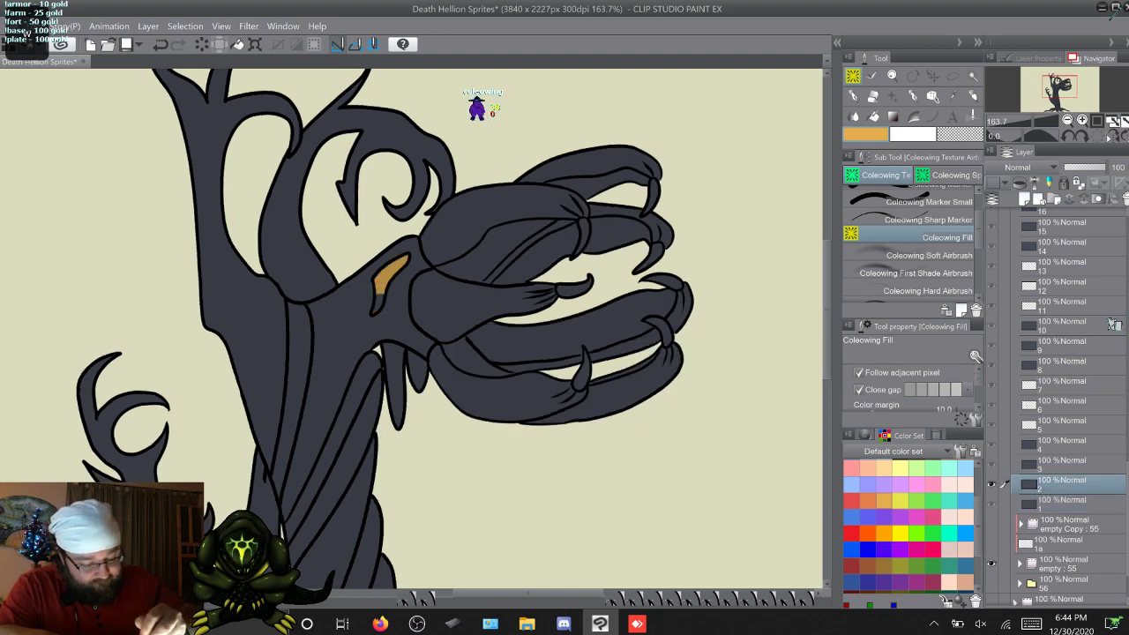
{"action": "left_click", "coordinate": [378, 302]}
{"action": "key", "text": "w"}
{"action": "left_click", "coordinate": [396, 264]}
{"action": "left_click", "coordinate": [383, 282]}
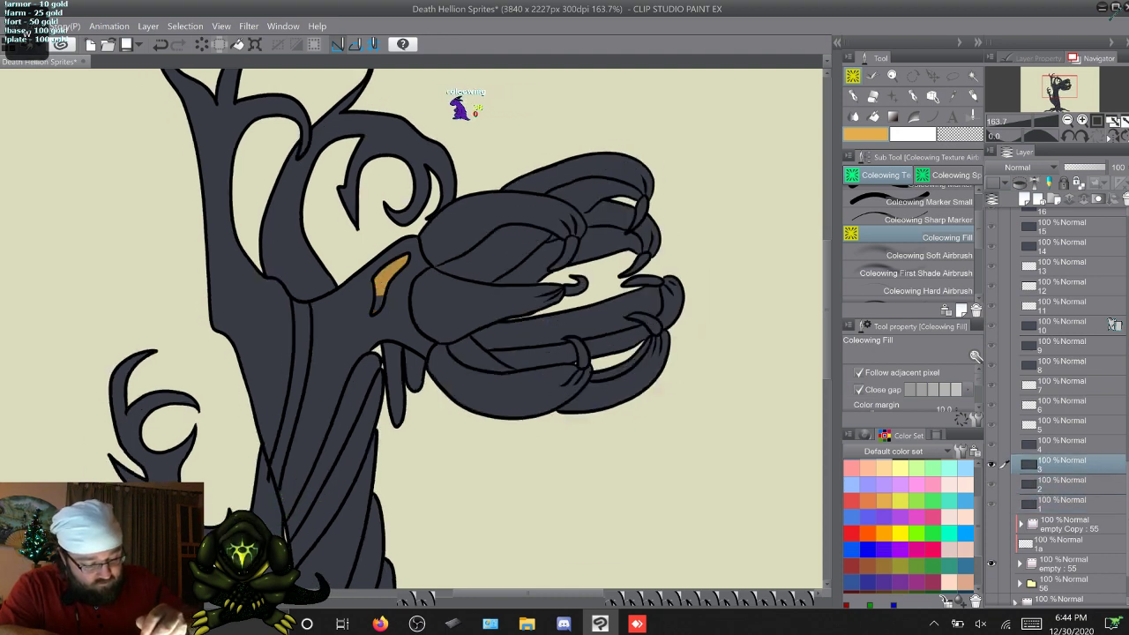
{"action": "left_click", "coordinate": [378, 303]}
Step: Return to frame layer 1 and fill its two hanging spikes below the arm with the light orange
{"action": "key", "text": "w"}
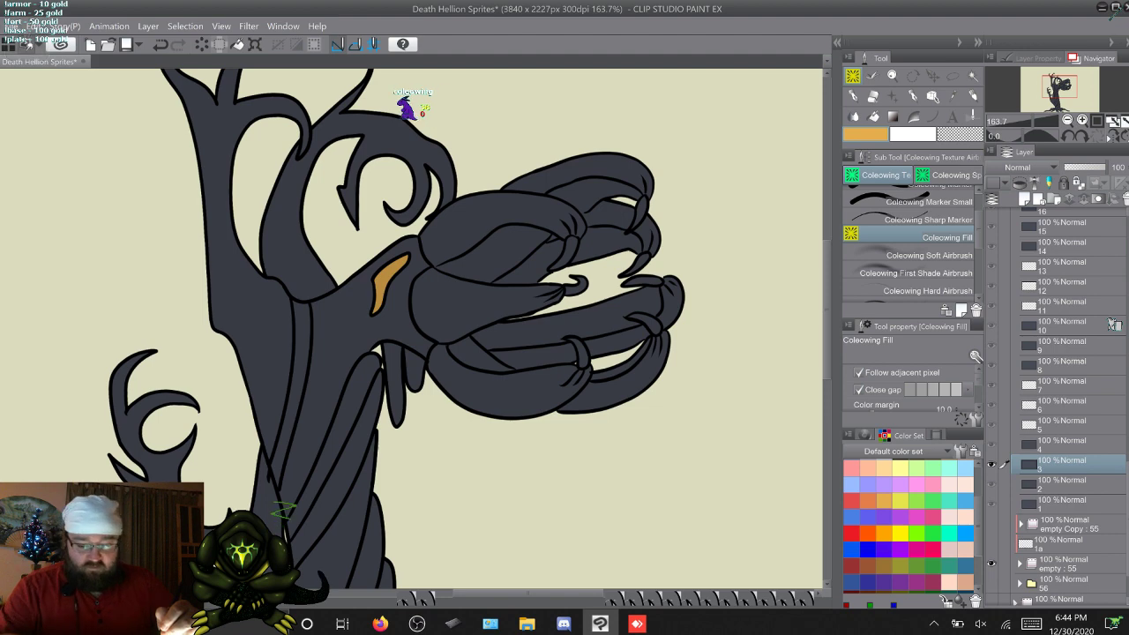
{"action": "key", "text": "w"}
{"action": "key", "text": "q"}
{"action": "key", "text": "w"}
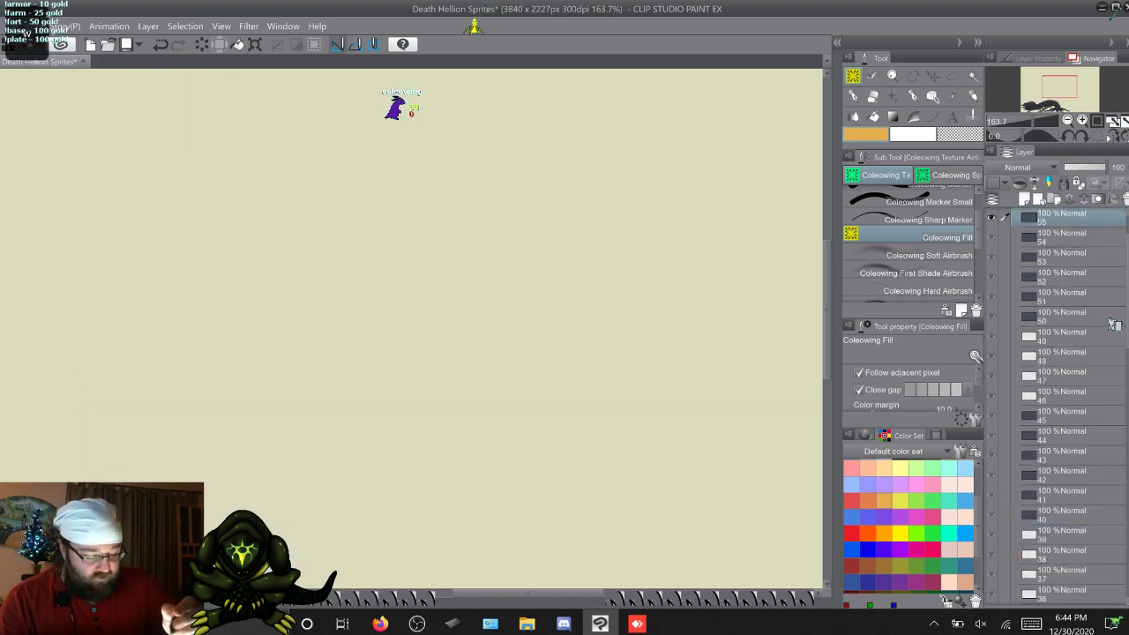
{"action": "left_click", "coordinate": [415, 373]}
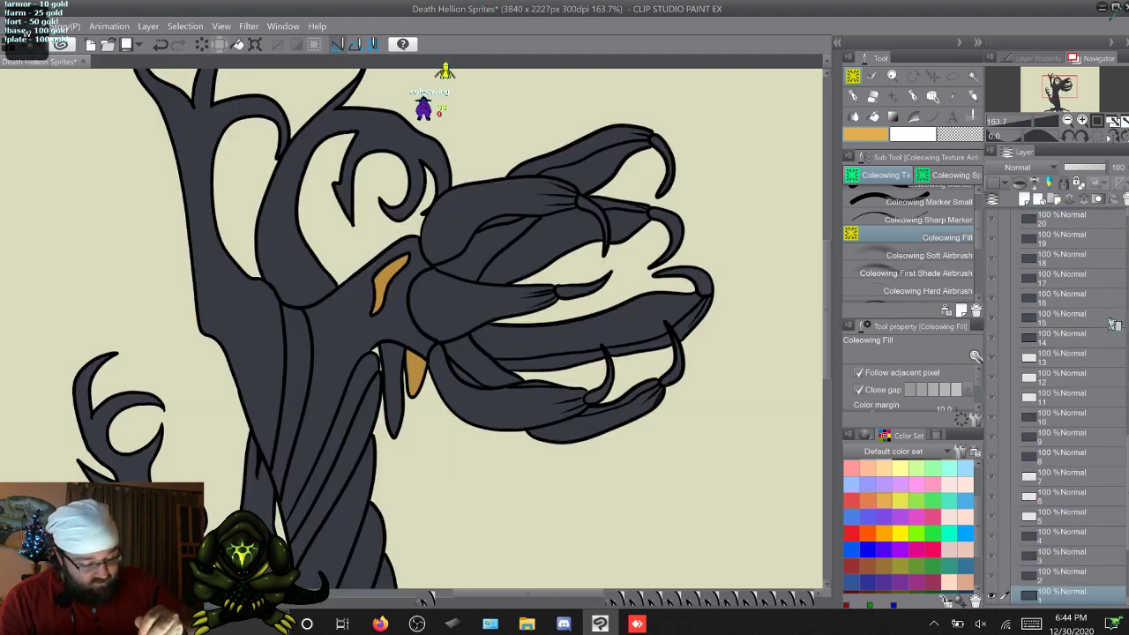
{"action": "left_click", "coordinate": [393, 381]}
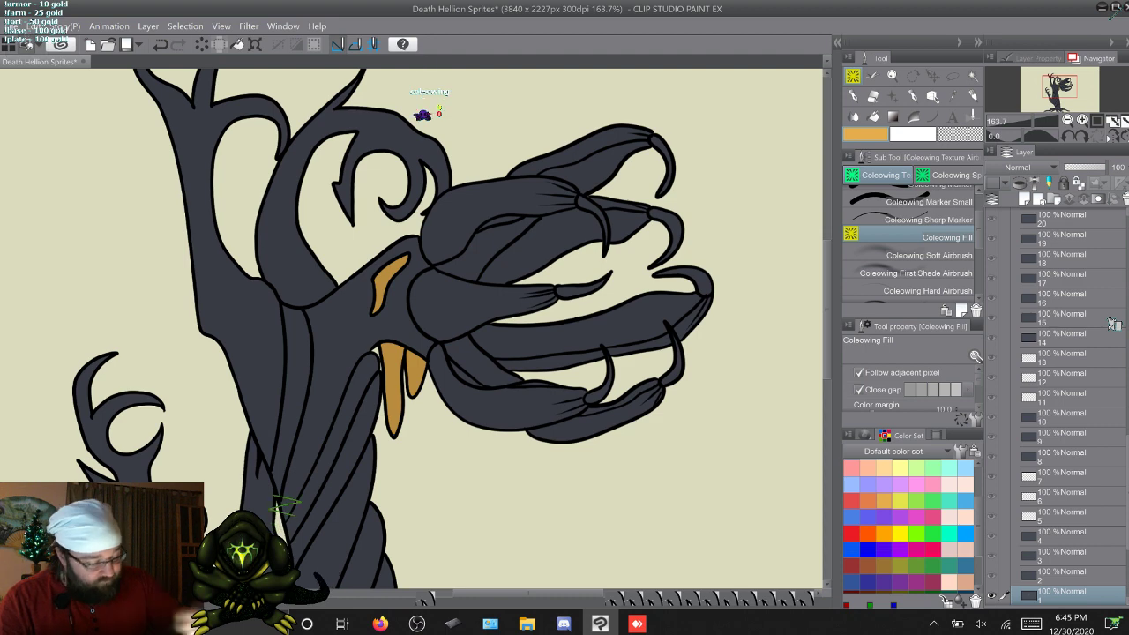
{"action": "left_click", "coordinate": [921, 203]}
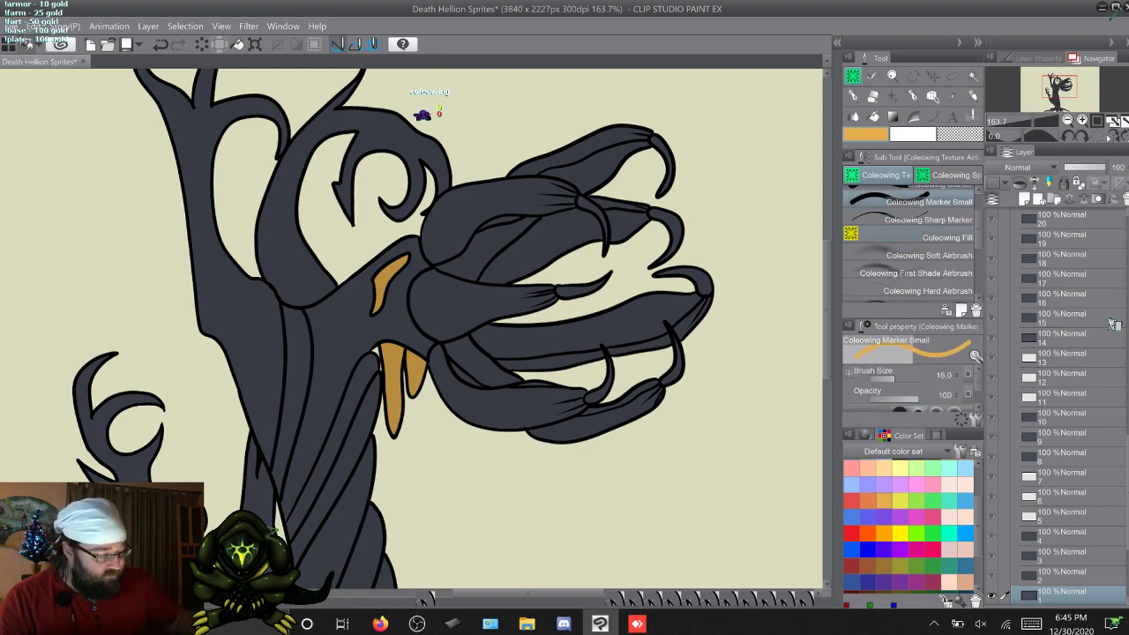
{"action": "left_click", "coordinate": [922, 237]}
Step: Fill the hanging spikes below the arm with the light orange on frame layers 2 and 3
{"action": "key", "text": "w"}
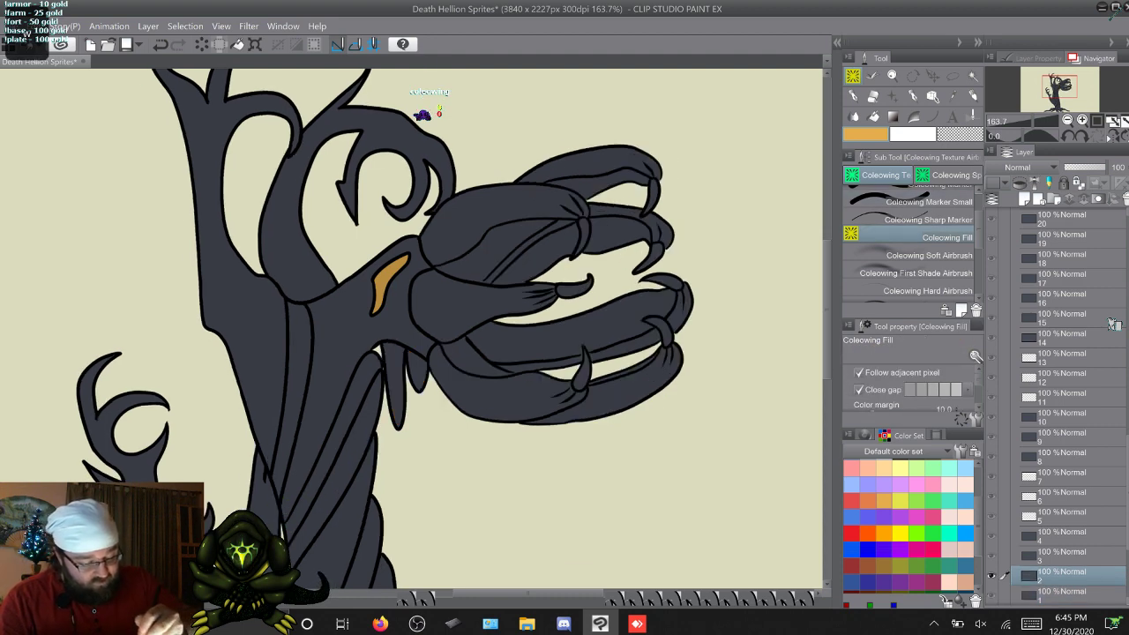
{"action": "left_click", "coordinate": [394, 379]}
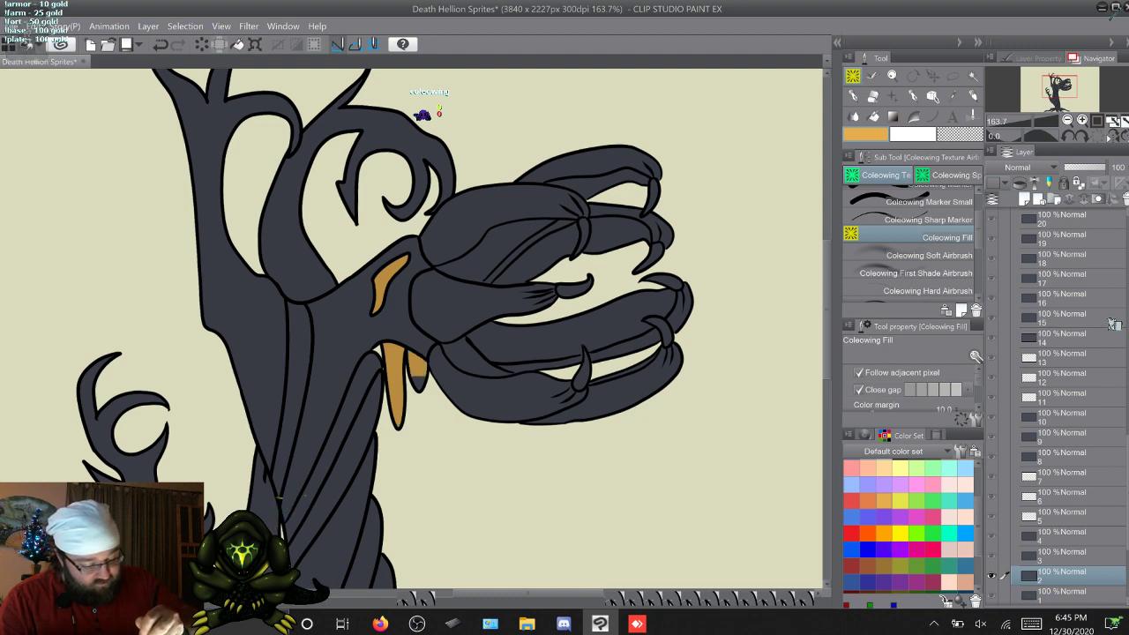
{"action": "key", "text": "w"}
{"action": "left_click", "coordinate": [413, 369]}
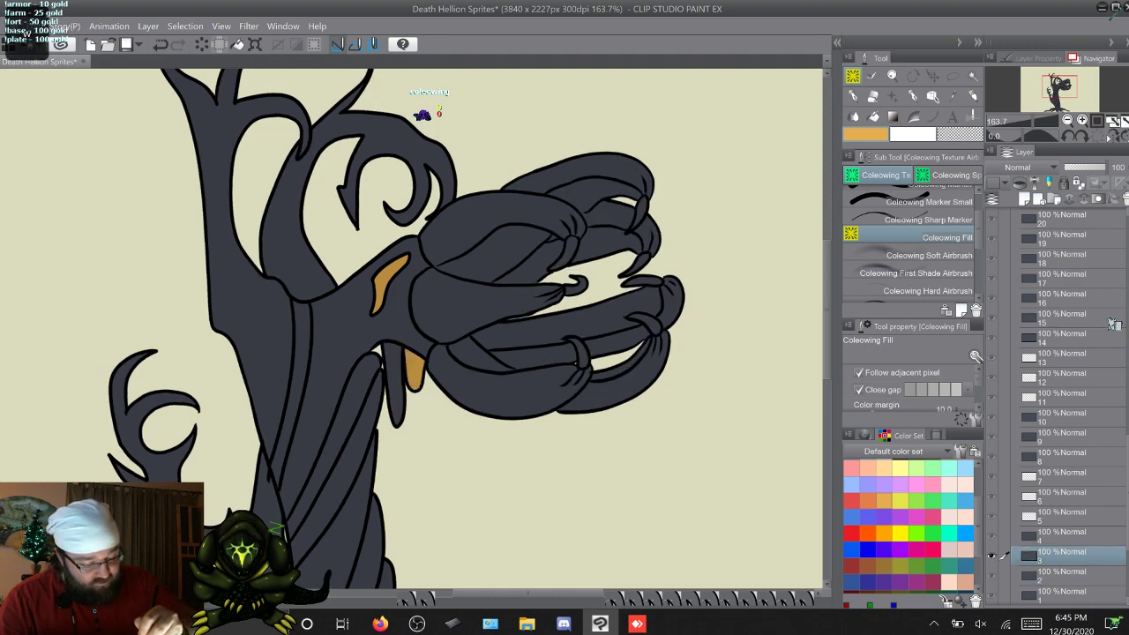
Step: Fill both hanging spikes and the arm slit on frame layer 4 with the light orange
{"action": "key", "text": "w"}
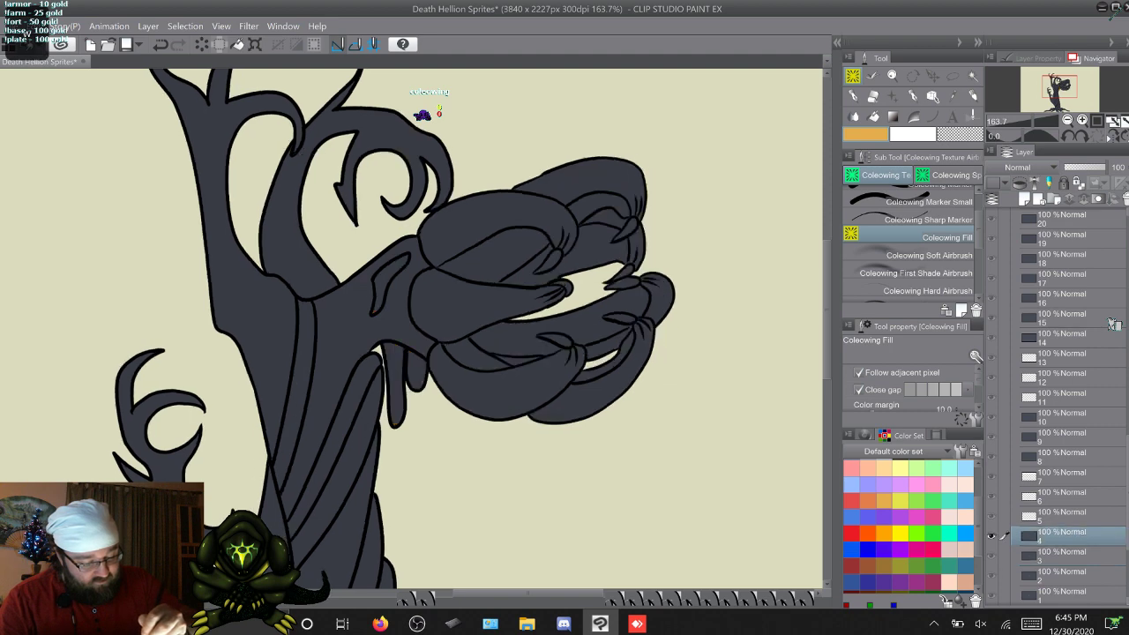
{"action": "left_click", "coordinate": [396, 382]}
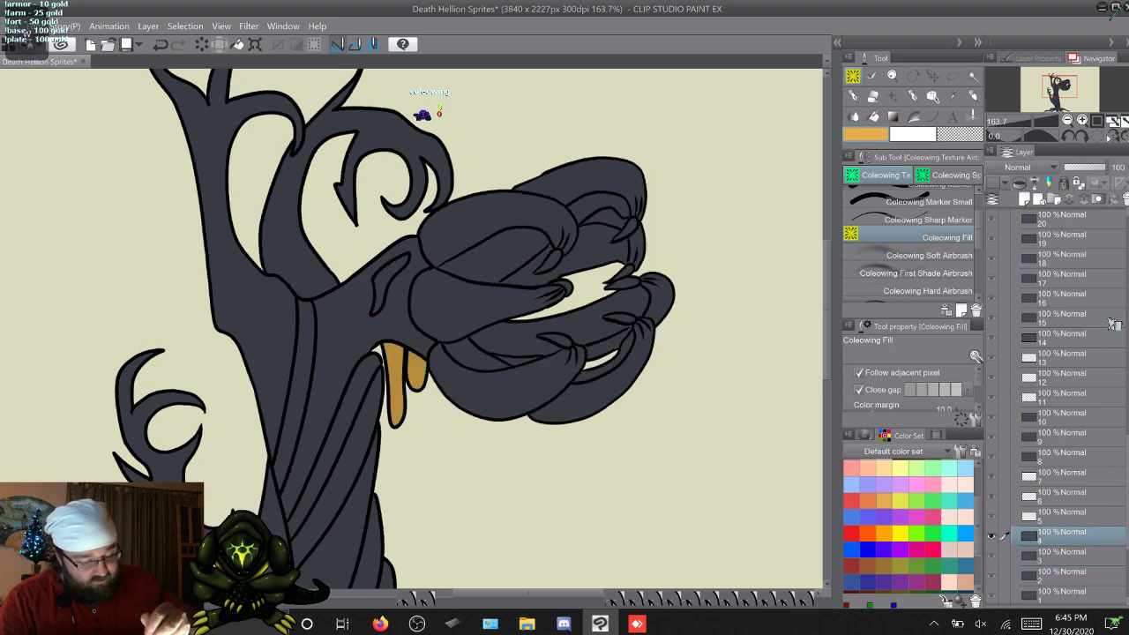
{"action": "left_click", "coordinate": [381, 284]}
Step: Skip the empty layers 5 to 7 and fill the arm slit and both hanging spikes on frame layer 8 with light orange
{"action": "key", "text": "w"}
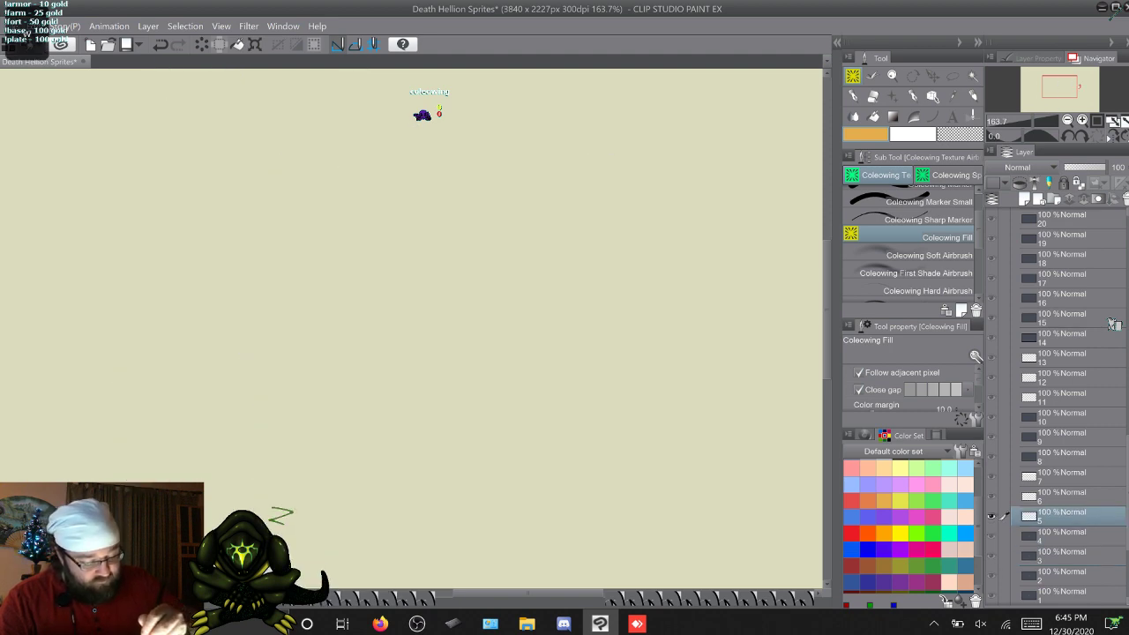
{"action": "key", "text": "w"}
{"action": "key", "text": "w"}
{"action": "key", "text": "w"}
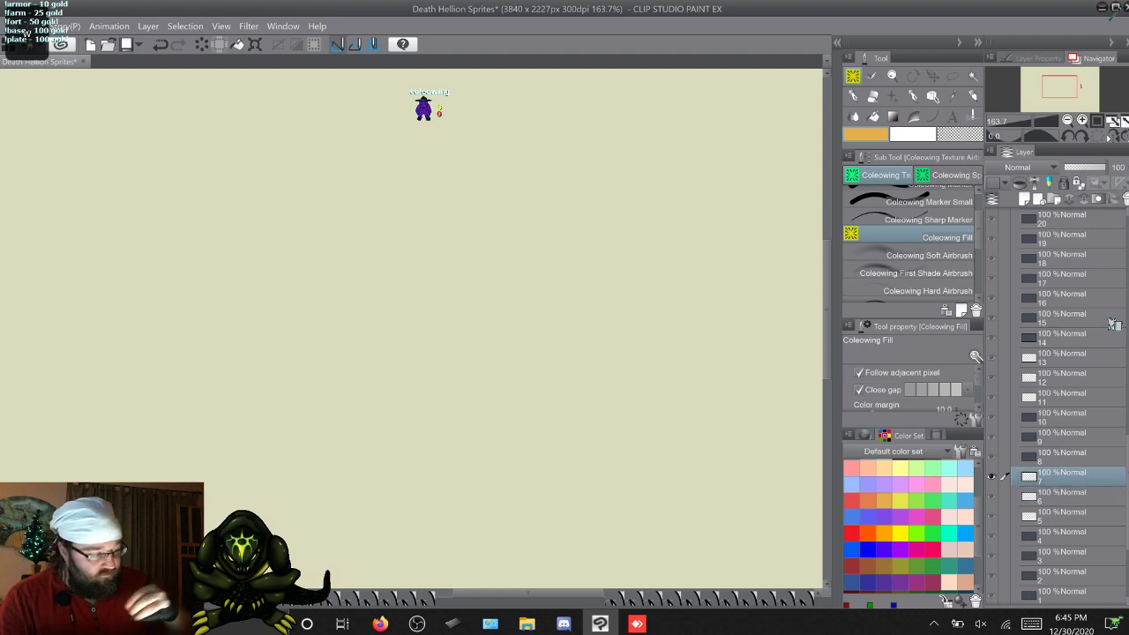
{"action": "key", "text": "w"}
{"action": "key", "text": "q"}
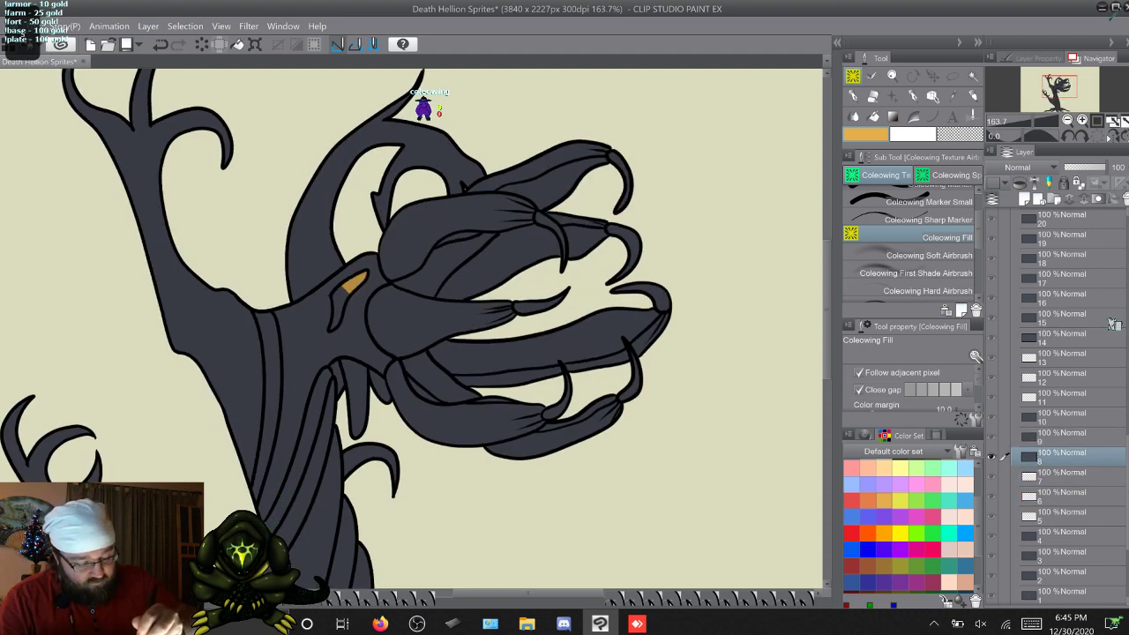
{"action": "left_click", "coordinate": [354, 396]}
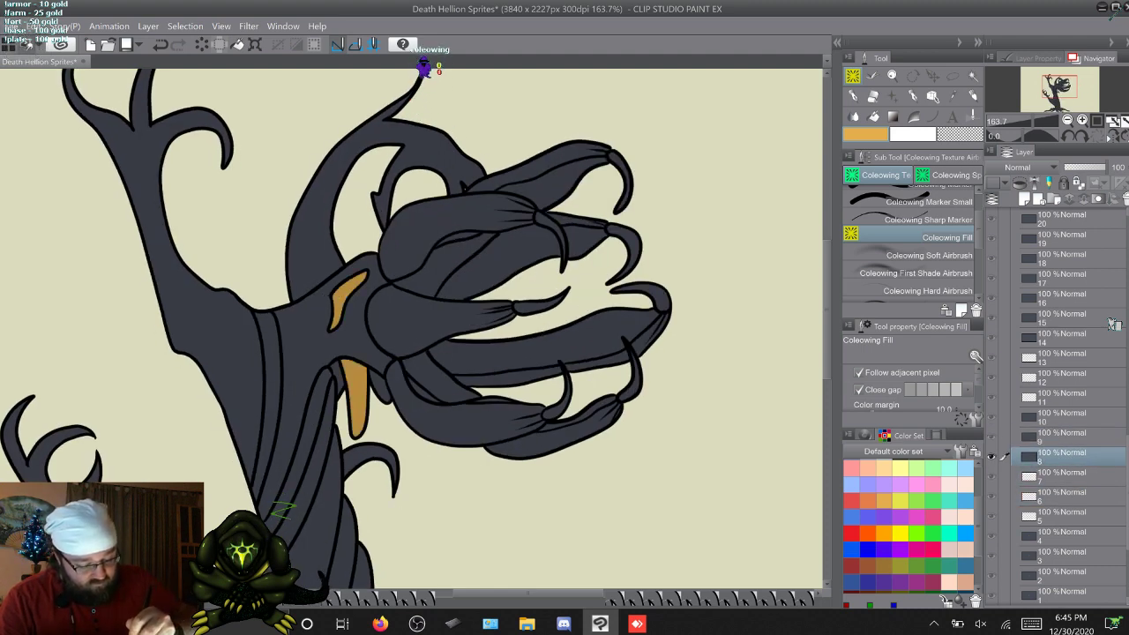
{"action": "left_click", "coordinate": [379, 388]}
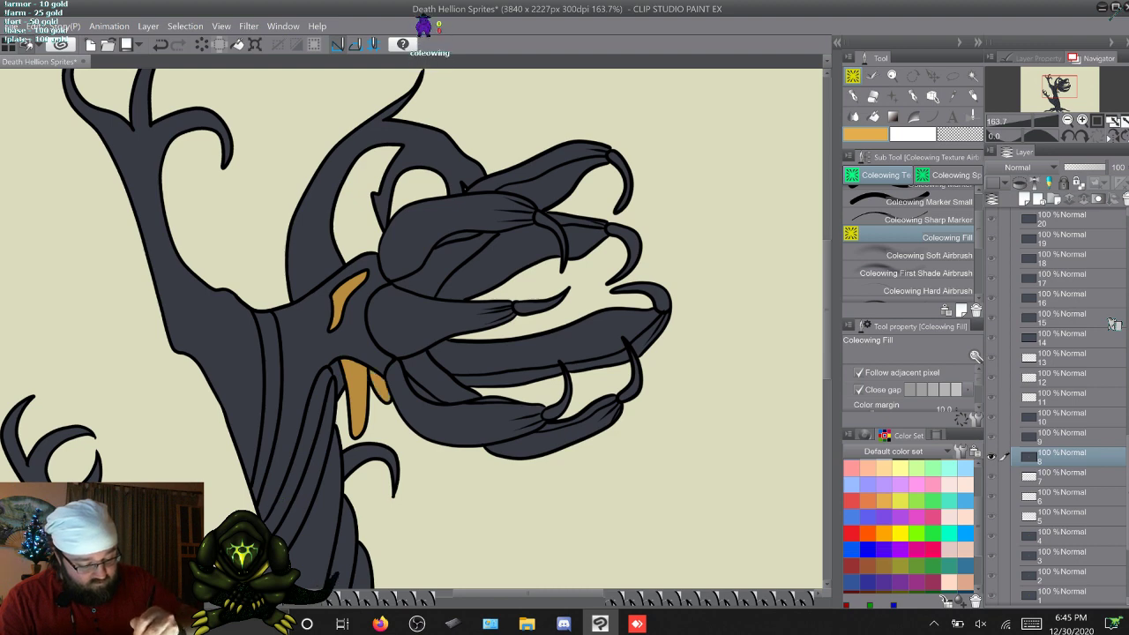
Step: Fill the arm slit and the hanging spikes on frame layers 9 and 10 with the light orange
{"action": "left_click", "coordinate": [1003, 435]}
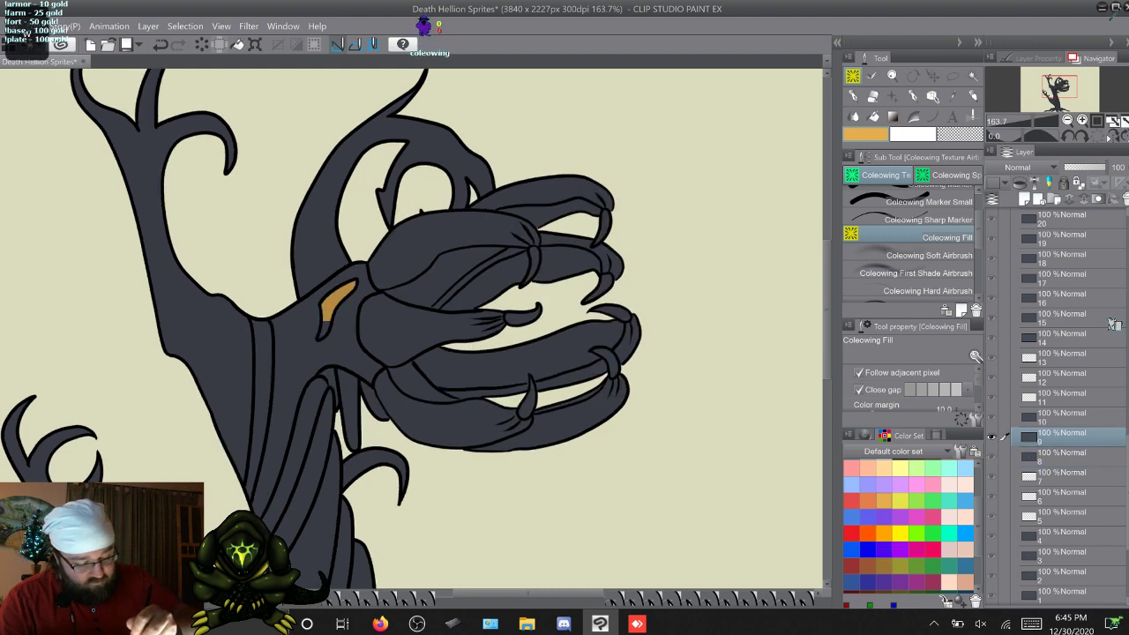
{"action": "left_click", "coordinate": [324, 328]}
{"action": "left_click", "coordinate": [347, 407]}
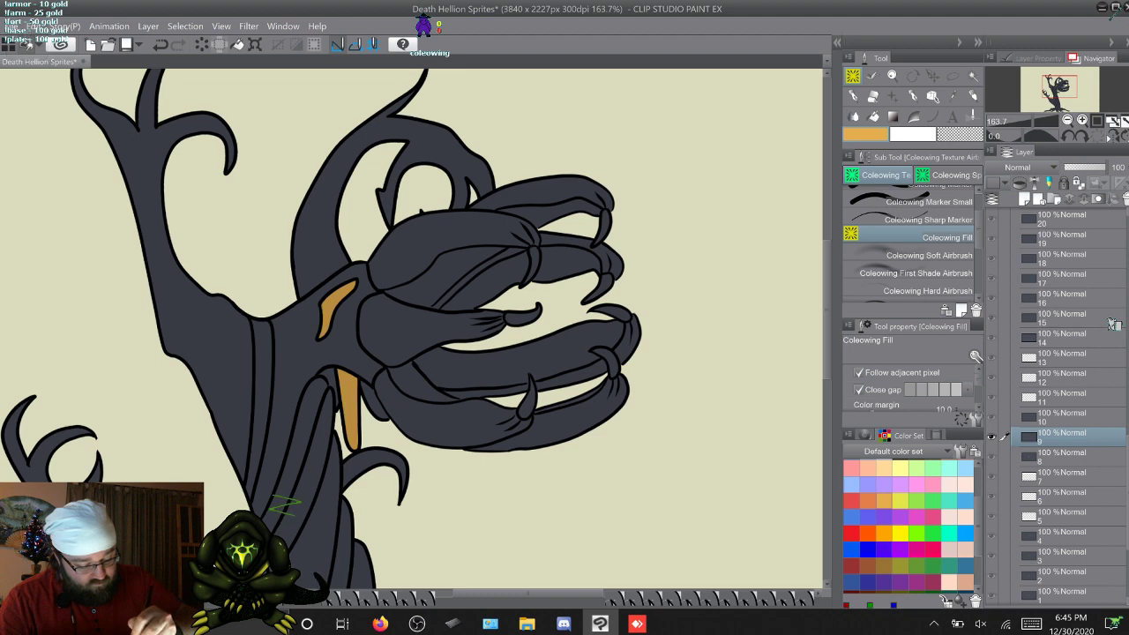
{"action": "left_click", "coordinate": [1004, 416]}
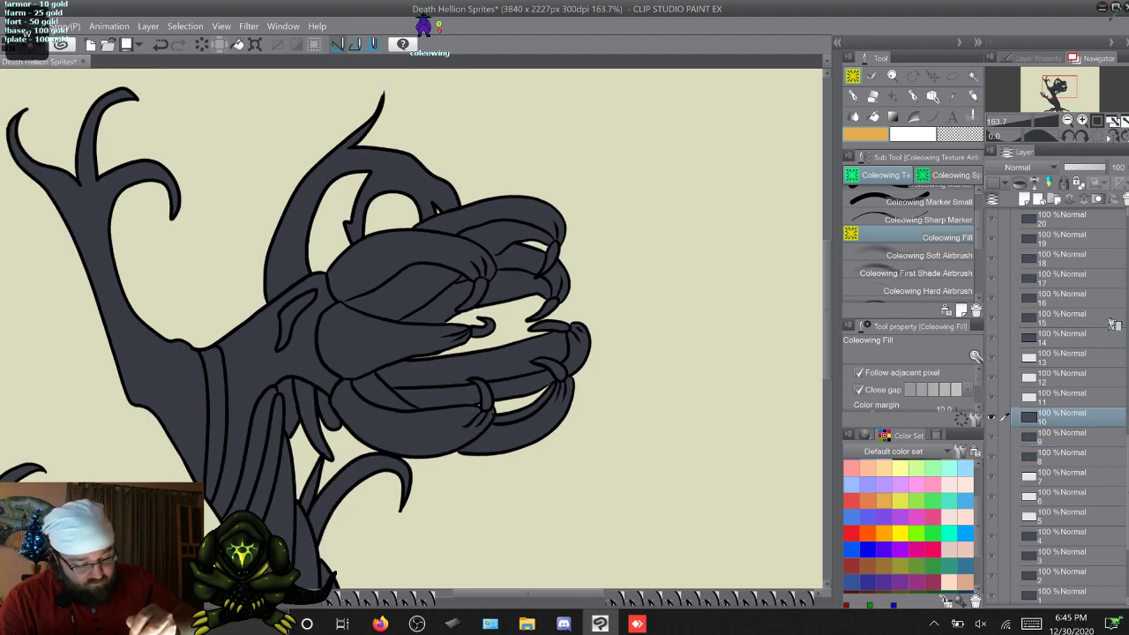
{"action": "left_click", "coordinate": [289, 320]}
{"action": "left_click", "coordinate": [308, 408]}
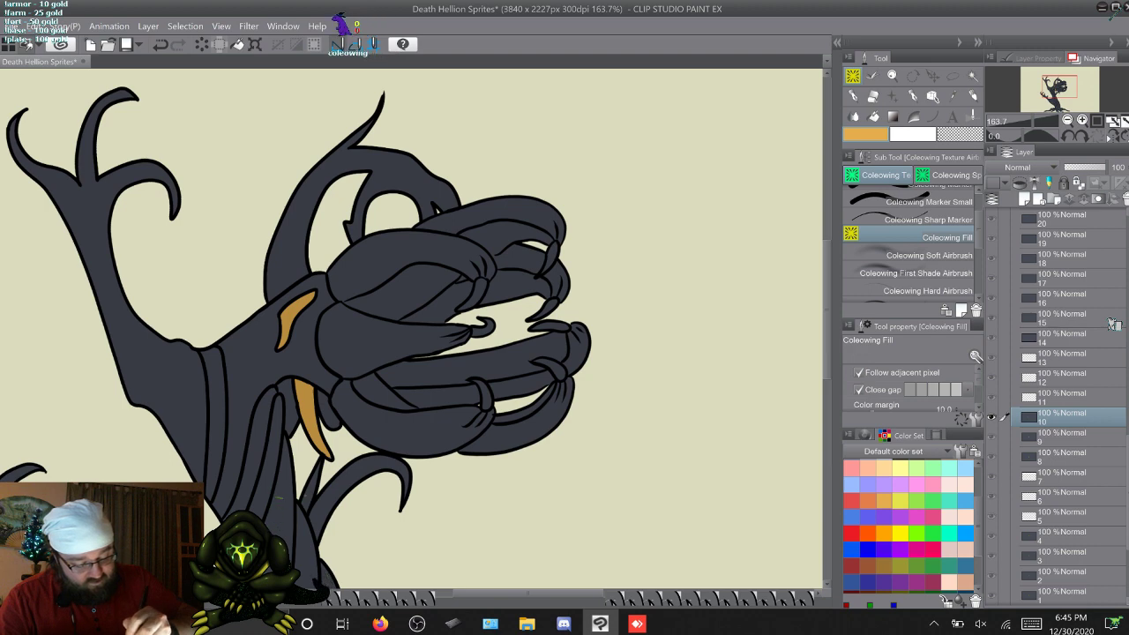
{"action": "left_click", "coordinate": [326, 407]}
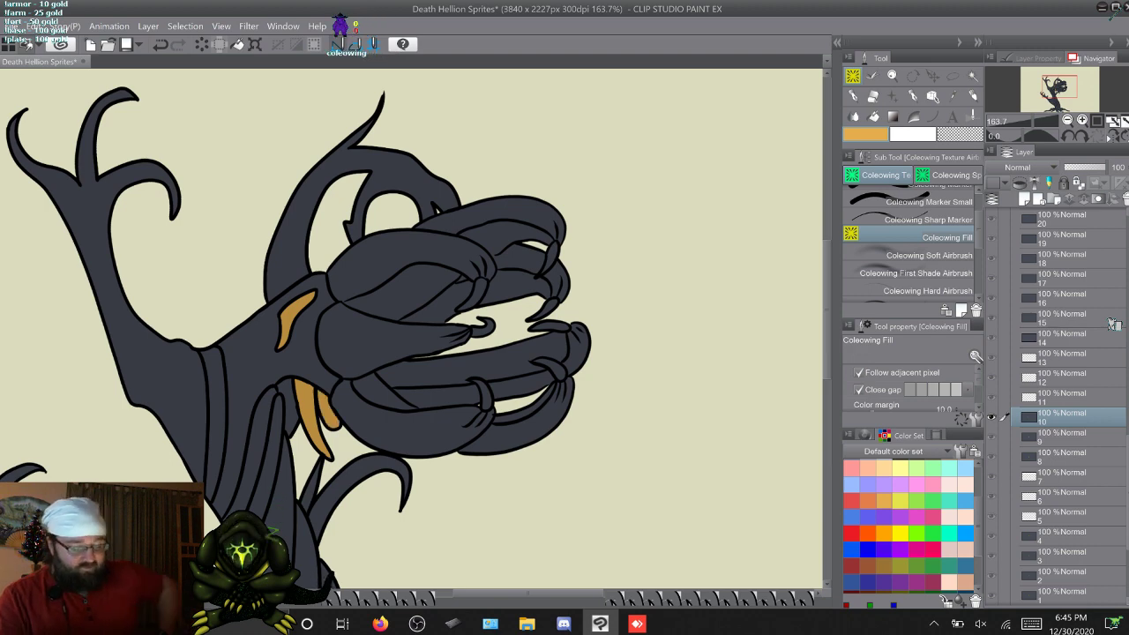
Step: Skip the empty layers 11 to 13 and fill the arm slit and the long hanging spike on frame layer 14 with light orange
{"action": "key", "text": "w"}
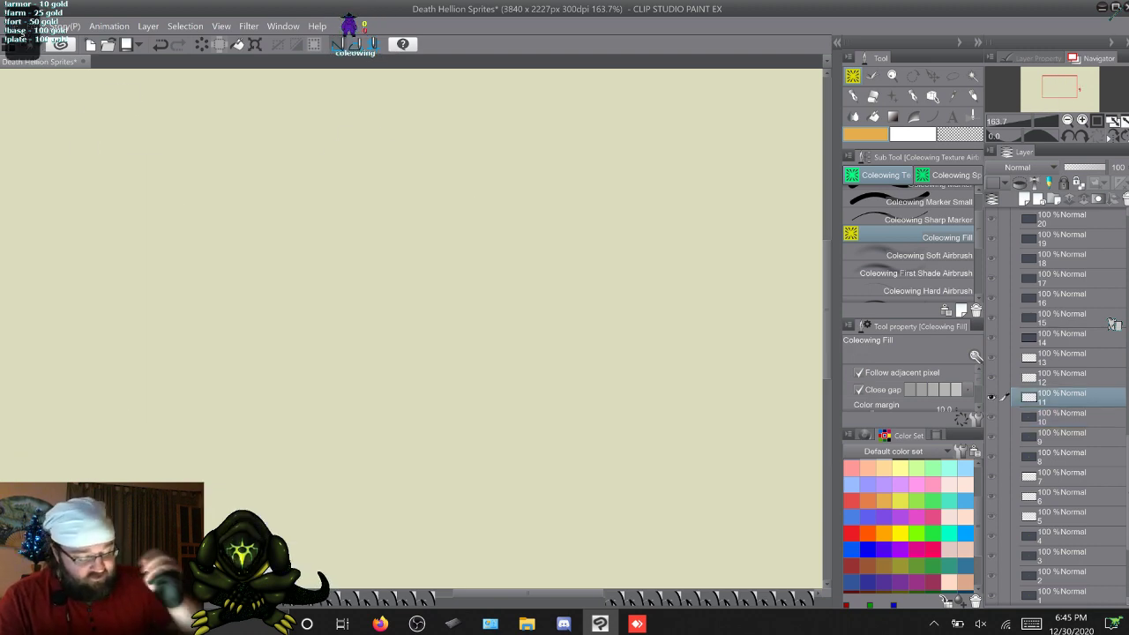
{"action": "key", "text": "q"}
{"action": "key", "text": "w"}
{"action": "key", "text": "w"}
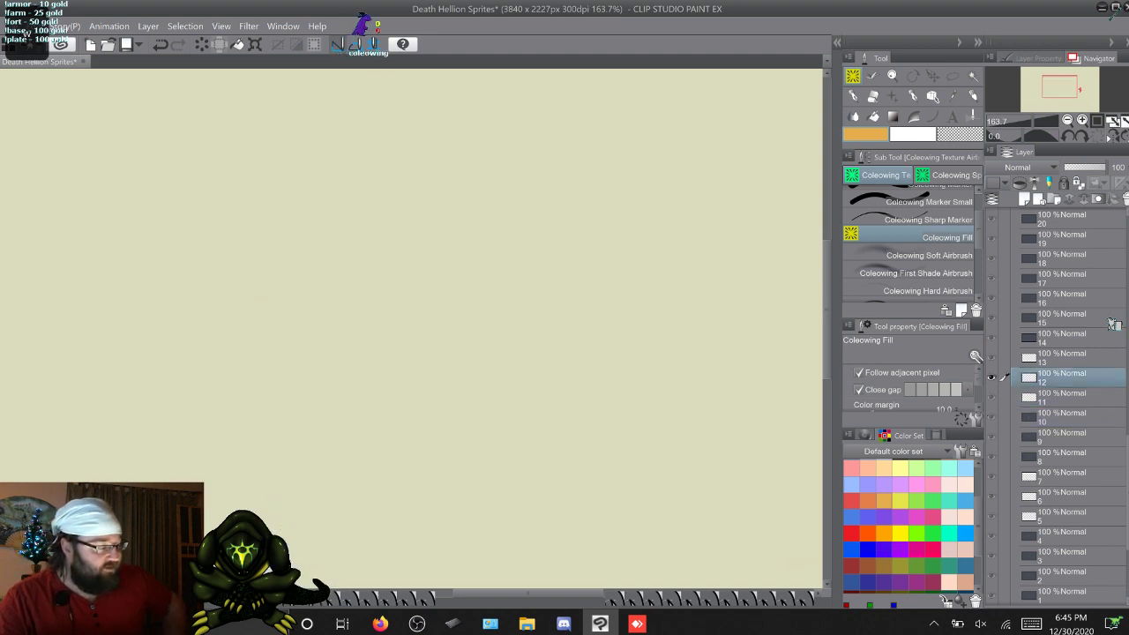
{"action": "key", "text": "w"}
{"action": "key", "text": "w"}
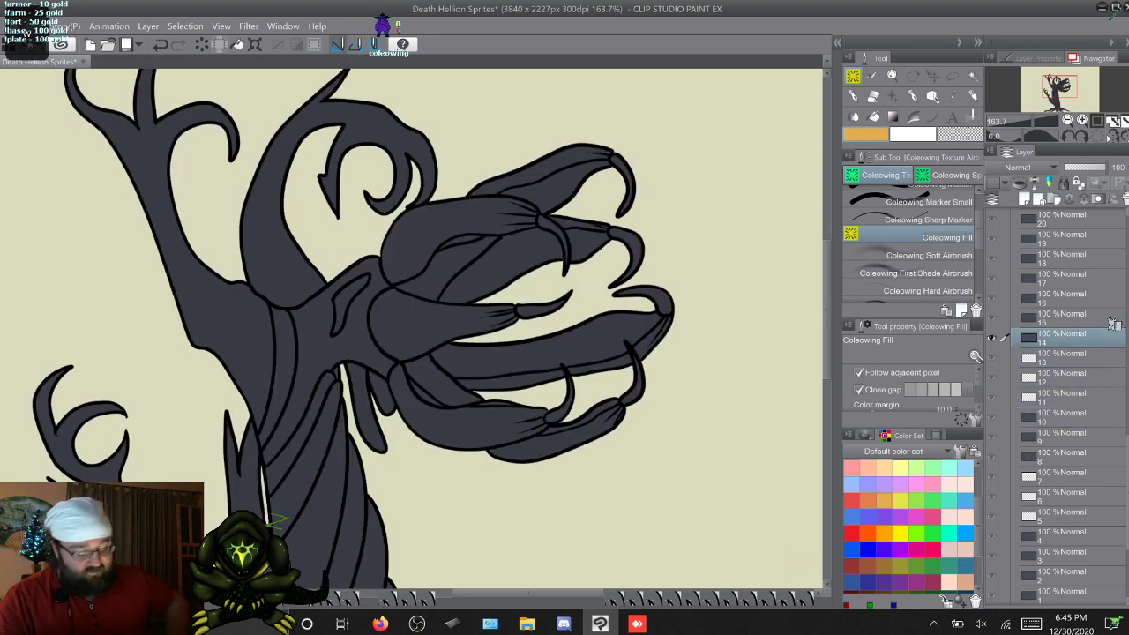
{"action": "left_click", "coordinate": [348, 298]}
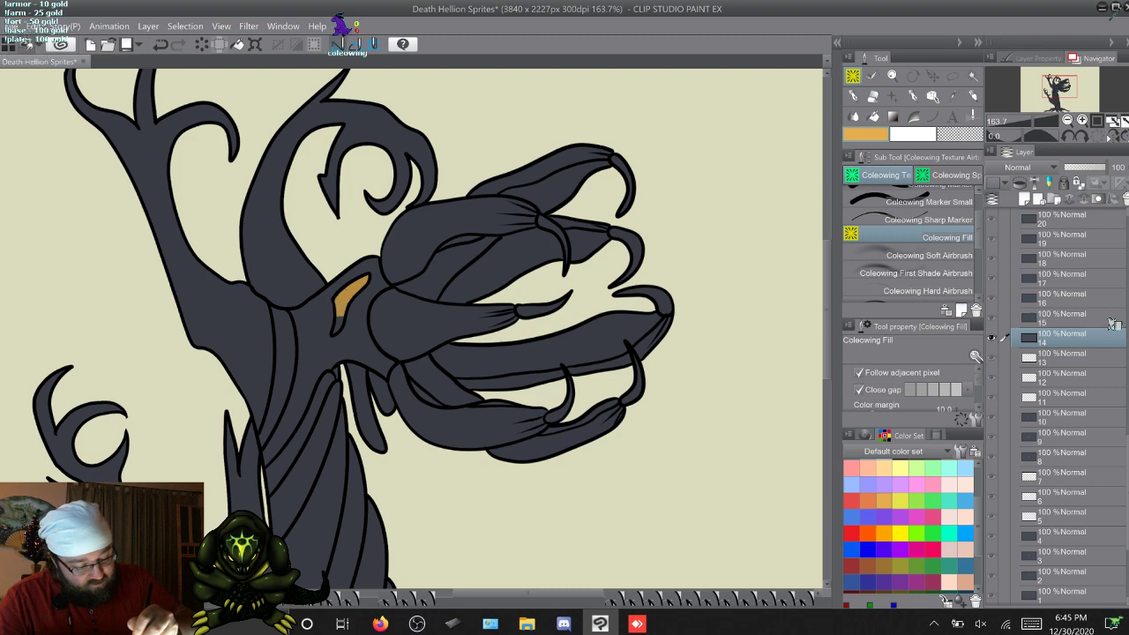
{"action": "left_click", "coordinate": [365, 405]}
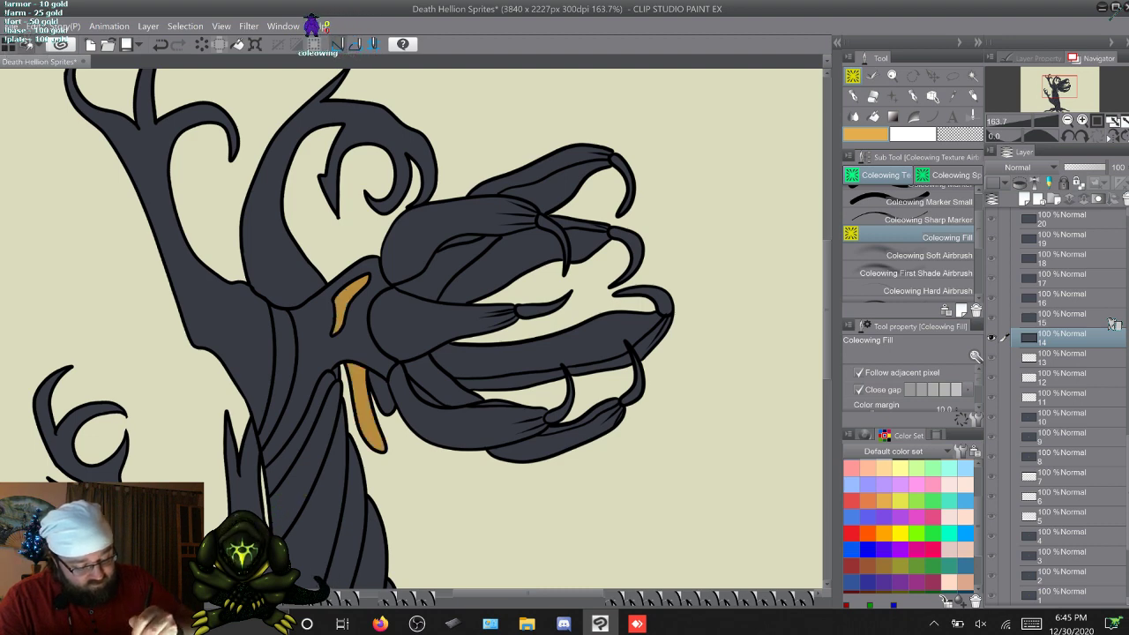
Step: Fill the arm slit and hanging spikes with the light orange on frame layers 15 and 16
{"action": "left_click", "coordinate": [1114, 323]}
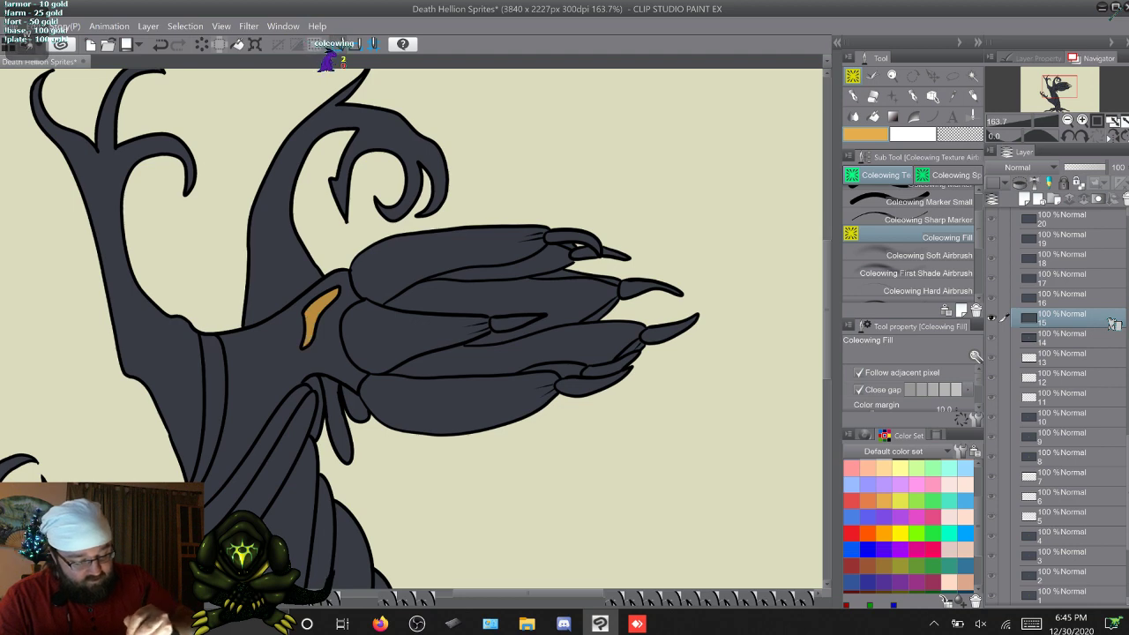
{"action": "left_click", "coordinate": [339, 426]}
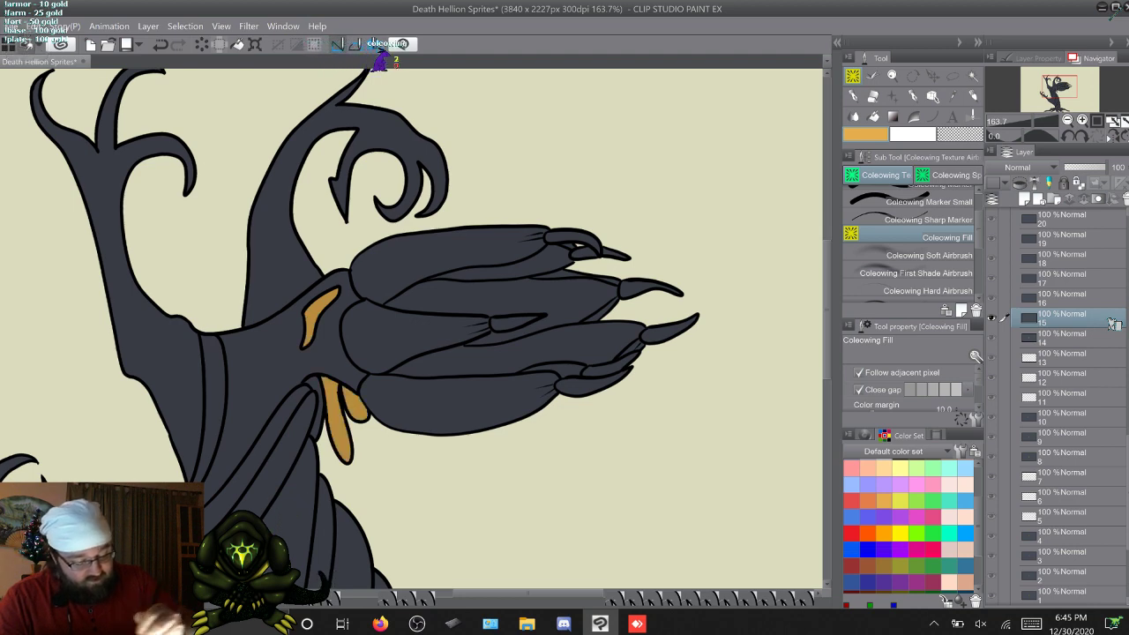
{"action": "key", "text": "alt+bracketright"}
{"action": "left_click", "coordinate": [472, 325]}
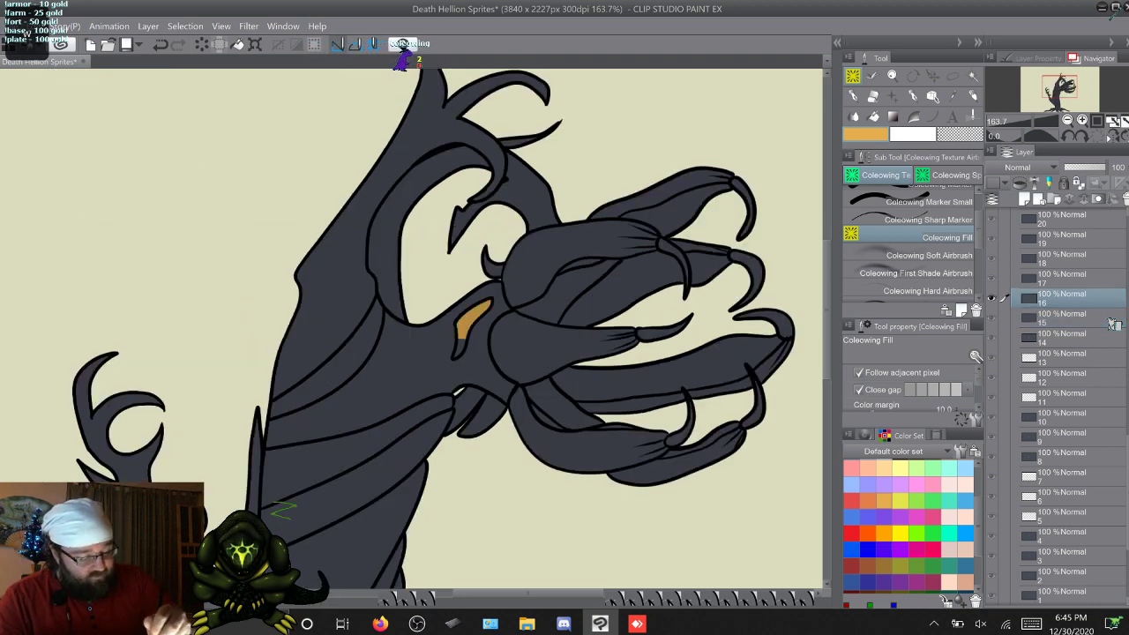
{"action": "left_click", "coordinate": [481, 414]}
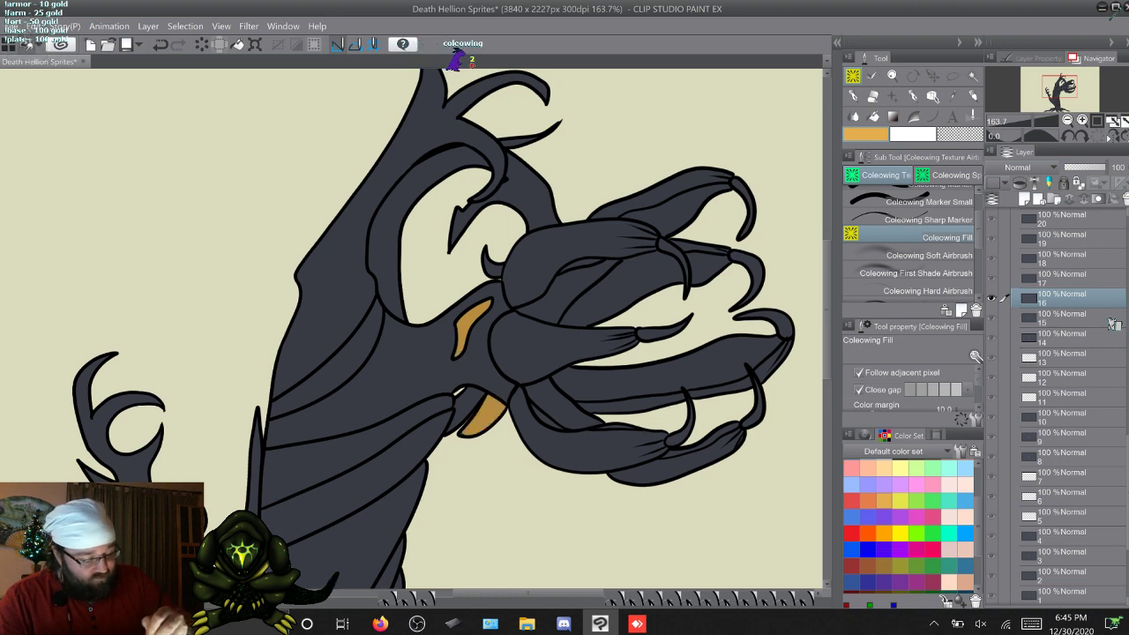
Step: Fill the remaining hanging spike on frame layer 16, then the arm slit and lower spike on frame layer 17, with the light orange
{"action": "left_click", "coordinate": [465, 403]}
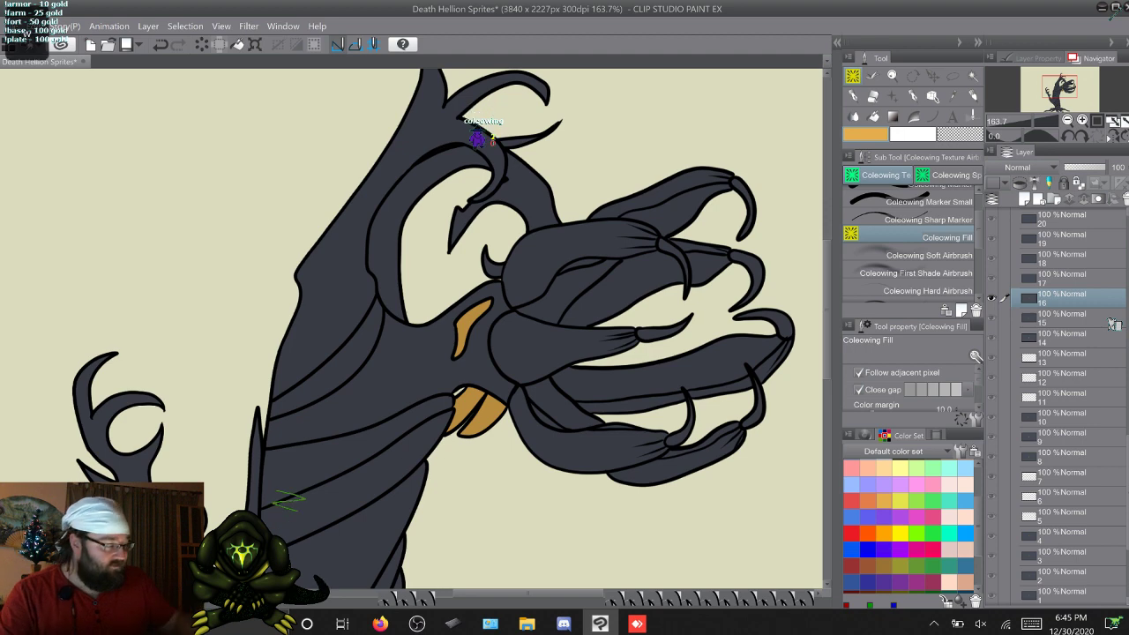
{"action": "key", "text": "w"}
{"action": "left_click_drag", "start_coordinate": [1091, 110], "coordinate": [1084, 101]}
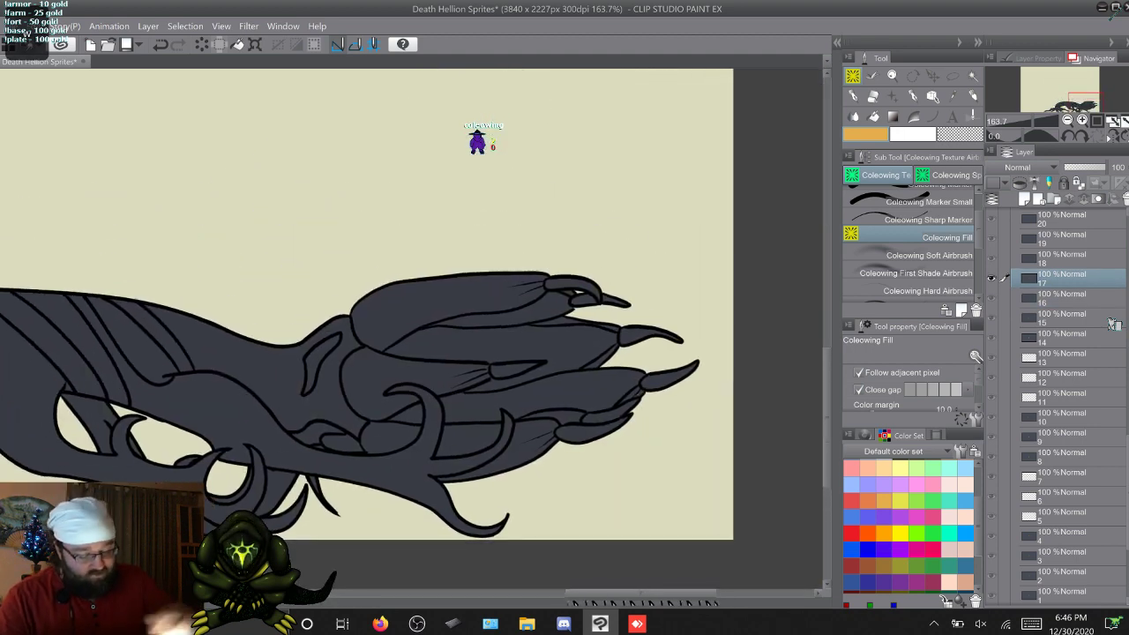
{"action": "left_click", "coordinate": [315, 357]}
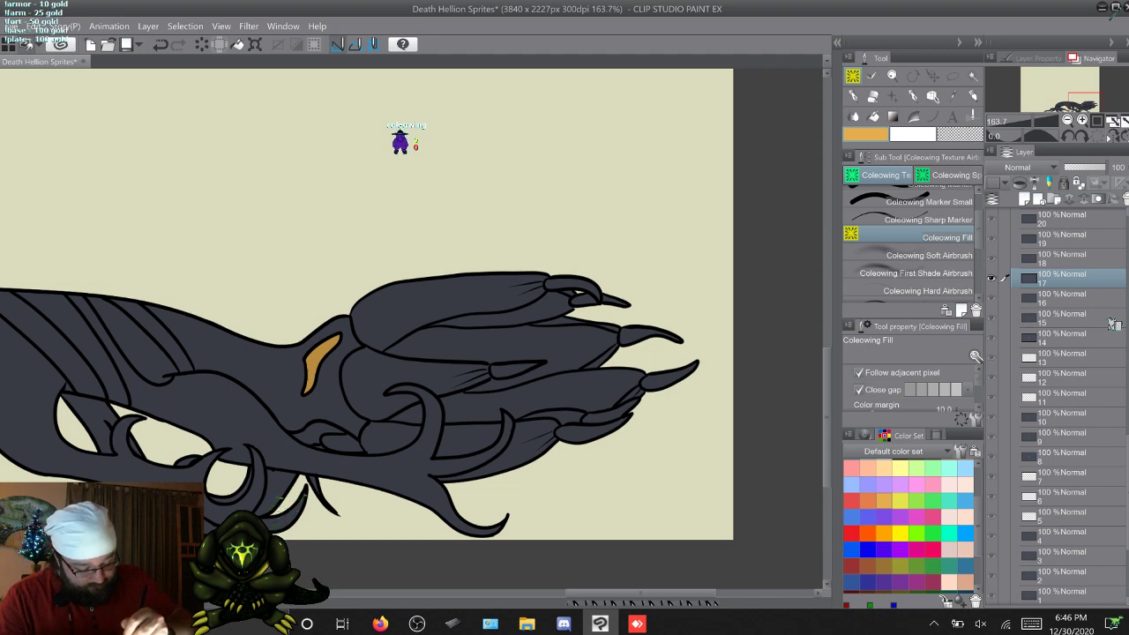
{"action": "left_click", "coordinate": [342, 442]}
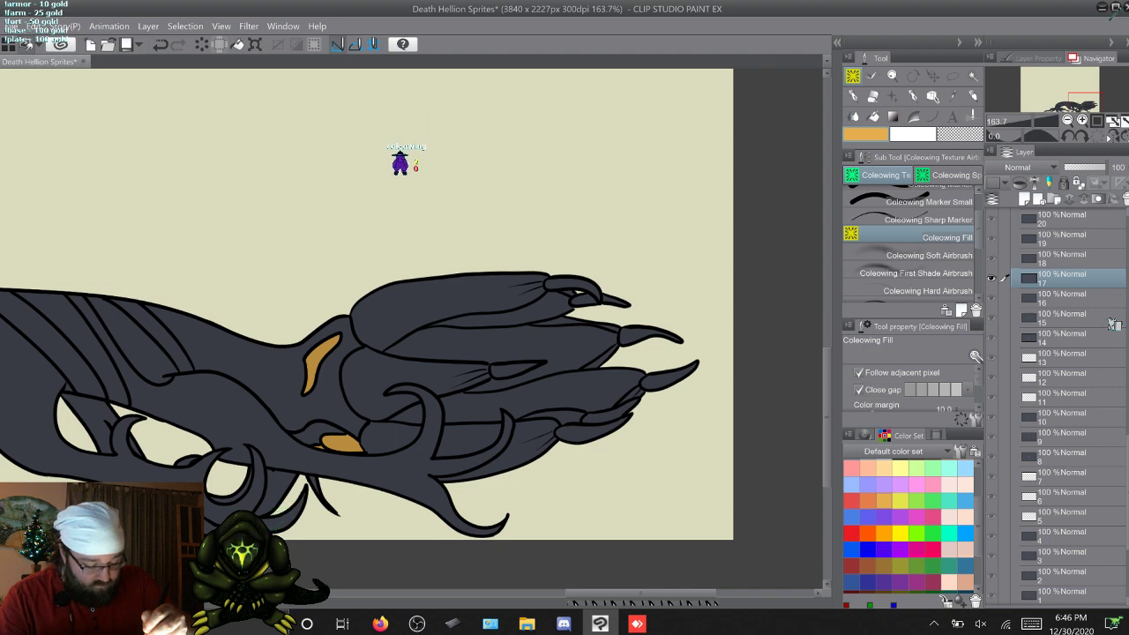
Step: Compare frame layer 18 with its neighbours and fill its arm slit with the light orange
{"action": "key", "text": "w"}
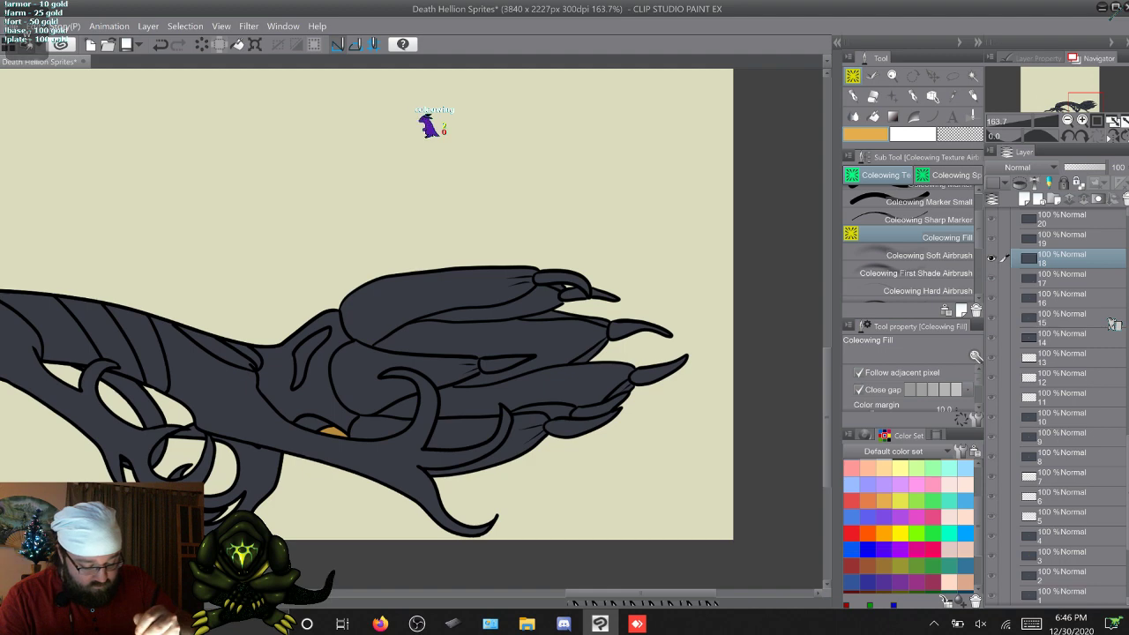
{"action": "key", "text": "w"}
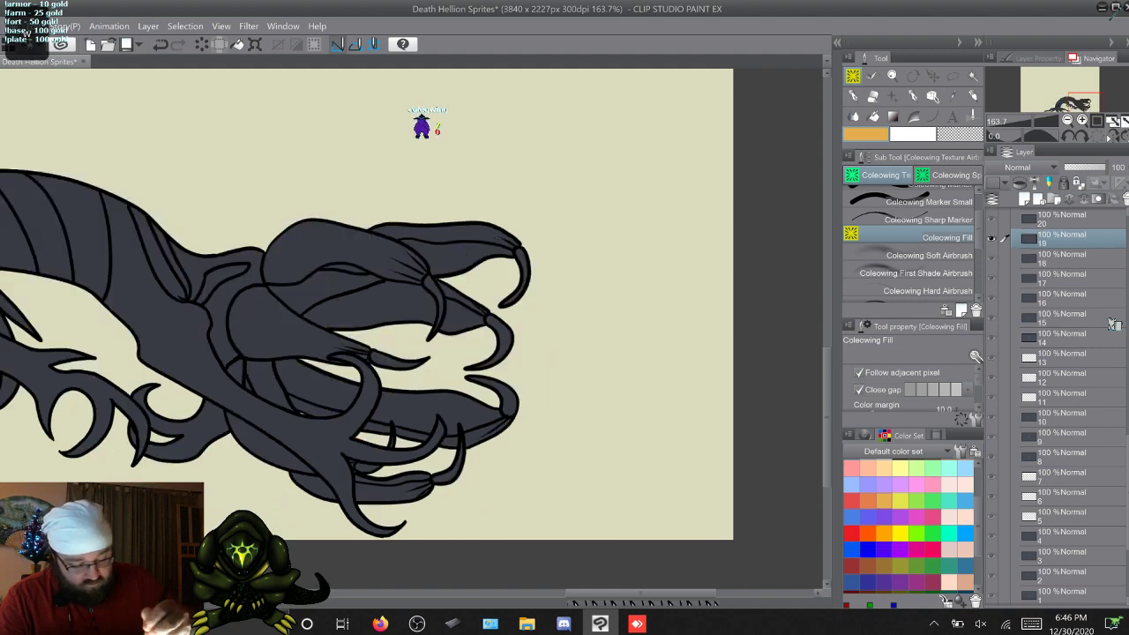
{"action": "key", "text": "s"}
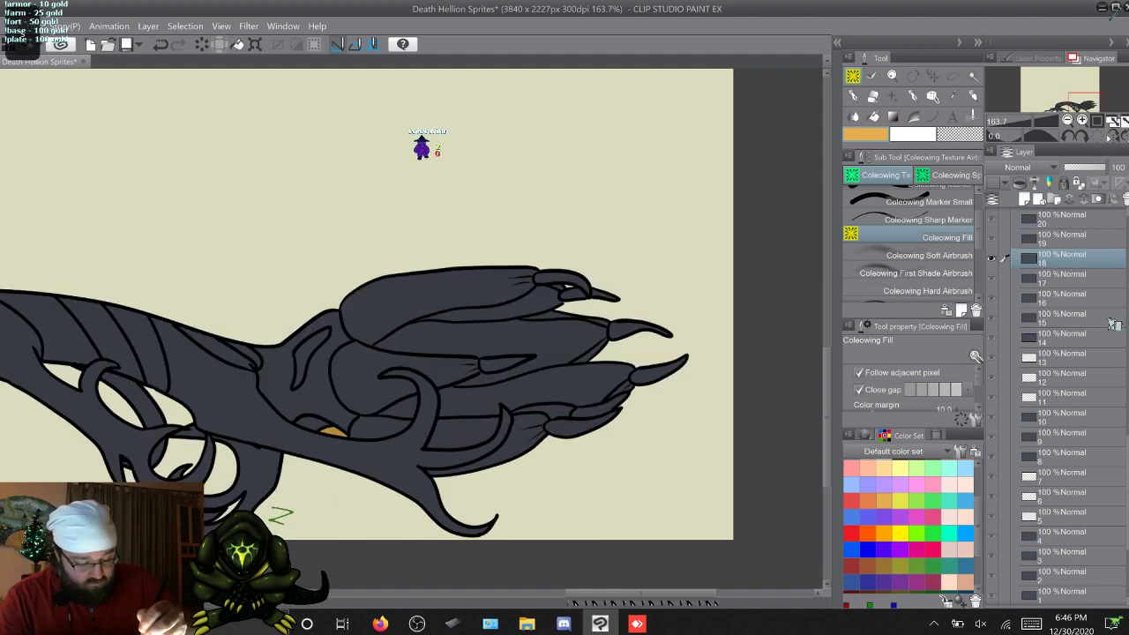
{"action": "key", "text": "s"}
{"action": "key", "text": "w"}
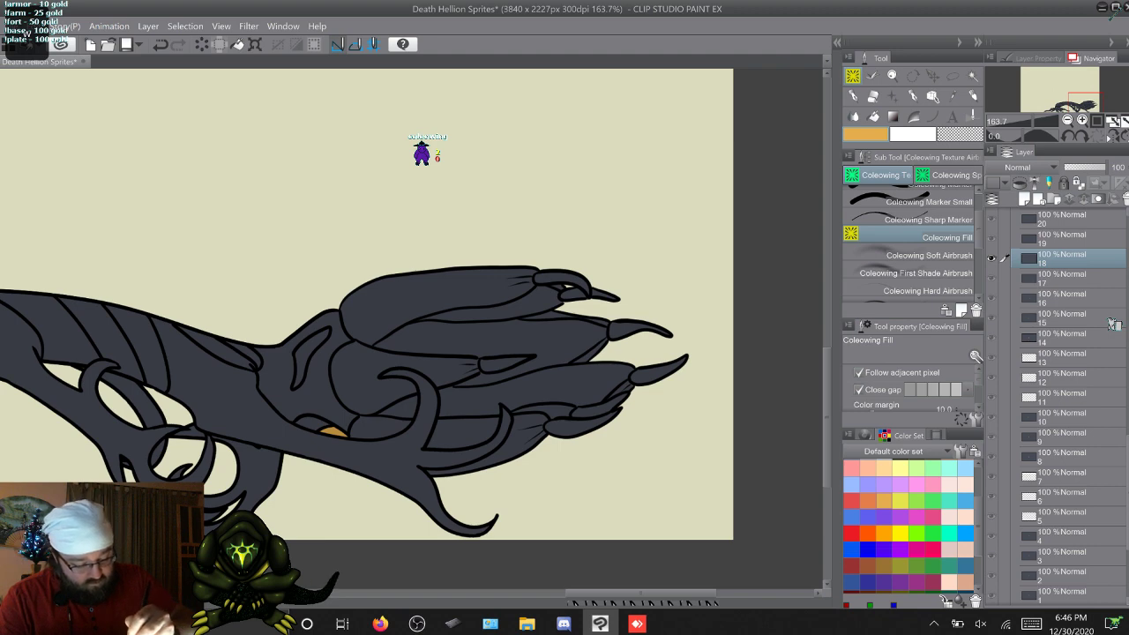
{"action": "left_click", "coordinate": [317, 341]}
{"action": "left_click", "coordinate": [306, 361]}
{"action": "left_click", "coordinate": [298, 380]}
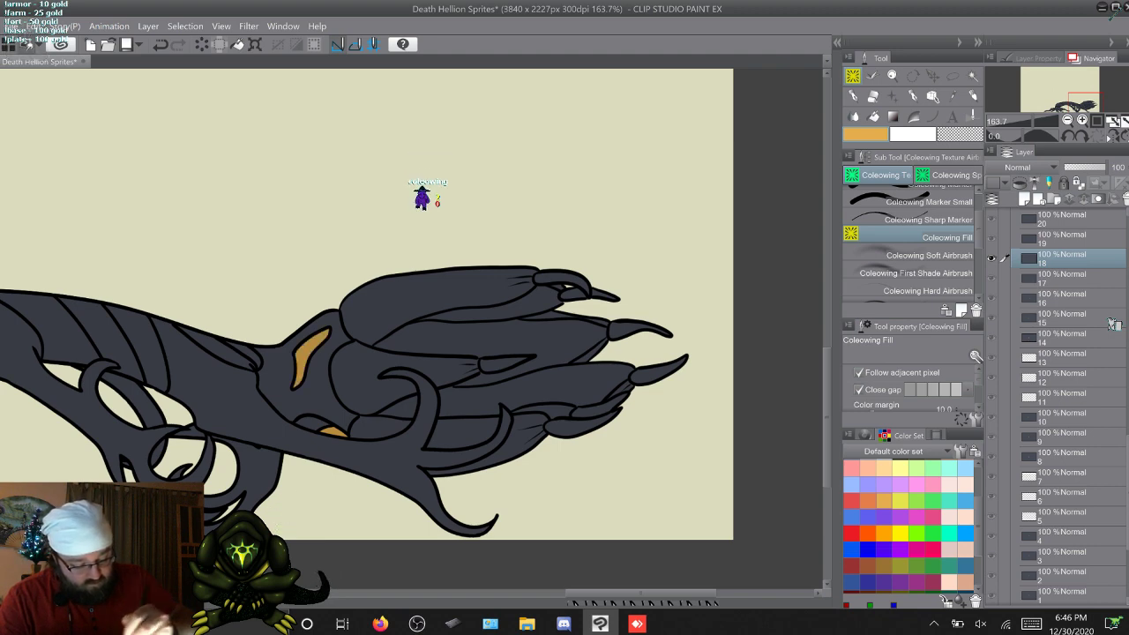
Step: Fill the second lower spike on frame layer 17 and both lower spikes on frame layer 18 with light orange
{"action": "key", "text": "s"}
{"action": "key", "text": "w"}
{"action": "key", "text": "s"}
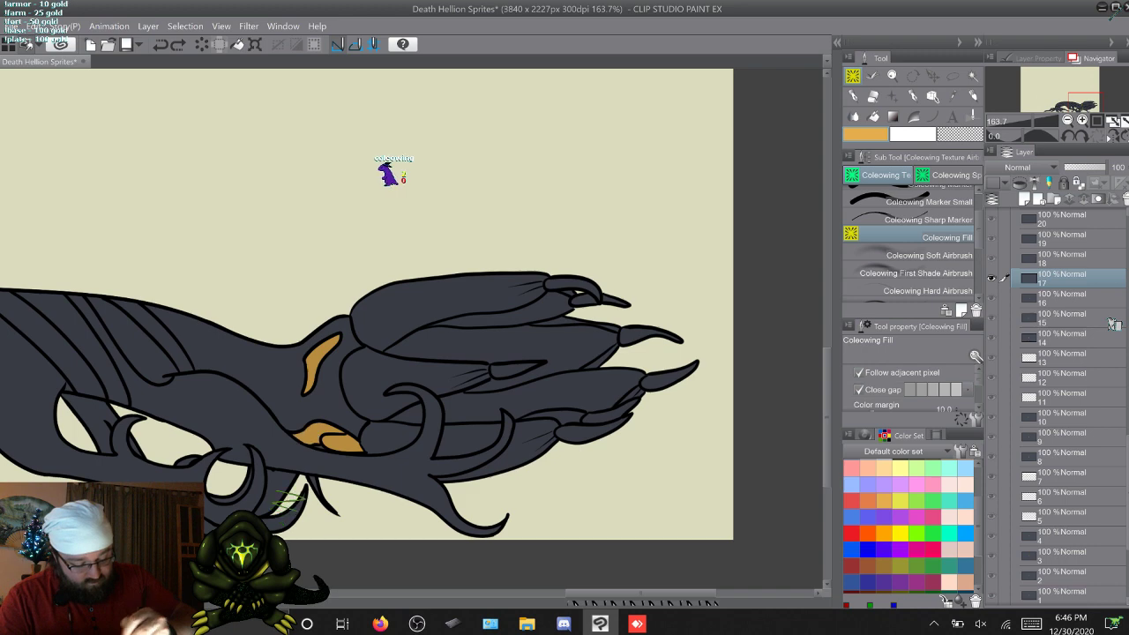
{"action": "key", "text": "w"}
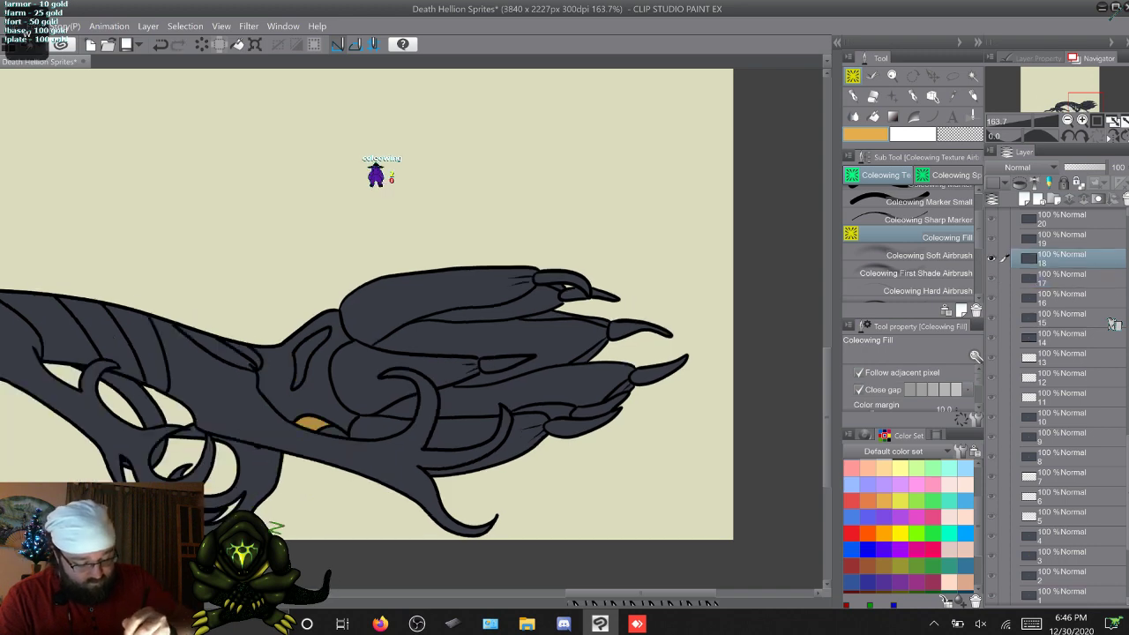
{"action": "key", "text": "s"}
{"action": "key", "text": "w"}
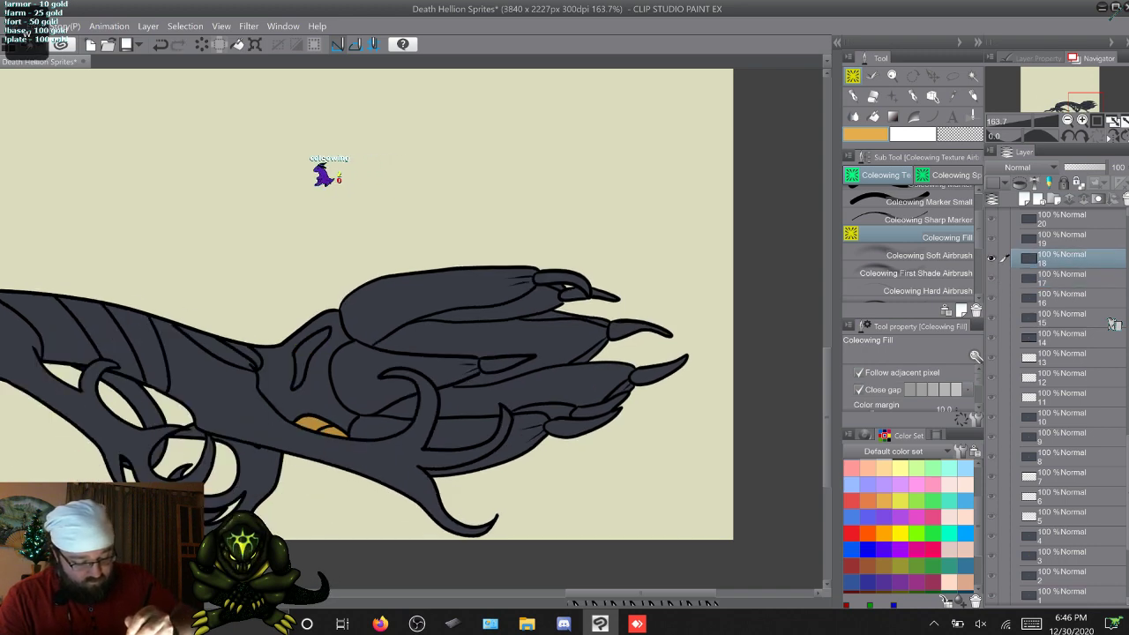
Step: Fill the arm slit on frame layers 18 and 19 with the light orange
{"action": "key", "text": "w"}
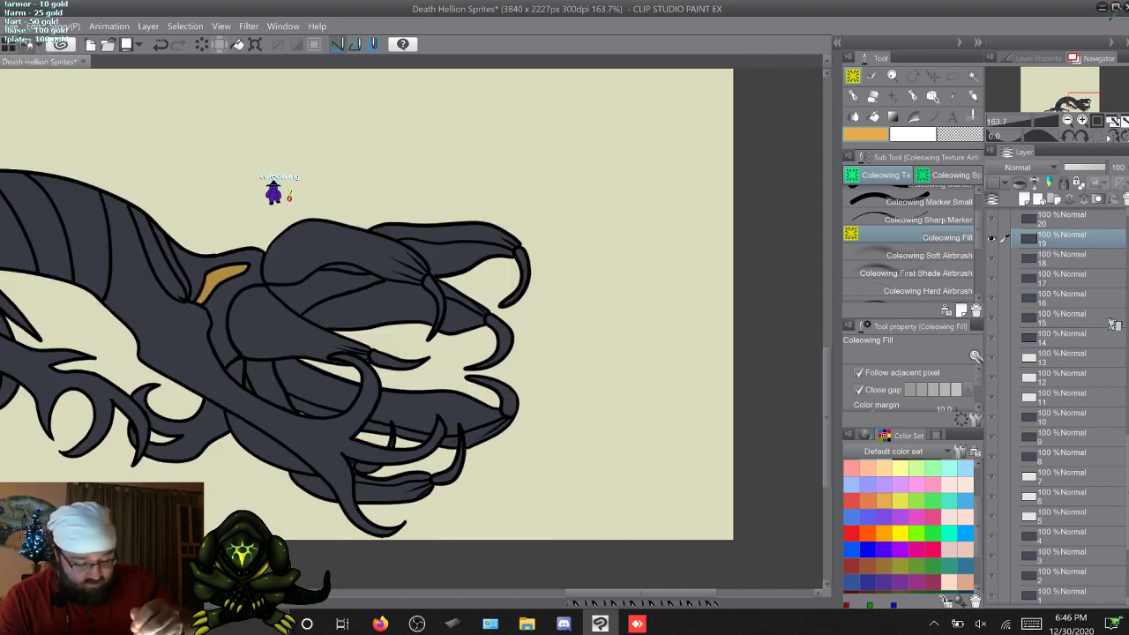
{"action": "key", "text": "s"}
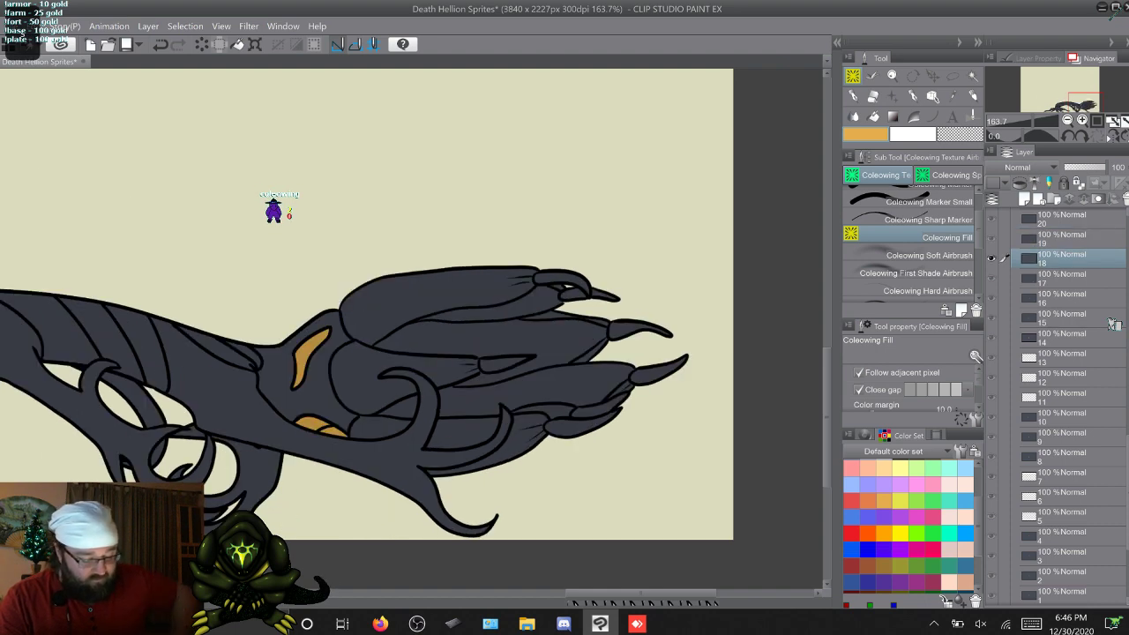
{"action": "key", "text": "w"}
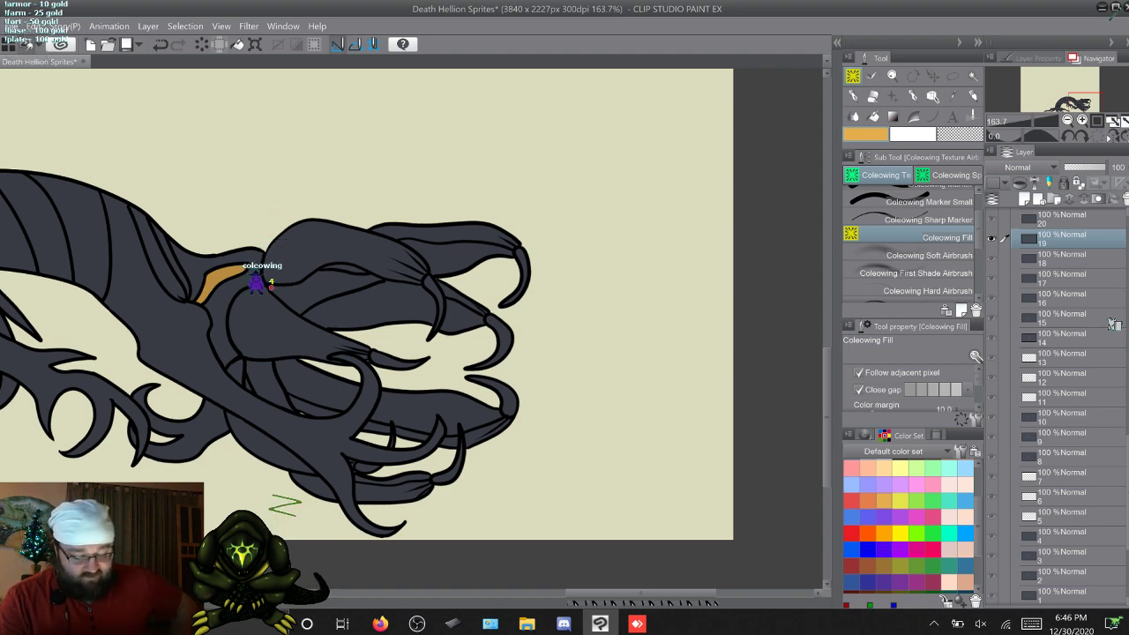
Step: Fill the arm slit and both hanging spikes on frame layer 20 with light orange
{"action": "key", "text": "w"}
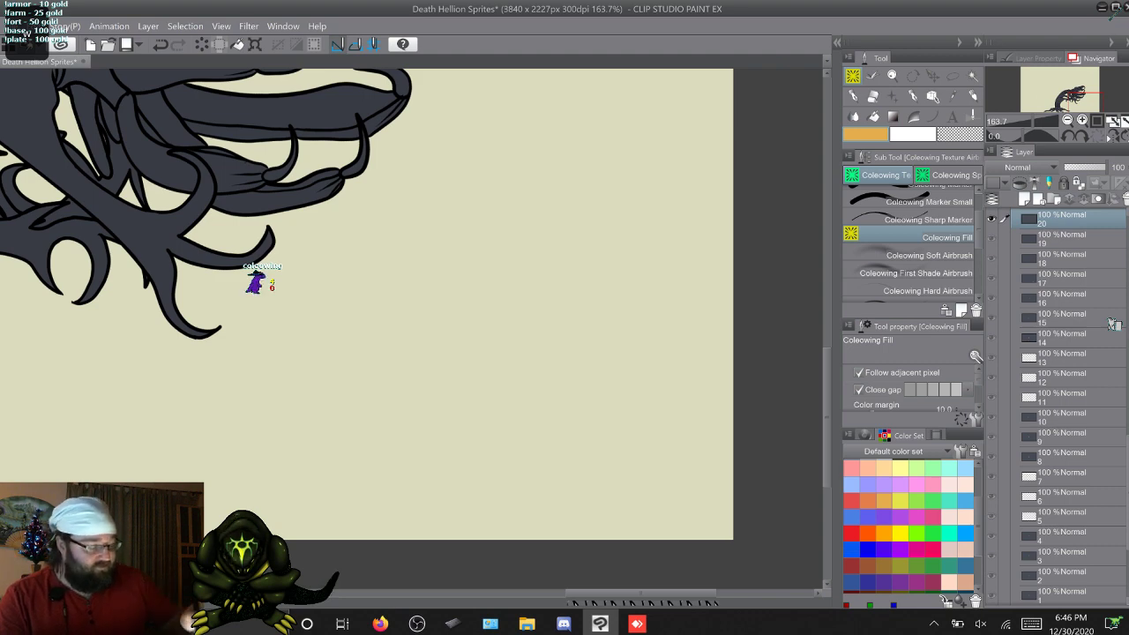
{"action": "scroll", "coordinate": [365, 299], "scroll_direction": "up", "scroll_amount": 5}
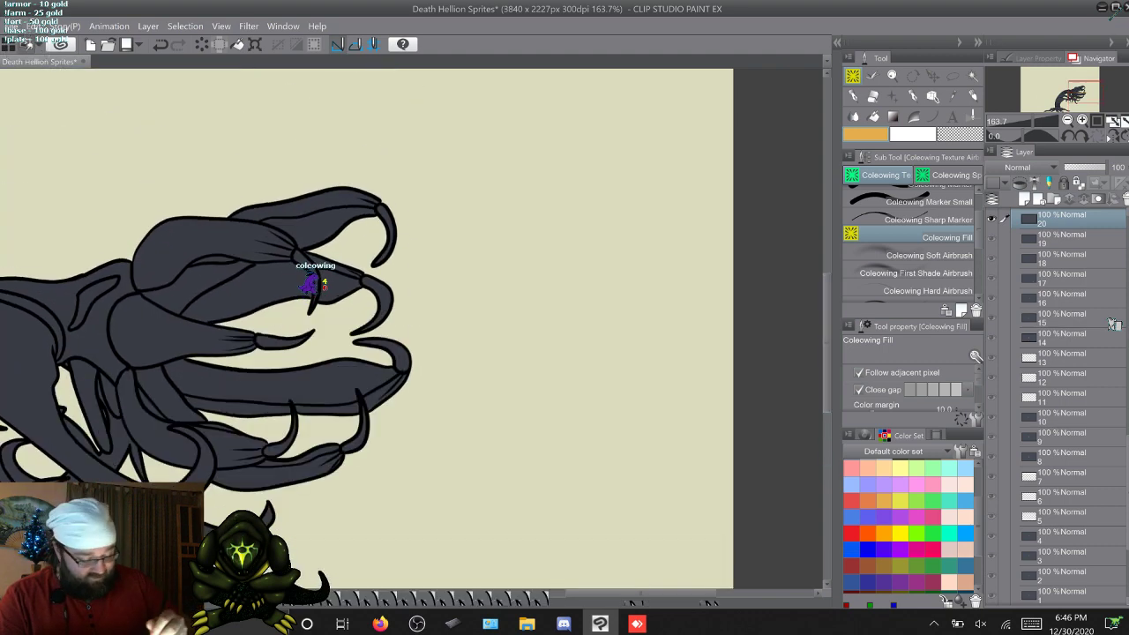
{"action": "scroll", "coordinate": [370, 335], "scroll_direction": "left", "scroll_amount": 5}
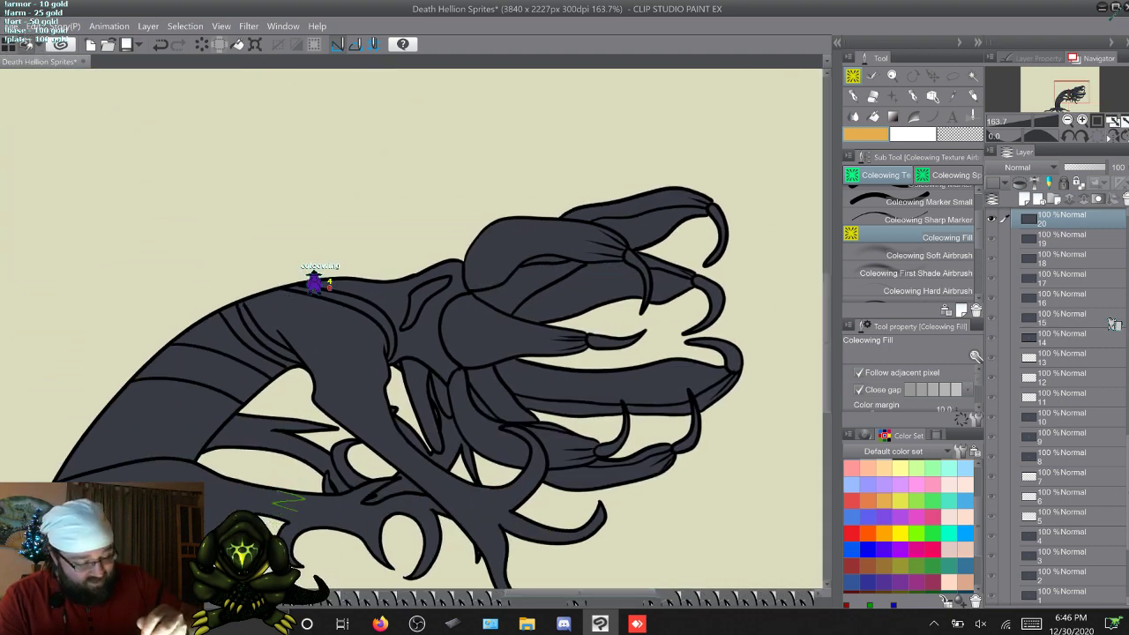
{"action": "left_click", "coordinate": [412, 315]}
{"action": "left_click", "coordinate": [428, 293]}
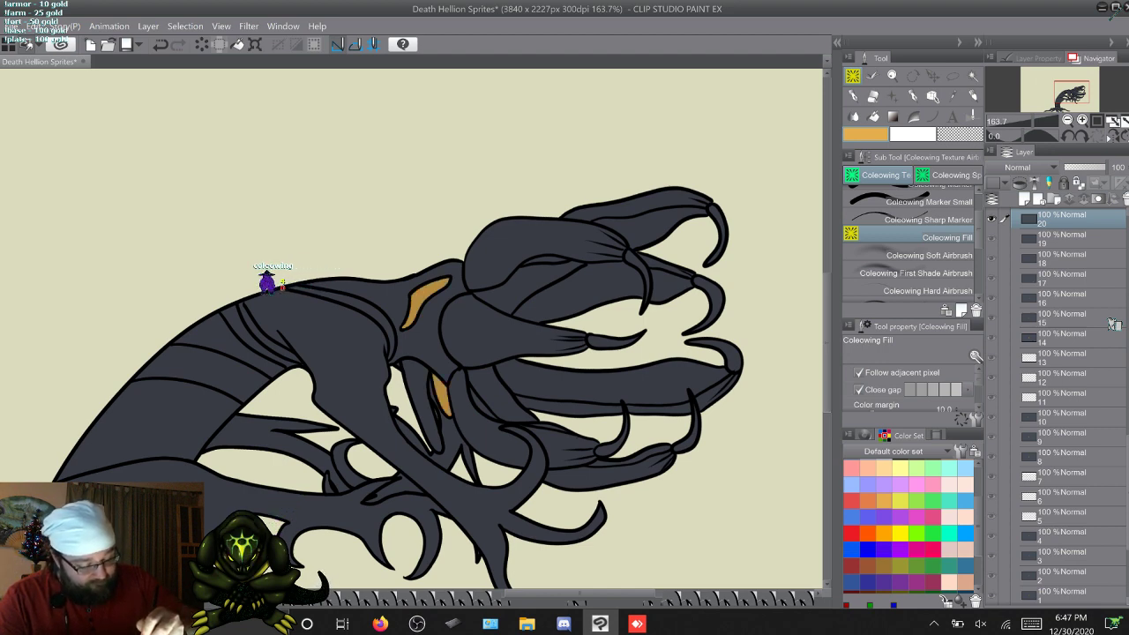
{"action": "left_click", "coordinate": [415, 392]}
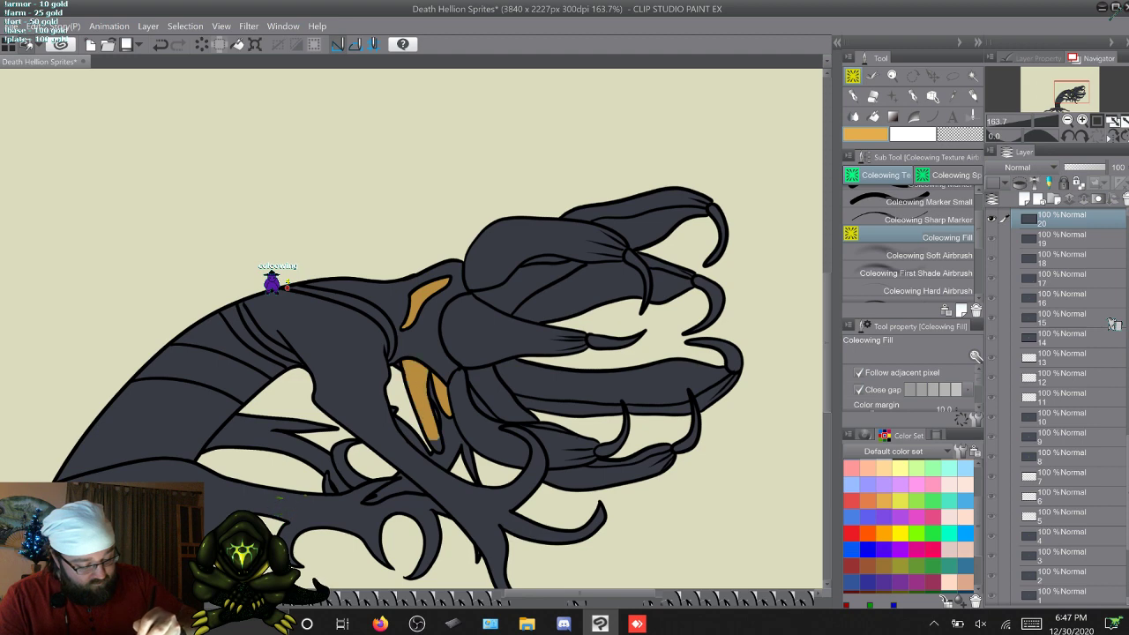
Step: Fill the arm slit and both hanging spikes, including the long spike's lower end, on frame layer 21 with light orange
{"action": "key", "text": "w"}
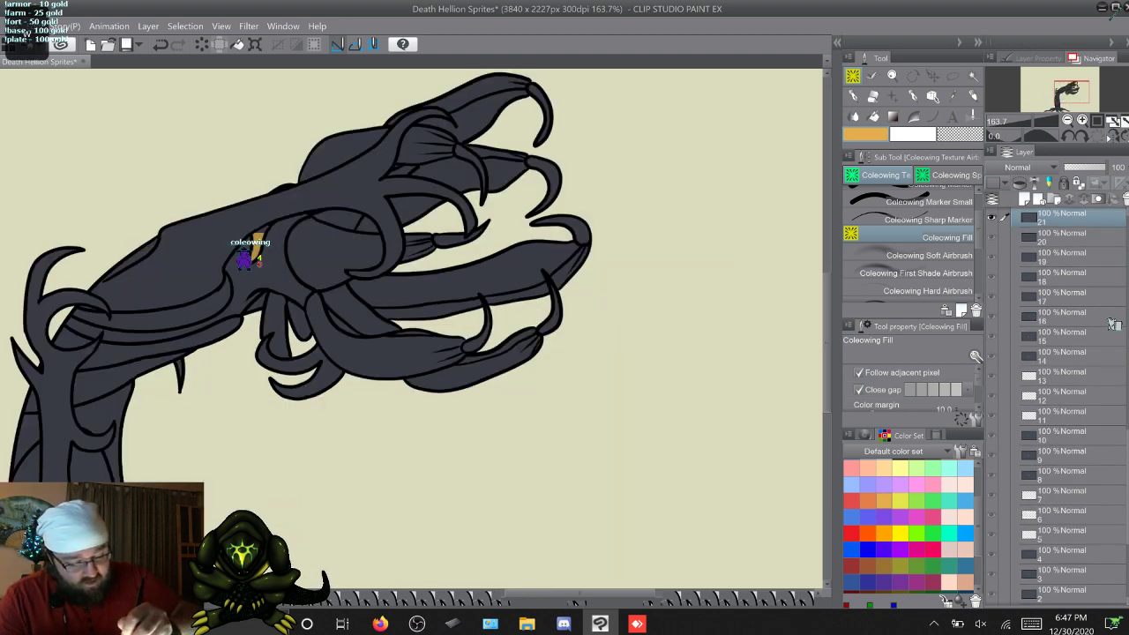
{"action": "left_click", "coordinate": [275, 319]}
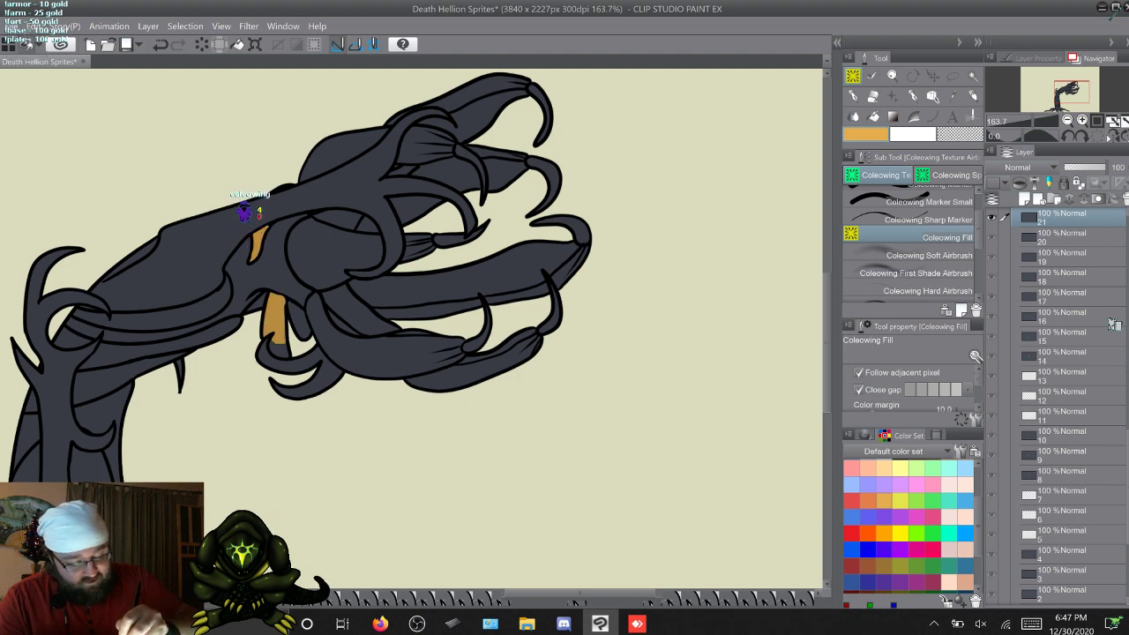
{"action": "left_click", "coordinate": [280, 350]}
{"action": "left_click", "coordinate": [301, 323]}
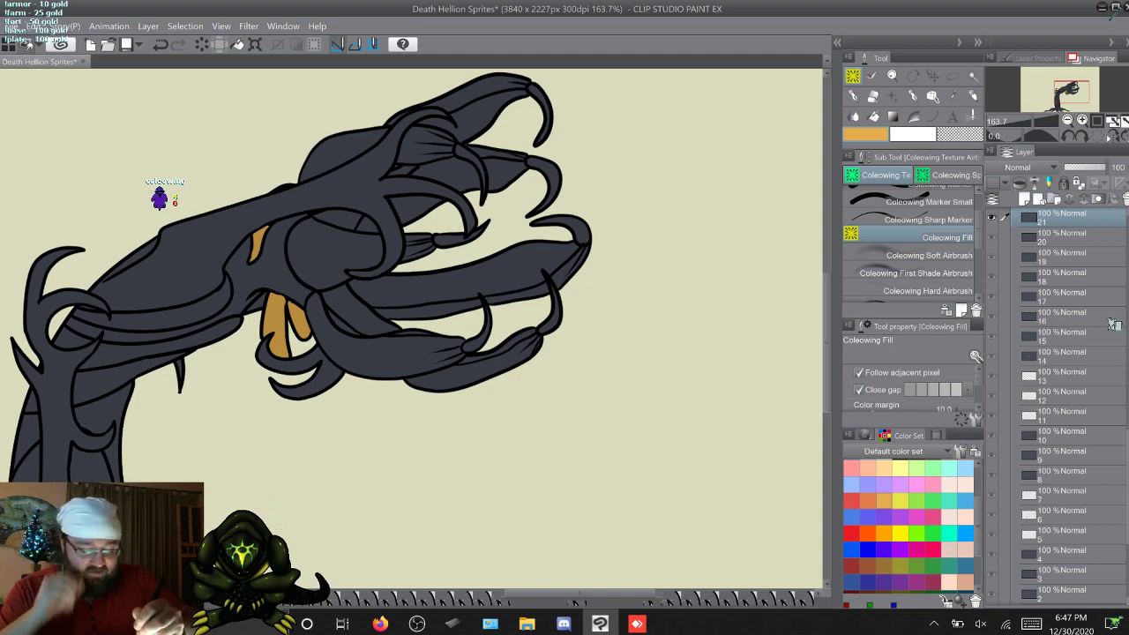
Step: Color the arm slit and the two hanging spikes light orange on frame layer 22
{"action": "key", "text": "w"}
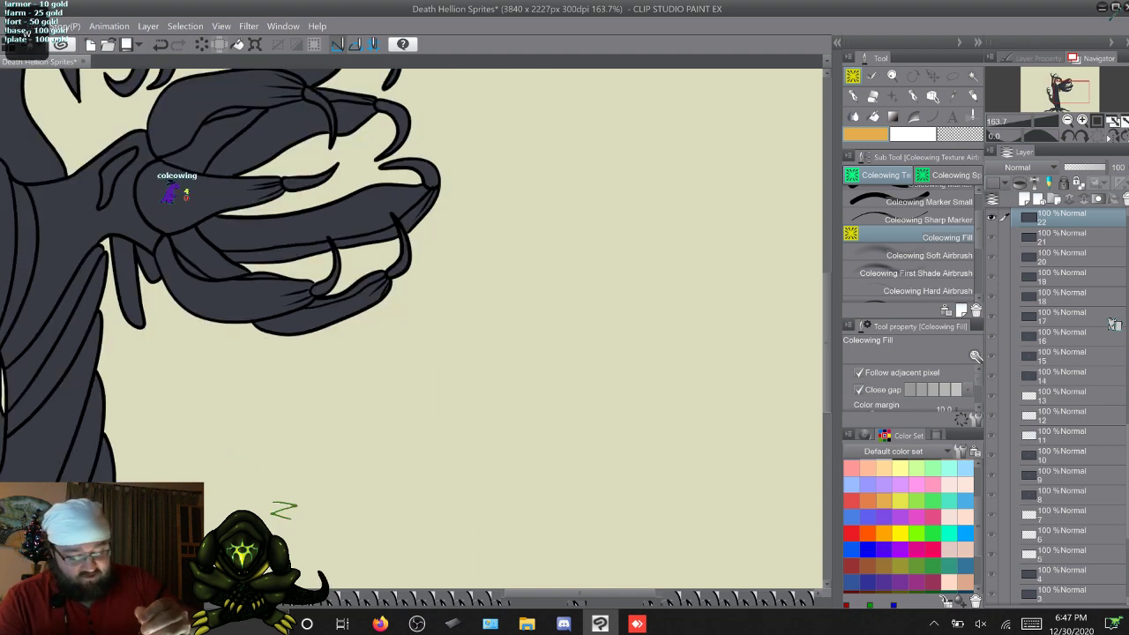
{"action": "left_click", "coordinate": [121, 172]}
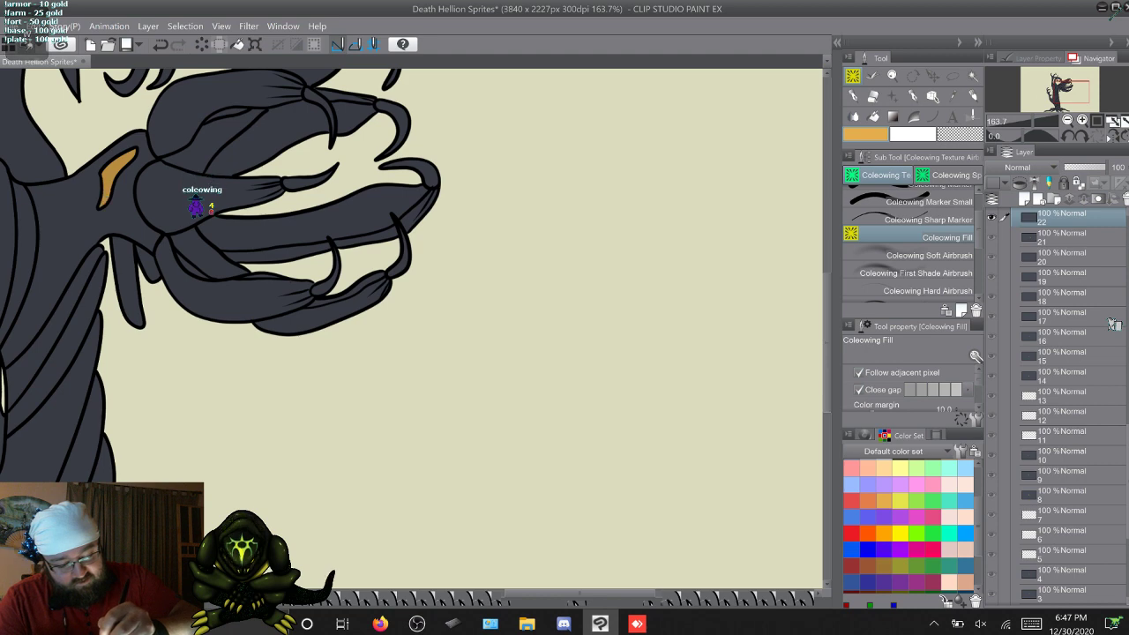
{"action": "left_click", "coordinate": [146, 260]}
{"action": "left_click", "coordinate": [126, 278]}
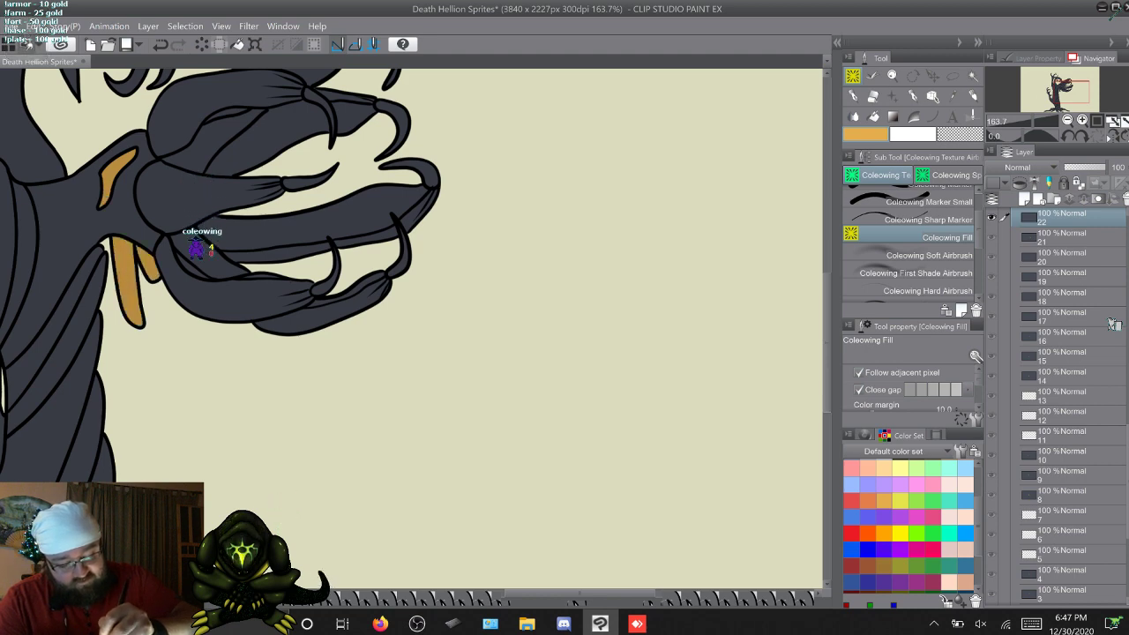
Step: Color the arm slit and the two hanging spikes light orange on frame layer 23
{"action": "key", "text": "w"}
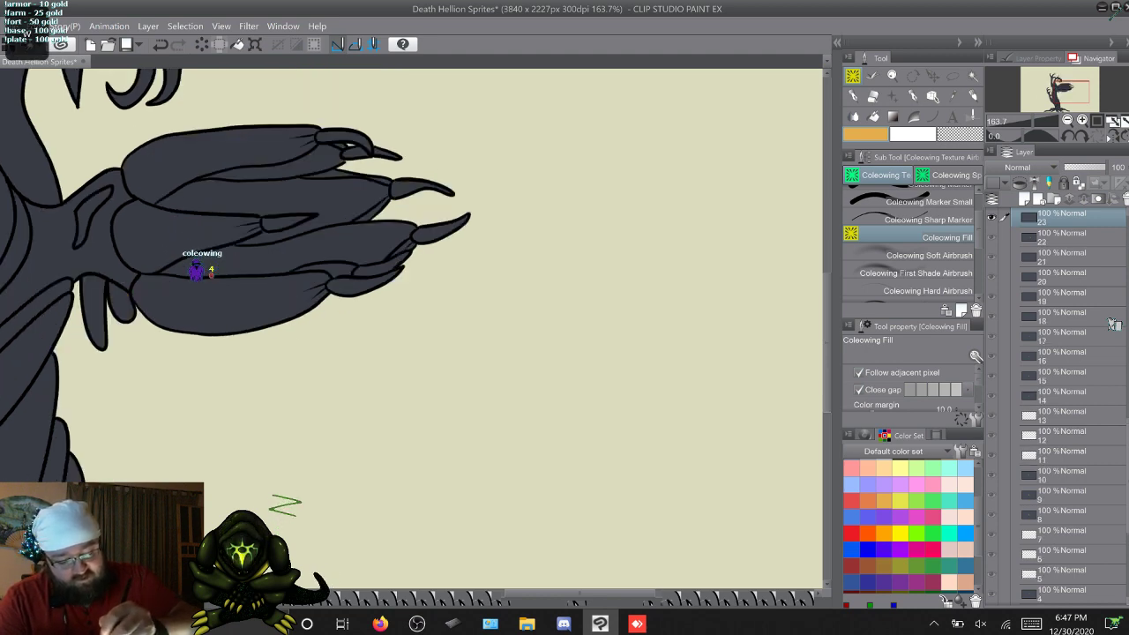
{"action": "left_click", "coordinate": [80, 236]}
{"action": "left_click", "coordinate": [121, 302]}
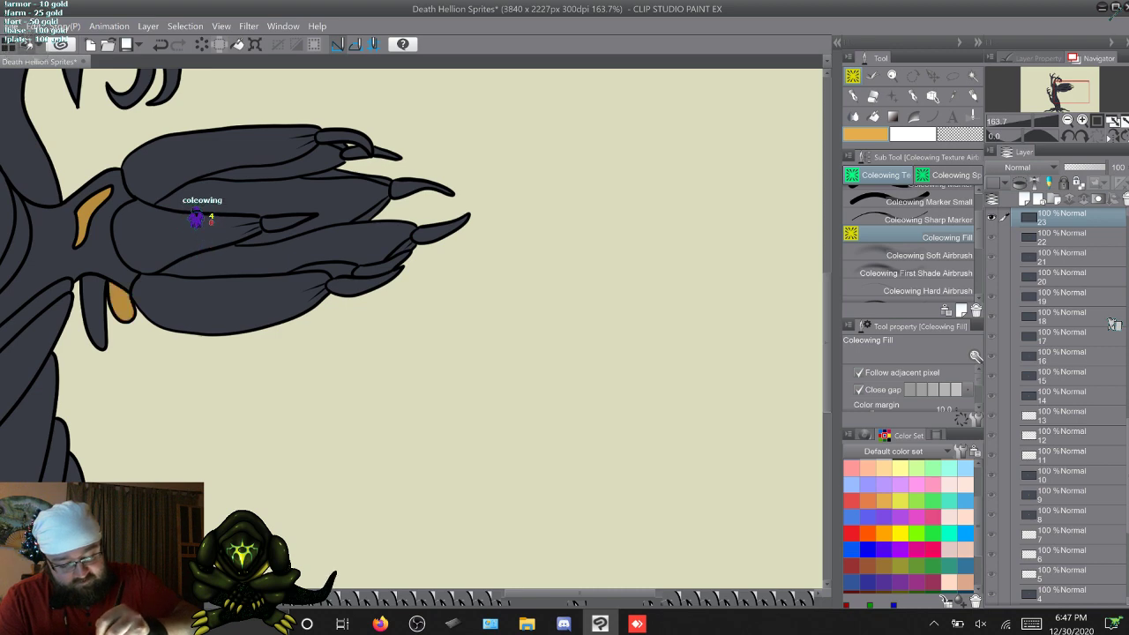
{"action": "left_click", "coordinate": [94, 313]}
Step: Fill the arm slit and both hanging spikes on frame layer 24, and the slit and spike on frame layer 25, with light orange
{"action": "key", "text": "w"}
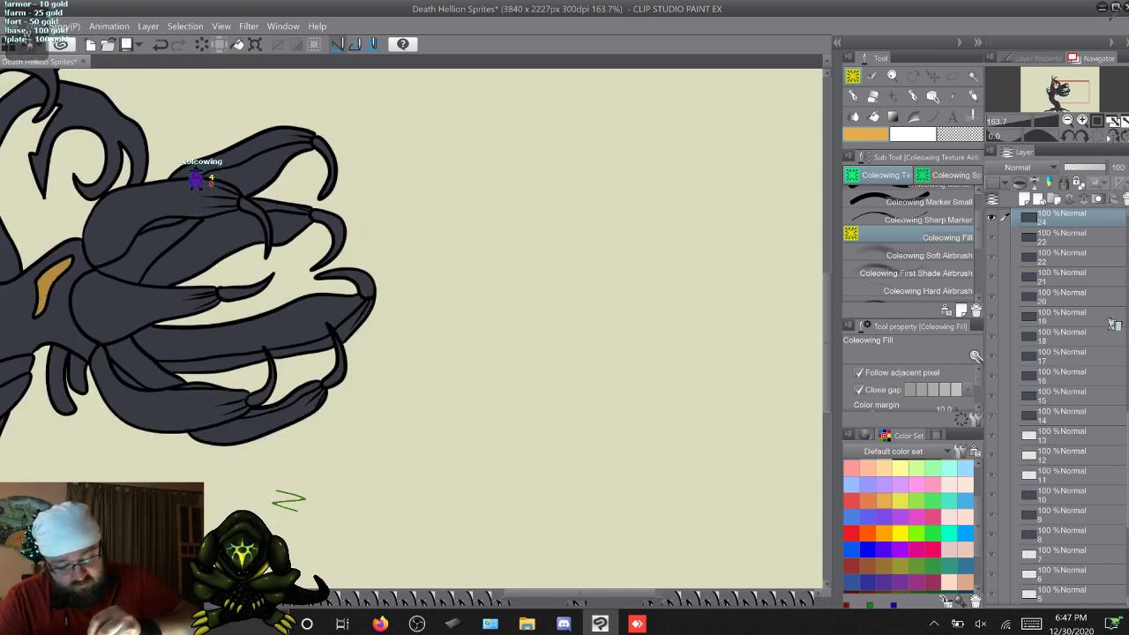
{"action": "left_click", "coordinate": [78, 371]}
{"action": "left_click", "coordinate": [60, 384]}
{"action": "key", "text": "w"}
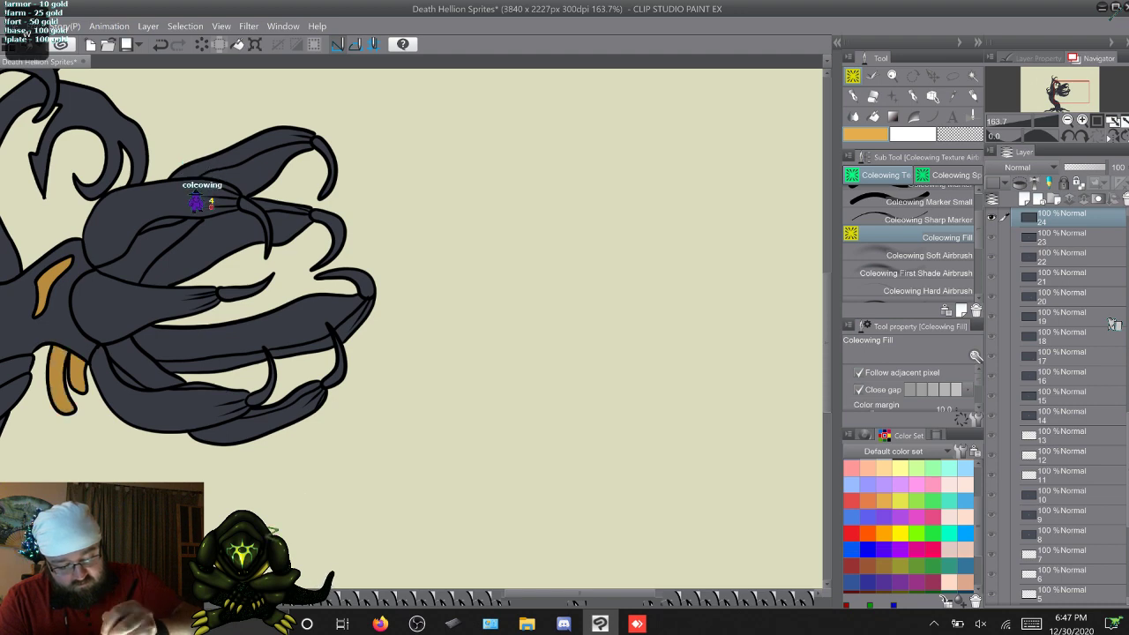
{"action": "left_click_drag", "start_coordinate": [83, 373], "coordinate": [68, 394]}
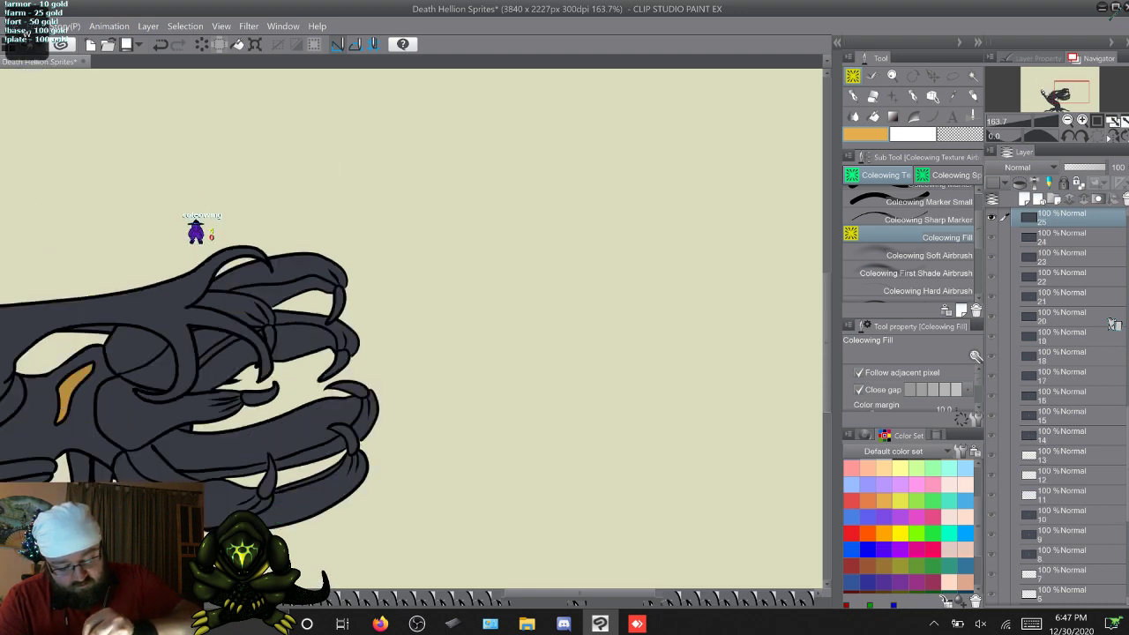
{"action": "left_click", "coordinate": [104, 473]}
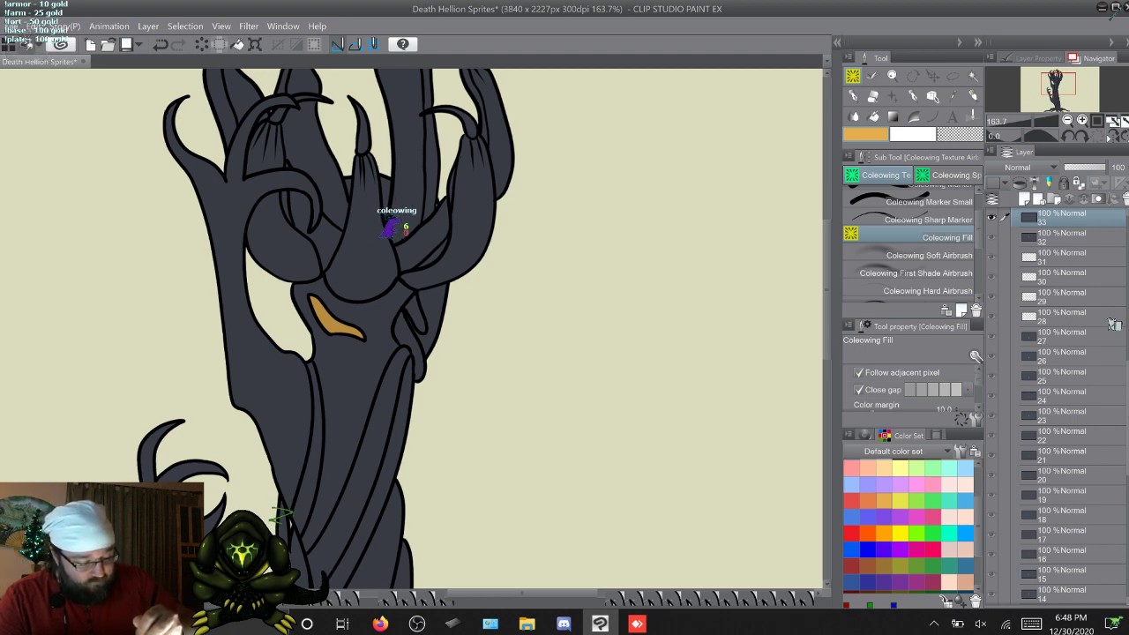
Step: Fill both spikes beside the arm slit on frame layer 33 with the light orange, including the lower tip
{"action": "left_click", "coordinate": [415, 314]}
{"action": "left_click", "coordinate": [403, 330]}
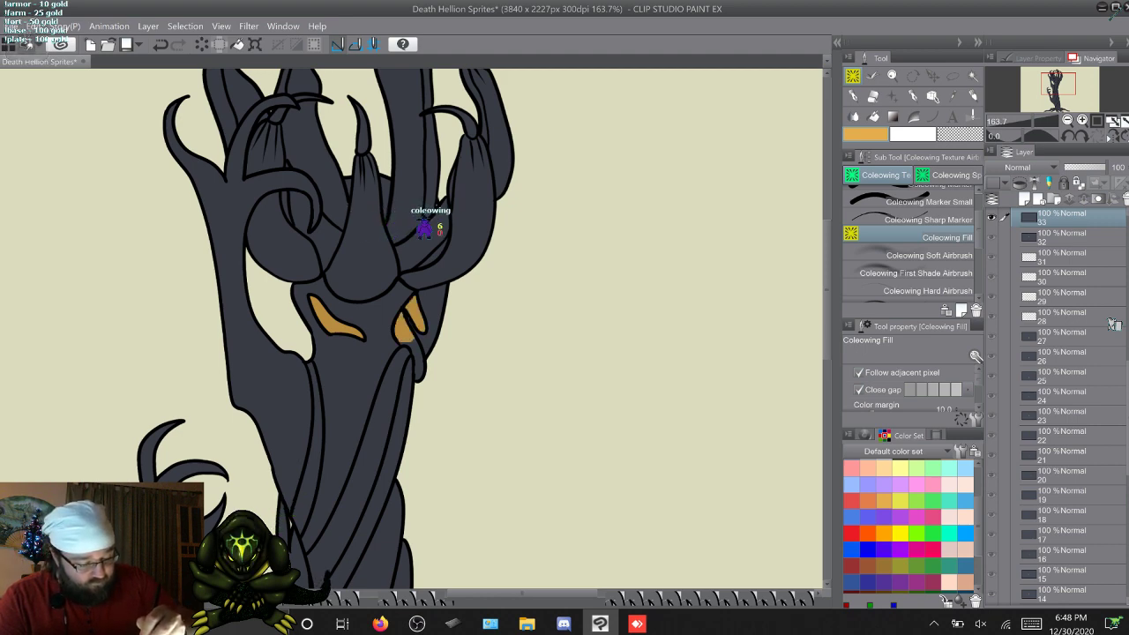
{"action": "left_click", "coordinate": [412, 351]}
Step: Skip the blank frame layer 34 and fill the arm slit and both hanging spikes on frame layer 35 with light orange
{"action": "key", "text": "w"}
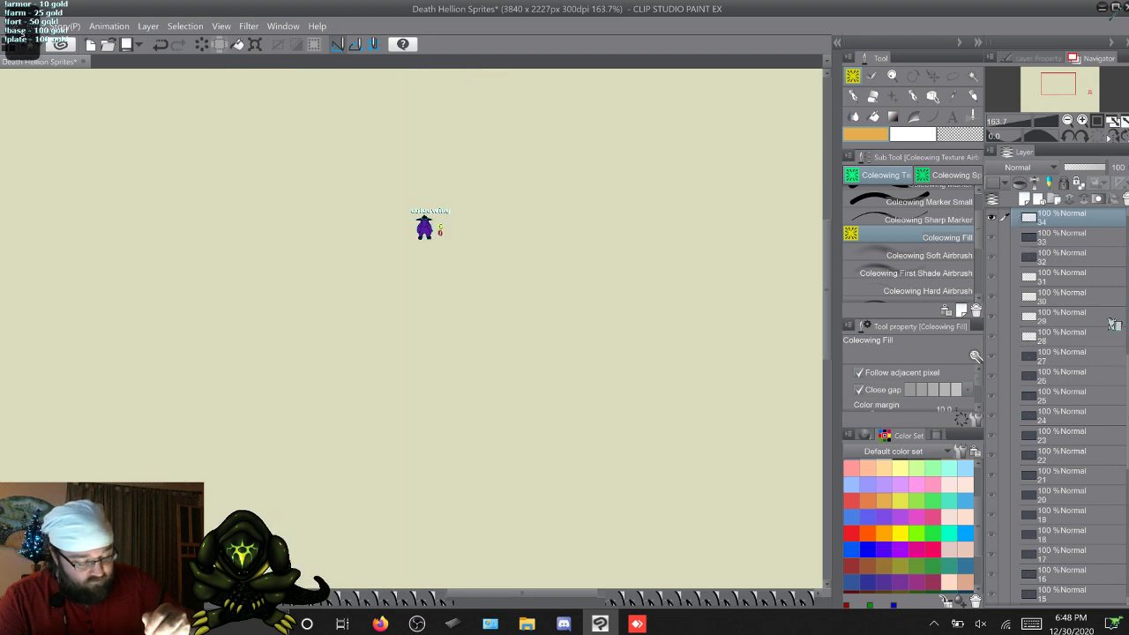
{"action": "key", "text": "q"}
{"action": "key", "text": "w"}
{"action": "key", "text": "w"}
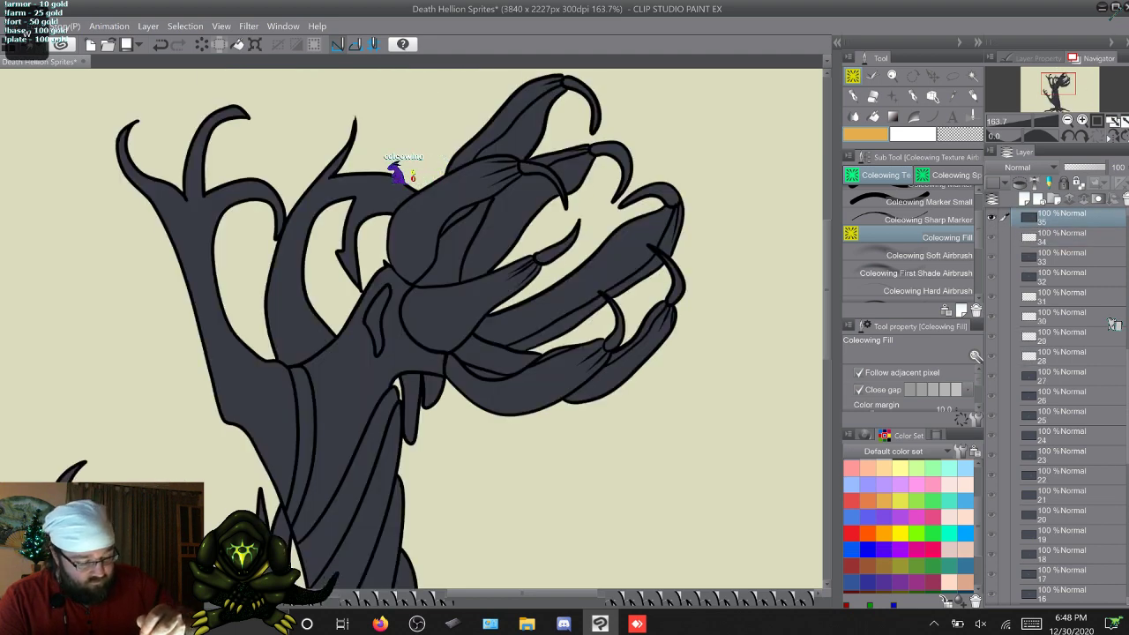
{"action": "left_click", "coordinate": [377, 304]}
{"action": "left_click", "coordinate": [433, 387]}
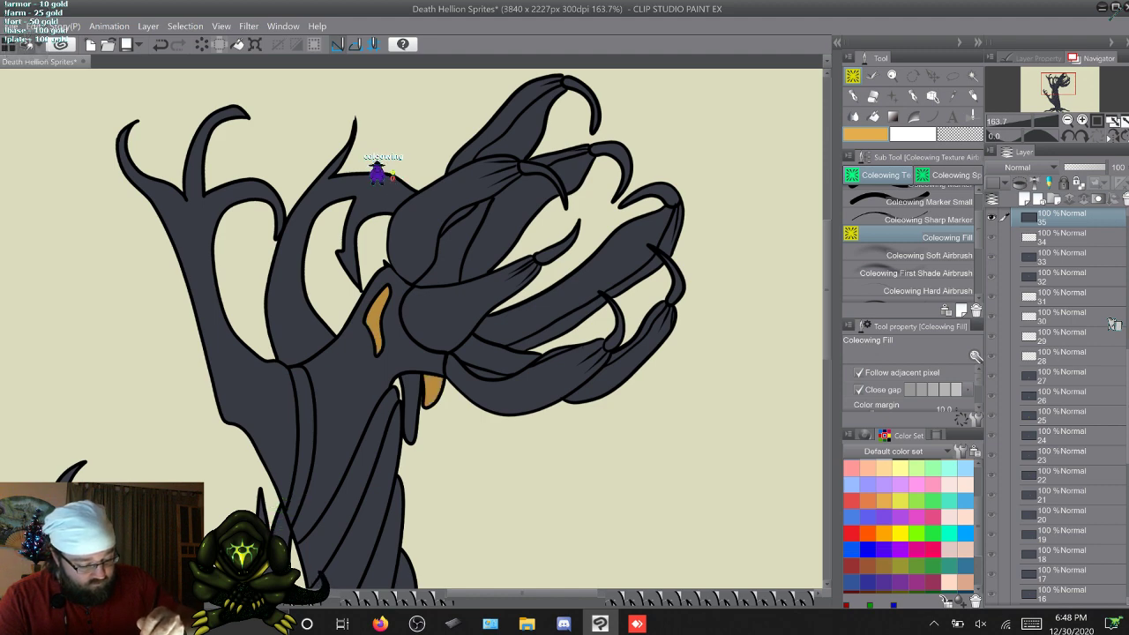
{"action": "left_click", "coordinate": [410, 397]}
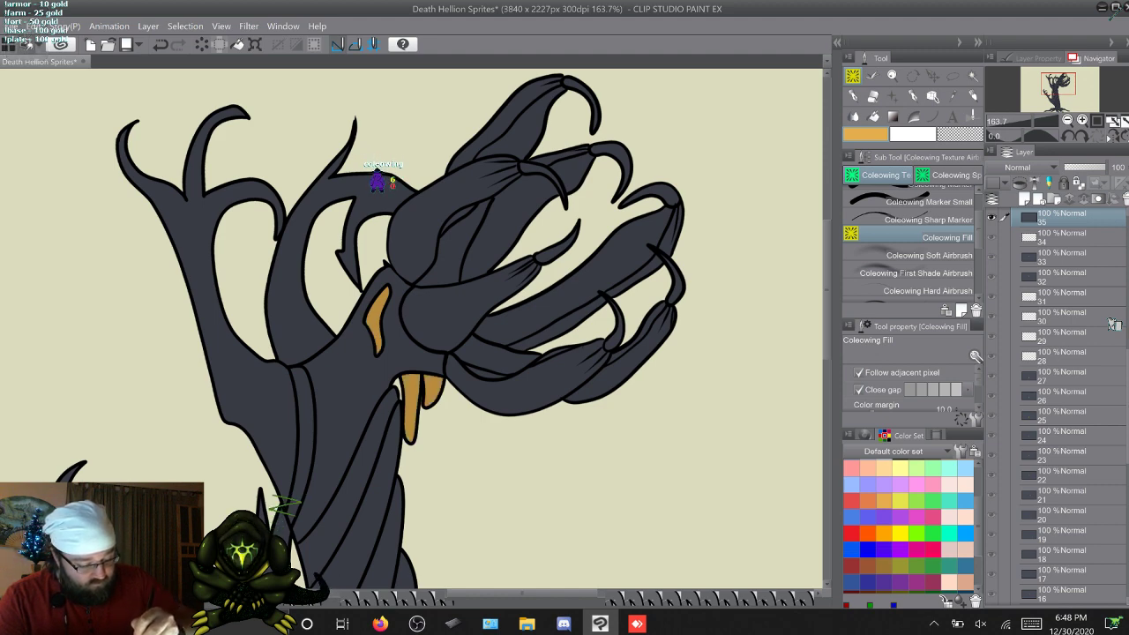
Step: Skip to frame layer 40 and fill the arm slit and the two spikes beside it with light orange
{"action": "key", "text": "w"}
{"action": "key", "text": "w"}
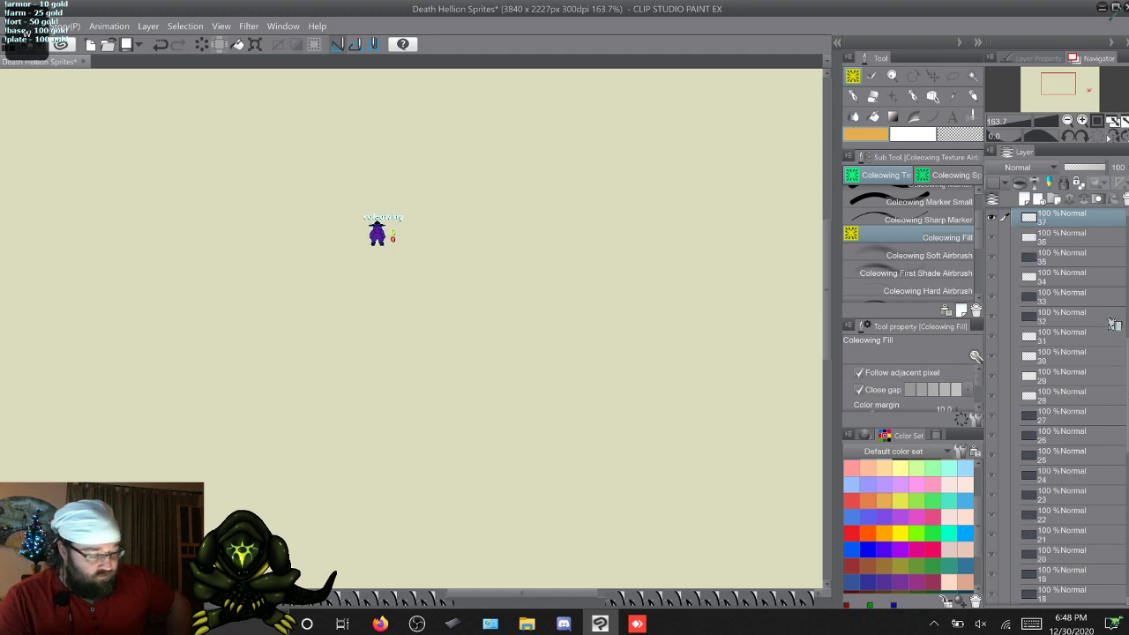
{"action": "key", "text": "w"}
{"action": "key", "text": "w"}
{"action": "key", "text": "w"}
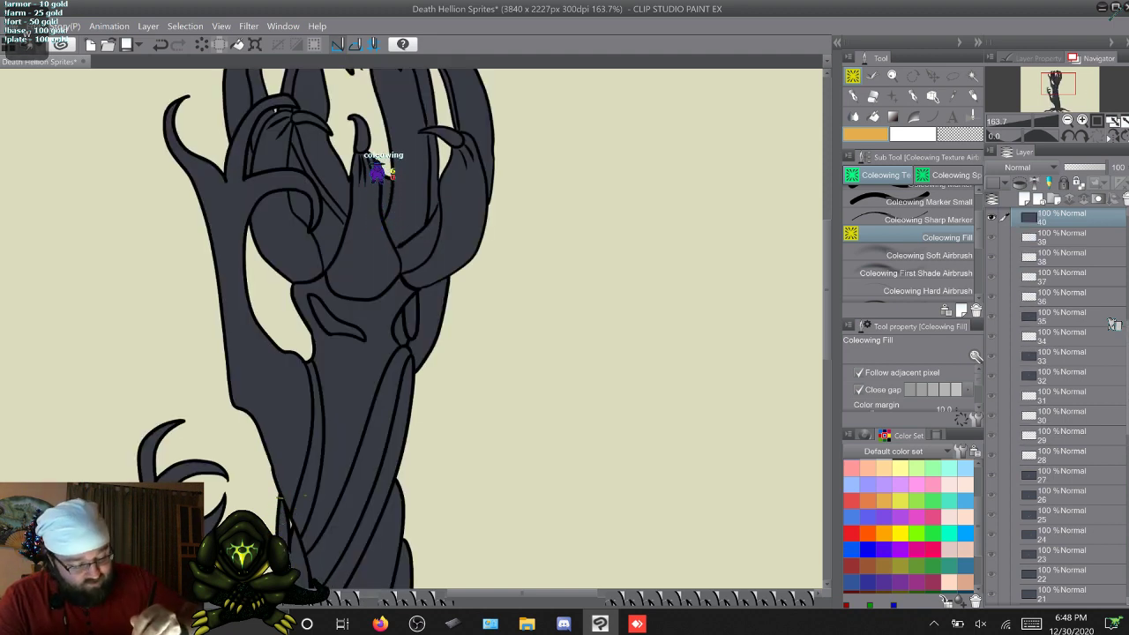
{"action": "left_click", "coordinate": [351, 332]}
{"action": "left_click", "coordinate": [332, 324]}
{"action": "left_click", "coordinate": [319, 309]}
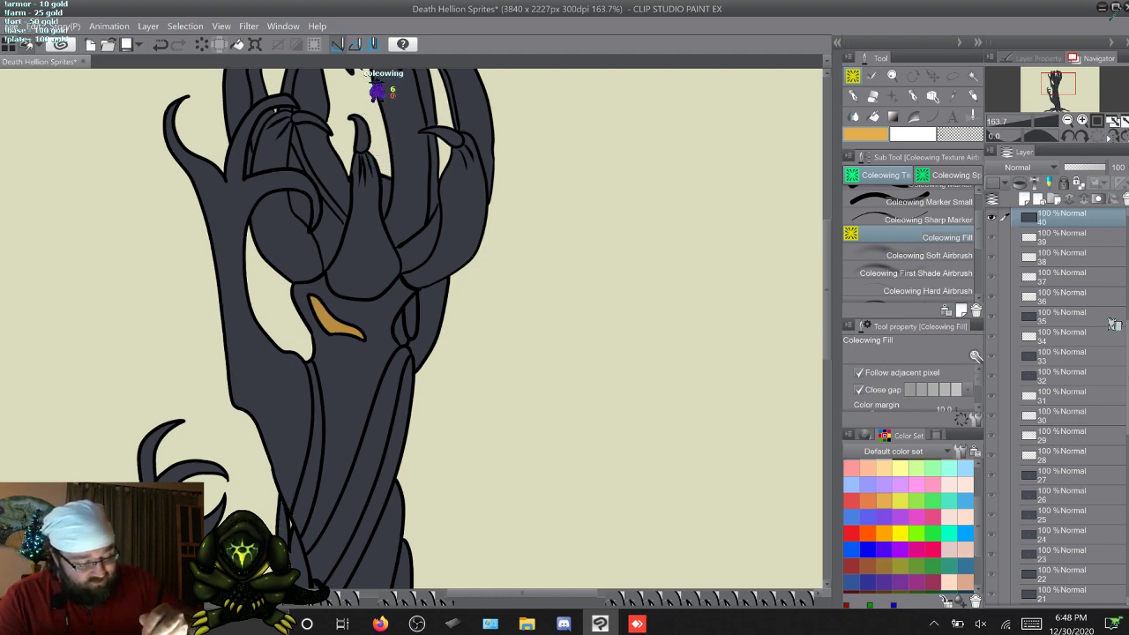
{"action": "left_click", "coordinate": [410, 313]}
{"action": "left_click", "coordinate": [401, 332]}
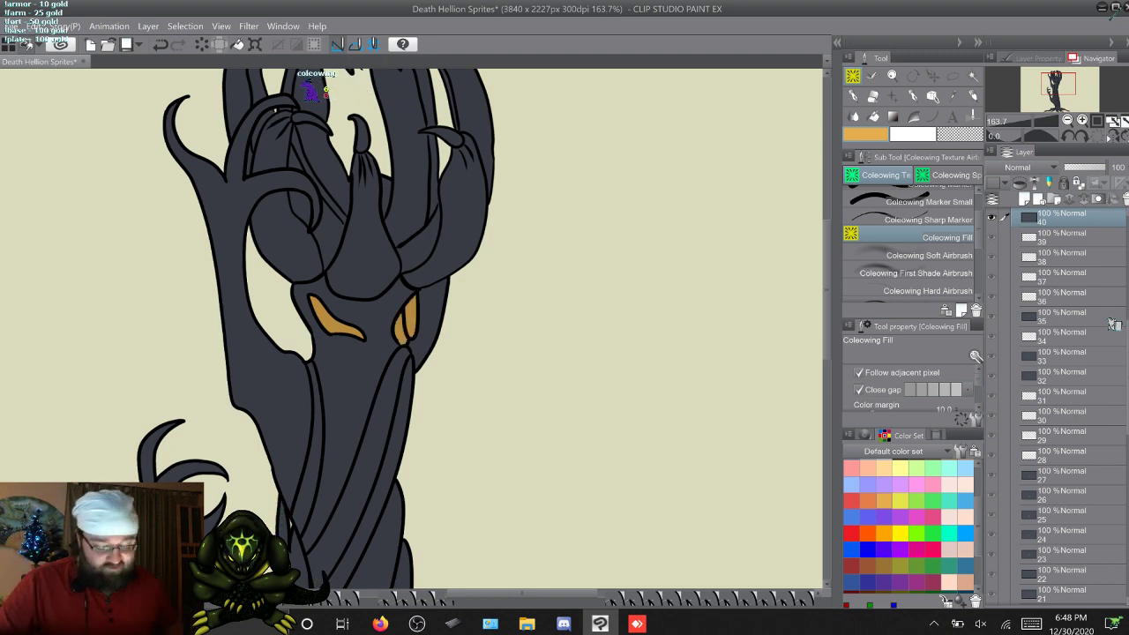
Step: Color the arm slit and the two spikes beside it light orange on frame layer 41
{"action": "key", "text": "w"}
{"action": "left_click", "coordinate": [409, 315]}
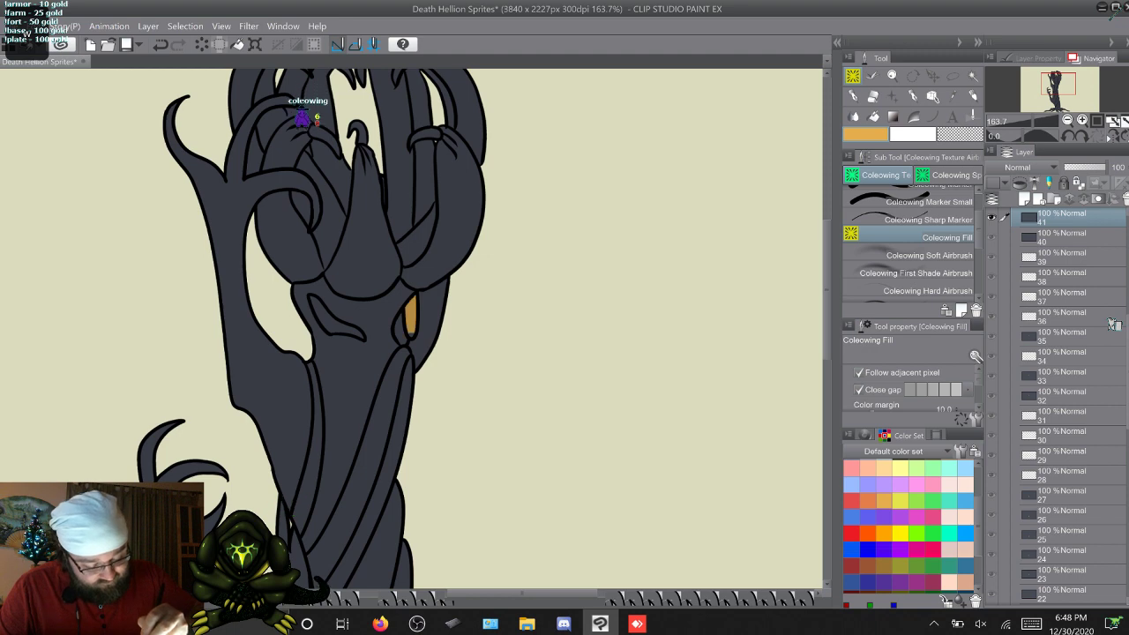
{"action": "left_click", "coordinate": [398, 328]}
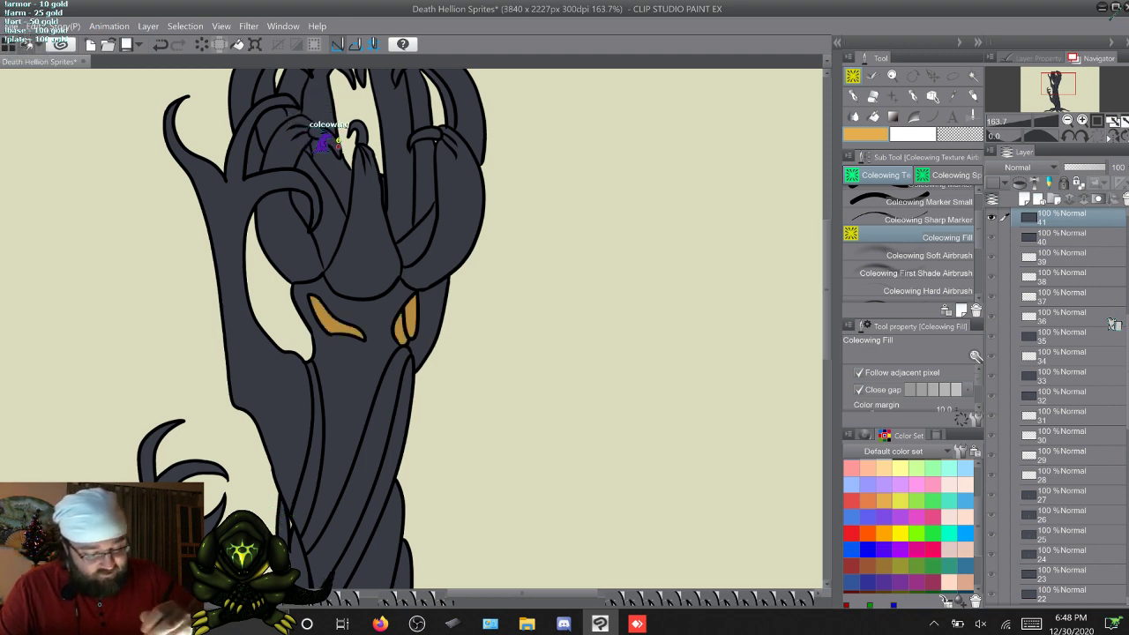
Step: Color the two spikes and the whole arm slit light orange on frame layer 42
{"action": "key", "text": "w"}
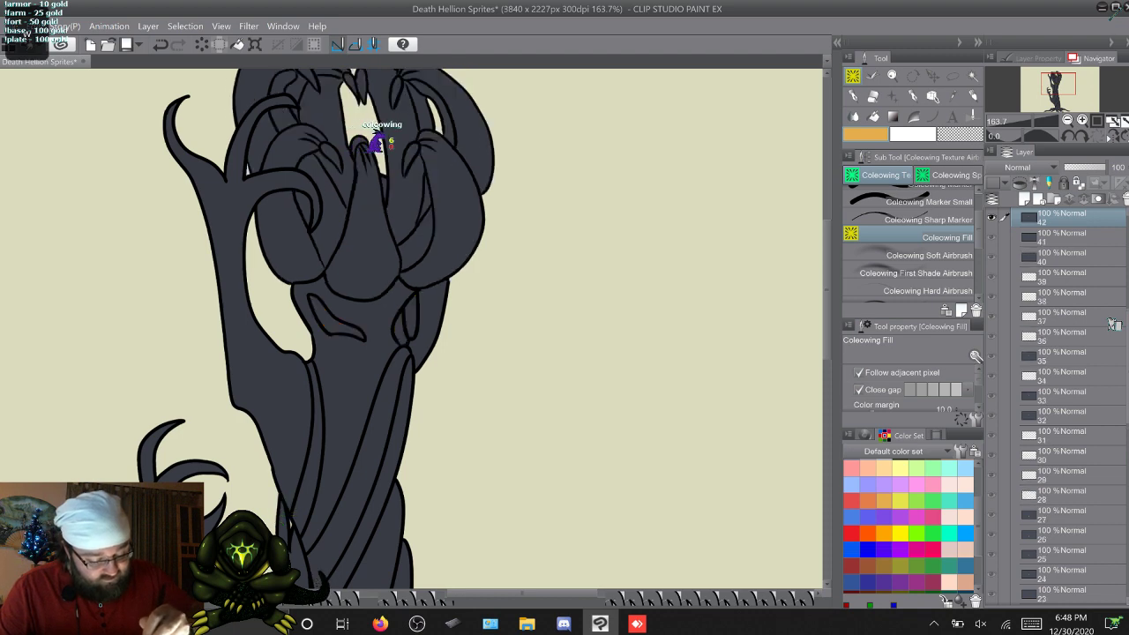
{"action": "left_click", "coordinate": [410, 311]}
{"action": "left_click", "coordinate": [411, 332]}
{"action": "left_click", "coordinate": [399, 328]}
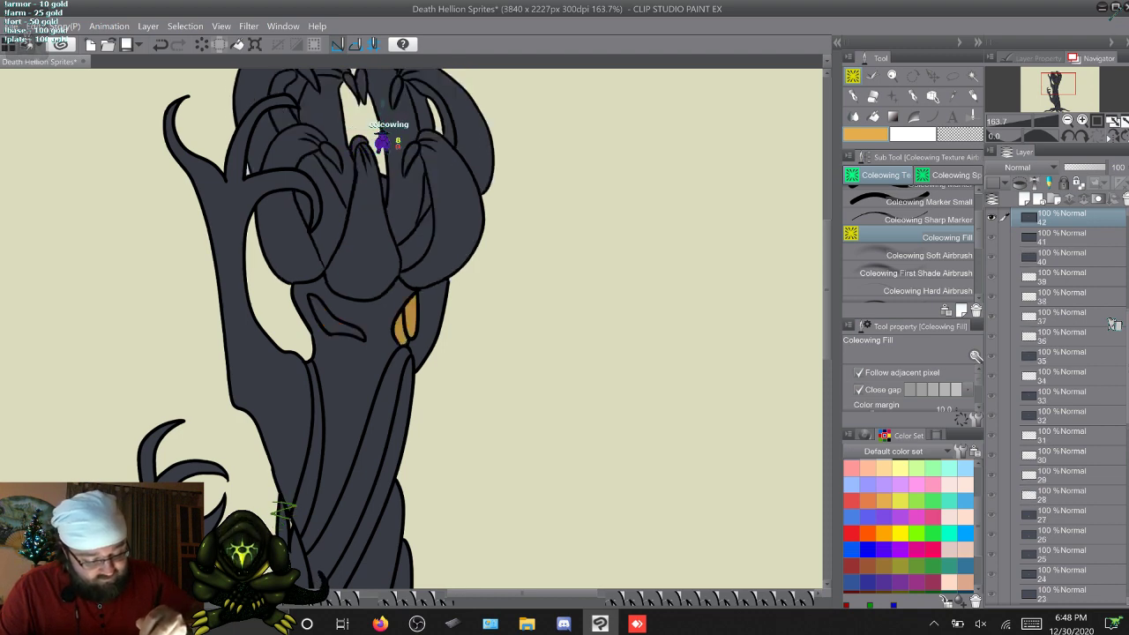
{"action": "left_click", "coordinate": [332, 323]}
{"action": "left_click", "coordinate": [319, 307]}
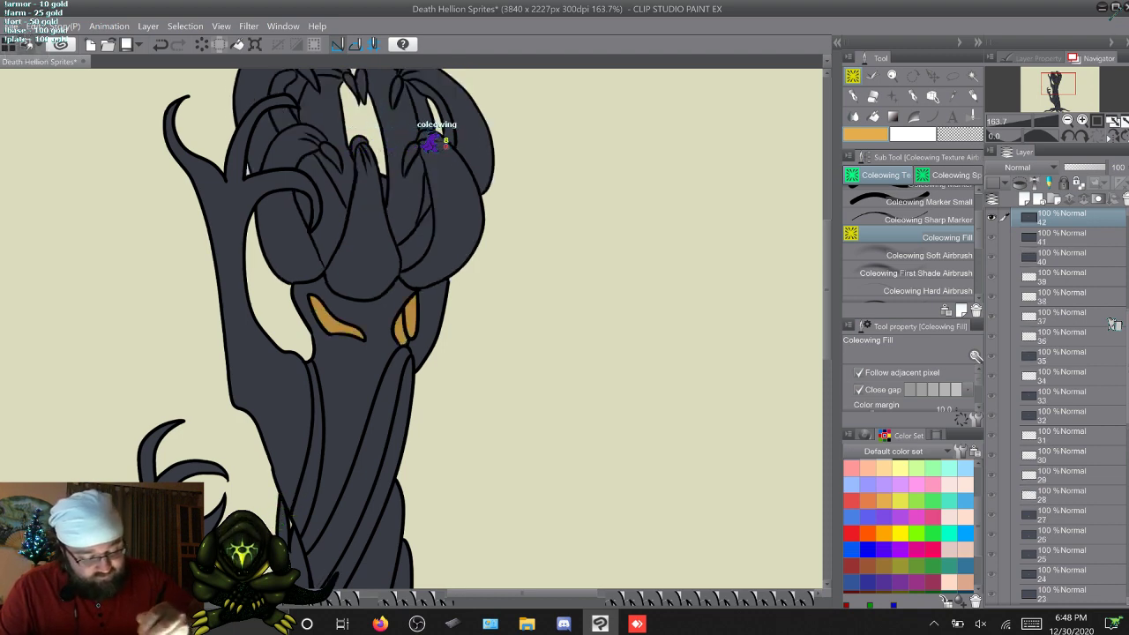
Step: Fill both spikes on frame layer 43, and the arm slit and spikes on frame layers 44 and 45, with light orange
{"action": "key", "text": "w"}
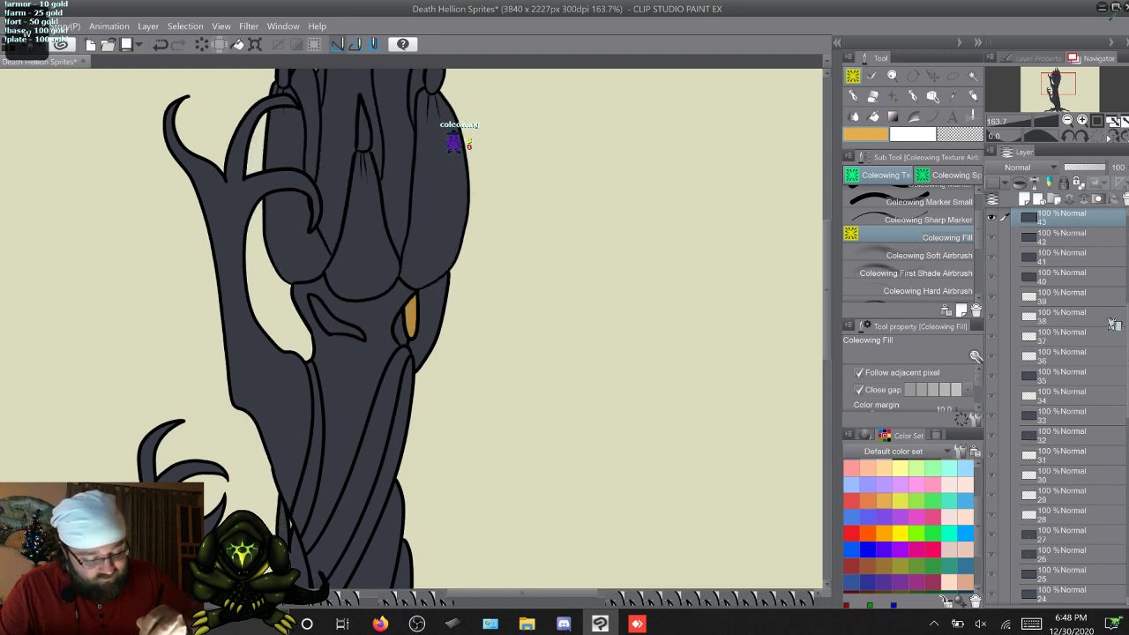
{"action": "left_click", "coordinate": [401, 332]}
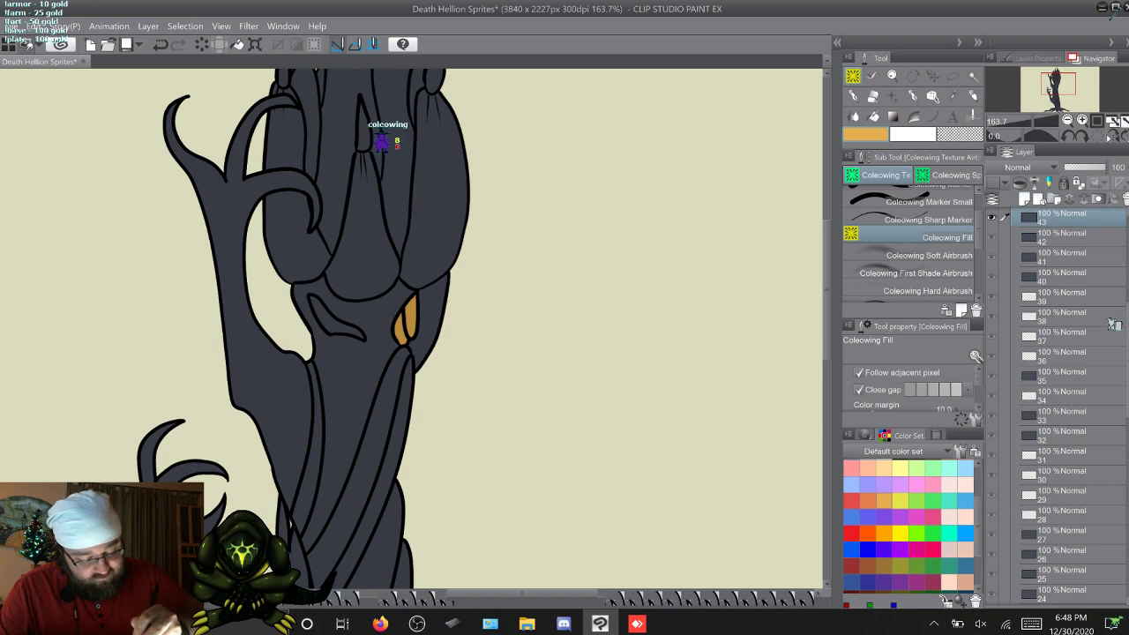
{"action": "key", "text": "w"}
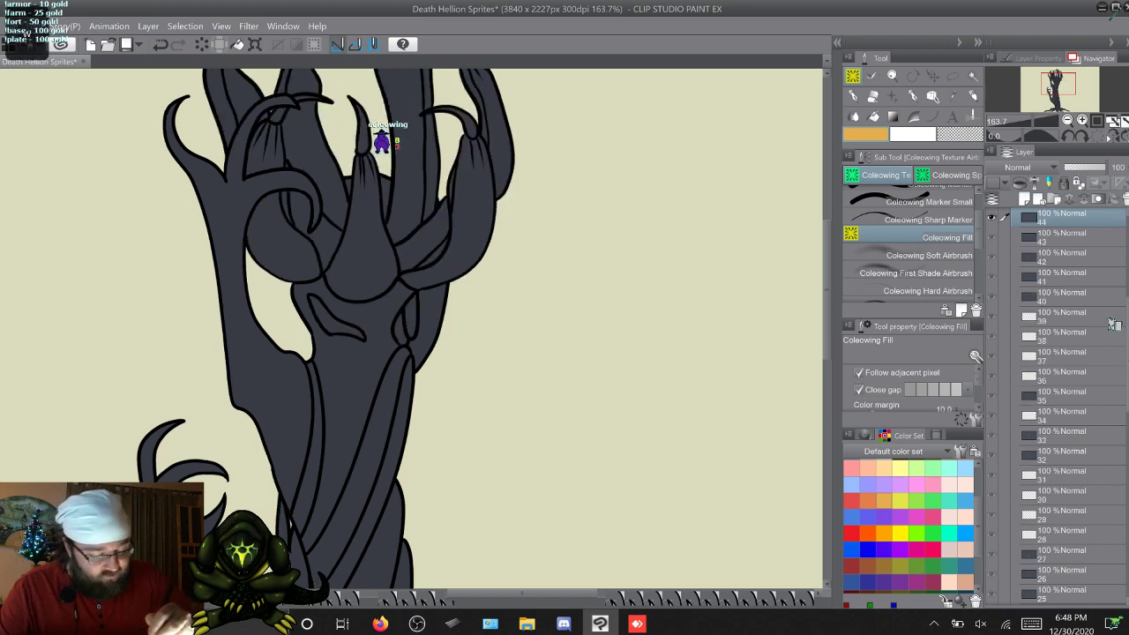
{"action": "left_click", "coordinate": [406, 321]}
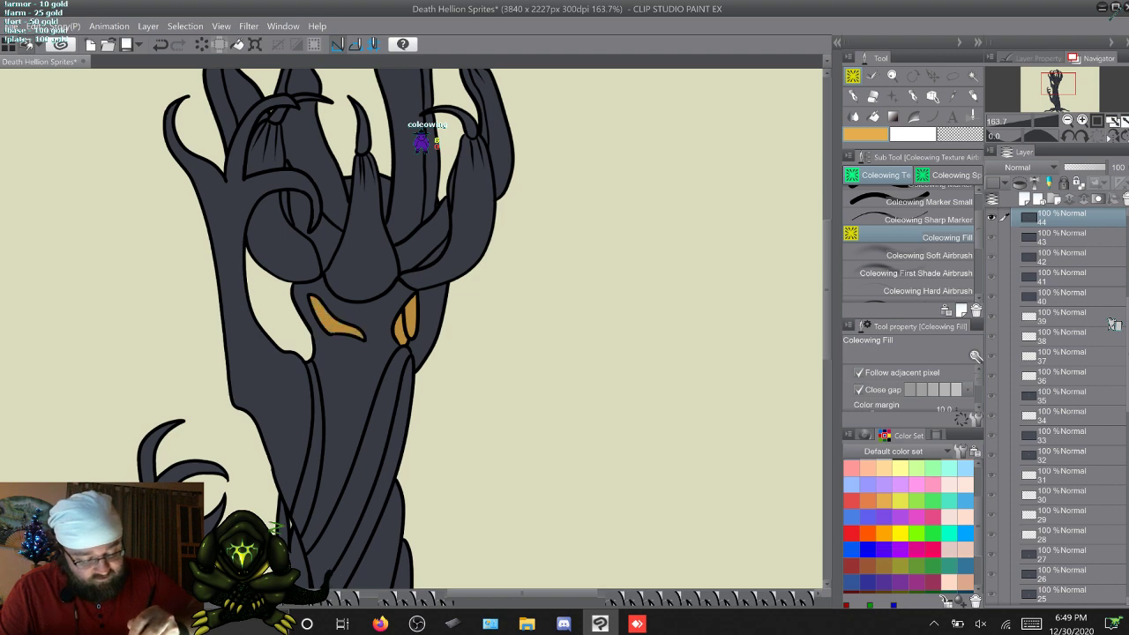
{"action": "key", "text": "w"}
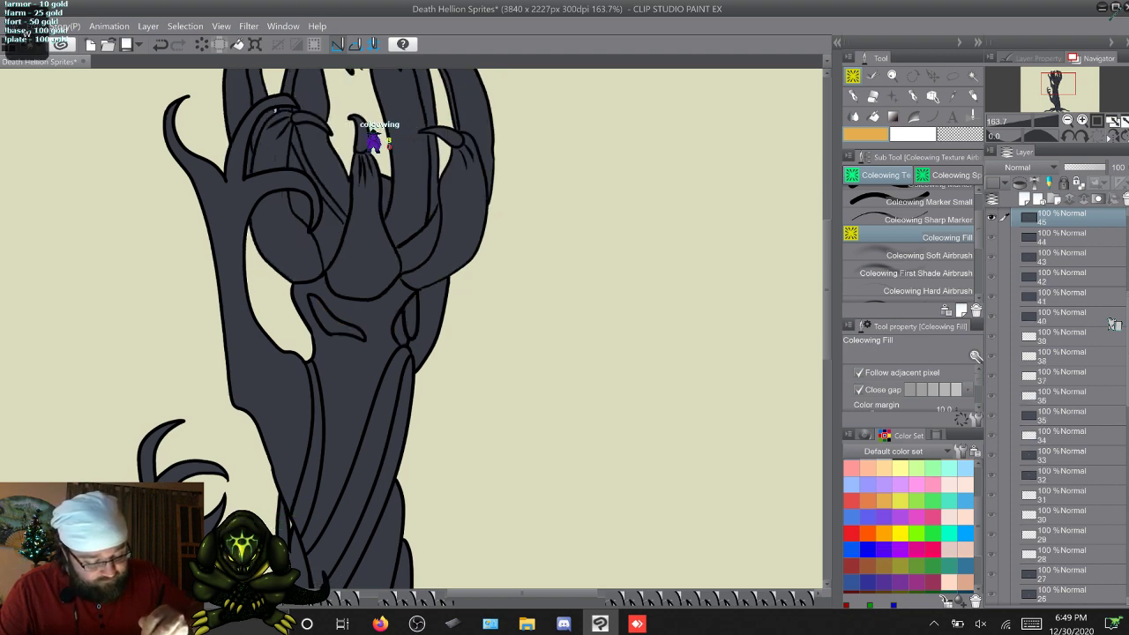
{"action": "left_click", "coordinate": [409, 317]}
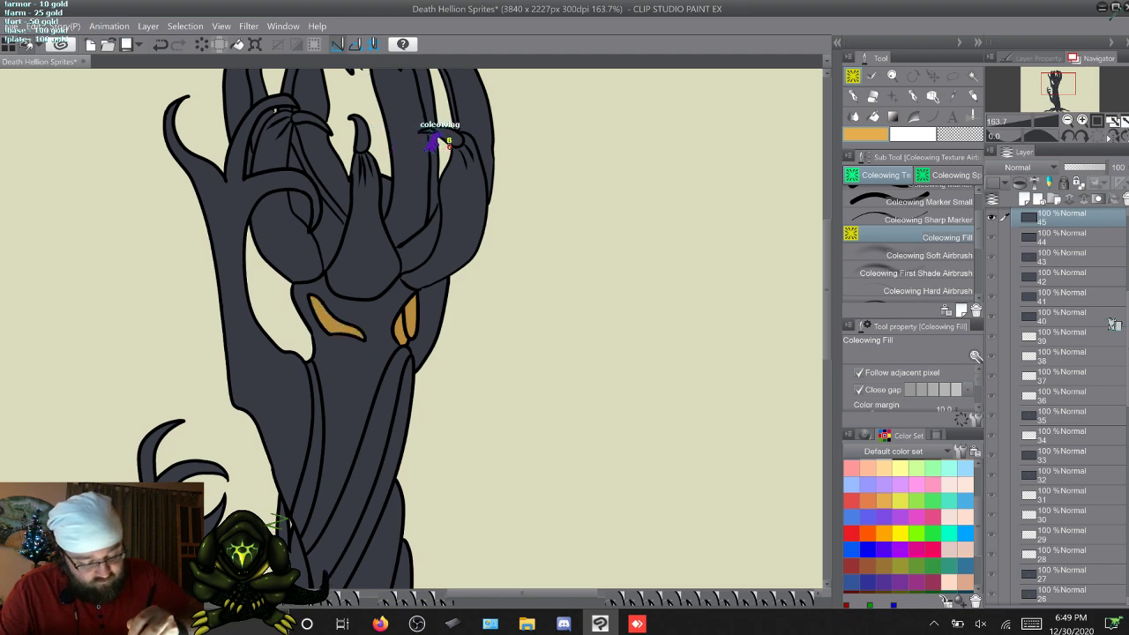
Step: Skip the blank frame layers to layer 50 and fill its arm slit and both protruding spikes with light orange
{"action": "key", "text": "w"}
{"action": "key", "text": "w"}
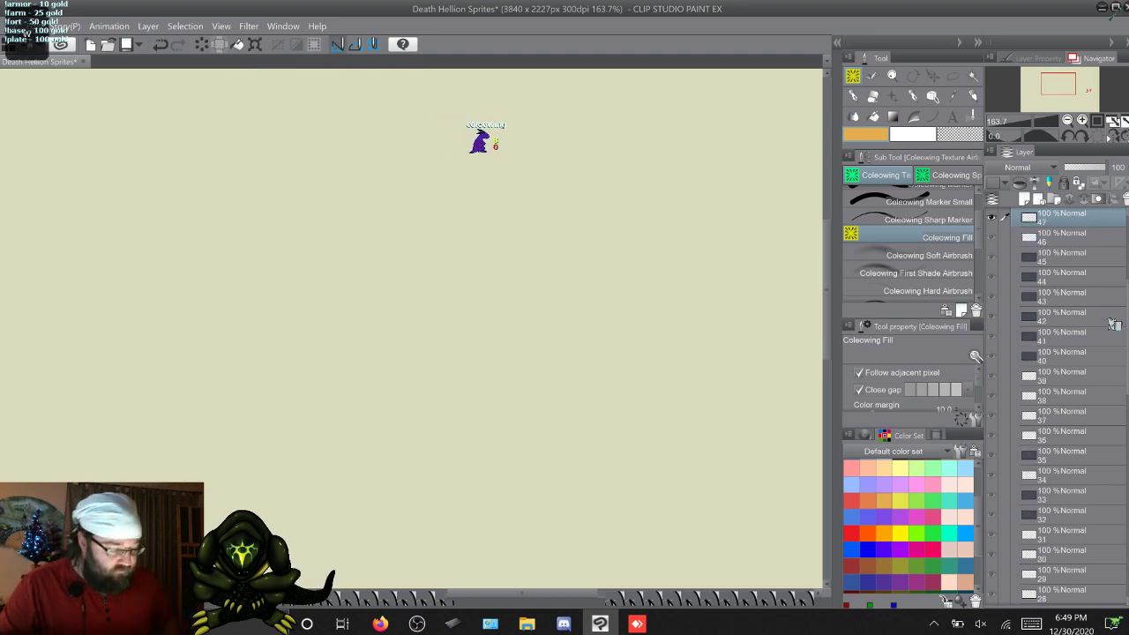
{"action": "key", "text": "w"}
{"action": "key", "text": "w"}
{"action": "key", "text": "w"}
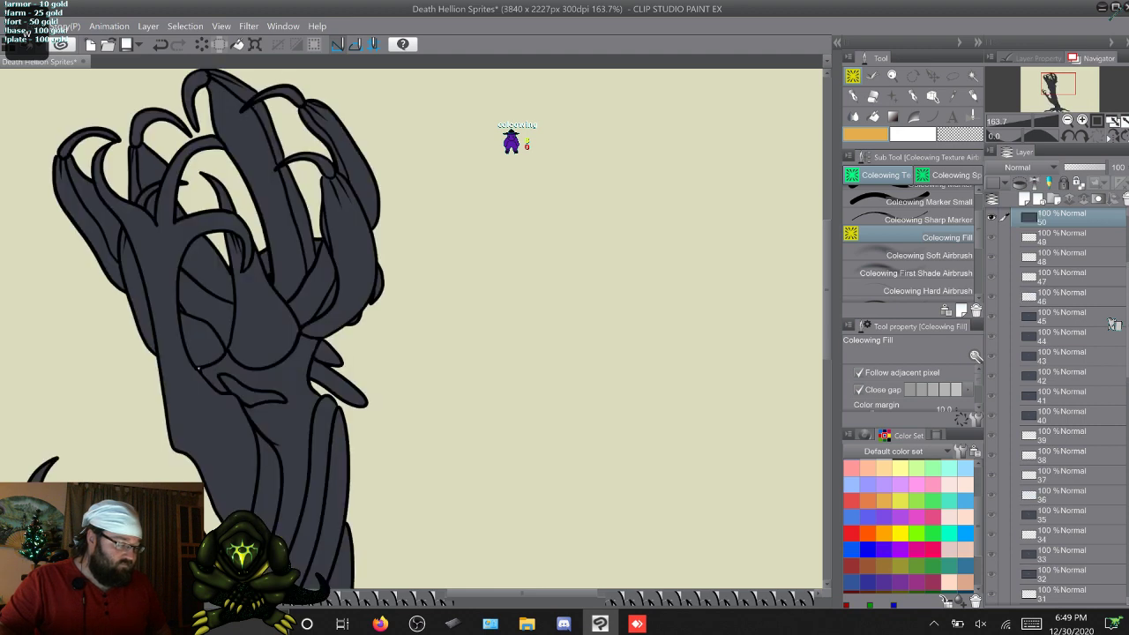
{"action": "mouse_move", "coordinate": [238, 392]}
{"action": "left_mouse_down"}
{"action": "mouse_move", "coordinate": [284, 398]}
{"action": "mouse_move", "coordinate": [222, 381]}
{"action": "left_mouse_up"}
{"action": "left_click", "coordinate": [340, 386]}
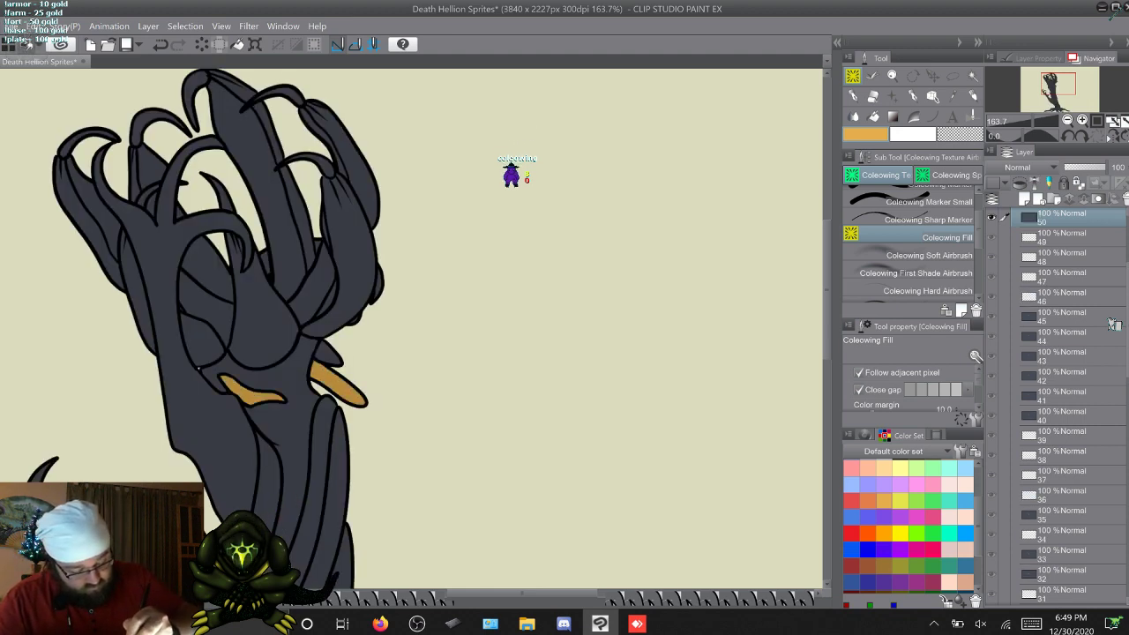
{"action": "left_click", "coordinate": [328, 354]}
Step: Fill the two spikes and the arm slit on frame layers 51 and 52 with light orange
{"action": "key", "text": "w"}
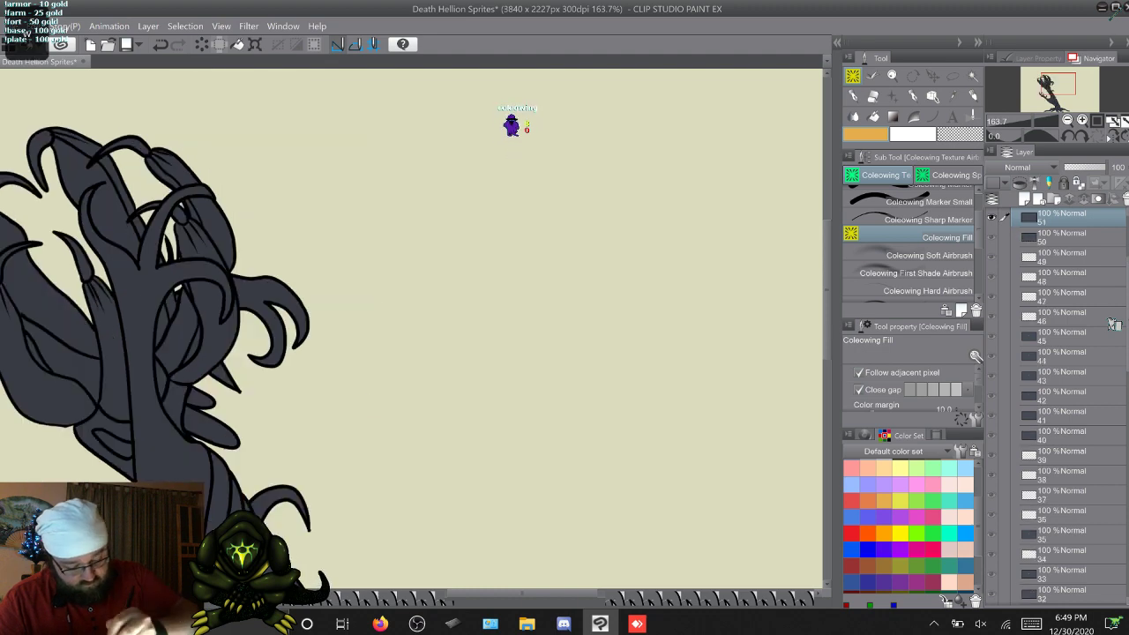
{"action": "left_click", "coordinate": [200, 397]}
{"action": "left_click", "coordinate": [211, 427]}
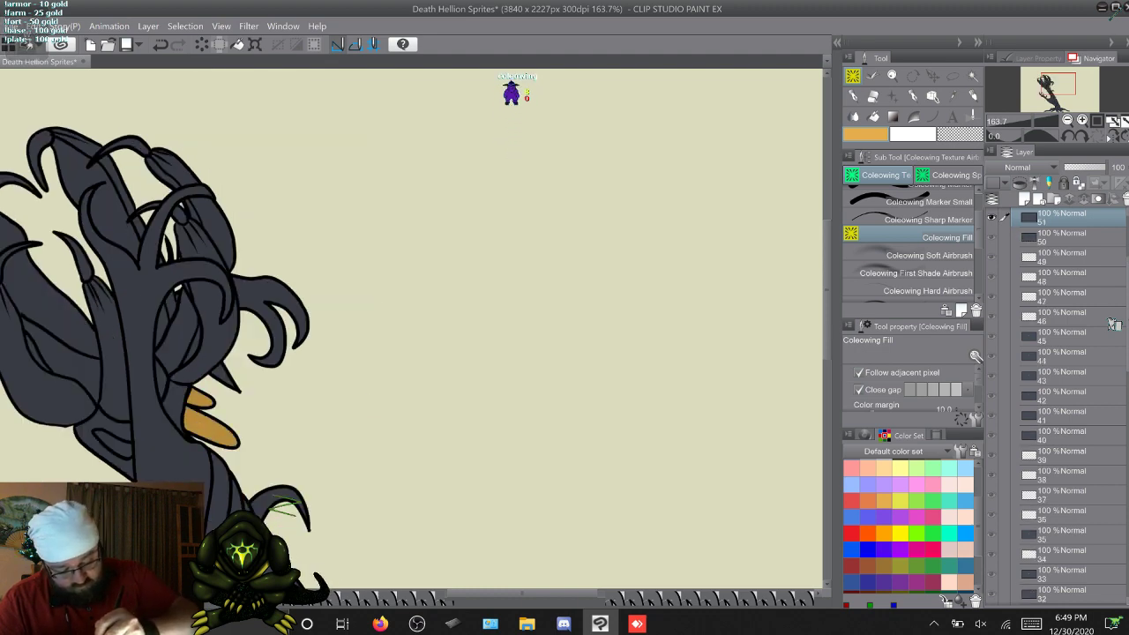
{"action": "left_click", "coordinate": [115, 441]}
{"action": "key", "text": "w"}
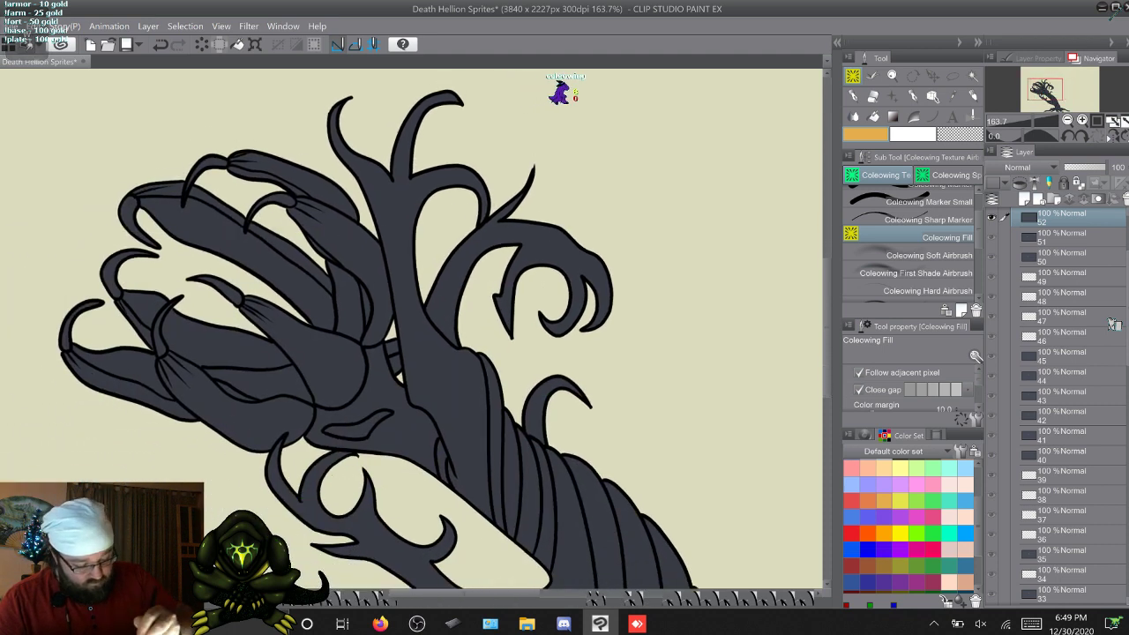
{"action": "left_click", "coordinate": [394, 363]}
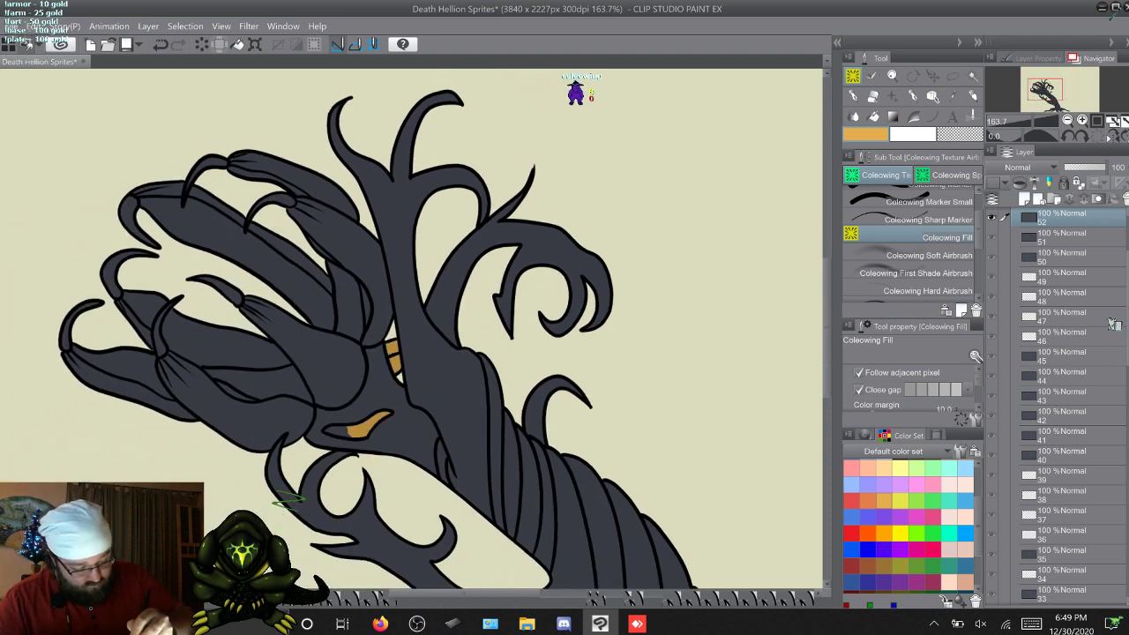
Step: Color the two upright spikes and the arm slit of the falling tree light orange on frame layer 53
{"action": "key", "text": "w"}
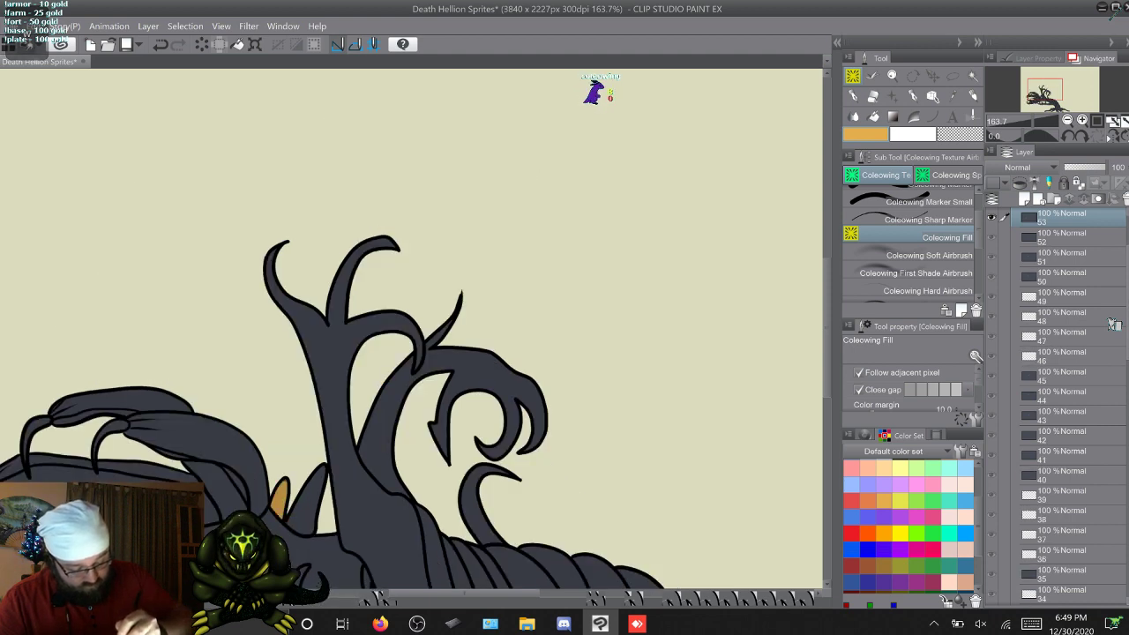
{"action": "left_click", "coordinate": [302, 503]}
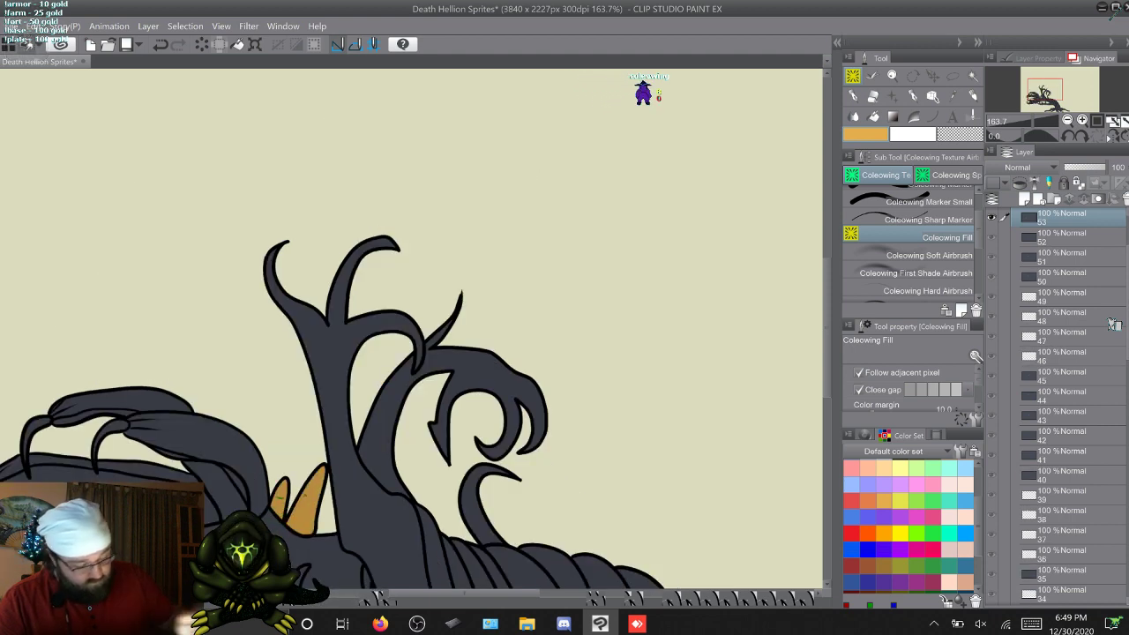
{"action": "left_click_drag", "start_coordinate": [353, 476], "coordinate": [618, 118]}
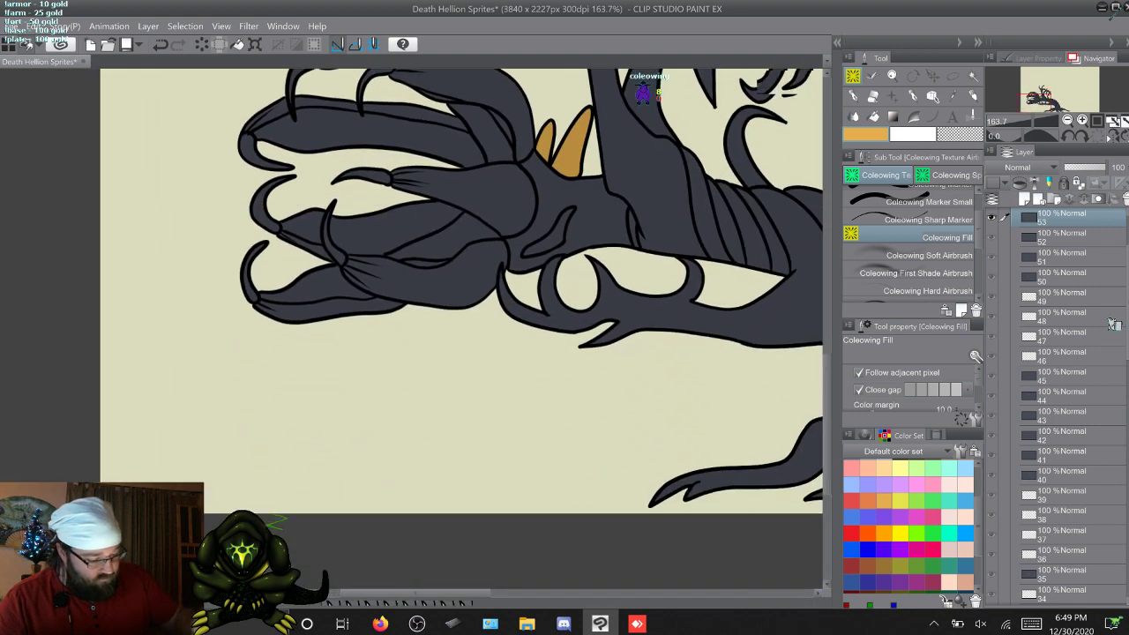
{"action": "left_click_drag", "start_coordinate": [545, 239], "coordinate": [564, 216]}
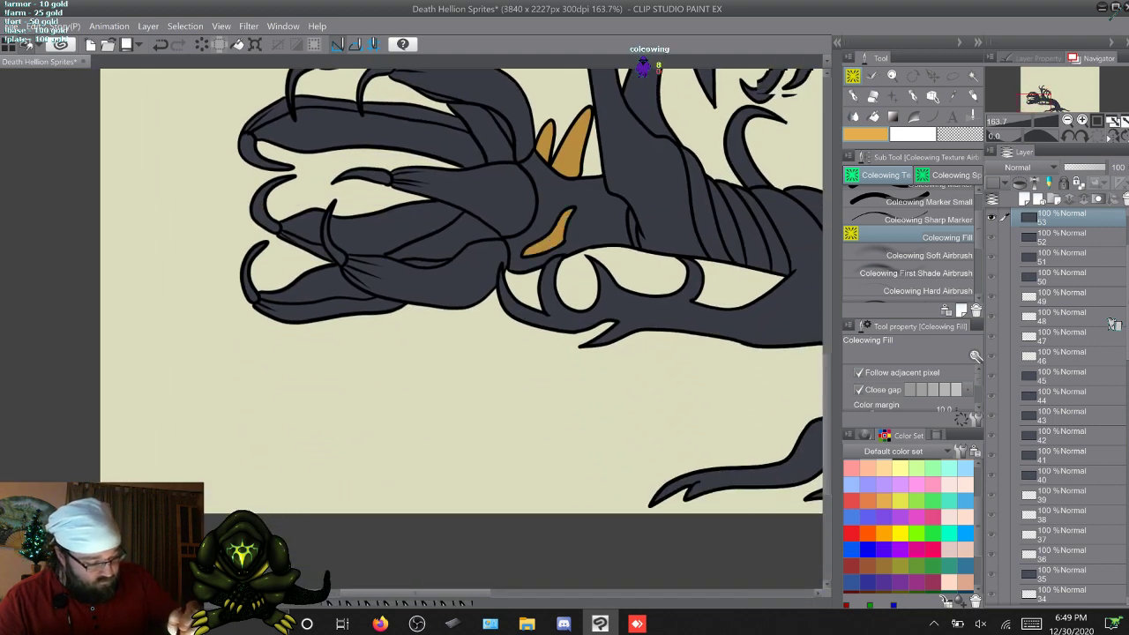
Step: Fill the arm slit on frame layer 54 with light orange, checking it against frame layer 53
{"action": "key", "text": "w"}
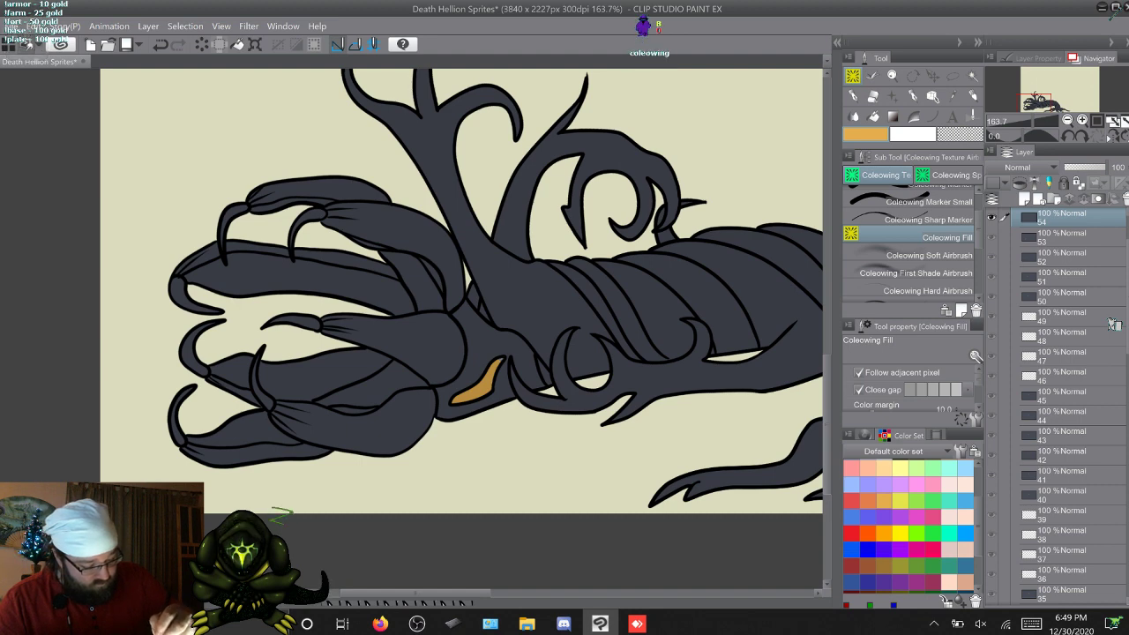
{"action": "key", "text": "s"}
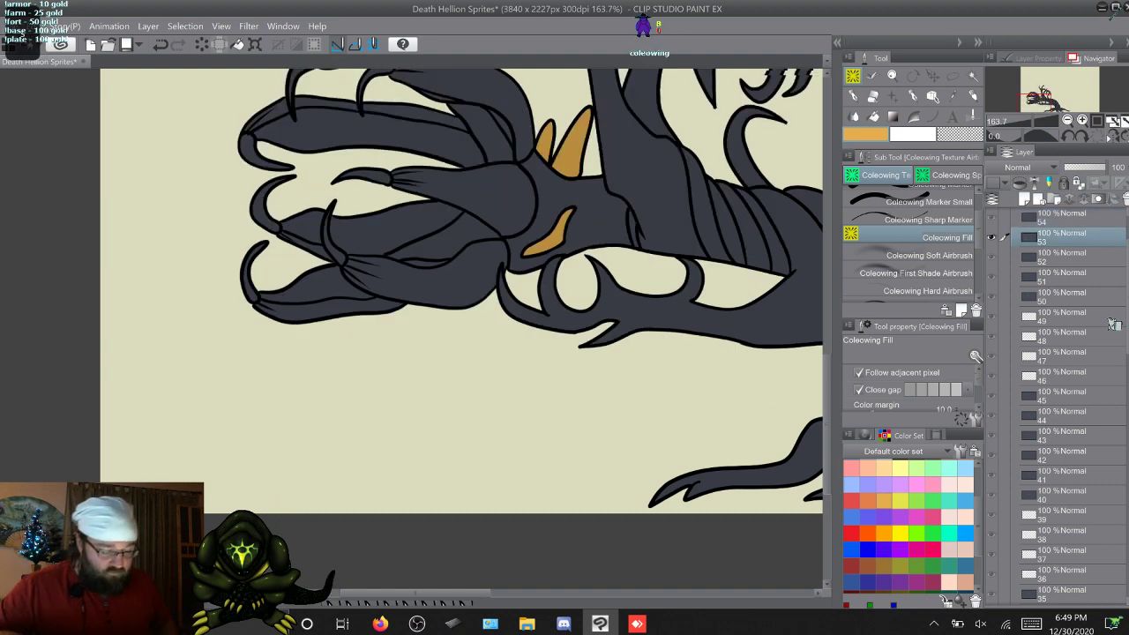
{"action": "key", "text": "w"}
Step: Fill the arm slit and the two spikes at the wrist with dark brown on frame layer 55
{"action": "key", "text": "w"}
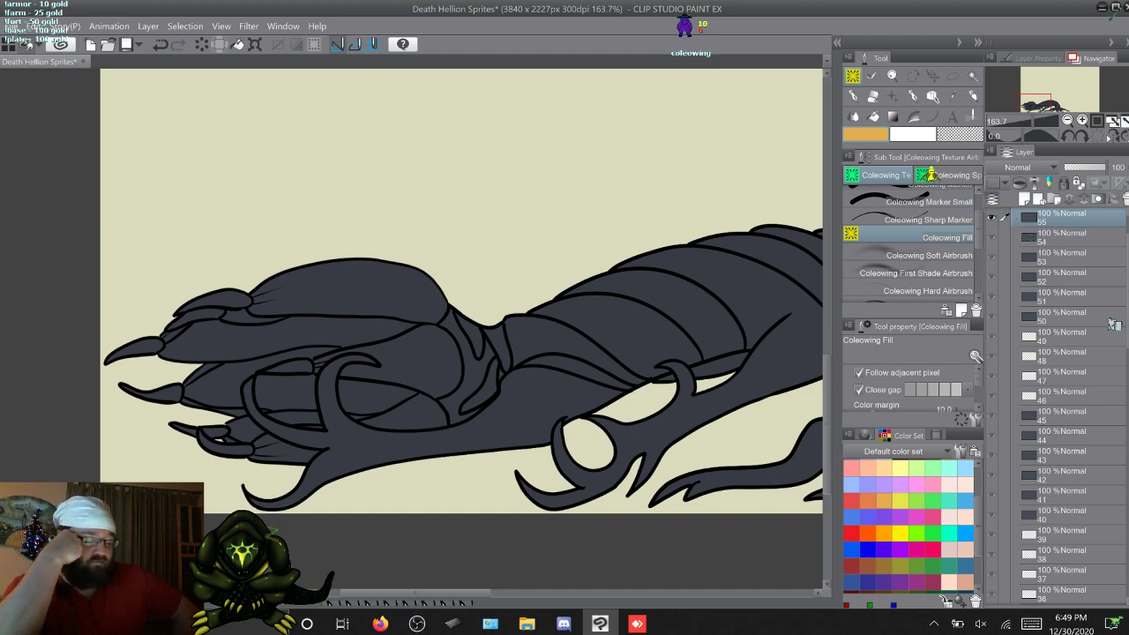
{"action": "scroll", "coordinate": [908, 524], "scroll_direction": "down", "scroll_amount": 2}
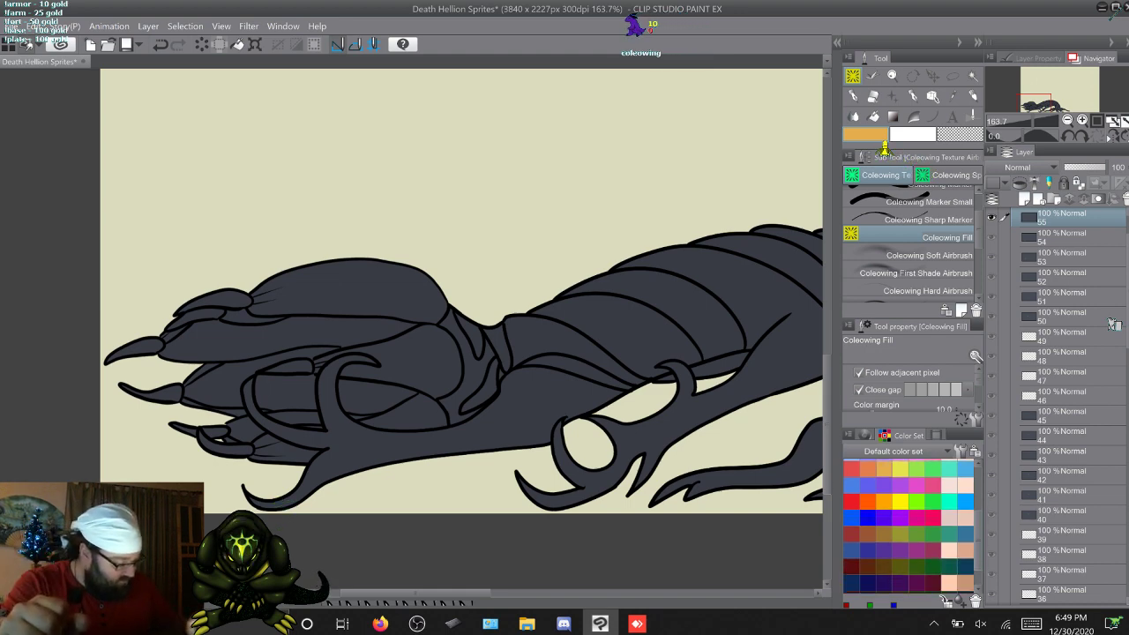
{"action": "scroll", "coordinate": [908, 525], "scroll_direction": "up", "scroll_amount": 3}
{"action": "scroll", "coordinate": [908, 524], "scroll_direction": "down", "scroll_amount": 5}
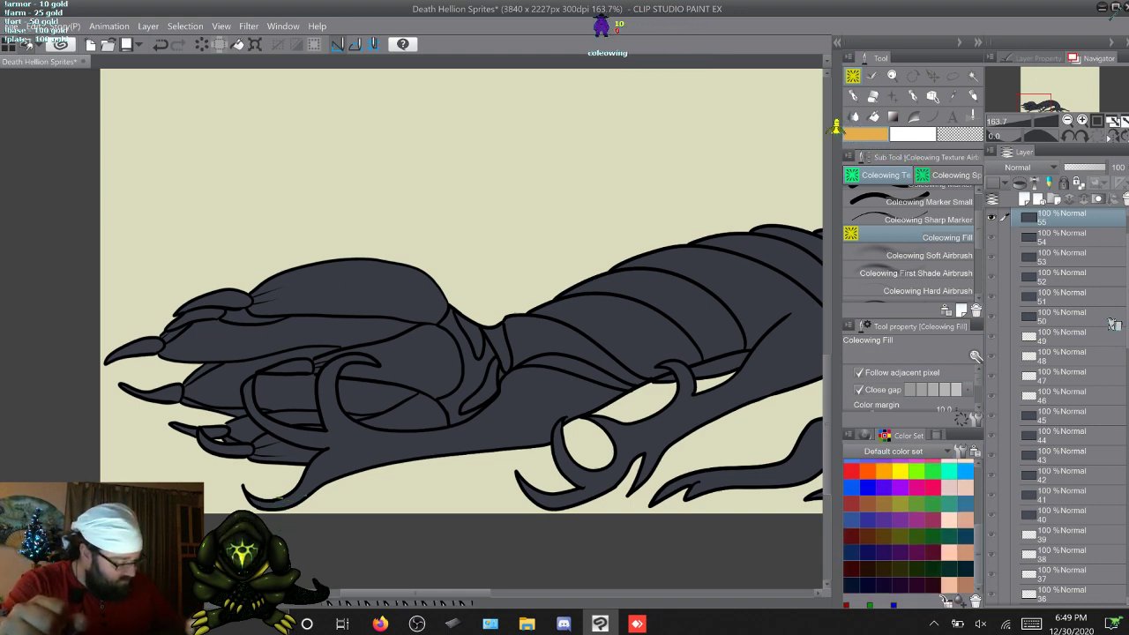
{"action": "left_click", "coordinate": [884, 536]}
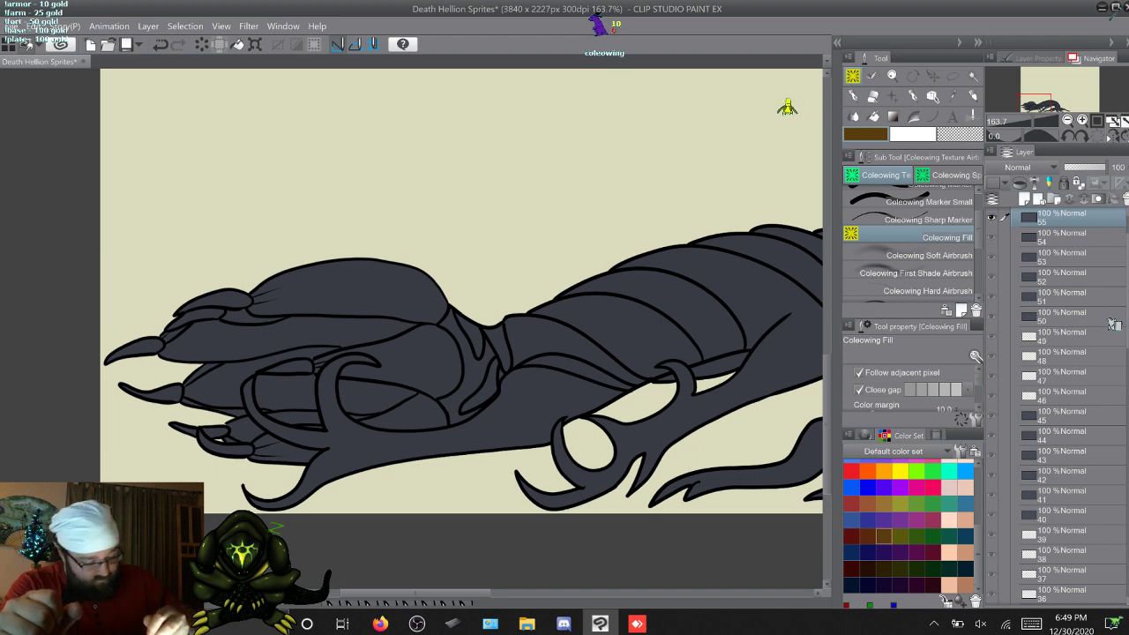
{"action": "left_click", "coordinate": [482, 394]}
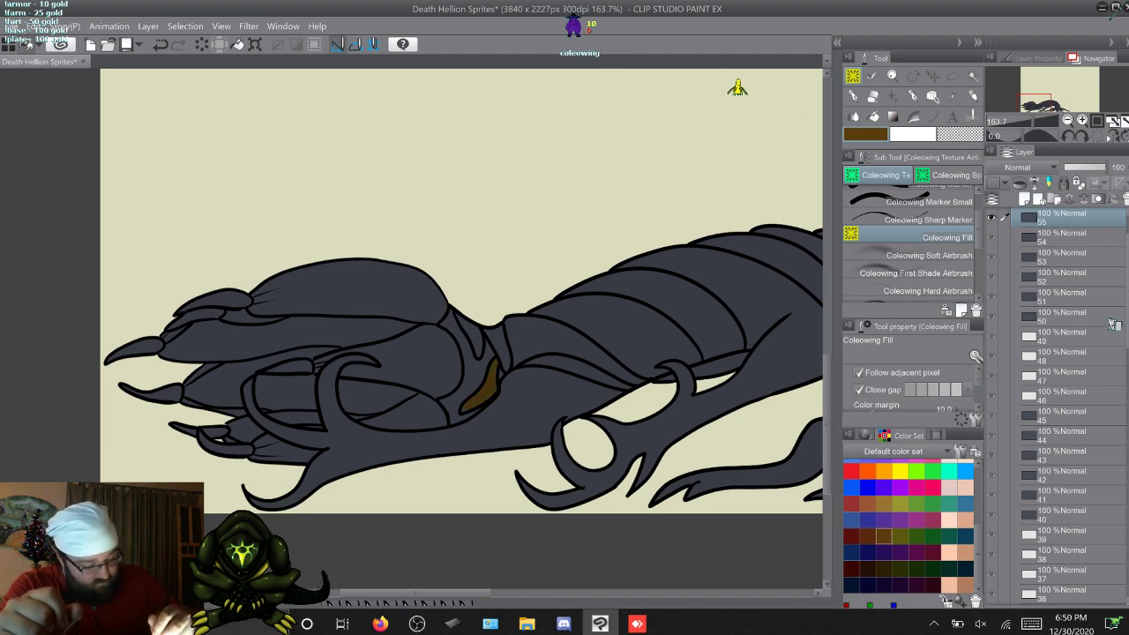
{"action": "left_click", "coordinate": [472, 335]}
{"action": "left_click", "coordinate": [502, 354]}
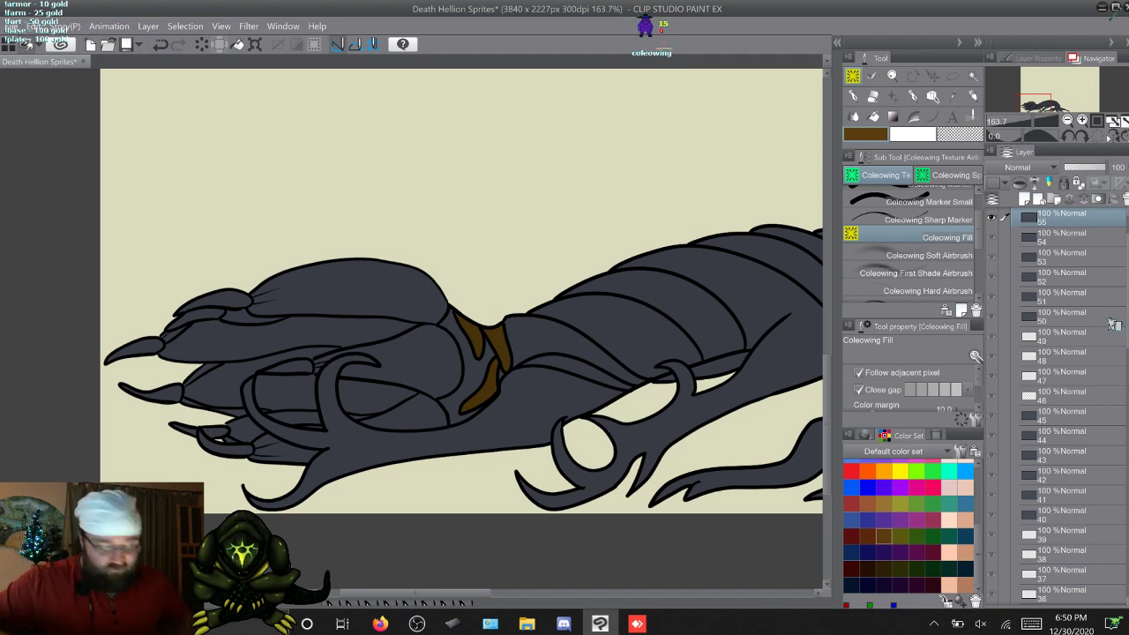
Step: Recolor the arm slit and visible spike on frame layer 54 medium brown, comparing the shades with frame layers 53 and 55
{"action": "key", "text": "Right"}
{"action": "key", "text": "Left"}
{"action": "key", "text": "Left"}
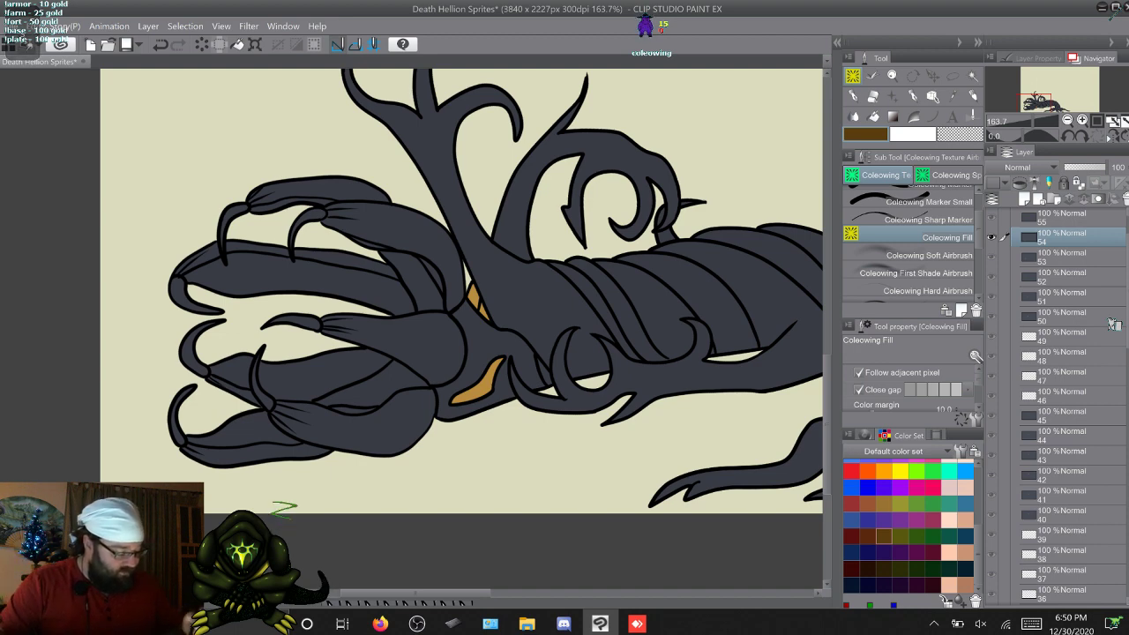
{"action": "left_click", "coordinate": [884, 503]}
{"action": "left_click", "coordinate": [478, 387]}
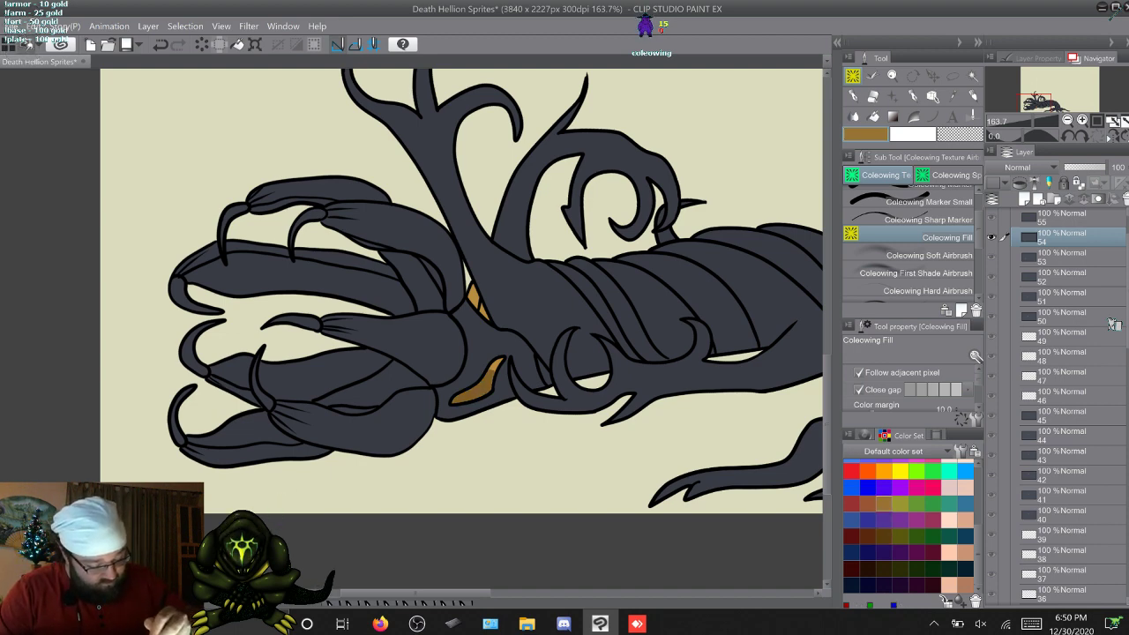
{"action": "left_click", "coordinate": [473, 296]}
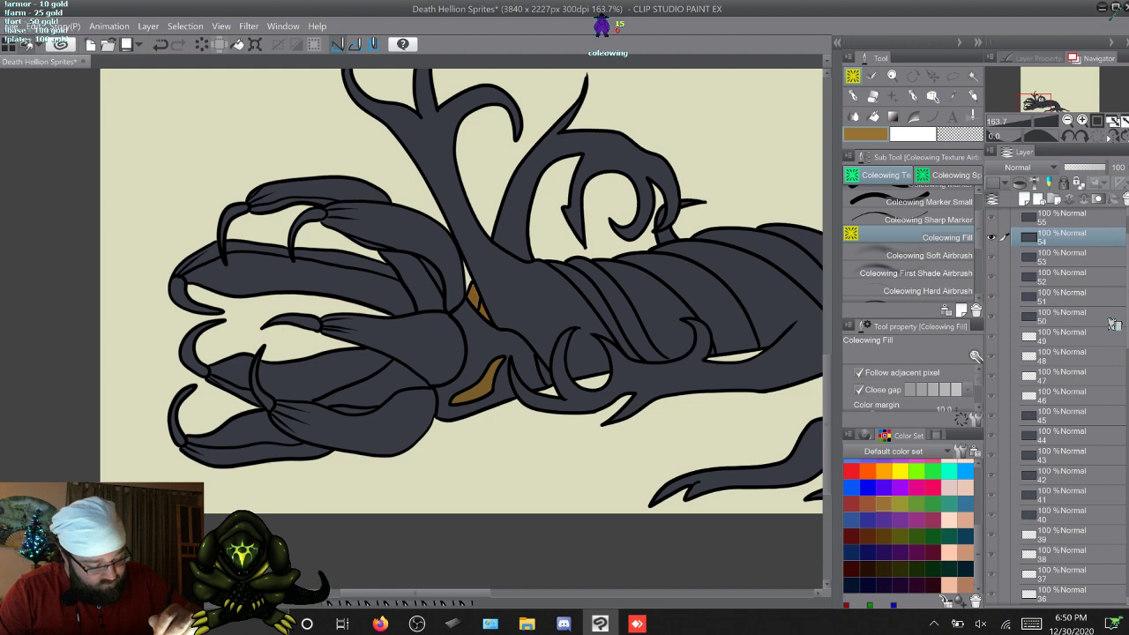
{"action": "key", "text": "alt+bracketright"}
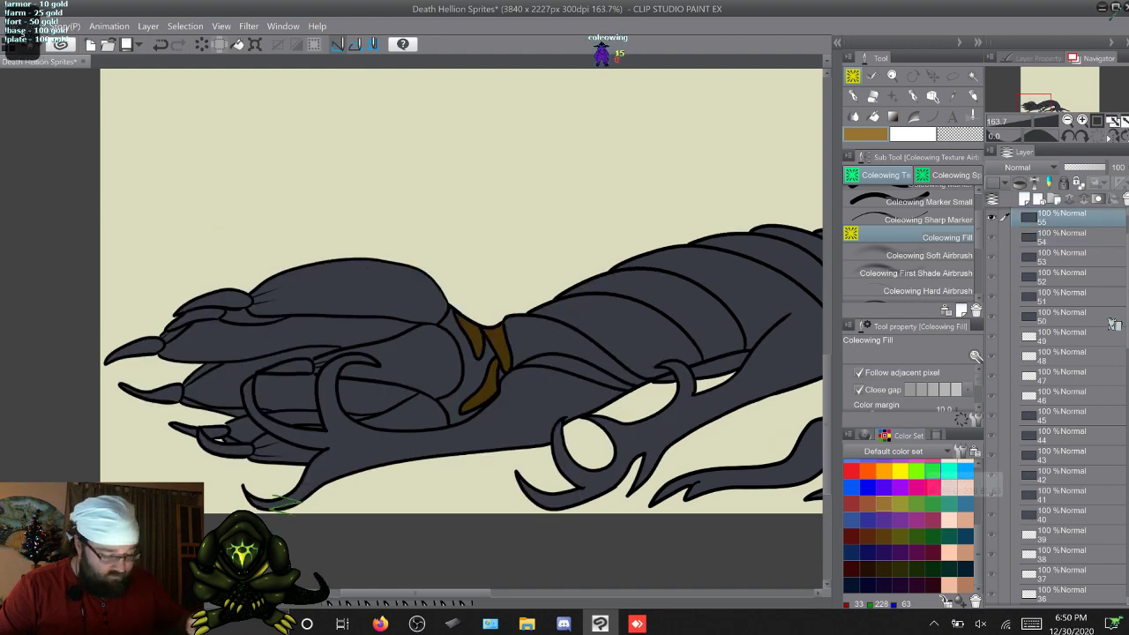
{"action": "key", "text": "alt+bracketleft"}
{"action": "key", "text": "alt+bracketleft"}
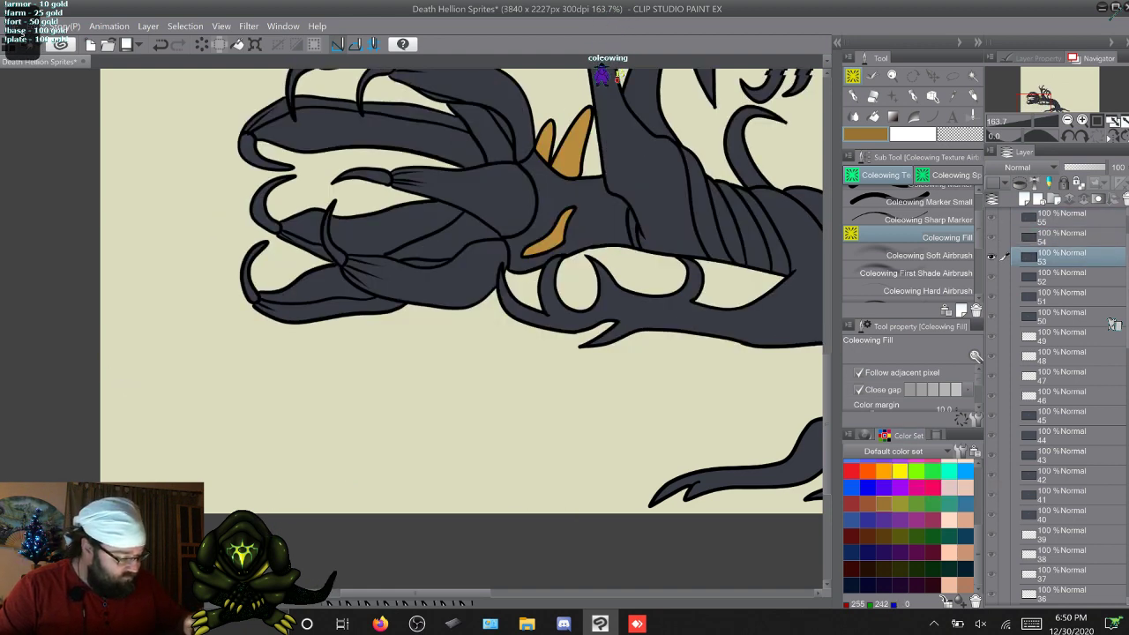
{"action": "key", "text": "alt+bracketright"}
{"action": "key", "text": "alt+bracketright"}
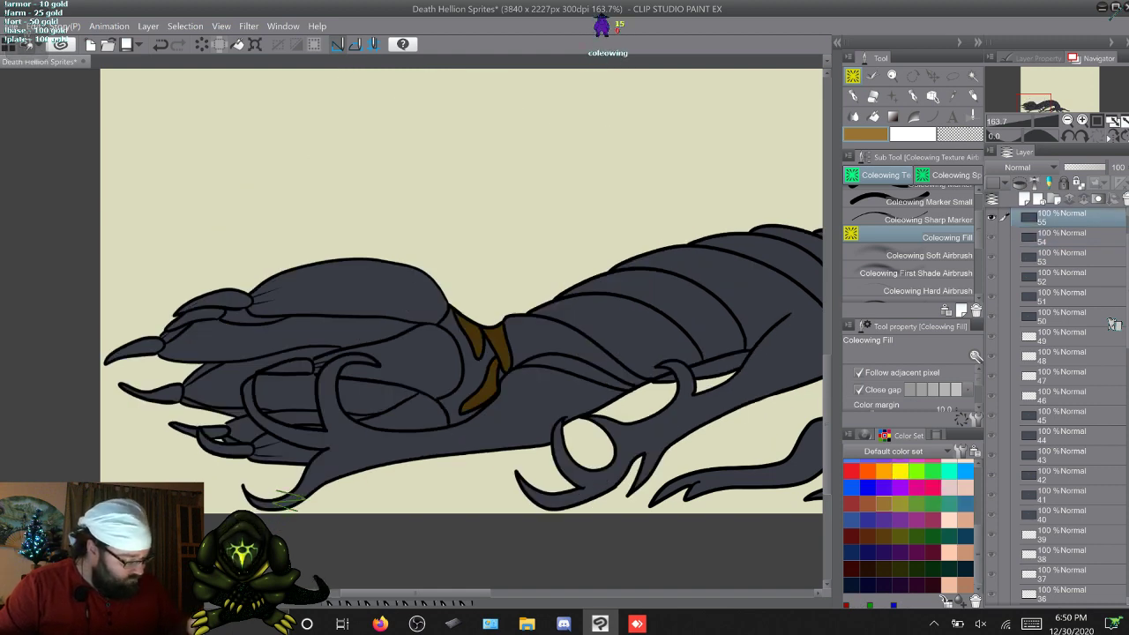
Step: Return to frame layer 1 with light orange and the Coleowing Marker Small brush, close in on the arm slit and spikes
{"action": "scroll", "coordinate": [883, 478], "scroll_direction": "up", "scroll_amount": 2}
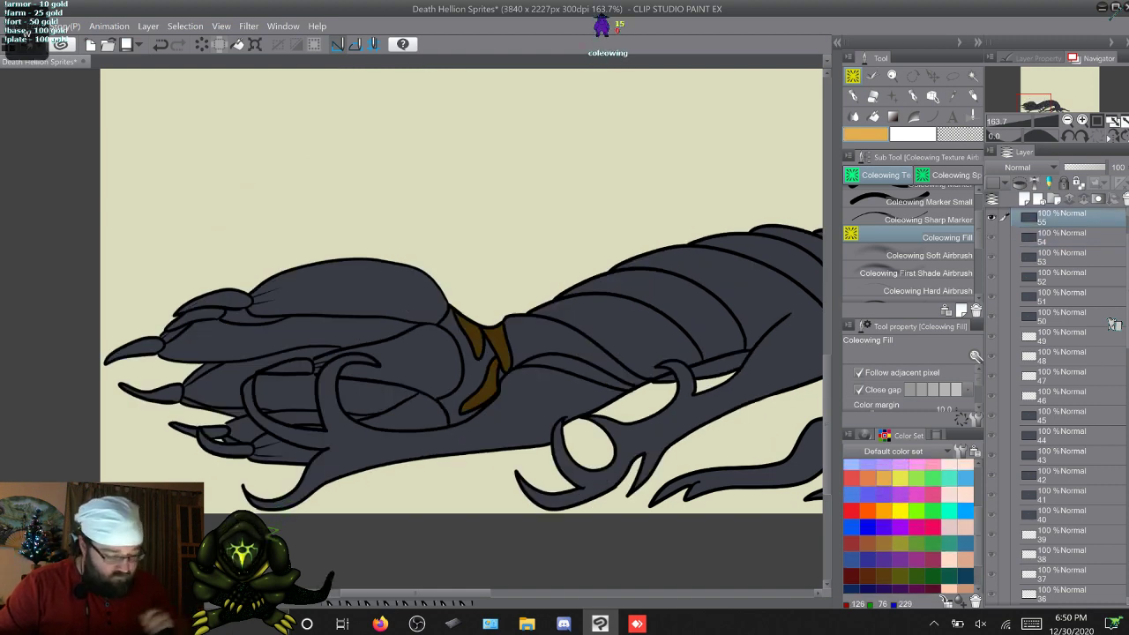
{"action": "key", "text": "alt+bracketright"}
{"action": "left_click_drag", "start_coordinate": [413, 593], "coordinate": [523, 592]}
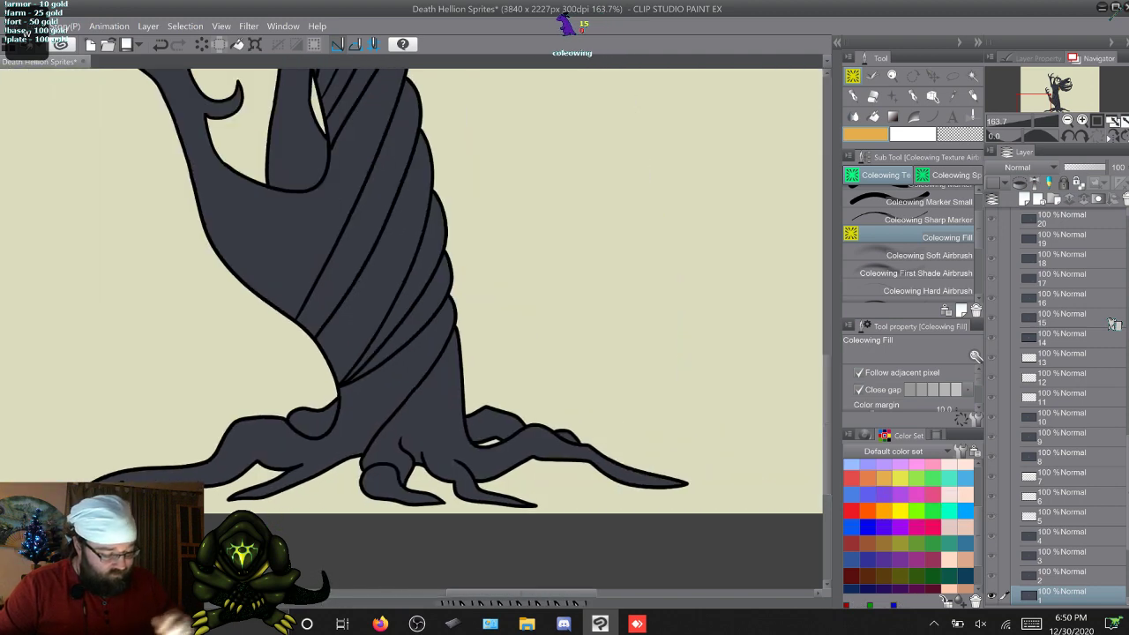
{"action": "left_click_drag", "start_coordinate": [826, 402], "coordinate": [826, 309]}
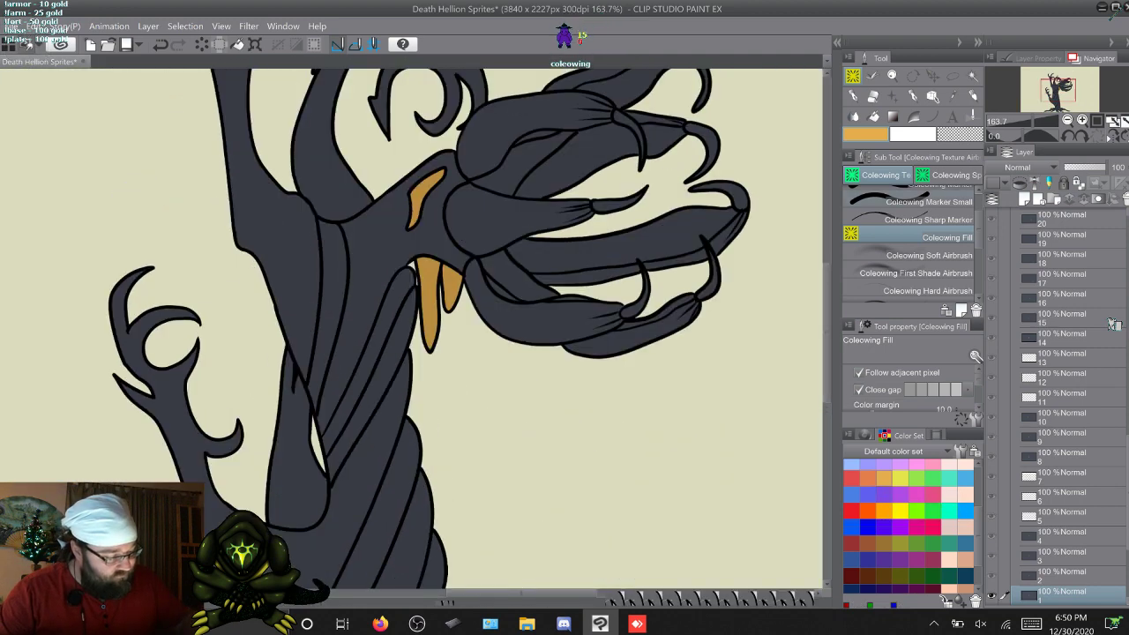
{"action": "left_click", "coordinate": [928, 202]}
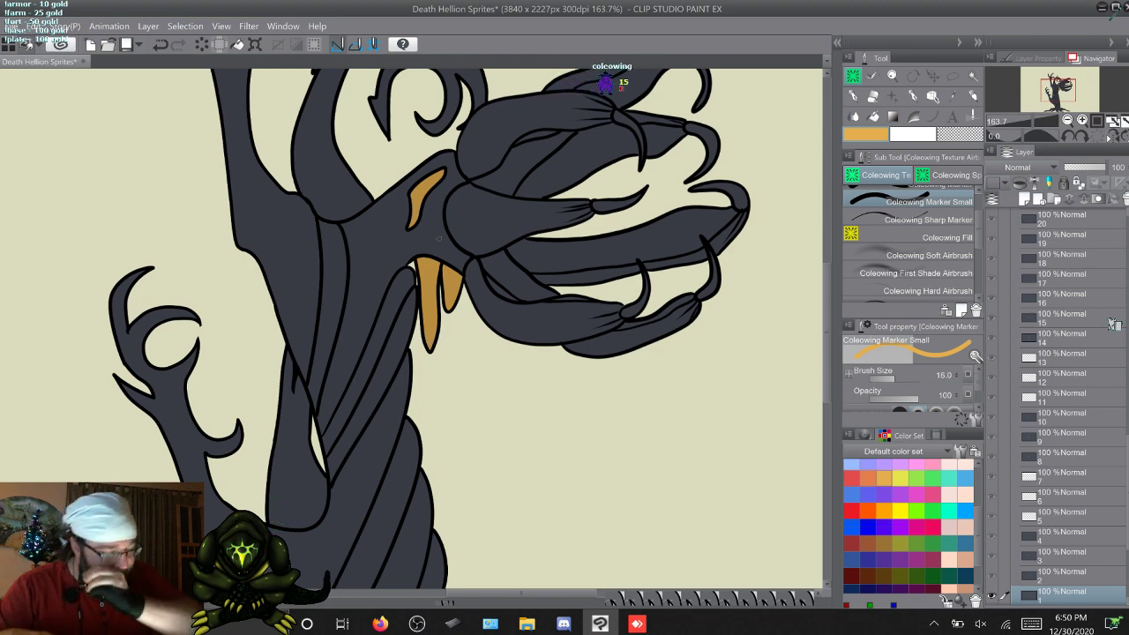
{"action": "key", "text": "XF86TouchpadToggle"}
{"action": "scroll", "coordinate": [411, 328], "scroll_direction": "up", "scroll_amount": 4}
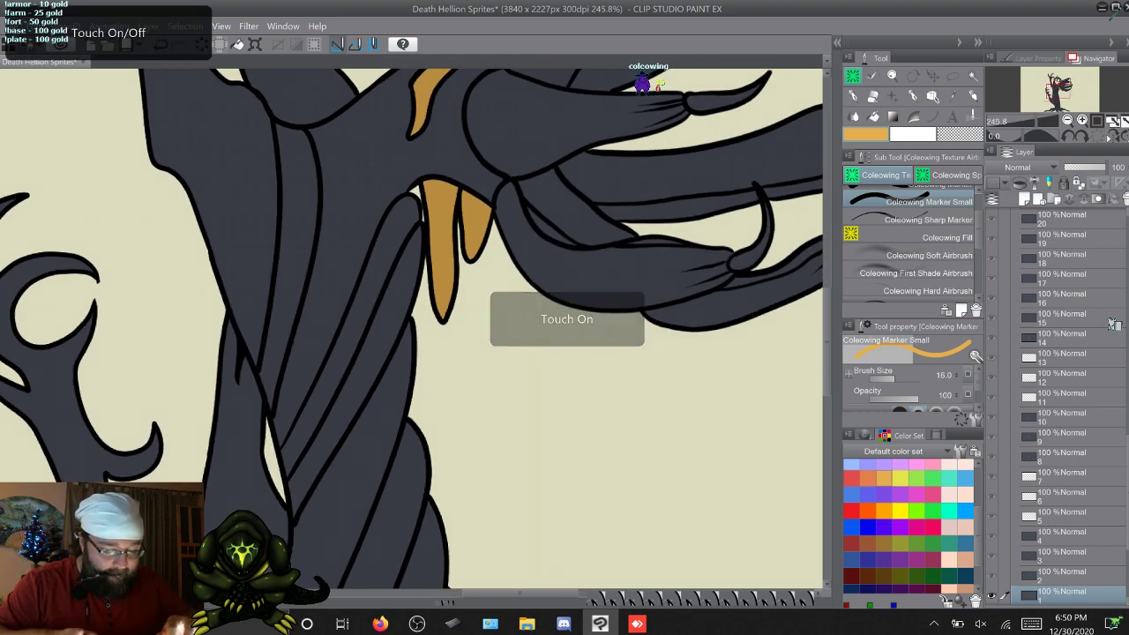
{"action": "left_click_drag", "start_coordinate": [441, 315], "coordinate": [390, 509]}
{"action": "key", "text": "XF86TouchpadToggle"}
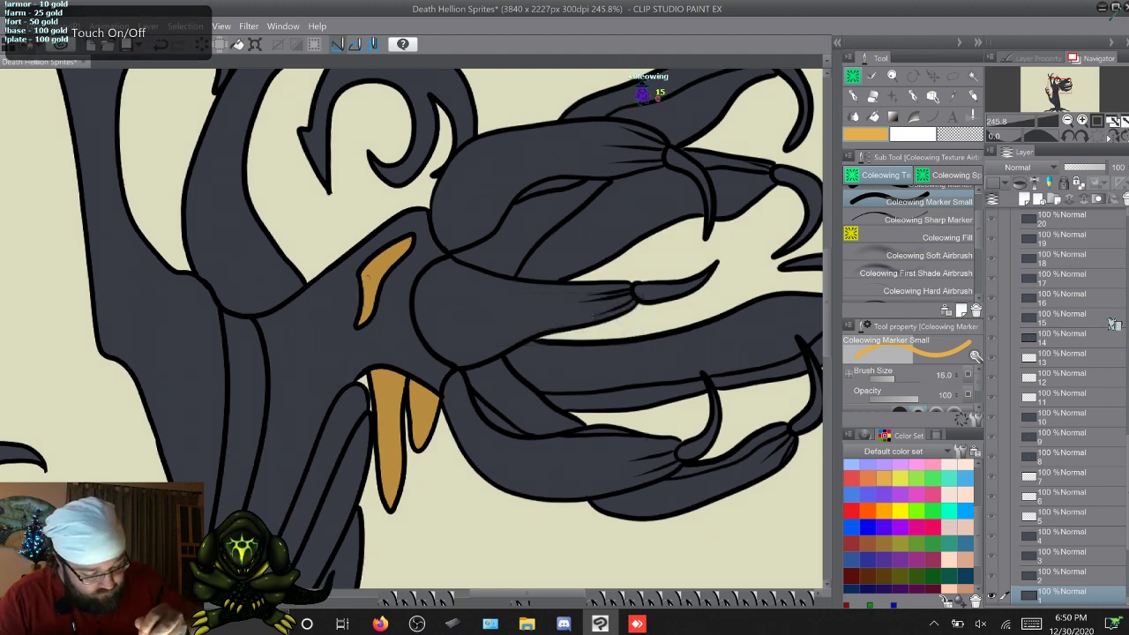
Step: Go through frame layers 2 to 8, examining the orange coloring of the arm slit and spikes
{"action": "key", "text": "w"}
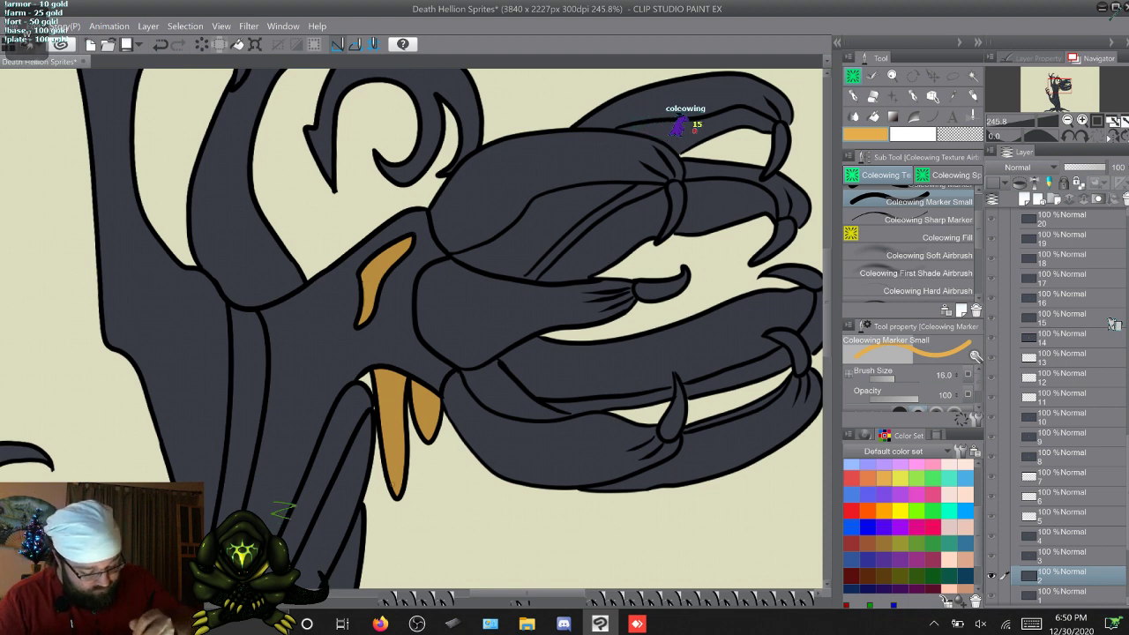
{"action": "key", "text": "w"}
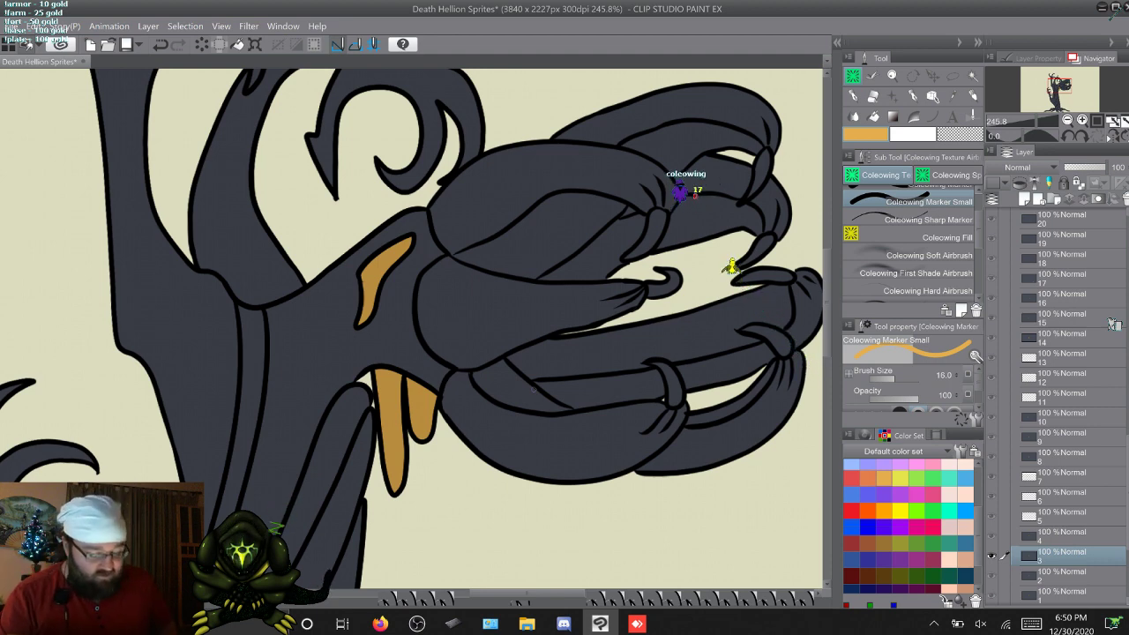
{"action": "key", "text": "w"}
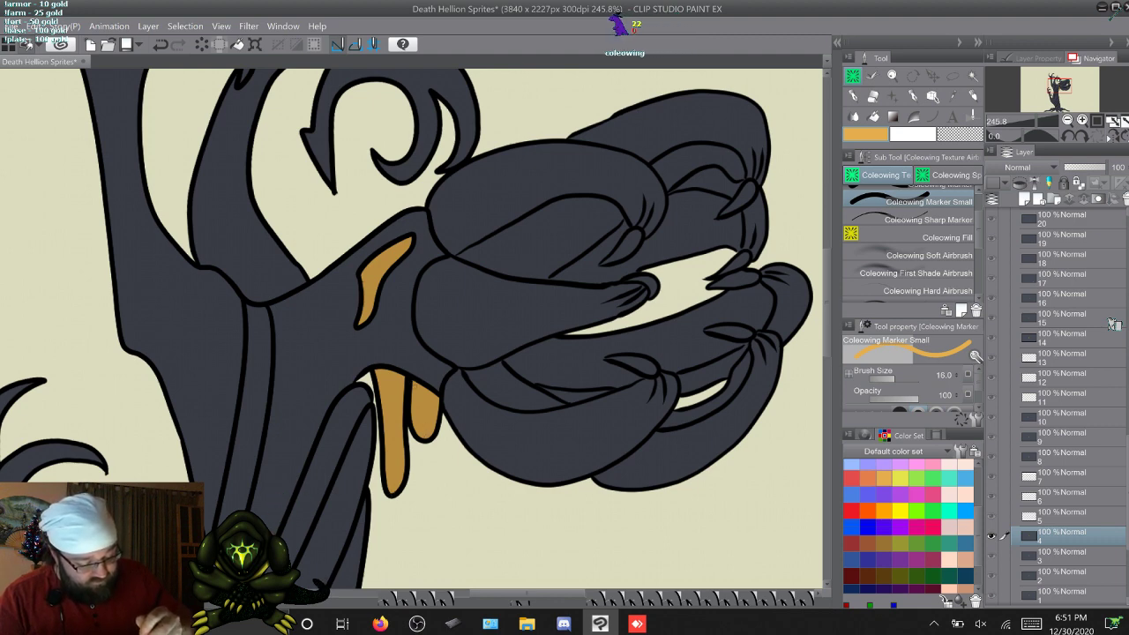
{"action": "key", "text": "w"}
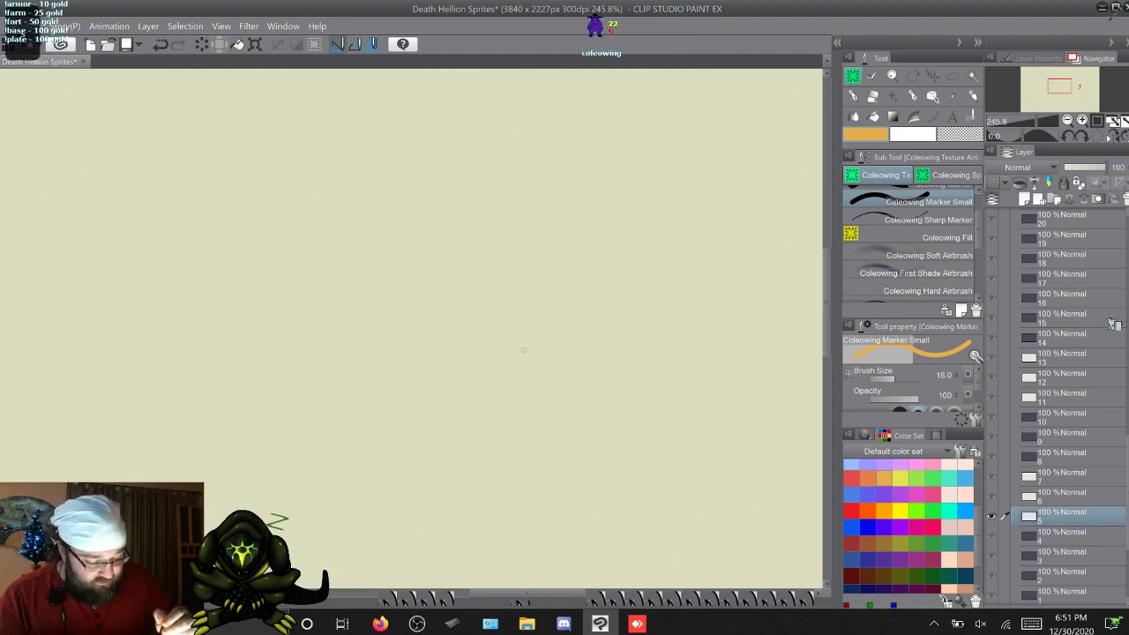
{"action": "key", "text": "q"}
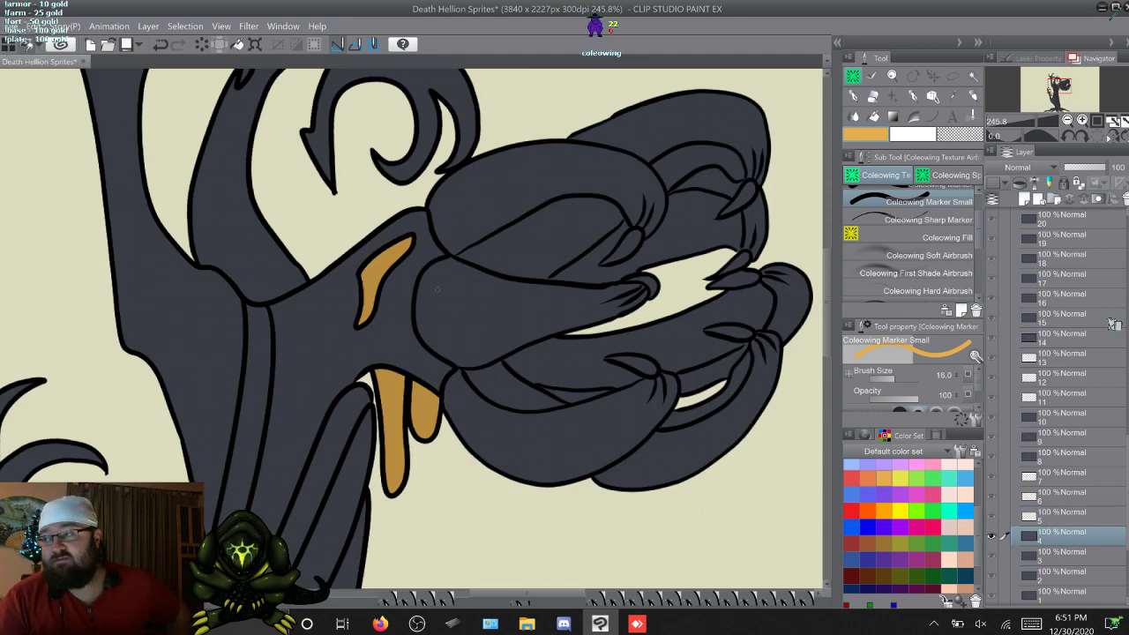
{"action": "key", "text": "w"}
{"action": "key", "text": "q"}
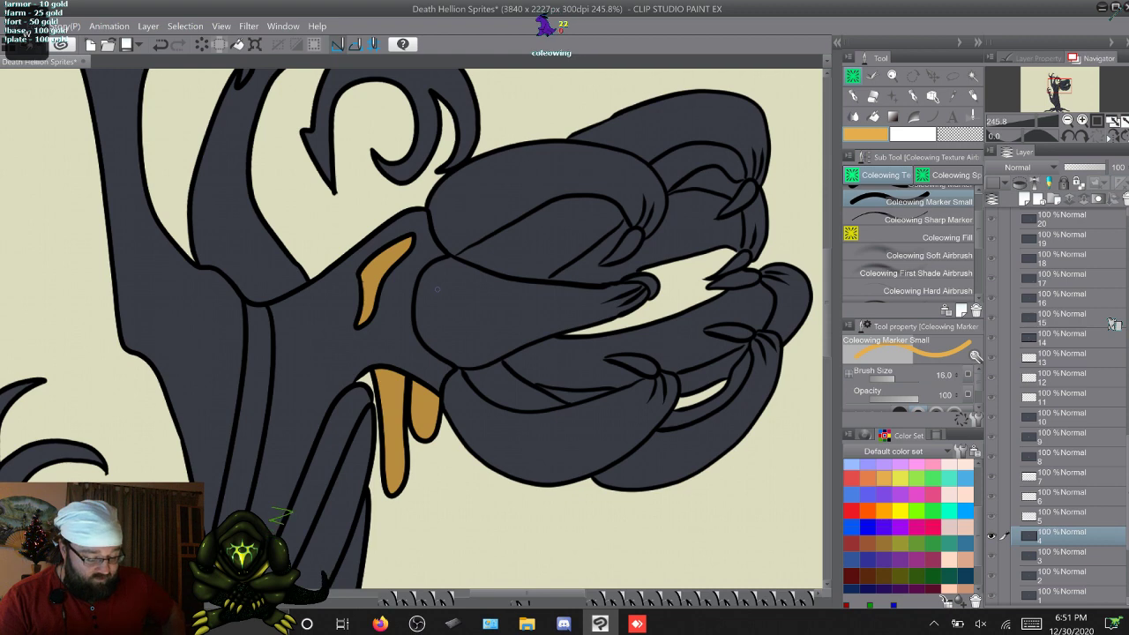
{"action": "key", "text": "w"}
{"action": "key", "text": "w"}
{"action": "key", "text": "w"}
{"action": "key", "text": "w"}
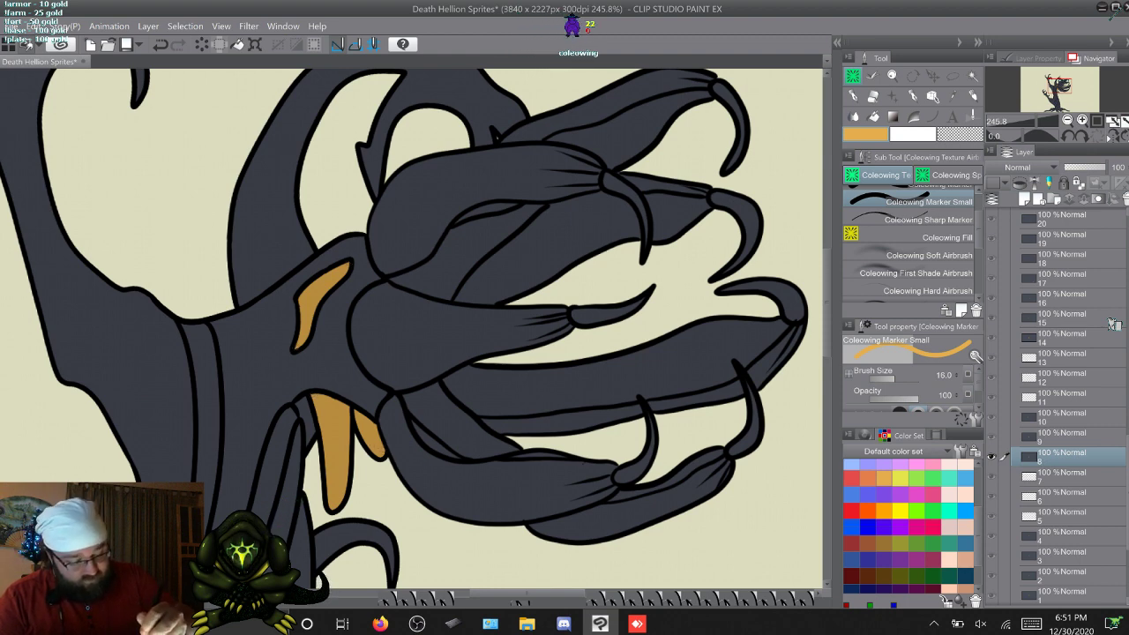
Step: Examine the orange arm slit and hanging spikes on frame layers 9 to 15, skipping the blank ones
{"action": "key", "text": "w"}
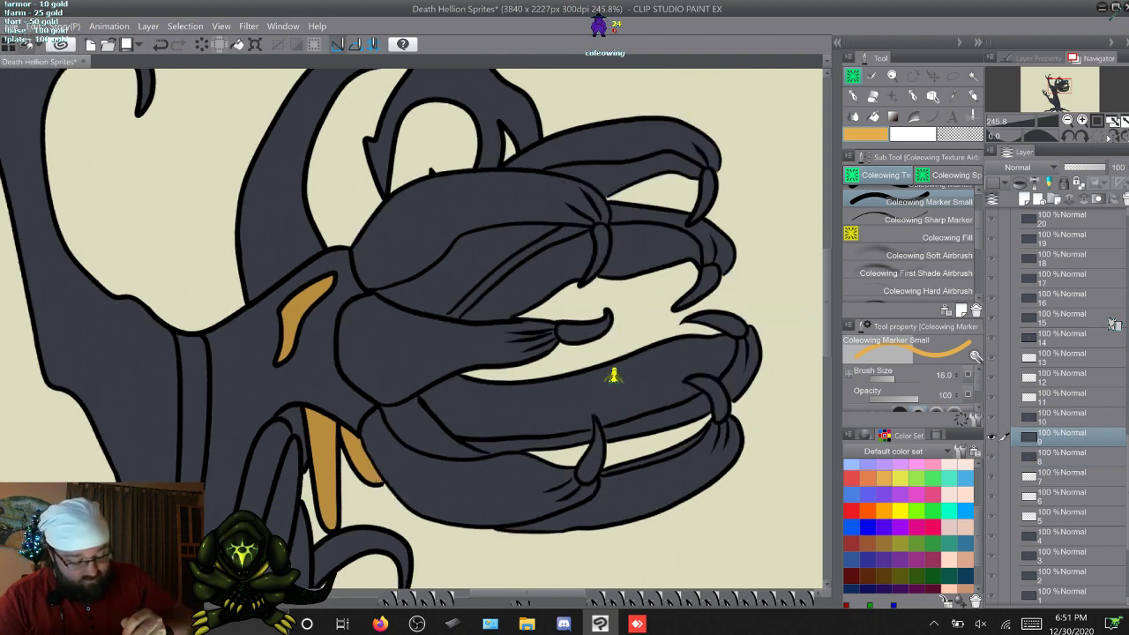
{"action": "key", "text": "w"}
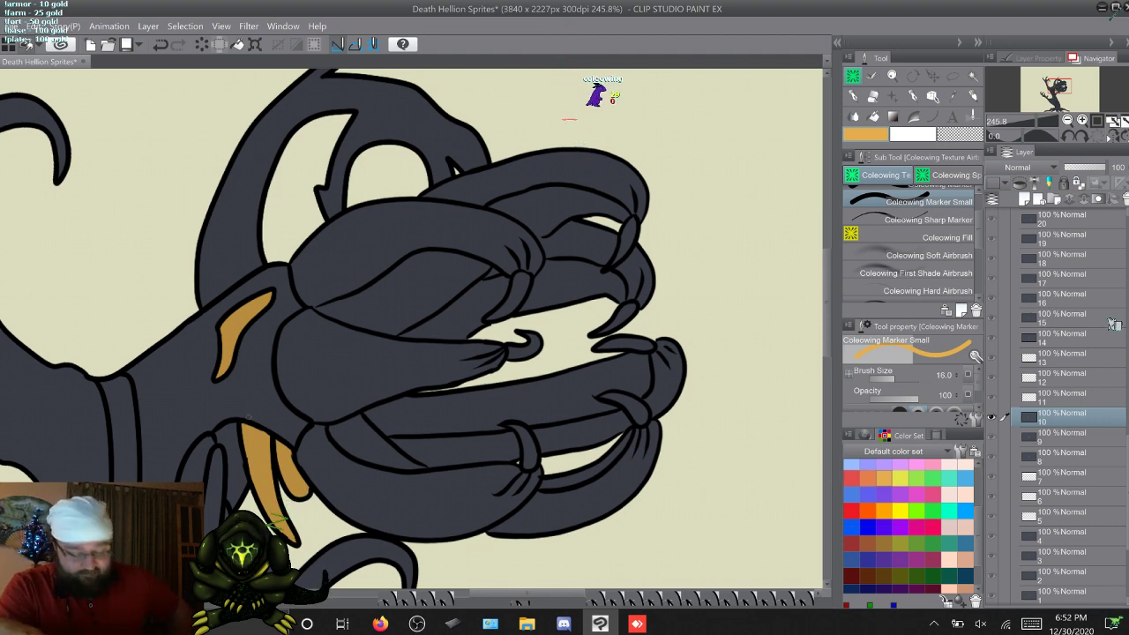
{"action": "key", "text": "w"}
{"action": "key", "text": "w"}
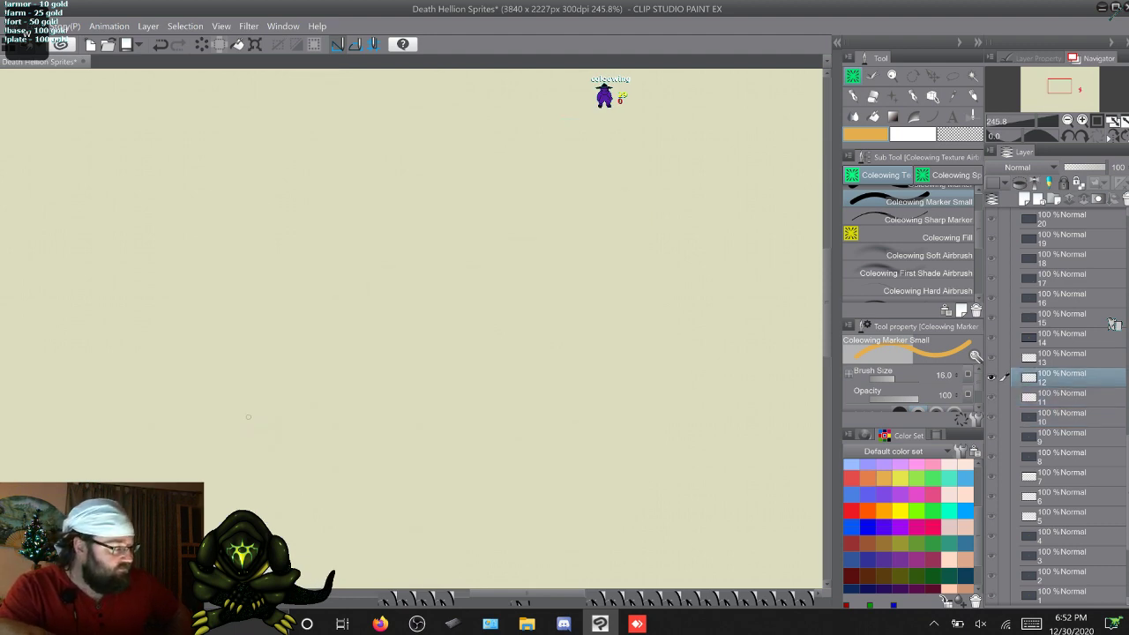
{"action": "key", "text": "w"}
{"action": "key", "text": "w"}
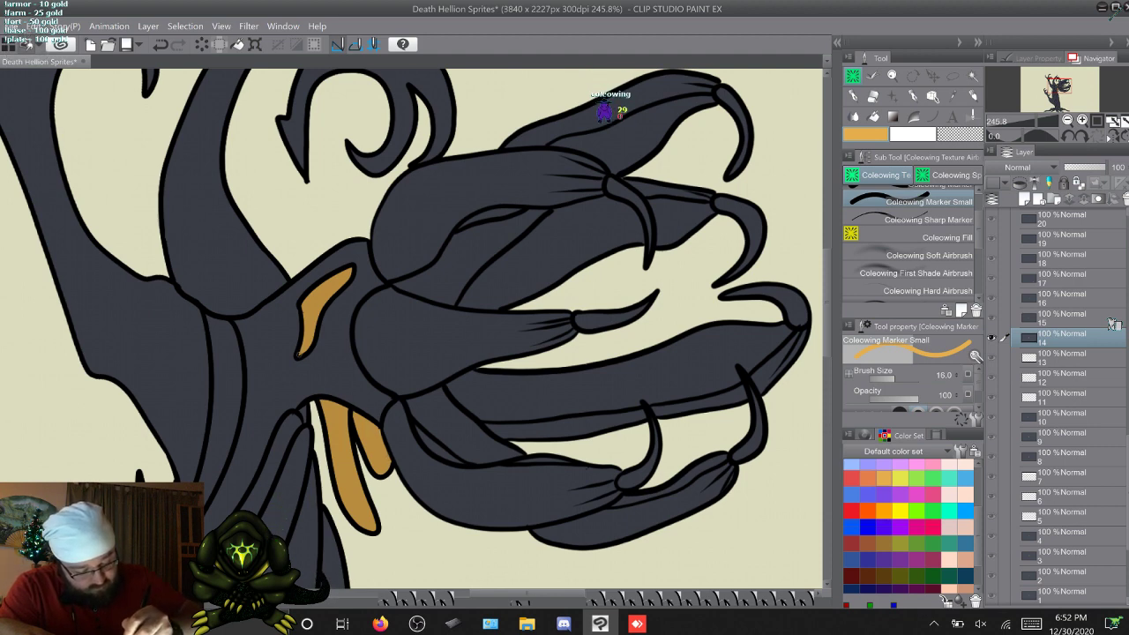
{"action": "key", "text": "w"}
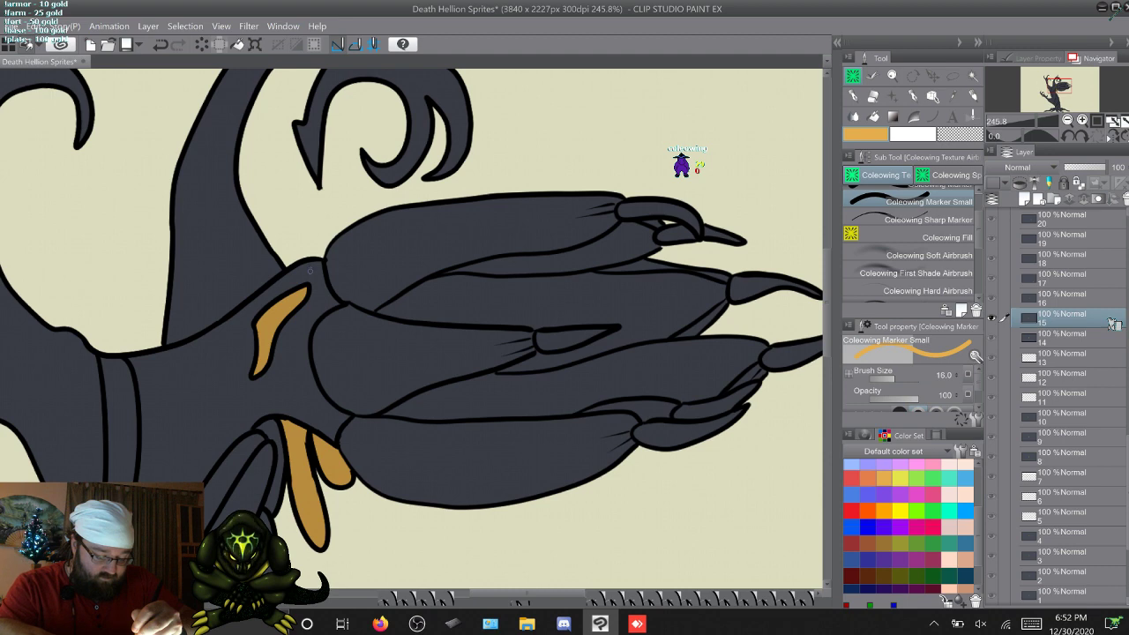
Step: Examine the orange arm slit and spikes on frame layers 16 to 20 as the tree bends down
{"action": "key", "text": "w"}
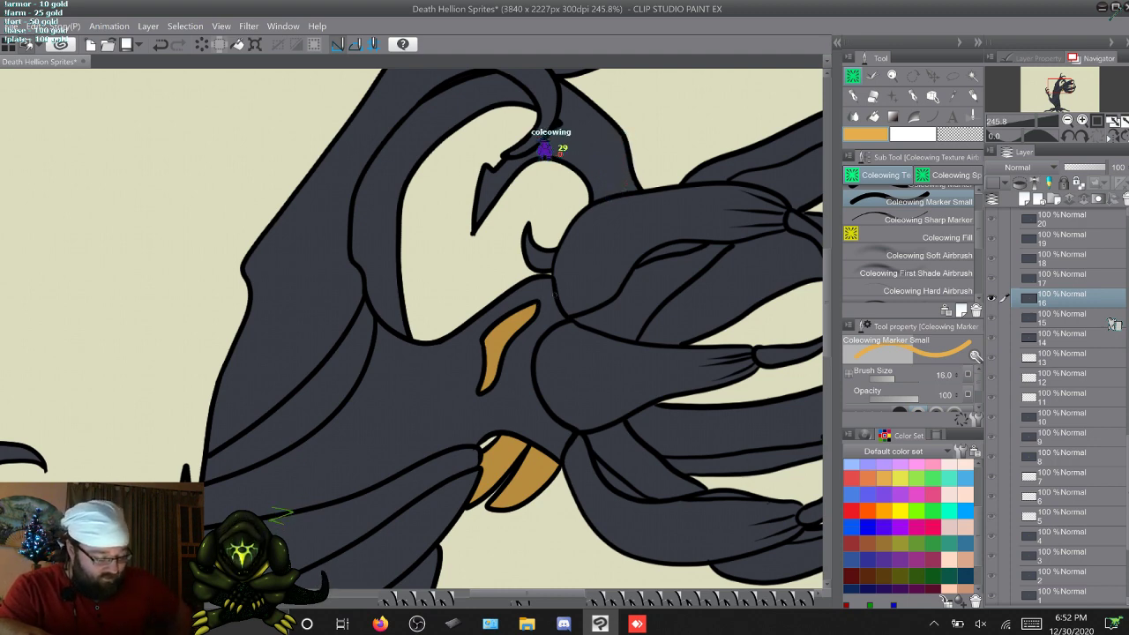
{"action": "key", "text": "w"}
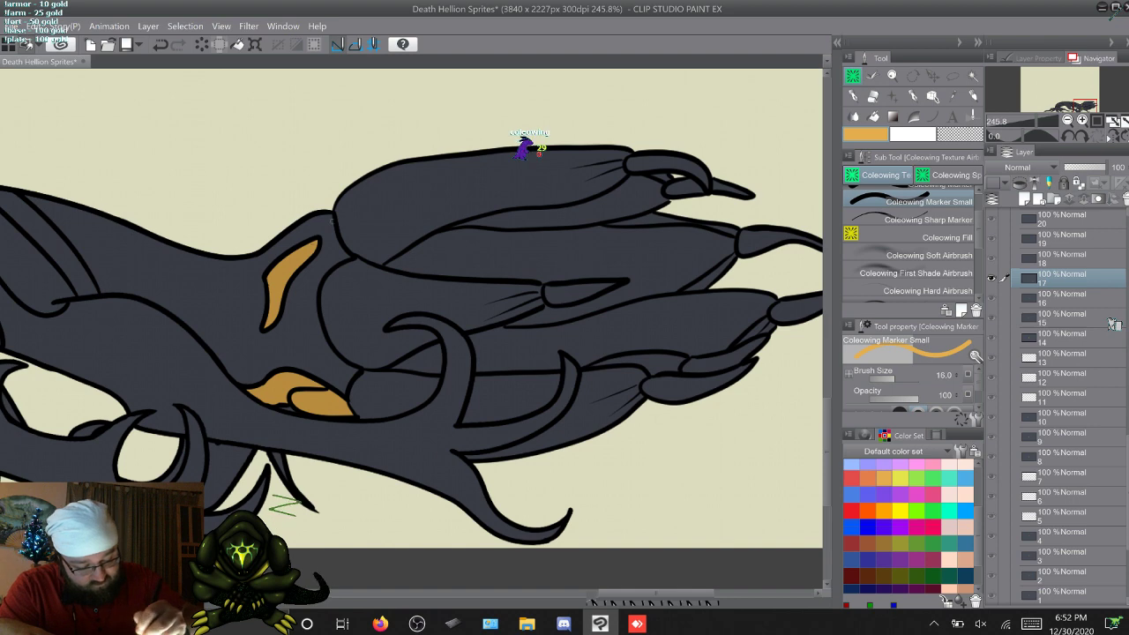
{"action": "key", "text": "w"}
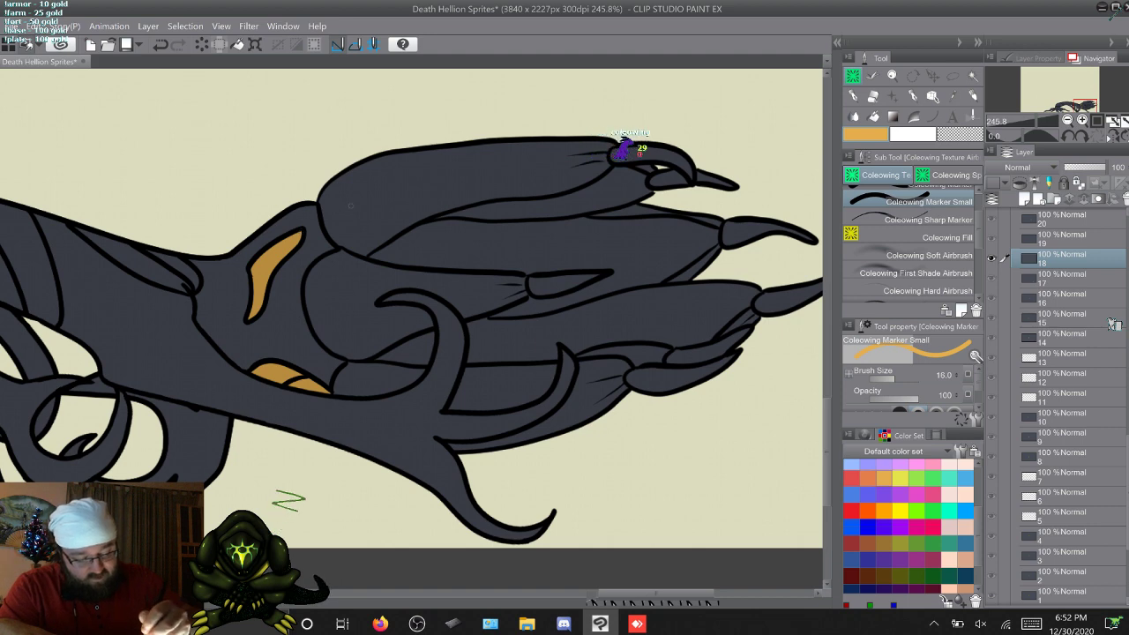
{"action": "key", "text": "w"}
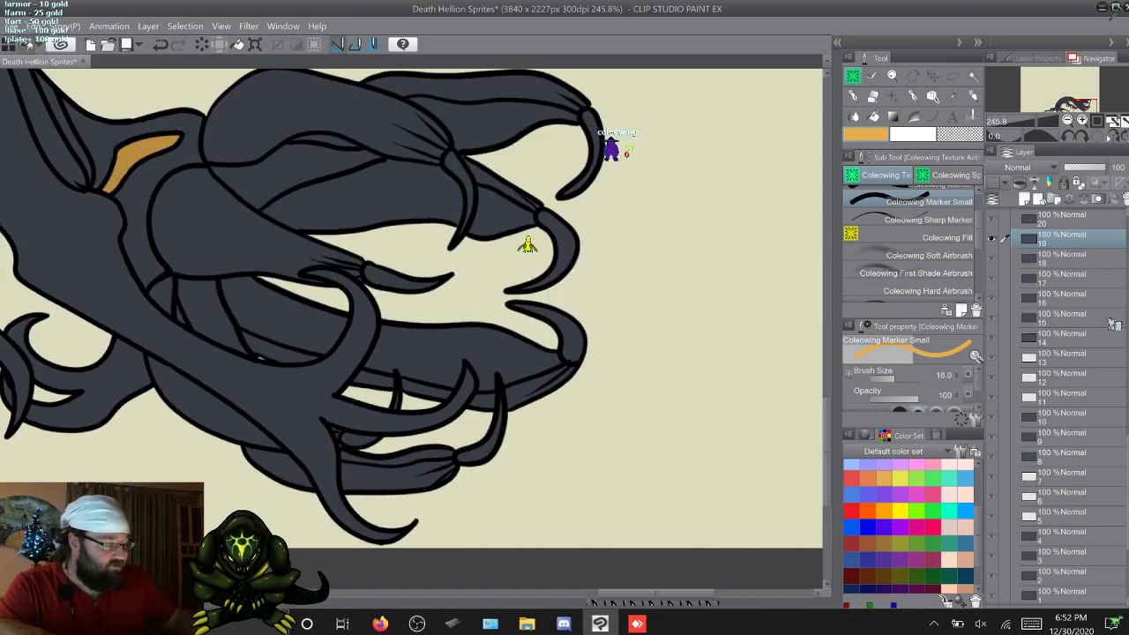
{"action": "left_click_drag", "start_coordinate": [264, 212], "coordinate": [695, 482]}
{"action": "key", "text": "w"}
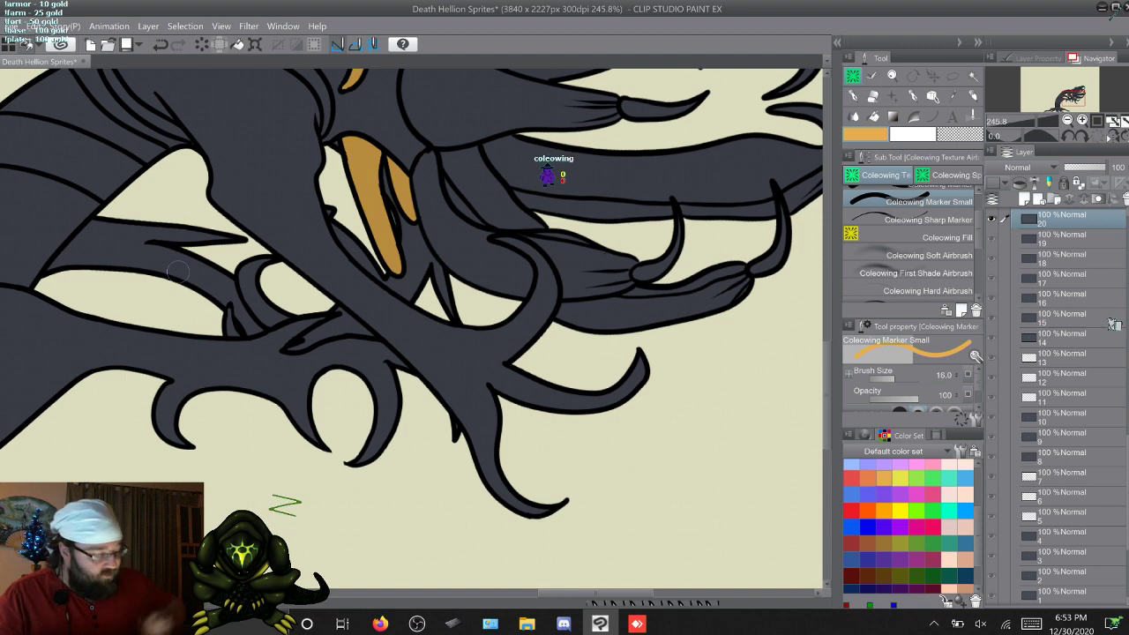
Step: Examine the orange arm slit and hanging spikes on frame layers 20 to 24
{"action": "left_click_drag", "start_coordinate": [826, 394], "coordinate": [826, 358]}
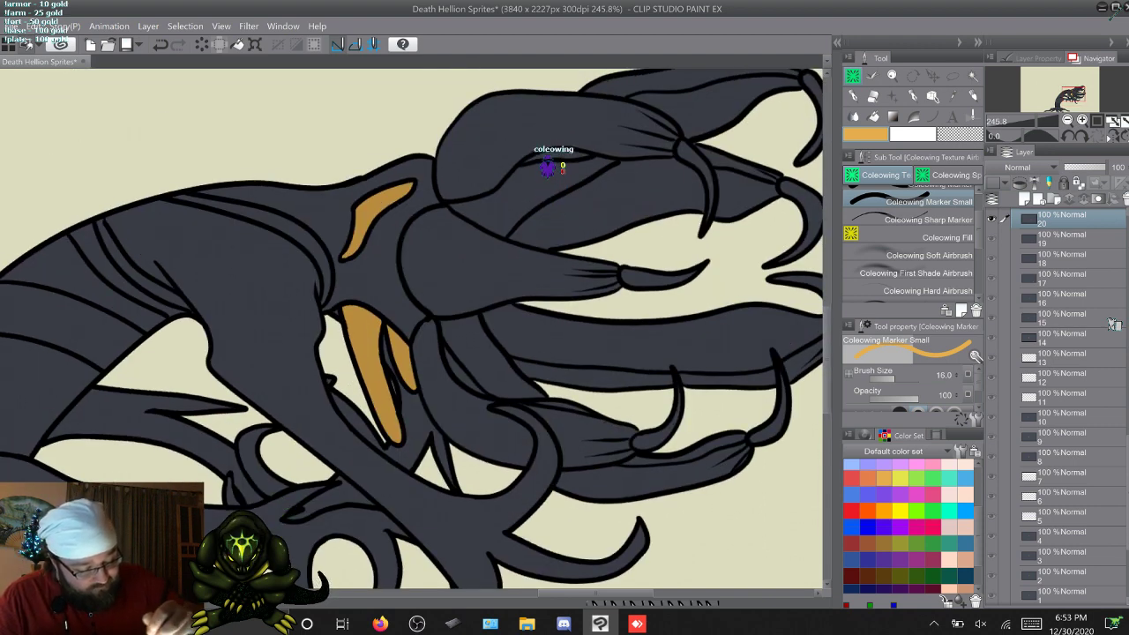
{"action": "key", "text": "w"}
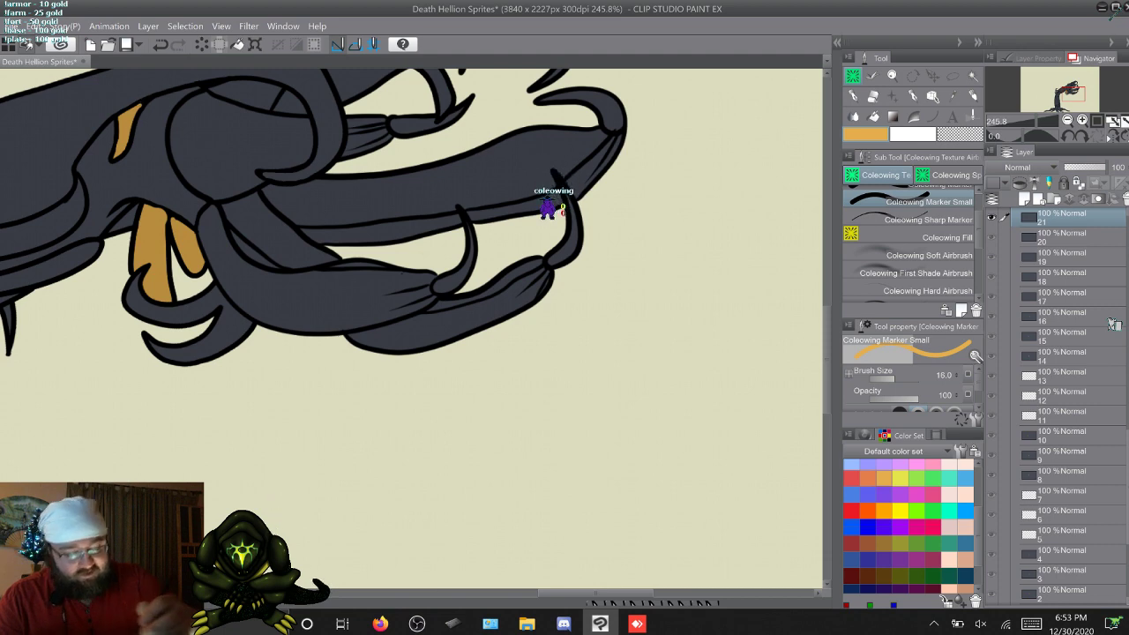
{"action": "key", "text": "w"}
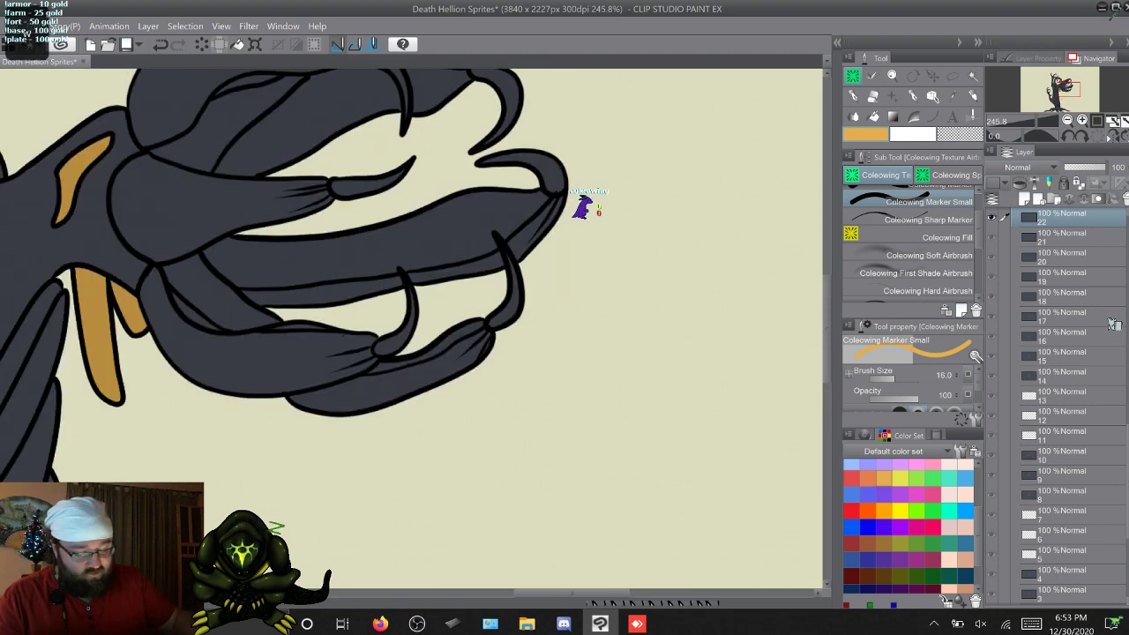
{"action": "left_click_drag", "start_coordinate": [291, 282], "coordinate": [711, 366]}
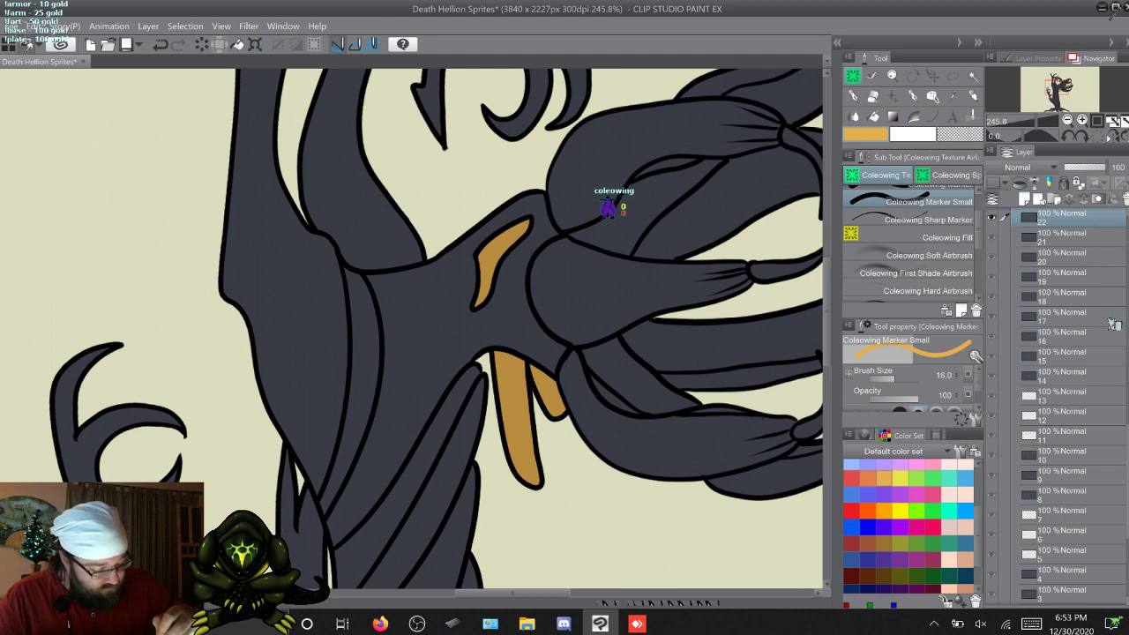
{"action": "key", "text": "w"}
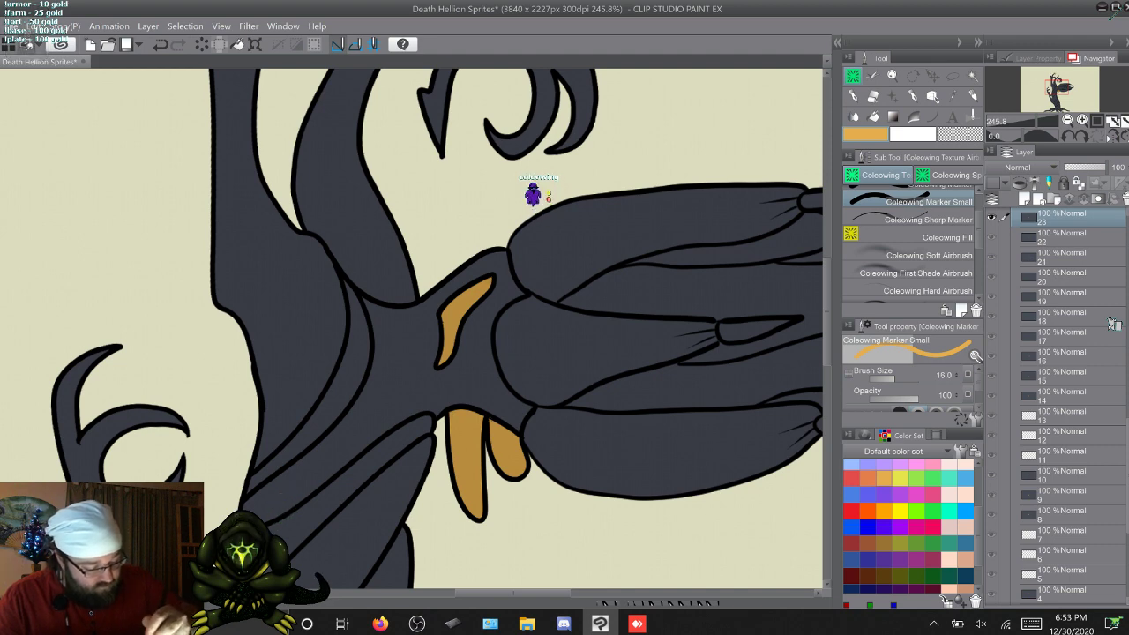
{"action": "key", "text": "w"}
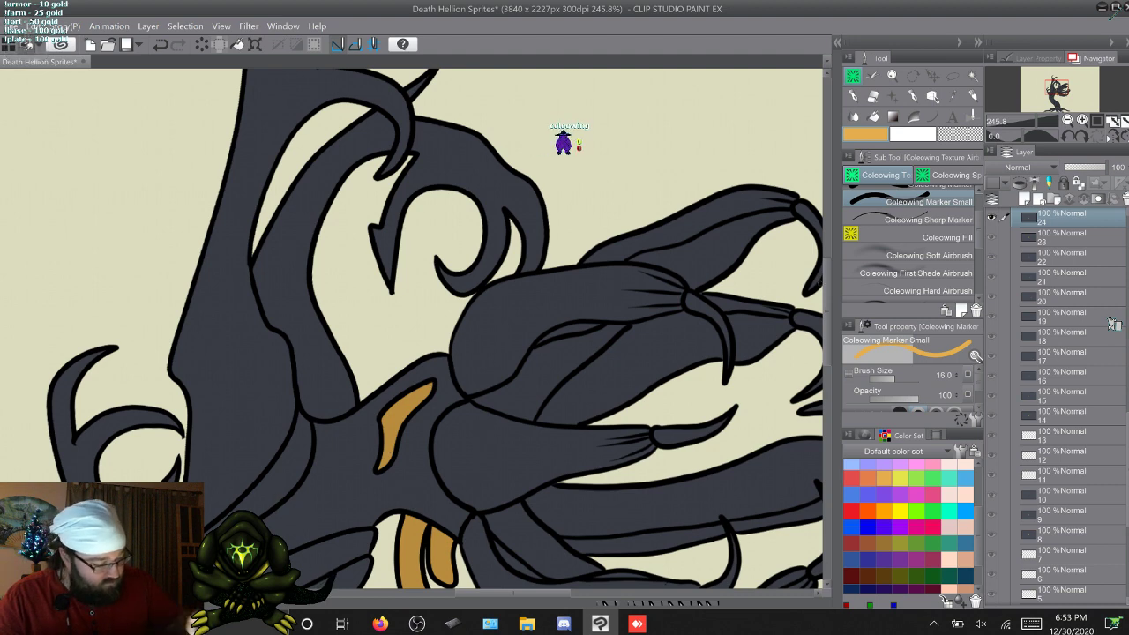
{"action": "scroll", "coordinate": [781, 358], "scroll_direction": "down", "scroll_amount": 3}
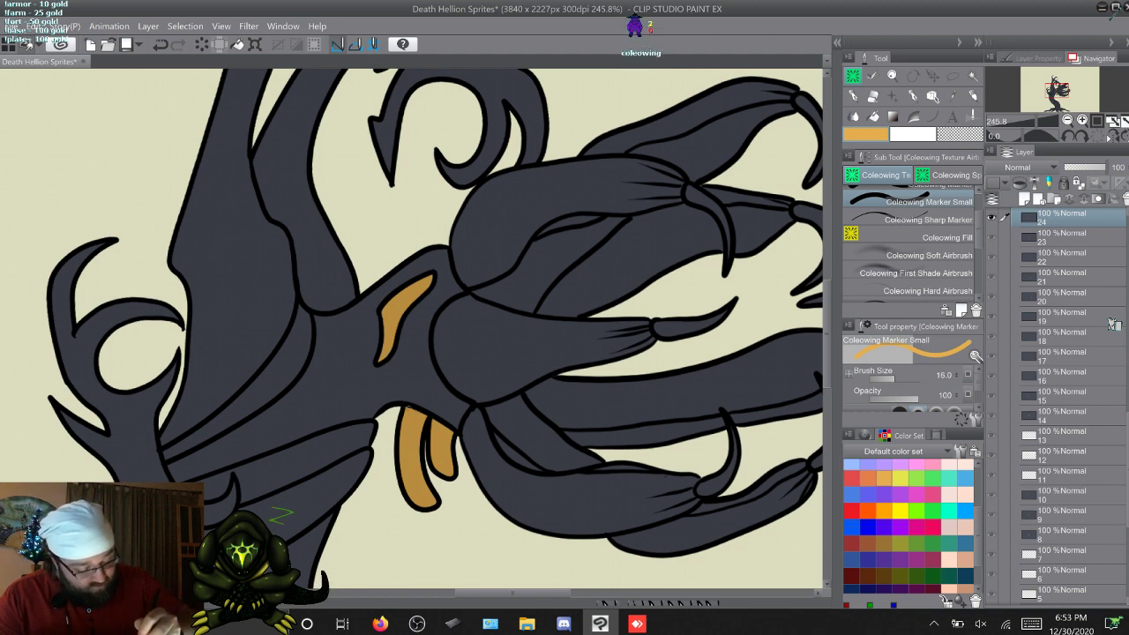
Step: Examine the orange arm slit and spikes on frame layers 25 to 27 and pass the blank layers up to 31
{"action": "key", "text": "w"}
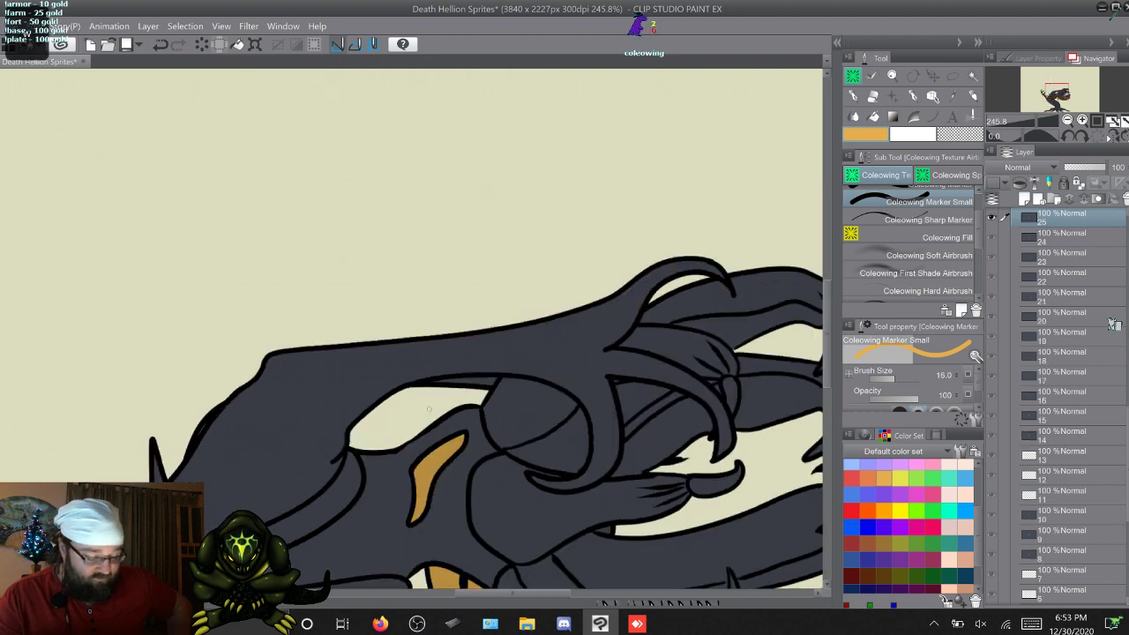
{"action": "scroll", "coordinate": [429, 408], "scroll_direction": "down", "scroll_amount": 4}
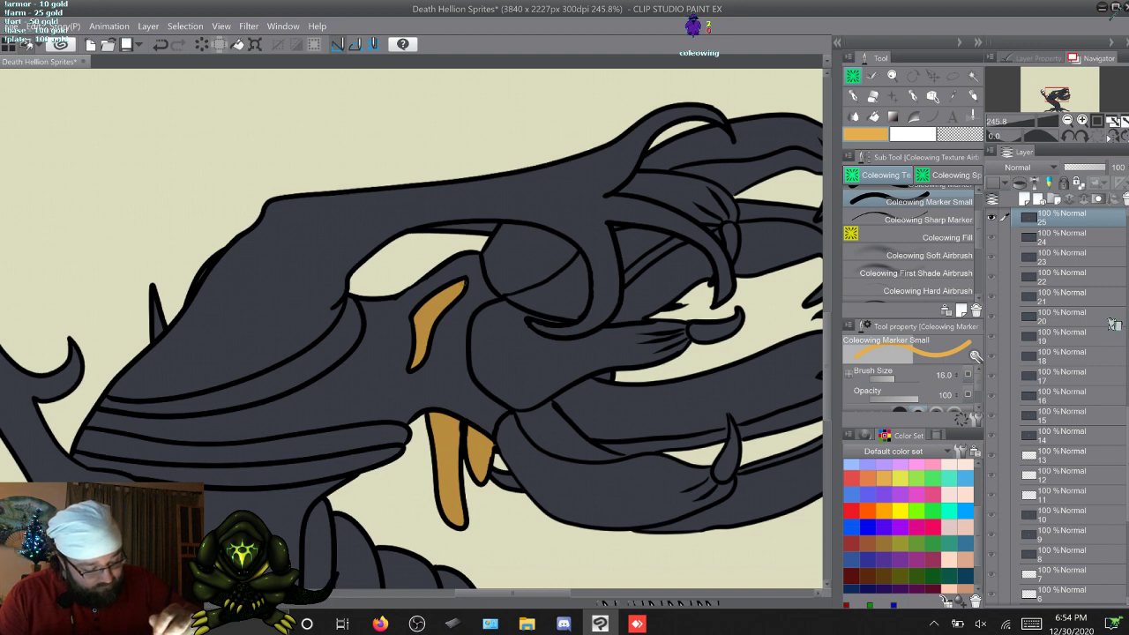
{"action": "key", "text": "w"}
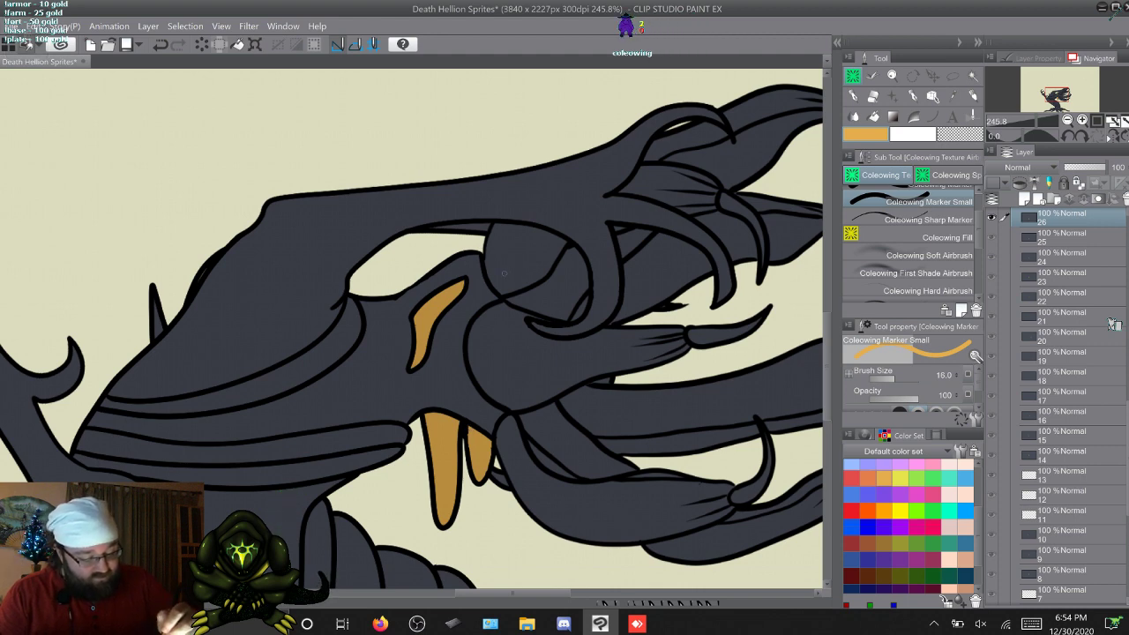
{"action": "key", "text": "w"}
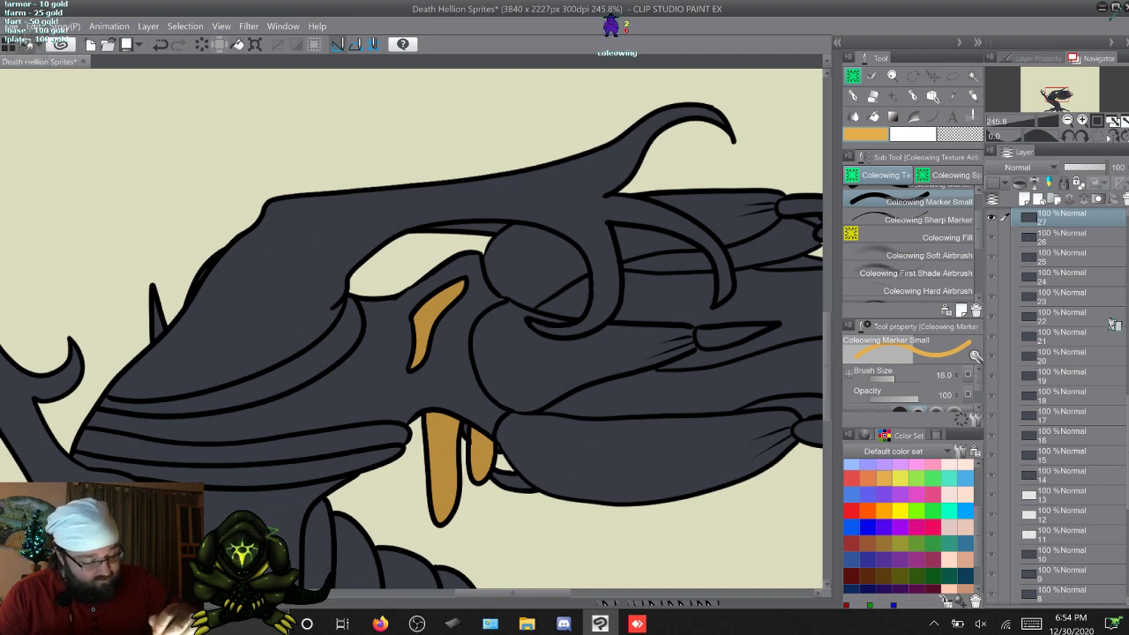
{"action": "key", "text": "w"}
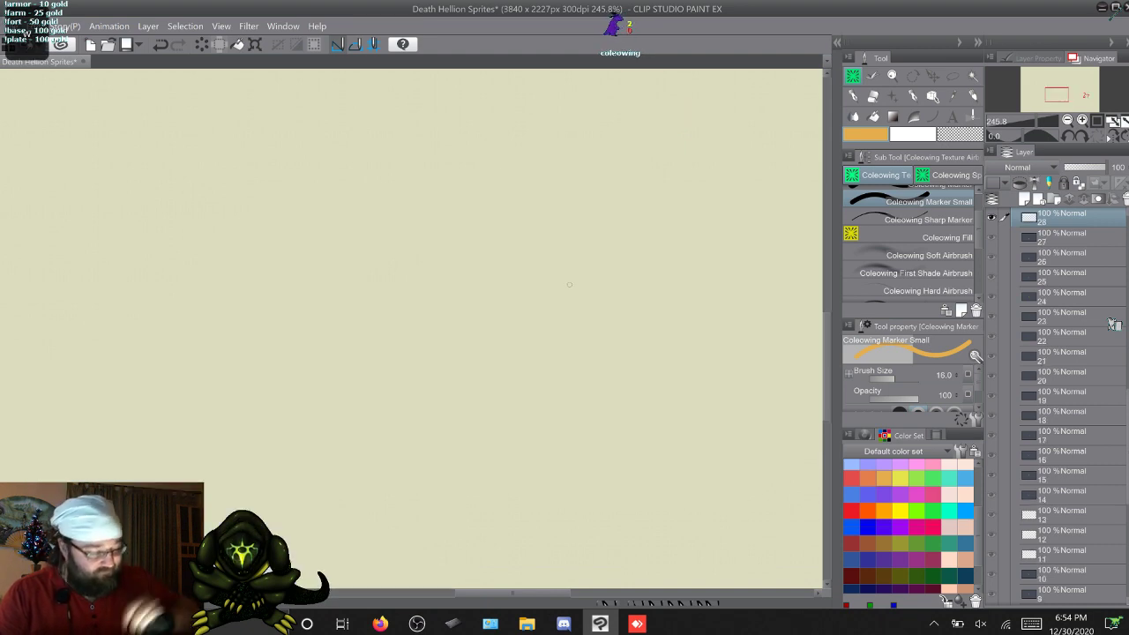
{"action": "key", "text": "w"}
{"action": "key", "text": "w"}
{"action": "key", "text": "w"}
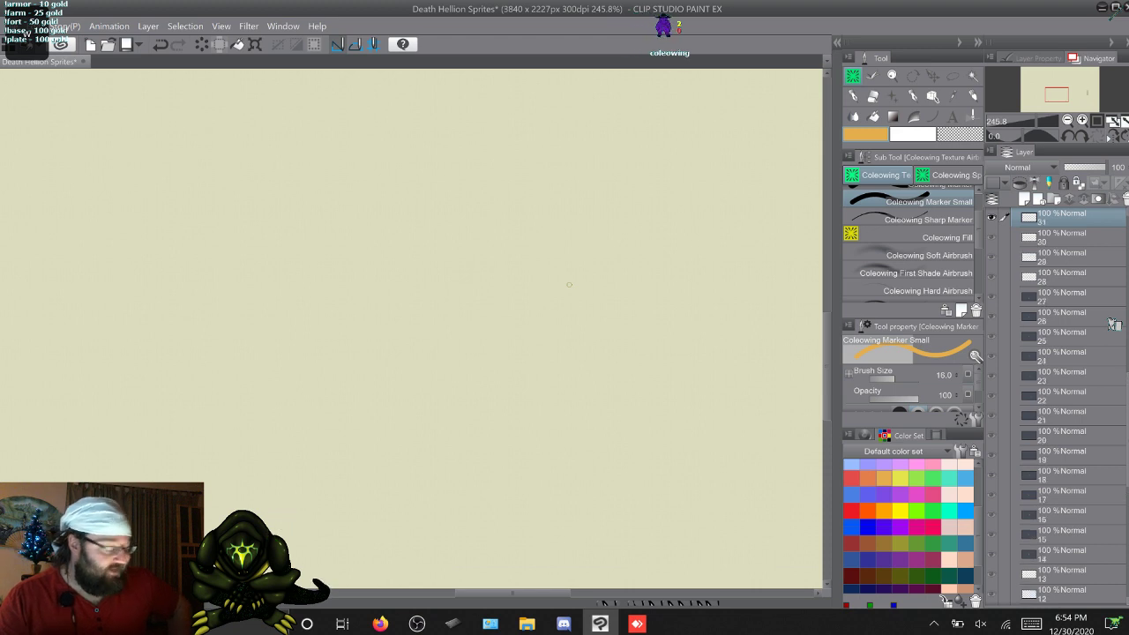
Step: Examine the orange arm slit and spikes on frame layers 32 and 33
{"action": "key", "text": "ctrl+v"}
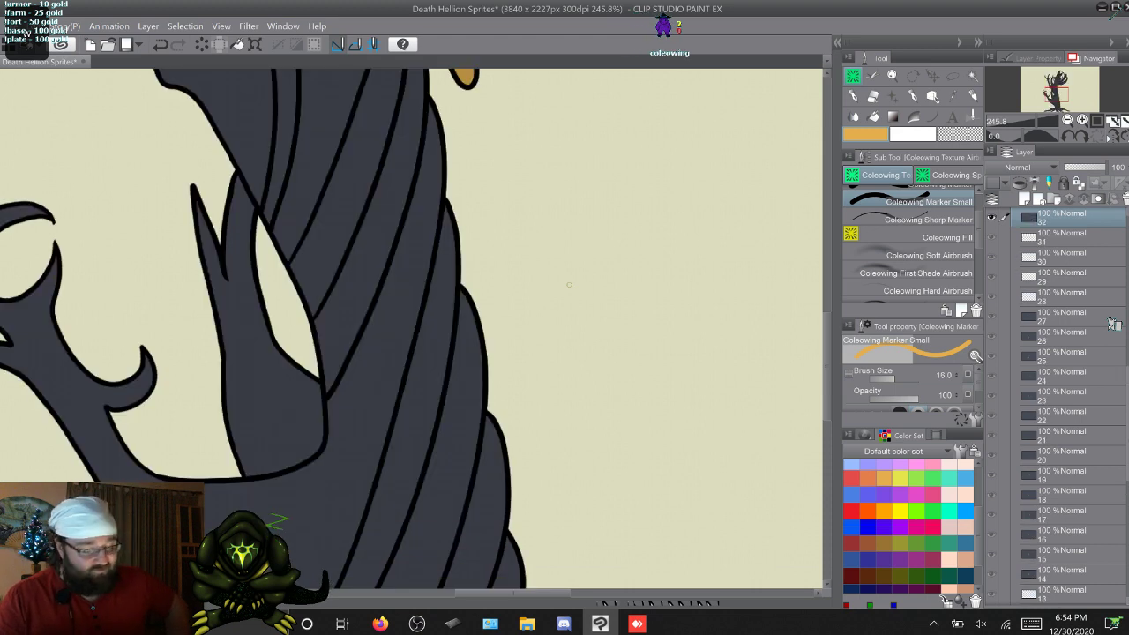
{"action": "left_click_drag", "start_coordinate": [569, 150], "coordinate": [485, 571]}
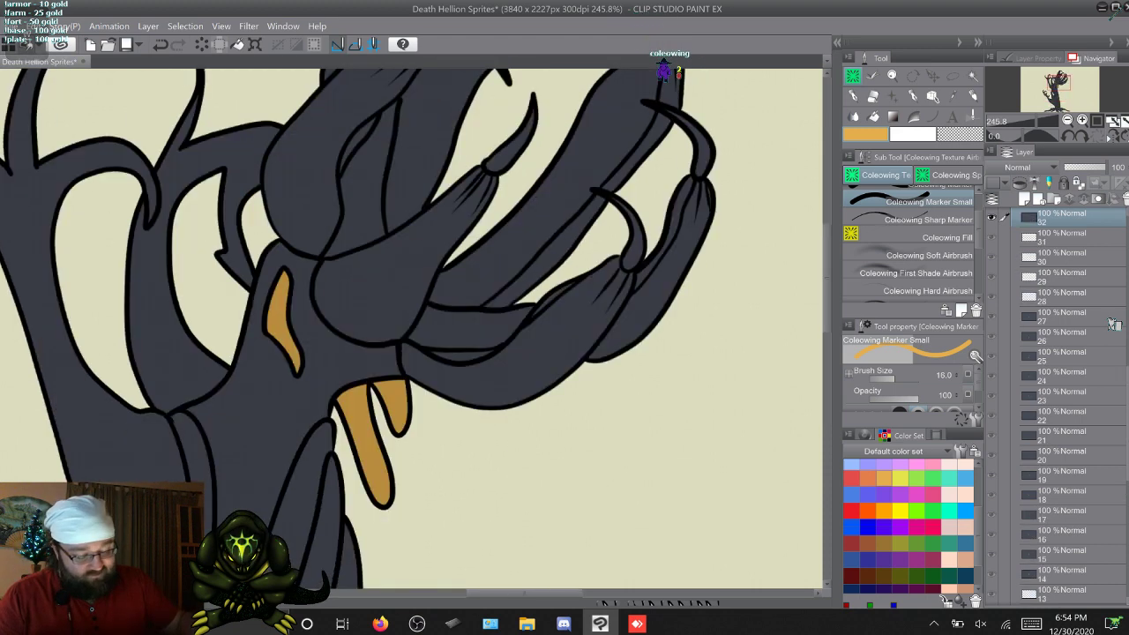
{"action": "left_click_drag", "start_coordinate": [277, 413], "coordinate": [327, 275]}
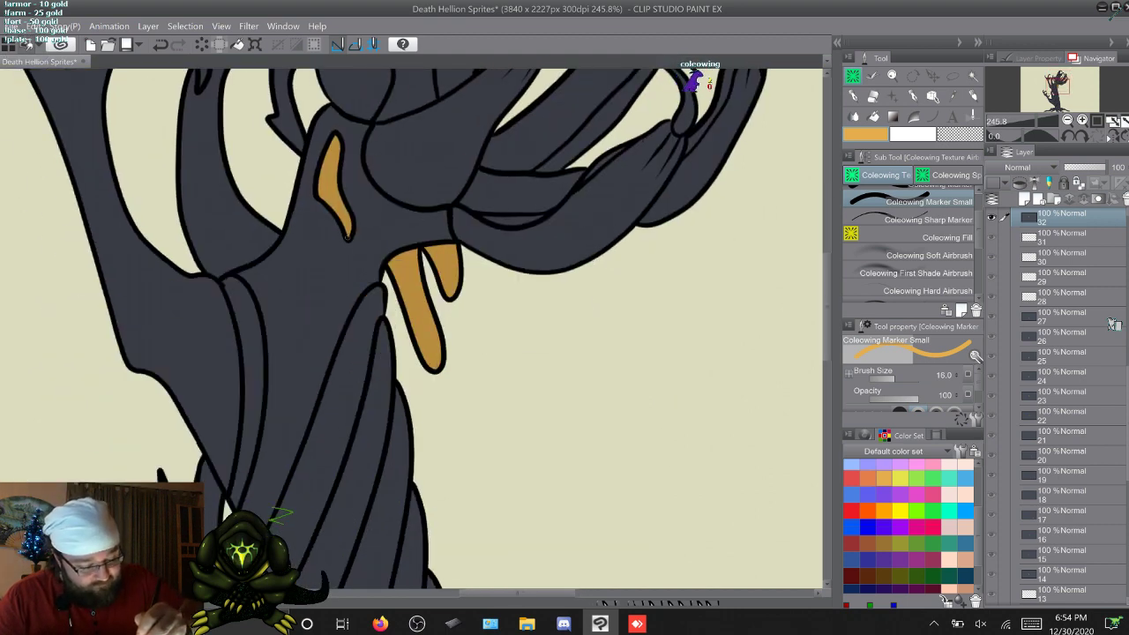
{"action": "key", "text": "ctrl+v"}
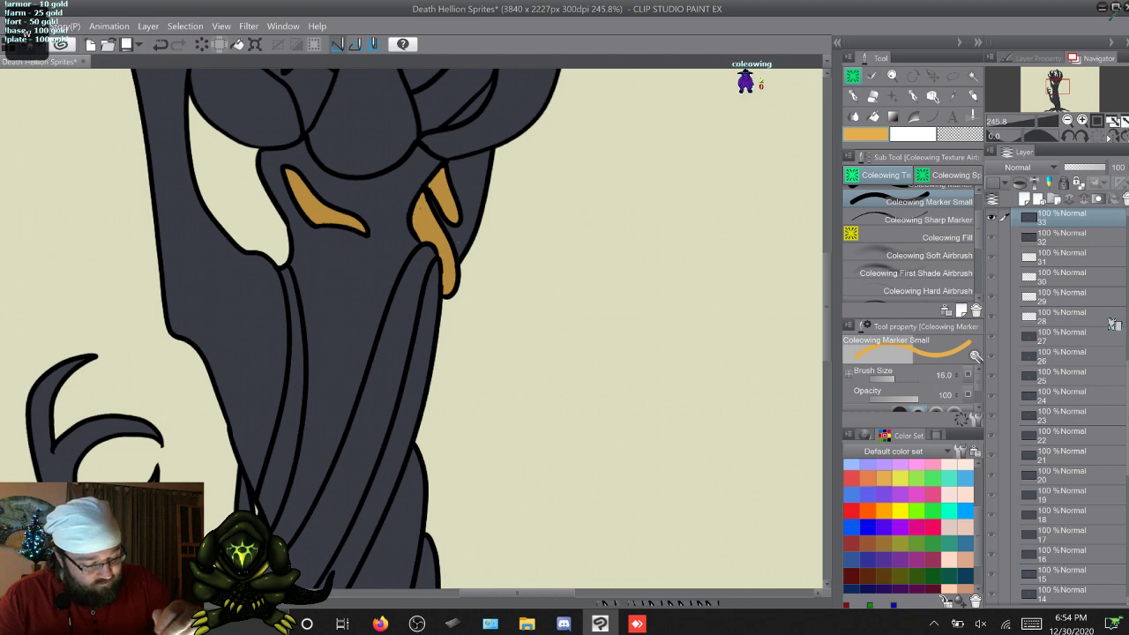
{"action": "key", "text": "ctrl+v"}
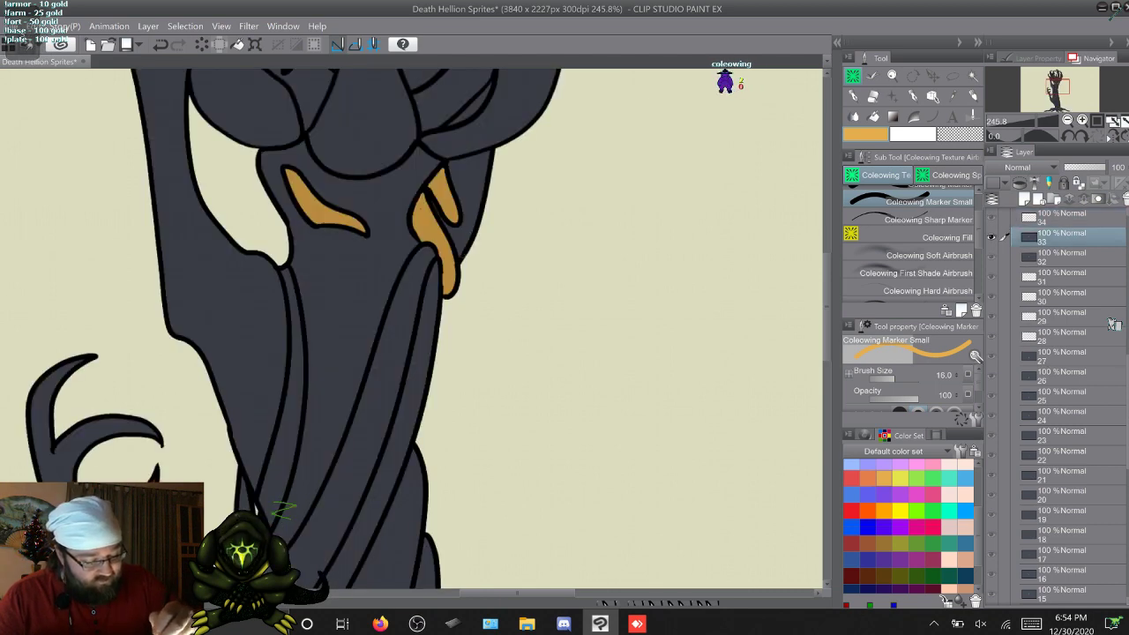
{"action": "left_click_drag", "start_coordinate": [426, 301], "coordinate": [437, 285]}
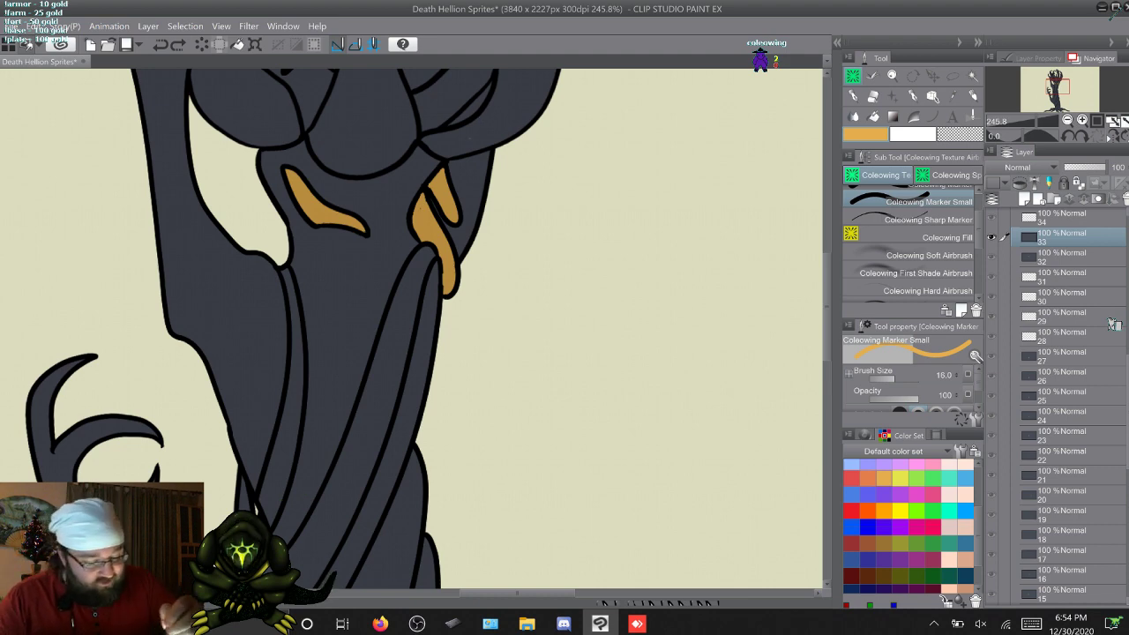
{"action": "key", "text": "alt+bracketright"}
{"action": "key", "text": "alt+bracketleft"}
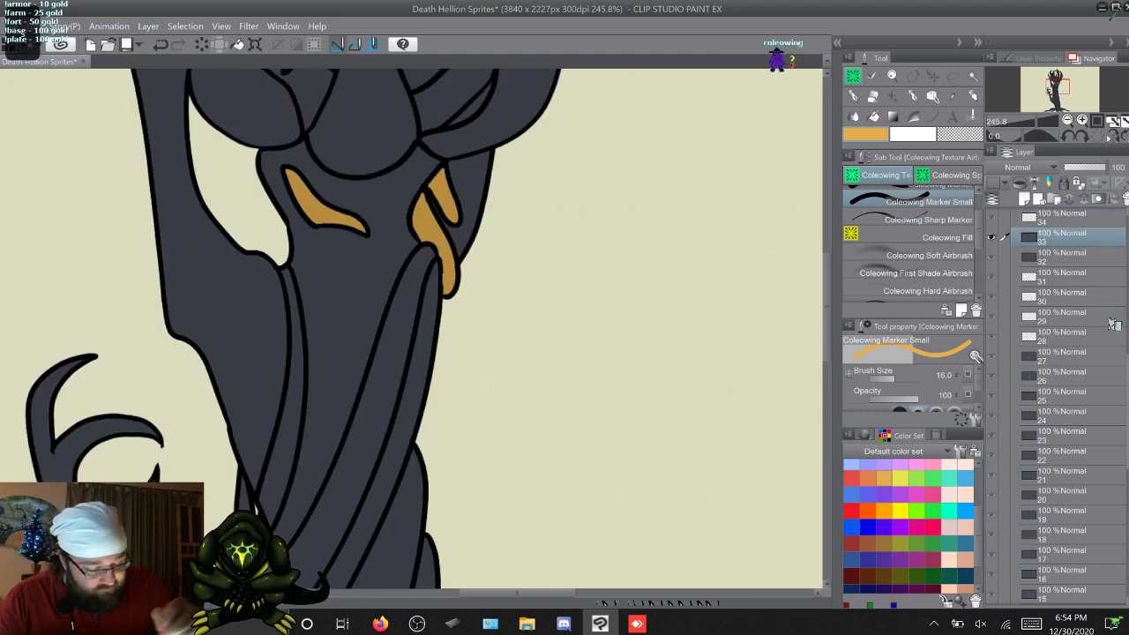
Step: Examine the orange arm slit and spikes on frame layers 35 and 40, skipping the blank layers around them
{"action": "key", "text": "alt+bracketright"}
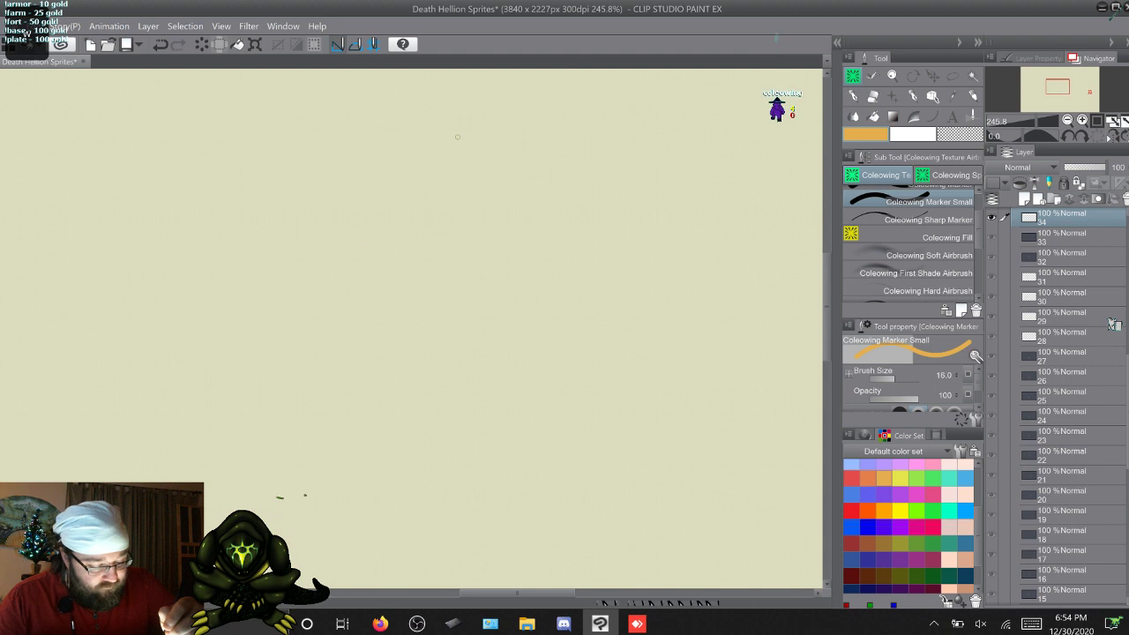
{"action": "key", "text": "alt+bracketleft"}
{"action": "key", "text": "alt+bracketright"}
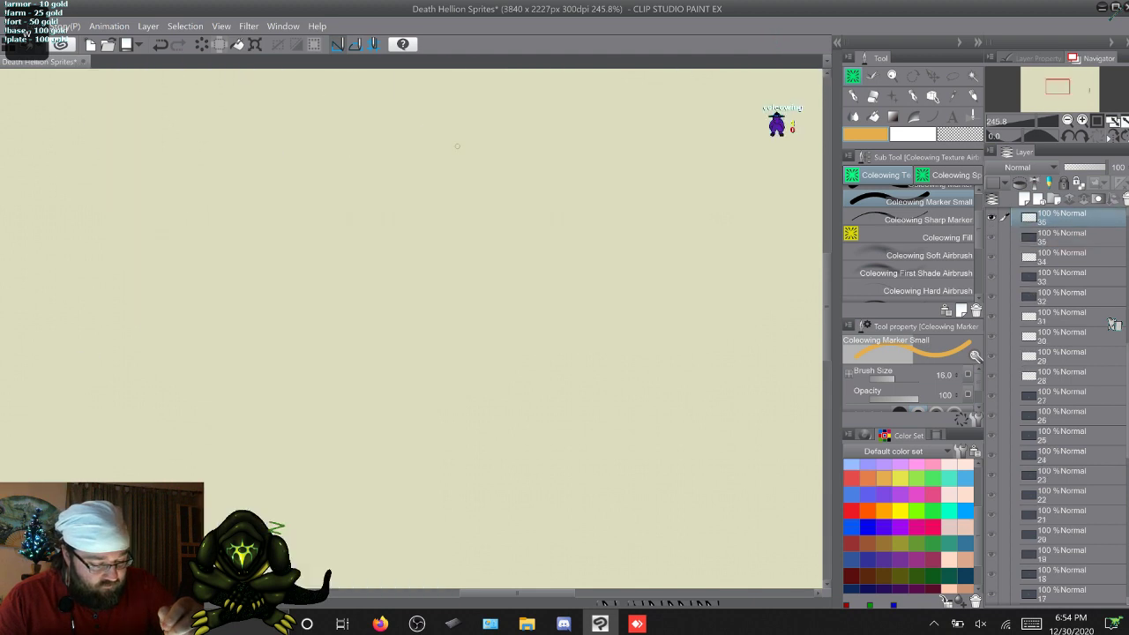
{"action": "key", "text": "alt+bracketright"}
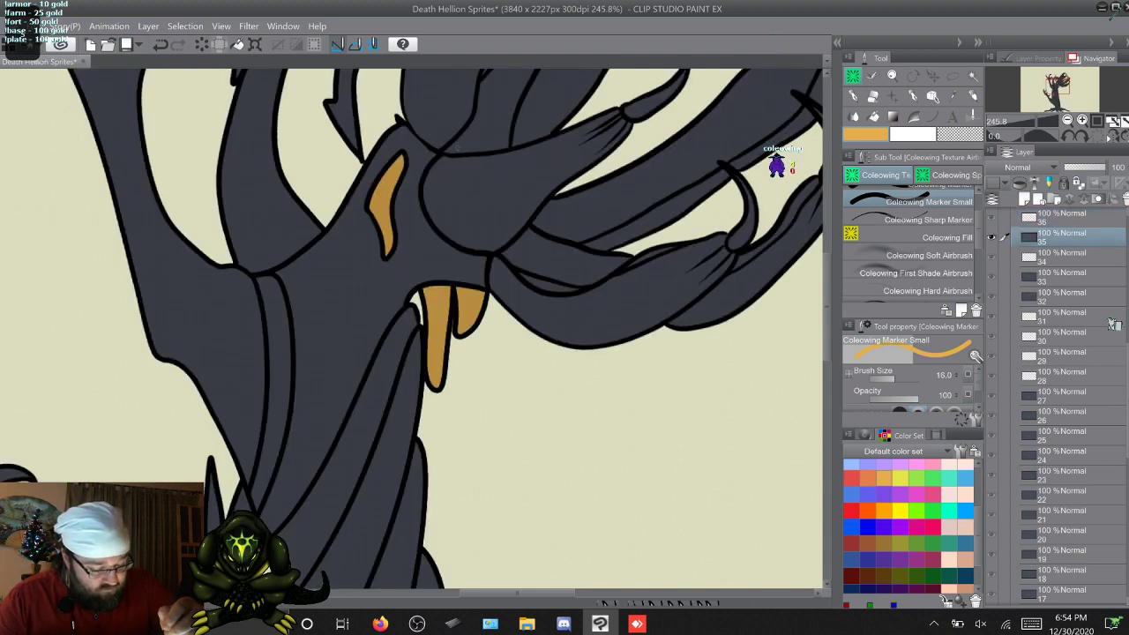
{"action": "key", "text": "ctrl+shift+n"}
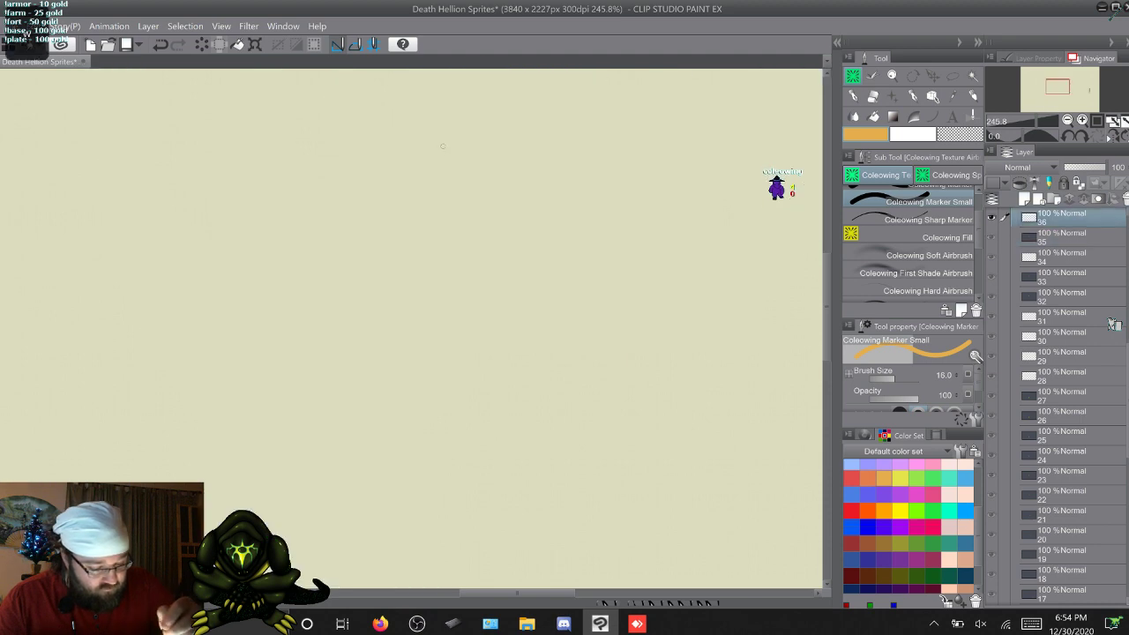
{"action": "key", "text": "alt+bracketright"}
{"action": "key", "text": "alt+bracketright"}
{"action": "key", "text": "alt+bracketright"}
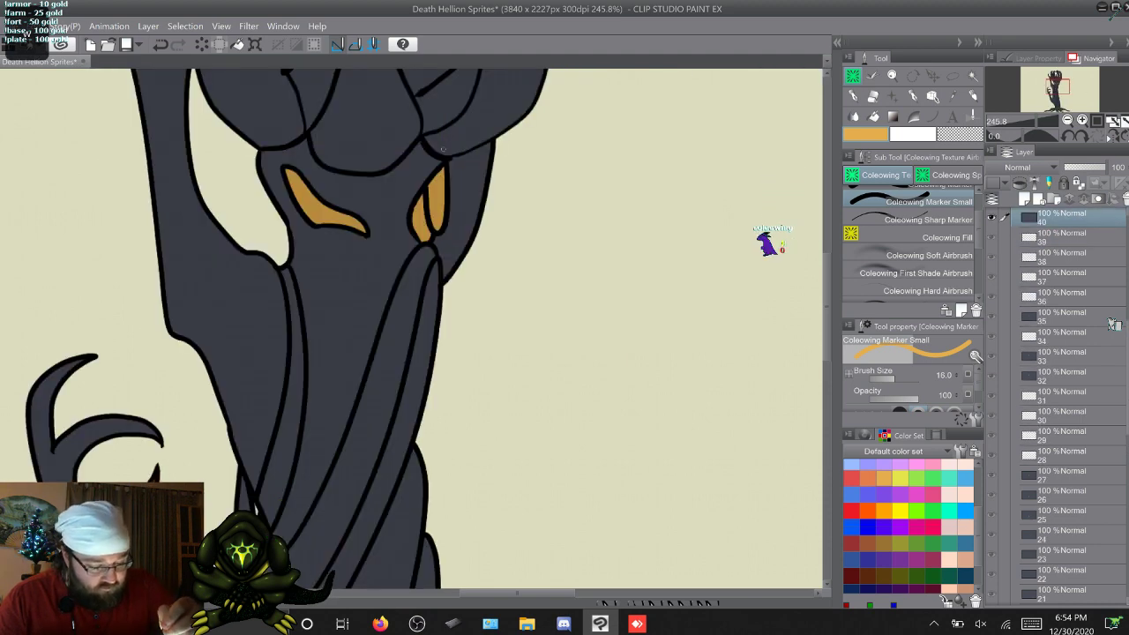
Step: Compare the arm slit and spikes across frame layers 40 to 43, ending back on layer 40
{"action": "key", "text": "alt+bracketright"}
{"action": "key", "text": "alt+bracketright"}
{"action": "key", "text": "alt+bracketright"}
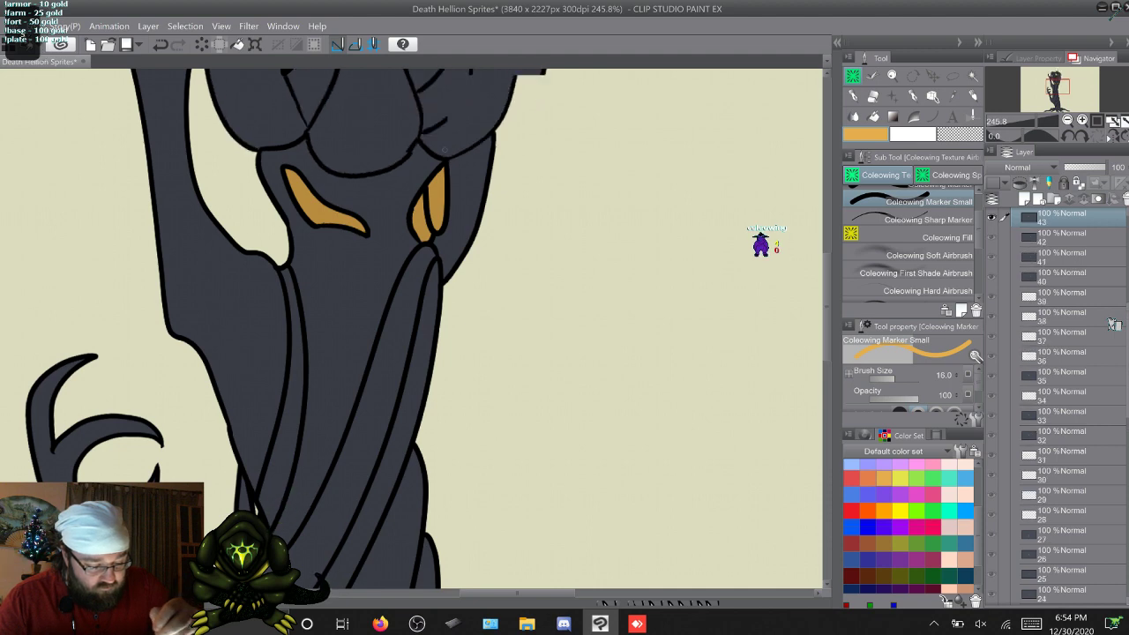
{"action": "key", "text": "alt+bracketleft"}
{"action": "key", "text": "alt+bracketleft"}
{"action": "key", "text": "alt+bracketleft"}
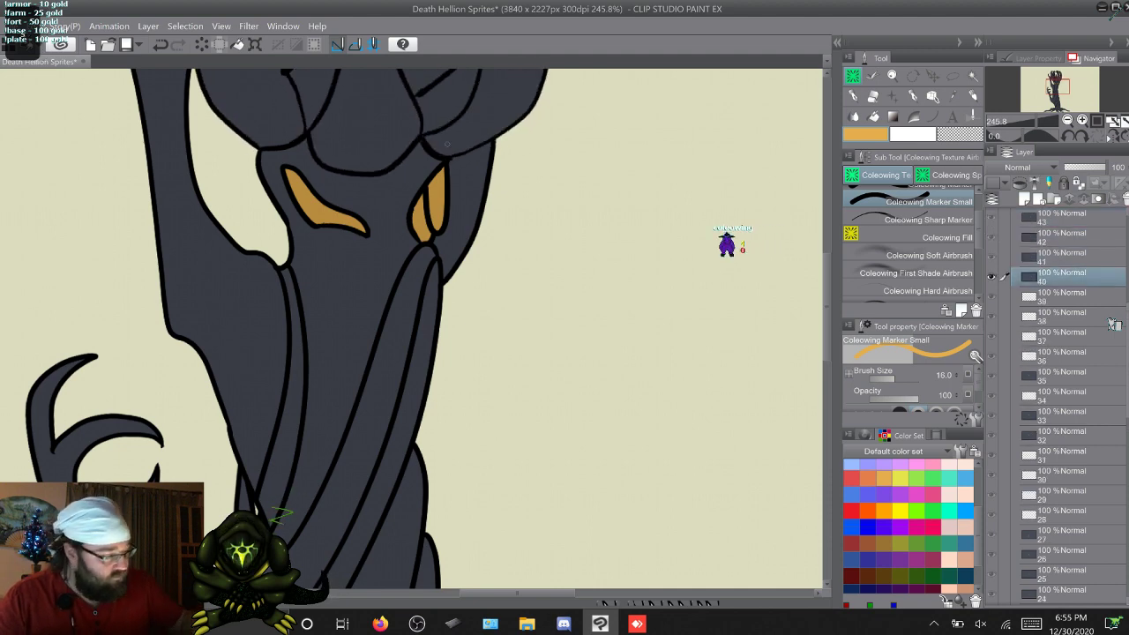
{"action": "key", "text": "alt+bracketleft"}
{"action": "key", "text": "alt+bracketright"}
Step: Lasso around the spikes and arm slit on frame layer 40, compare the outline with frame layers 41 to 45, and deselect
{"action": "key", "text": "m"}
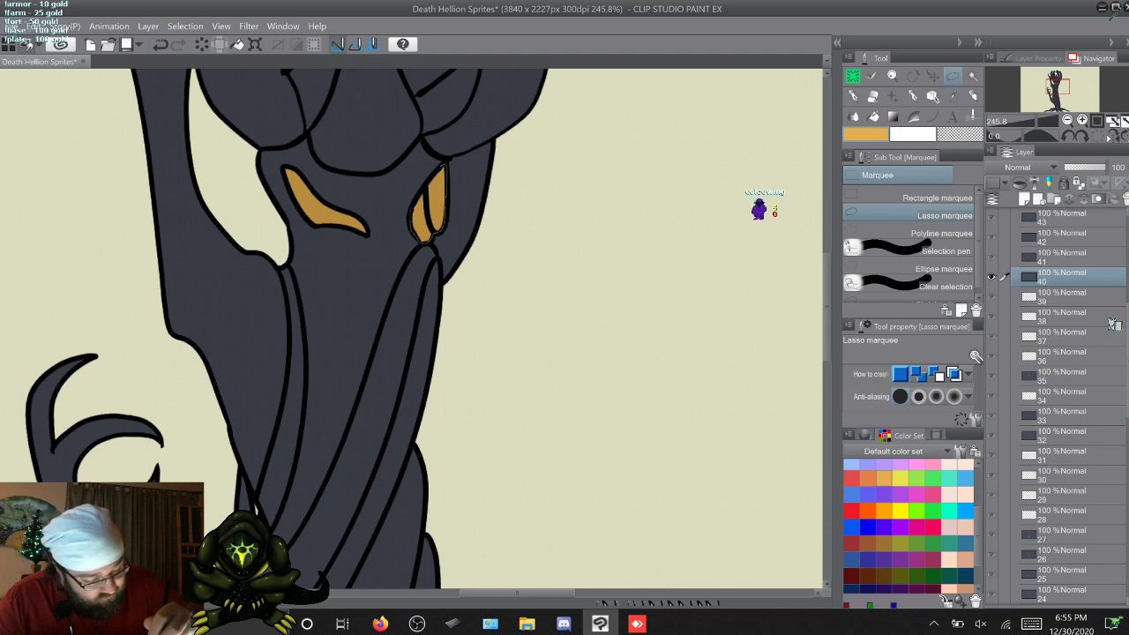
{"action": "left_click_drag", "start_coordinate": [415, 198], "coordinate": [447, 162]}
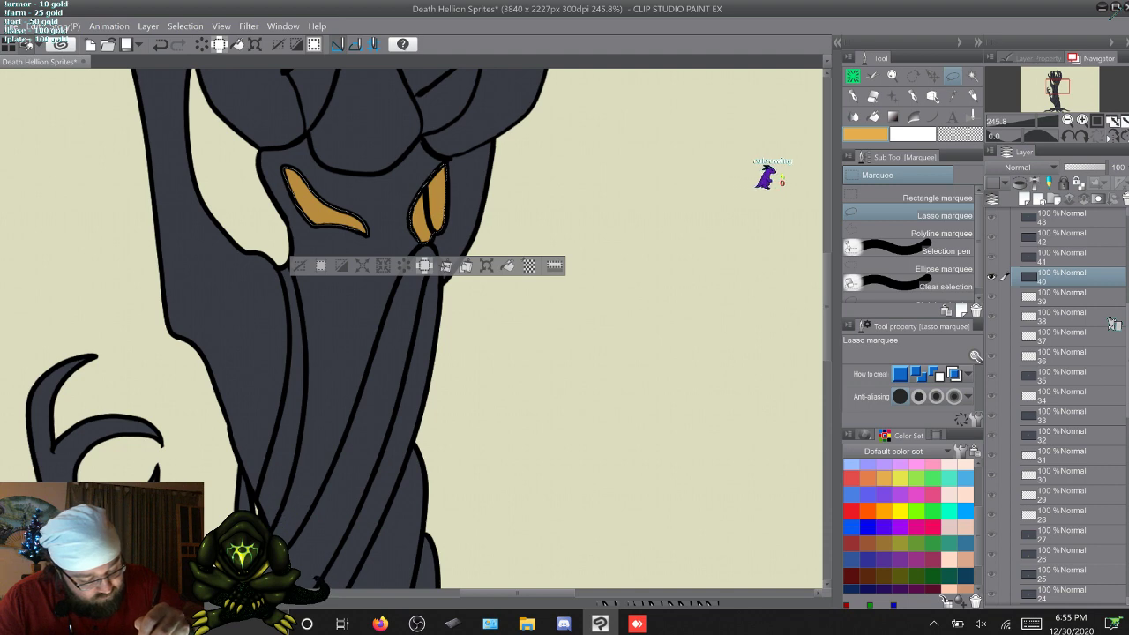
{"action": "left_click_drag", "start_coordinate": [367, 234], "coordinate": [285, 167]}
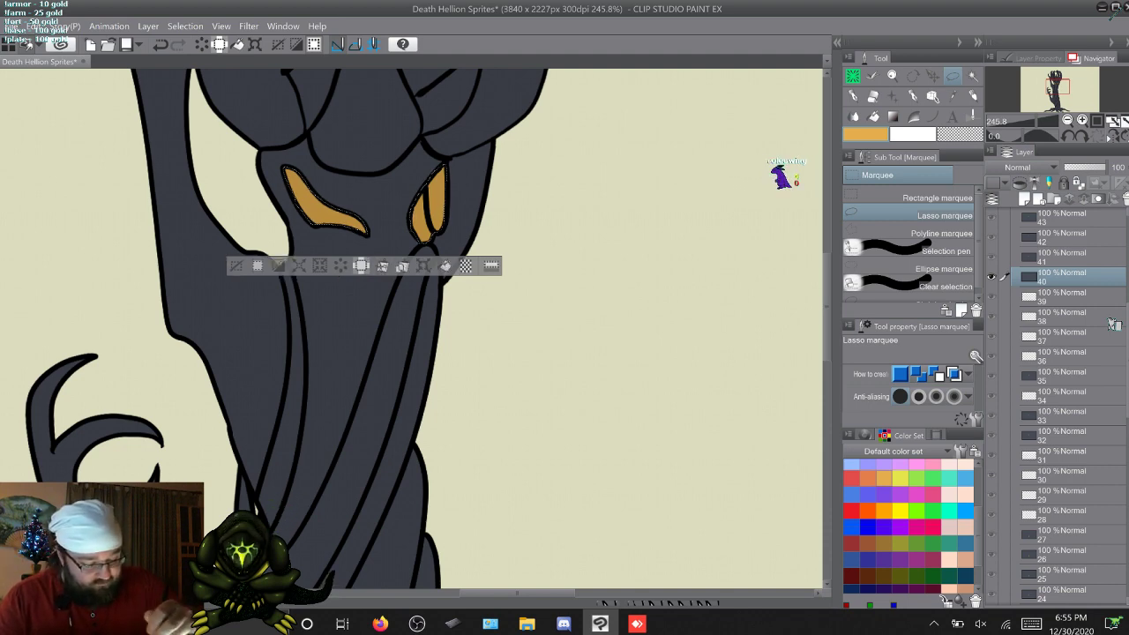
{"action": "key", "text": "alt+bracketright"}
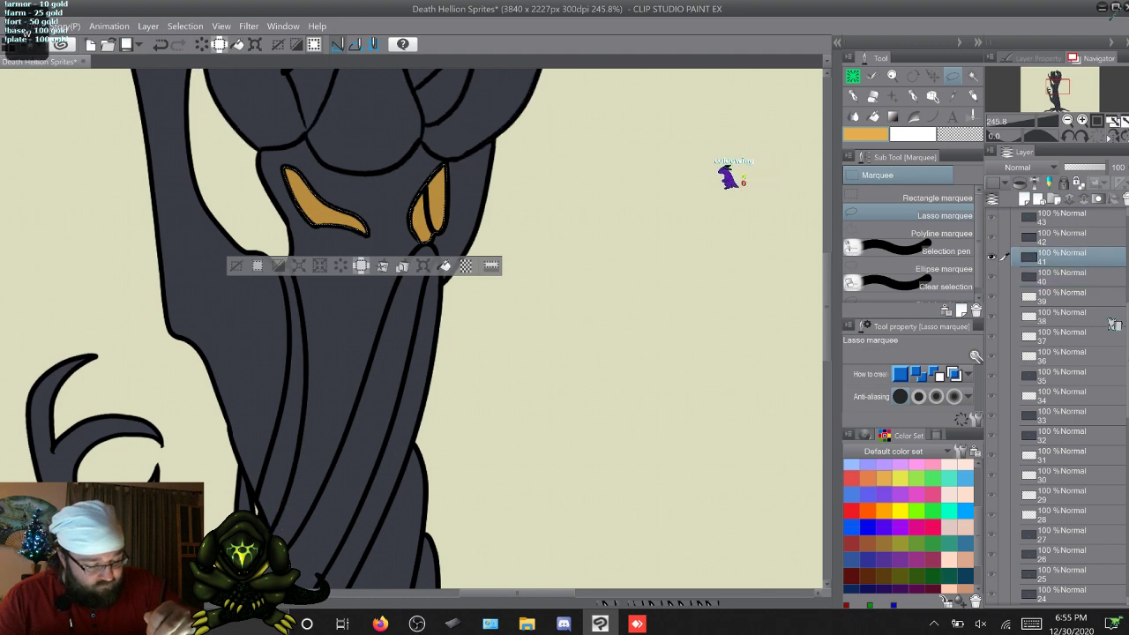
{"action": "key", "text": "alt+bracketright"}
{"action": "key", "text": "alt+bracketright"}
{"action": "key", "text": "alt+bracketright"}
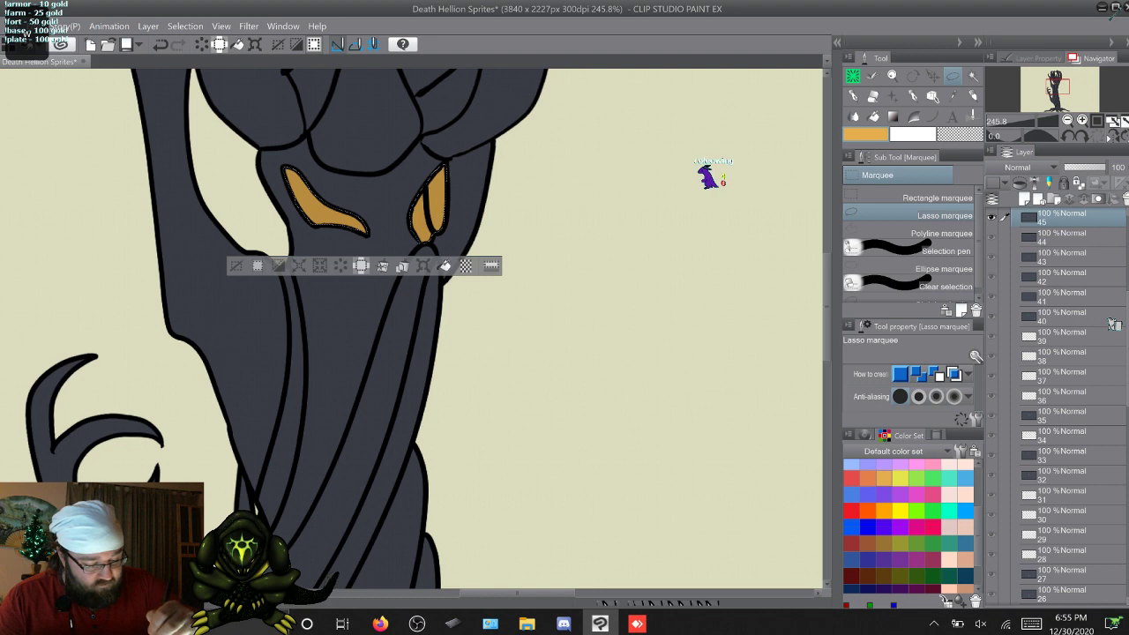
{"action": "key", "text": "alt+bracketright"}
{"action": "key", "text": "ctrl+d"}
Step: Skip the blank frame layers to layer 50 and return to the Coleowing Marker Small brush
{"action": "key", "text": "alt+bracketright"}
{"action": "key", "text": "alt+bracketright"}
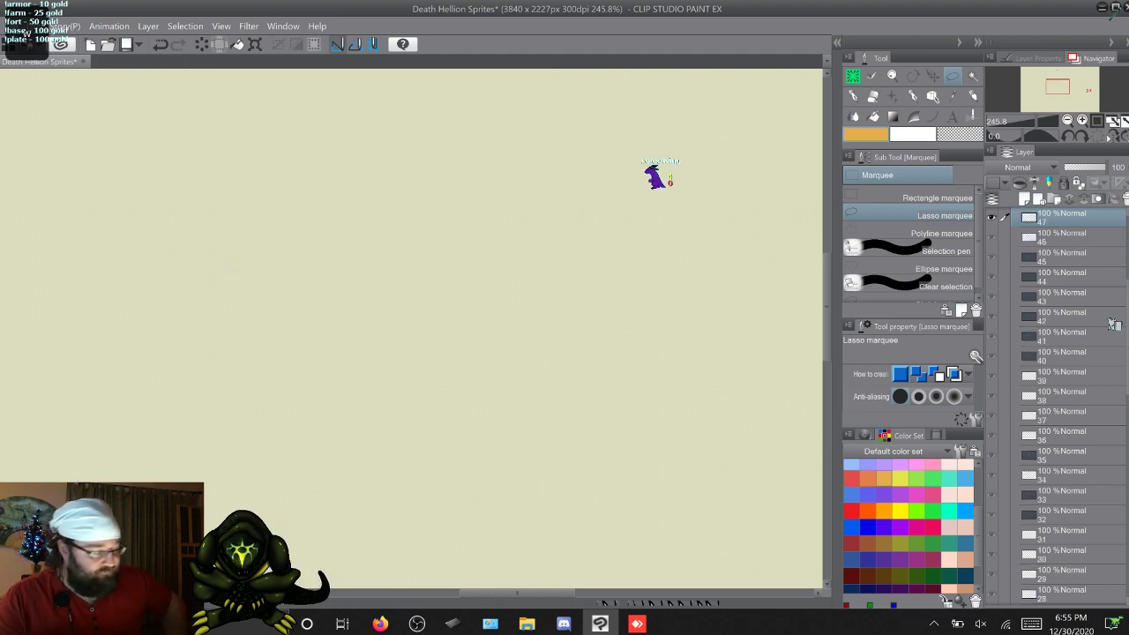
{"action": "key", "text": "alt+bracketright"}
{"action": "key", "text": "alt+bracketright"}
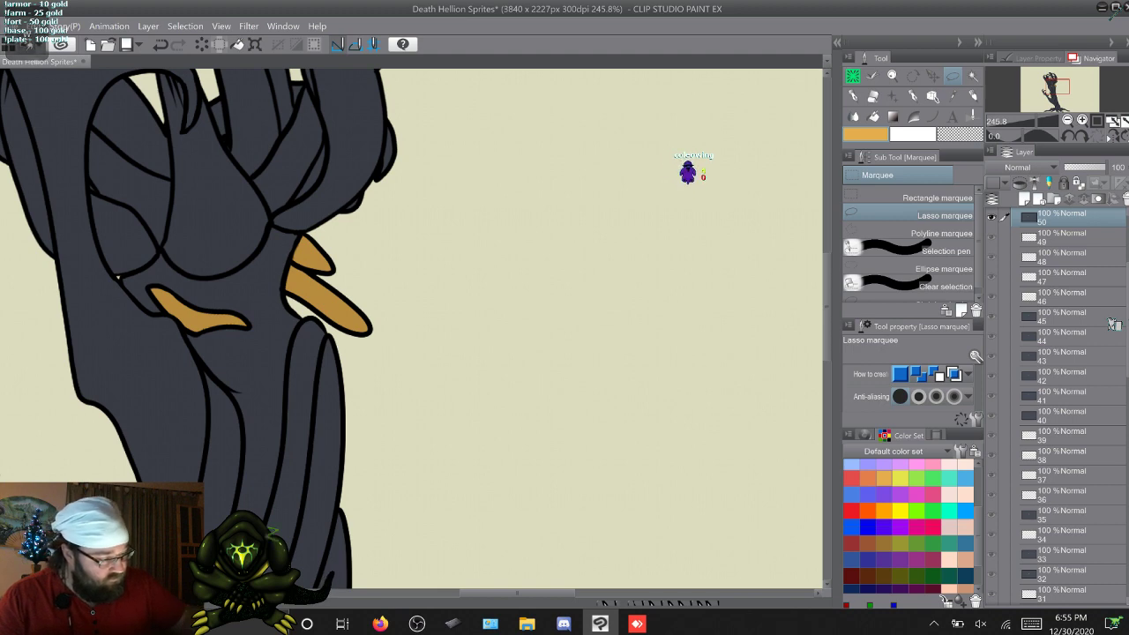
{"action": "key", "text": "p"}
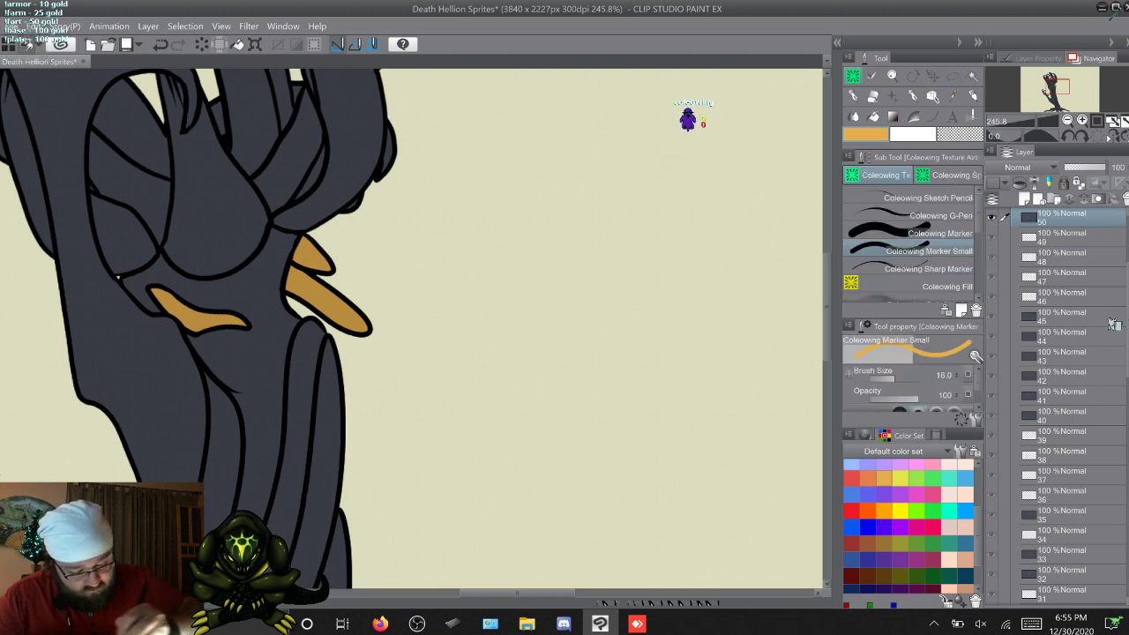
Step: Examine the orange arm slit and spikes on frame layers 51 to 53
{"action": "key", "text": "alt+bracketright"}
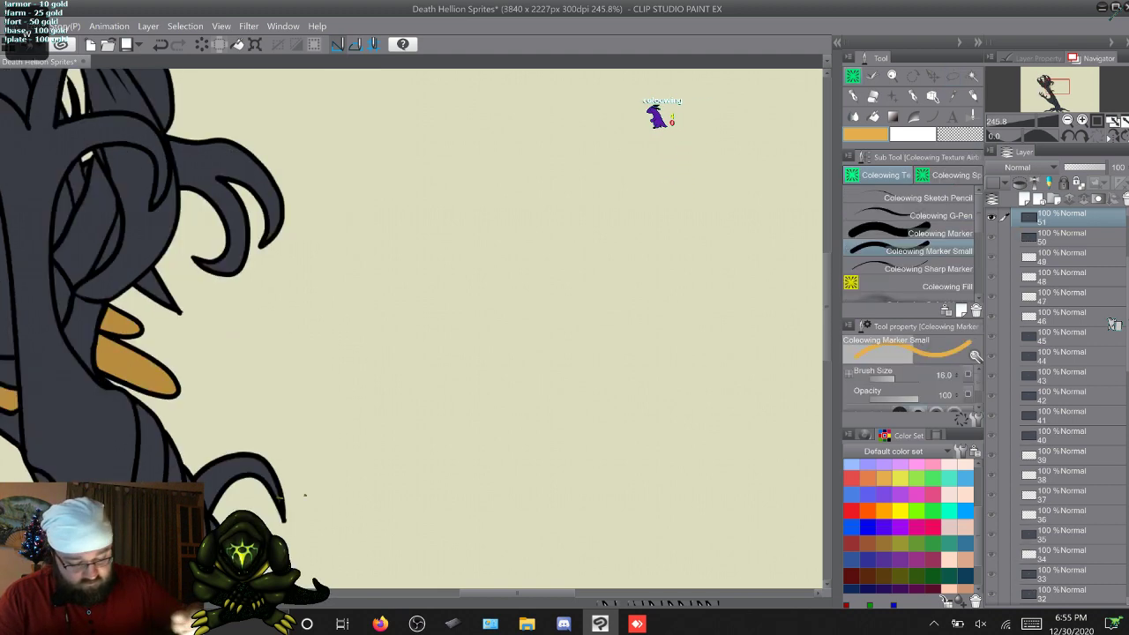
{"action": "left_click_drag", "start_coordinate": [291, 335], "coordinate": [626, 324]}
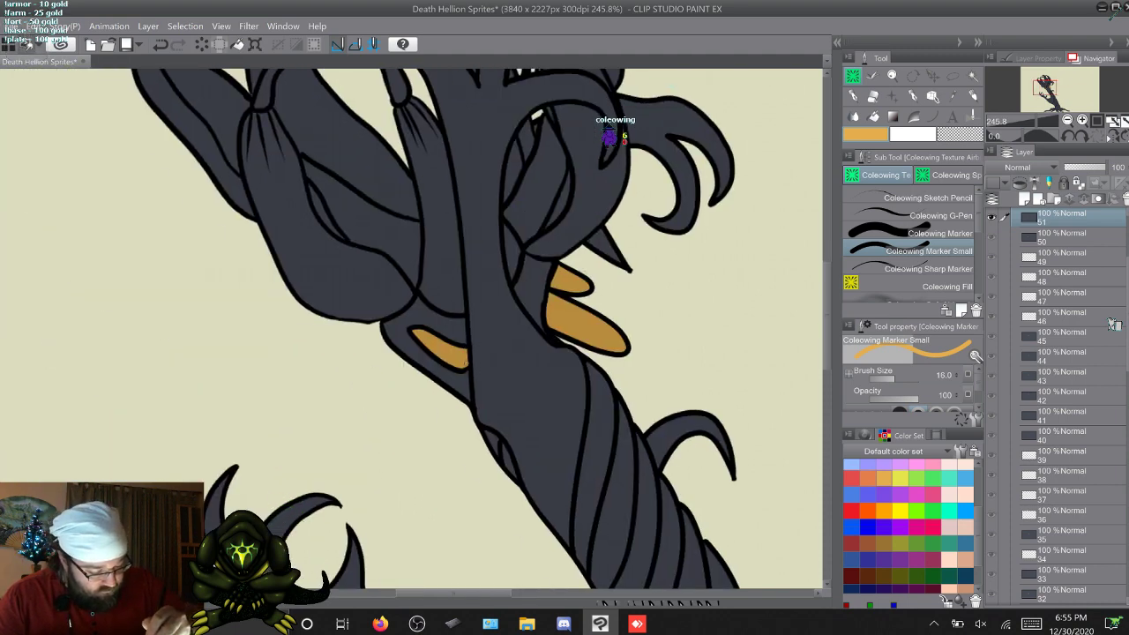
{"action": "key", "text": "alt+bracketright"}
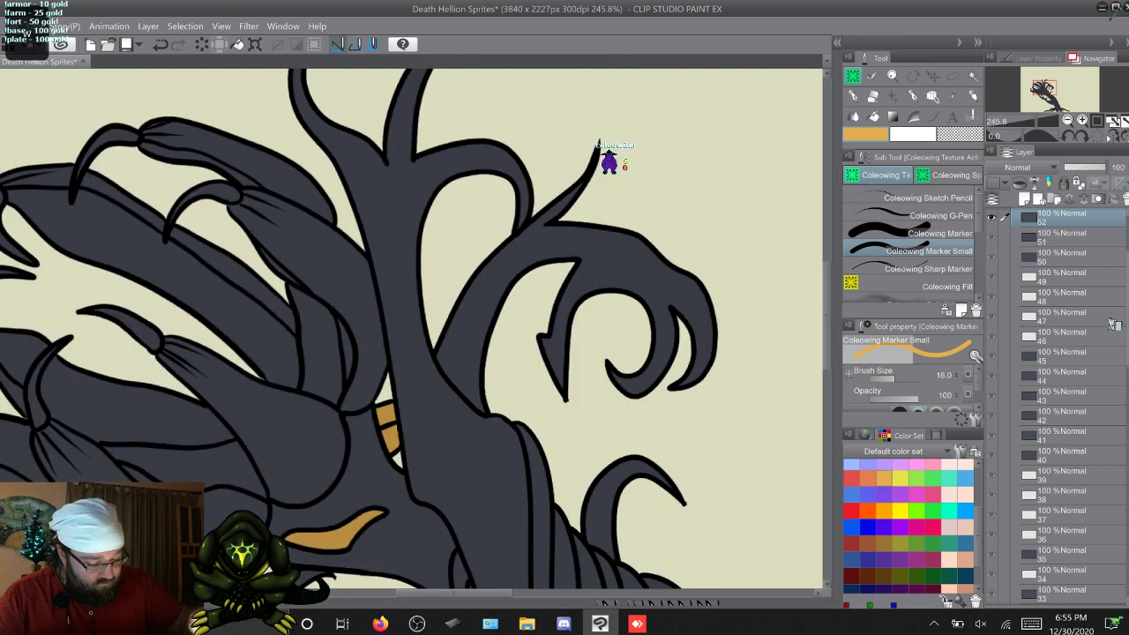
{"action": "left_click_drag", "start_coordinate": [481, 437], "coordinate": [585, 311]}
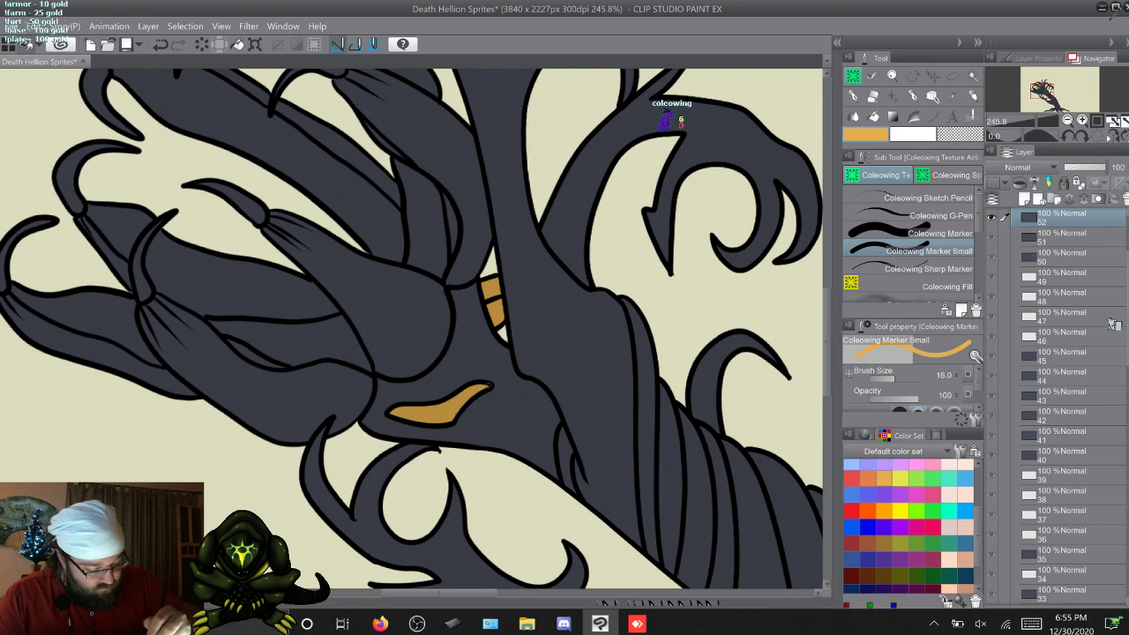
{"action": "left_click_drag", "start_coordinate": [540, 346], "coordinate": [613, 217]}
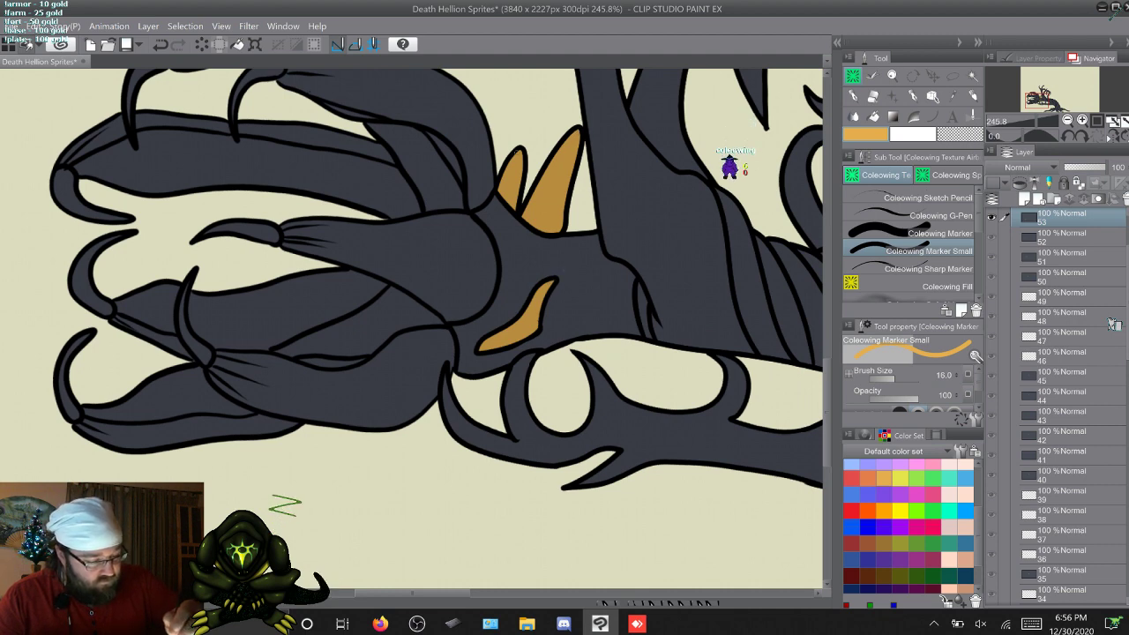
Step: Check the arm slit and spikes on frame layers 54 and 55, picking the matching brown and dark brown swatches
{"action": "key", "text": "w"}
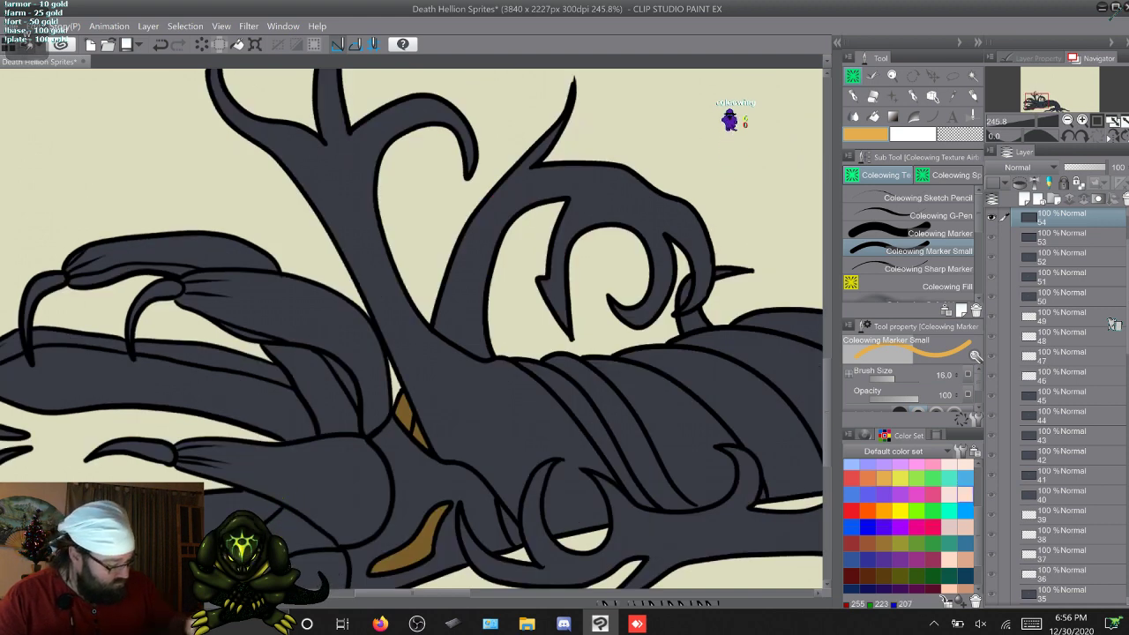
{"action": "left_click", "coordinate": [883, 543]}
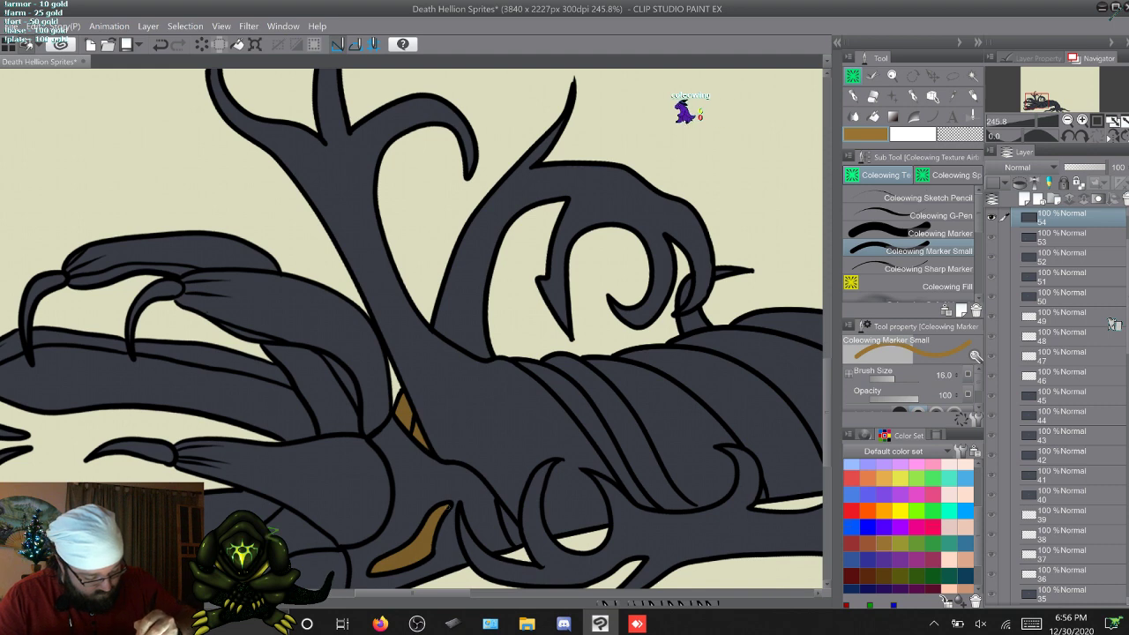
{"action": "key", "text": "alt+]"}
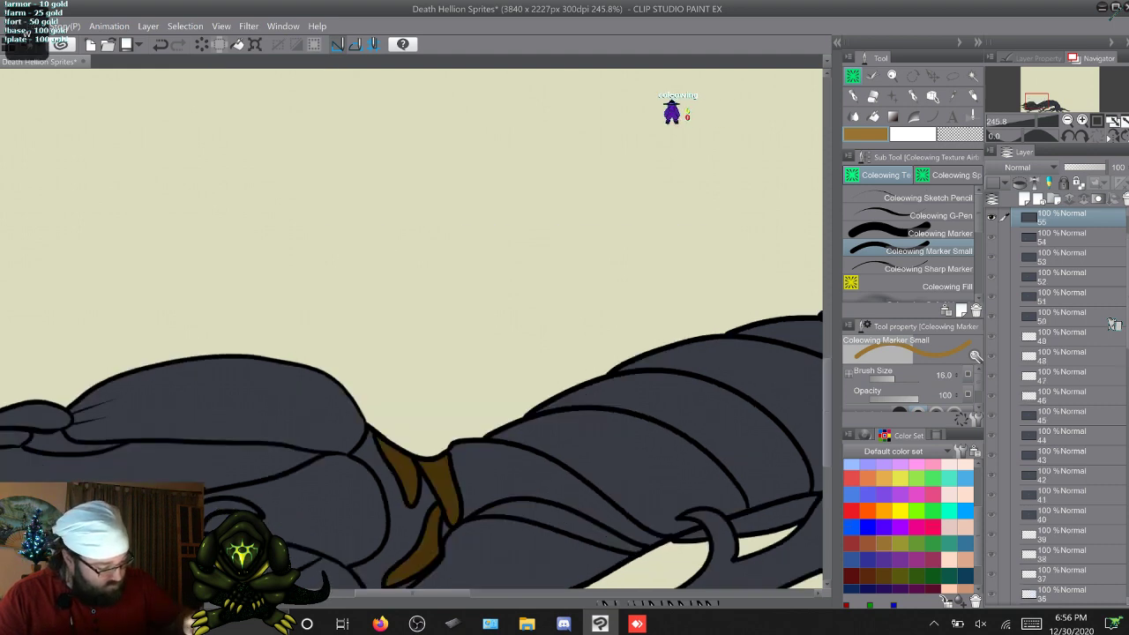
{"action": "key", "text": "alt+]"}
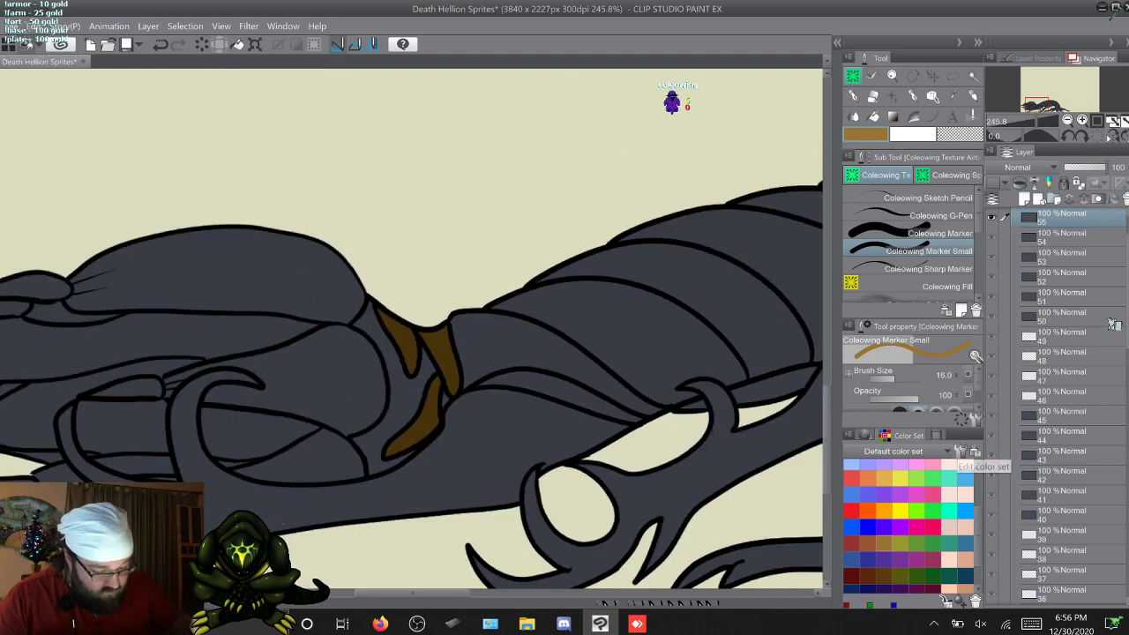
{"action": "key", "text": "alt+]"}
{"action": "key", "text": "alt+["}
{"action": "left_click", "coordinate": [883, 575]}
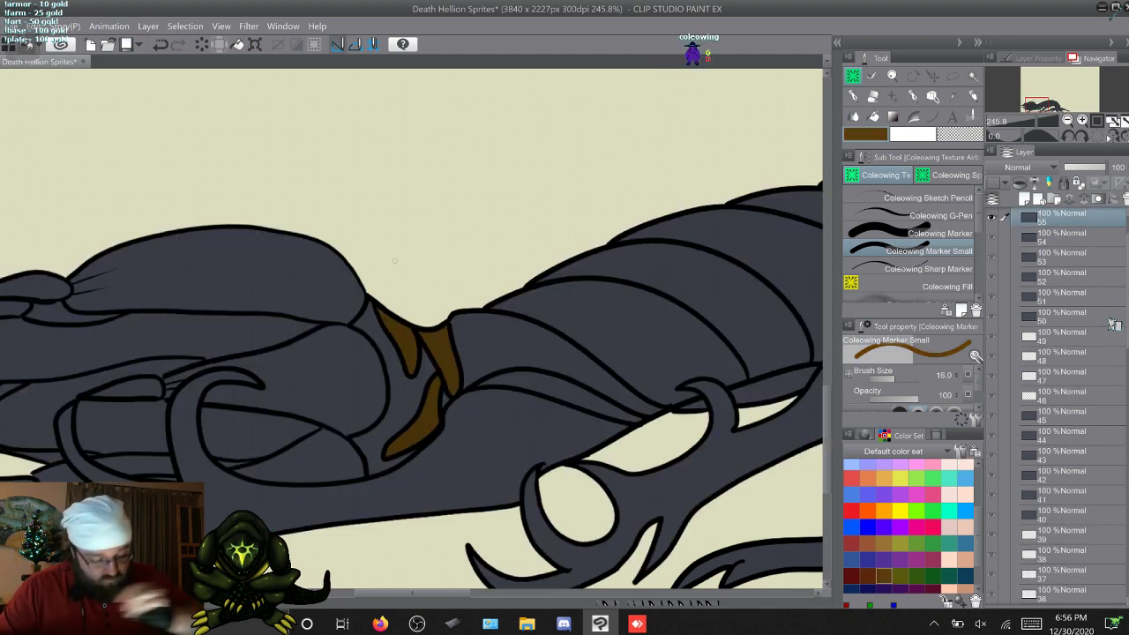
Step: Return to frame layer 1 at the clawed hand and set the drawing color to light orange
{"action": "key", "text": "w"}
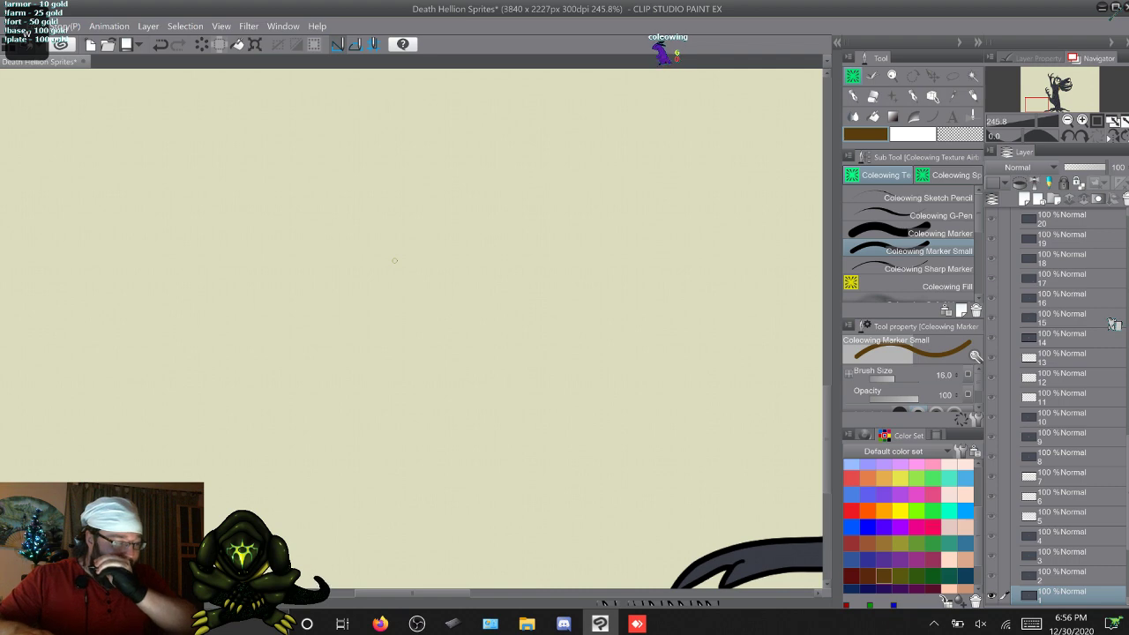
{"action": "left_click_drag", "start_coordinate": [1065, 89], "coordinate": [1066, 86]}
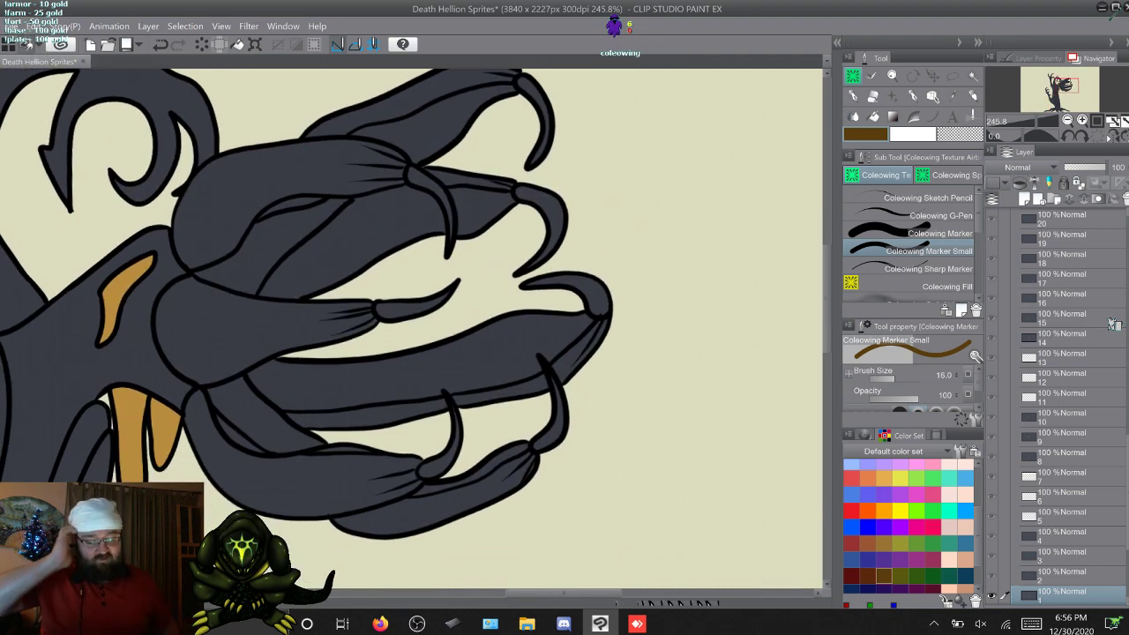
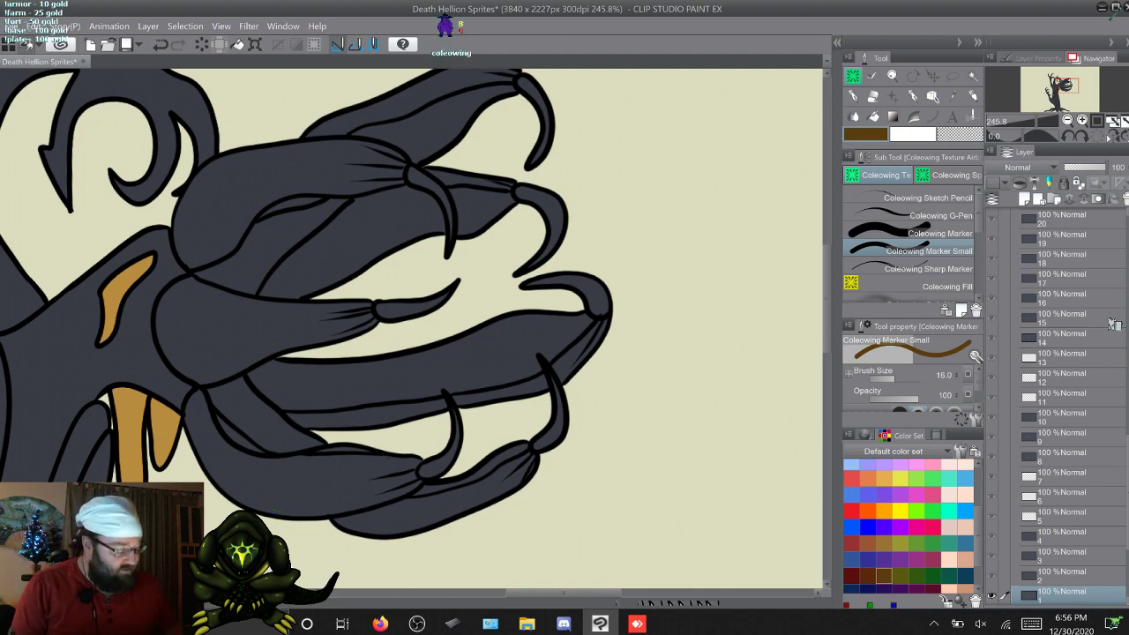
{"action": "left_click", "coordinate": [884, 478]}
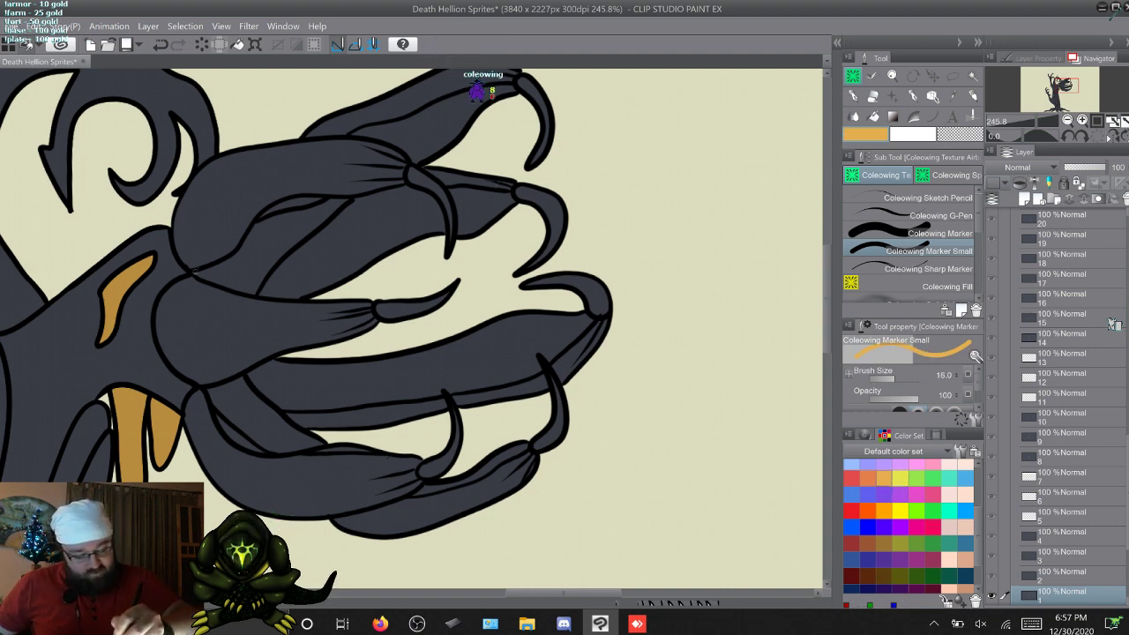
{"action": "left_click_drag", "start_coordinate": [207, 264], "coordinate": [432, 201]}
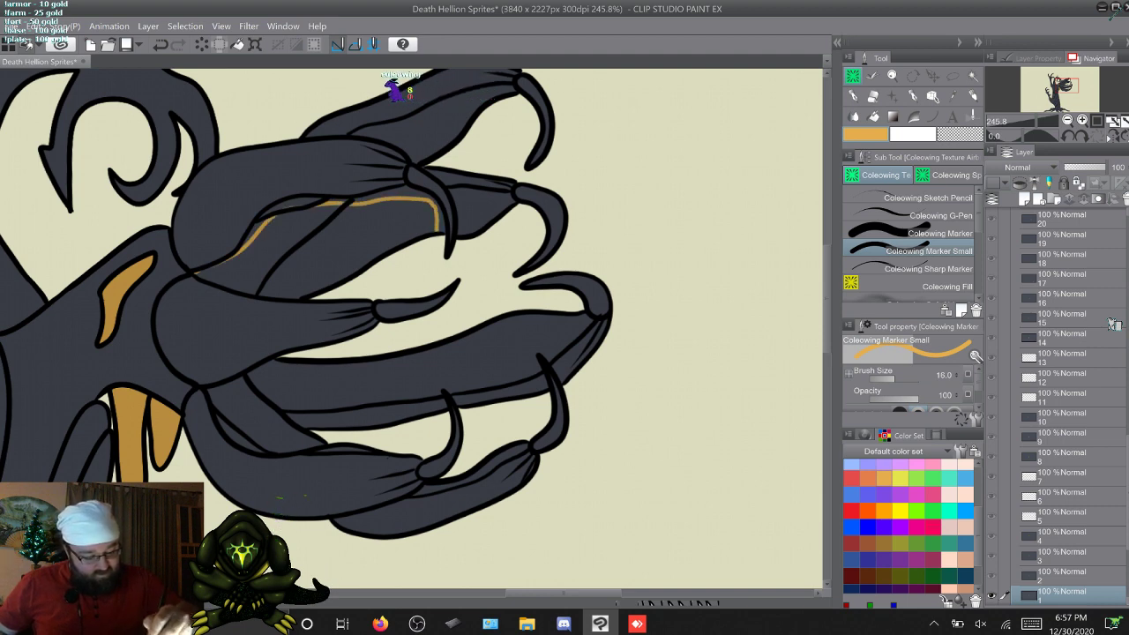
{"action": "left_click_drag", "start_coordinate": [435, 399], "coordinate": [440, 410]}
{"action": "mouse_move", "coordinate": [321, 442]}
{"action": "left_mouse_down"}
{"action": "mouse_move", "coordinate": [247, 448]}
{"action": "mouse_move", "coordinate": [231, 437]}
{"action": "mouse_move", "coordinate": [214, 398]}
{"action": "mouse_move", "coordinate": [281, 360]}
{"action": "left_mouse_up"}
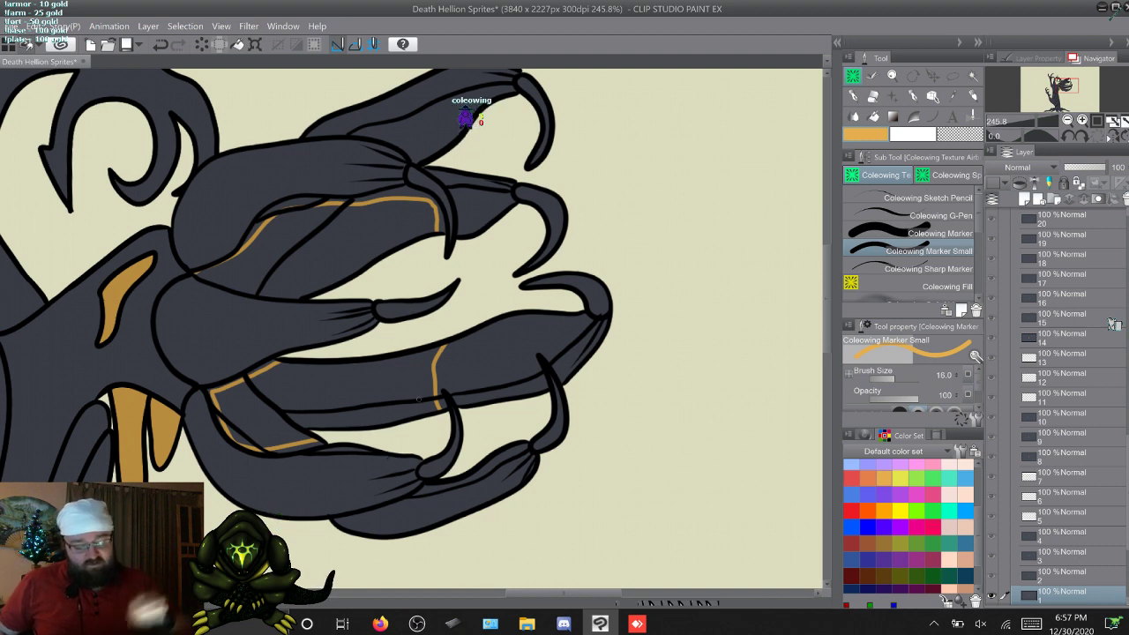
{"action": "key", "text": "ctrl+z"}
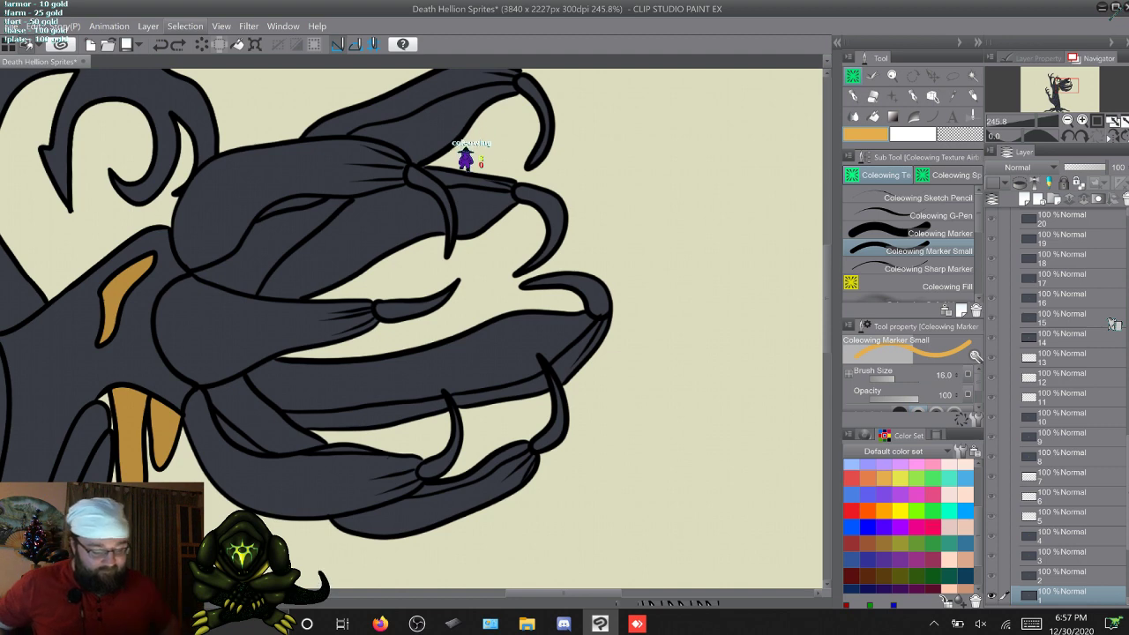
Step: Paint the four outermost claws of the hand on frame layer 1 light orange with the Coleowing Marker brush
{"action": "left_click", "coordinate": [917, 234]}
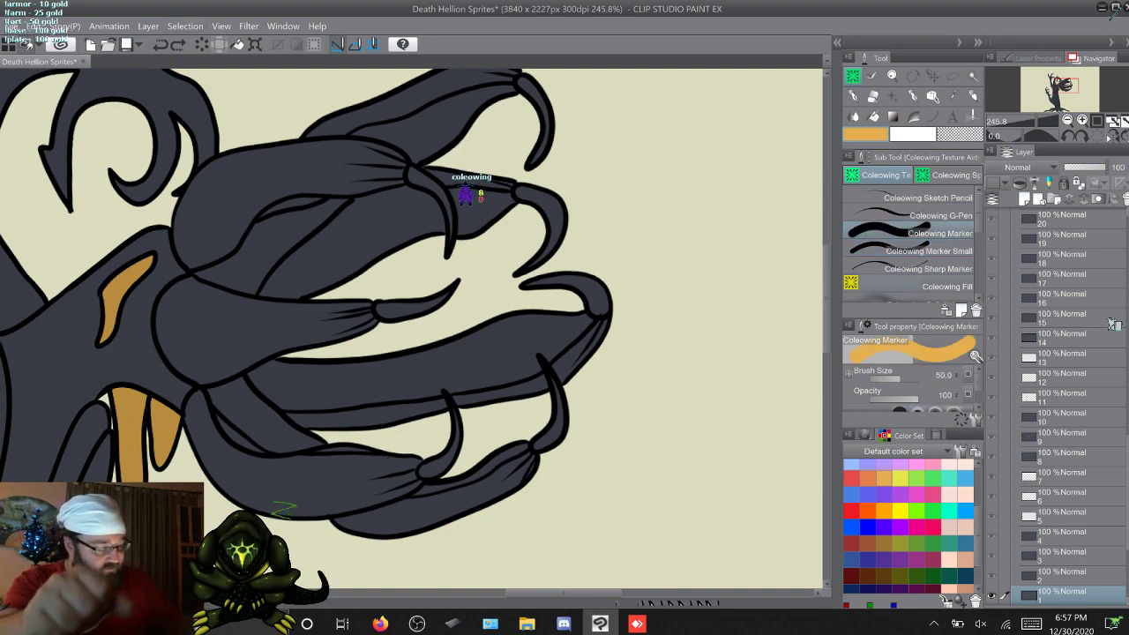
{"action": "scroll", "coordinate": [411, 328], "scroll_direction": "up", "scroll_amount": 2}
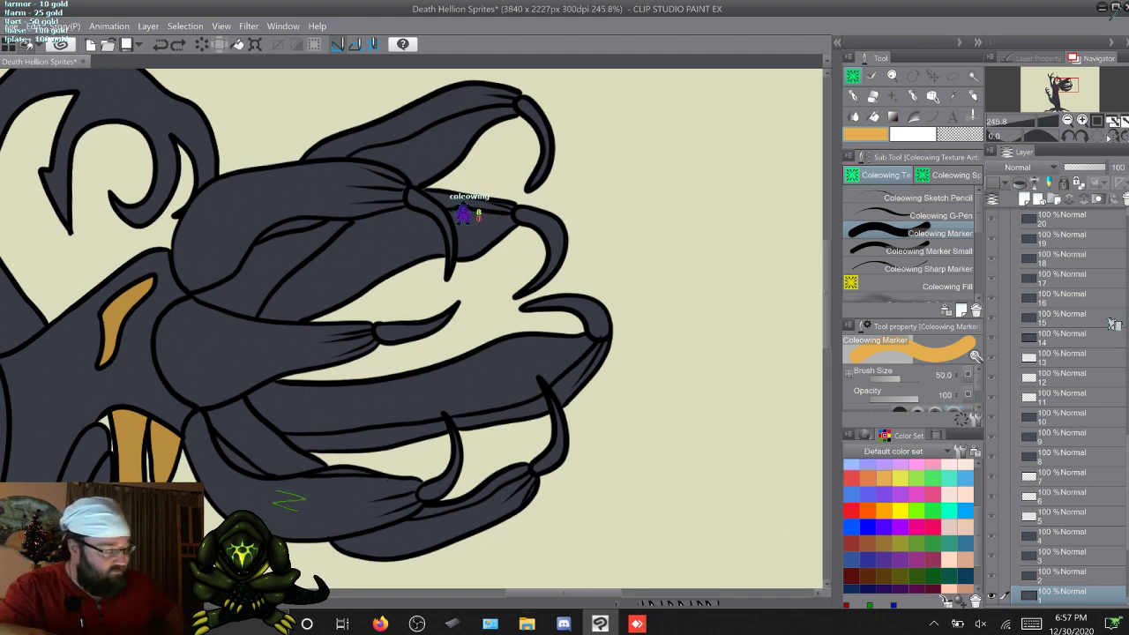
{"action": "mouse_move", "coordinate": [530, 186]}
{"action": "left_mouse_down"}
{"action": "mouse_move", "coordinate": [542, 162]}
{"action": "mouse_move", "coordinate": [536, 116]}
{"action": "left_mouse_up"}
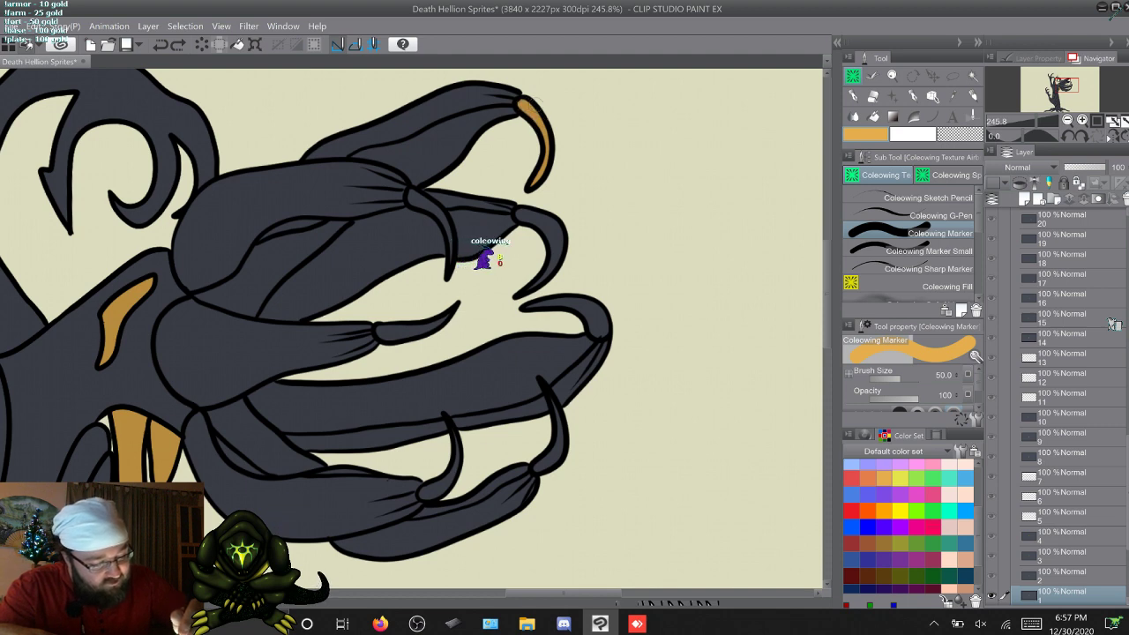
{"action": "left_click", "coordinate": [524, 215]}
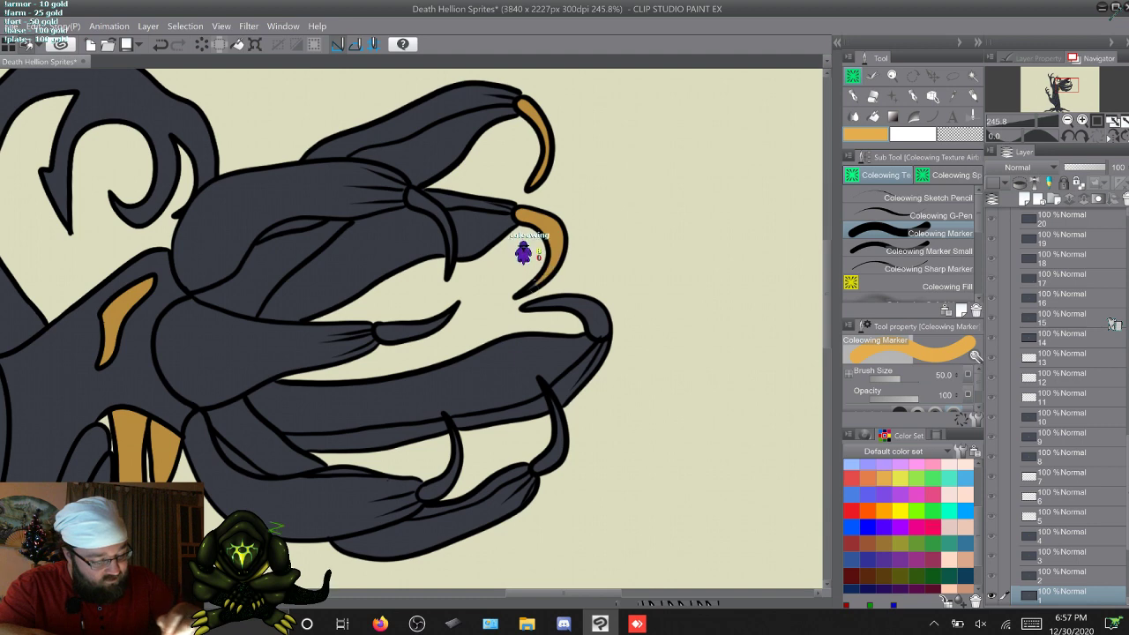
{"action": "mouse_move", "coordinate": [516, 306]}
{"action": "left_mouse_down"}
{"action": "mouse_move", "coordinate": [571, 302]}
{"action": "mouse_move", "coordinate": [603, 326]}
{"action": "left_mouse_up"}
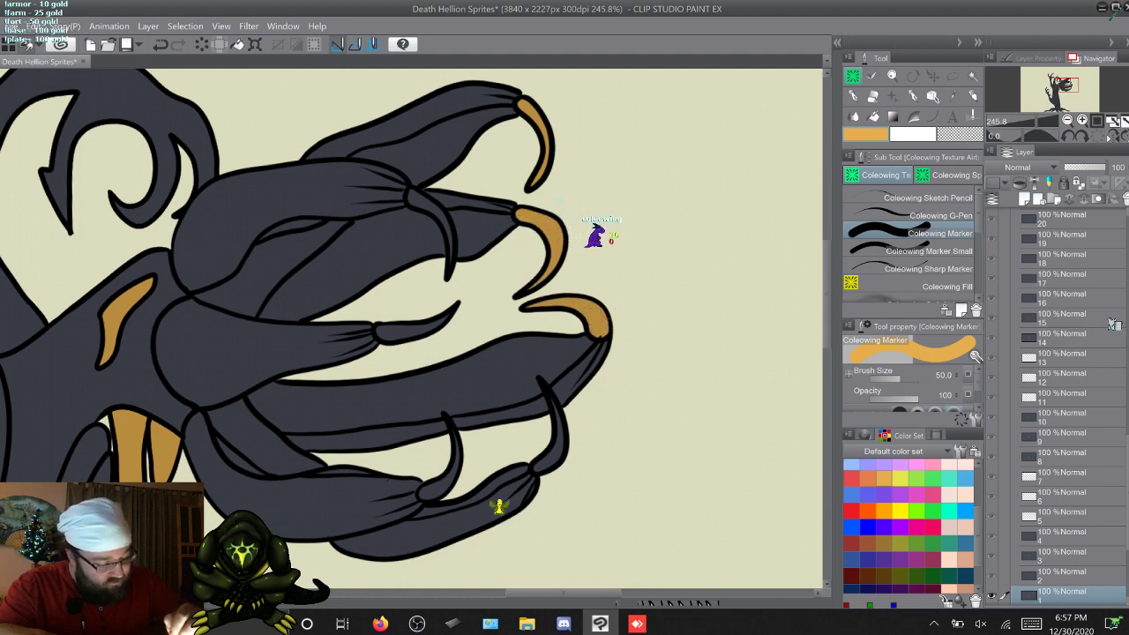
{"action": "left_click_drag", "start_coordinate": [554, 427], "coordinate": [549, 462]}
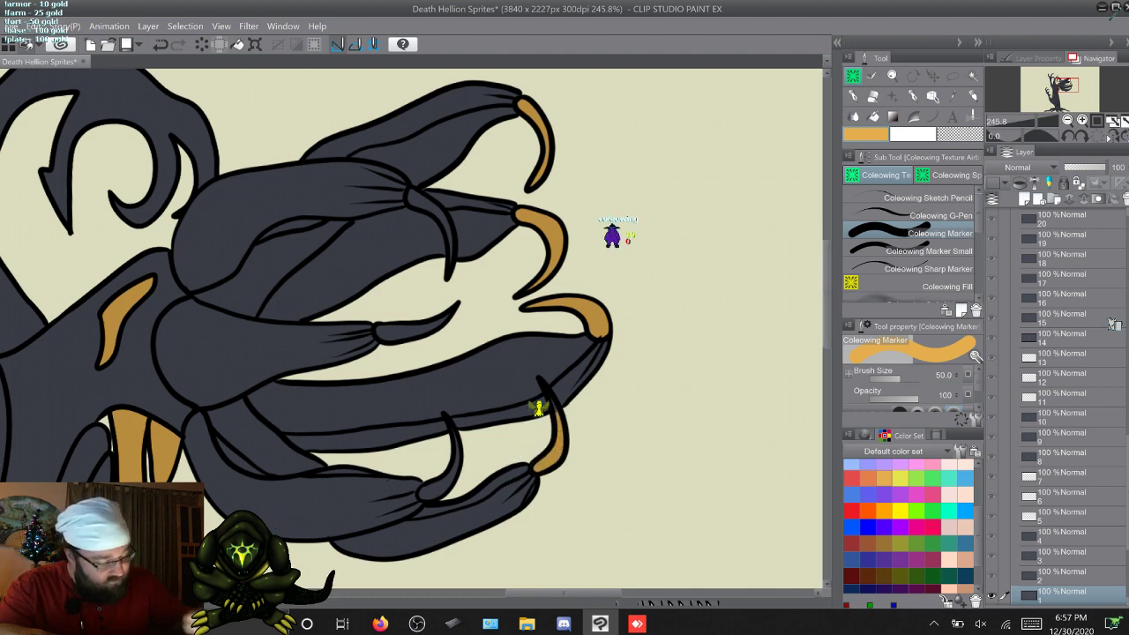
Step: Paint the three inner claws on frame layer 1 light orange, using Coleowing Marker and Coleowing Marker Small
{"action": "left_click", "coordinate": [930, 251]}
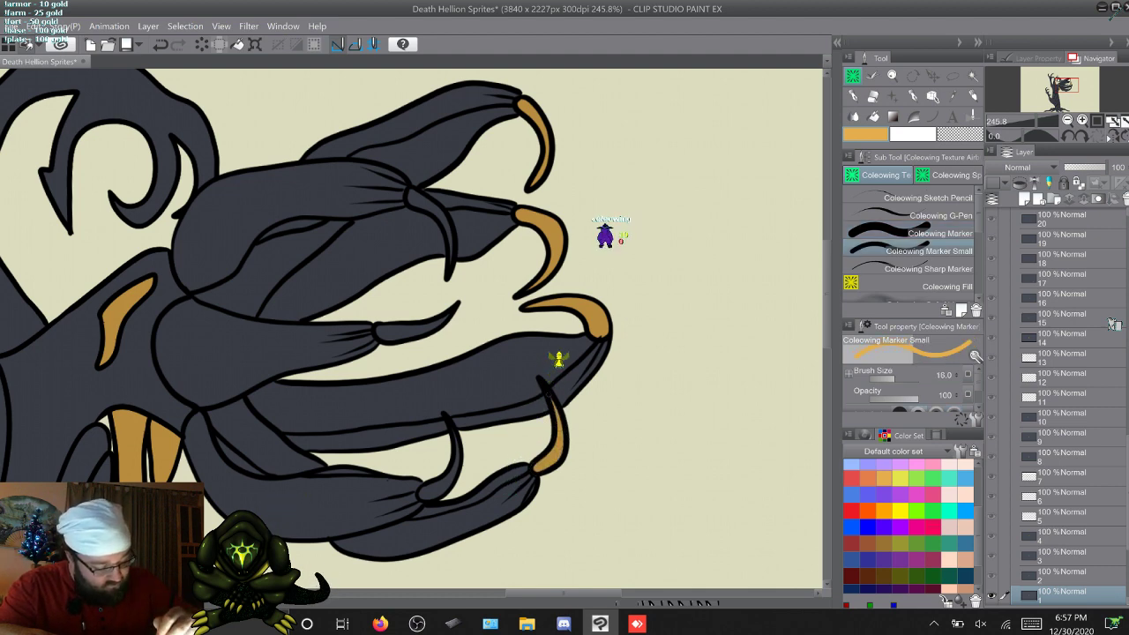
{"action": "left_click", "coordinate": [929, 234]}
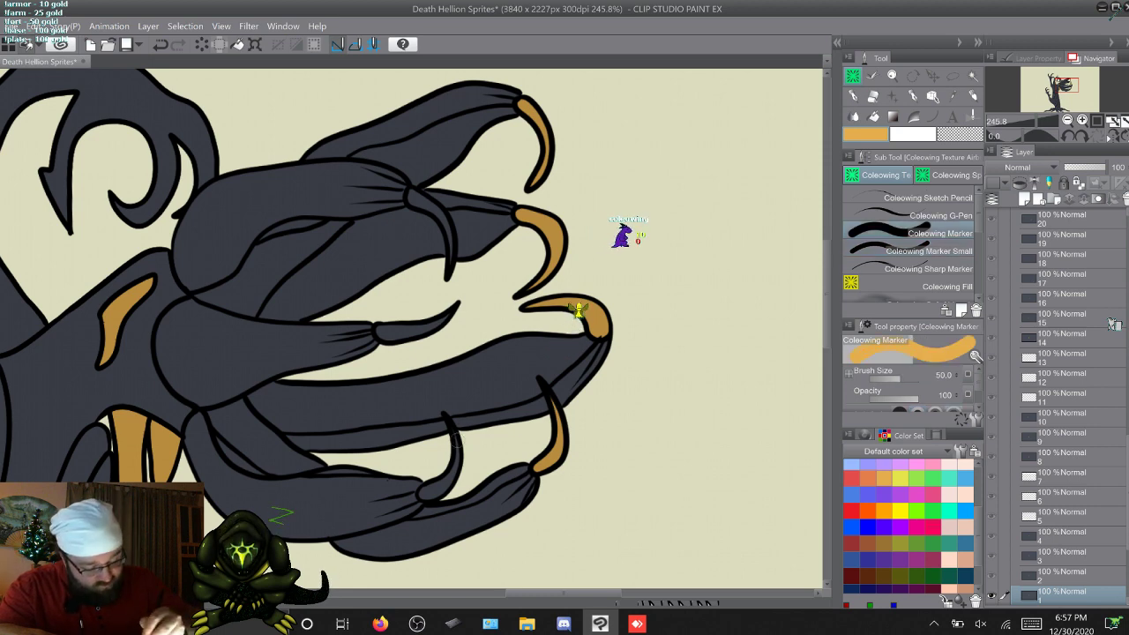
{"action": "mouse_move", "coordinate": [452, 448]}
{"action": "left_mouse_down"}
{"action": "mouse_move", "coordinate": [457, 473]}
{"action": "mouse_move", "coordinate": [429, 494]}
{"action": "left_mouse_up"}
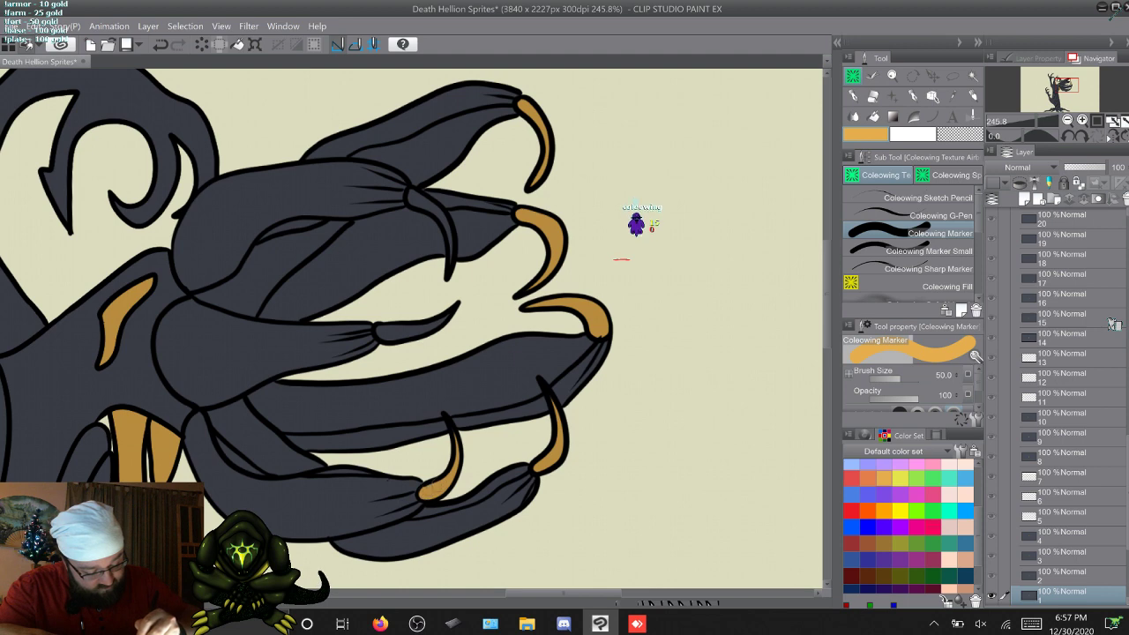
{"action": "left_click", "coordinate": [929, 252]}
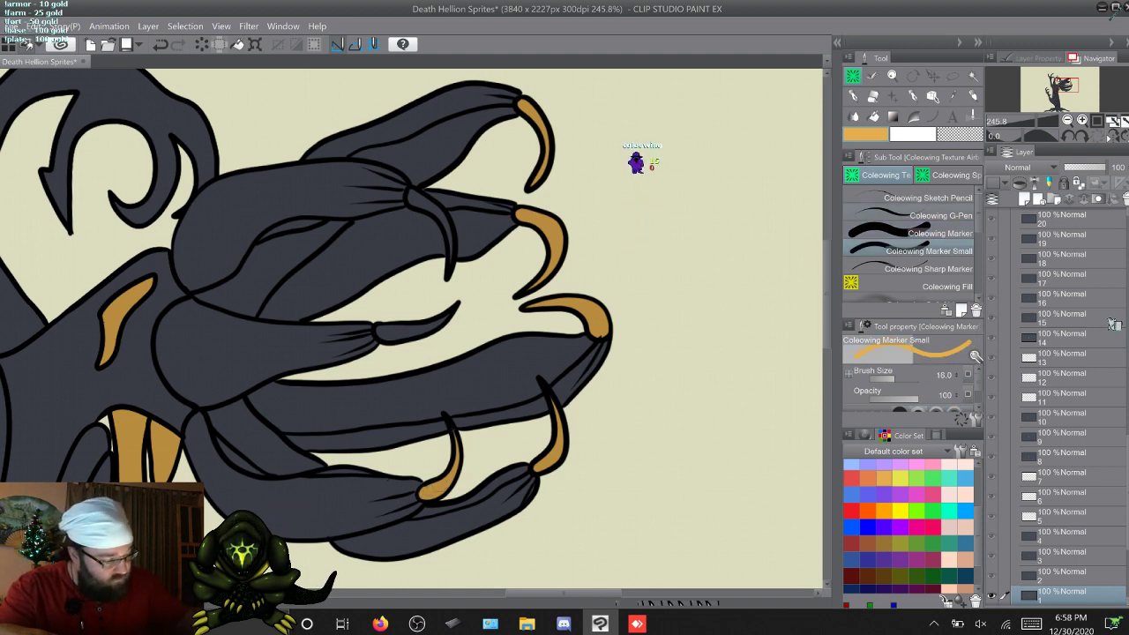
{"action": "left_click", "coordinate": [929, 234]}
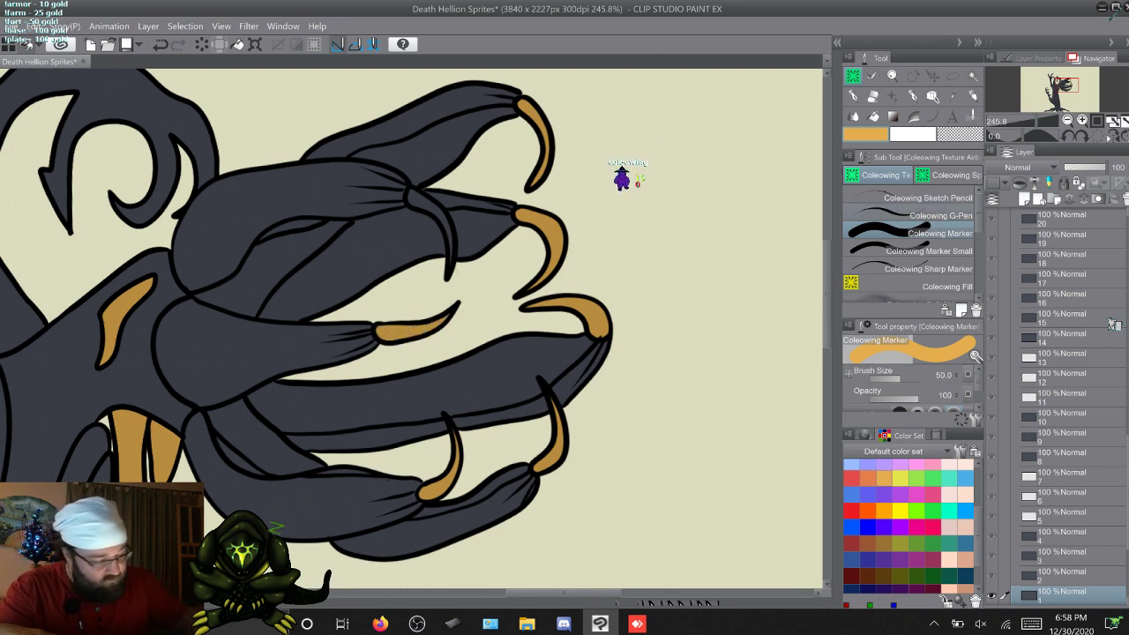
{"action": "left_click", "coordinate": [928, 252]}
{"action": "mouse_move", "coordinate": [452, 265]}
{"action": "left_mouse_down"}
{"action": "mouse_move", "coordinate": [448, 231]}
{"action": "mouse_move", "coordinate": [451, 247]}
{"action": "left_mouse_up"}
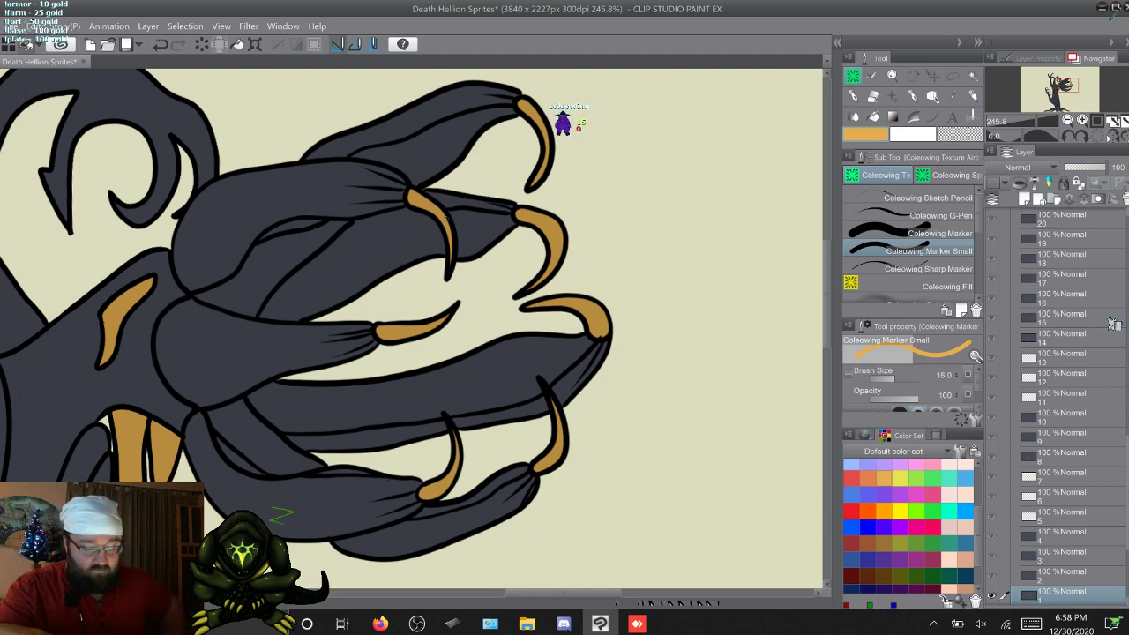
Step: Paint all seven claws of the hand on frame layer 2 light orange with Coleowing Marker and Coleowing Marker Small
{"action": "left_click", "coordinate": [1005, 575]}
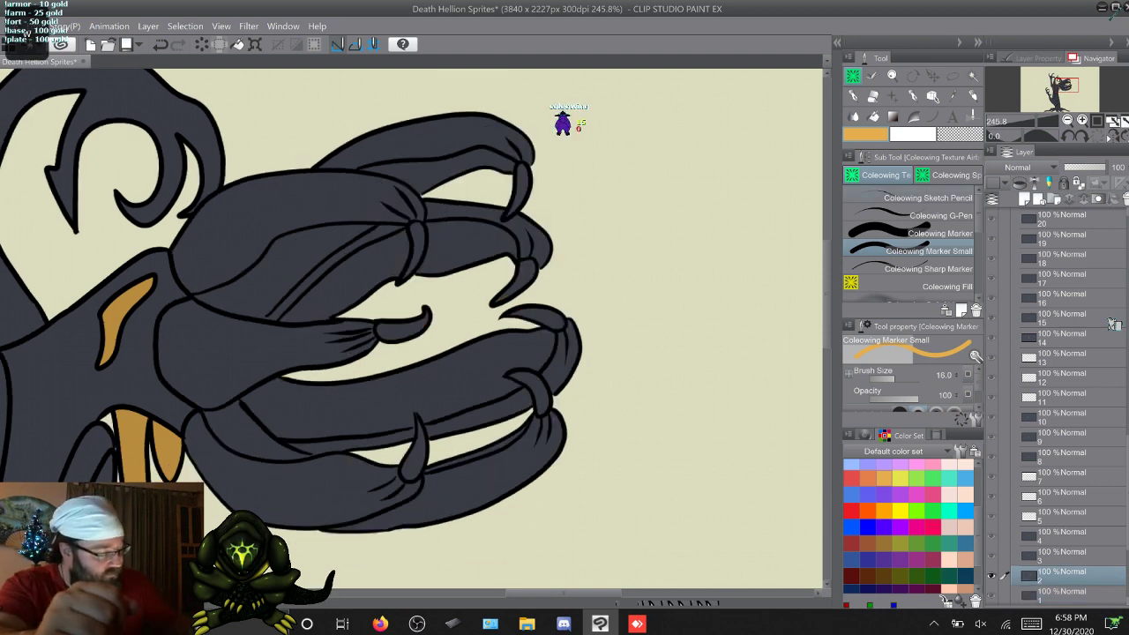
{"action": "left_click", "coordinate": [940, 232]}
{"action": "left_click_drag", "start_coordinate": [514, 208], "coordinate": [522, 169]}
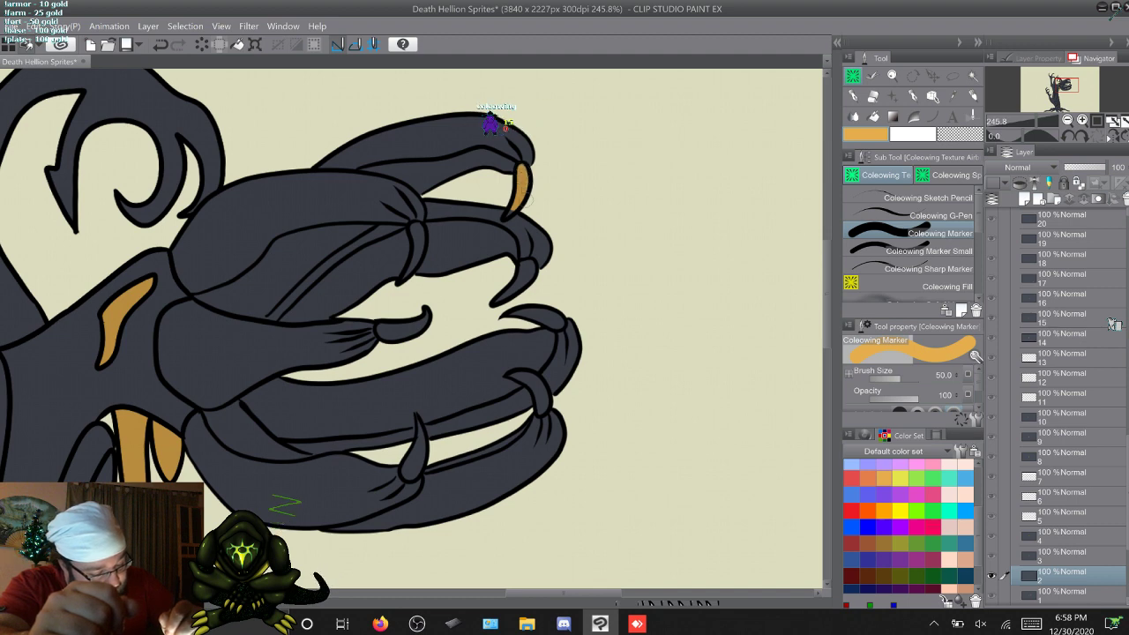
{"action": "mouse_move", "coordinate": [522, 268]}
{"action": "left_mouse_down"}
{"action": "mouse_move", "coordinate": [493, 299]}
{"action": "mouse_move", "coordinate": [555, 319]}
{"action": "left_mouse_up"}
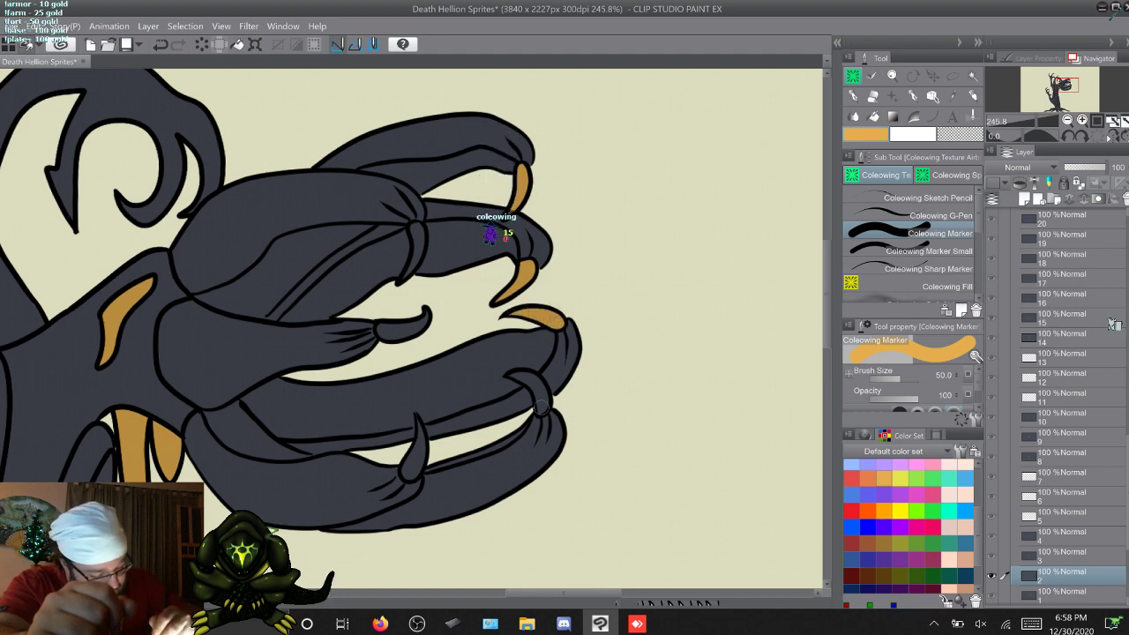
{"action": "left_click_drag", "start_coordinate": [538, 400], "coordinate": [527, 379]}
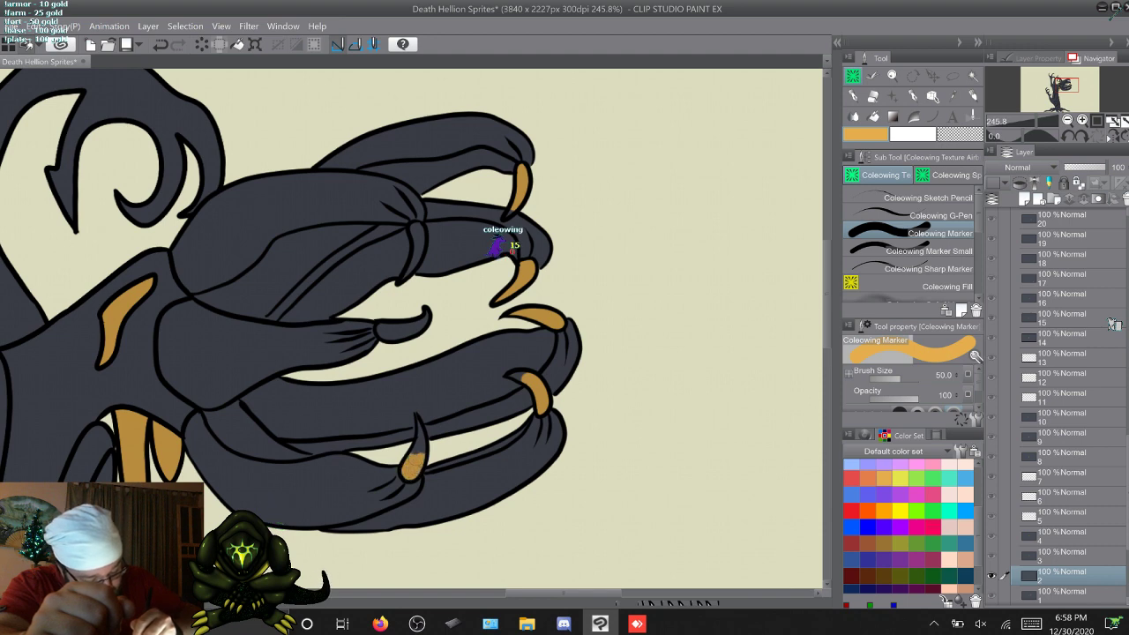
{"action": "left_click_drag", "start_coordinate": [413, 458], "coordinate": [423, 440]}
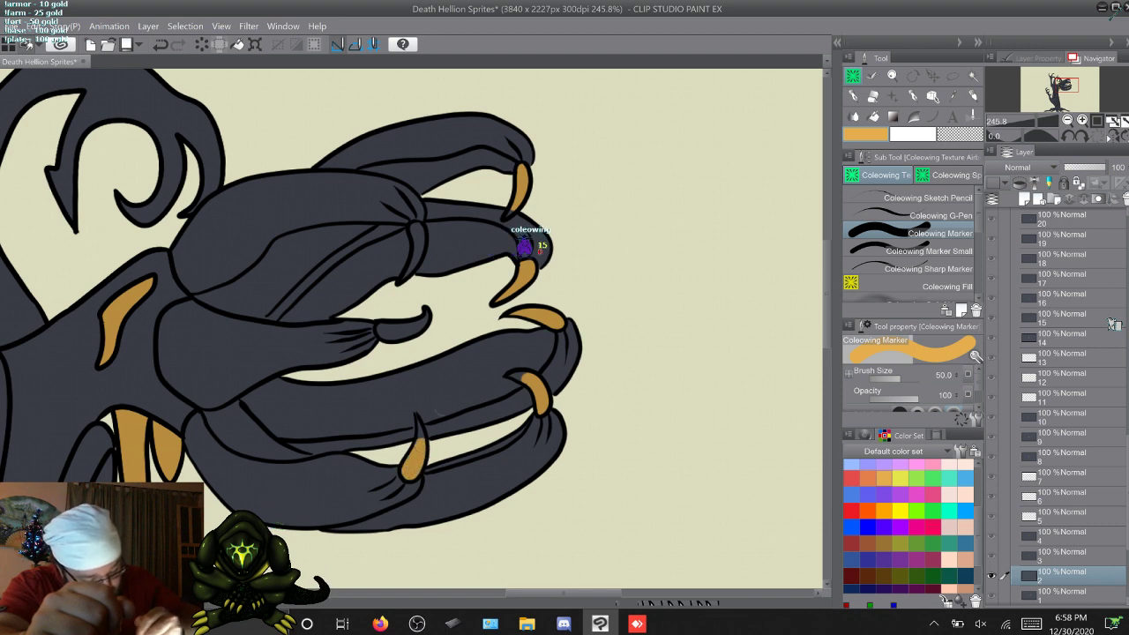
{"action": "left_click_drag", "start_coordinate": [427, 314], "coordinate": [380, 330]}
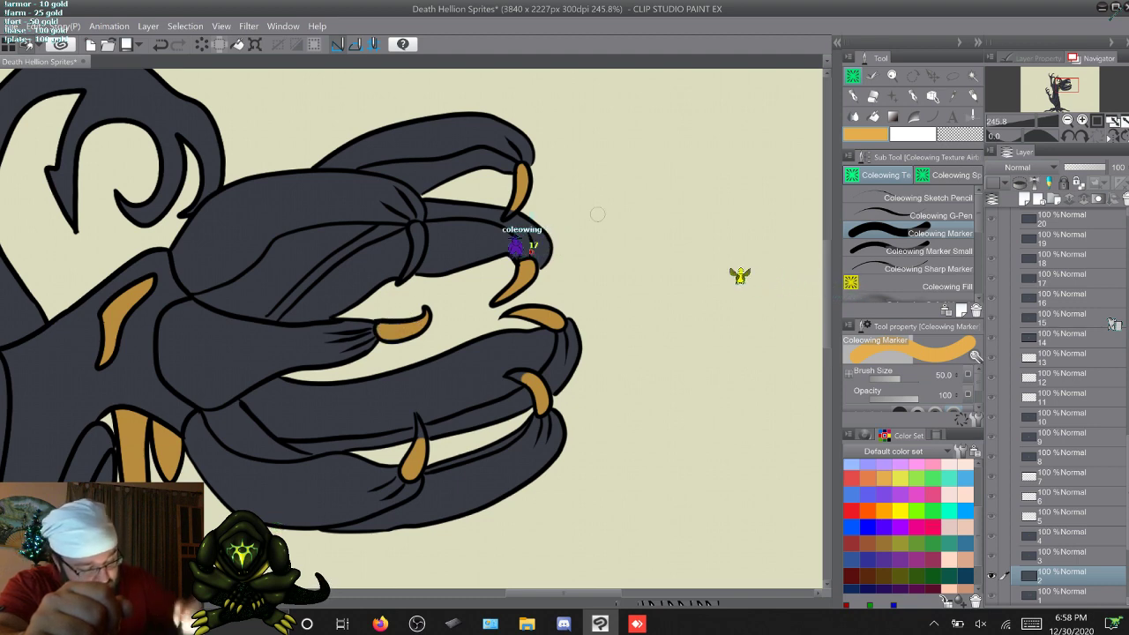
{"action": "left_click", "coordinate": [929, 251]}
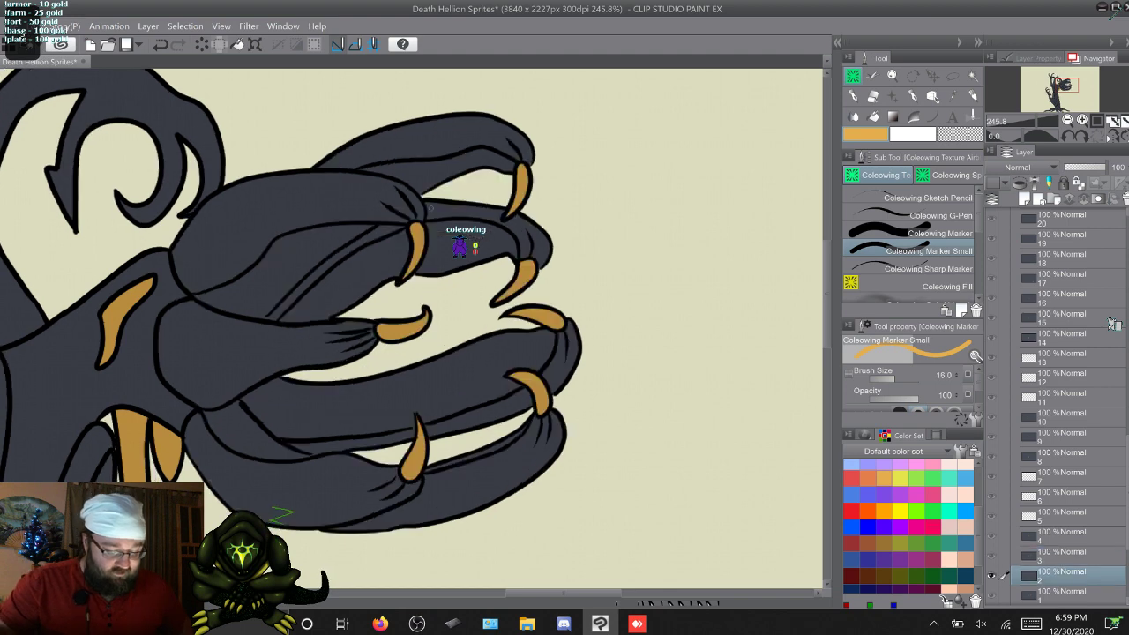
Step: Paint the thumb claw, the two facing outer claws and the lowest claw on frame layer 3 light orange with the Coleowing Marker brushes
{"action": "key", "text": "alt+]"}
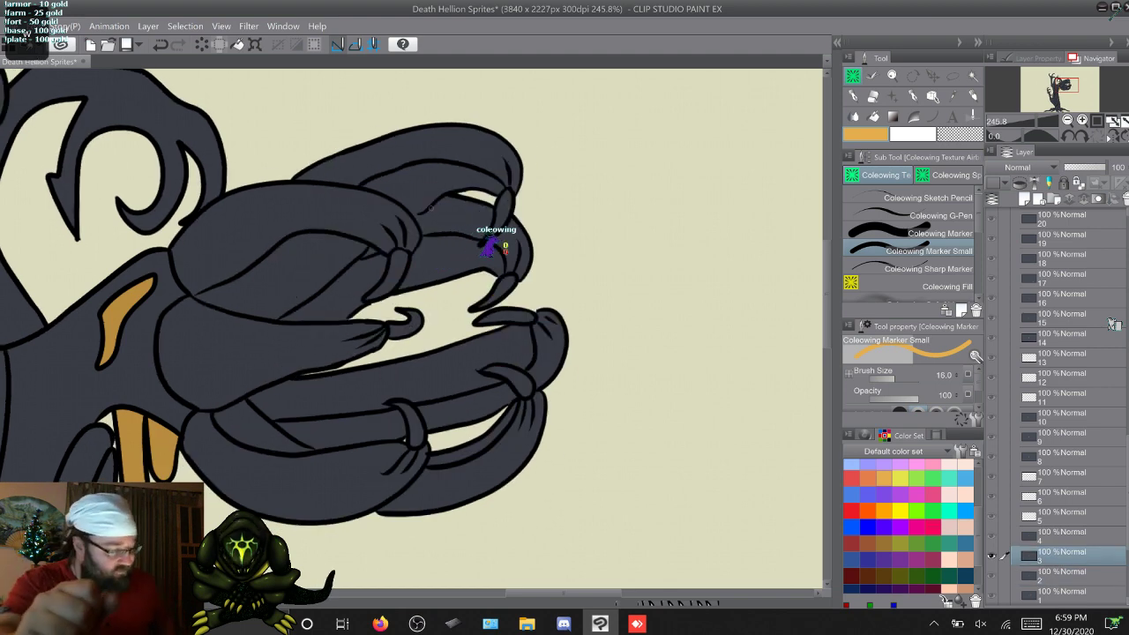
{"action": "left_click", "coordinate": [918, 234]}
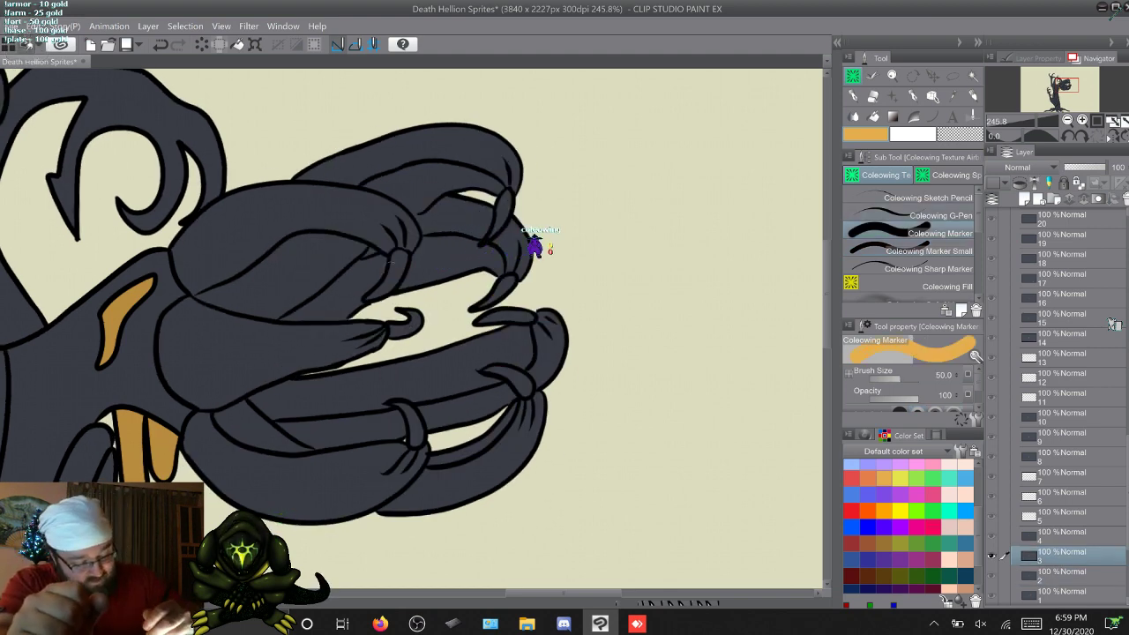
{"action": "mouse_move", "coordinate": [404, 304]}
{"action": "left_mouse_down"}
{"action": "mouse_move", "coordinate": [414, 324]}
{"action": "mouse_move", "coordinate": [394, 340]}
{"action": "mouse_move", "coordinate": [401, 332]}
{"action": "left_mouse_up"}
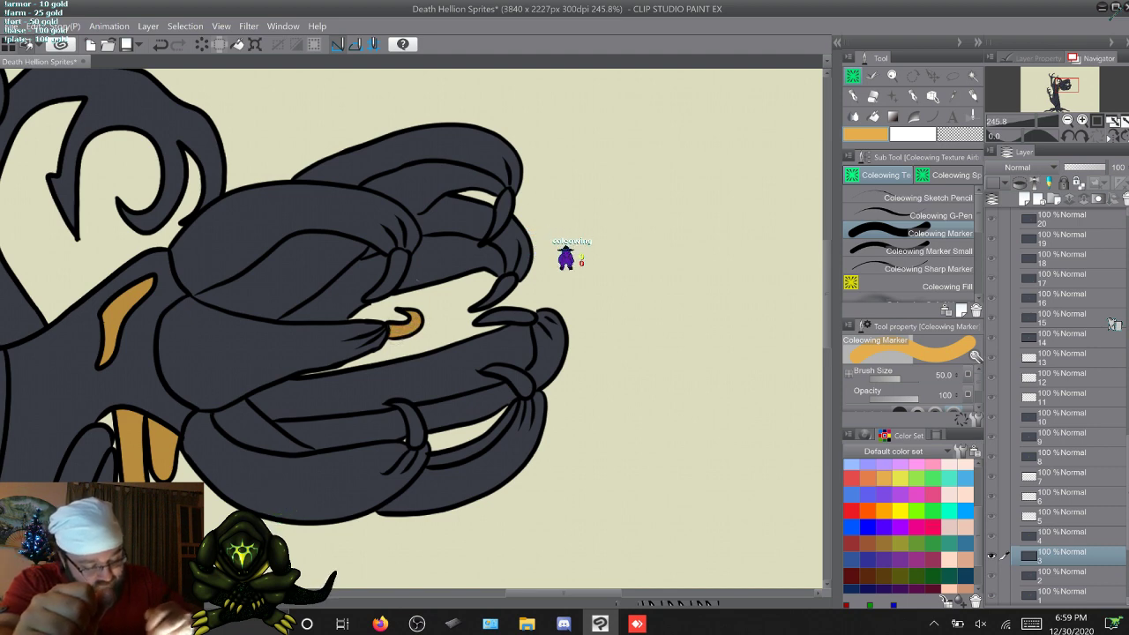
{"action": "left_click", "coordinate": [926, 251]}
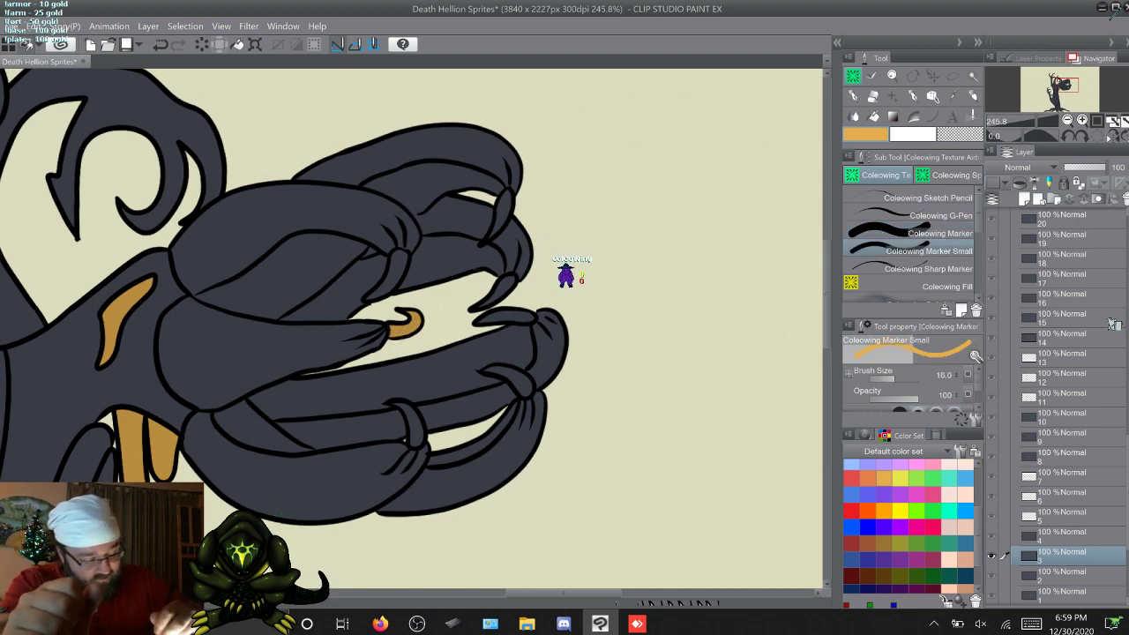
{"action": "left_click", "coordinate": [925, 232]}
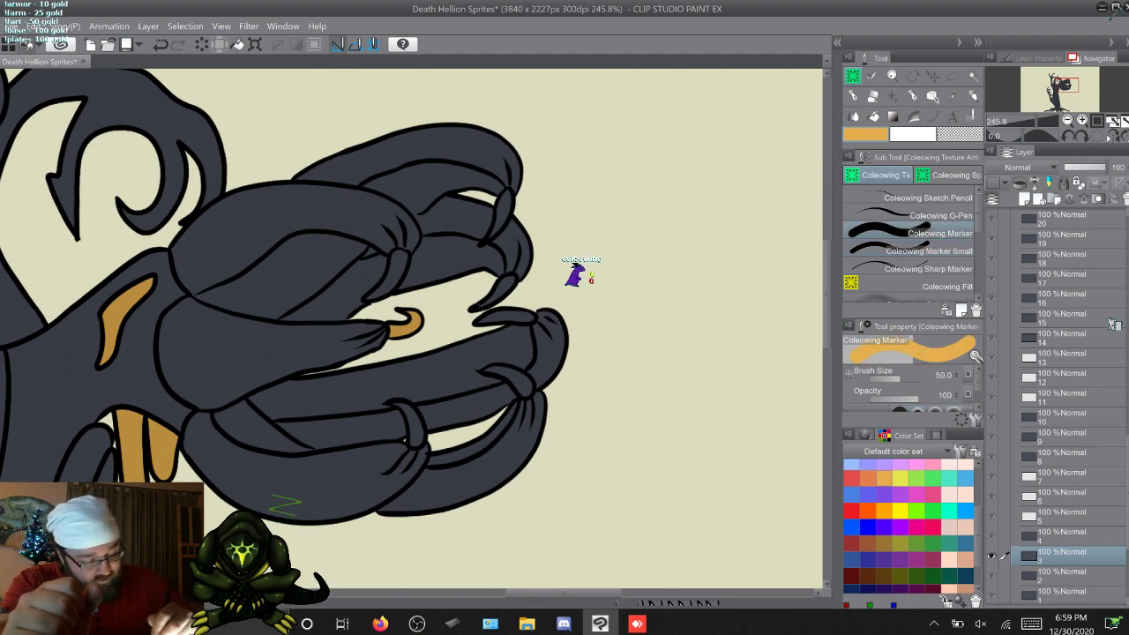
{"action": "mouse_move", "coordinate": [472, 309]}
{"action": "left_mouse_down"}
{"action": "mouse_move", "coordinate": [485, 304]}
{"action": "mouse_move", "coordinate": [483, 322]}
{"action": "mouse_move", "coordinate": [519, 316]}
{"action": "left_mouse_up"}
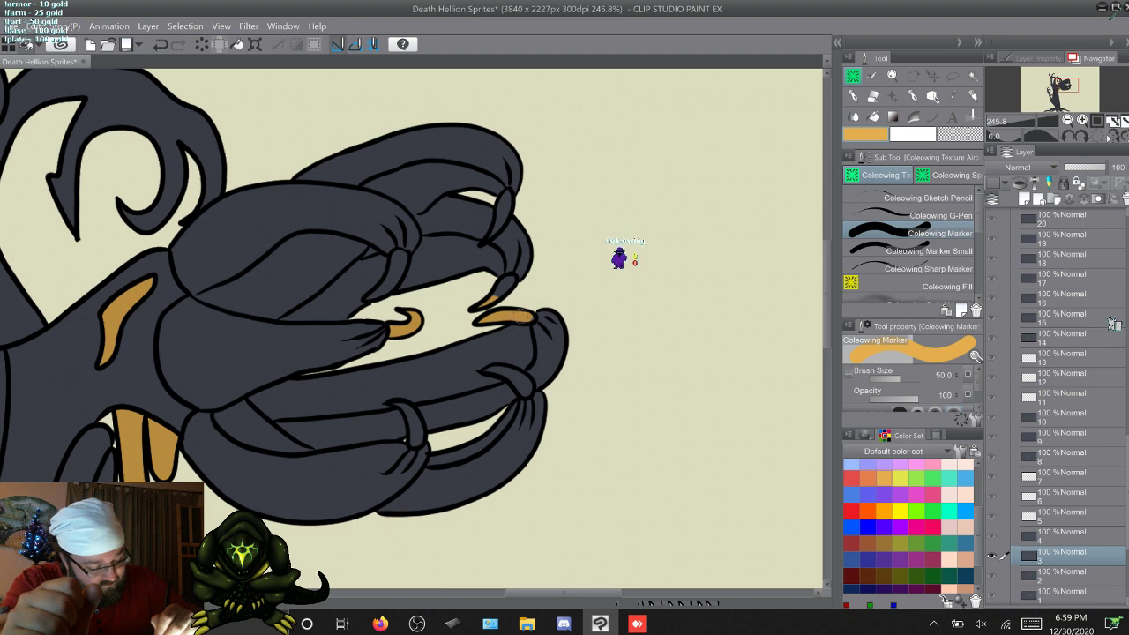
{"action": "left_click", "coordinate": [936, 252]}
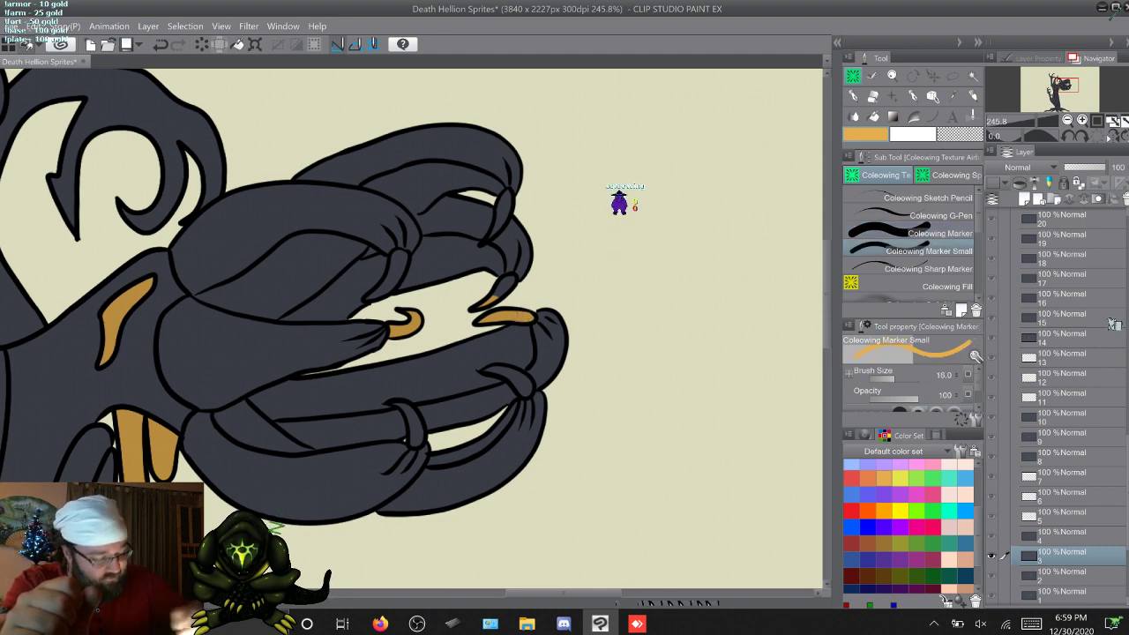
{"action": "left_click", "coordinate": [936, 233]}
{"action": "left_click_drag", "start_coordinate": [495, 295], "coordinate": [507, 284]}
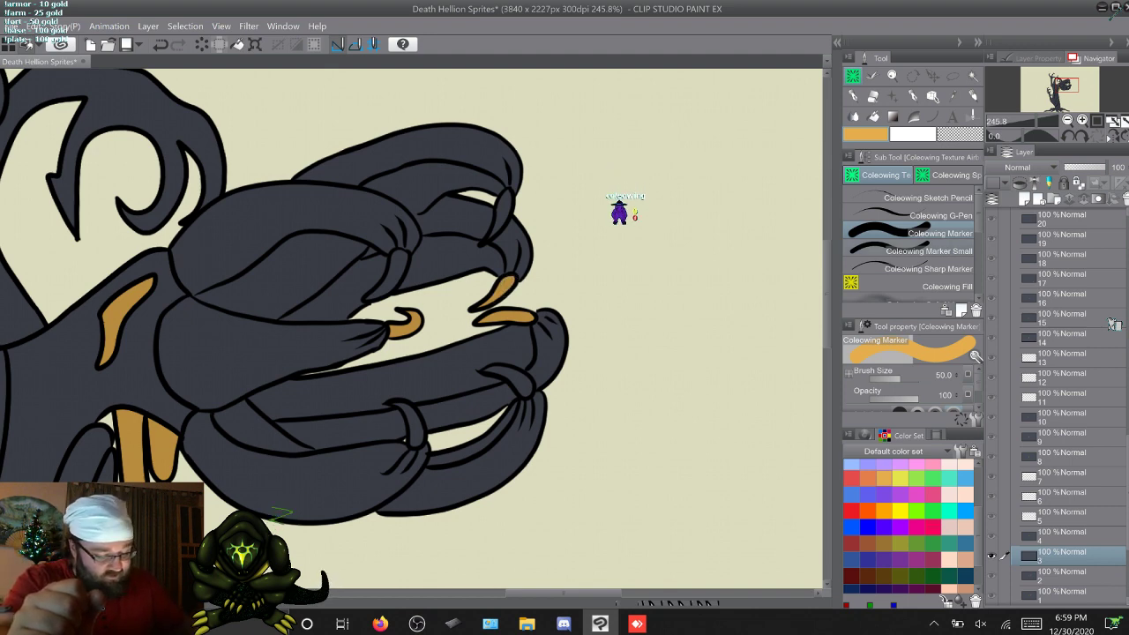
{"action": "left_click", "coordinate": [929, 251]}
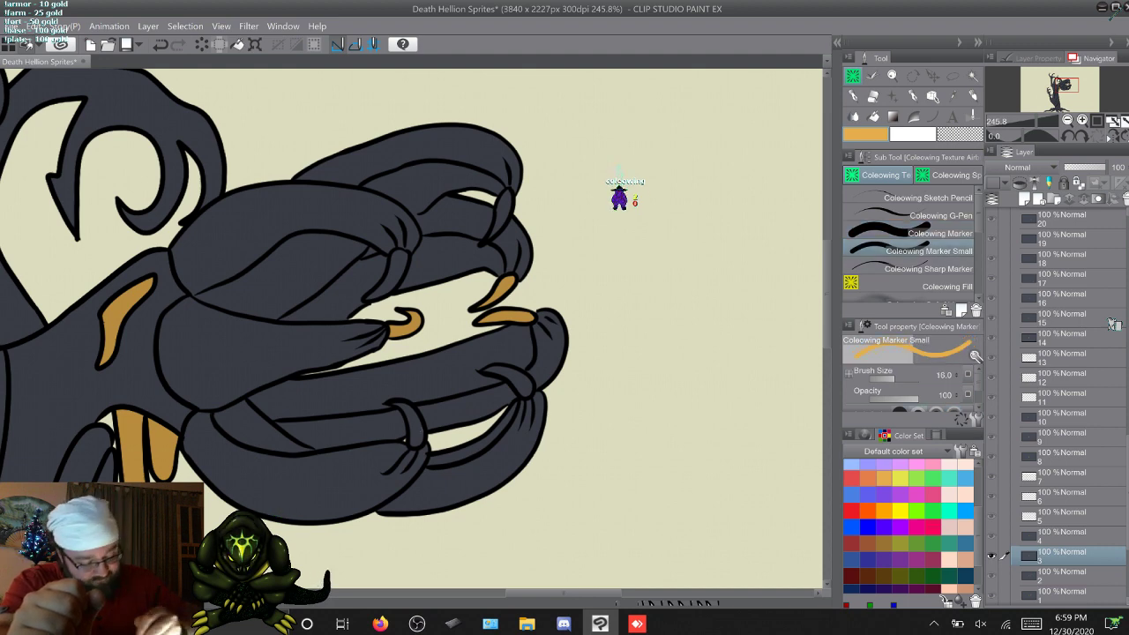
{"action": "left_click_drag", "start_coordinate": [413, 444], "coordinate": [408, 418]}
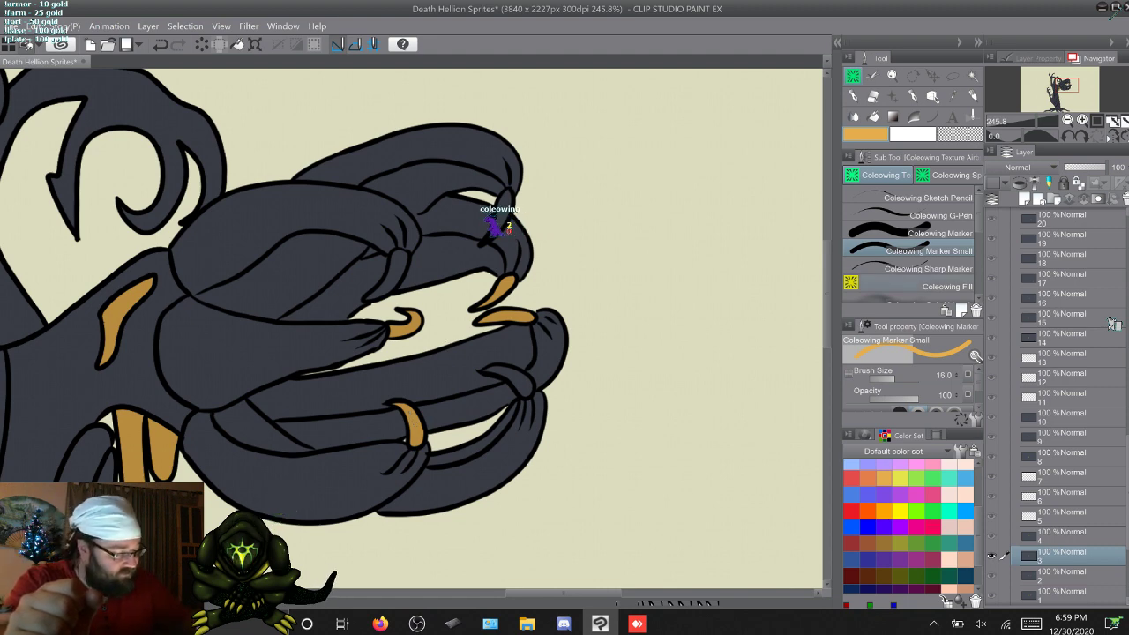
Step: Fill the remaining three claws on frame layer 3 light orange with Coleowing Fill, returning to Coleowing Marker Small for touch-ups
{"action": "left_click", "coordinate": [917, 285]}
{"action": "left_click", "coordinate": [515, 379]}
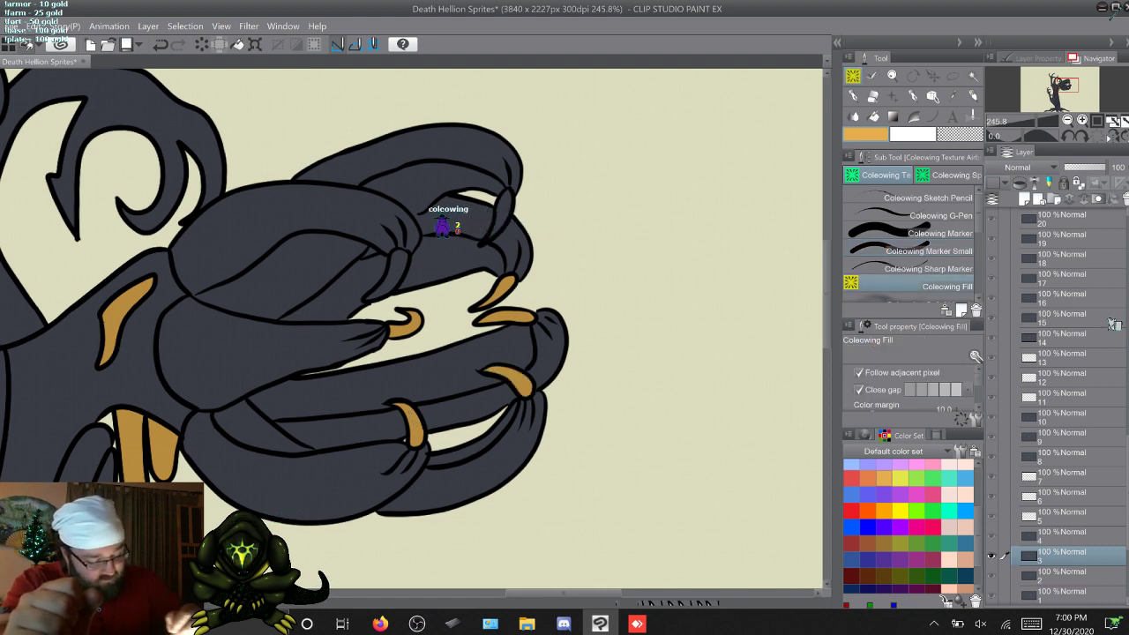
{"action": "left_click", "coordinate": [501, 212]}
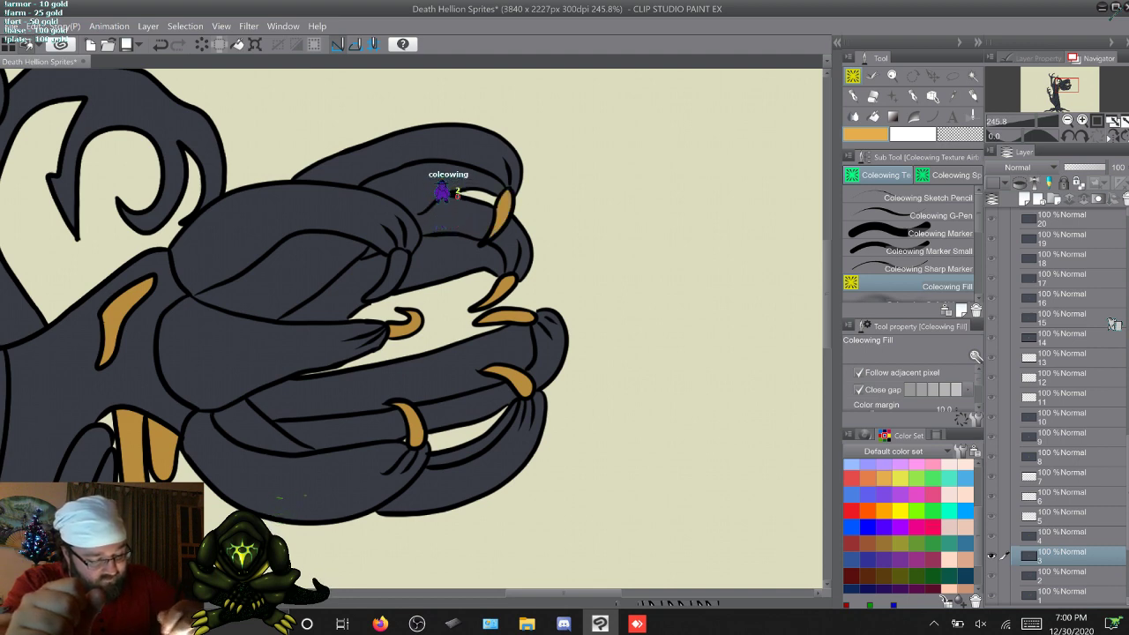
{"action": "left_click", "coordinate": [396, 269]}
{"action": "left_click", "coordinate": [375, 293]}
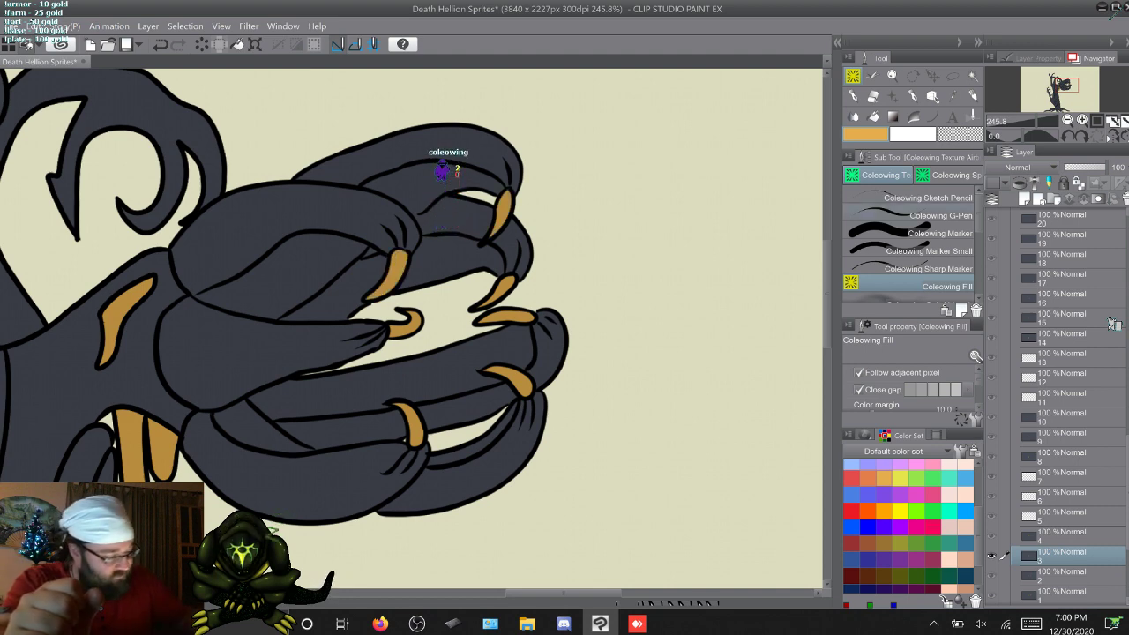
{"action": "left_click", "coordinate": [921, 251]}
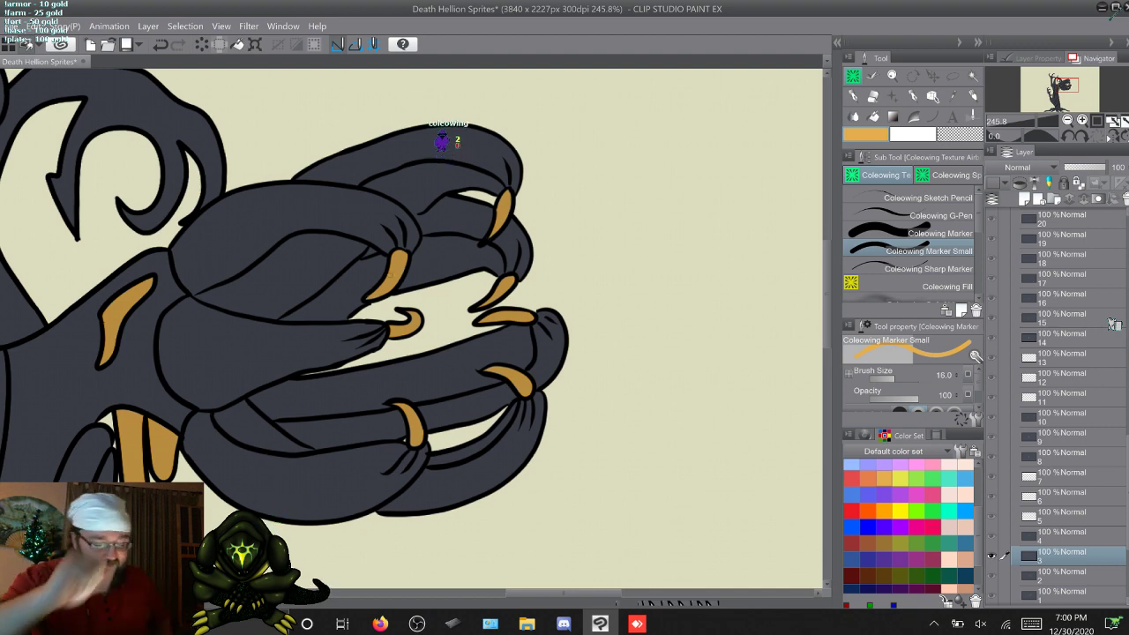
Step: Fill all seven claws of the hand on frame layer 4 light orange with Coleowing Fill
{"action": "key", "text": "w"}
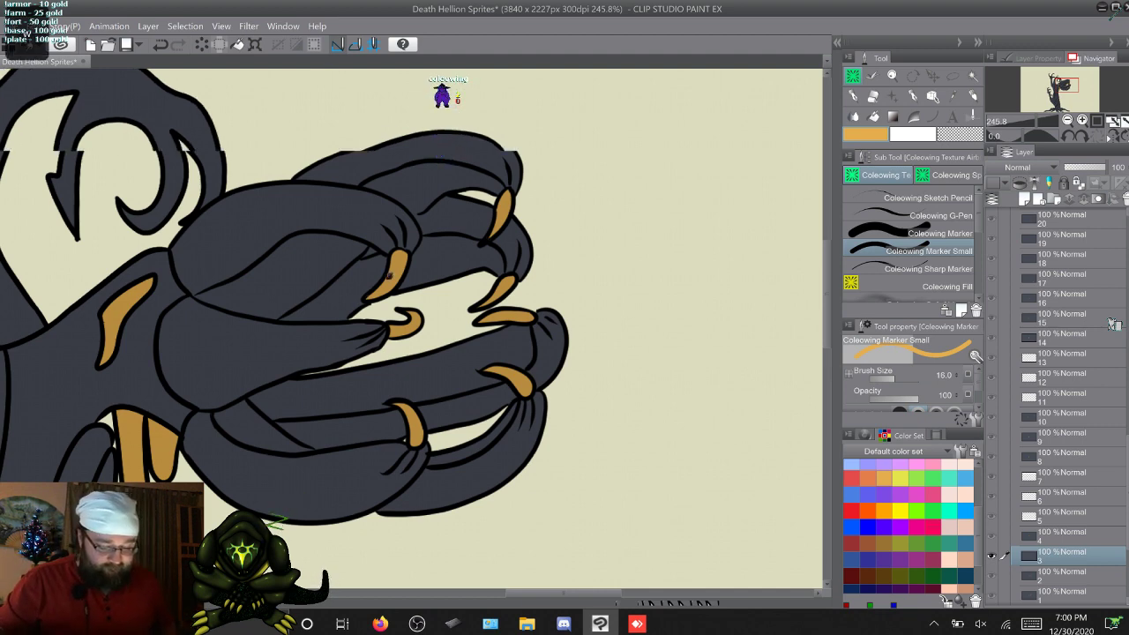
{"action": "left_click", "coordinate": [934, 286]}
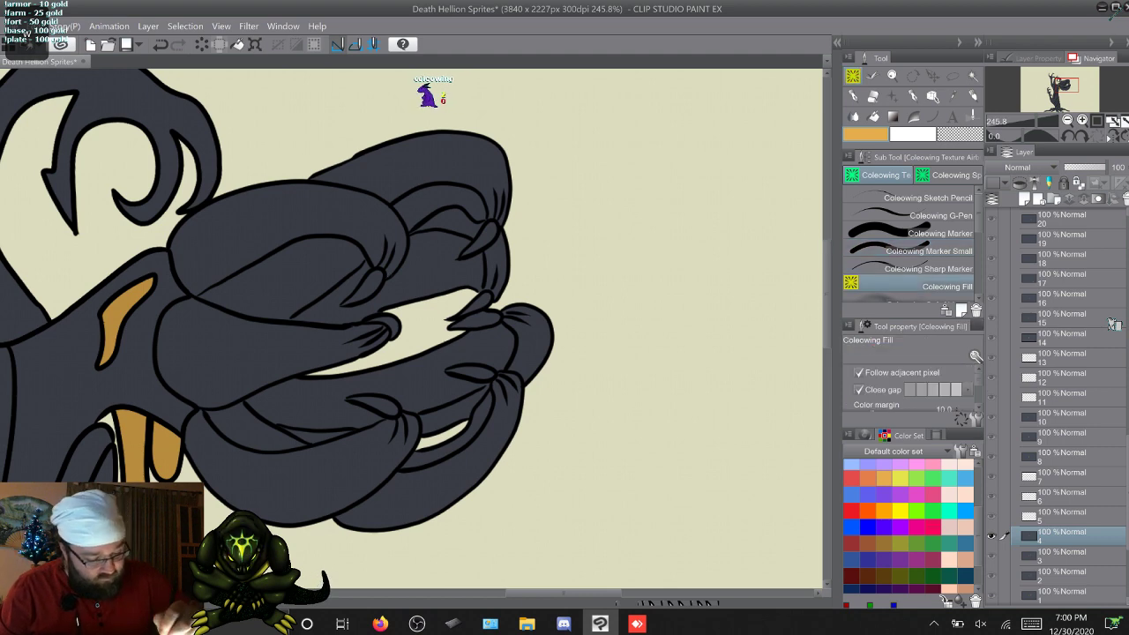
{"action": "left_click", "coordinate": [481, 239]}
{"action": "left_click", "coordinate": [477, 302]}
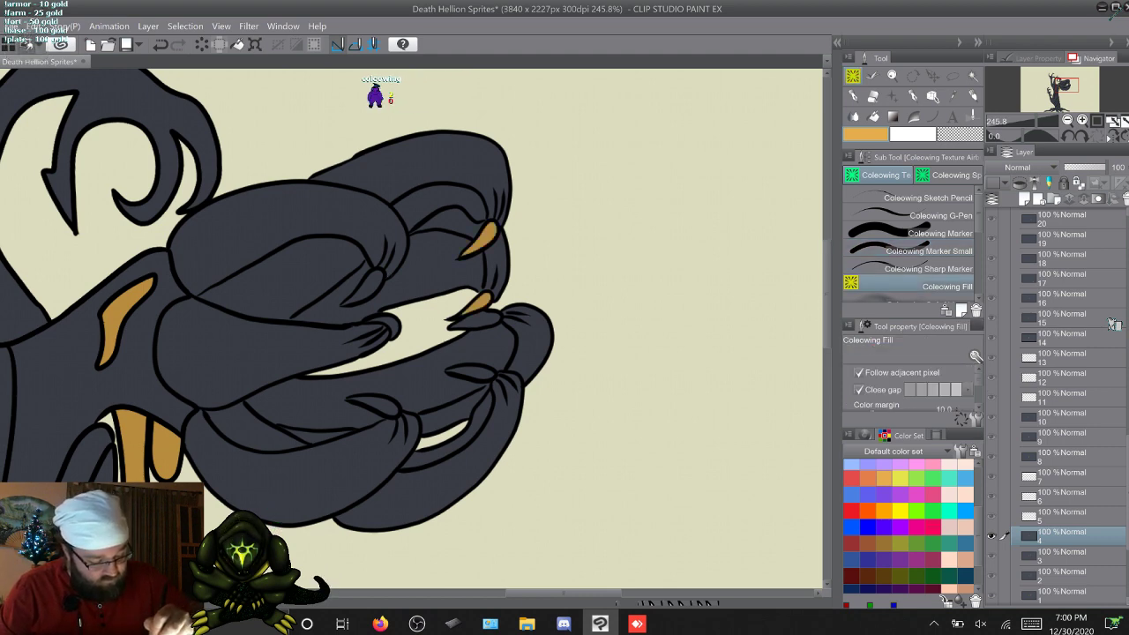
{"action": "left_click", "coordinate": [473, 372]}
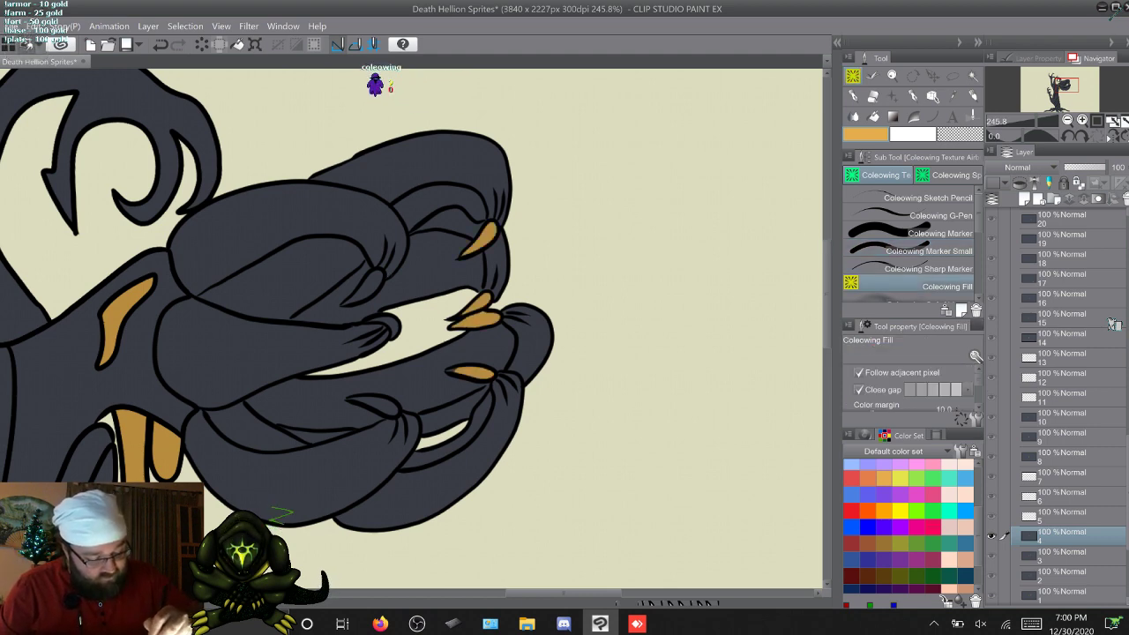
{"action": "left_click", "coordinate": [375, 406]}
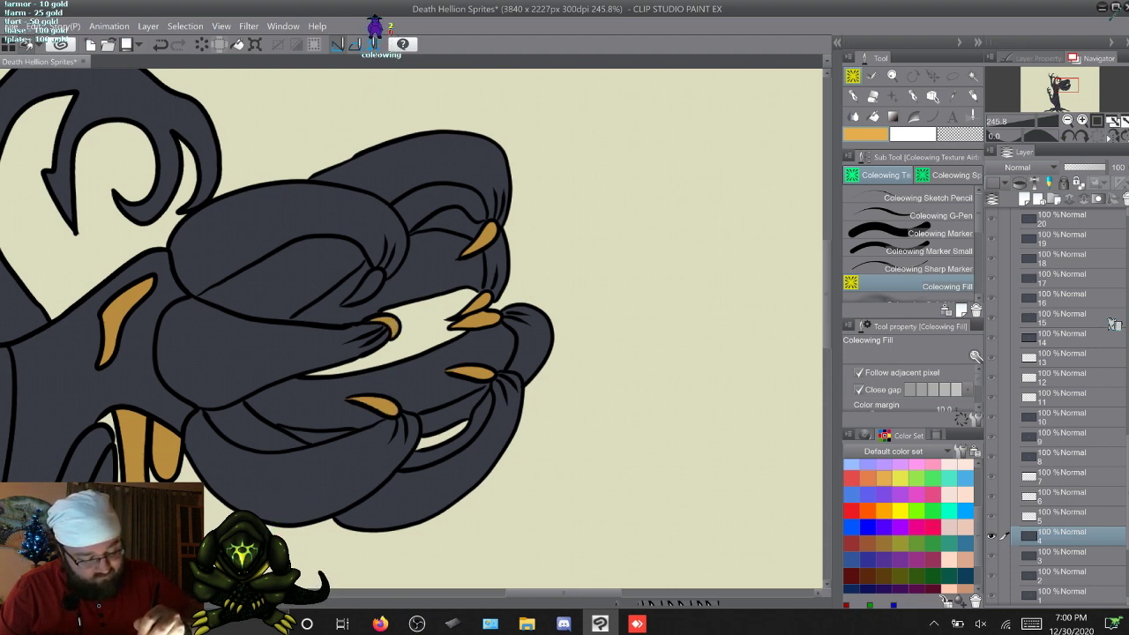
{"action": "left_click", "coordinate": [367, 284]}
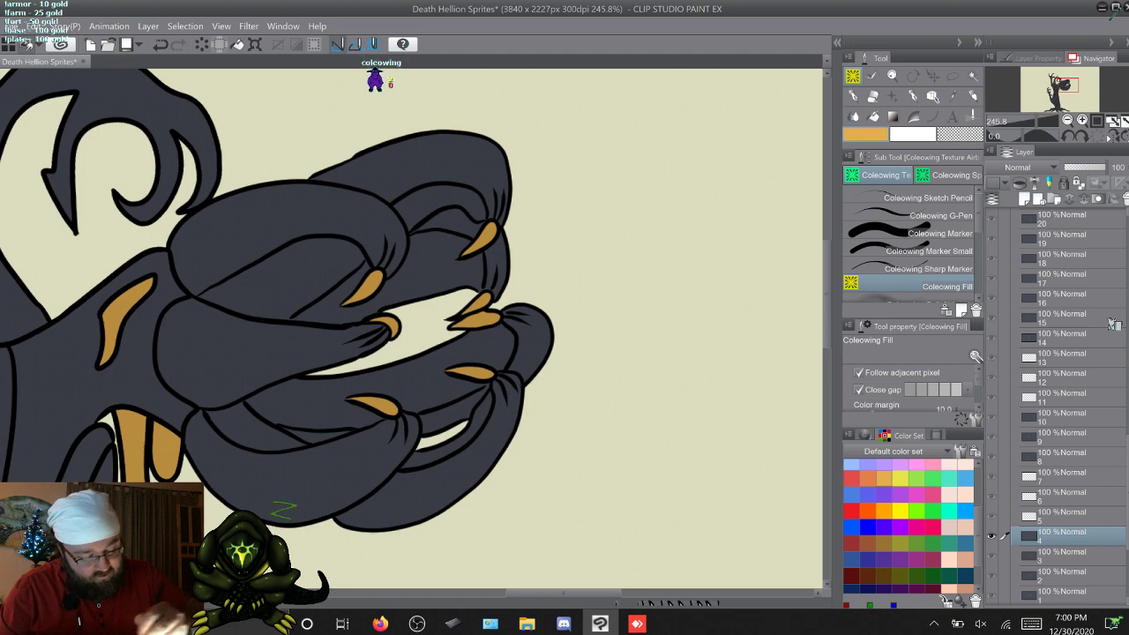
{"action": "key", "text": "p"}
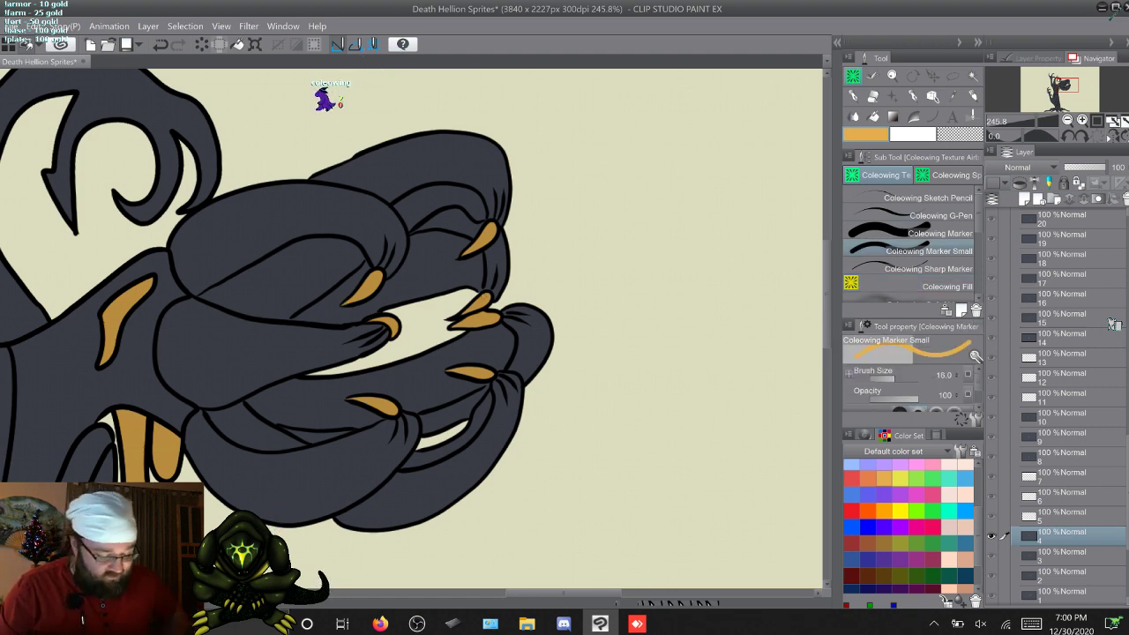
Step: Fill the three uppermost outer claws of the hand on frame layer 8 light orange with Coleowing Fill
{"action": "key", "text": "alt+bracketright"}
{"action": "key", "text": "alt+bracketleft"}
{"action": "key", "text": "alt+bracketright"}
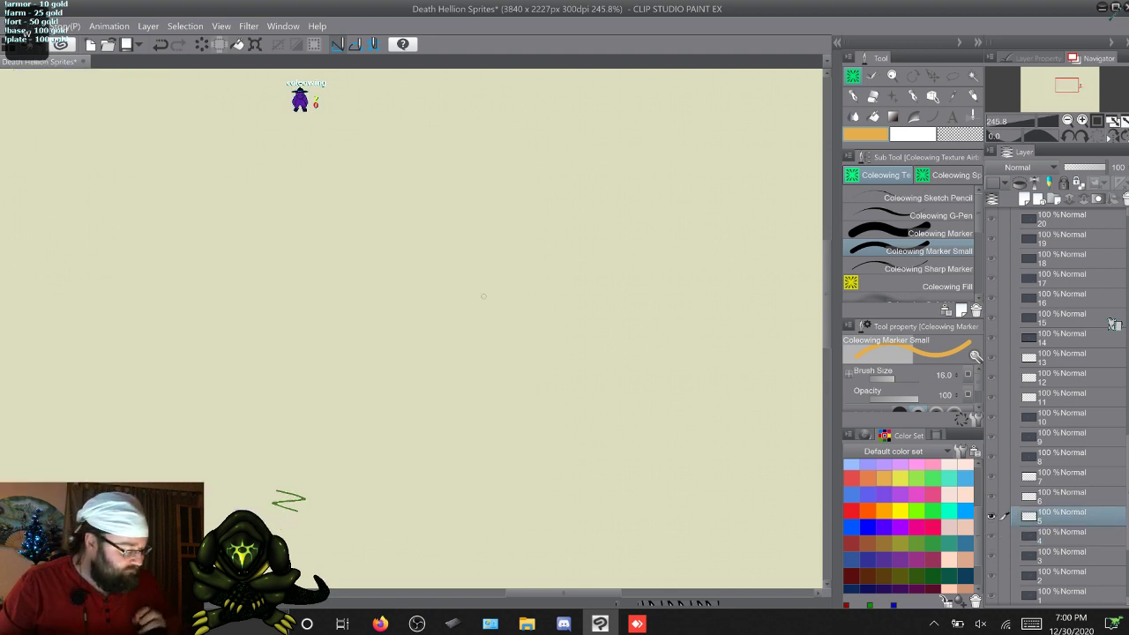
{"action": "key", "text": "alt+bracketright"}
{"action": "key", "text": "alt+bracketright"}
{"action": "key", "text": "alt+bracketright"}
{"action": "key", "text": "g"}
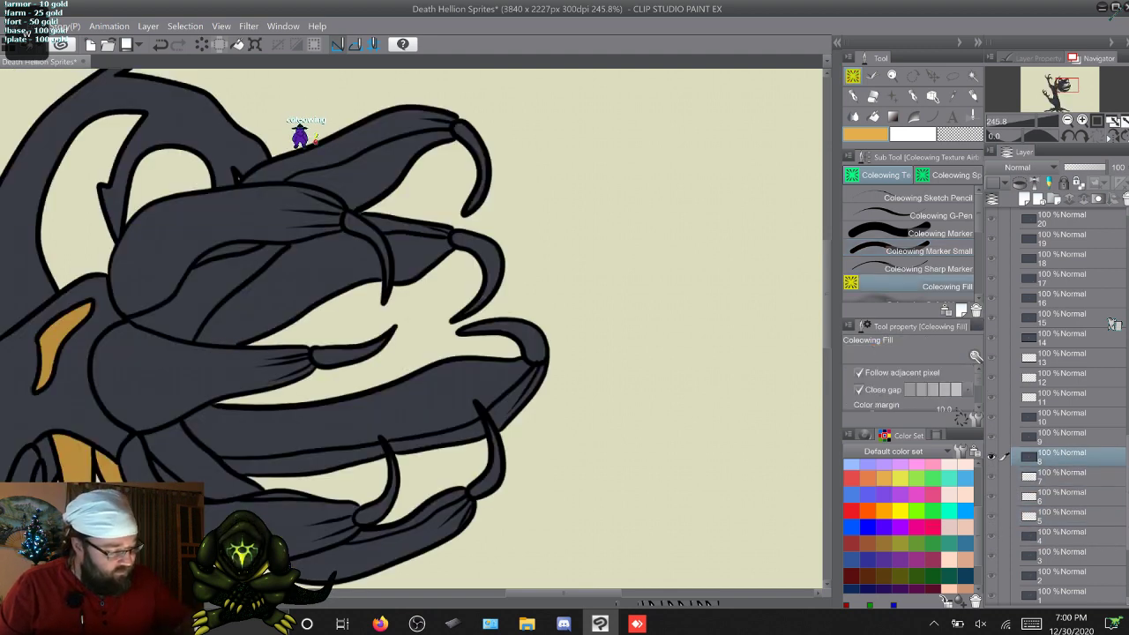
{"action": "left_click", "coordinate": [468, 137]}
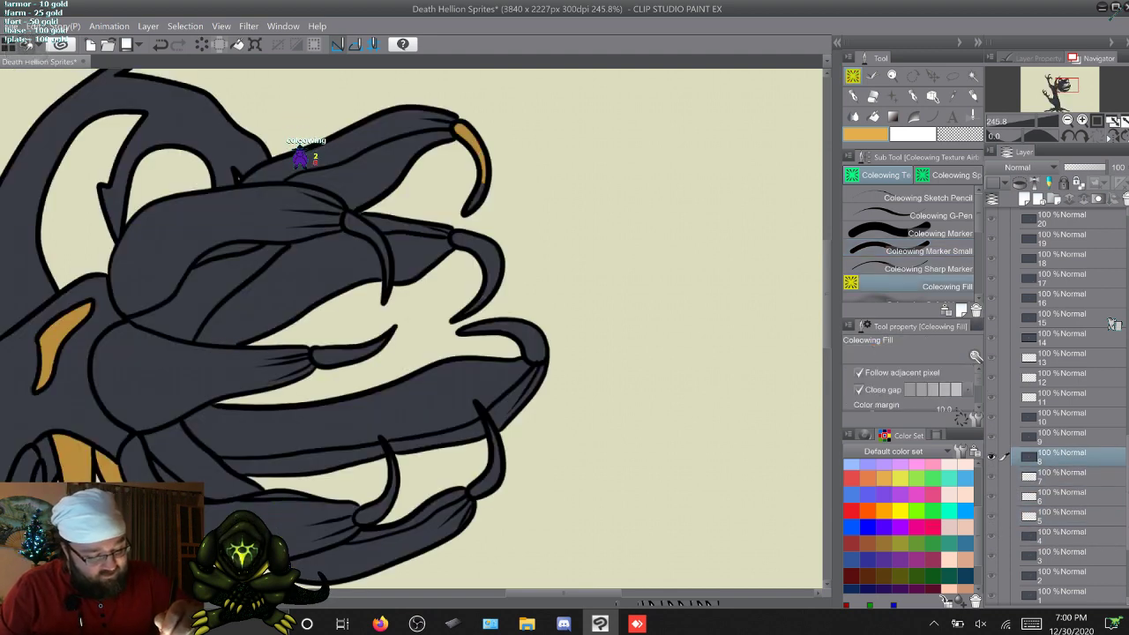
{"action": "mouse_move", "coordinate": [460, 239]}
{"action": "left_mouse_down"}
{"action": "mouse_move", "coordinate": [487, 255]}
{"action": "mouse_move", "coordinate": [493, 280]}
{"action": "left_mouse_up"}
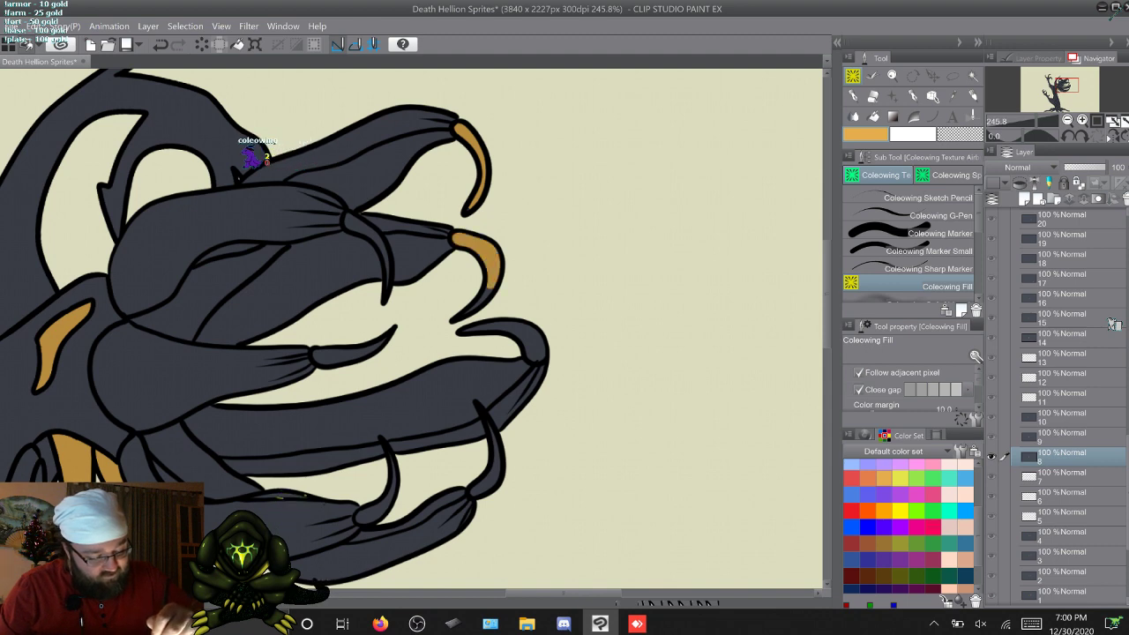
{"action": "left_click_drag", "start_coordinate": [532, 349], "coordinate": [484, 326]}
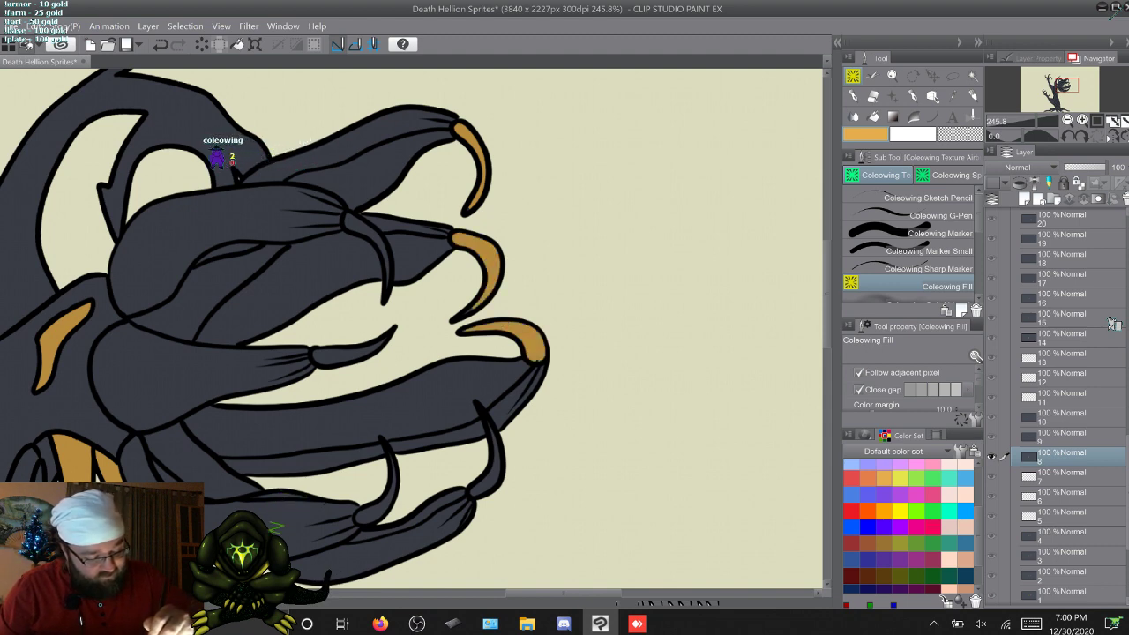
Step: Fill the two lowest claws, the thumb claw and the upper inner claw on frame layer 8 light orange, returning to Coleowing Marker Small
{"action": "left_click", "coordinate": [486, 477]}
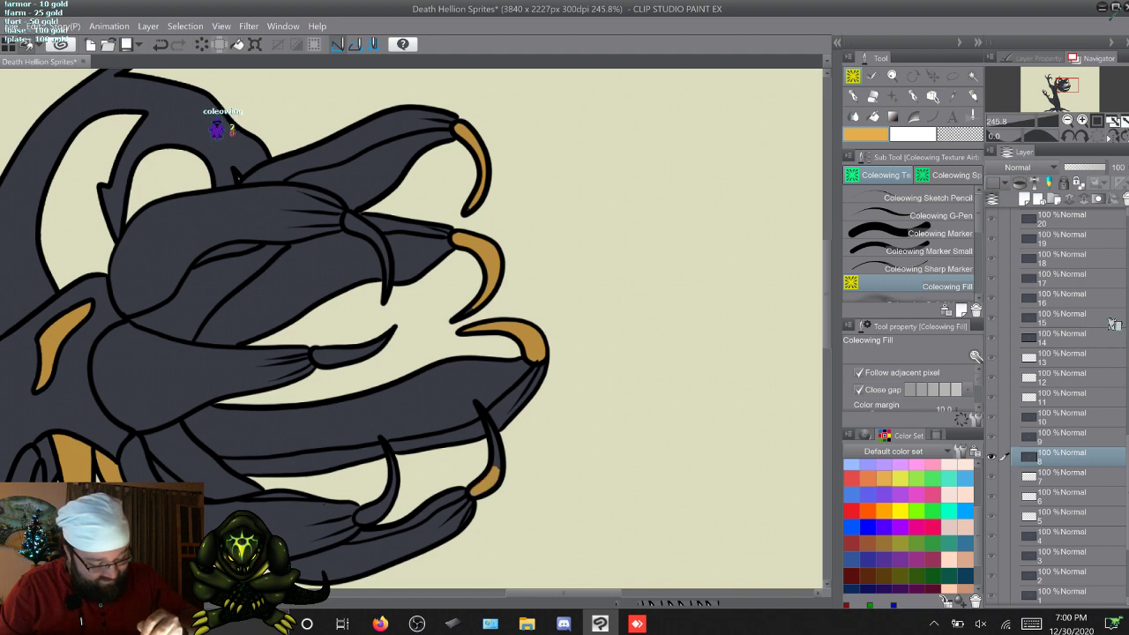
{"action": "left_click", "coordinate": [371, 509]}
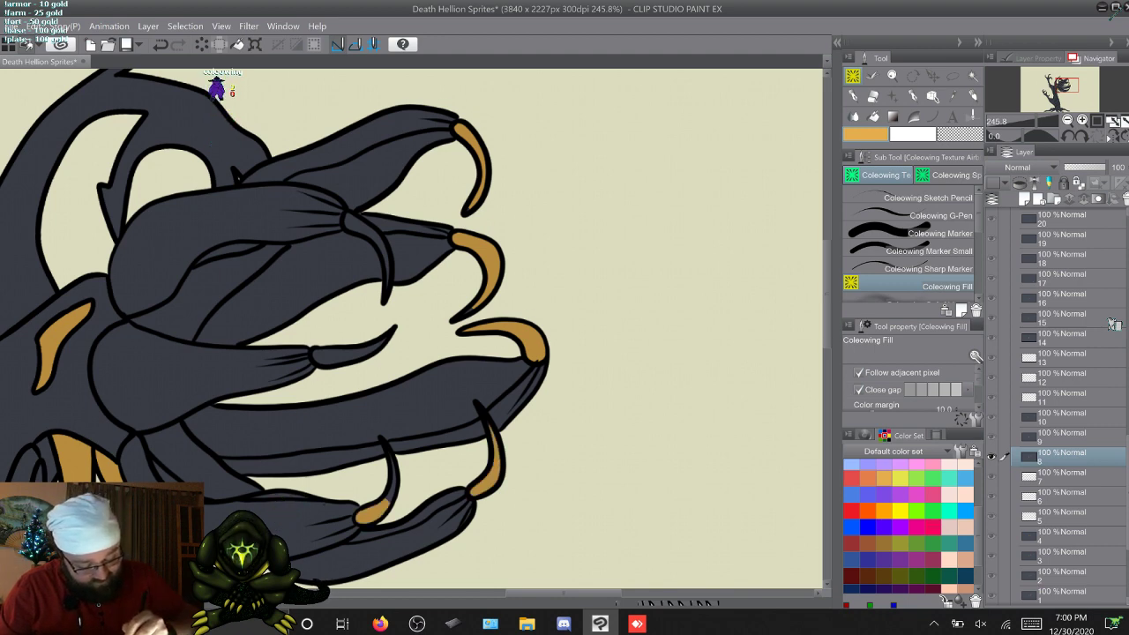
{"action": "left_click_drag", "start_coordinate": [317, 357], "coordinate": [375, 348]}
{"action": "left_click", "coordinate": [380, 261]}
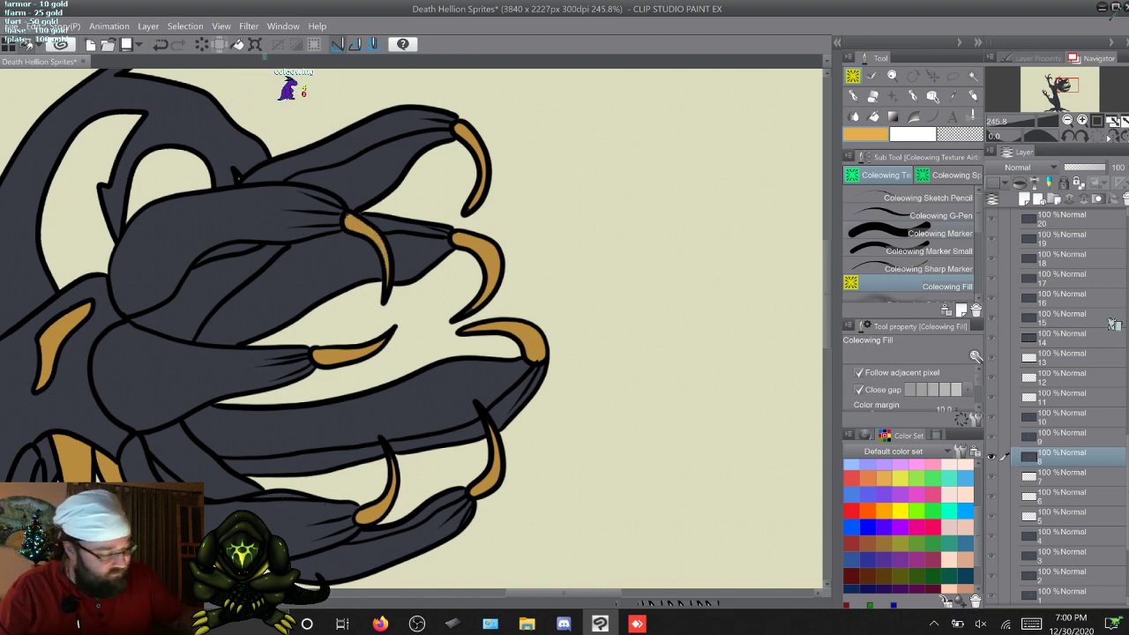
{"action": "key", "text": "b"}
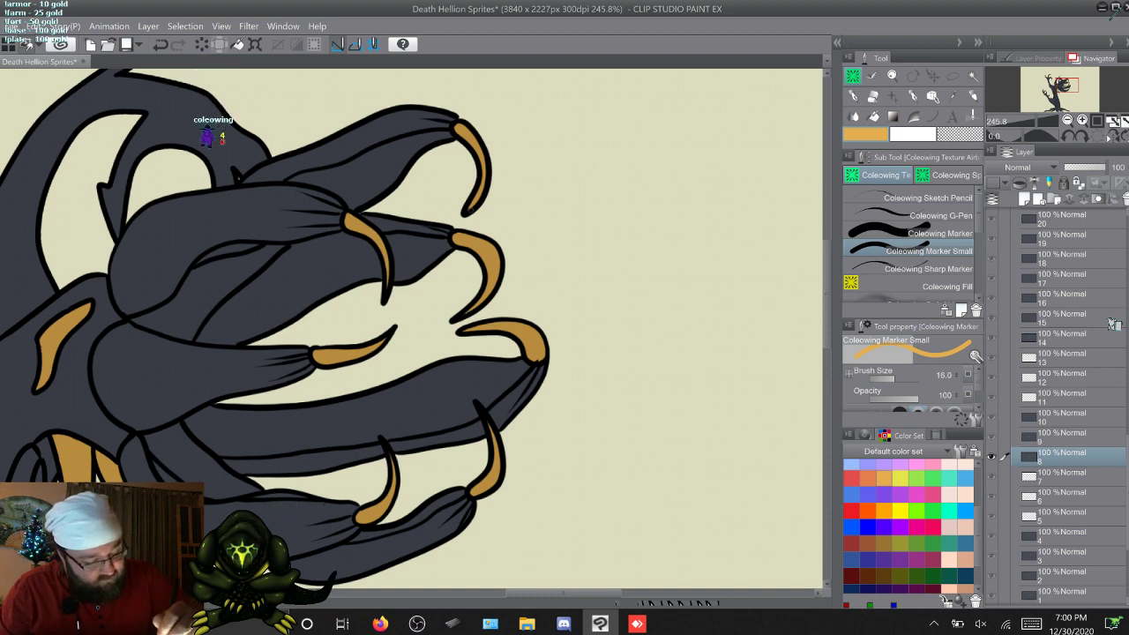
Step: Fill all seven claws of the hand on frame layer 9 light orange with Coleowing Fill, returning to Coleowing Marker Small
{"action": "key", "text": "alt+bracketright"}
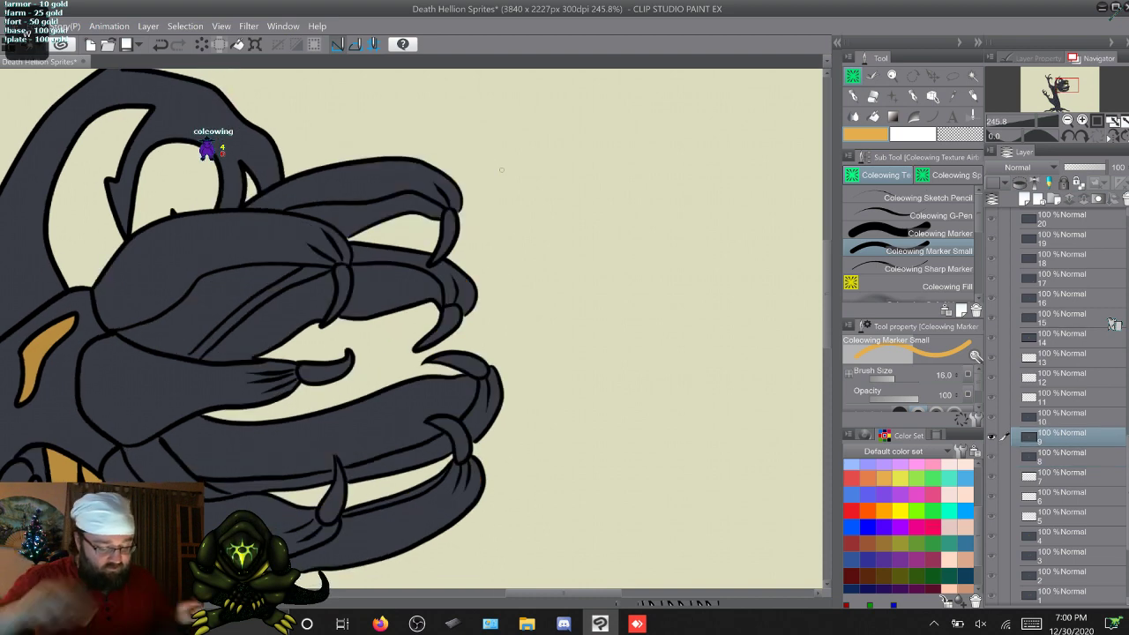
{"action": "key", "text": "g"}
{"action": "left_click", "coordinate": [448, 226]}
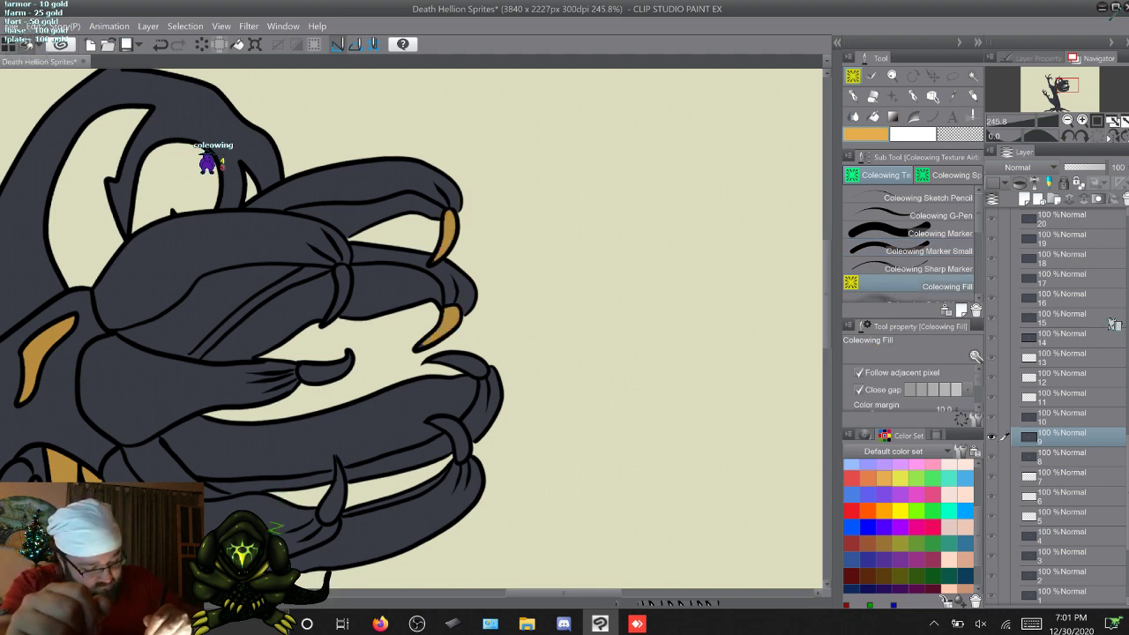
{"action": "left_click", "coordinate": [454, 363]}
{"action": "left_click", "coordinate": [451, 437]}
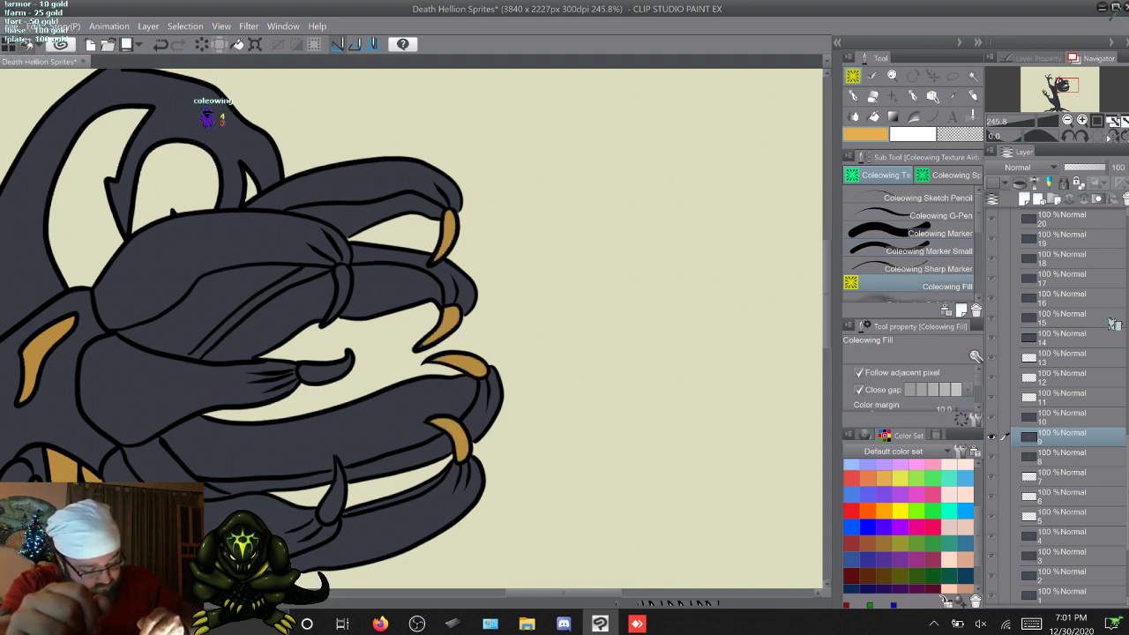
{"action": "left_click", "coordinate": [332, 498]}
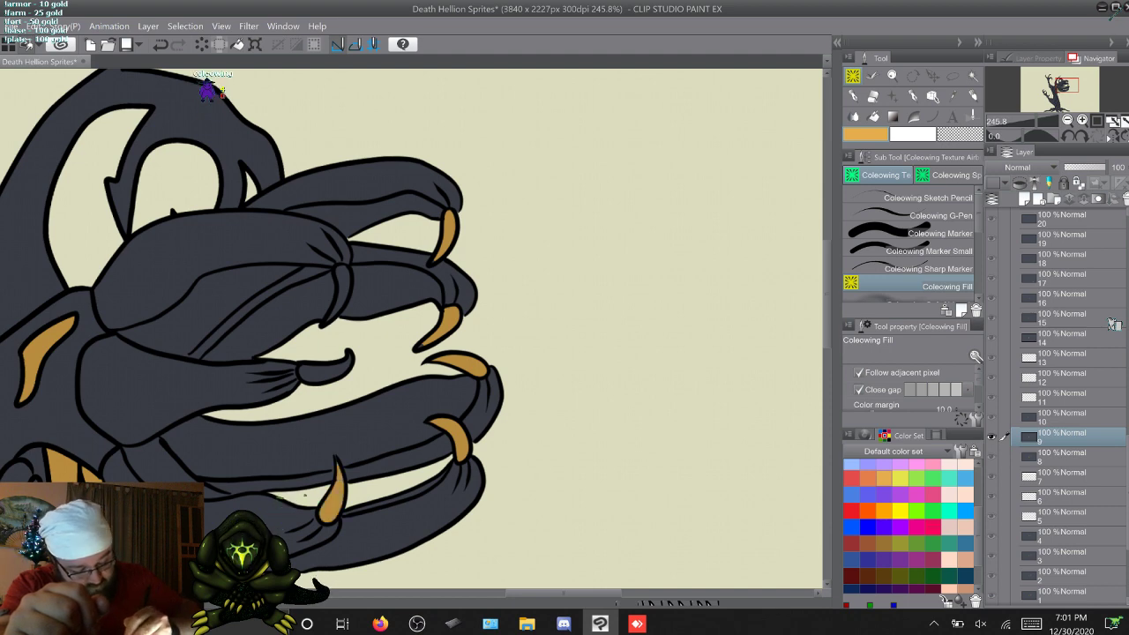
{"action": "left_click", "coordinate": [345, 362]}
{"action": "left_click", "coordinate": [343, 284]}
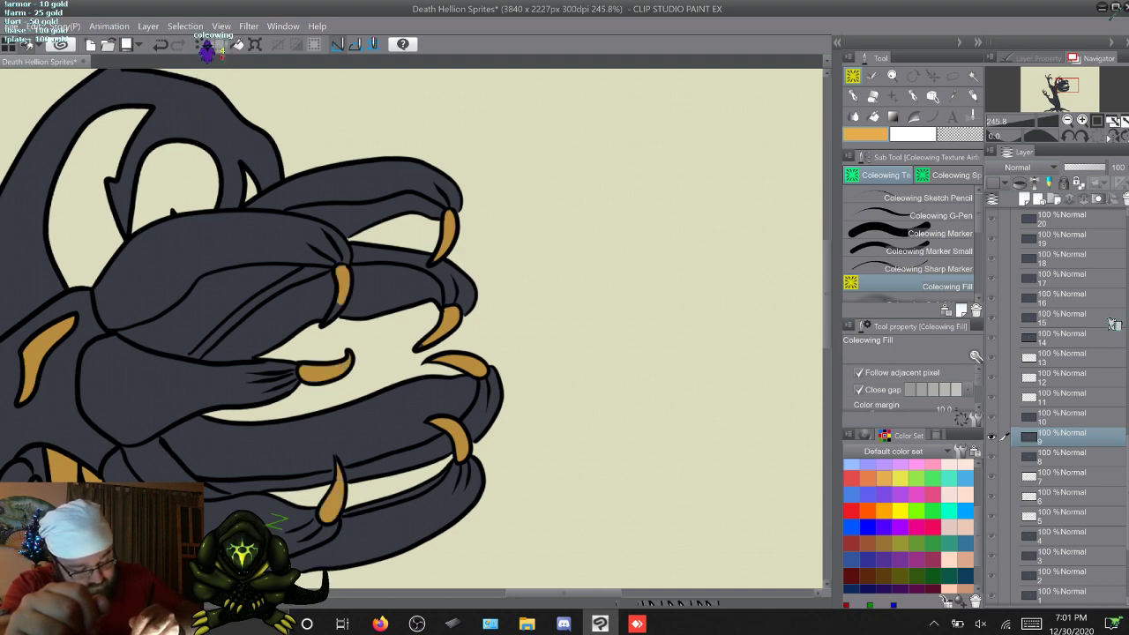
{"action": "left_click", "coordinate": [334, 311]}
{"action": "left_click_drag", "start_coordinate": [277, 497], "coordinate": [294, 514]}
{"action": "key", "text": "p"}
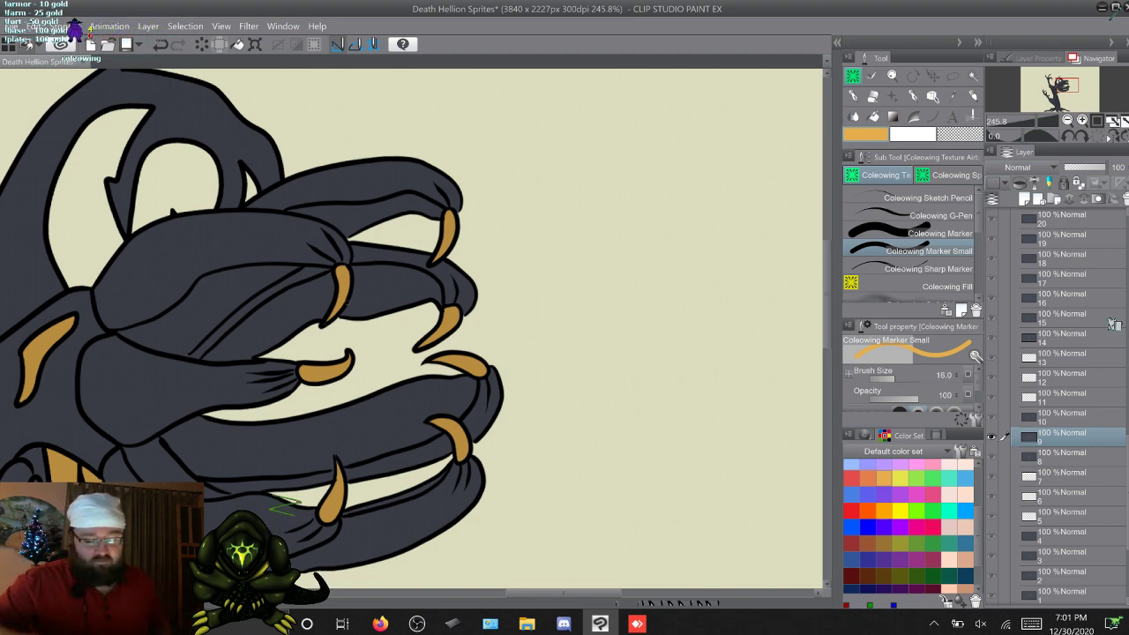
Step: Fill all seven claws of the hand on frame layer 10 light orange with Coleowing Fill, returning to Coleowing Marker Small
{"action": "key", "text": "alt+bracketright"}
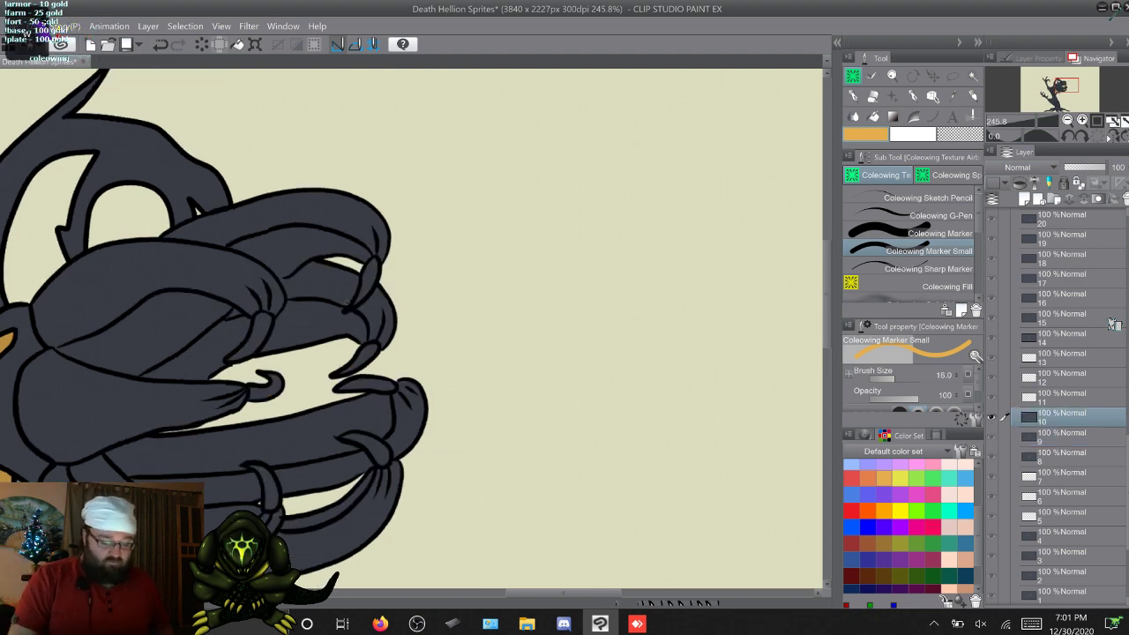
{"action": "key", "text": "g"}
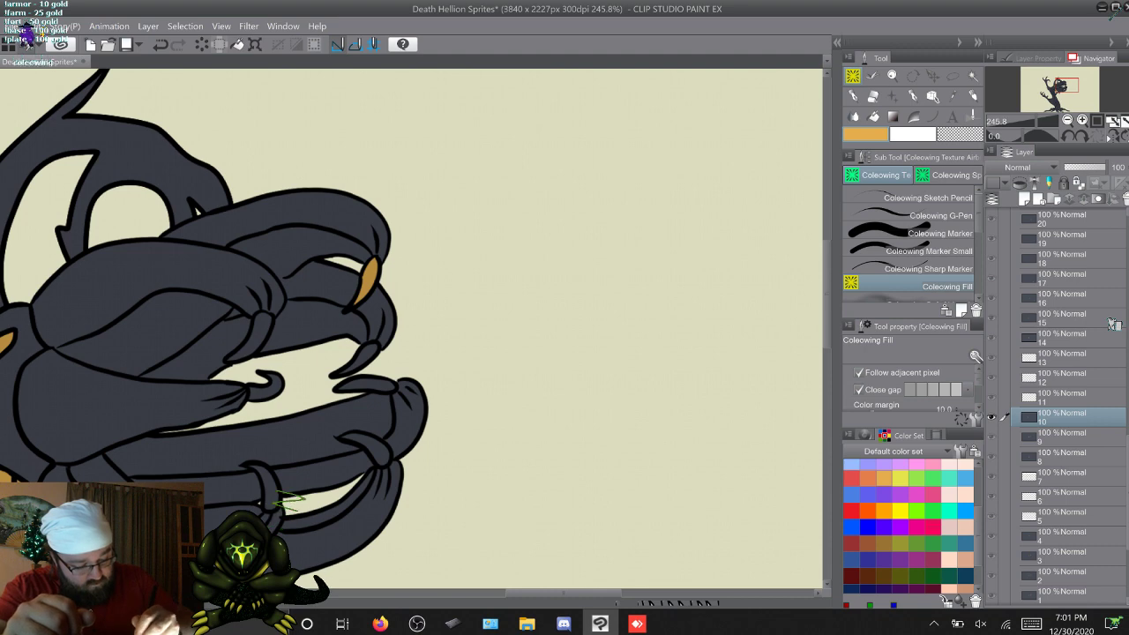
{"action": "left_click", "coordinate": [364, 355]}
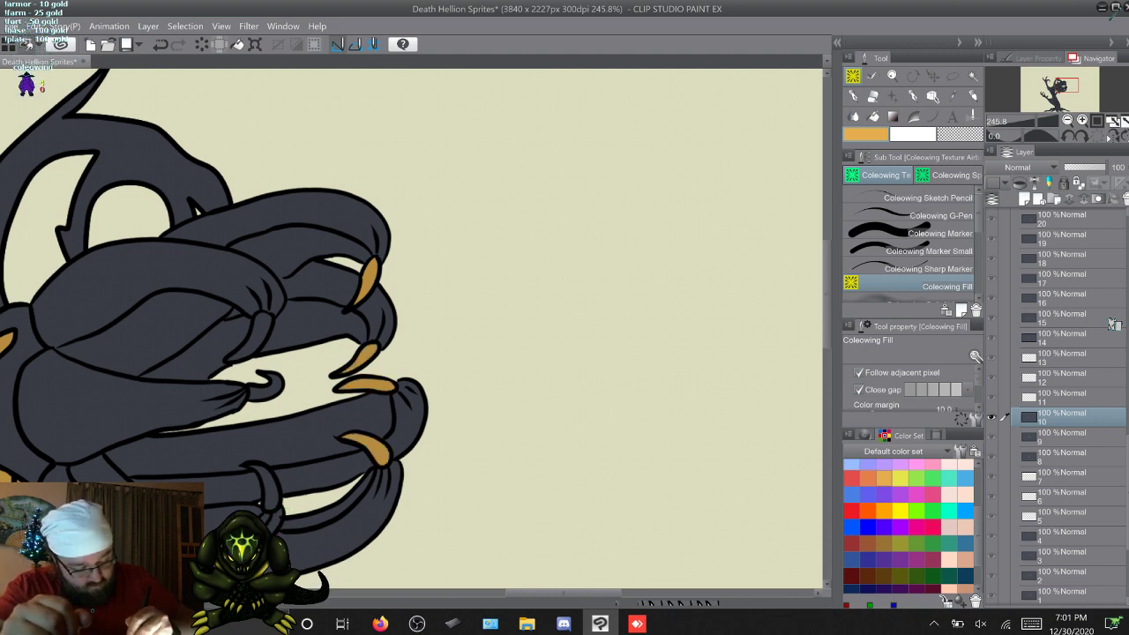
{"action": "left_click", "coordinate": [265, 483]}
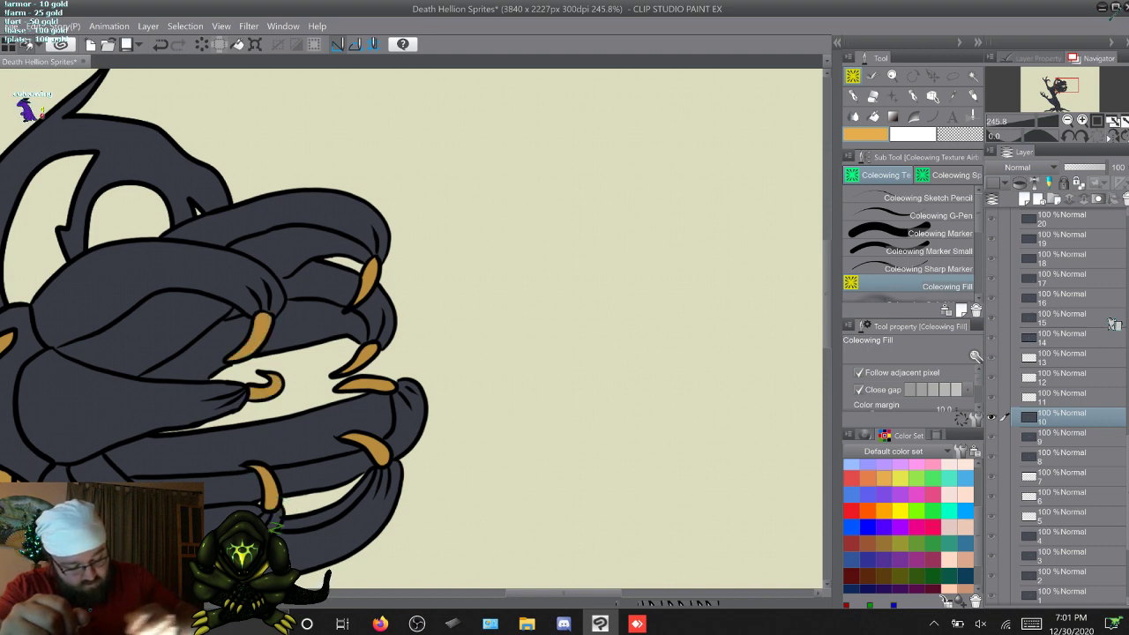
{"action": "left_click", "coordinate": [928, 251]}
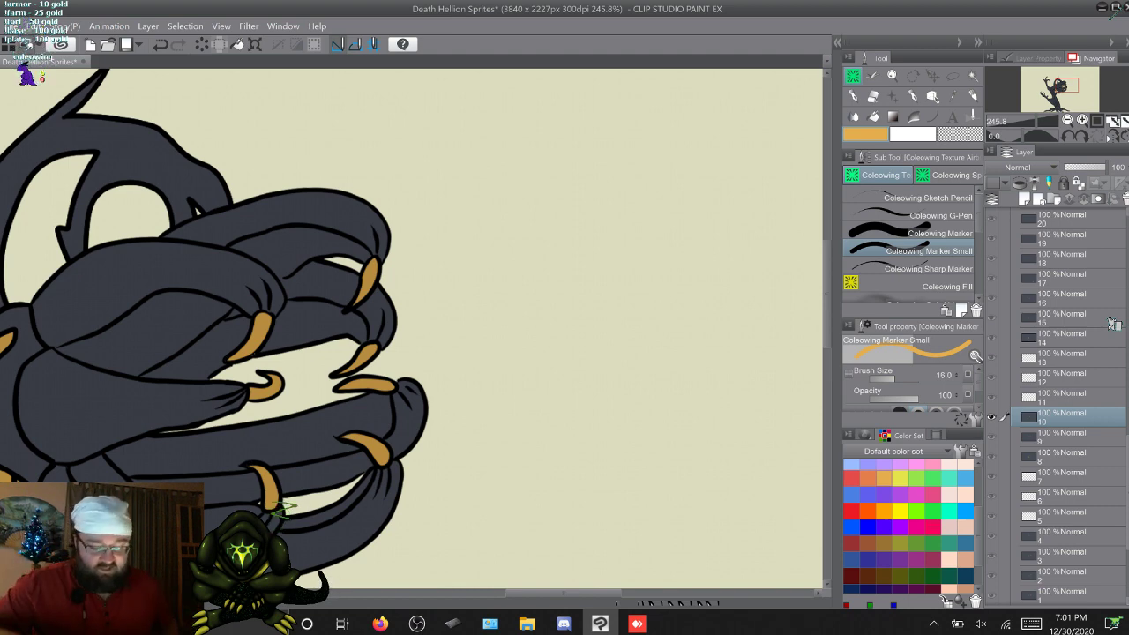
Step: Fill all seven claws of the hand on frame layer 14 light orange with Coleowing Fill, returning to Coleowing Marker Small
{"action": "key", "text": "alt+]"}
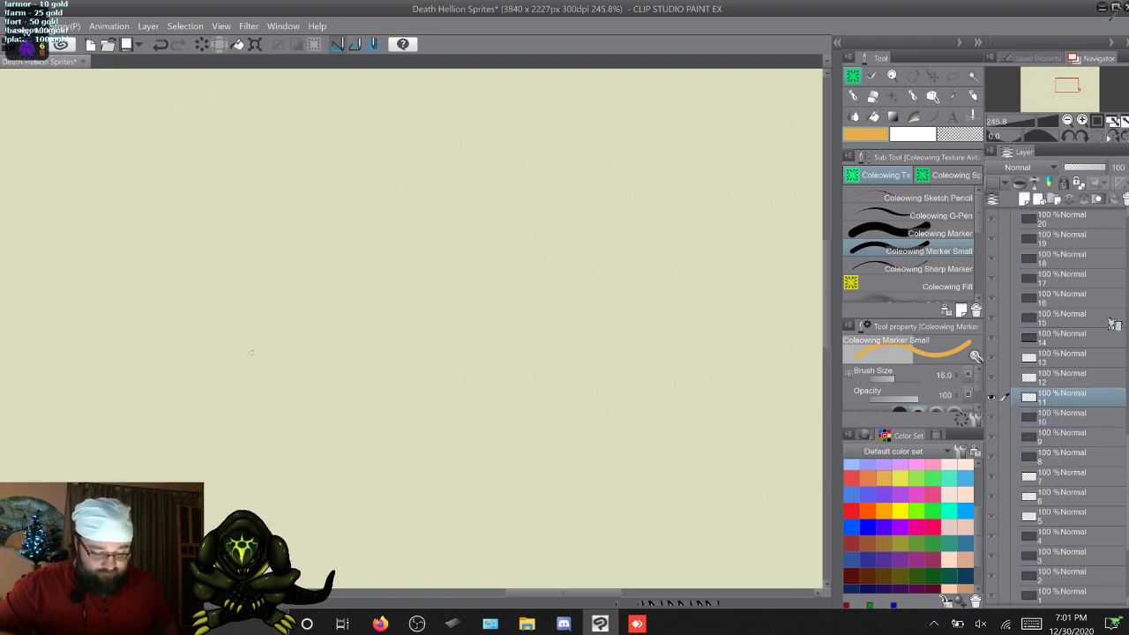
{"action": "key", "text": "alt+["}
{"action": "key", "text": "alt+]"}
{"action": "key", "text": "alt+]"}
{"action": "key", "text": "alt+]"}
{"action": "key", "text": "alt+]"}
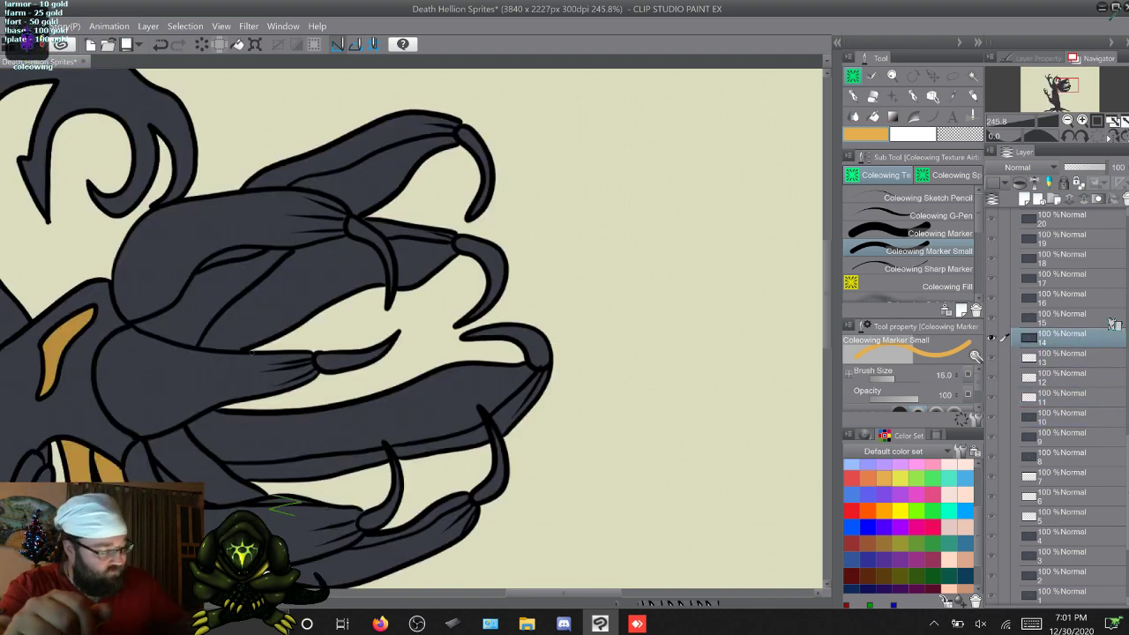
{"action": "key", "text": "g"}
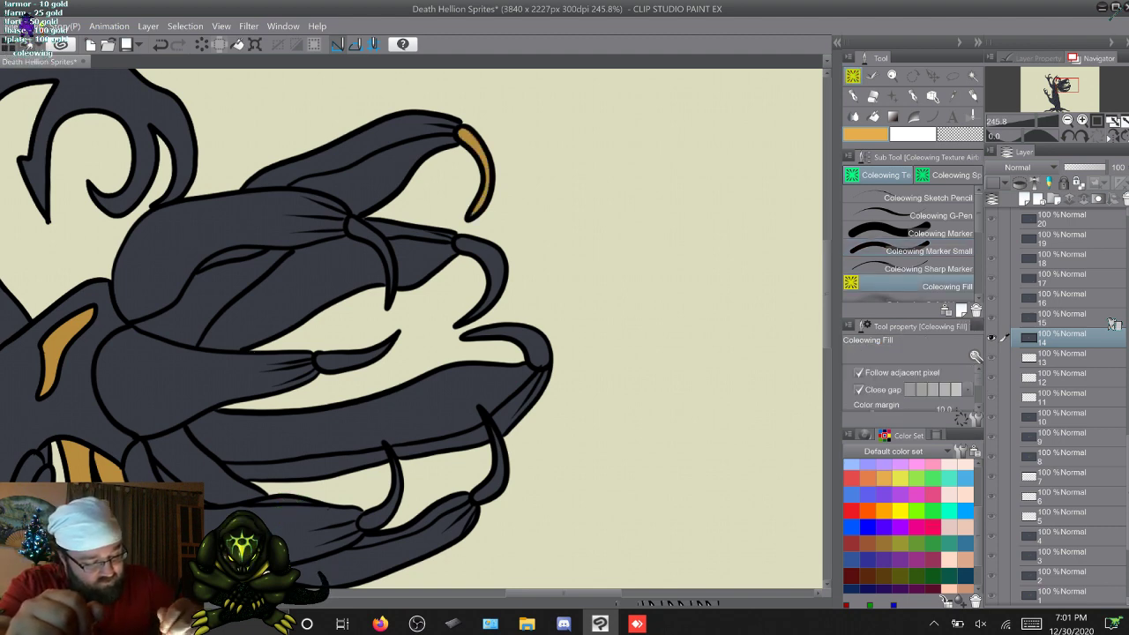
{"action": "left_click", "coordinate": [483, 264]}
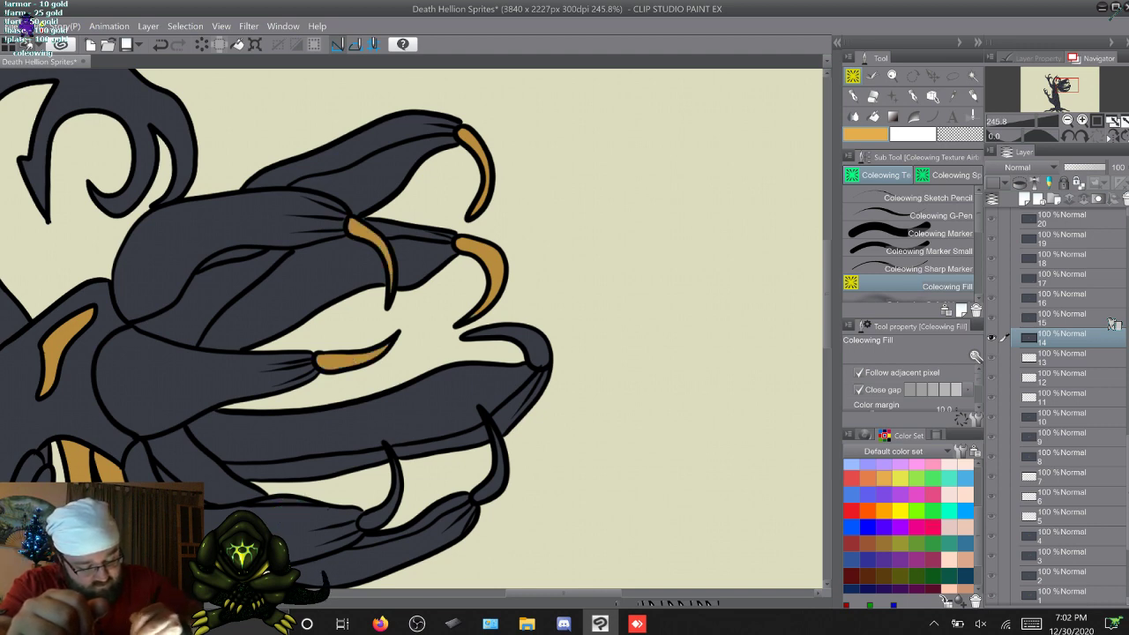
{"action": "left_click", "coordinate": [532, 349]}
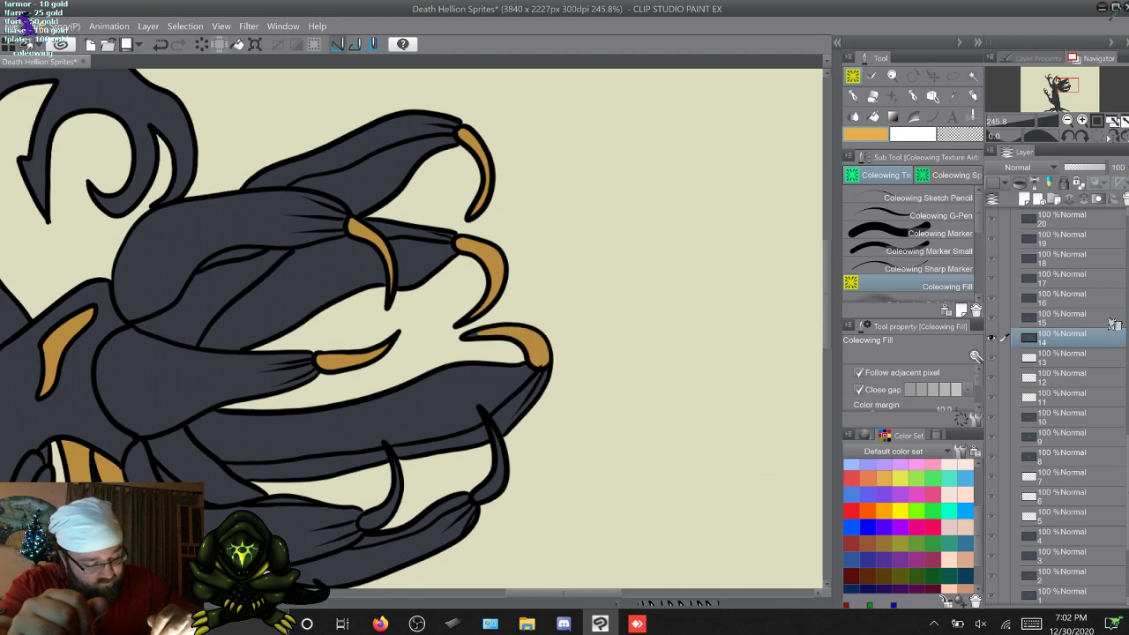
{"action": "left_click", "coordinate": [488, 485]}
{"action": "left_click", "coordinate": [499, 454]}
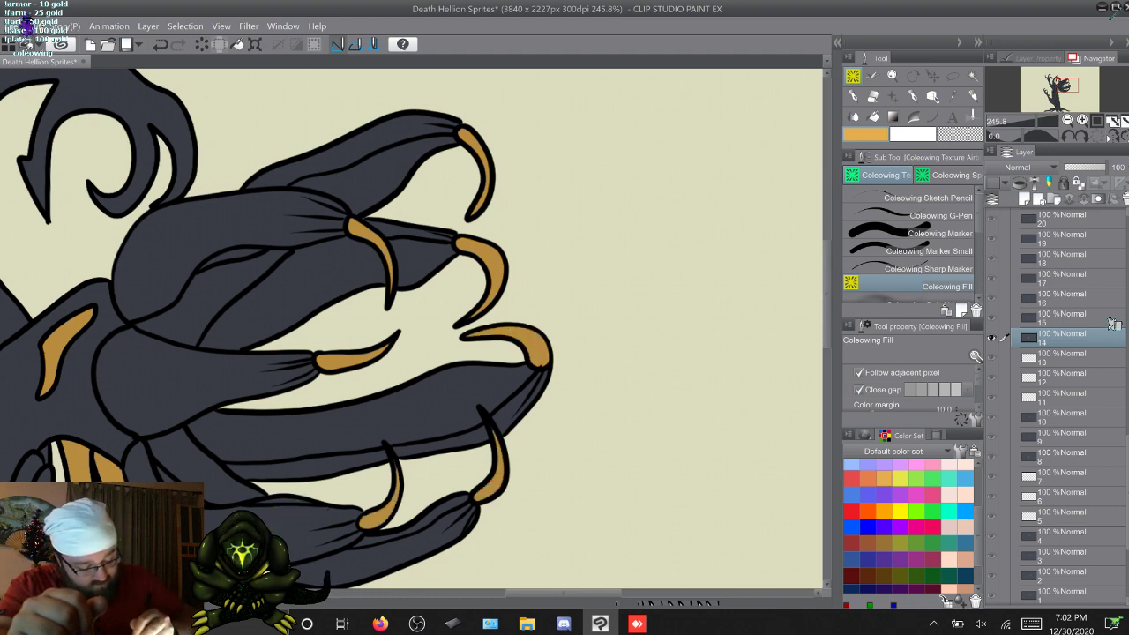
{"action": "left_click", "coordinate": [921, 252]}
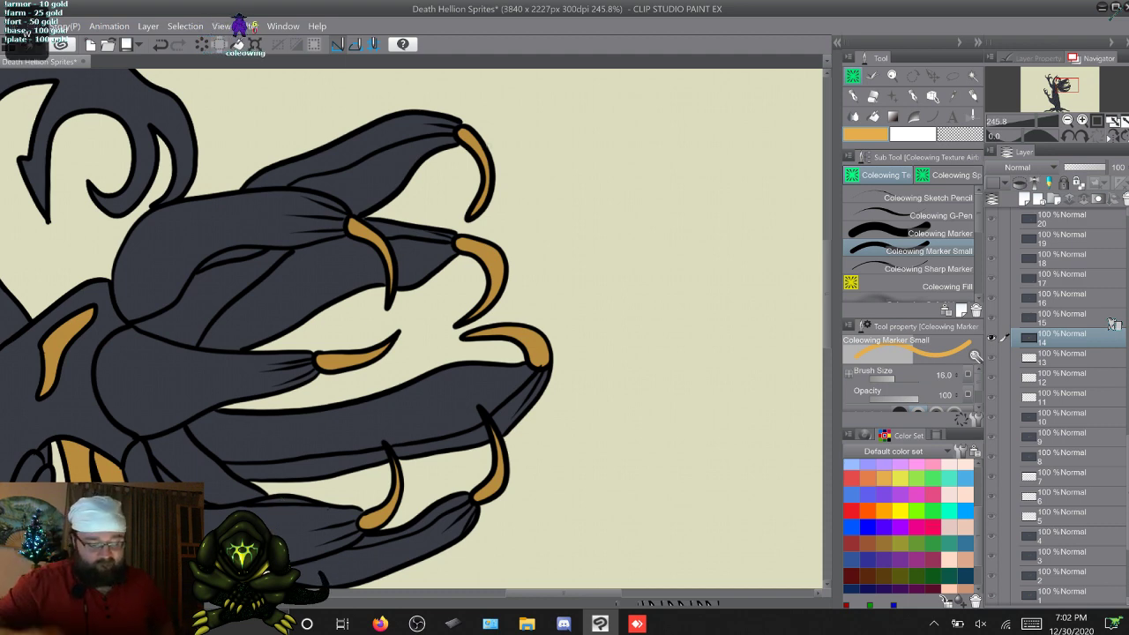
Step: Fill all seven claws of the hand on frame layer 15 light orange with Coleowing Fill, returning to Coleowing Marker Small
{"action": "left_click", "coordinate": [1113, 322]}
{"action": "key", "text": "w"}
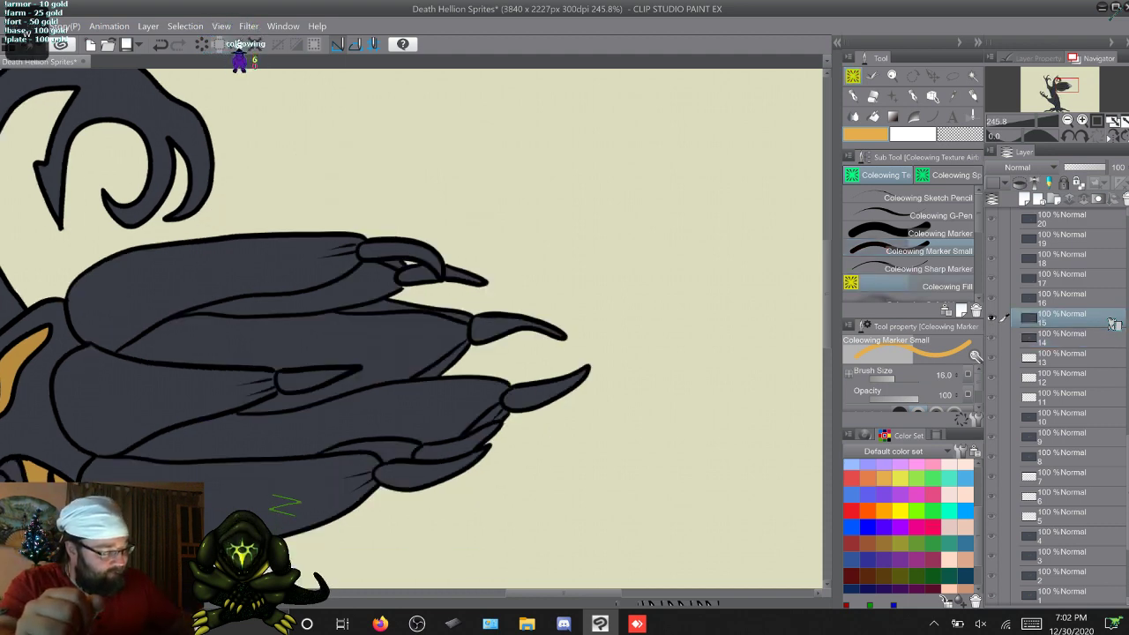
{"action": "left_click", "coordinate": [419, 477]}
{"action": "left_click", "coordinate": [476, 457]}
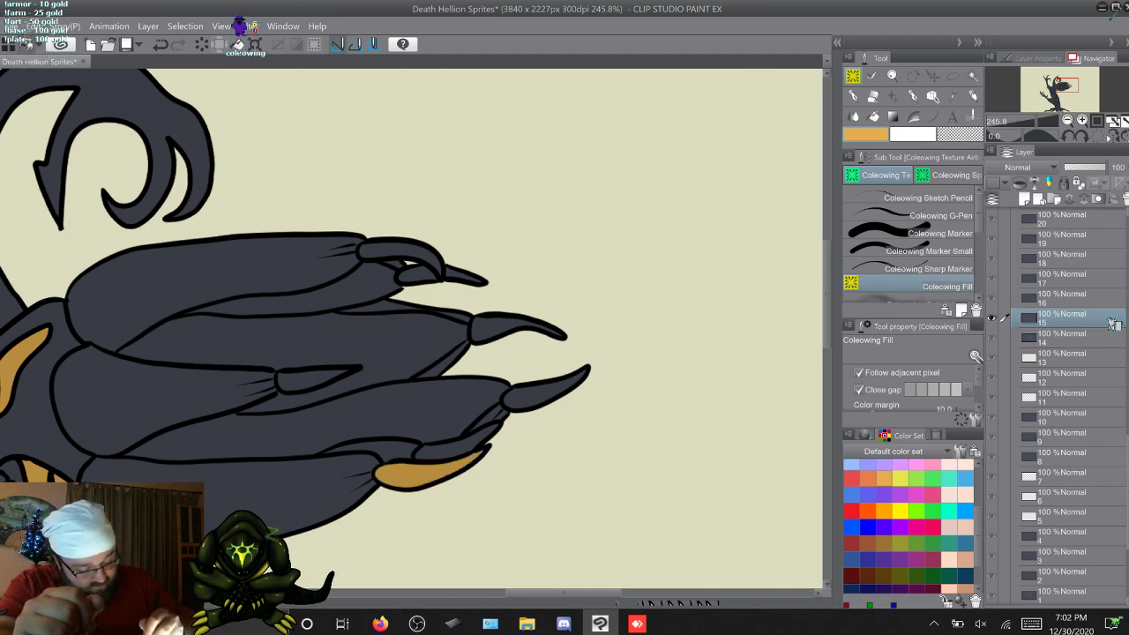
{"action": "left_click", "coordinate": [481, 438]}
{"action": "left_click", "coordinate": [450, 449]}
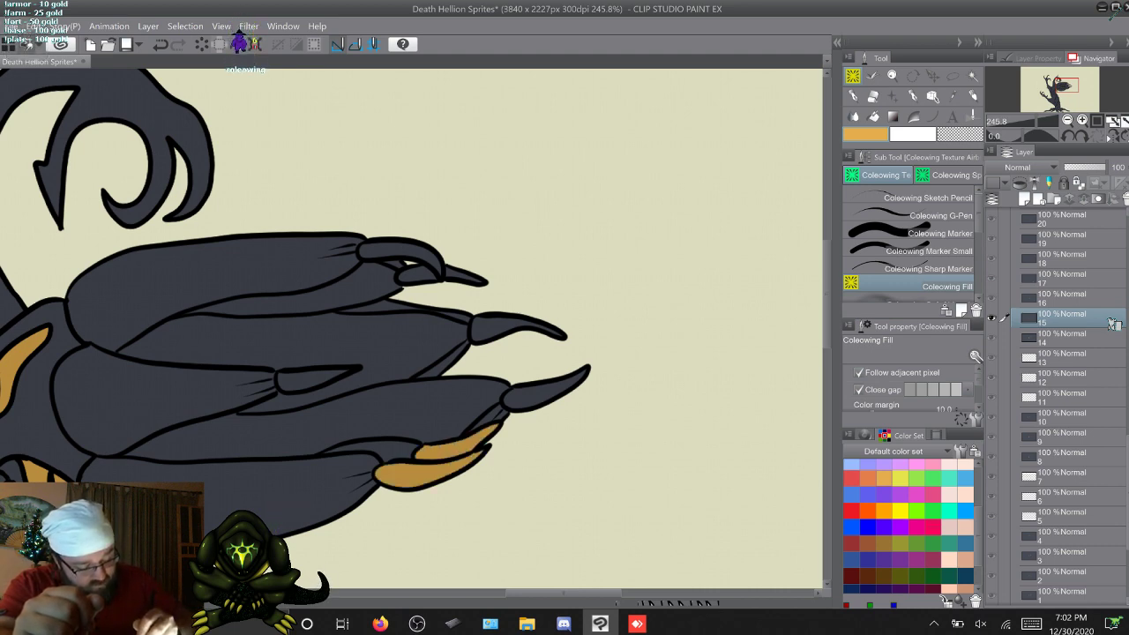
{"action": "left_click", "coordinate": [521, 400]}
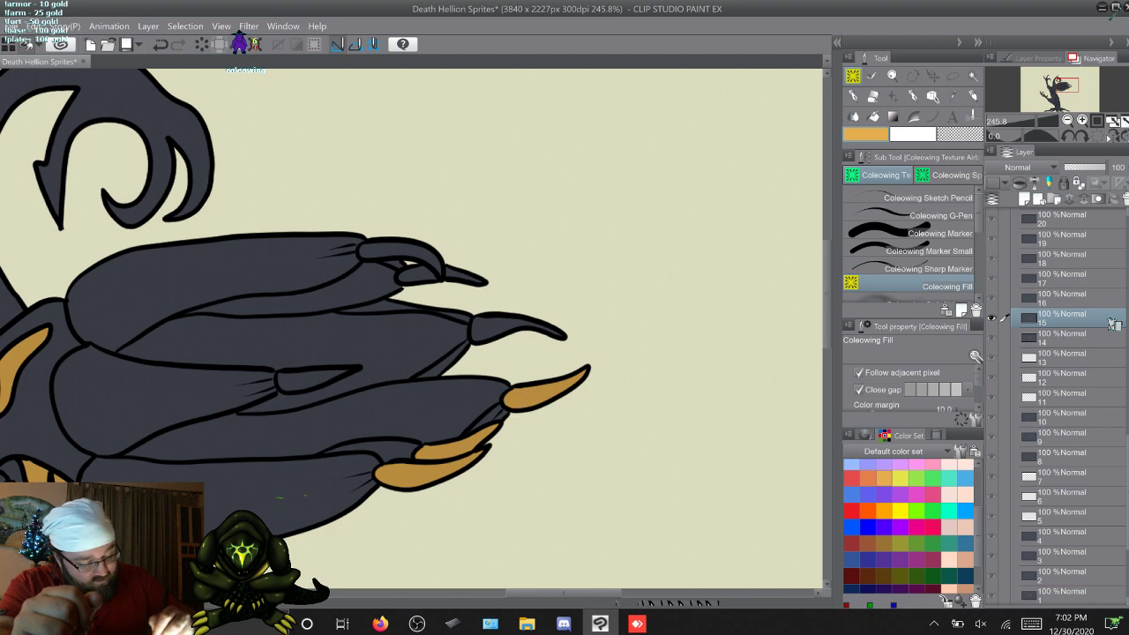
{"action": "left_click", "coordinate": [494, 329]}
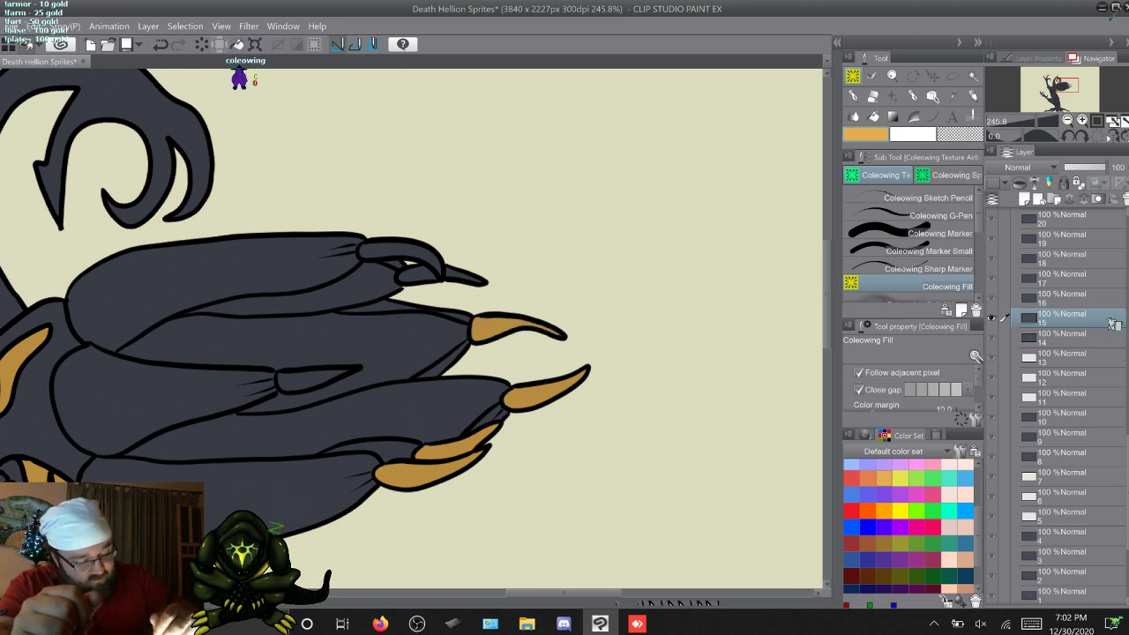
{"action": "left_click", "coordinate": [463, 276]}
{"action": "left_click", "coordinate": [414, 274]}
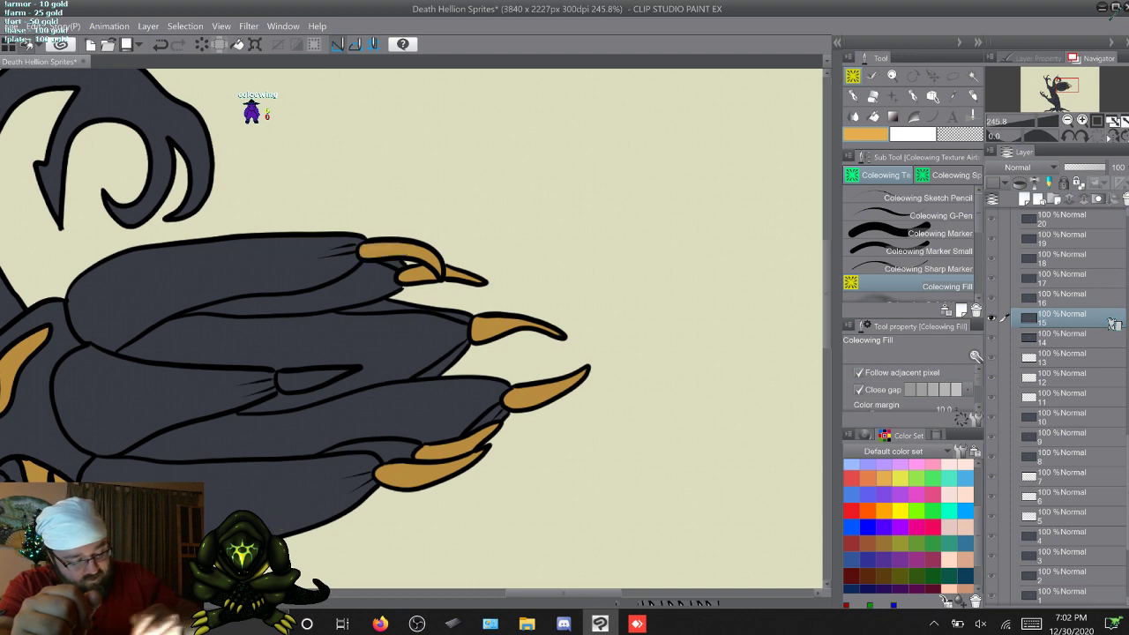
{"action": "left_click", "coordinate": [304, 379]}
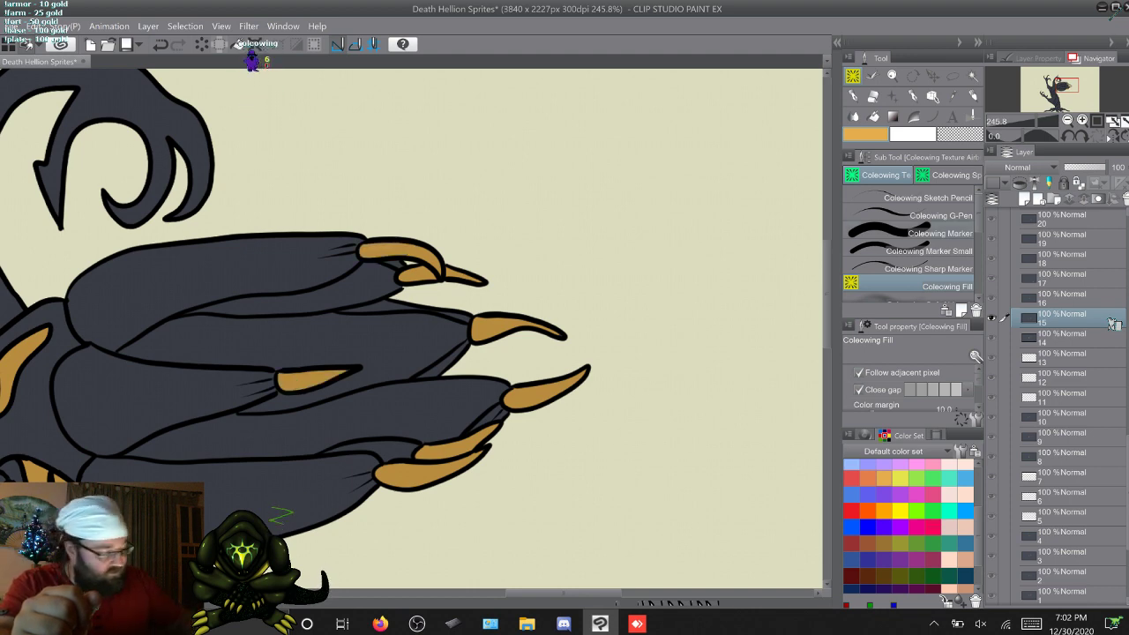
{"action": "key", "text": "p"}
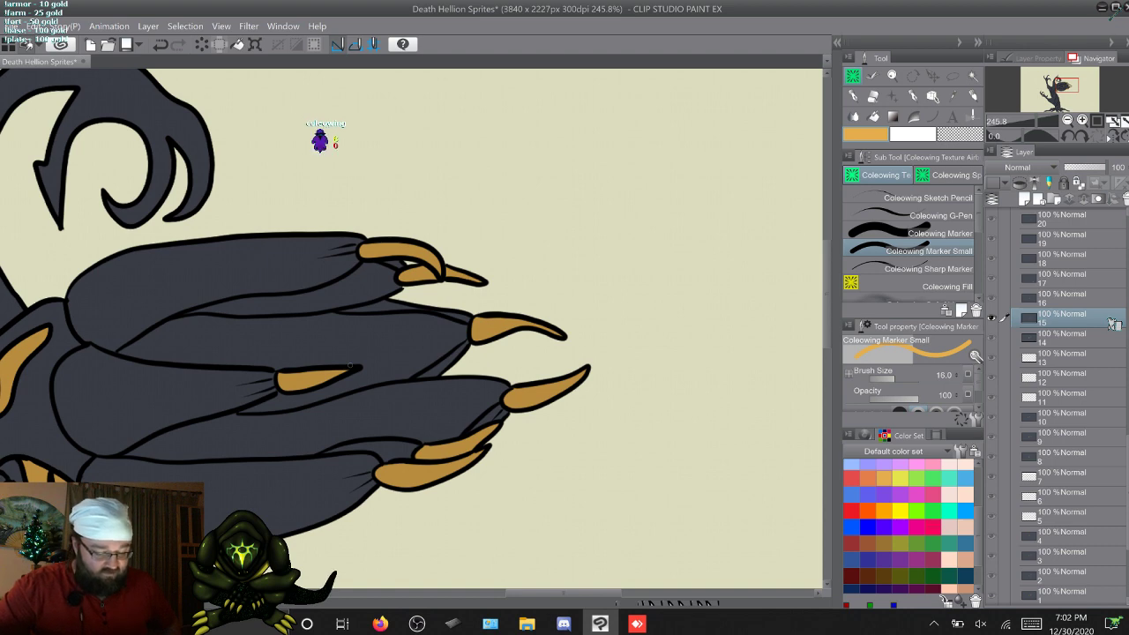
Step: Fill all seven claws of the hand on frame layer 16 light orange with Coleowing Fill, returning to Coleowing Marker Small
{"action": "key", "text": "w"}
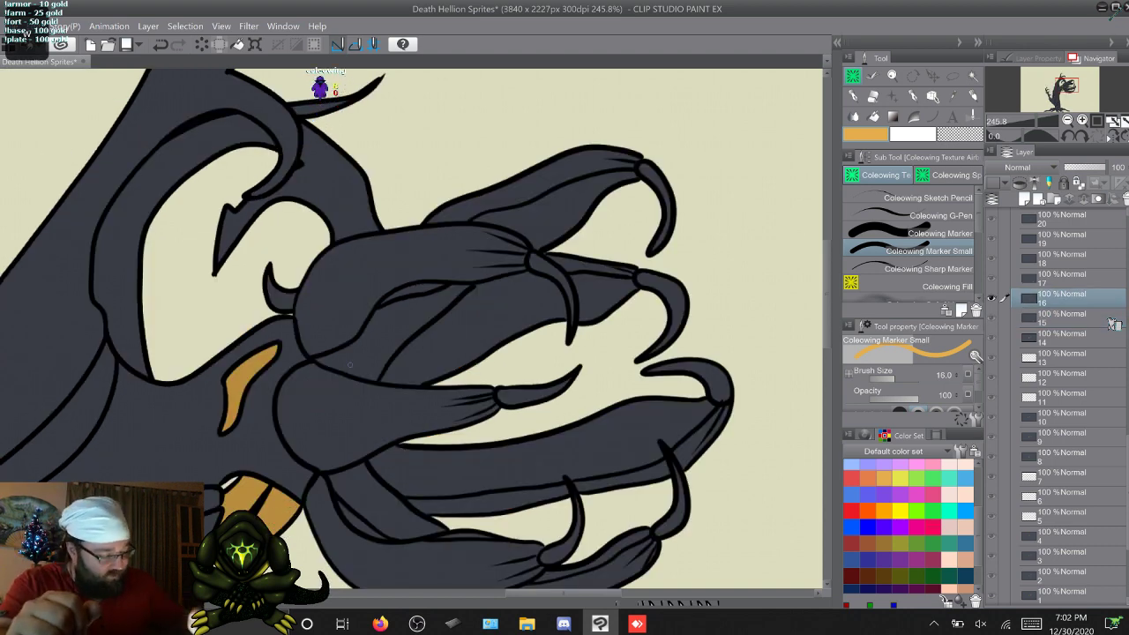
{"action": "mouse_move", "coordinate": [826, 293]}
{"action": "left_mouse_down"}
{"action": "mouse_move", "coordinate": [826, 320]}
{"action": "mouse_move", "coordinate": [826, 306]}
{"action": "left_mouse_up"}
{"action": "left_click_drag", "start_coordinate": [562, 593], "coordinate": [580, 594]}
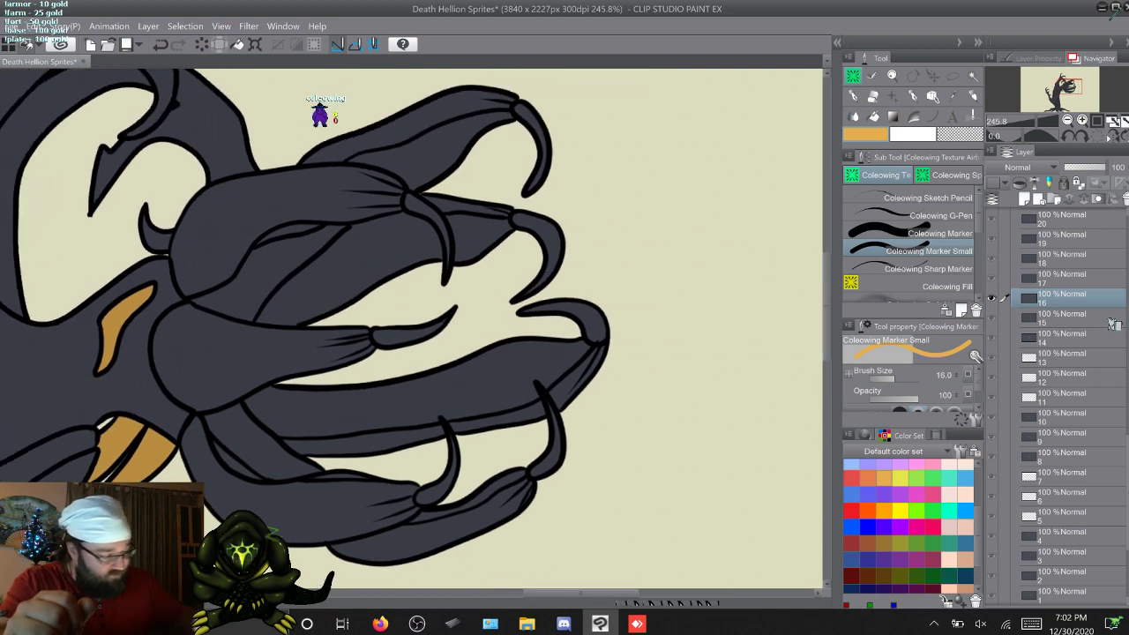
{"action": "key", "text": "g"}
{"action": "mouse_move", "coordinate": [522, 113]}
{"action": "left_mouse_down"}
{"action": "mouse_move", "coordinate": [538, 133]}
{"action": "mouse_move", "coordinate": [534, 184]}
{"action": "mouse_move", "coordinate": [553, 261]}
{"action": "mouse_move", "coordinate": [538, 287]}
{"action": "mouse_move", "coordinate": [601, 337]}
{"action": "left_mouse_up"}
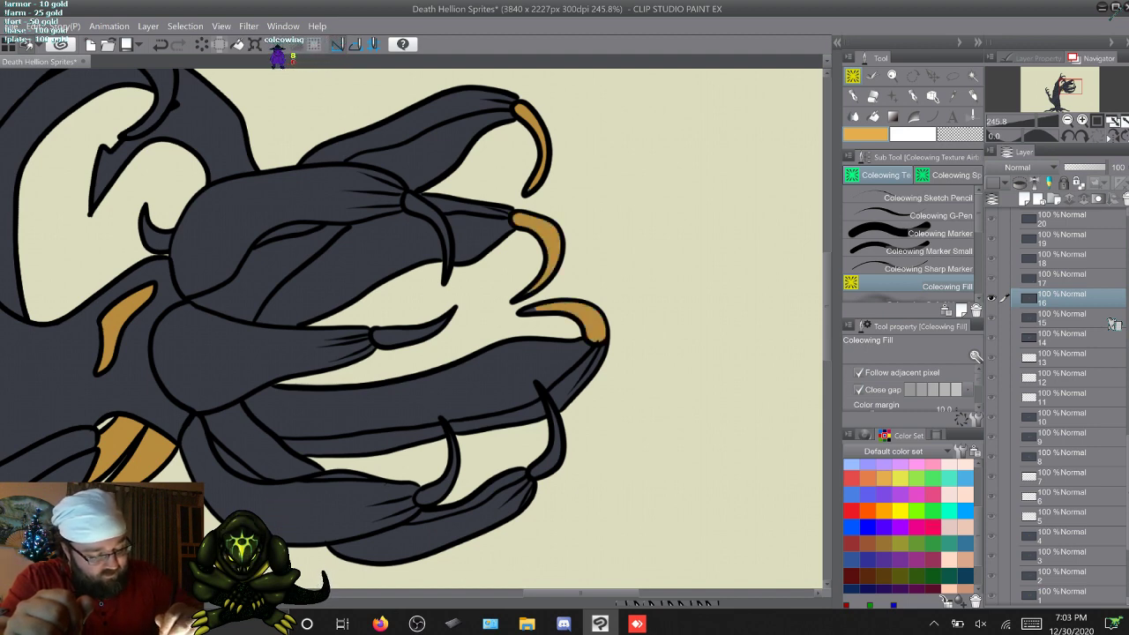
{"action": "left_click", "coordinate": [528, 310]}
{"action": "left_click_drag", "start_coordinate": [538, 472], "coordinate": [555, 414]}
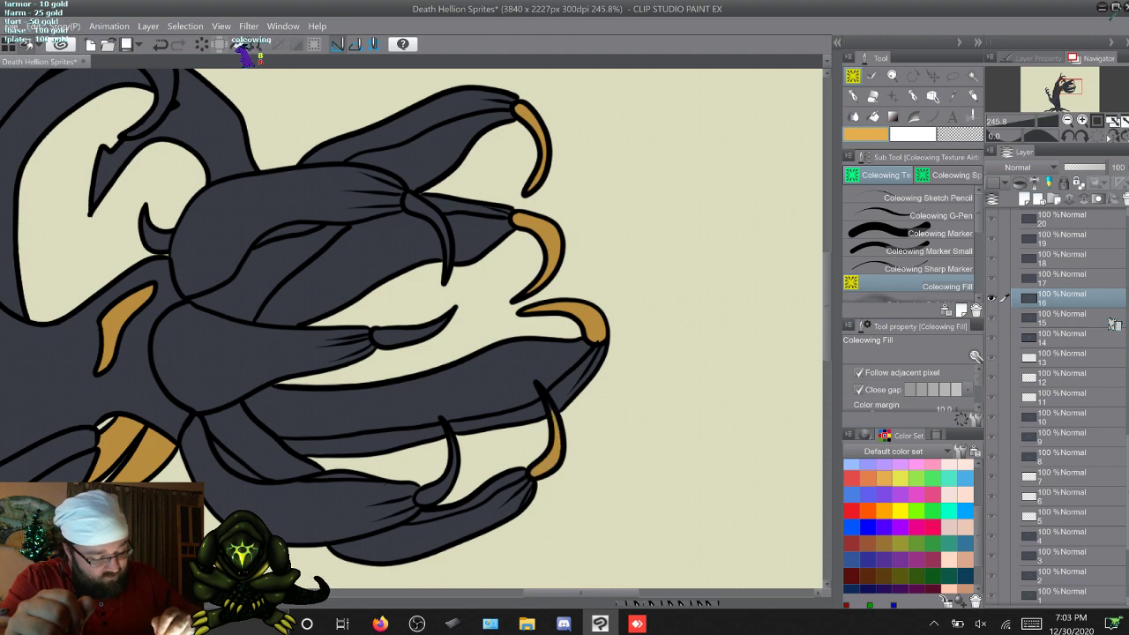
{"action": "left_click", "coordinate": [432, 492]}
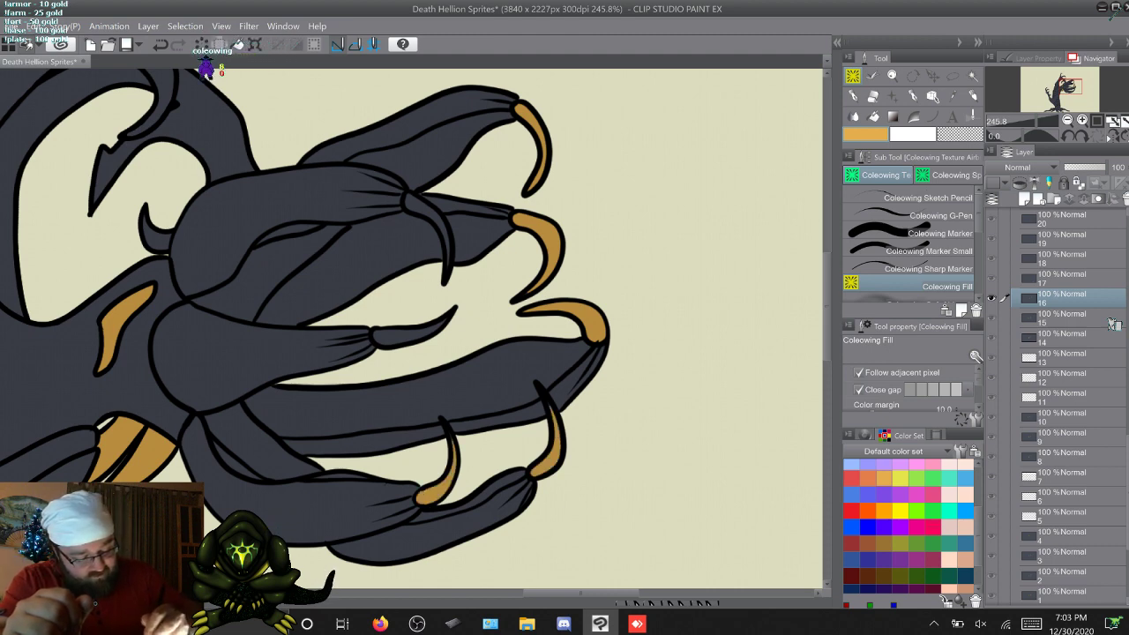
{"action": "left_click_drag", "start_coordinate": [441, 326], "coordinate": [378, 337]}
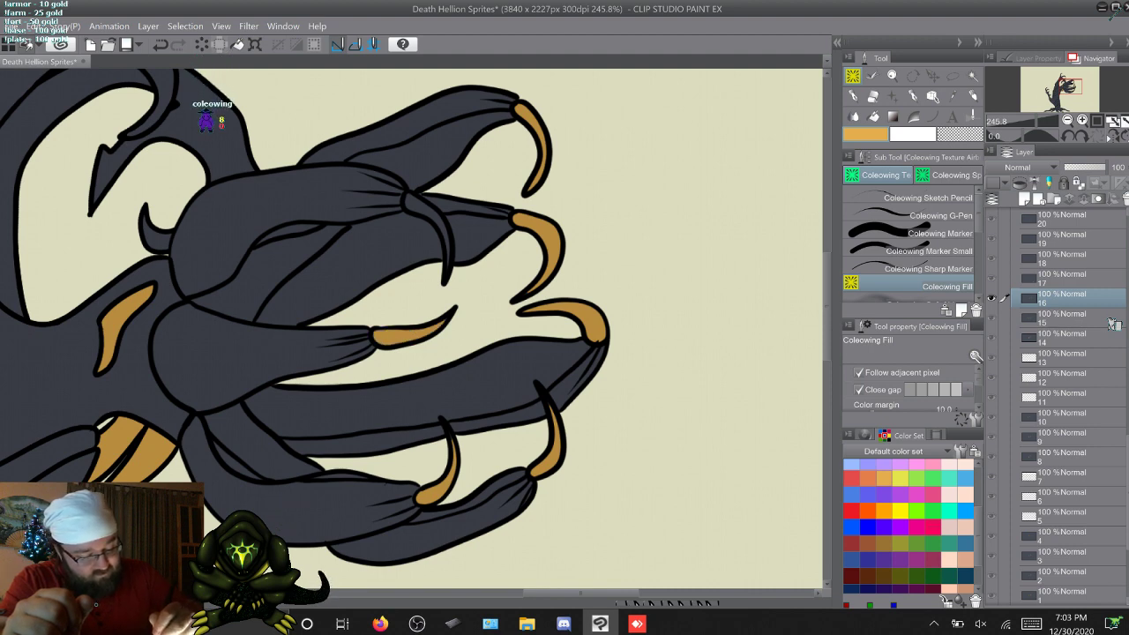
{"action": "left_click", "coordinate": [442, 236]}
{"action": "left_click", "coordinate": [412, 201]}
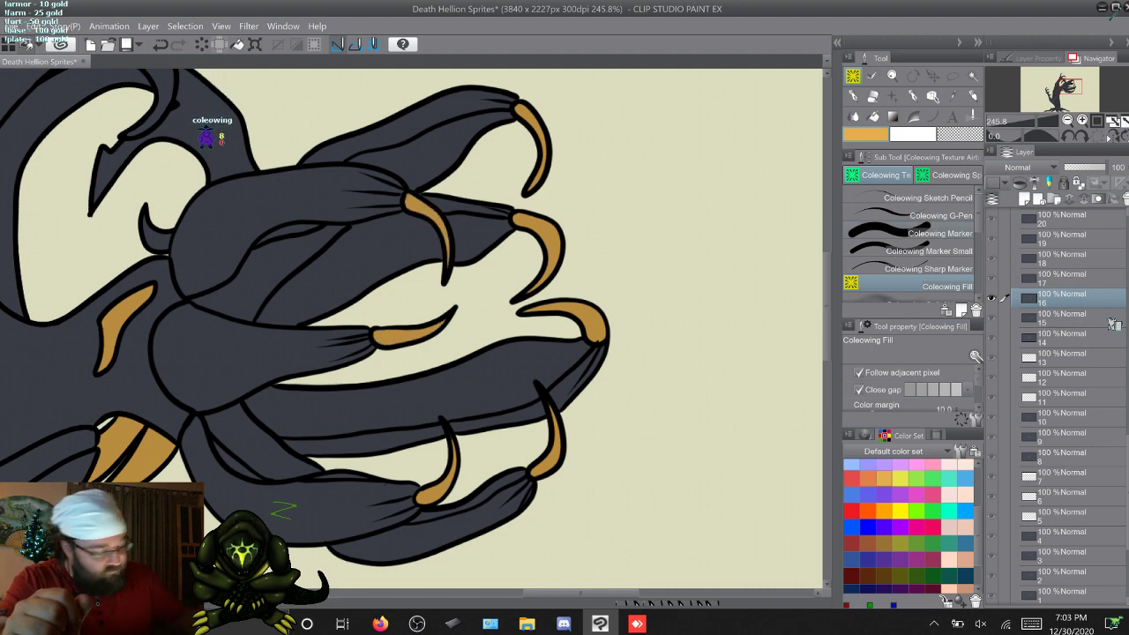
{"action": "left_click", "coordinate": [890, 252]}
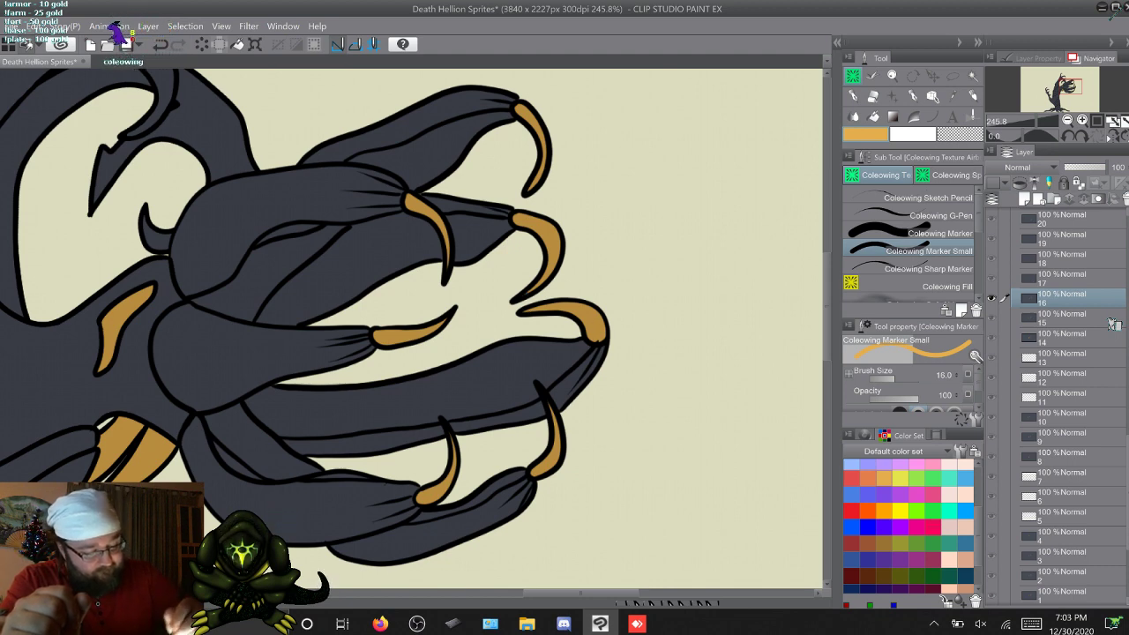
Step: Fill the uppermost claws of the hand on frame layer 17 light orange with Coleowing Fill
{"action": "key", "text": "alt+]"}
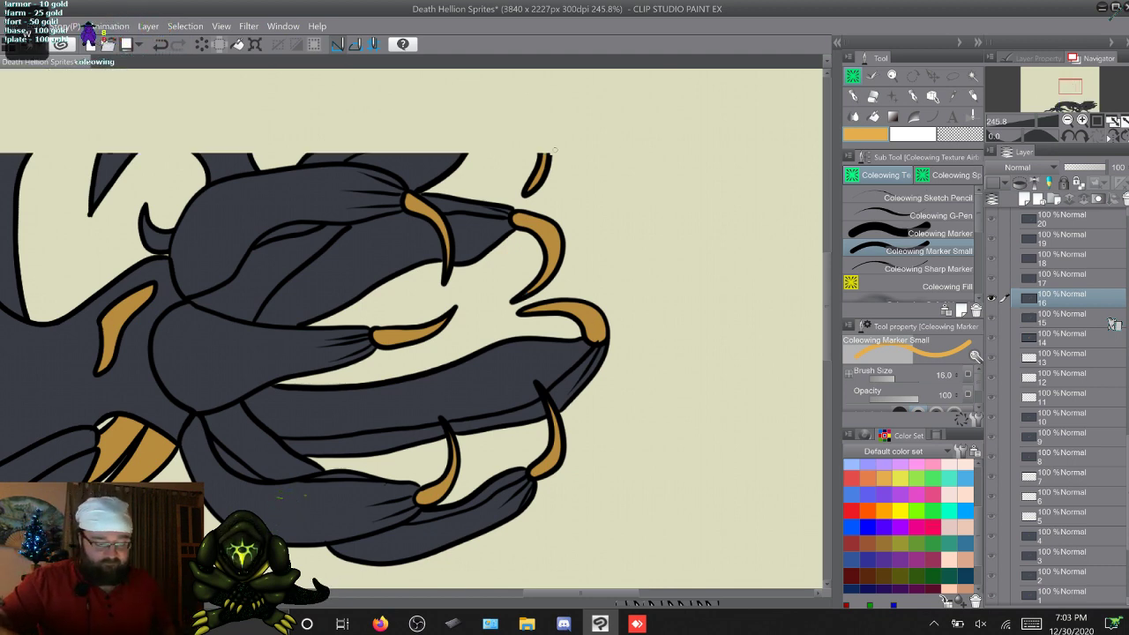
{"action": "key", "text": "alt+["}
{"action": "key", "text": "alt+]"}
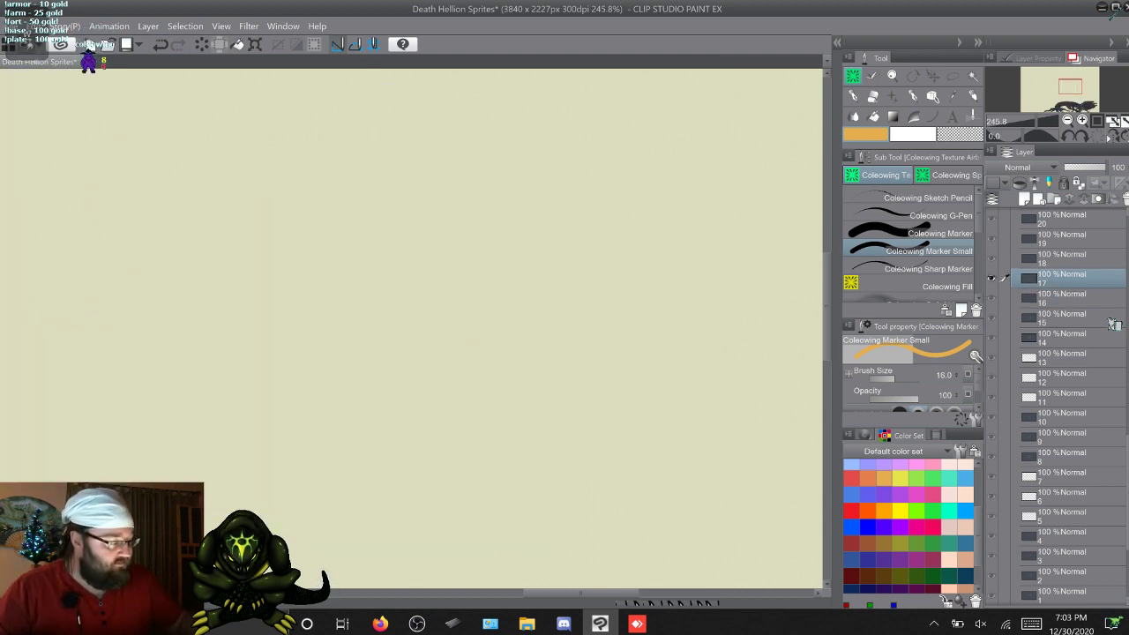
{"action": "left_click_drag", "start_coordinate": [1089, 104], "coordinate": [1092, 104]}
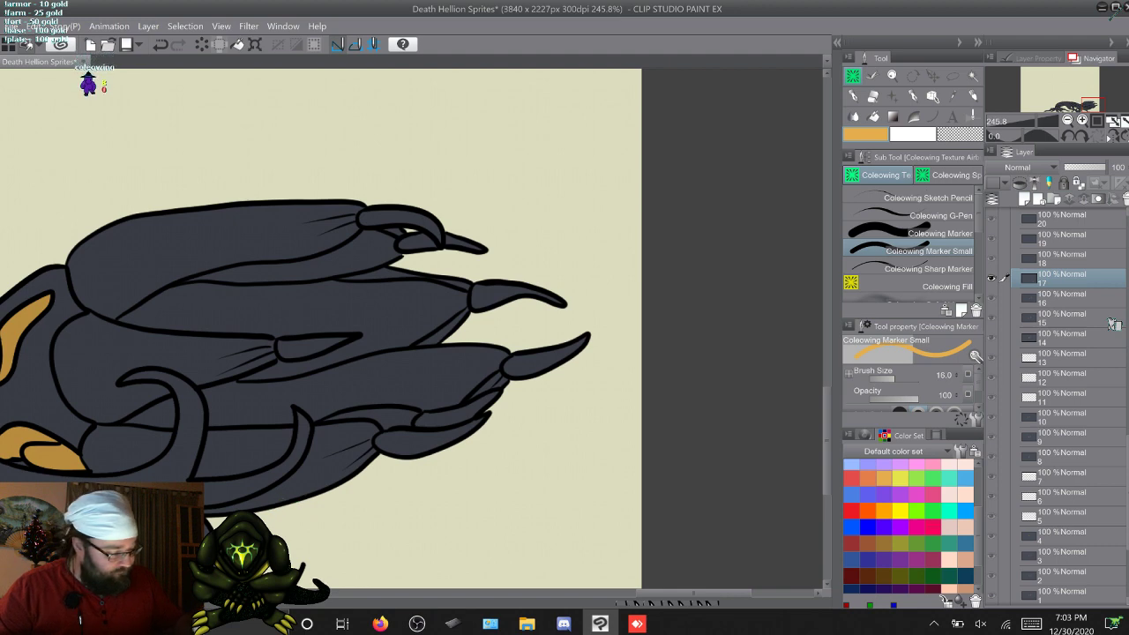
{"action": "key", "text": "g"}
{"action": "left_click", "coordinate": [381, 217]}
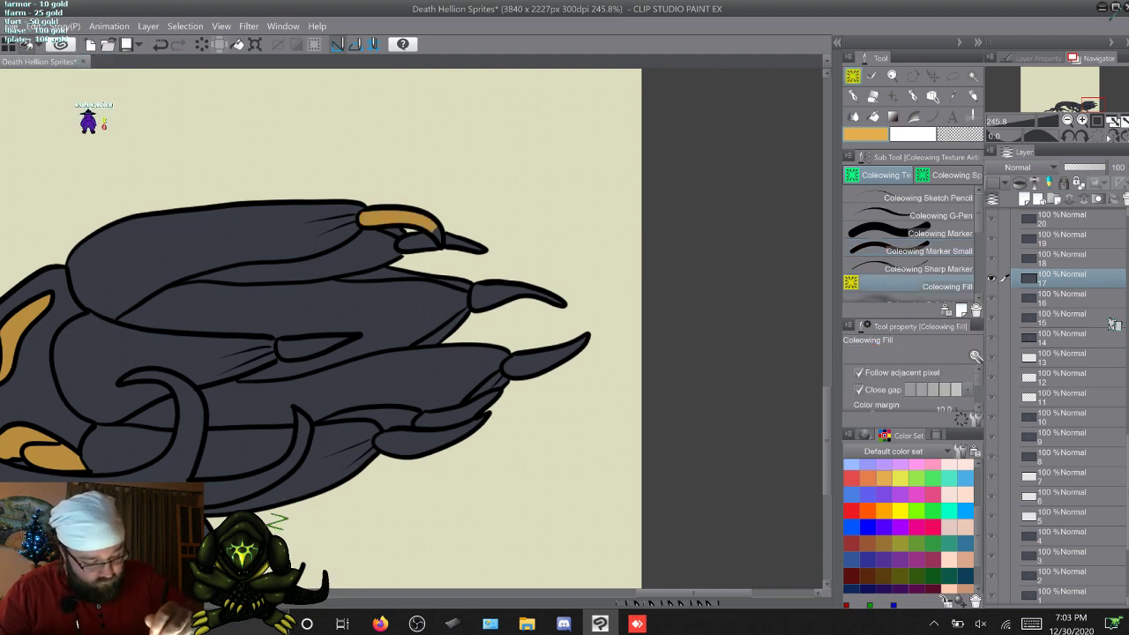
{"action": "left_click", "coordinate": [459, 243]}
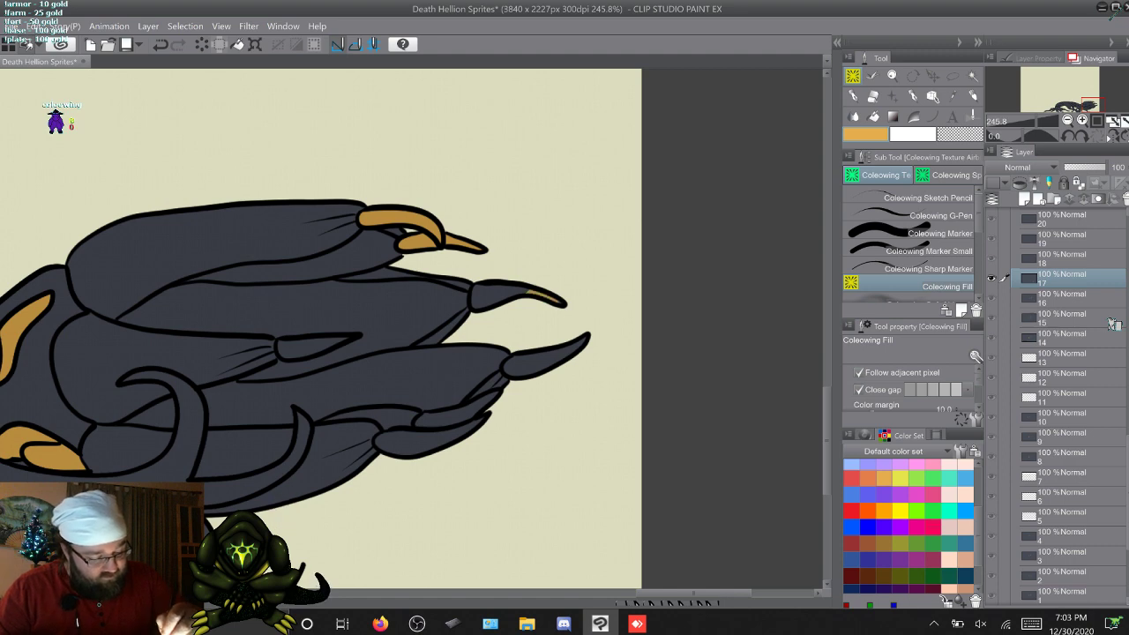
Step: Fill the remaining dark claws of the hand on layer 17 with the golden-orange drawing colour
{"action": "left_click", "coordinate": [573, 346]}
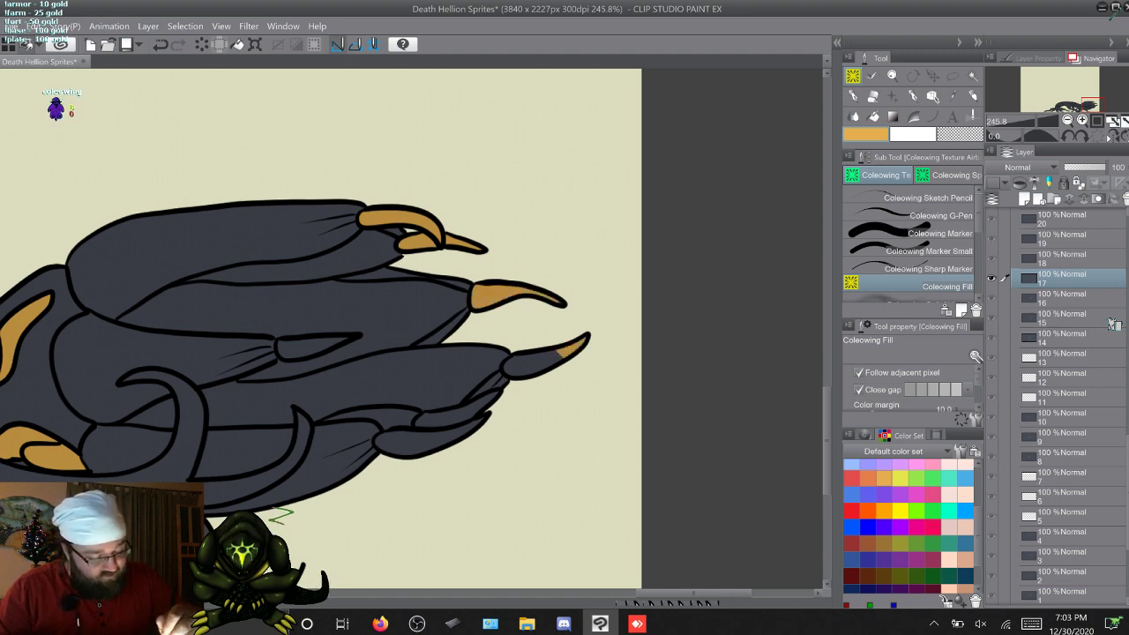
{"action": "left_click", "coordinate": [483, 403]}
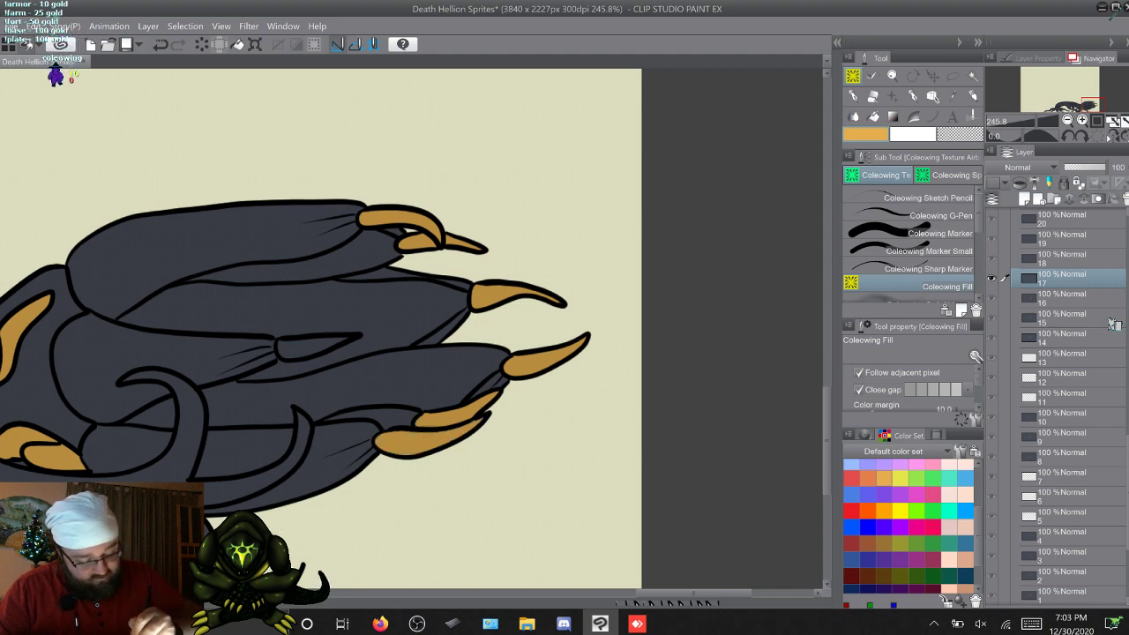
{"action": "left_click", "coordinate": [331, 344]}
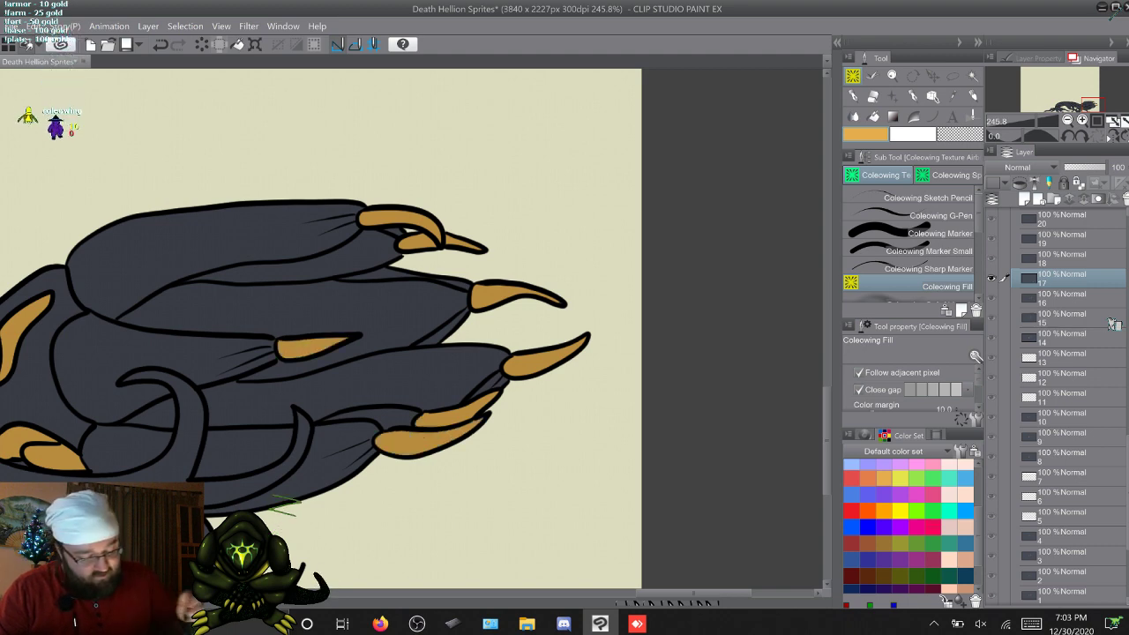
Step: Switch to layer 18 and fill all the claws of the closed hand with golden orange using Coleowing Fill
{"action": "left_click", "coordinate": [933, 251]}
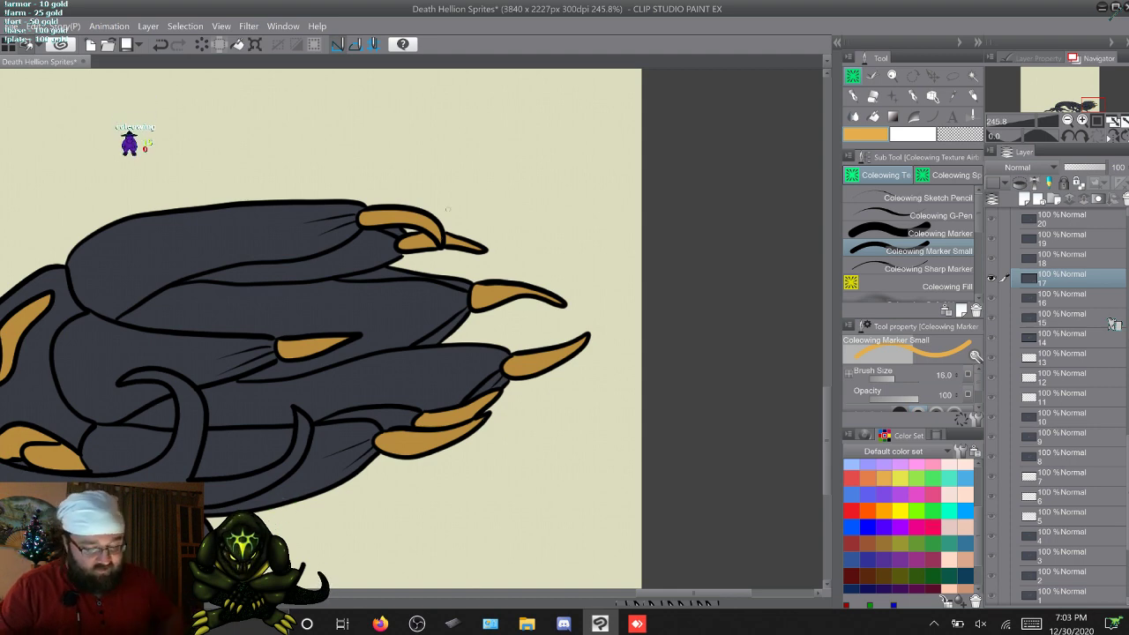
{"action": "key", "text": "w"}
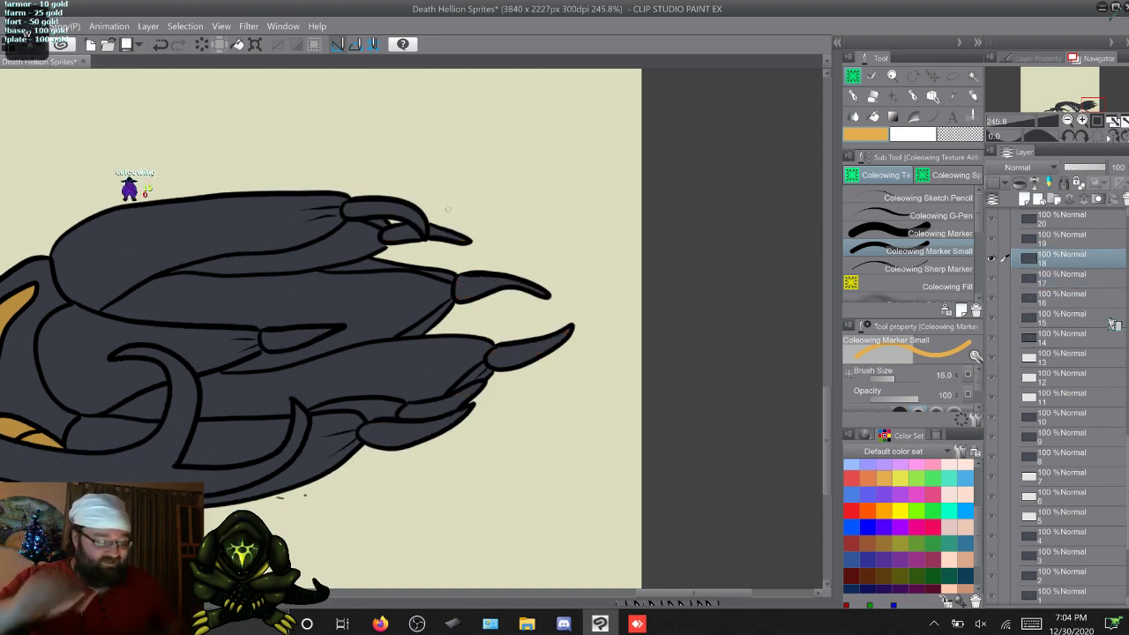
{"action": "key", "text": "g"}
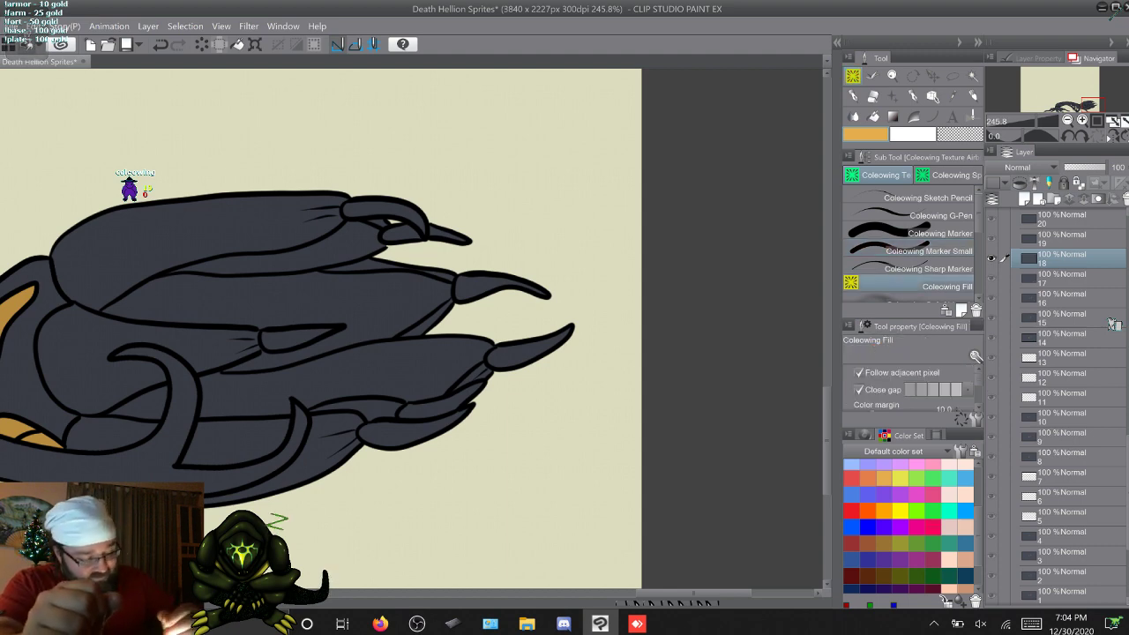
{"action": "left_click", "coordinate": [529, 287]}
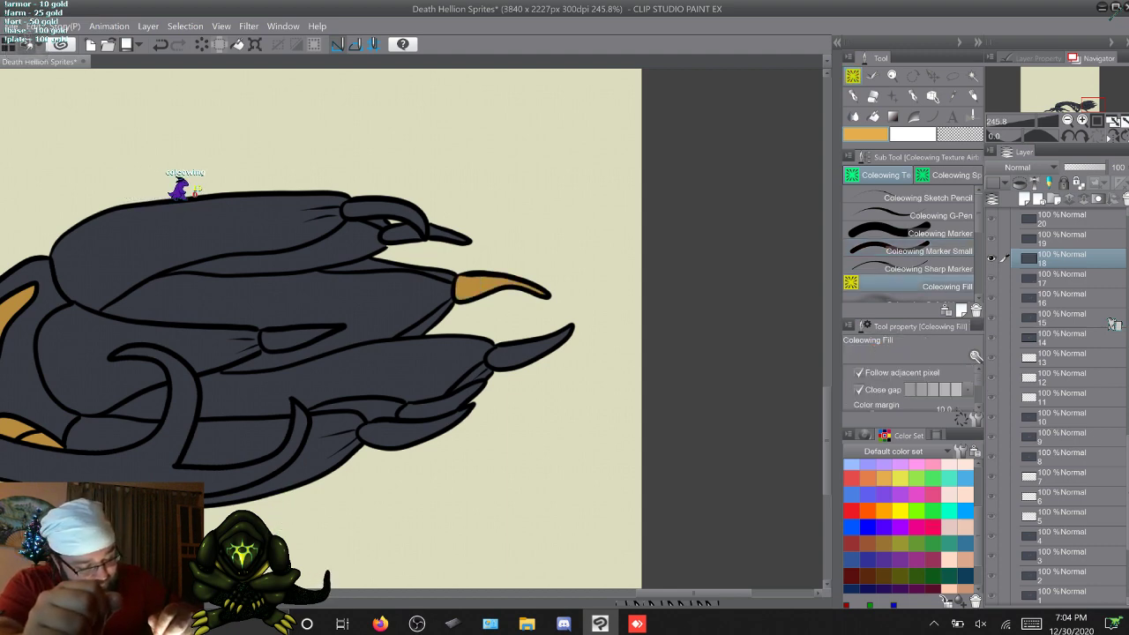
{"action": "left_click", "coordinate": [549, 342]}
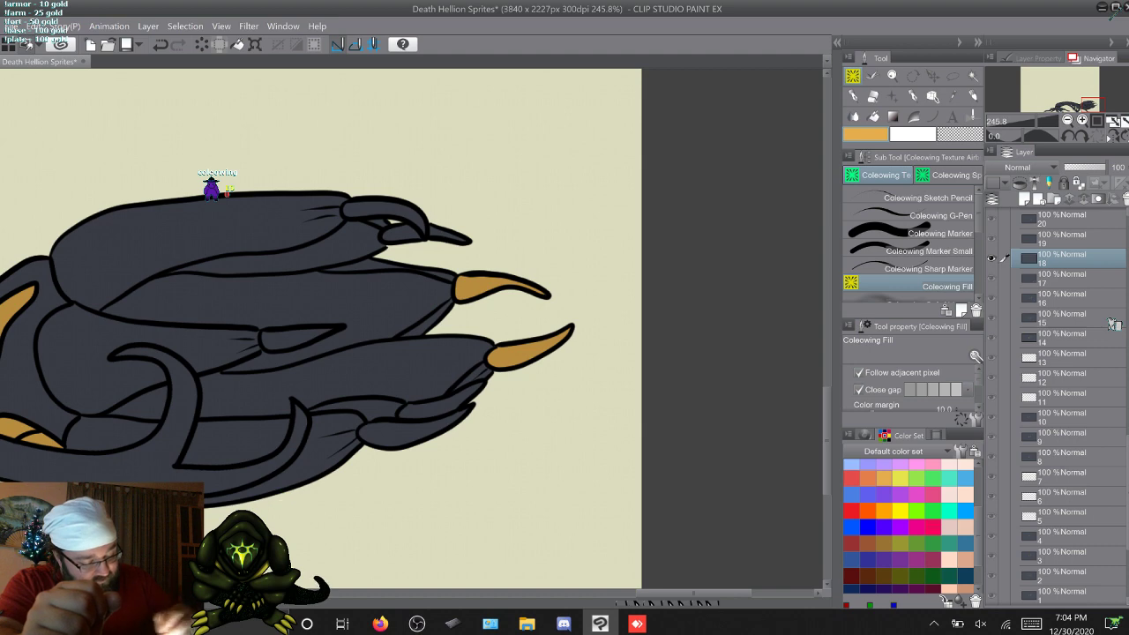
{"action": "left_click", "coordinate": [448, 404]}
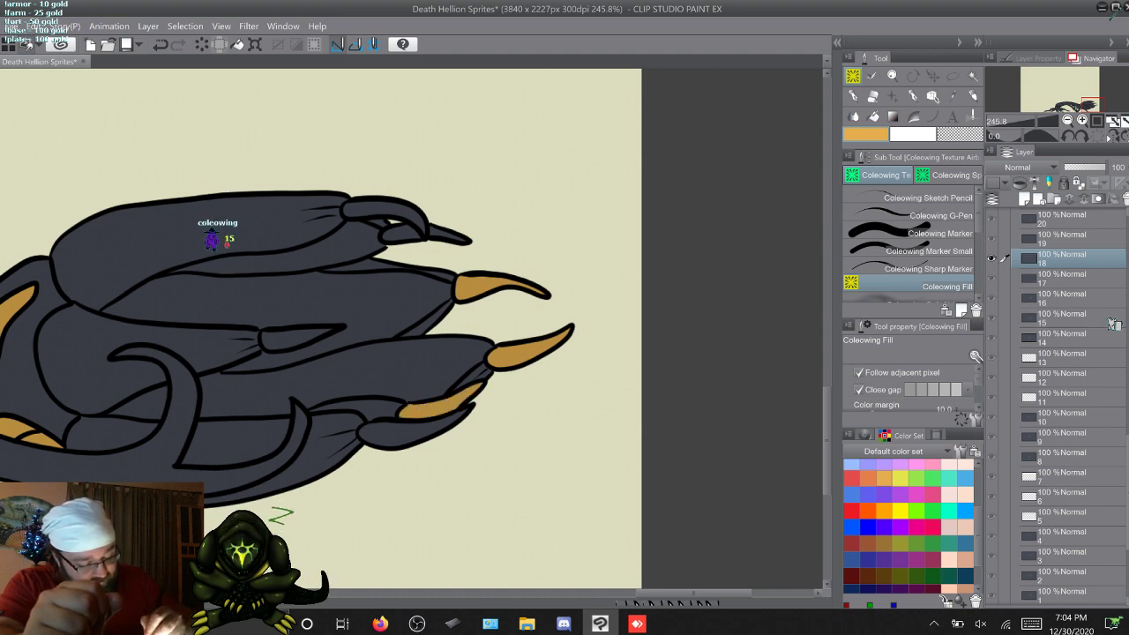
{"action": "left_click", "coordinate": [404, 434]}
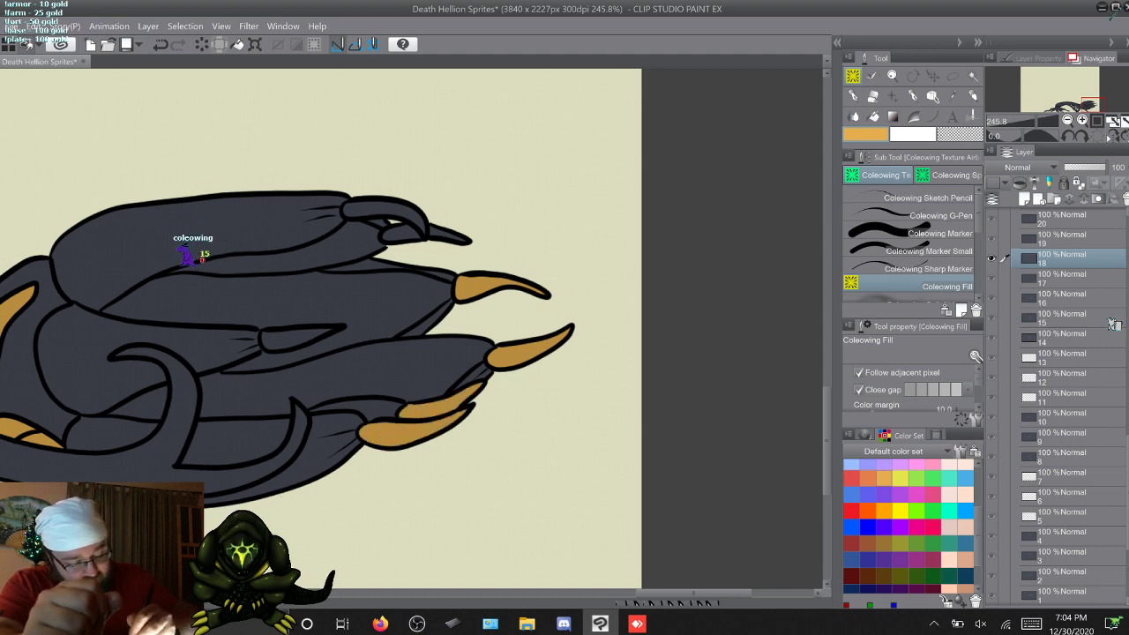
{"action": "left_click", "coordinate": [304, 336]}
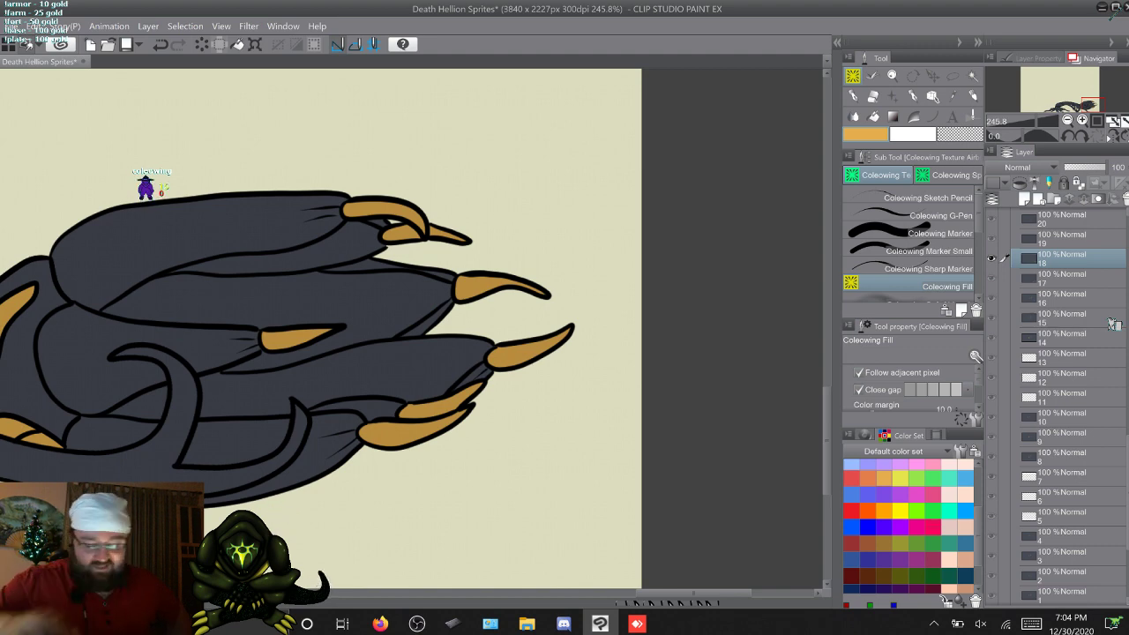
Step: Switch to layer 19 and fill the three upper claws of the opening hand with golden orange
{"action": "key", "text": "w"}
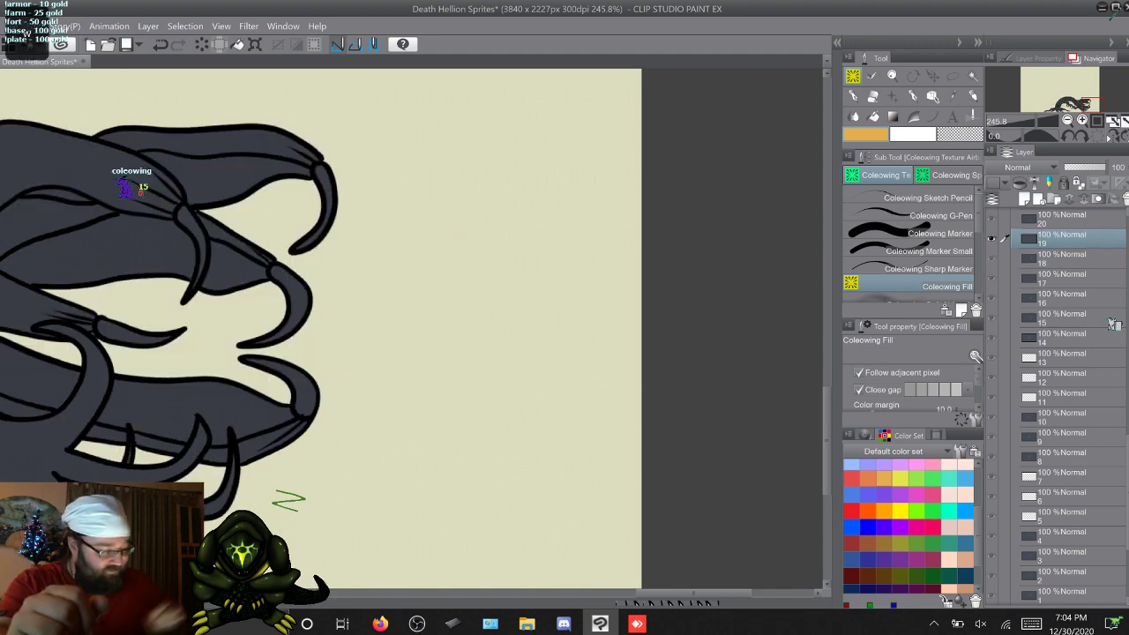
{"action": "key", "text": "Page_Down"}
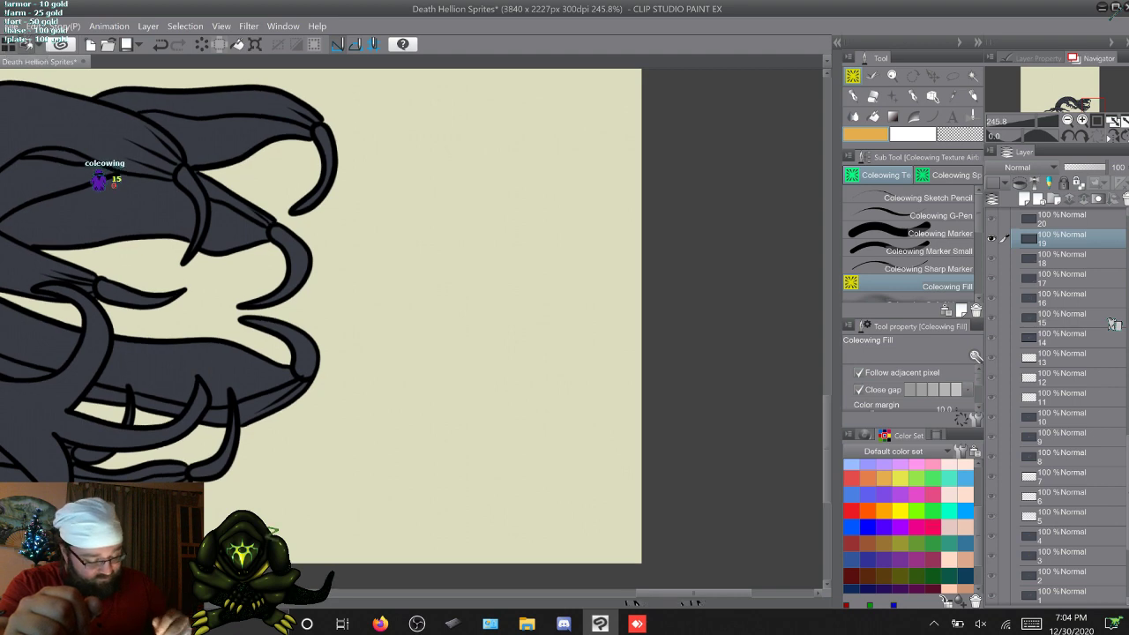
{"action": "key", "text": "Home"}
{"action": "left_click_drag", "start_coordinate": [692, 593], "coordinate": [667, 594]}
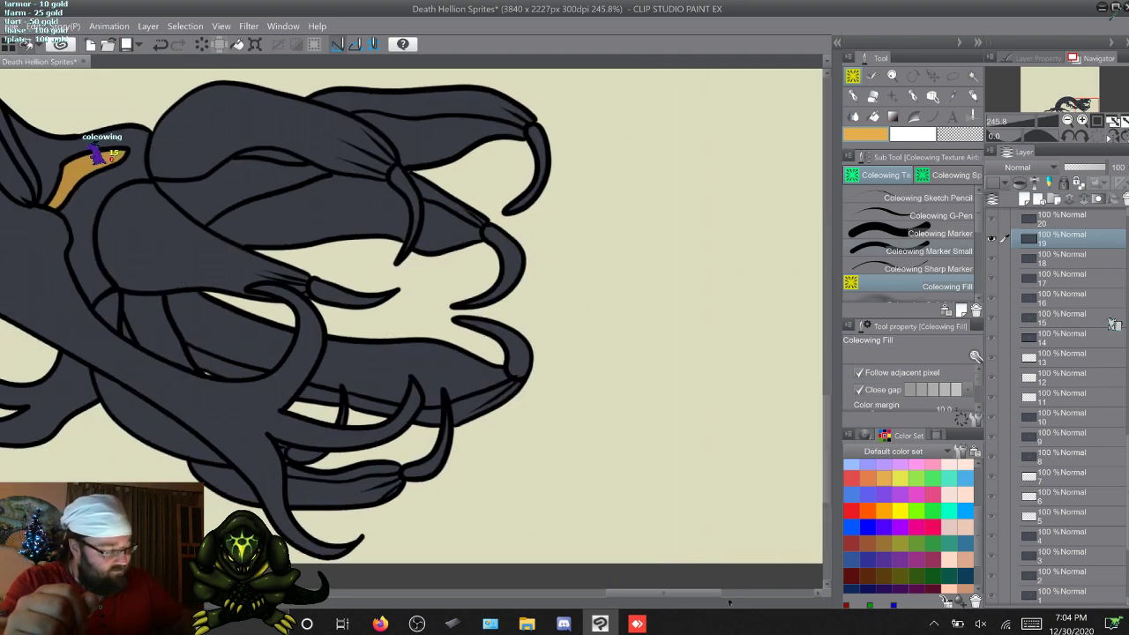
{"action": "left_click", "coordinate": [535, 145]}
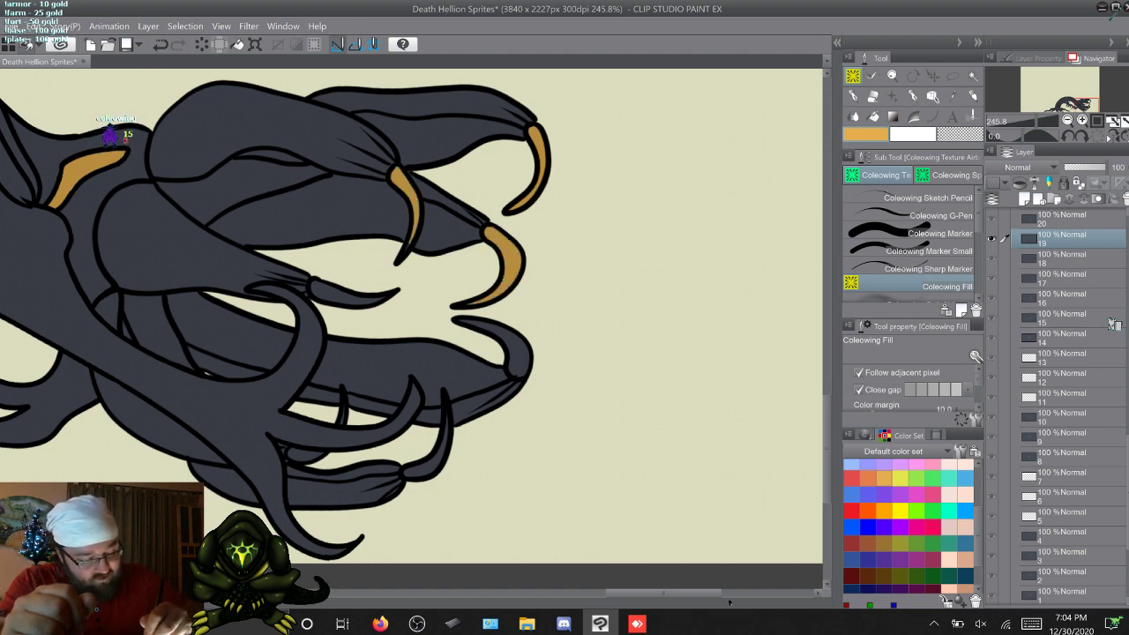
{"action": "key", "text": "p"}
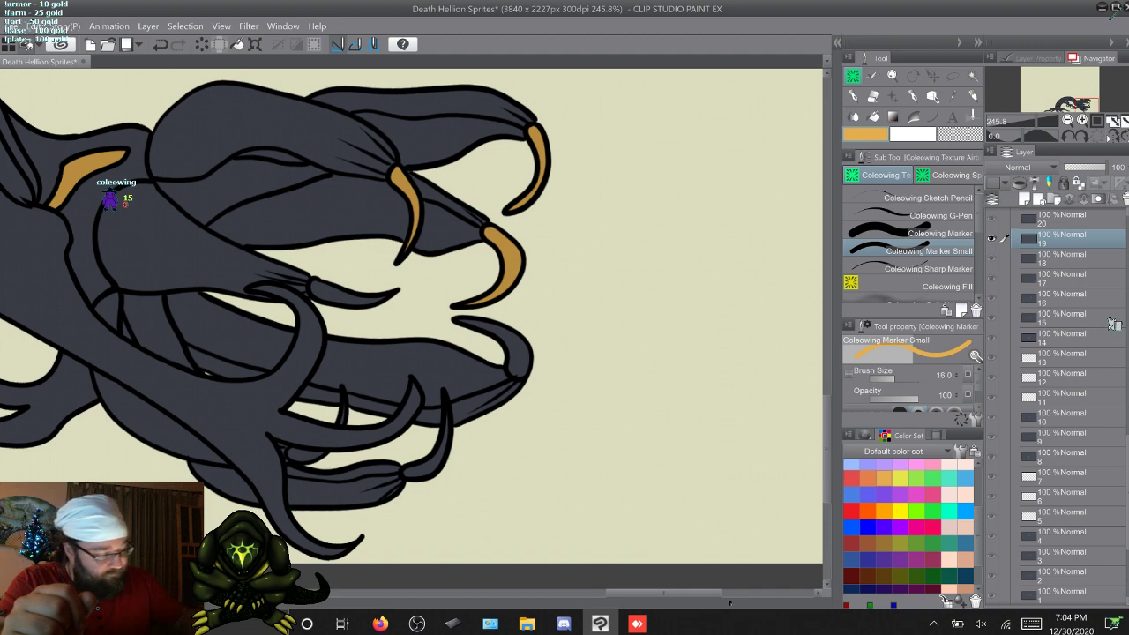
Step: Fill the remaining middle and lower finger claws on layer 19 with golden orange, including the partly hidden one
{"action": "key", "text": "g"}
{"action": "left_click", "coordinate": [513, 353]}
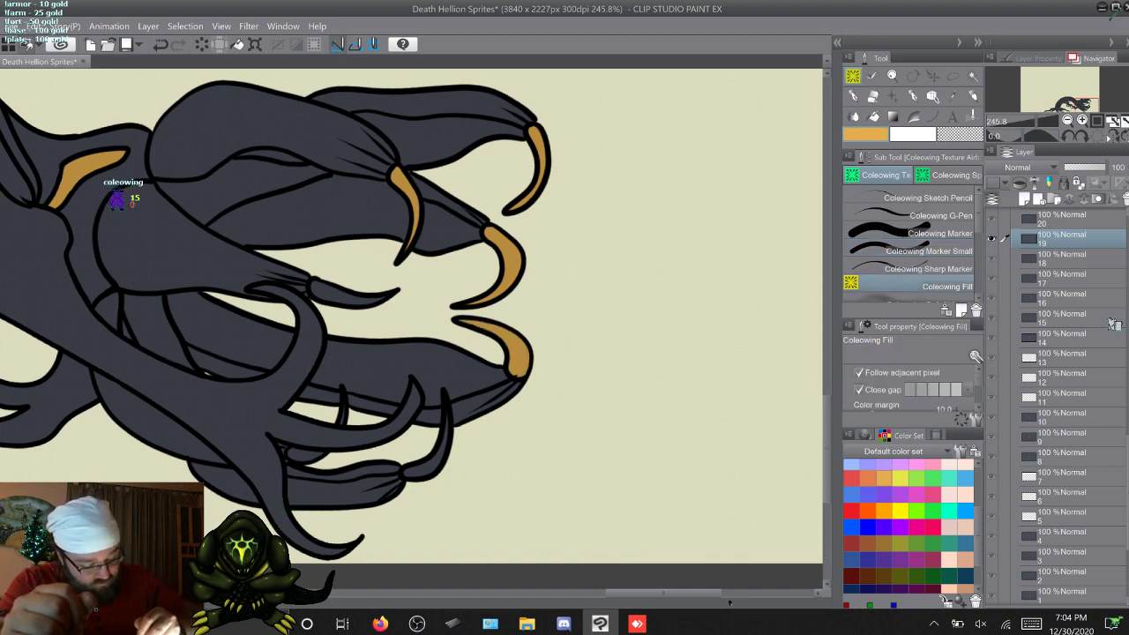
{"action": "left_click", "coordinate": [421, 470]}
{"action": "left_click", "coordinate": [441, 449]}
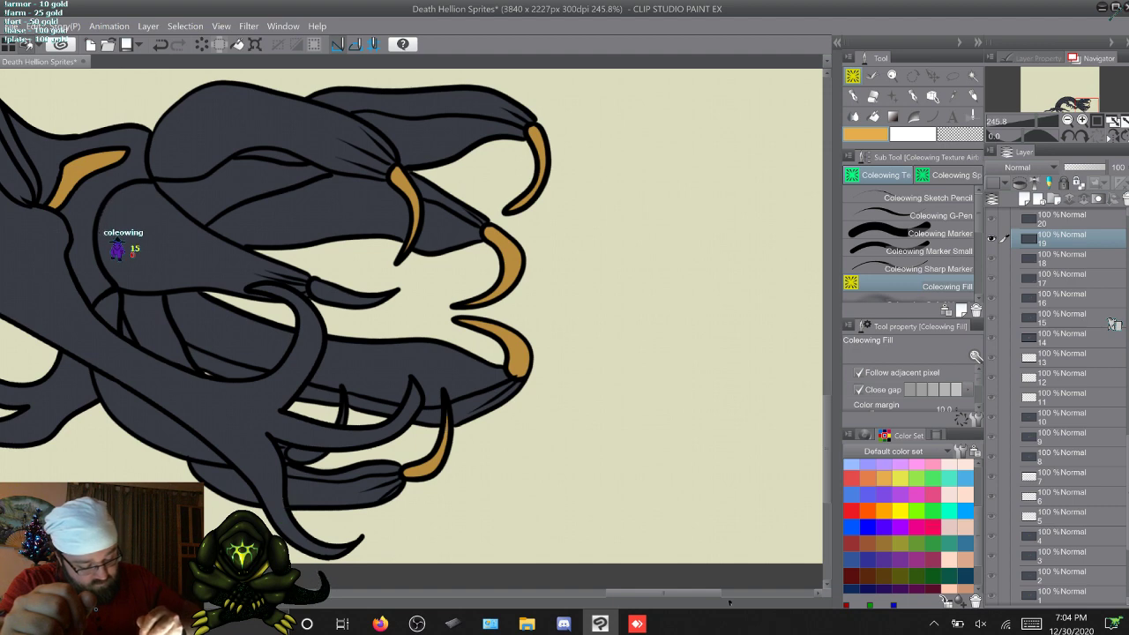
{"action": "left_click", "coordinate": [305, 454]}
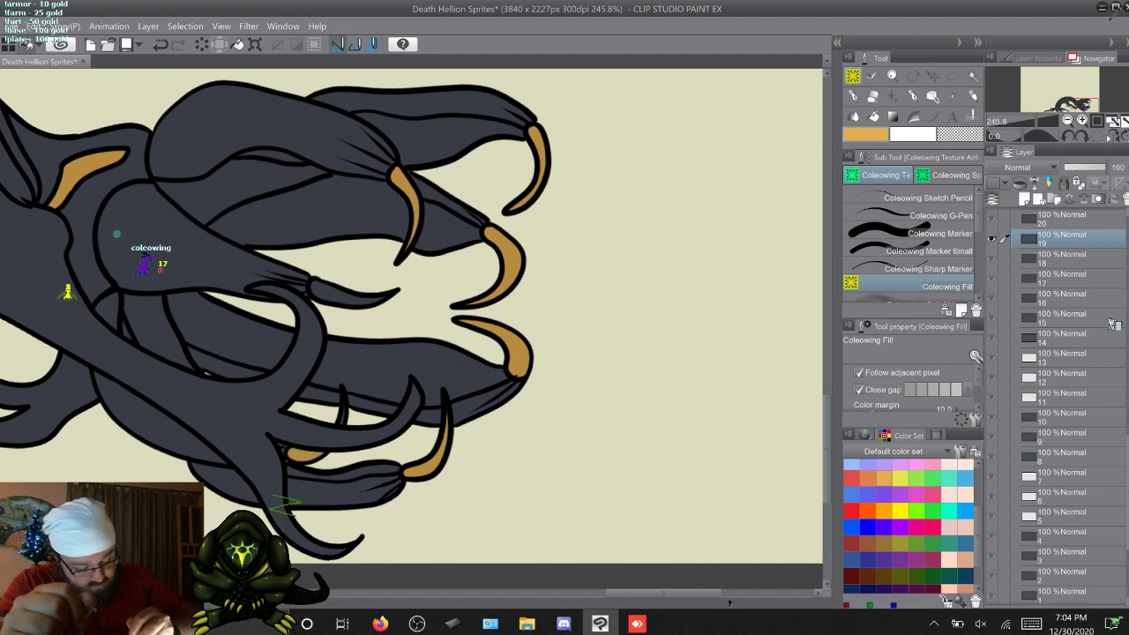
{"action": "left_click", "coordinate": [339, 293]}
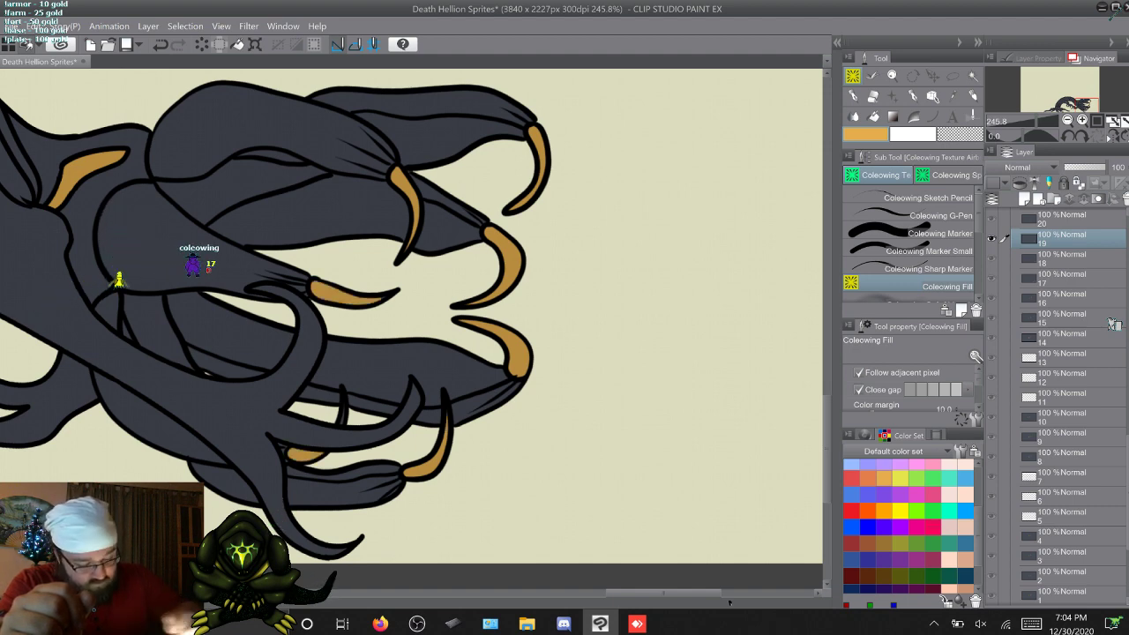
Step: Switch to layer 20 and fill the three lower claws of the hand with golden orange using Coleowing Fill
{"action": "left_click", "coordinate": [928, 251]}
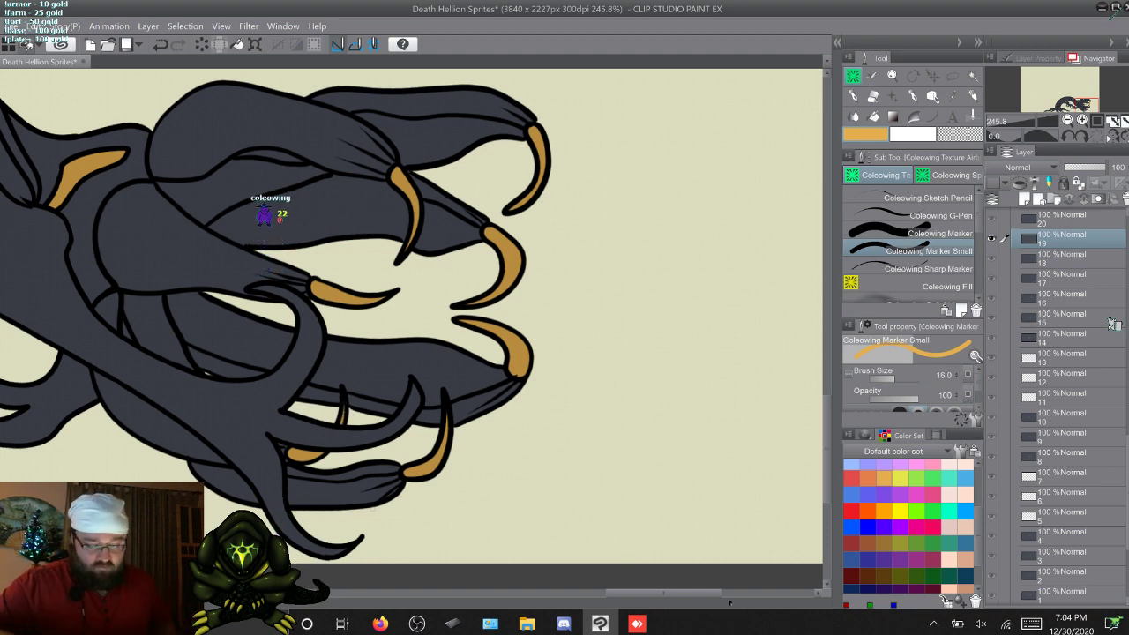
{"action": "key", "text": "w"}
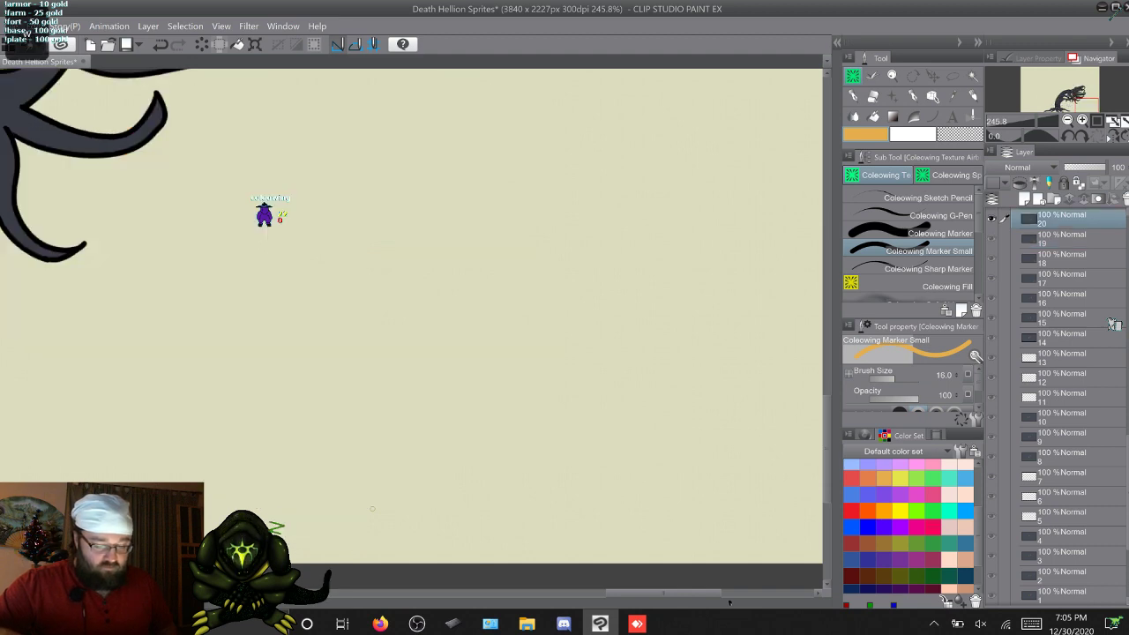
{"action": "mouse_move", "coordinate": [344, 97]}
{"action": "left_mouse_down"}
{"action": "mouse_move", "coordinate": [604, 494]}
{"action": "mouse_move", "coordinate": [595, 570]}
{"action": "mouse_move", "coordinate": [605, 483]}
{"action": "mouse_move", "coordinate": [584, 581]}
{"action": "left_mouse_up"}
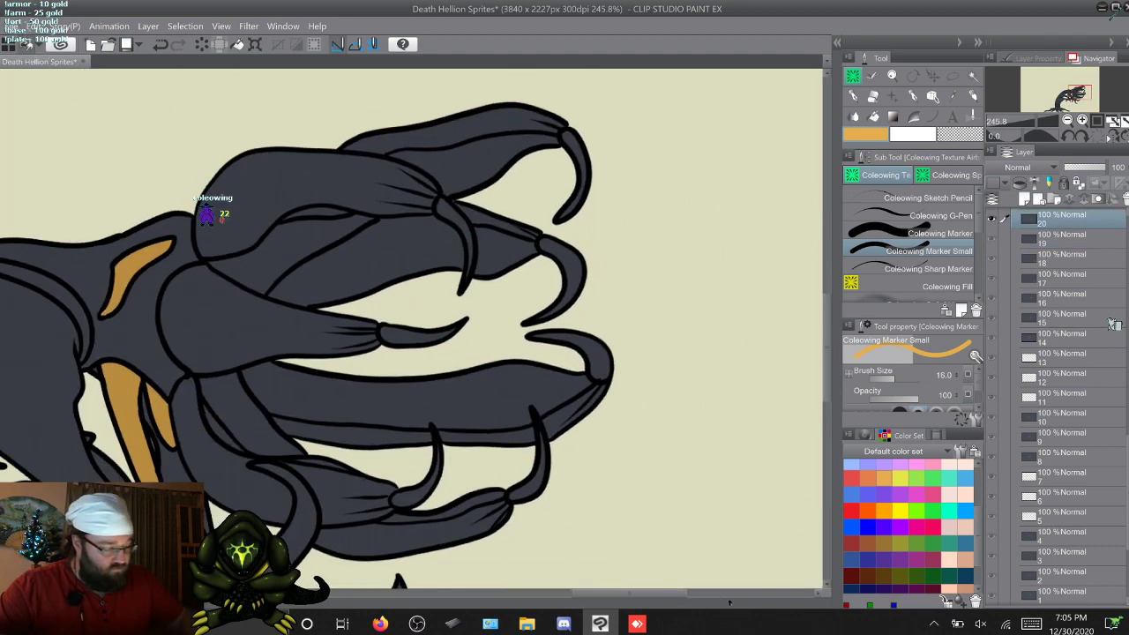
{"action": "key", "text": "g"}
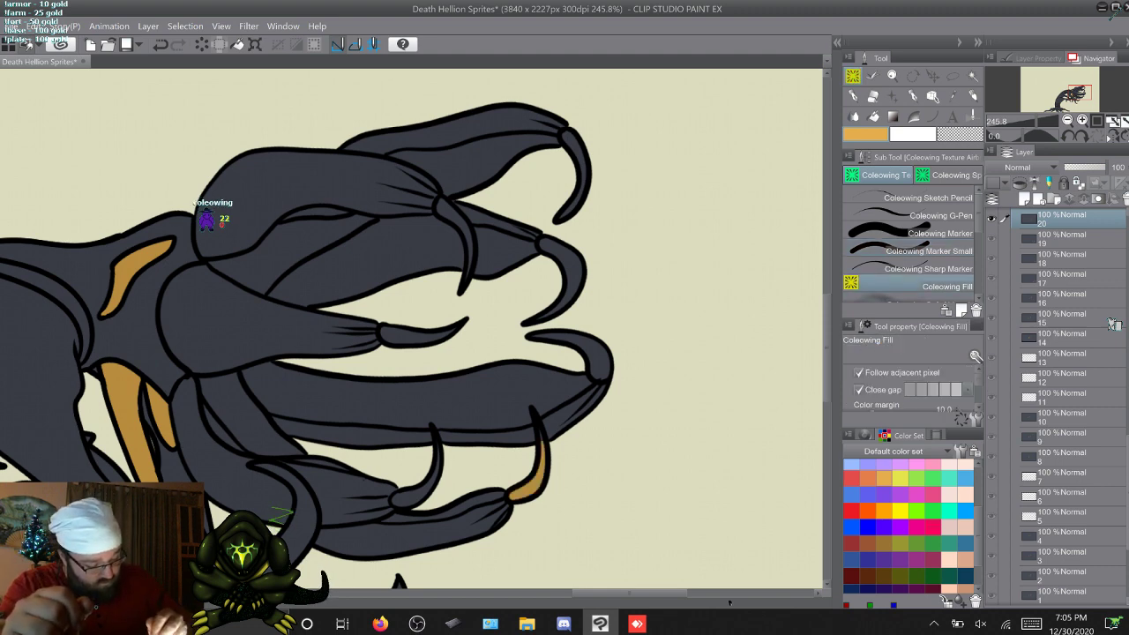
{"action": "left_click", "coordinate": [410, 496]}
{"action": "left_click", "coordinate": [432, 472]}
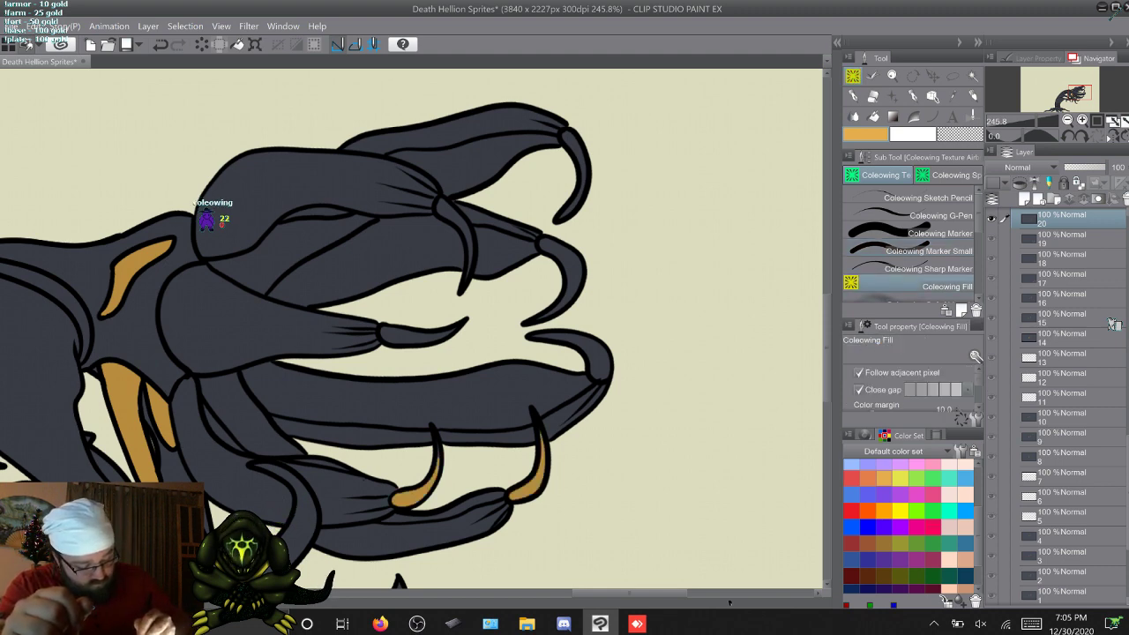
{"action": "left_click", "coordinate": [595, 357]}
{"action": "left_click", "coordinate": [560, 337]}
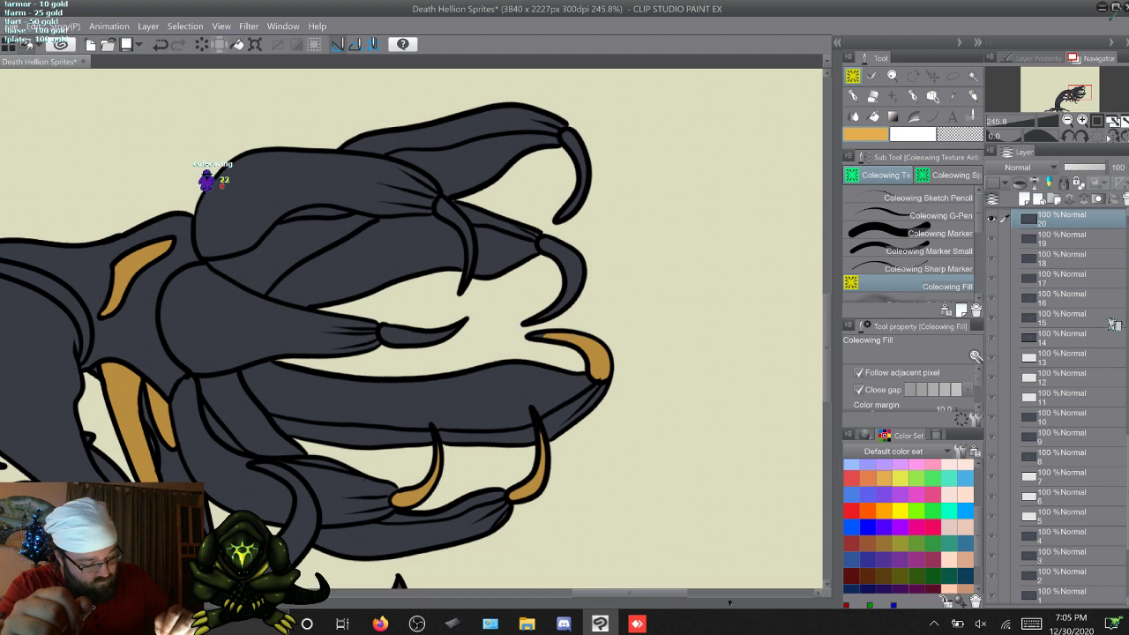
{"action": "left_click", "coordinate": [538, 336]}
Step: Fill the middle claw and the three upper claws of the hand on layer 20 with golden orange
{"action": "left_click", "coordinate": [436, 335]}
{"action": "left_click", "coordinate": [398, 334]}
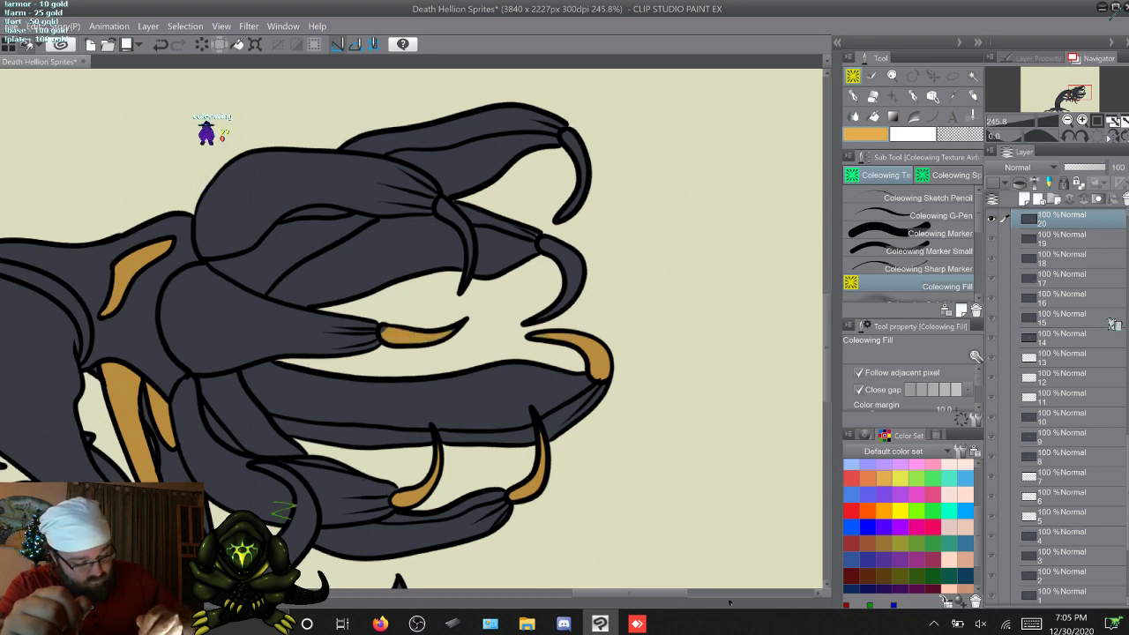
{"action": "left_click", "coordinate": [556, 299]}
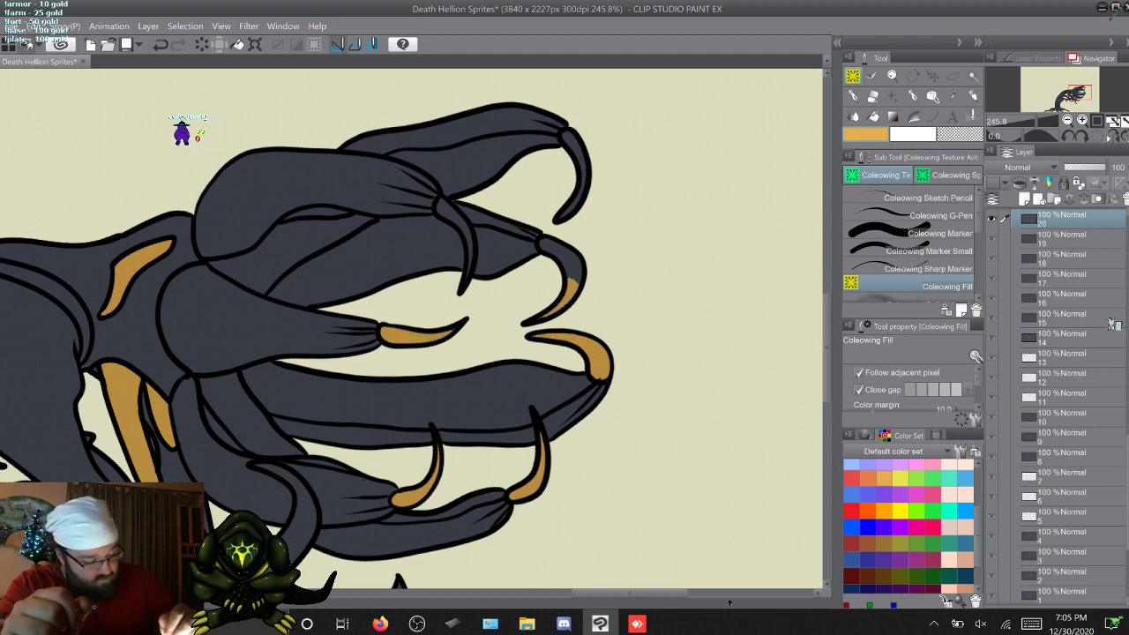
{"action": "left_click", "coordinate": [570, 264]}
{"action": "left_click", "coordinate": [459, 238]}
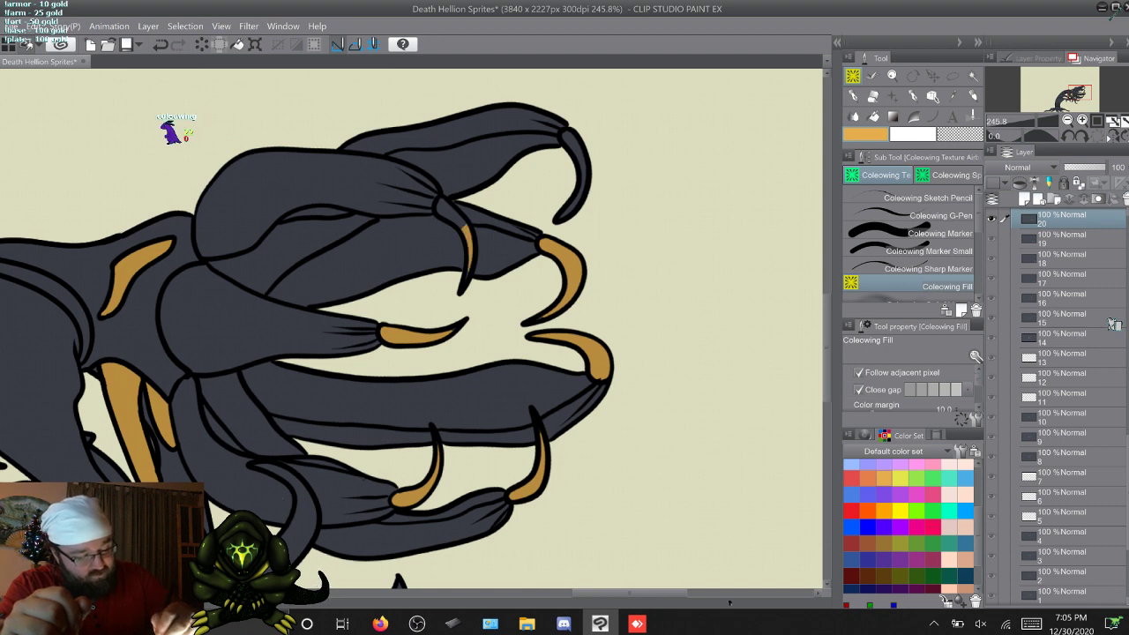
{"action": "left_click", "coordinate": [579, 187]}
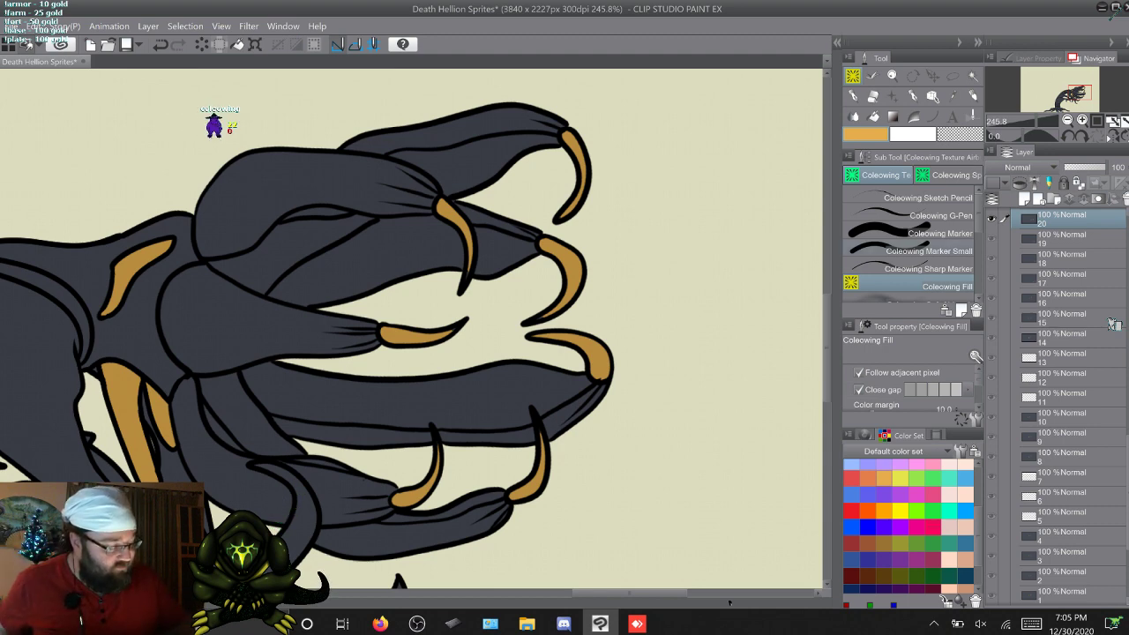
Step: Switch to layer 21 and fill the three lower claws of the raised hand with golden orange using Coleowing Fill
{"action": "left_click", "coordinate": [927, 251]}
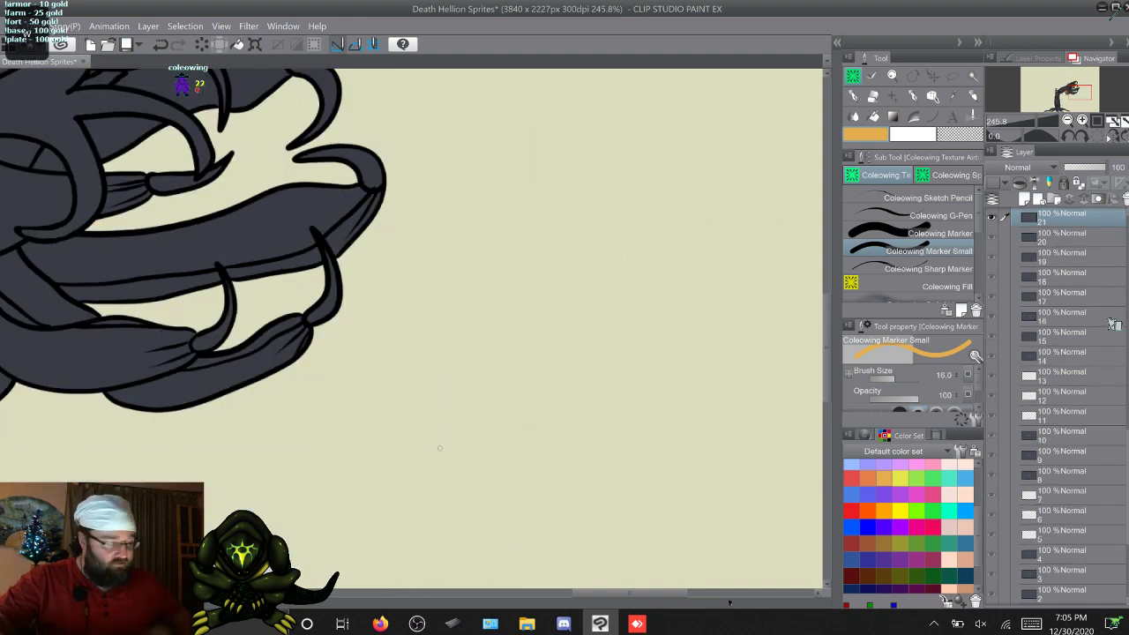
{"action": "mouse_move", "coordinate": [439, 447]}
{"action": "left_mouse_down"}
{"action": "mouse_move", "coordinate": [615, 566]}
{"action": "mouse_move", "coordinate": [600, 626]}
{"action": "left_mouse_up"}
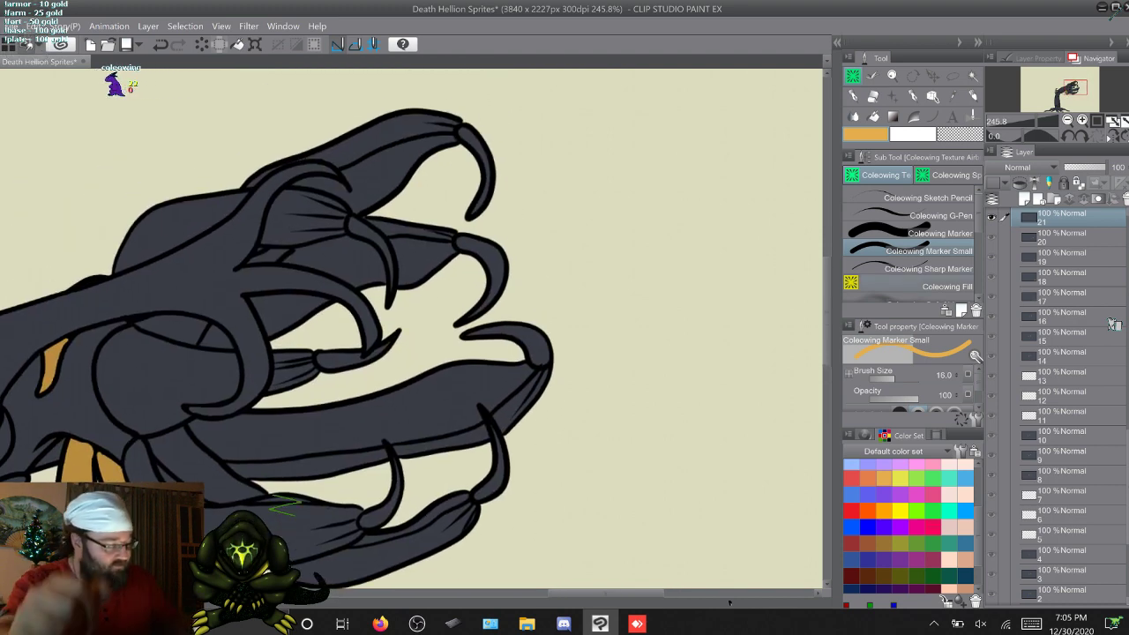
{"action": "key", "text": "g"}
{"action": "left_click", "coordinate": [498, 463]}
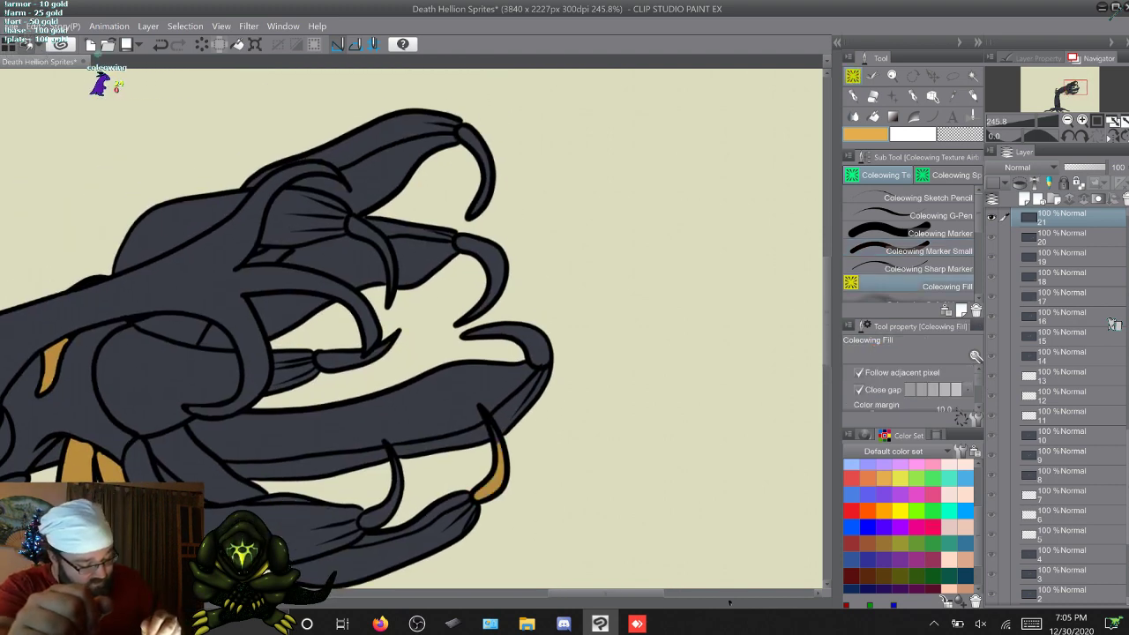
{"action": "left_click", "coordinate": [497, 438]}
{"action": "left_click", "coordinate": [377, 516]}
{"action": "left_click", "coordinate": [395, 487]}
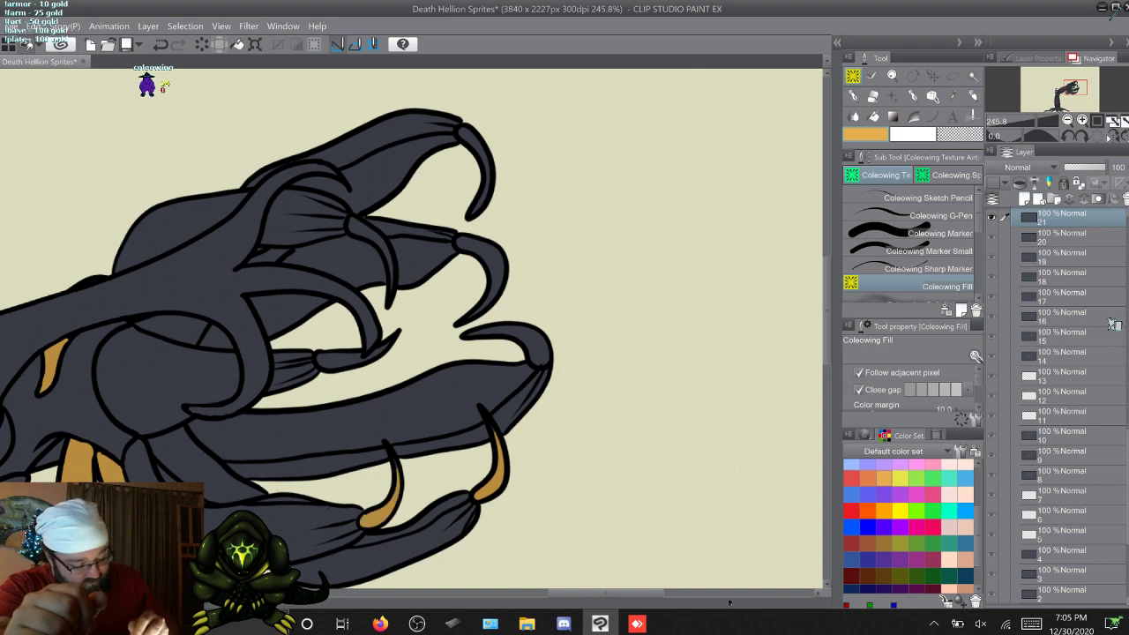
{"action": "left_click", "coordinate": [529, 345]}
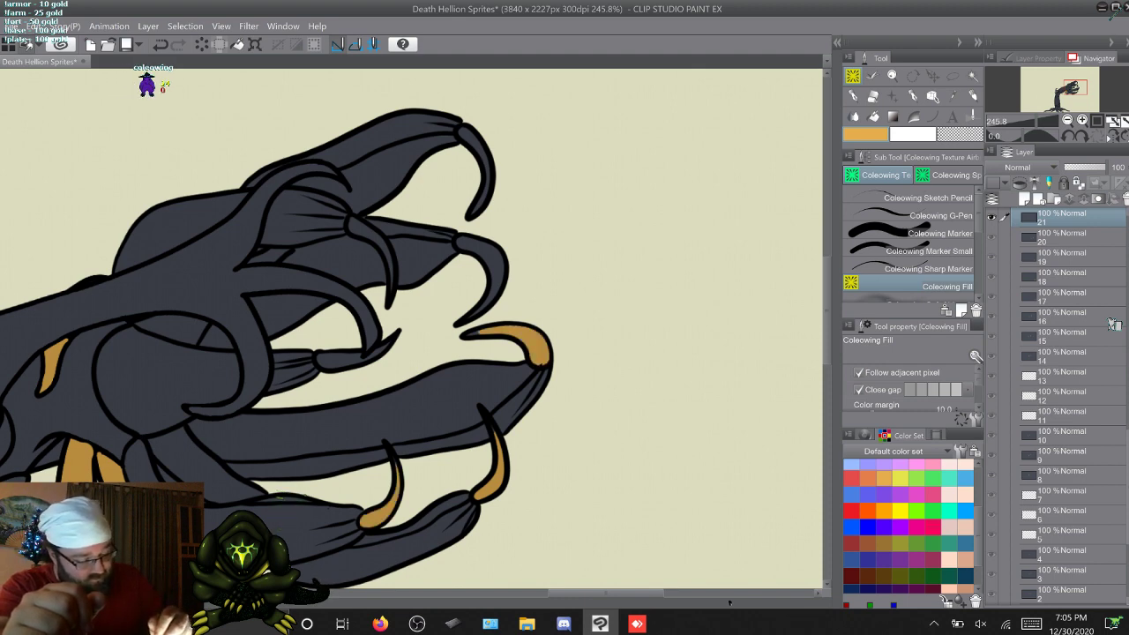
Step: Fill the four remaining middle and upper claws of the hand on layer 21 with golden orange
{"action": "left_click", "coordinate": [481, 268]}
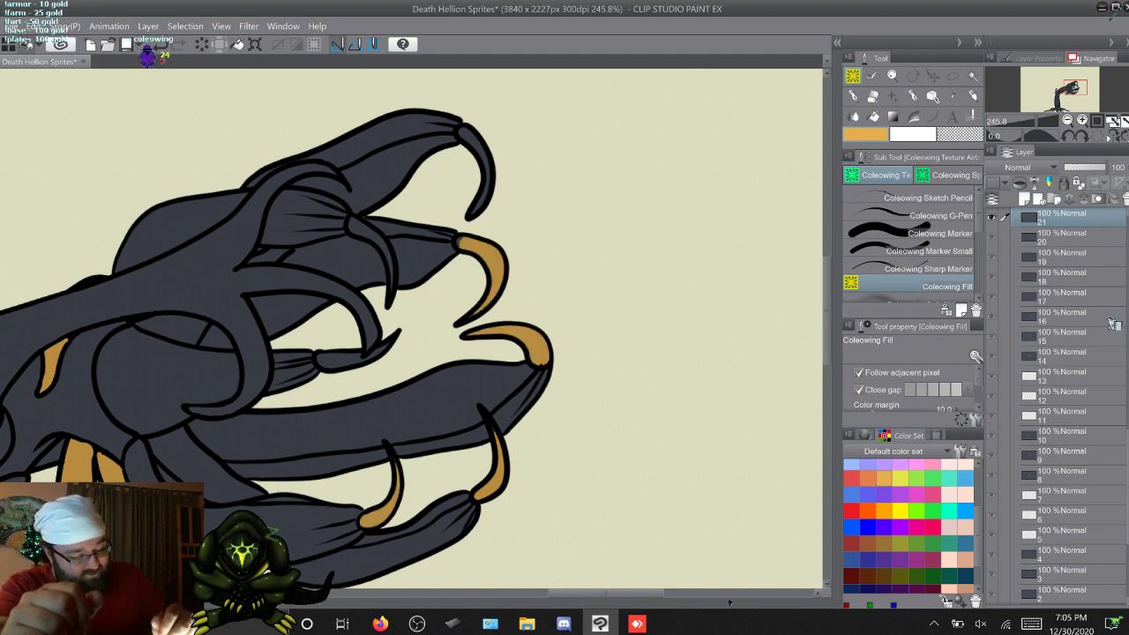
{"action": "left_click", "coordinate": [481, 199]}
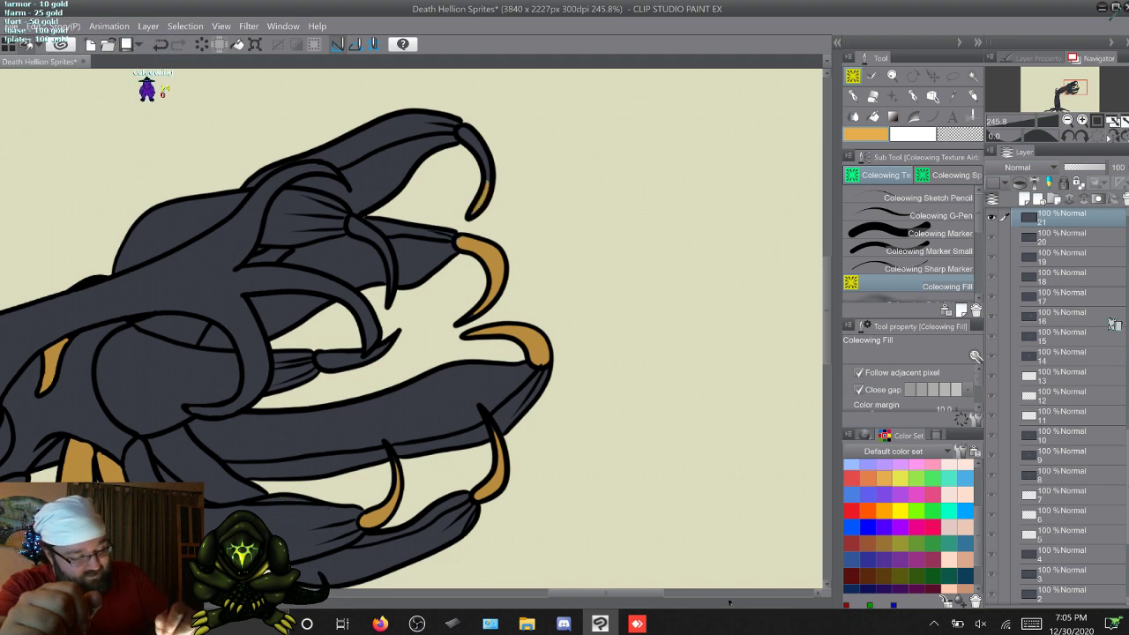
{"action": "left_click", "coordinate": [484, 165]}
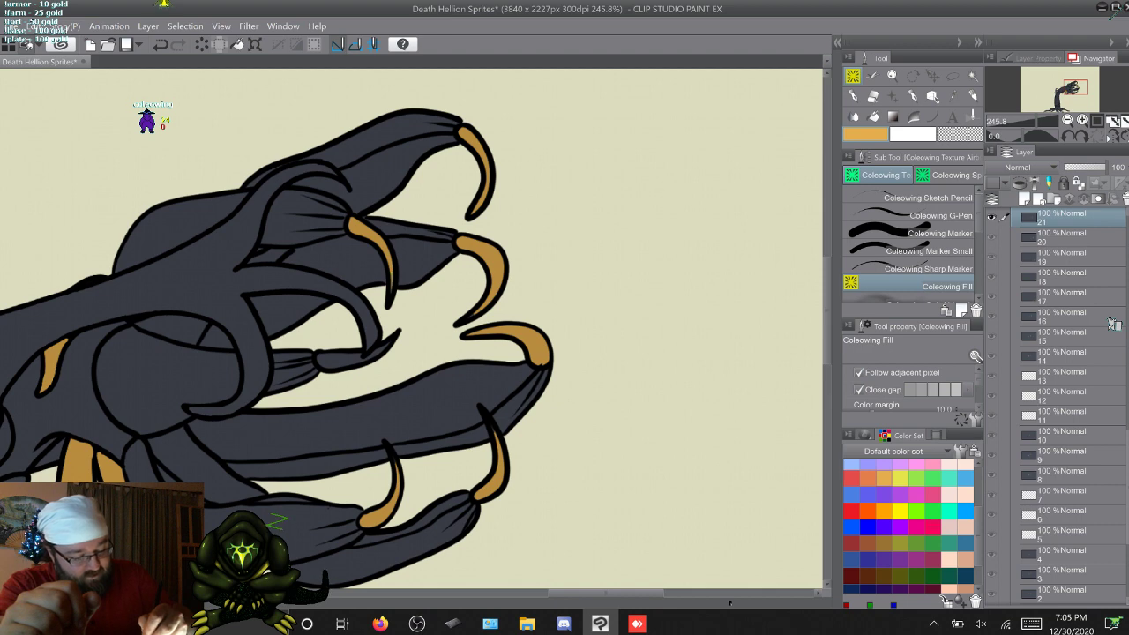
{"action": "left_click", "coordinate": [375, 351]}
{"action": "left_click", "coordinate": [336, 360]}
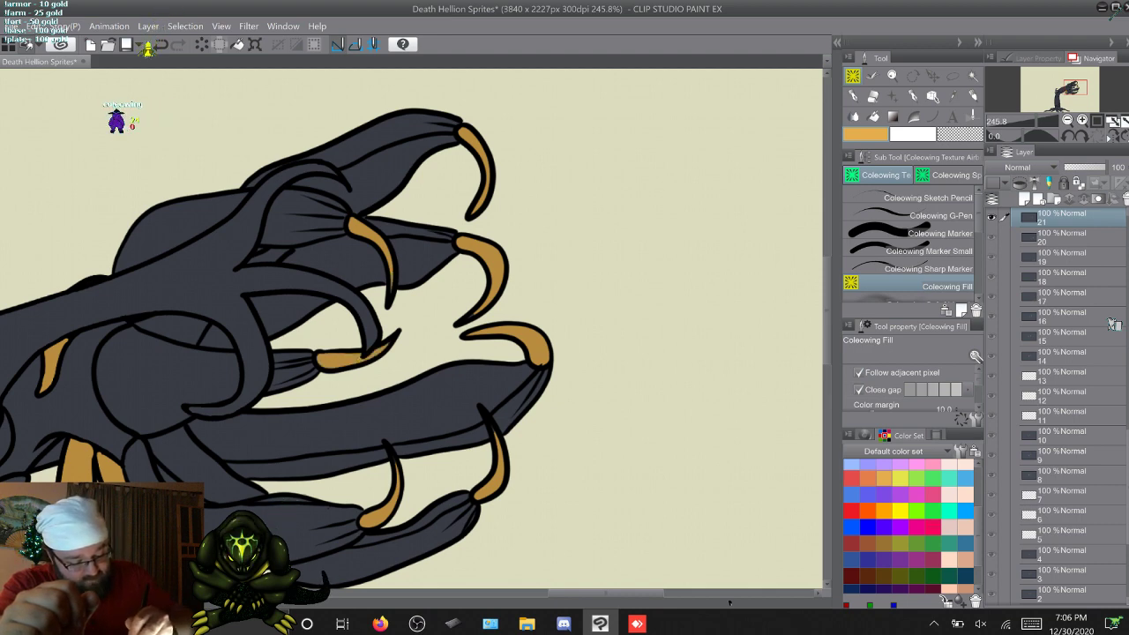
Step: Switch to layer 22 and fill the four outer finger claws of the raised hand with golden orange using Coleowing Fill
{"action": "left_click", "coordinate": [940, 252]}
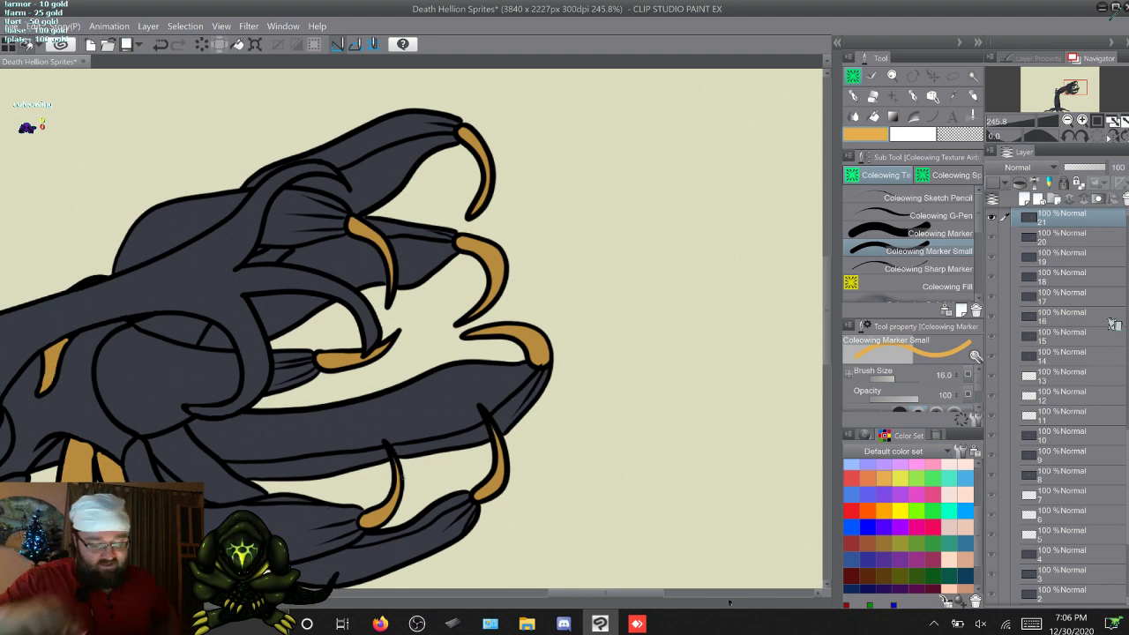
{"action": "key", "text": "w"}
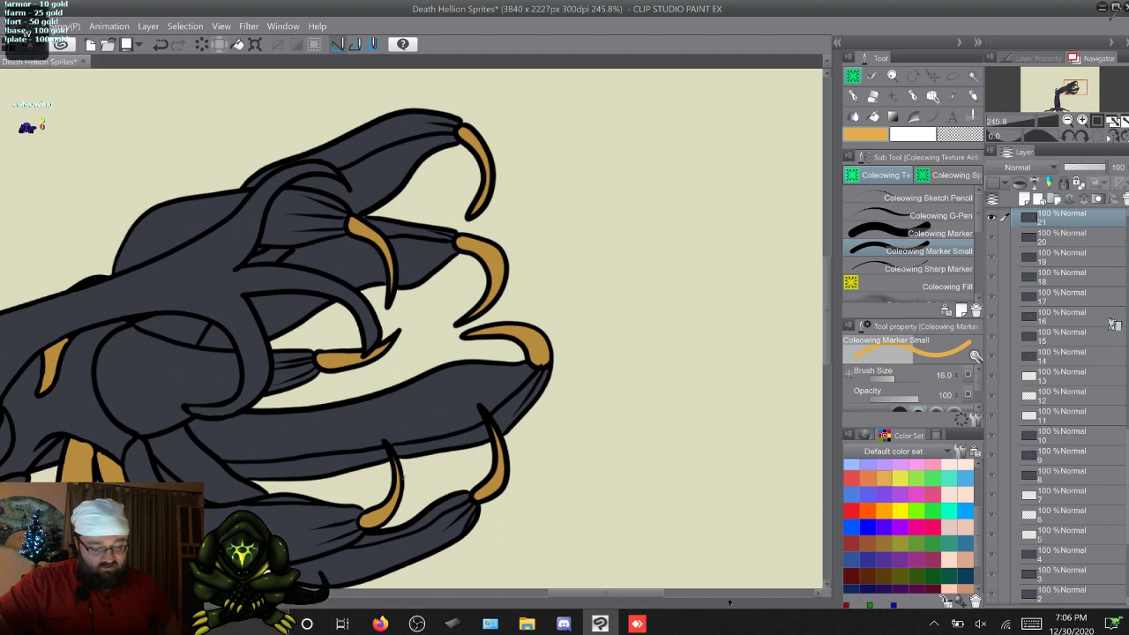
{"action": "left_click_drag", "start_coordinate": [396, 309], "coordinate": [634, 360]}
{"action": "key", "text": "g"}
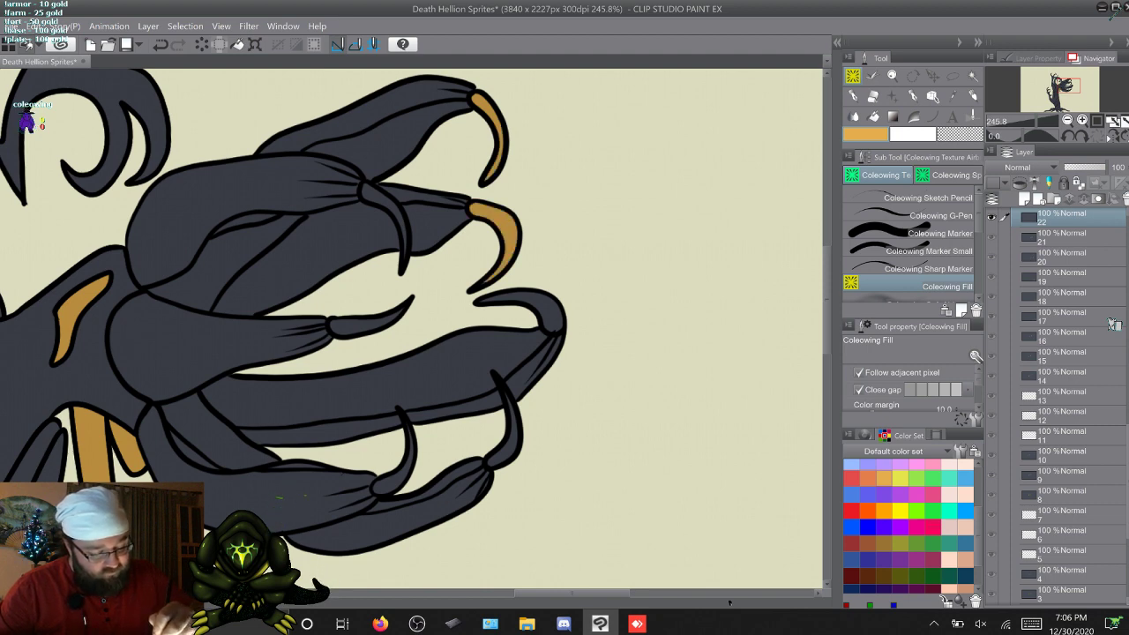
{"action": "left_click", "coordinate": [549, 313]}
{"action": "left_click", "coordinate": [515, 296]}
{"action": "left_click", "coordinate": [488, 299]}
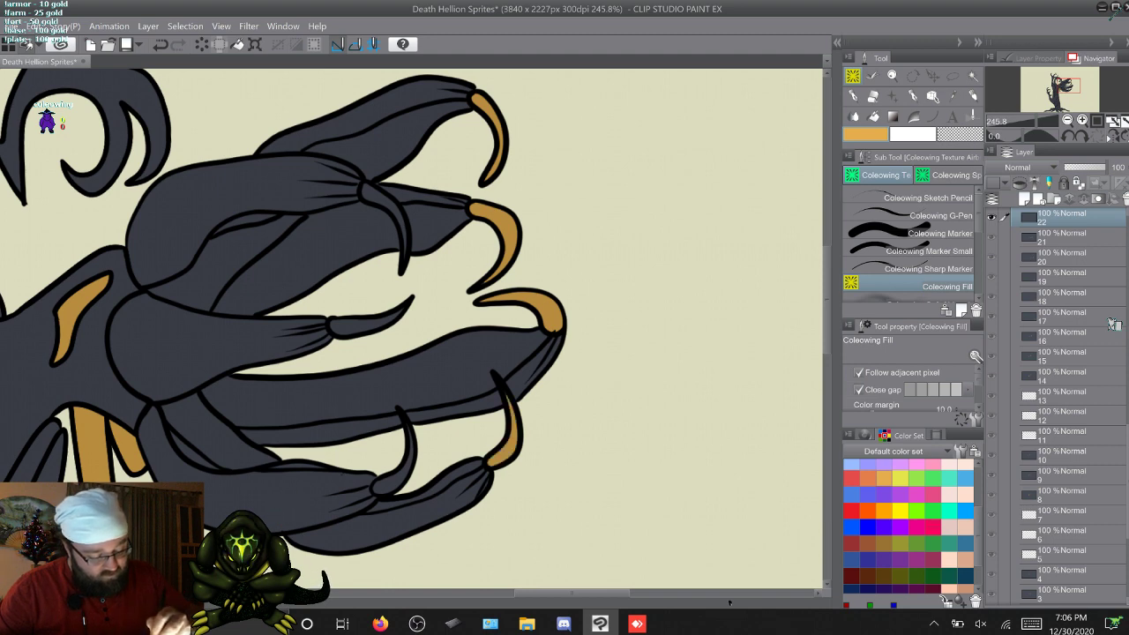
Step: Fill the three remaining inner claws of the hand on layer 22 with golden orange, from the lower one to the upper one
{"action": "left_click", "coordinate": [390, 480]}
{"action": "left_click", "coordinate": [409, 451]}
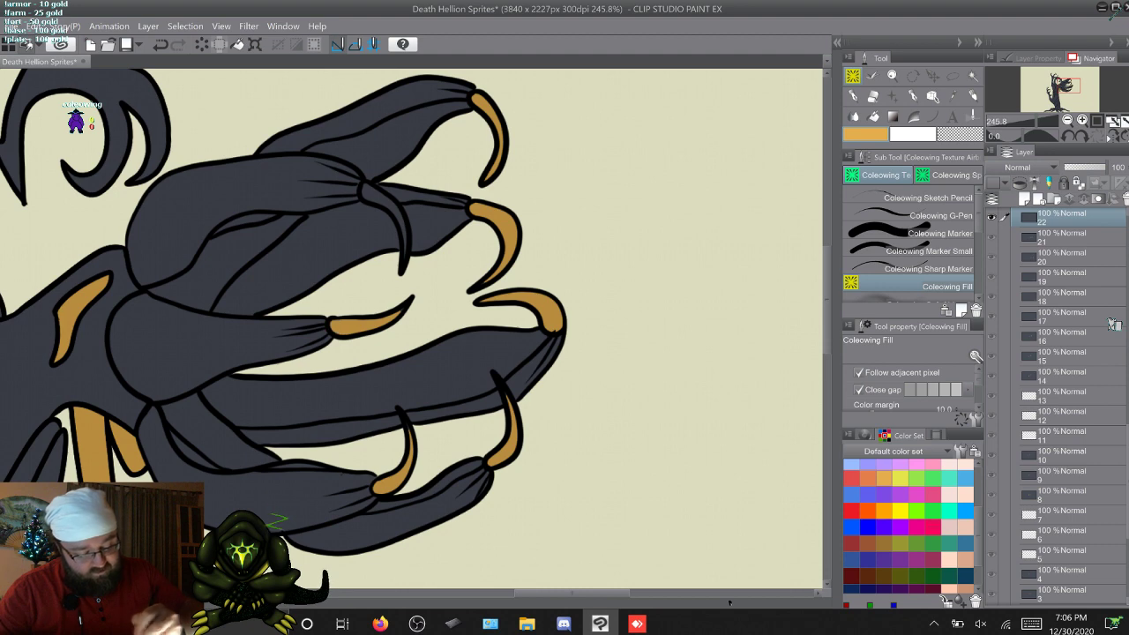
{"action": "left_click_drag", "start_coordinate": [374, 195], "coordinate": [405, 246]}
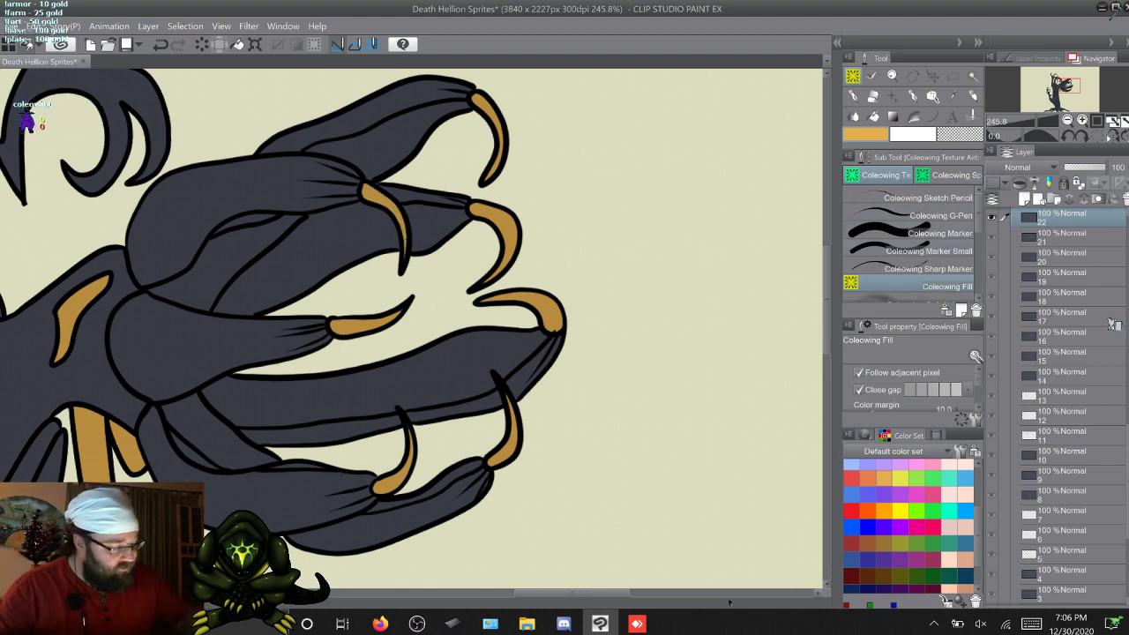
Step: Switch to layer 23 and fill the overlapping uppermost claws of the outstretched hand with golden orange using Coleowing Fill
{"action": "left_click", "coordinate": [940, 251]}
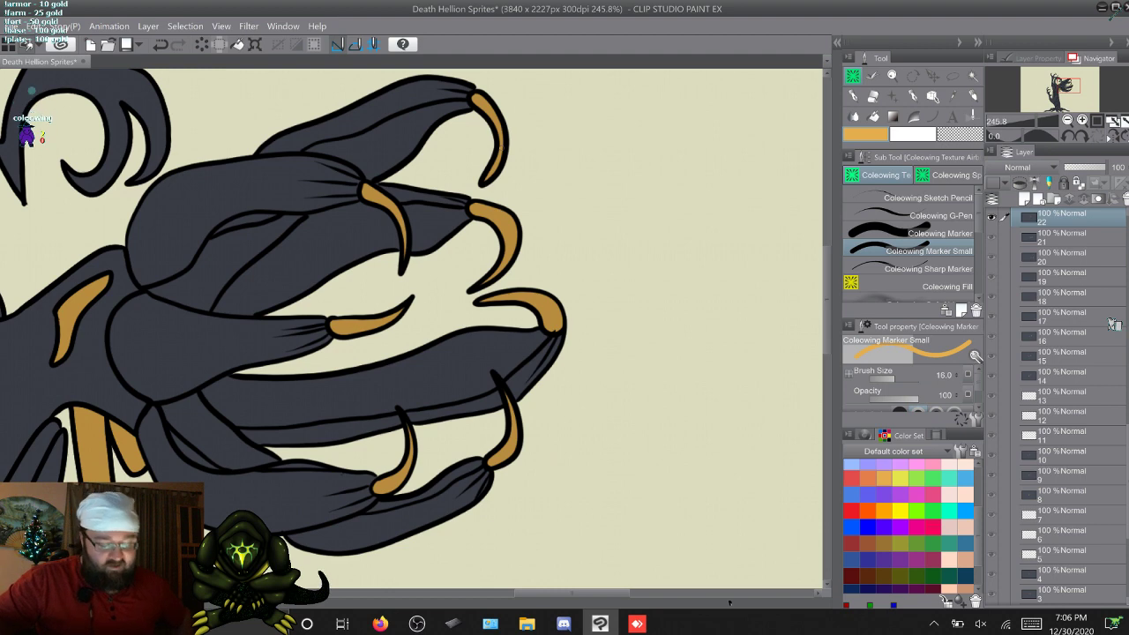
{"action": "key", "text": "w"}
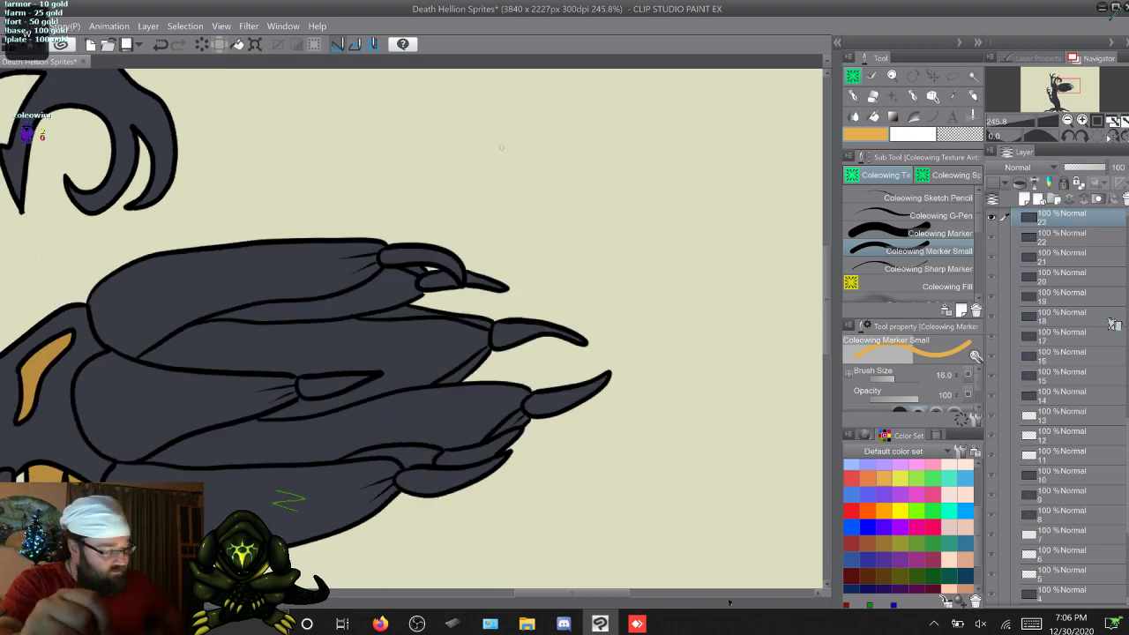
{"action": "key", "text": "g"}
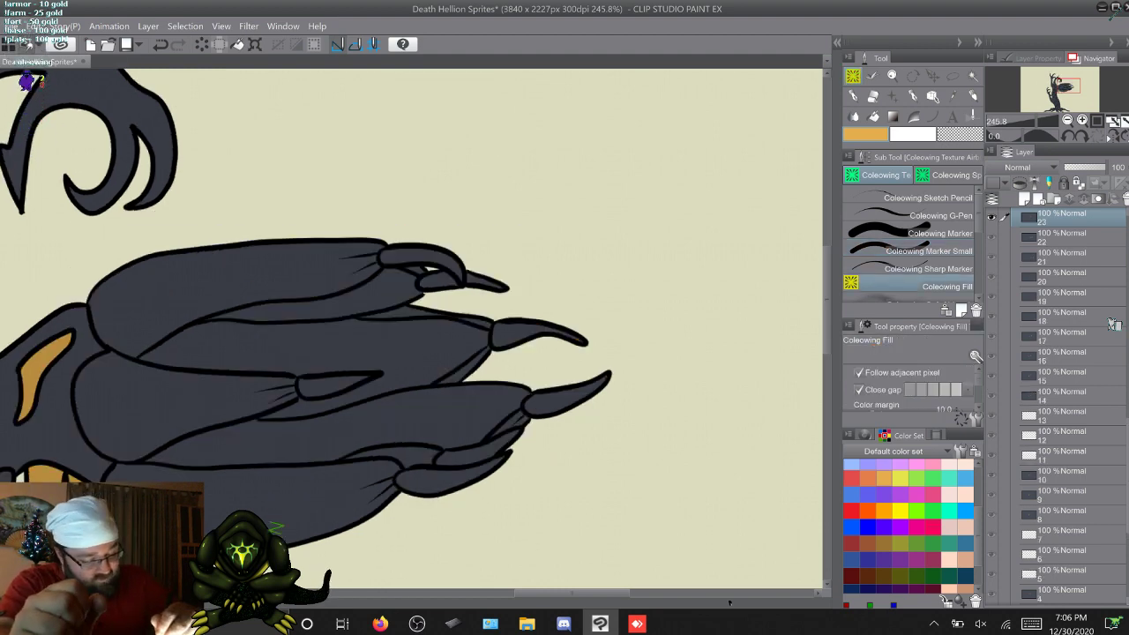
{"action": "left_click", "coordinate": [483, 282]}
{"action": "left_click", "coordinate": [410, 256]}
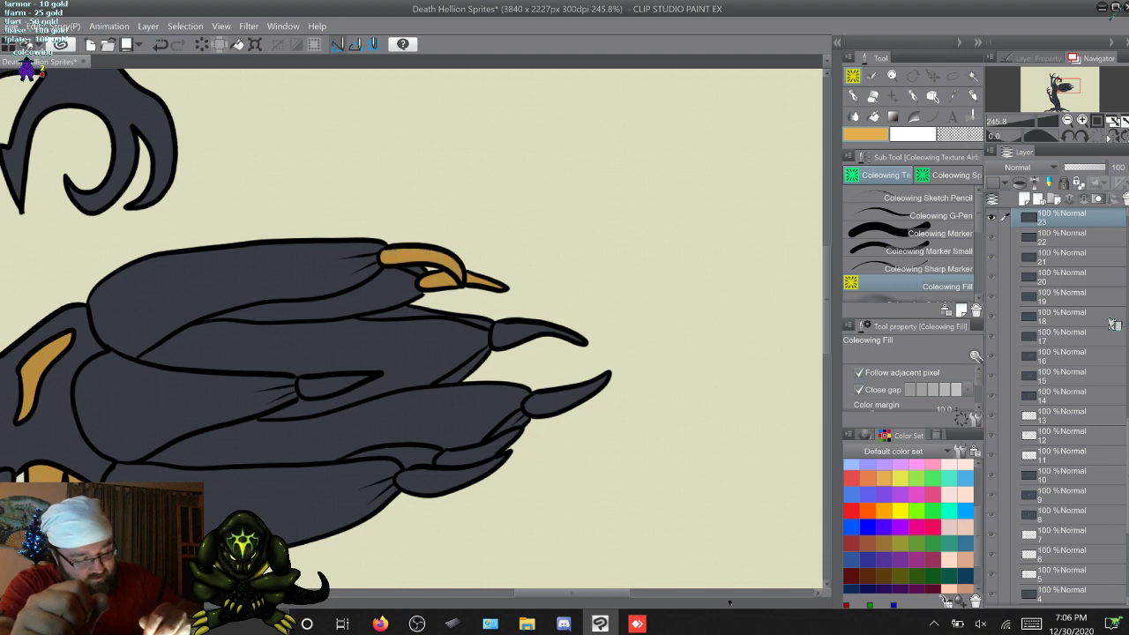
Step: Fill the remaining middle, lower and inner finger claws of the hand on layer 23 with golden orange
{"action": "left_click", "coordinate": [561, 335]}
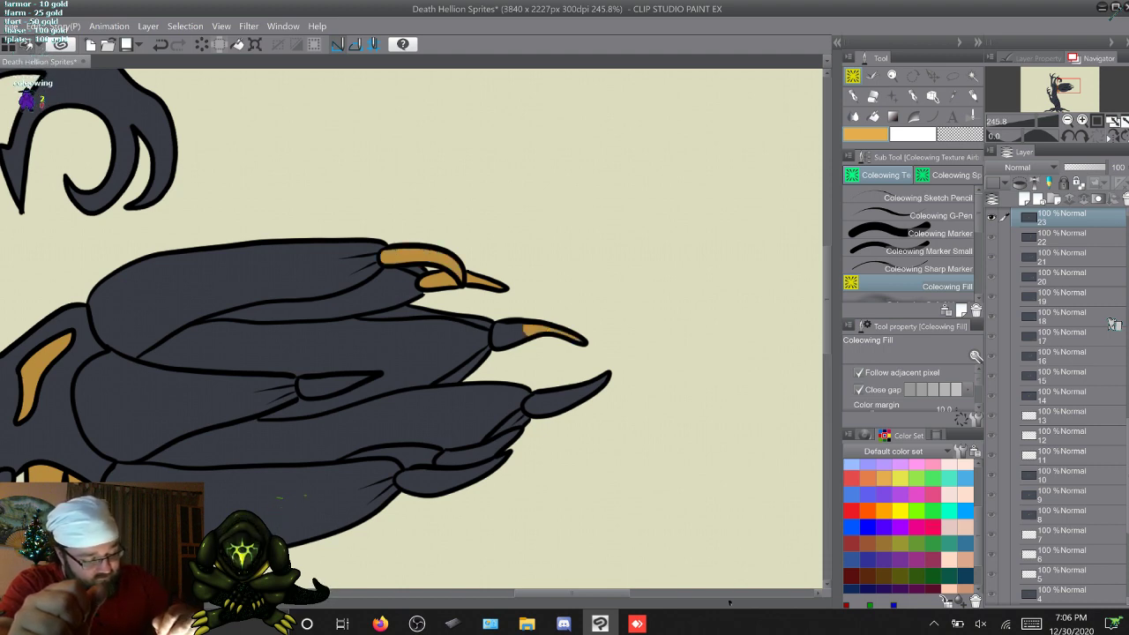
{"action": "left_click", "coordinate": [513, 333]}
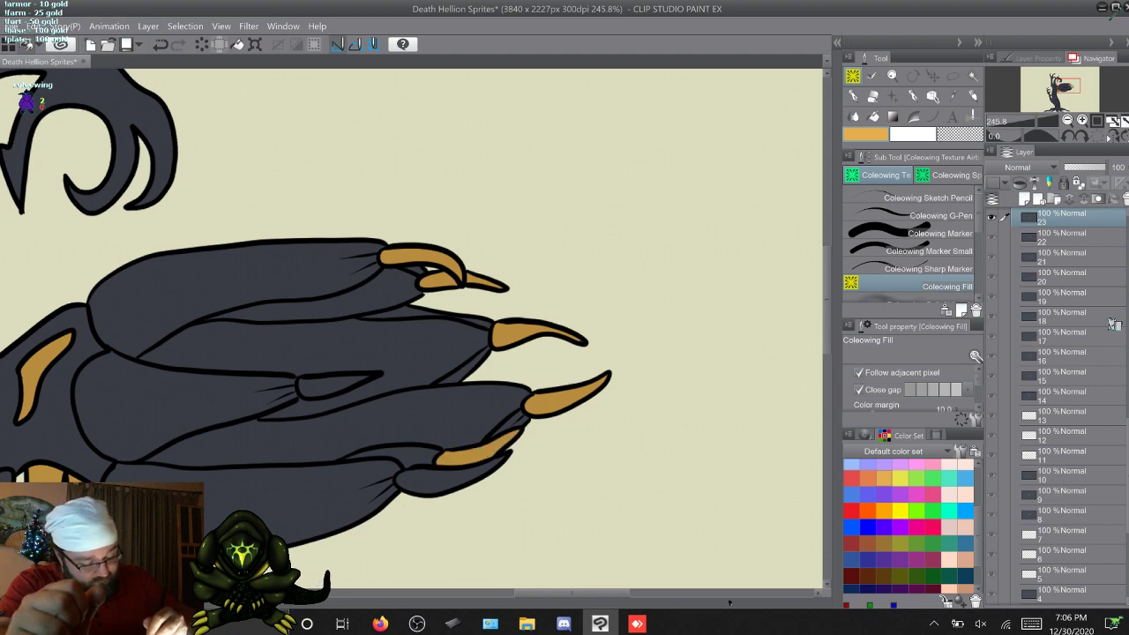
{"action": "left_click", "coordinate": [441, 476]}
{"action": "left_click", "coordinate": [335, 385]}
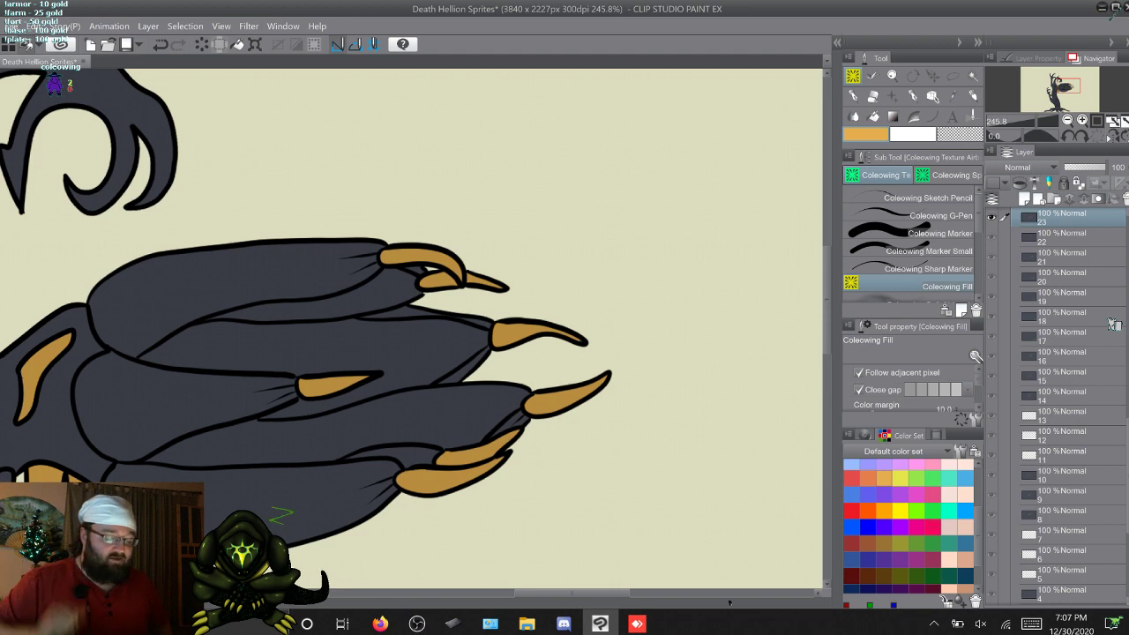
Step: Switch to layer 24 and fill the two upper outer claws of the hand with golden orange using Coleowing Fill
{"action": "left_click", "coordinate": [912, 233]}
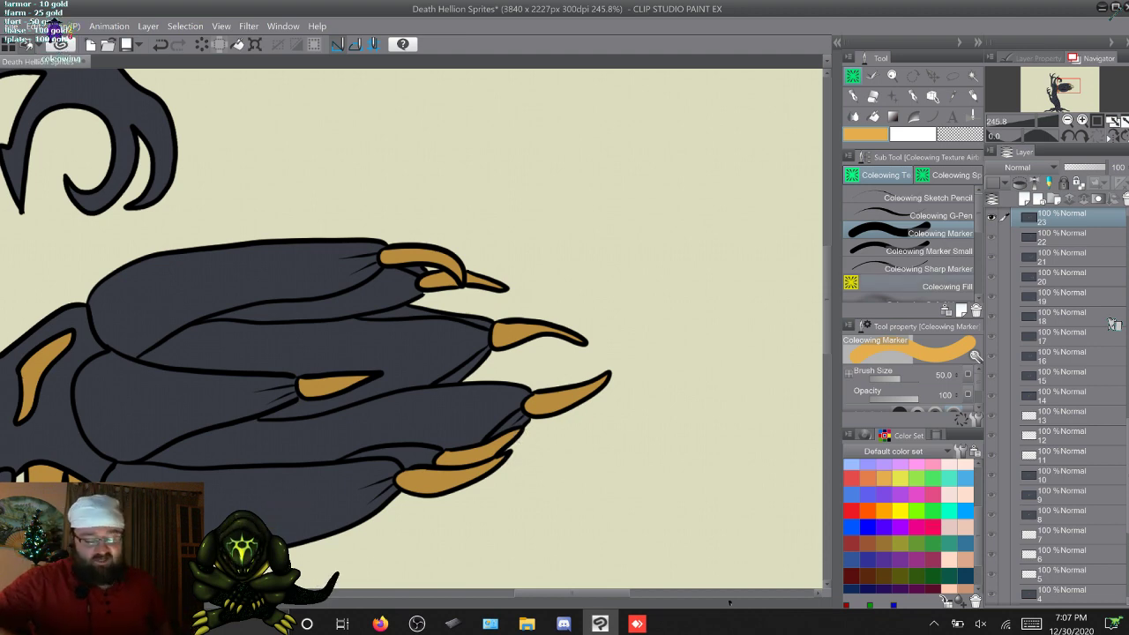
{"action": "key", "text": "."}
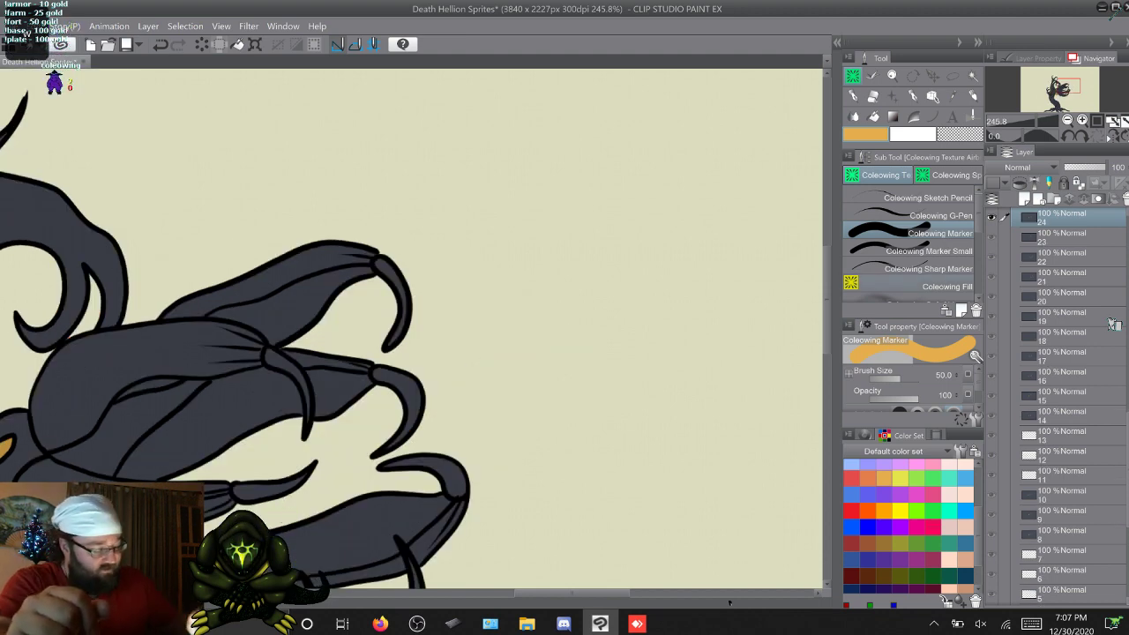
{"action": "scroll", "coordinate": [410, 328], "scroll_direction": "down", "scroll_amount": 3}
{"action": "left_click_drag", "start_coordinate": [826, 319], "coordinate": [826, 325]}
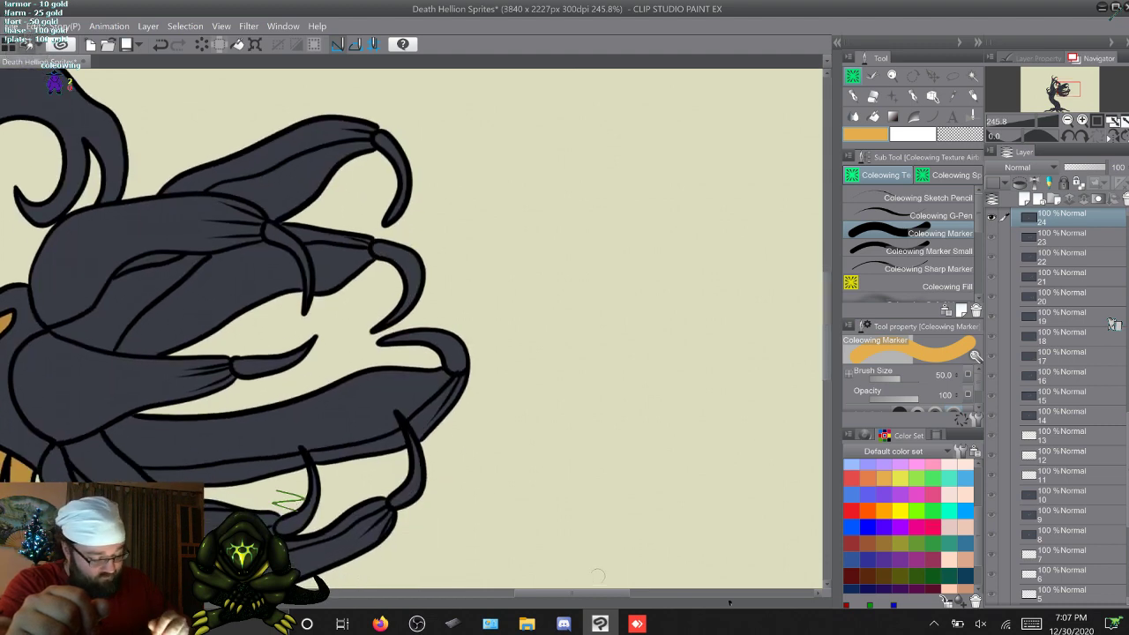
{"action": "left_click_drag", "start_coordinate": [596, 592], "coordinate": [588, 592]}
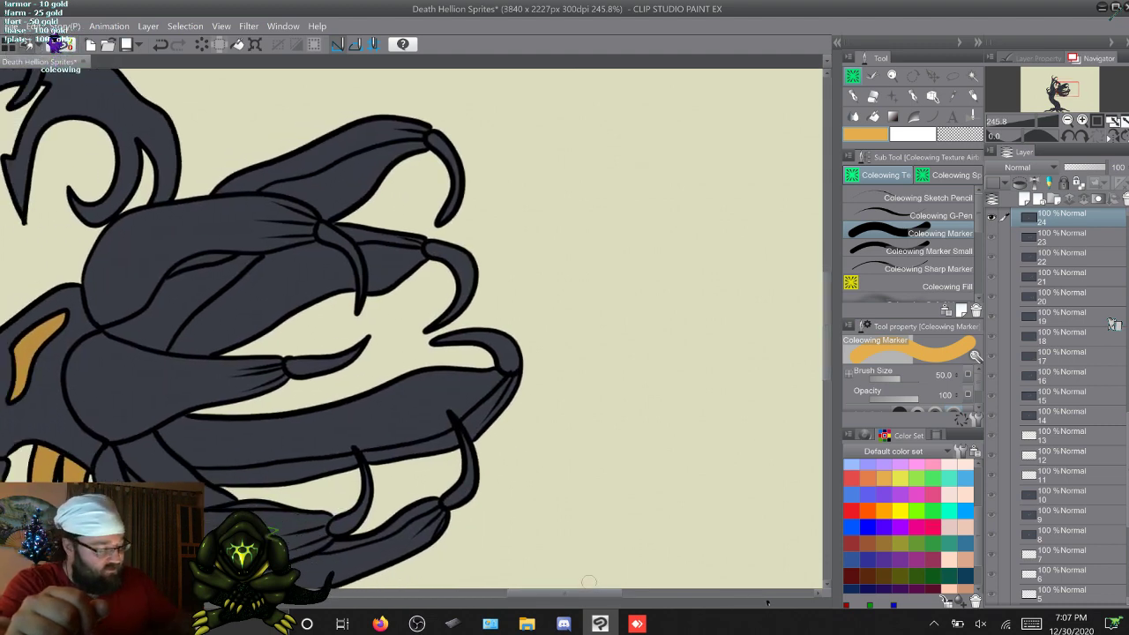
{"action": "key", "text": "g"}
{"action": "left_click", "coordinate": [457, 179]}
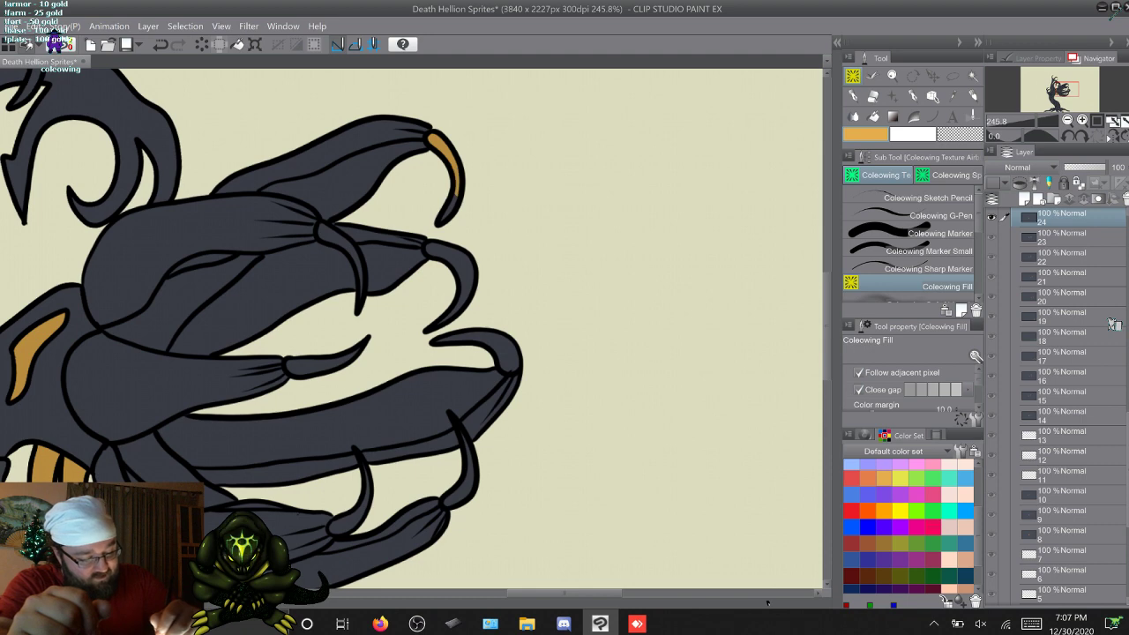
{"action": "left_click", "coordinate": [452, 207]}
{"action": "left_click", "coordinate": [441, 254]}
{"action": "left_click", "coordinate": [463, 275]}
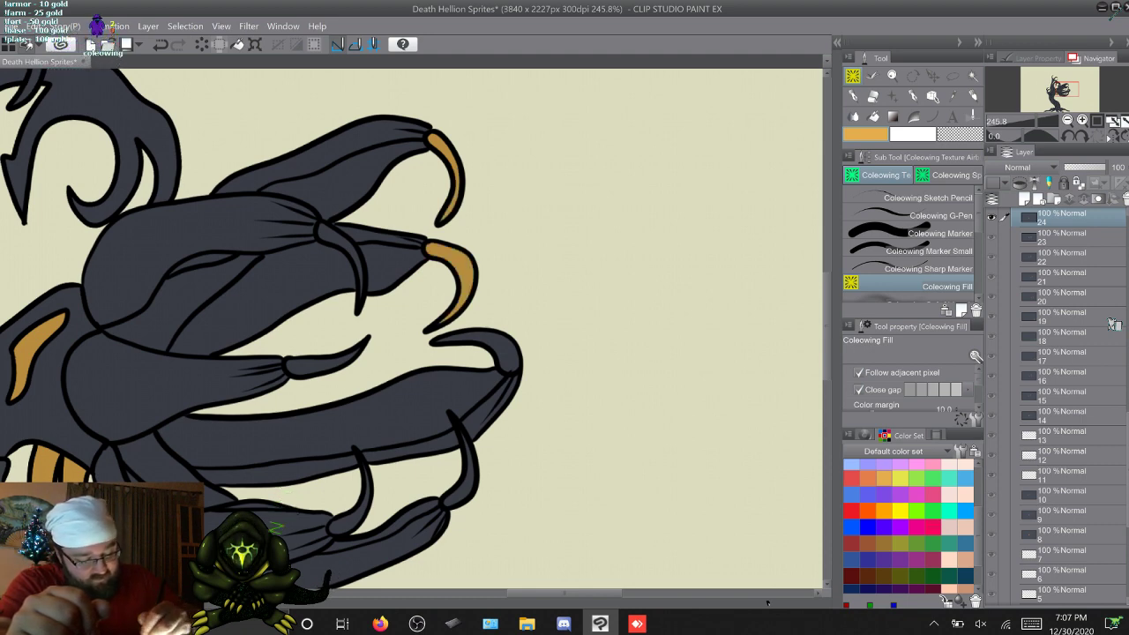
Step: Fill the two inner claws, the curled middle claw and the two lower claws on layer 24 with golden orange
{"action": "left_click", "coordinate": [331, 236]}
{"action": "left_click", "coordinate": [354, 269]}
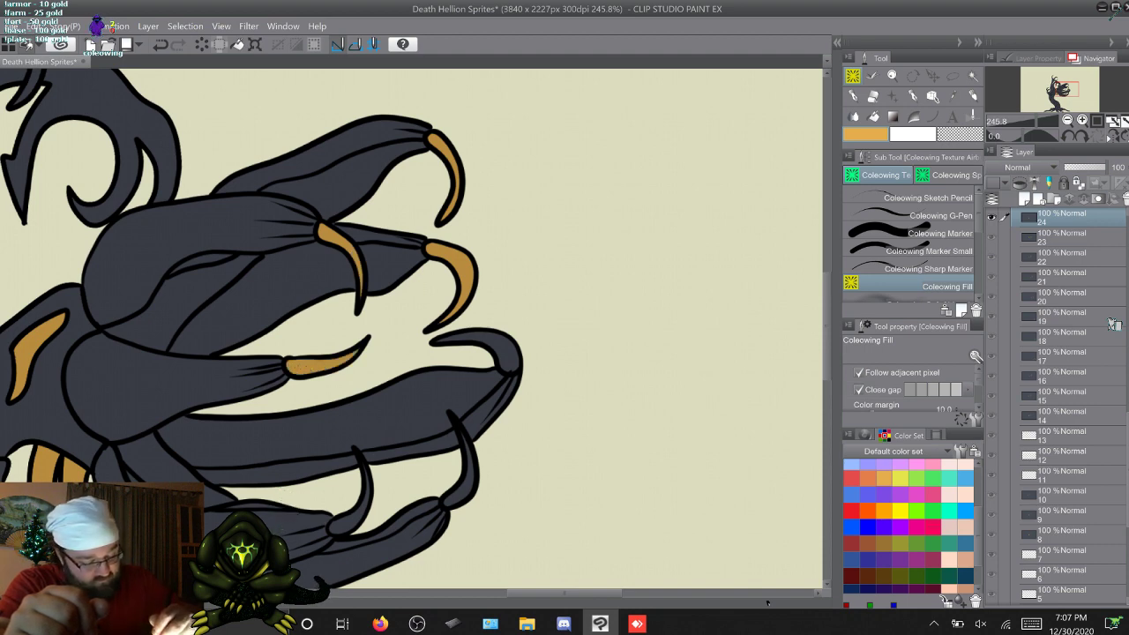
{"action": "left_click", "coordinate": [504, 354]}
{"action": "left_click", "coordinate": [463, 336]}
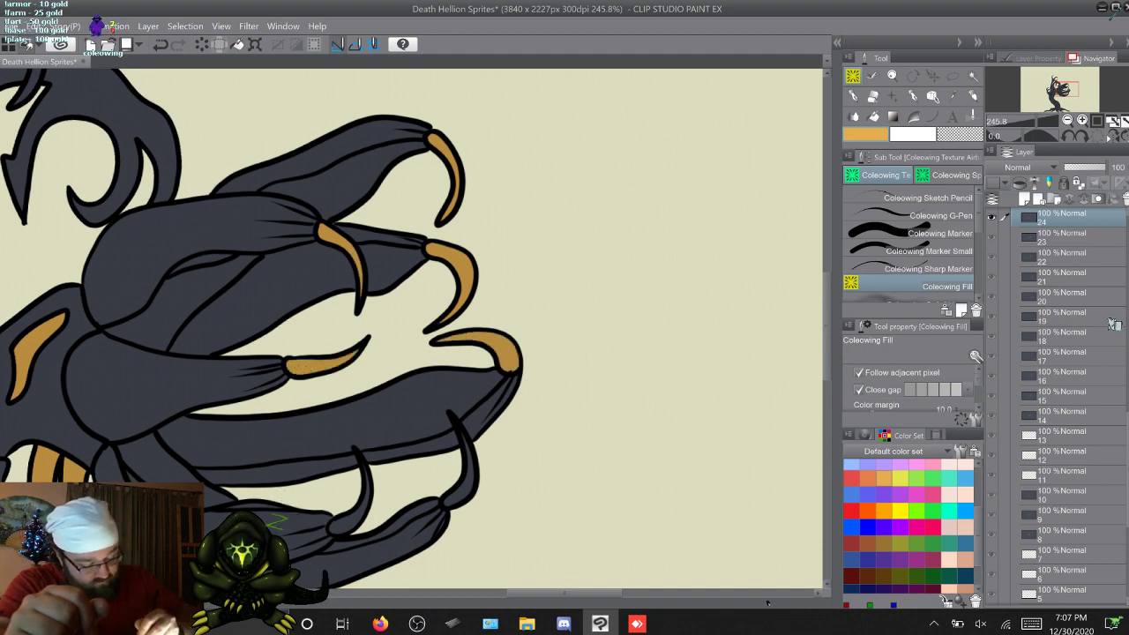
{"action": "left_click", "coordinate": [460, 490]}
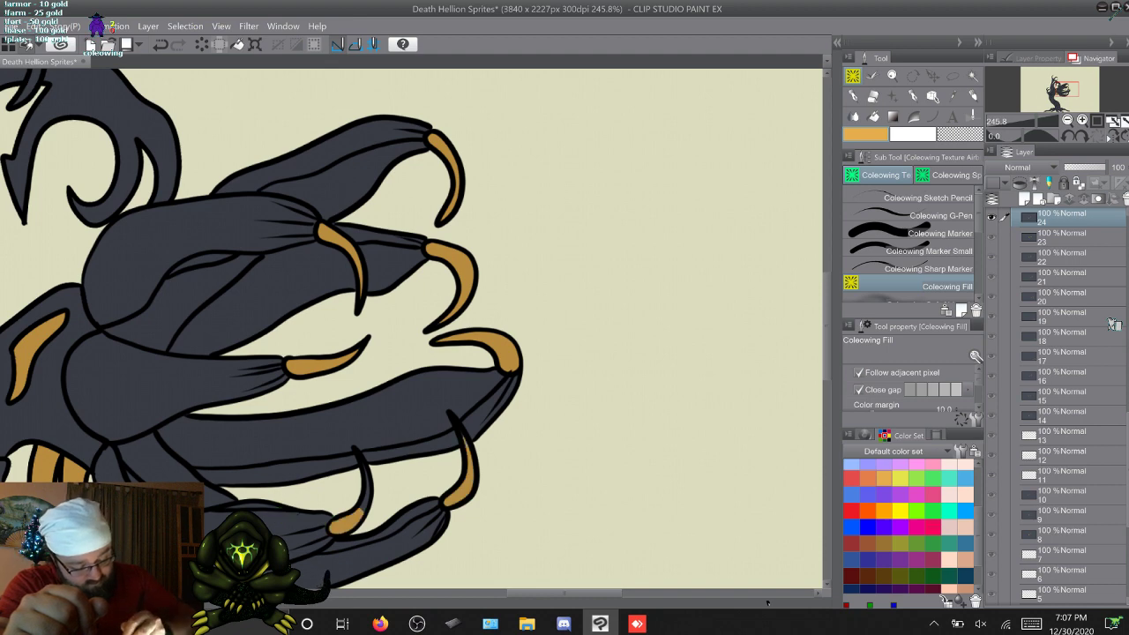
Step: Switch to layer 25 and fill the three upper finger claws of the hand with golden orange using Coleowing Fill
{"action": "left_click", "coordinate": [928, 251]}
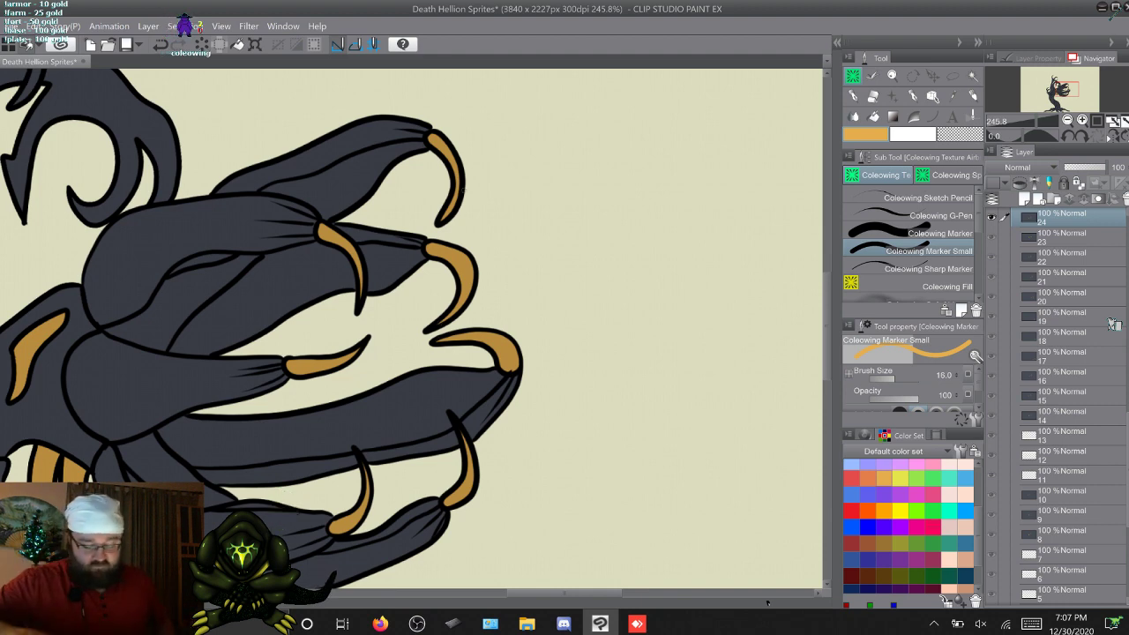
{"action": "key", "text": "w"}
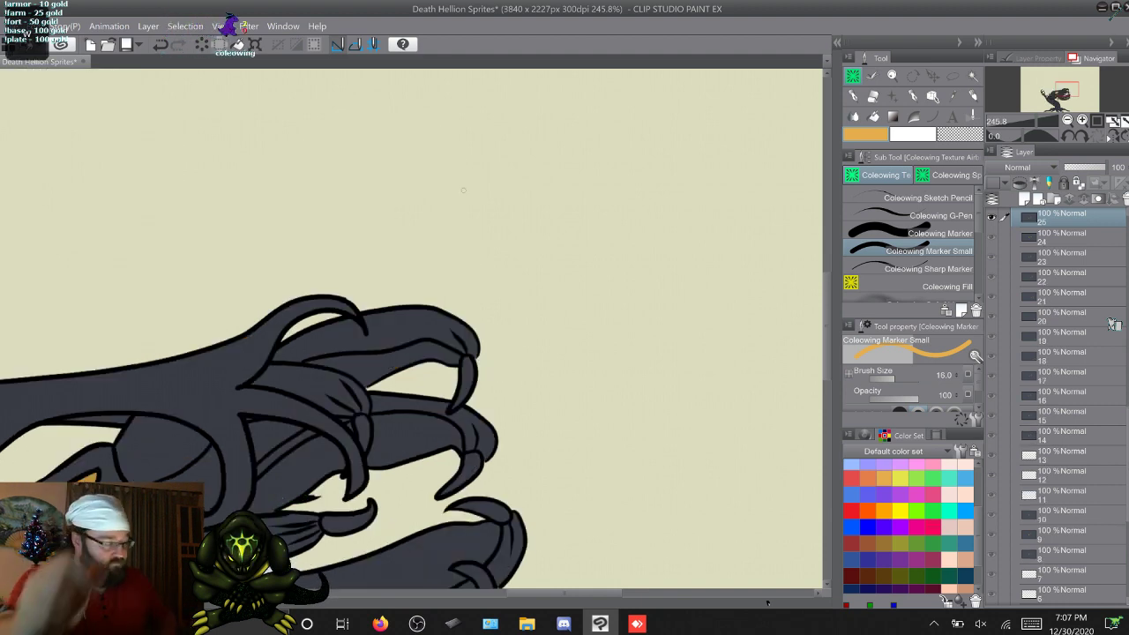
{"action": "mouse_move", "coordinate": [379, 387]}
{"action": "left_mouse_down"}
{"action": "mouse_move", "coordinate": [350, 398]}
{"action": "mouse_move", "coordinate": [382, 292]}
{"action": "mouse_move", "coordinate": [452, 199]}
{"action": "left_mouse_up"}
{"action": "key", "text": "g"}
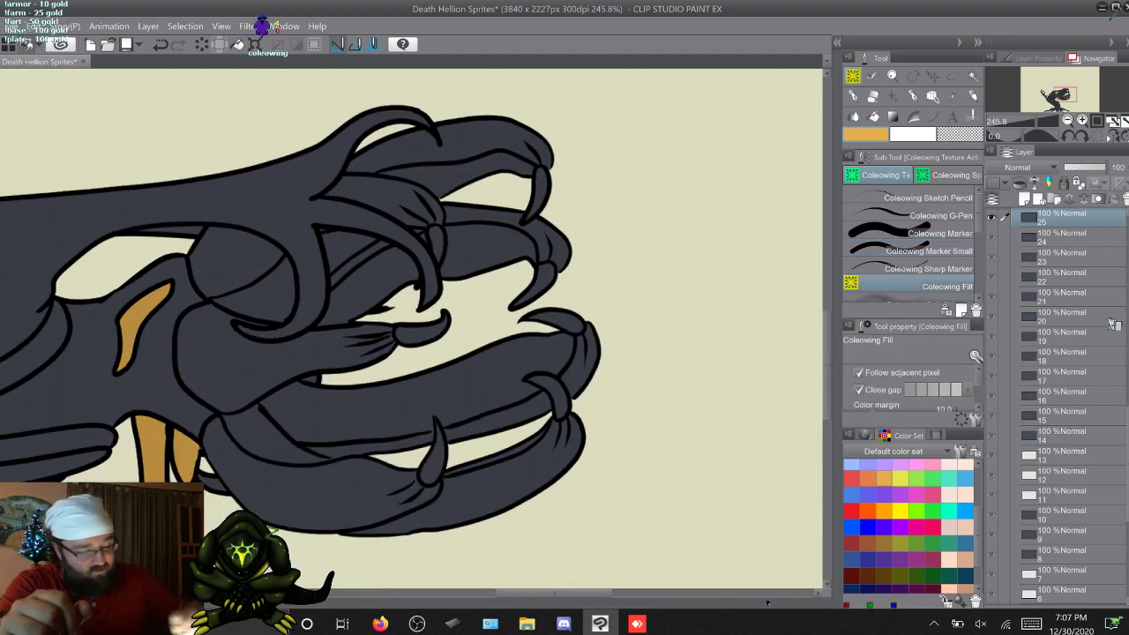
{"action": "left_click", "coordinate": [435, 244]}
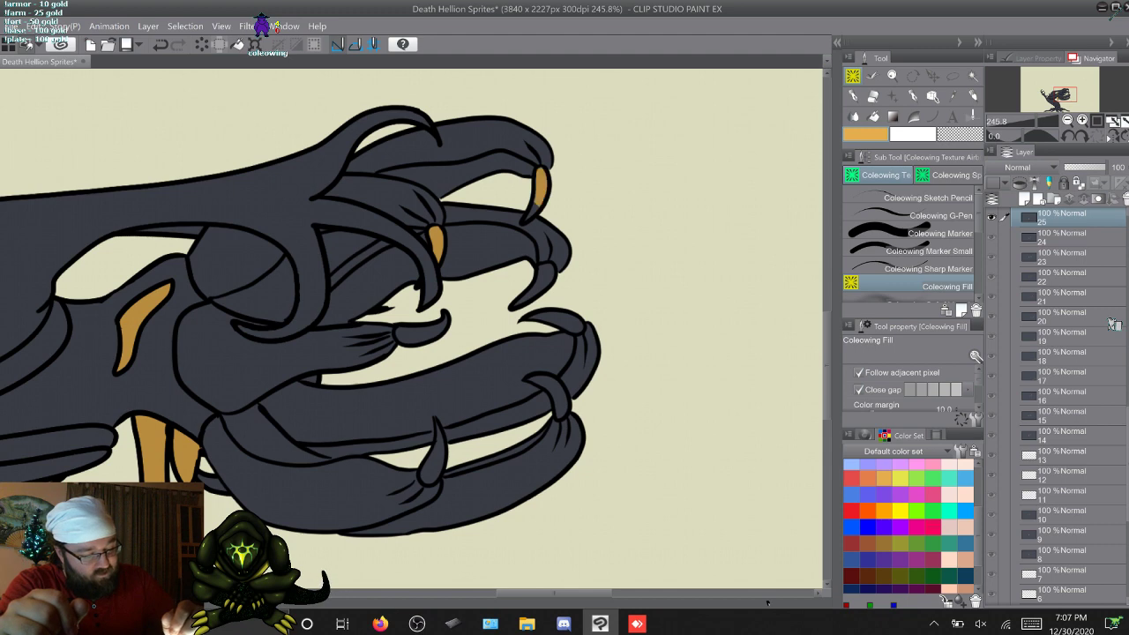
{"action": "left_click", "coordinate": [539, 280]}
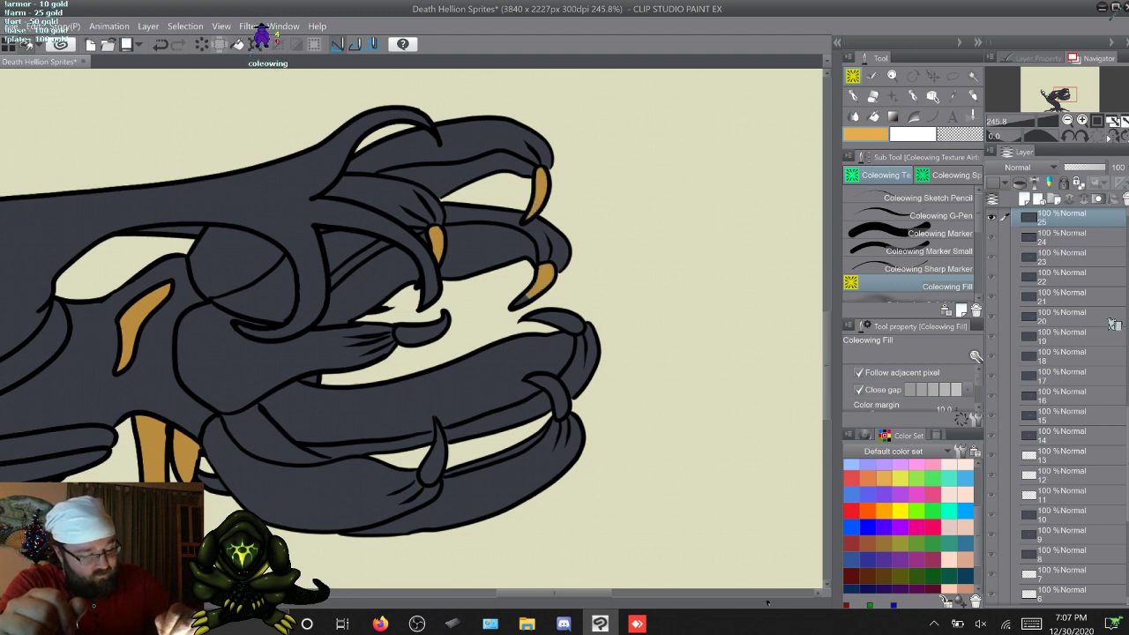
Step: Fill the middle claw and the three lower claws on layer 25 with golden orange, then select the Coleowing Marker Small brush
{"action": "left_click", "coordinate": [422, 331]}
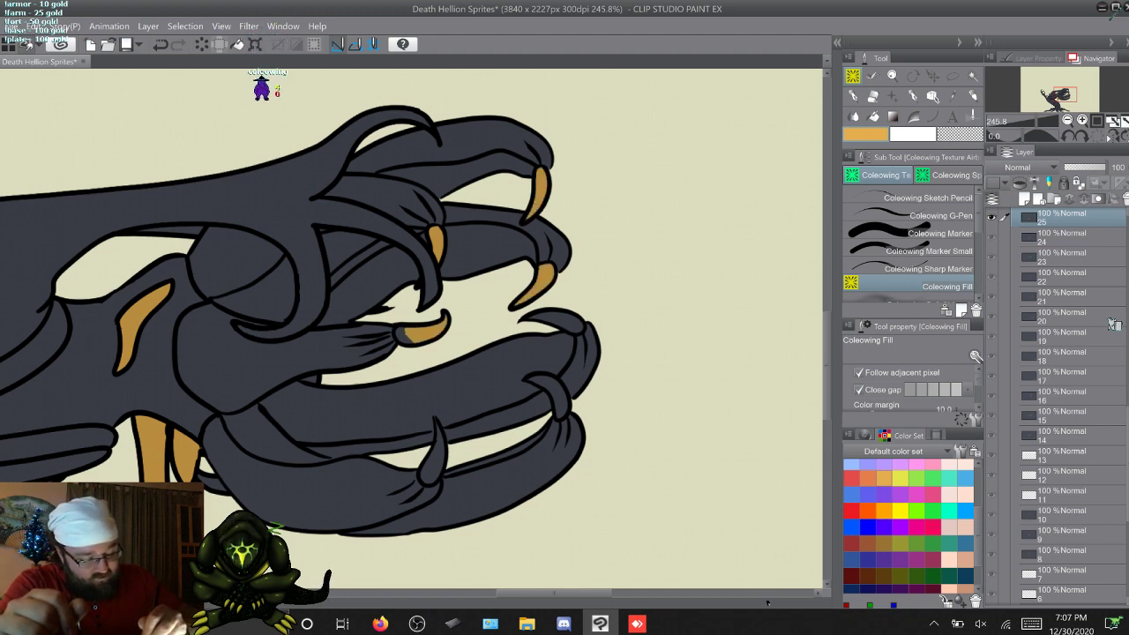
{"action": "left_click", "coordinate": [564, 323]}
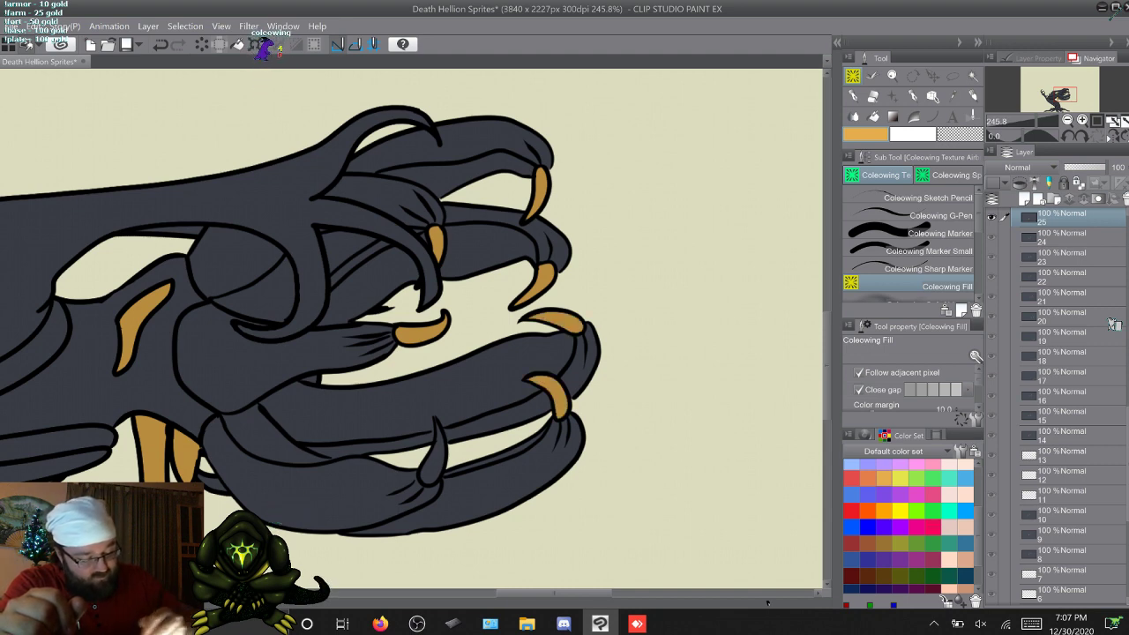
{"action": "left_click", "coordinate": [432, 454]}
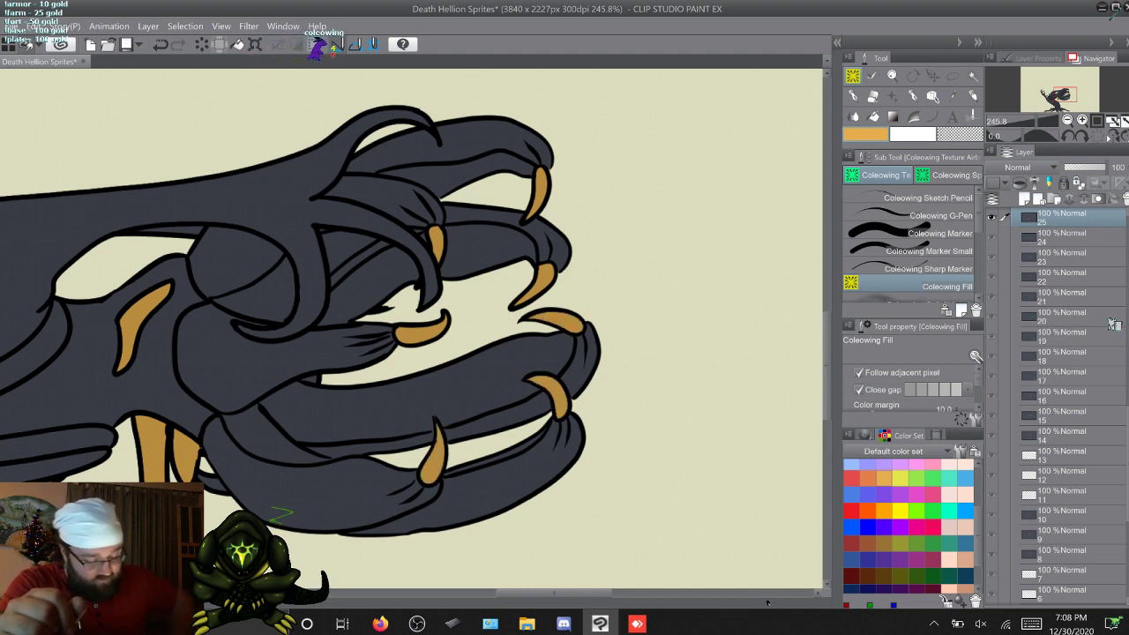
{"action": "left_click", "coordinate": [929, 251]}
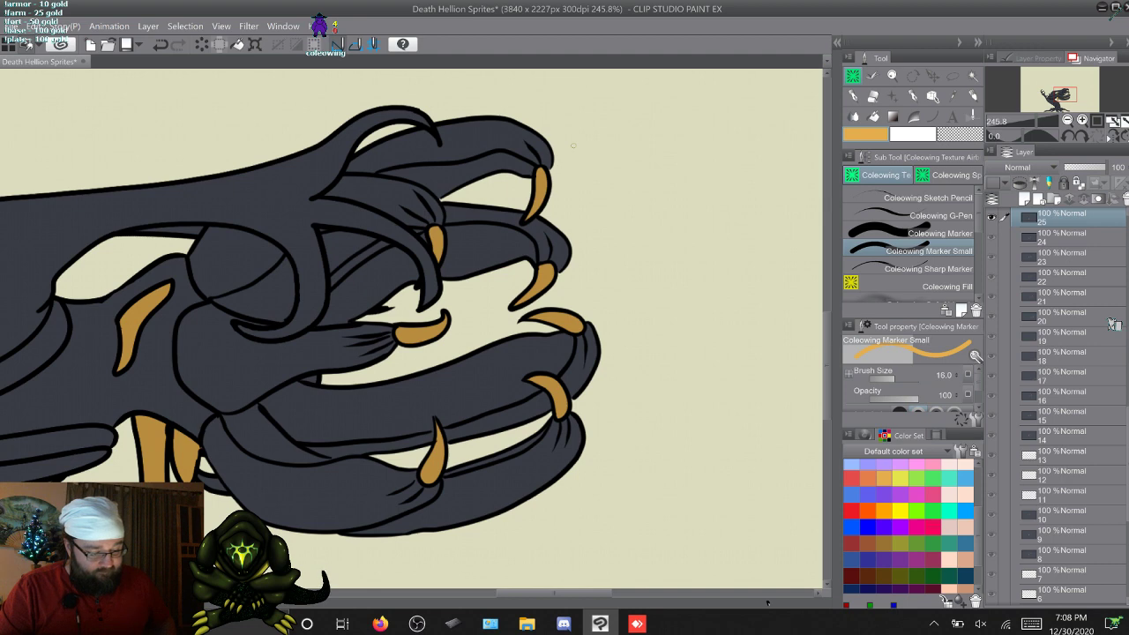
Step: Switch to layer 26 and fill the outer lower claw and the large curled claw above it with golden orange using Coleowing Fill
{"action": "key", "text": "w"}
{"action": "key", "text": "q"}
{"action": "key", "text": "w"}
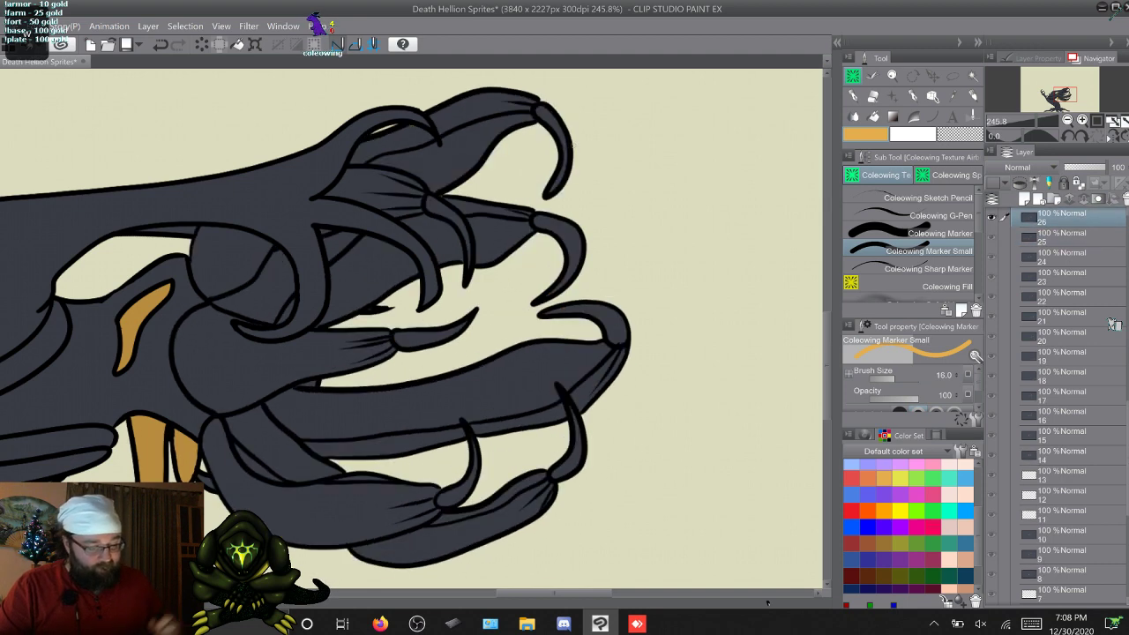
{"action": "key", "text": "g"}
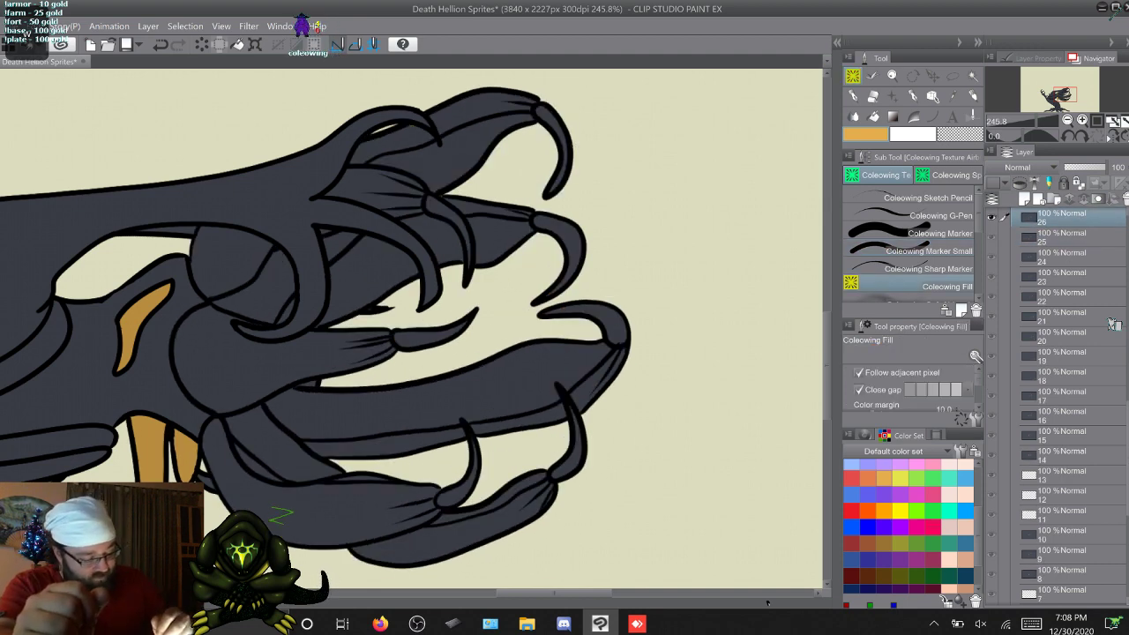
{"action": "left_click", "coordinate": [571, 445]}
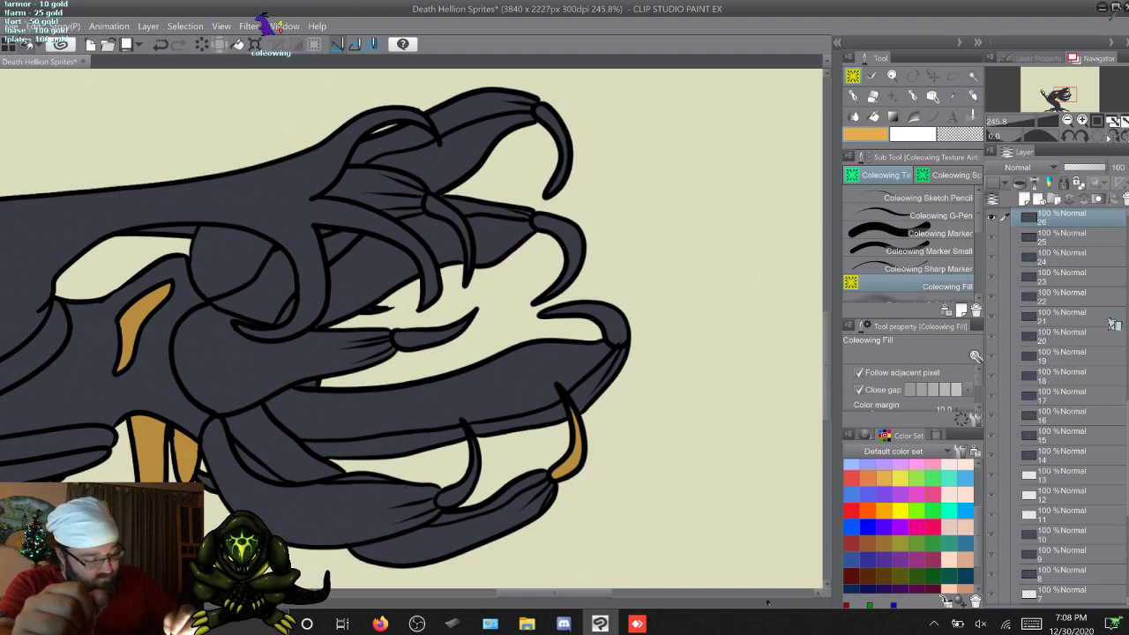
{"action": "left_click", "coordinate": [610, 330]}
{"action": "left_click", "coordinate": [569, 310]}
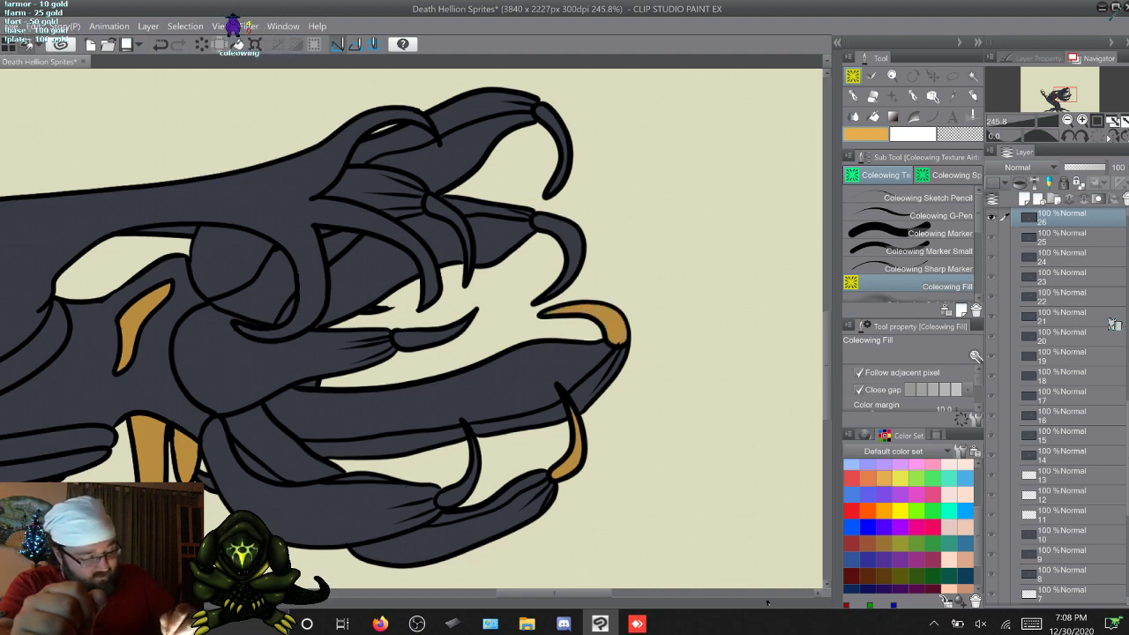
Step: Fill the three upper claws, the middle claw and the lowest inner claw on layer 26 with golden orange, then select Coleowing Marker Small
{"action": "left_click", "coordinate": [571, 251]}
{"action": "left_click", "coordinate": [551, 226]}
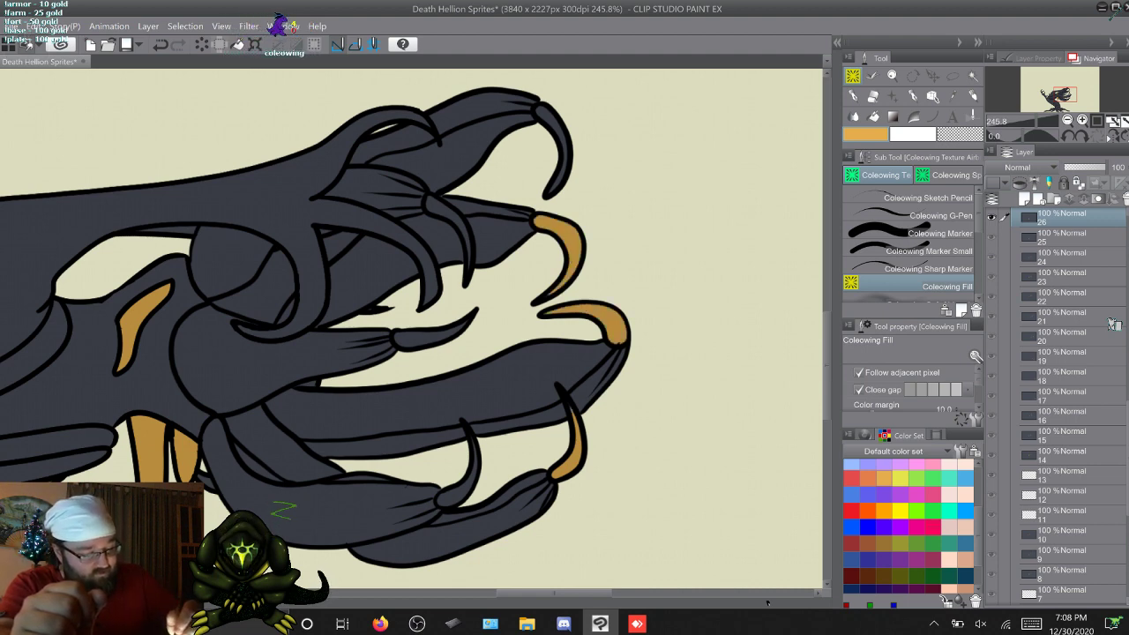
{"action": "left_click", "coordinate": [559, 168]}
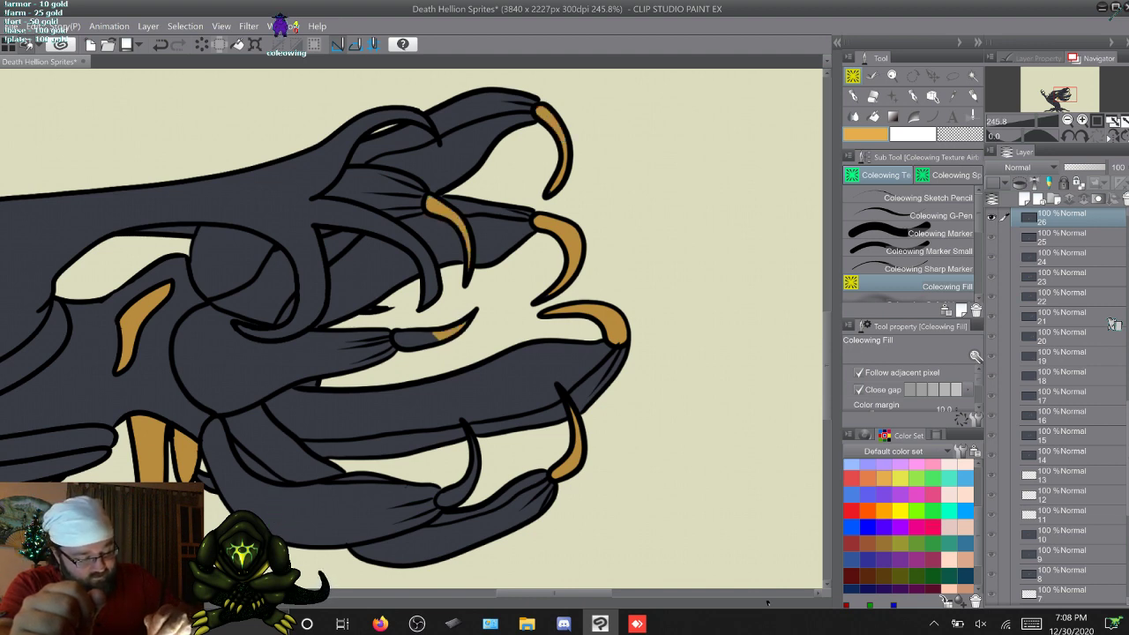
{"action": "left_click", "coordinate": [417, 337]}
{"action": "left_click", "coordinate": [455, 492]}
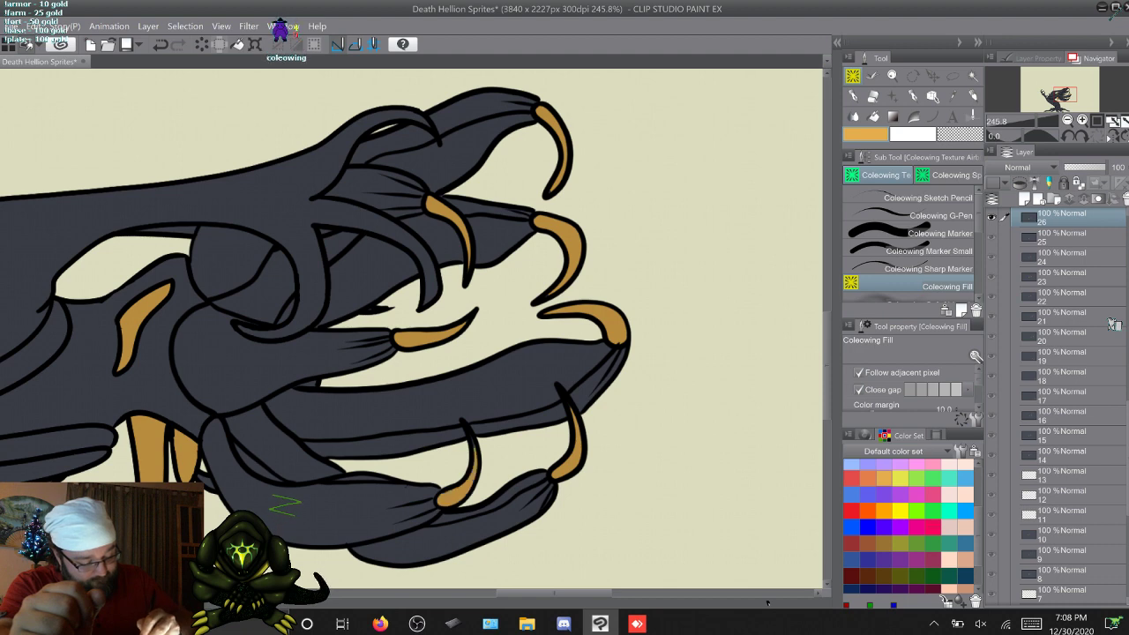
{"action": "left_click", "coordinate": [929, 251]}
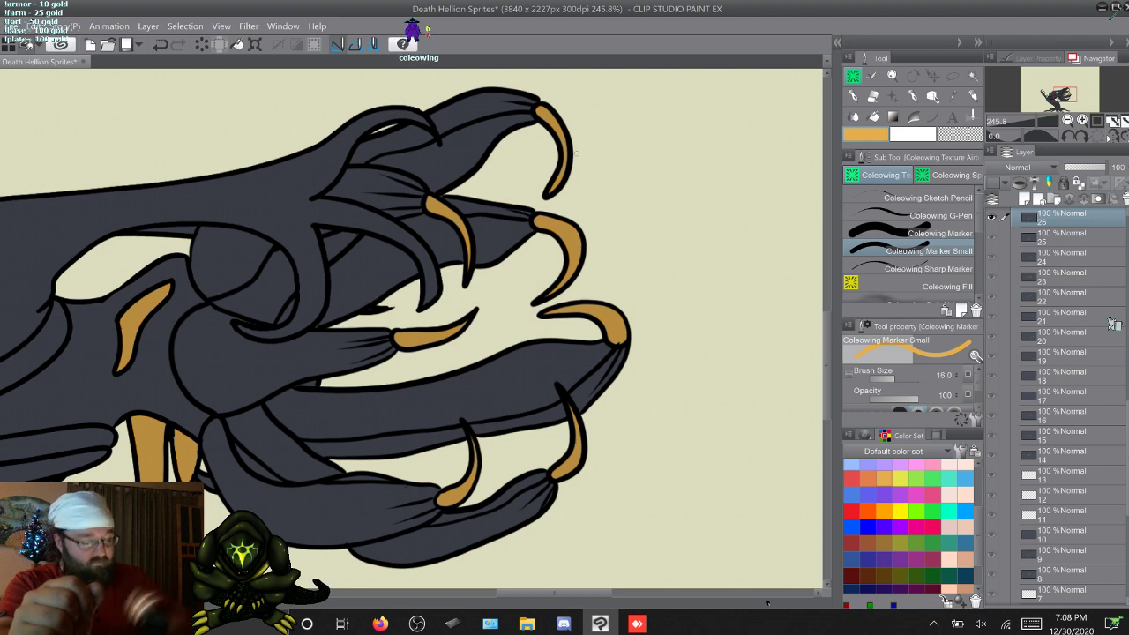
Step: Switch to layer 27 and fill the three lower claws of the hand with golden orange using Coleowing Fill
{"action": "key", "text": "w"}
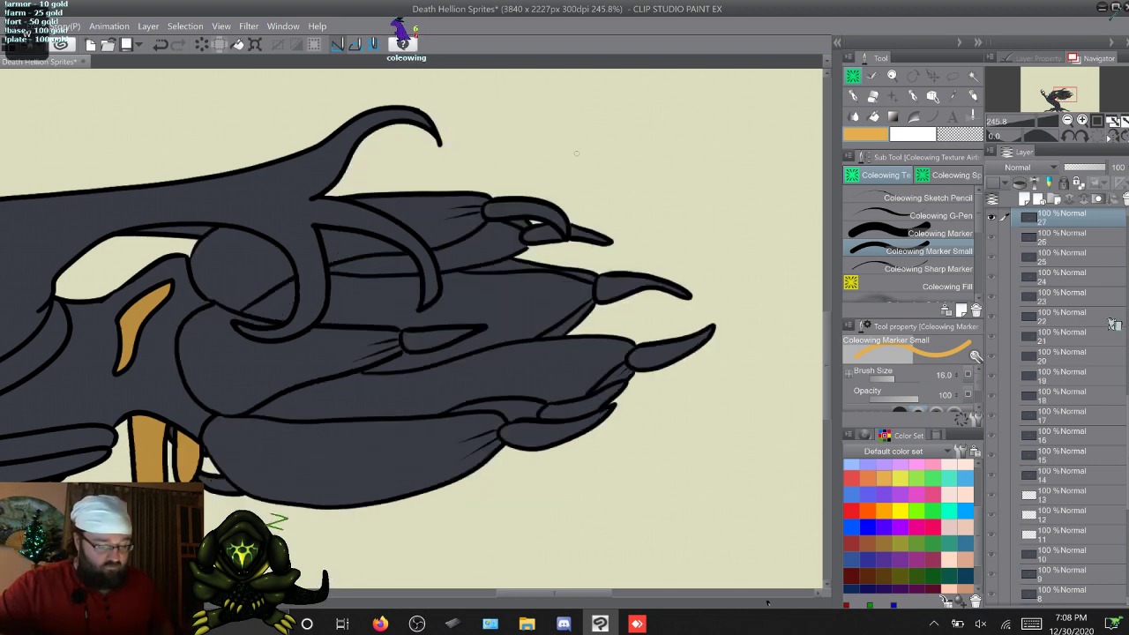
{"action": "key", "text": "g"}
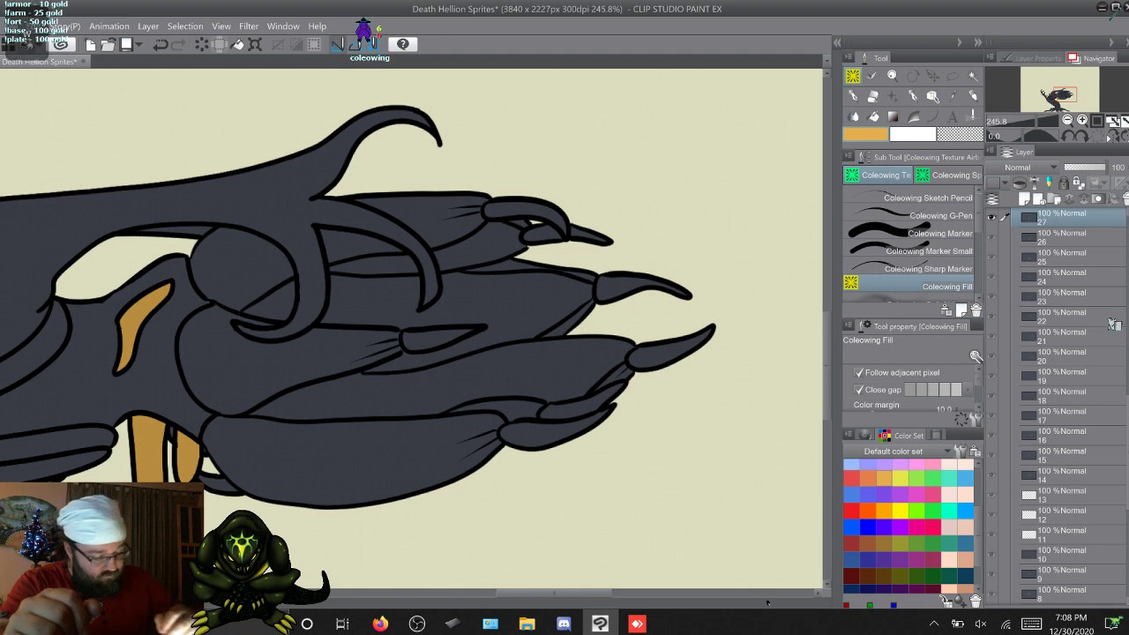
{"action": "left_click", "coordinate": [539, 432]}
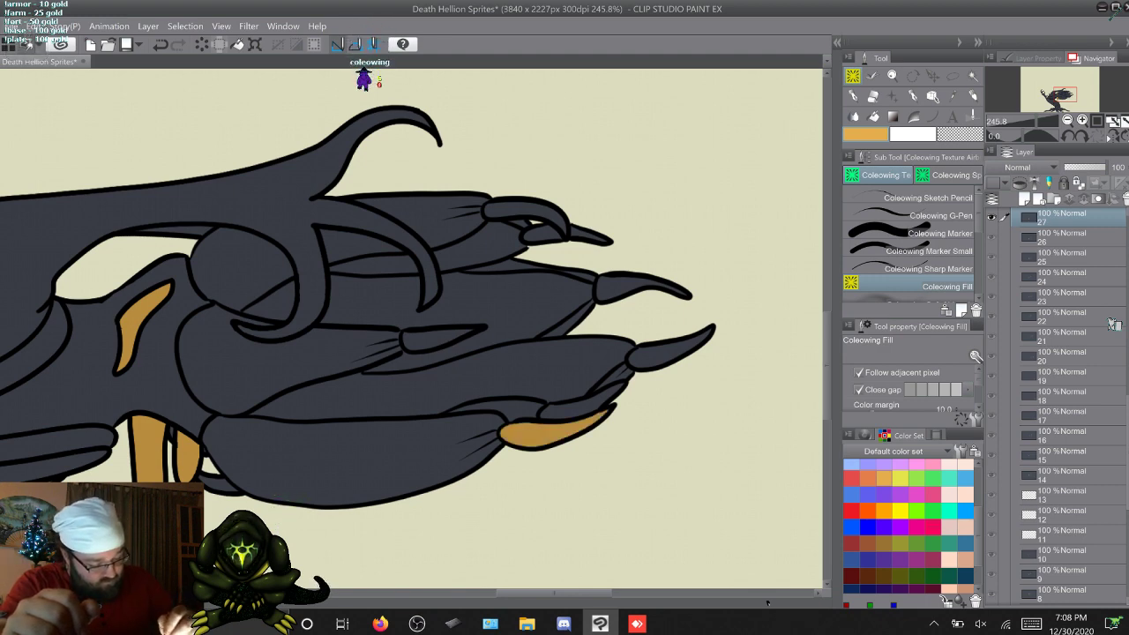
{"action": "left_click_drag", "start_coordinate": [543, 413], "coordinate": [617, 390]}
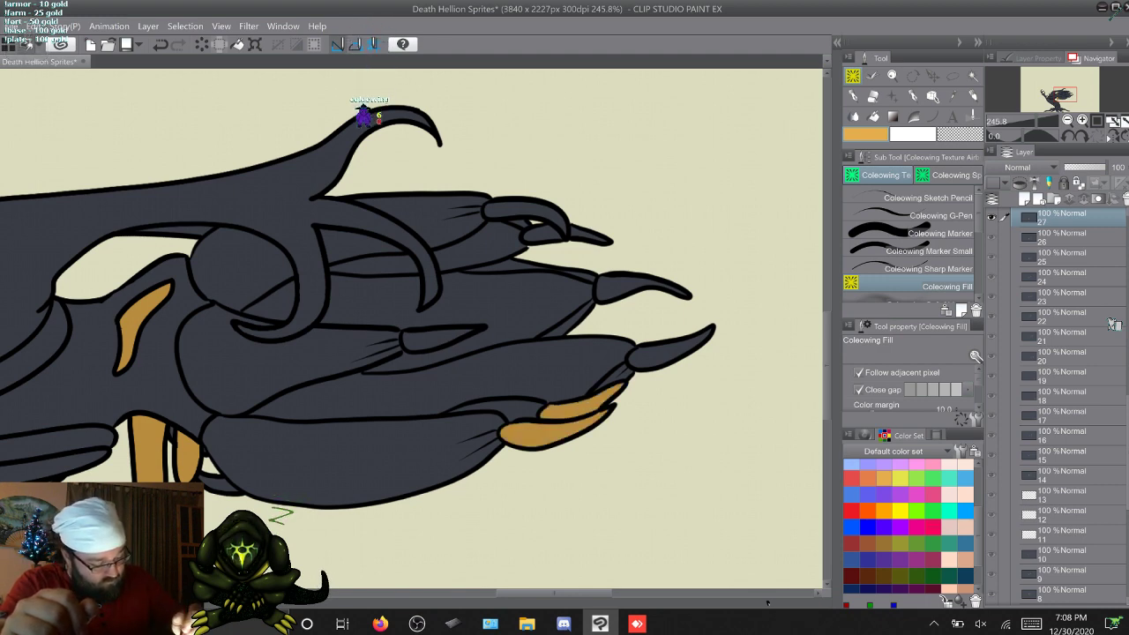
{"action": "left_click_drag", "start_coordinate": [701, 337], "coordinate": [648, 357]}
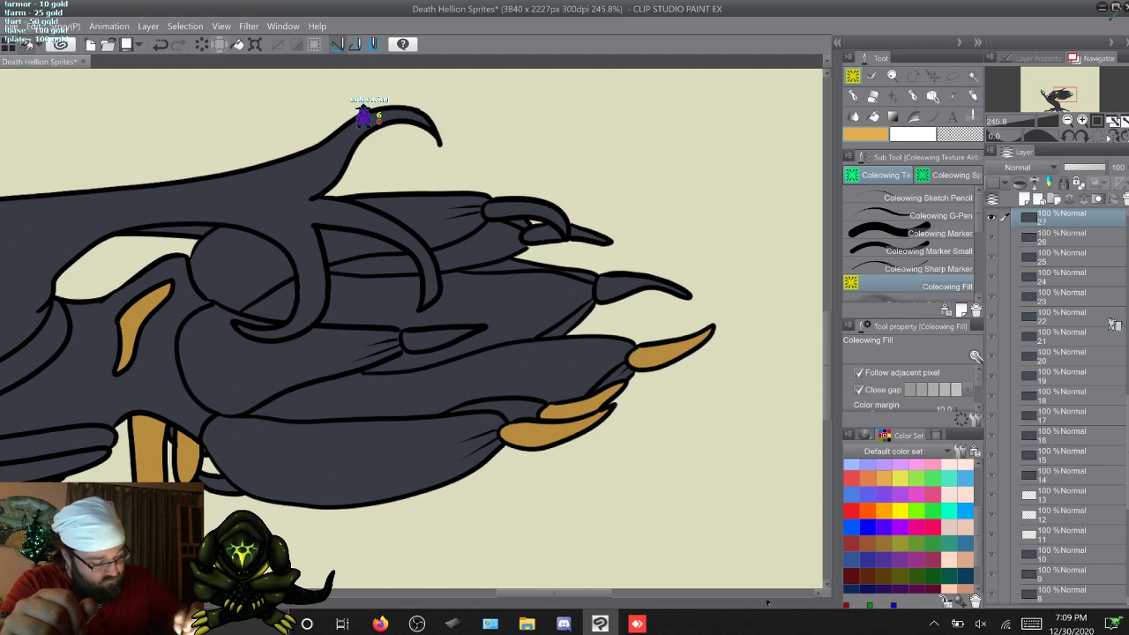
Step: Fill the three upper claws and the middle claw on layer 27 with golden orange, then select the Coleowing Marker Small brush
{"action": "left_click_drag", "start_coordinate": [684, 289], "coordinate": [601, 295]}
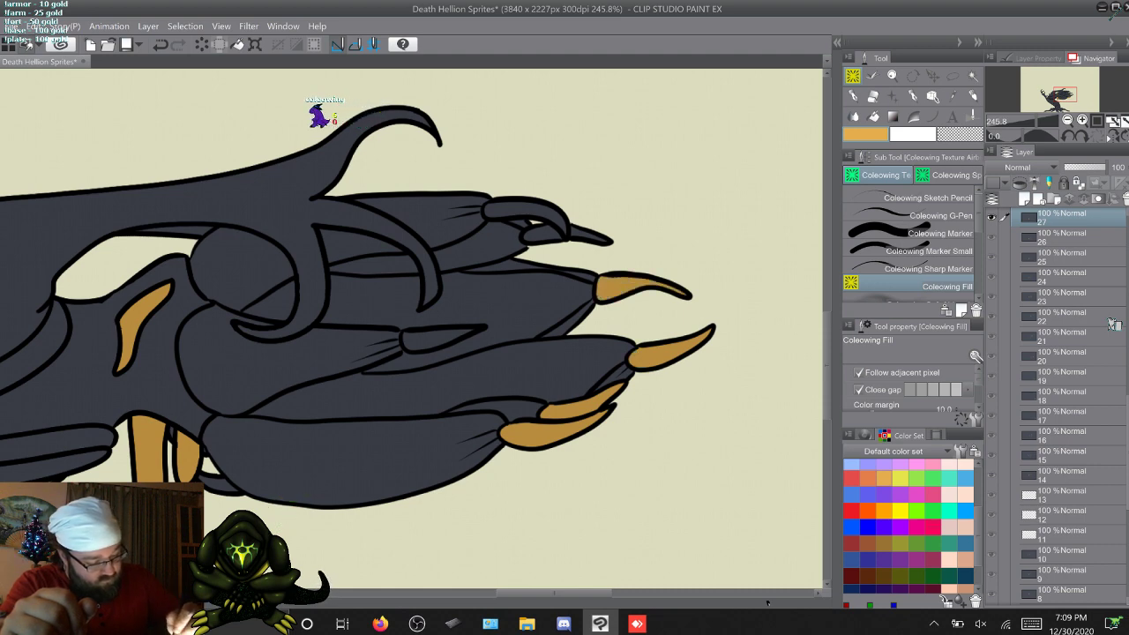
{"action": "mouse_move", "coordinate": [600, 237]}
{"action": "left_mouse_down"}
{"action": "mouse_move", "coordinate": [529, 231]}
{"action": "mouse_move", "coordinate": [487, 210]}
{"action": "left_mouse_up"}
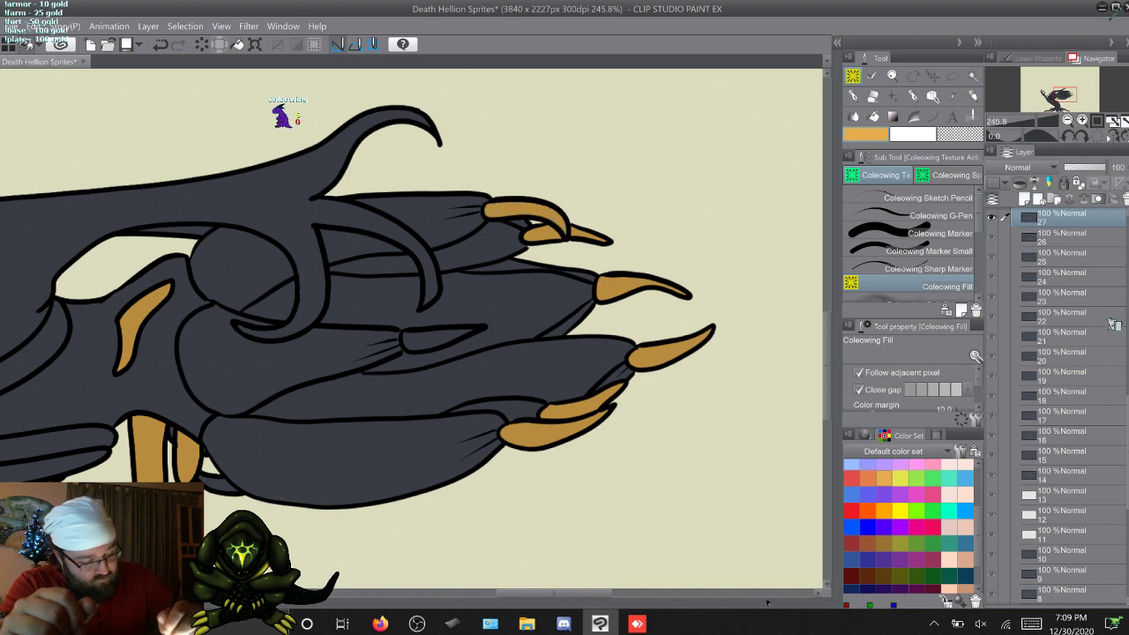
{"action": "left_click_drag", "start_coordinate": [472, 333], "coordinate": [407, 342]}
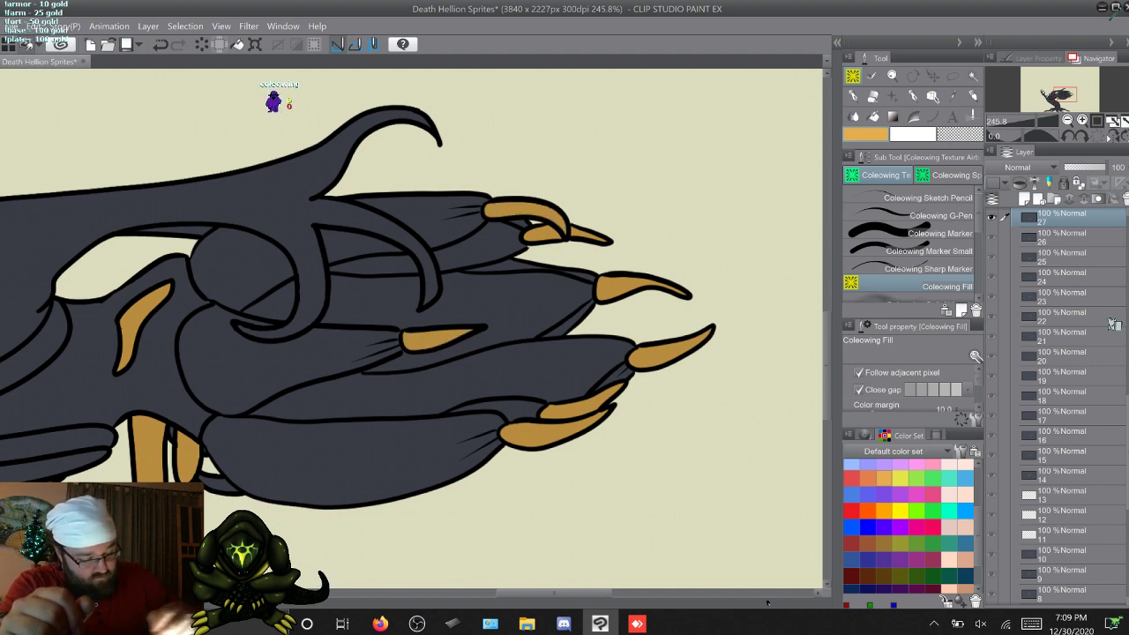
{"action": "key", "text": "p"}
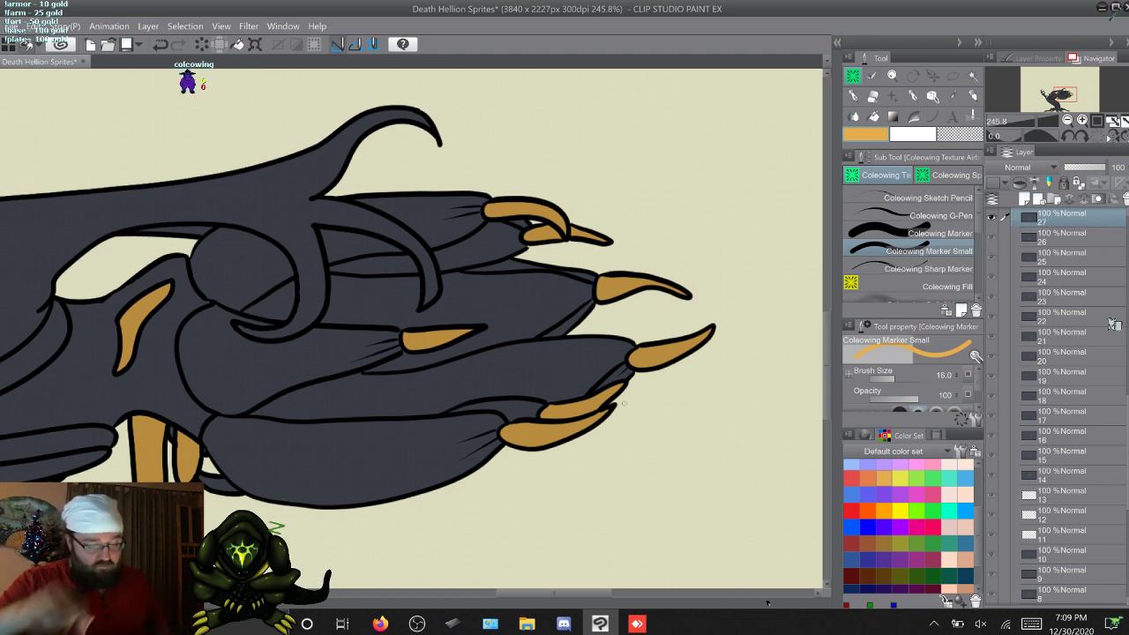
Step: Switch to layer 32 and fill the two lower outer claws of the raised hand with golden orange using Coleowing Fill
{"action": "key", "text": "w"}
{"action": "key", "text": "w"}
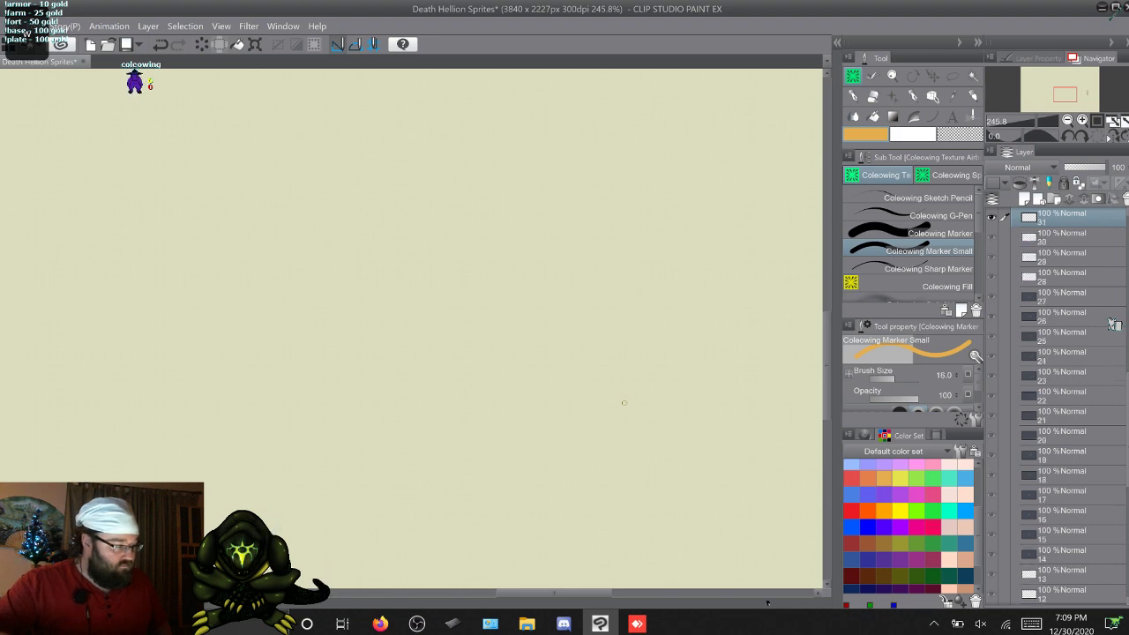
{"action": "key", "text": "w"}
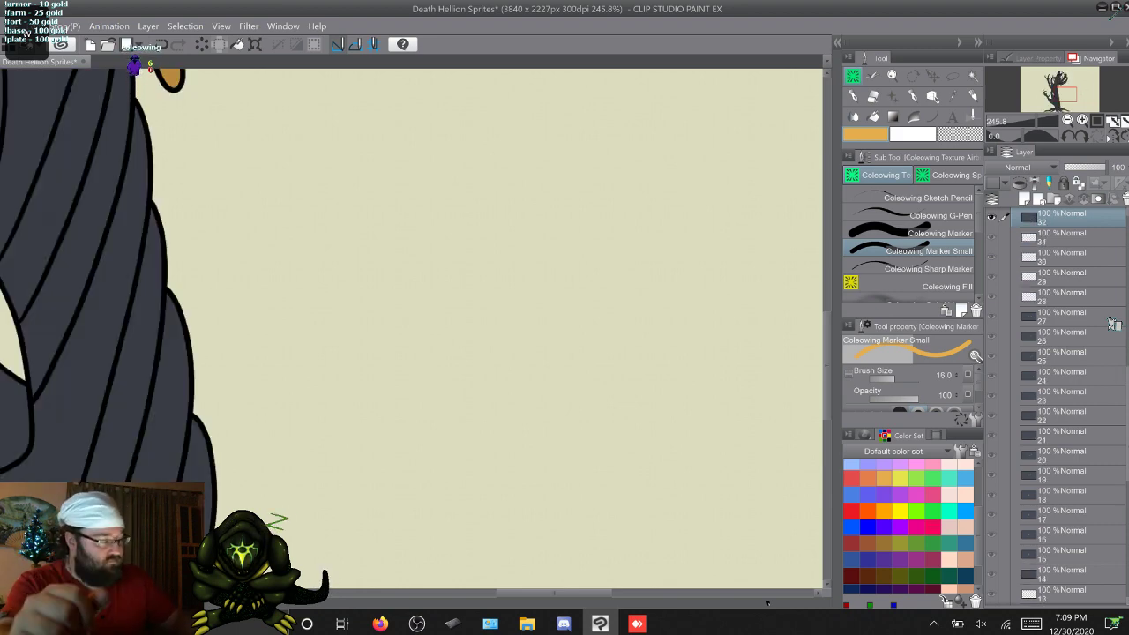
{"action": "left_click_drag", "start_coordinate": [290, 97], "coordinate": [527, 577]}
{"action": "mouse_move", "coordinate": [527, 353]}
{"action": "left_mouse_down"}
{"action": "mouse_move", "coordinate": [433, 374]}
{"action": "mouse_move", "coordinate": [433, 342]}
{"action": "mouse_move", "coordinate": [445, 364]}
{"action": "mouse_move", "coordinate": [412, 406]}
{"action": "left_mouse_up"}
{"action": "key", "text": "g"}
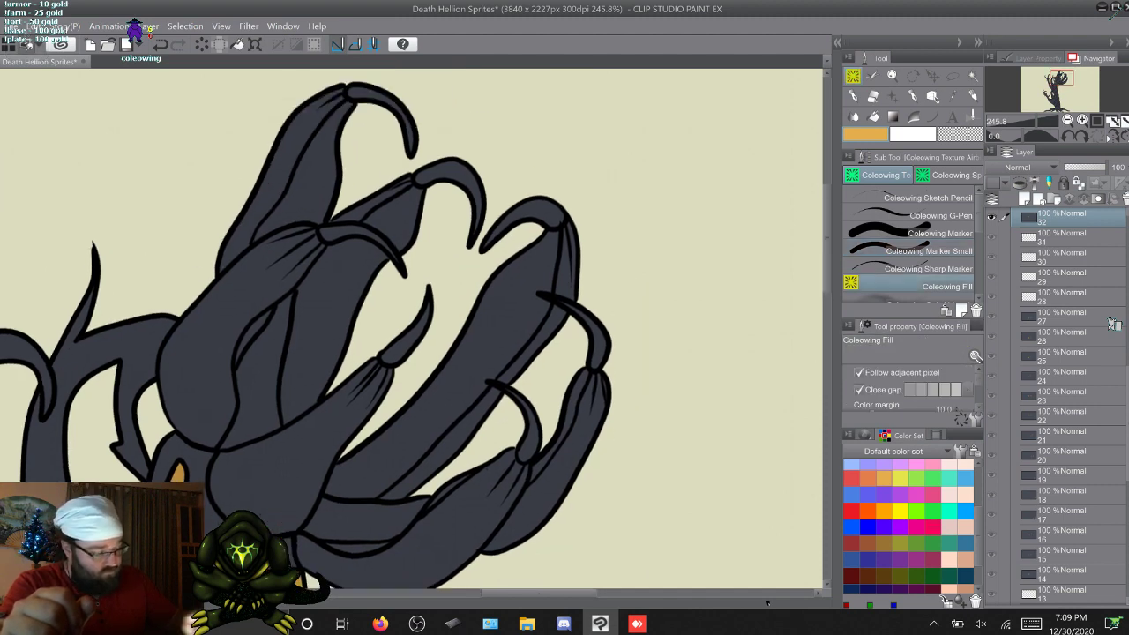
{"action": "left_click", "coordinate": [599, 349]}
{"action": "left_click", "coordinate": [586, 320]}
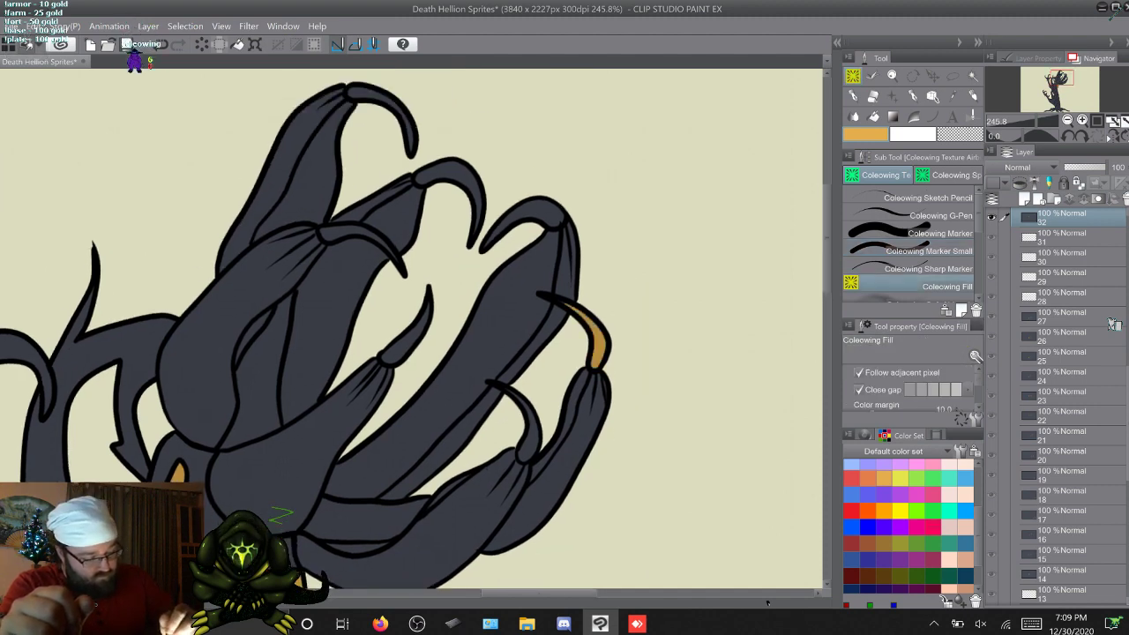
{"action": "left_click", "coordinate": [528, 441]}
{"action": "left_click", "coordinate": [526, 407]}
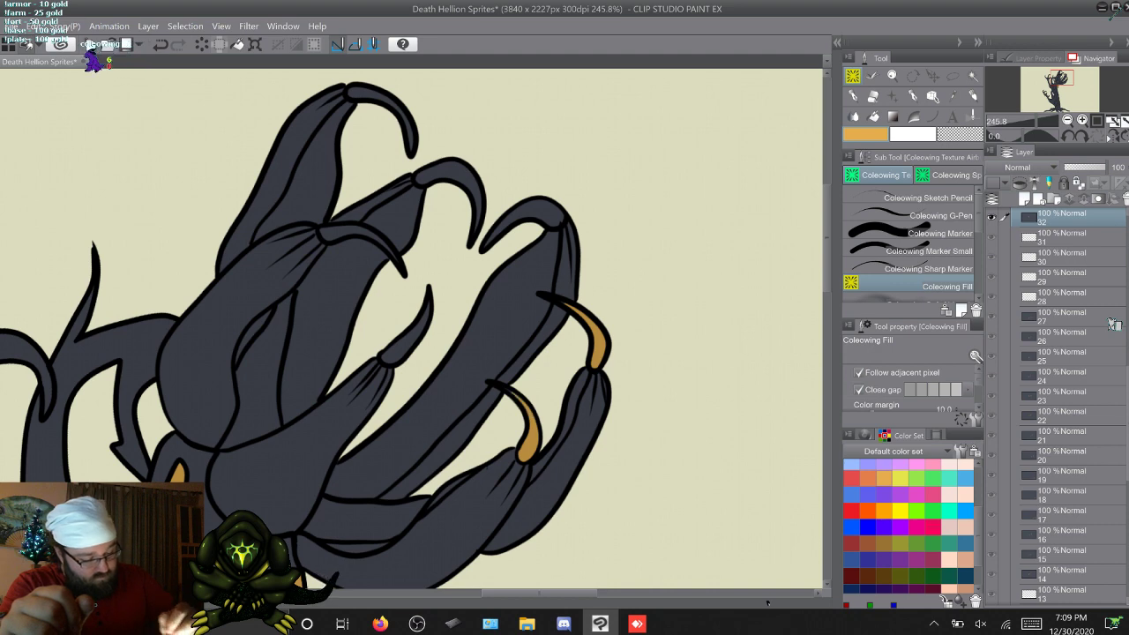
Step: Fill the large curled claw, the three upper claws and the inner claw on layer 32 with golden orange, then select Coleowing Marker Small
{"action": "left_click", "coordinate": [540, 212]}
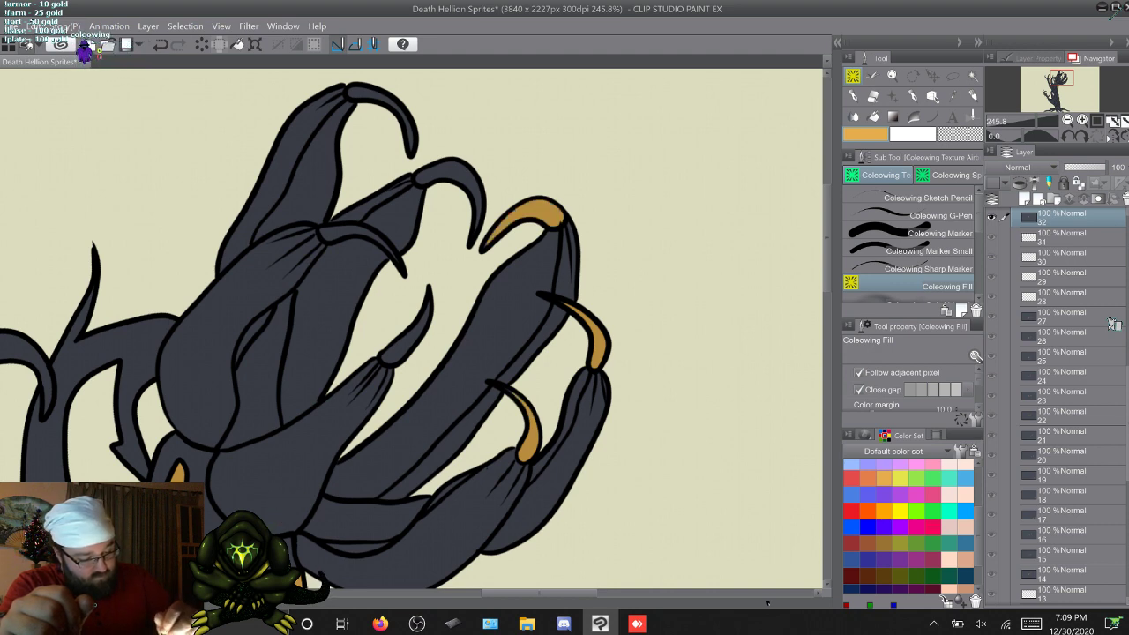
{"action": "left_click", "coordinate": [453, 175]}
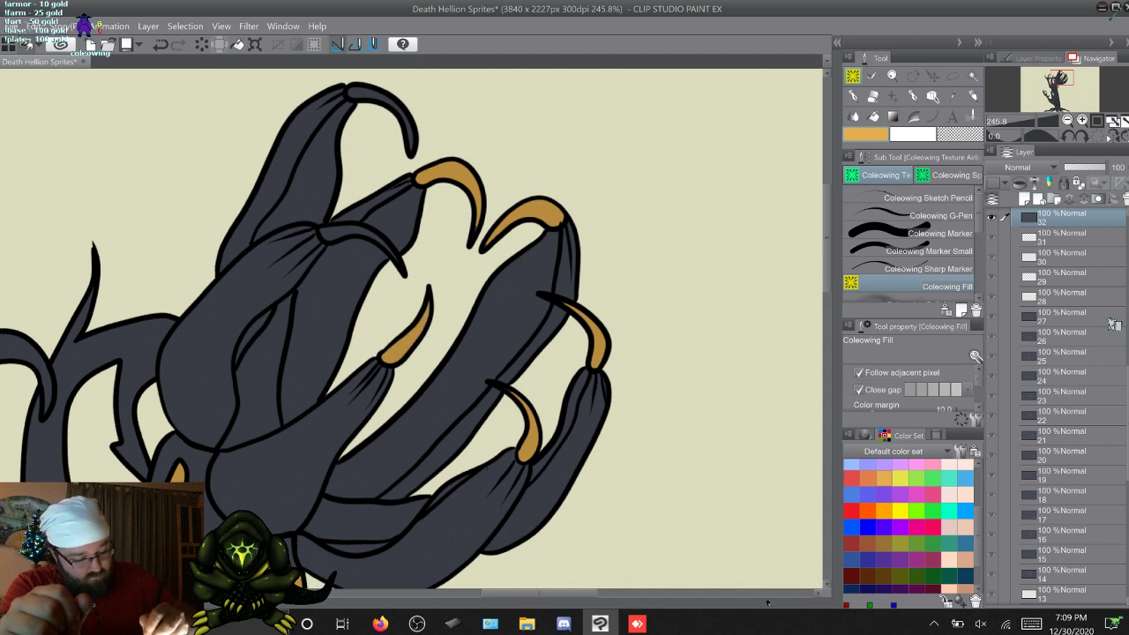
{"action": "left_click", "coordinate": [335, 233]}
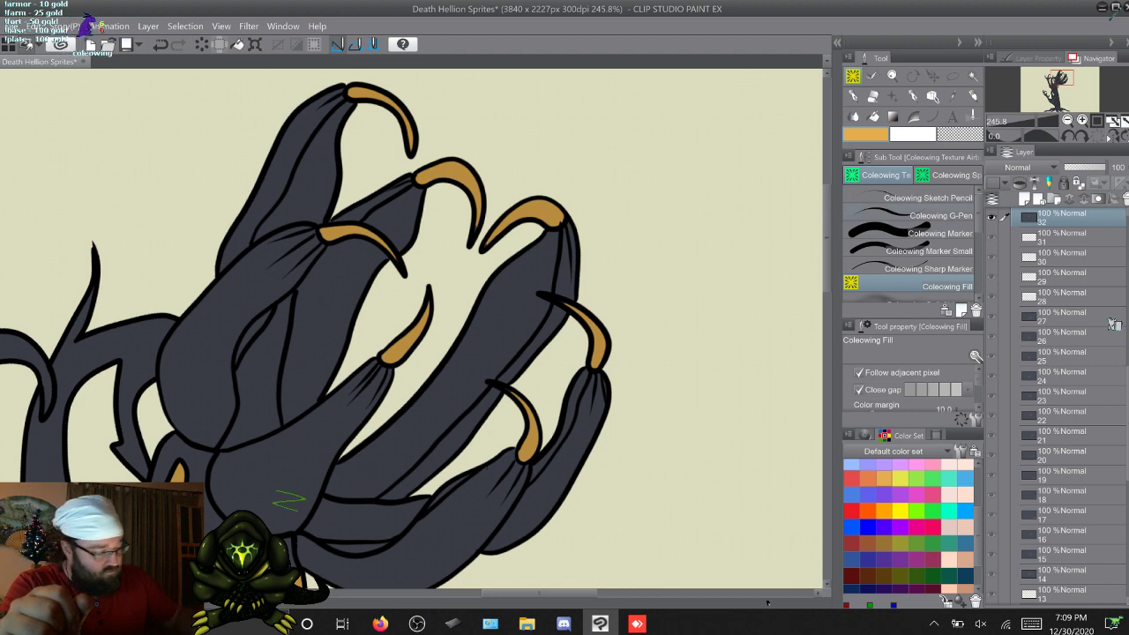
{"action": "key", "text": "b"}
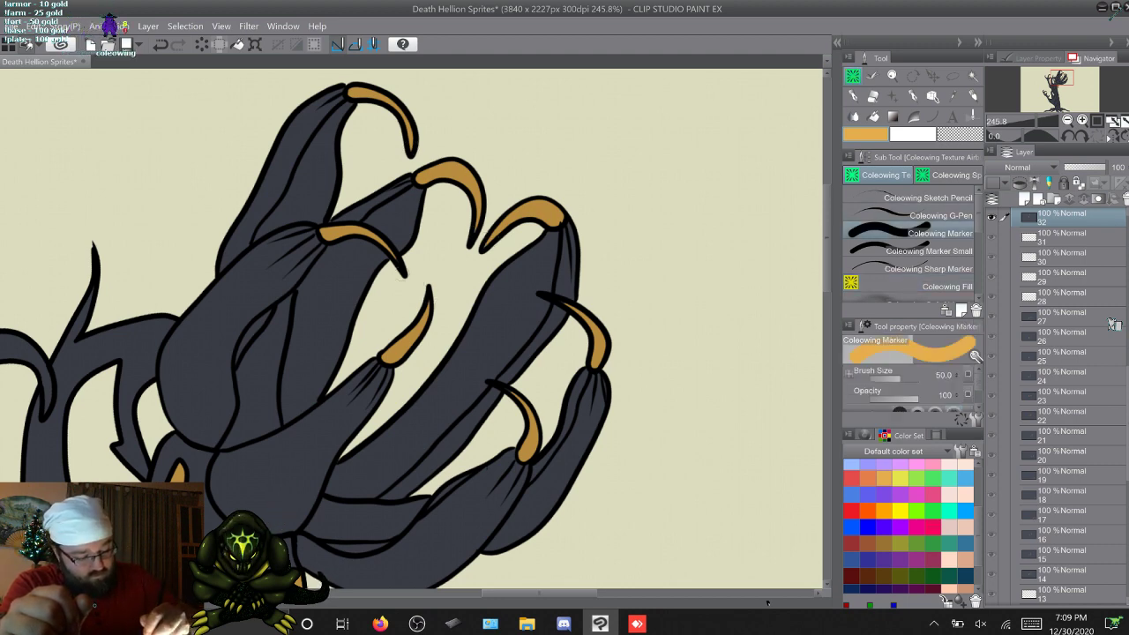
{"action": "left_click_drag", "start_coordinate": [391, 257], "coordinate": [404, 275]}
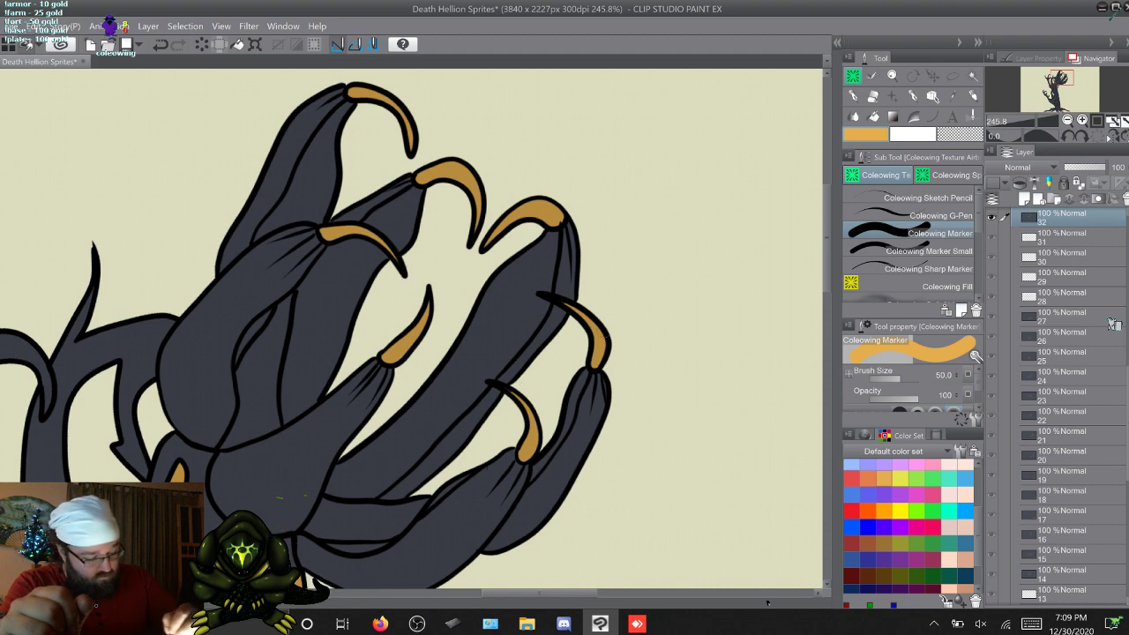
{"action": "left_click", "coordinate": [941, 251]}
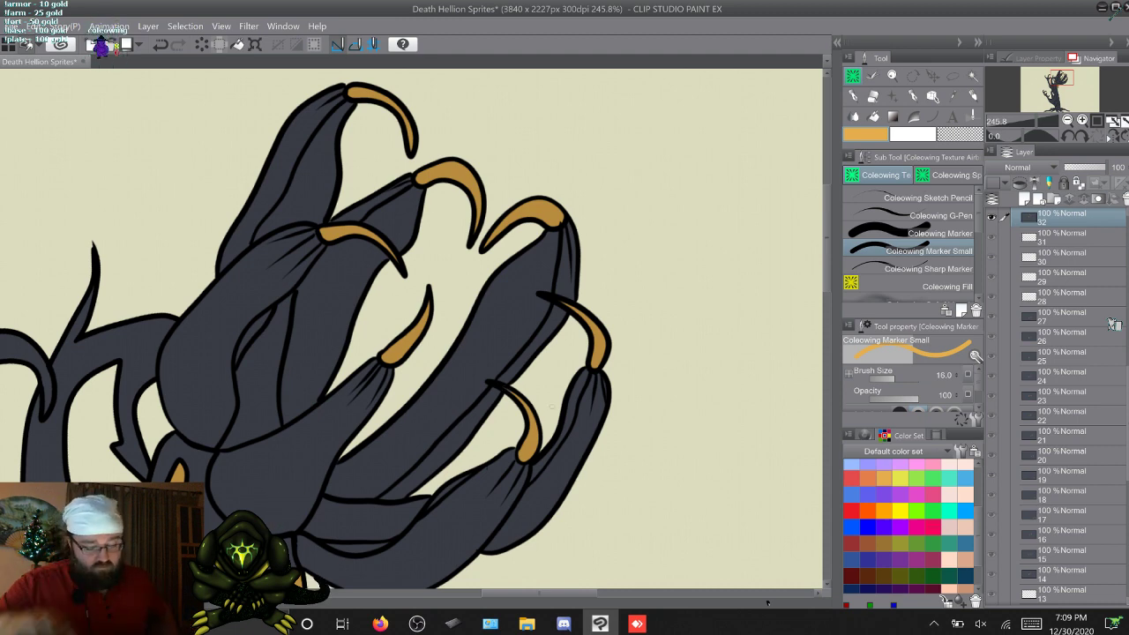
Step: Switch to layer 33 and bring the creature's whole clawed hand into view
{"action": "key", "text": "w"}
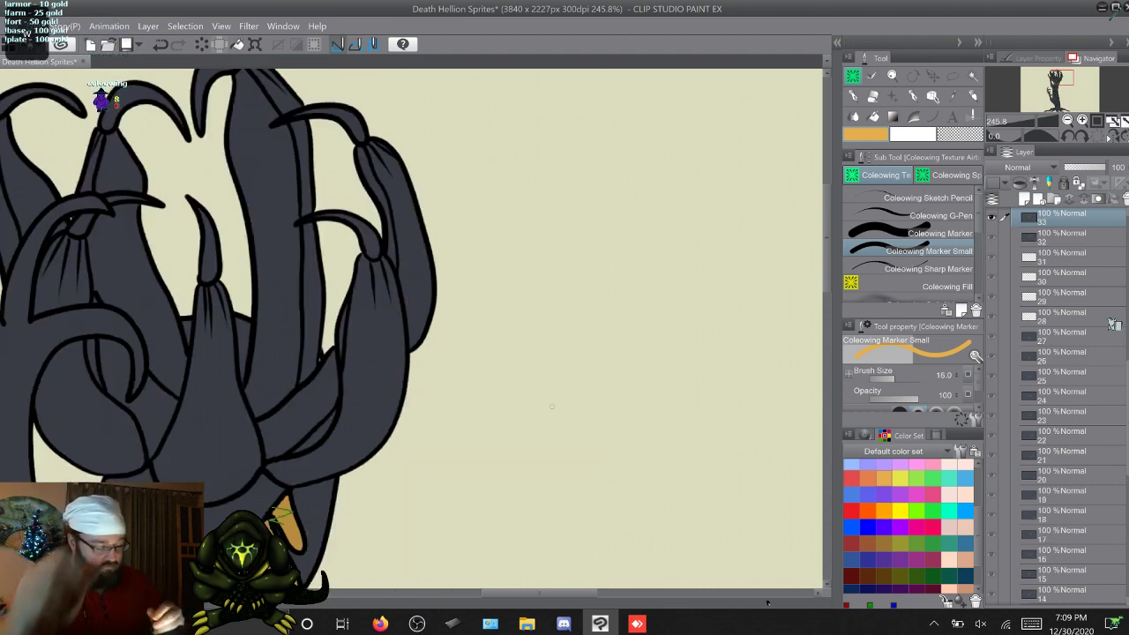
{"action": "left_click_drag", "start_coordinate": [551, 406], "coordinate": [660, 410]}
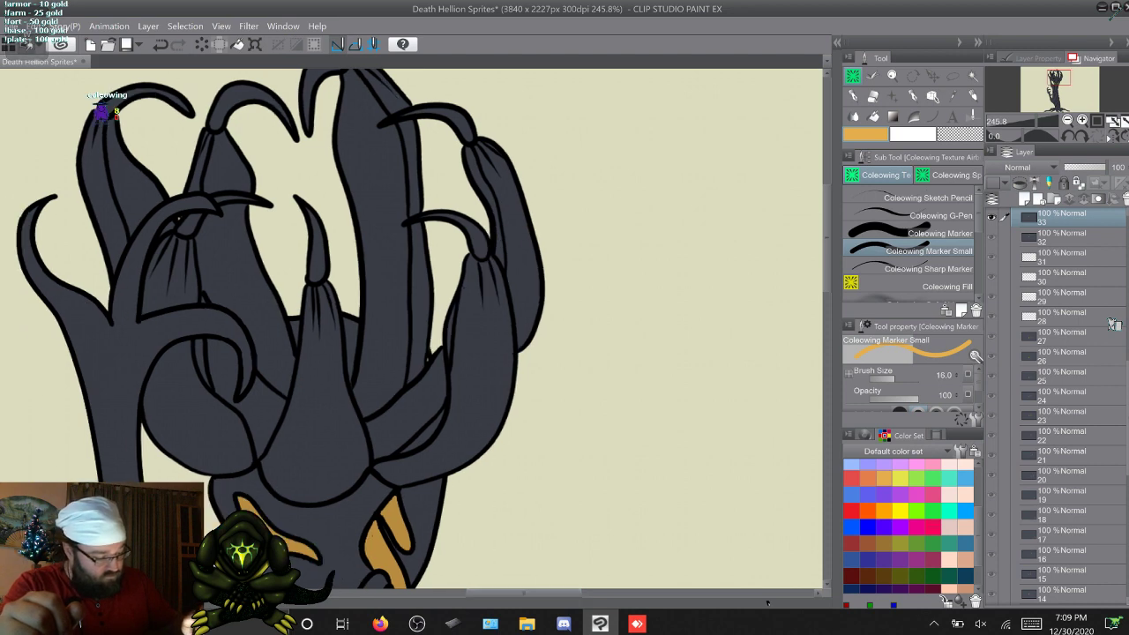
{"action": "left_click_drag", "start_coordinate": [617, 380], "coordinate": [617, 427]}
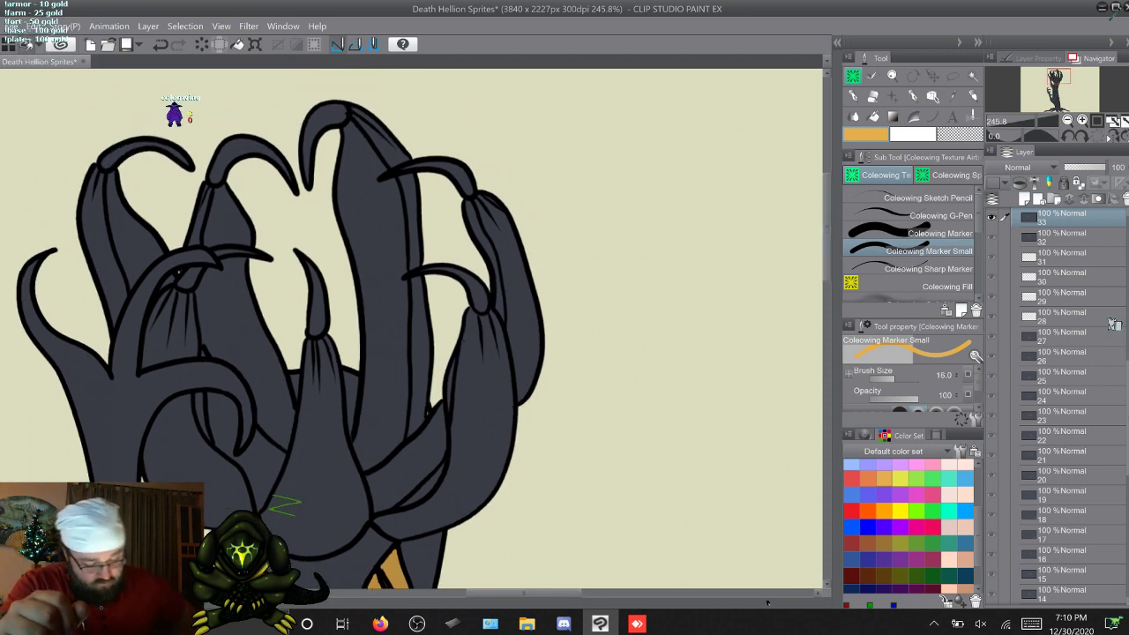
Step: Check the contents of layer 34, return to layer 33 and look through the layer list down to the Paper layer
{"action": "key", "text": "alt+]"}
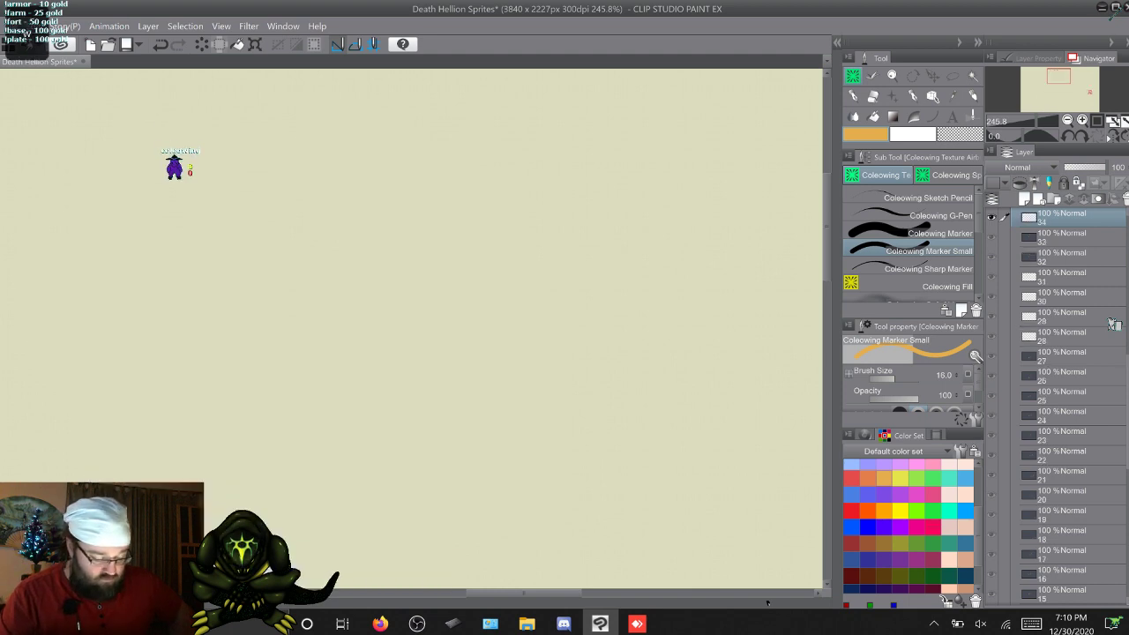
{"action": "key", "text": "alt+["}
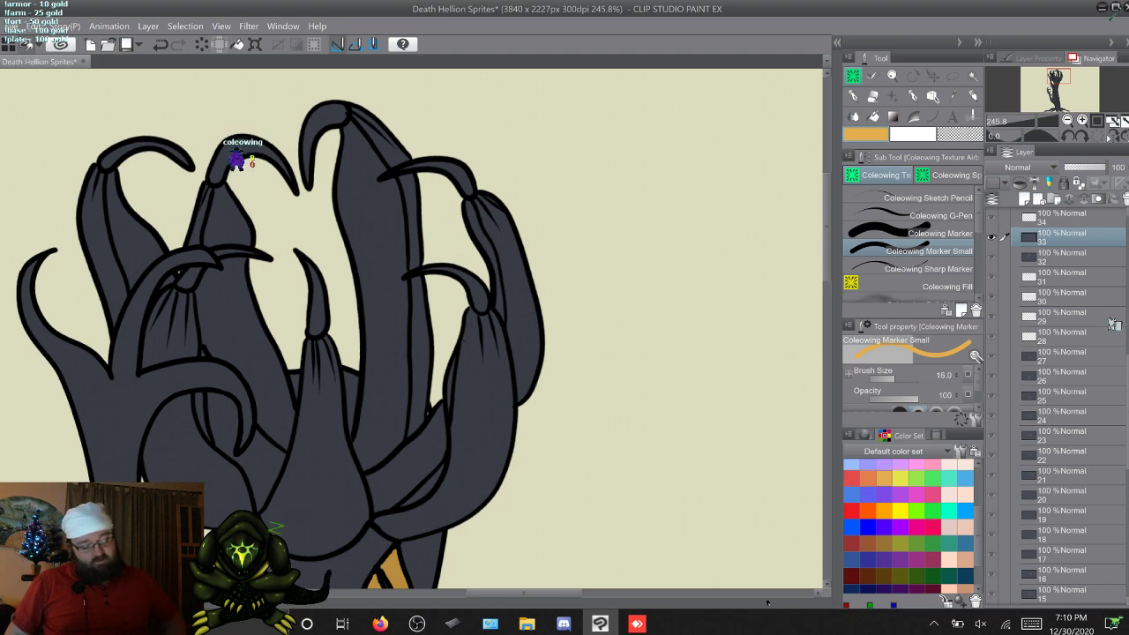
{"action": "scroll", "coordinate": [1113, 324], "scroll_direction": "down", "scroll_amount": 5}
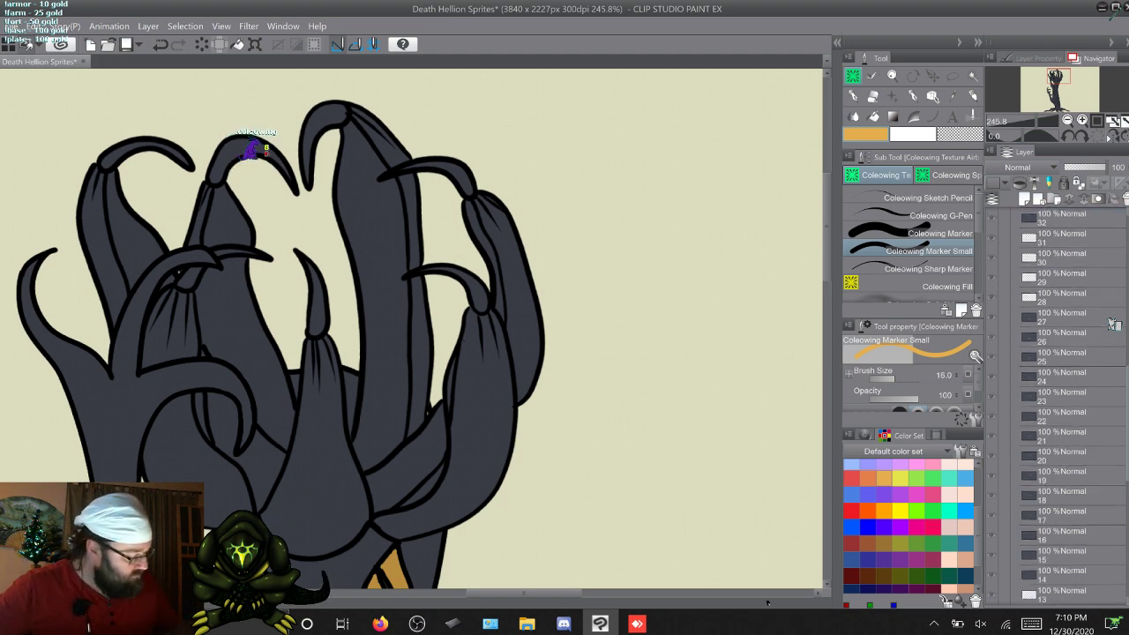
{"action": "scroll", "coordinate": [1113, 325], "scroll_direction": "down", "scroll_amount": 3}
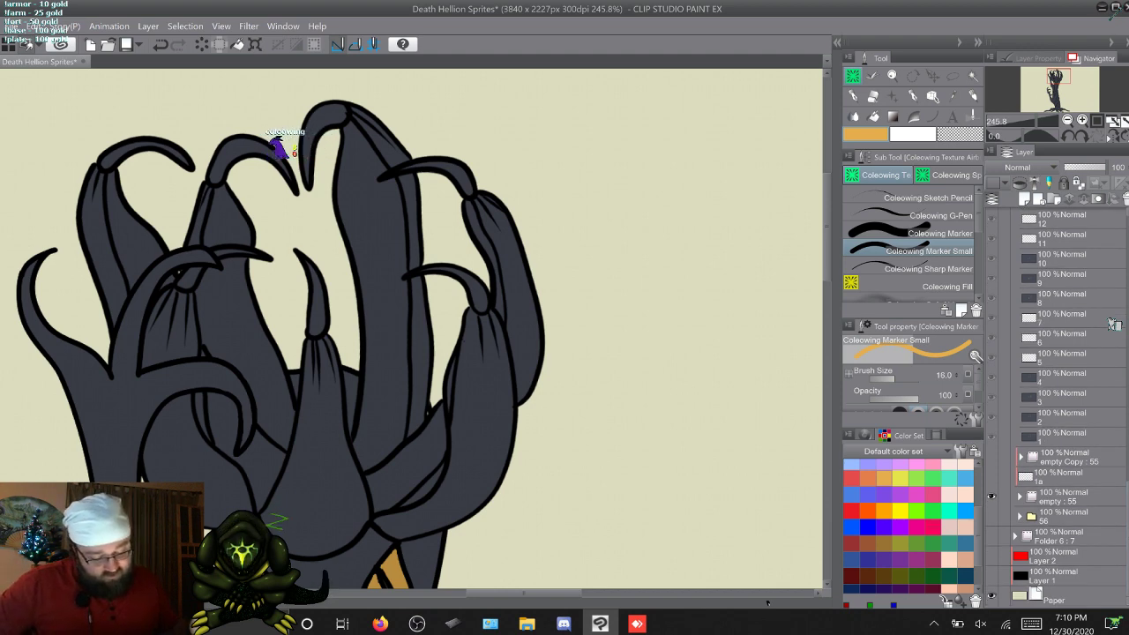
{"action": "left_click", "coordinate": [1019, 496]}
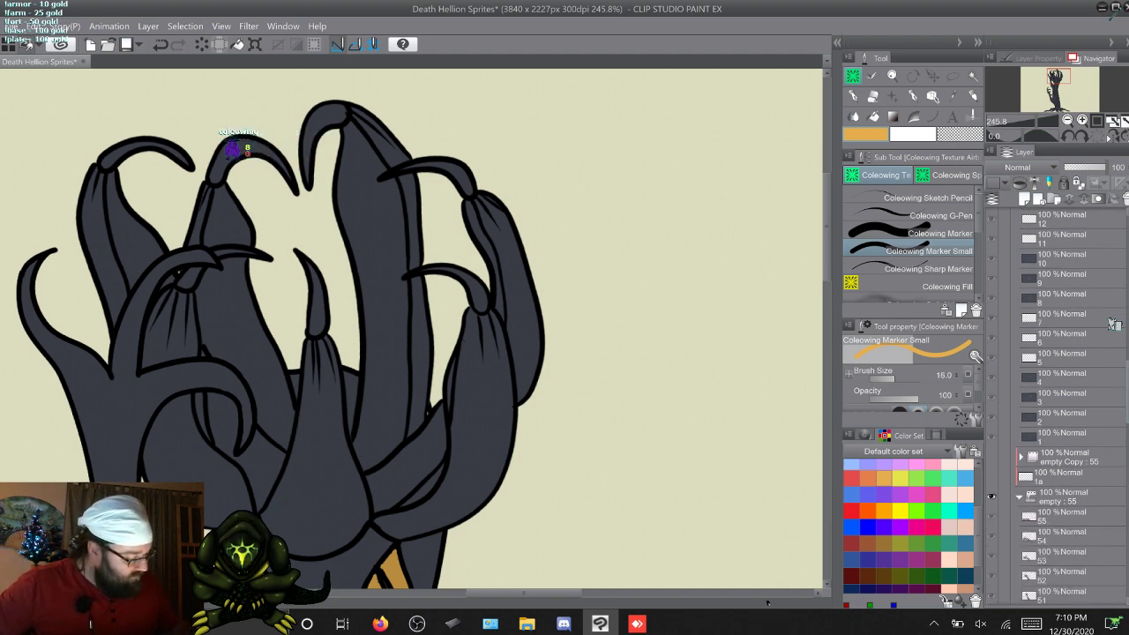
{"action": "scroll", "coordinate": [1113, 325], "scroll_direction": "down", "scroll_amount": 8}
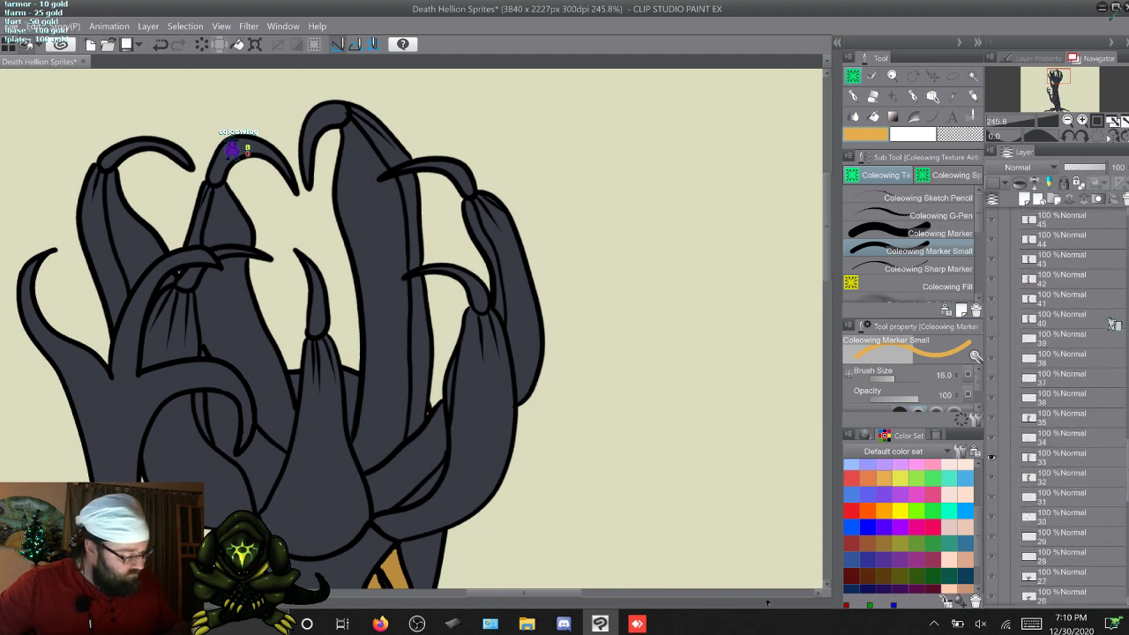
{"action": "left_click", "coordinate": [990, 456]}
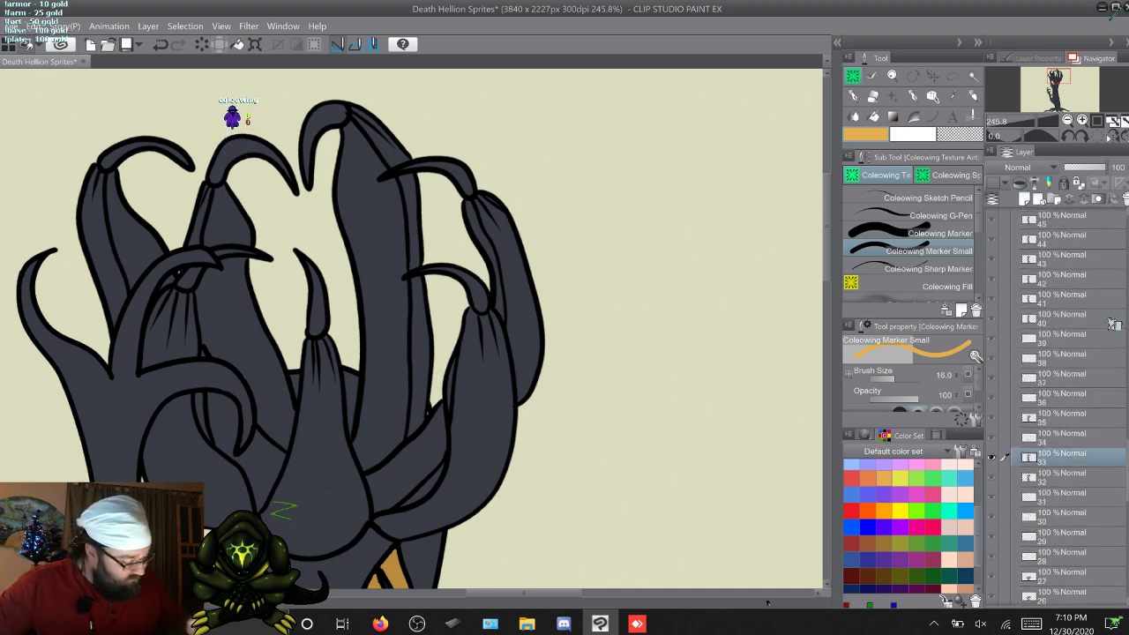
{"action": "left_click_drag", "start_coordinate": [978, 535], "coordinate": [978, 496]}
{"action": "left_click", "coordinate": [852, 482]}
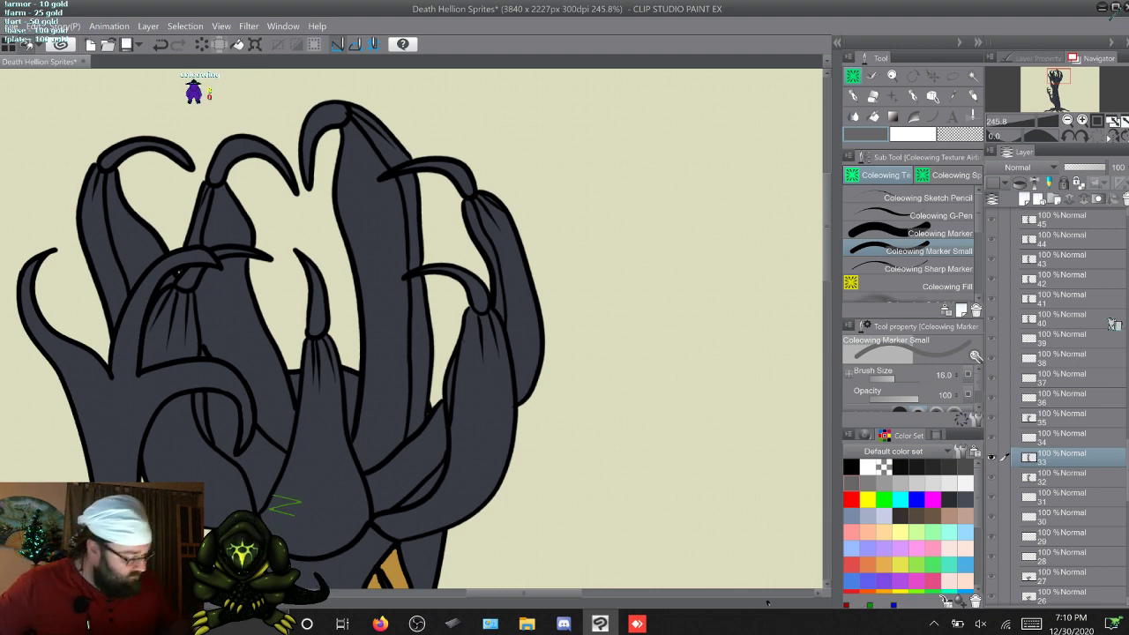
{"action": "scroll", "coordinate": [1113, 325], "scroll_direction": "down", "scroll_amount": 10}
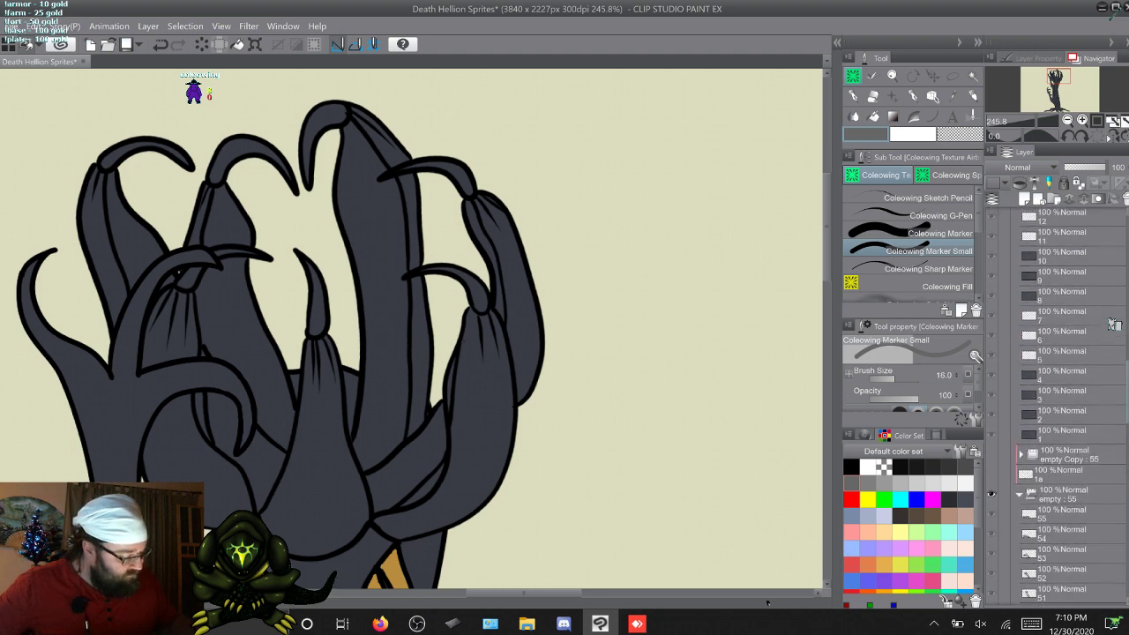
{"action": "left_click", "coordinate": [1019, 512]}
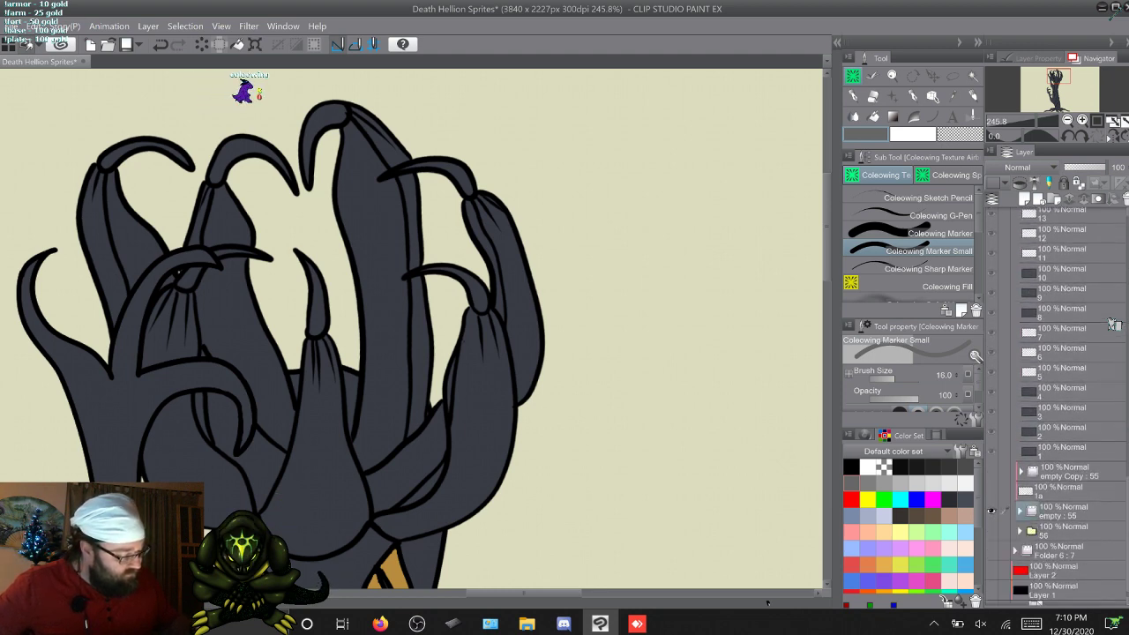
Step: Select layer 33 and fill the hand's lower claw on the outer right finger with golden orange using Coleowing Fill
{"action": "scroll", "coordinate": [1114, 324], "scroll_direction": "up", "scroll_amount": 8}
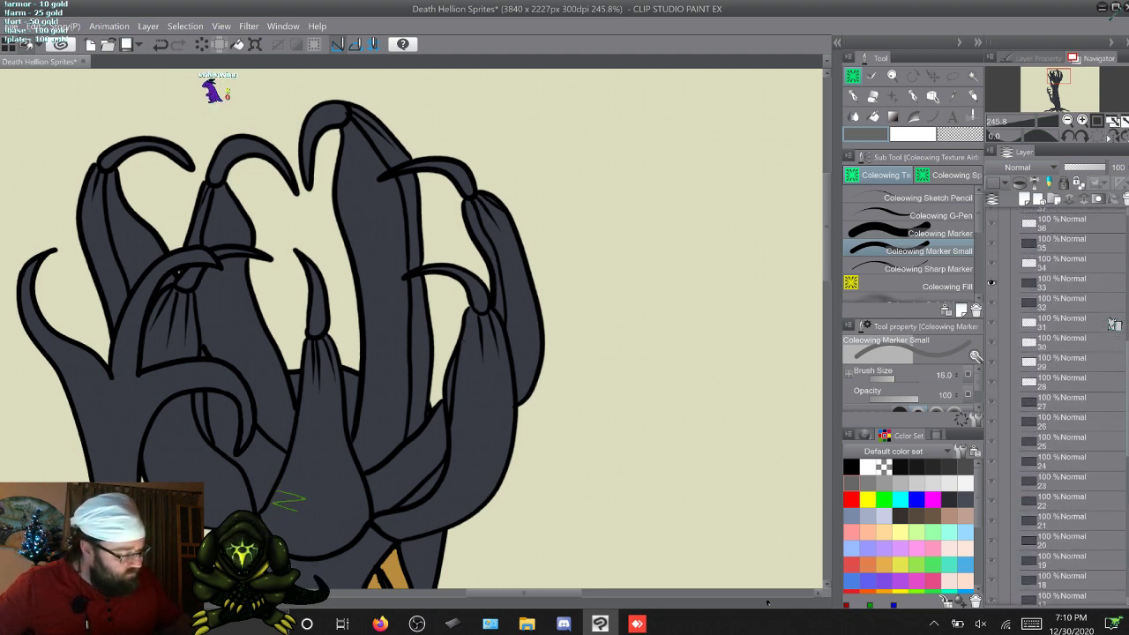
{"action": "left_click", "coordinate": [1062, 341]}
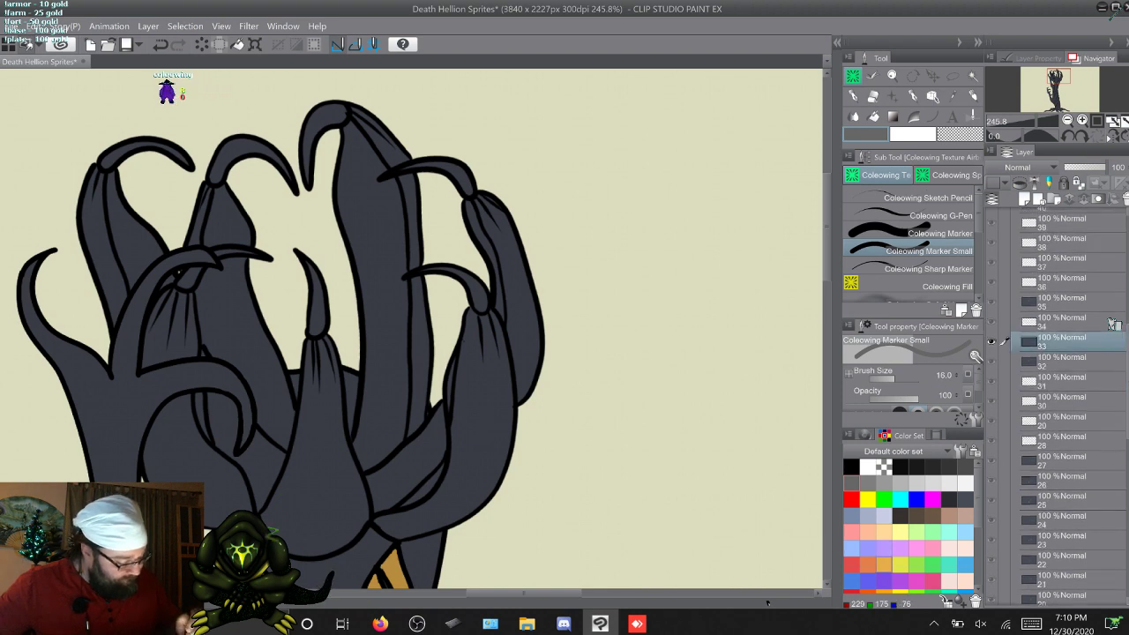
{"action": "left_click", "coordinate": [883, 564]}
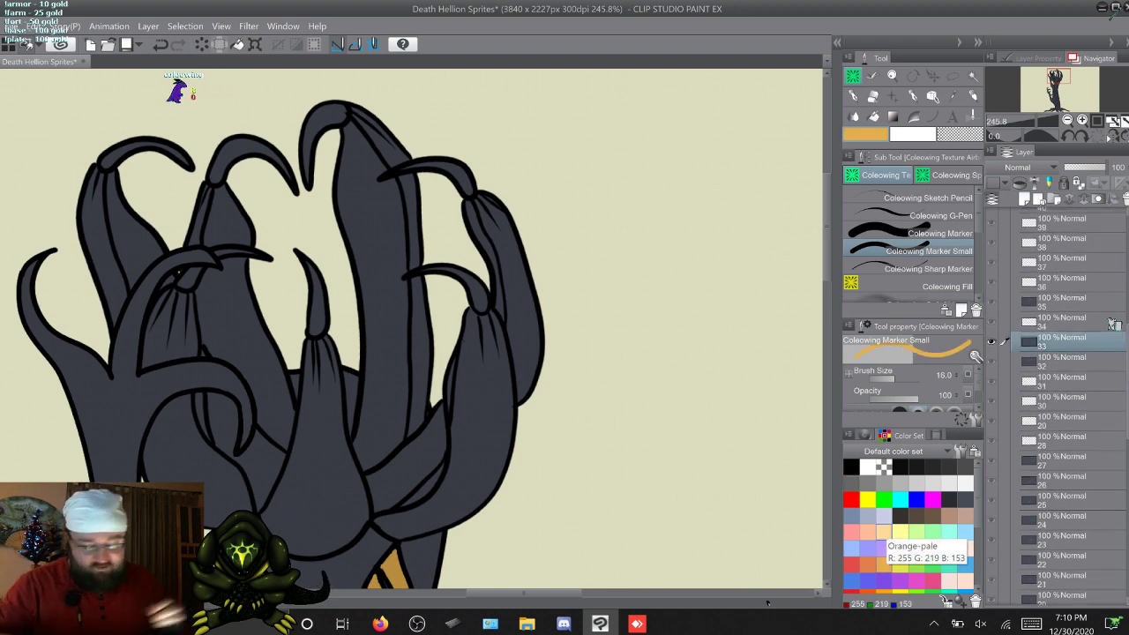
{"action": "left_click", "coordinate": [934, 287]}
{"action": "left_click", "coordinate": [477, 291]}
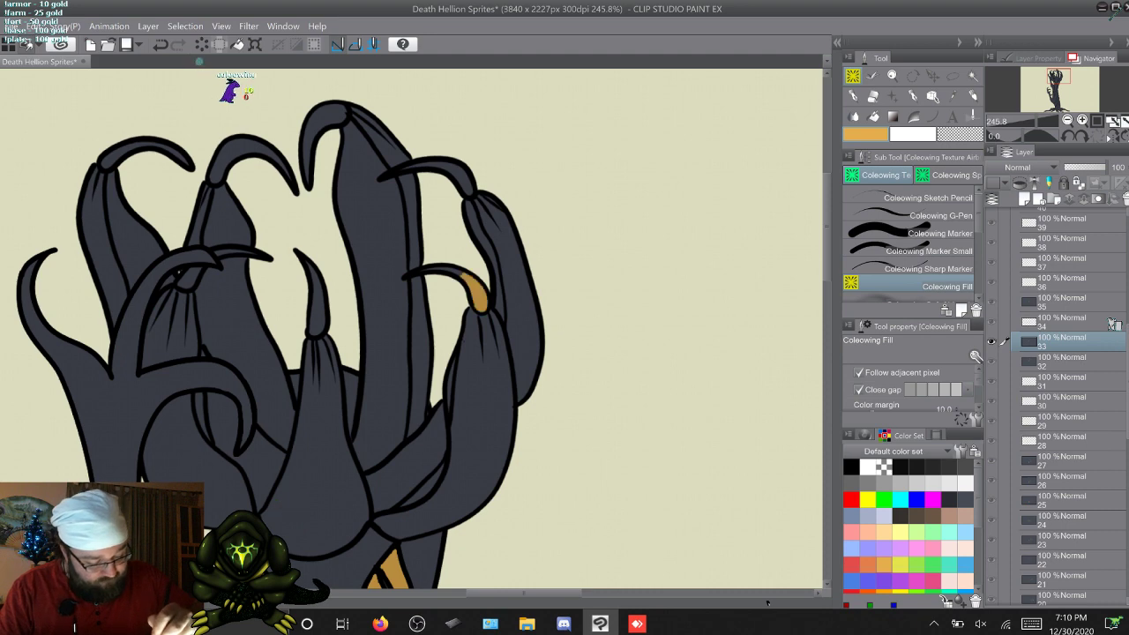
{"action": "left_click", "coordinate": [449, 271]}
{"action": "left_click", "coordinate": [430, 269]}
Step: Fill the remaining finger claws along the top and middle of the hand on layer 33 with golden orange
{"action": "left_click", "coordinate": [454, 176]}
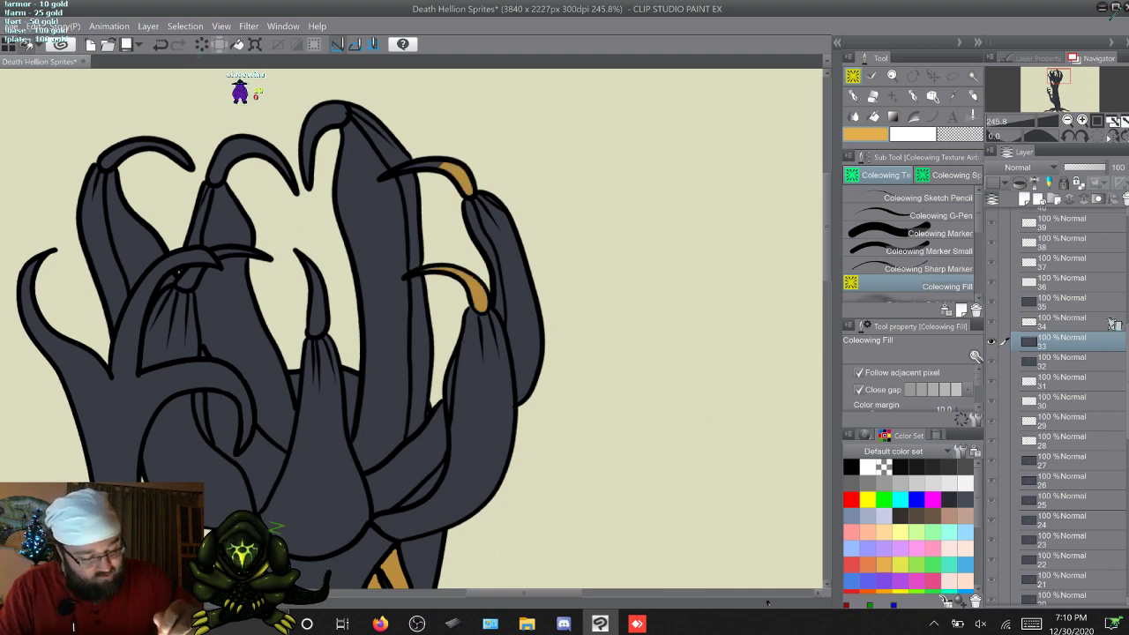
{"action": "left_click", "coordinate": [328, 116]}
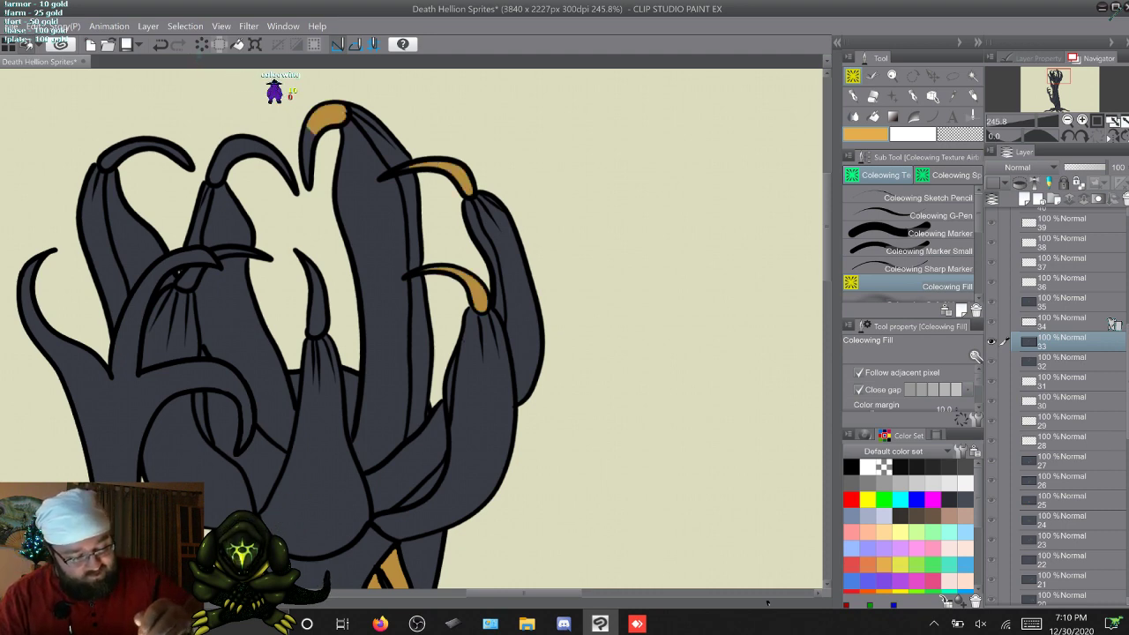
{"action": "left_click", "coordinate": [309, 145]}
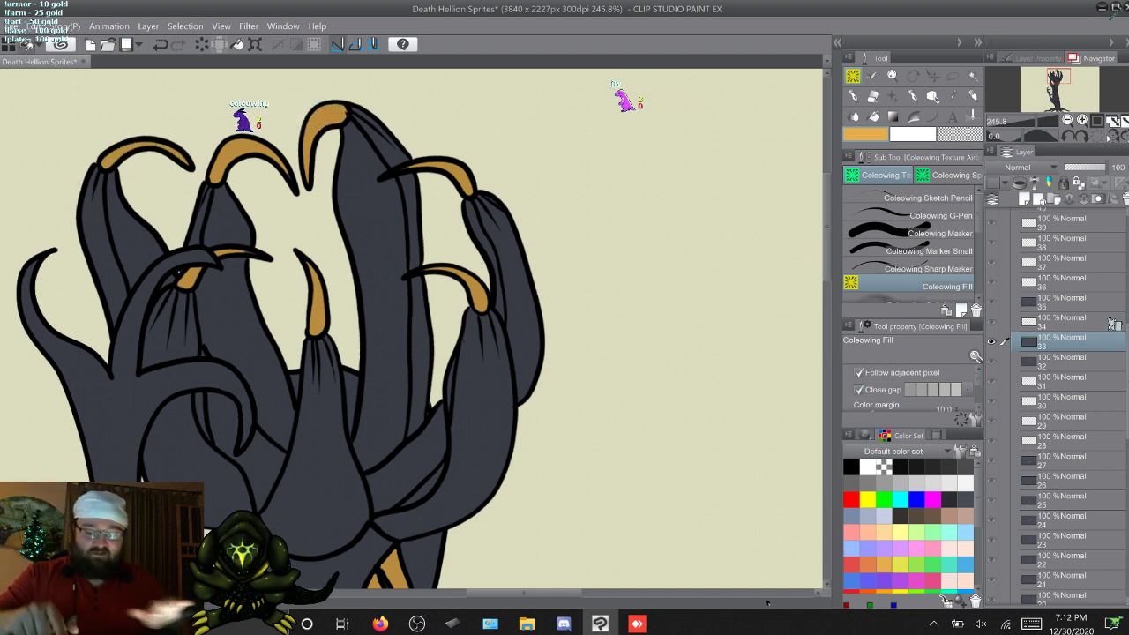
Step: View the whole creature and step up through the frames from layer 34 to layer 53 to check which claws are coloured
{"action": "scroll", "coordinate": [411, 328], "scroll_direction": "down", "scroll_amount": 3}
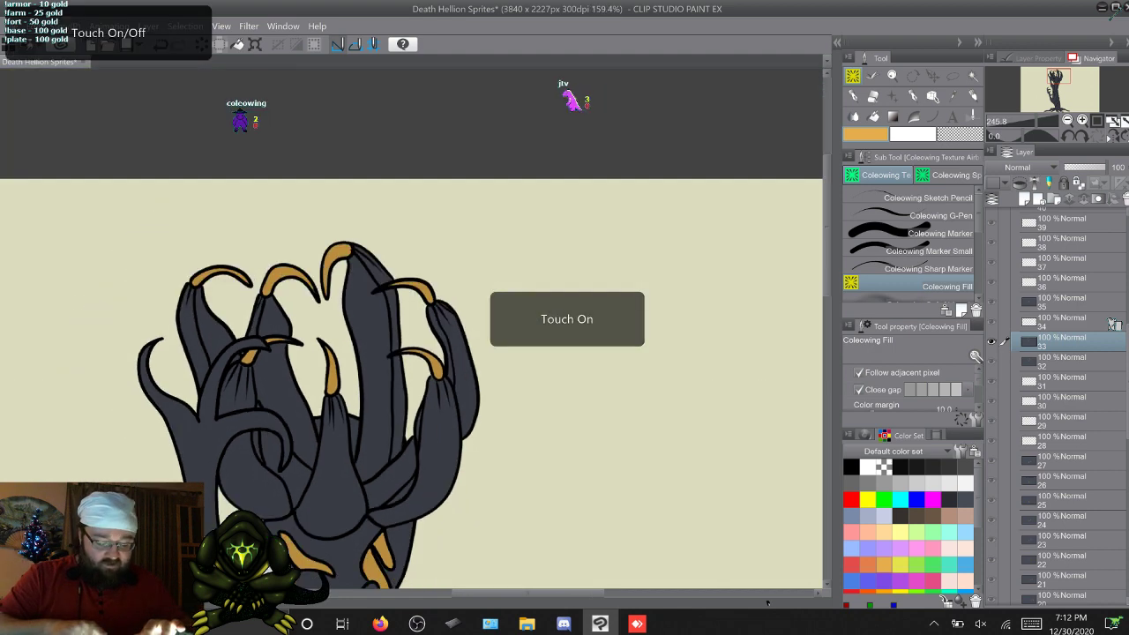
{"action": "scroll", "coordinate": [411, 328], "scroll_direction": "down", "scroll_amount": 2}
{"action": "scroll", "coordinate": [411, 328], "scroll_direction": "down", "scroll_amount": 3}
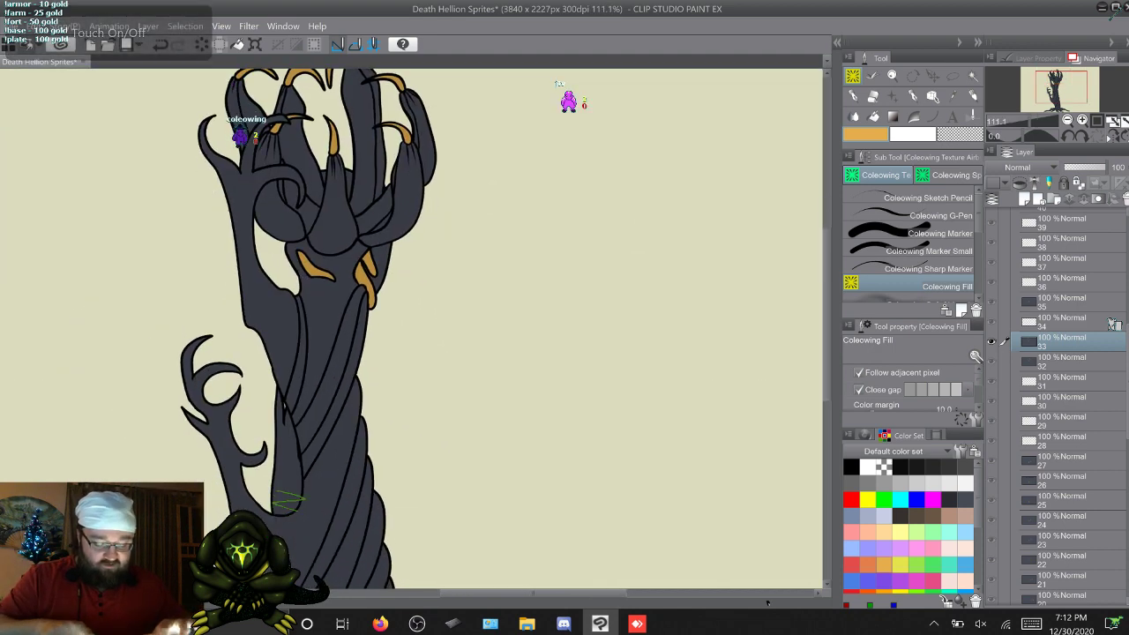
{"action": "scroll", "coordinate": [411, 328], "scroll_direction": "down", "scroll_amount": 3}
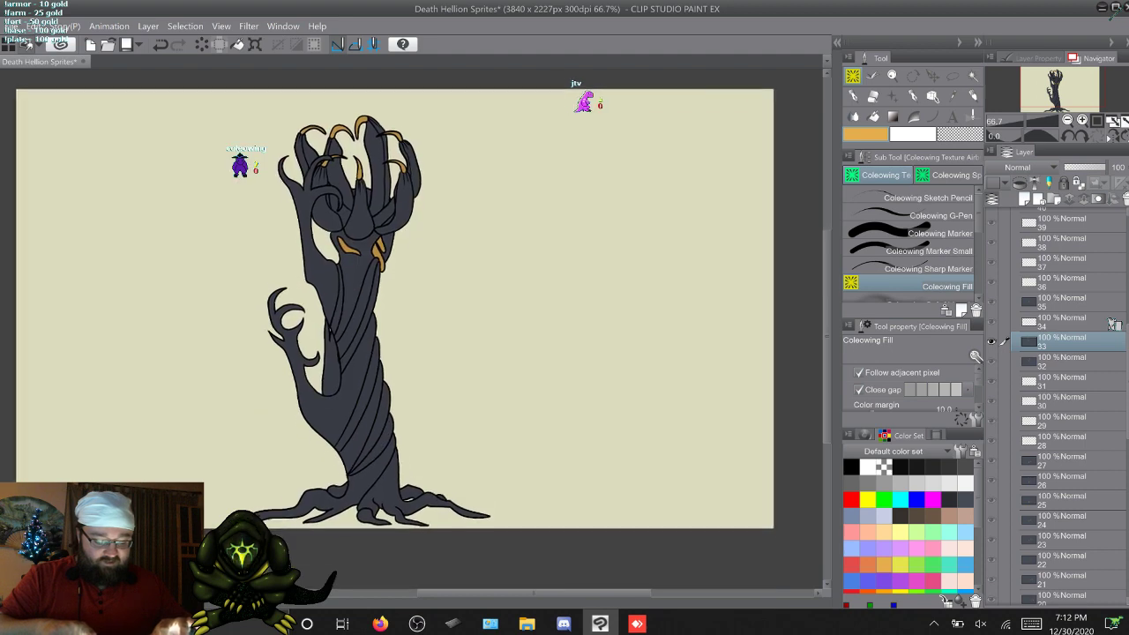
{"action": "left_click", "coordinate": [1113, 324]}
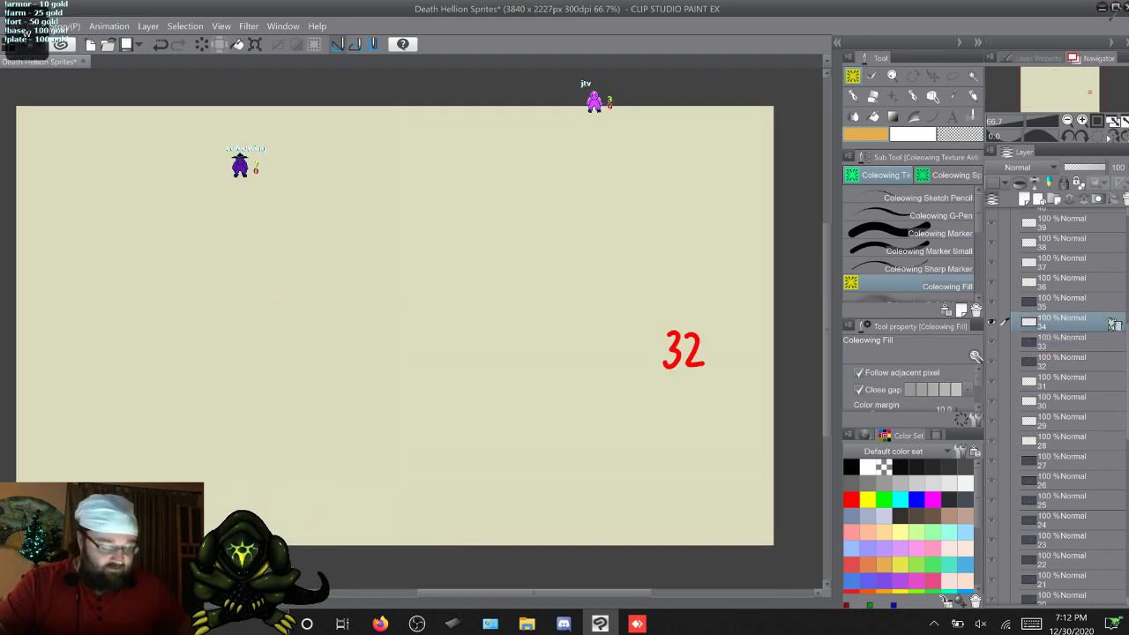
{"action": "key", "text": "alt+]"}
{"action": "key", "text": "alt+]"}
{"action": "key", "text": "alt+]"}
{"action": "key", "text": "alt+]"}
{"action": "key", "text": "alt+]"}
{"action": "key", "text": "alt+]"}
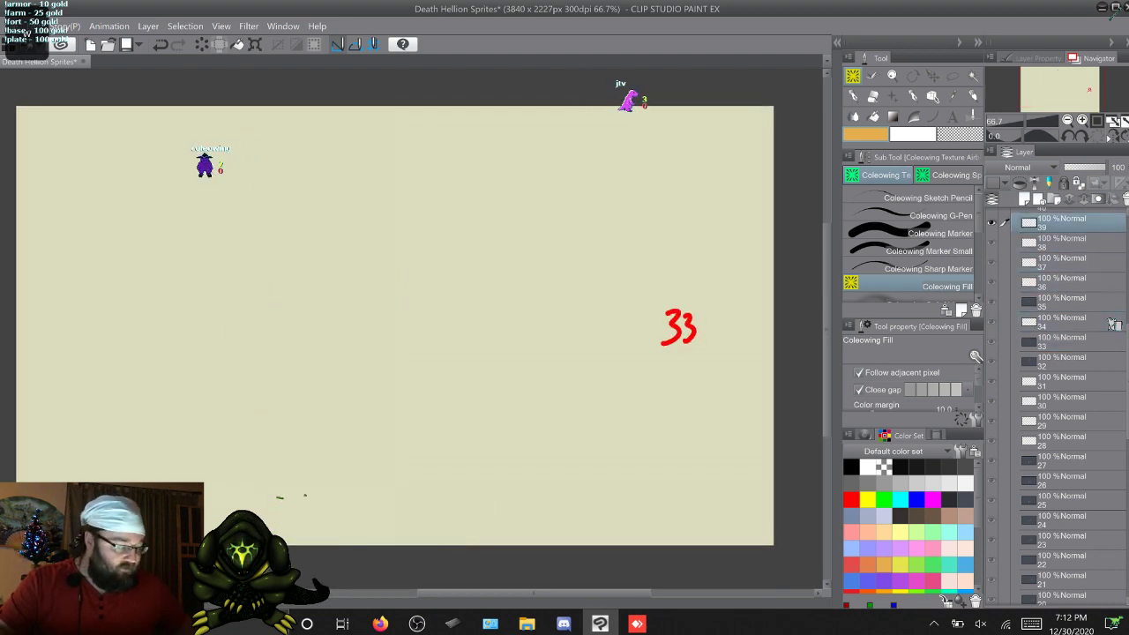
{"action": "key", "text": "alt+]"}
{"action": "key", "text": "alt+]"}
{"action": "key", "text": "alt+]"}
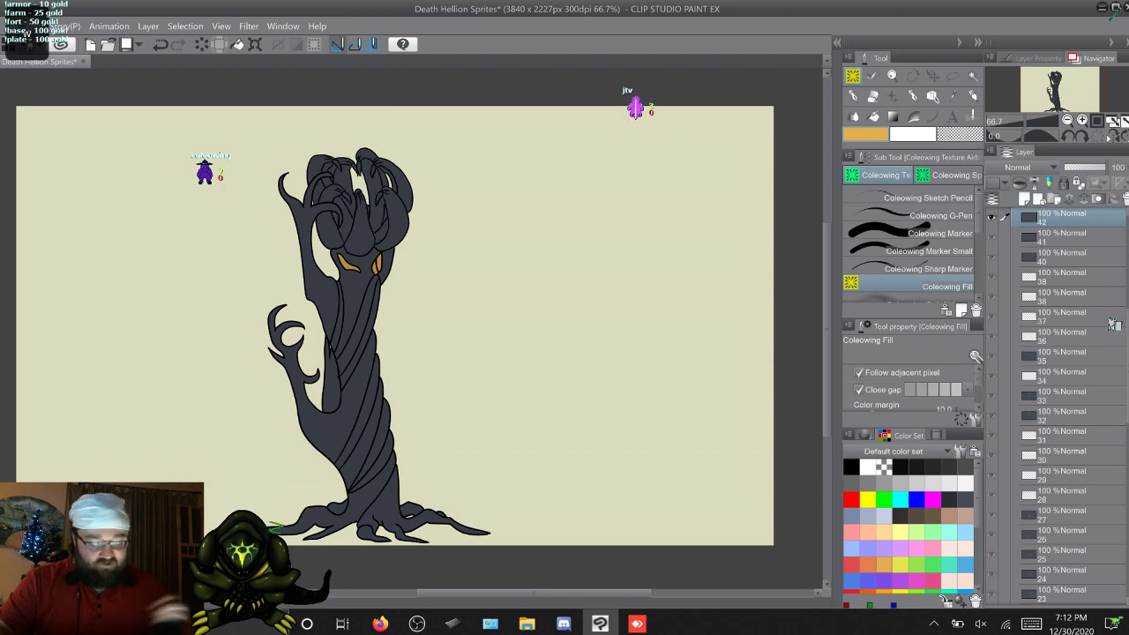
{"action": "key", "text": "alt+]"}
{"action": "key", "text": "alt+]"}
{"action": "key", "text": "alt+]"}
{"action": "key", "text": "alt+]"}
{"action": "key", "text": "alt+]"}
{"action": "key", "text": "alt+]"}
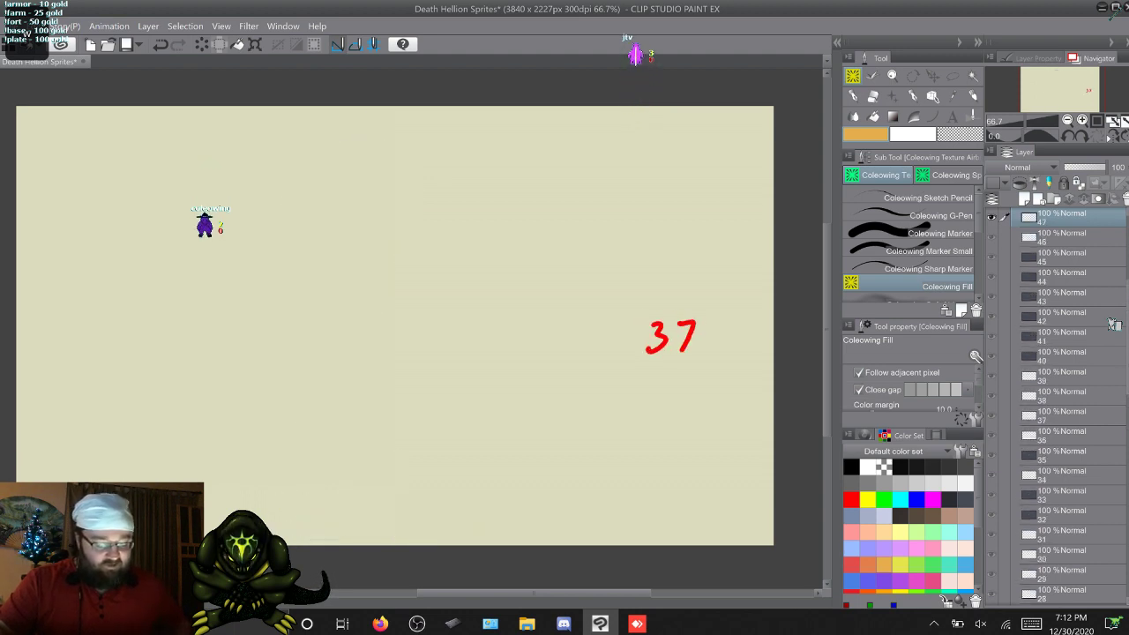
{"action": "key", "text": "alt+]"}
{"action": "key", "text": "alt+]"}
{"action": "key", "text": "alt+]"}
{"action": "key", "text": "alt+]"}
{"action": "key", "text": "alt+]"}
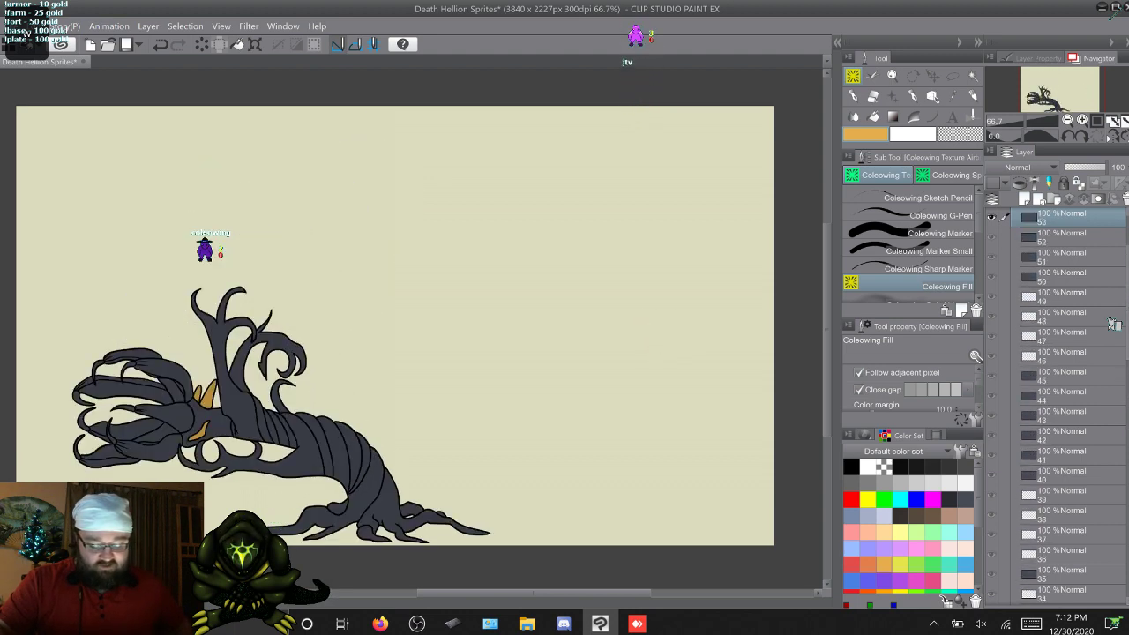
Step: Step back down through the frames from layer 53 to layer 3 to check the claw colouring
{"action": "key", "text": "alt+["}
{"action": "key", "text": "alt+["}
{"action": "key", "text": "alt+["}
{"action": "key", "text": "alt+["}
{"action": "key", "text": "alt+["}
{"action": "key", "text": "alt+["}
{"action": "key", "text": "alt+["}
{"action": "key", "text": "alt+["}
{"action": "key", "text": "alt+["}
{"action": "key", "text": "alt+["}
{"action": "key", "text": "alt+["}
{"action": "key", "text": "alt+["}
{"action": "key", "text": "alt+["}
{"action": "key", "text": "alt+["}
{"action": "key", "text": "alt+["}
{"action": "key", "text": "alt+["}
{"action": "key", "text": "alt+["}
{"action": "key", "text": "alt+["}
{"action": "key", "text": "alt+["}
{"action": "key", "text": "alt+["}
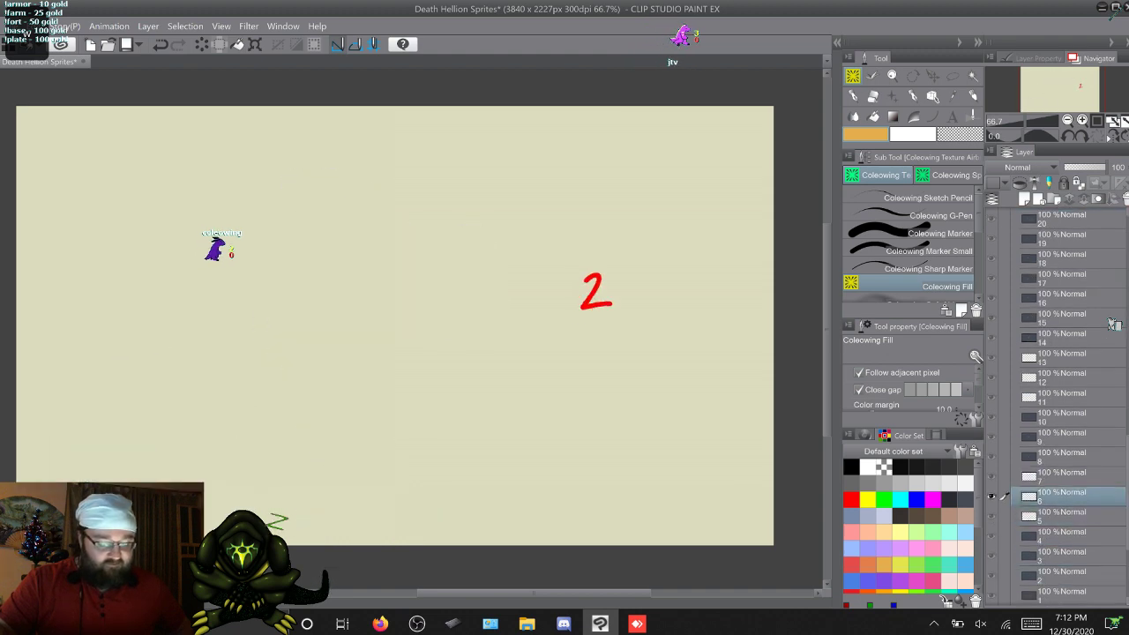
{"action": "key", "text": "alt+["}
{"action": "key", "text": "alt+["}
{"action": "key", "text": "alt+["}
{"action": "key", "text": "alt+["}
{"action": "key", "text": "alt+["}
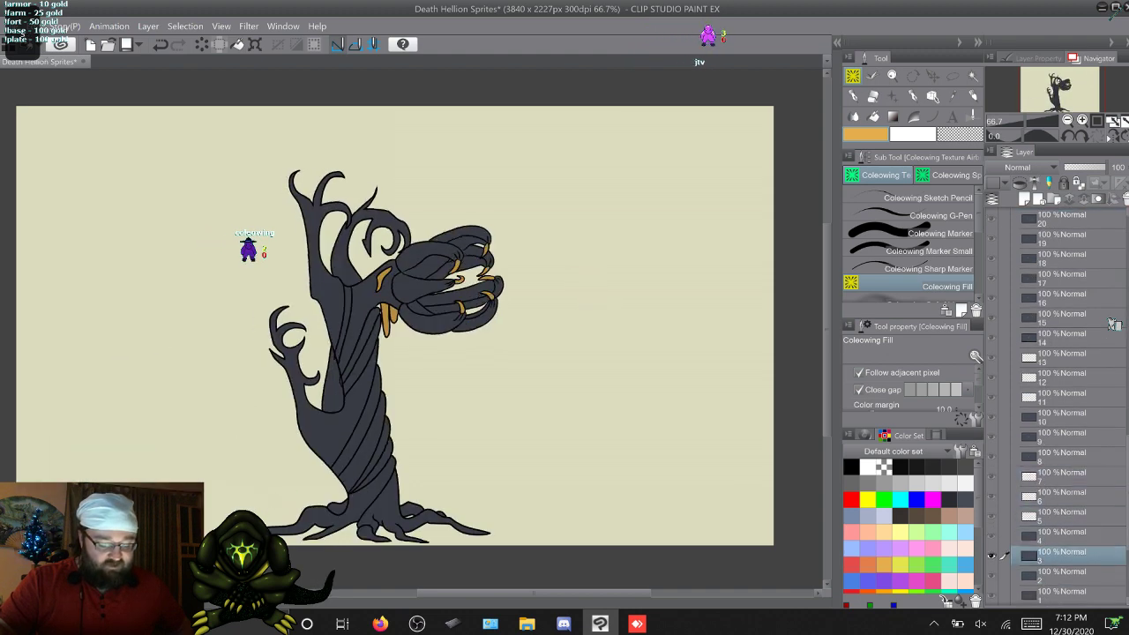
Step: Flip back and forth between the lowest frame layers, up to layer 4, to compare the closing hand and its claws
{"action": "key", "text": "alt+]"}
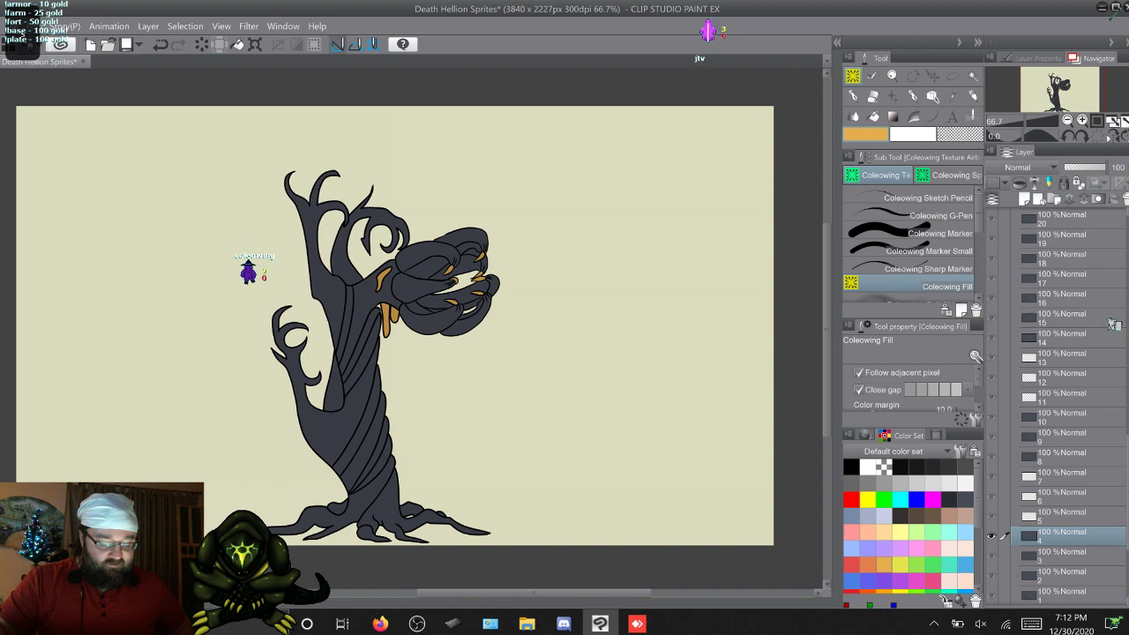
{"action": "key", "text": "alt+["}
{"action": "key", "text": "alt+]"}
{"action": "key", "text": "alt+]"}
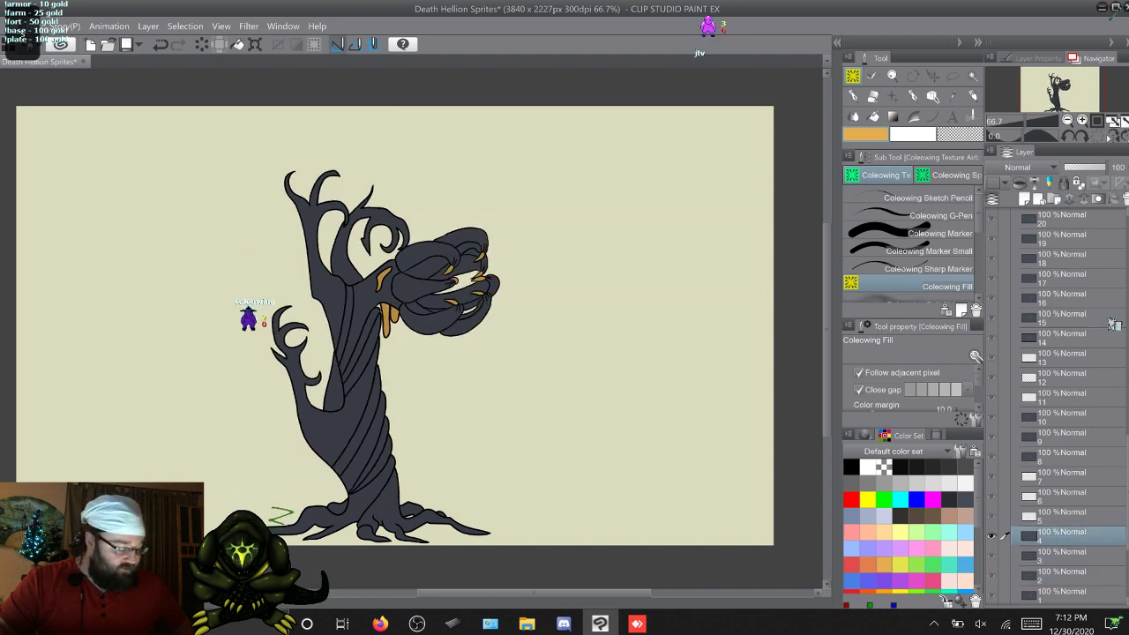
{"action": "key", "text": "alt+["}
{"action": "key", "text": "alt+["}
{"action": "key", "text": "alt+["}
{"action": "key", "text": "alt+]"}
{"action": "key", "text": "alt+]"}
{"action": "key", "text": "alt+]"}
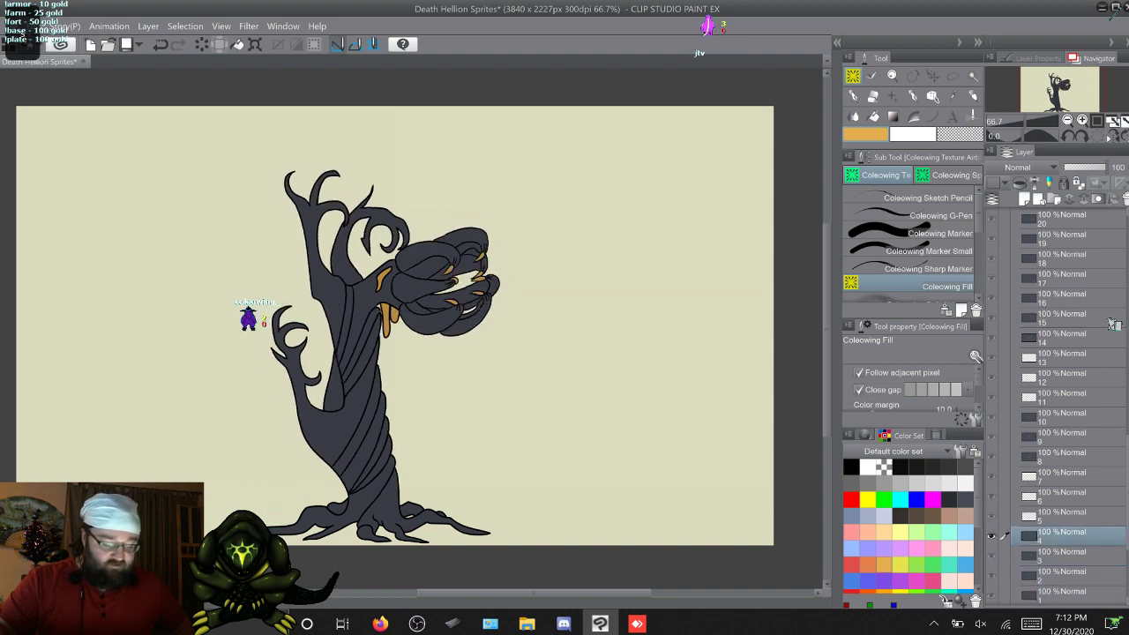
{"action": "key", "text": "q"}
{"action": "key", "text": "q"}
{"action": "key", "text": "q"}
{"action": "key", "text": "q"}
{"action": "key", "text": "w"}
{"action": "key", "text": "w"}
{"action": "key", "text": "w"}
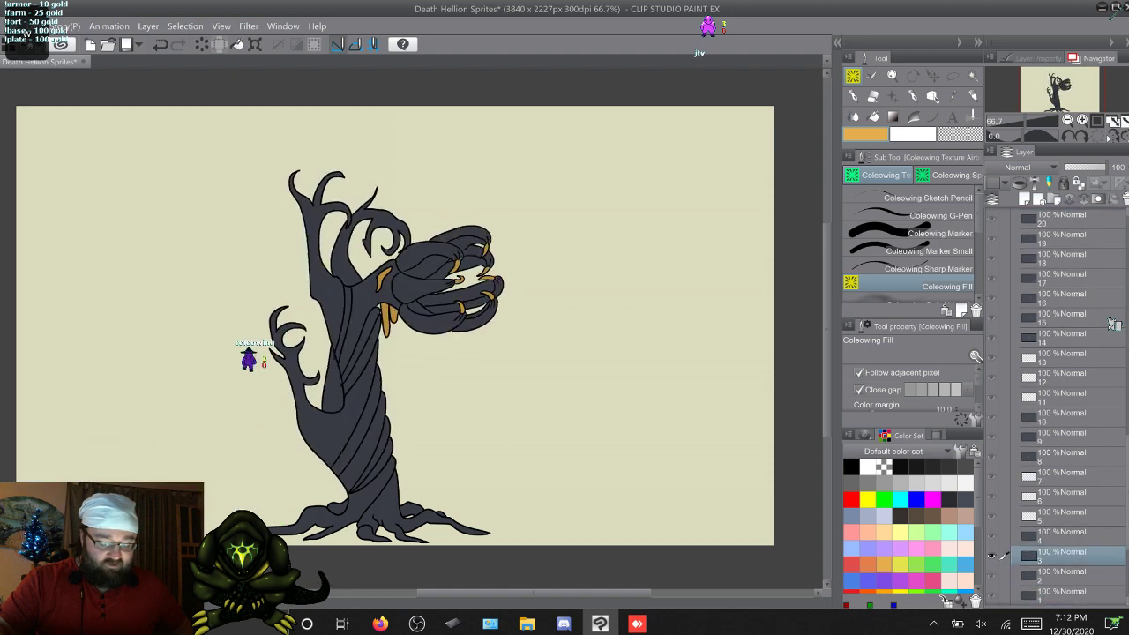
{"action": "key", "text": "q"}
{"action": "key", "text": "q"}
{"action": "key", "text": "q"}
{"action": "key", "text": "w"}
{"action": "key", "text": "w"}
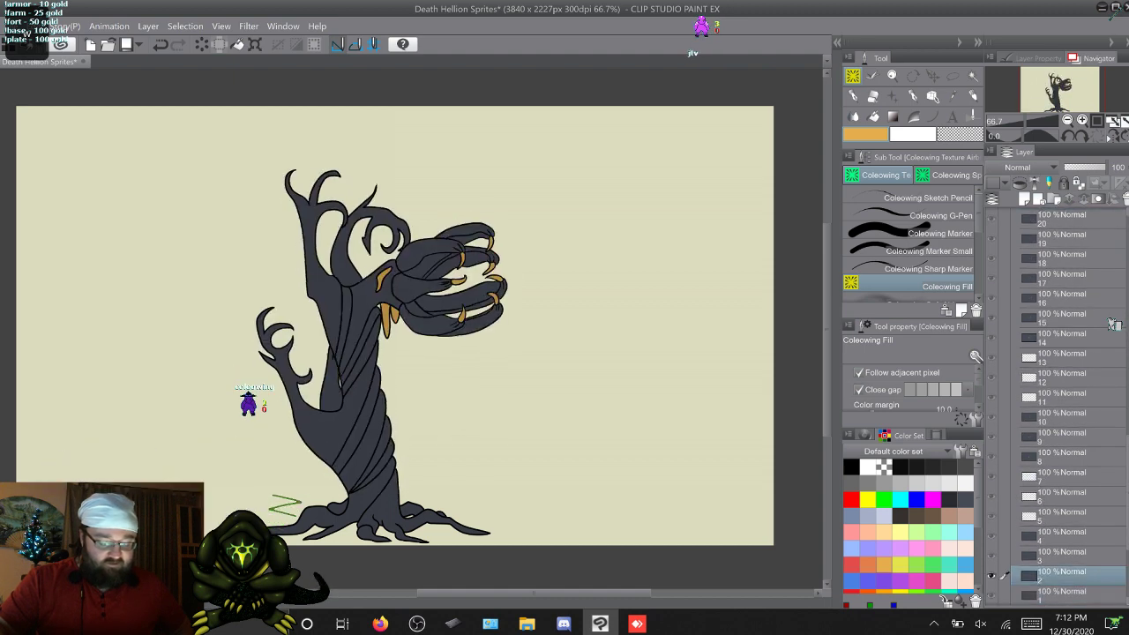
Step: Step up through the frames from layer 2 to layer 36 to review the coloured claws, and return to layer 35
{"action": "key", "text": "w"}
{"action": "key", "text": "w"}
{"action": "key", "text": "w"}
{"action": "key", "text": "w"}
{"action": "key", "text": "w"}
{"action": "key", "text": "w"}
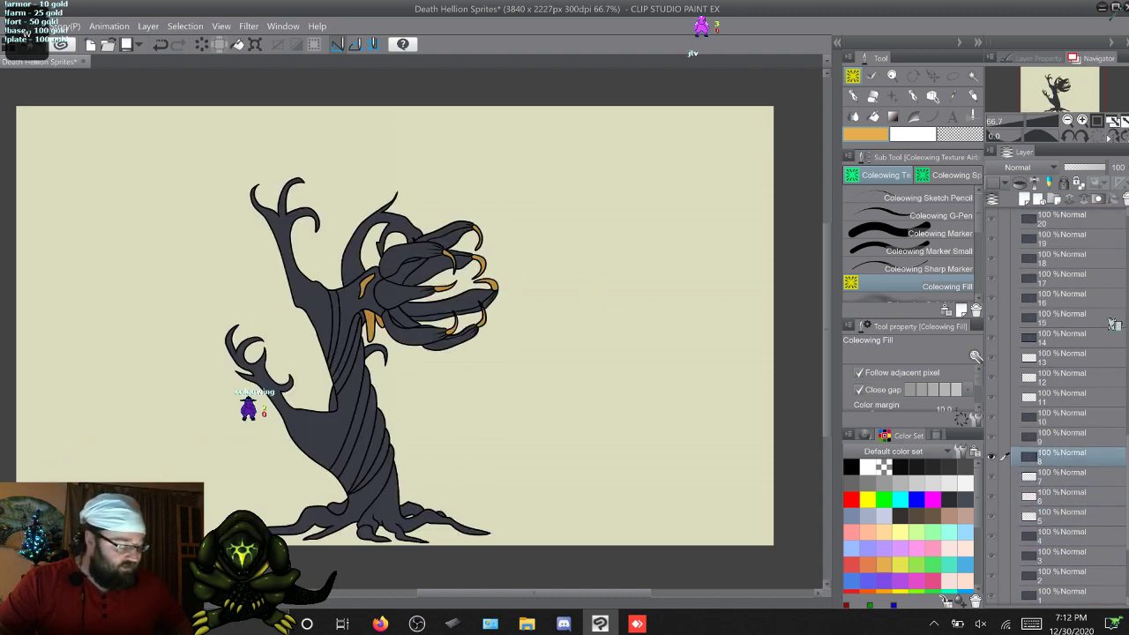
{"action": "key", "text": "w"}
{"action": "key", "text": "w"}
{"action": "key", "text": "w"}
{"action": "key", "text": "w"}
{"action": "key", "text": "w"}
{"action": "key", "text": "w"}
{"action": "key", "text": "w"}
{"action": "key", "text": "w"}
{"action": "key", "text": "w"}
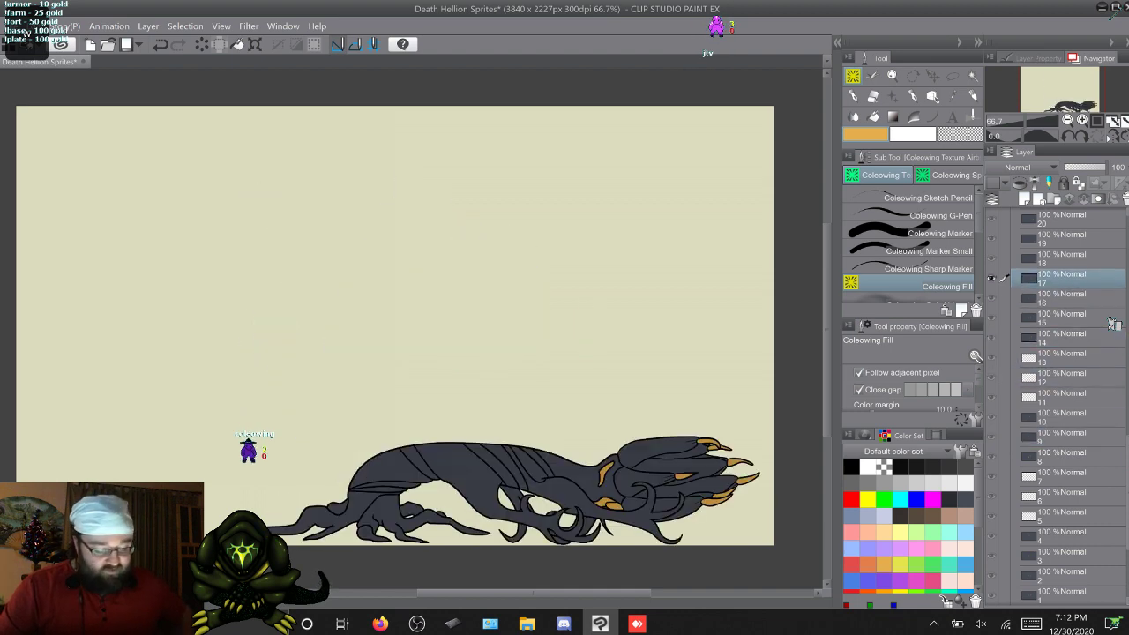
{"action": "key", "text": "w"}
{"action": "key", "text": "w"}
{"action": "key", "text": "w"}
{"action": "key", "text": "w"}
{"action": "key", "text": "w"}
{"action": "key", "text": "w"}
{"action": "key", "text": "w"}
{"action": "key", "text": "w"}
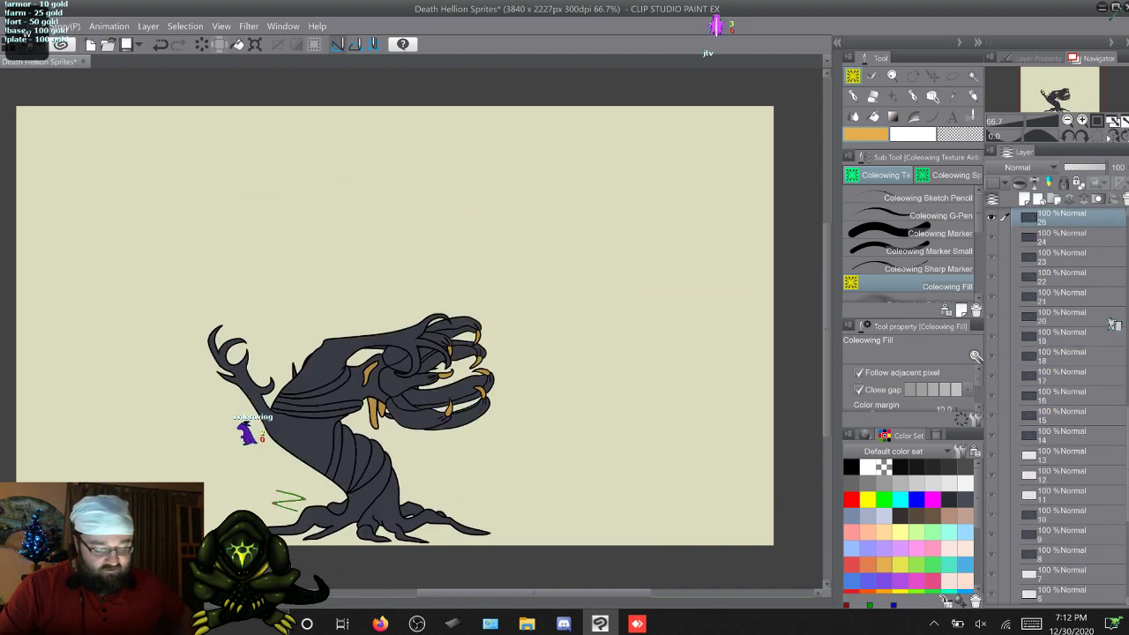
{"action": "key", "text": "w"}
{"action": "key", "text": "w"}
{"action": "key", "text": "w"}
{"action": "key", "text": "w"}
{"action": "key", "text": "w"}
{"action": "key", "text": "w"}
{"action": "key", "text": "w"}
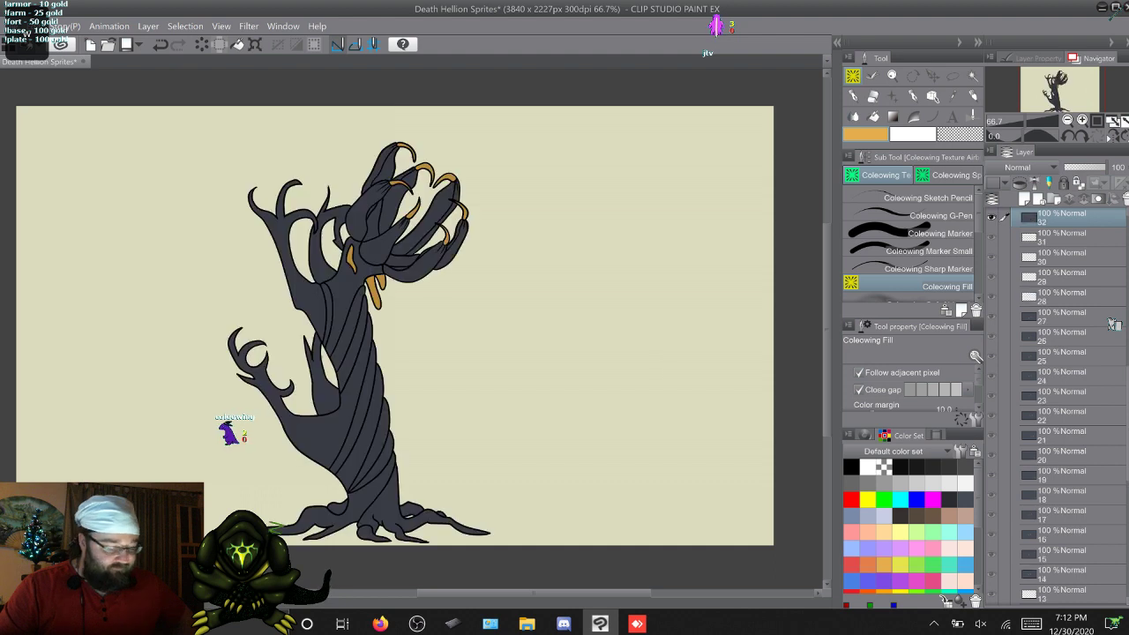
{"action": "key", "text": "w"}
{"action": "key", "text": "w"}
{"action": "key", "text": "w"}
{"action": "key", "text": "w"}
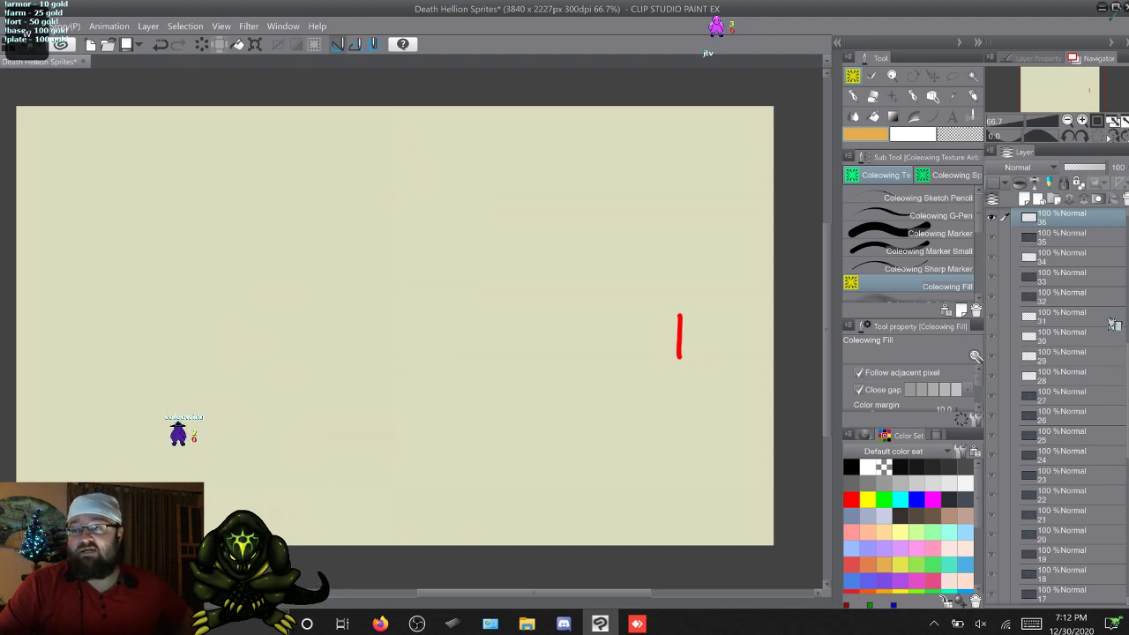
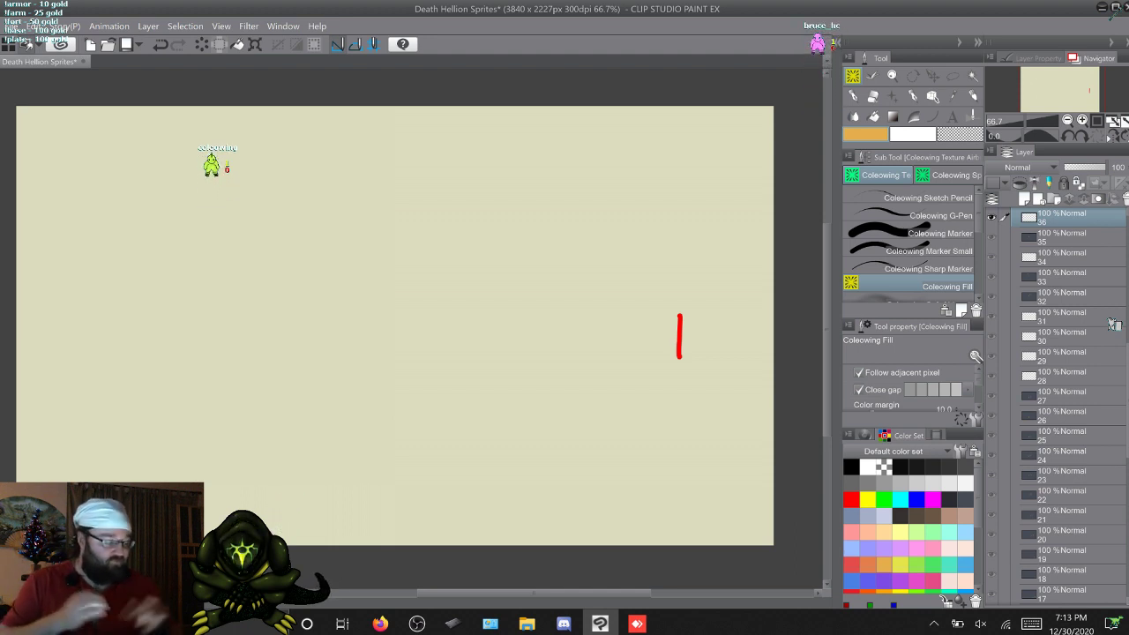
{"action": "key", "text": "alt+bracketleft"}
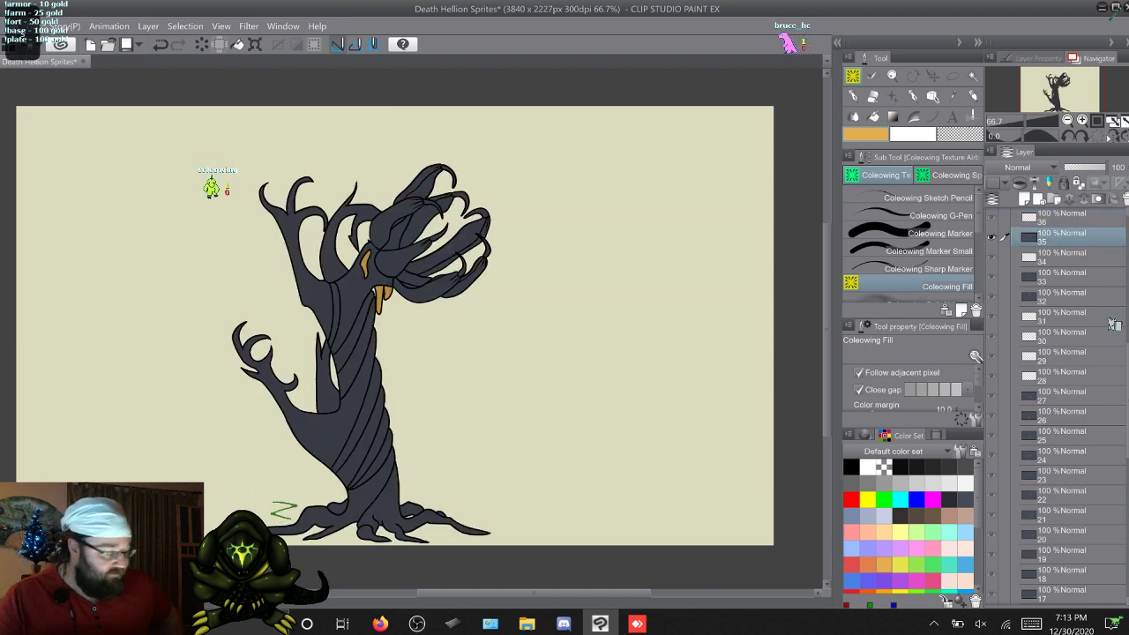
Step: Flip back and forth between frame layers 33 and 36 to compare the frames, ending on layer 33
{"action": "key", "text": "alt+bracketright"}
{"action": "key", "text": "alt+bracketleft"}
{"action": "key", "text": "alt+bracketright"}
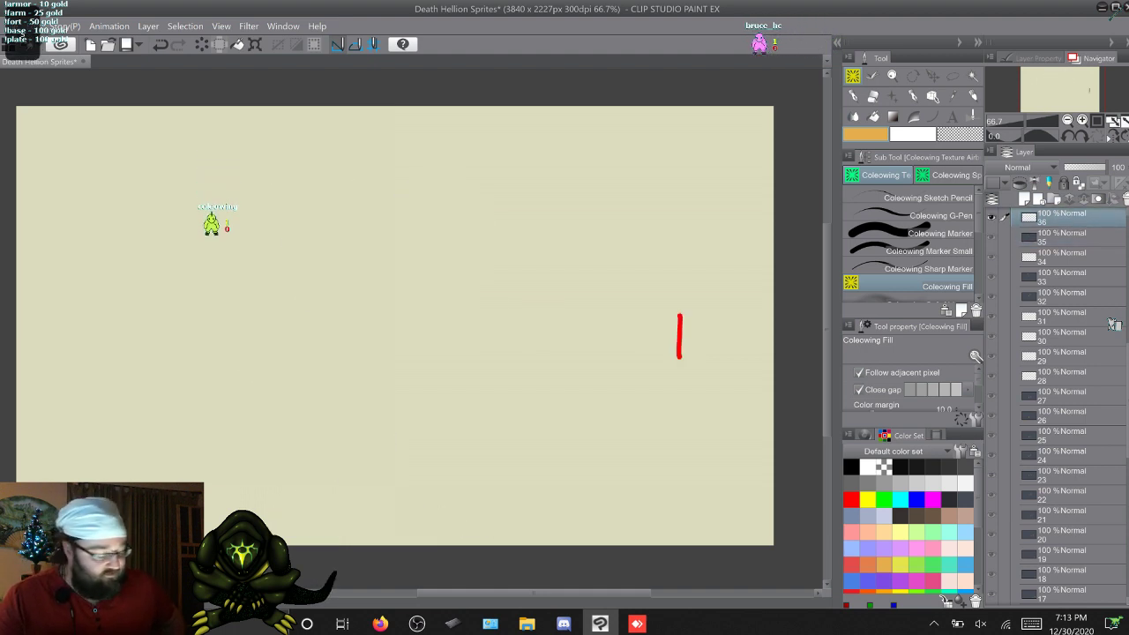
{"action": "key", "text": "alt+bracketleft"}
{"action": "key", "text": "alt+bracketleft"}
{"action": "key", "text": "alt+bracketleft"}
{"action": "key", "text": "alt+bracketright"}
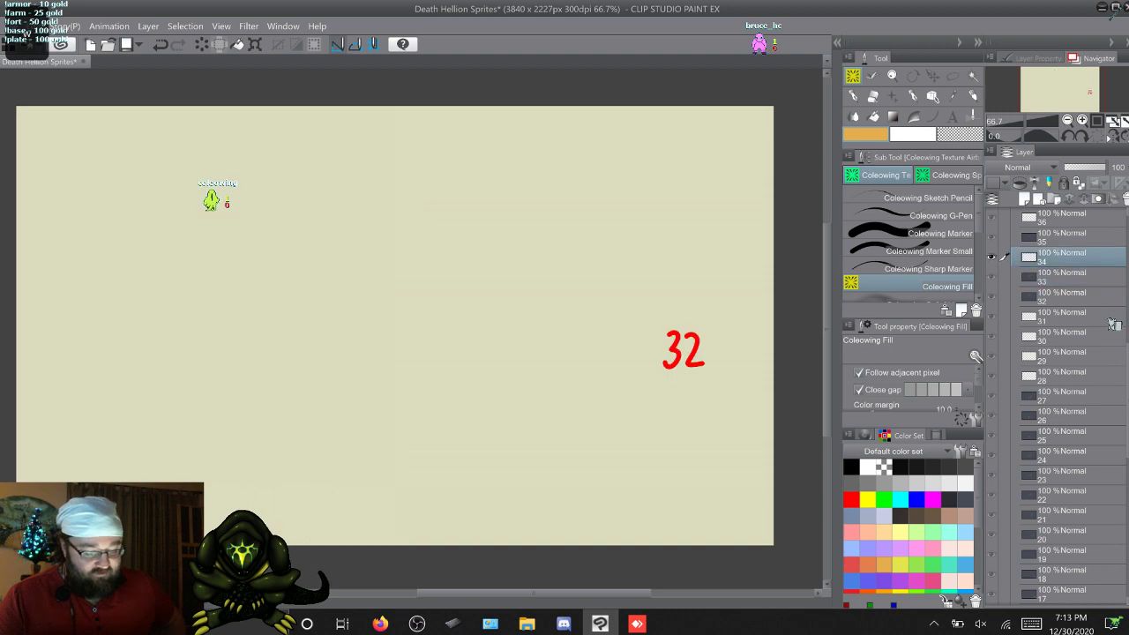
{"action": "key", "text": "alt+bracketleft"}
Step: Inspect the hand's coloured claws up close on layer 33 and choose the Coleowing Marker Small brush
{"action": "key", "text": "XF86TouchpadToggle"}
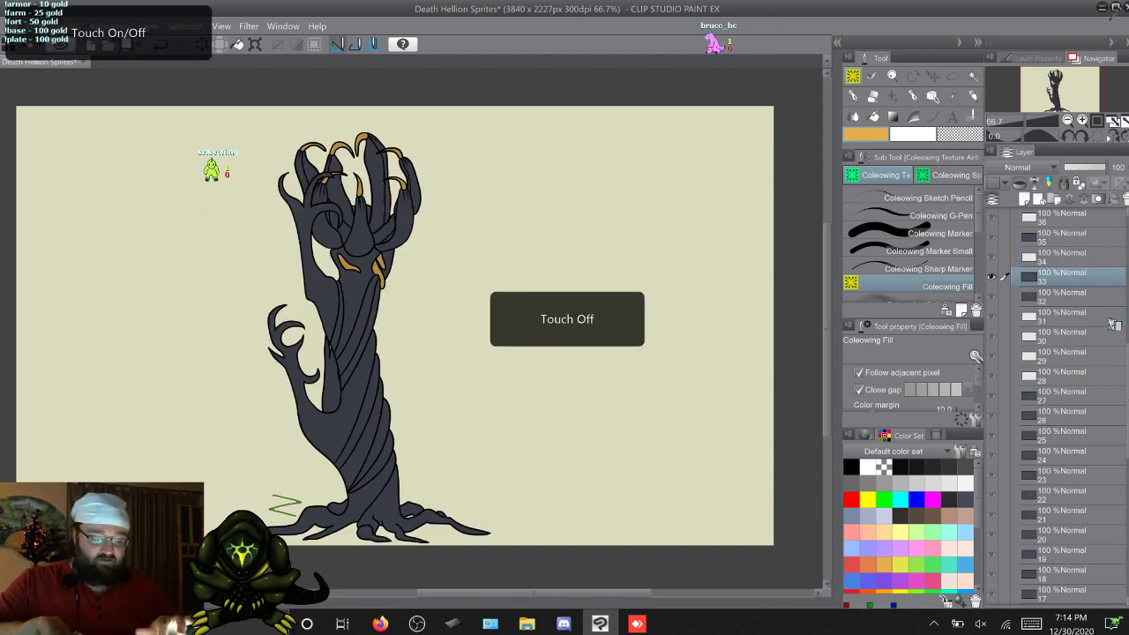
{"action": "key", "text": "XF86TouchpadToggle"}
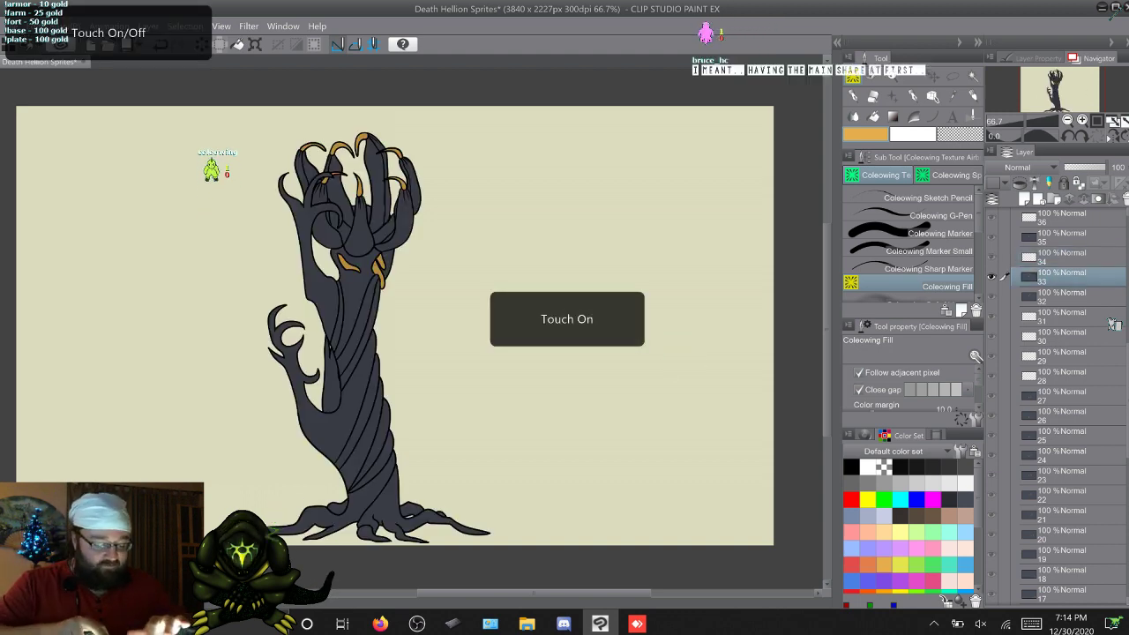
{"action": "scroll", "coordinate": [351, 439], "scroll_direction": "up", "scroll_amount": 3}
{"action": "scroll", "coordinate": [353, 317], "scroll_direction": "up", "scroll_amount": 5}
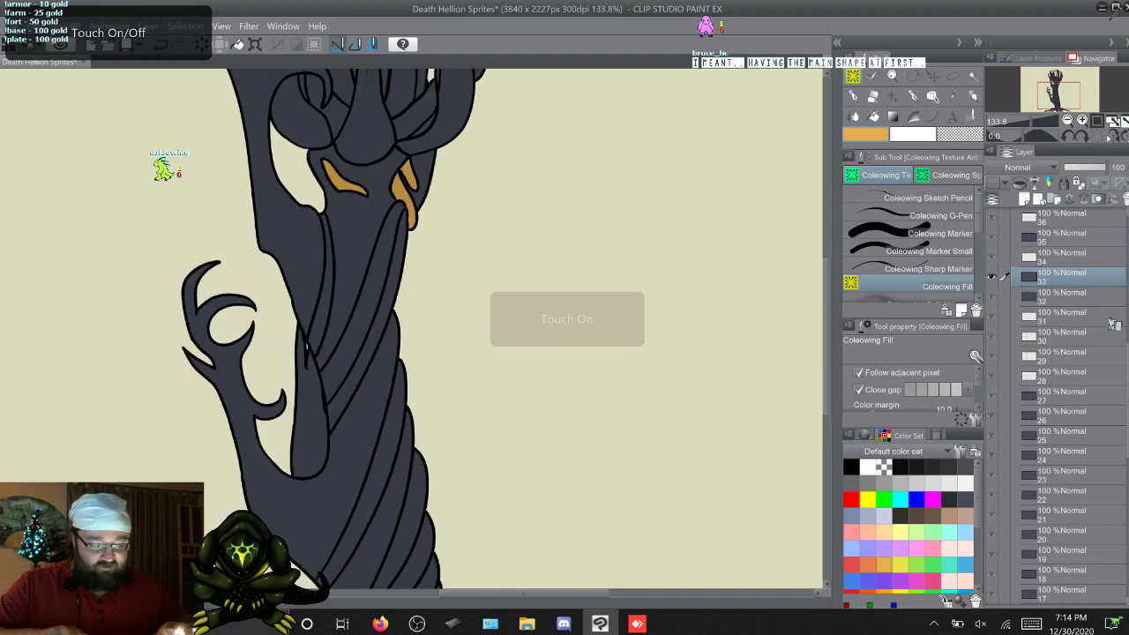
{"action": "scroll", "coordinate": [335, 418], "scroll_direction": "up", "scroll_amount": 1}
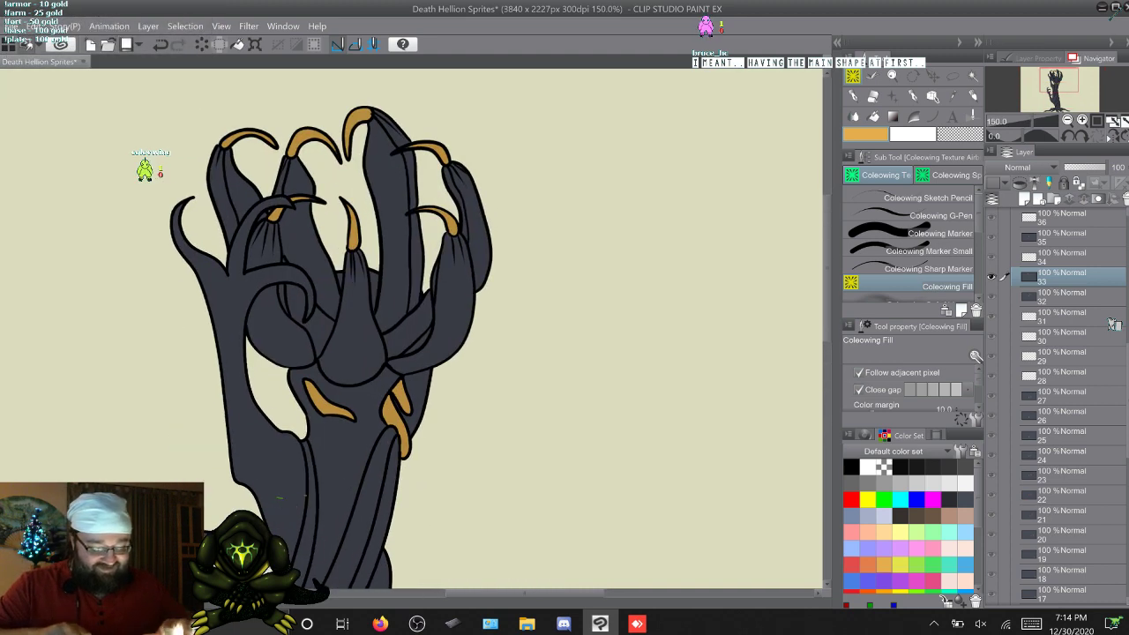
{"action": "scroll", "coordinate": [335, 353], "scroll_direction": "up", "scroll_amount": 2}
{"action": "scroll", "coordinate": [335, 353], "scroll_direction": "down", "scroll_amount": 1}
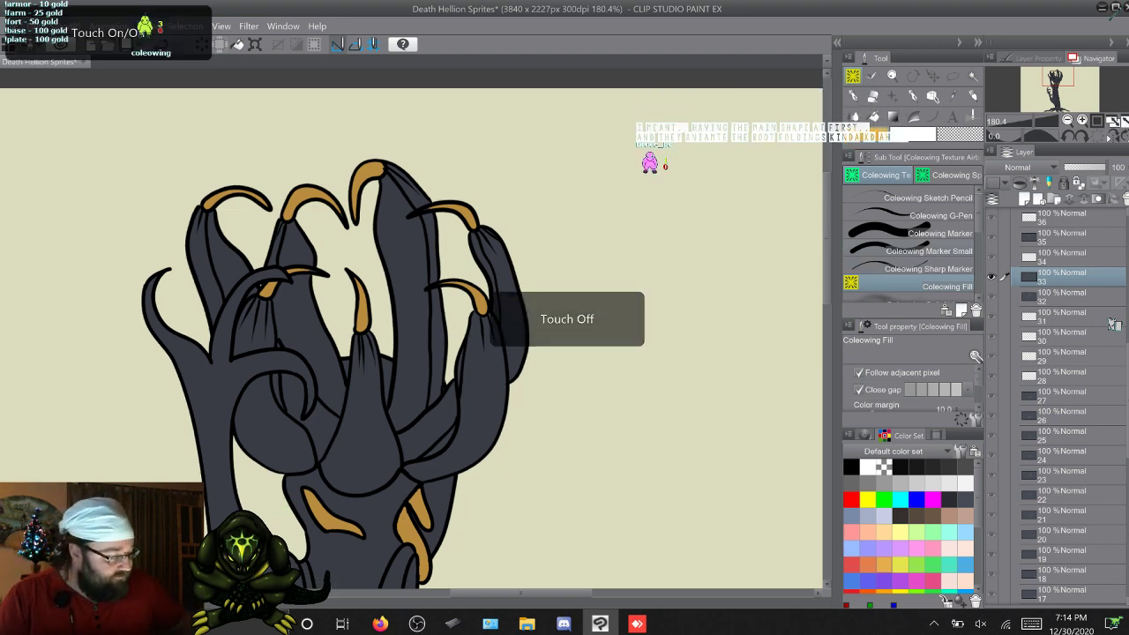
{"action": "left_click", "coordinate": [928, 251]}
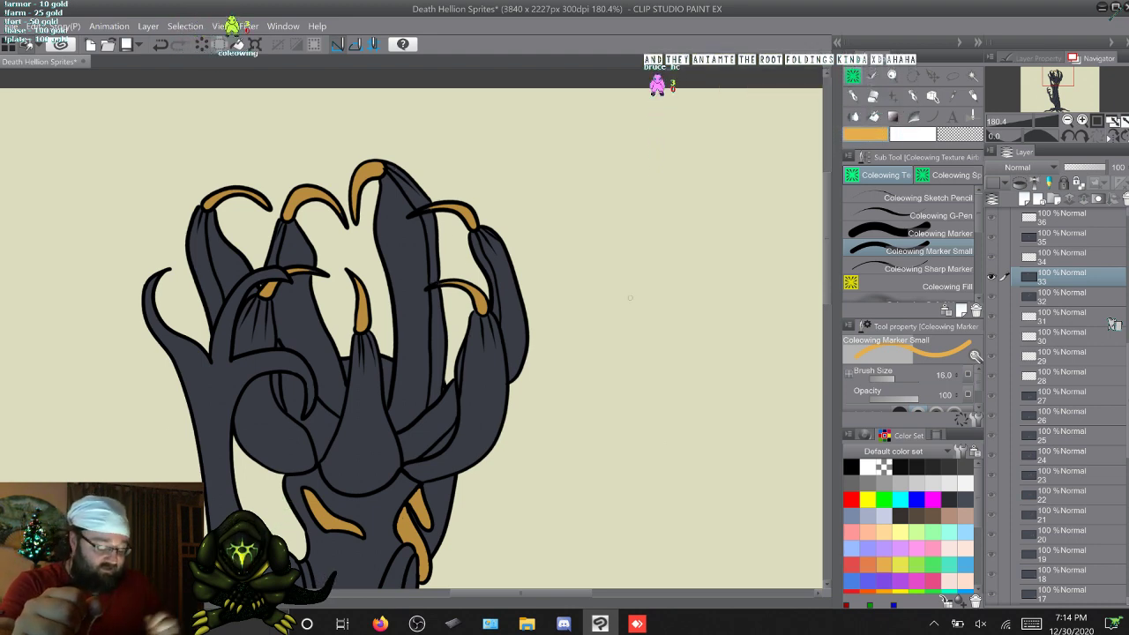
Step: Watch the Hellion video from the desktop's Videos folder in an enlarged player, and return to Clip Studio Paint
{"action": "mouse_move", "coordinate": [599, 624]}
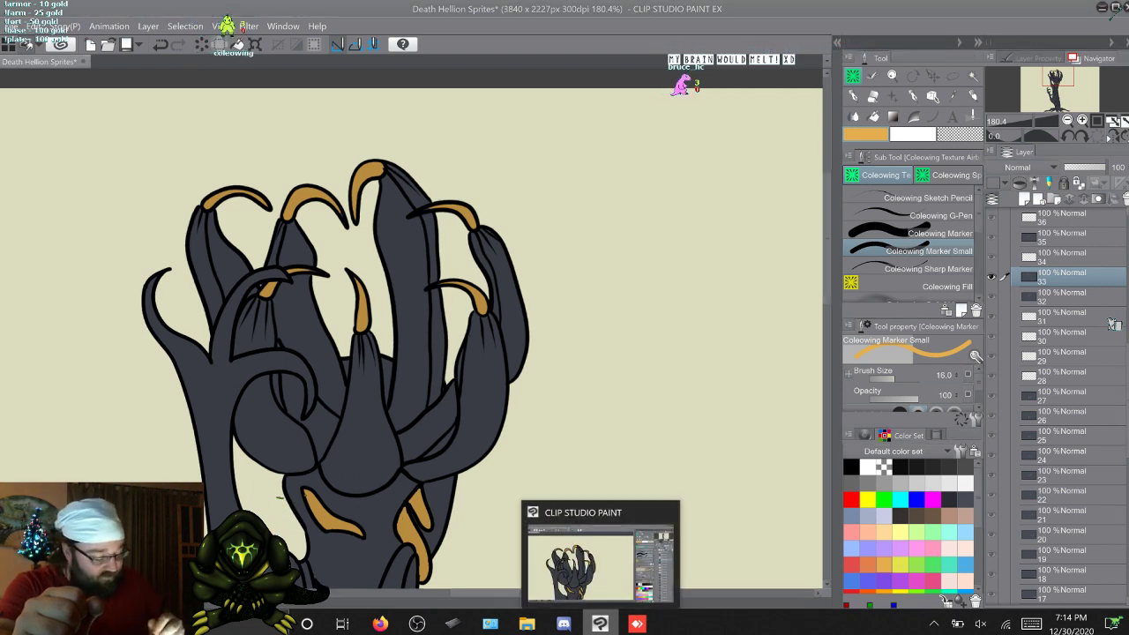
{"action": "left_click", "coordinate": [599, 623]}
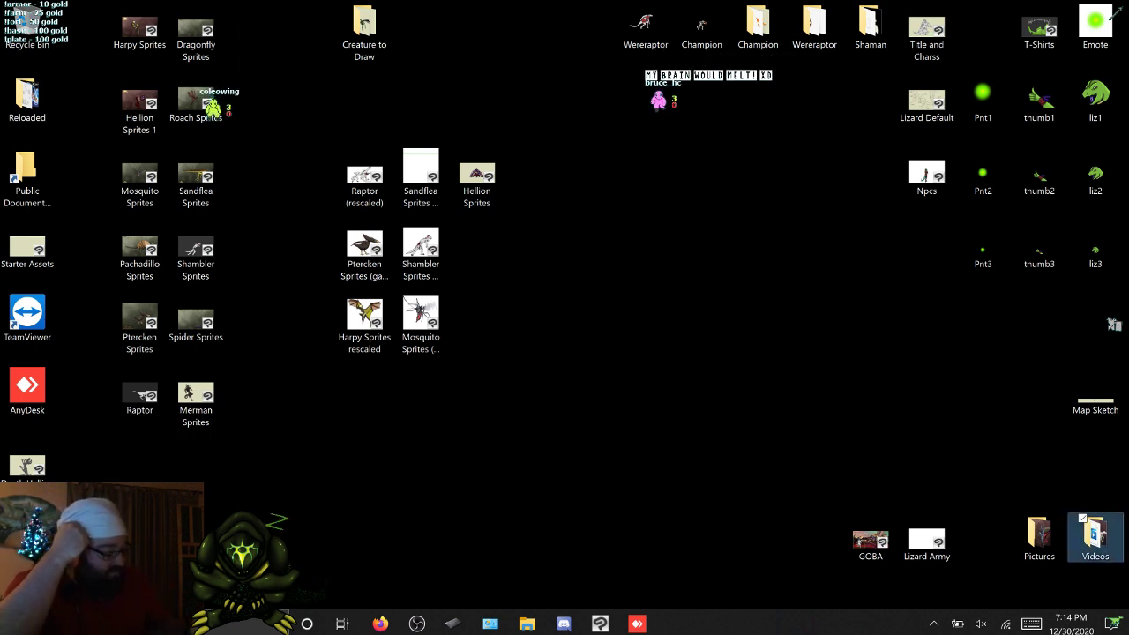
{"action": "double_click", "coordinate": [1090, 532]}
{"action": "double_click", "coordinate": [344, 370]}
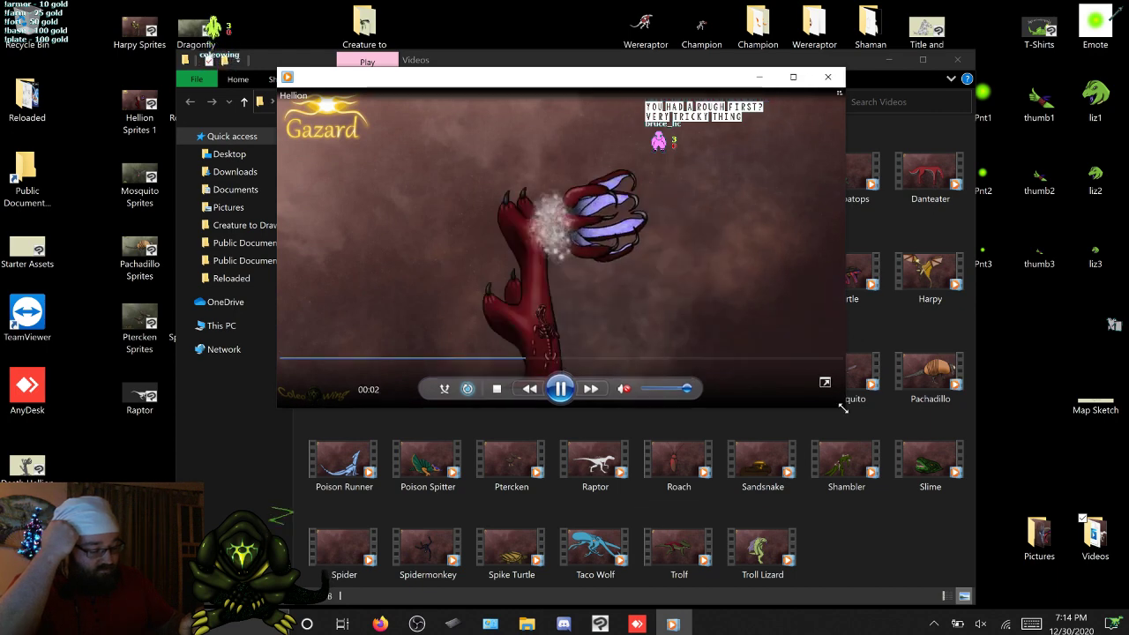
{"action": "left_click_drag", "start_coordinate": [843, 405], "coordinate": [995, 553]}
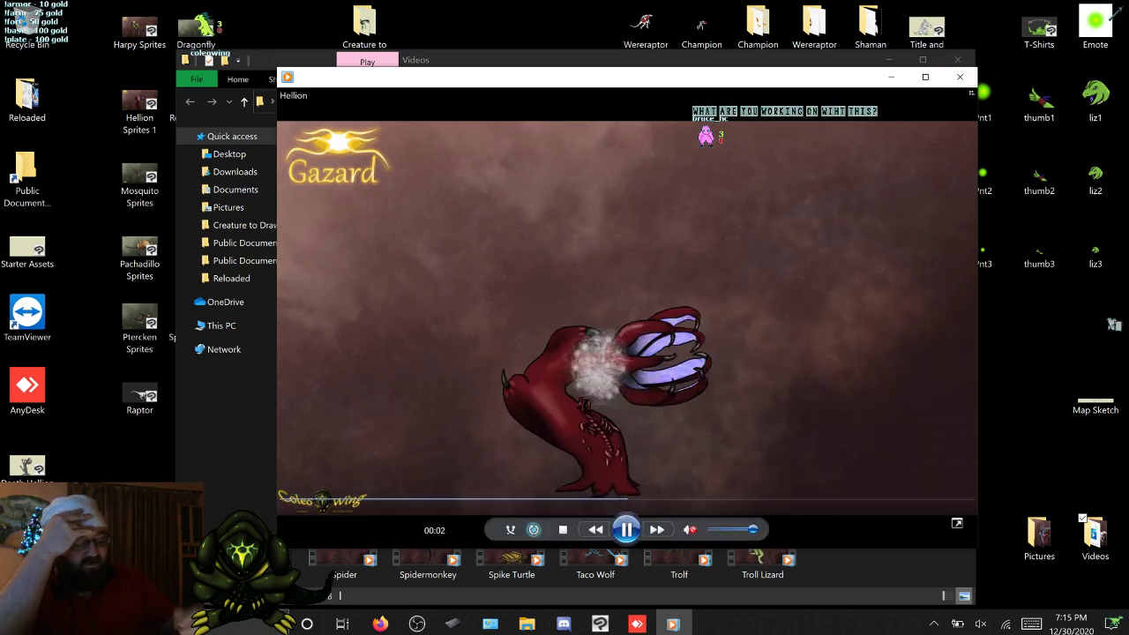
{"action": "left_click", "coordinate": [960, 77]}
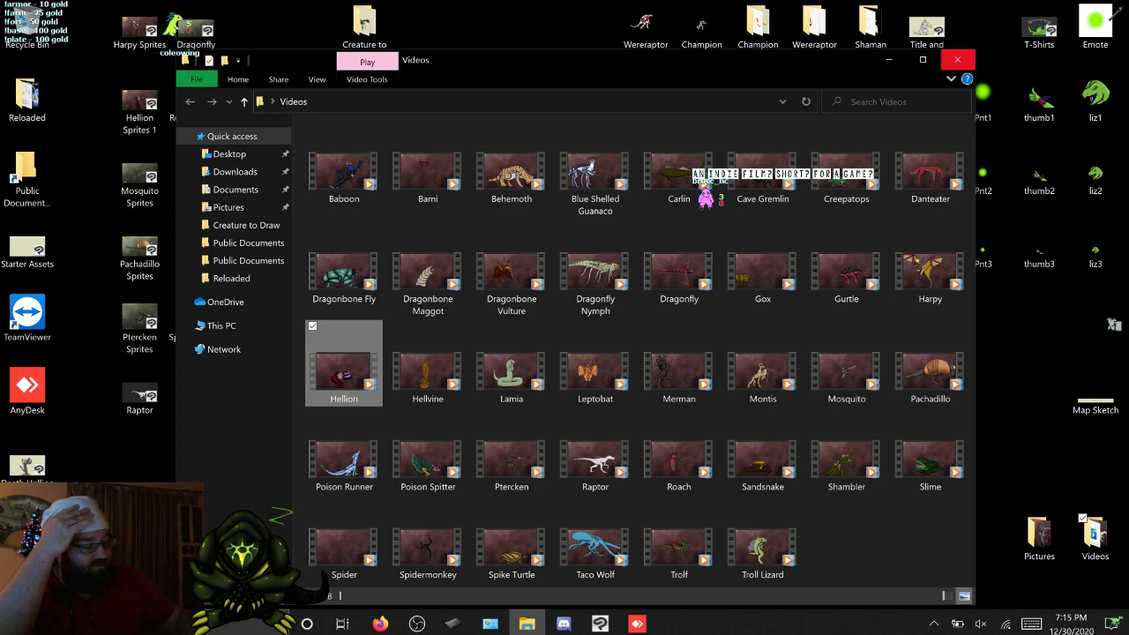
{"action": "left_click", "coordinate": [958, 60]}
{"action": "left_click", "coordinate": [599, 623]}
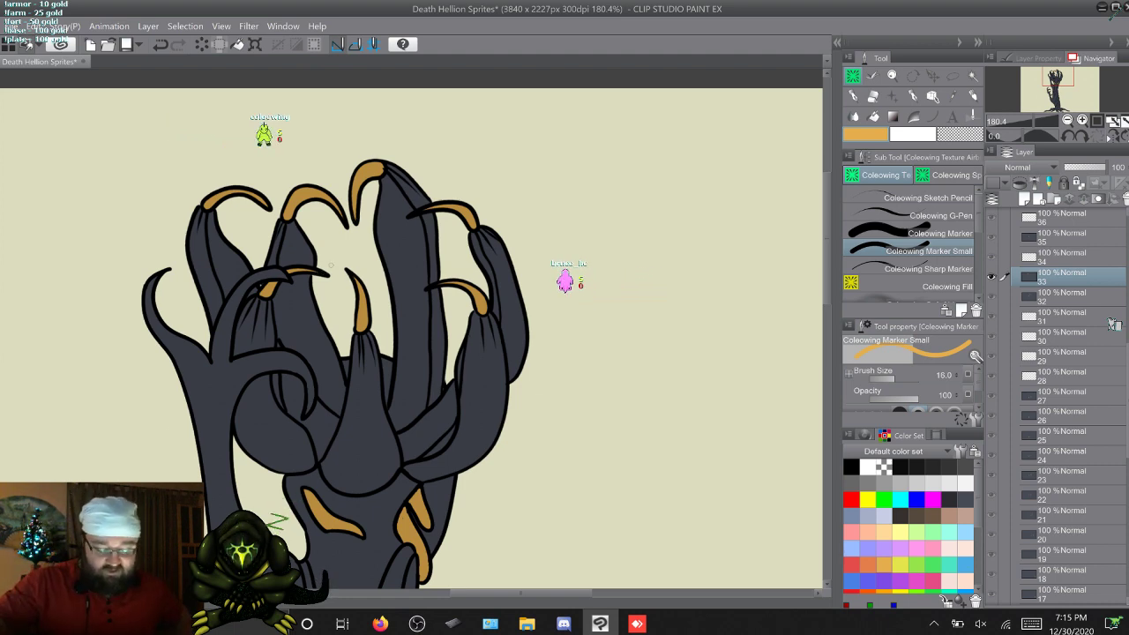
Step: Fill the seven finger claws of the reaching hand on frame layer 35 with golden orange
{"action": "key", "text": "alt+]"}
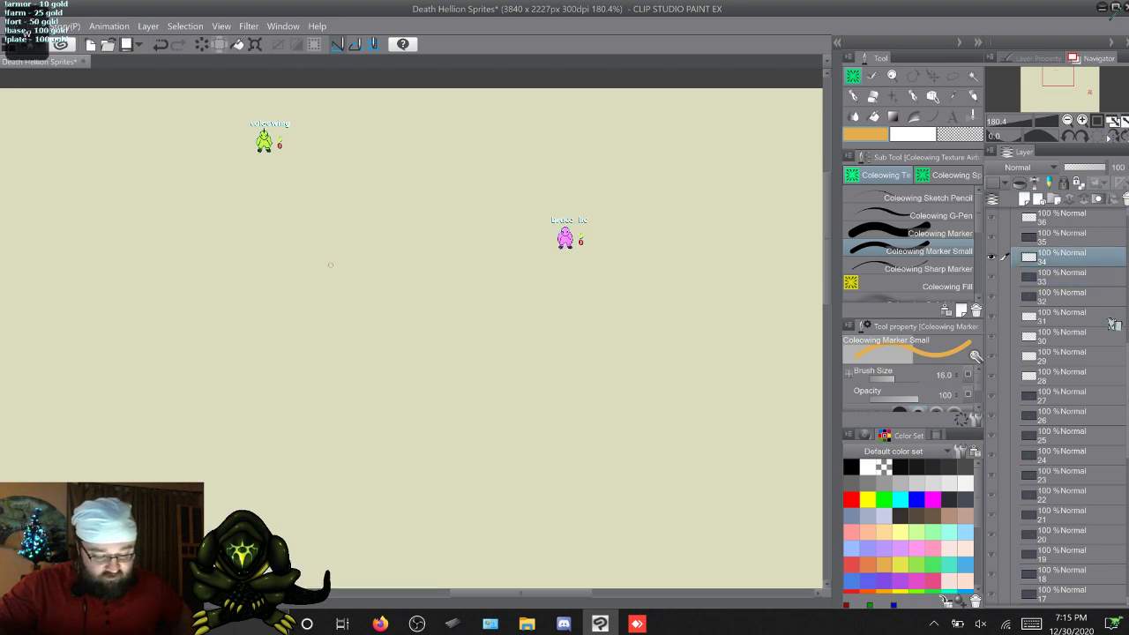
{"action": "key", "text": "alt+]"}
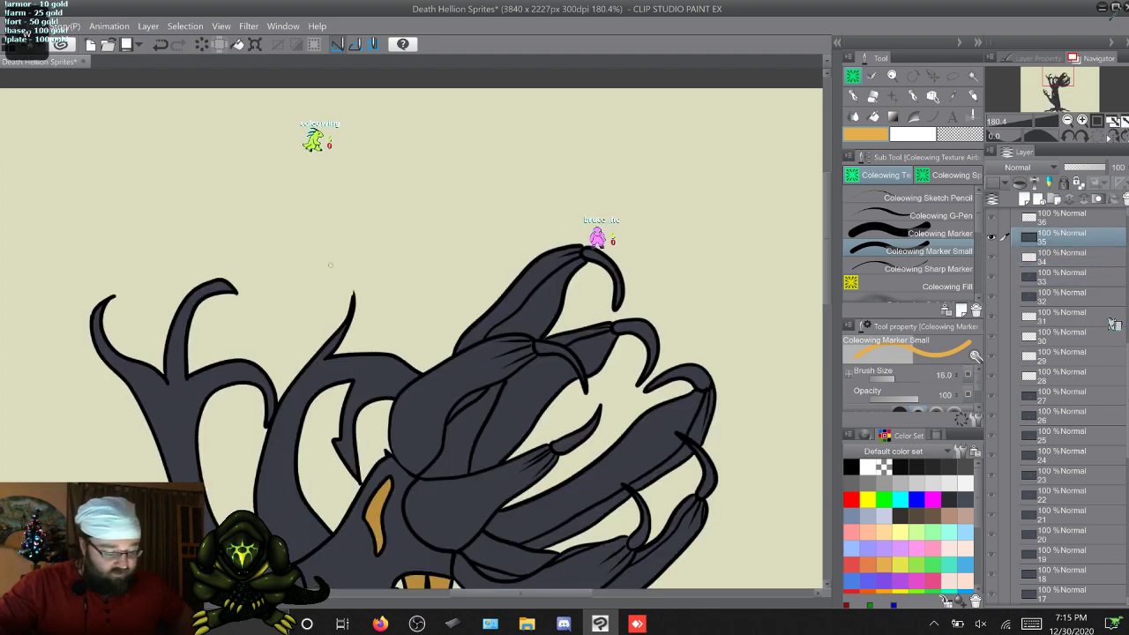
{"action": "scroll", "coordinate": [602, 565], "scroll_direction": "down", "scroll_amount": 3}
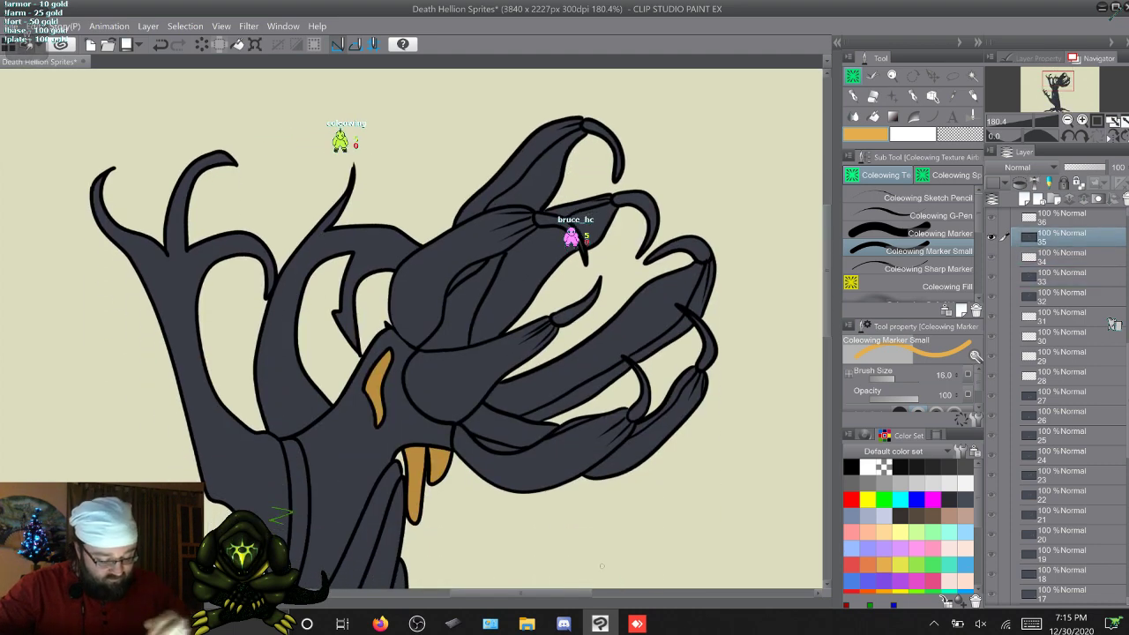
{"action": "left_click_drag", "start_coordinate": [571, 594], "coordinate": [593, 593]}
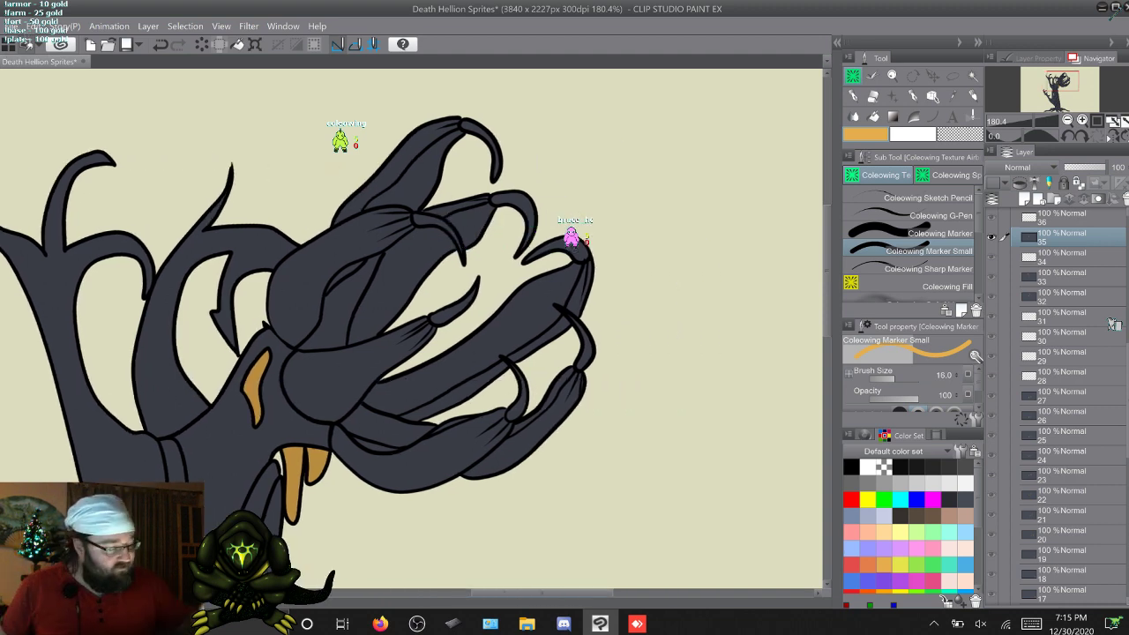
{"action": "key", "text": "g"}
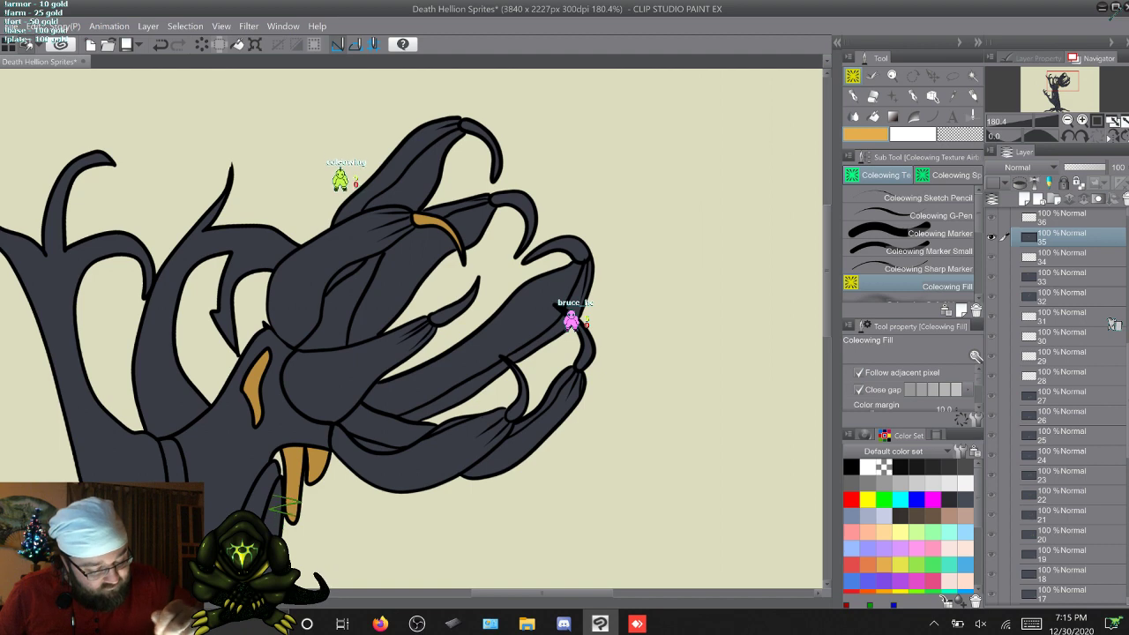
{"action": "left_click_drag", "start_coordinate": [484, 133], "coordinate": [529, 227]}
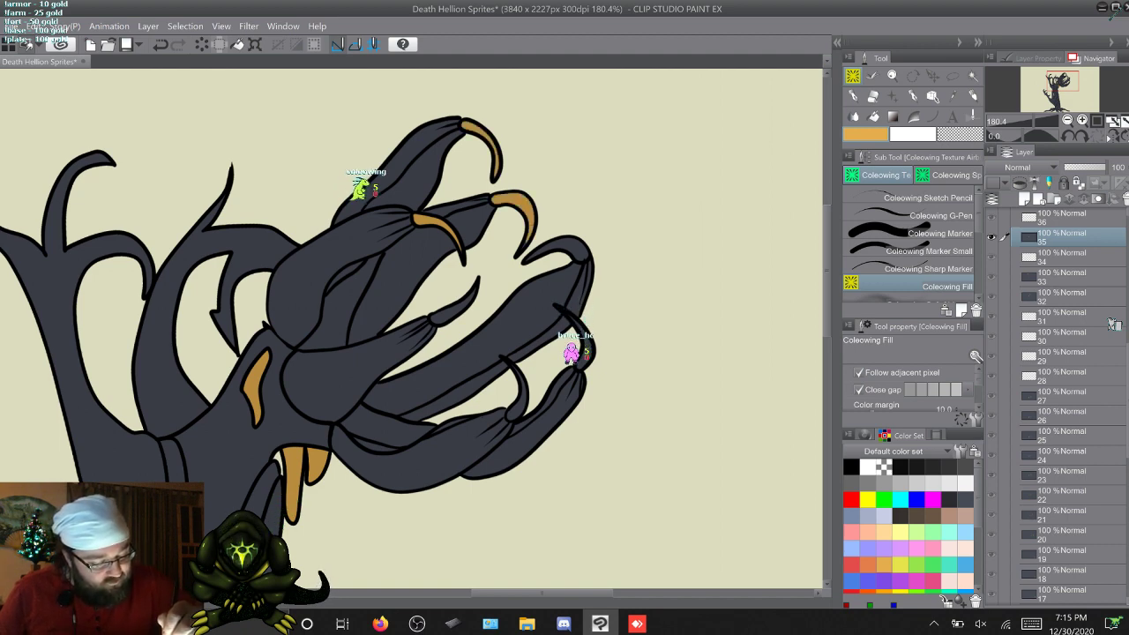
{"action": "left_click", "coordinate": [573, 250]}
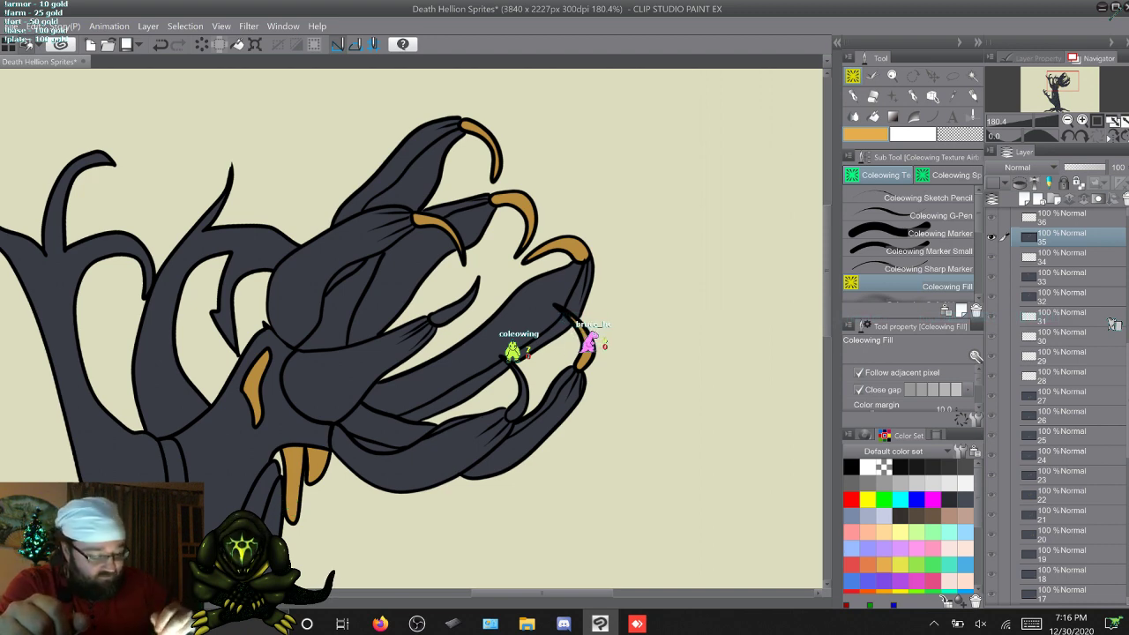
{"action": "left_click", "coordinate": [518, 408]}
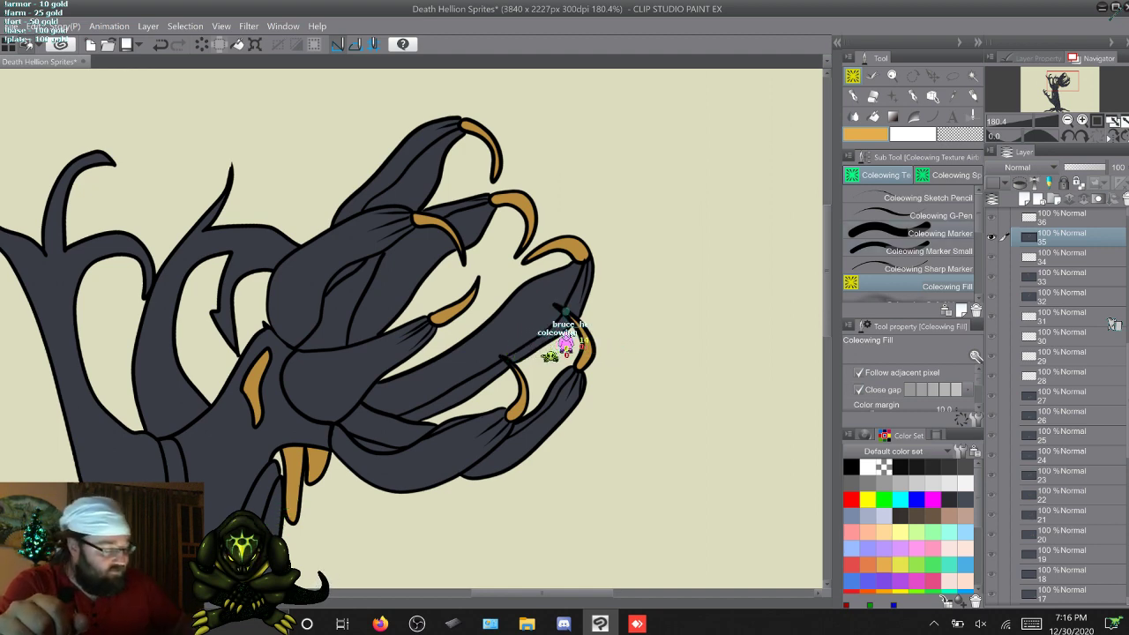
{"action": "key", "text": "p"}
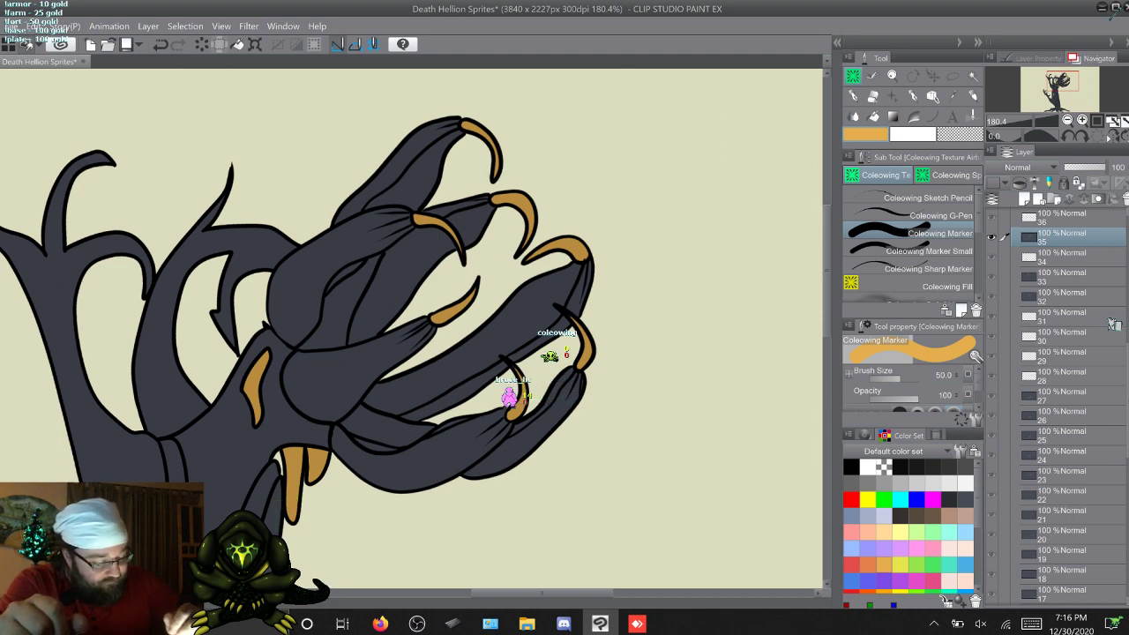
{"action": "key", "text": "p"}
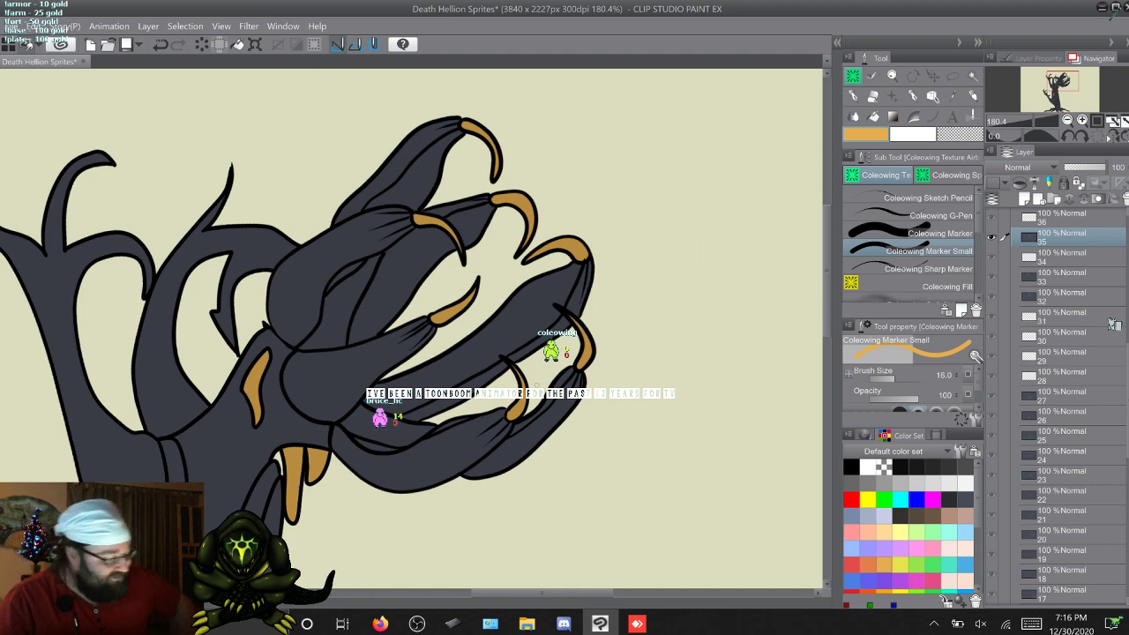
Step: Fill the seven finger claws of the upright hand on frame layer 40 with golden orange
{"action": "key", "text": "w"}
{"action": "key", "text": "q"}
{"action": "key", "text": "w"}
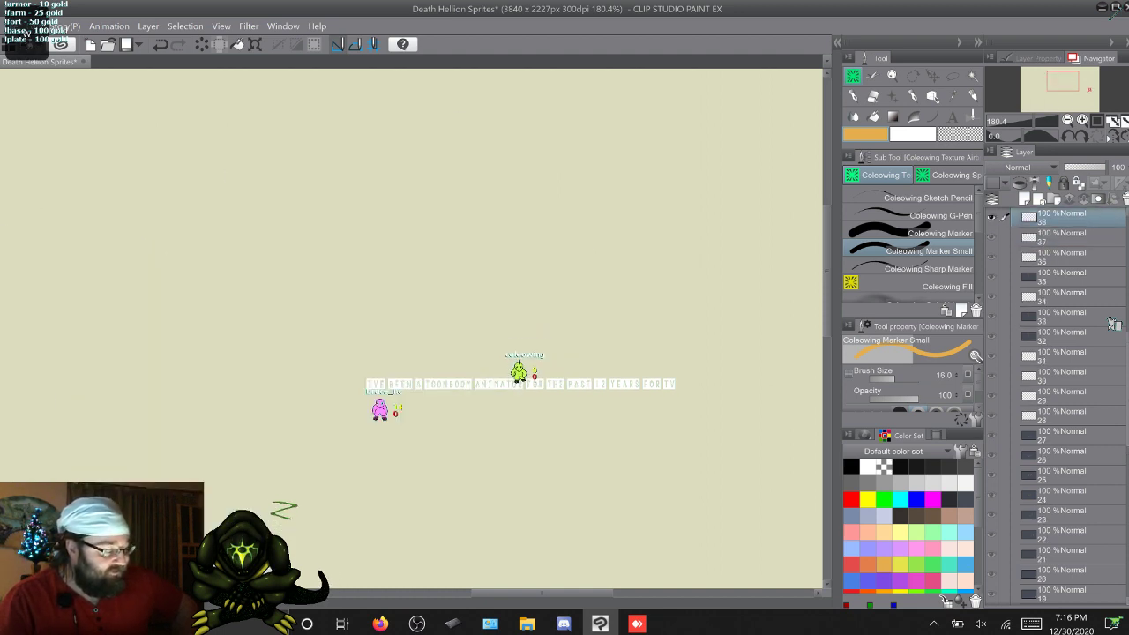
{"action": "key", "text": "w"}
{"action": "key", "text": "w"}
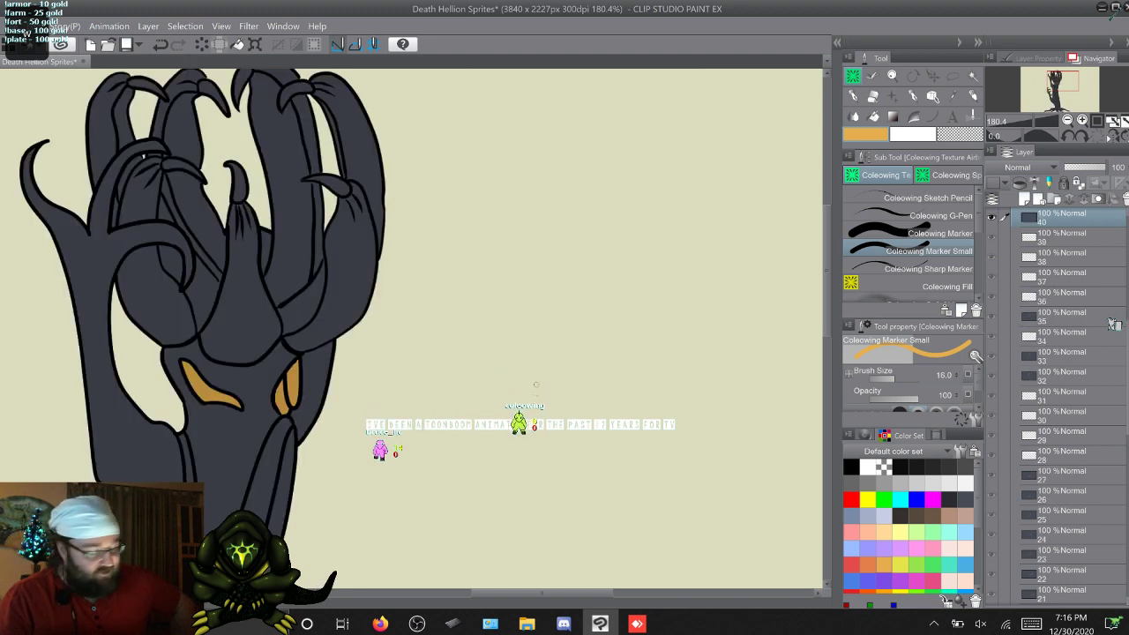
{"action": "left_click_drag", "start_coordinate": [826, 273], "coordinate": [826, 249]}
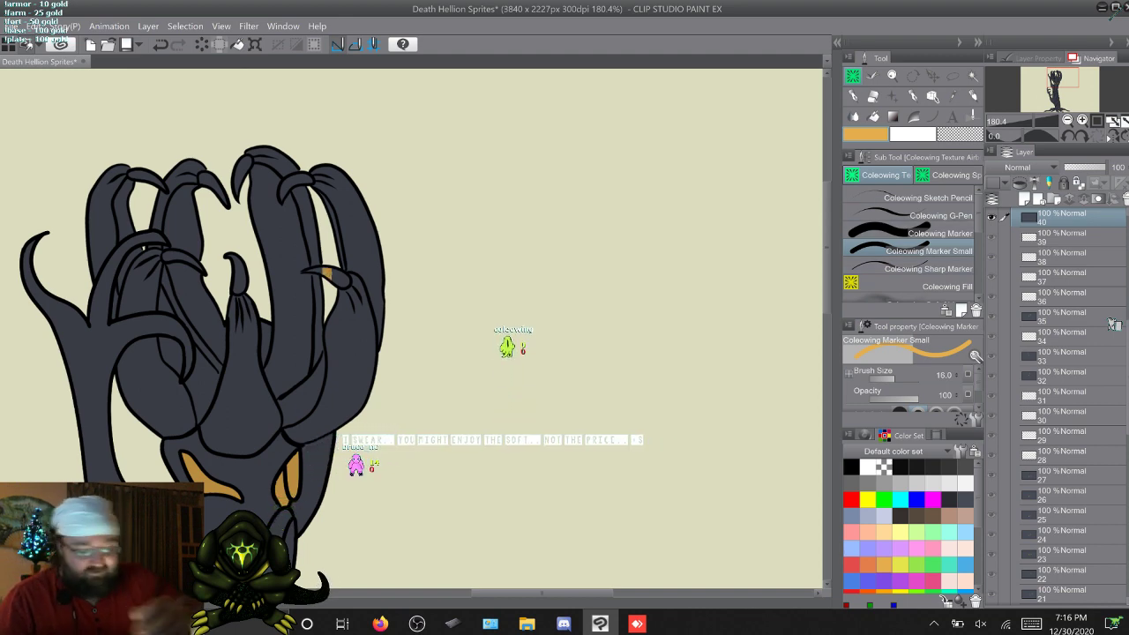
{"action": "key", "text": "g"}
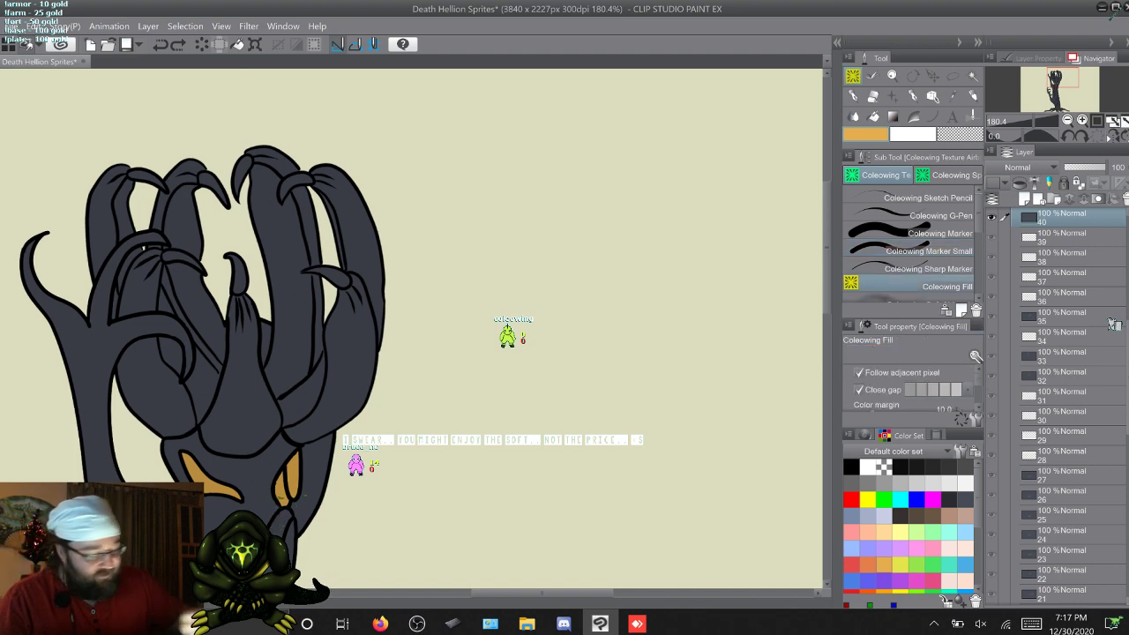
{"action": "left_click", "coordinate": [331, 277]}
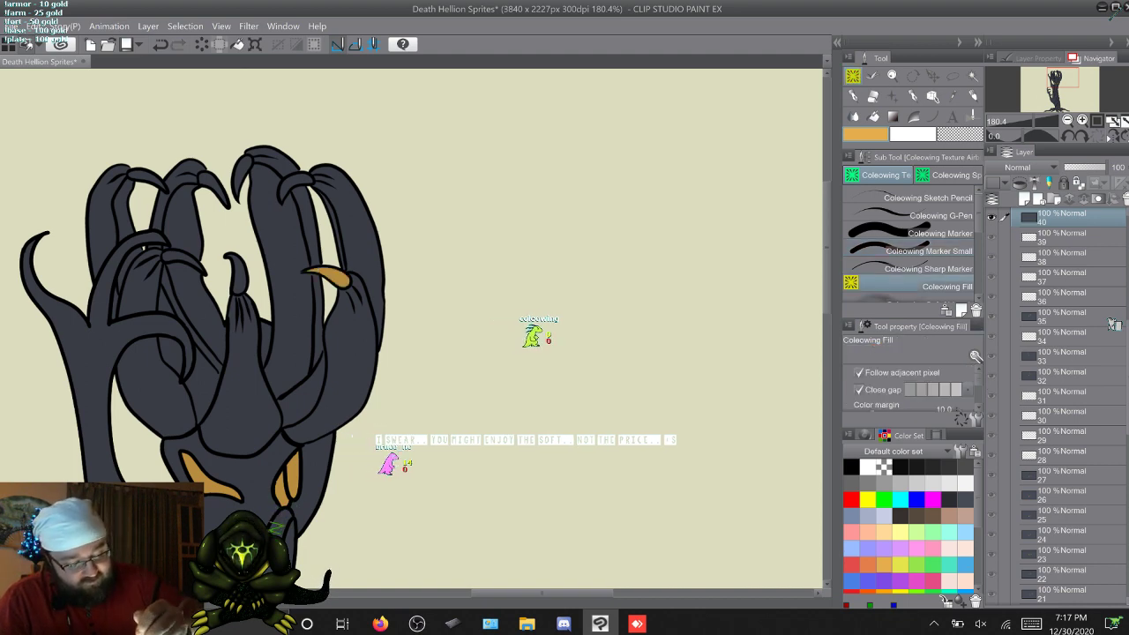
{"action": "left_click", "coordinate": [298, 182]}
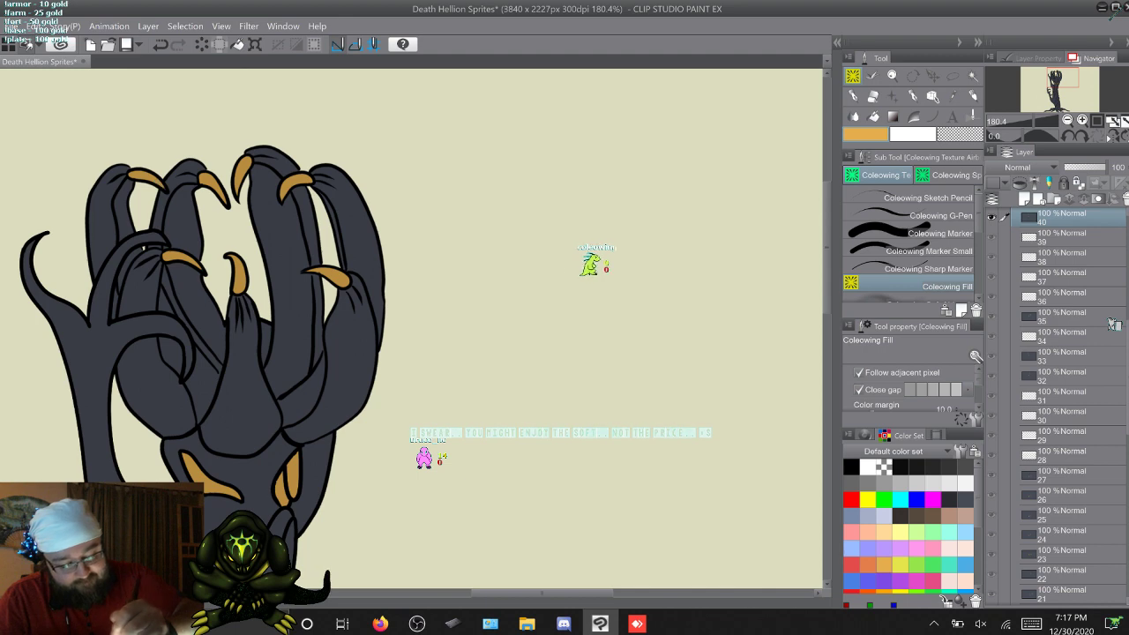
{"action": "key", "text": "p"}
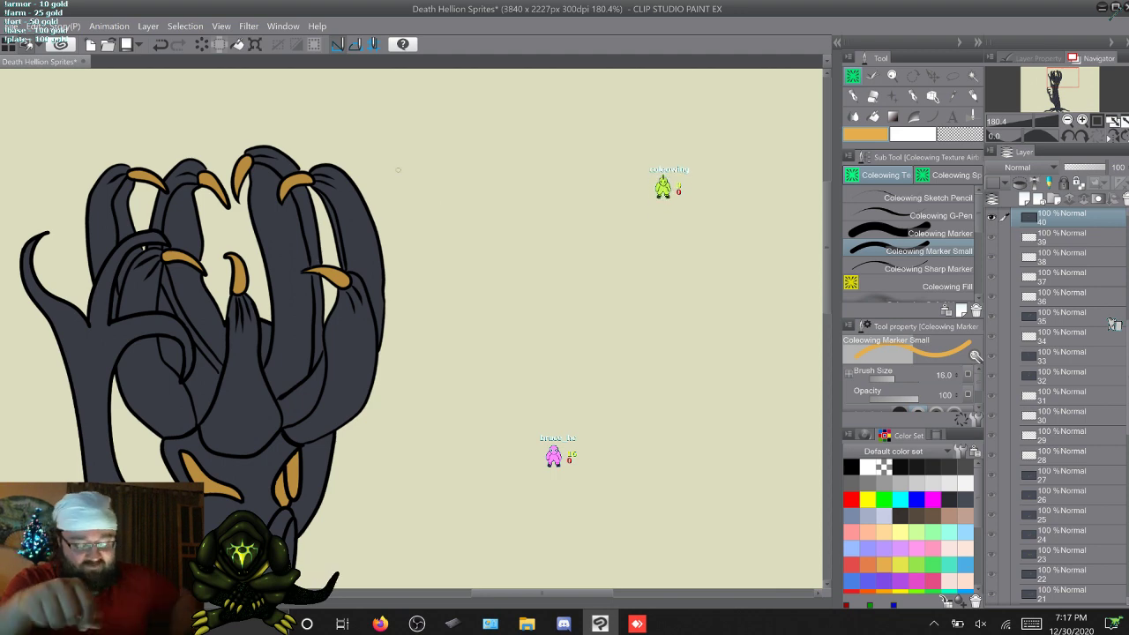
Step: Compare frame layers 40 and 41, fill the seven finger claws on layer 41 with golden orange, and reselect Coleowing Marker Small
{"action": "key", "text": "alt+bracketright"}
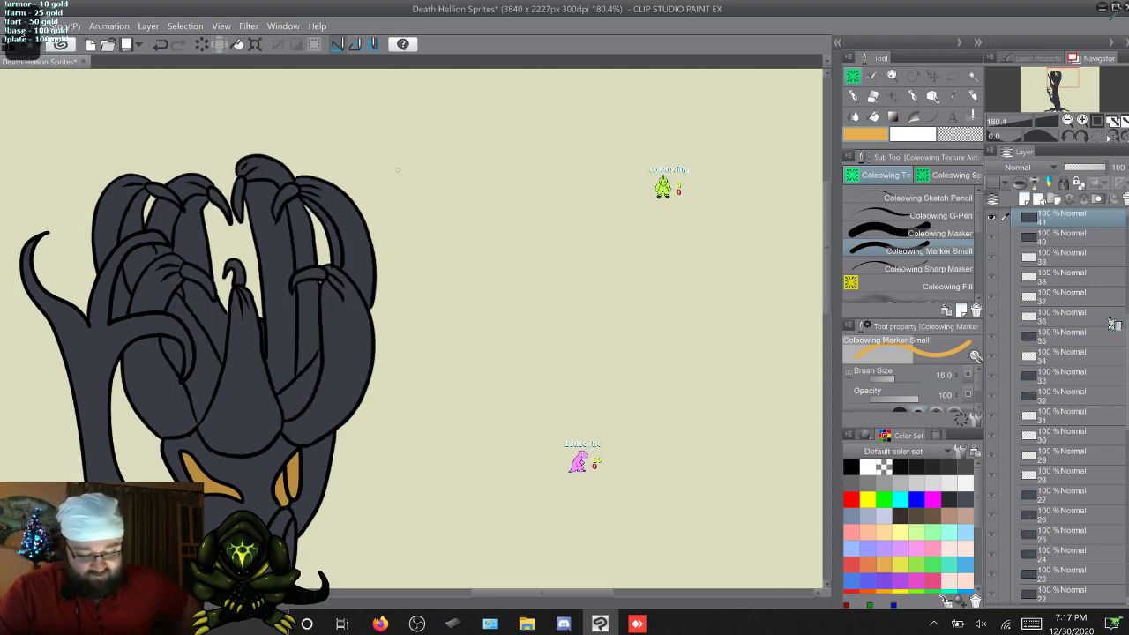
{"action": "key", "text": "alt+bracketleft"}
{"action": "key", "text": "alt+bracketright"}
{"action": "key", "text": "alt+bracketleft"}
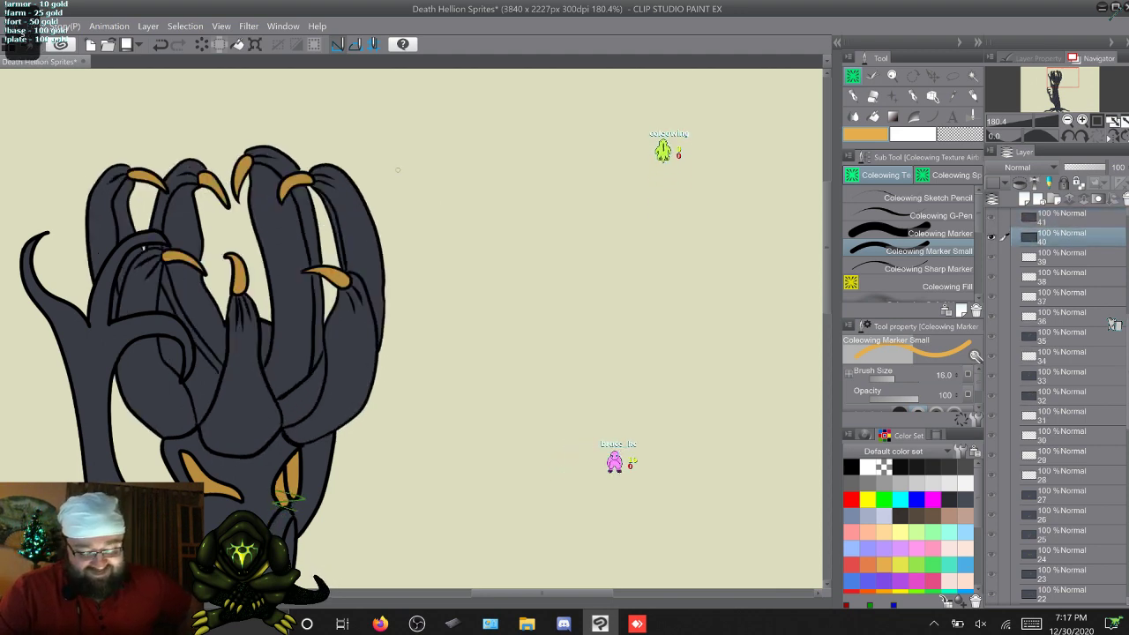
{"action": "key", "text": "alt+bracketright"}
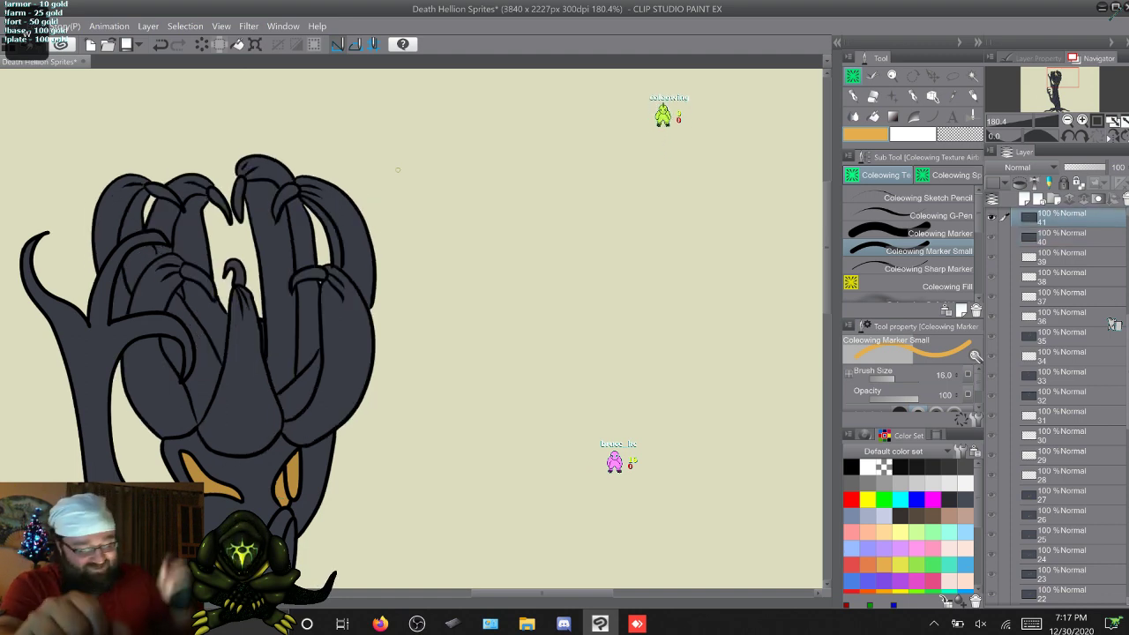
{"action": "key", "text": "g"}
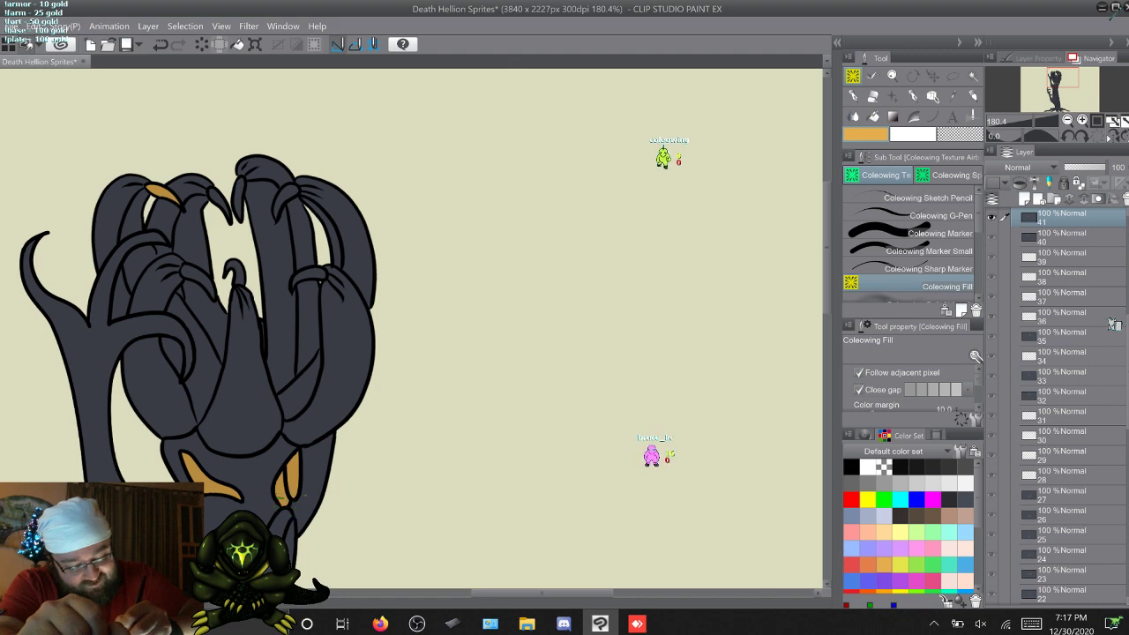
{"action": "left_click", "coordinate": [284, 196]}
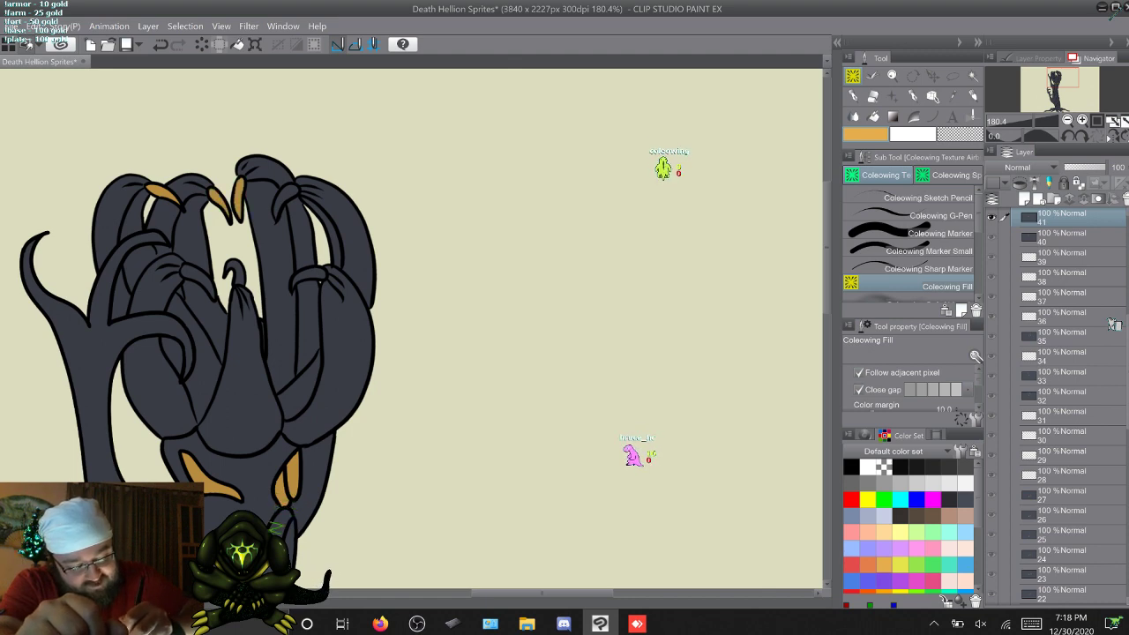
{"action": "left_click", "coordinate": [311, 276]}
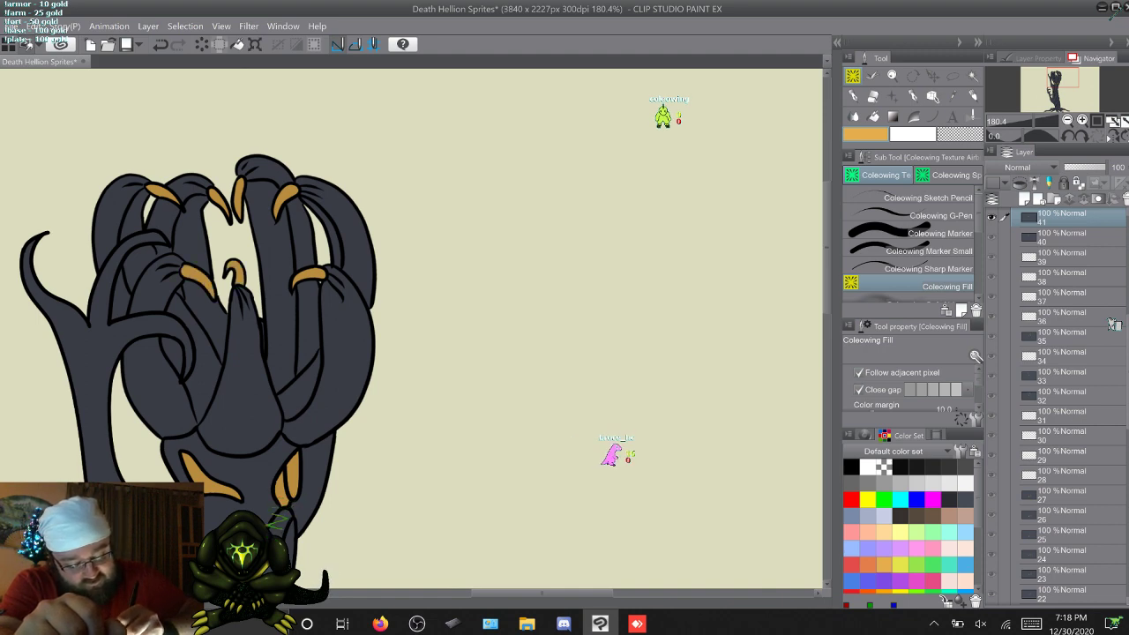
{"action": "key", "text": "p"}
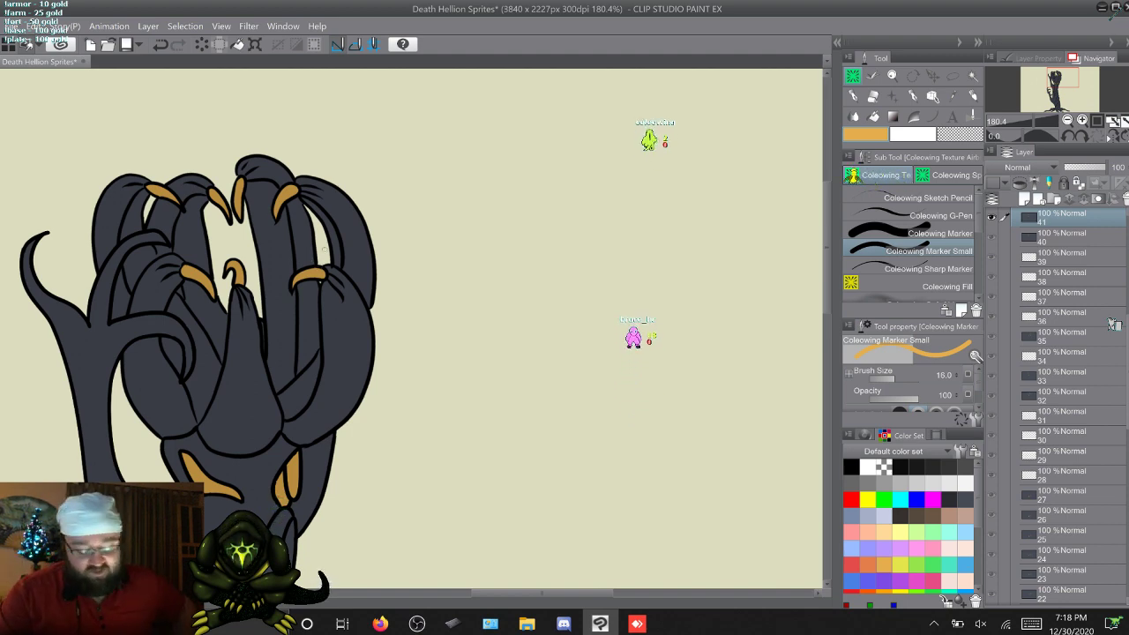
Step: Compare frame layers 41 and 42, fill the seven curled finger claws on layer 42 with golden orange, and reselect Coleowing Marker Small
{"action": "key", "text": "alt+bracketright"}
{"action": "key", "text": "alt+bracketleft"}
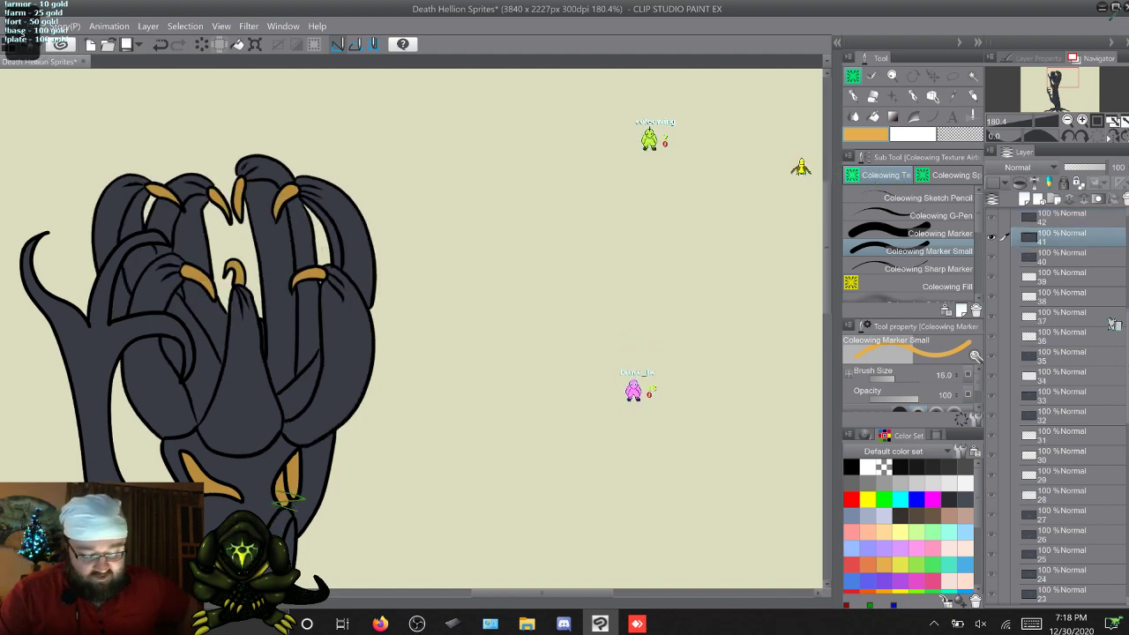
{"action": "key", "text": "alt+bracketright"}
{"action": "key", "text": "alt+bracketleft"}
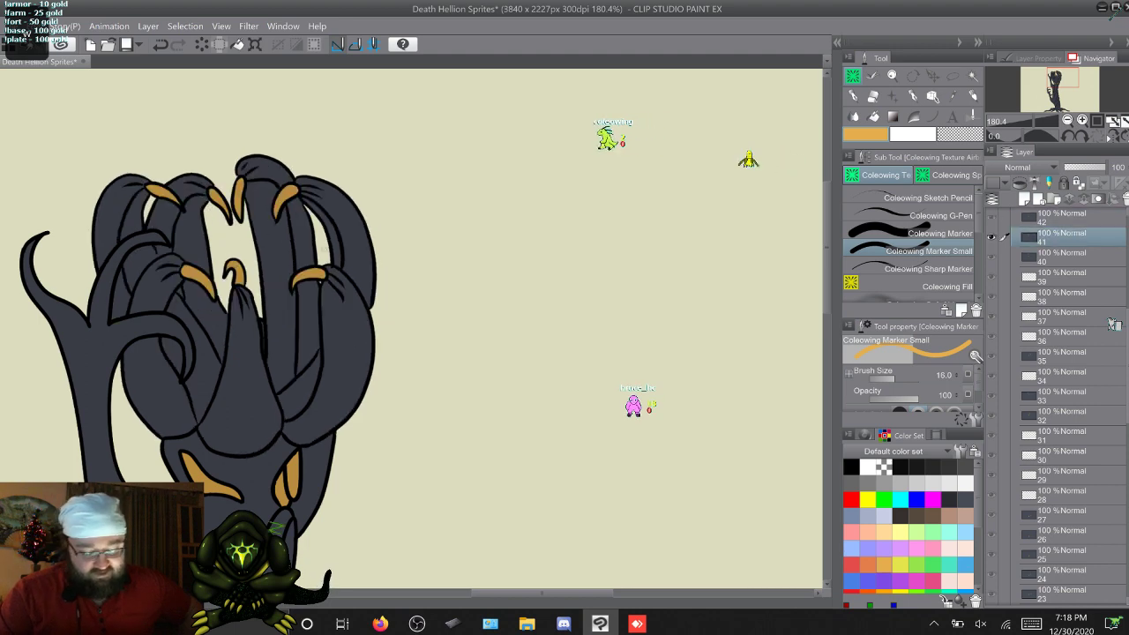
{"action": "key", "text": "alt+bracketright"}
{"action": "key", "text": "period"}
{"action": "key", "text": "period"}
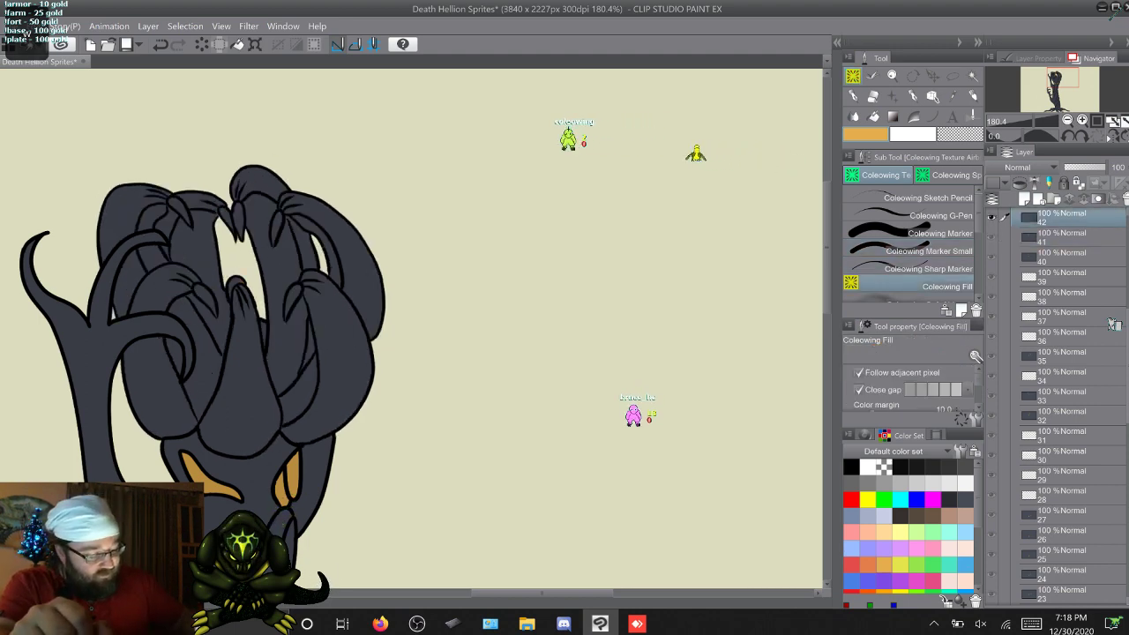
{"action": "left_click", "coordinate": [292, 298]}
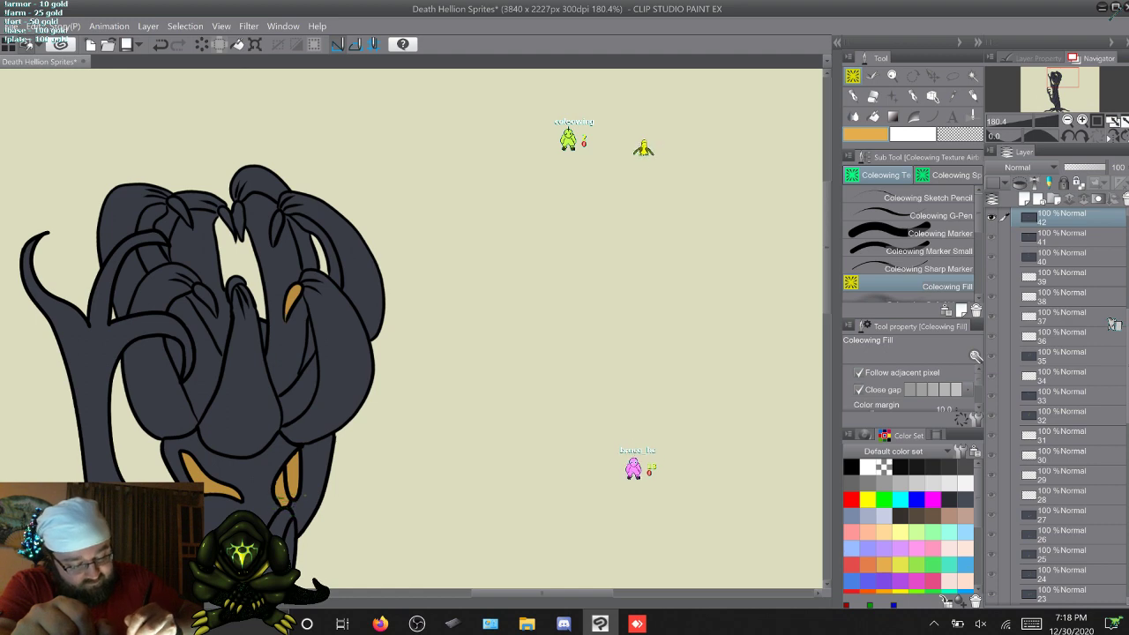
{"action": "left_click", "coordinate": [276, 227]}
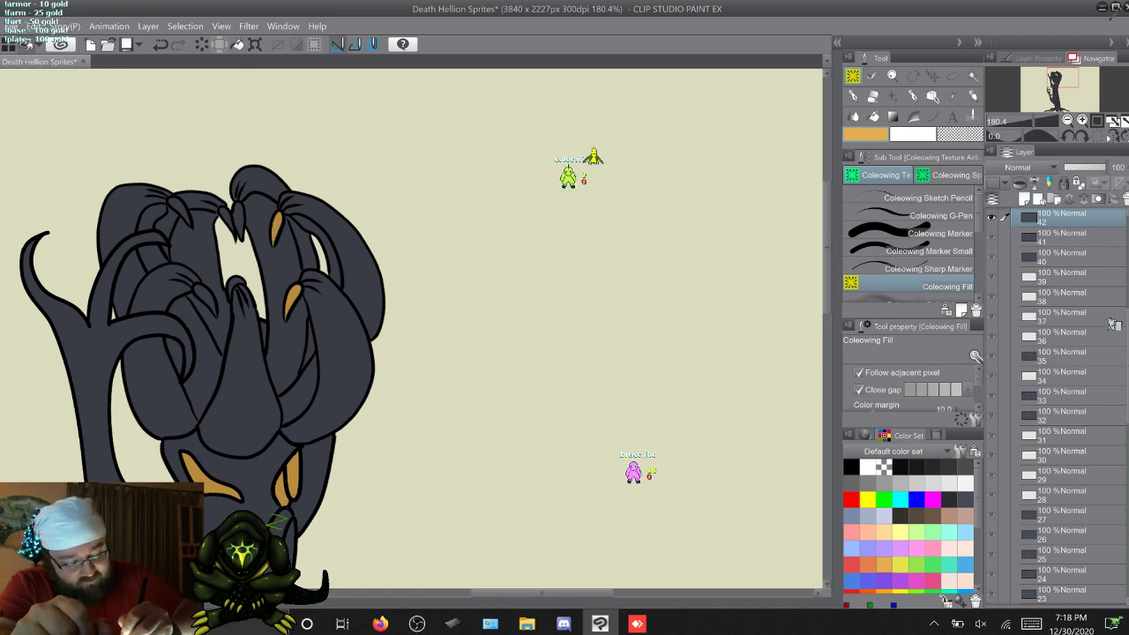
{"action": "left_click", "coordinate": [238, 216]}
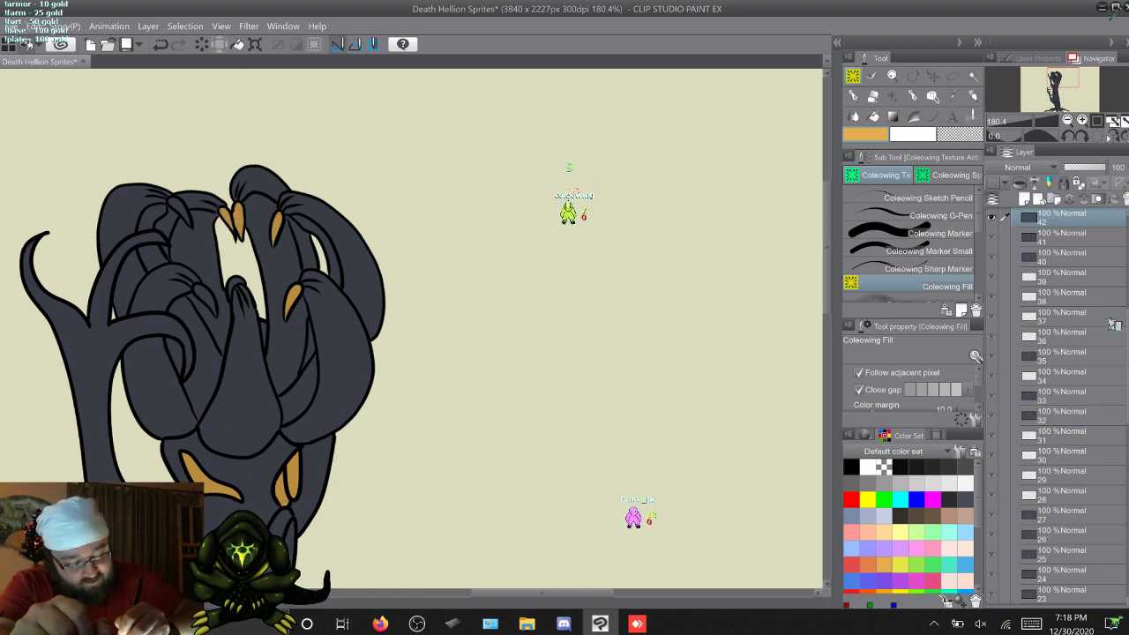
{"action": "left_click", "coordinate": [176, 209]}
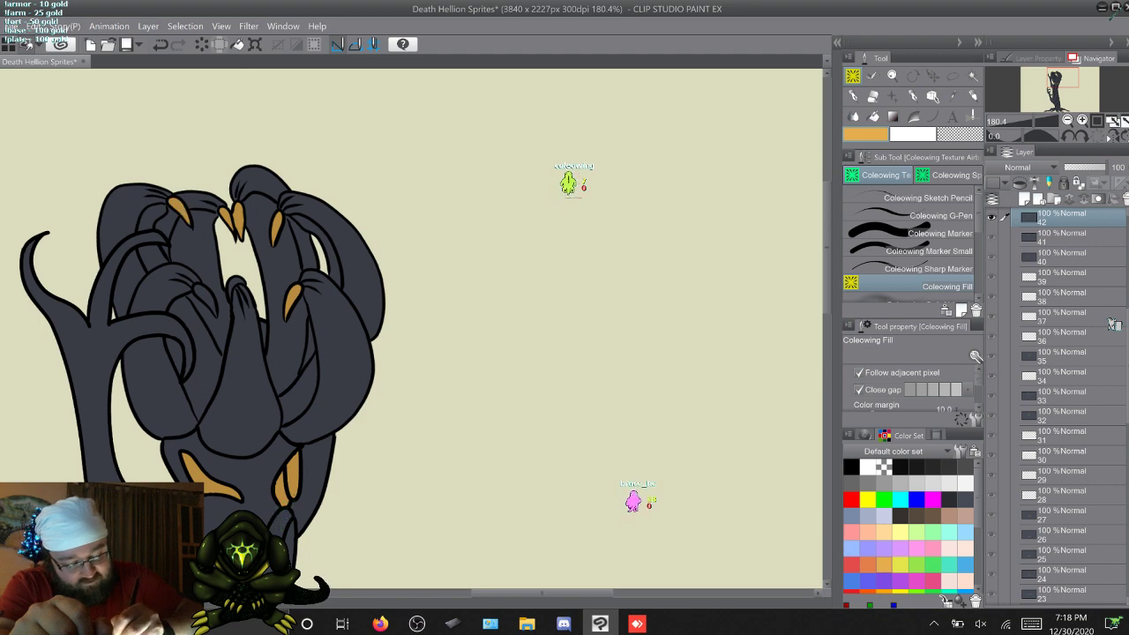
{"action": "left_click", "coordinate": [206, 298]}
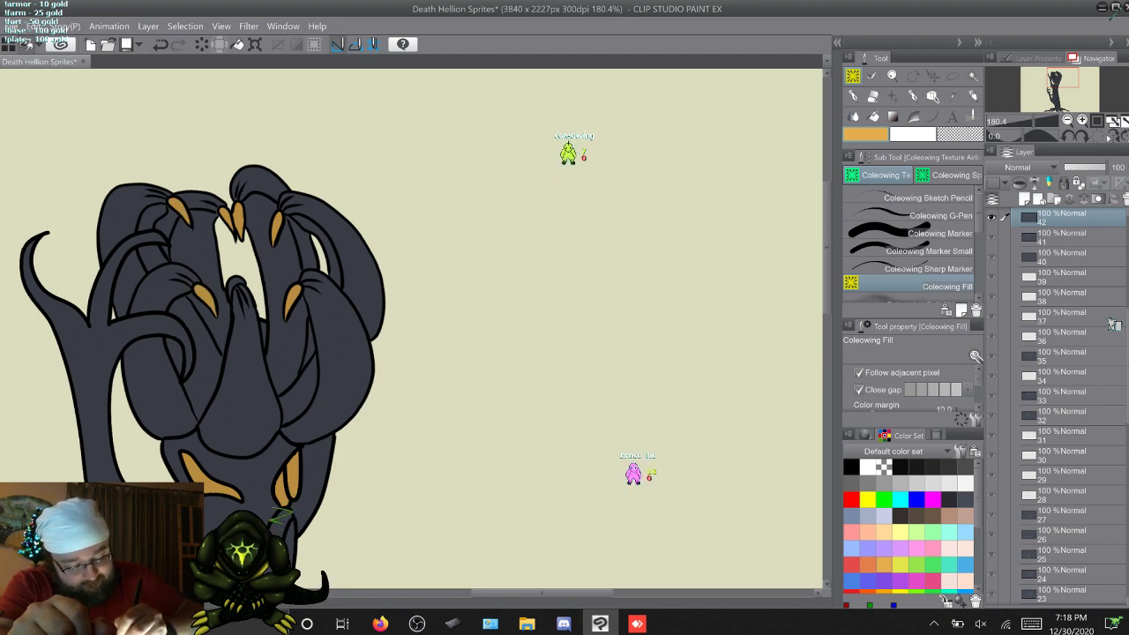
{"action": "left_click", "coordinate": [929, 252]}
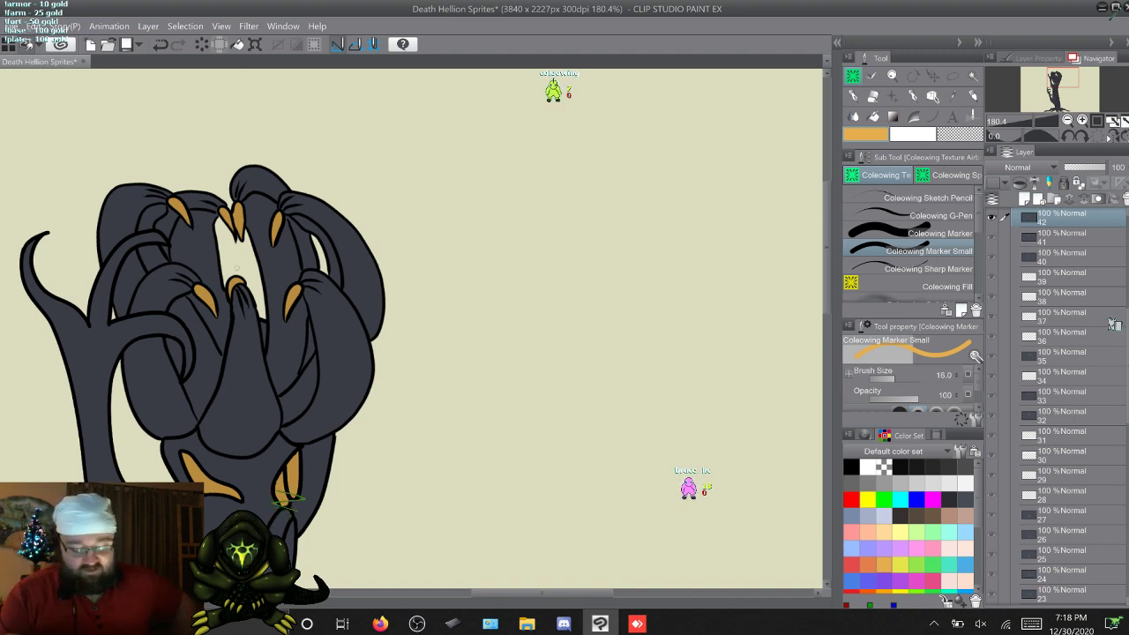
Step: Fill the seven claws of the straight, upward-pointing fingers on frame layer 43 with golden orange and reselect Coleowing Marker Small
{"action": "key", "text": "alt+bracketright"}
{"action": "key", "text": "alt+bracketleft"}
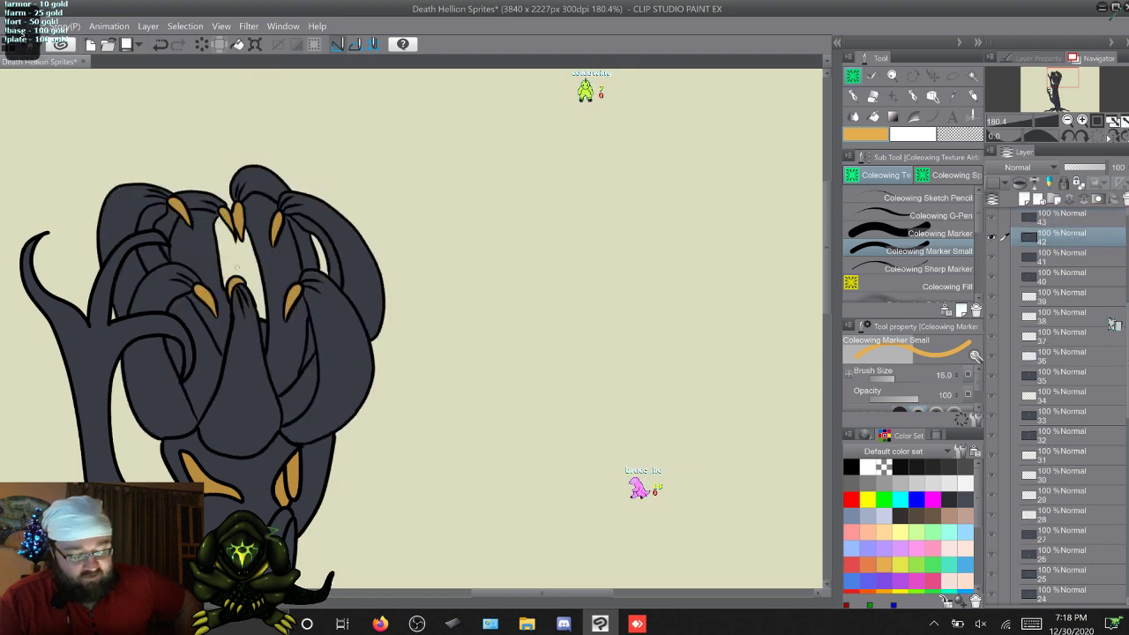
{"action": "key", "text": "alt+bracketright"}
{"action": "key", "text": "w"}
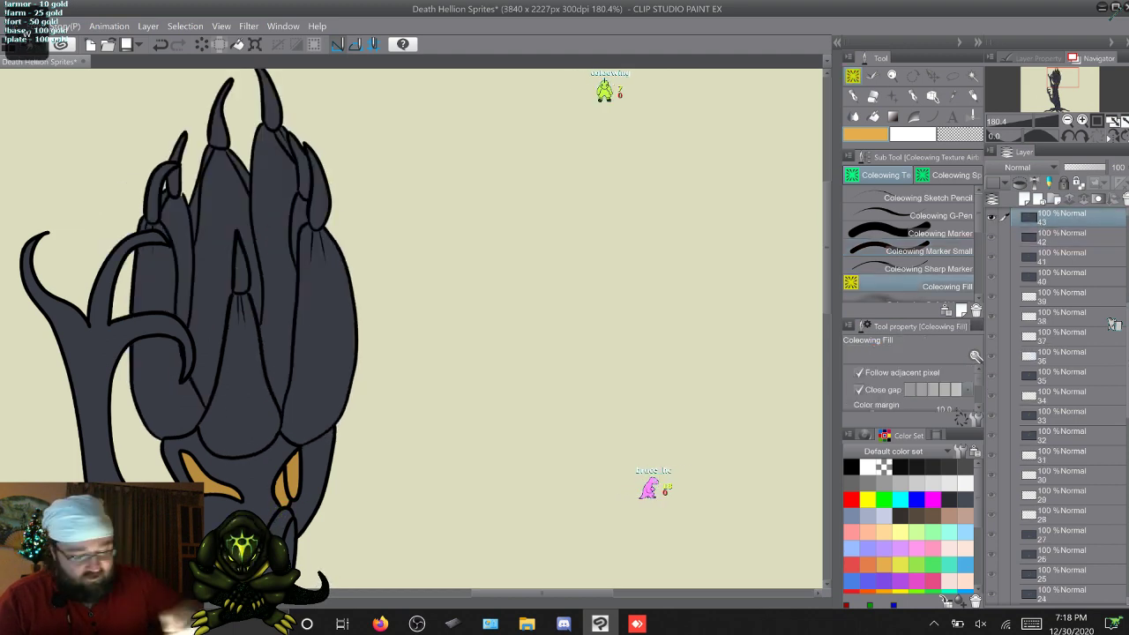
{"action": "scroll", "coordinate": [411, 328], "scroll_direction": "up", "scroll_amount": 1}
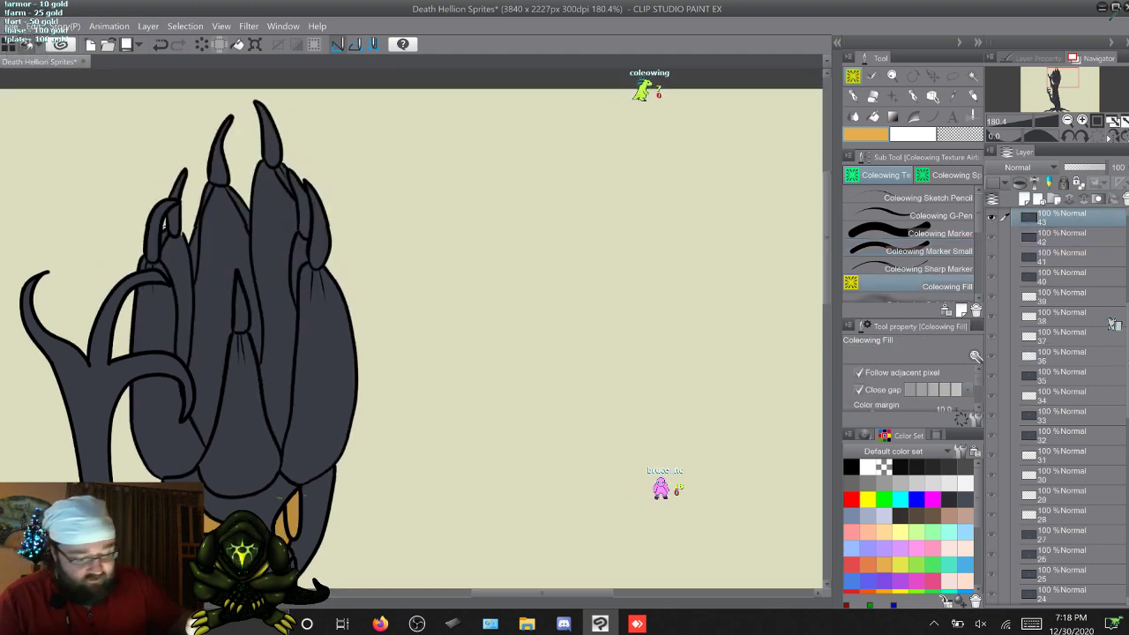
{"action": "left_click", "coordinate": [318, 240]}
{"action": "left_click", "coordinate": [312, 201]}
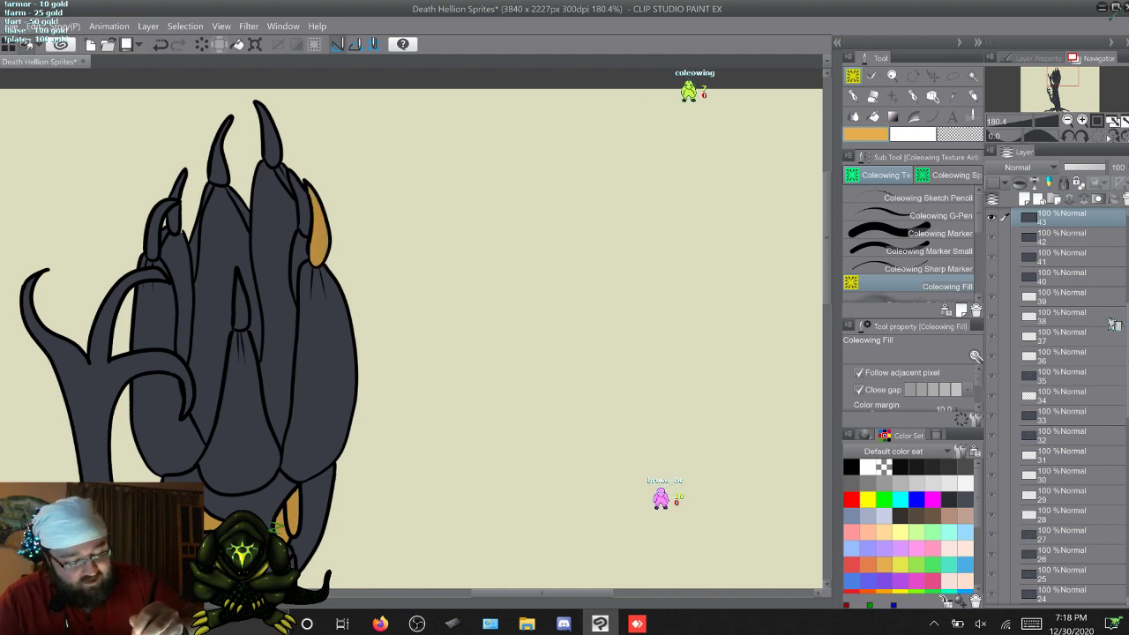
{"action": "left_click", "coordinate": [305, 212]}
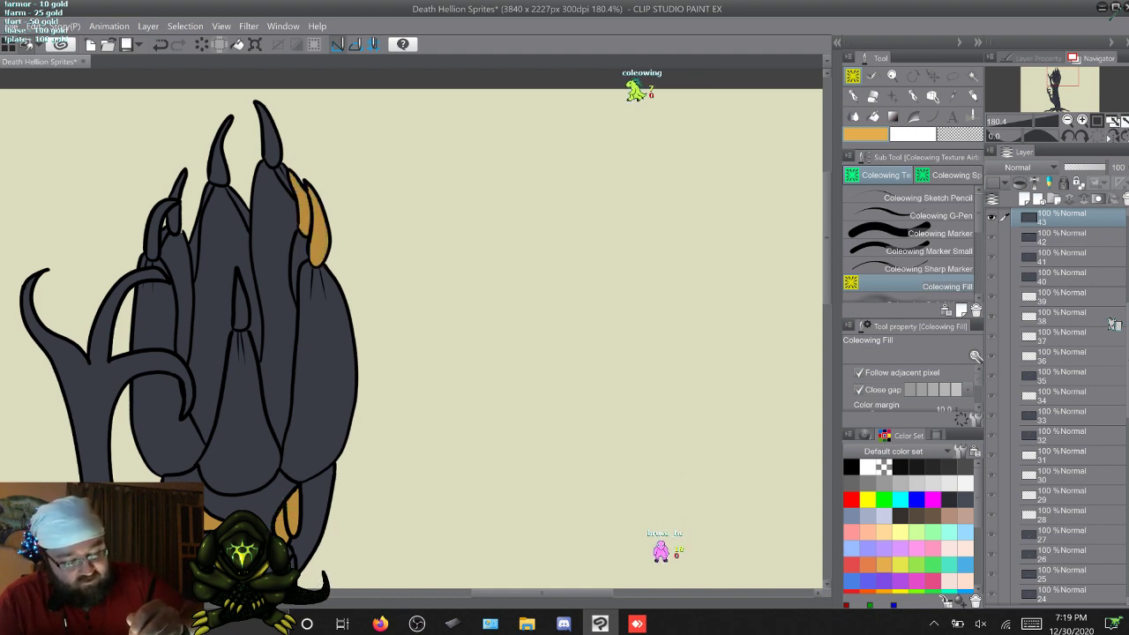
{"action": "left_click", "coordinate": [269, 146]}
{"action": "left_click", "coordinate": [218, 169]}
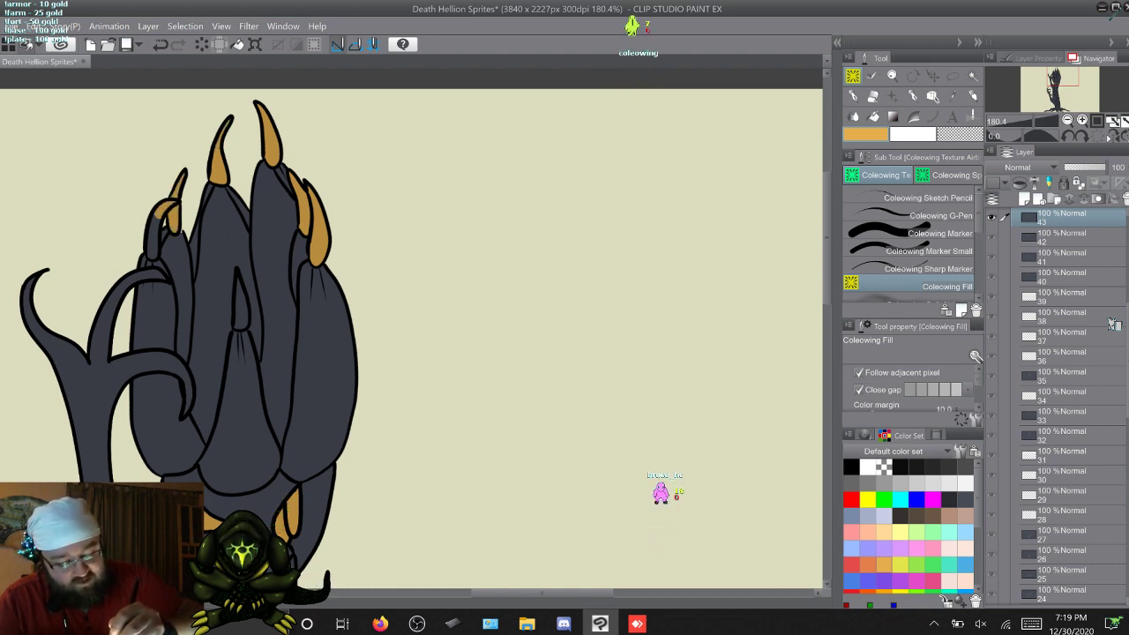
{"action": "left_click", "coordinate": [154, 228]}
{"action": "left_click", "coordinate": [153, 249]}
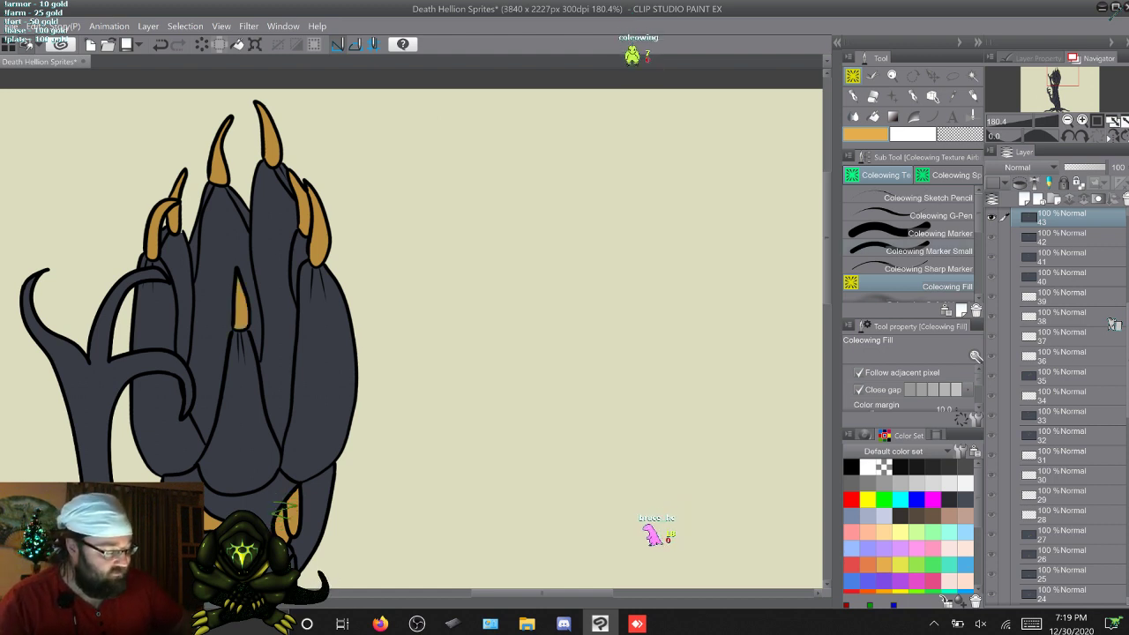
{"action": "key", "text": "p"}
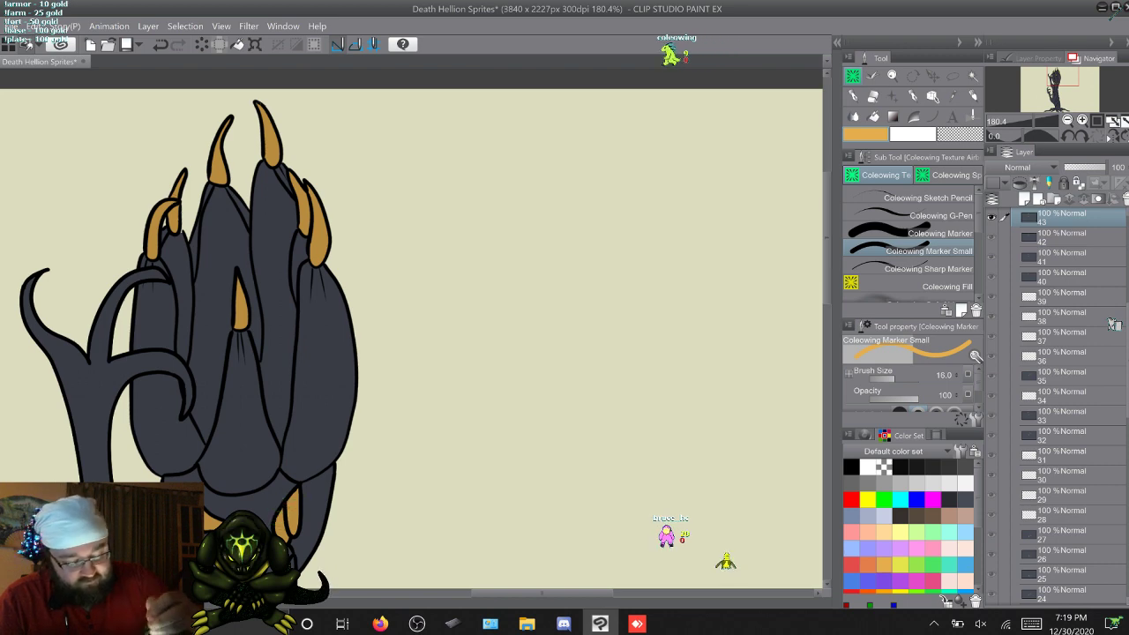
Step: Fill the seven long hooked claws of the open hand on frame layer 44 with golden orange and reselect Coleowing Marker Small
{"action": "key", "text": "w"}
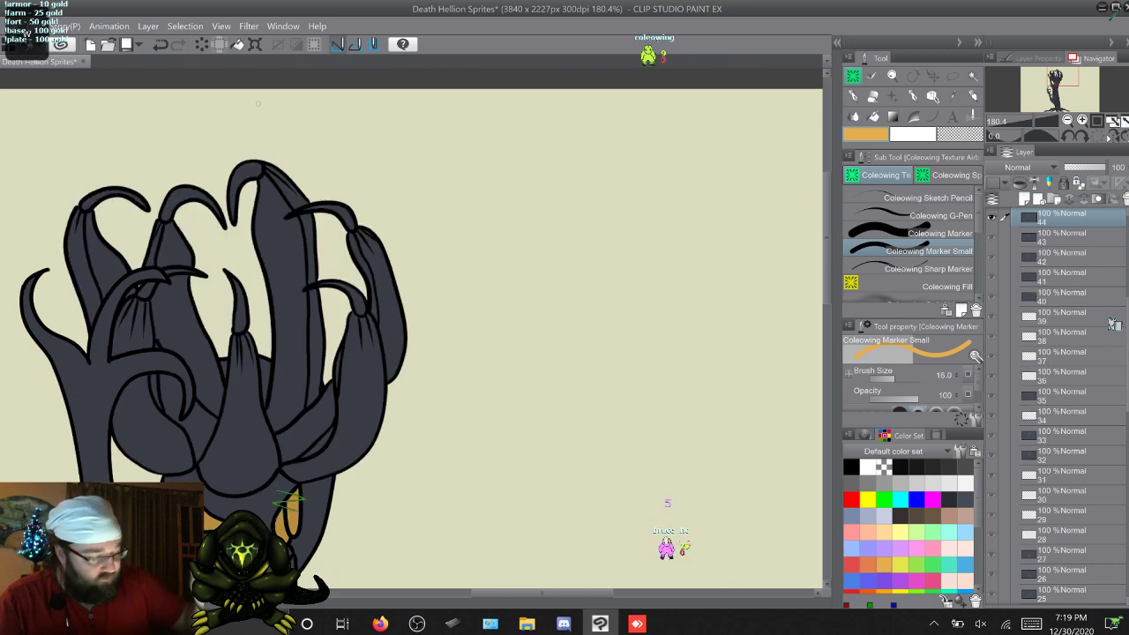
{"action": "key", "text": "g"}
{"action": "left_click", "coordinate": [340, 212]}
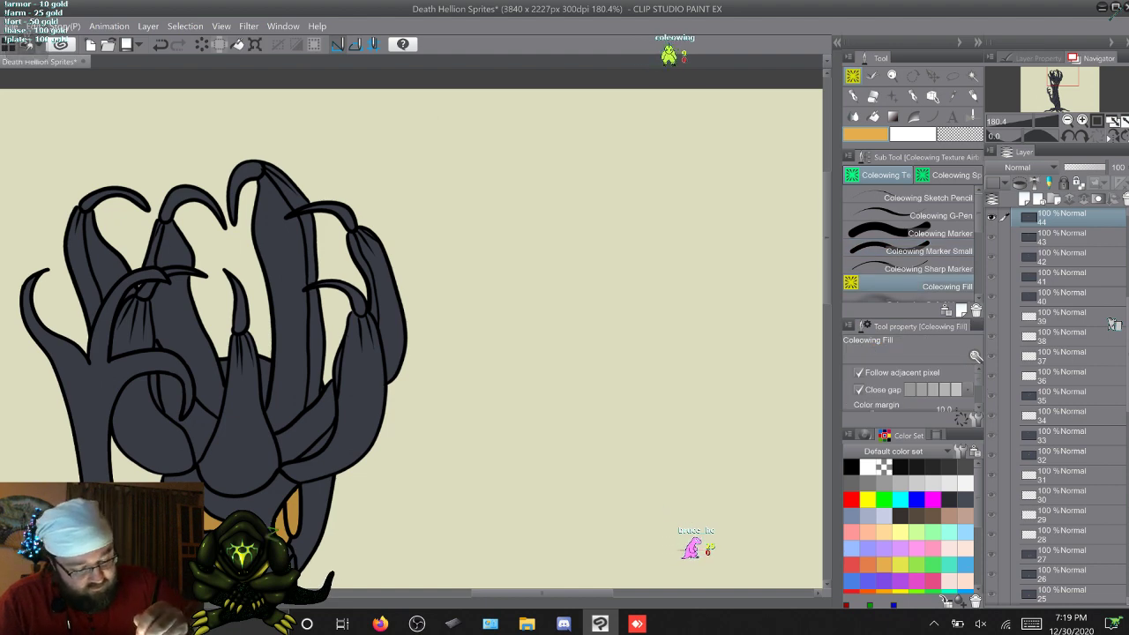
{"action": "left_click", "coordinate": [323, 209]}
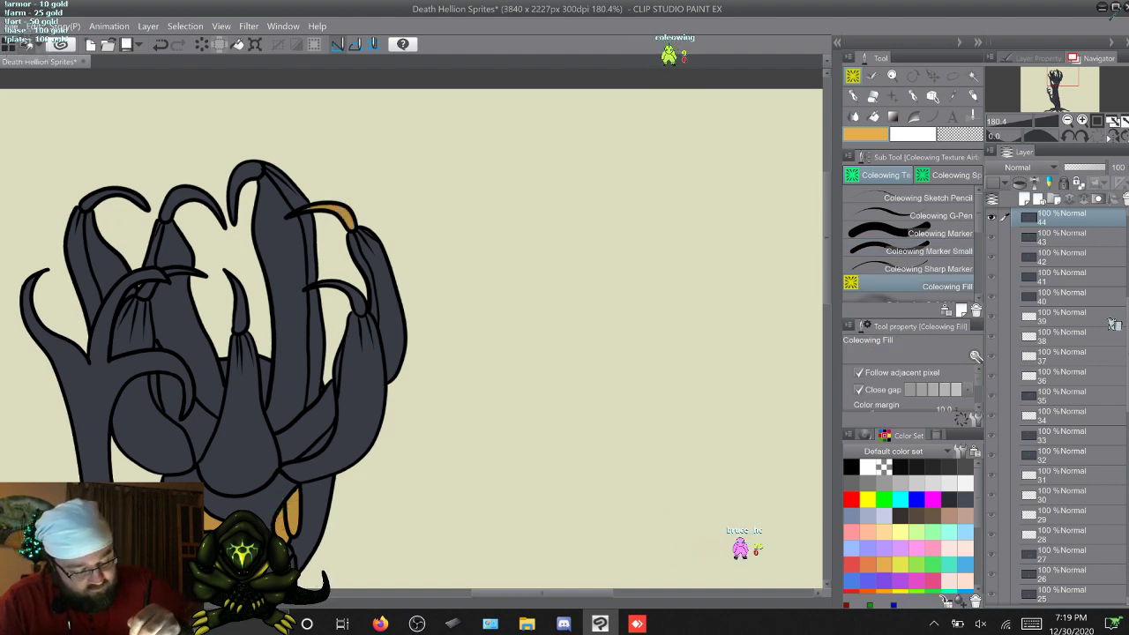
{"action": "left_click", "coordinate": [238, 304]}
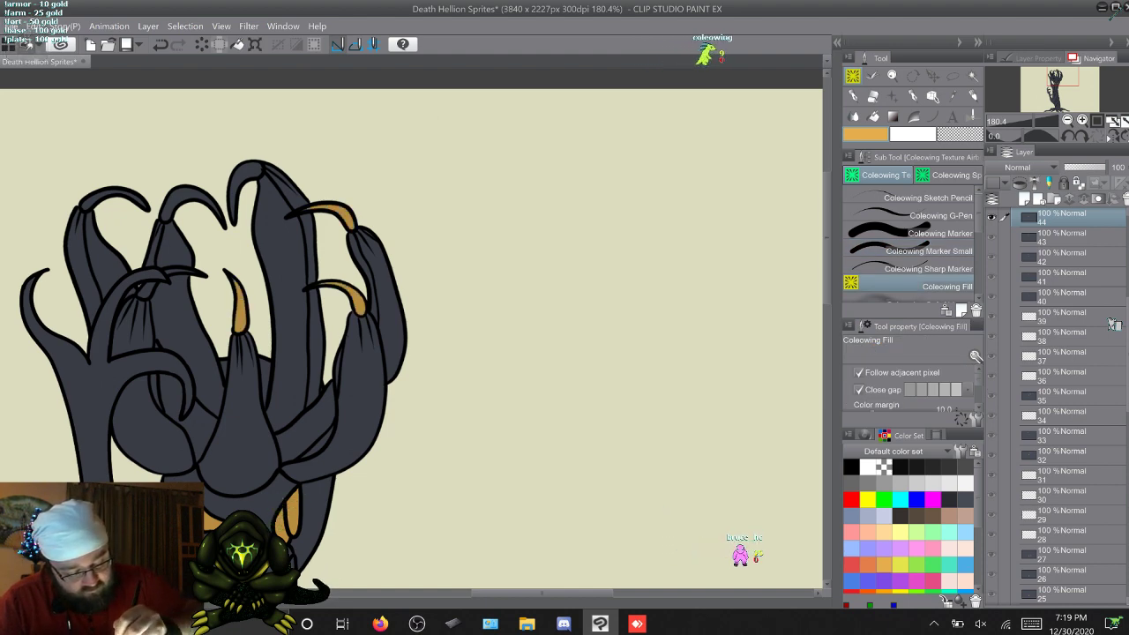
{"action": "left_click", "coordinate": [250, 170]}
{"action": "left_click", "coordinate": [234, 192]}
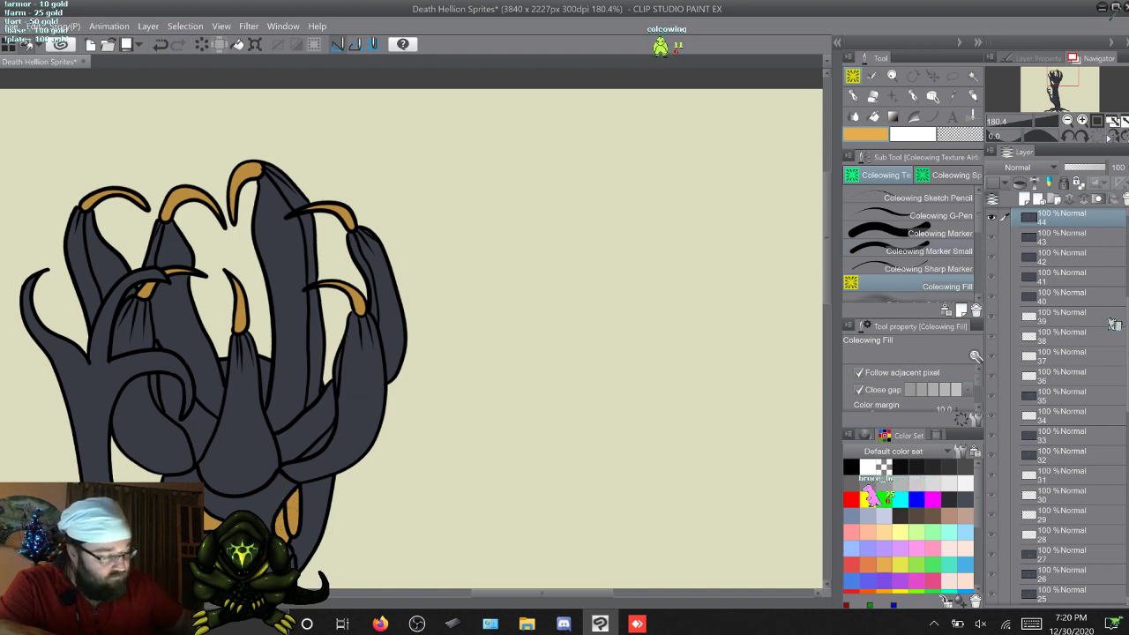
{"action": "left_click", "coordinate": [928, 252]}
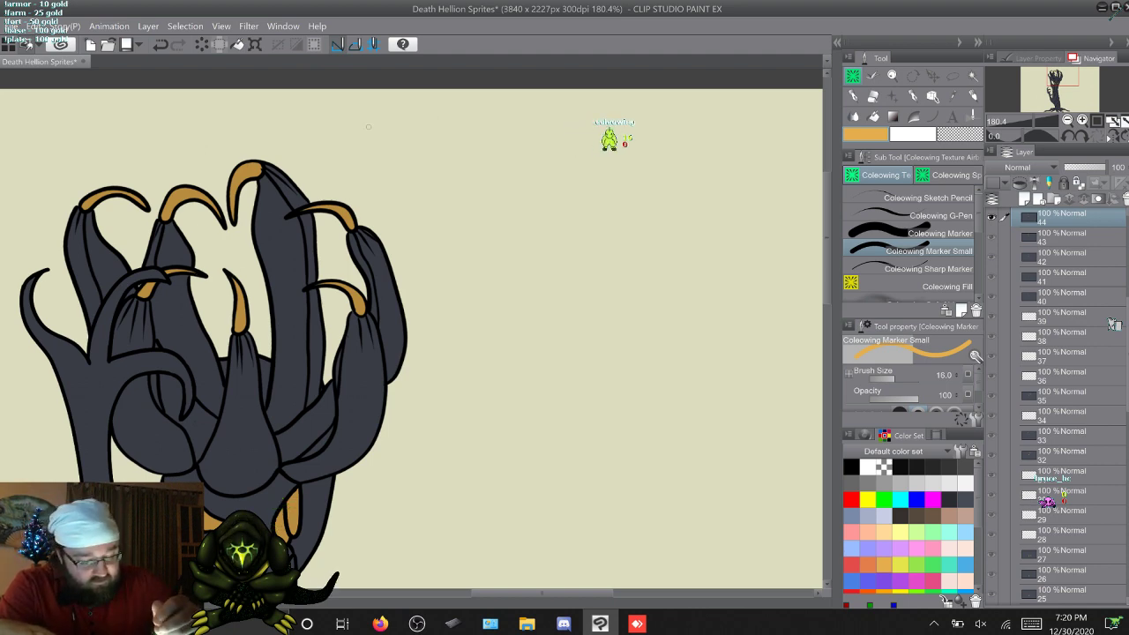
Step: Fill the seven finger claws of the half-curled hand on frame layer 45 with golden orange using Coleowing Fill
{"action": "key", "text": "w"}
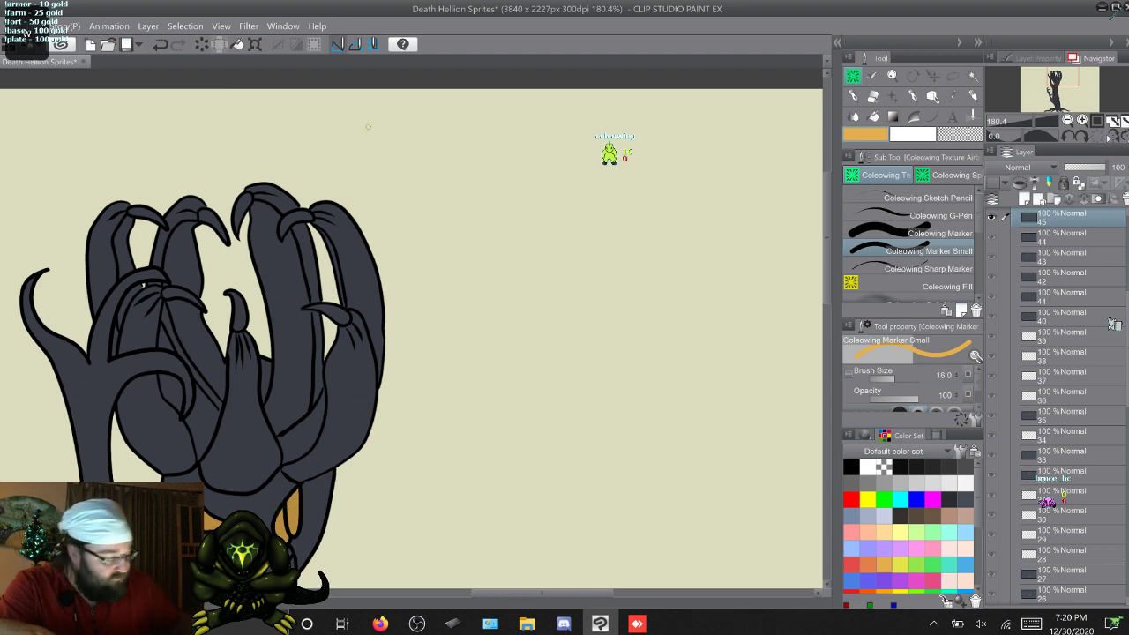
{"action": "left_click", "coordinate": [917, 286]}
{"action": "left_click", "coordinate": [335, 314]}
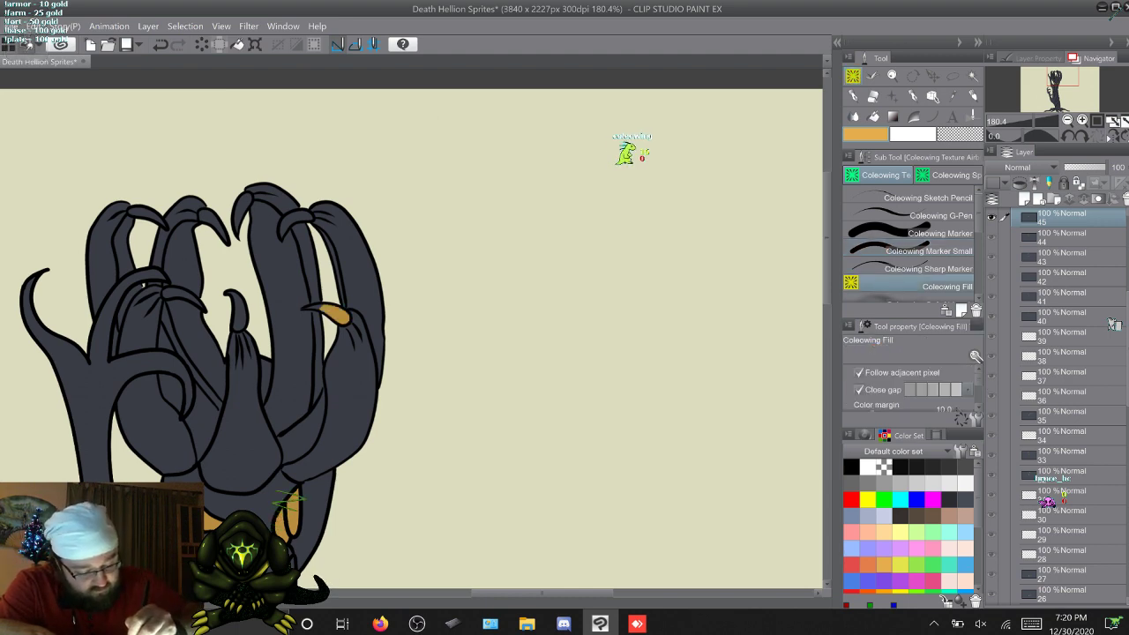
{"action": "left_click", "coordinate": [296, 220]}
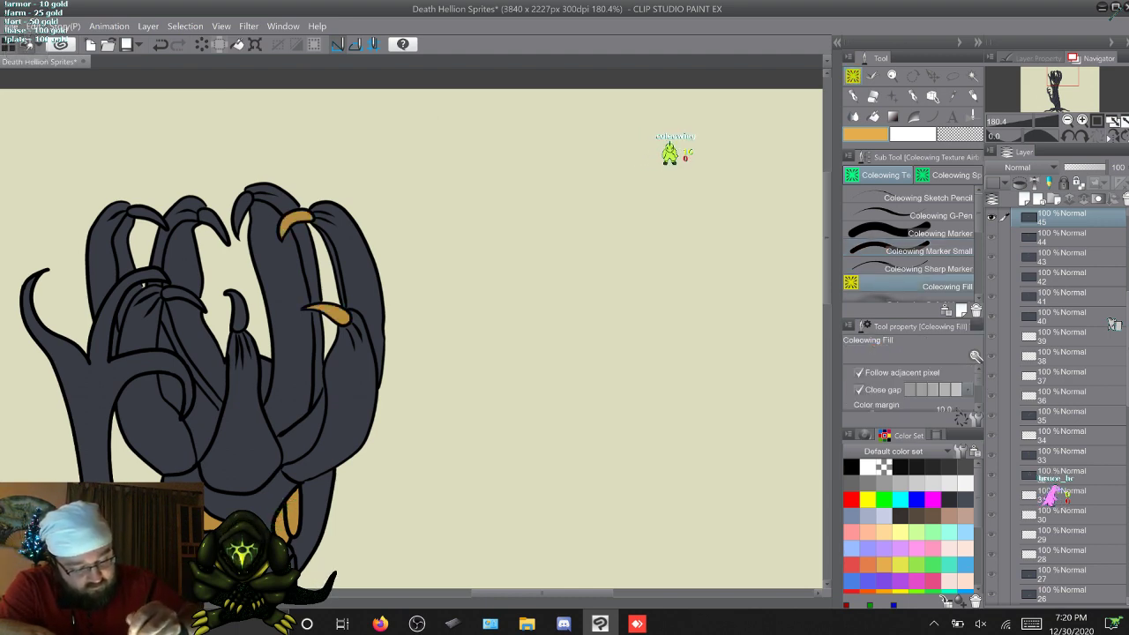
{"action": "left_click", "coordinate": [241, 209]}
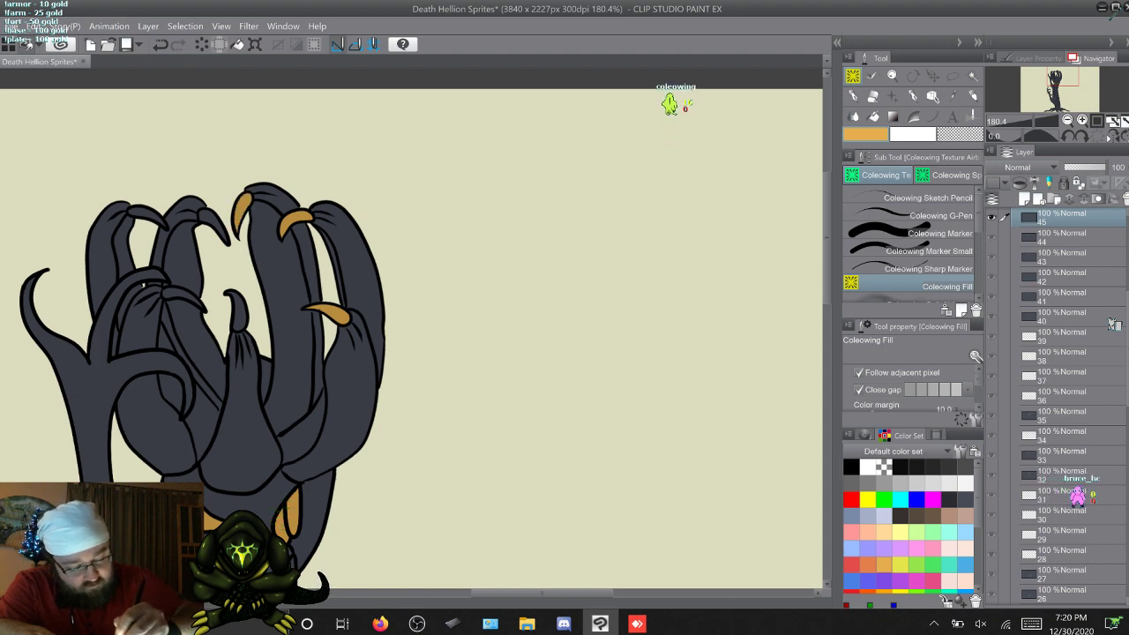
{"action": "left_click", "coordinate": [212, 217]}
{"action": "left_click", "coordinate": [237, 311]}
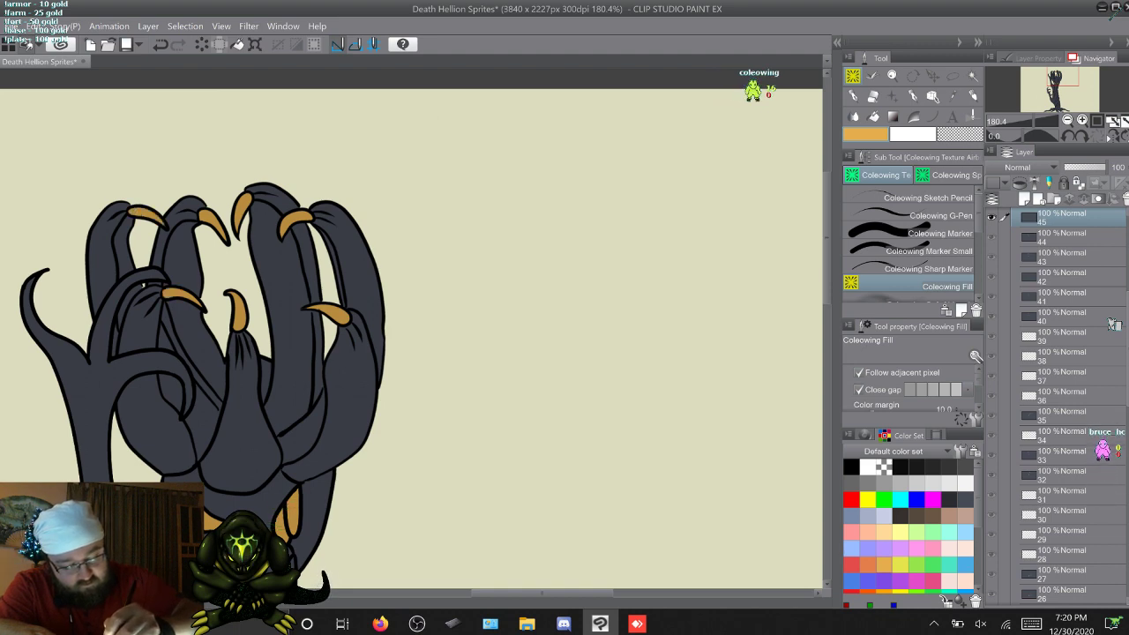
Step: Fill the seven hooked finger claws on frame layer 50 with golden orange using Coleowing Fill and reselect Coleowing Marker Small
{"action": "left_click", "coordinate": [928, 250]}
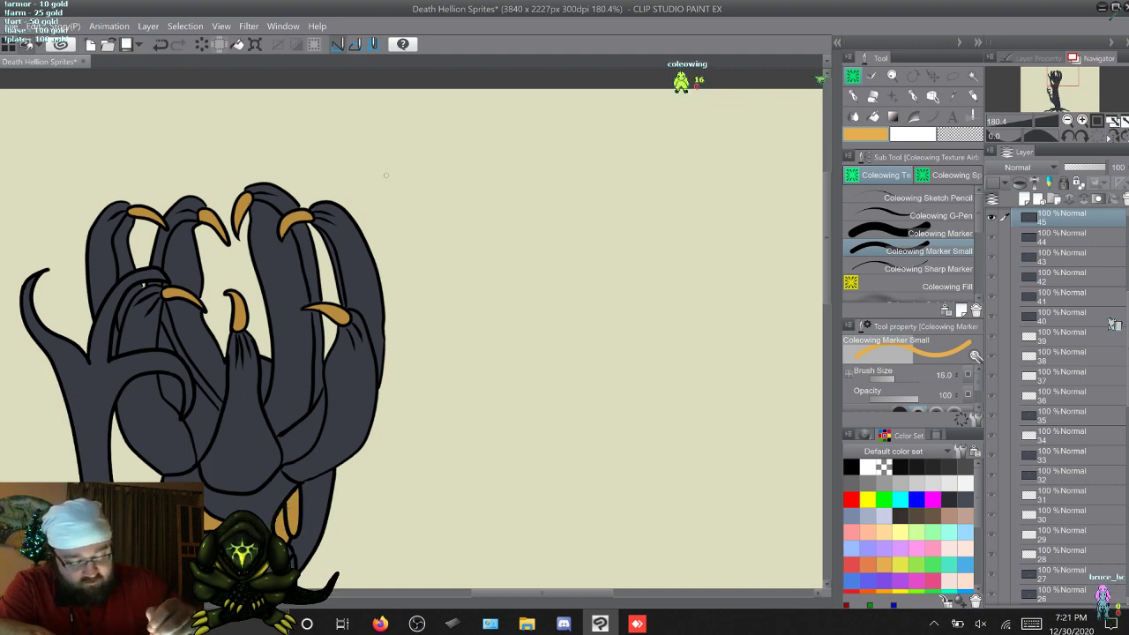
{"action": "key", "text": "g"}
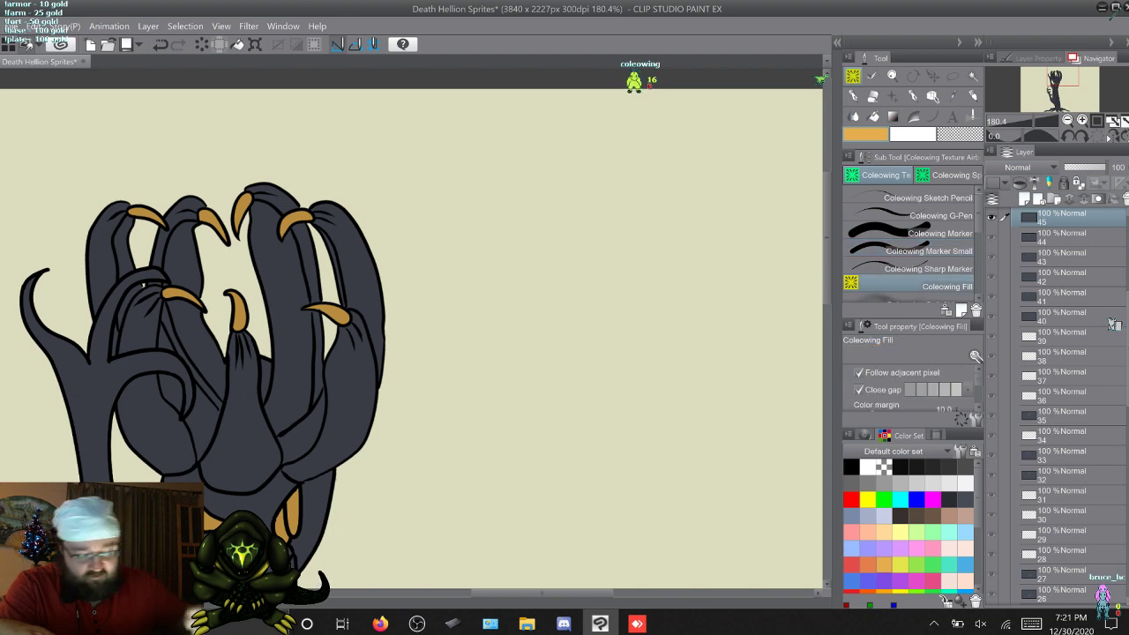
{"action": "key", "text": "w"}
{"action": "key", "text": "w"}
{"action": "key", "text": "w"}
{"action": "key", "text": "w"}
{"action": "key", "text": "w"}
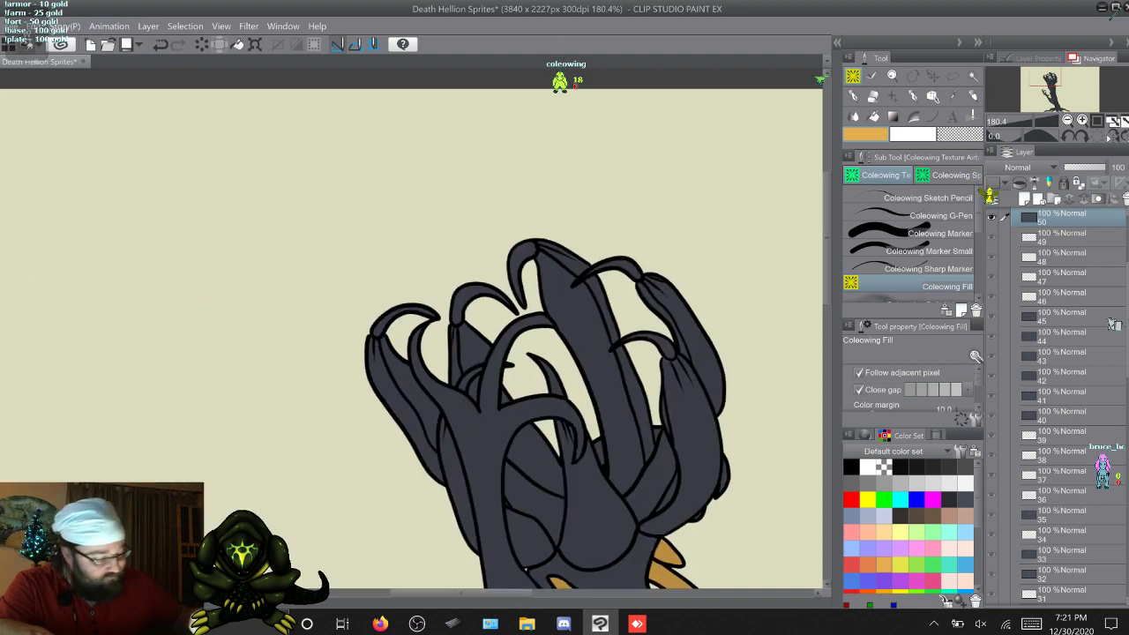
{"action": "scroll", "coordinate": [546, 353], "scroll_direction": "down", "scroll_amount": 2}
{"action": "left_click", "coordinate": [627, 194]}
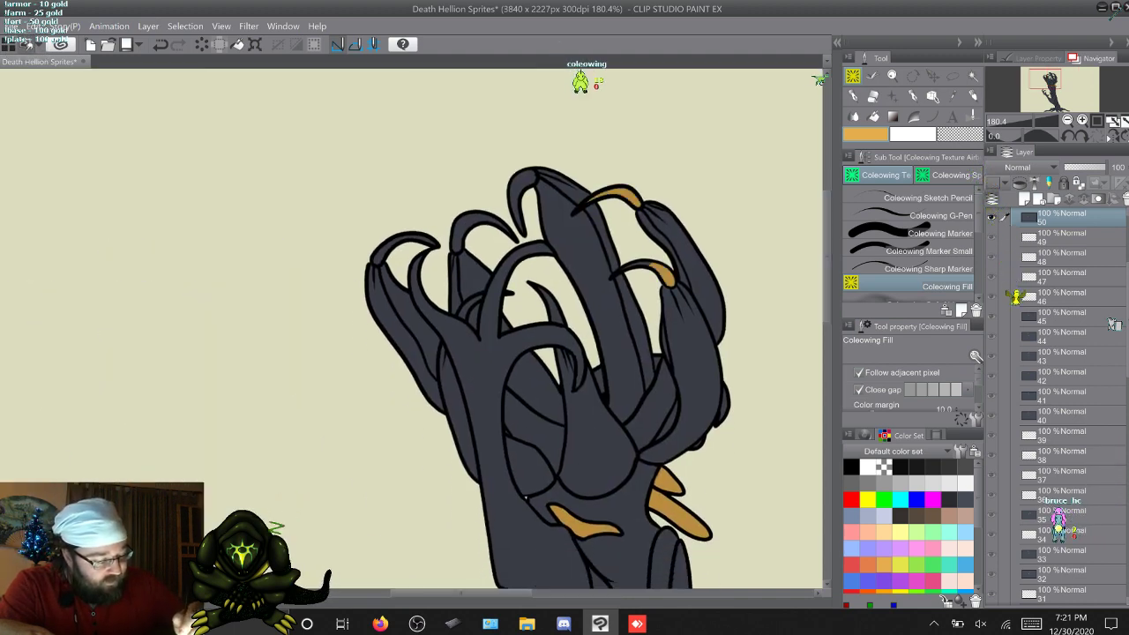
{"action": "left_click", "coordinate": [521, 185]}
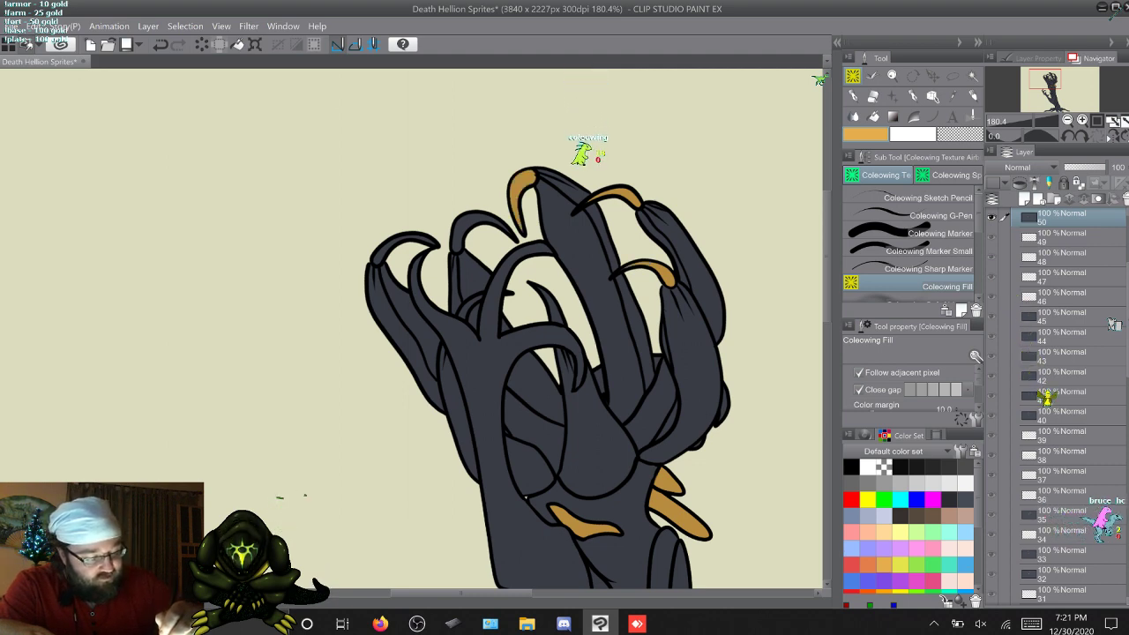
{"action": "left_click", "coordinate": [473, 220]}
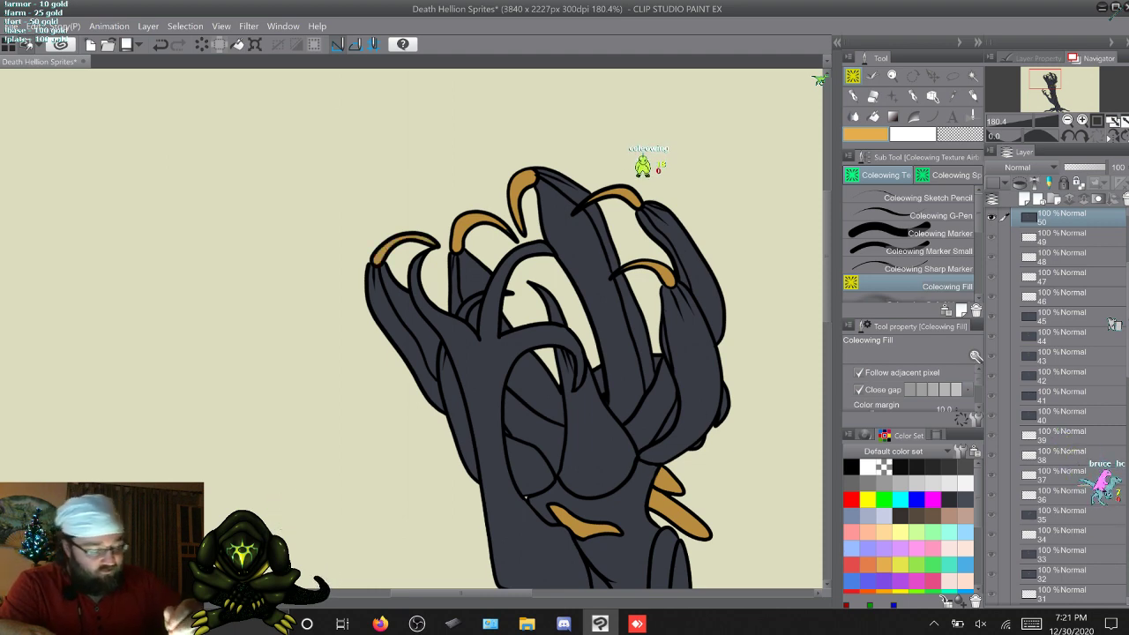
{"action": "left_click", "coordinate": [554, 311]}
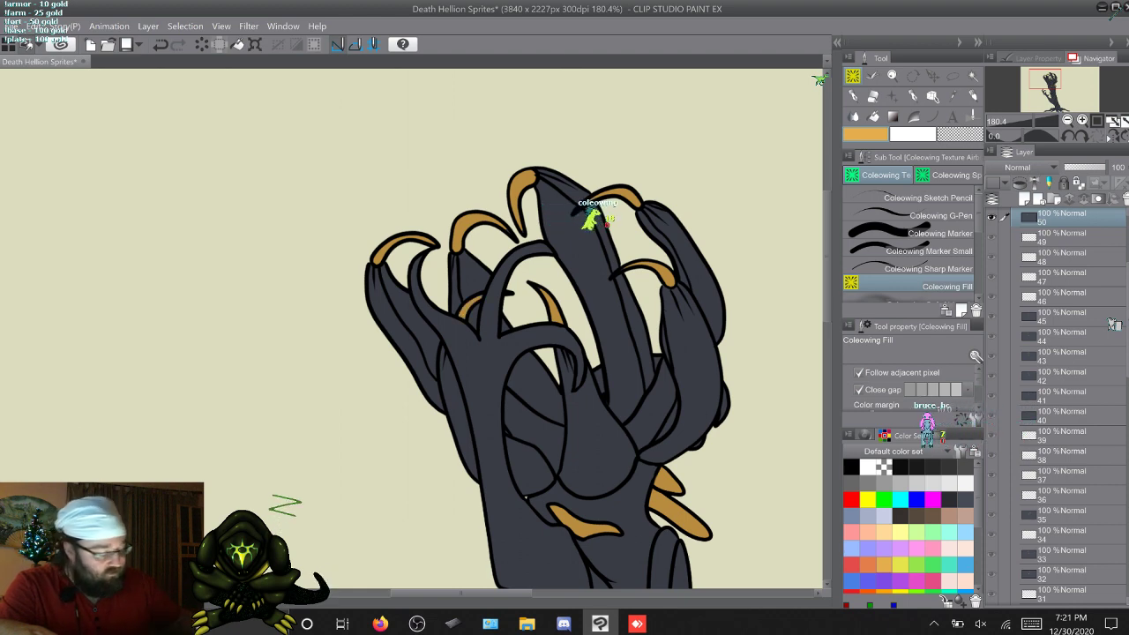
{"action": "left_click", "coordinate": [940, 251]}
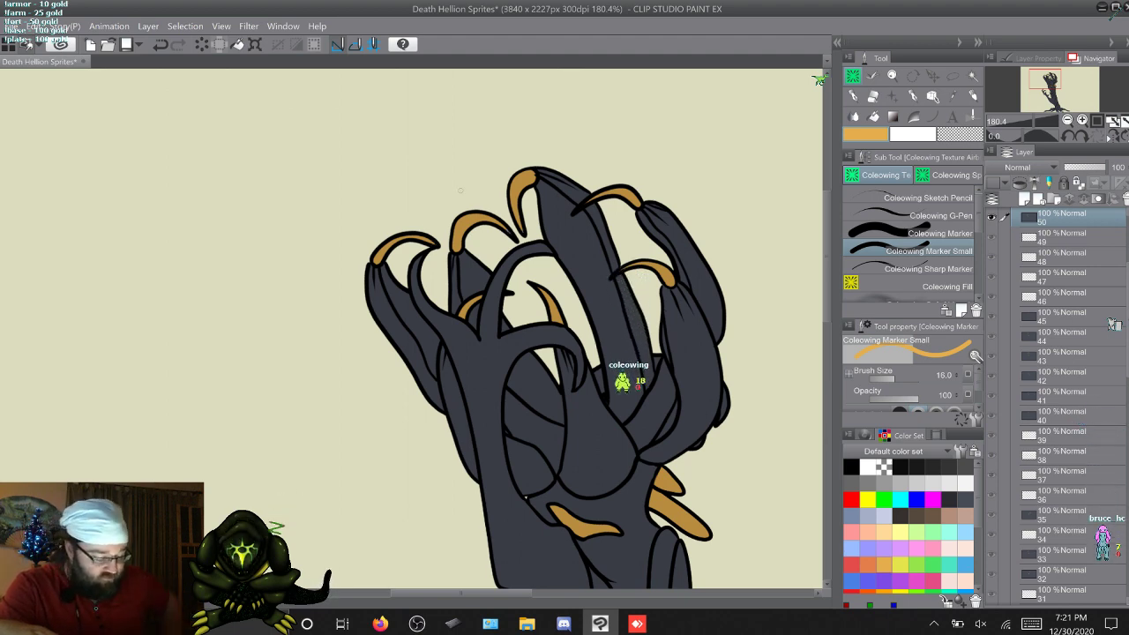
Step: Fill the seven finger claws of the leaning hand on frame layer 51 with golden orange and reselect Coleowing Marker Small
{"action": "key", "text": "ctrl+v"}
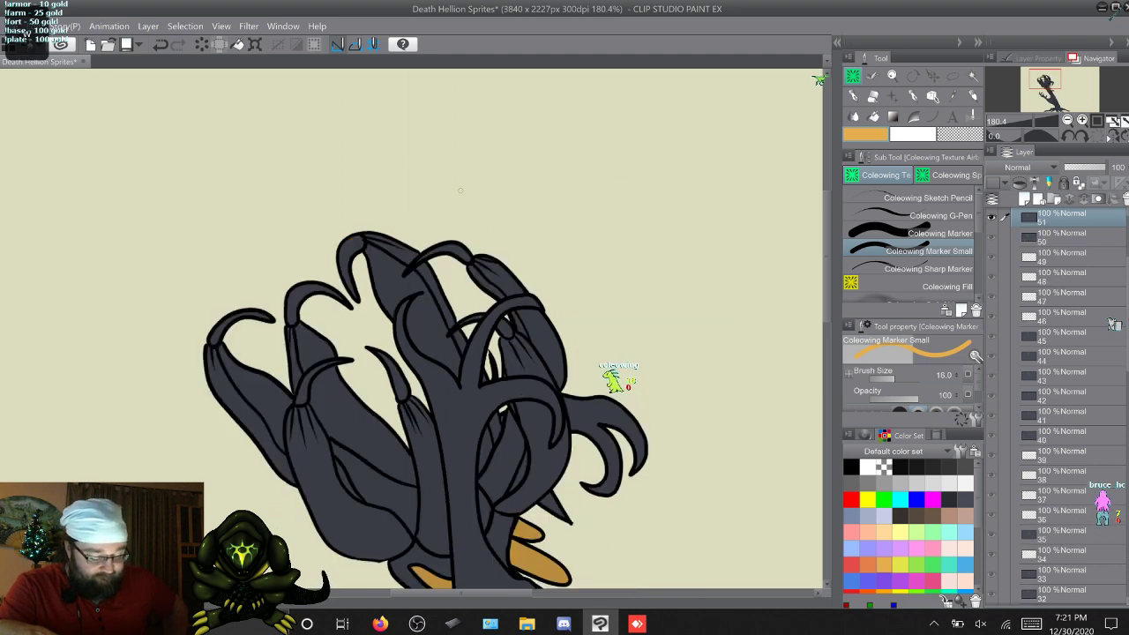
{"action": "key", "text": "g"}
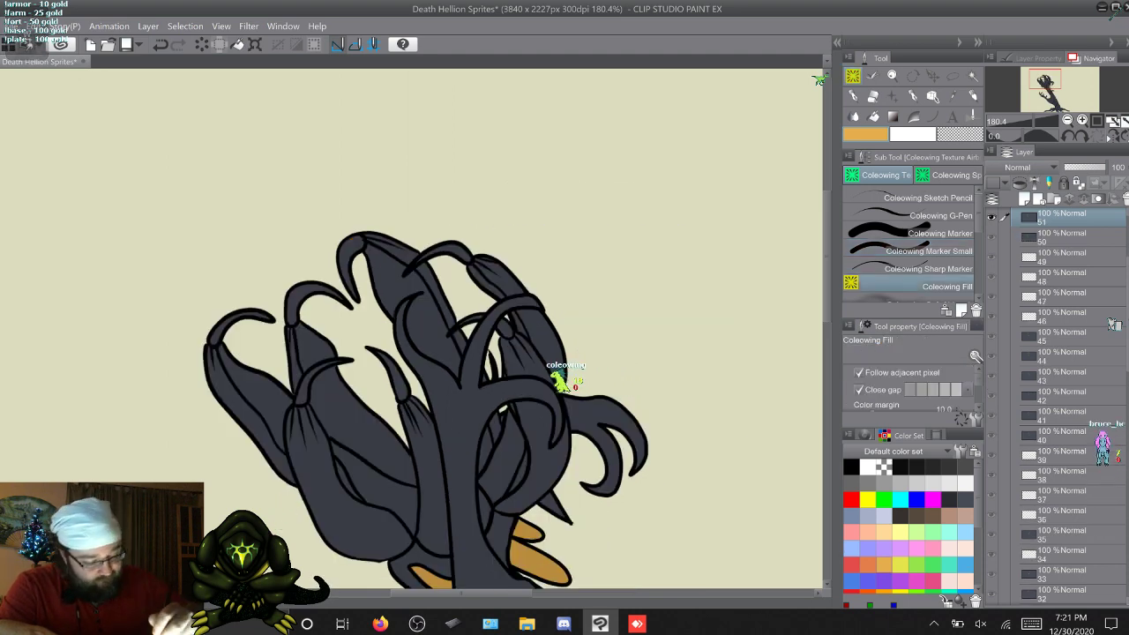
{"action": "left_click", "coordinate": [505, 329]}
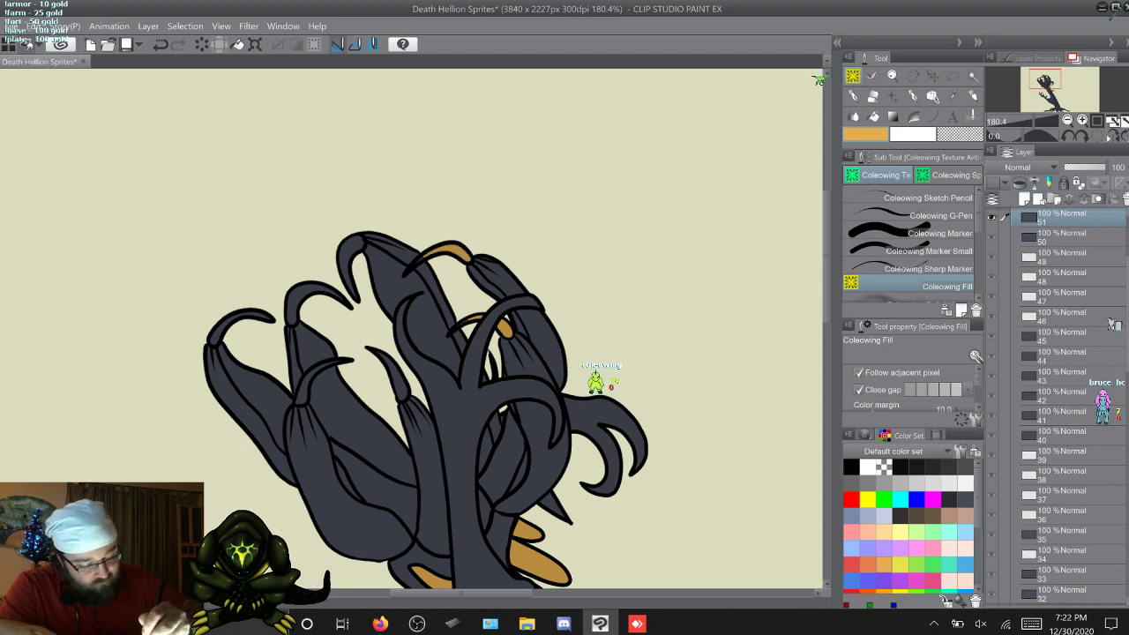
{"action": "left_click", "coordinate": [349, 253]}
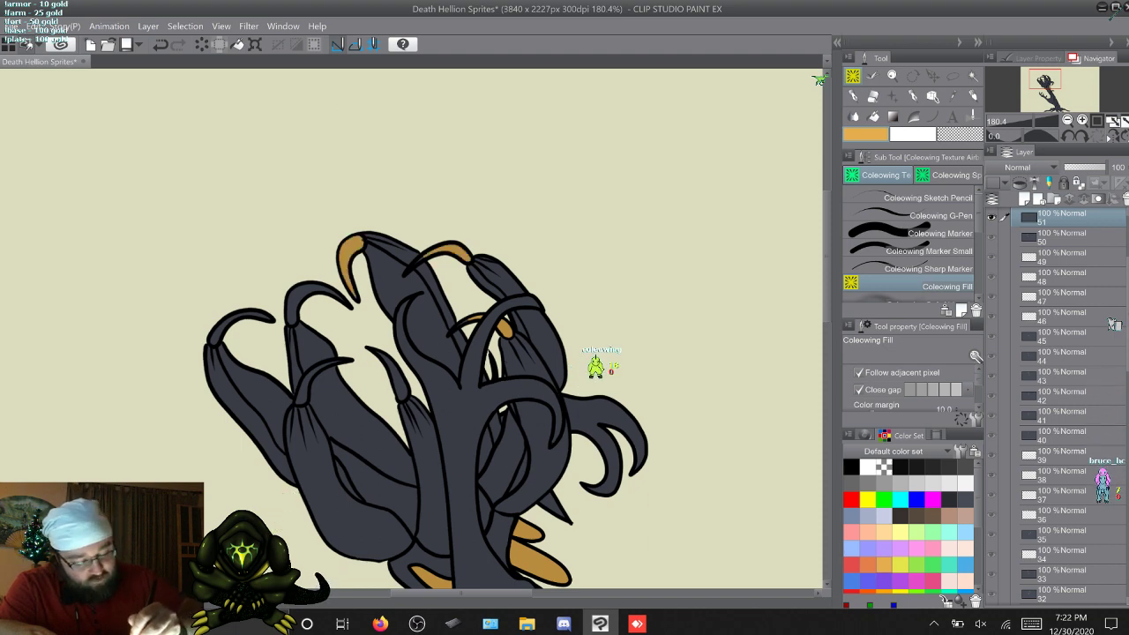
{"action": "left_click", "coordinate": [293, 301]}
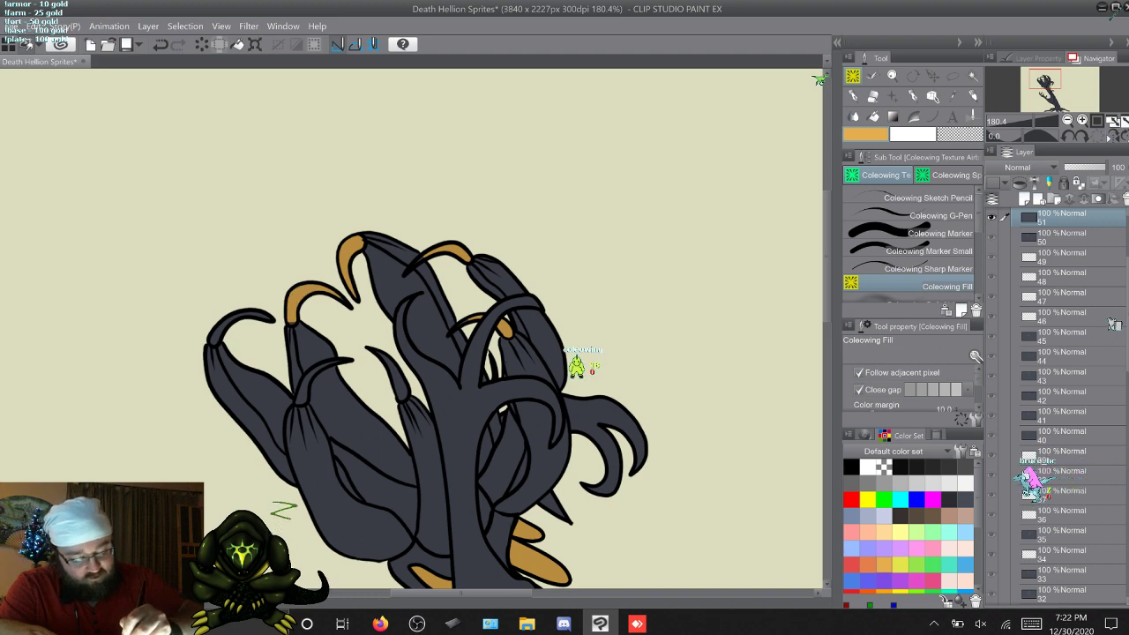
{"action": "left_click", "coordinate": [249, 316]}
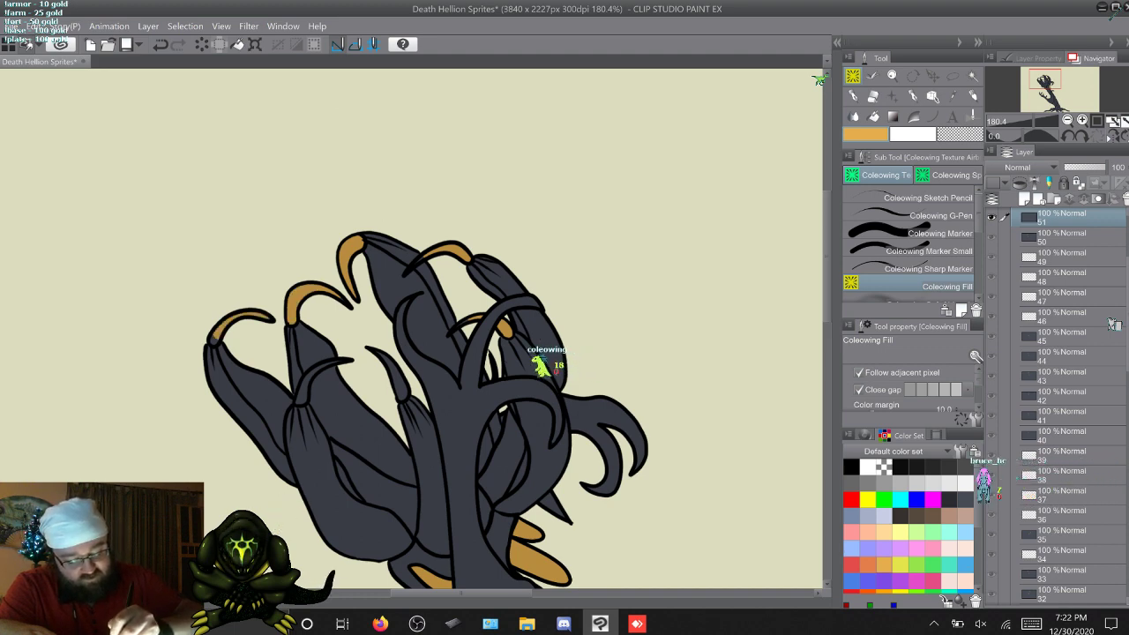
{"action": "left_click", "coordinate": [303, 386]}
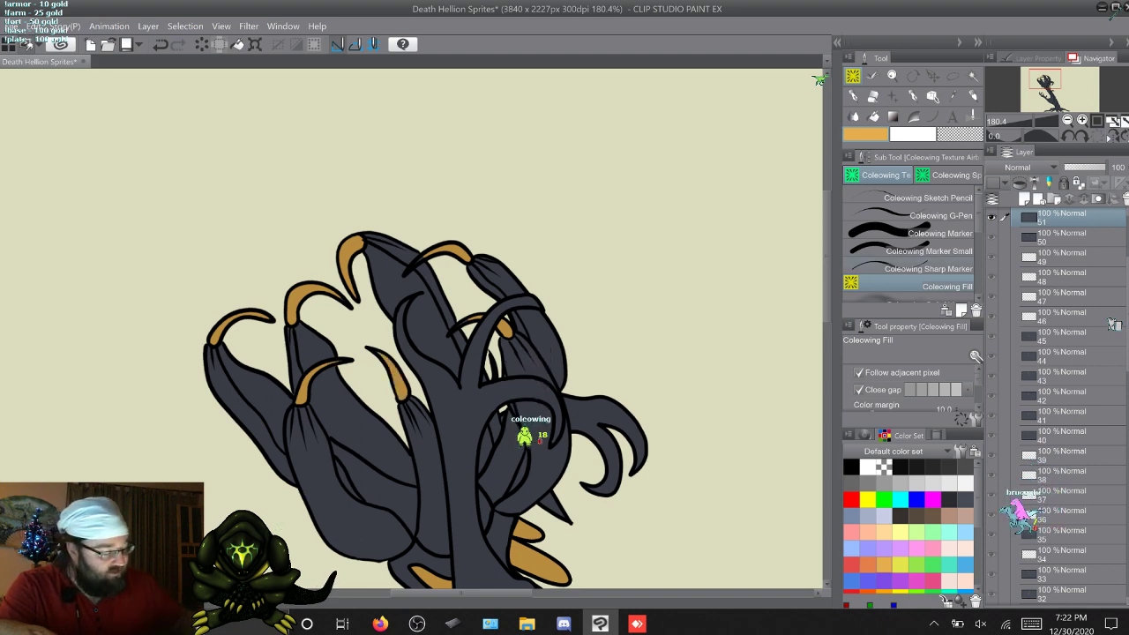
{"action": "left_click", "coordinate": [917, 252]}
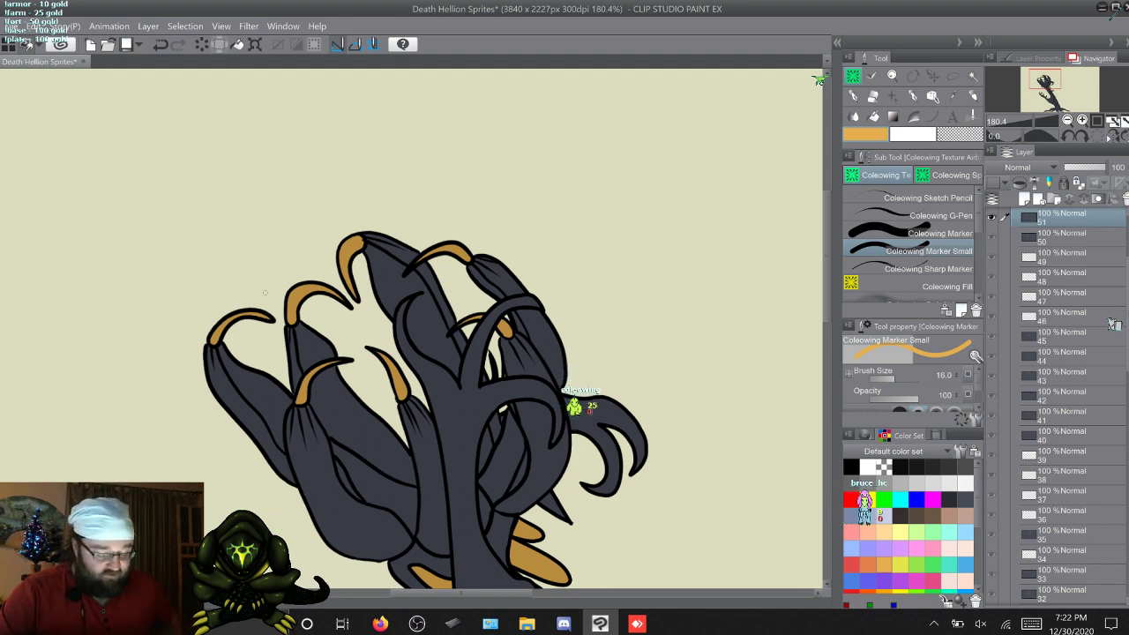
Step: Inspect frame layer 51 inside the "empty : 55" folder and return to frame layer 51 in the "empty Copy 2 : 55" folder
{"action": "key", "text": "ctrl+z"}
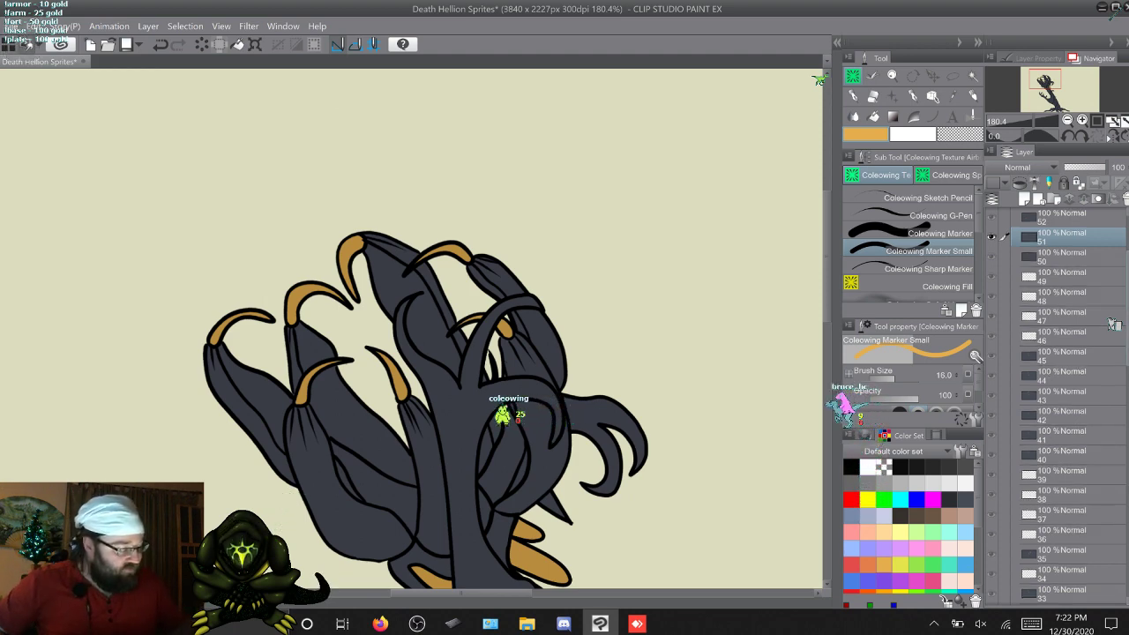
{"action": "scroll", "coordinate": [1113, 324], "scroll_direction": "down", "scroll_amount": 12}
{"action": "scroll", "coordinate": [1114, 324], "scroll_direction": "down", "scroll_amount": 3}
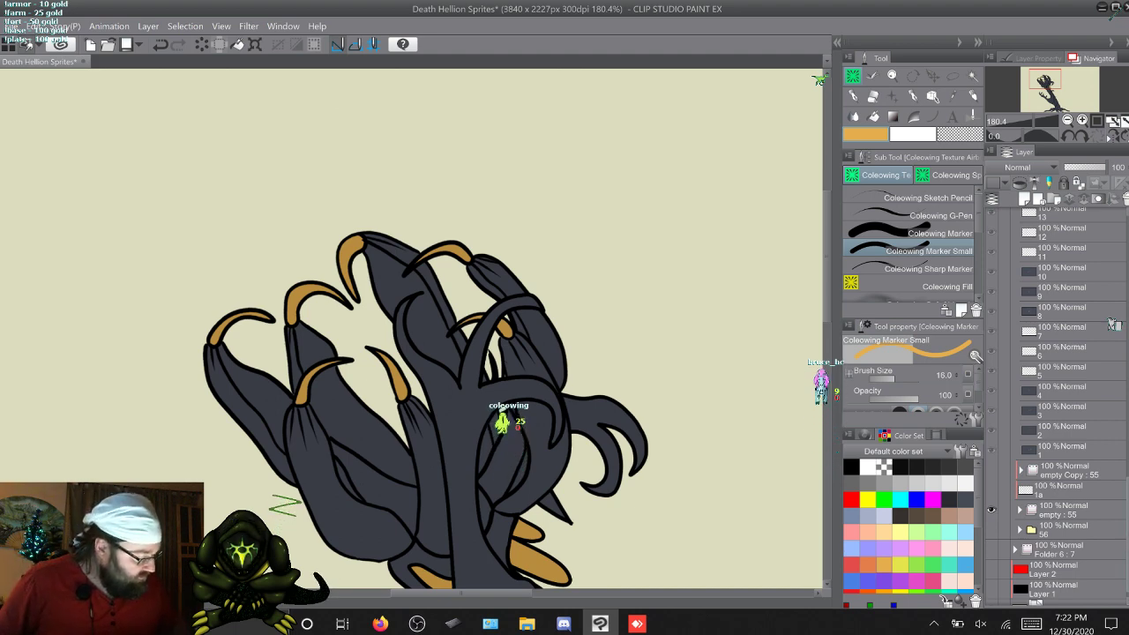
{"action": "left_click", "coordinate": [1020, 509]}
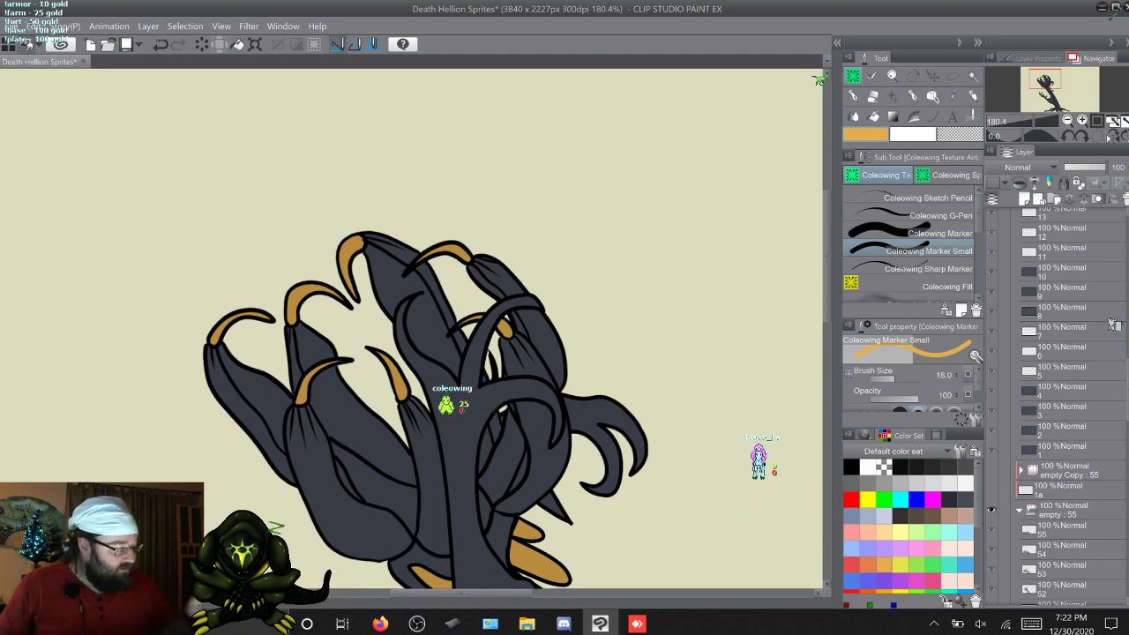
{"action": "scroll", "coordinate": [1112, 324], "scroll_direction": "down", "scroll_amount": 5}
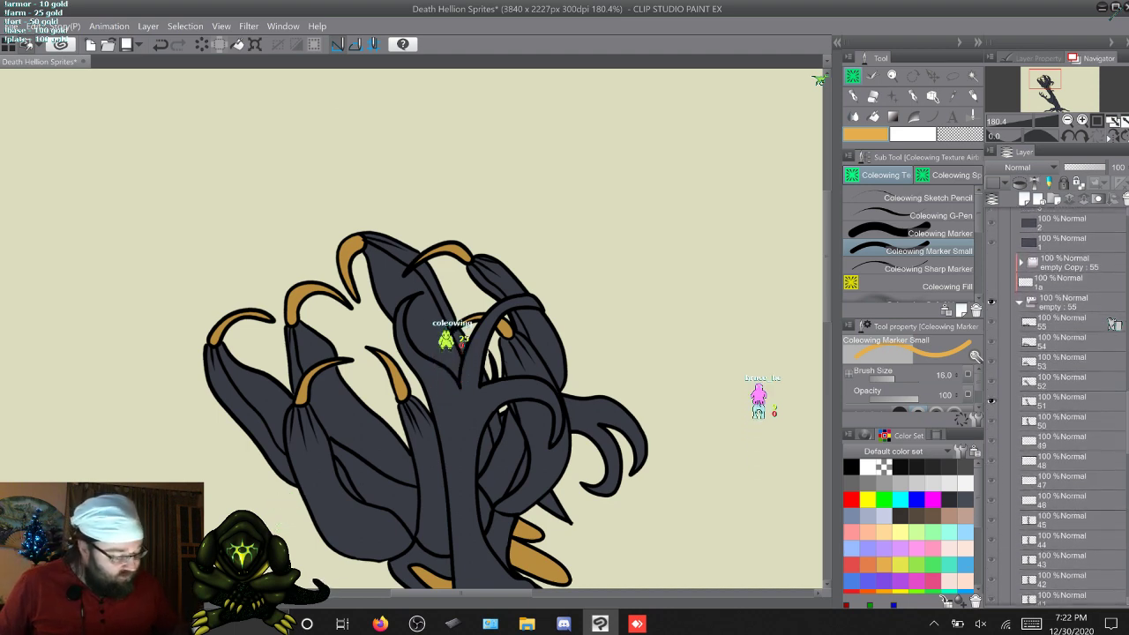
{"action": "left_click", "coordinate": [1005, 401]}
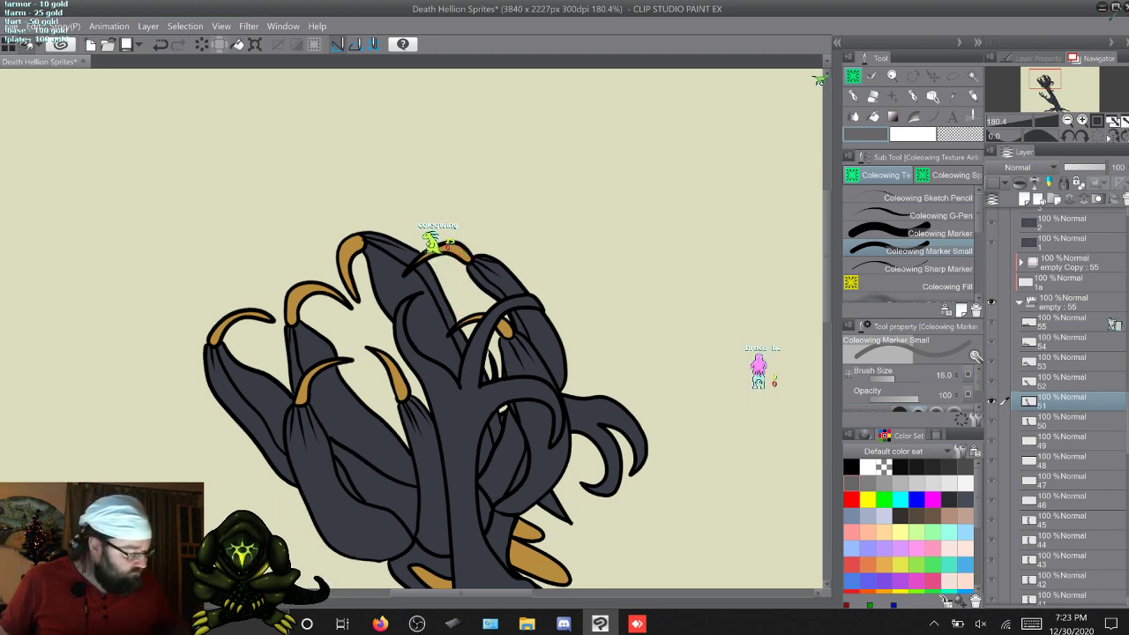
{"action": "left_click_drag", "start_coordinate": [1126, 423], "coordinate": [1126, 418]}
{"action": "scroll", "coordinate": [1112, 325], "scroll_direction": "up", "scroll_amount": 2}
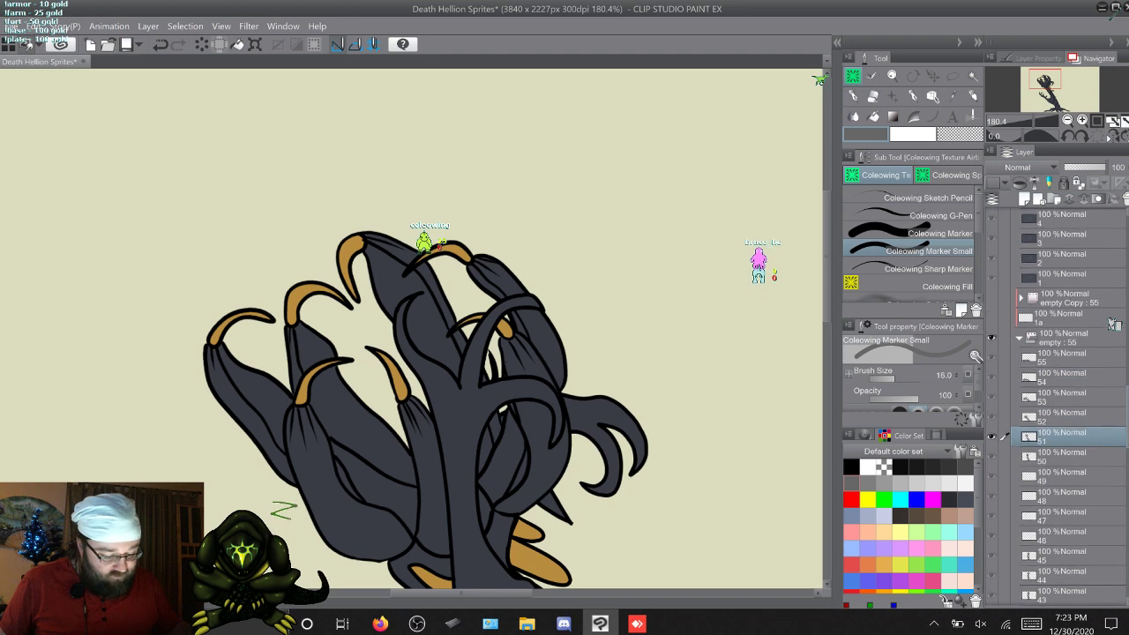
{"action": "scroll", "coordinate": [1113, 325], "scroll_direction": "up", "scroll_amount": 4}
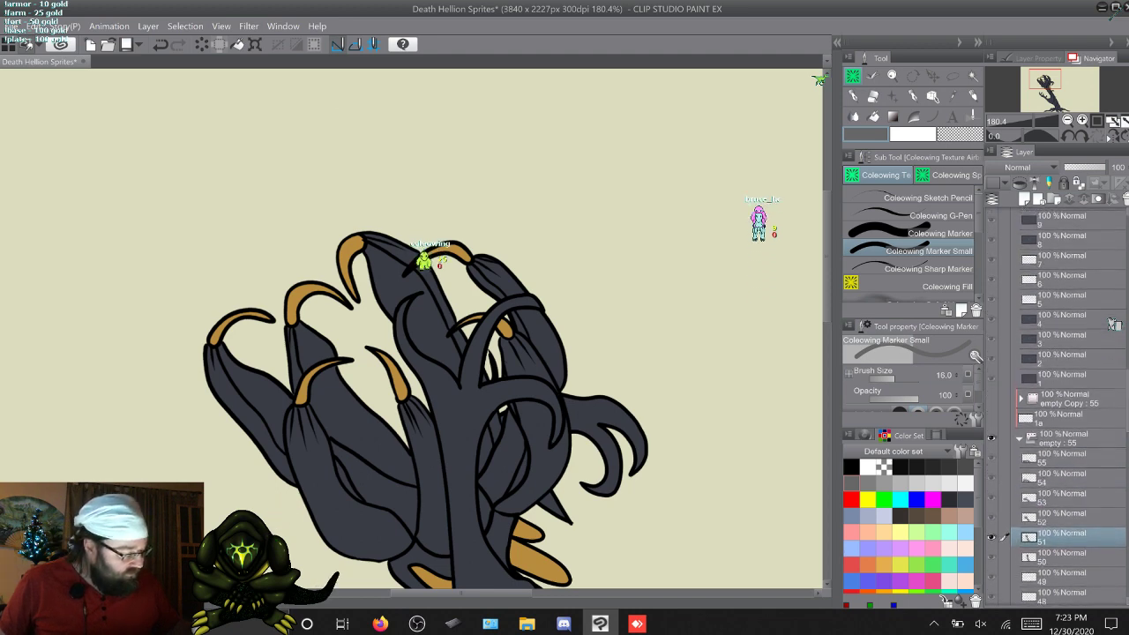
{"action": "left_click", "coordinate": [1019, 438]}
{"action": "scroll", "coordinate": [1113, 324], "scroll_direction": "up", "scroll_amount": 20}
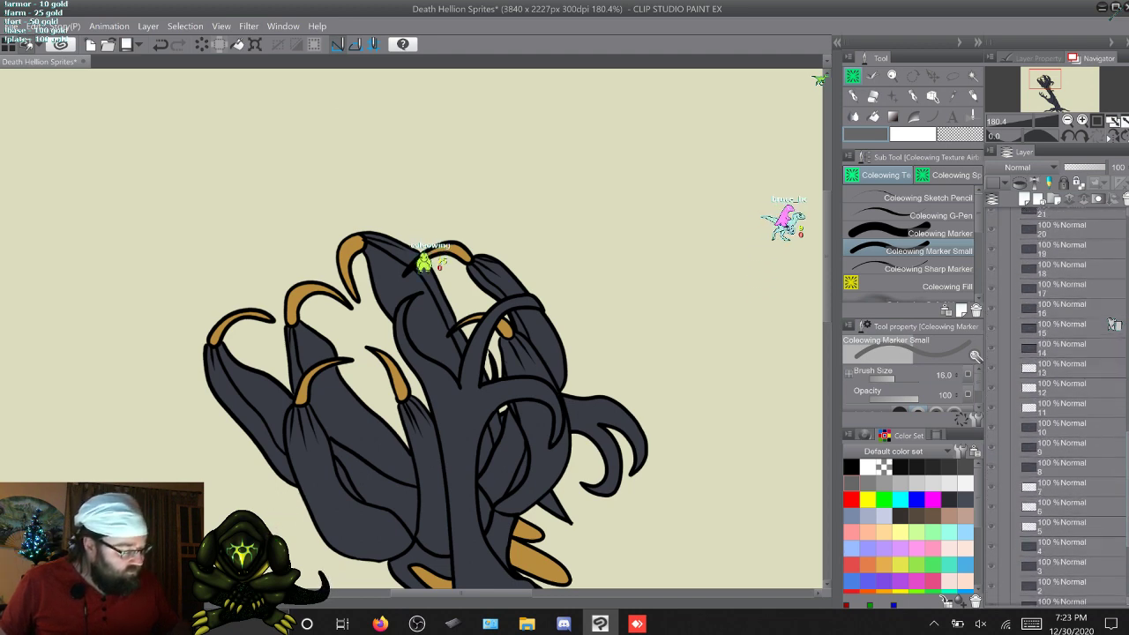
{"action": "scroll", "coordinate": [1113, 324], "scroll_direction": "up", "scroll_amount": 4}
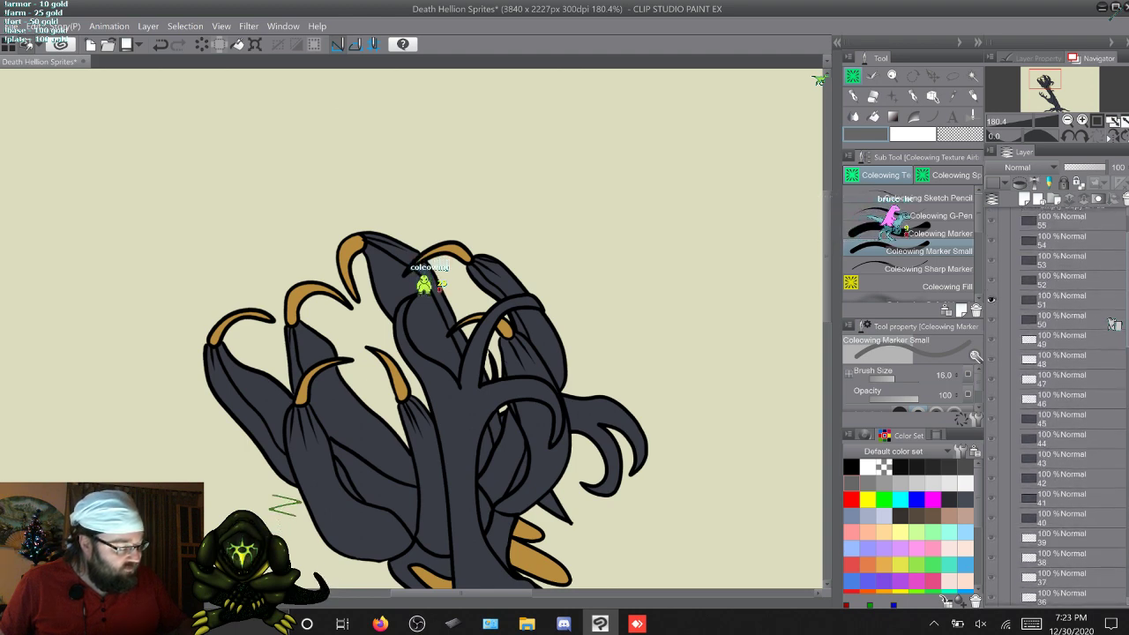
{"action": "left_click", "coordinate": [1112, 319]}
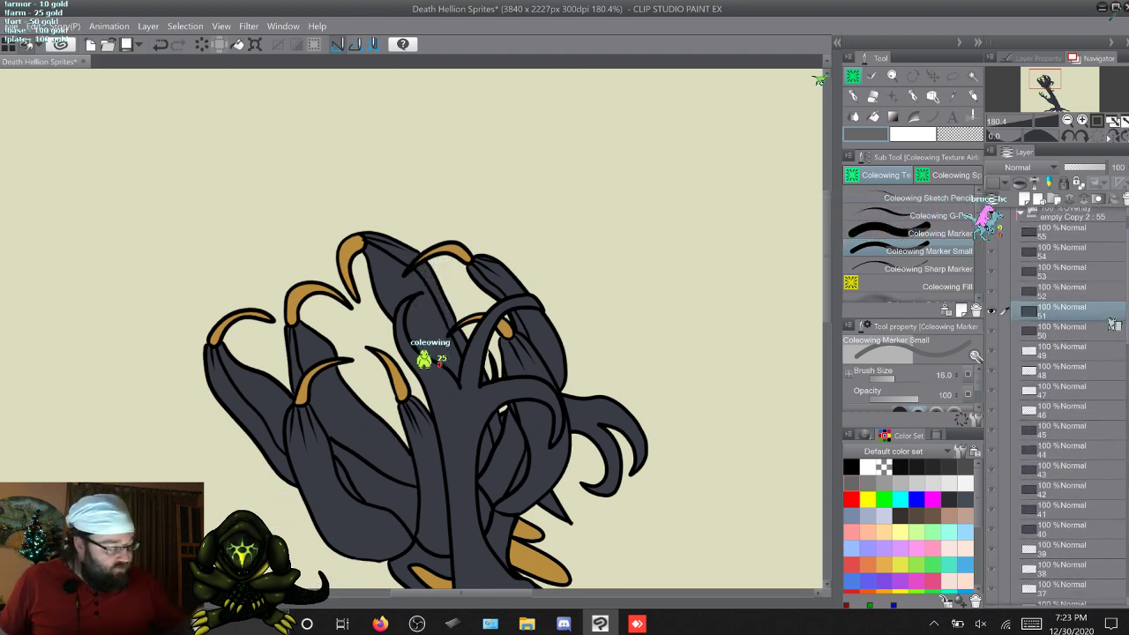
Step: Set the drawing colour back to golden orange and reselect Coleowing Marker Small on frame layer 51
{"action": "key", "text": "g"}
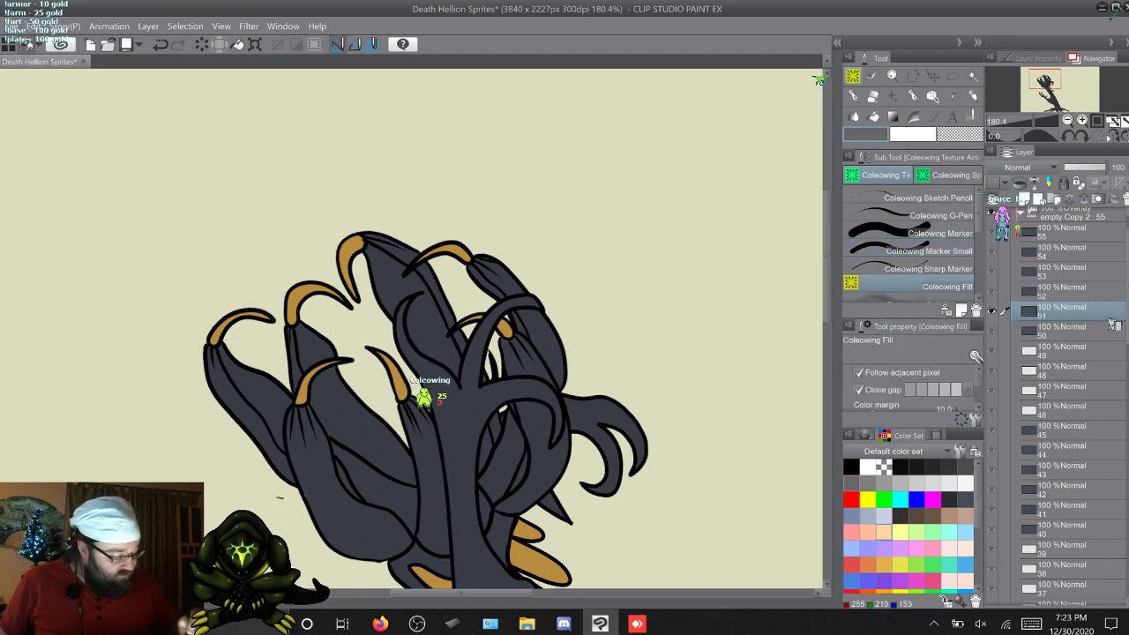
{"action": "left_click", "coordinate": [882, 564]}
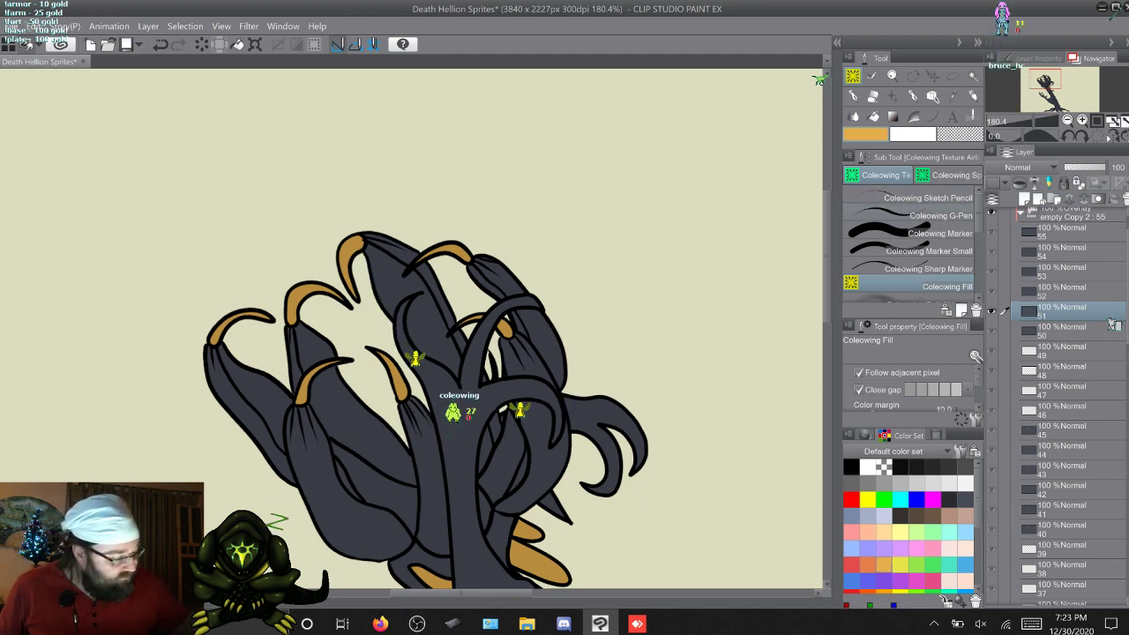
{"action": "left_click", "coordinate": [929, 251]}
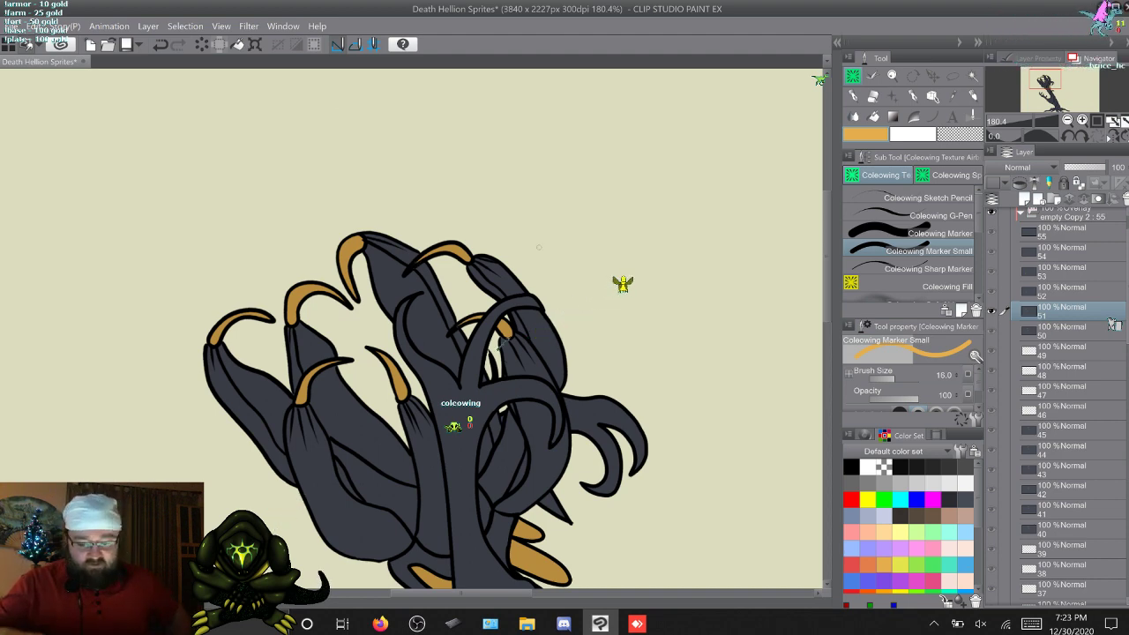
Step: Colour the seven hooked finger claws on frame layer 52 golden orange with Coleowing Marker Small and Coleowing Marker
{"action": "key", "text": "w"}
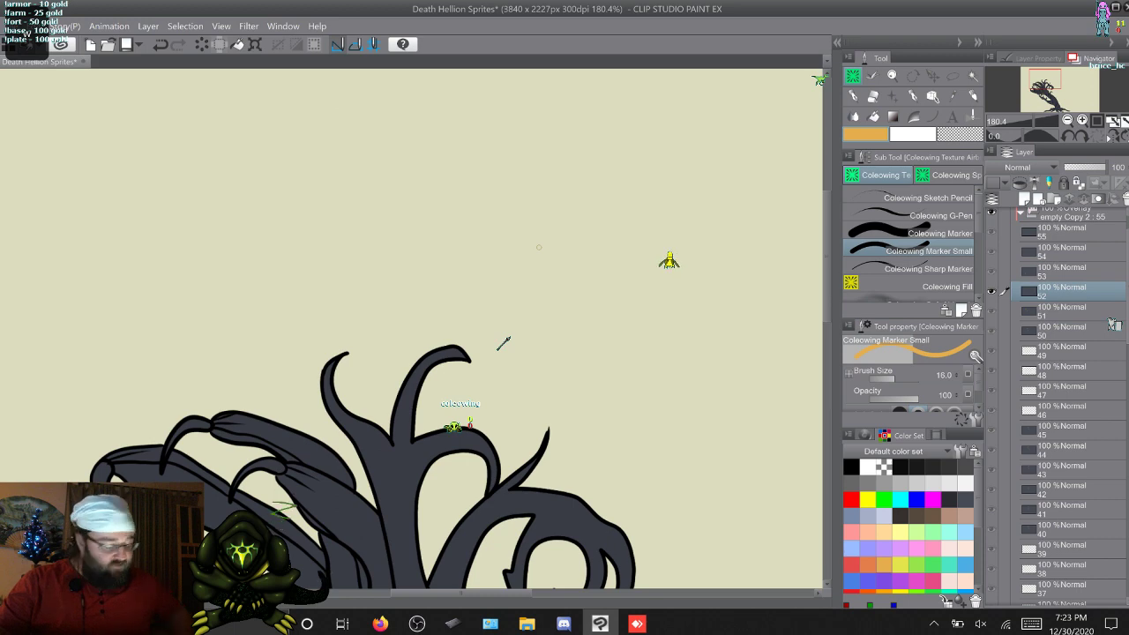
{"action": "scroll", "coordinate": [502, 343], "scroll_direction": "down", "scroll_amount": 4}
{"action": "scroll", "coordinate": [503, 343], "scroll_direction": "up", "scroll_amount": 1}
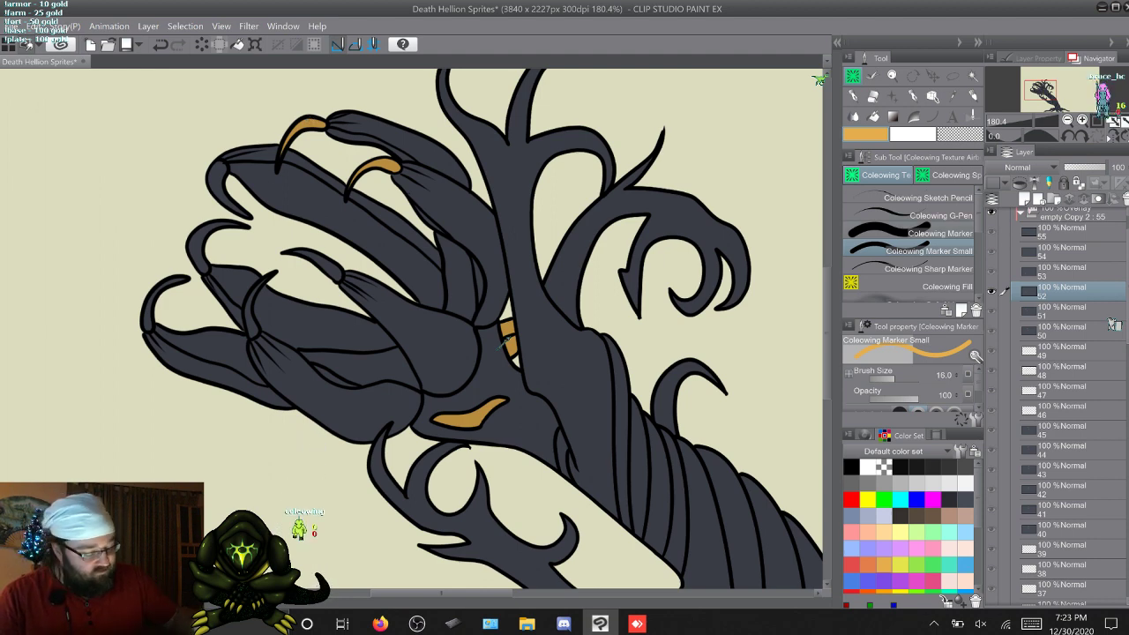
{"action": "left_click_drag", "start_coordinate": [265, 280], "coordinate": [251, 332]}
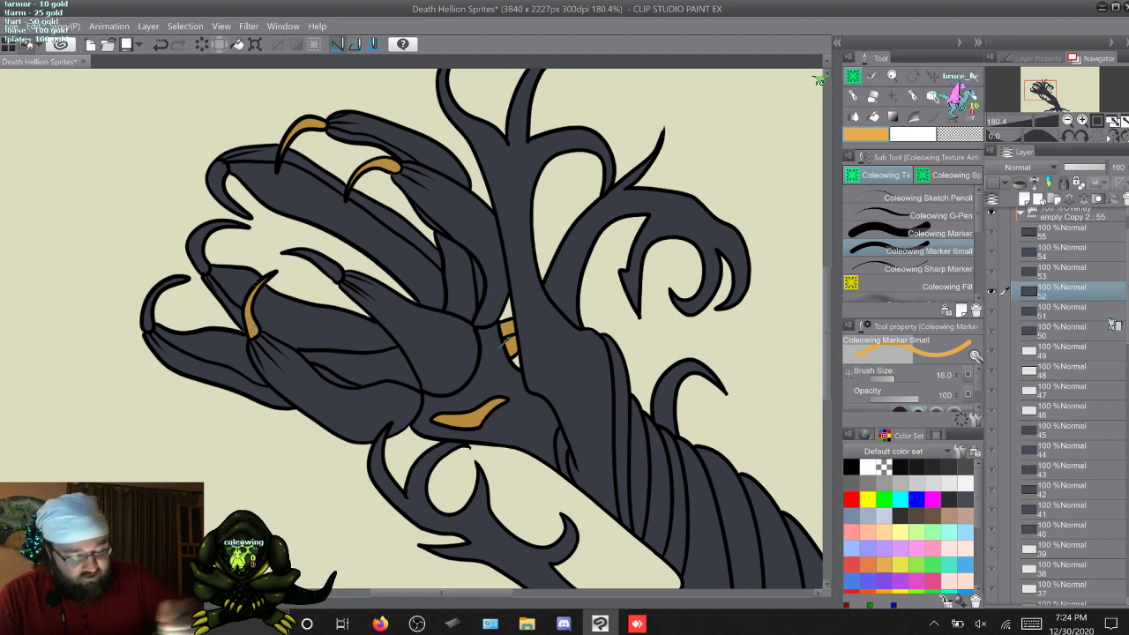
{"action": "key", "text": "comma"}
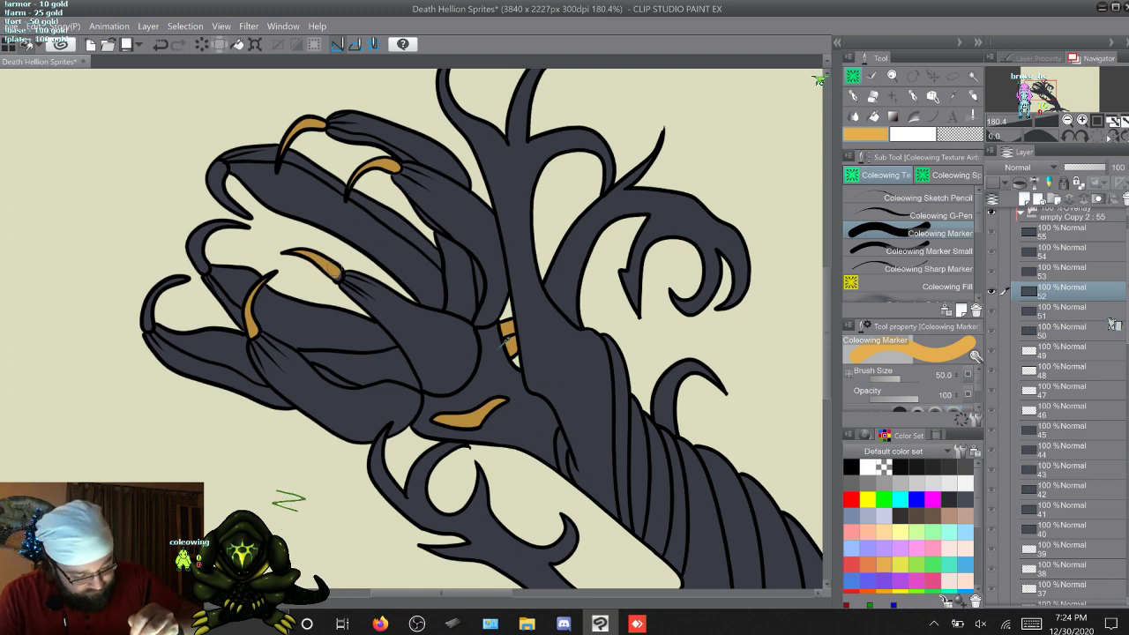
{"action": "mouse_move", "coordinate": [246, 226]}
{"action": "left_mouse_down"}
{"action": "mouse_move", "coordinate": [196, 236]}
{"action": "mouse_move", "coordinate": [201, 268]}
{"action": "left_mouse_up"}
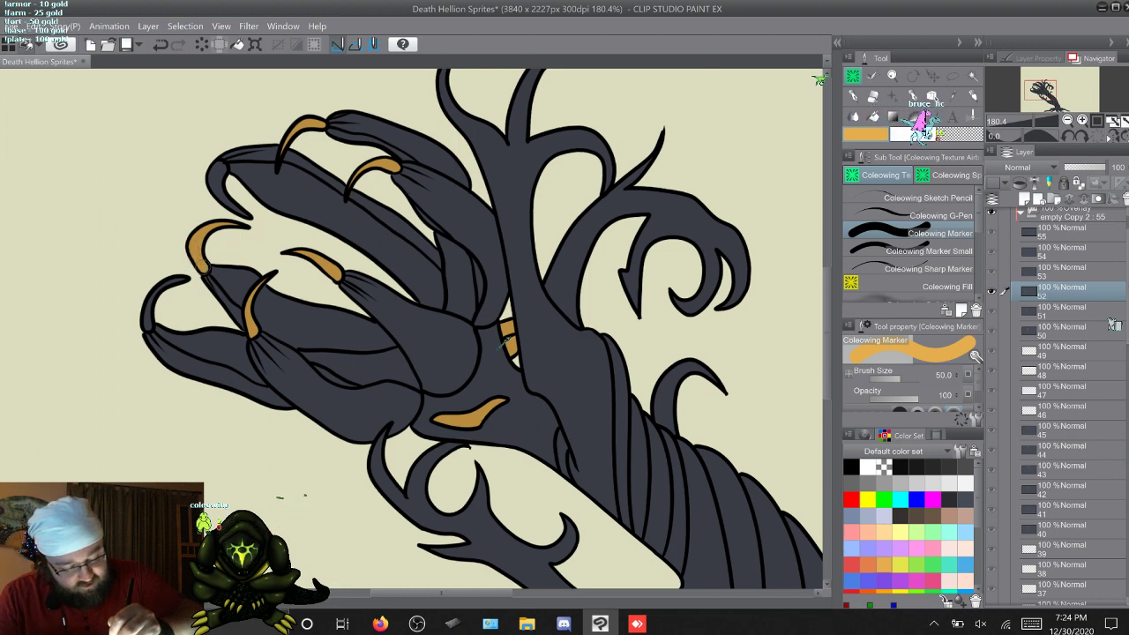
{"action": "left_click_drag", "start_coordinate": [213, 177], "coordinate": [243, 211]}
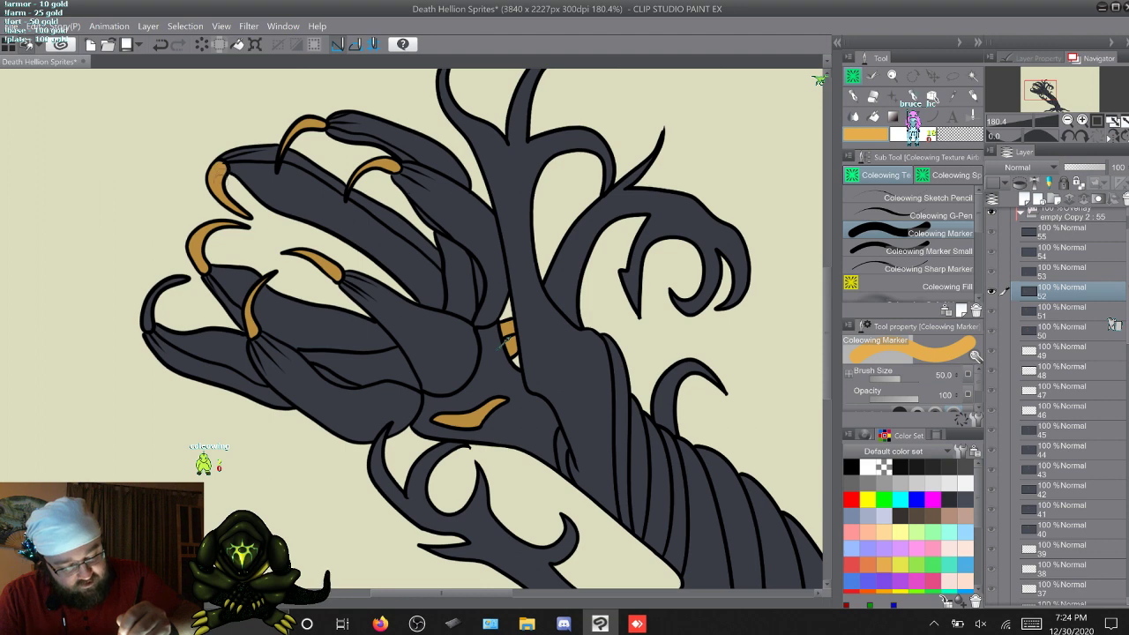
{"action": "left_click_drag", "start_coordinate": [183, 281], "coordinate": [145, 326]}
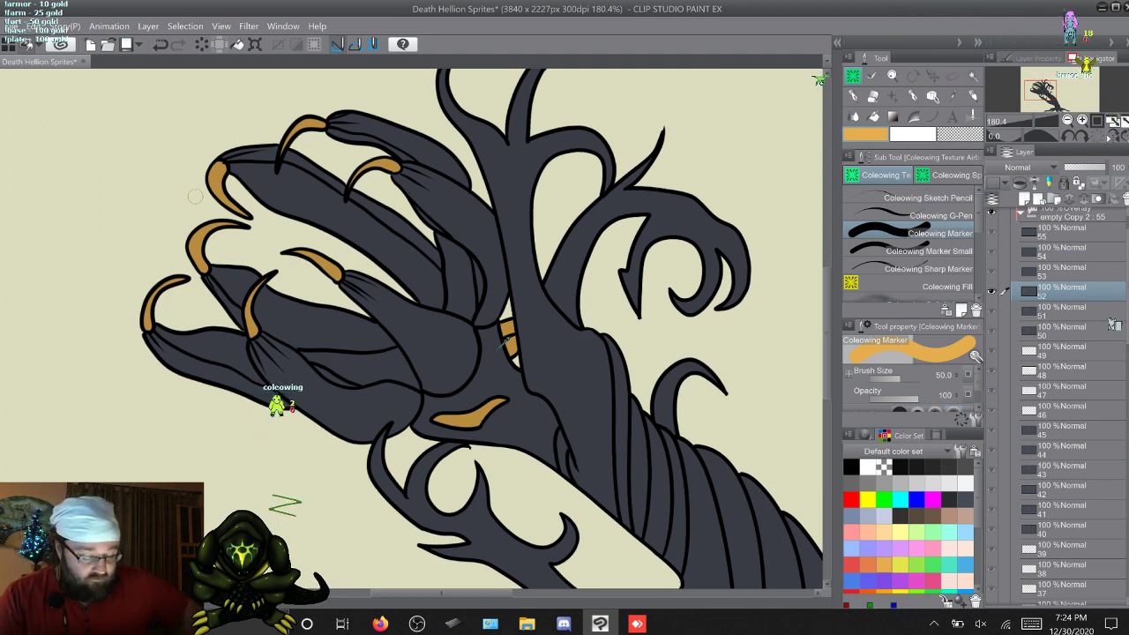
Step: Colour the seven finger claws on frame layer 53 golden orange, finishing the inner lower claw with Coleowing Marker Small
{"action": "key", "text": "w"}
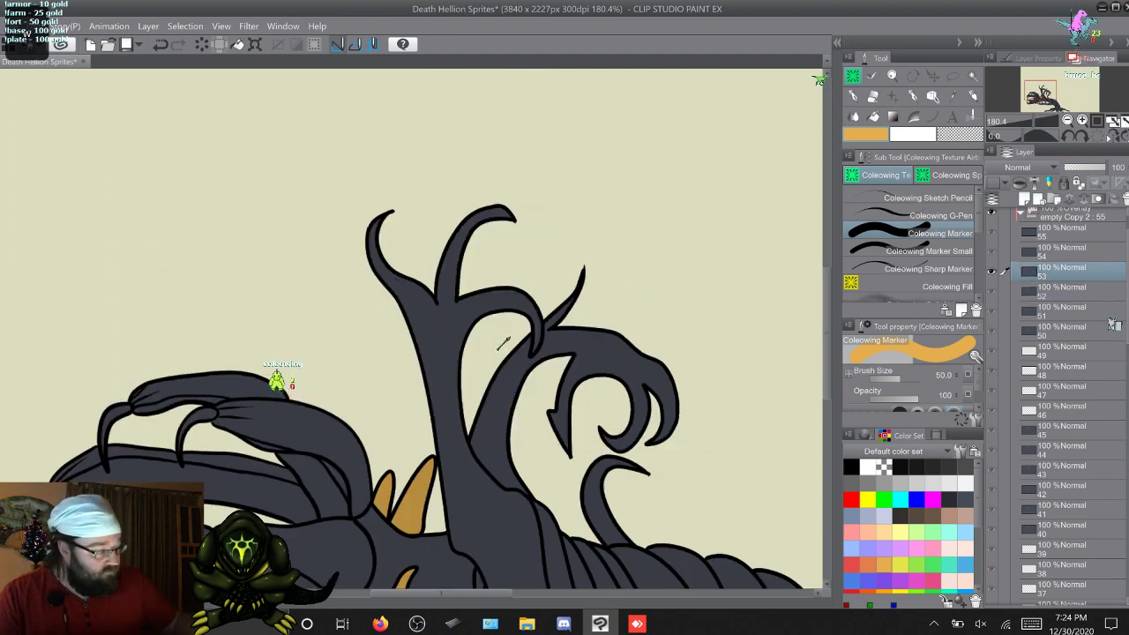
{"action": "scroll", "coordinate": [503, 343], "scroll_direction": "down", "scroll_amount": 3}
{"action": "scroll", "coordinate": [503, 343], "scroll_direction": "left", "scroll_amount": 2}
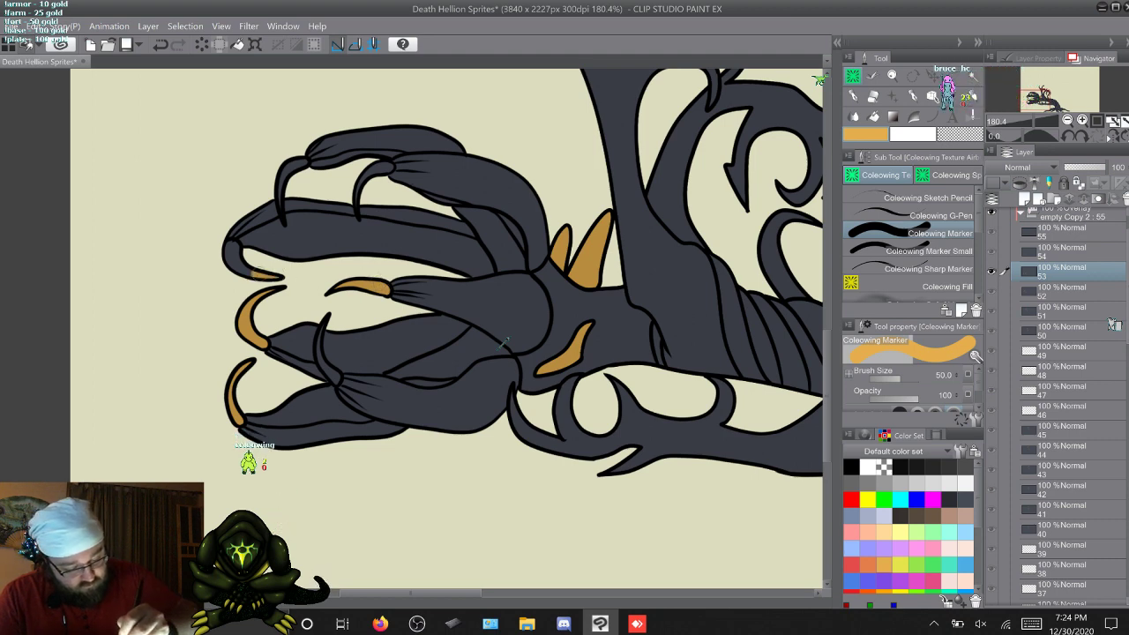
{"action": "left_click_drag", "start_coordinate": [239, 264], "coordinate": [230, 248]}
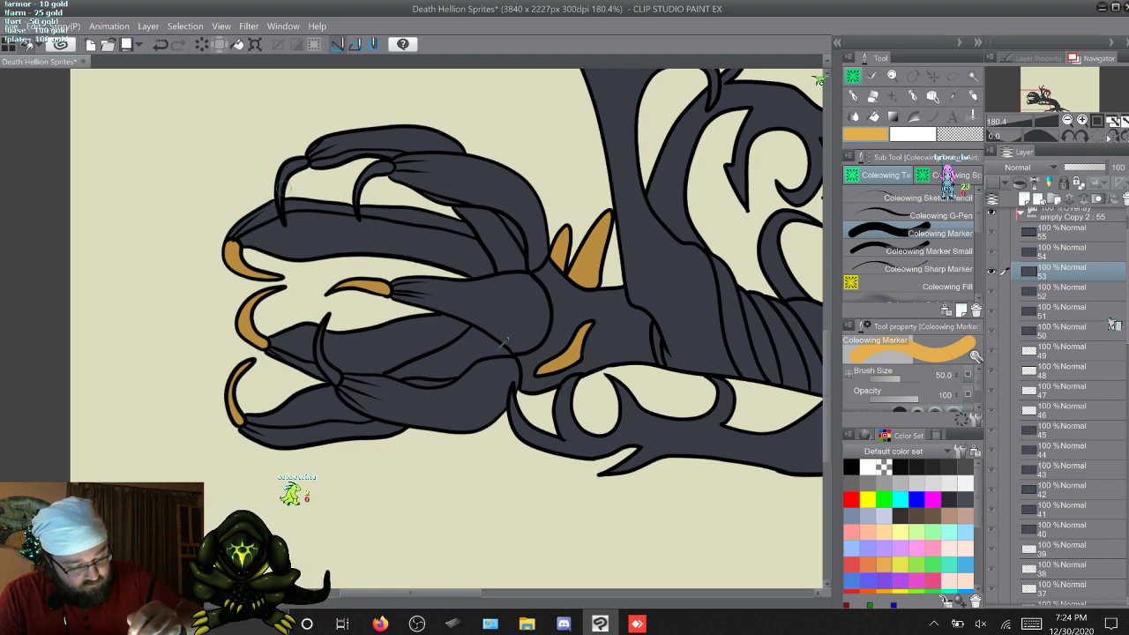
{"action": "left_click_drag", "start_coordinate": [280, 195], "coordinate": [280, 182]}
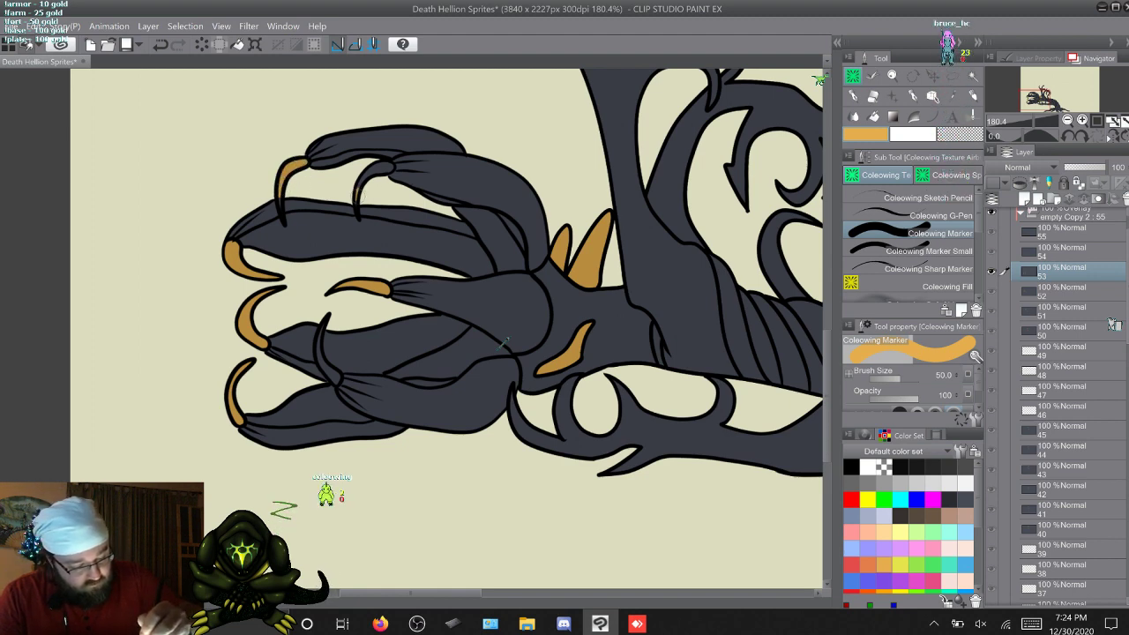
{"action": "left_click_drag", "start_coordinate": [365, 174], "coordinate": [362, 181]}
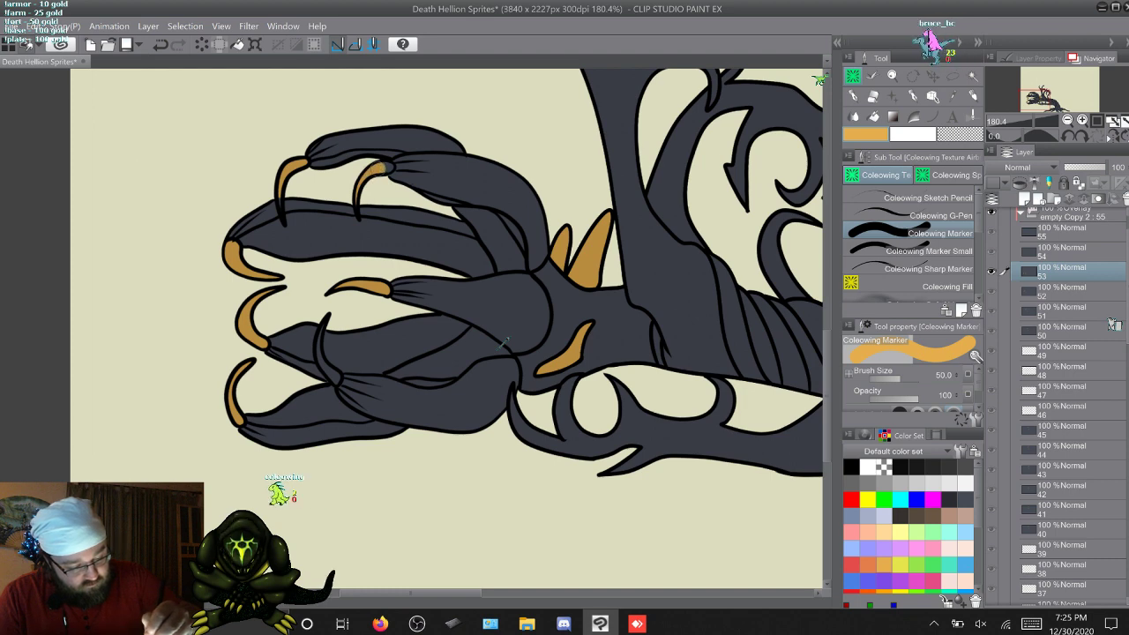
{"action": "key", "text": "period"}
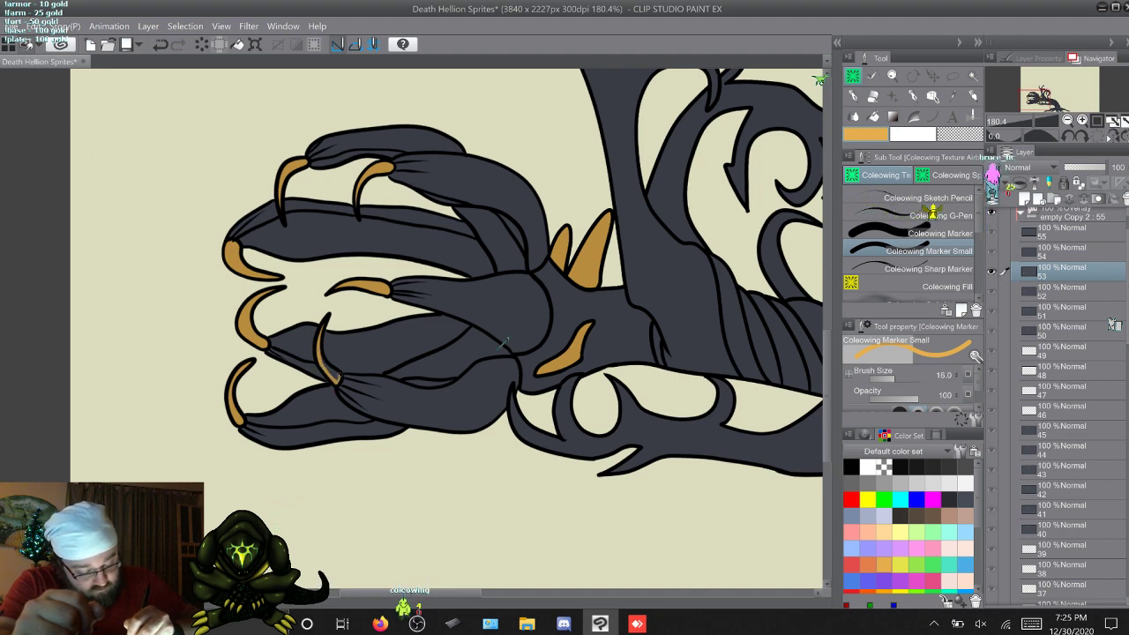
{"action": "left_click_drag", "start_coordinate": [331, 374], "coordinate": [322, 356]}
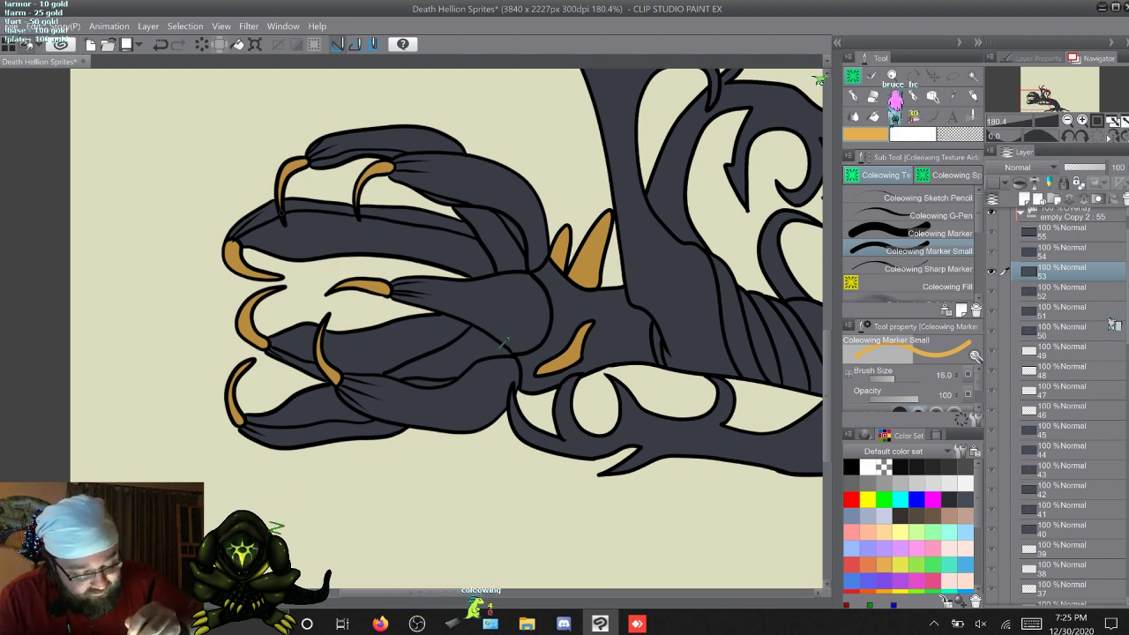
Step: Compare frame layers 53 and 54, fill layer 54's seven finger claws golden orange with Coleowing Fill, and reselect Coleowing Marker Small
{"action": "key", "text": "alt+bracketright"}
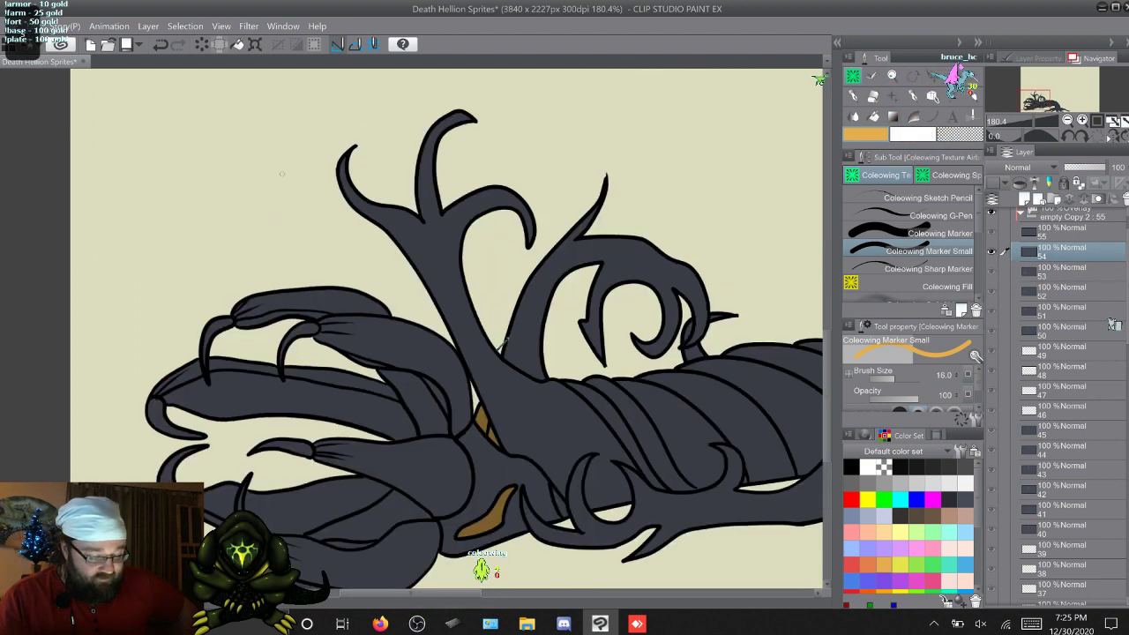
{"action": "key", "text": "alt+bracketleft"}
{"action": "key", "text": "alt+bracketright"}
{"action": "key", "text": "alt+bracketleft"}
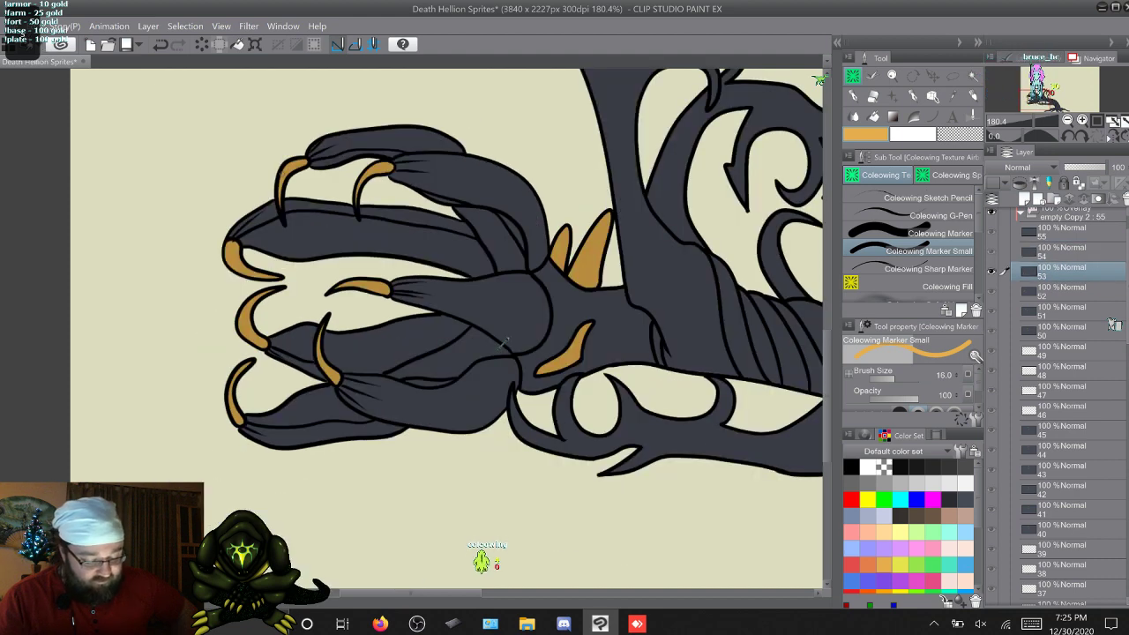
{"action": "key", "text": "alt+bracketright"}
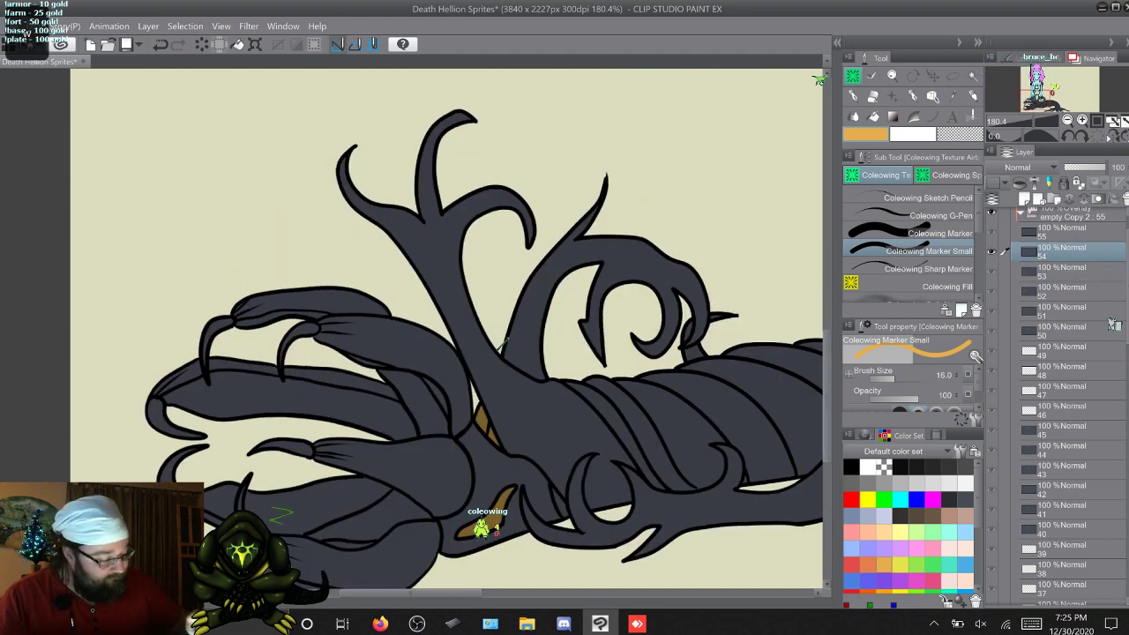
{"action": "scroll", "coordinate": [502, 340], "scroll_direction": "down", "scroll_amount": 3}
{"action": "key", "text": "g"}
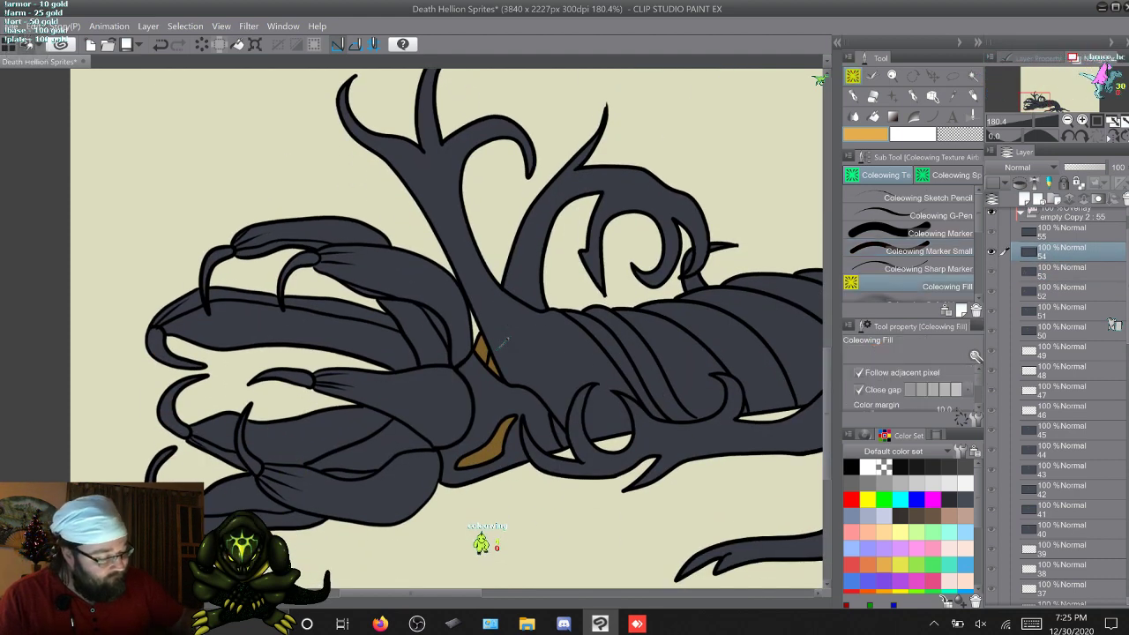
{"action": "left_click", "coordinate": [300, 261]}
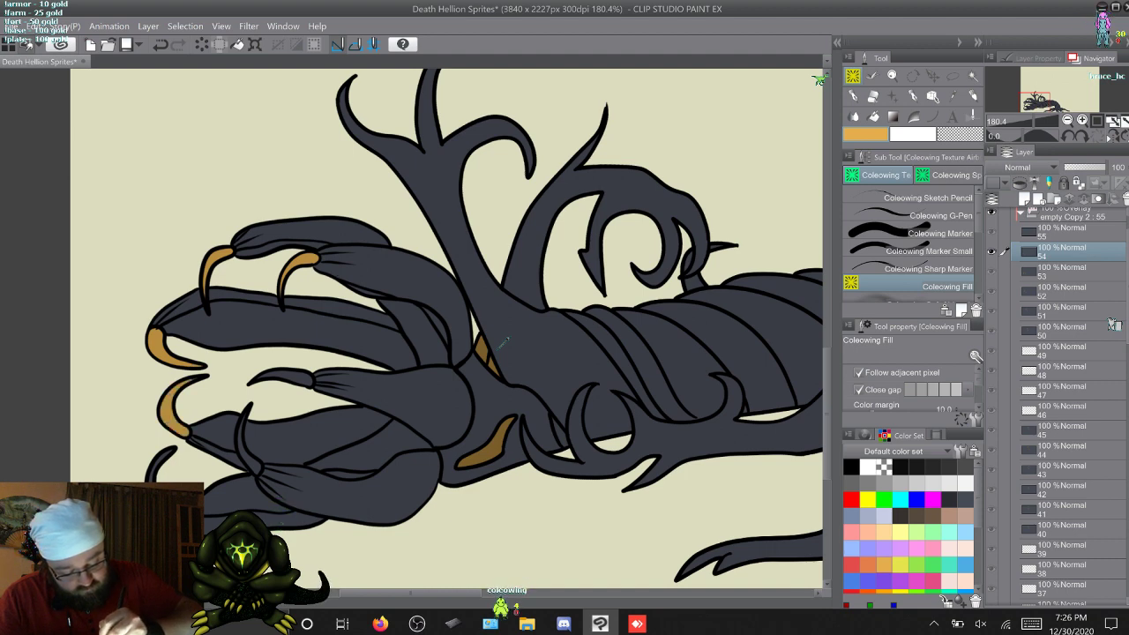
{"action": "left_click", "coordinate": [160, 461]}
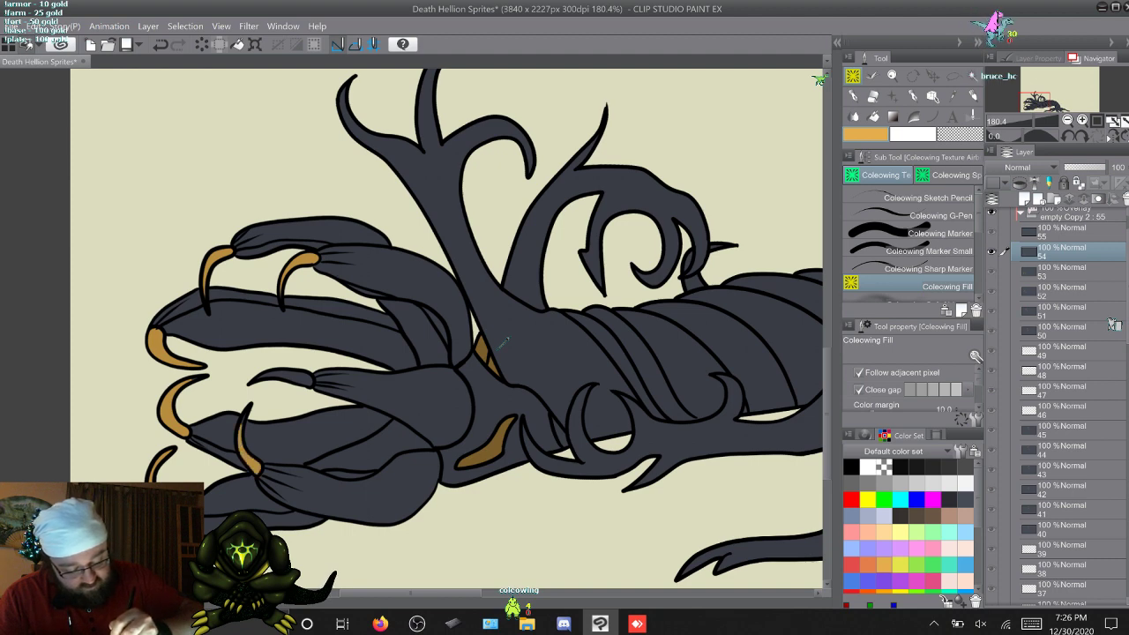
{"action": "left_click", "coordinate": [250, 448]}
{"action": "left_click", "coordinate": [282, 378]}
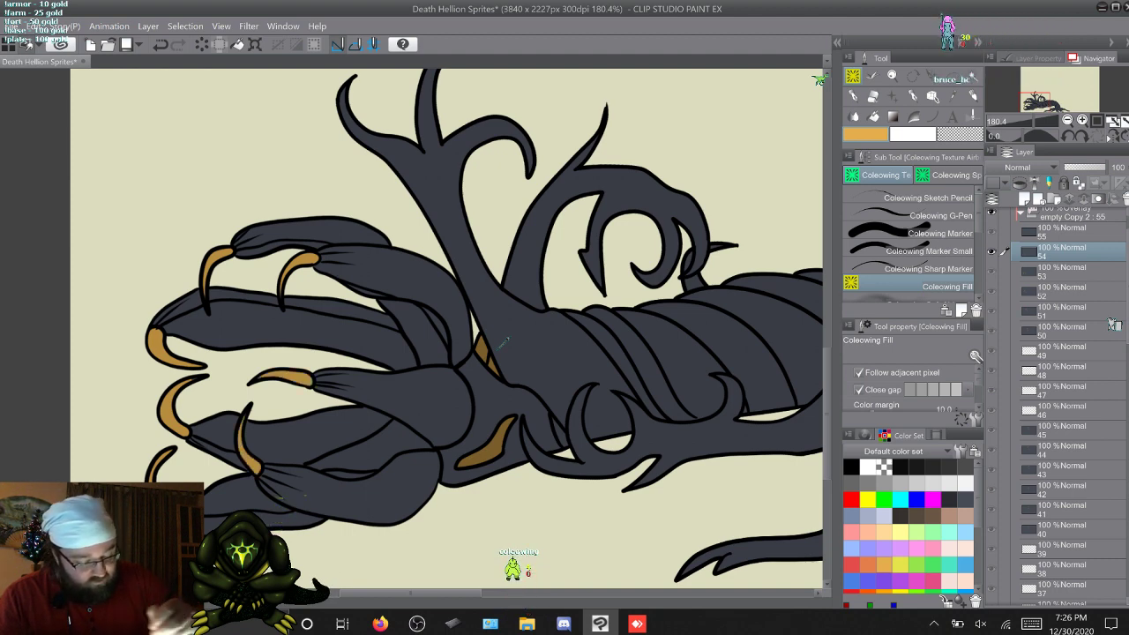
{"action": "left_click", "coordinate": [940, 251]}
{"action": "left_click", "coordinate": [940, 233]}
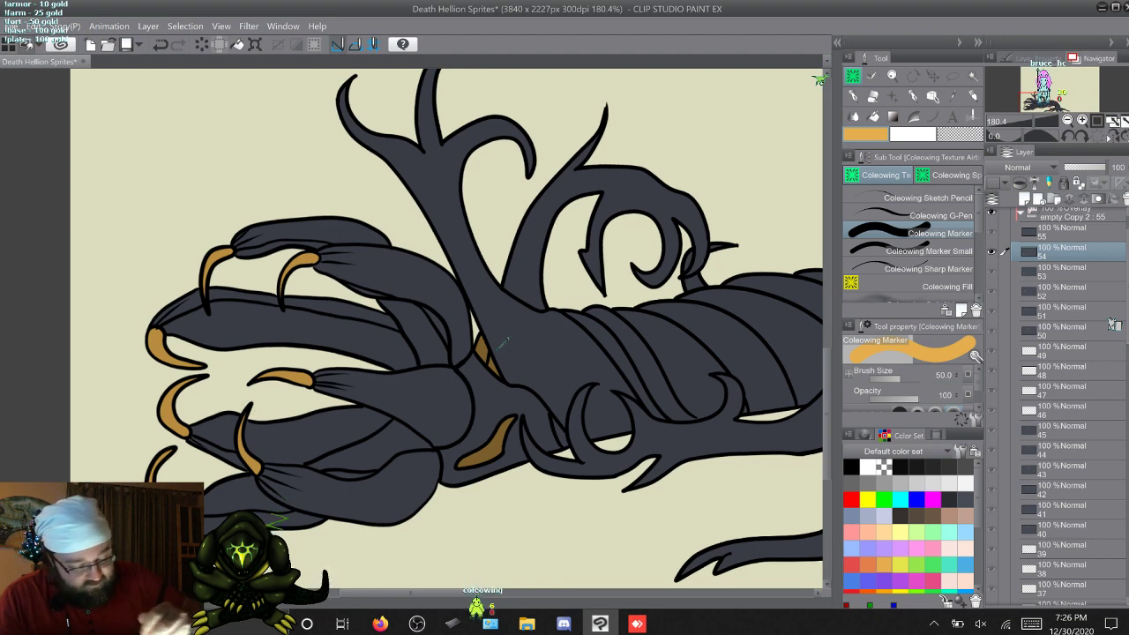
{"action": "key", "text": "period"}
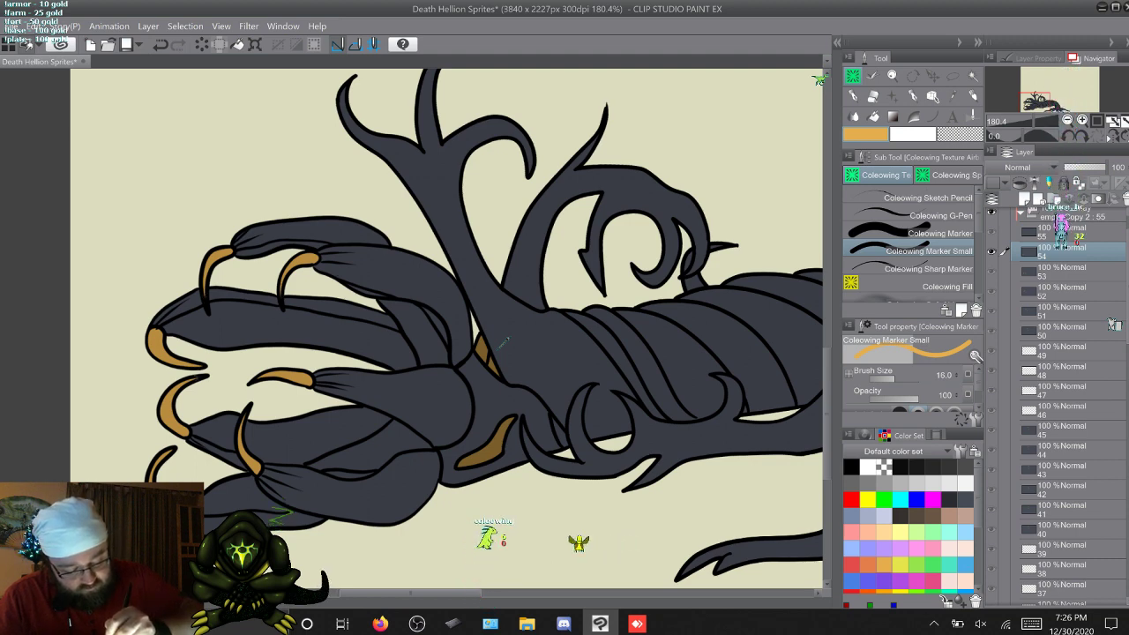
Step: Fill the finger claws of the lying hand on frame layer 55 with golden orange using Coleowing Fill and reselect Coleowing Marker Small
{"action": "key", "text": "w"}
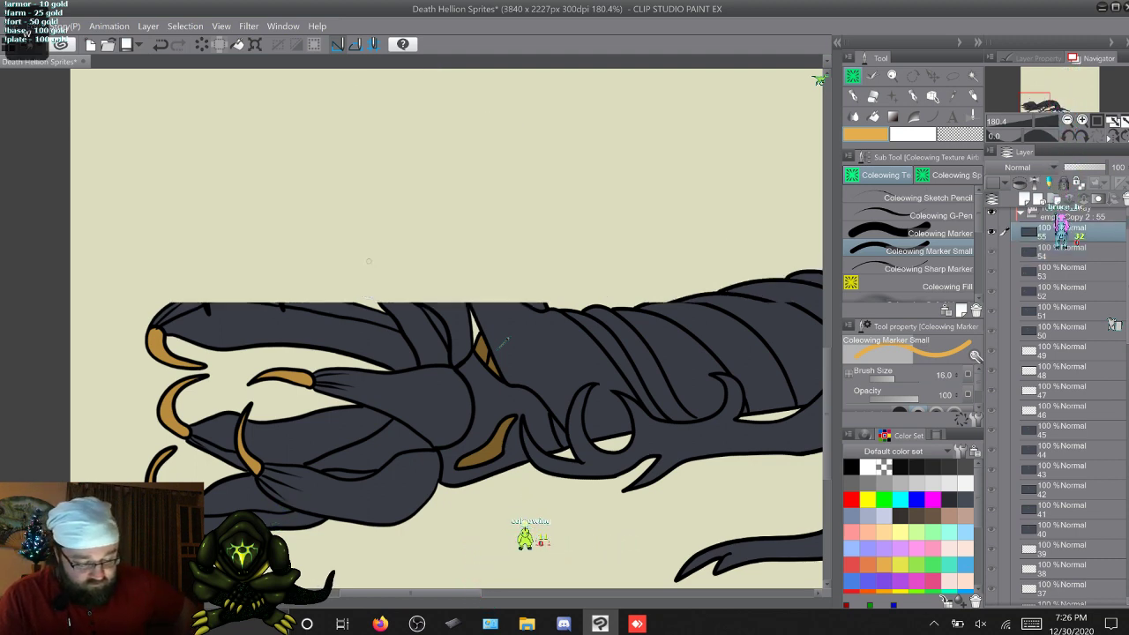
{"action": "key", "text": "s"}
{"action": "key", "text": "w"}
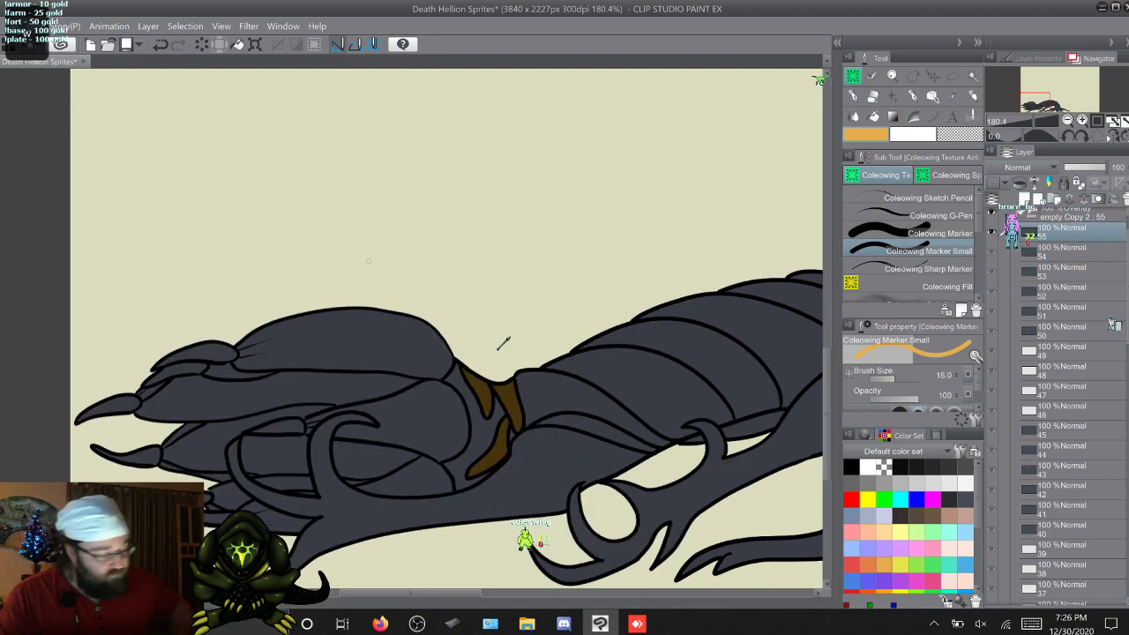
{"action": "key", "text": "g"}
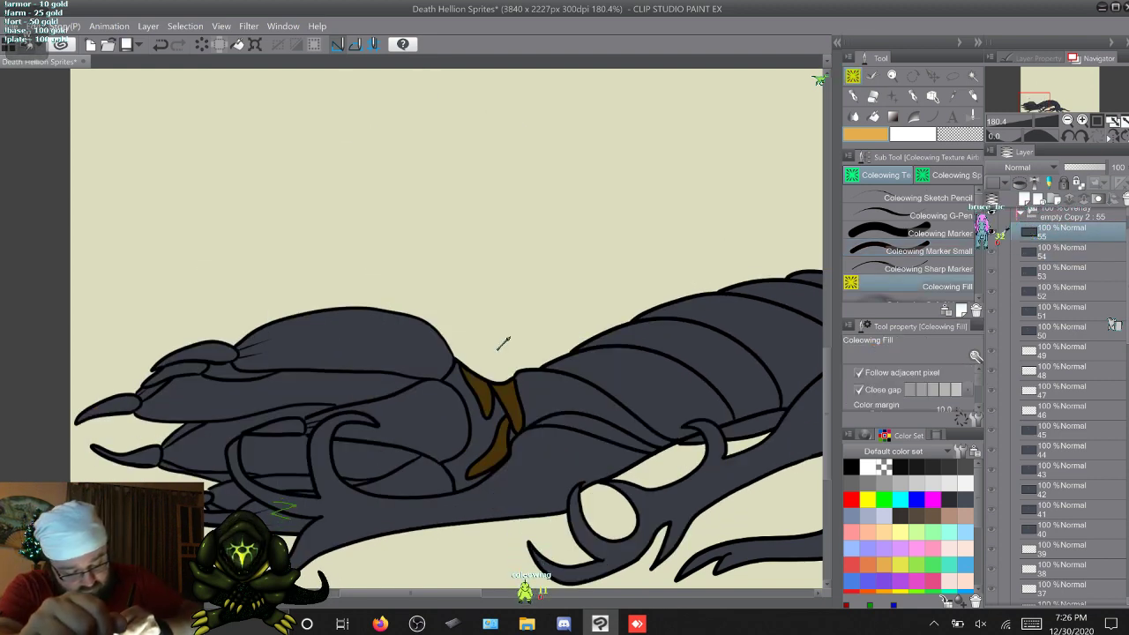
{"action": "left_click", "coordinate": [209, 353]}
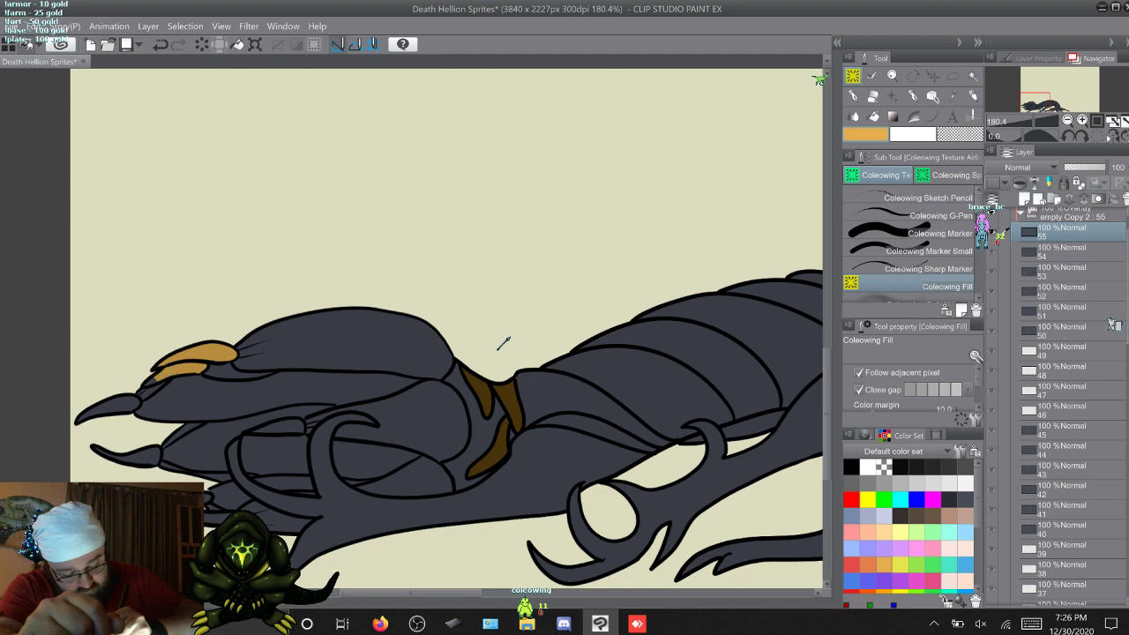
{"action": "left_click", "coordinate": [115, 404]}
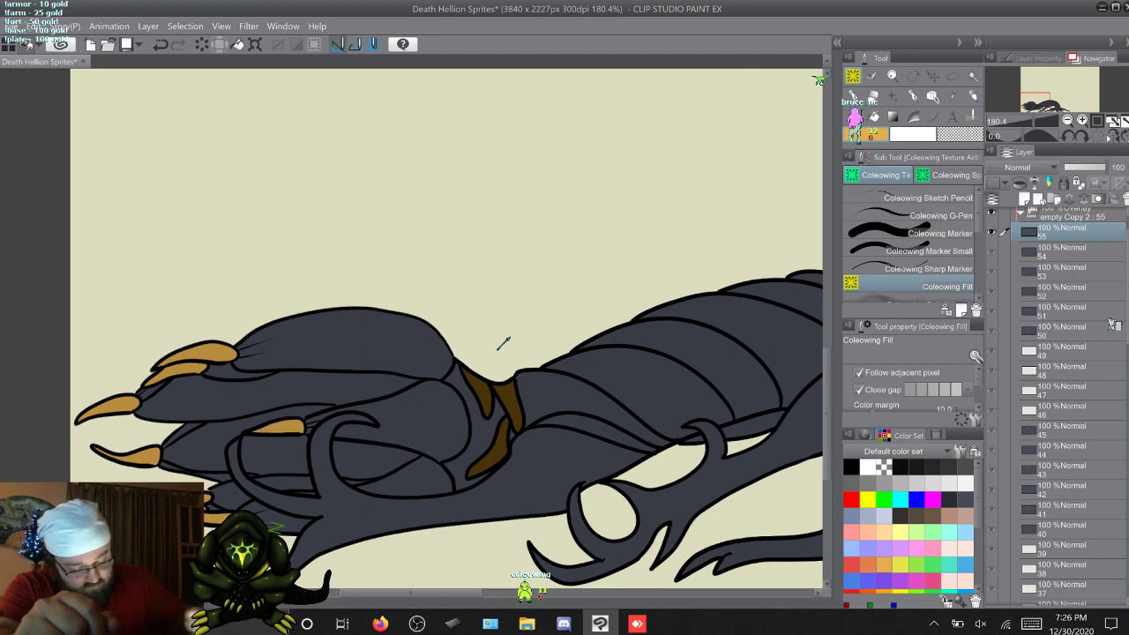
{"action": "key", "text": "b"}
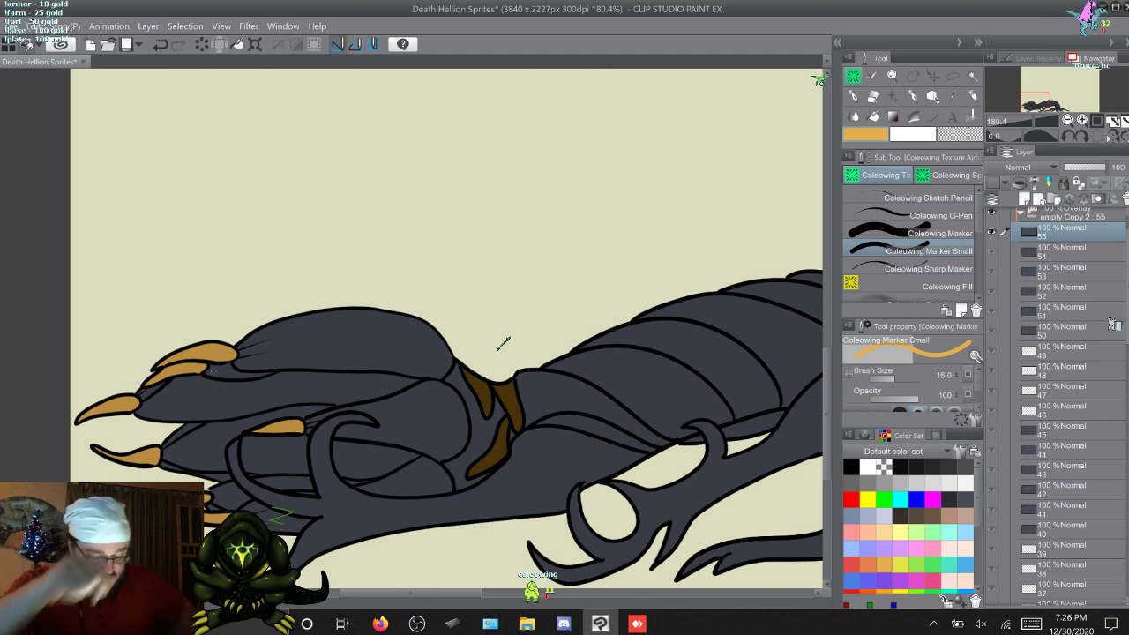
Step: Flip between frame layers 1, 55, 54 and 53 to compare the claw colours
{"action": "key", "text": "Right"}
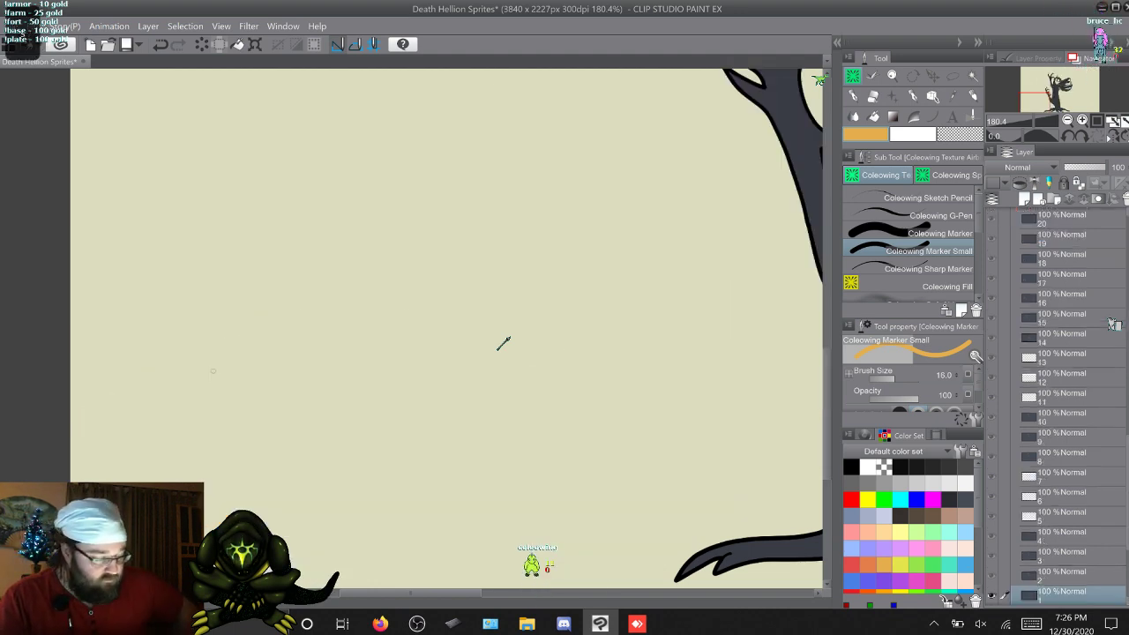
{"action": "key", "text": "Left"}
{"action": "key", "text": "Right"}
{"action": "key", "text": "Left"}
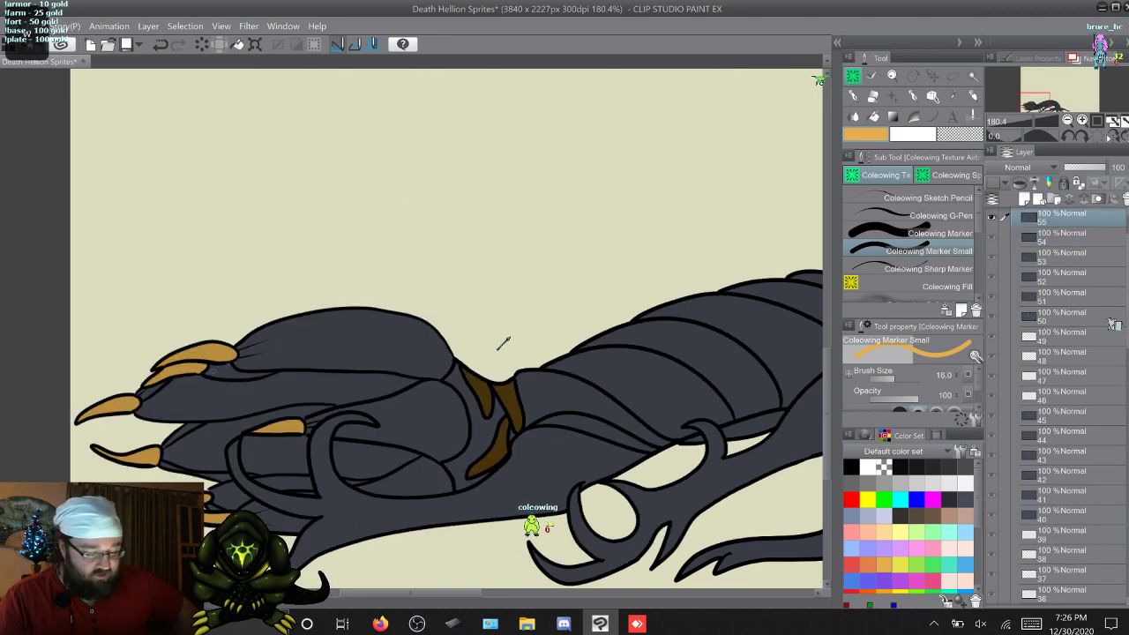
{"action": "key", "text": "Right"}
{"action": "key", "text": "Right"}
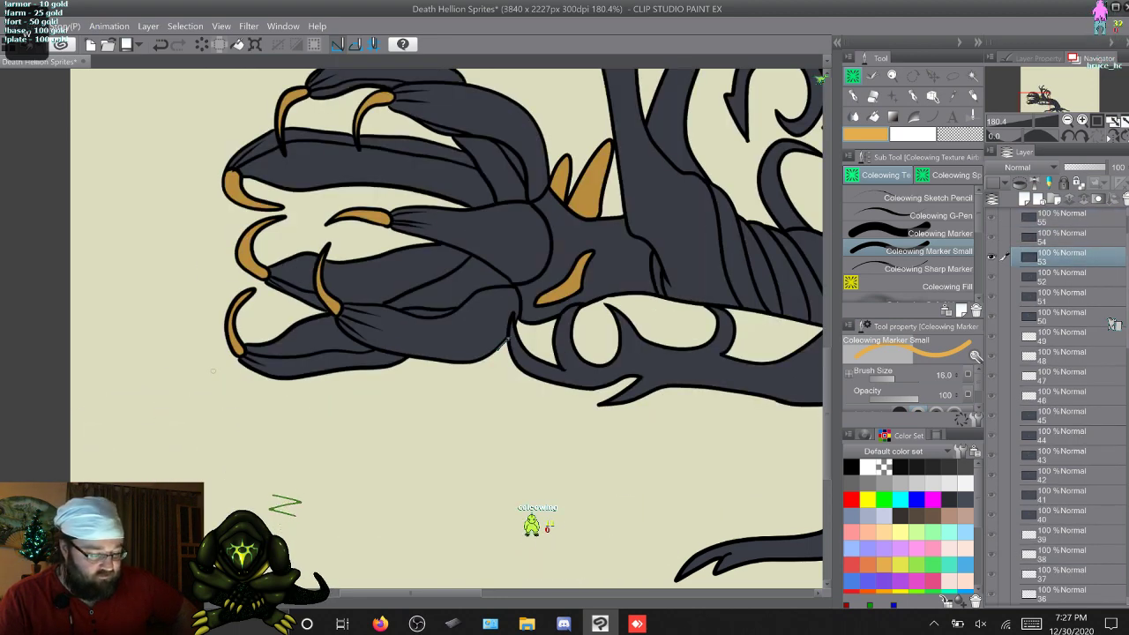
Step: Recolour the seven finger claws on frame layer 54 with a darker brown from the colour set using Coleowing Fill
{"action": "key", "text": "Left"}
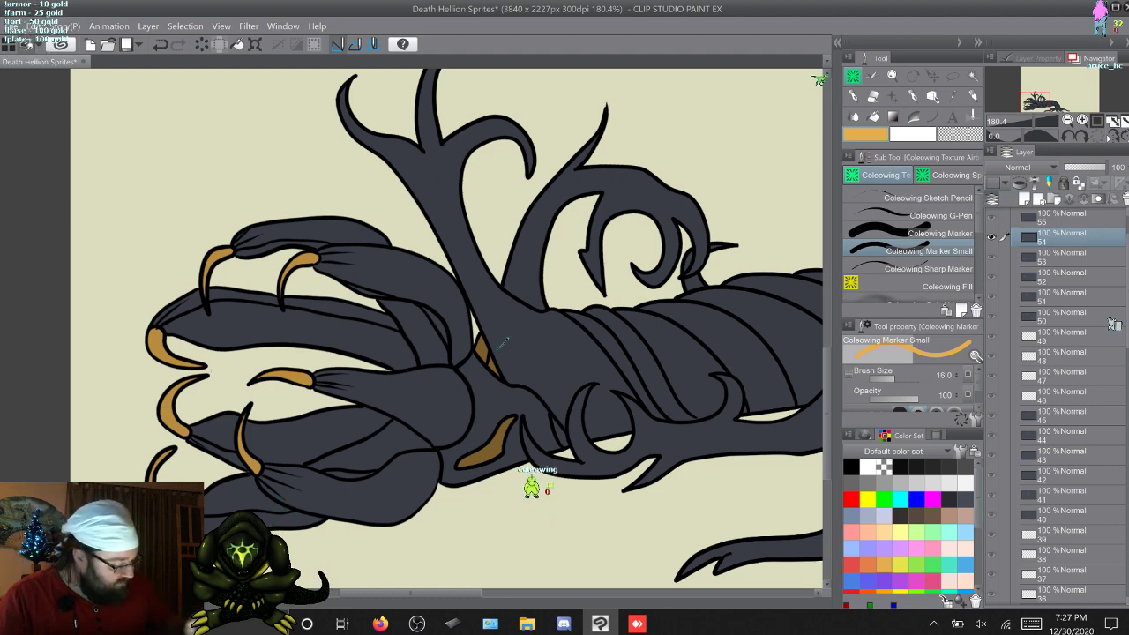
{"action": "scroll", "coordinate": [908, 529], "scroll_direction": "down", "scroll_amount": 2}
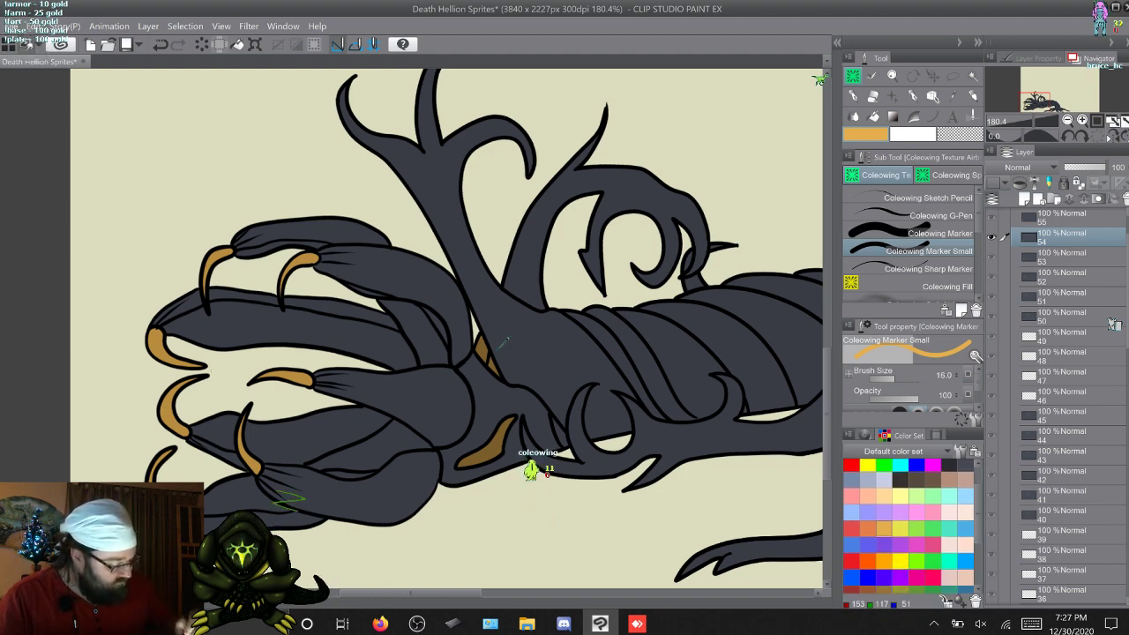
{"action": "left_click", "coordinate": [884, 590]}
{"action": "left_click", "coordinate": [946, 287]}
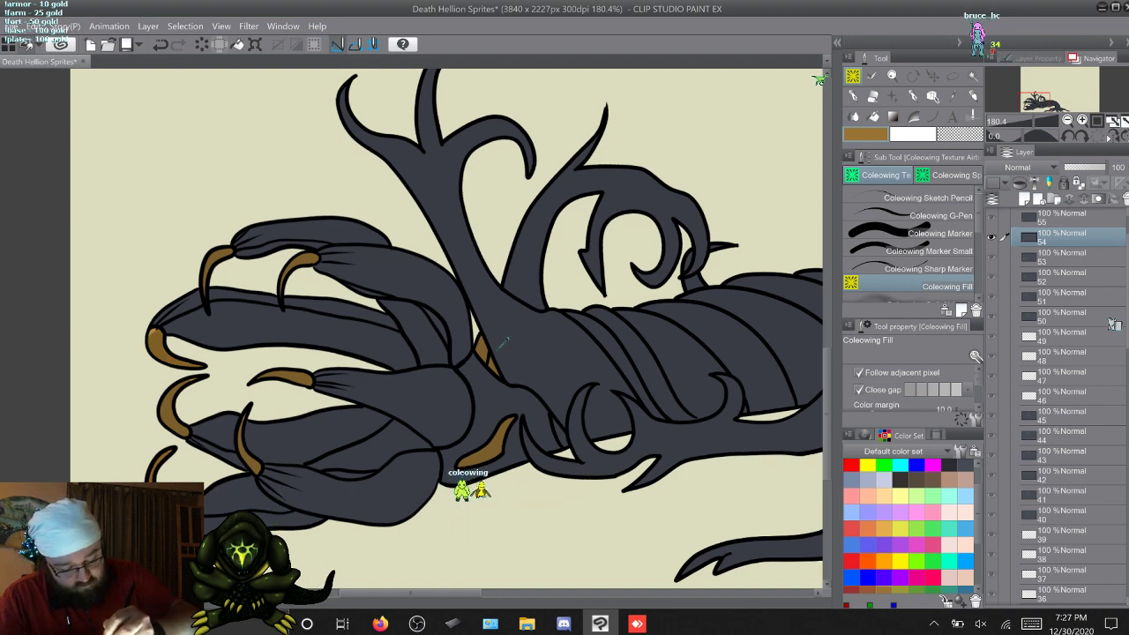
Step: Recolour the claws on frame layer 55 with a dark brown from the colour set using Coleowing Fill, and select Coleowing Marker
{"action": "key", "text": "p"}
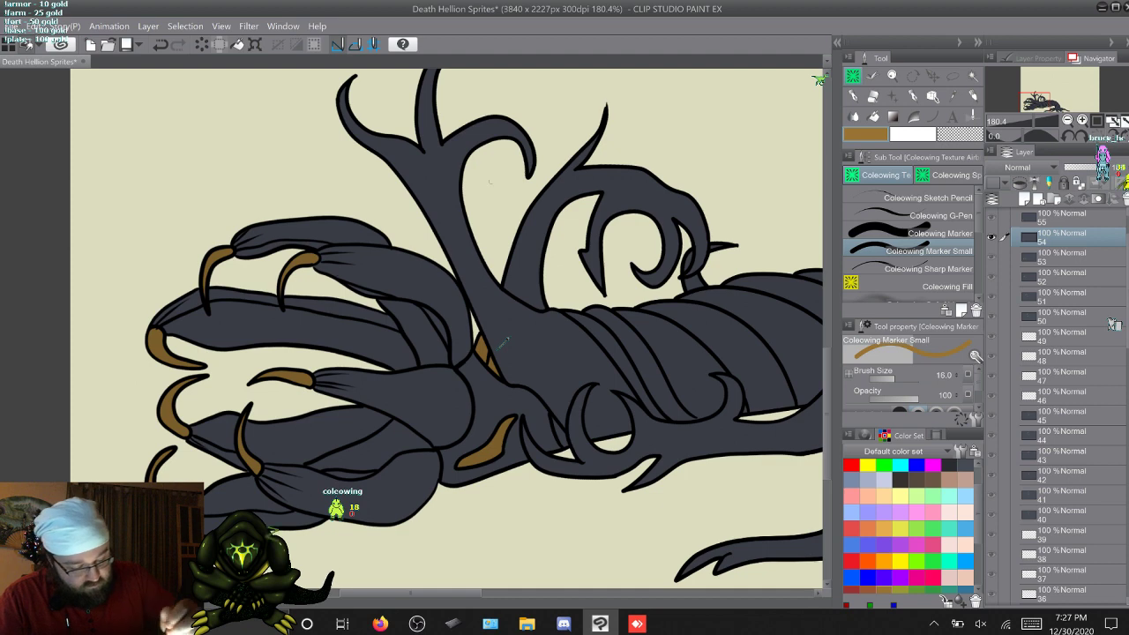
{"action": "key", "text": "w"}
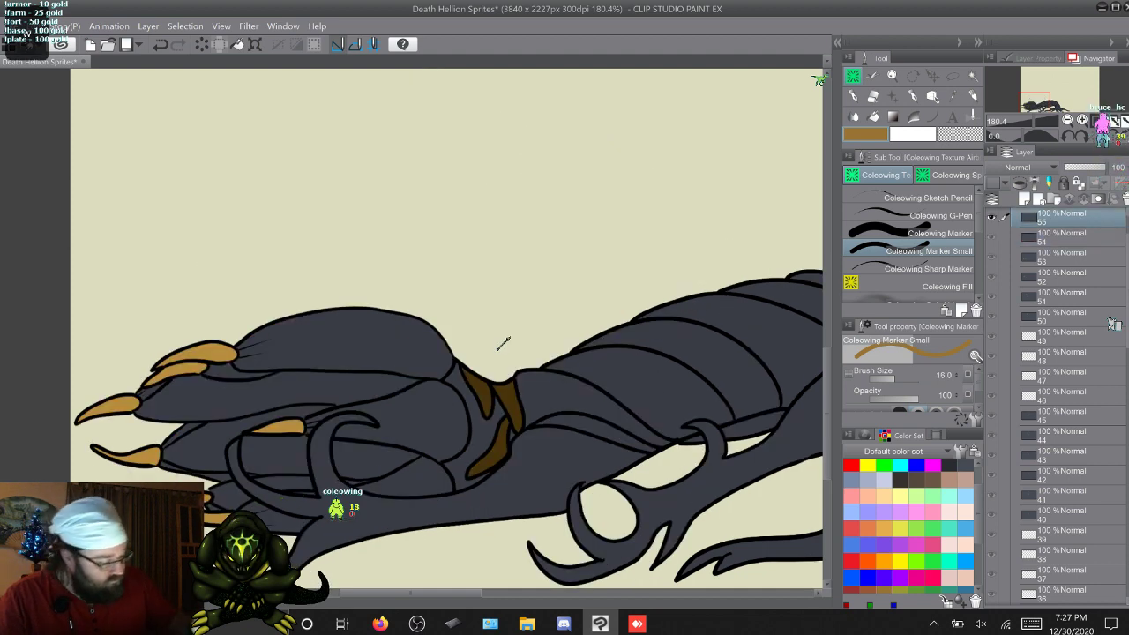
{"action": "scroll", "coordinate": [908, 521], "scroll_direction": "down", "scroll_amount": 2}
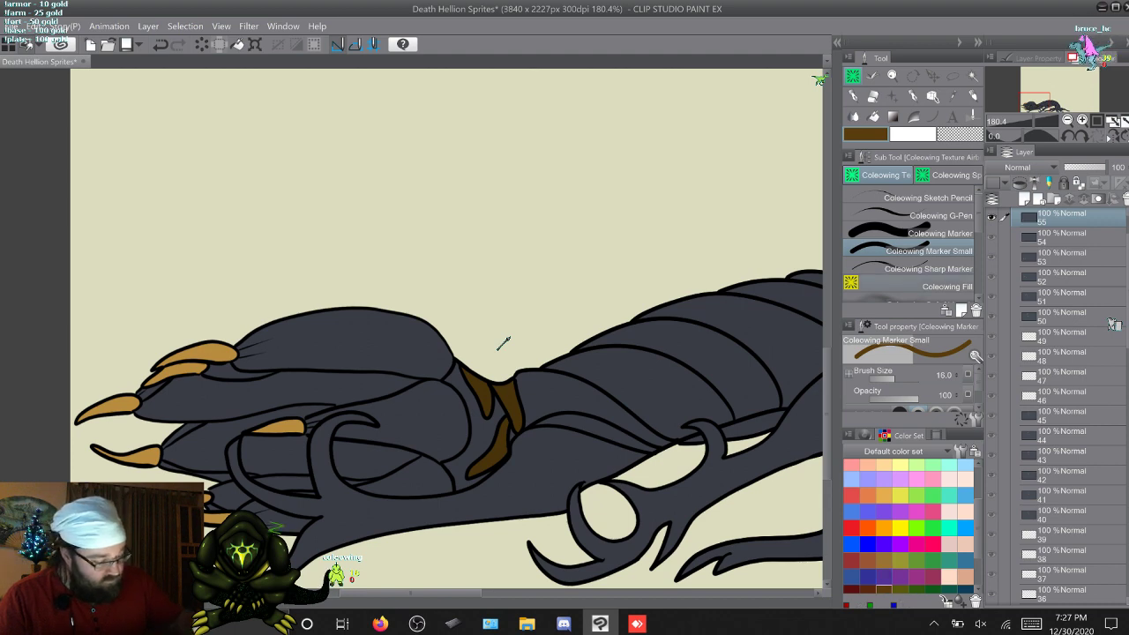
{"action": "key", "text": "g"}
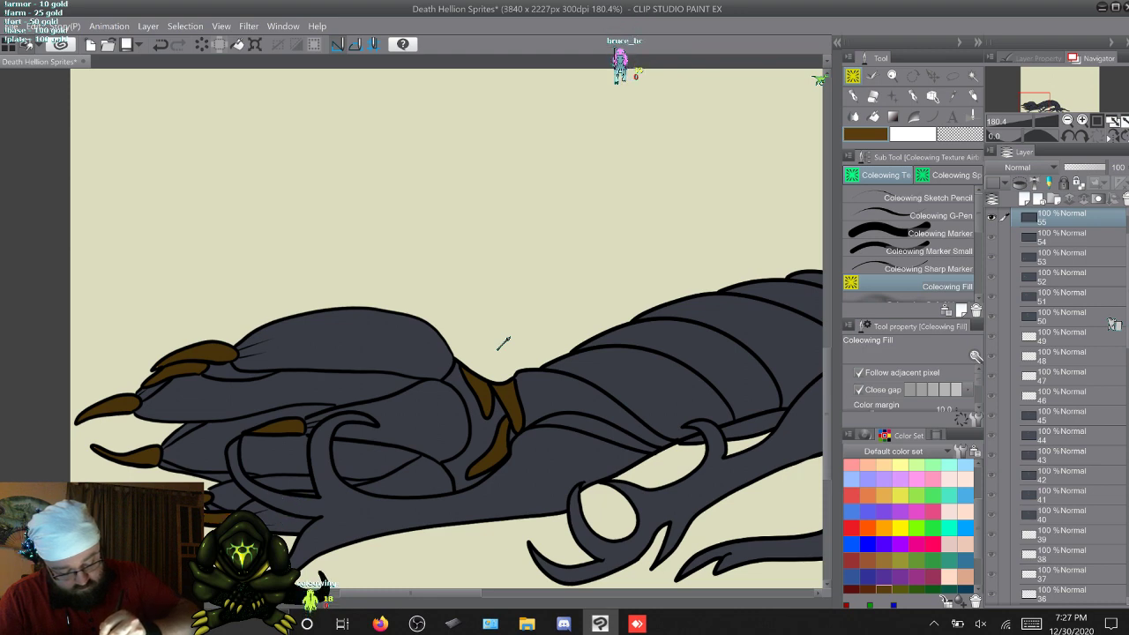
{"action": "key", "text": "b"}
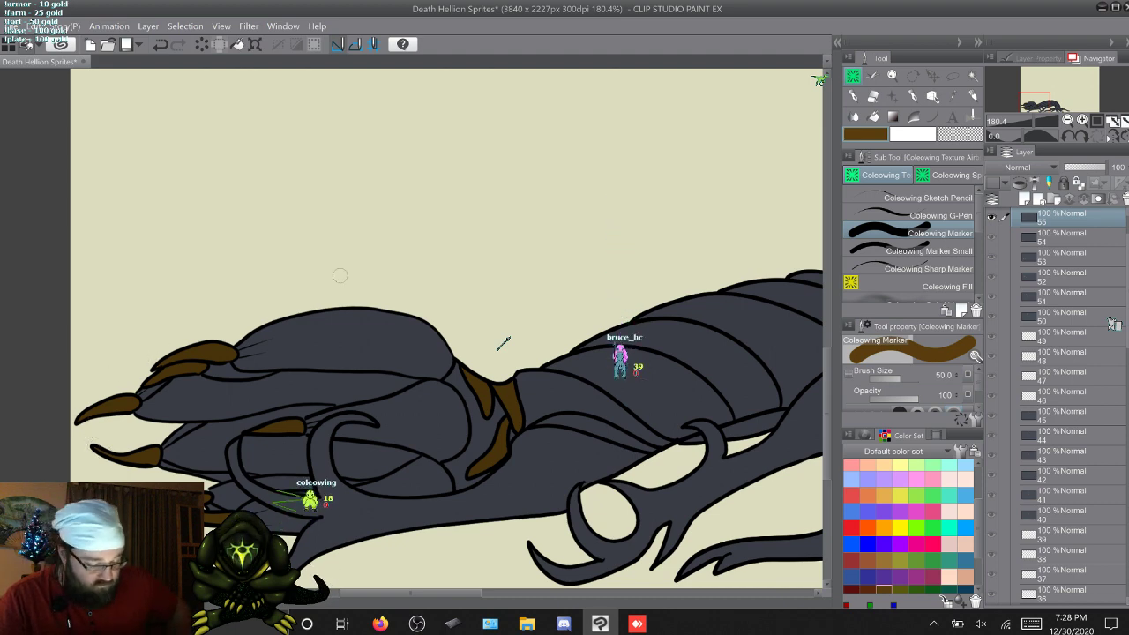
Step: Review the whole figure frame by frame from layer 1 through layer 41 to check the claw colours
{"action": "key", "text": "w"}
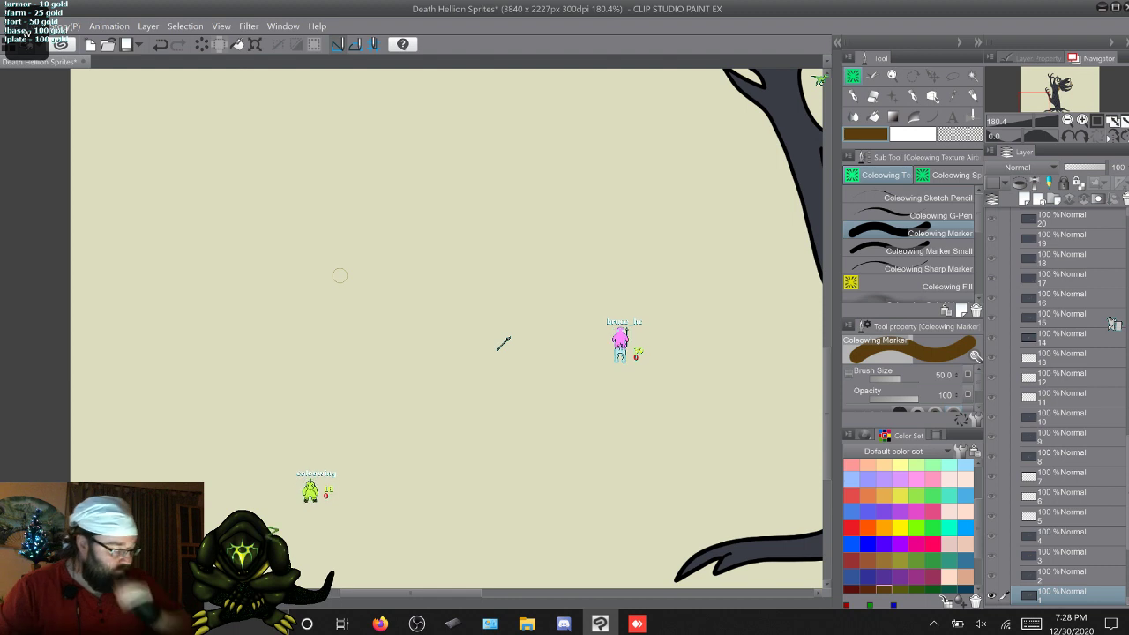
{"action": "scroll", "coordinate": [504, 343], "scroll_direction": "left", "scroll_amount": 2}
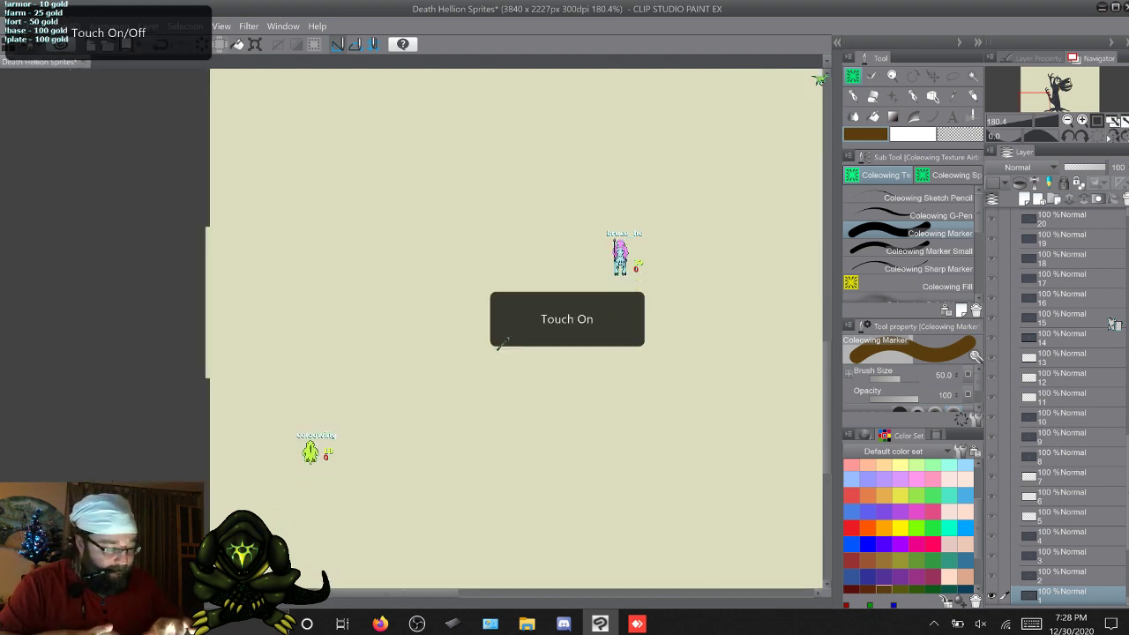
{"action": "scroll", "coordinate": [504, 343], "scroll_direction": "down", "scroll_amount": 3}
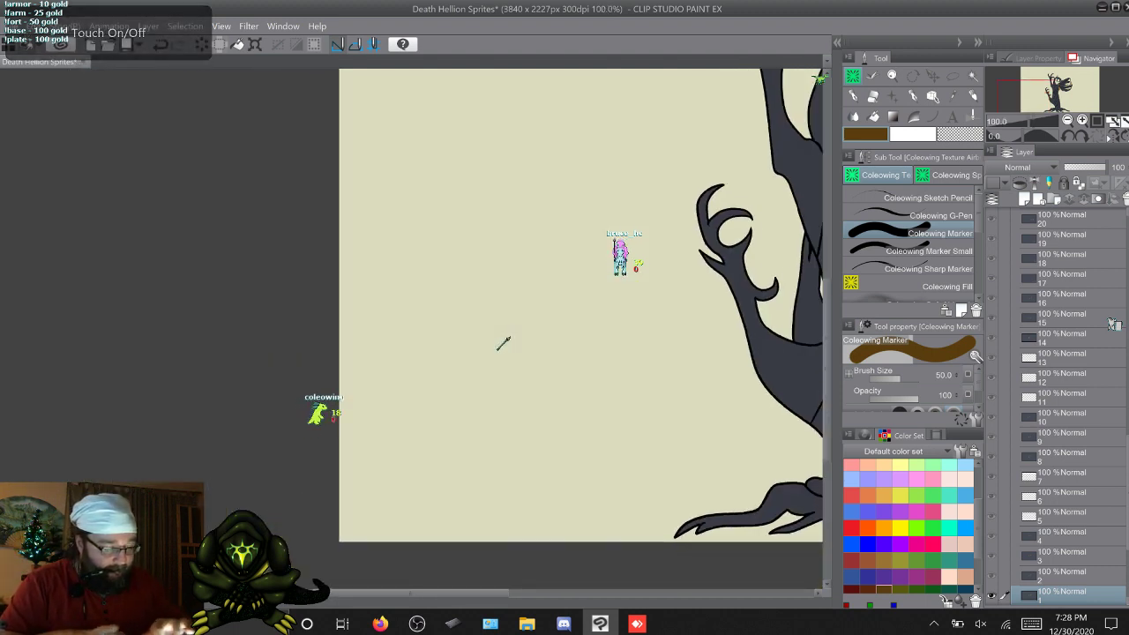
{"action": "scroll", "coordinate": [503, 343], "scroll_direction": "down", "scroll_amount": 2}
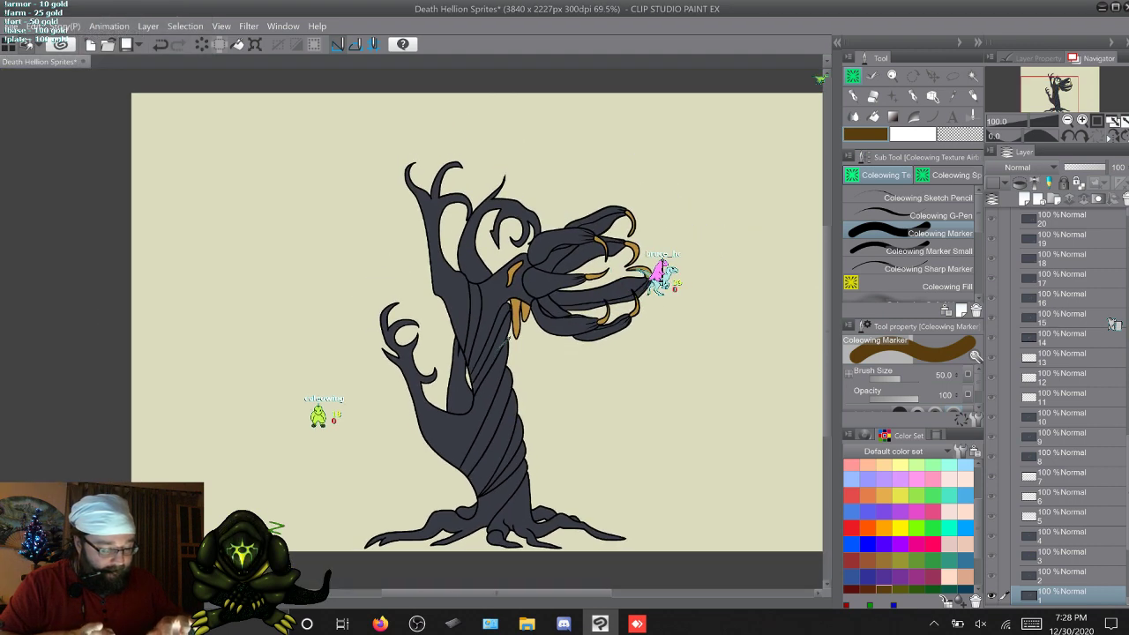
{"action": "scroll", "coordinate": [504, 343], "scroll_direction": "right", "scroll_amount": 2}
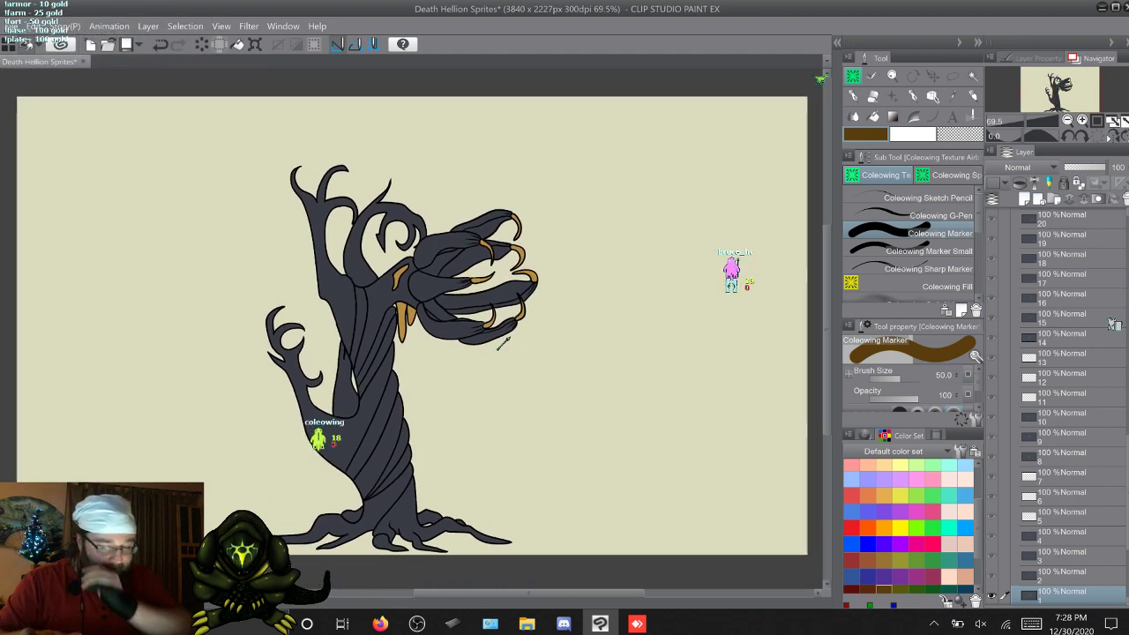
{"action": "key", "text": "w"}
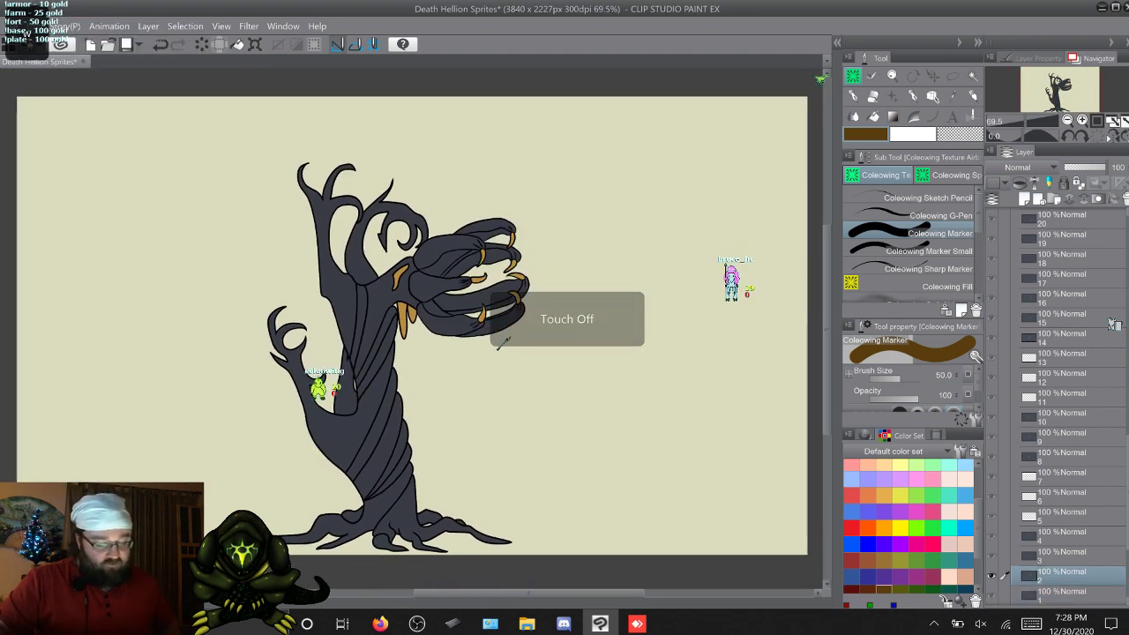
{"action": "key", "text": "w"}
{"action": "key", "text": "w"}
{"action": "key", "text": "w"}
{"action": "key", "text": "w"}
{"action": "key", "text": "w"}
{"action": "key", "text": "w"}
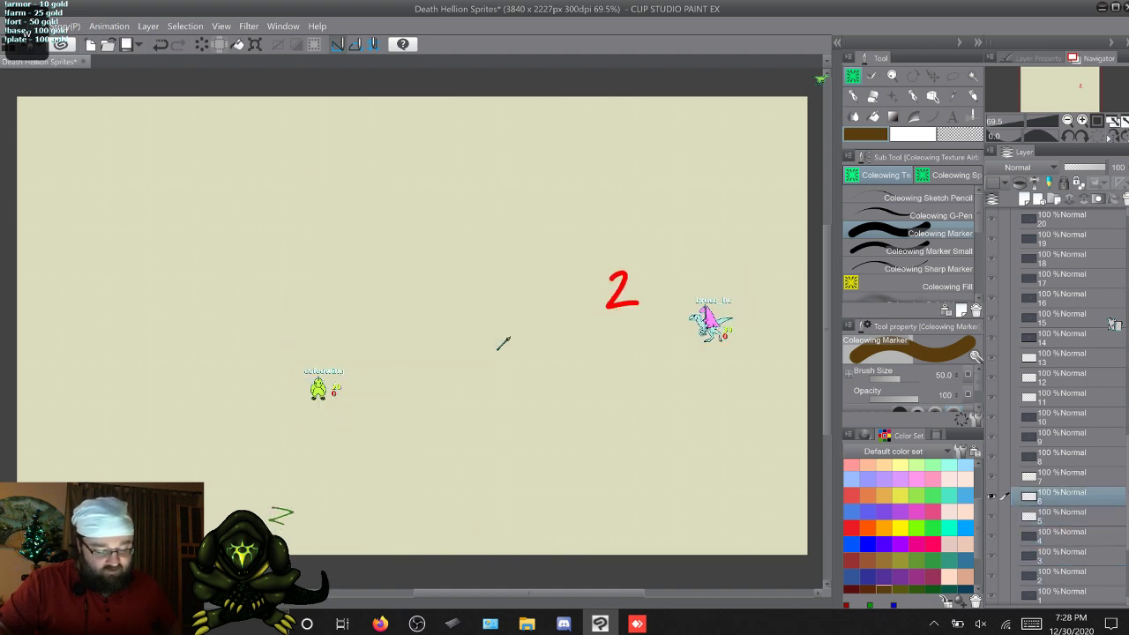
{"action": "key", "text": "w"}
{"action": "key", "text": "w"}
{"action": "key", "text": "w"}
{"action": "key", "text": "w"}
{"action": "key", "text": "w"}
{"action": "key", "text": "w"}
{"action": "key", "text": "w"}
{"action": "key", "text": "w"}
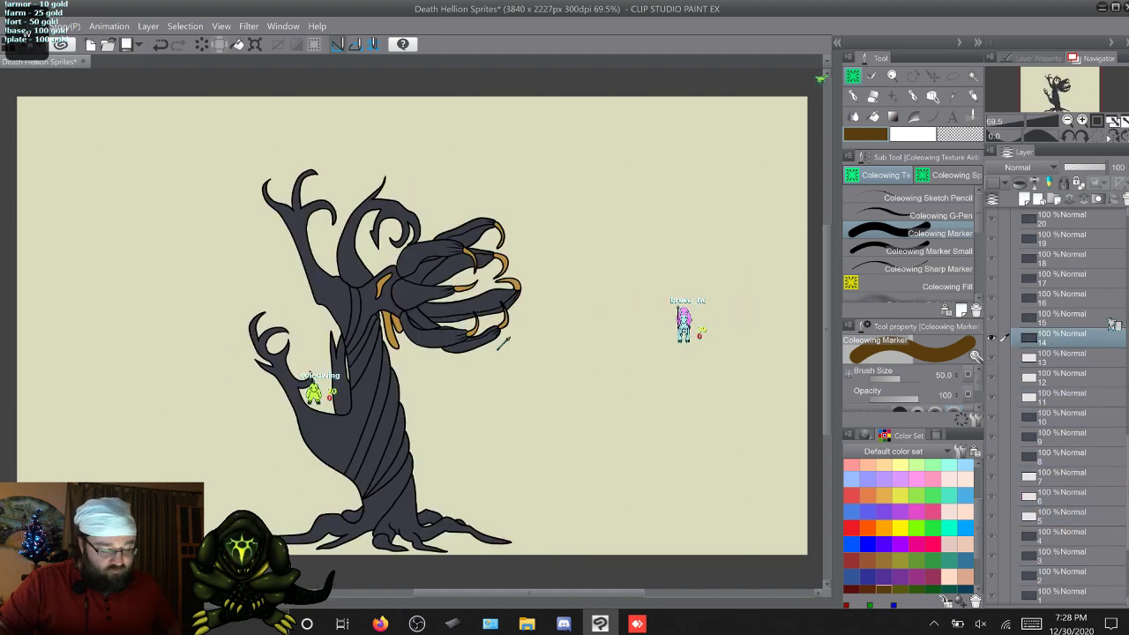
{"action": "key", "text": "w"}
{"action": "key", "text": "w"}
{"action": "key", "text": "w"}
{"action": "key", "text": "w"}
{"action": "key", "text": "w"}
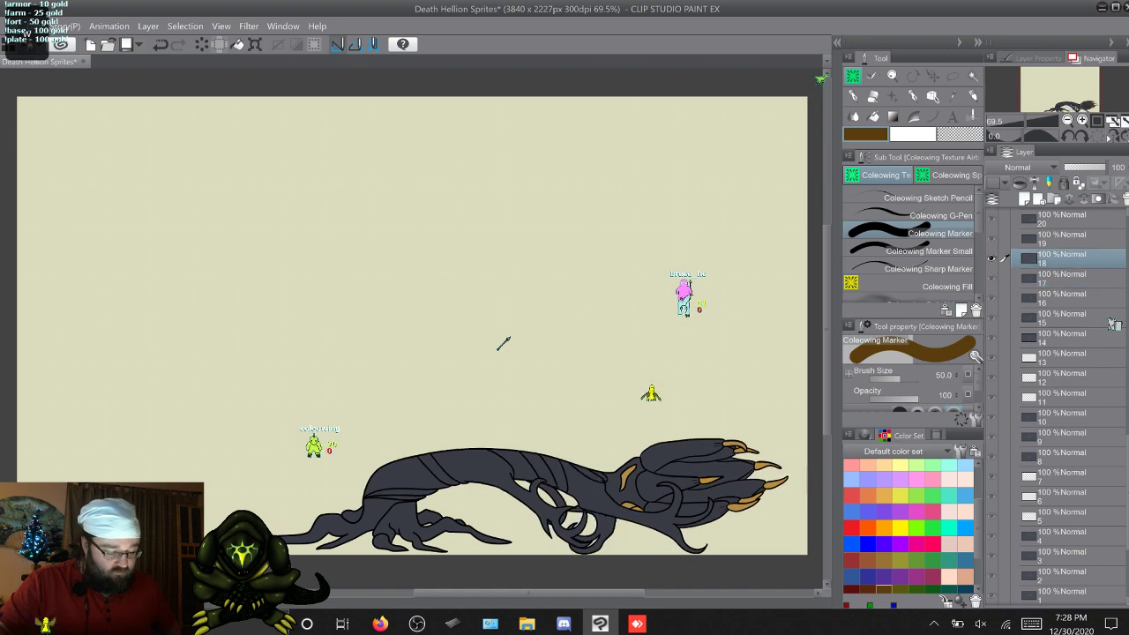
{"action": "key", "text": "w"}
{"action": "key", "text": "w"}
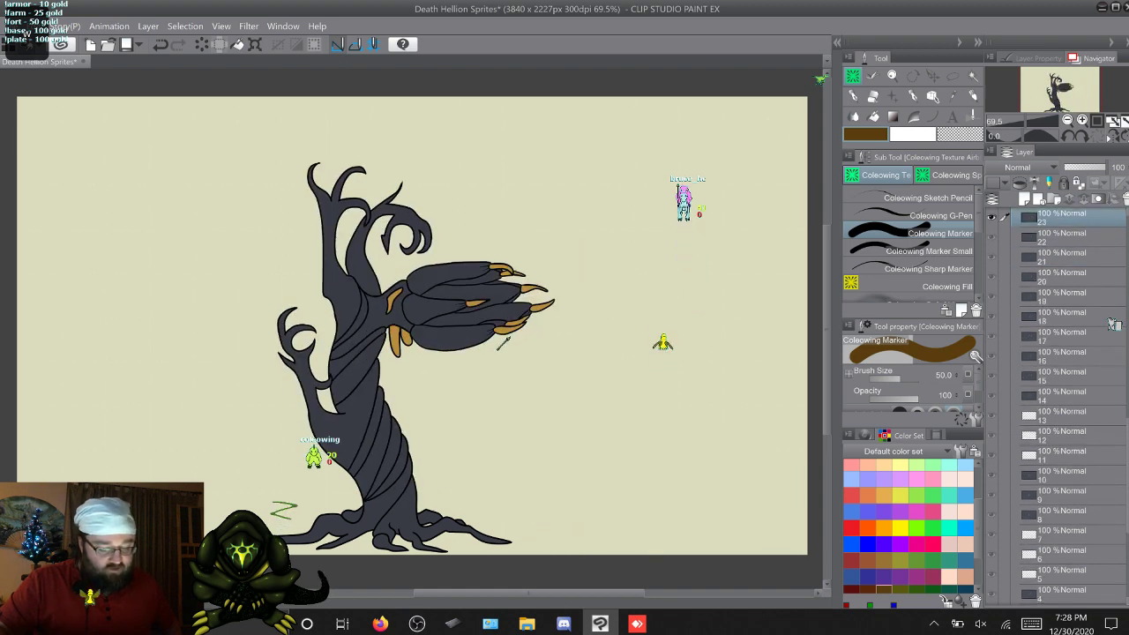
{"action": "key", "text": "w"}
{"action": "key", "text": "w"}
{"action": "key", "text": "w"}
{"action": "key", "text": "w"}
{"action": "key", "text": "w"}
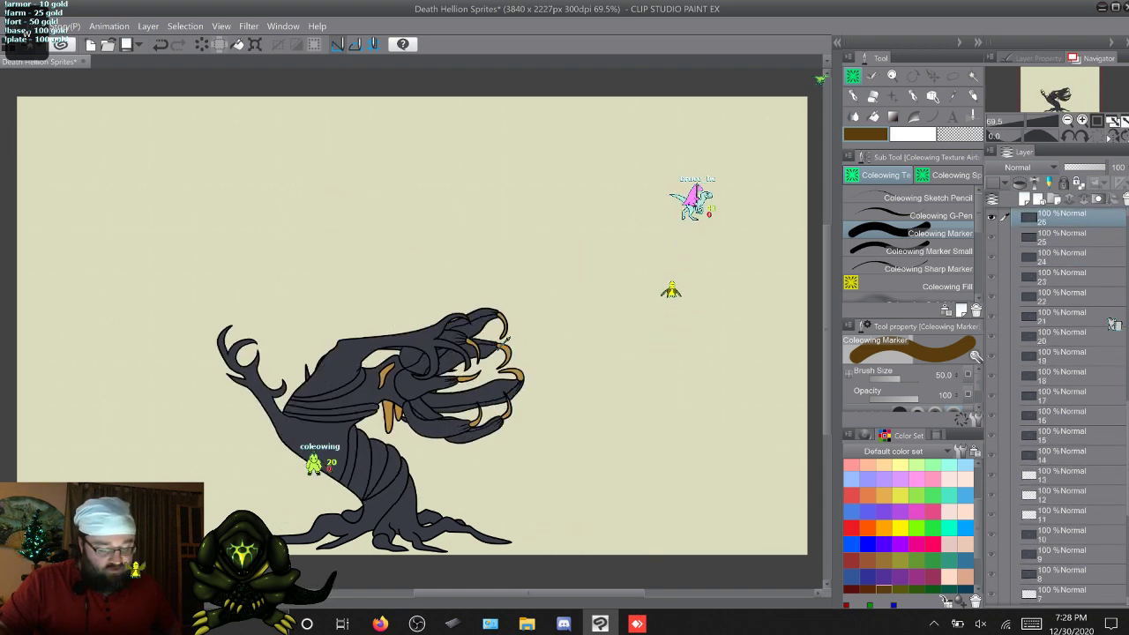
{"action": "key", "text": "w"}
{"action": "key", "text": "w"}
{"action": "key", "text": "w"}
{"action": "key", "text": "w"}
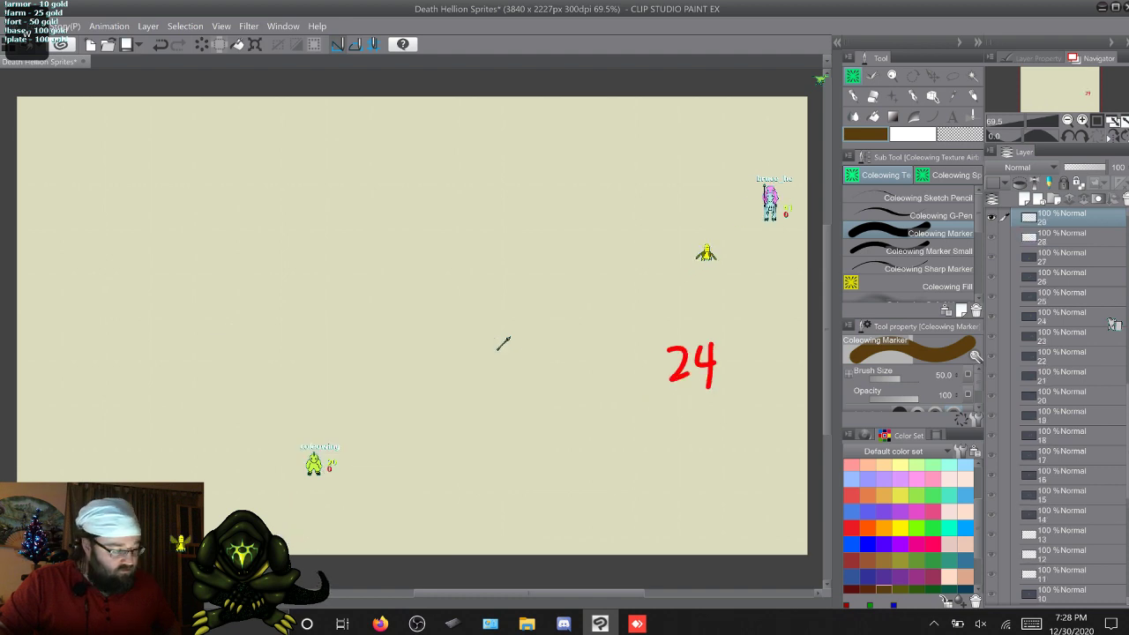
{"action": "key", "text": "w"}
{"action": "key", "text": "w"}
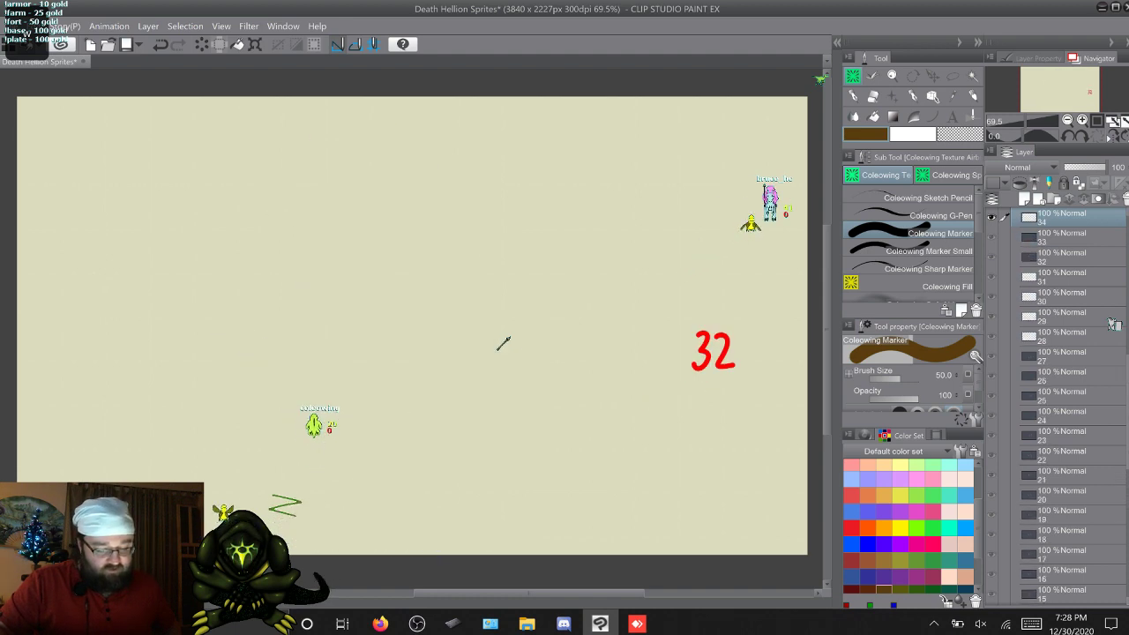
{"action": "key", "text": "w"}
{"action": "key", "text": "w"}
{"action": "key", "text": "w"}
{"action": "key", "text": "w"}
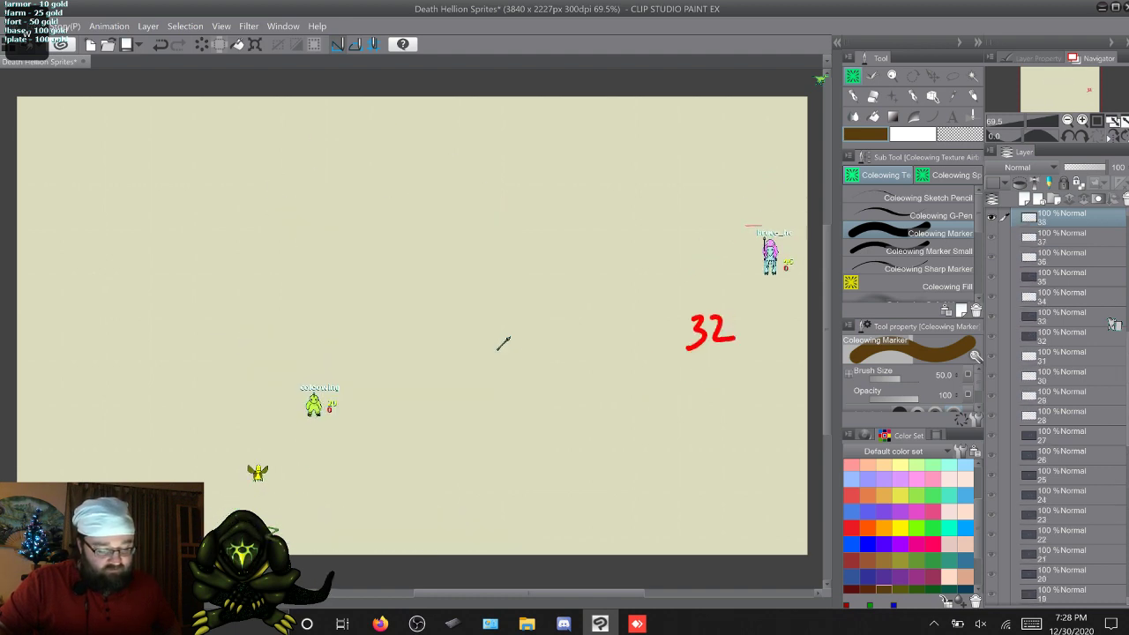
{"action": "key", "text": "w"}
{"action": "key", "text": "w"}
{"action": "key", "text": "w"}
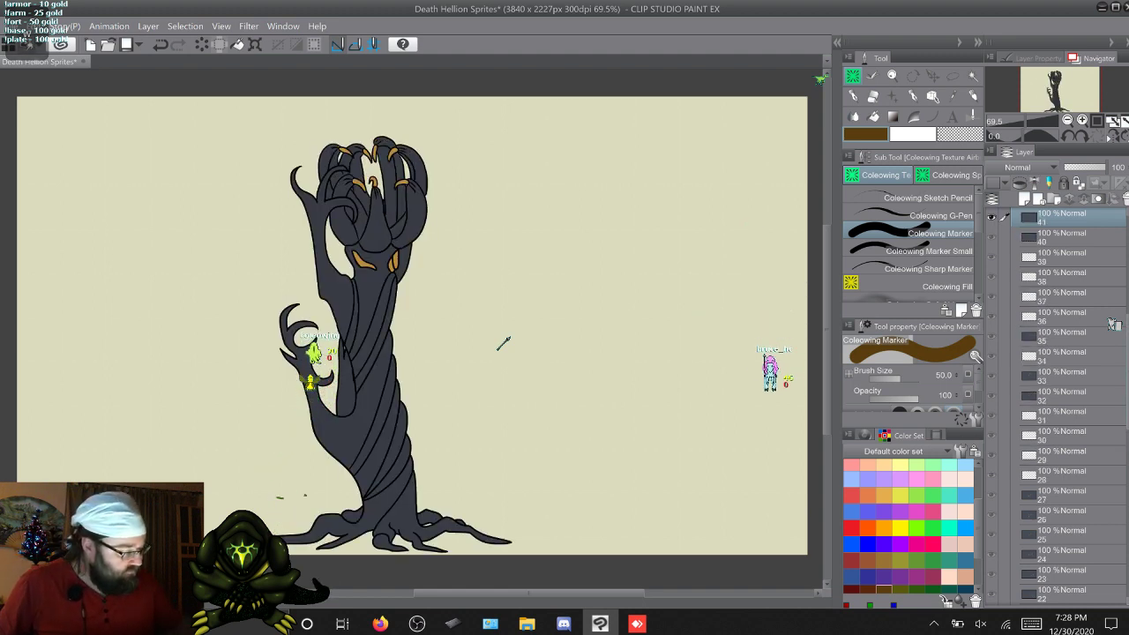
Step: Collapse the empty Copy 2 frame folder, duplicate the Ink Copy folder and select frame layer 55 in the duplicate
{"action": "scroll", "coordinate": [1114, 324], "scroll_direction": "up", "scroll_amount": 5}
{"action": "left_click", "coordinate": [1020, 256]}
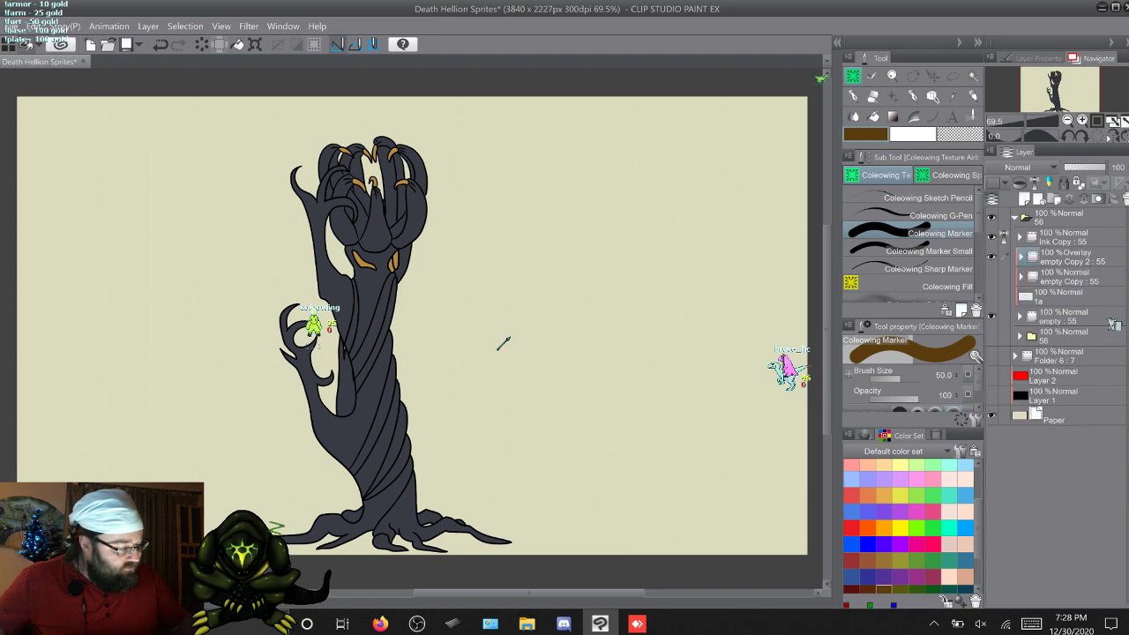
{"action": "left_click", "coordinate": [1005, 235]}
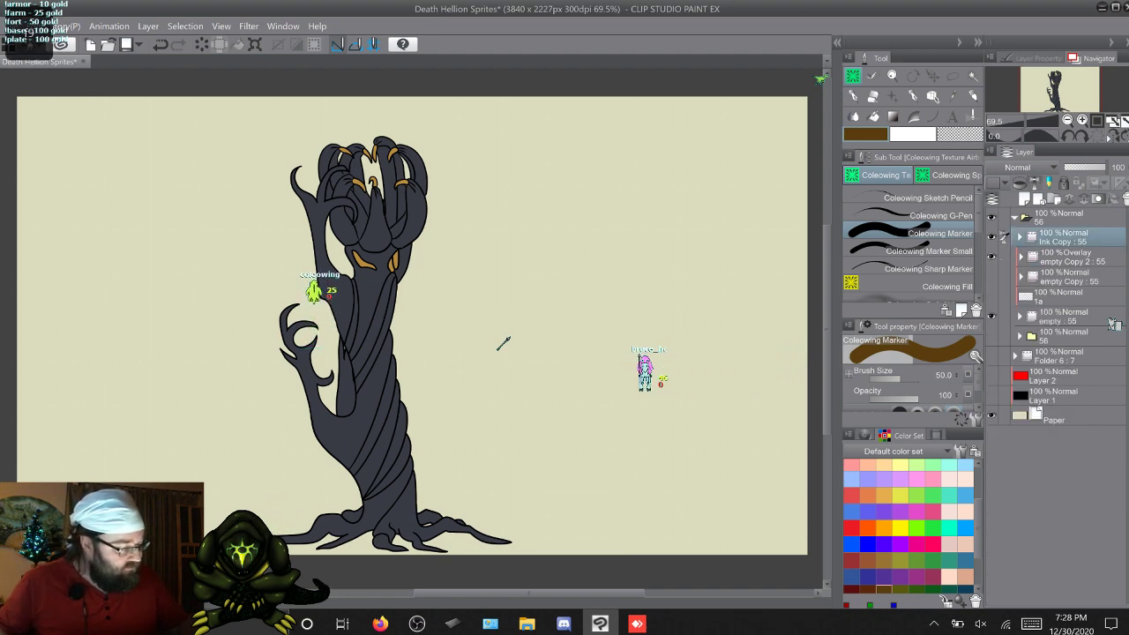
{"action": "key", "text": "ctrl+v"}
{"action": "key", "text": "alt+bracketleft"}
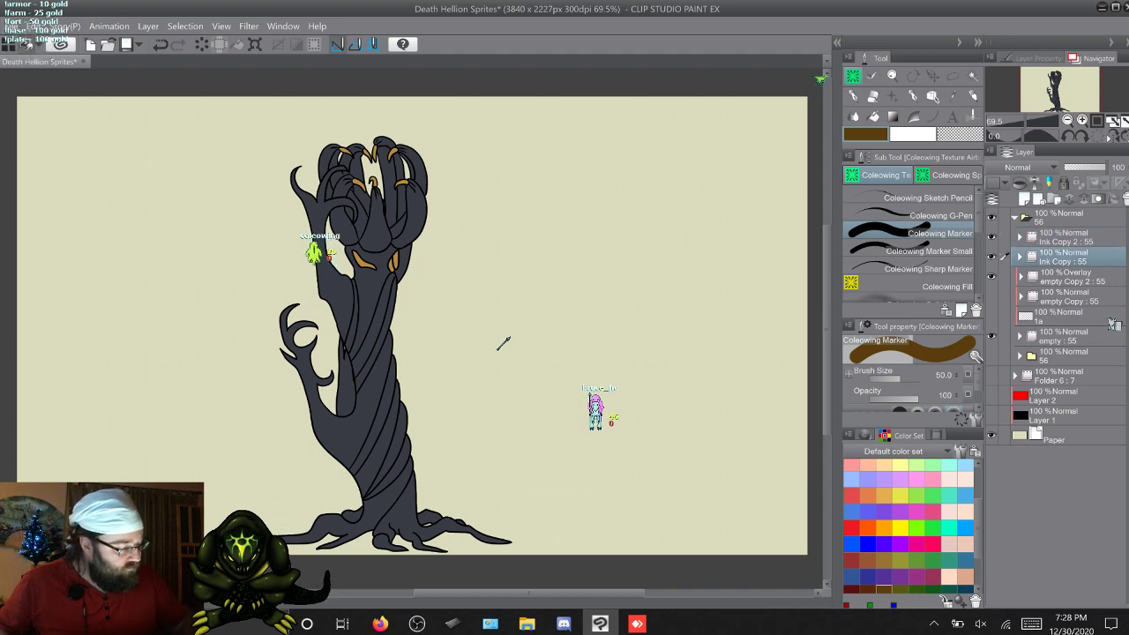
{"action": "key", "text": "alt+bracketright"}
{"action": "key", "text": "alt+bracketleft"}
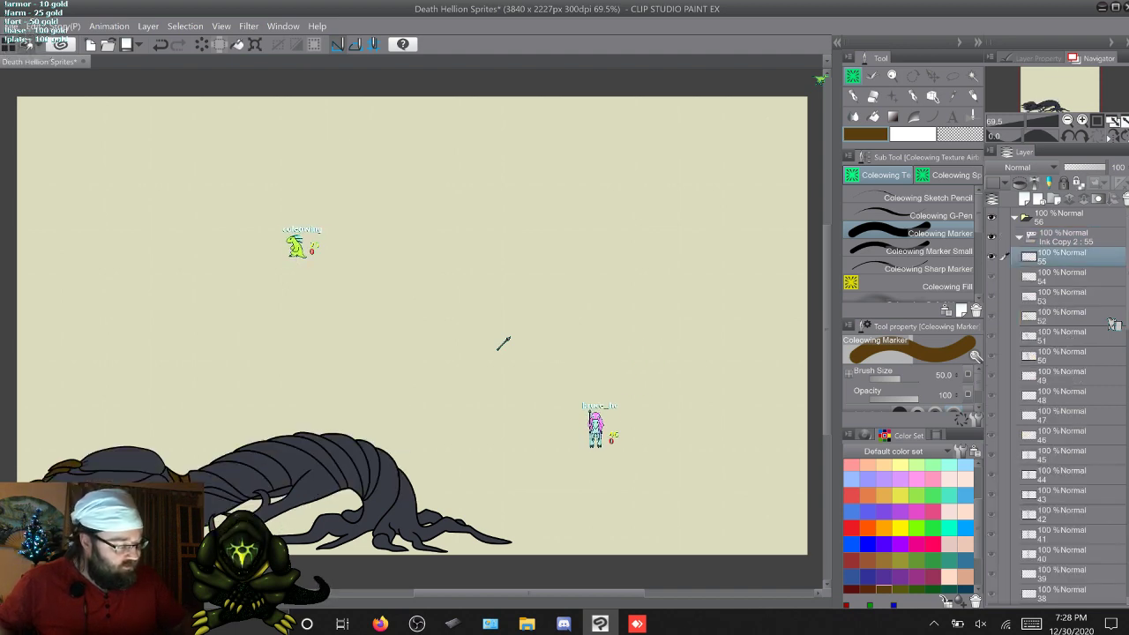
Step: Hide the original Ink Copy, empty Copy 2 and empty folders, and select frame layer 55 inside Ink Copy 2
{"action": "left_click", "coordinate": [1019, 237]}
{"action": "left_click", "coordinate": [991, 256]}
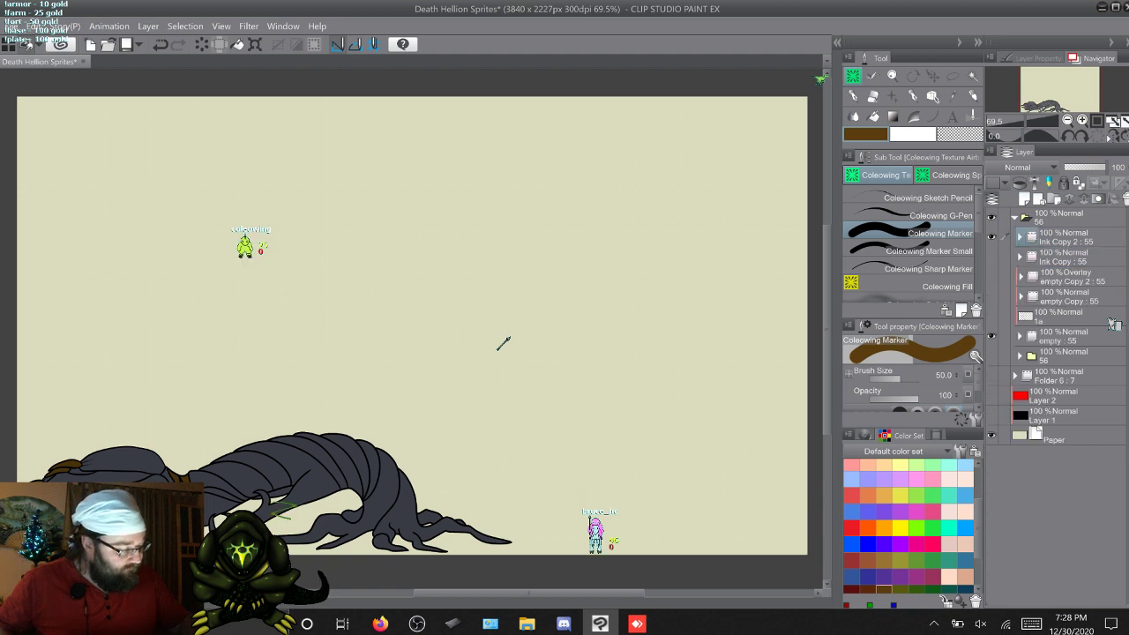
{"action": "left_click", "coordinate": [991, 277]}
{"action": "left_click", "coordinate": [991, 336]}
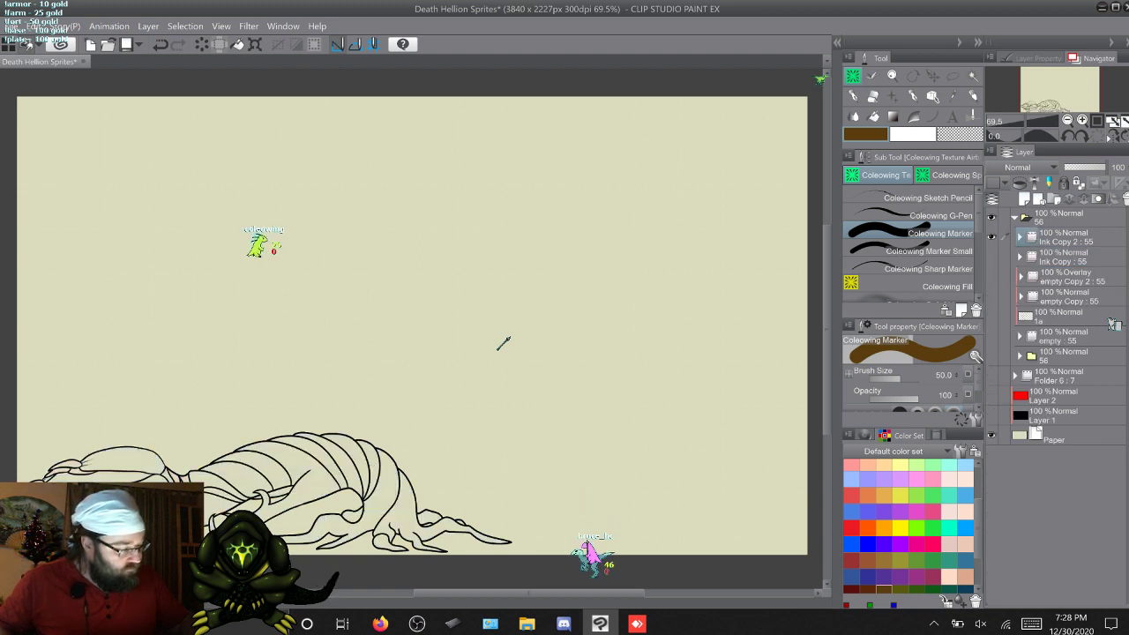
{"action": "key", "text": "alt+bracketleft"}
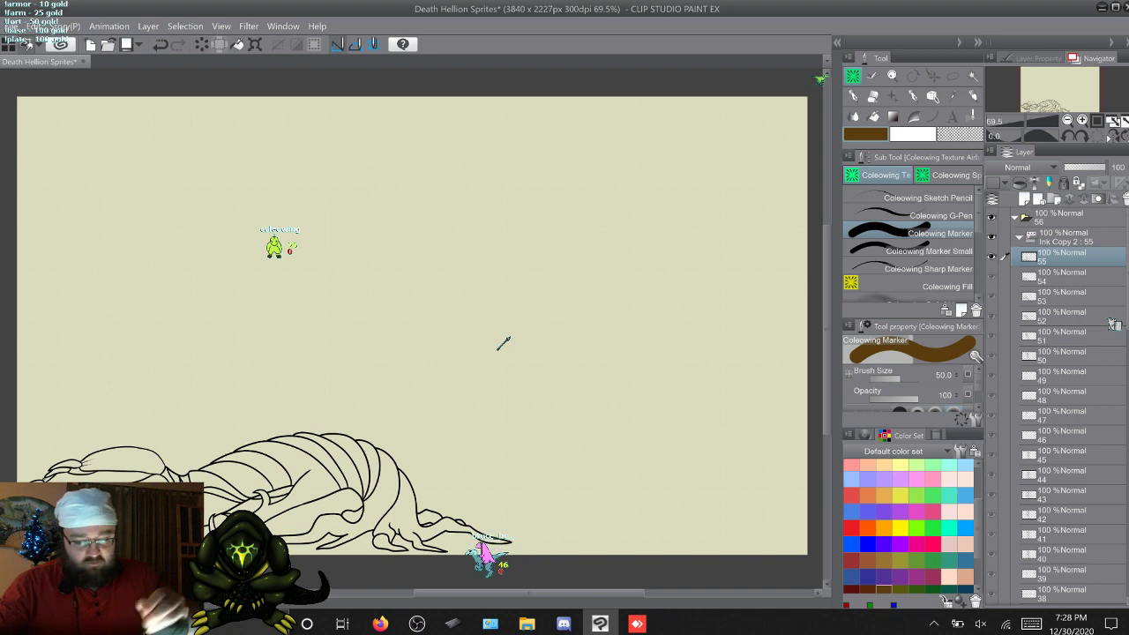
Step: Examine the ink lines and claws close up while flipping back and forth between frame layers 1 and 4
{"action": "key", "text": "w"}
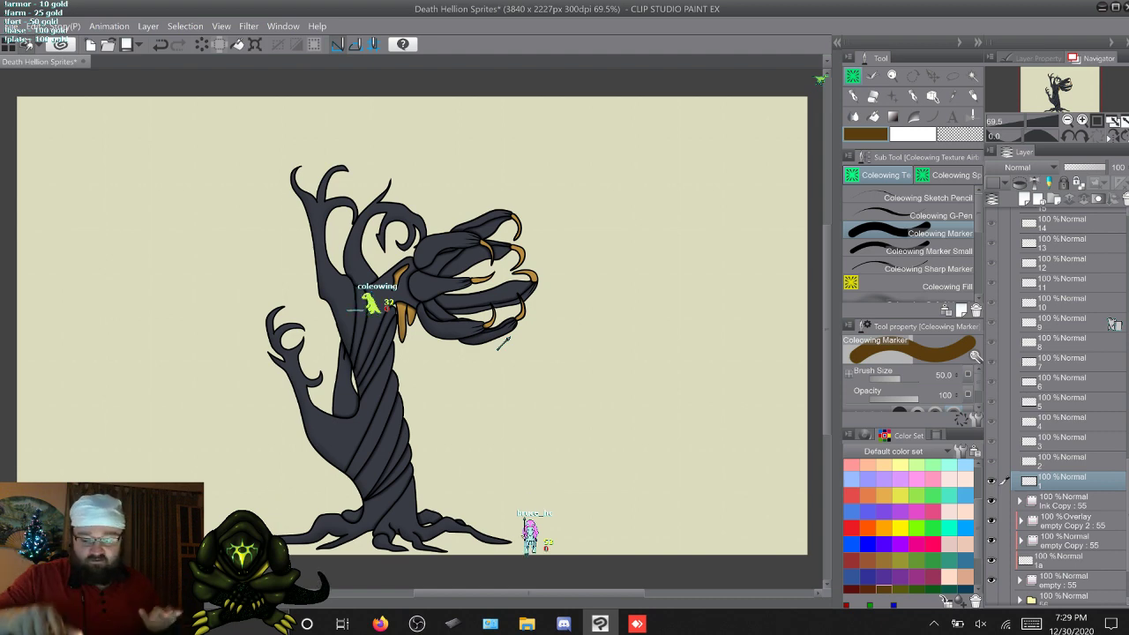
{"action": "key", "text": "XF86TouchpadToggle"}
{"action": "scroll", "coordinate": [502, 343], "scroll_direction": "up", "scroll_amount": 5}
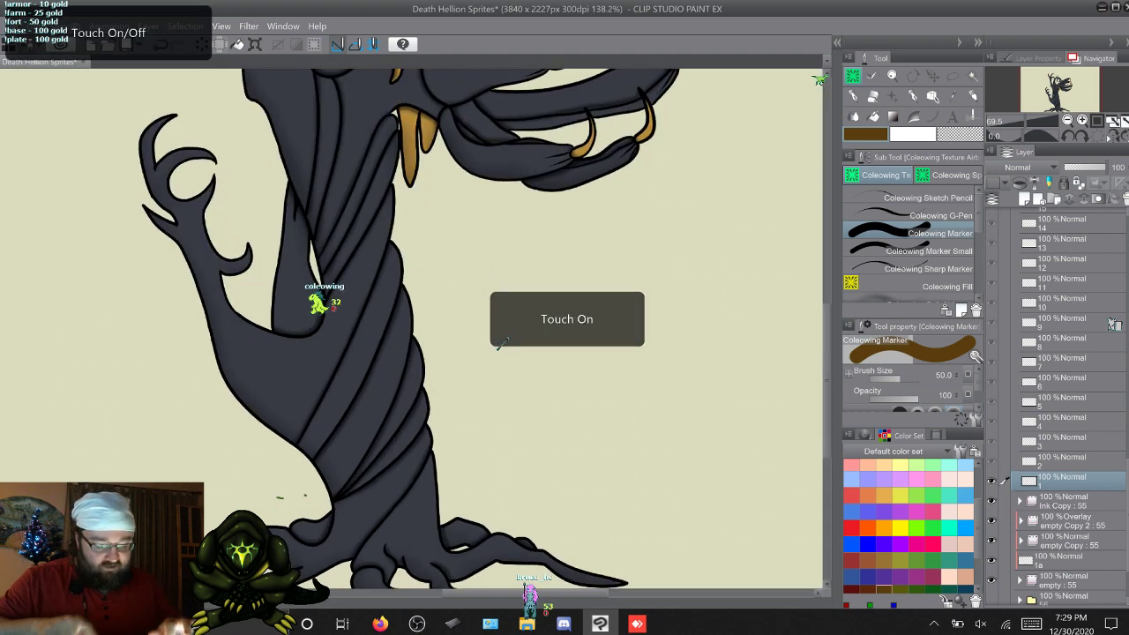
{"action": "scroll", "coordinate": [503, 344], "scroll_direction": "up", "scroll_amount": 3}
{"action": "scroll", "coordinate": [504, 344], "scroll_direction": "up", "scroll_amount": 1}
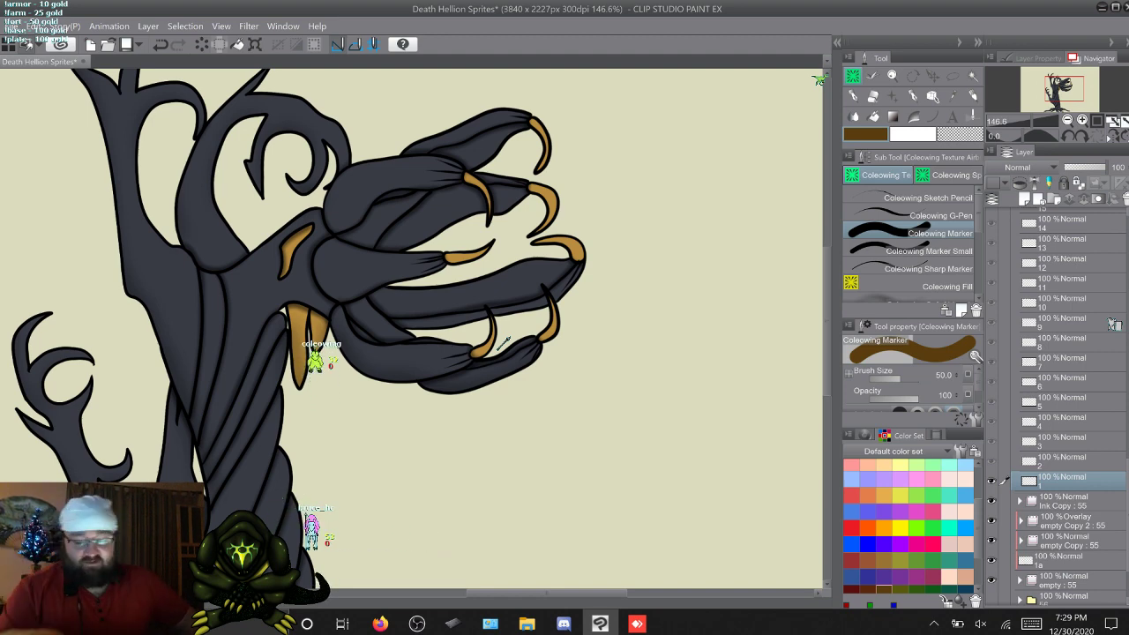
{"action": "key", "text": "w"}
{"action": "key", "text": "w"}
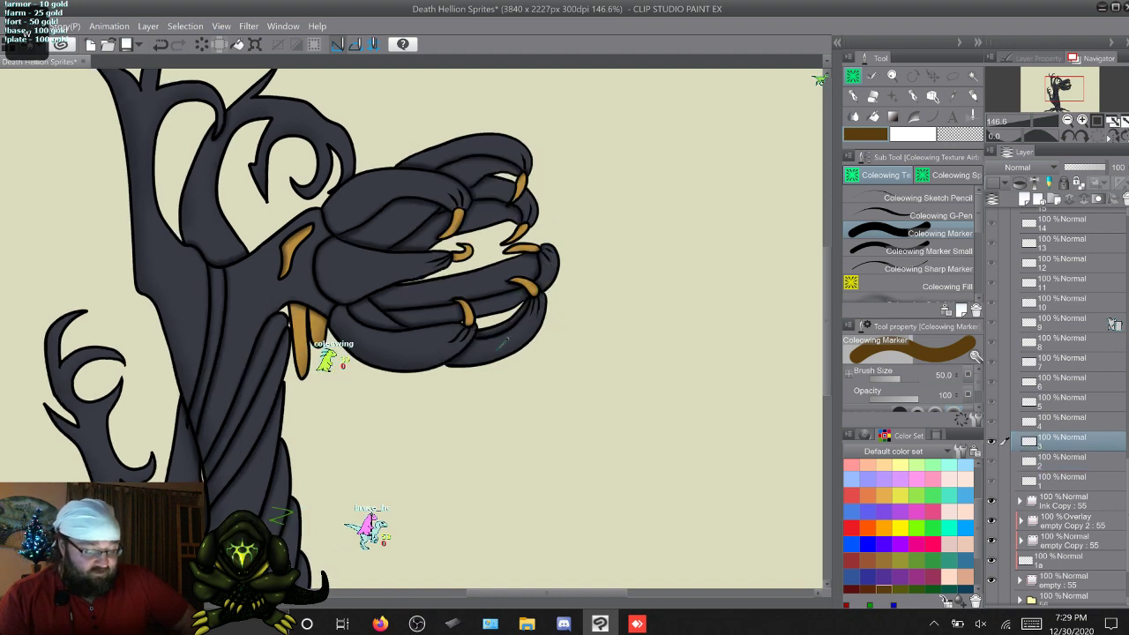
{"action": "key", "text": "w"}
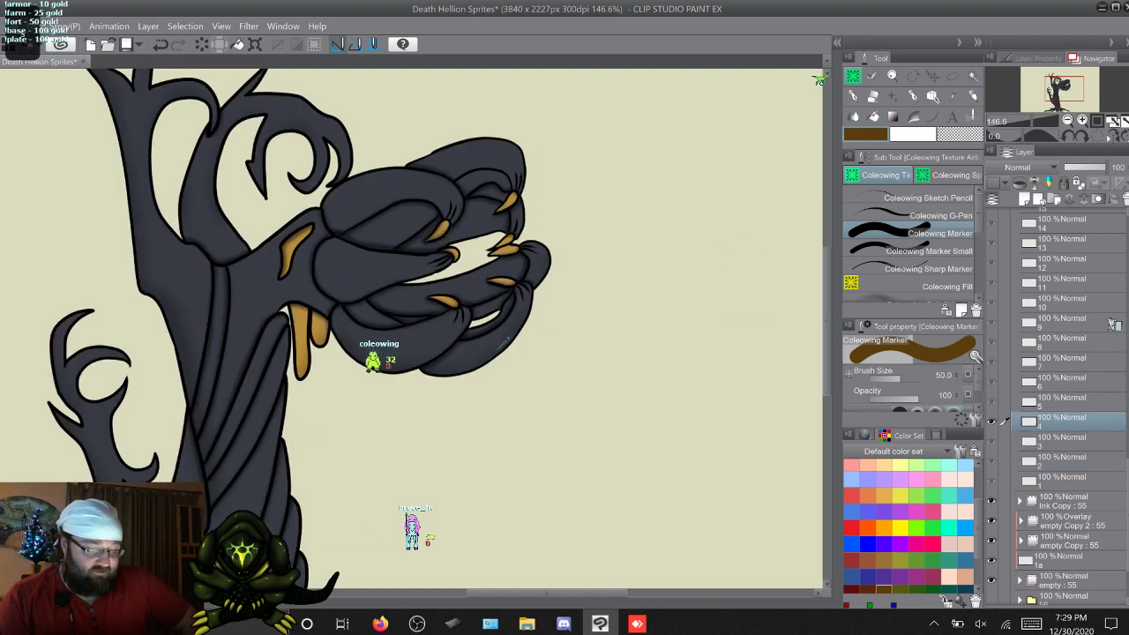
{"action": "key", "text": "q"}
{"action": "key", "text": "q"}
{"action": "key", "text": "q"}
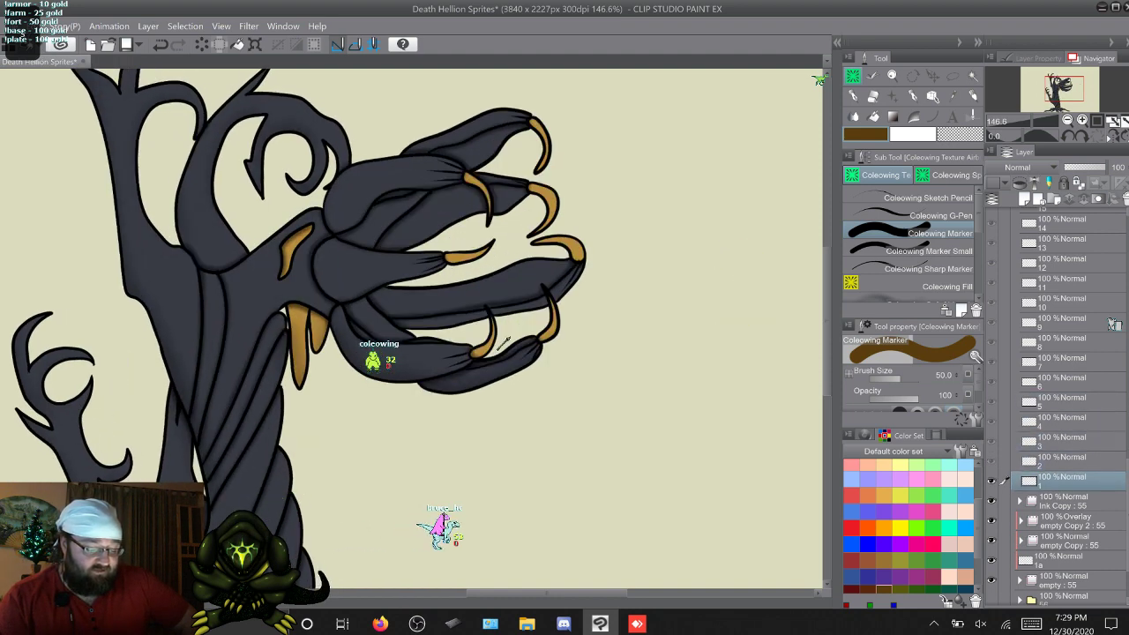
{"action": "key", "text": "q"}
{"action": "key", "text": "w"}
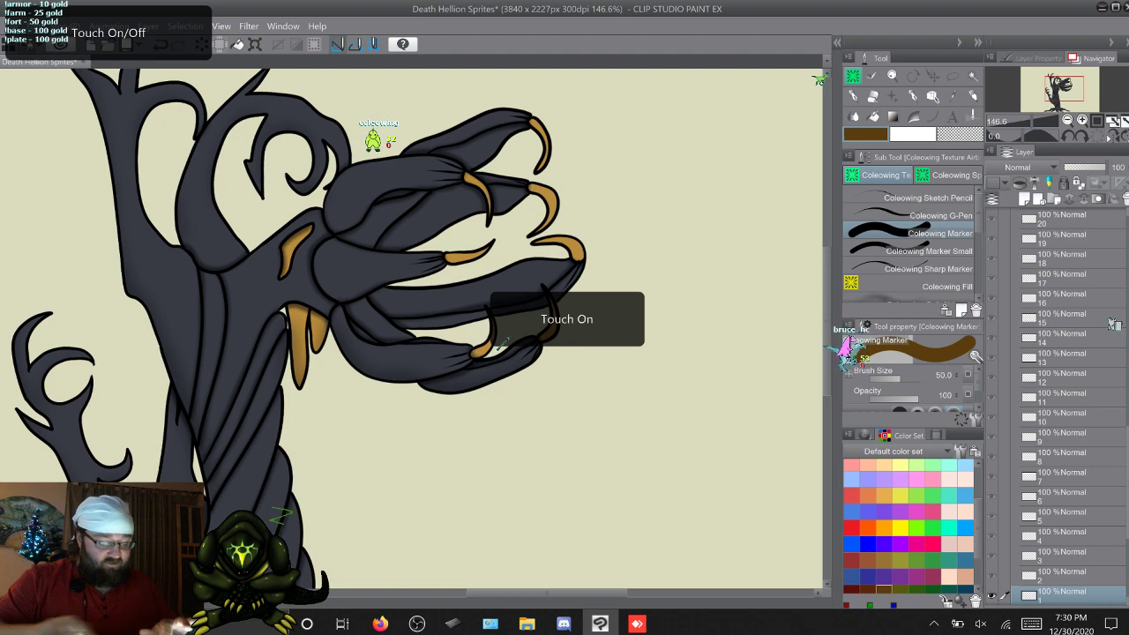
Step: Review the full figure by flipping upward through the Ink Copy 2 frames starting from layer 1
{"action": "scroll", "coordinate": [498, 349], "scroll_direction": "down", "scroll_amount": 5}
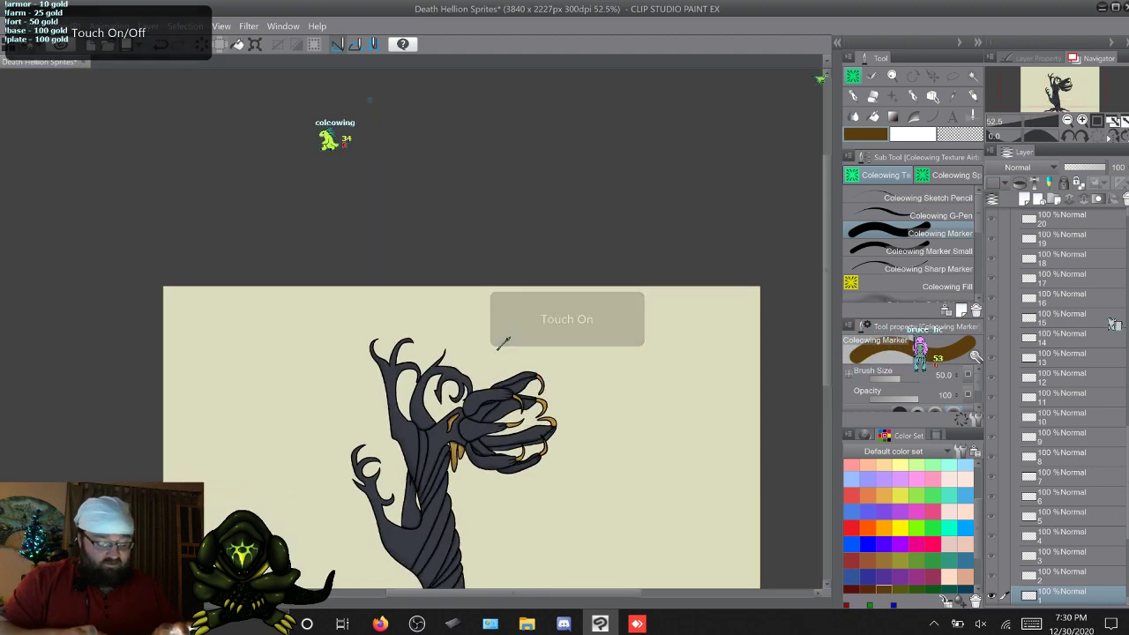
{"action": "scroll", "coordinate": [498, 349], "scroll_direction": "down", "scroll_amount": 3}
{"action": "scroll", "coordinate": [498, 349], "scroll_direction": "up", "scroll_amount": 3}
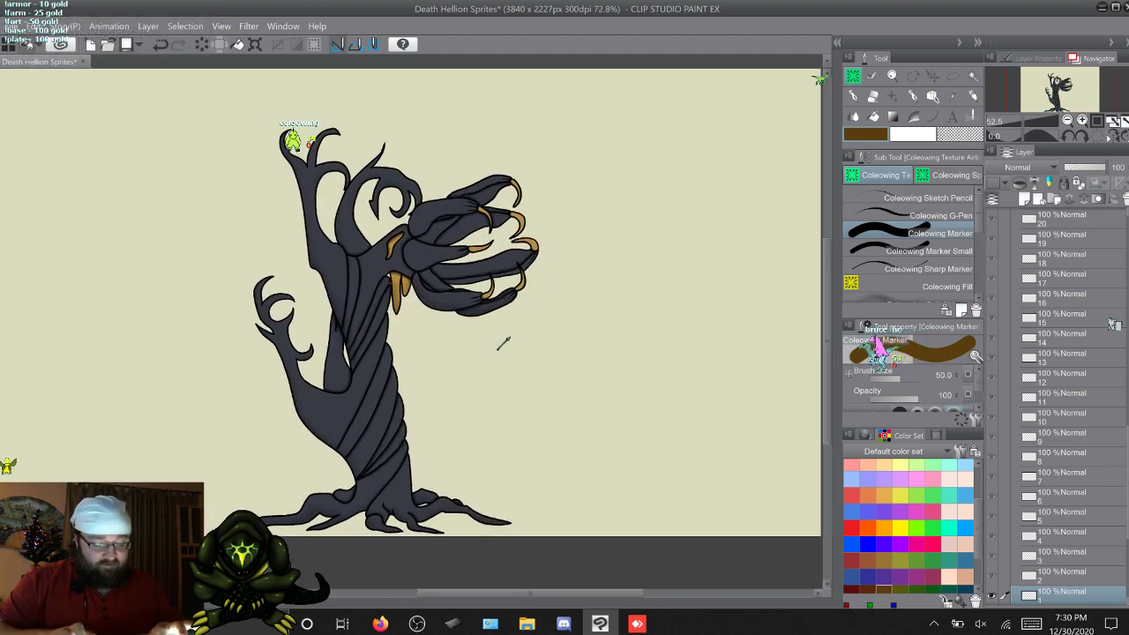
{"action": "scroll", "coordinate": [498, 349], "scroll_direction": "up", "scroll_amount": 1}
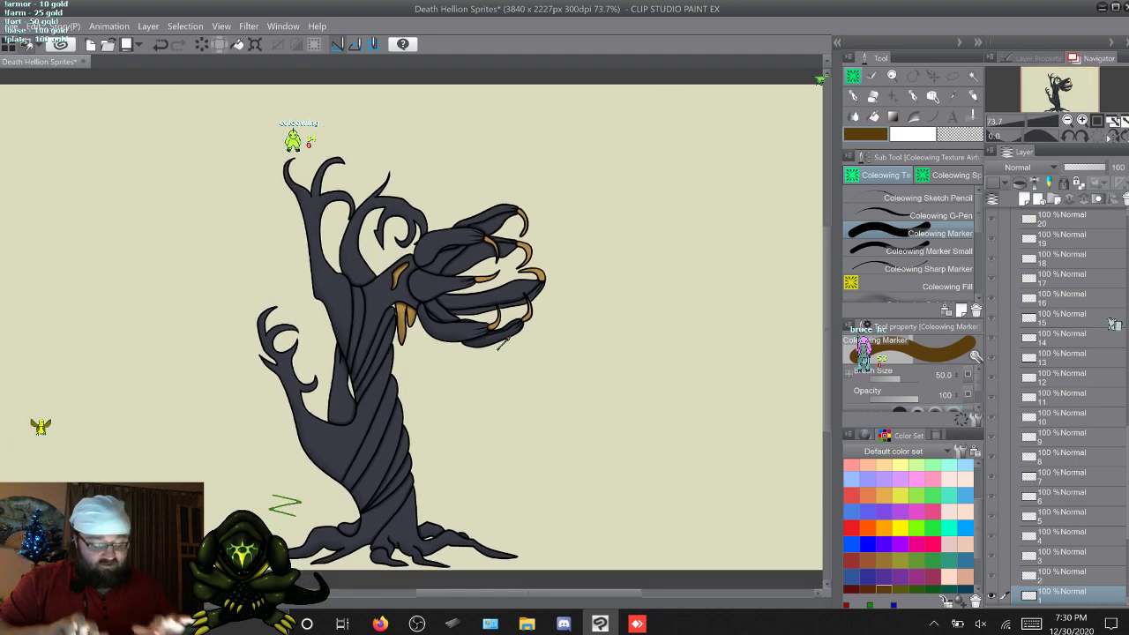
{"action": "key", "text": "XF86TouchpadToggle"}
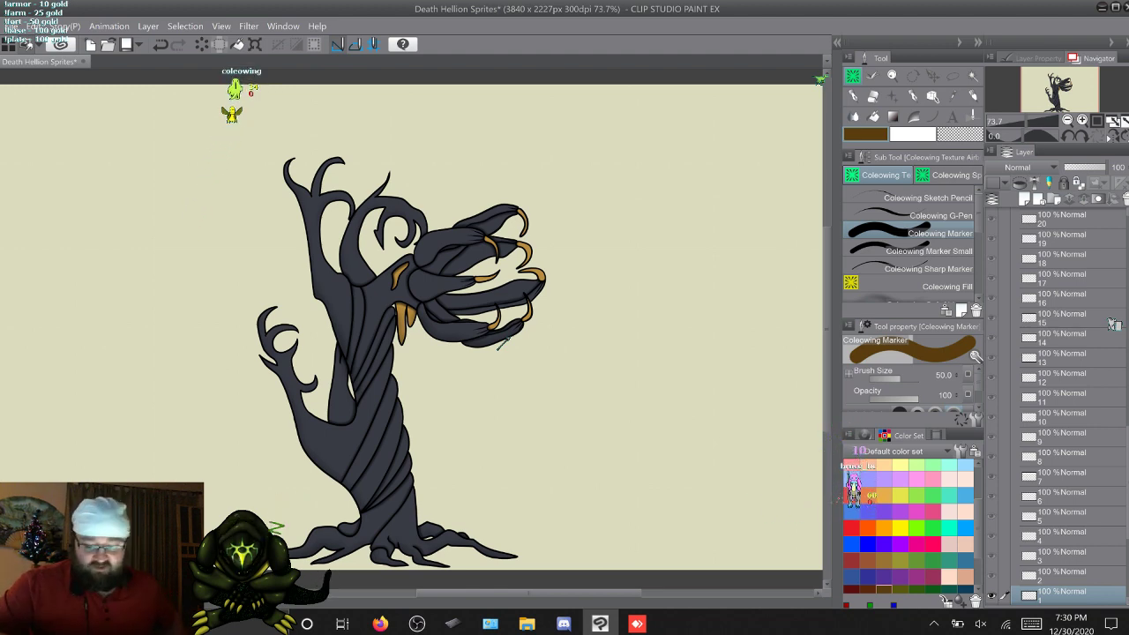
{"action": "key", "text": "w"}
{"action": "key", "text": "w"}
{"action": "key", "text": "w"}
{"action": "key", "text": "w"}
{"action": "key", "text": "w"}
{"action": "key", "text": "w"}
{"action": "key", "text": "w"}
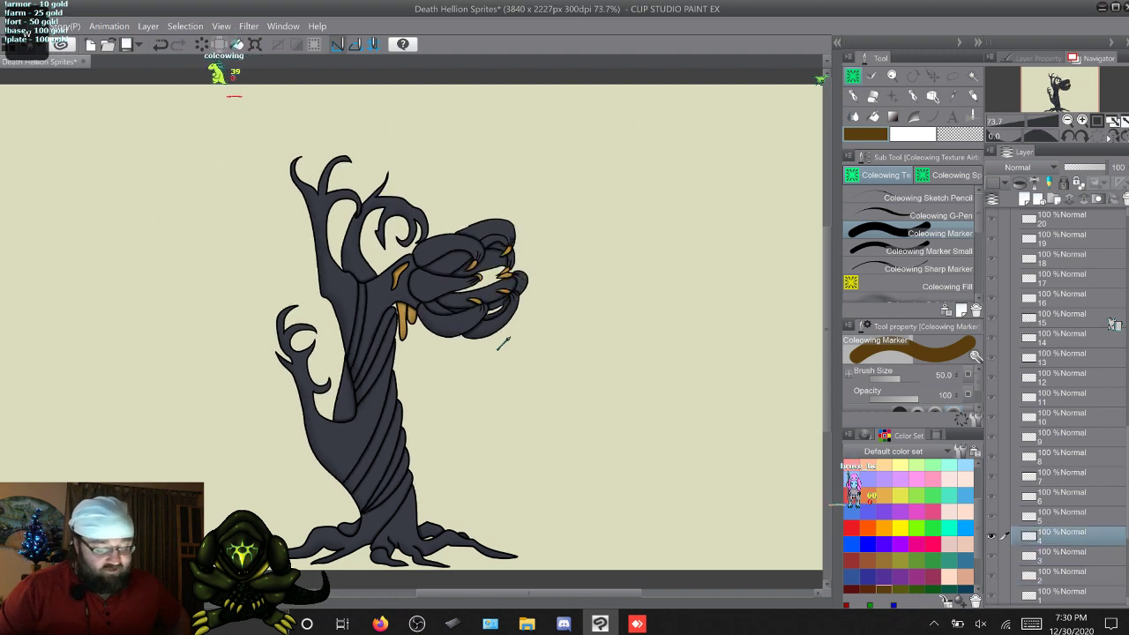
Step: Step forward through the Death Hellion animation layers from frame 4 to frame 24, examining each pose
{"action": "key", "text": "w"}
{"action": "key", "text": "w"}
{"action": "key", "text": "w"}
{"action": "key", "text": "w"}
{"action": "key", "text": "w"}
{"action": "key", "text": "w"}
{"action": "key", "text": "w"}
{"action": "key", "text": "w"}
{"action": "key", "text": "w"}
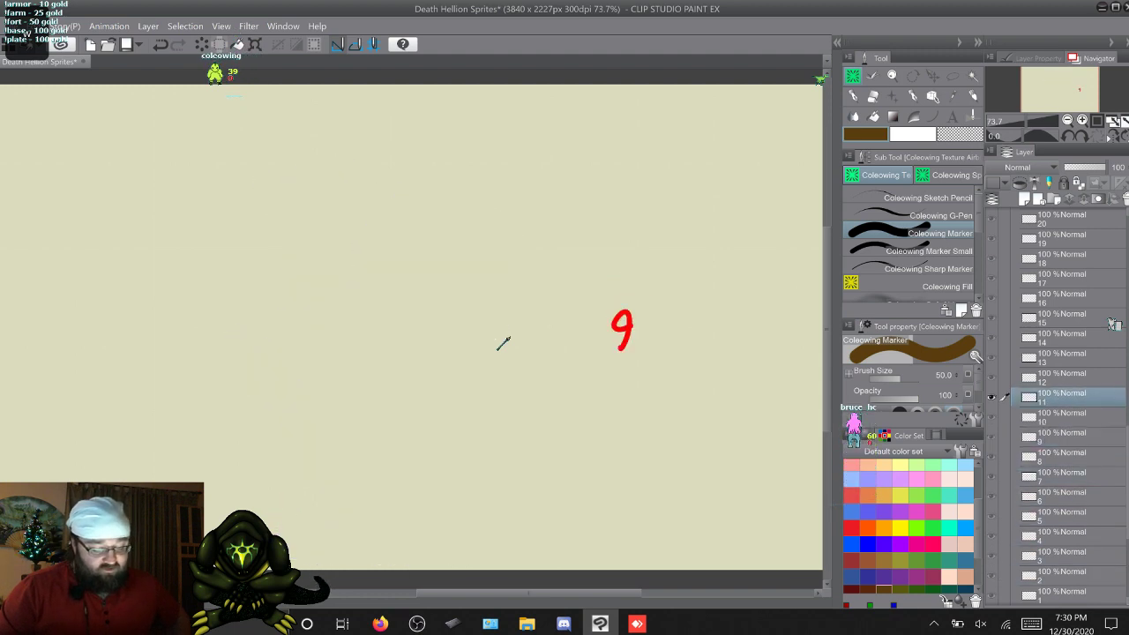
{"action": "key", "text": "w"}
{"action": "key", "text": "w"}
{"action": "key", "text": "w"}
{"action": "key", "text": "w"}
{"action": "key", "text": "w"}
{"action": "key", "text": "w"}
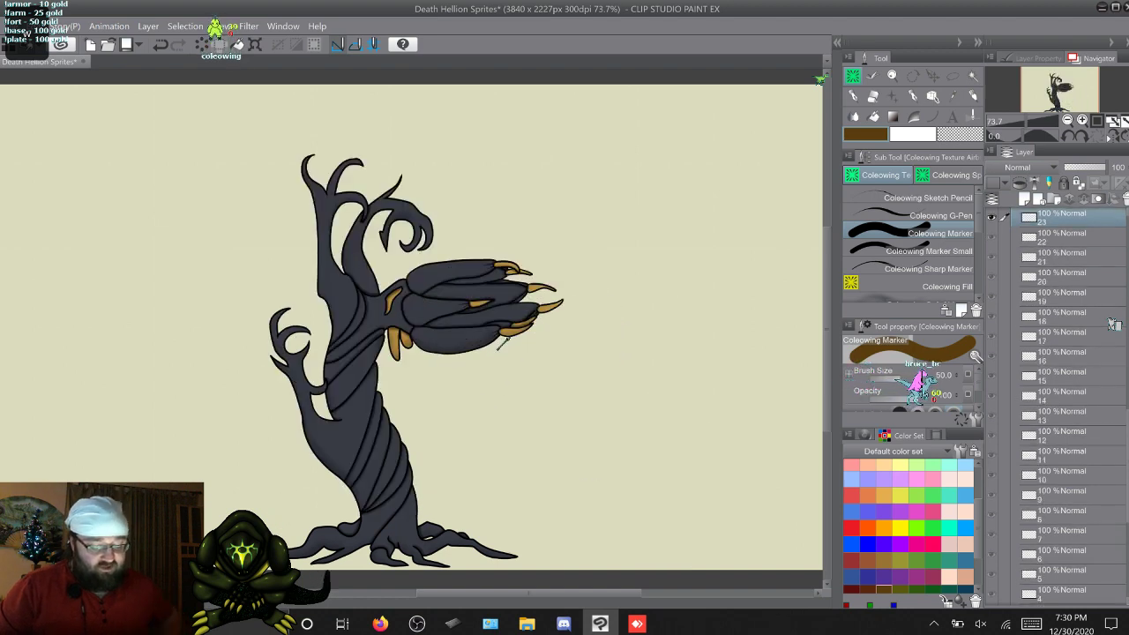
{"action": "key", "text": "w"}
Step: Go back a few frames to recheck the hand's poses around frame 21, and review onward to frame 32
{"action": "key", "text": "s"}
{"action": "key", "text": "s"}
{"action": "key", "text": "s"}
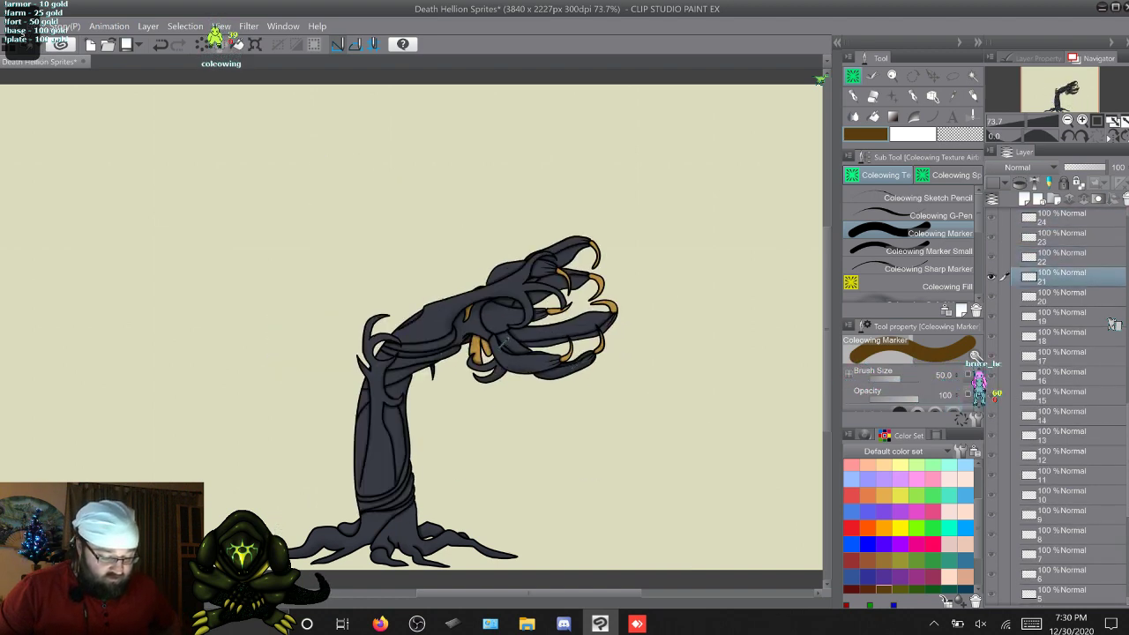
{"action": "key", "text": "s"}
{"action": "key", "text": "w"}
{"action": "key", "text": "w"}
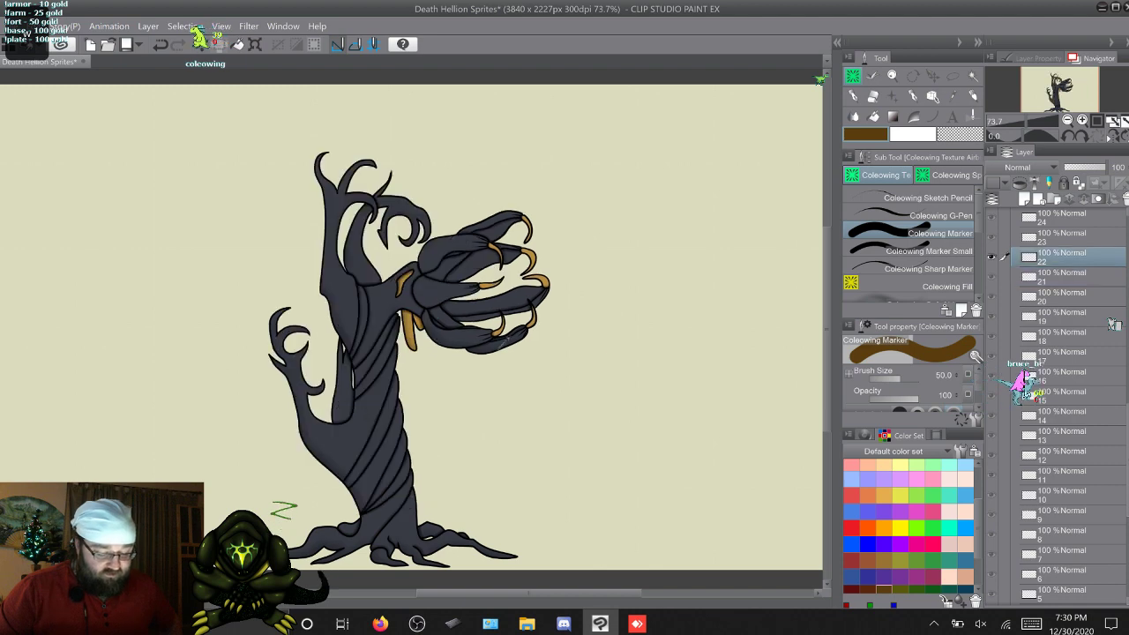
{"action": "key", "text": "w"}
{"action": "key", "text": "w"}
{"action": "key", "text": "w"}
{"action": "key", "text": "w"}
{"action": "key", "text": "w"}
{"action": "key", "text": "w"}
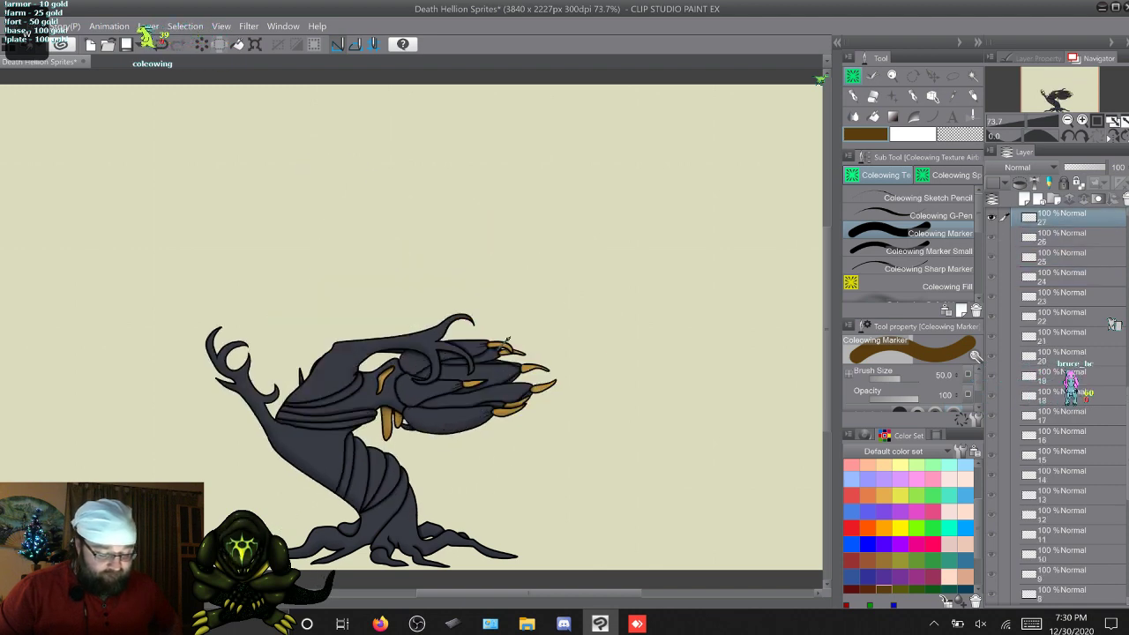
{"action": "key", "text": "w"}
{"action": "key", "text": "w"}
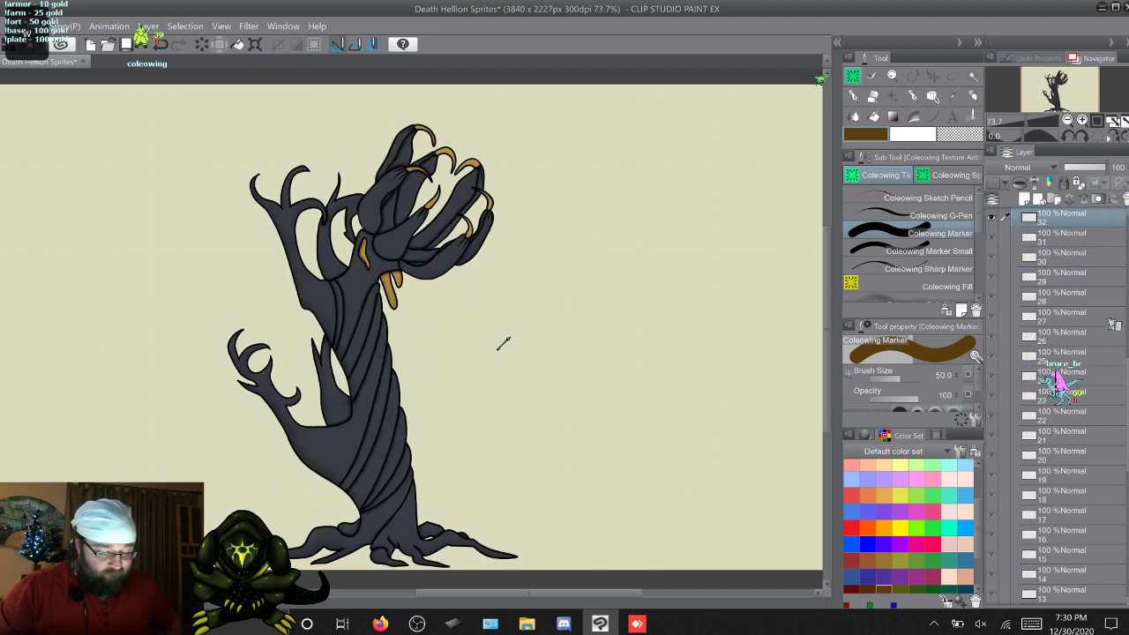
Step: Step back from frame 32 to frame 25 to recheck the crouched pose and the handwritten frame references
{"action": "key", "text": "s"}
{"action": "key", "text": "s"}
{"action": "key", "text": "s"}
{"action": "key", "text": "s"}
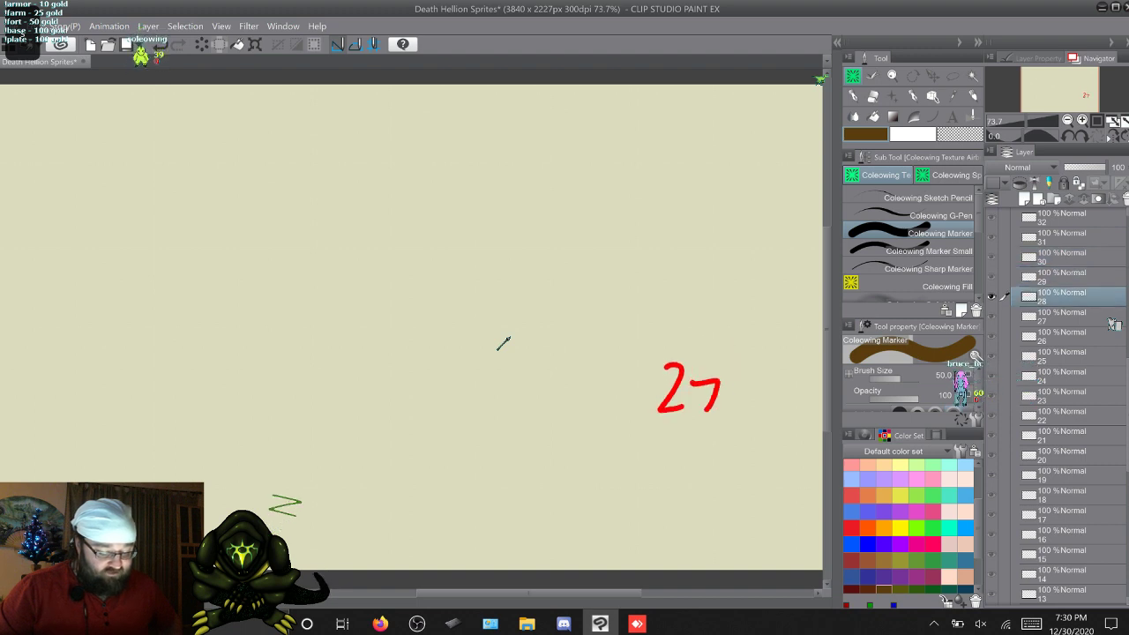
{"action": "key", "text": "s"}
{"action": "key", "text": "s"}
{"action": "key", "text": "alt+["}
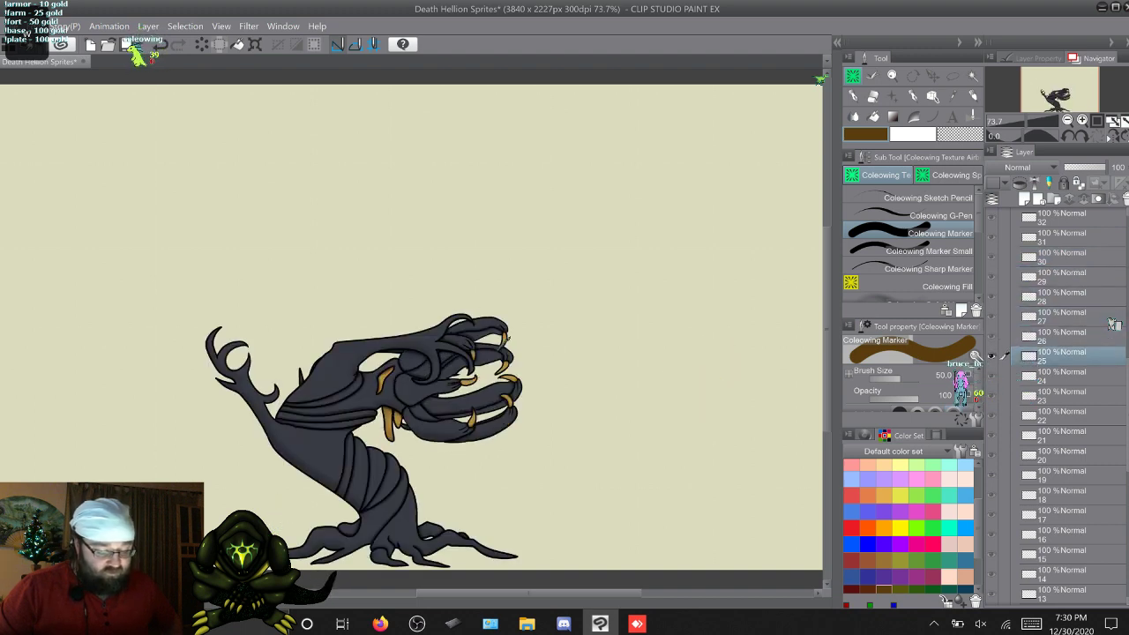
Step: Review the frames from 25 up through 45, checking which reuse earlier poses and which raise the hand upright
{"action": "key", "text": "alt+]"}
{"action": "key", "text": "alt+]"}
{"action": "key", "text": "alt+]"}
{"action": "key", "text": "alt+]"}
{"action": "key", "text": "alt+]"}
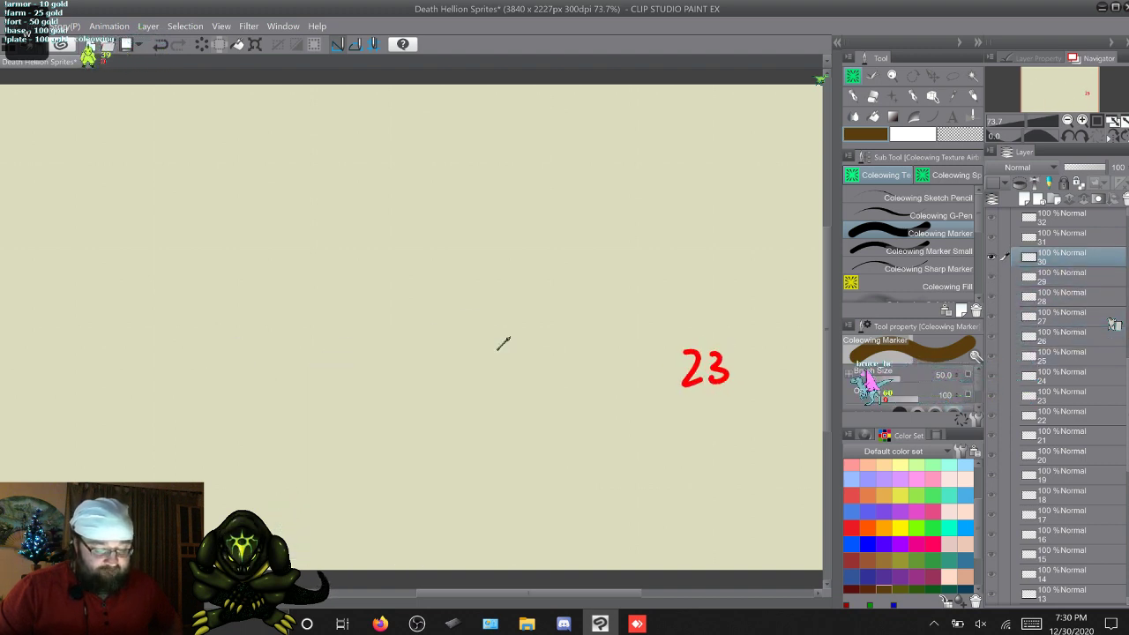
{"action": "key", "text": "alt+]"}
{"action": "key", "text": "alt+]"}
{"action": "key", "text": "alt+]"}
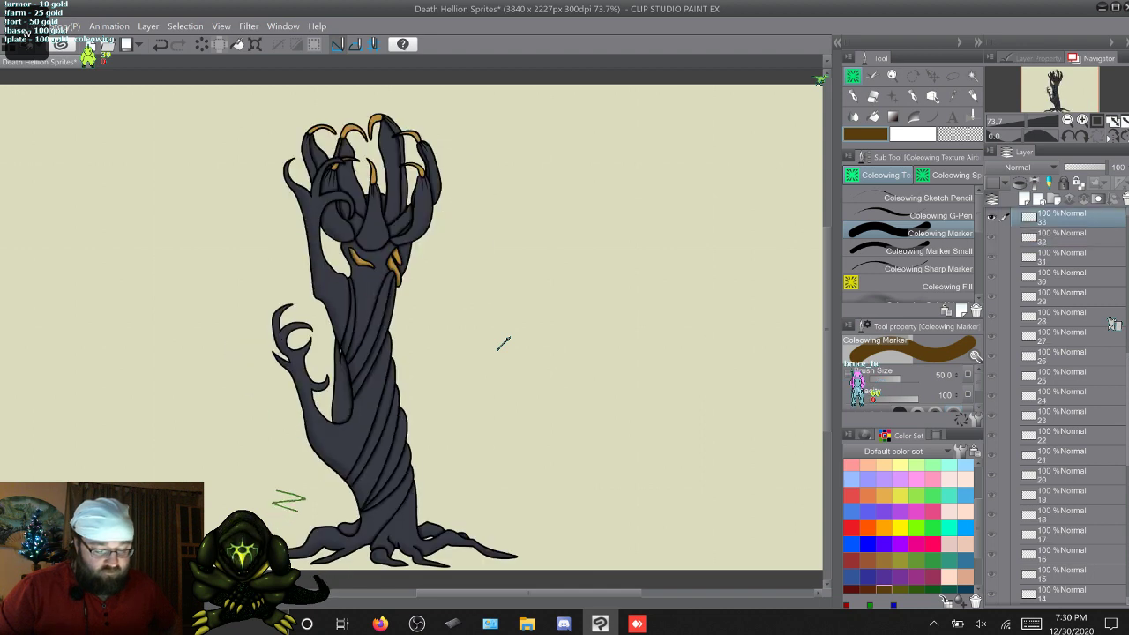
{"action": "key", "text": "alt+]"}
{"action": "key", "text": "alt+["}
{"action": "key", "text": "alt+]"}
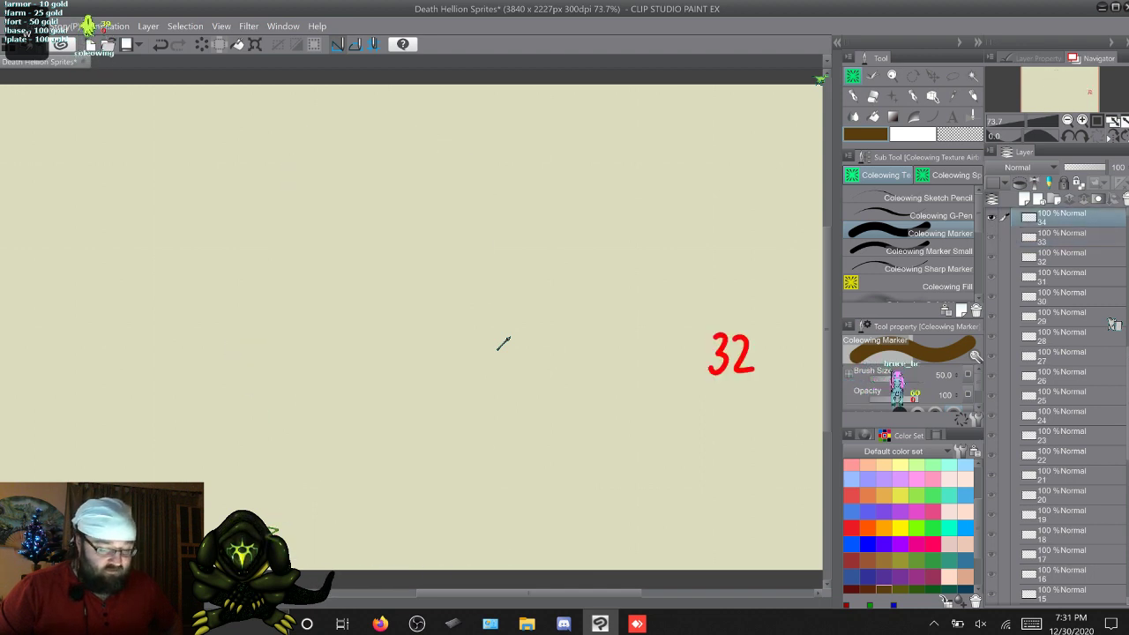
{"action": "key", "text": "alt+]"}
{"action": "key", "text": "alt+]"}
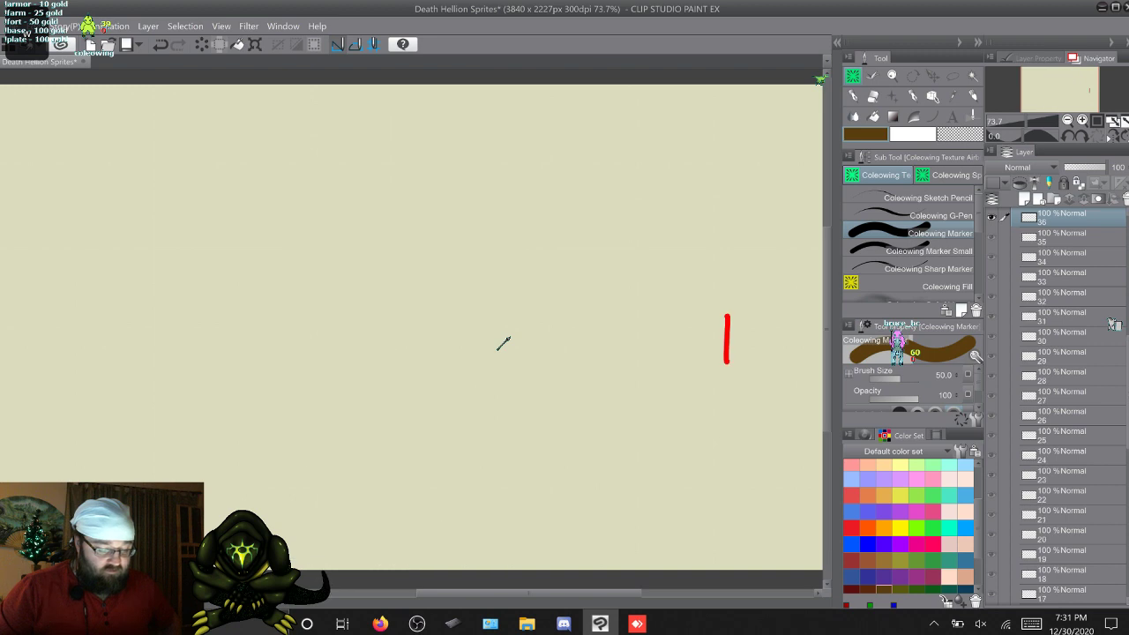
{"action": "key", "text": "alt+]"}
{"action": "key", "text": "alt+]"}
{"action": "key", "text": "alt+]"}
{"action": "key", "text": "alt+]"}
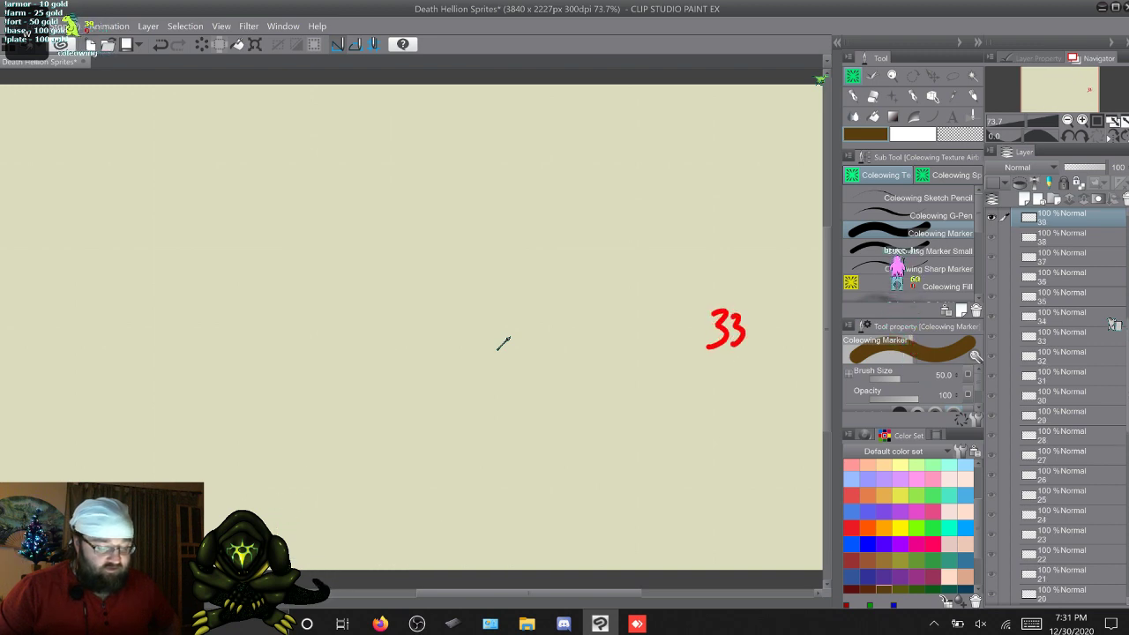
{"action": "key", "text": "alt+]"}
{"action": "key", "text": "alt+]"}
{"action": "key", "text": "alt+]"}
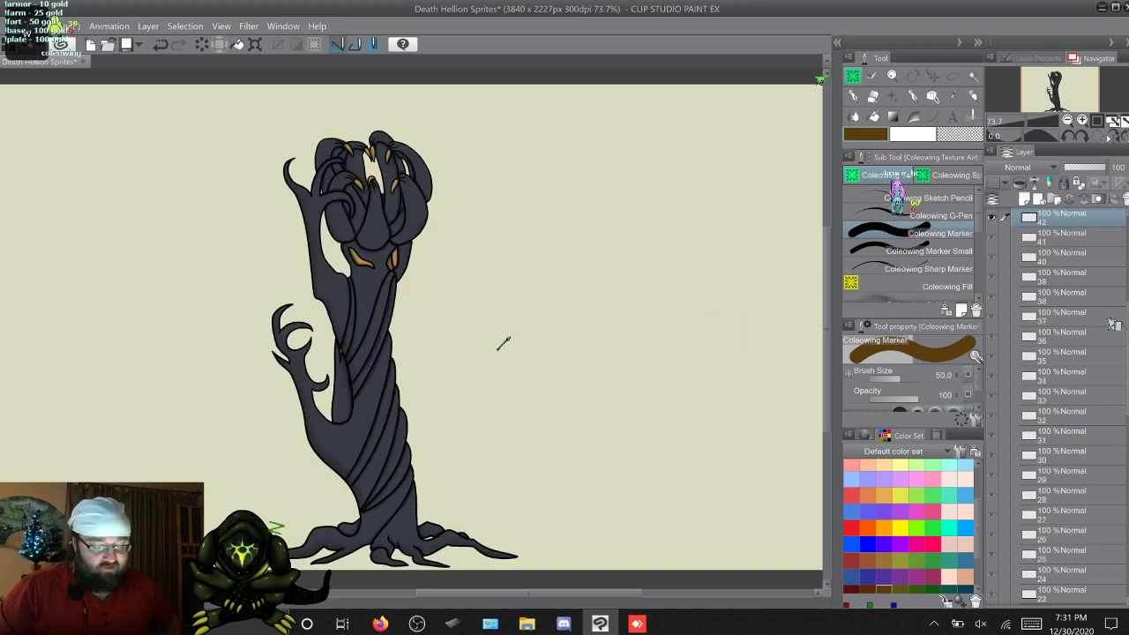
{"action": "key", "text": "alt+]"}
{"action": "key", "text": "alt+]"}
{"action": "key", "text": "alt+]"}
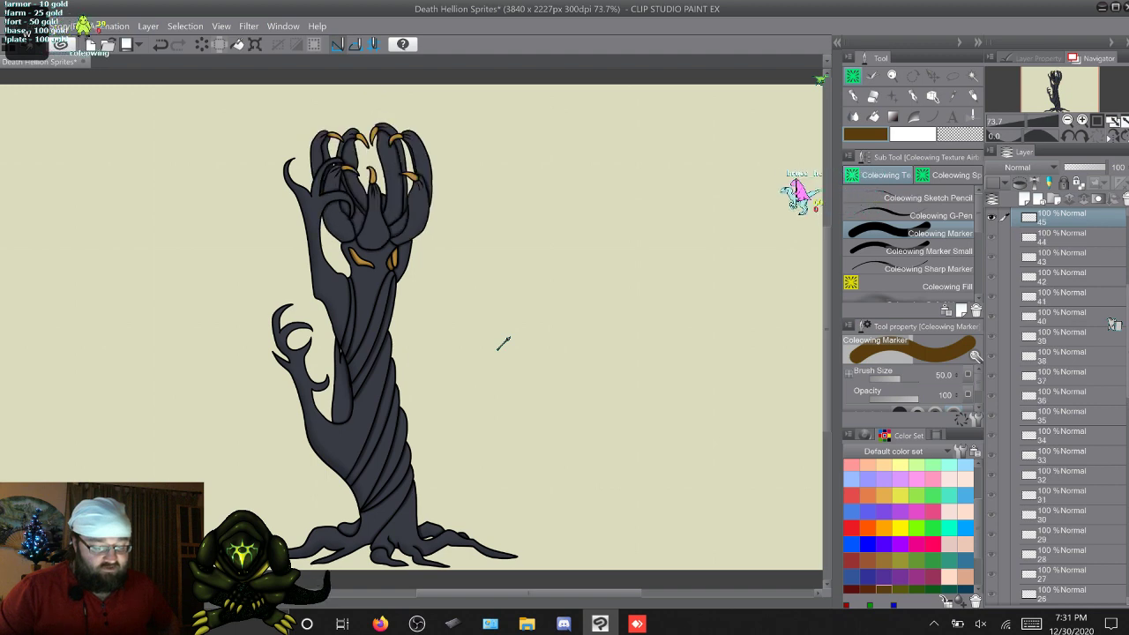
Step: Step back down through the upper frames to frame 32, comparing the upright and leaning open-hand poses
{"action": "key", "text": "alt+["}
{"action": "key", "text": "alt+["}
{"action": "key", "text": "alt+["}
{"action": "key", "text": "alt+["}
{"action": "key", "text": "alt+["}
{"action": "key", "text": "alt+["}
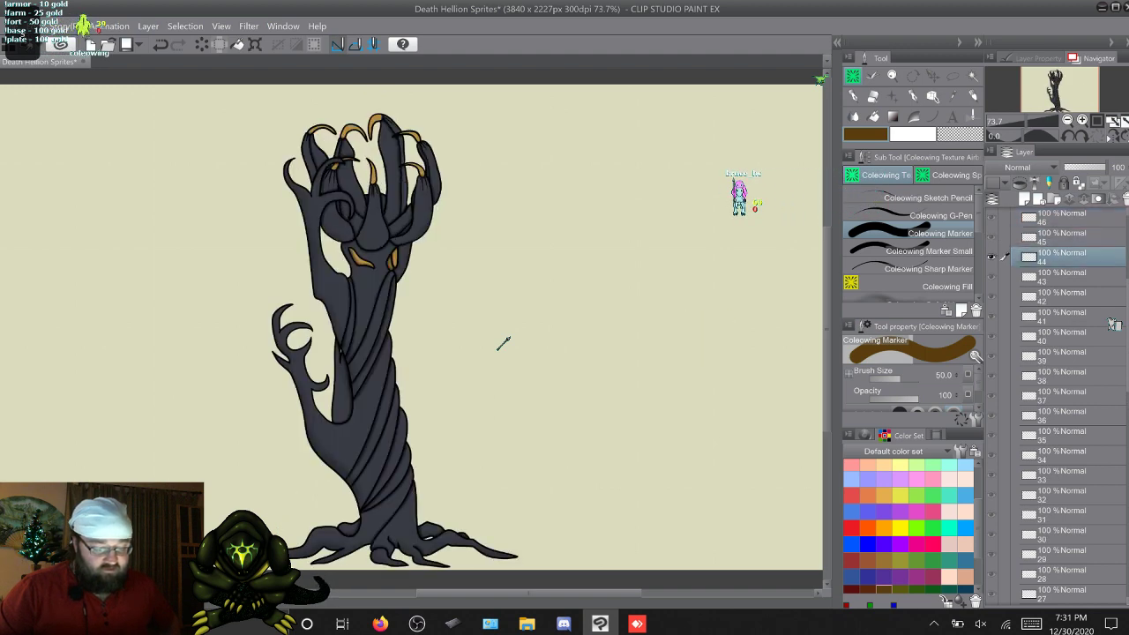
{"action": "key", "text": "alt+["}
{"action": "key", "text": "alt+["}
{"action": "key", "text": "alt+["}
{"action": "key", "text": "alt+["}
{"action": "key", "text": "alt+["}
{"action": "key", "text": "alt+["}
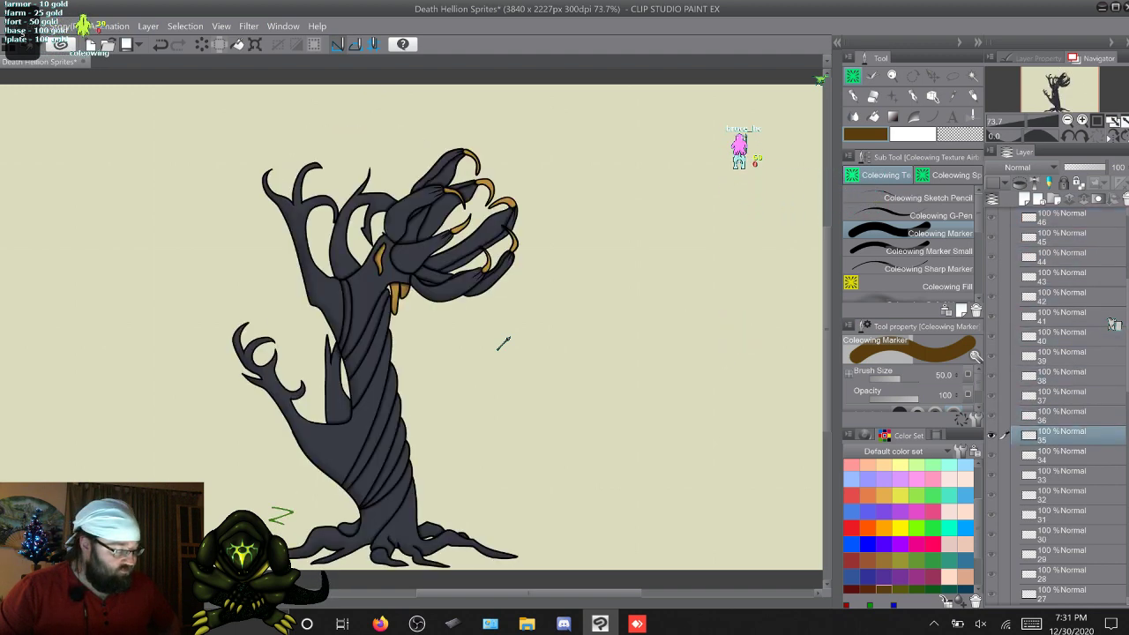
{"action": "key", "text": "alt+]"}
{"action": "key", "text": "alt+["}
{"action": "key", "text": "alt+["}
{"action": "key", "text": "alt+["}
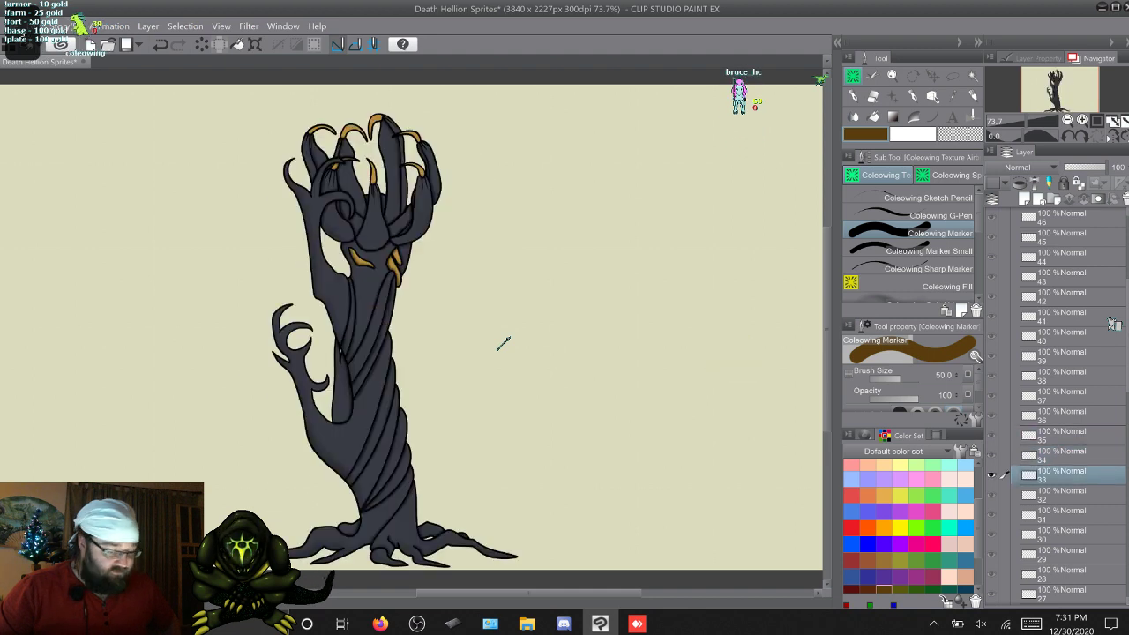
{"action": "key", "text": "alt+["}
{"action": "key", "text": "alt+]"}
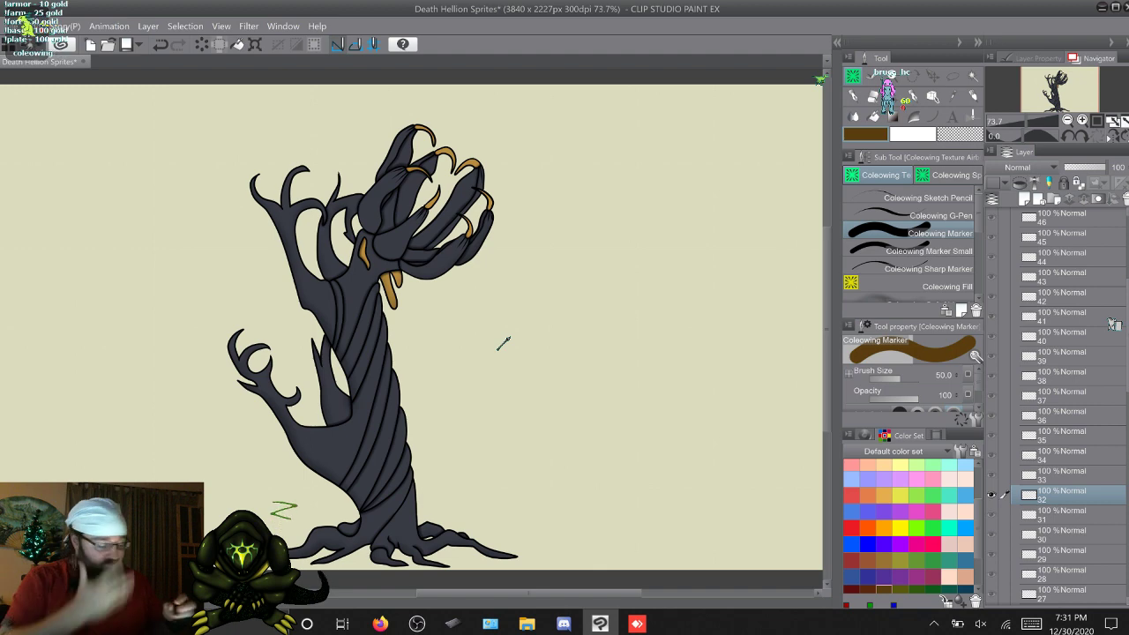
Step: Play the Hellion video from the Videos folder as an attack reference, close it and return to Clip Studio Paint
{"action": "key", "text": "super+d"}
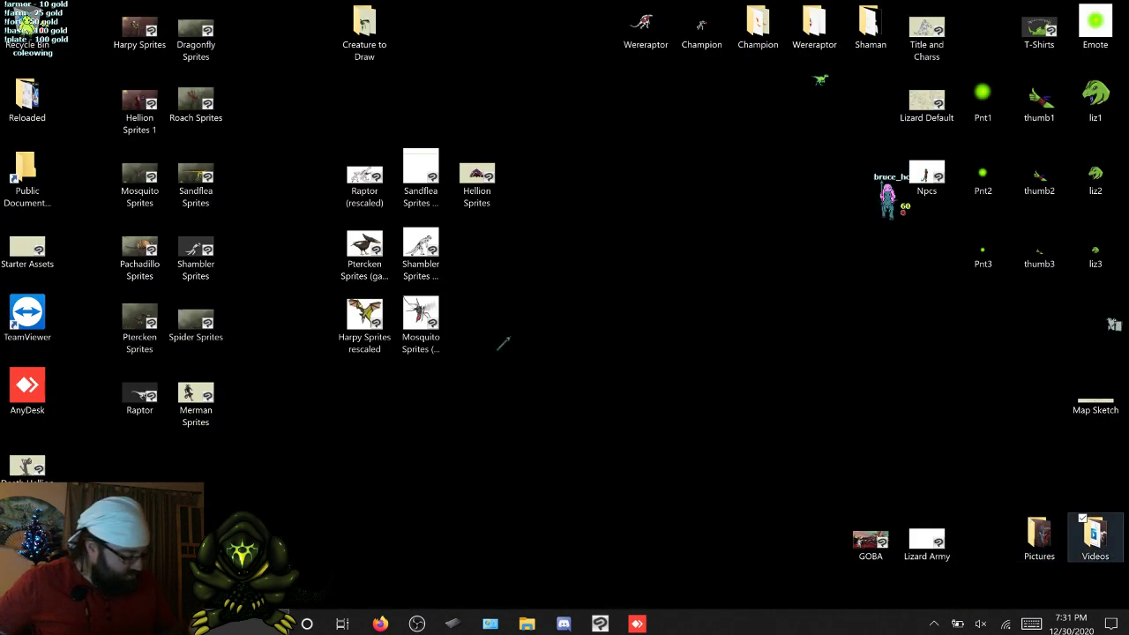
{"action": "double_click", "coordinate": [1095, 536]}
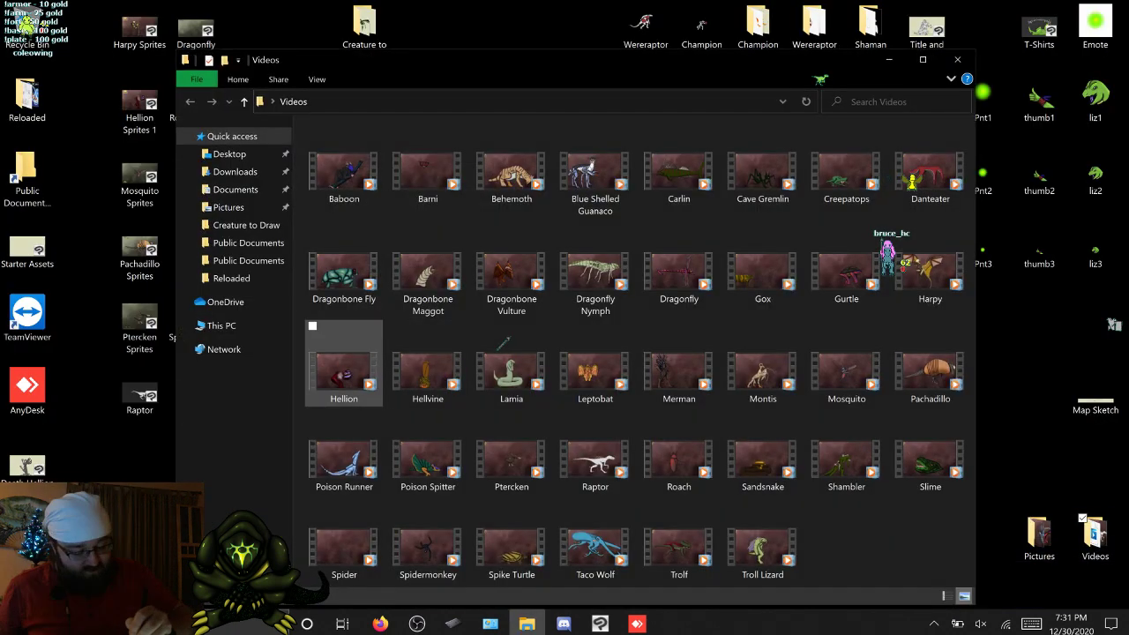
{"action": "double_click", "coordinate": [343, 370]}
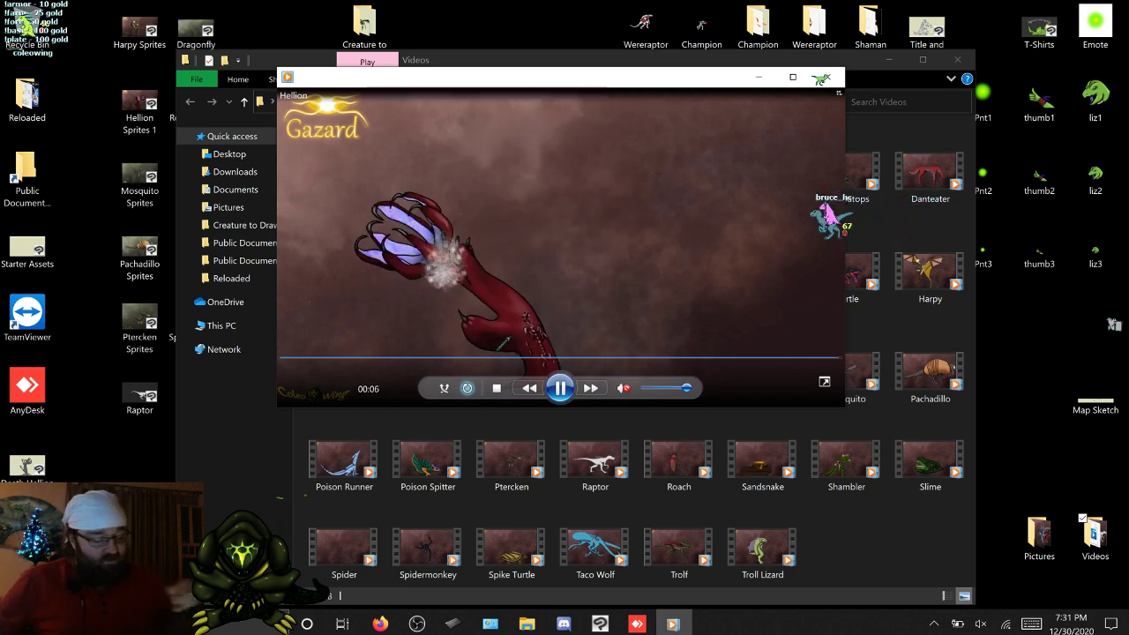
{"action": "left_click", "coordinate": [825, 78]}
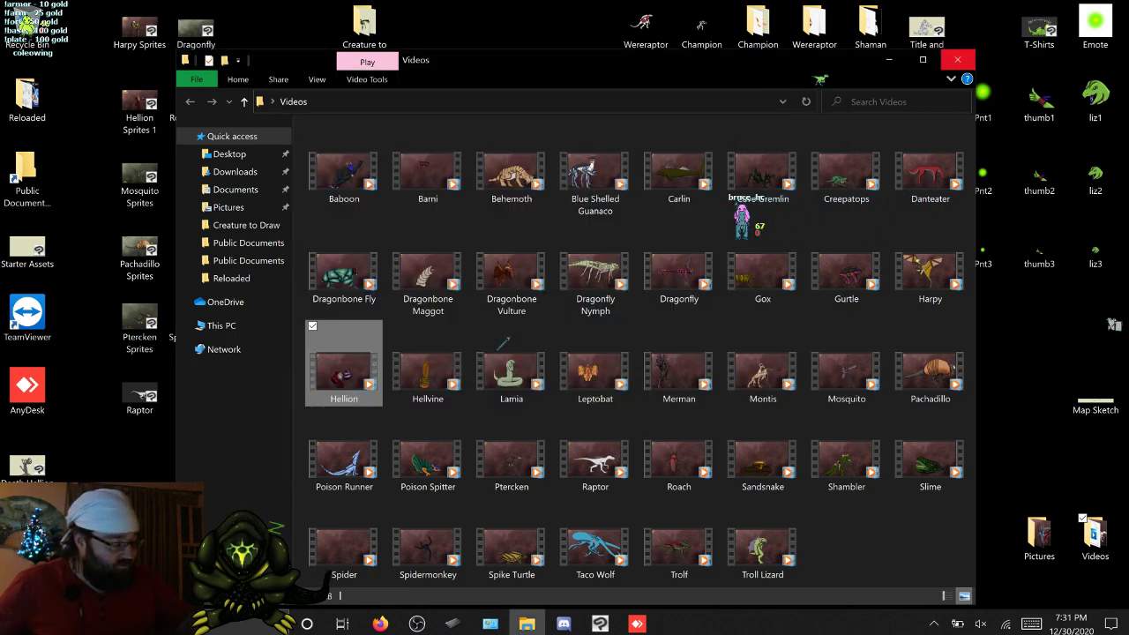
{"action": "left_click", "coordinate": [957, 59]}
{"action": "left_click", "coordinate": [601, 623]}
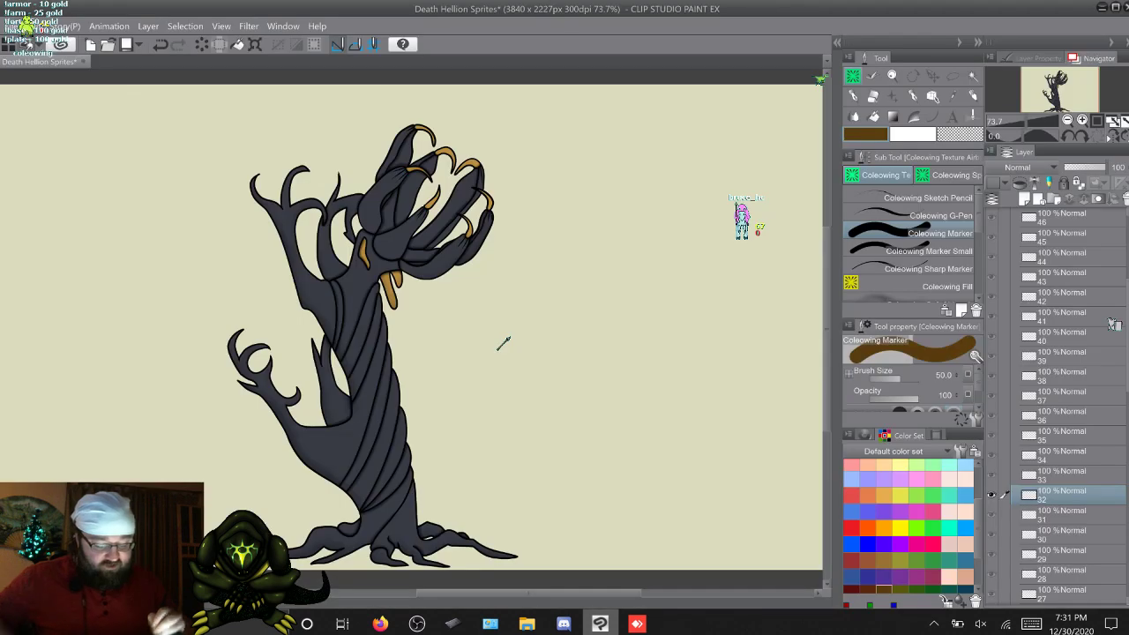
Step: Check frame 31 and the top layers of folder 56, hiding the Paper layer briefly and showing it again
{"action": "key", "text": "alt+bracketleft"}
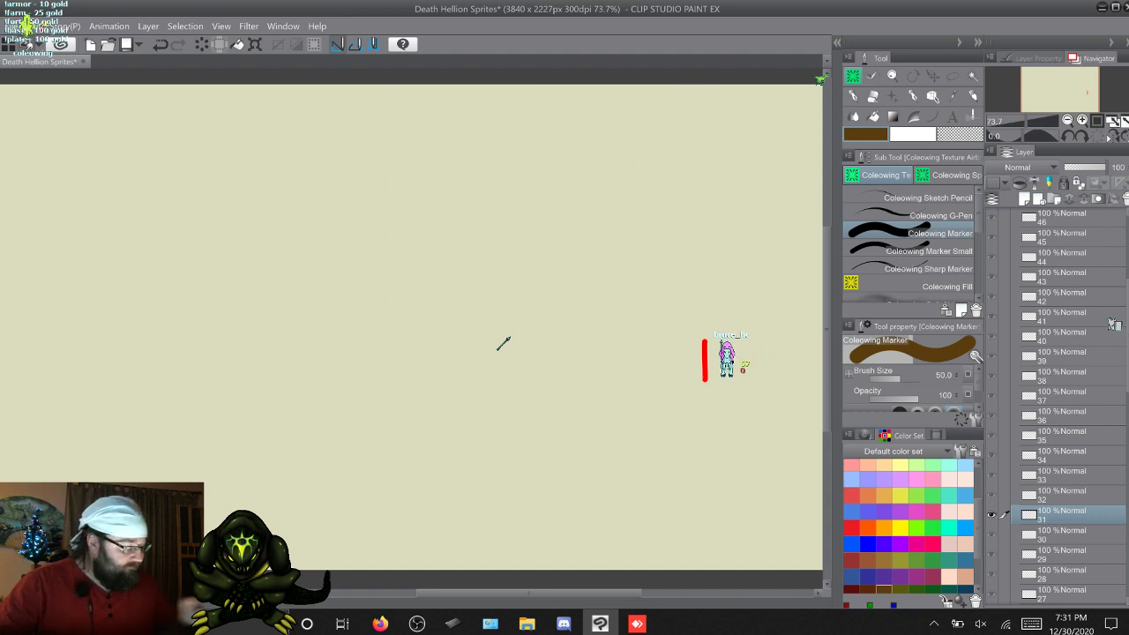
{"action": "scroll", "coordinate": [1114, 324], "scroll_direction": "up", "scroll_amount": 5}
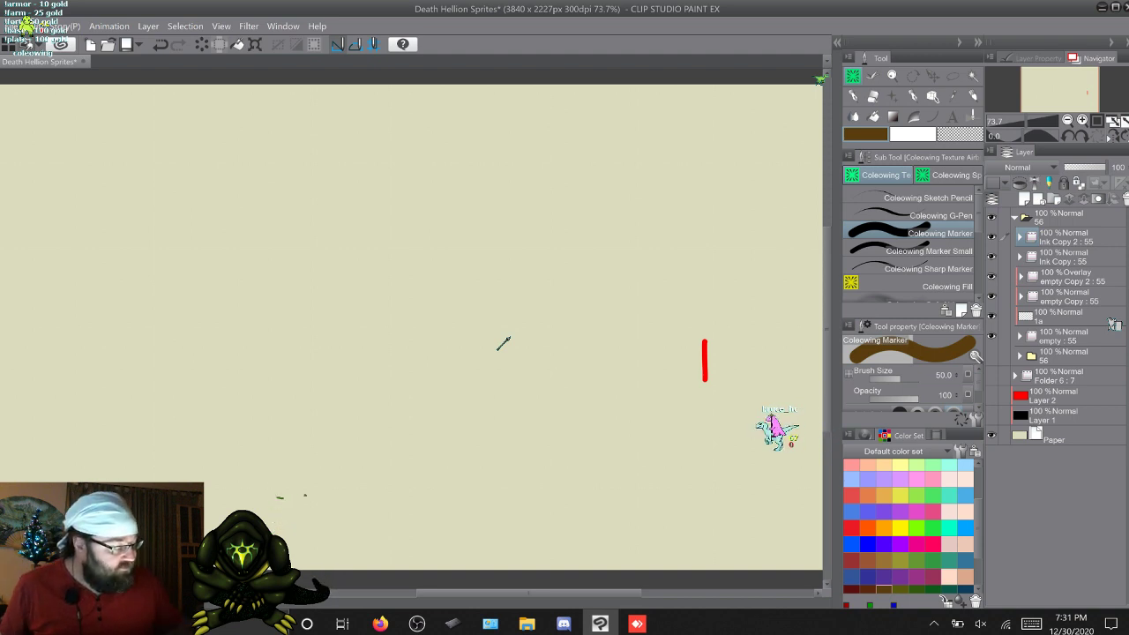
{"action": "key", "text": "alt+bracketleft"}
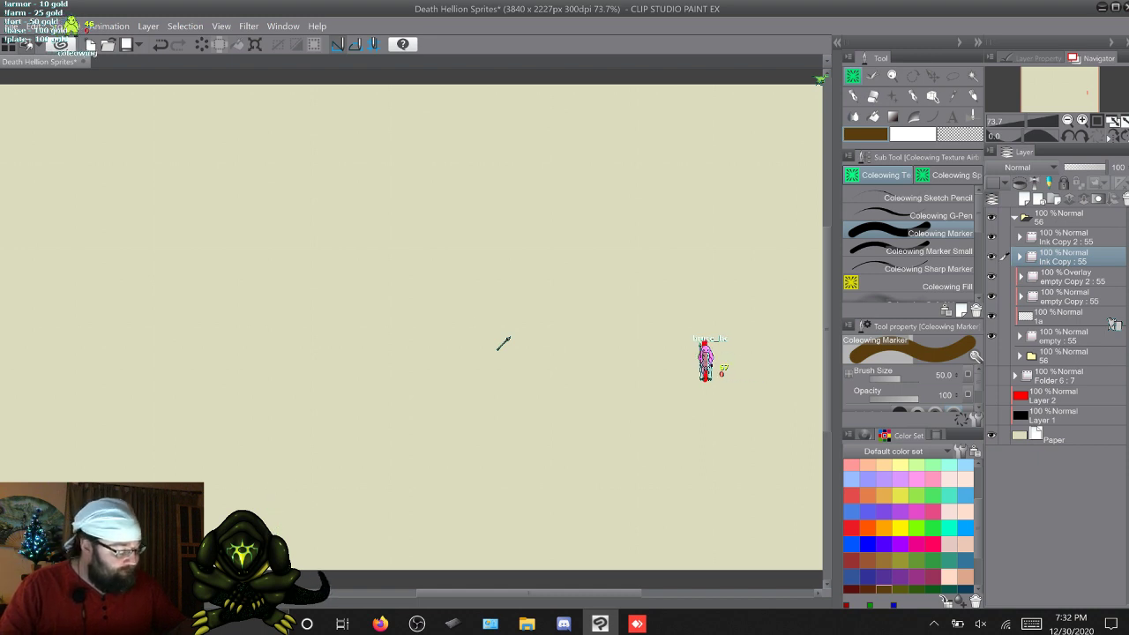
{"action": "left_click", "coordinate": [992, 436]}
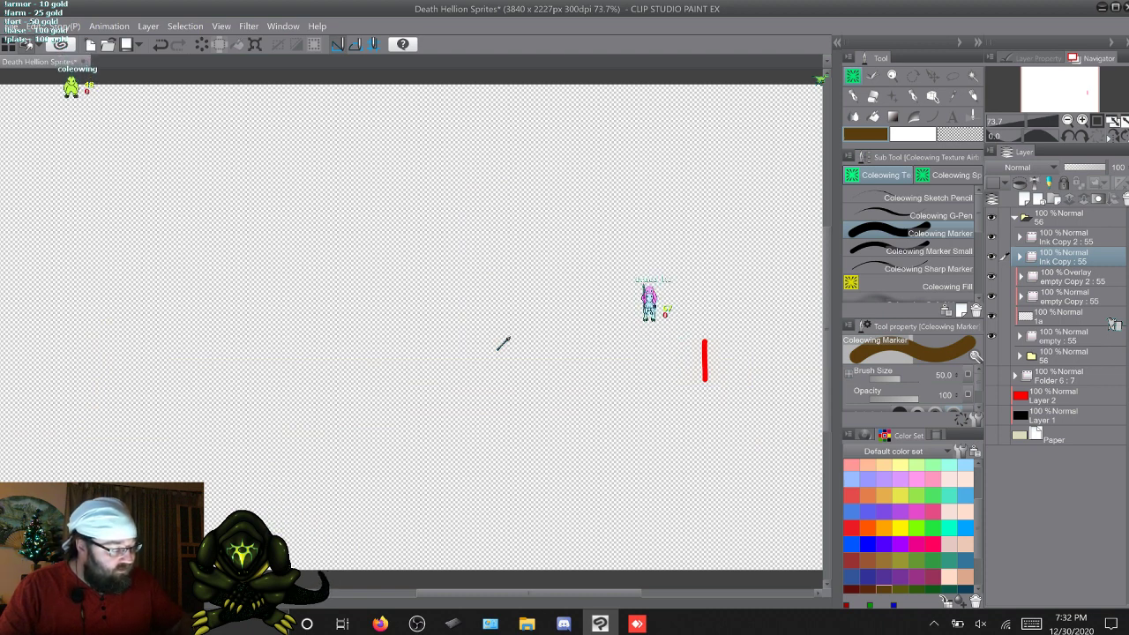
{"action": "left_click", "coordinate": [991, 436]}
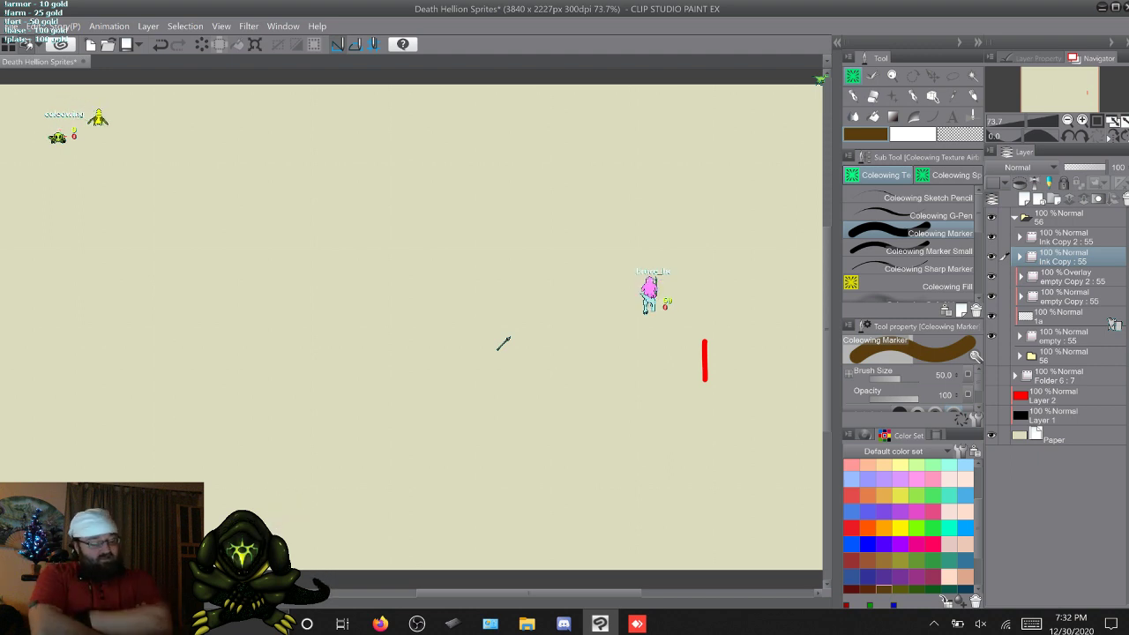
Step: Open the Fx-Traps file from the Creature to Draw folder on the desktop
{"action": "key", "text": "super+d"}
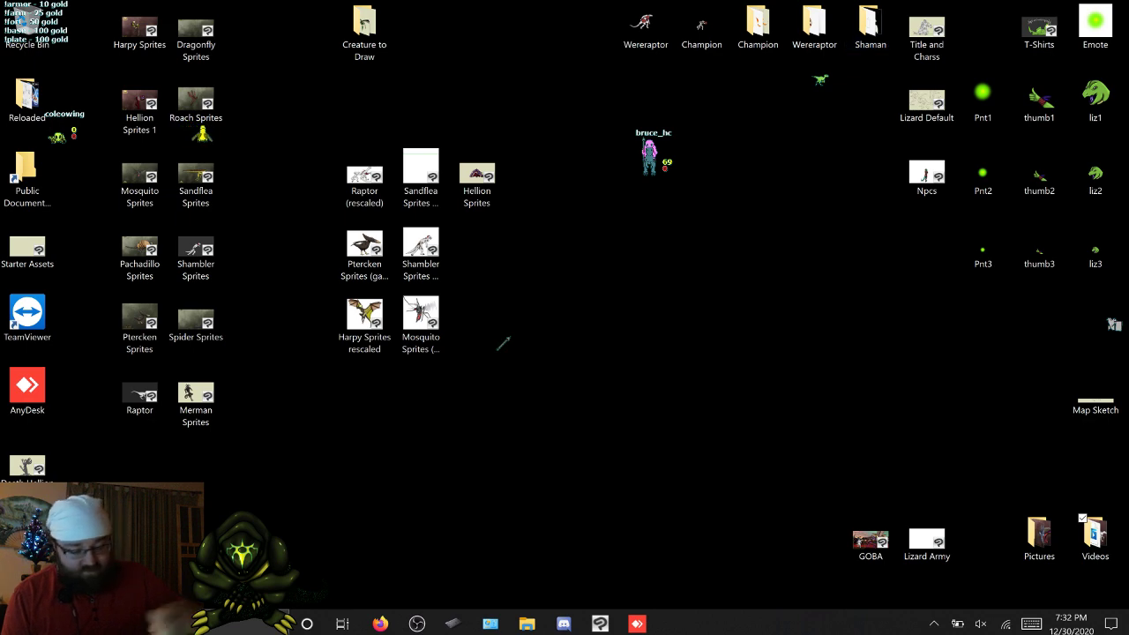
{"action": "double_click", "coordinate": [364, 28]}
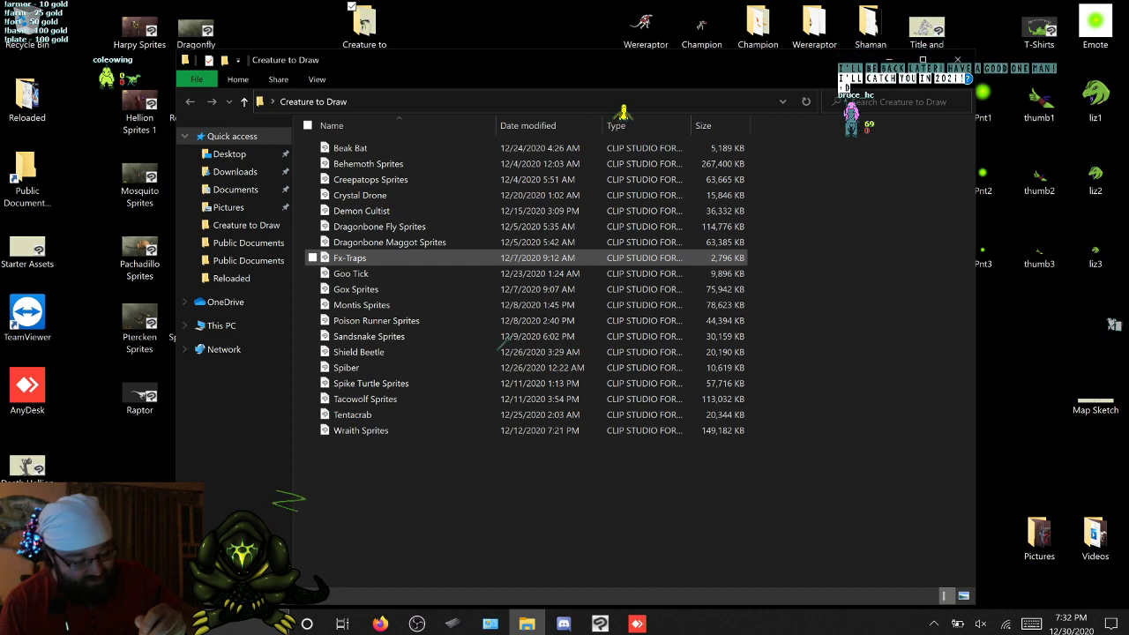
{"action": "double_click", "coordinate": [353, 257]}
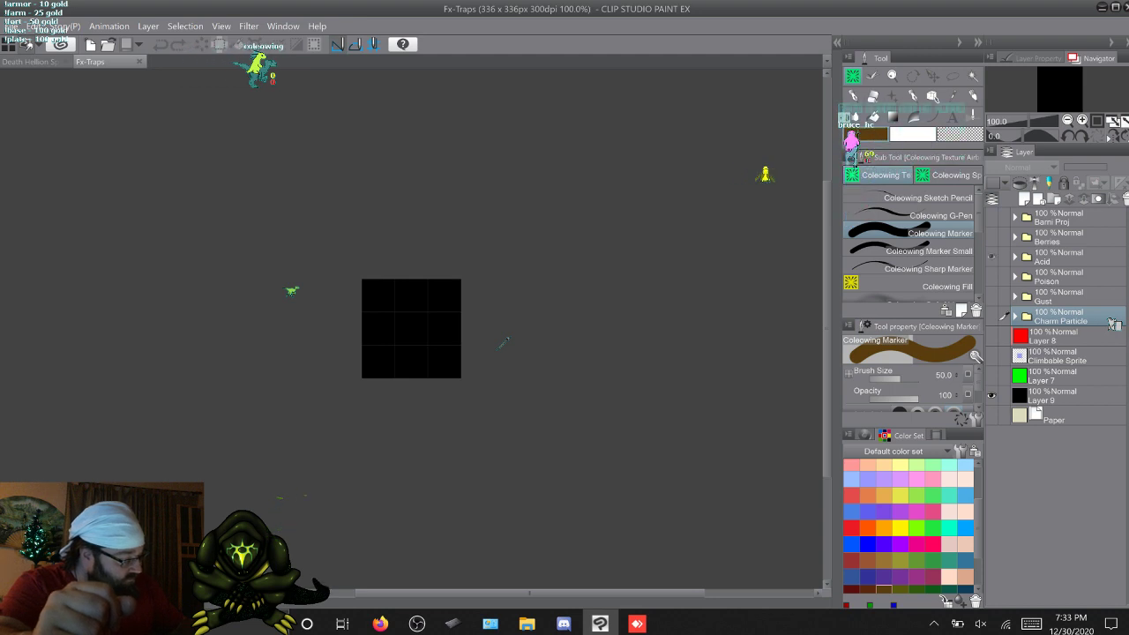
Step: Show and expand the Acid folder to examine its projectile sprites, and collapse and hide it again
{"action": "left_click", "coordinate": [991, 256]}
{"action": "left_click", "coordinate": [1015, 256]}
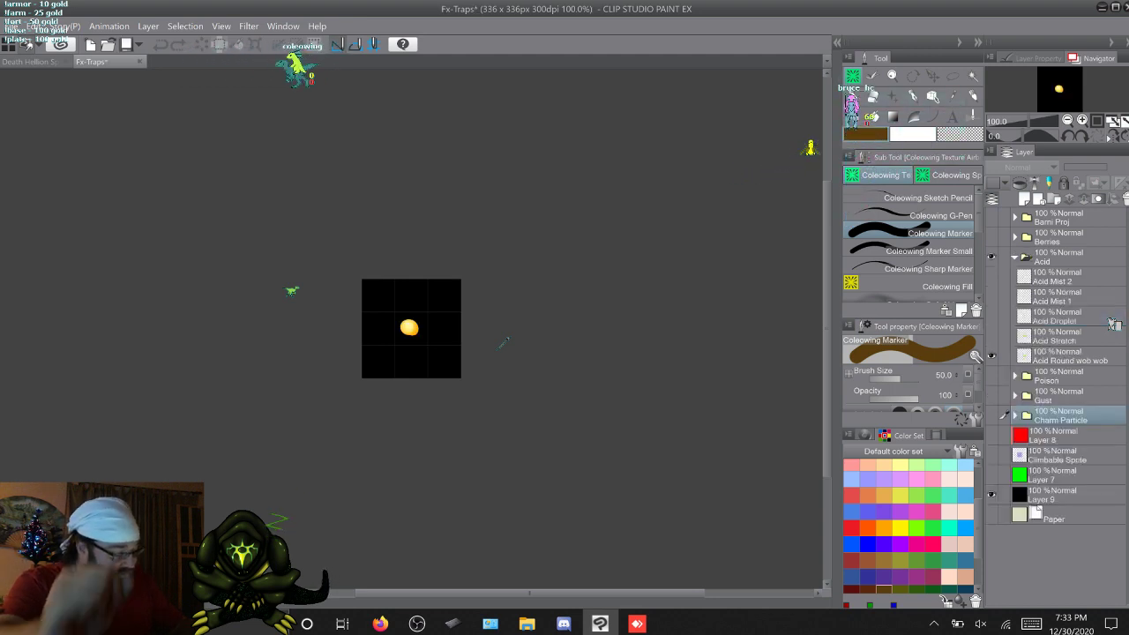
{"action": "left_click", "coordinate": [991, 336]}
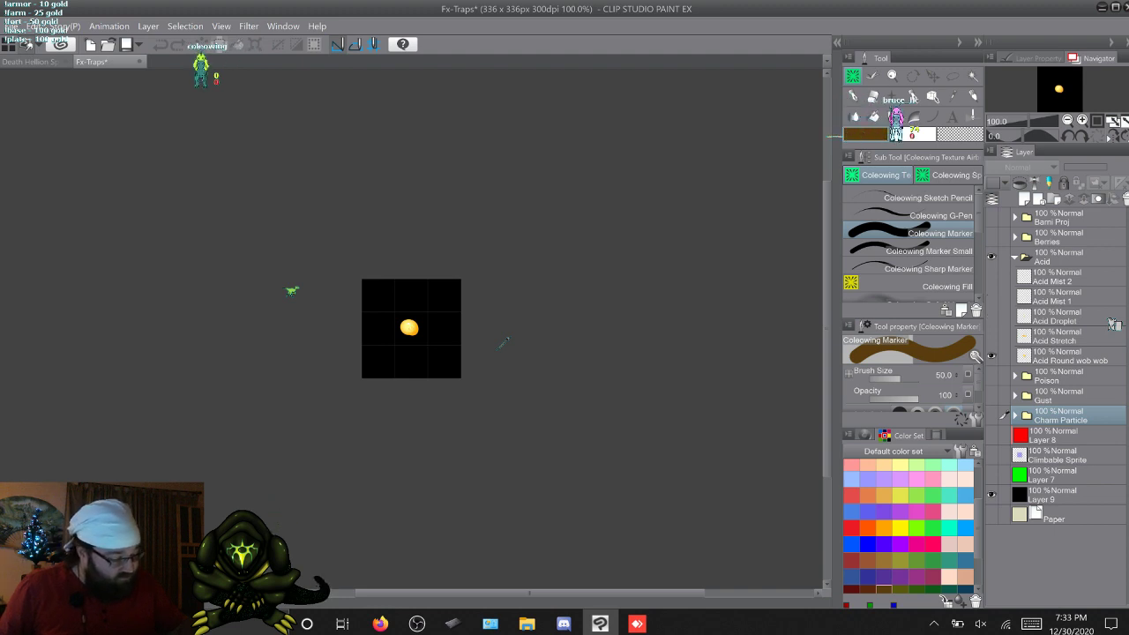
{"action": "left_click", "coordinate": [1015, 256]}
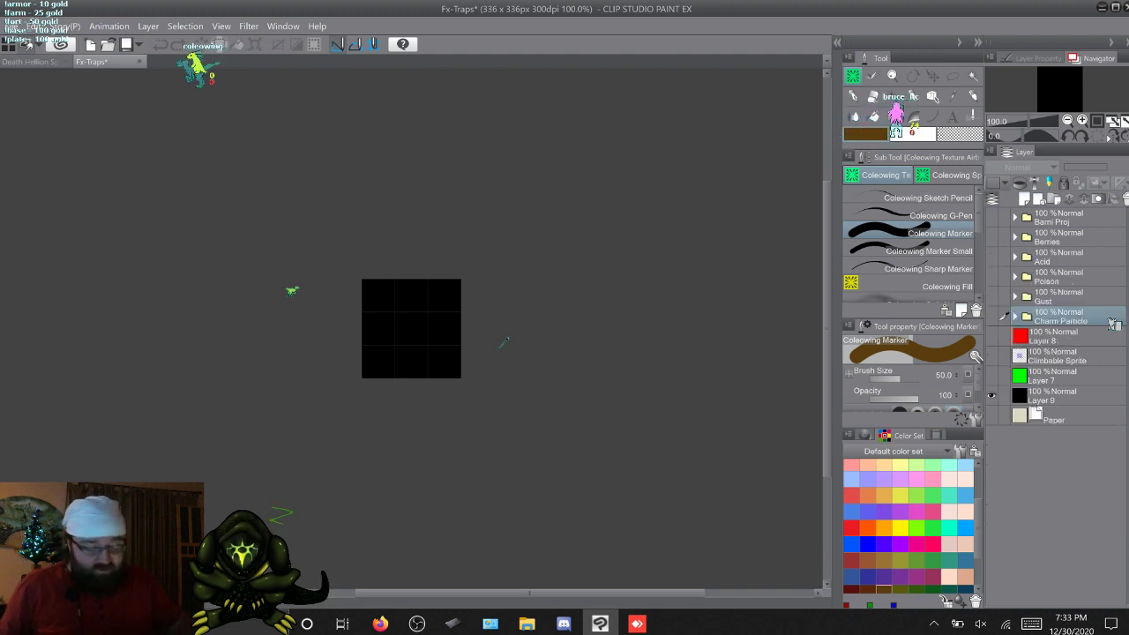
Step: Close the Fx-Traps file, saving its changes, and show and expand Folder 6 in the Death Hellion Sprites file
{"action": "key", "text": "ctrl+w"}
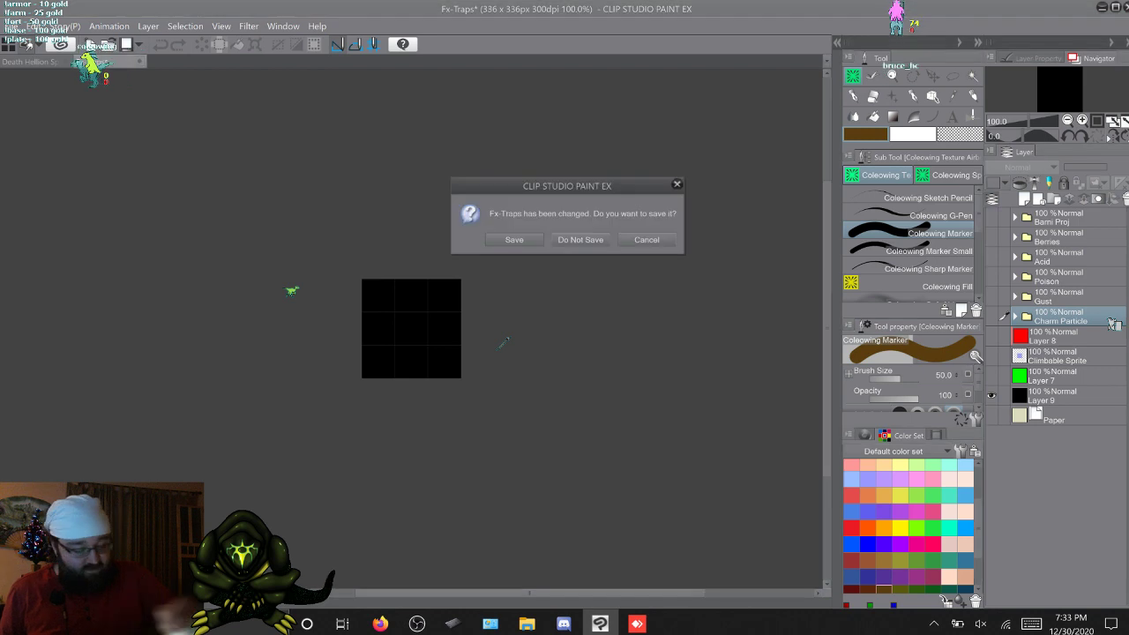
{"action": "key", "text": "Return"}
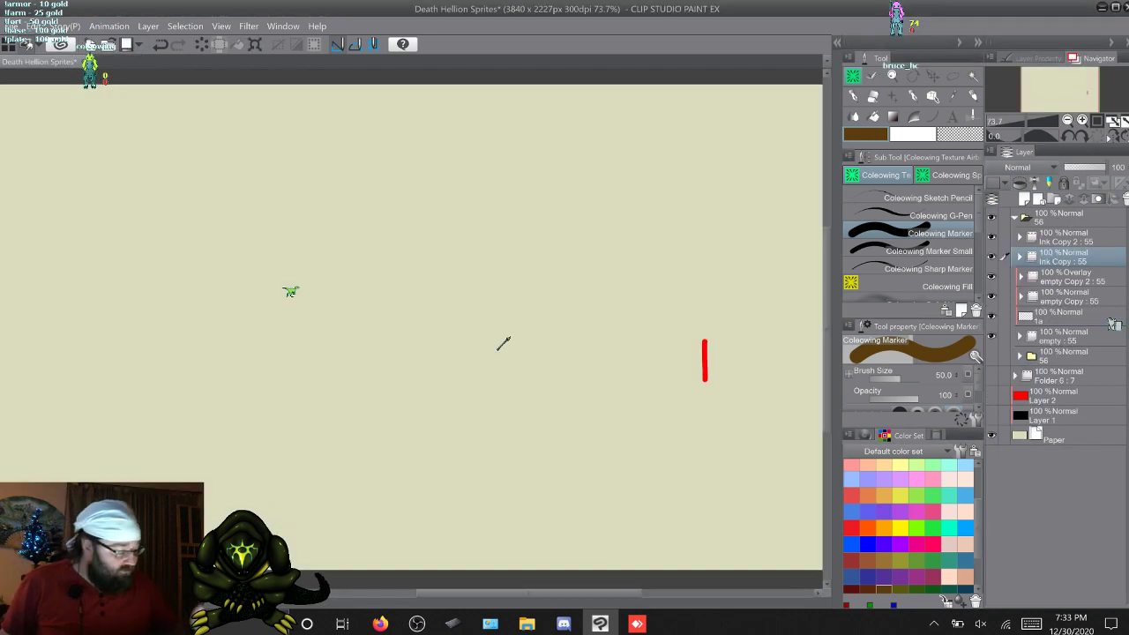
{"action": "left_click", "coordinate": [1059, 375]}
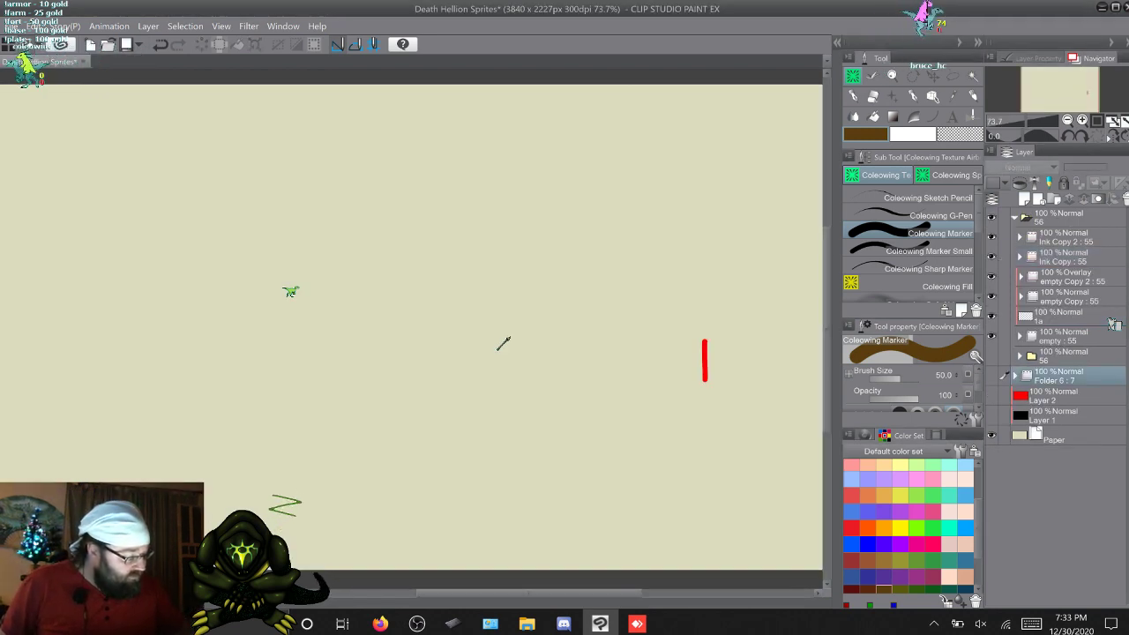
{"action": "left_click", "coordinate": [991, 376]}
{"action": "left_click", "coordinate": [1015, 376]}
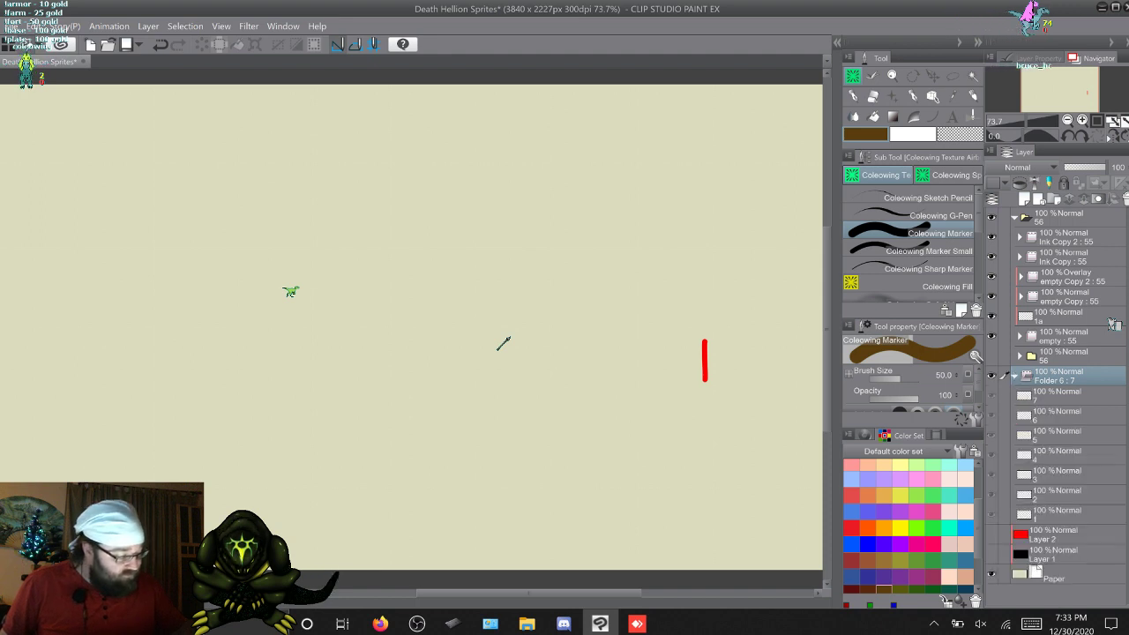
Step: Step through Folder 6's frames from 1 to 7 and back to examine the tree creature's animation, and collapse the folder
{"action": "left_click", "coordinate": [1058, 514]}
{"action": "key", "text": "alt+]"}
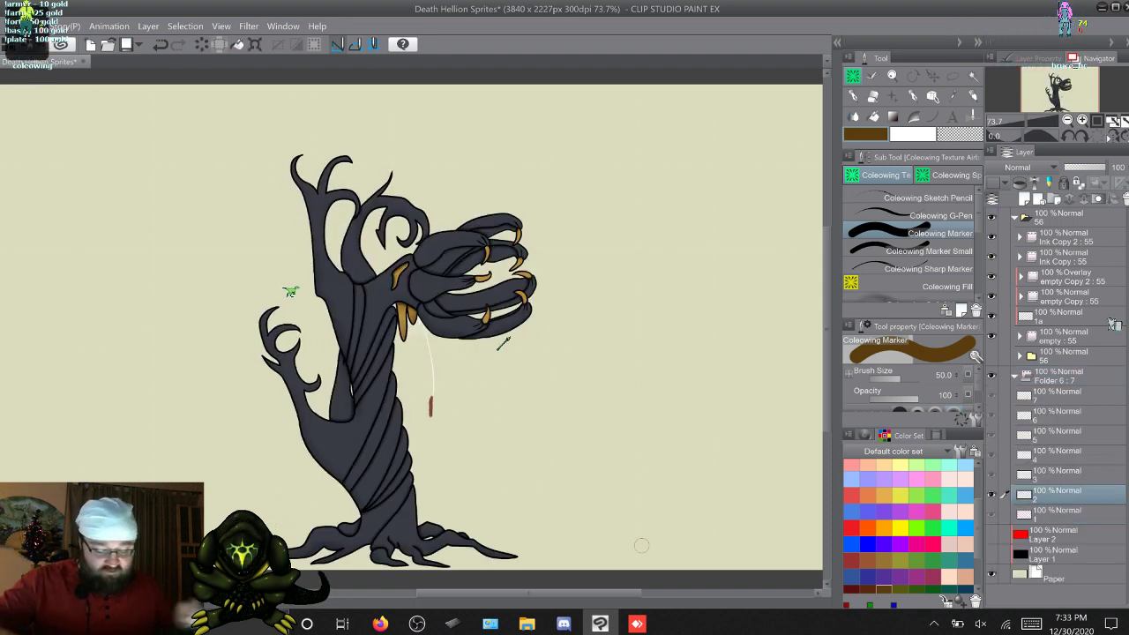
{"action": "key", "text": "alt+]"}
{"action": "key", "text": "alt+]"}
{"action": "key", "text": "alt+]"}
{"action": "key", "text": "alt+]"}
{"action": "key", "text": "alt+]"}
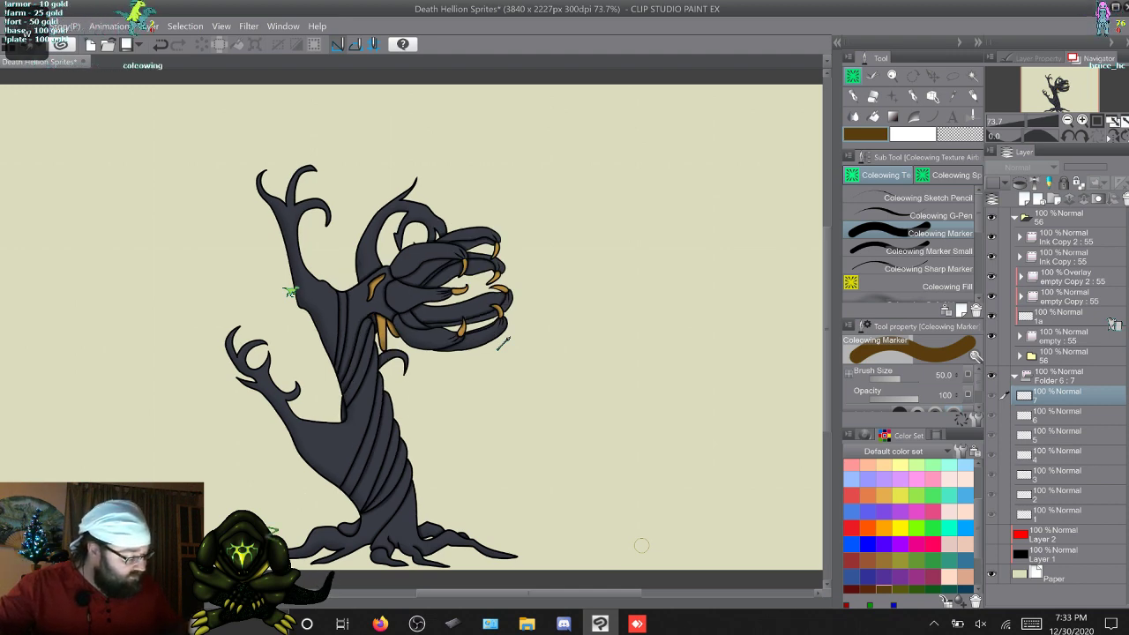
{"action": "key", "text": "alt+["}
{"action": "key", "text": "alt+["}
{"action": "key", "text": "alt+["}
{"action": "key", "text": "alt+["}
{"action": "key", "text": "alt+["}
{"action": "key", "text": "alt+["}
{"action": "left_click", "coordinate": [1015, 376]}
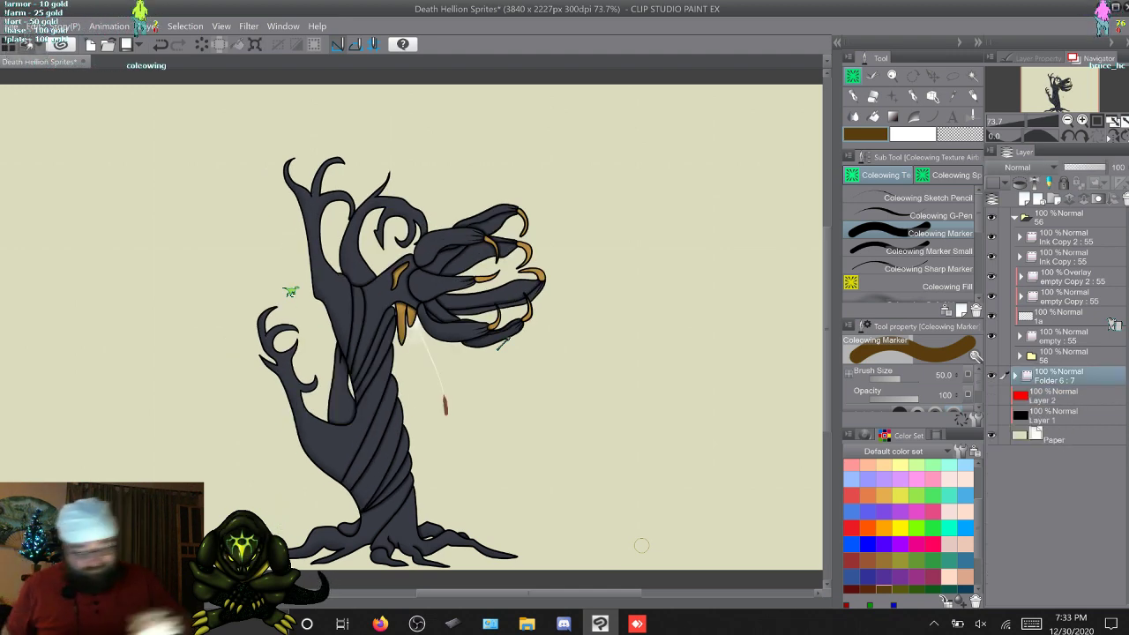
Step: Create a new animation folder with three empty cels above Folder 6, using the timeline and hiding it again
{"action": "key", "text": "t"}
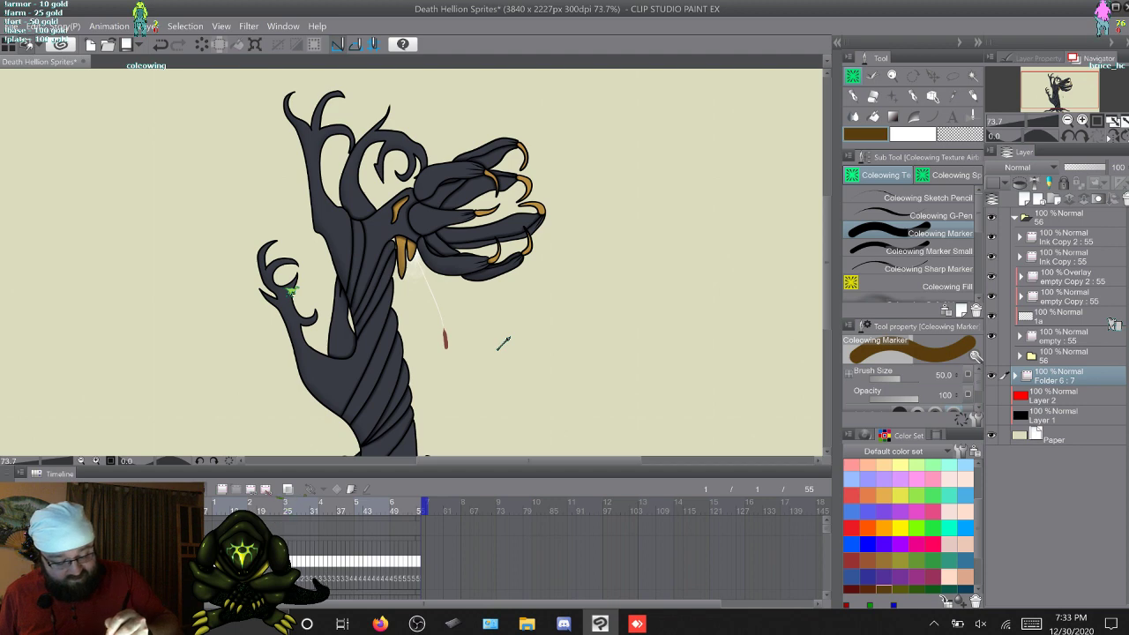
{"action": "left_click", "coordinate": [235, 488]}
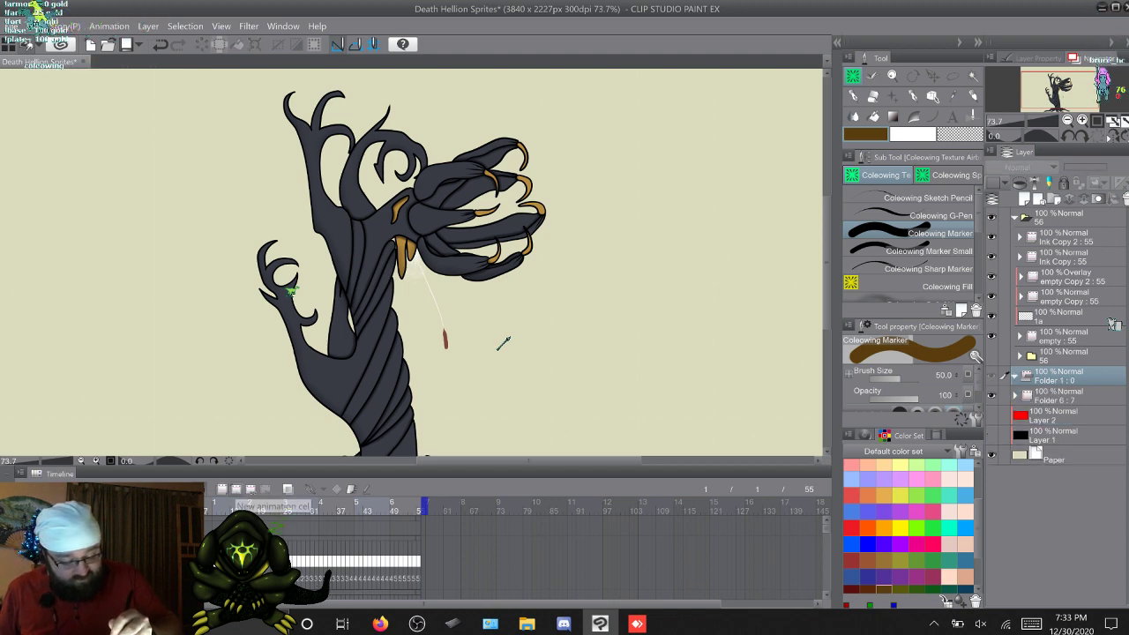
{"action": "left_click", "coordinate": [236, 489]}
{"action": "left_click", "coordinate": [237, 488]}
{"action": "left_click", "coordinate": [236, 488]}
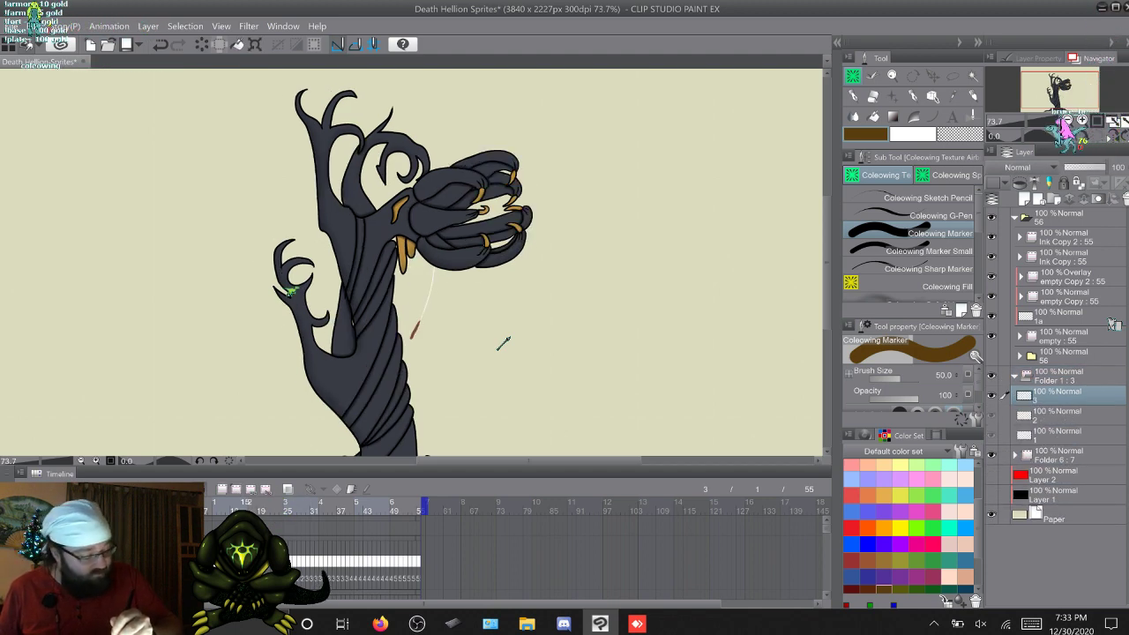
{"action": "key", "text": "t"}
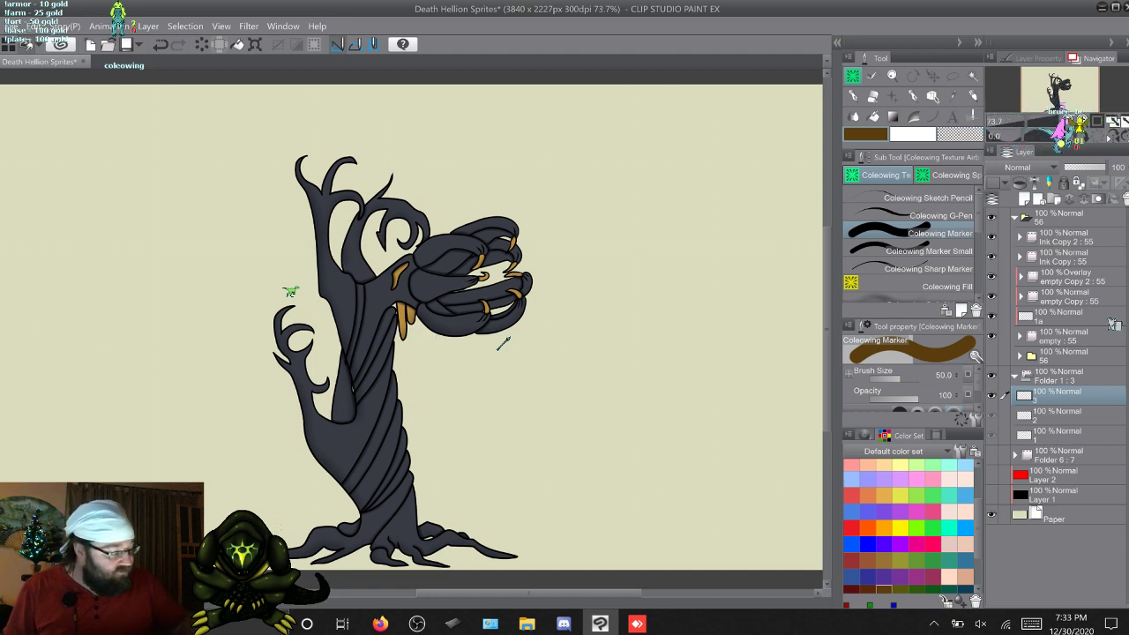
Step: Collapse and hide folder 56, and make cel 1 of the new animation folder the active layer
{"action": "left_click", "coordinate": [1014, 217]}
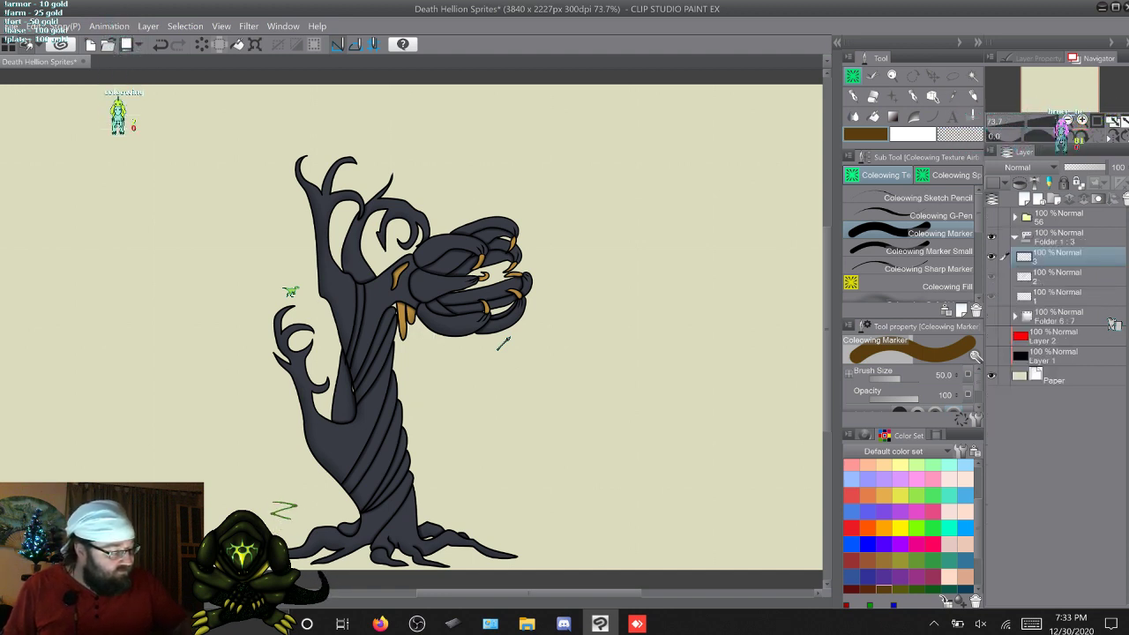
{"action": "left_click", "coordinate": [991, 217]}
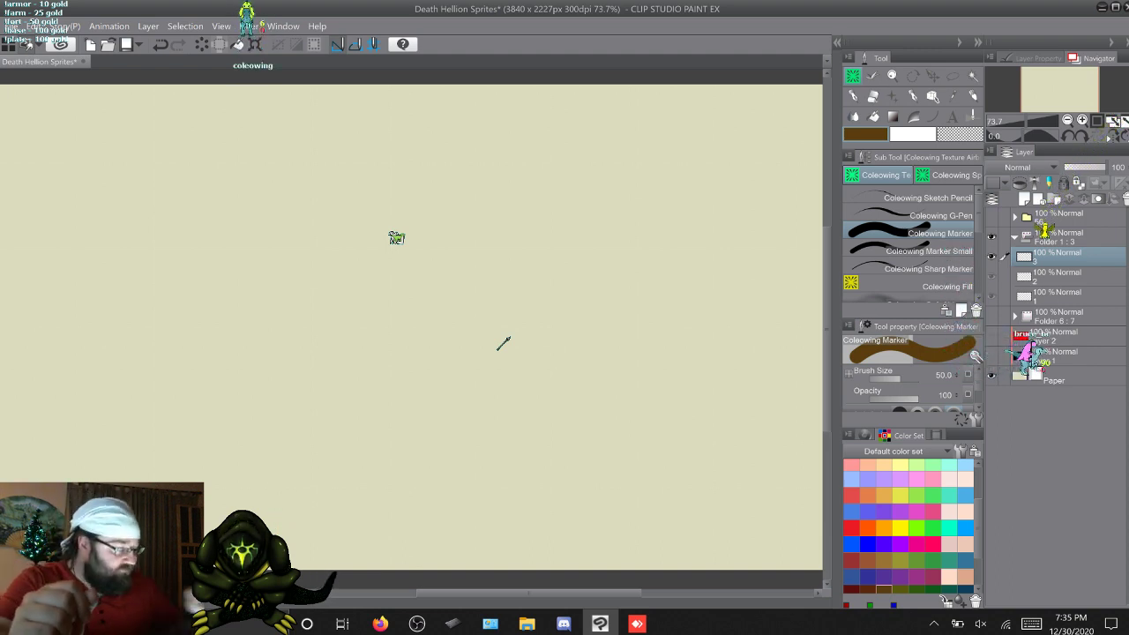
{"action": "key", "text": "alt+bracketleft"}
{"action": "key", "text": "alt+bracketleft"}
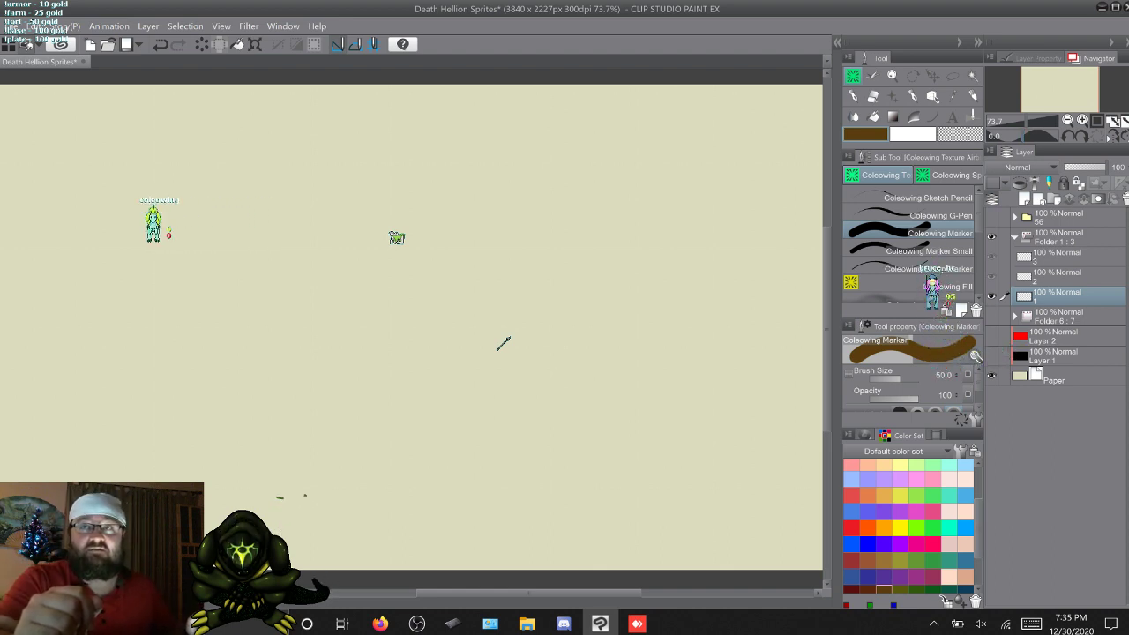
Step: Hide folder 56 and draw a brown jagged flame outline with a slanted left eye on cel 1, using the Coleowing G-Pen
{"action": "scroll", "coordinate": [912, 242], "scroll_direction": "down", "scroll_amount": 1}
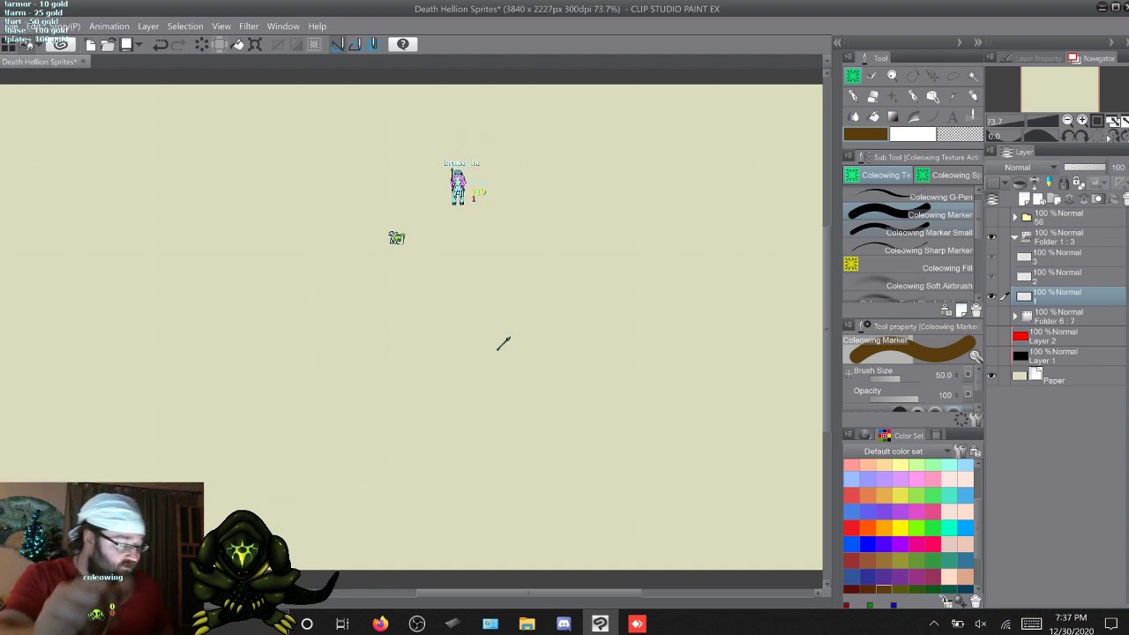
{"action": "key", "text": "p"}
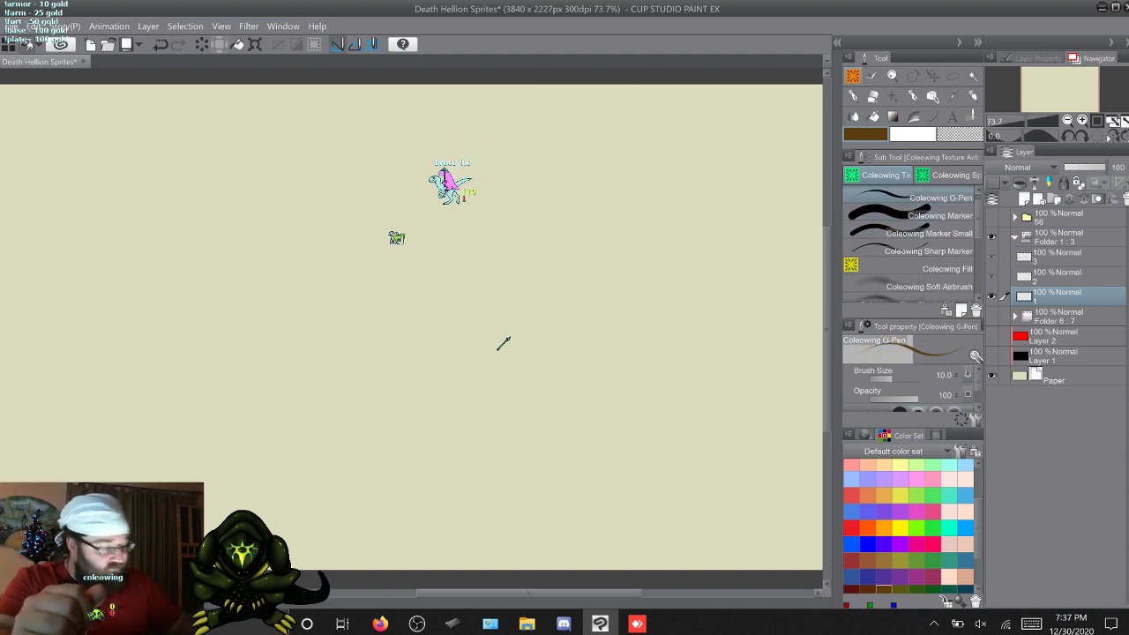
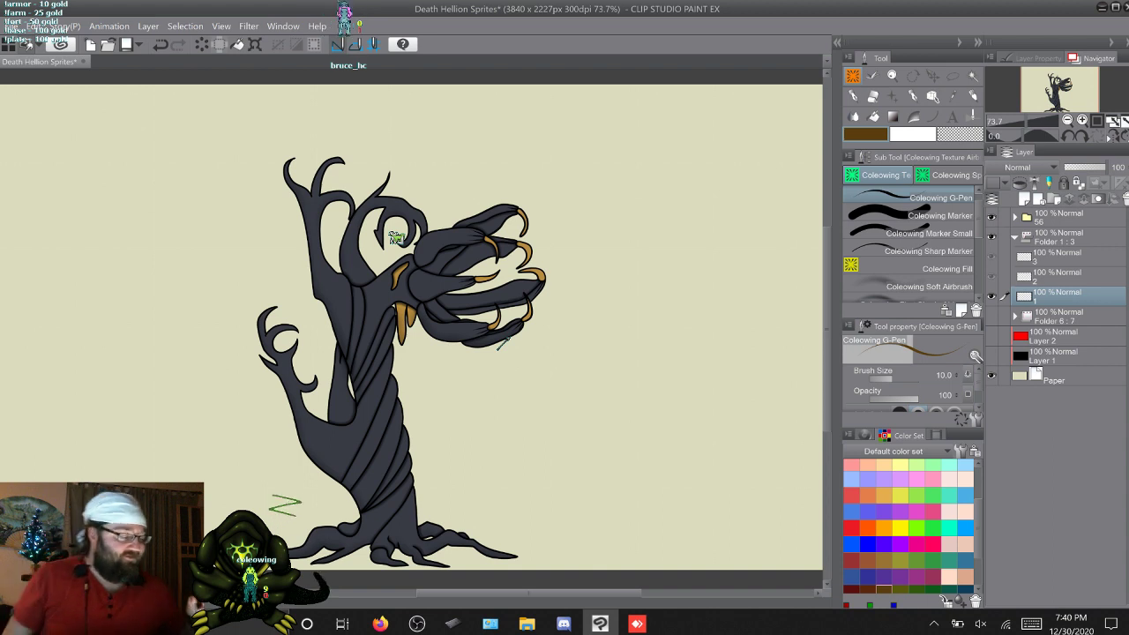
{"action": "left_click", "coordinate": [991, 217]}
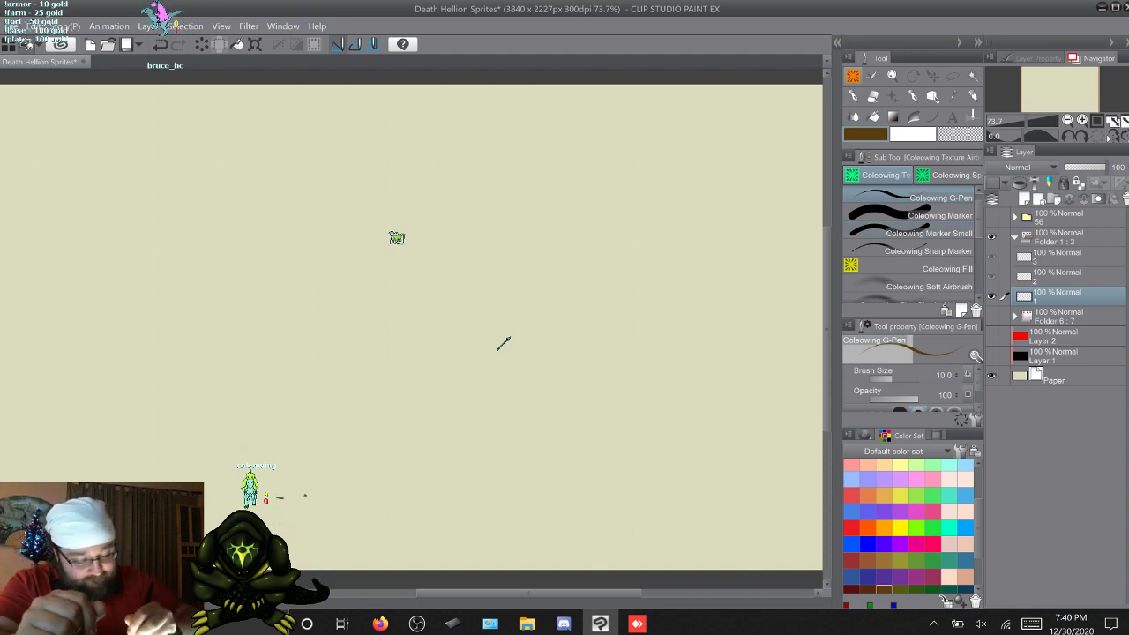
{"action": "mouse_move", "coordinate": [315, 287]}
{"action": "left_mouse_down"}
{"action": "mouse_move", "coordinate": [321, 373]}
{"action": "mouse_move", "coordinate": [358, 394]}
{"action": "left_mouse_up"}
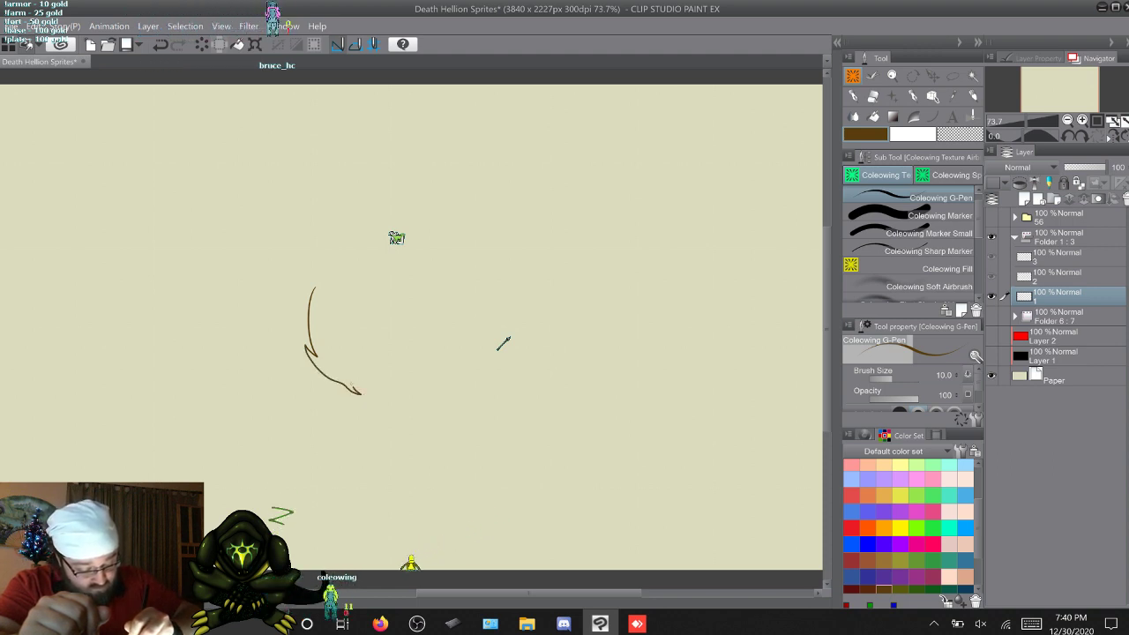
{"action": "mouse_move", "coordinate": [359, 393]}
{"action": "left_mouse_down"}
{"action": "mouse_move", "coordinate": [418, 367]}
{"action": "mouse_move", "coordinate": [416, 302]}
{"action": "mouse_move", "coordinate": [408, 318]}
{"action": "left_mouse_up"}
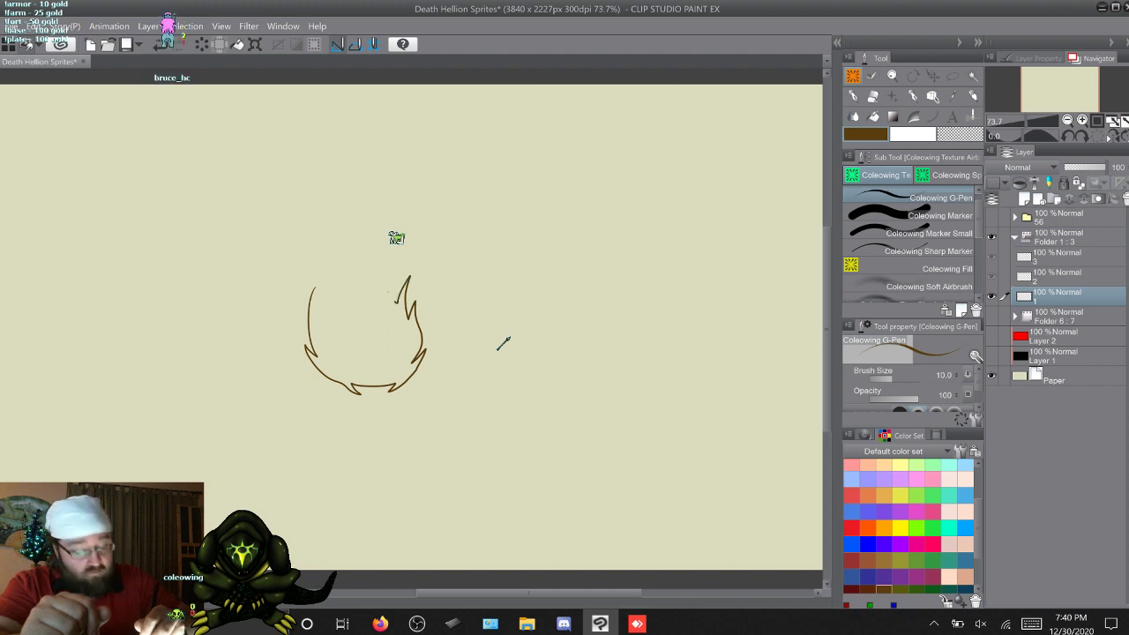
{"action": "left_click_drag", "start_coordinate": [389, 294], "coordinate": [385, 276]}
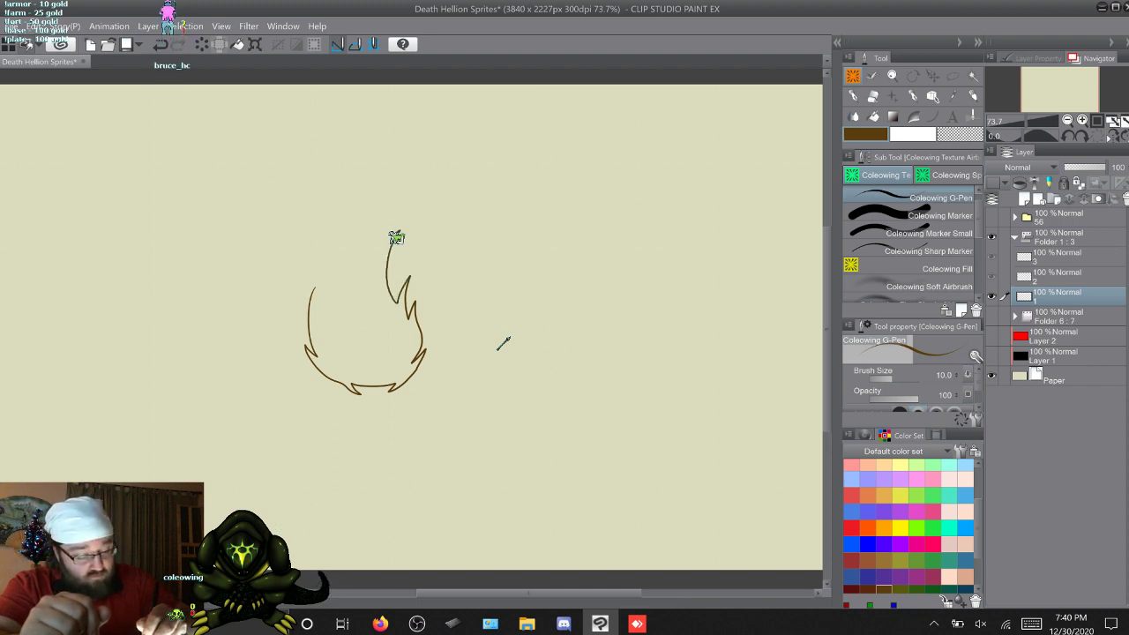
{"action": "left_click_drag", "start_coordinate": [386, 224], "coordinate": [335, 292]}
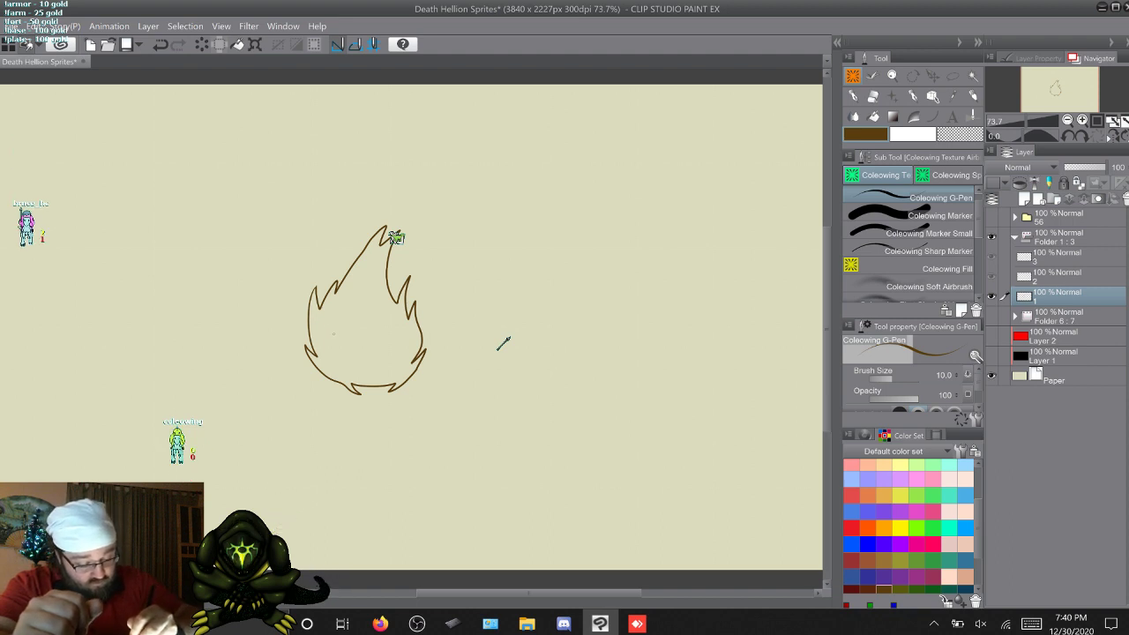
{"action": "mouse_move", "coordinate": [345, 340]}
{"action": "left_mouse_down"}
{"action": "mouse_move", "coordinate": [356, 358]}
{"action": "mouse_move", "coordinate": [333, 345]}
{"action": "left_mouse_up"}
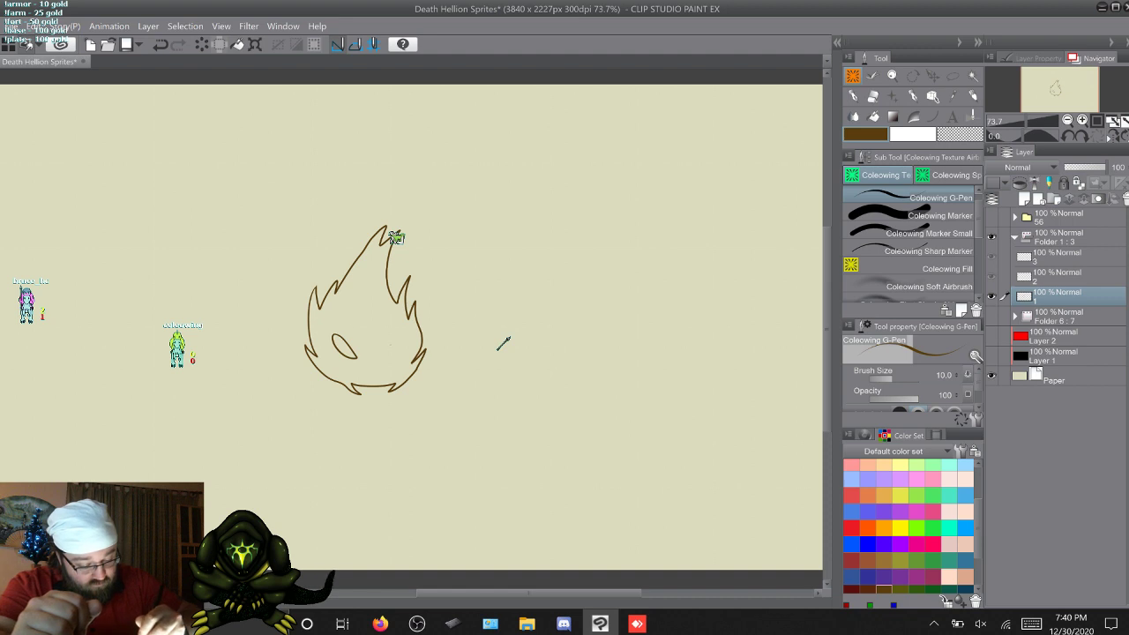
Step: Try to draw a slanted right eye freehand inside the flame, and undo it
{"action": "left_click_drag", "start_coordinate": [368, 357], "coordinate": [394, 337]}
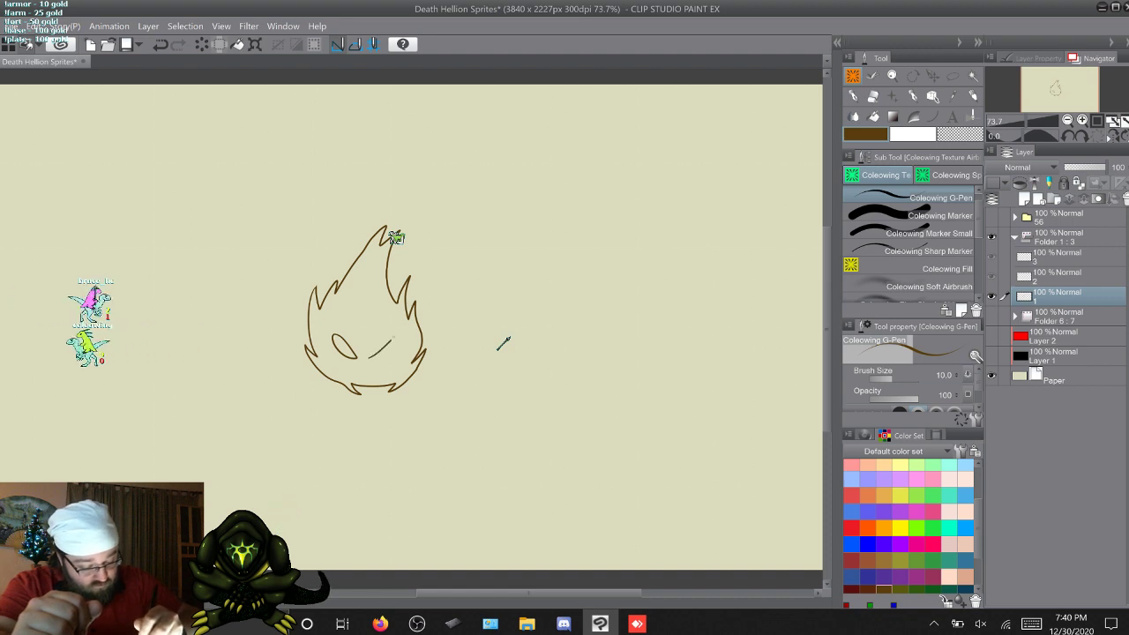
{"action": "key", "text": "ctrl+z"}
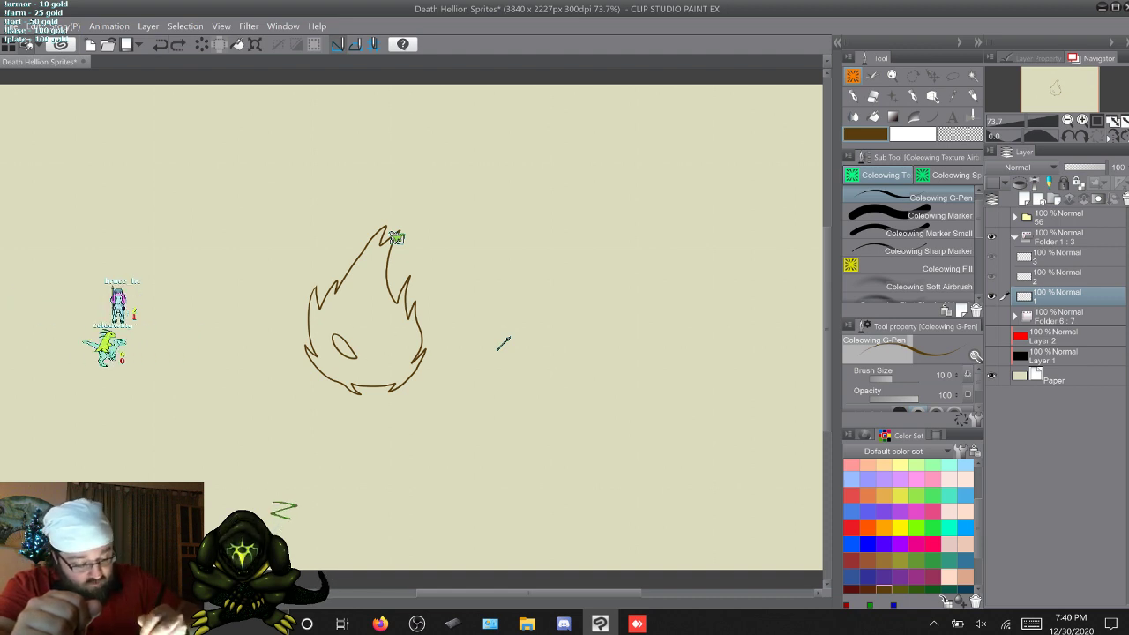
{"action": "key", "text": "ctrl+y"}
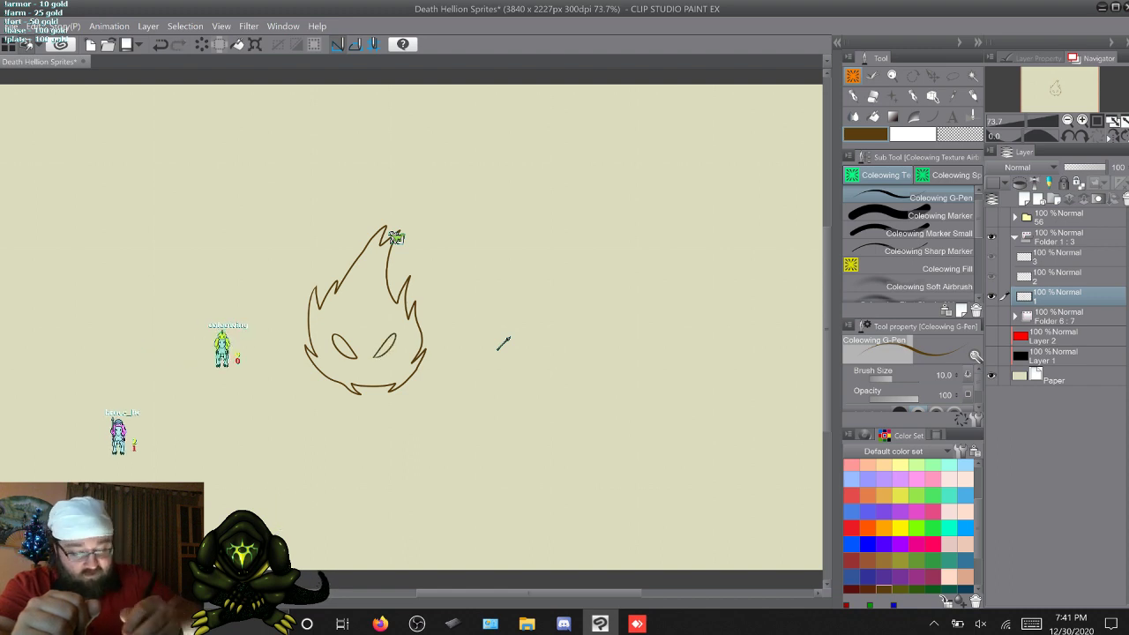
{"action": "key", "text": "ctrl+z"}
Step: Lasso the flame's left eye and copy and paste it onto a new layer
{"action": "key", "text": "m"}
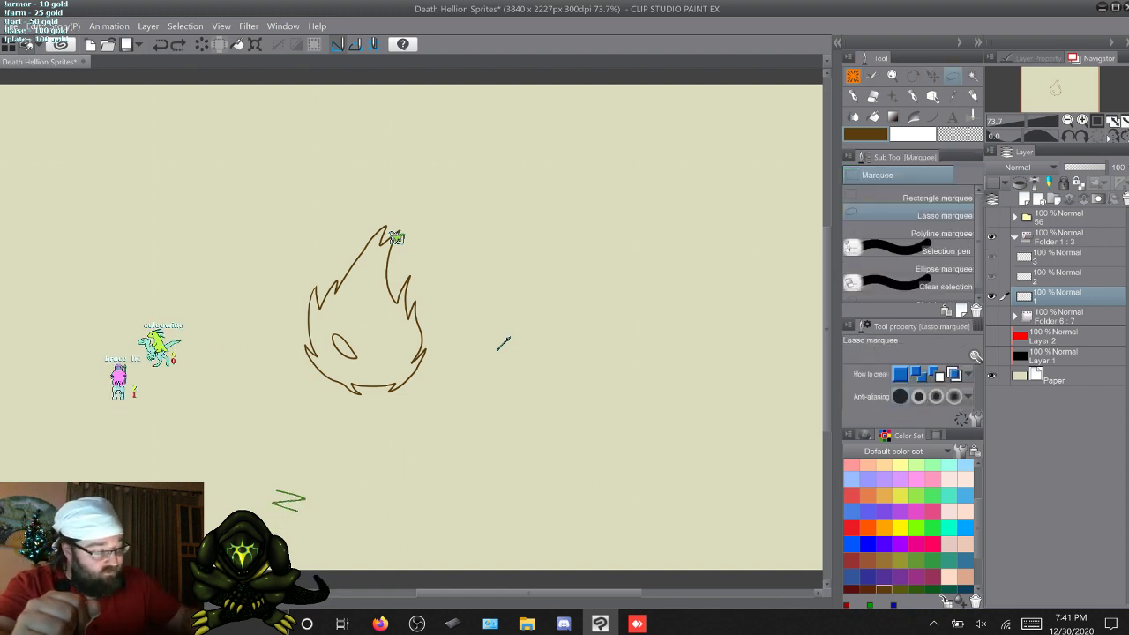
{"action": "left_click_drag", "start_coordinate": [339, 319], "coordinate": [342, 319]}
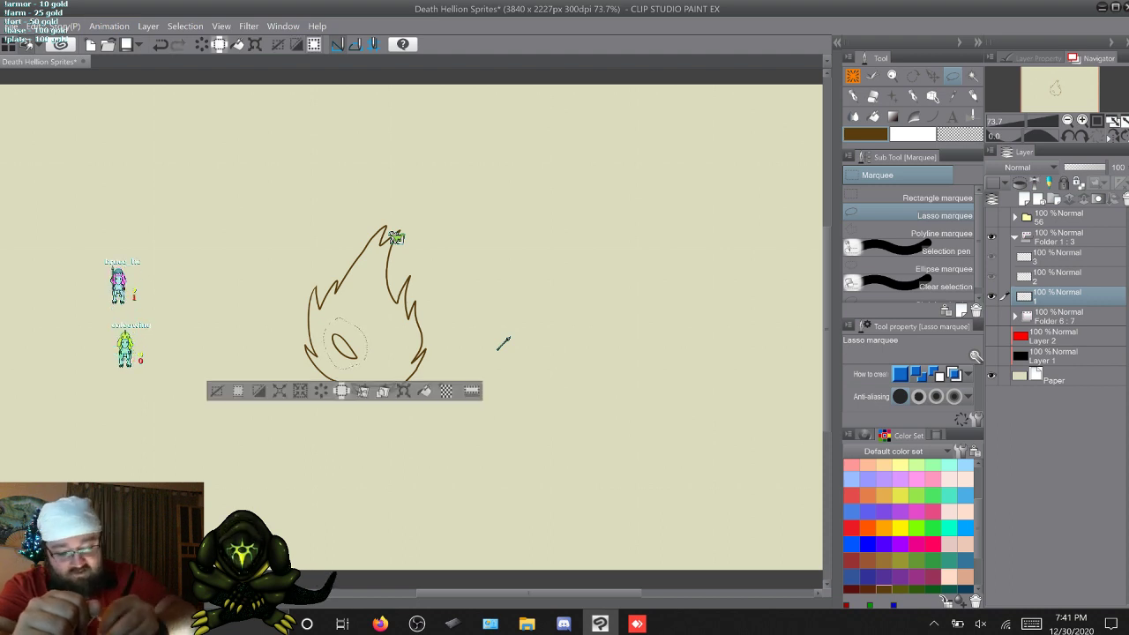
{"action": "left_click", "coordinate": [34, 26]}
{"action": "left_click", "coordinate": [57, 89]}
{"action": "left_click", "coordinate": [33, 26]}
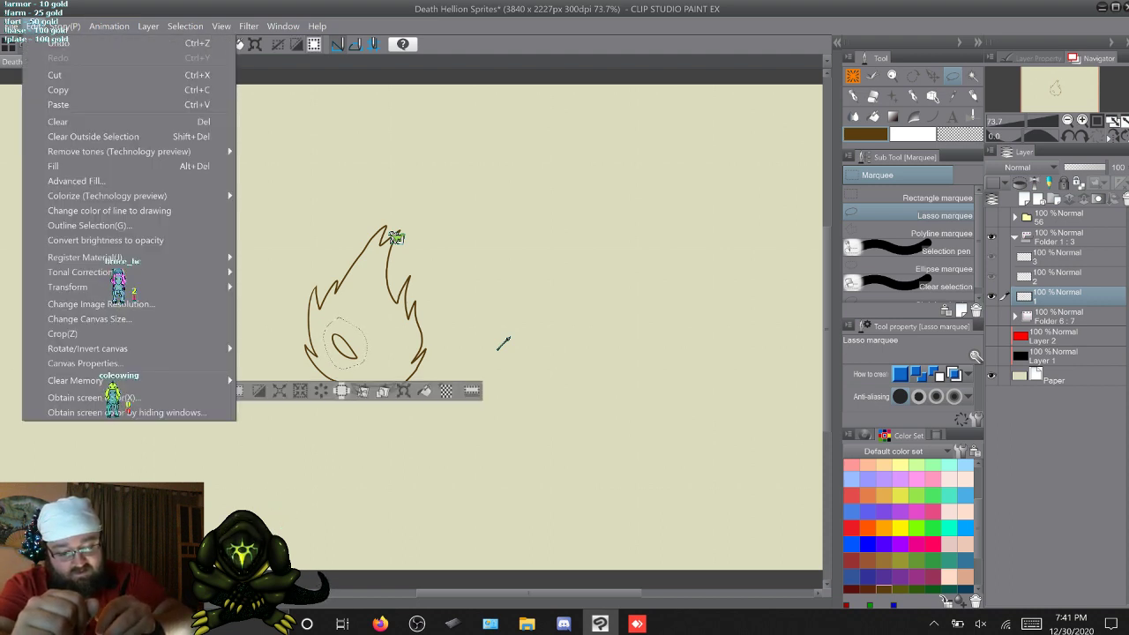
{"action": "left_click", "coordinate": [58, 104]}
{"action": "left_click", "coordinate": [33, 26]}
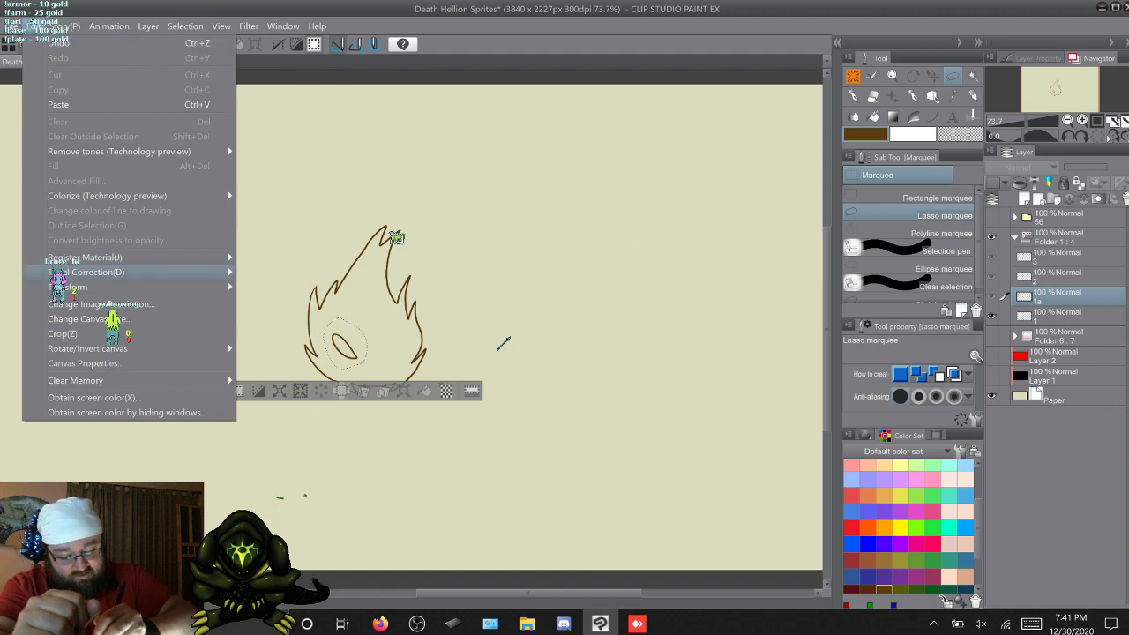
{"action": "mouse_move", "coordinate": [67, 286]}
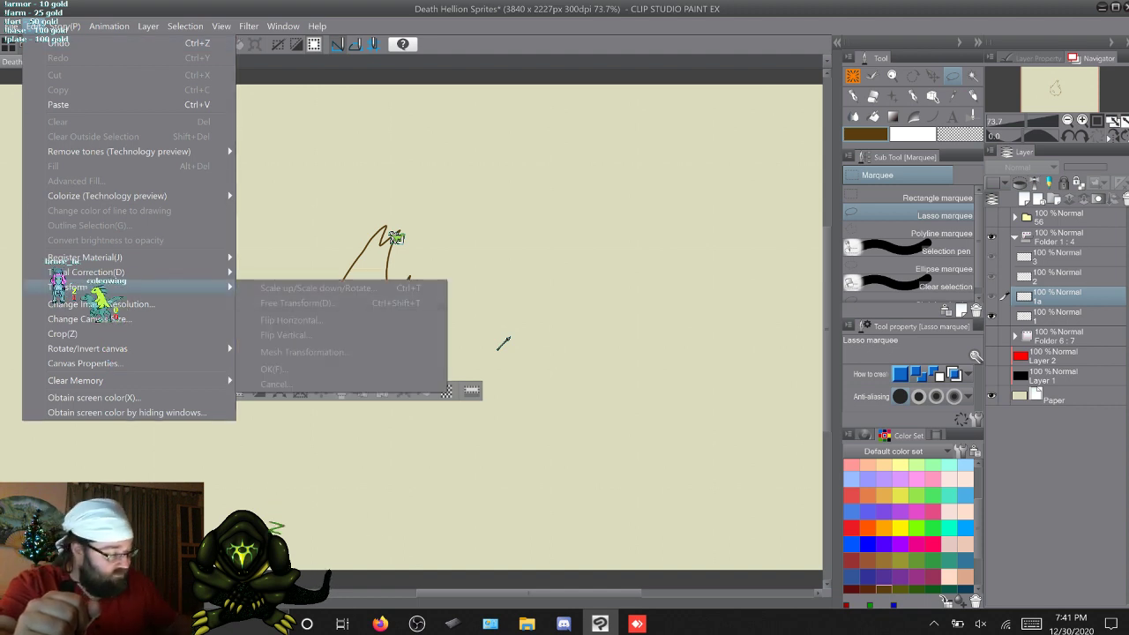
{"action": "key", "text": "Escape"}
Step: Move layers 1 and 1a out of Folder 1, flip the copied eye on 1a horizontally and place it as the flame's right eye
{"action": "mouse_move", "coordinate": [1058, 313]}
{"action": "left_mouse_down"}
{"action": "mouse_move", "coordinate": [1058, 326]}
{"action": "mouse_move", "coordinate": [1057, 301]}
{"action": "mouse_move", "coordinate": [1055, 310]}
{"action": "left_mouse_up"}
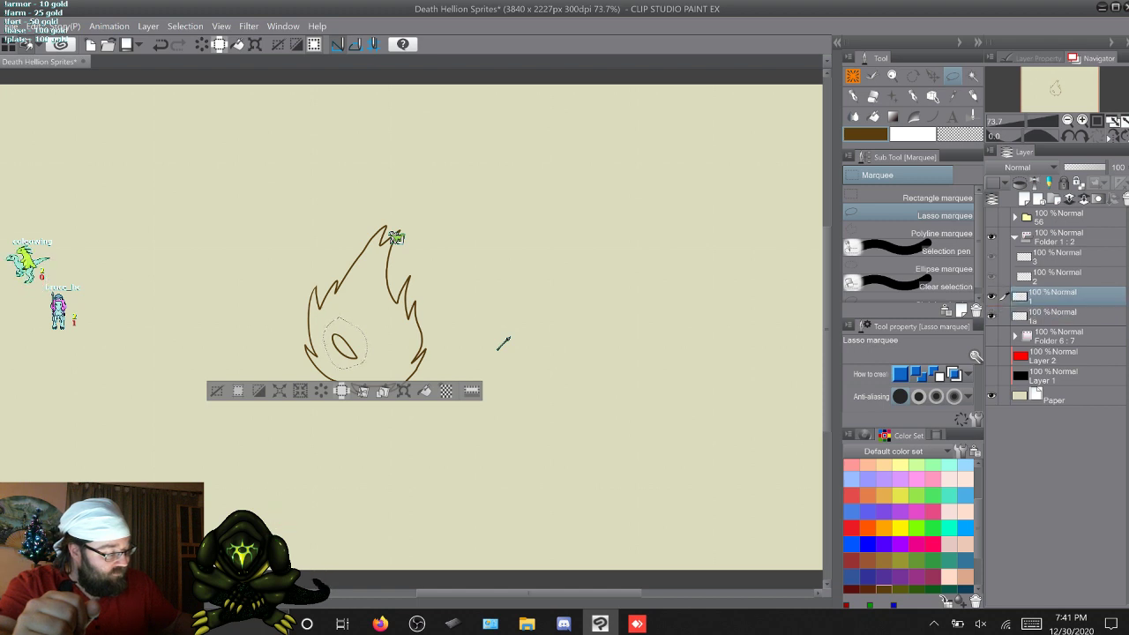
{"action": "left_click", "coordinate": [1055, 316]}
{"action": "left_click", "coordinate": [33, 27]}
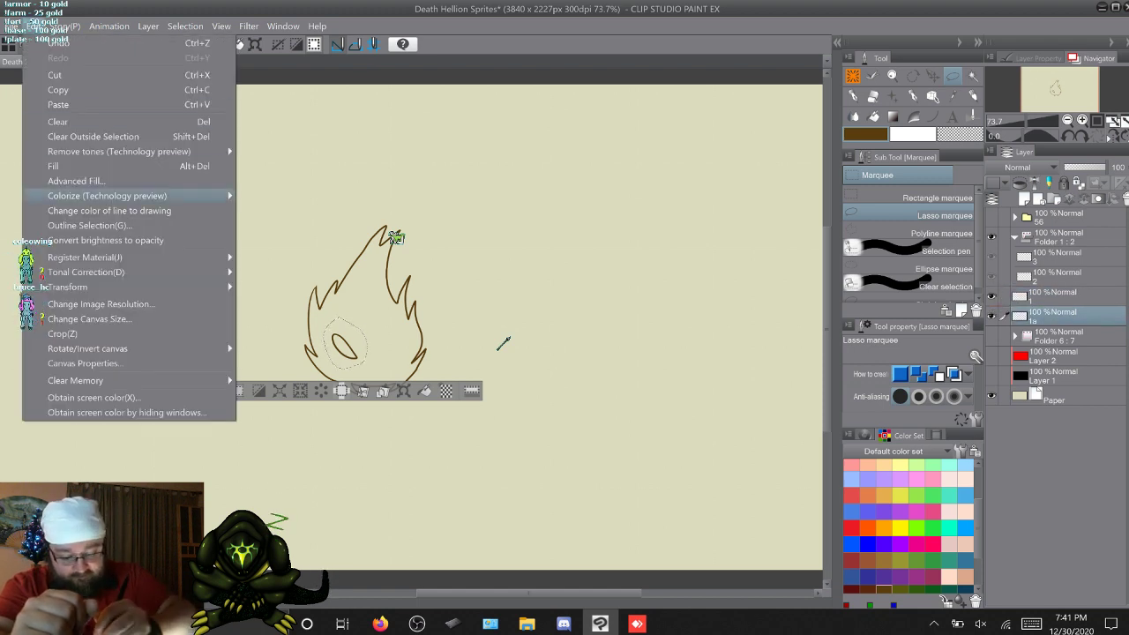
{"action": "mouse_move", "coordinate": [80, 287]}
{"action": "left_click", "coordinate": [291, 319]}
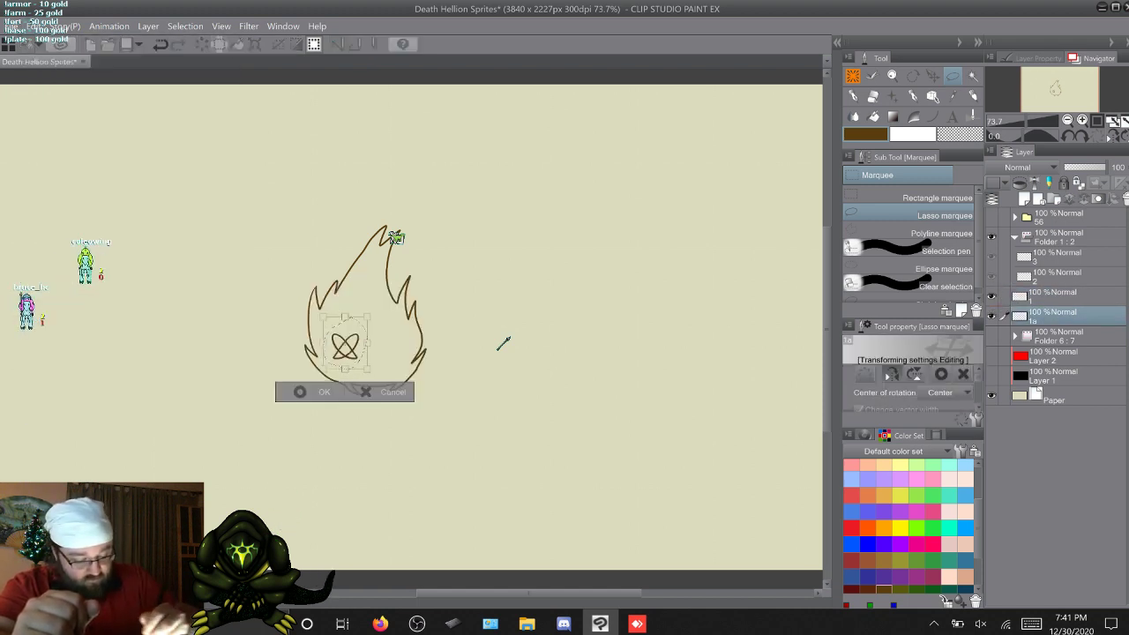
{"action": "left_click_drag", "start_coordinate": [345, 342], "coordinate": [386, 342]}
{"action": "key", "text": "Return"}
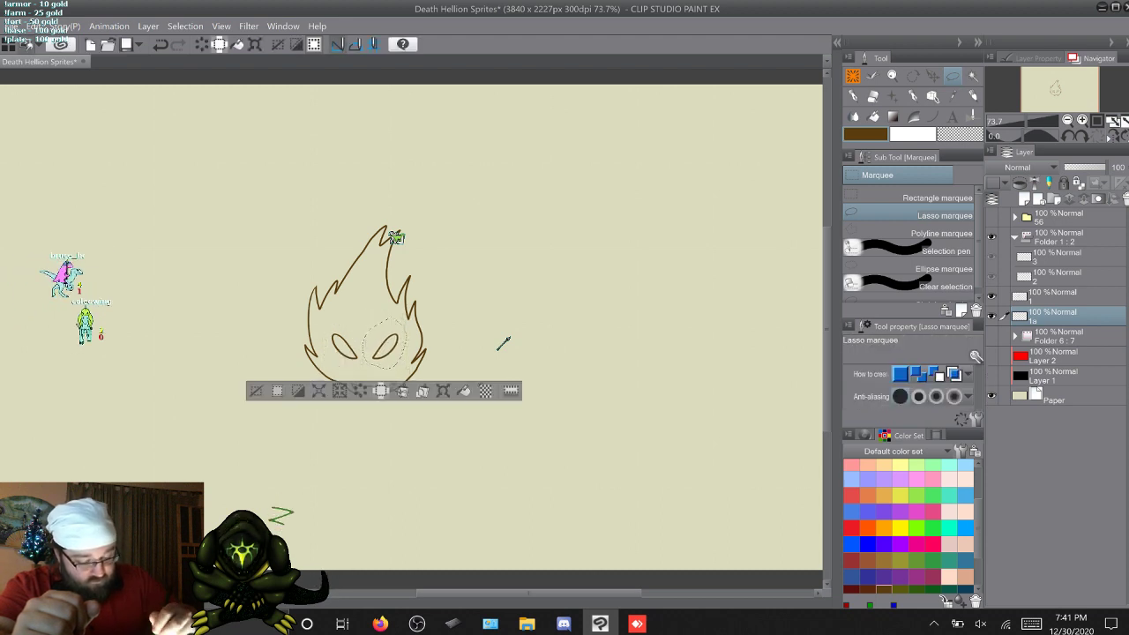
Step: Clear the selection and merge layer 1a, holding the right eye, with layer 1
{"action": "key", "text": "ctrl+d"}
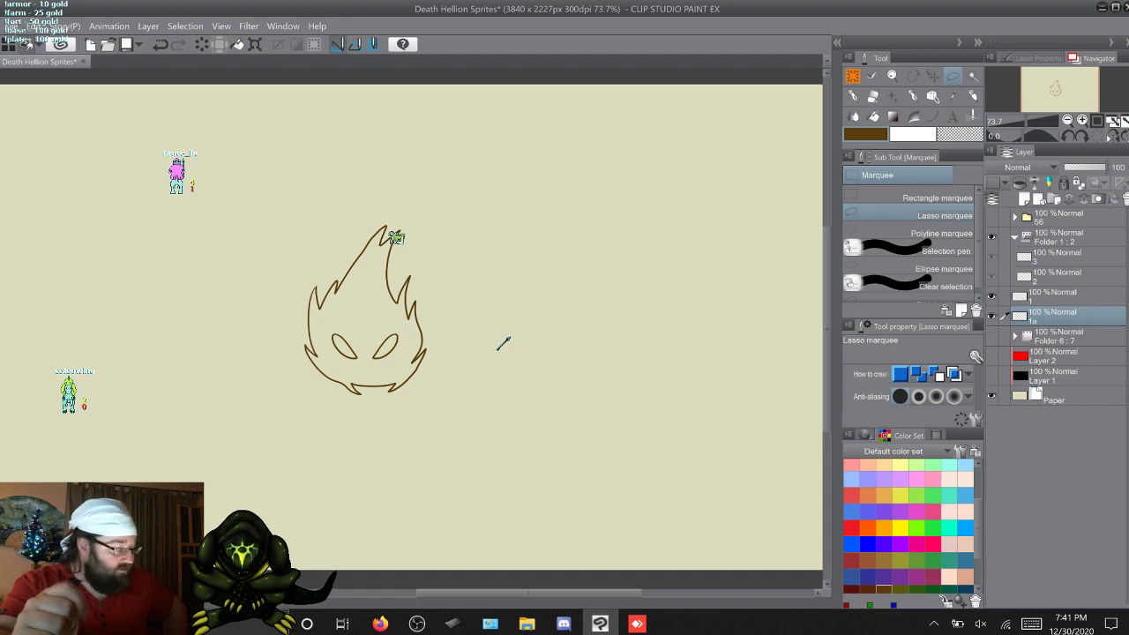
{"action": "key", "text": "alt+]"}
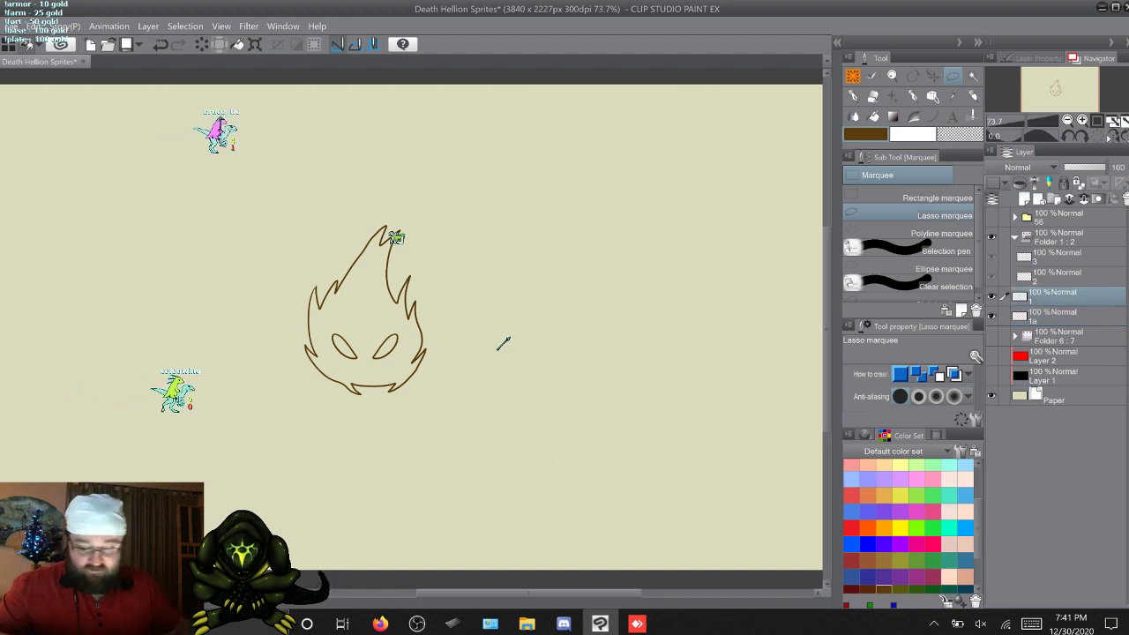
{"action": "left_click", "coordinate": [1046, 314], "text": "shift"}
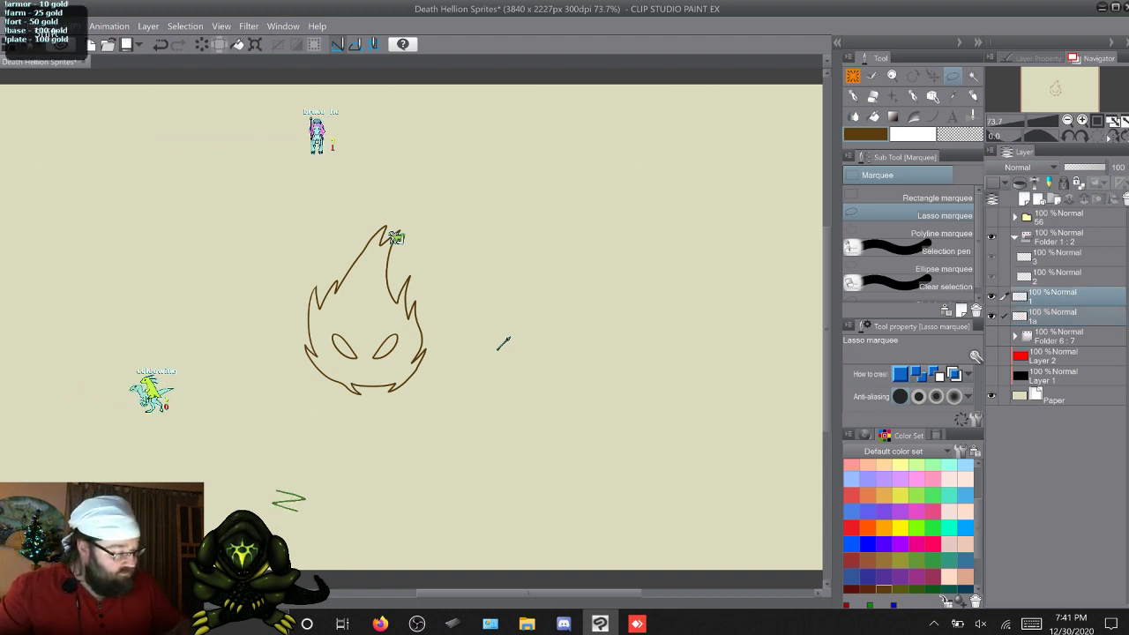
{"action": "right_click", "coordinate": [1038, 314]}
{"action": "left_click", "coordinate": [938, 555]}
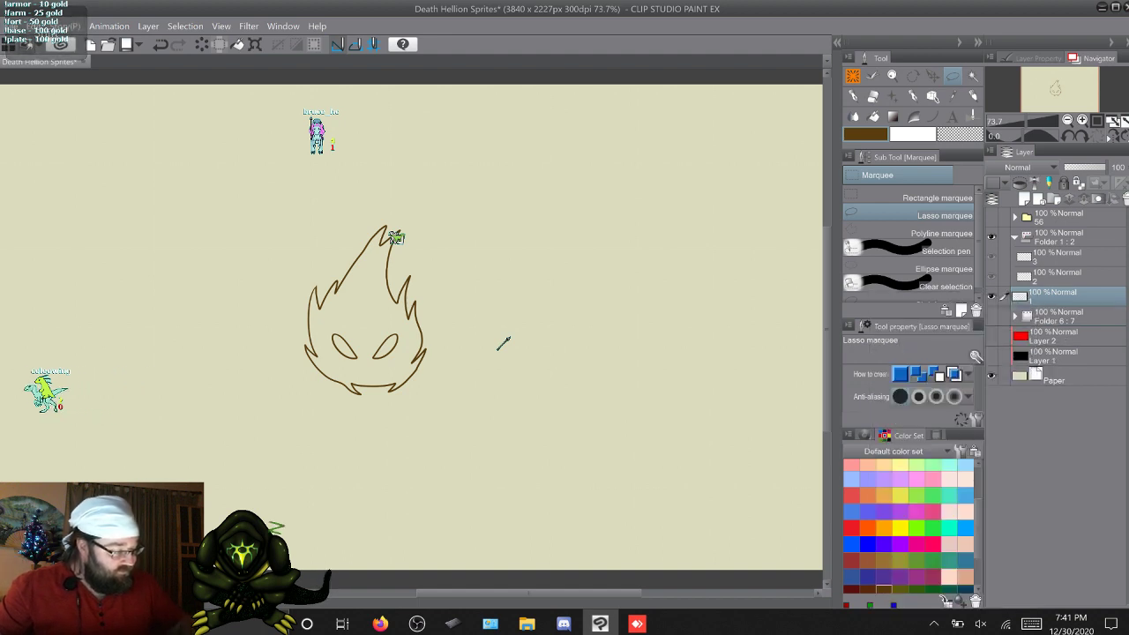
Step: Move layers 2 and 3 out of Folder 1, placing them directly above layer 1
{"action": "left_click", "coordinate": [1056, 276]}
{"action": "left_click", "coordinate": [1056, 257]}
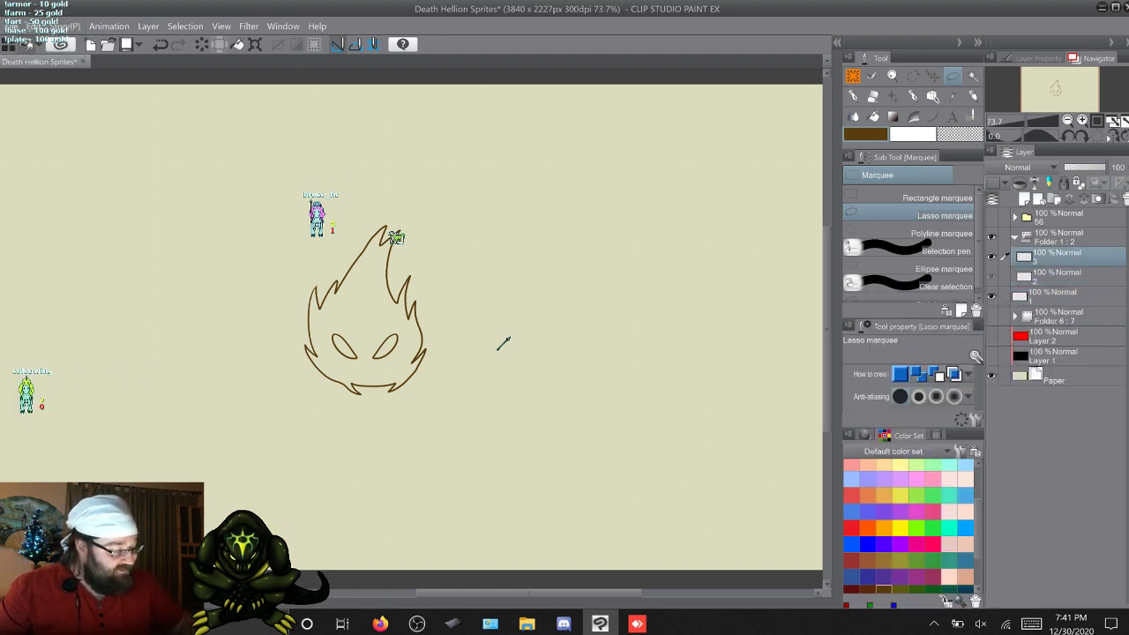
{"action": "left_click", "coordinate": [1057, 276], "text": "shift"}
{"action": "left_click_drag", "start_coordinate": [1056, 276], "coordinate": [1056, 291]}
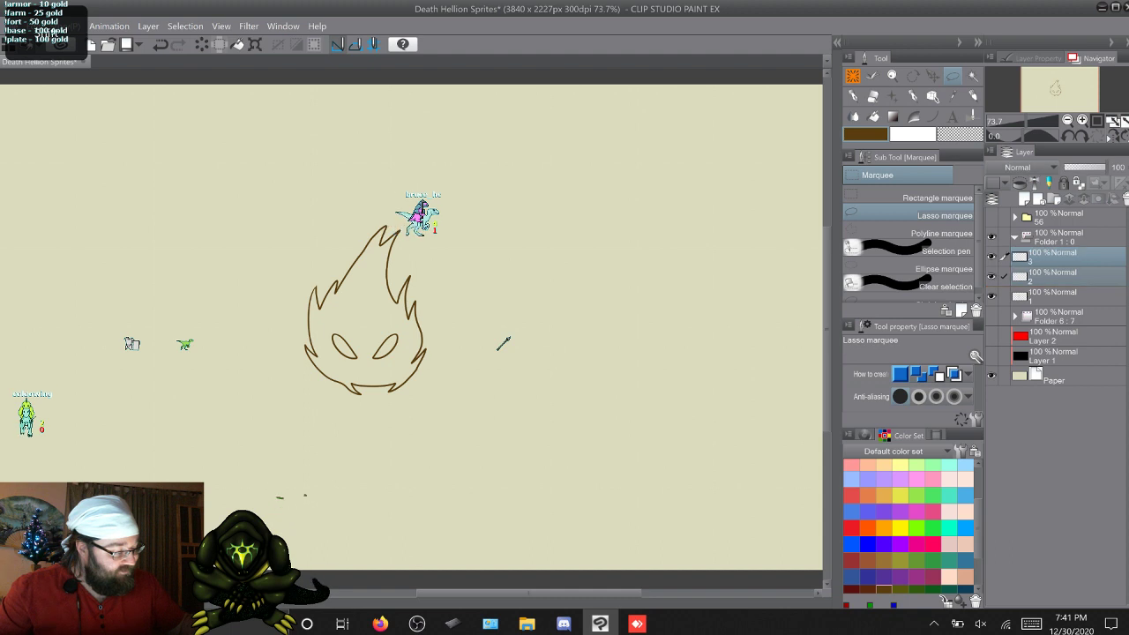
Step: Draw a second, narrower jagged flame outline on layer 2 to the right of the first flame, using the Coleowing G-Pen
{"action": "left_click", "coordinate": [1056, 296]}
{"action": "left_click", "coordinate": [1056, 276]}
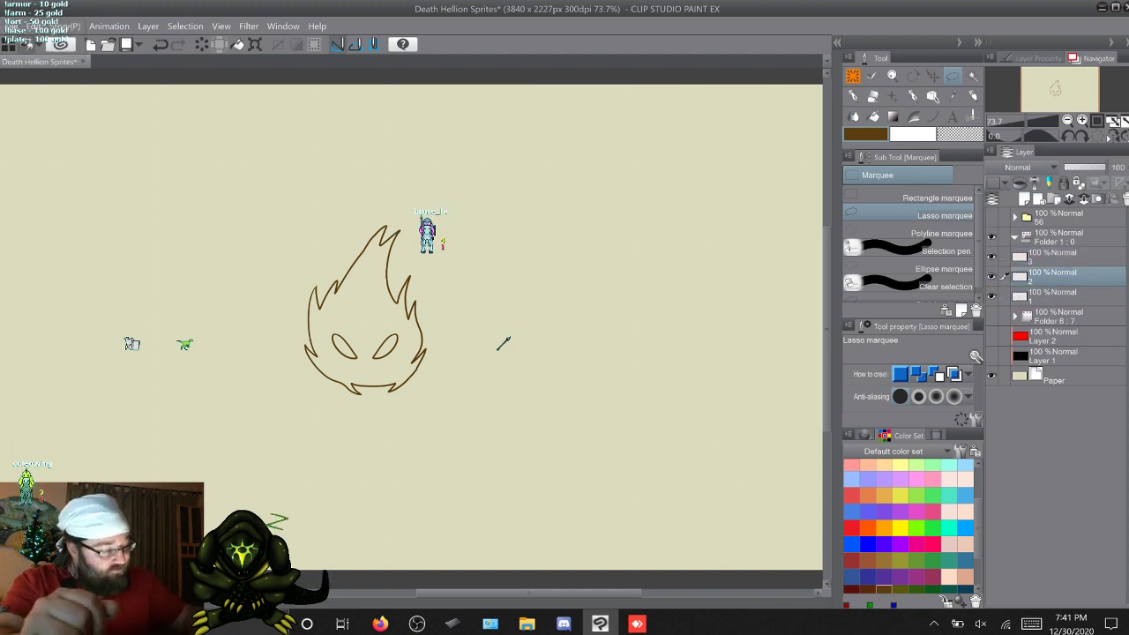
{"action": "key", "text": "p"}
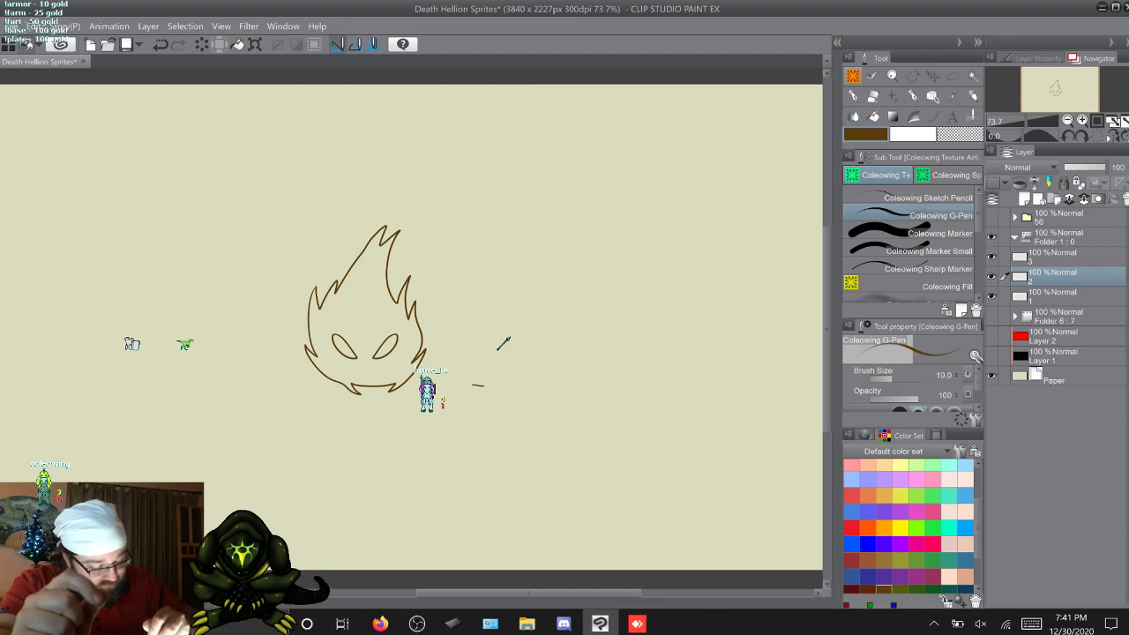
{"action": "left_click_drag", "start_coordinate": [494, 385], "coordinate": [523, 383]}
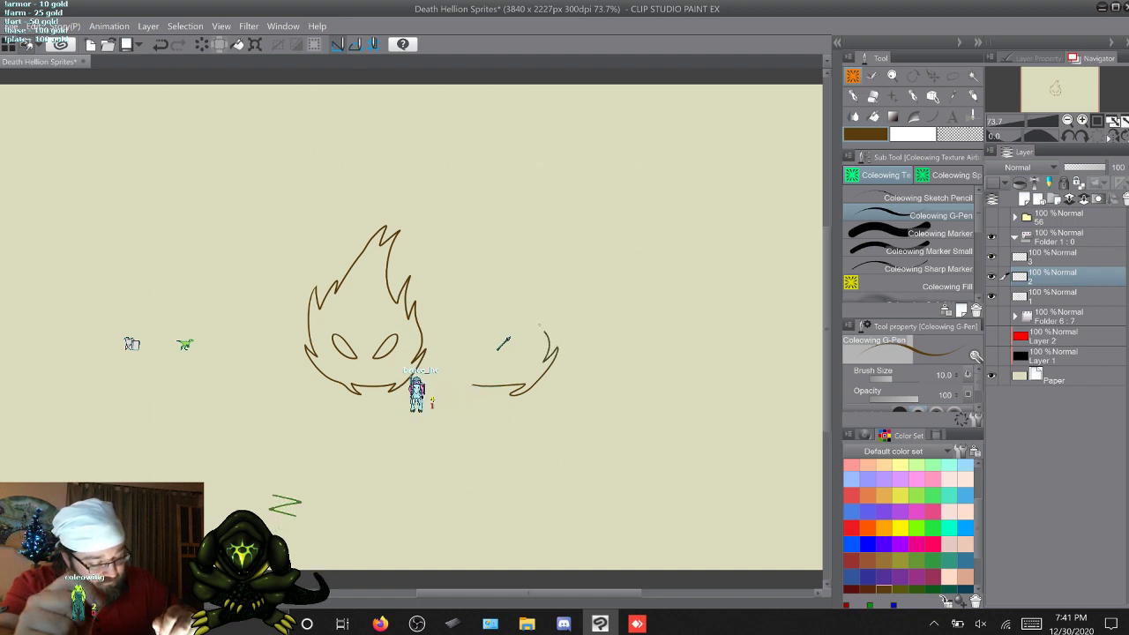
{"action": "left_click_drag", "start_coordinate": [539, 324], "coordinate": [536, 316]}
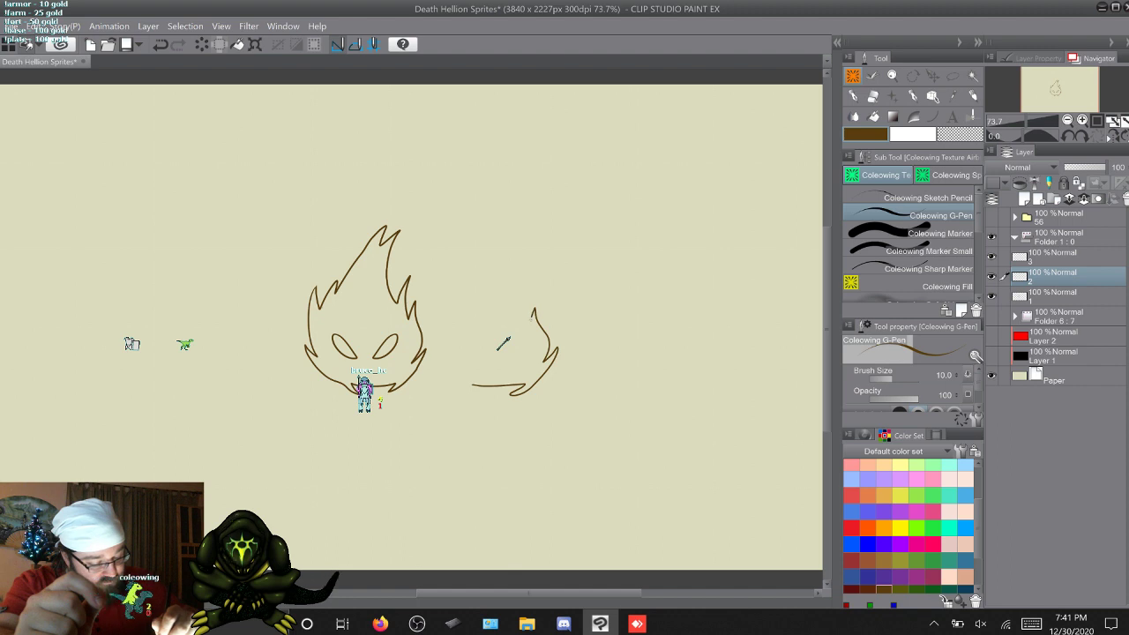
{"action": "left_click_drag", "start_coordinate": [517, 281], "coordinate": [531, 308]}
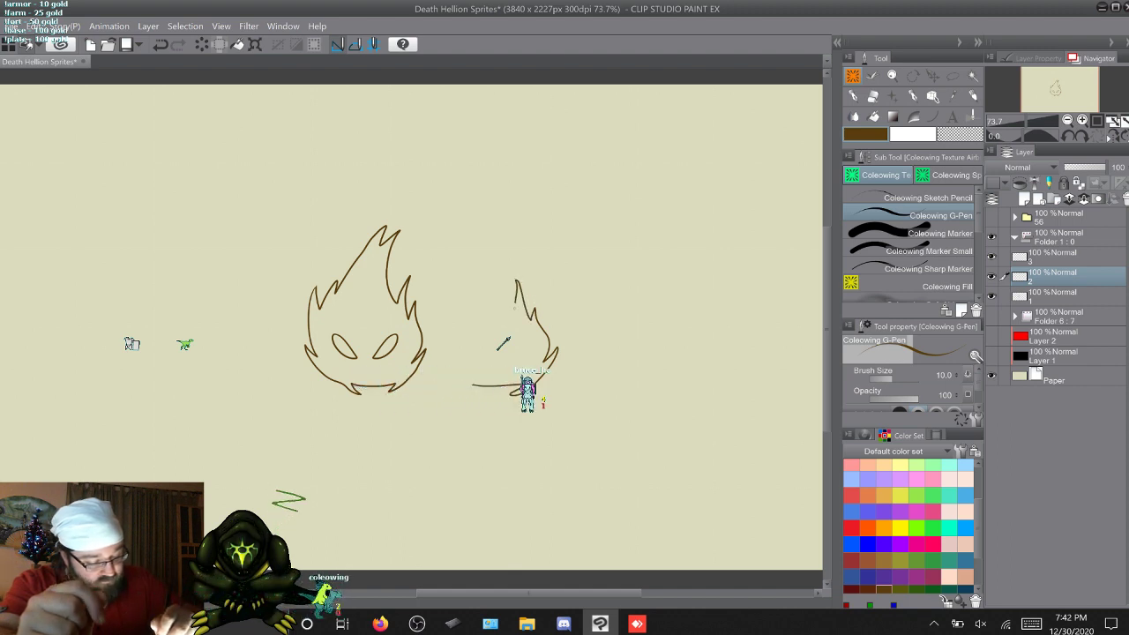
{"action": "left_click_drag", "start_coordinate": [501, 282], "coordinate": [518, 302]}
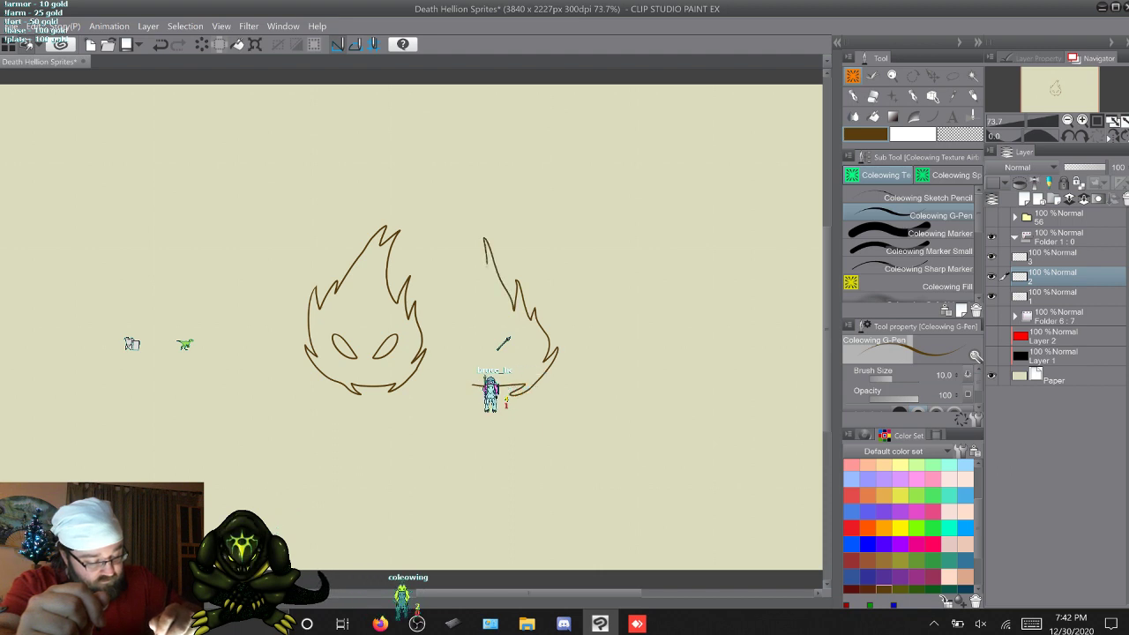
{"action": "left_click_drag", "start_coordinate": [483, 283], "coordinate": [474, 312]}
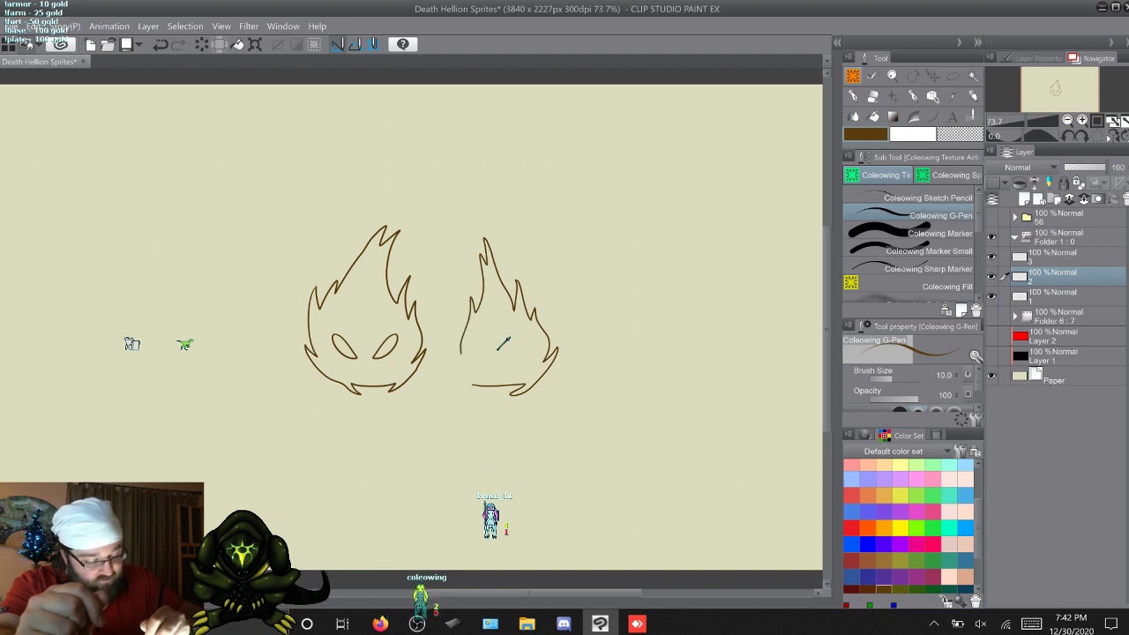
{"action": "left_click_drag", "start_coordinate": [461, 349], "coordinate": [461, 376]}
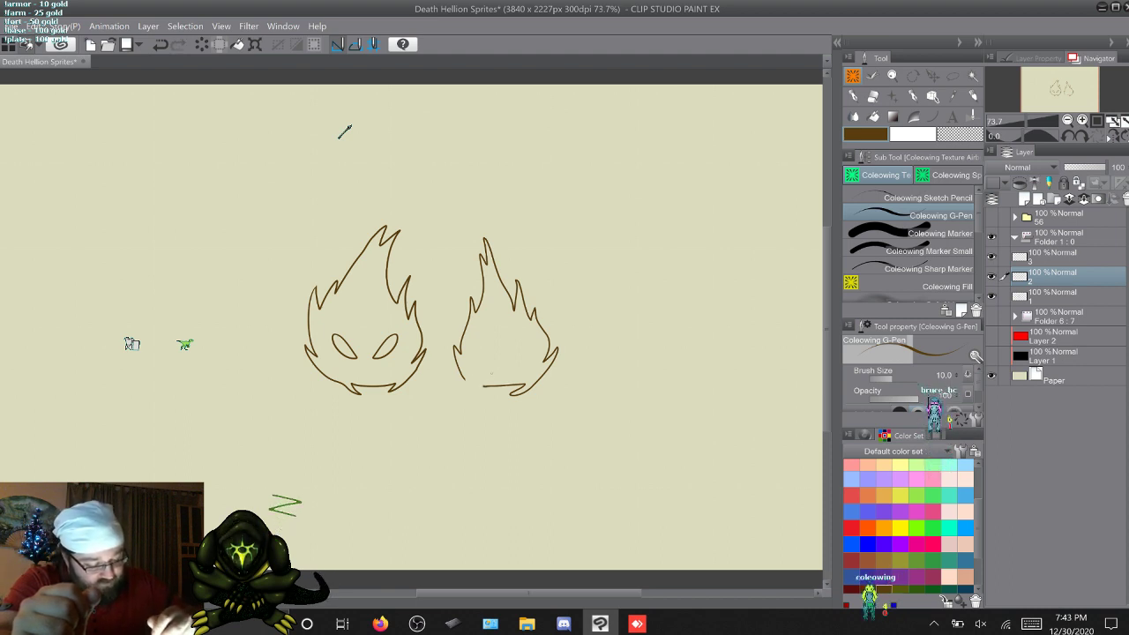
{"action": "key", "text": "ctrl+z"}
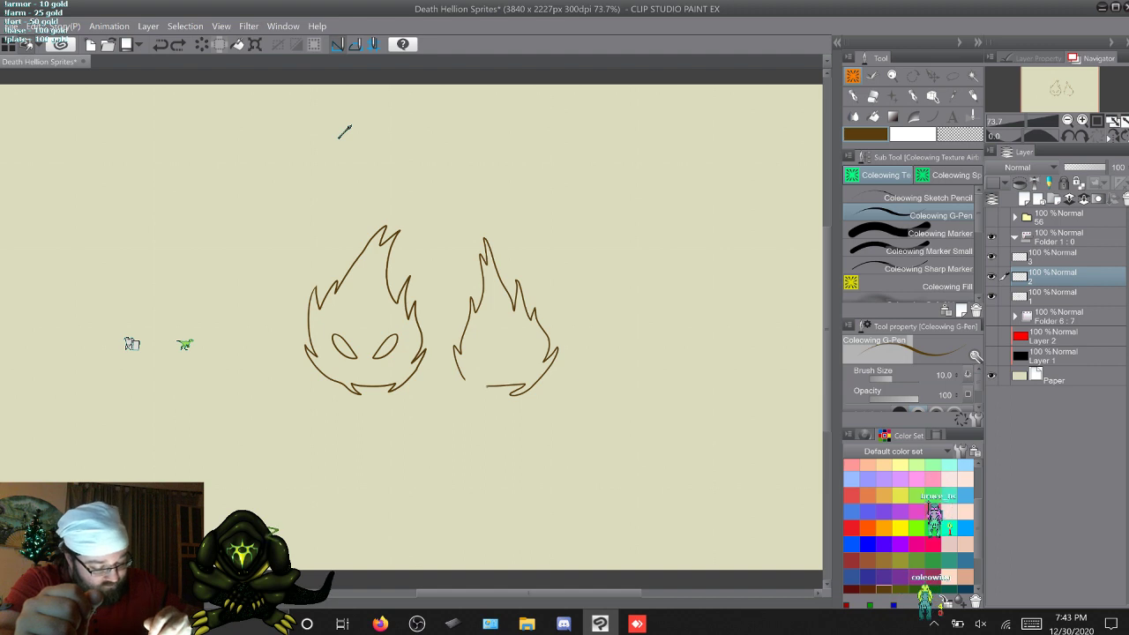
{"action": "key", "text": "ctrl+y"}
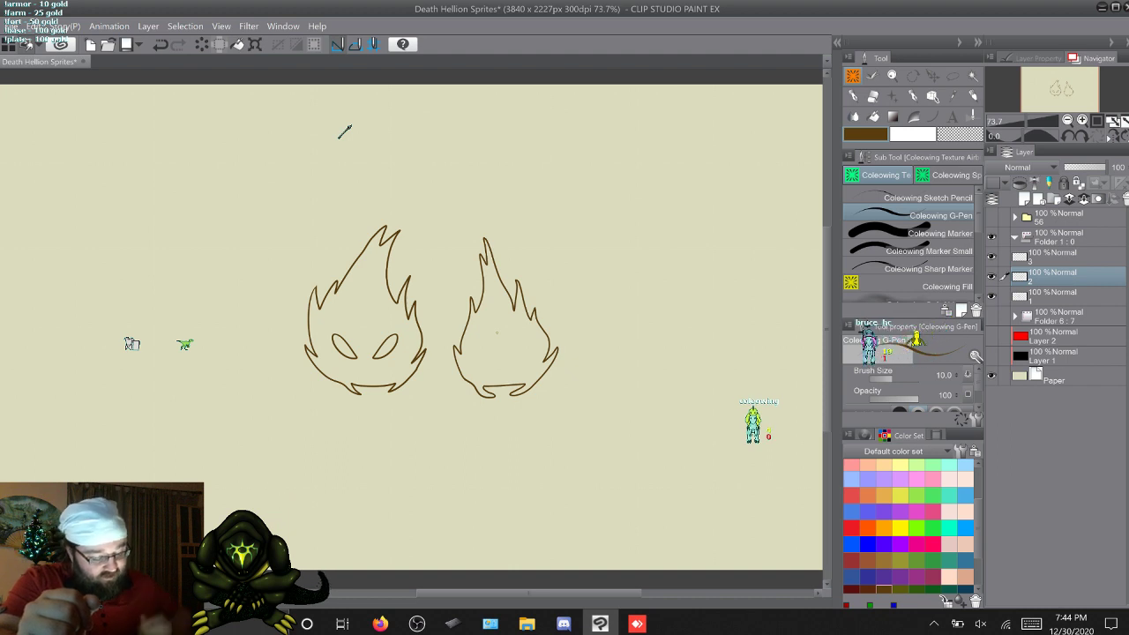
Step: Draw two small arched eyes inside the second flame, redoing its right eye once
{"action": "left_click_drag", "start_coordinate": [483, 341], "coordinate": [486, 353]}
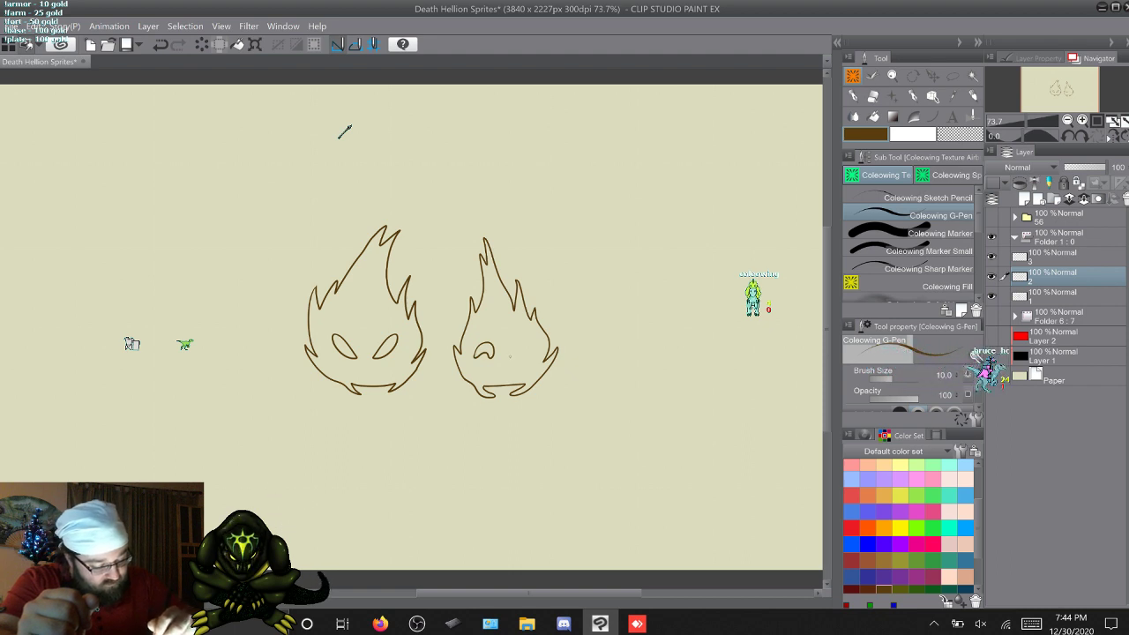
{"action": "mouse_move", "coordinate": [515, 345]}
{"action": "left_mouse_down"}
{"action": "mouse_move", "coordinate": [512, 356]}
{"action": "mouse_move", "coordinate": [532, 356]}
{"action": "left_mouse_up"}
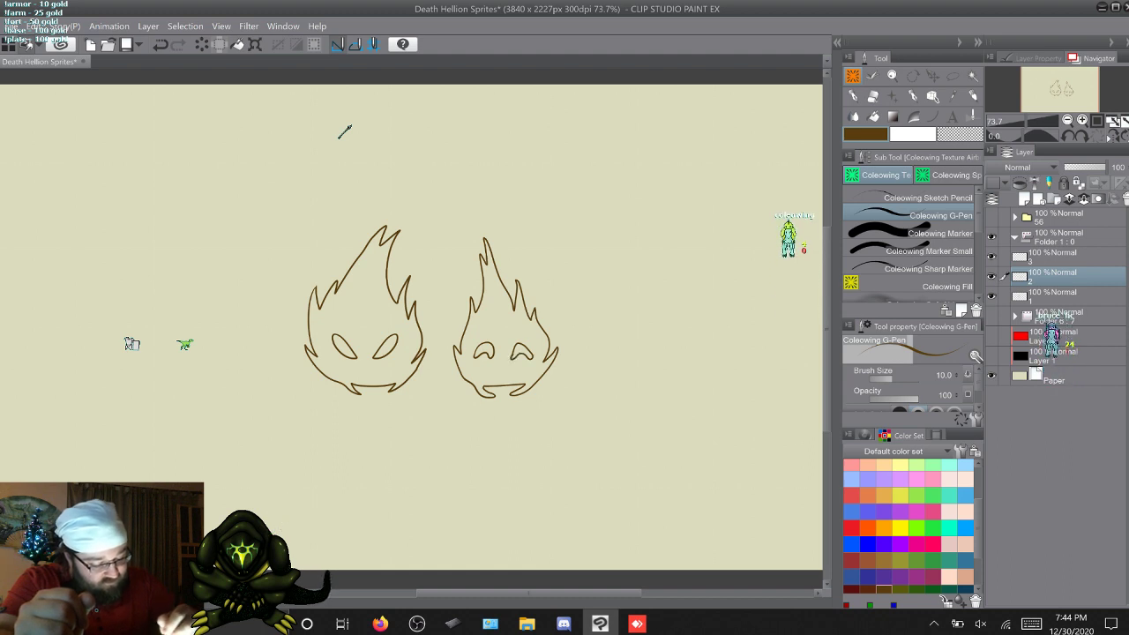
{"action": "key", "text": "ctrl+z"}
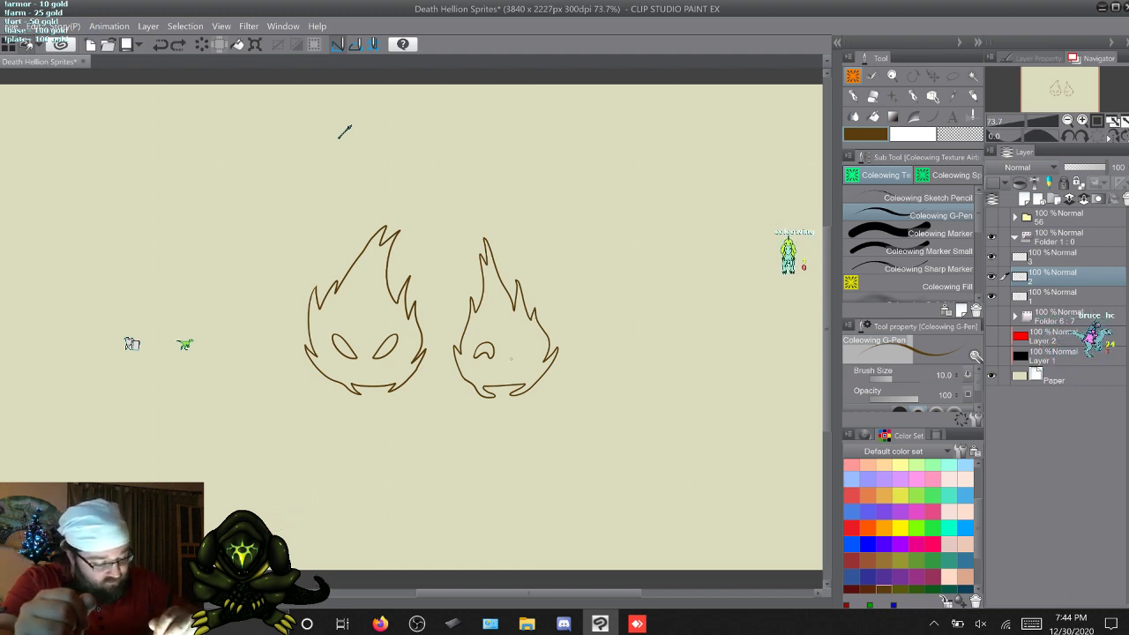
{"action": "mouse_move", "coordinate": [512, 358]}
{"action": "left_mouse_down"}
{"action": "mouse_move", "coordinate": [518, 345]}
{"action": "mouse_move", "coordinate": [533, 356]}
{"action": "left_mouse_up"}
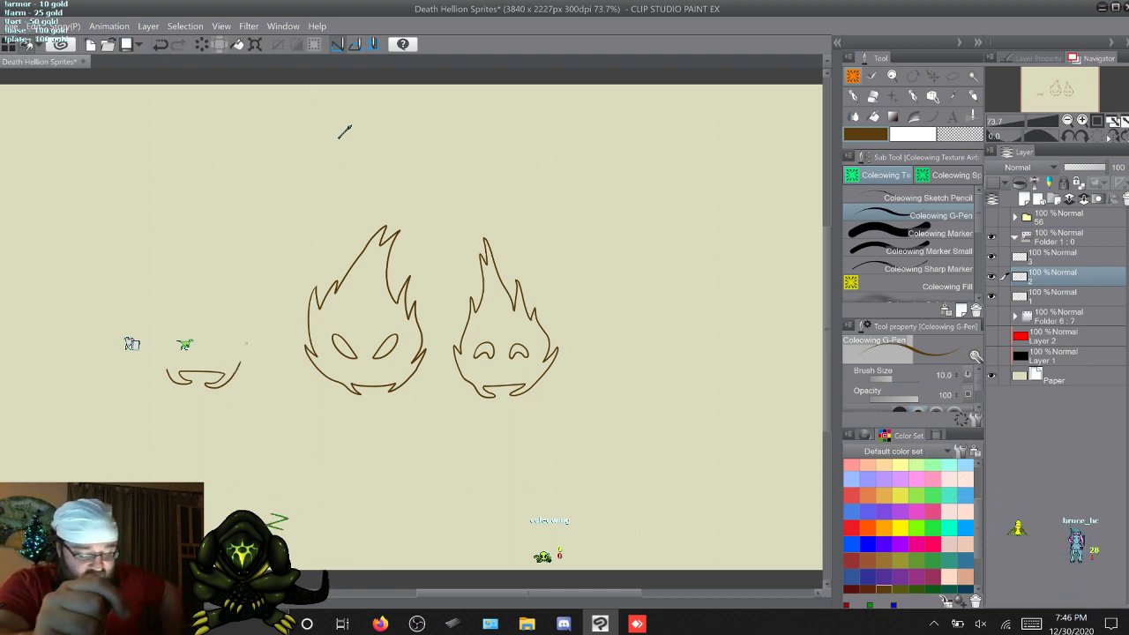
Step: Draw a third flame face on layer 2 to the left of the first, with a short jagged tip and narrow slanted eyes
{"action": "key", "text": "ctrl+z"}
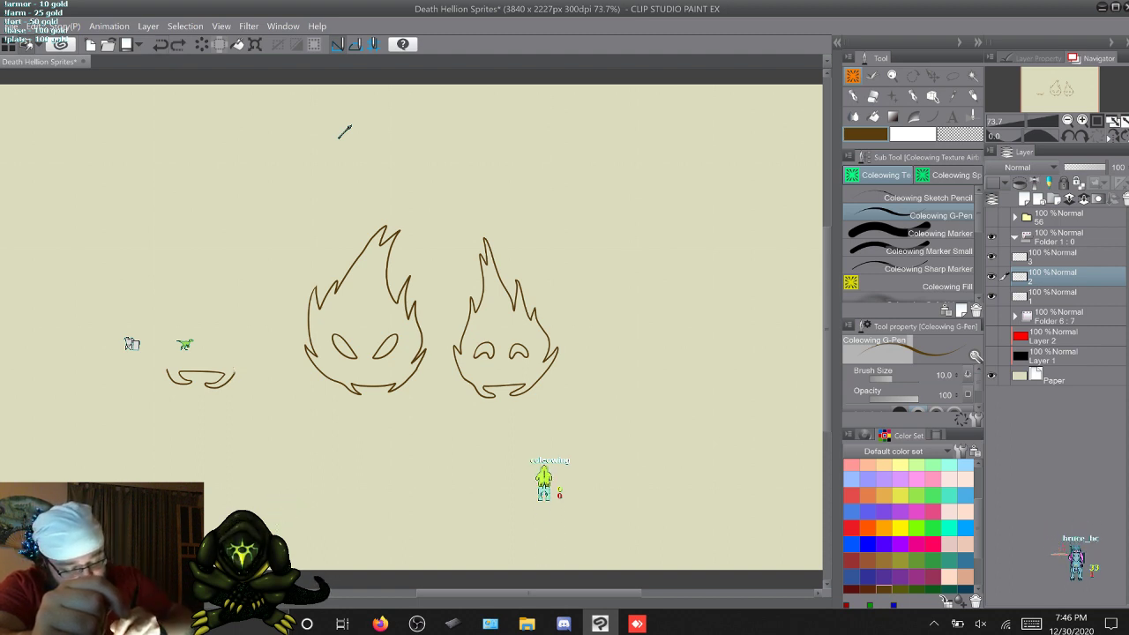
{"action": "left_click_drag", "start_coordinate": [233, 376], "coordinate": [240, 362]}
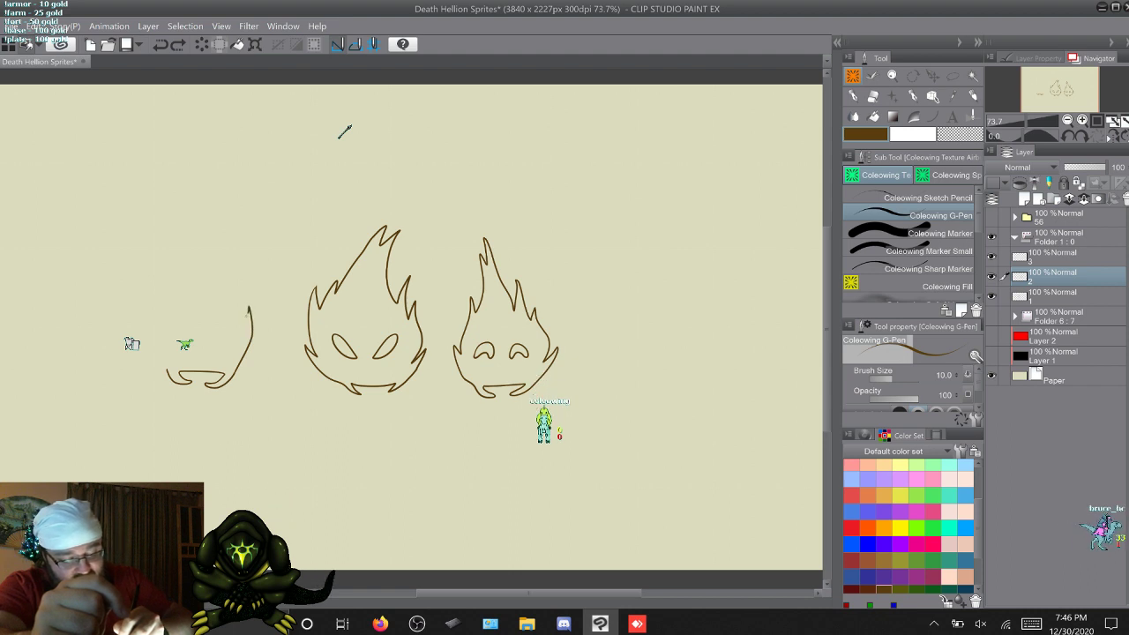
{"action": "left_click_drag", "start_coordinate": [243, 311], "coordinate": [218, 238]}
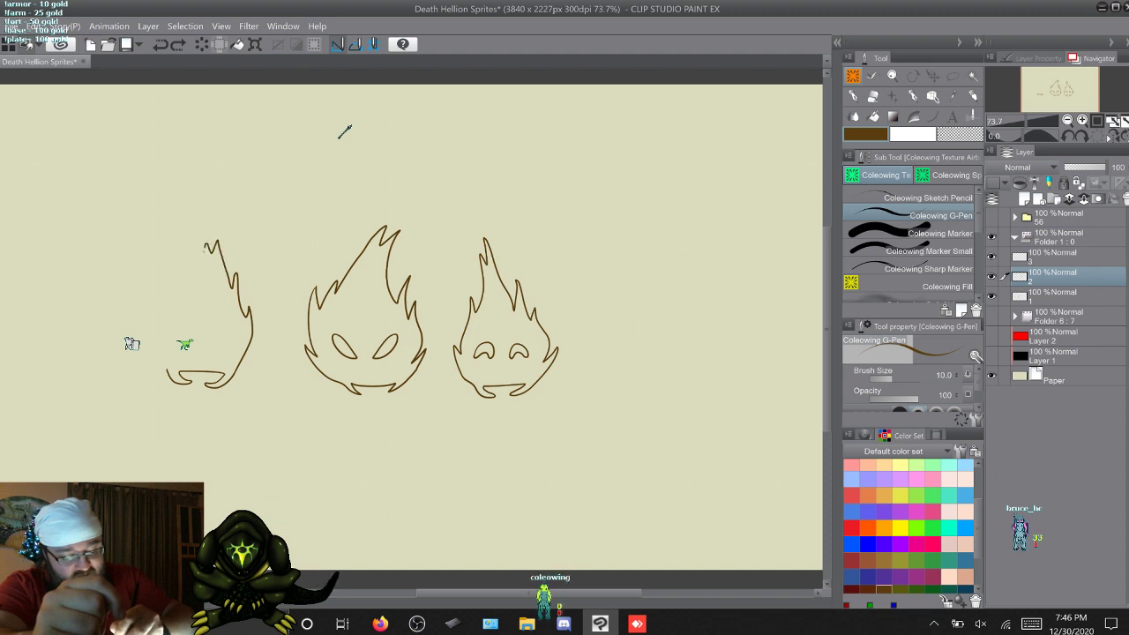
{"action": "left_click_drag", "start_coordinate": [202, 249], "coordinate": [195, 246]}
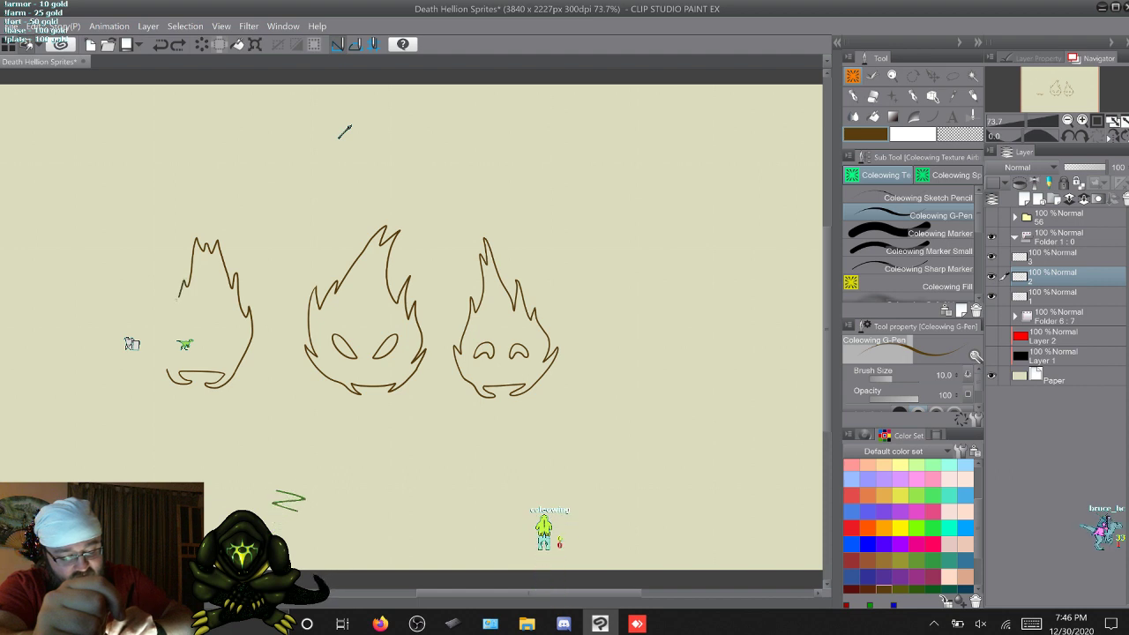
{"action": "left_click_drag", "start_coordinate": [175, 299], "coordinate": [163, 326]}
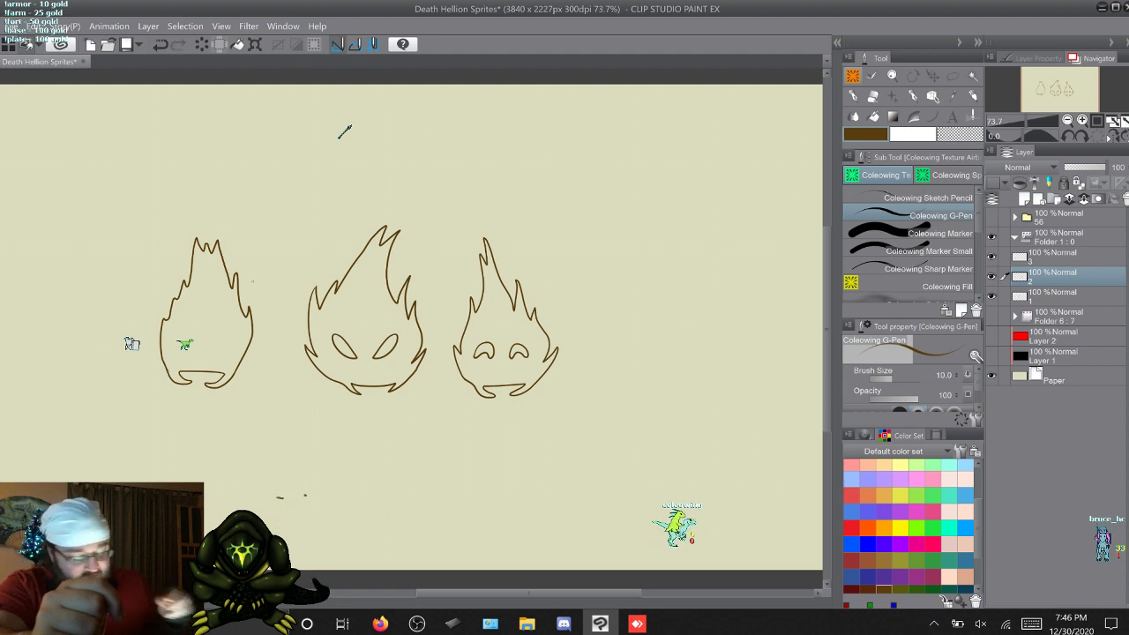
{"action": "key", "text": "b"}
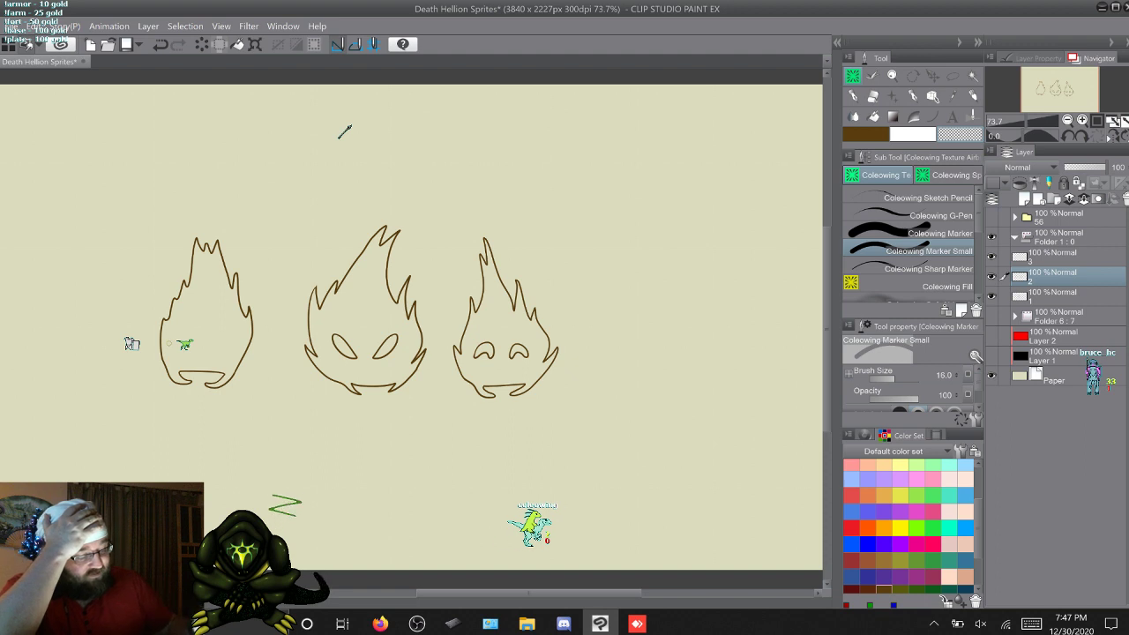
{"action": "key", "text": "p"}
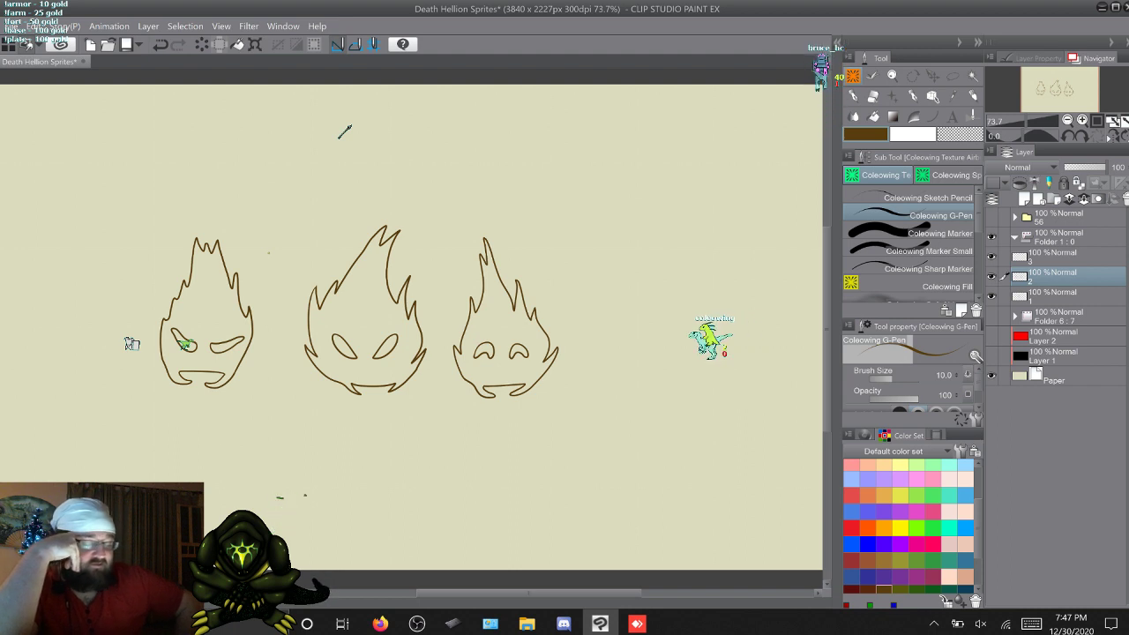
Step: Lasso the flame with arched eyes on layer 2, copy and paste it onto a new layer, and reselect layer 2
{"action": "key", "text": "w"}
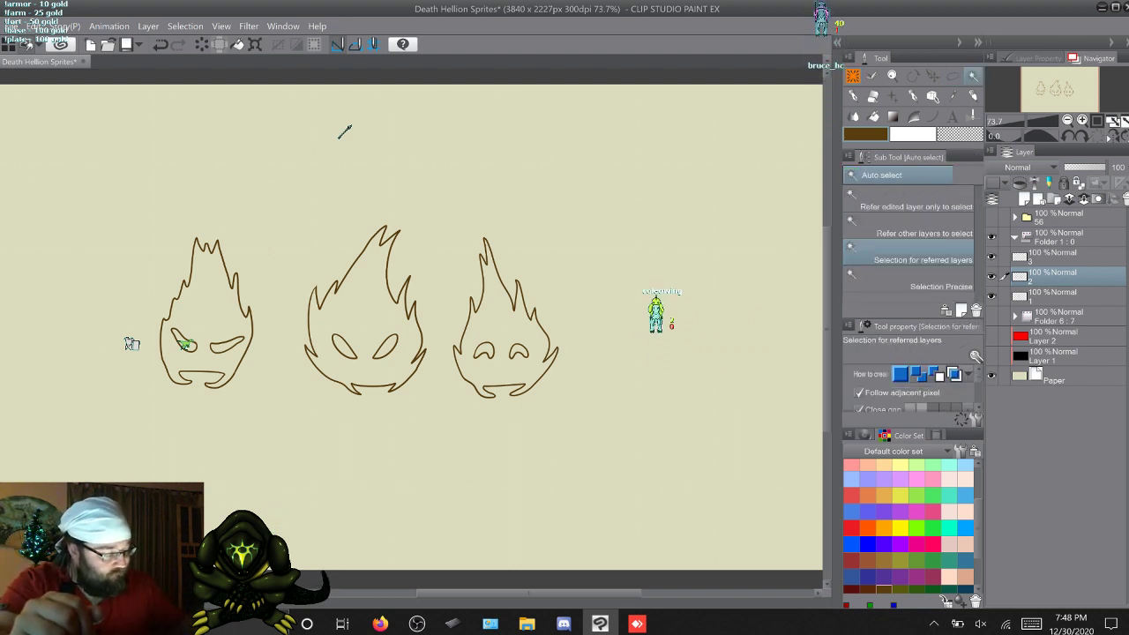
{"action": "key", "text": "ctrl+z"}
{"action": "key", "text": "ctrl+y"}
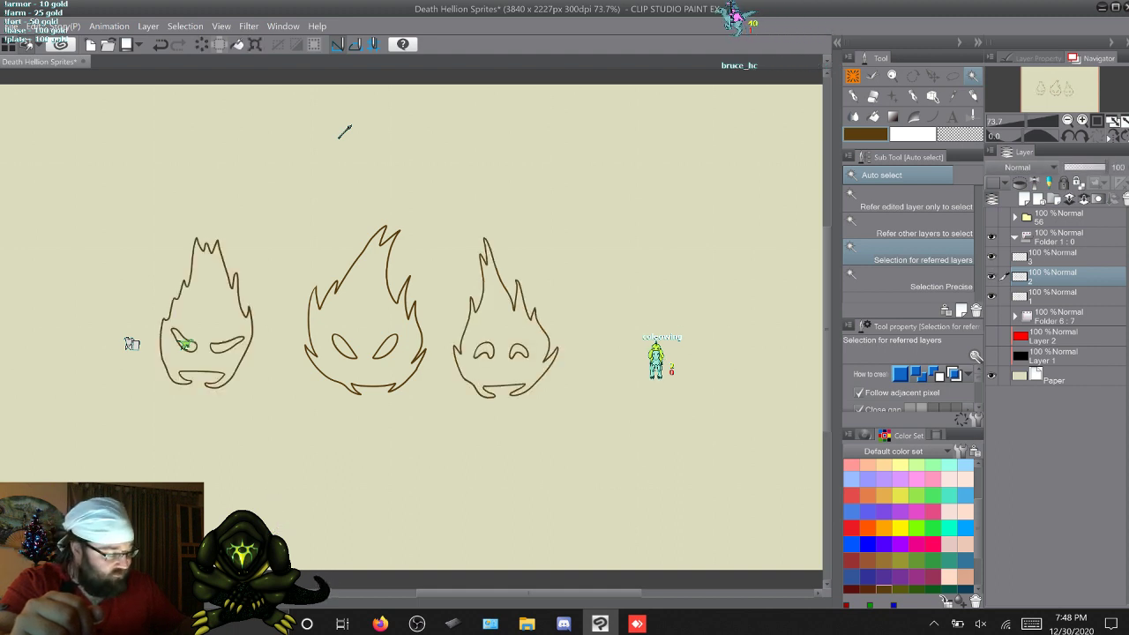
{"action": "key", "text": "m"}
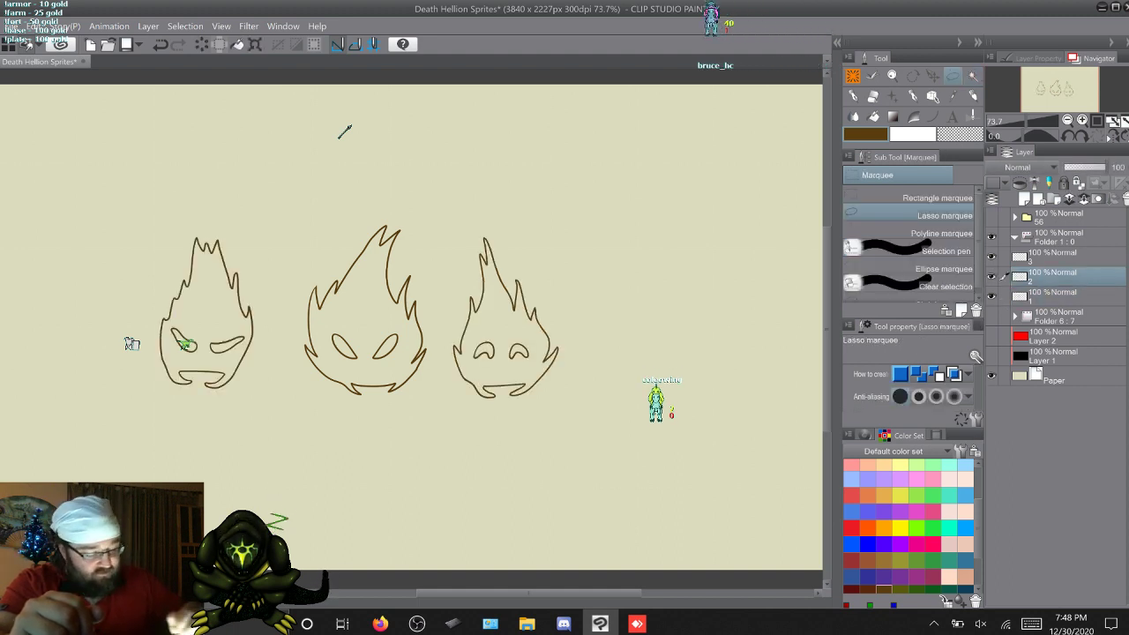
{"action": "mouse_move", "coordinate": [498, 205]}
{"action": "left_mouse_down"}
{"action": "mouse_move", "coordinate": [609, 406]}
{"action": "mouse_move", "coordinate": [445, 264]}
{"action": "mouse_move", "coordinate": [498, 204]}
{"action": "left_mouse_up"}
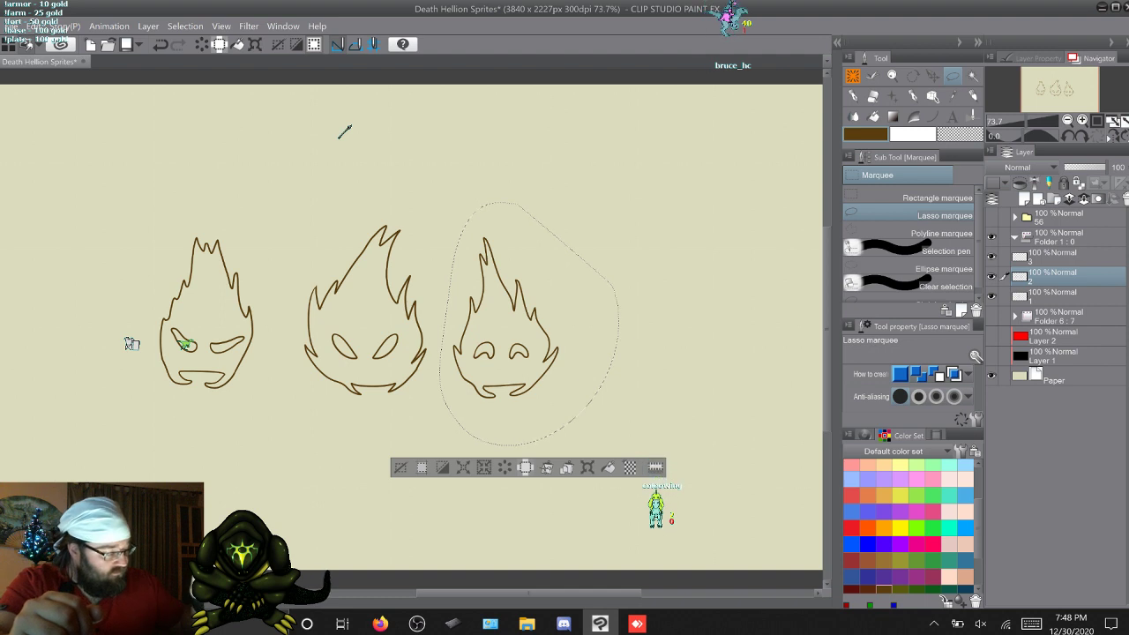
{"action": "key", "text": "alt+e"}
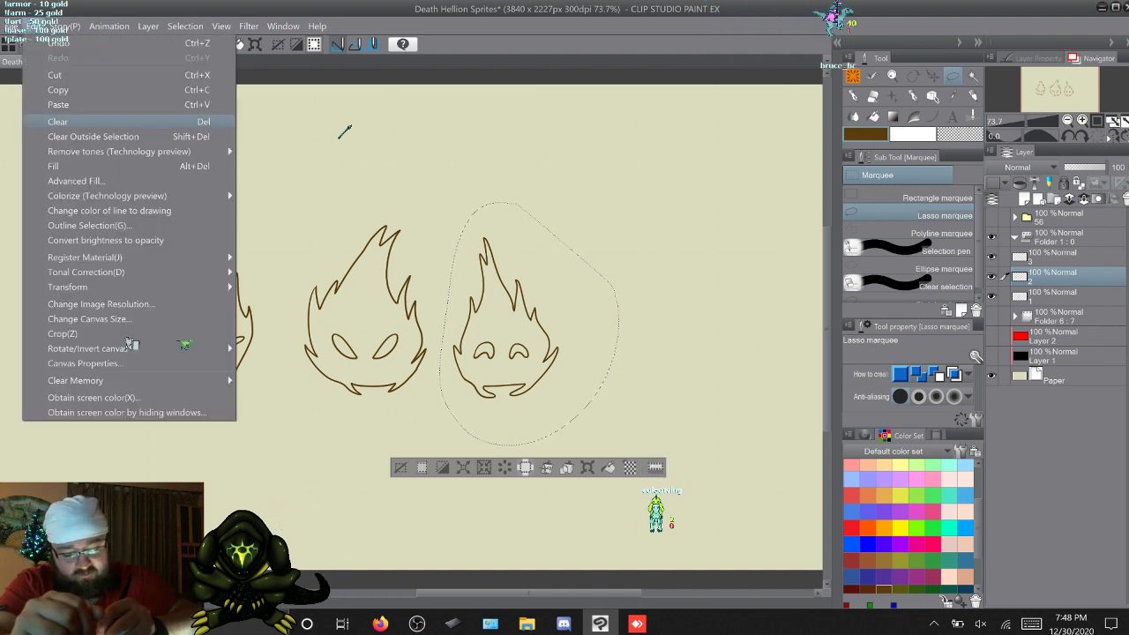
{"action": "key", "text": "Up"}
{"action": "key", "text": "Up"}
{"action": "key", "text": "Return"}
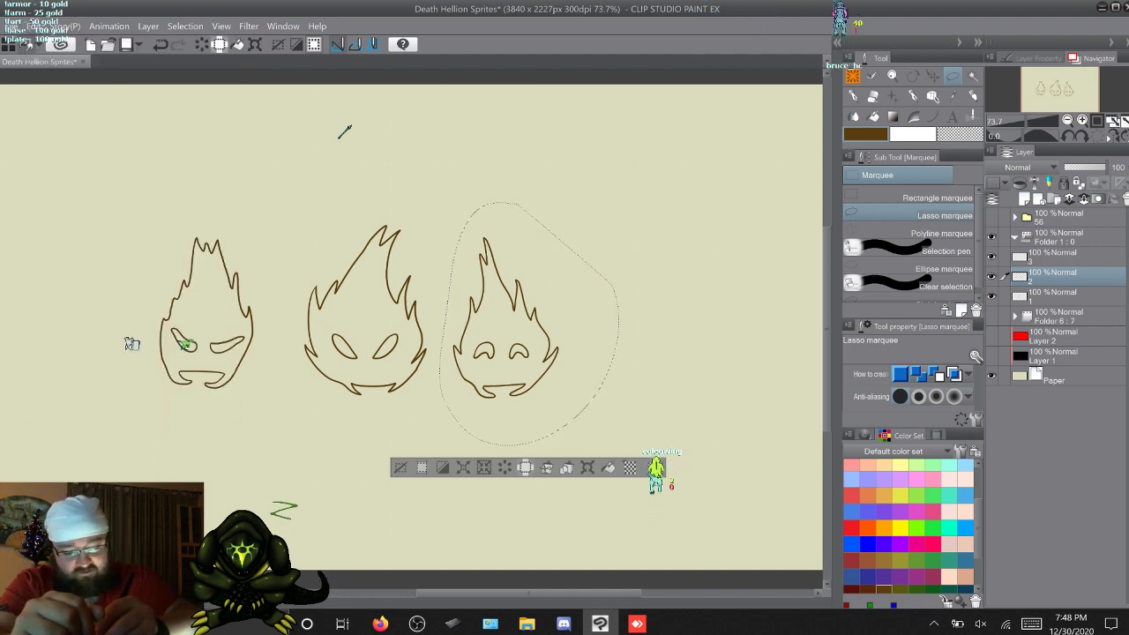
{"action": "key", "text": "alt+e"}
{"action": "key", "text": "Down"}
{"action": "key", "text": "Return"}
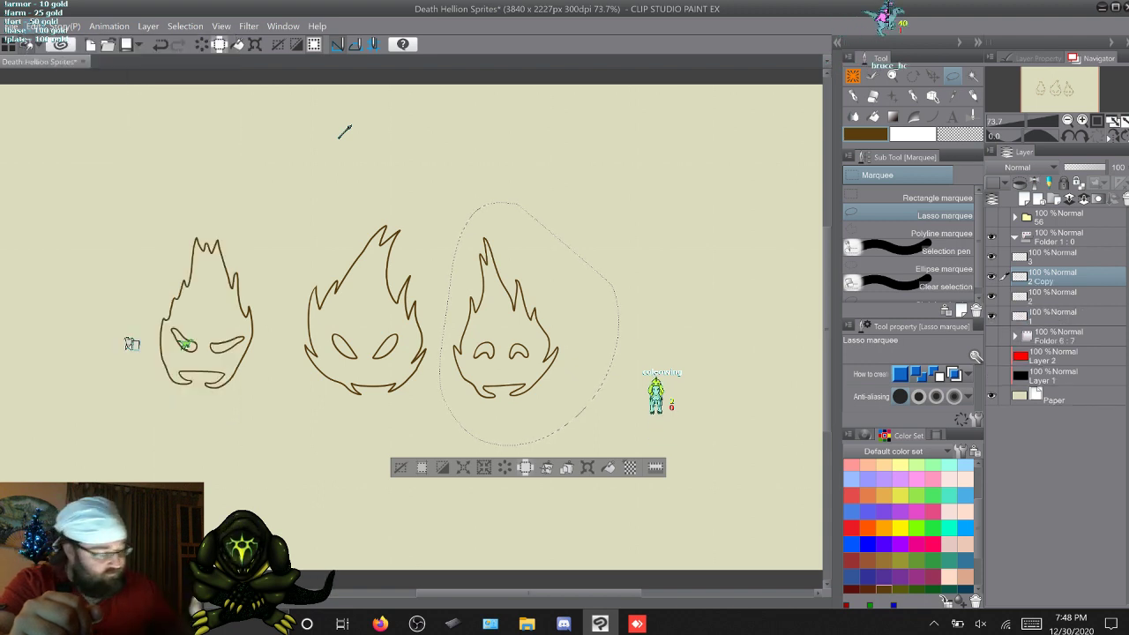
{"action": "key", "text": "alt+bracketleft"}
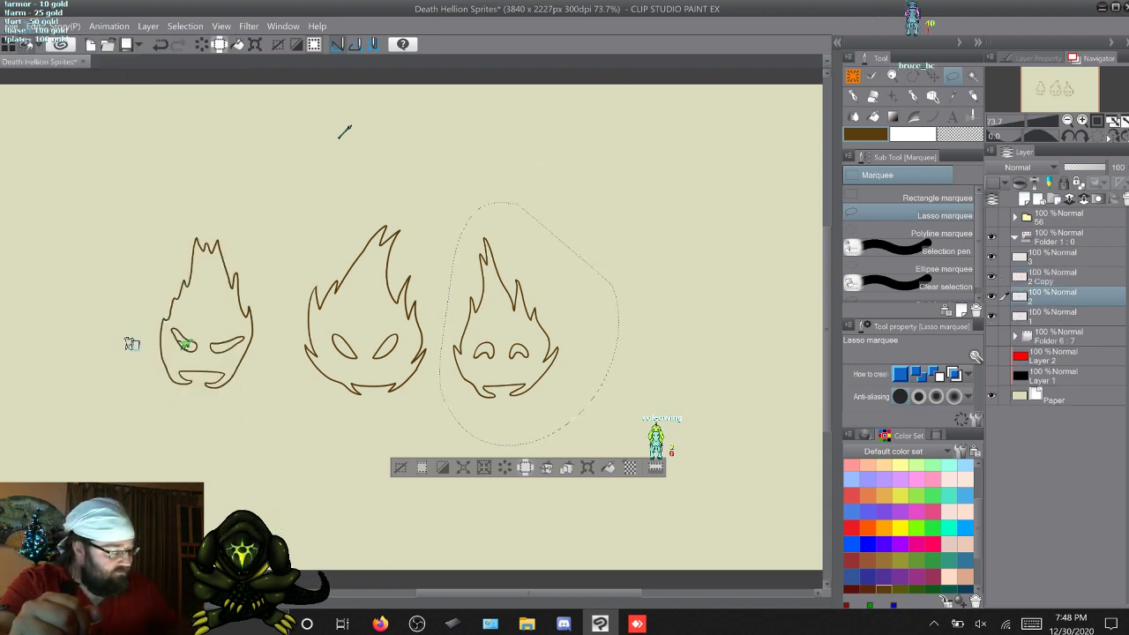
Step: Delete the unused layer 3 and clear the current selection
{"action": "right_click", "coordinate": [974, 253]}
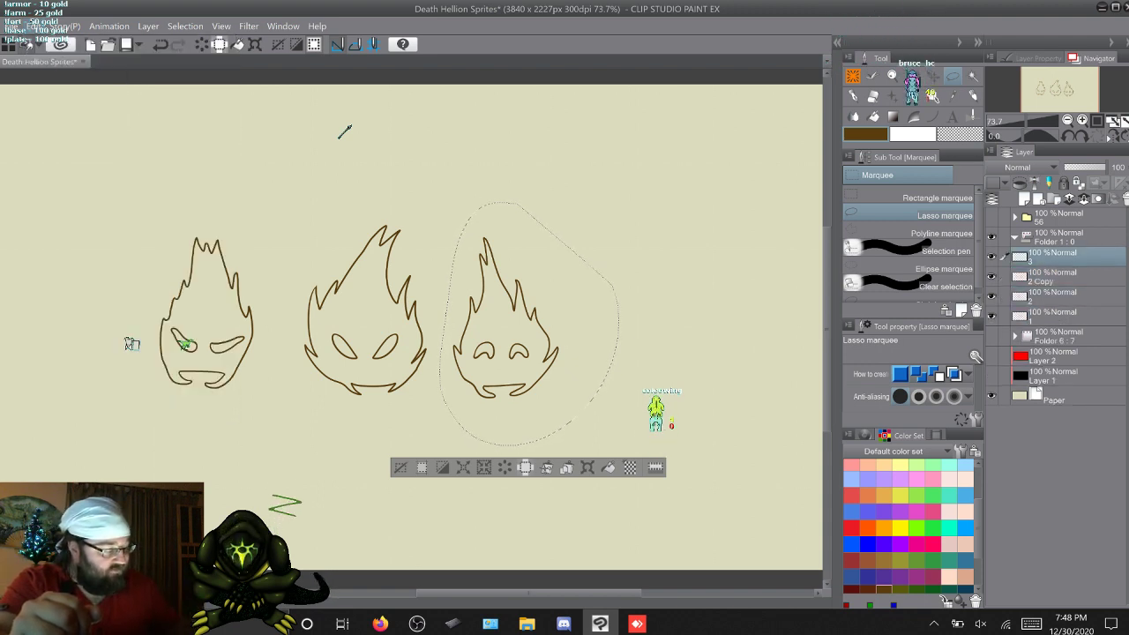
{"action": "left_click", "coordinate": [1014, 340]}
{"action": "key", "text": "ctrl+d"}
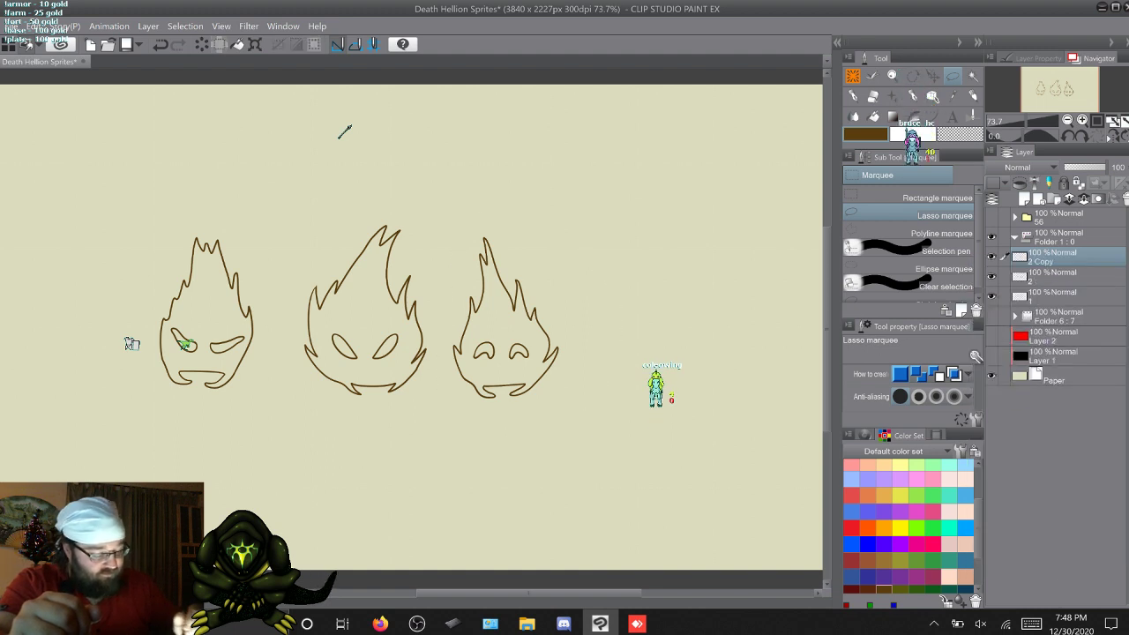
Step: Lasso the arched-eye flame on layer 2, erase it from that layer, and deselect
{"action": "key", "text": "alt+bracketleft"}
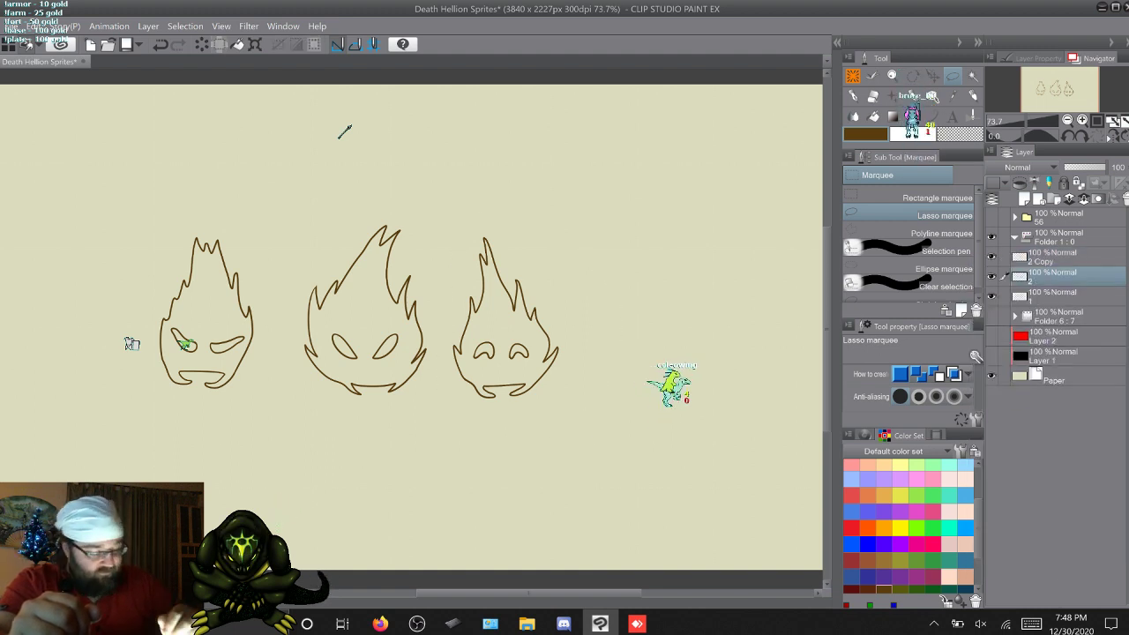
{"action": "mouse_move", "coordinate": [502, 188]}
{"action": "left_mouse_down"}
{"action": "mouse_move", "coordinate": [573, 401]}
{"action": "mouse_move", "coordinate": [601, 332]}
{"action": "mouse_move", "coordinate": [529, 198]}
{"action": "left_mouse_up"}
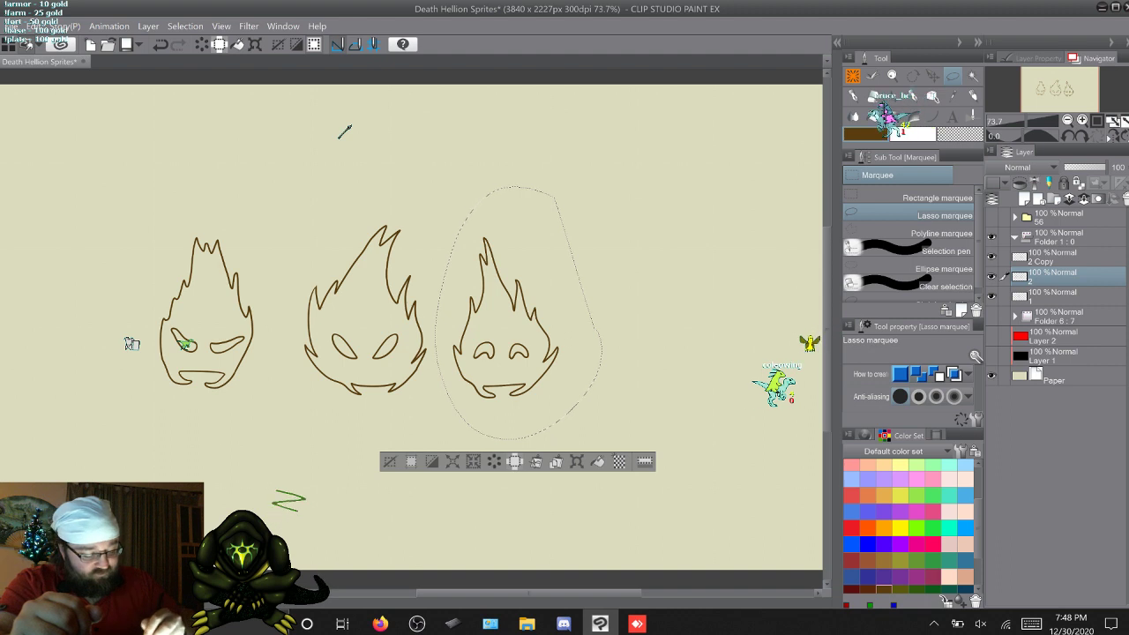
{"action": "key", "text": "ctrl+d"}
Step: Rename the 2 Copy layer as 3
{"action": "double_click", "coordinate": [1042, 261]}
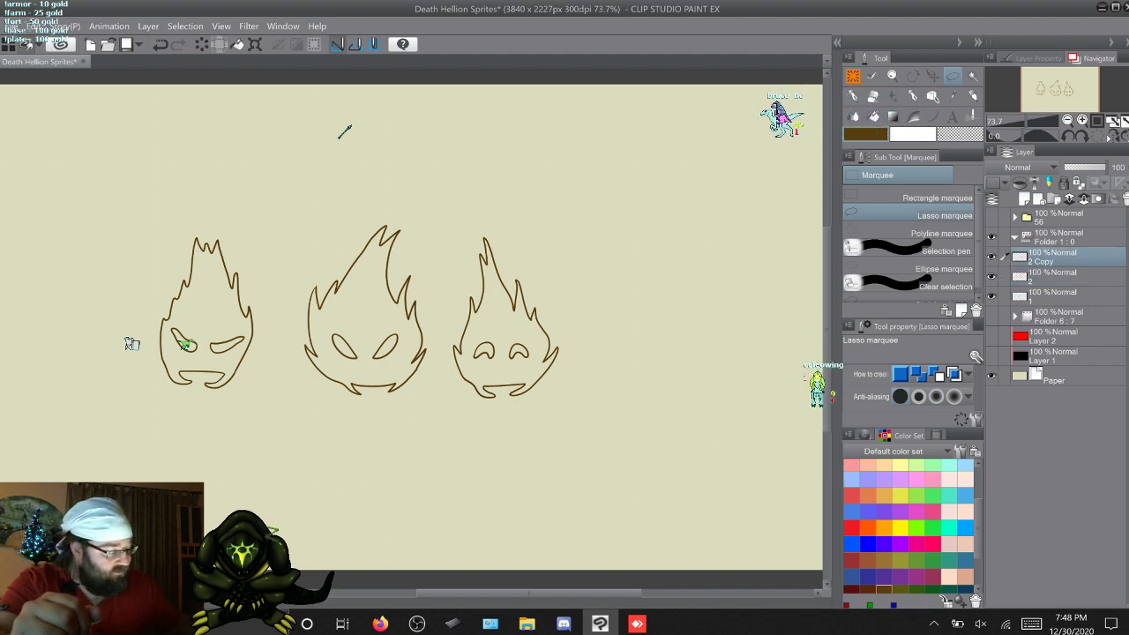
{"action": "left_click", "coordinate": [1031, 624]}
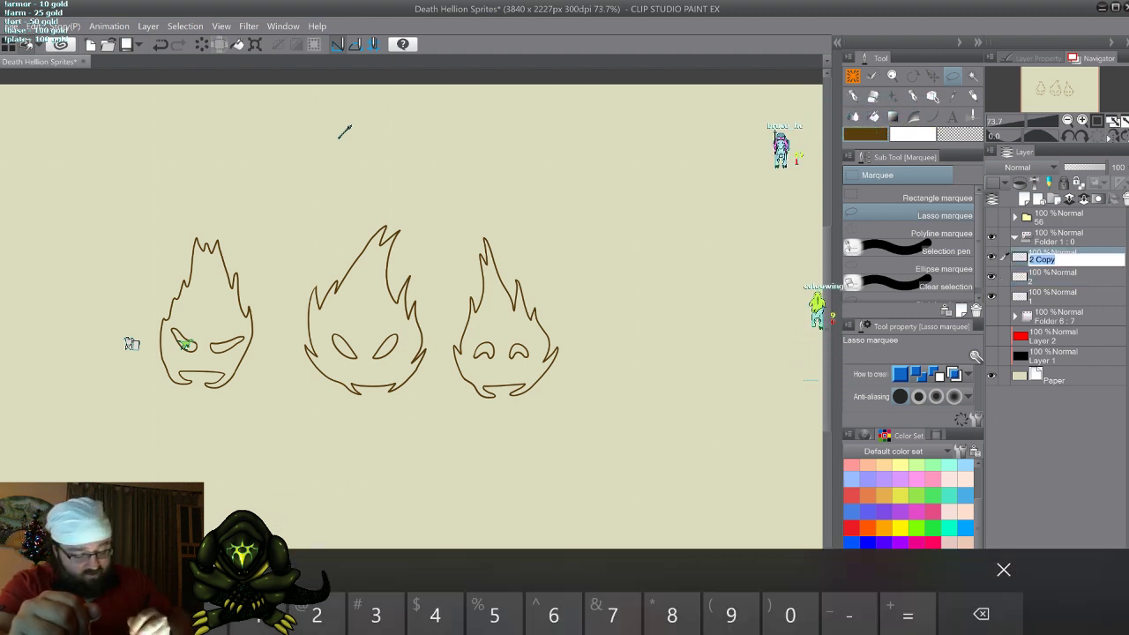
{"action": "type", "text": "3"}
{"action": "key", "text": "Return"}
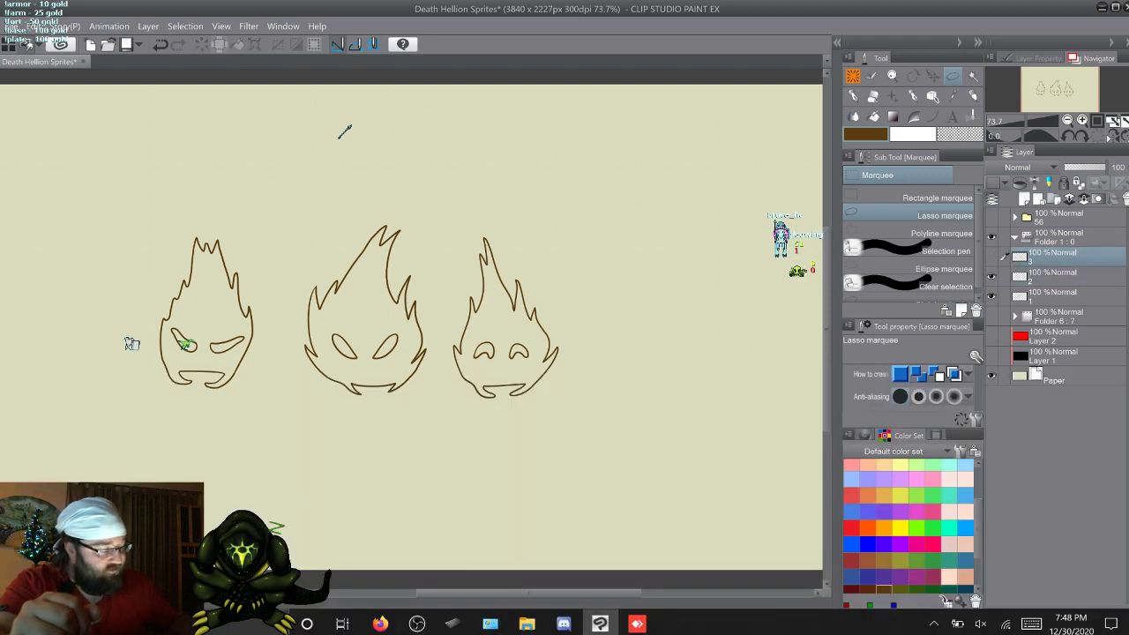
{"action": "key", "text": "Delete"}
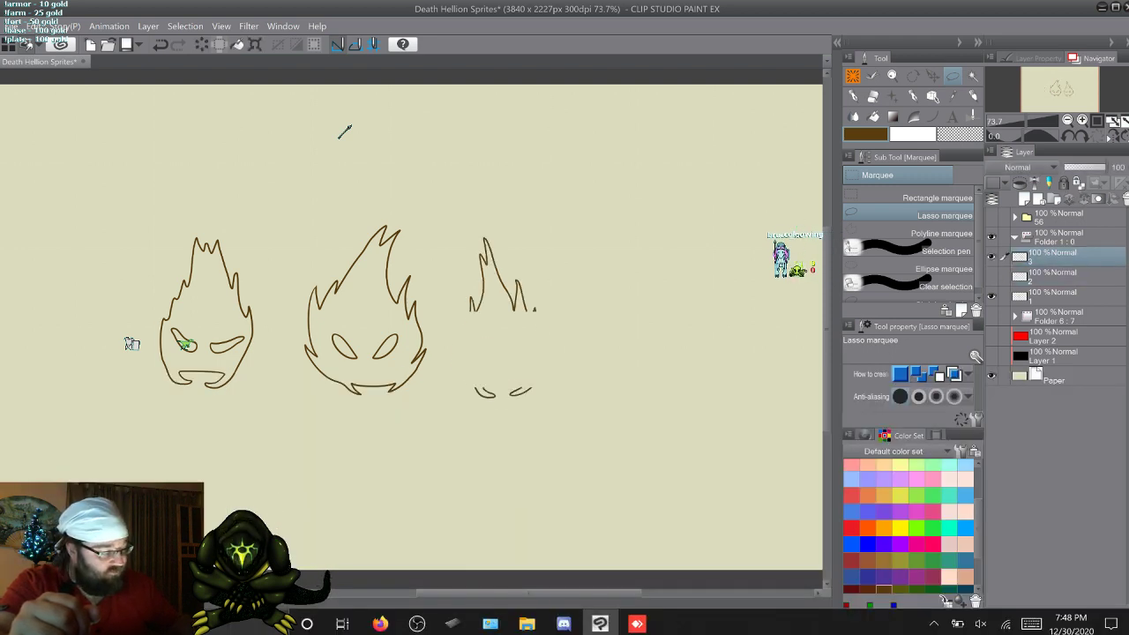
{"action": "key", "text": "ctrl+z"}
{"action": "key", "text": "ctrl+z"}
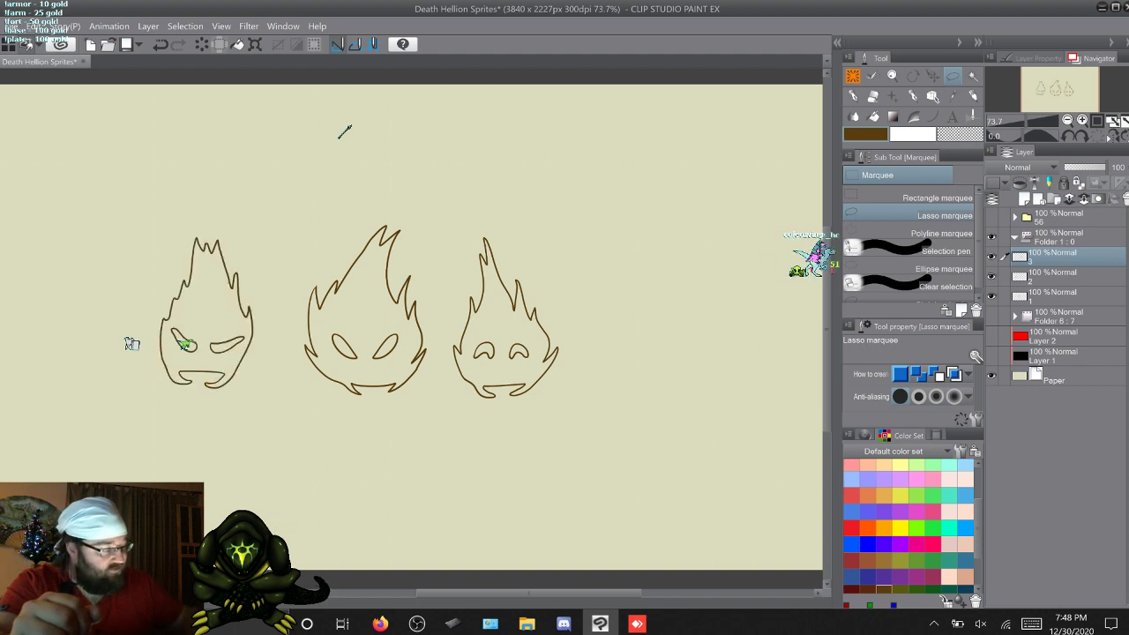
Step: Move the flames on layers 3 and 2 onto the middle flame so that all three faces overlap
{"action": "key", "text": "k"}
{"action": "mouse_move", "coordinate": [505, 318]}
{"action": "left_mouse_down"}
{"action": "mouse_move", "coordinate": [451, 303]}
{"action": "mouse_move", "coordinate": [369, 315]}
{"action": "left_mouse_up"}
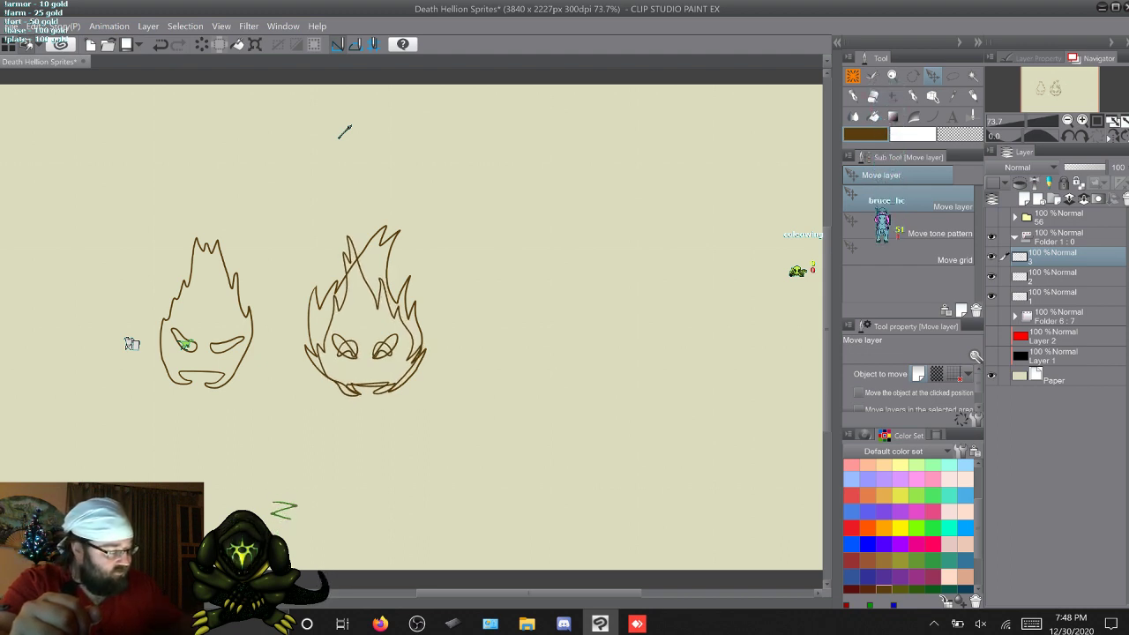
{"action": "left_click", "coordinate": [1054, 277]}
{"action": "left_click_drag", "start_coordinate": [206, 318], "coordinate": [373, 329]}
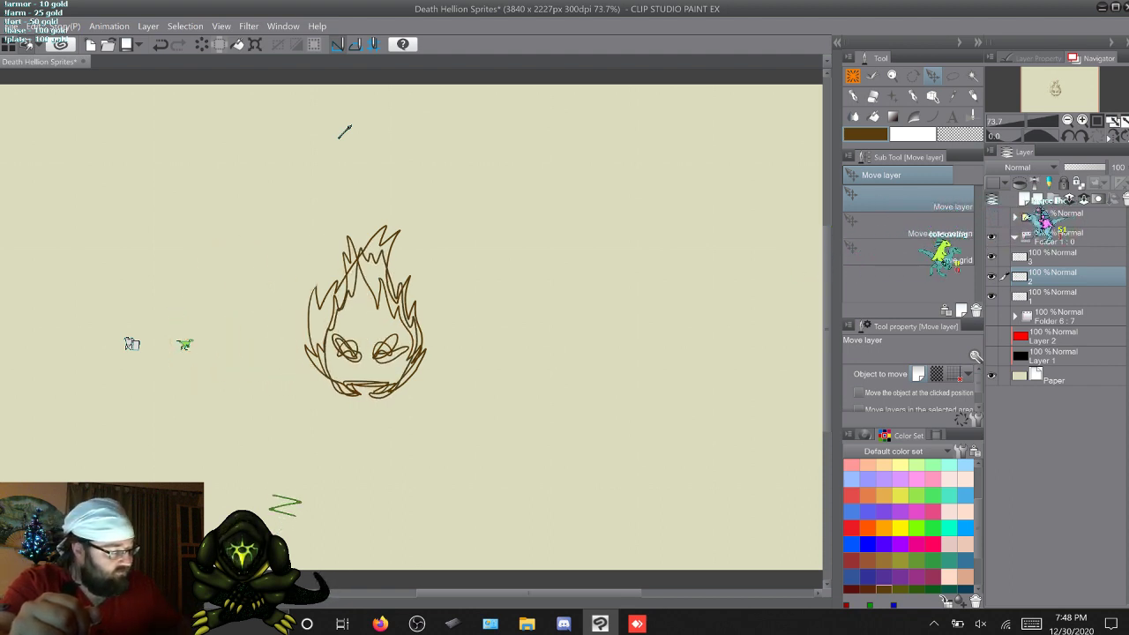
Step: Select layers 1, 2 and 3 together and move them into the Folder 1 animation folder
{"action": "left_click", "coordinate": [1058, 237]}
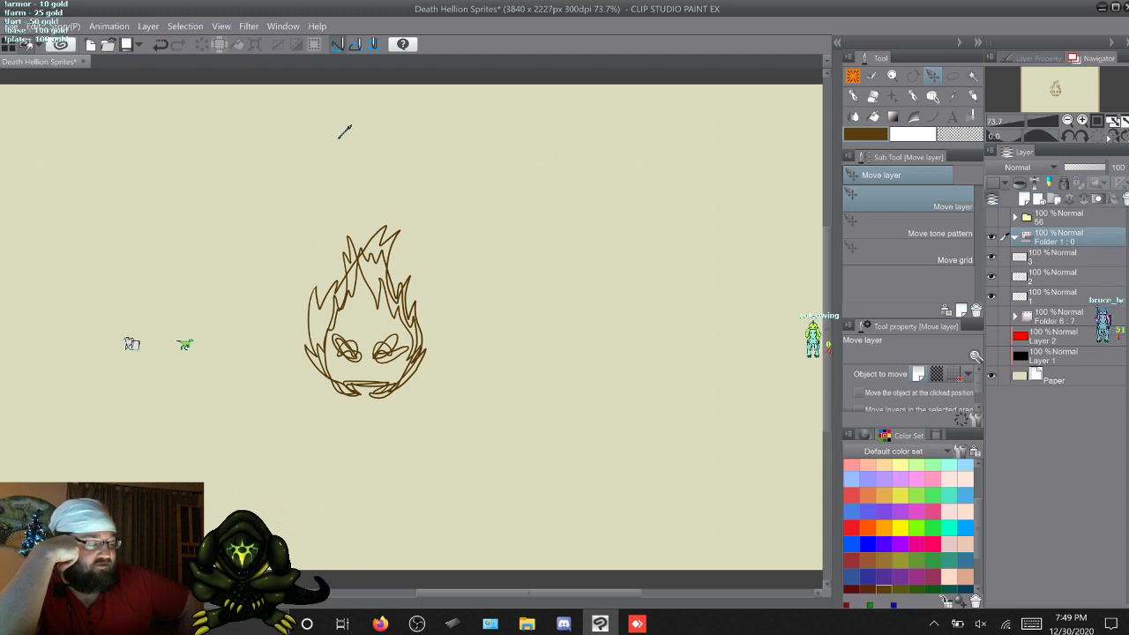
{"action": "key", "text": "alt+bracketleft"}
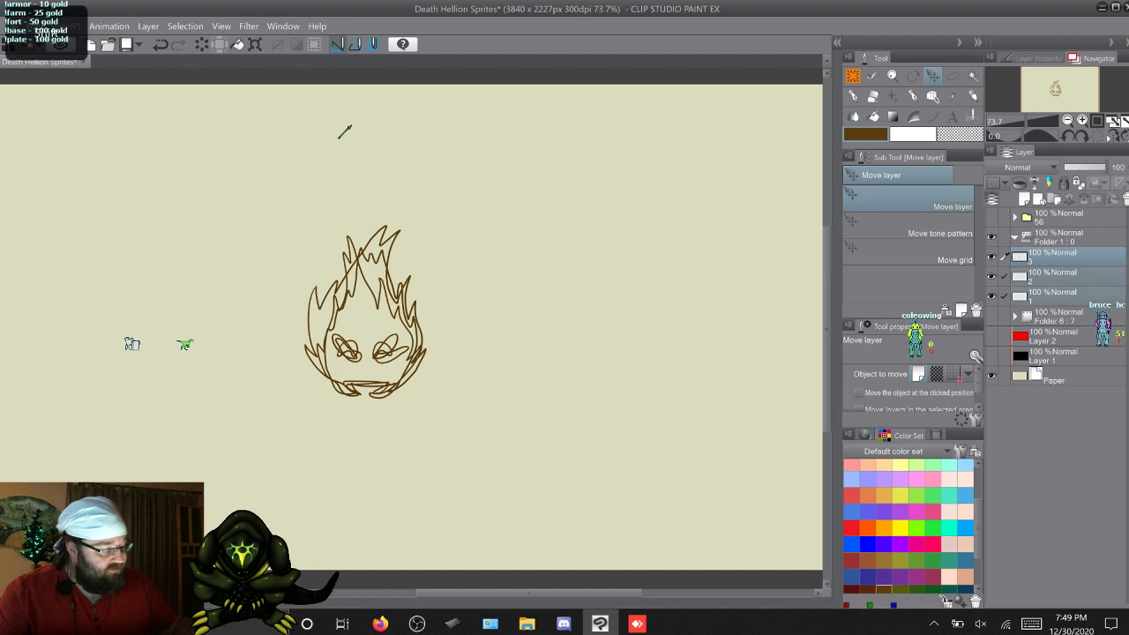
{"action": "left_click_drag", "start_coordinate": [1054, 257], "coordinate": [1052, 238]}
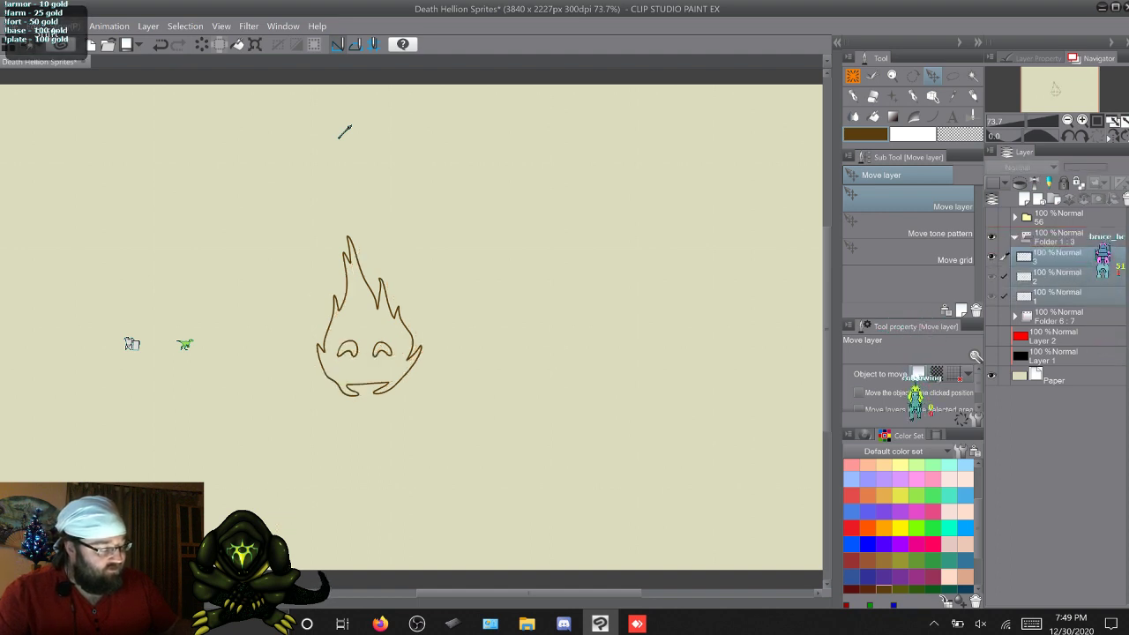
Step: Fill the flame on layer 1 with brown by auto-selecting its outside area, expanding and inverting the selection, then deselect
{"action": "left_click", "coordinate": [1055, 297]}
{"action": "key", "text": "w"}
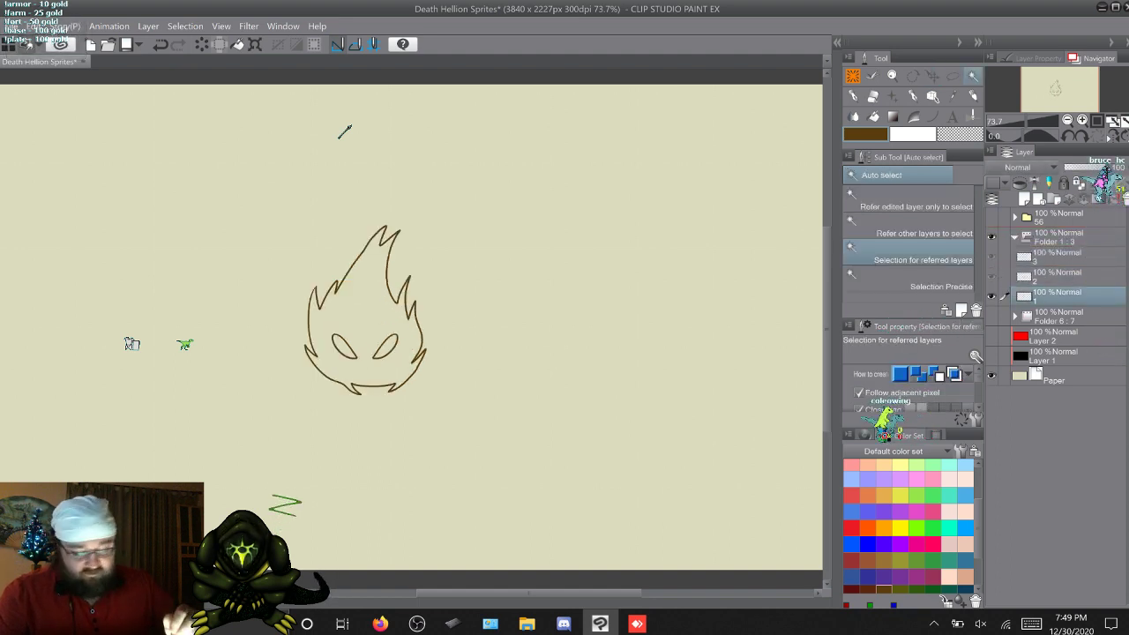
{"action": "left_click", "coordinate": [344, 130]}
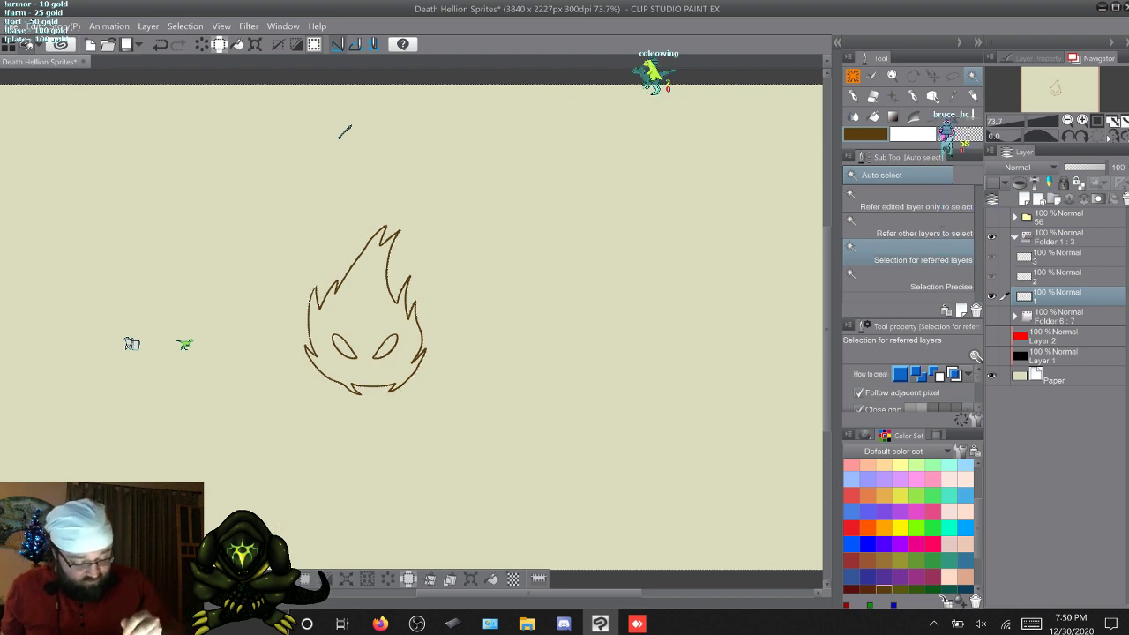
{"action": "key", "text": "ctrl+e"}
{"action": "key", "text": "Return"}
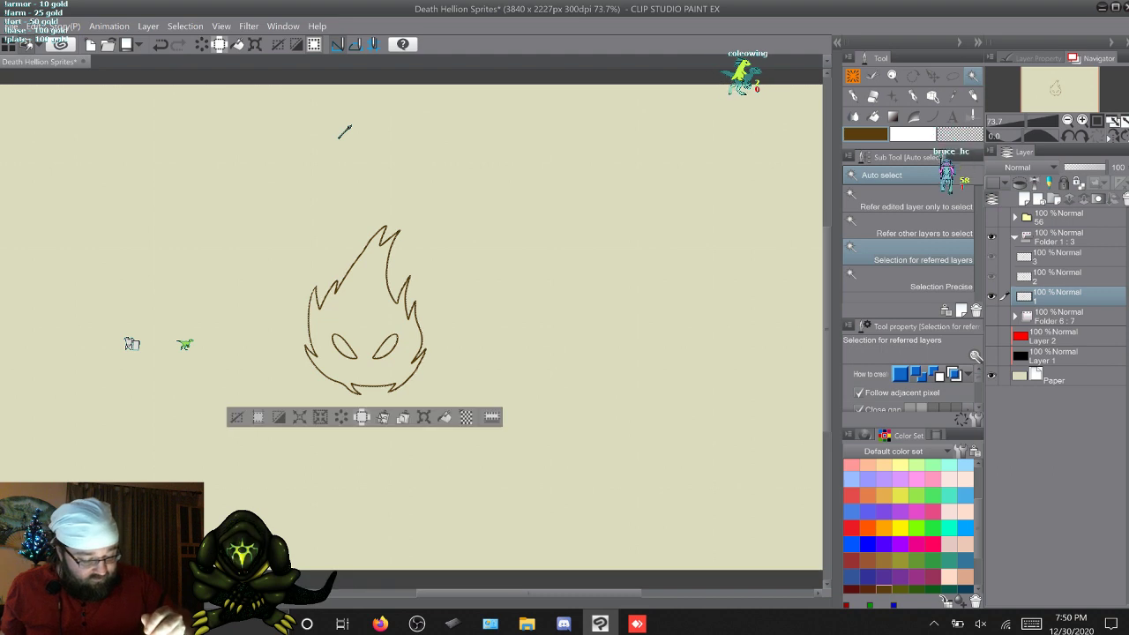
{"action": "key", "text": "alt+BackSpace"}
{"action": "key", "text": "ctrl+d"}
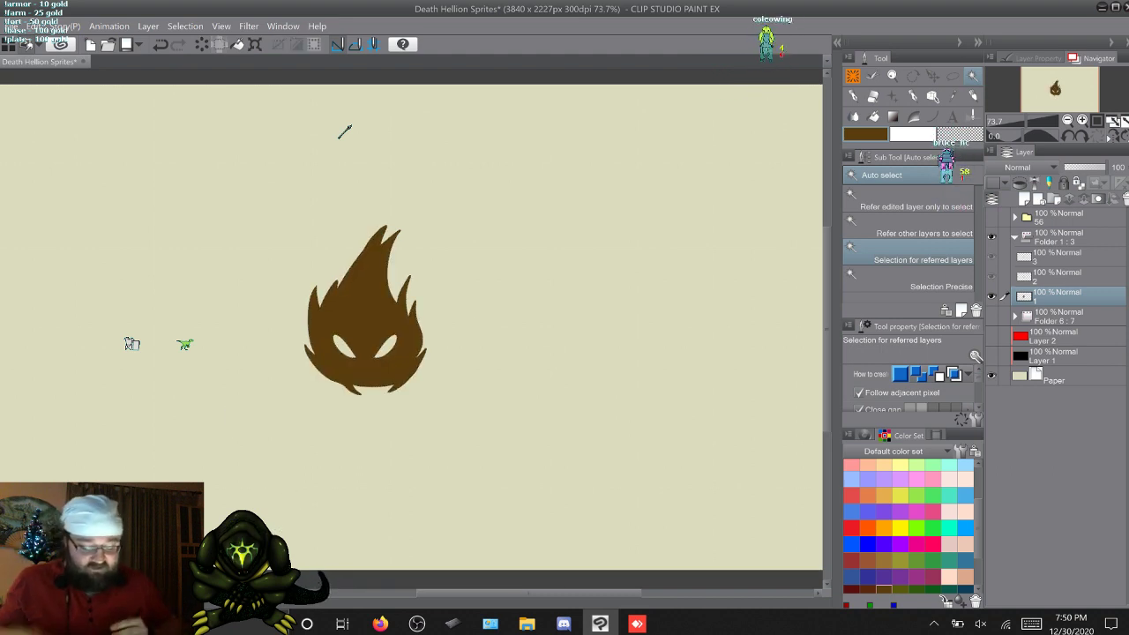
Step: Fill the narrow-eyed flame on layer 2 with brown using an expanded, inverted selection of the area outside its outline
{"action": "key", "text": "w"}
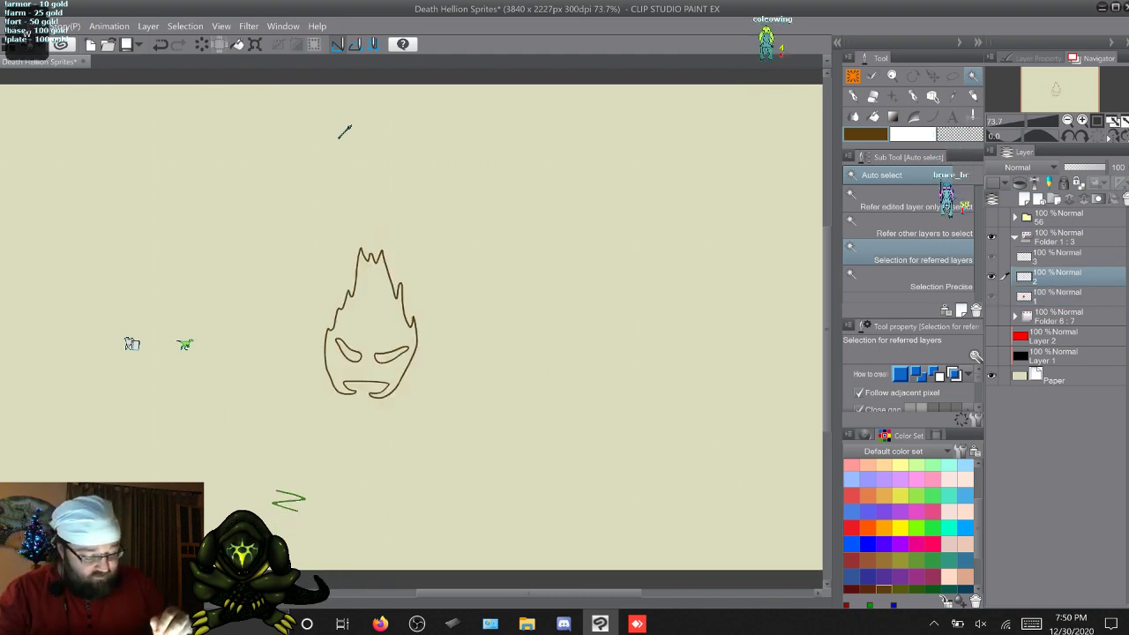
{"action": "left_click", "coordinate": [343, 132]}
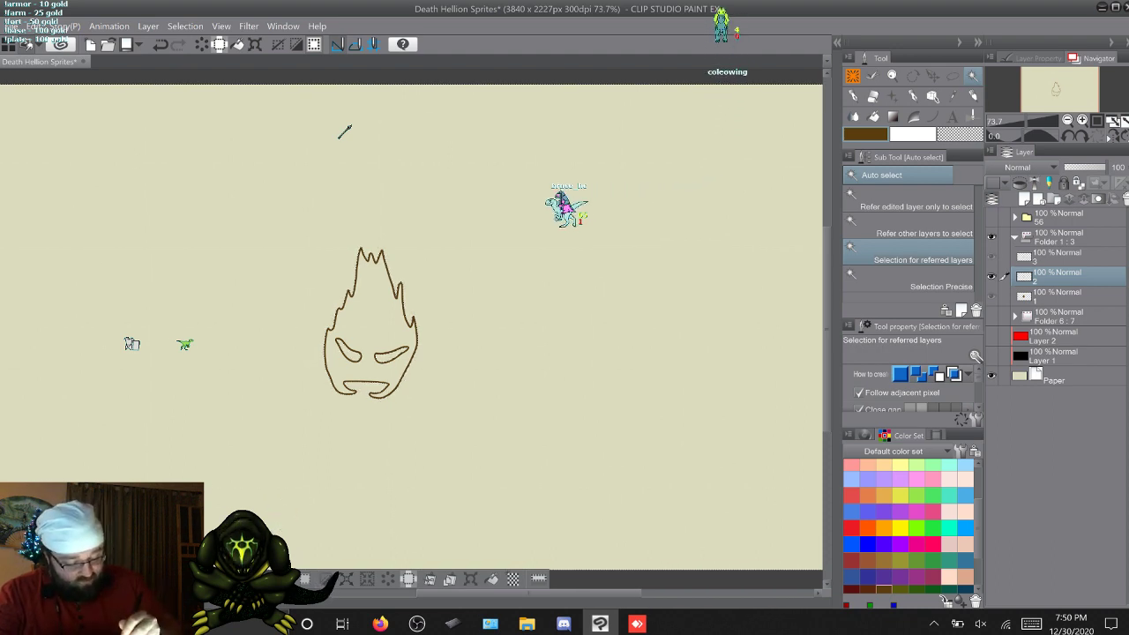
{"action": "key", "text": "ctrl+e"}
{"action": "key", "text": "Escape"}
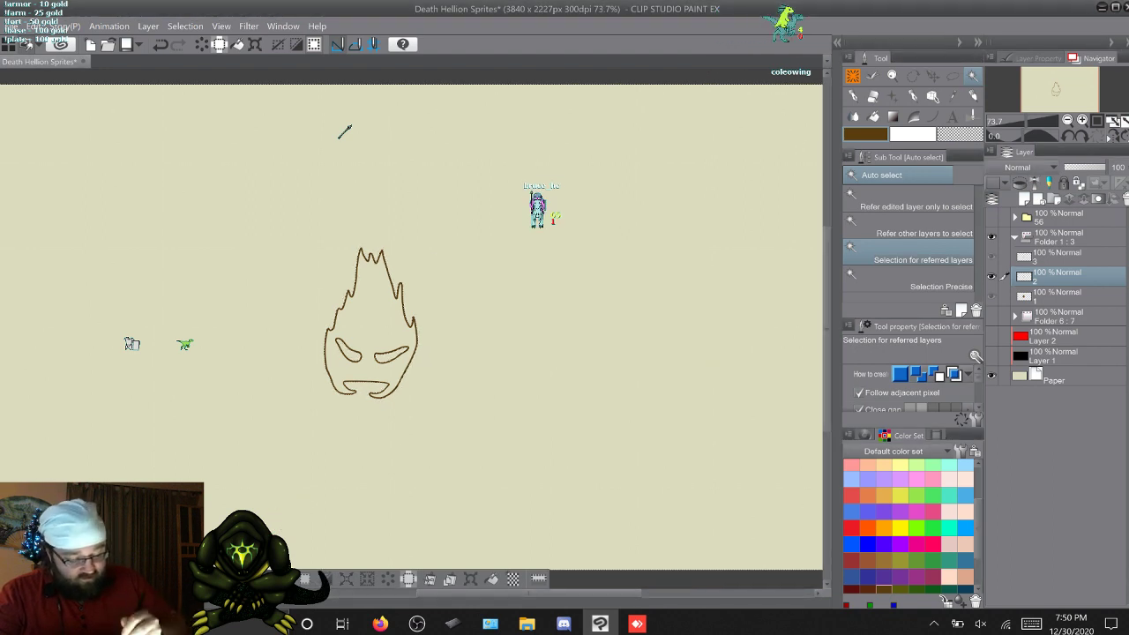
{"action": "key", "text": "ctrl+shift+i"}
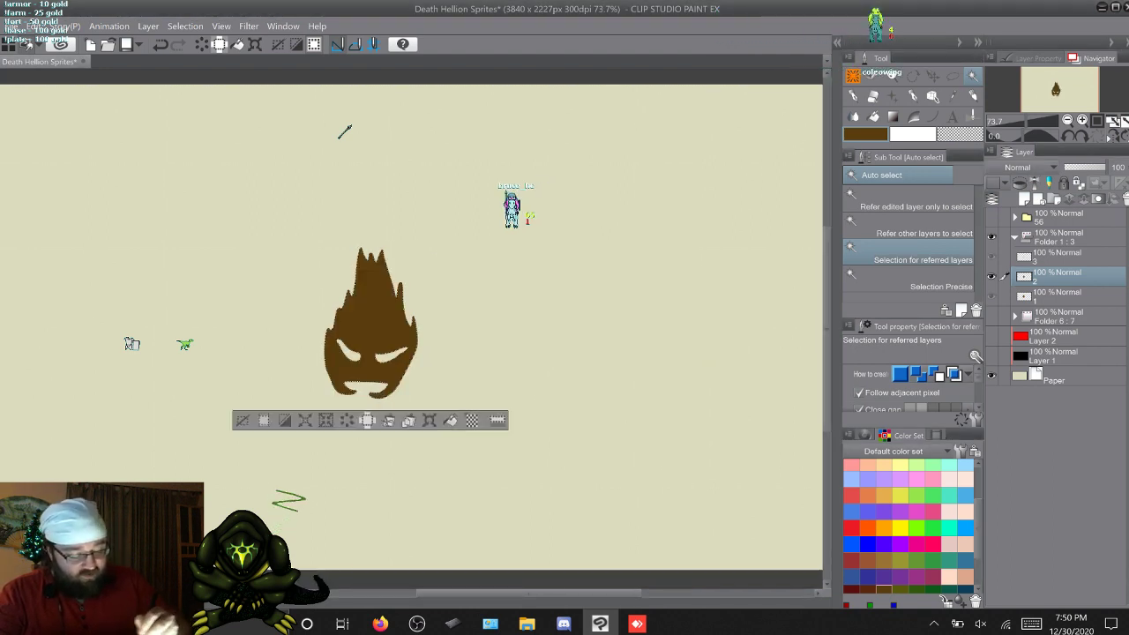
{"action": "key", "text": "ctrl+d"}
Step: Fill the arched-eye flame on layer 3 with brown after expanding the outside selection by 1 px and inverting it
{"action": "key", "text": "w"}
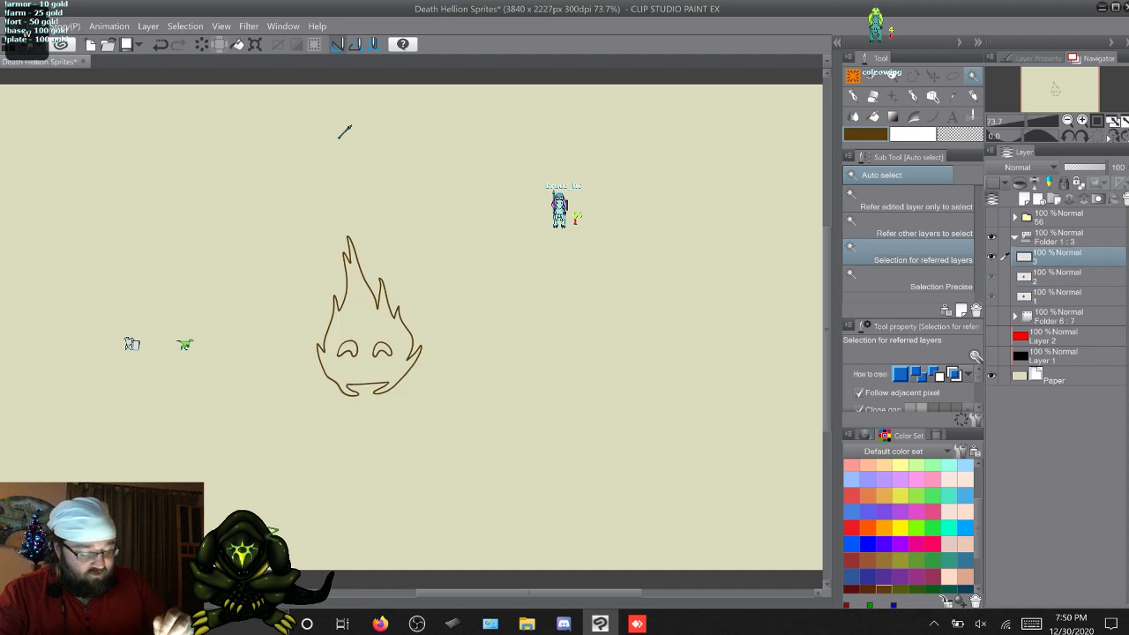
{"action": "left_click", "coordinate": [344, 132]}
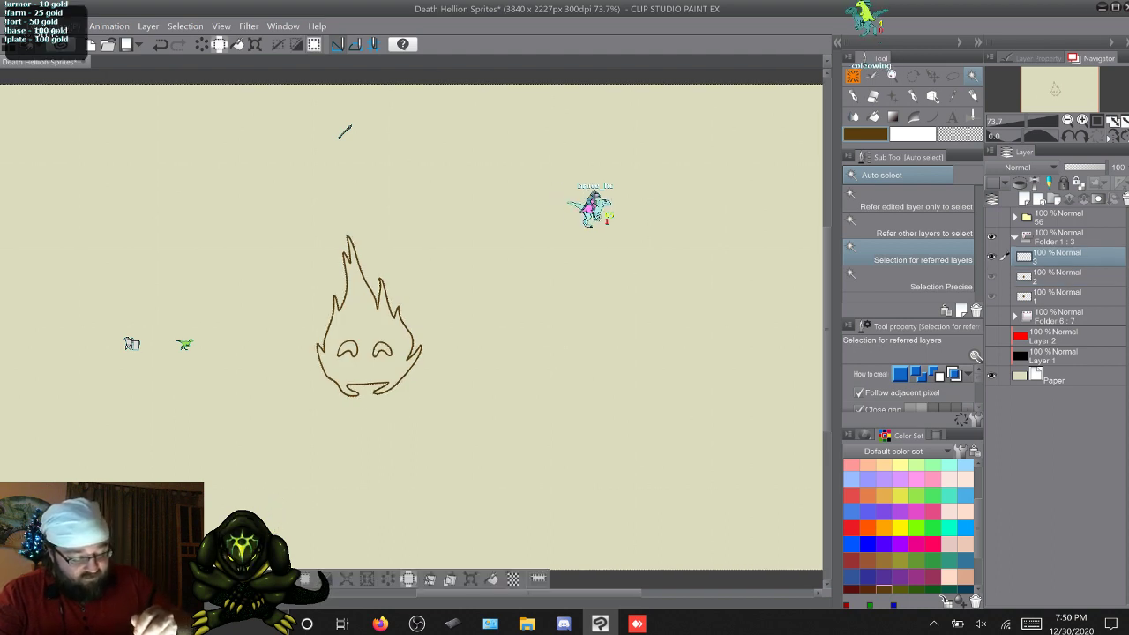
{"action": "key", "text": "alt+e"}
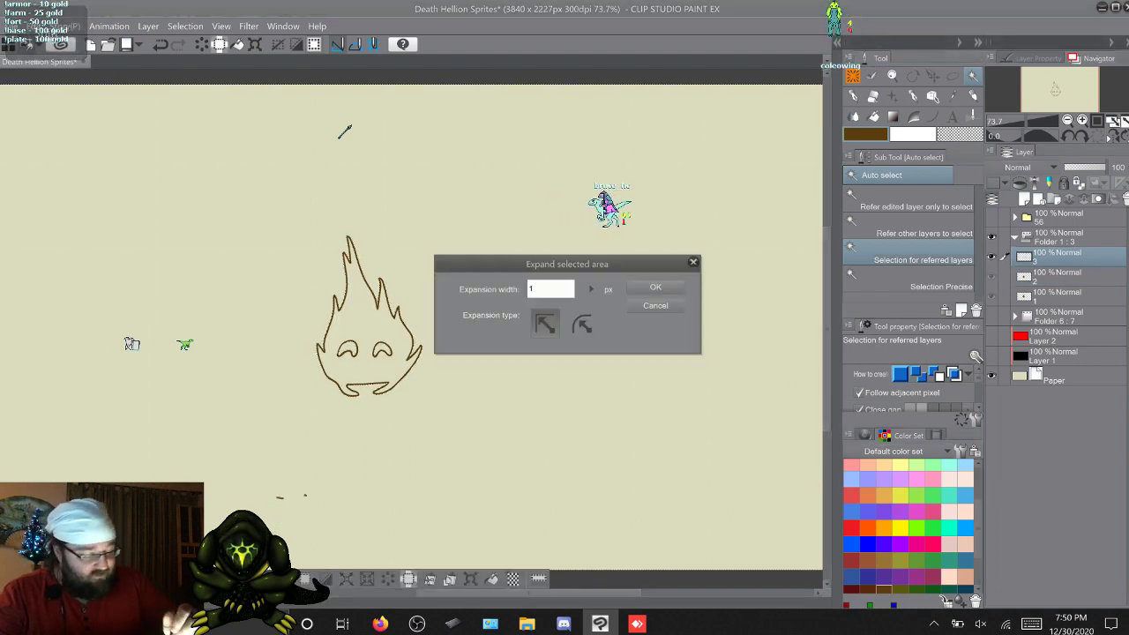
{"action": "key", "text": "Return"}
{"action": "key", "text": "ctrl+shift+i"}
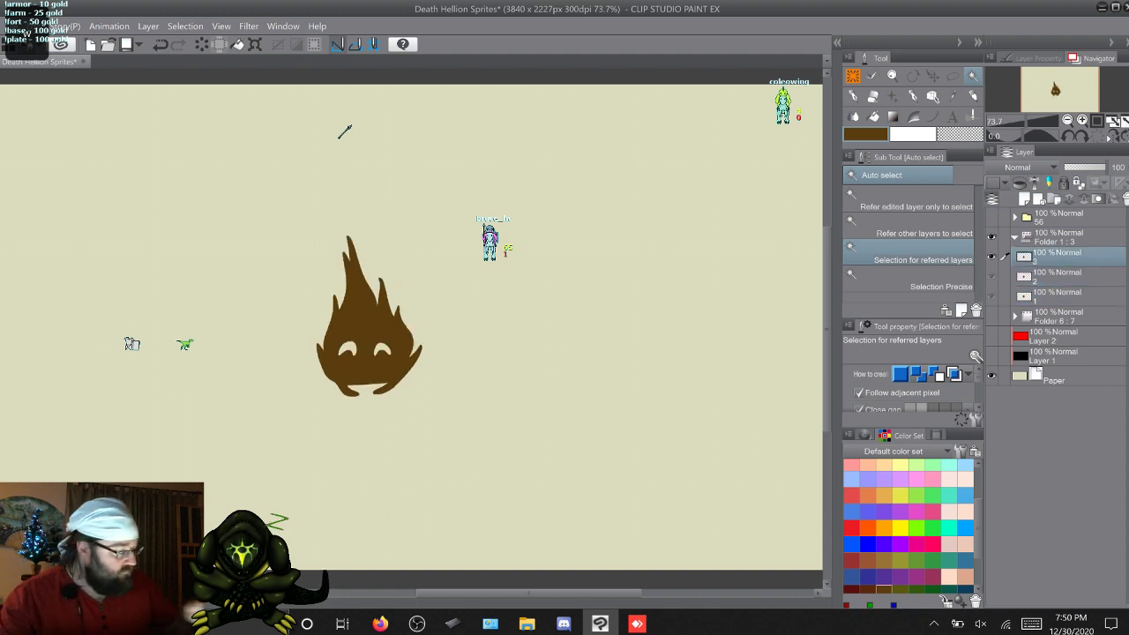
Step: Duplicate the Folder 1 animation folder, expand the copy, and select layer 1 inside it
{"action": "left_click", "coordinate": [1014, 237]}
{"action": "key", "text": "F9"}
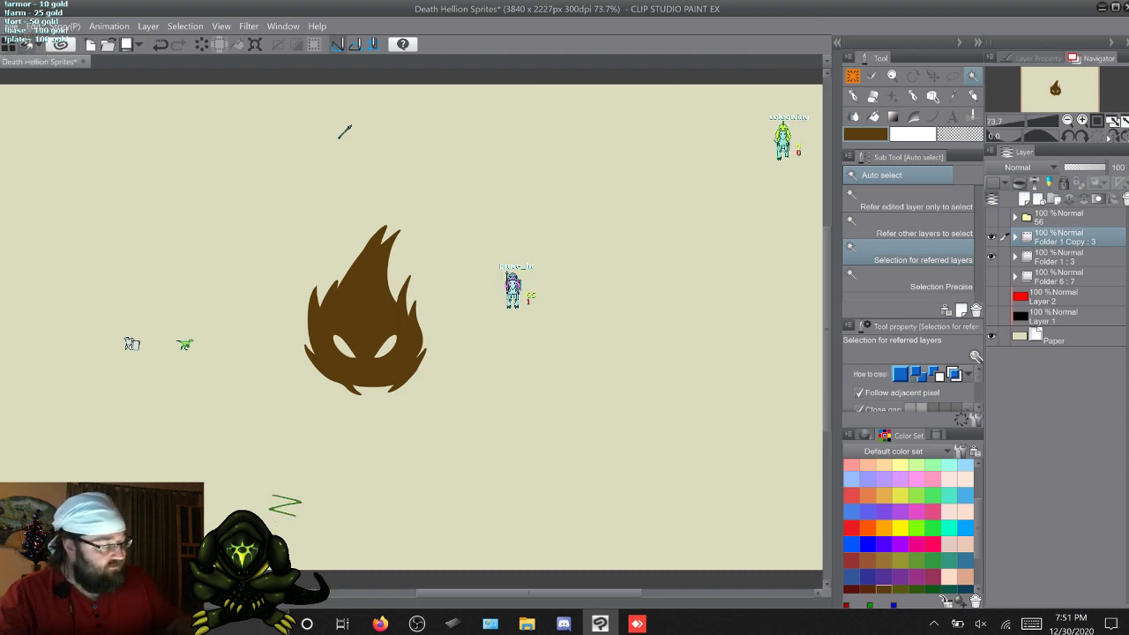
{"action": "left_click", "coordinate": [1016, 238]}
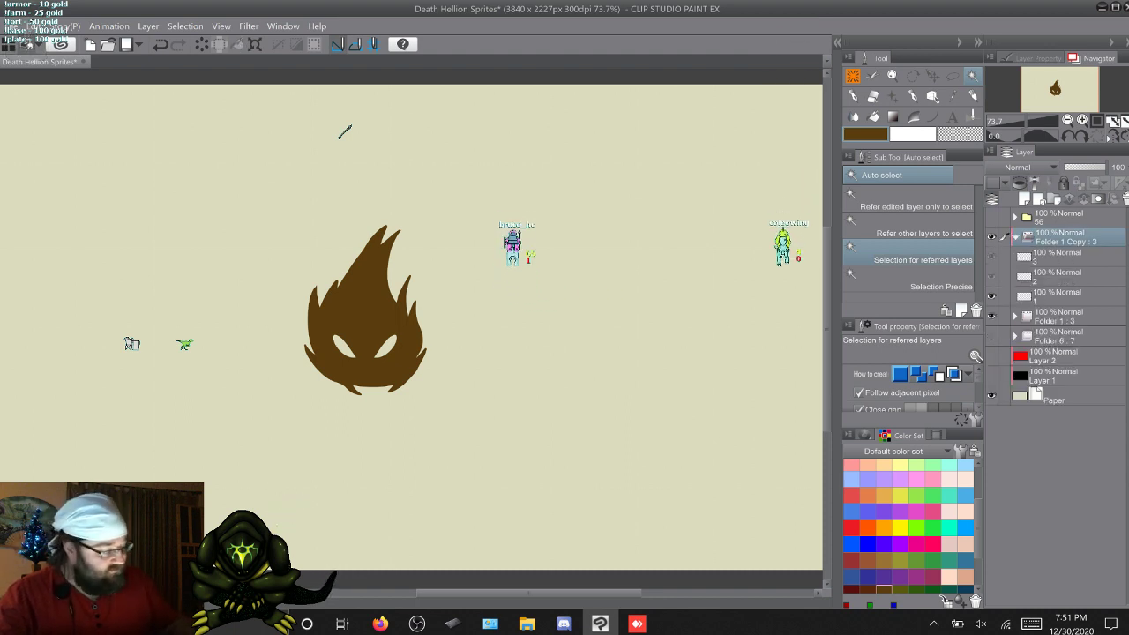
{"action": "double_click", "coordinate": [1036, 300]}
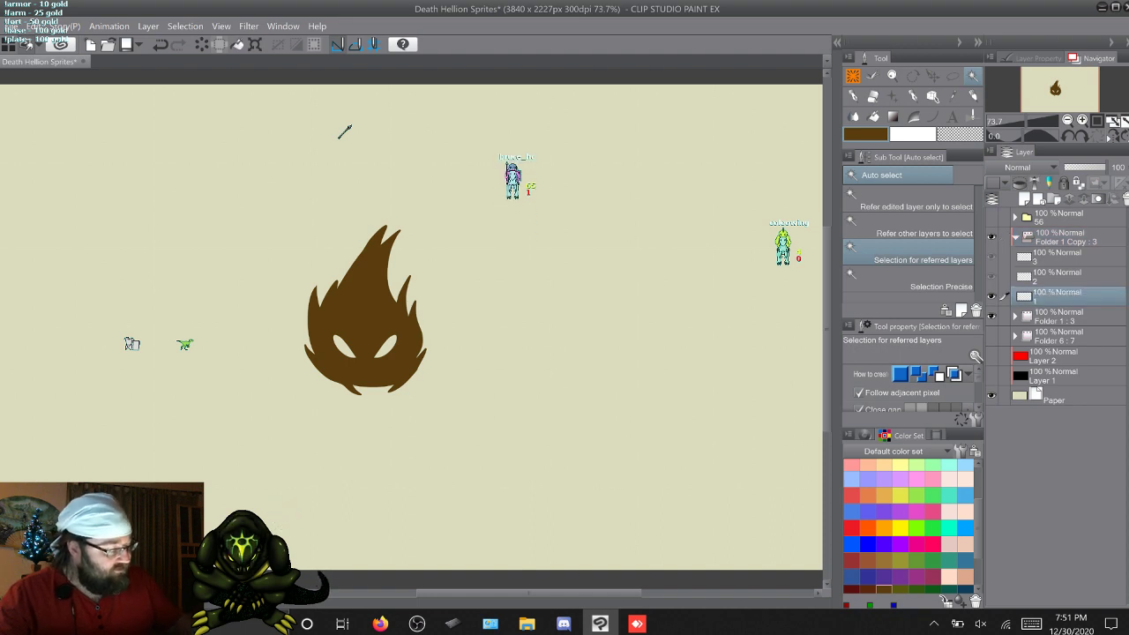
Step: Shade the upper and middle part of layer 1's flame in dark orange using the Coleowing Soft Airbrush at brush size 397.8
{"action": "key", "text": "p"}
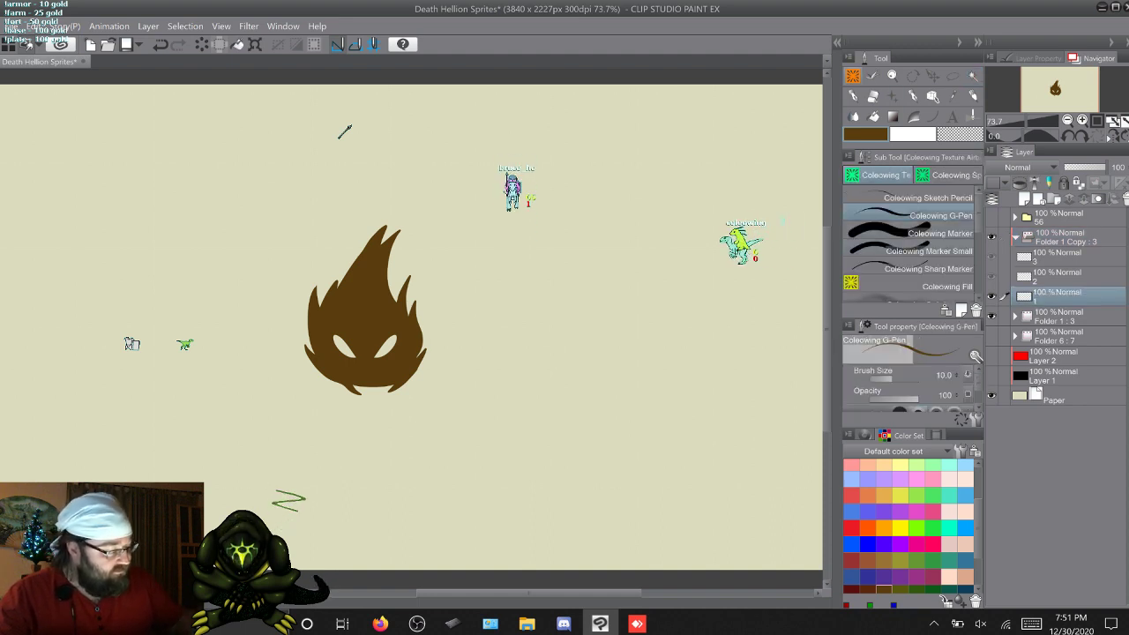
{"action": "scroll", "coordinate": [917, 260], "scroll_direction": "down", "scroll_amount": 3}
{"action": "left_click", "coordinate": [917, 260]}
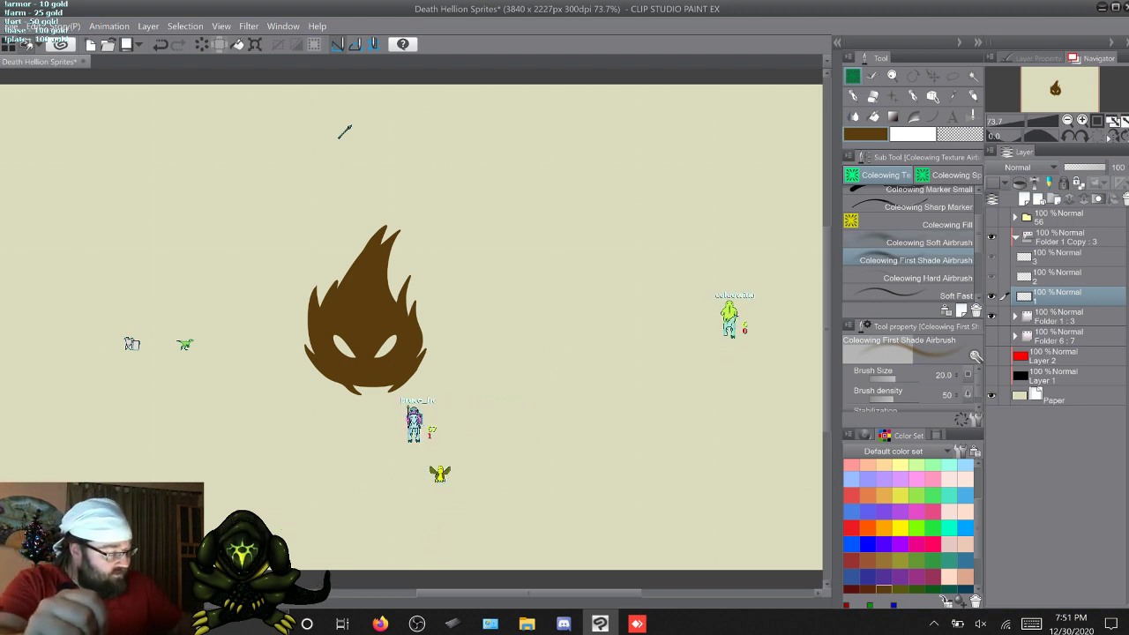
{"action": "left_click", "coordinate": [917, 242]}
{"action": "left_click_drag", "start_coordinate": [978, 529], "coordinate": [978, 511]}
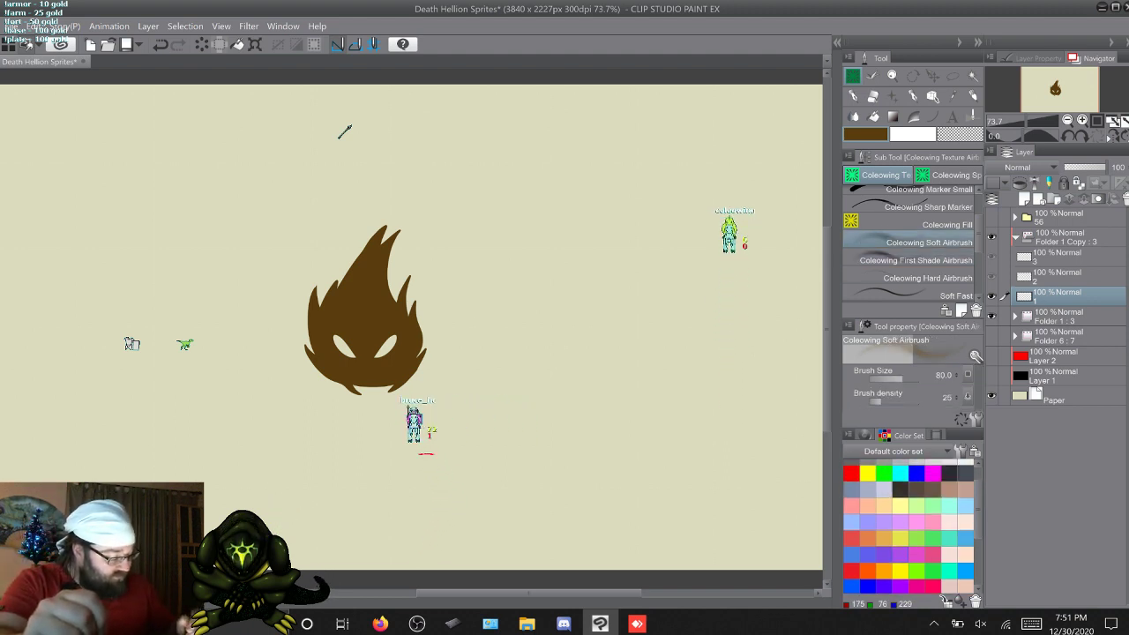
{"action": "left_click", "coordinate": [884, 571]}
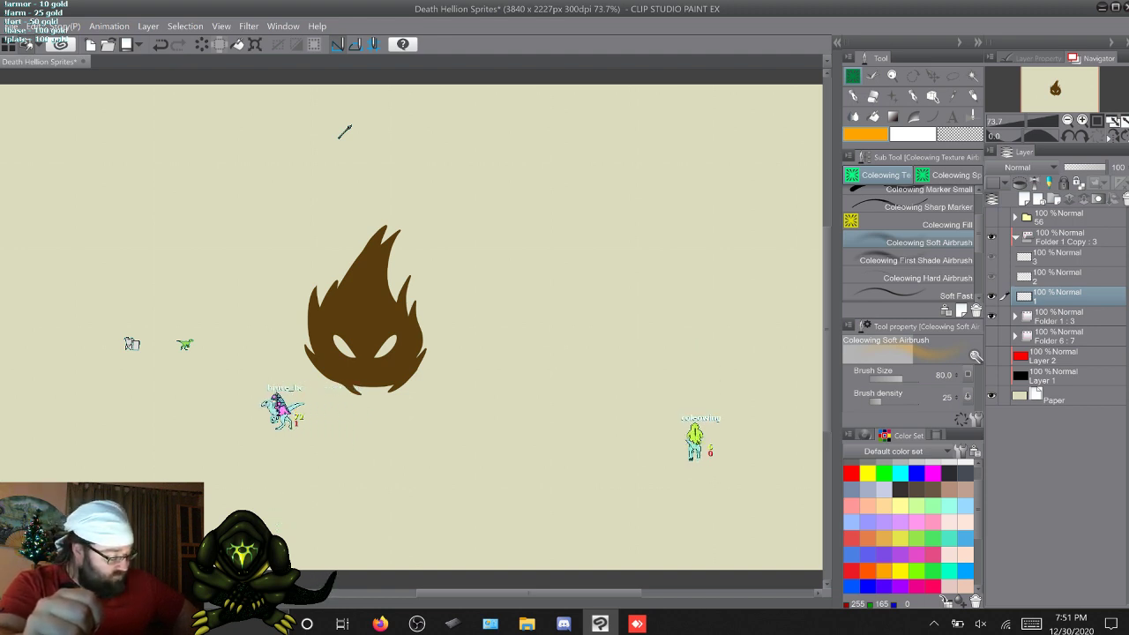
{"action": "left_click", "coordinate": [867, 571]}
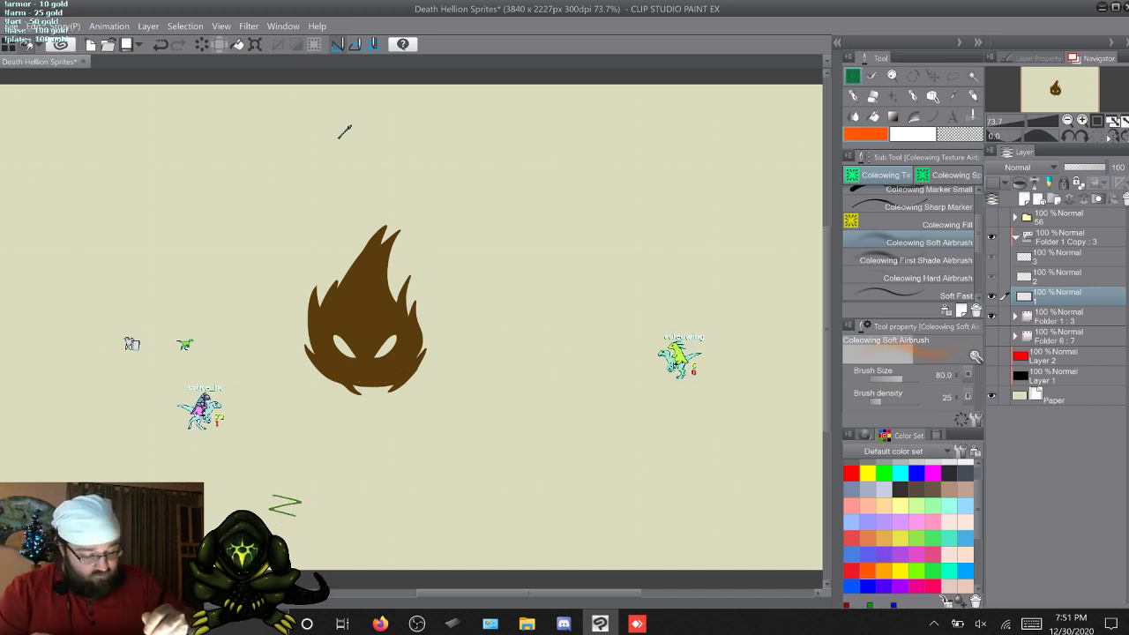
{"action": "mouse_move", "coordinate": [408, 378]}
{"action": "left_mouse_down"}
{"action": "mouse_move", "coordinate": [448, 344]}
{"action": "mouse_move", "coordinate": [379, 371]}
{"action": "mouse_move", "coordinate": [370, 304]}
{"action": "mouse_move", "coordinate": [382, 256]}
{"action": "left_mouse_up"}
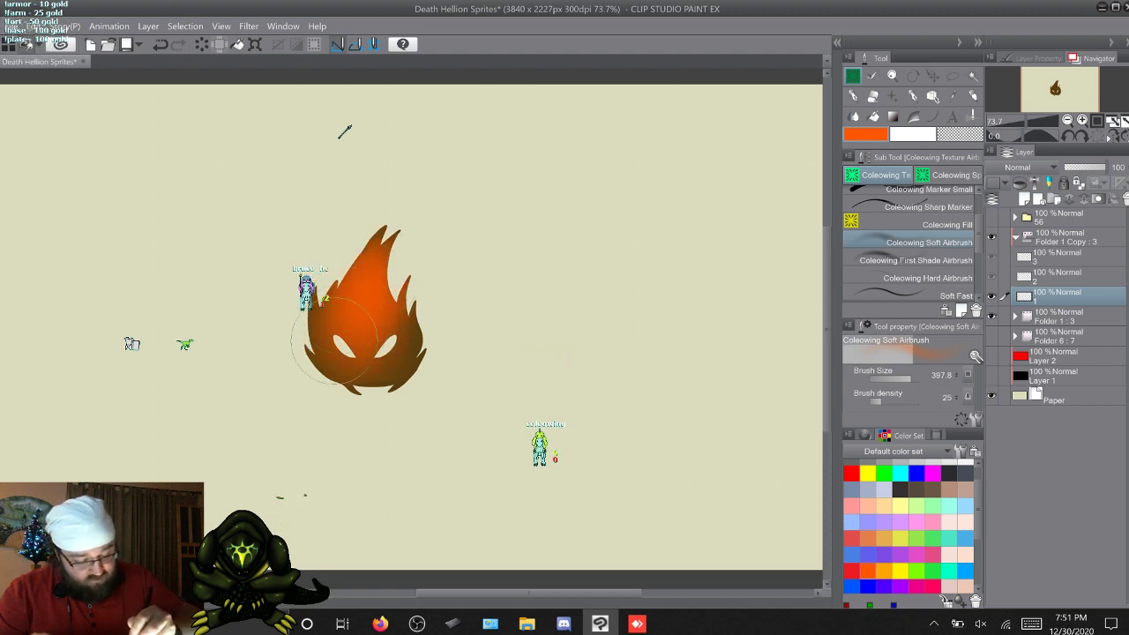
Step: Finish covering layer 1's flame in dark orange, and airbrush the same orange over the narrow-eyed flame on layer 2
{"action": "mouse_move", "coordinate": [344, 366]}
{"action": "left_mouse_down"}
{"action": "mouse_move", "coordinate": [388, 324]}
{"action": "mouse_move", "coordinate": [377, 350]}
{"action": "left_mouse_up"}
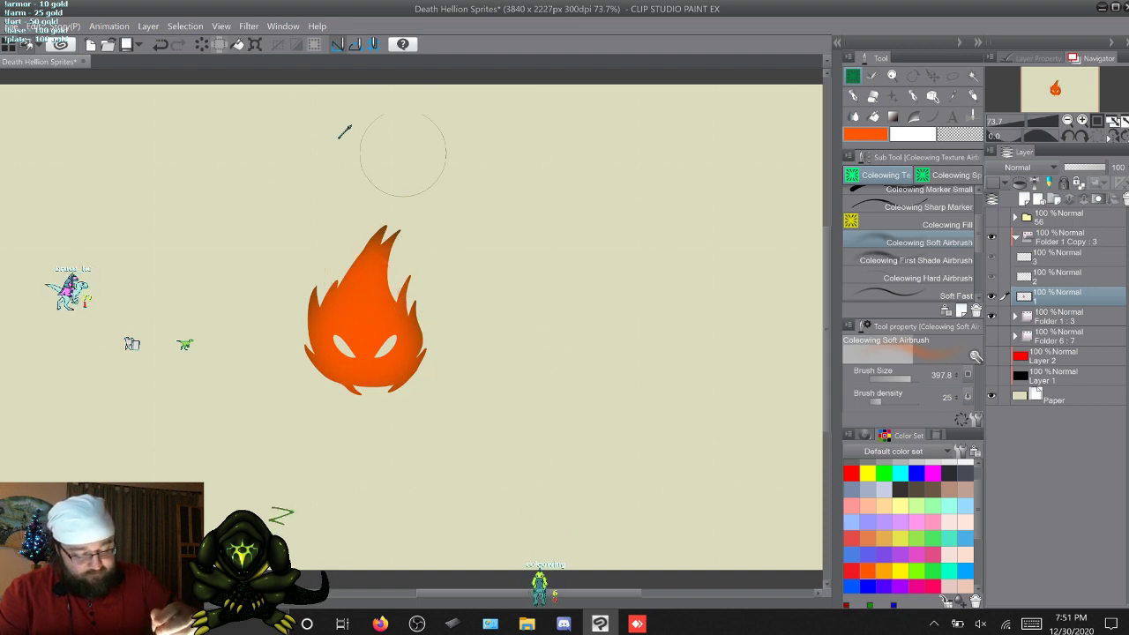
{"action": "key", "text": "w"}
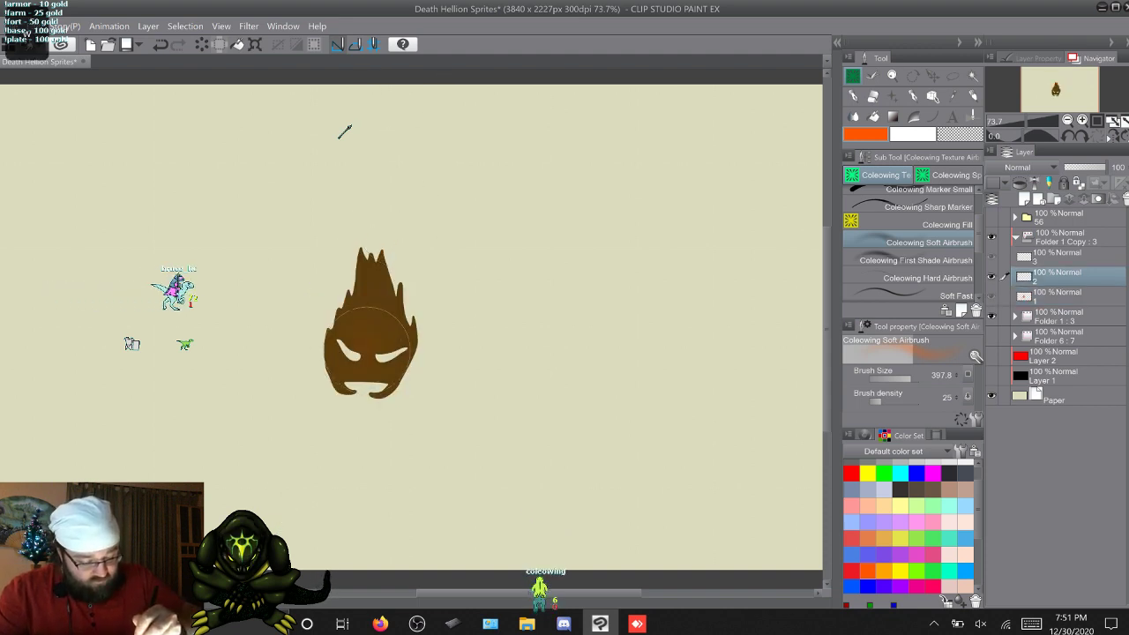
{"action": "left_click_drag", "start_coordinate": [369, 345], "coordinate": [374, 305]}
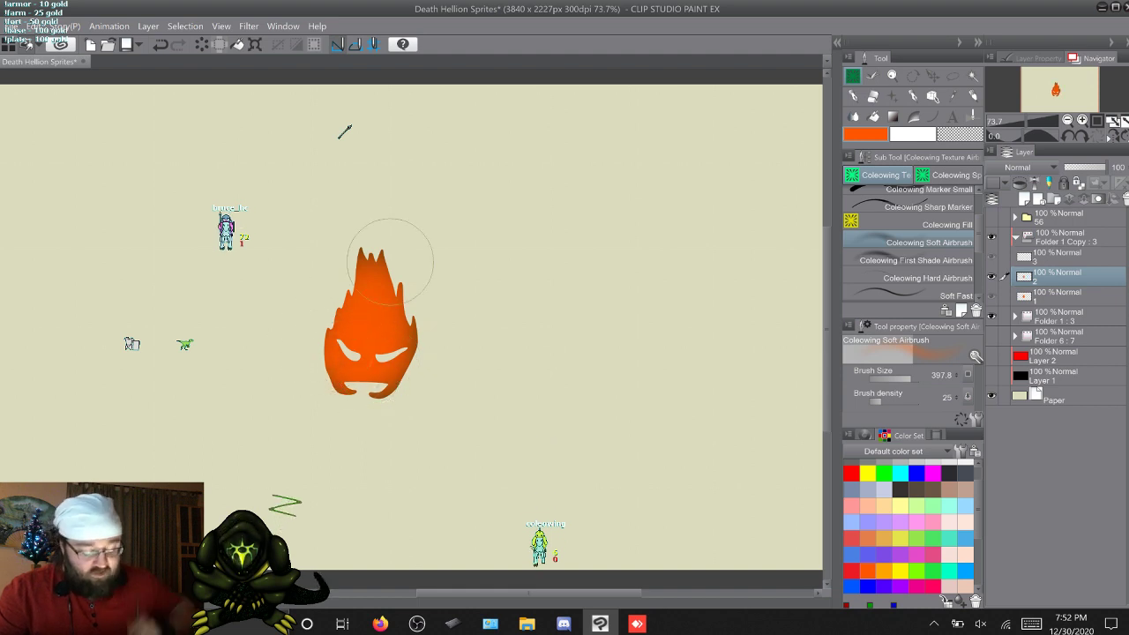
Step: Airbrush dark orange over the arched-eye flame on layer 3, from the face up to the tip
{"action": "key", "text": "Right"}
{"action": "key", "text": "Left"}
{"action": "key", "text": "Right"}
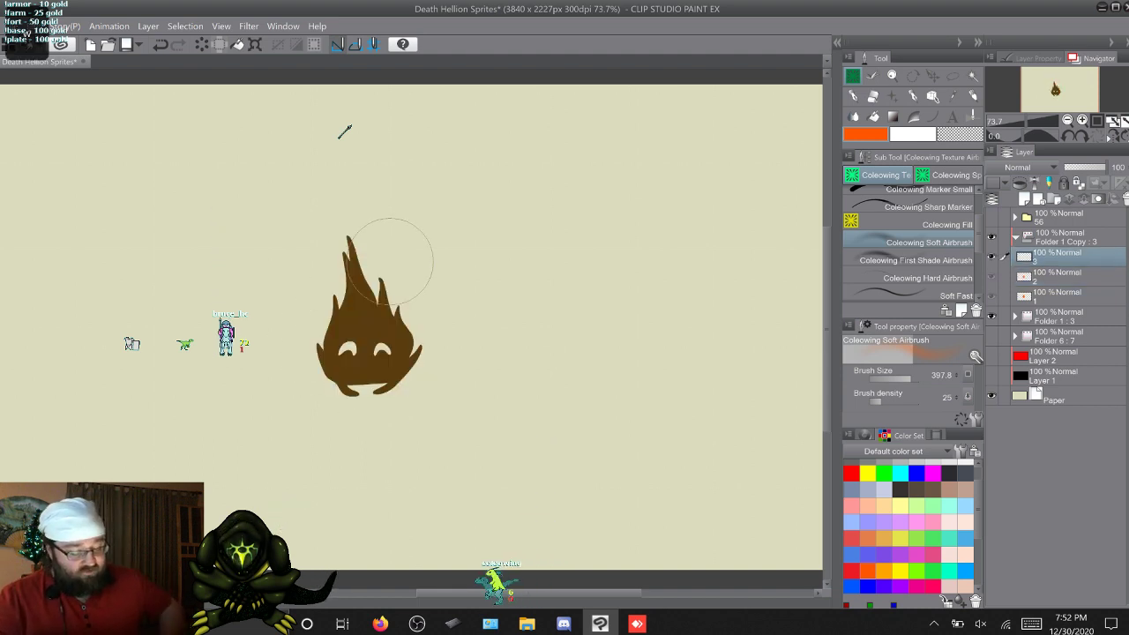
{"action": "key", "text": "Left"}
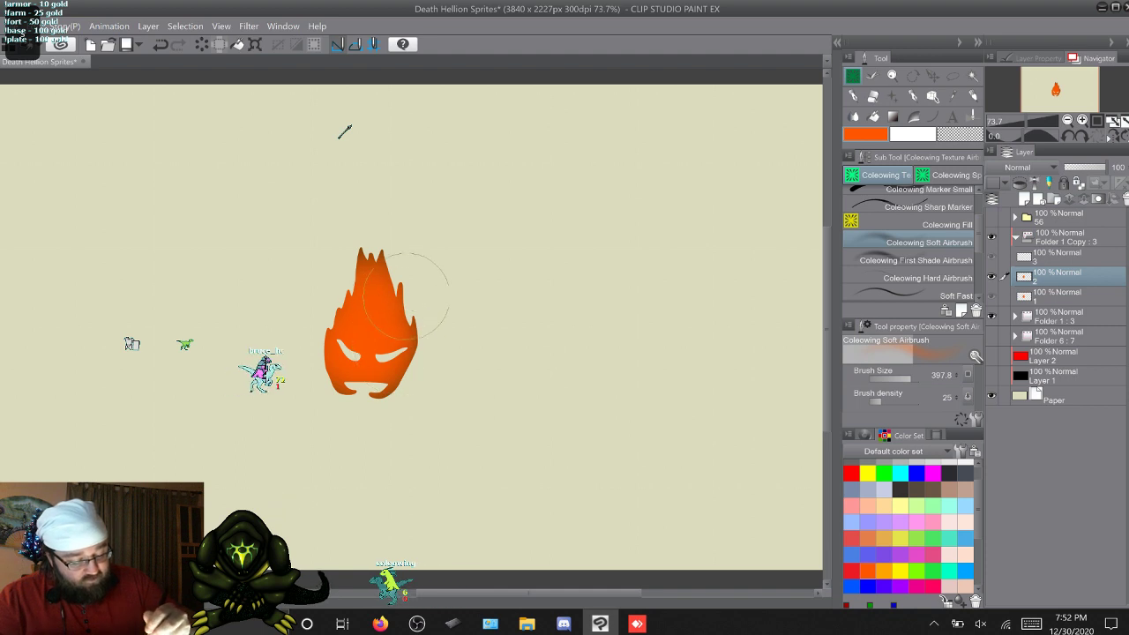
{"action": "key", "text": "Right"}
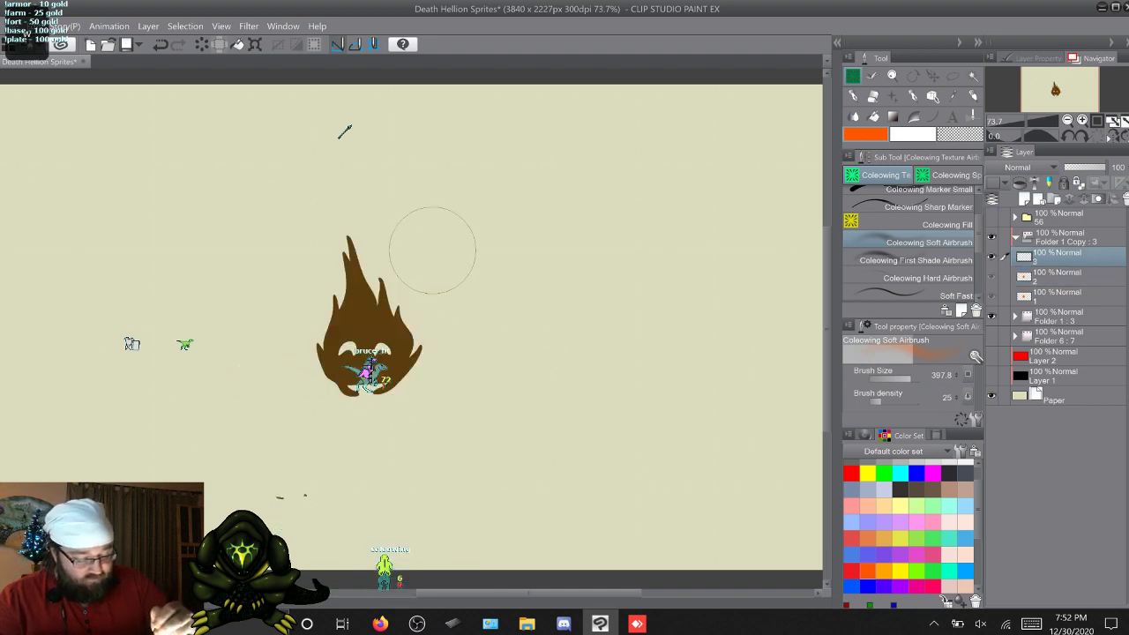
{"action": "left_click_drag", "start_coordinate": [335, 357], "coordinate": [366, 364]}
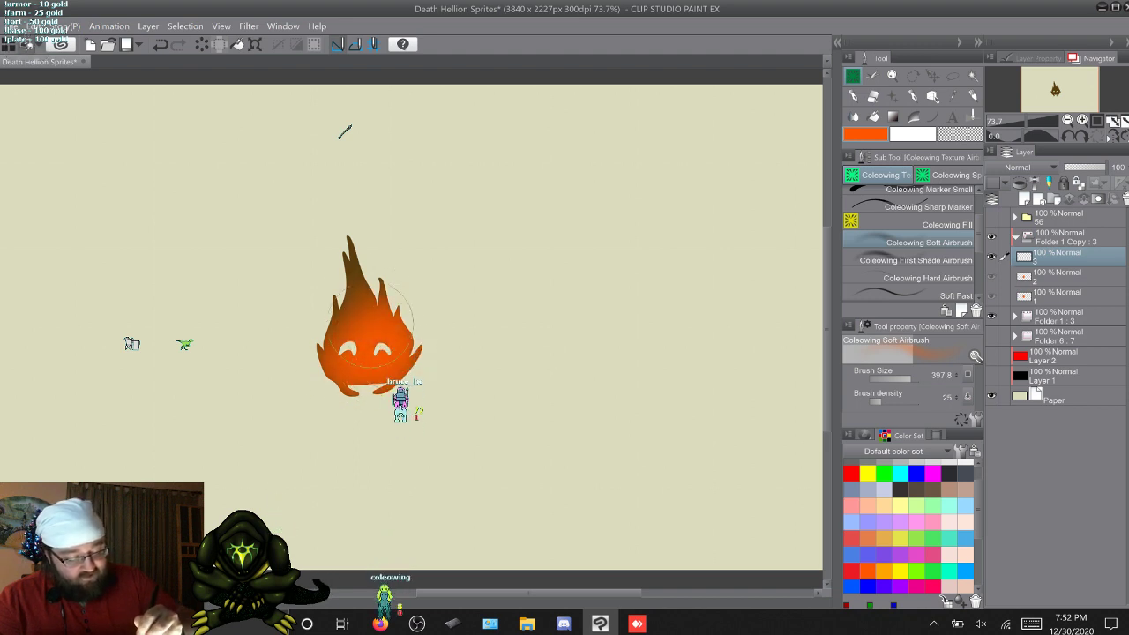
{"action": "left_click_drag", "start_coordinate": [371, 321], "coordinate": [358, 285]}
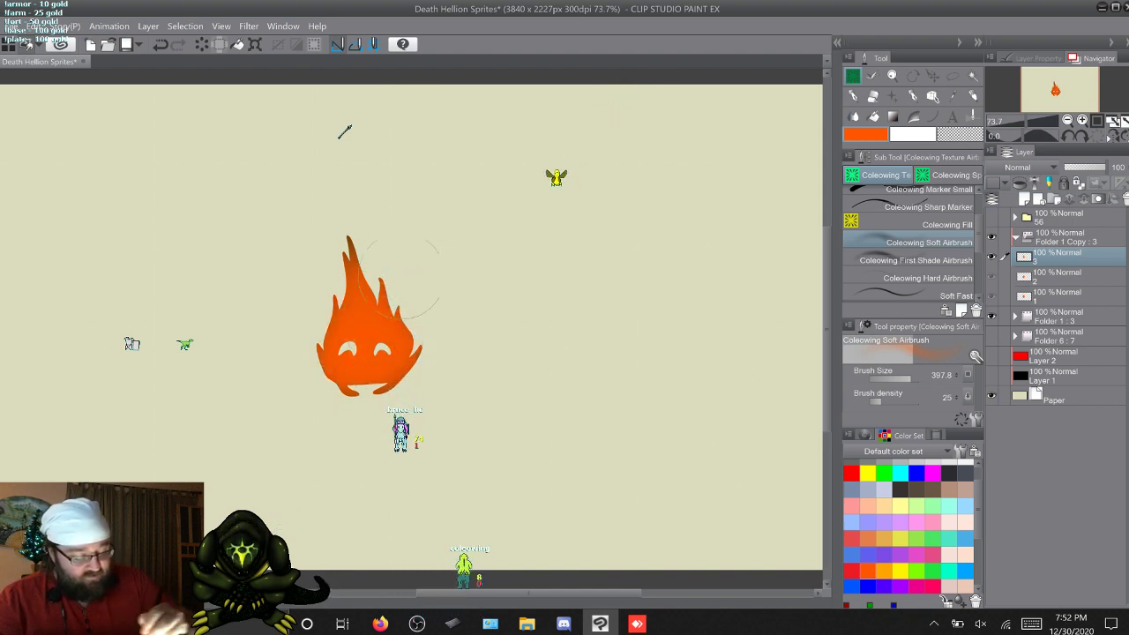
Step: Flip through the cels on layers 1, 2 and 3 to compare their dark orange shading
{"action": "key", "text": "w"}
{"action": "key", "text": "q"}
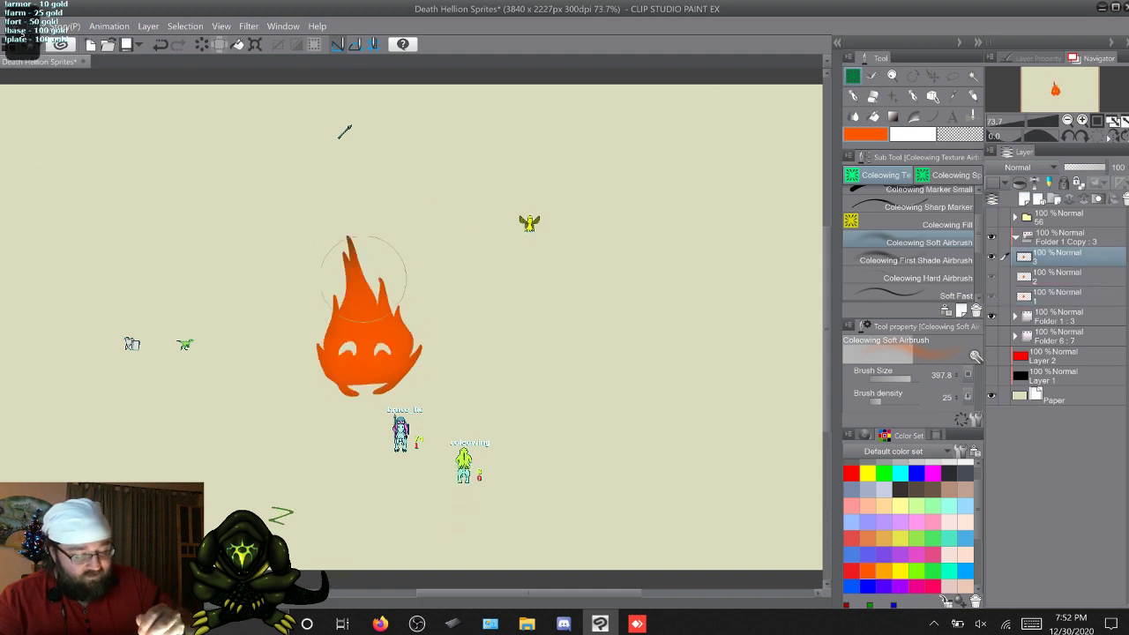
{"action": "key", "text": "w"}
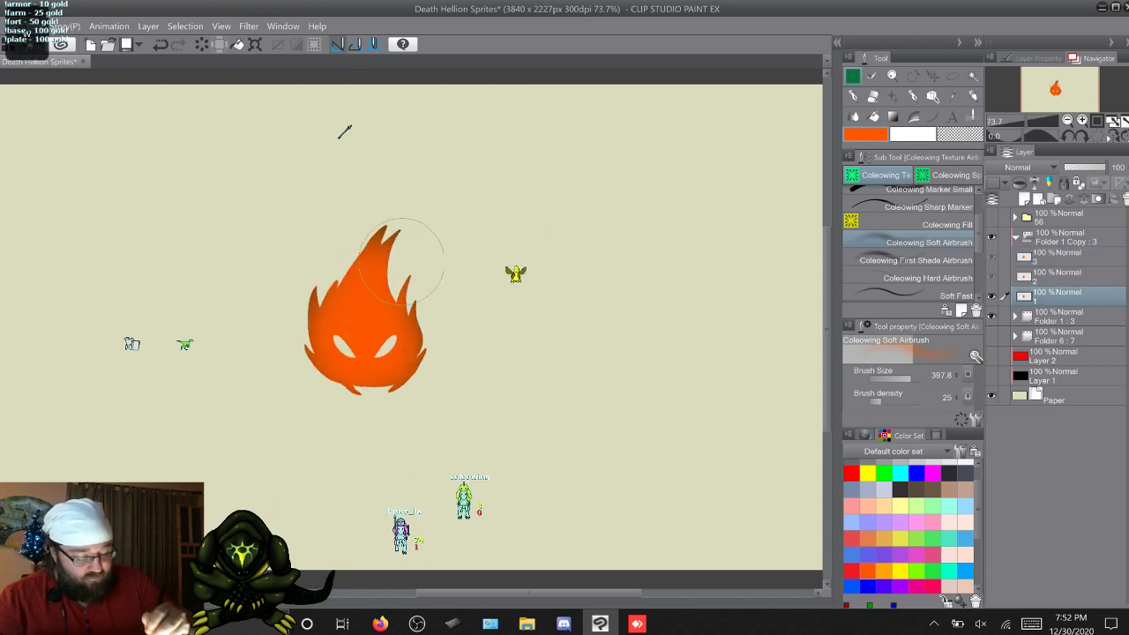
{"action": "key", "text": "q"}
{"action": "key", "text": "q"}
{"action": "key", "text": "q"}
{"action": "key", "text": "q"}
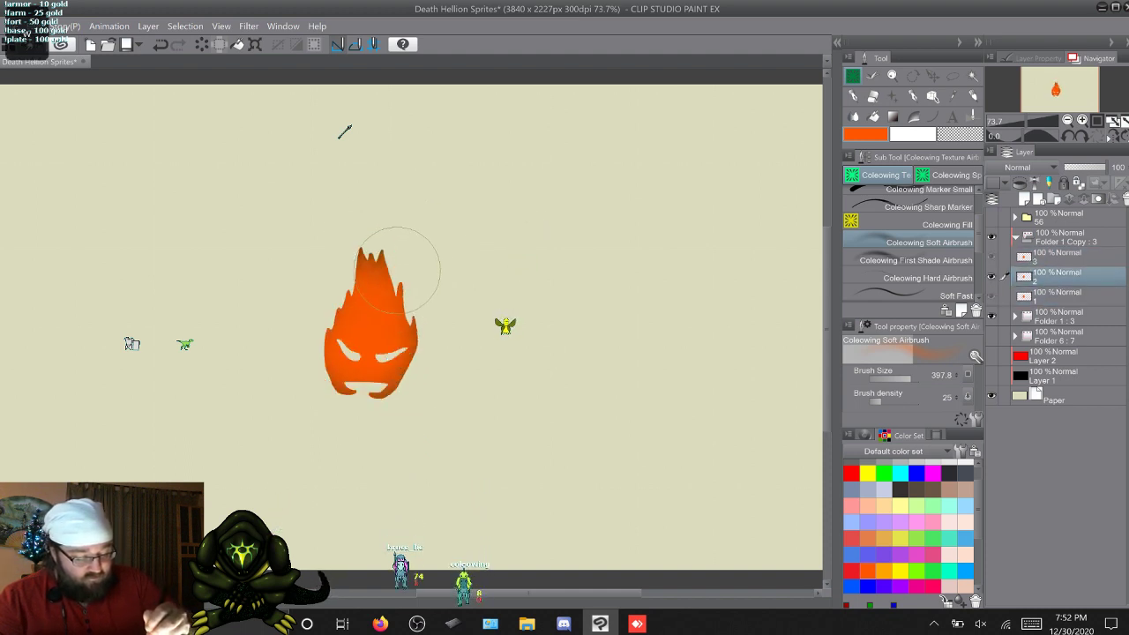
{"action": "key", "text": "q"}
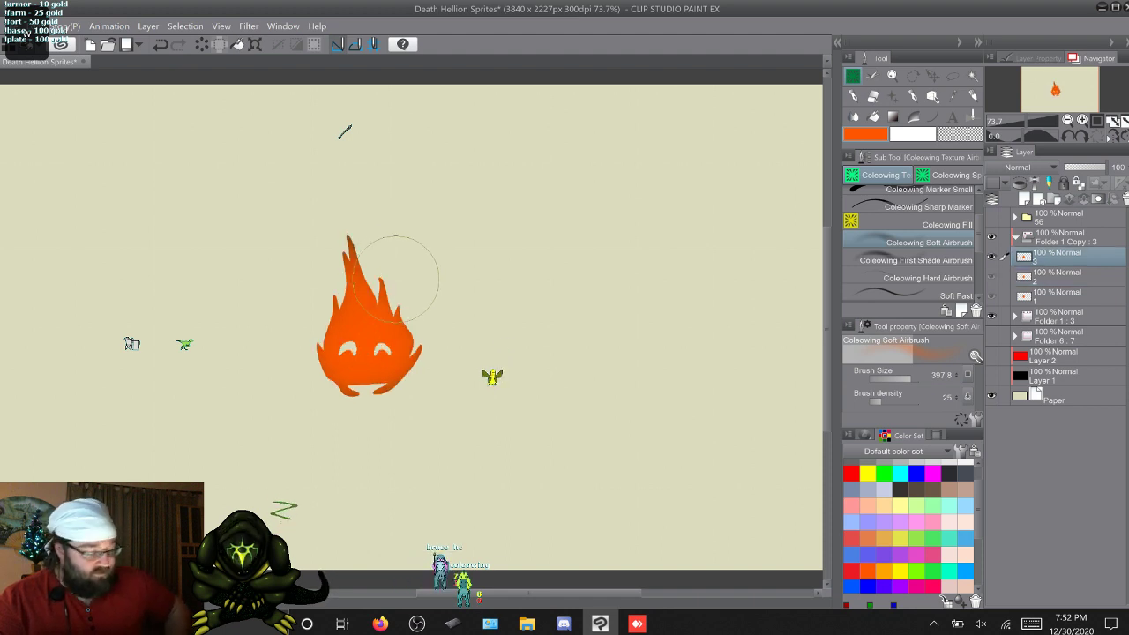
{"action": "key", "text": "q"}
{"action": "key", "text": "q"}
{"action": "key", "text": "q"}
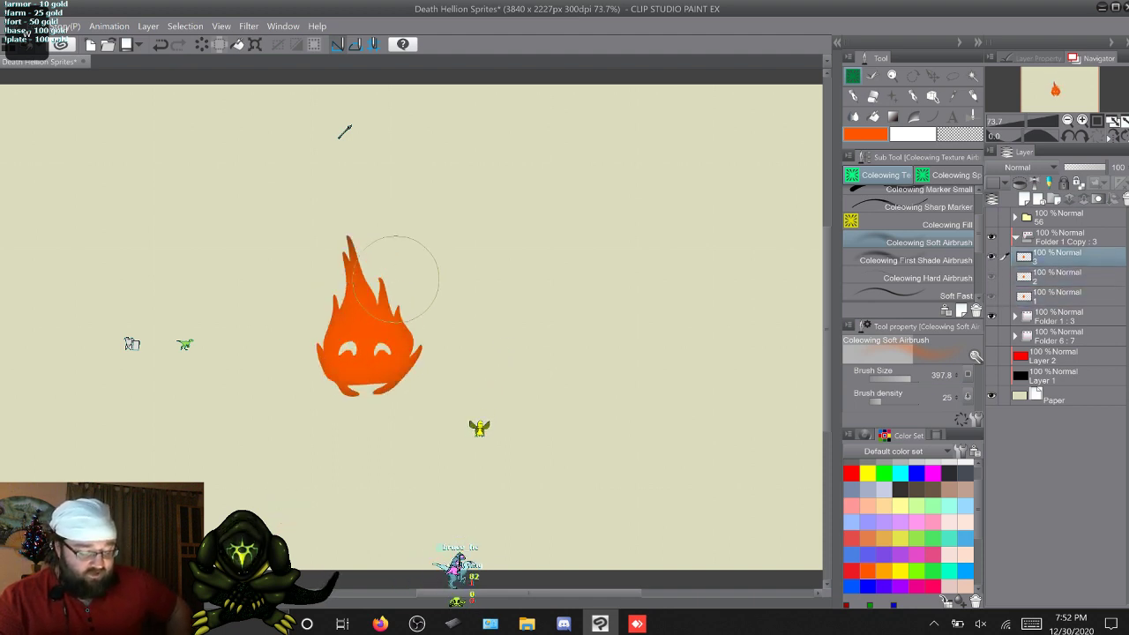
{"action": "key", "text": "q"}
{"action": "key", "text": "q"}
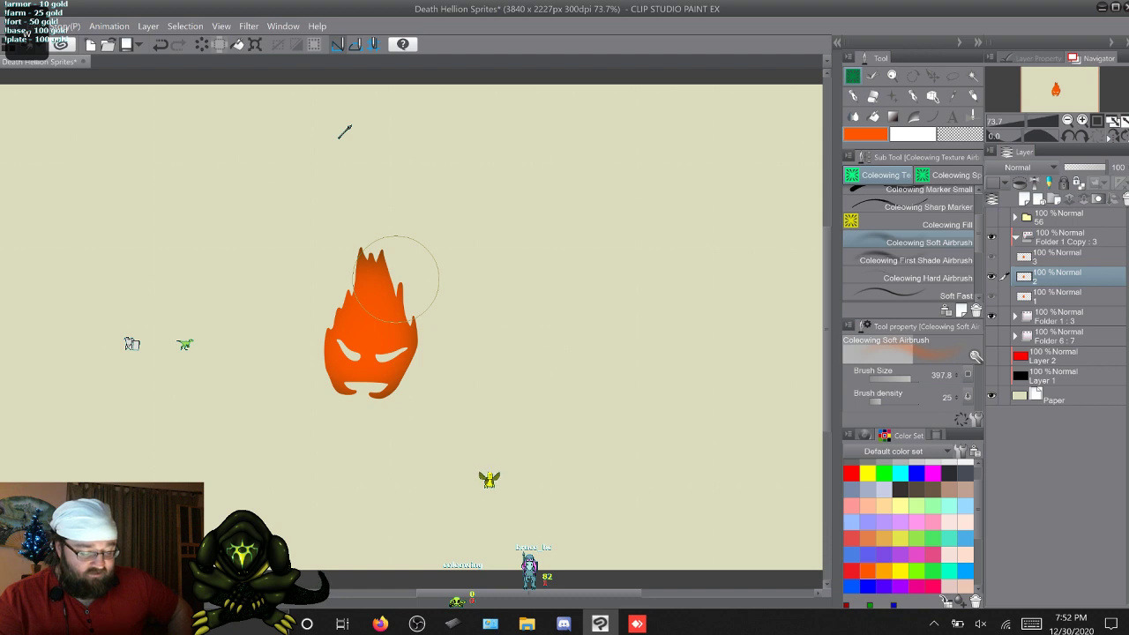
{"action": "key", "text": "q"}
{"action": "key", "text": "q"}
{"action": "key", "text": "q"}
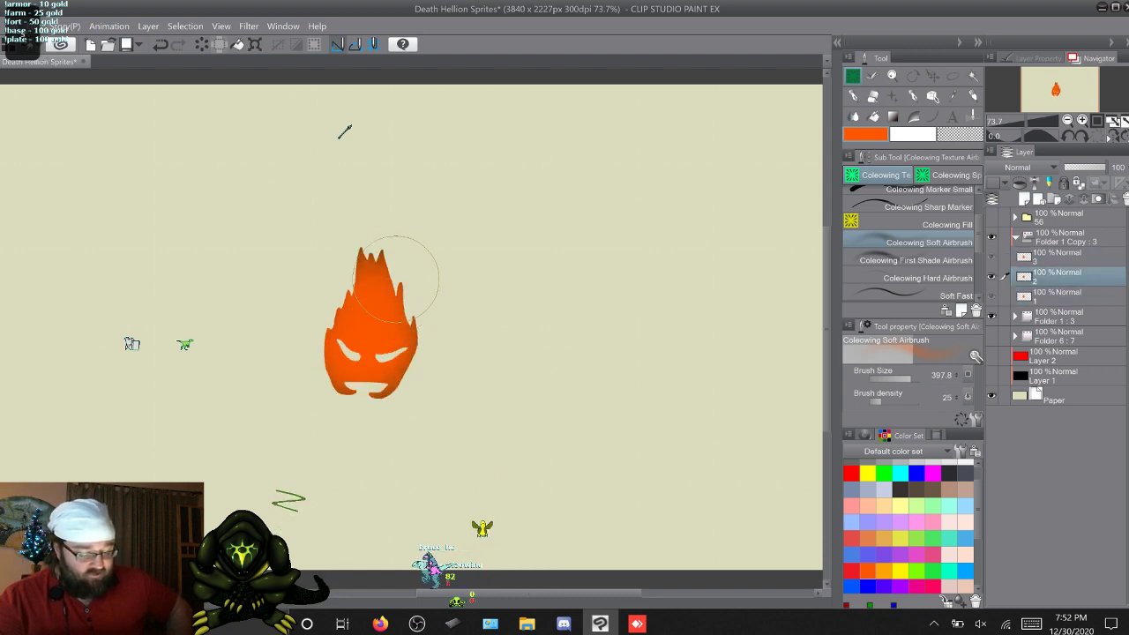
Step: Airbrush light orange over the inner areas of the flames on layers 1, 2 and 3 at brush size 397.8
{"action": "key", "text": "q"}
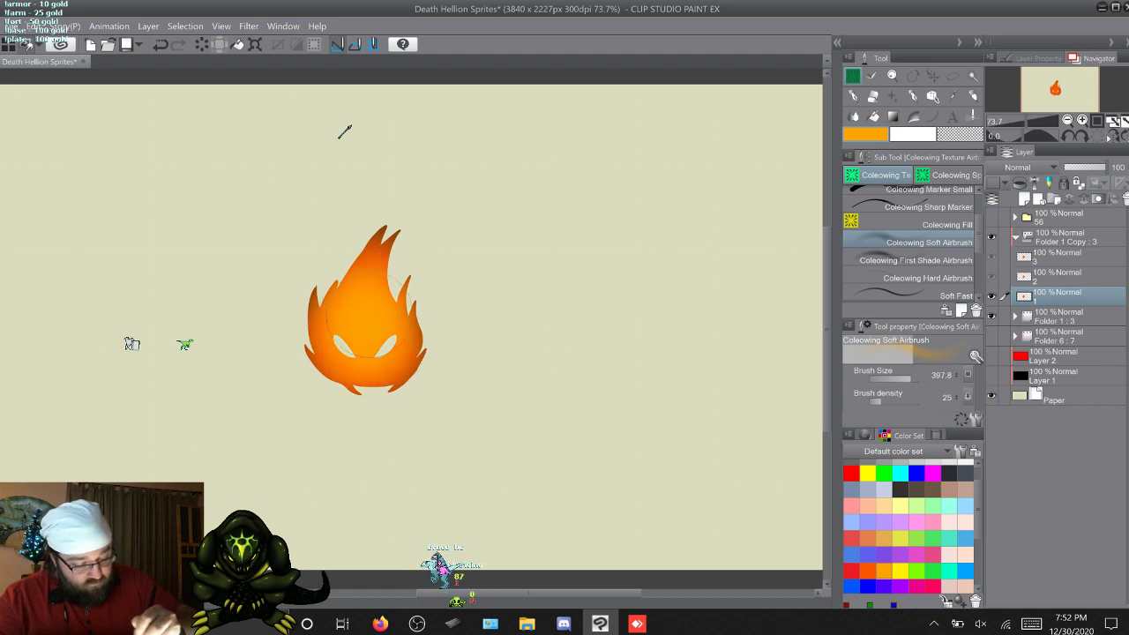
{"action": "key", "text": "w"}
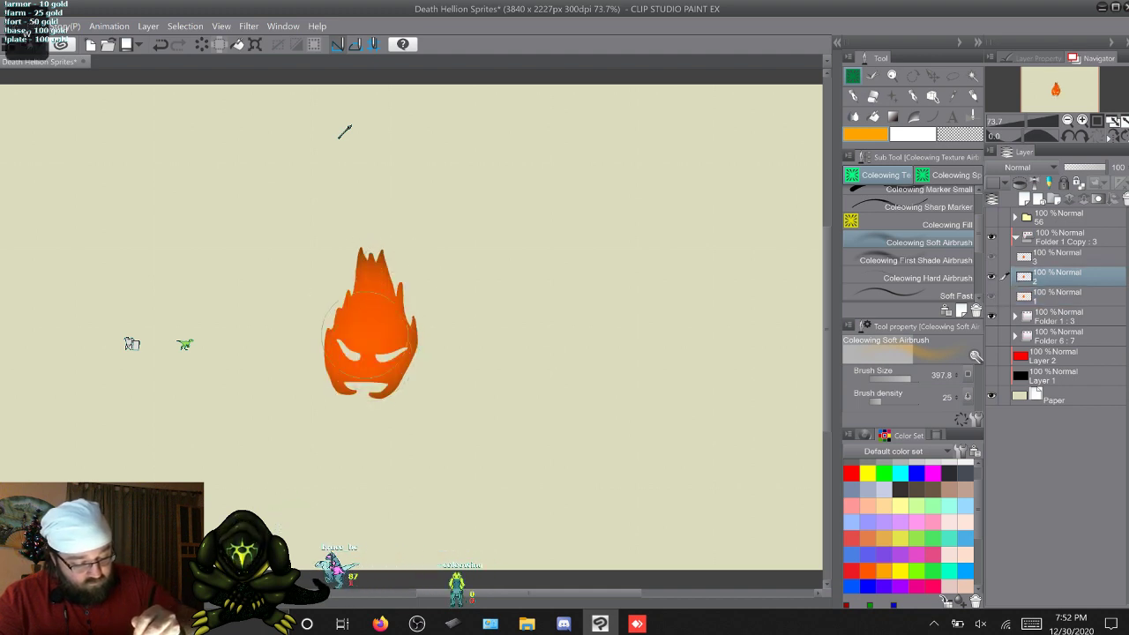
{"action": "left_click_drag", "start_coordinate": [375, 332], "coordinate": [366, 355]}
{"action": "mouse_move", "coordinate": [380, 311]}
{"action": "left_mouse_down"}
{"action": "mouse_move", "coordinate": [359, 339]}
{"action": "mouse_move", "coordinate": [366, 351]}
{"action": "left_mouse_up"}
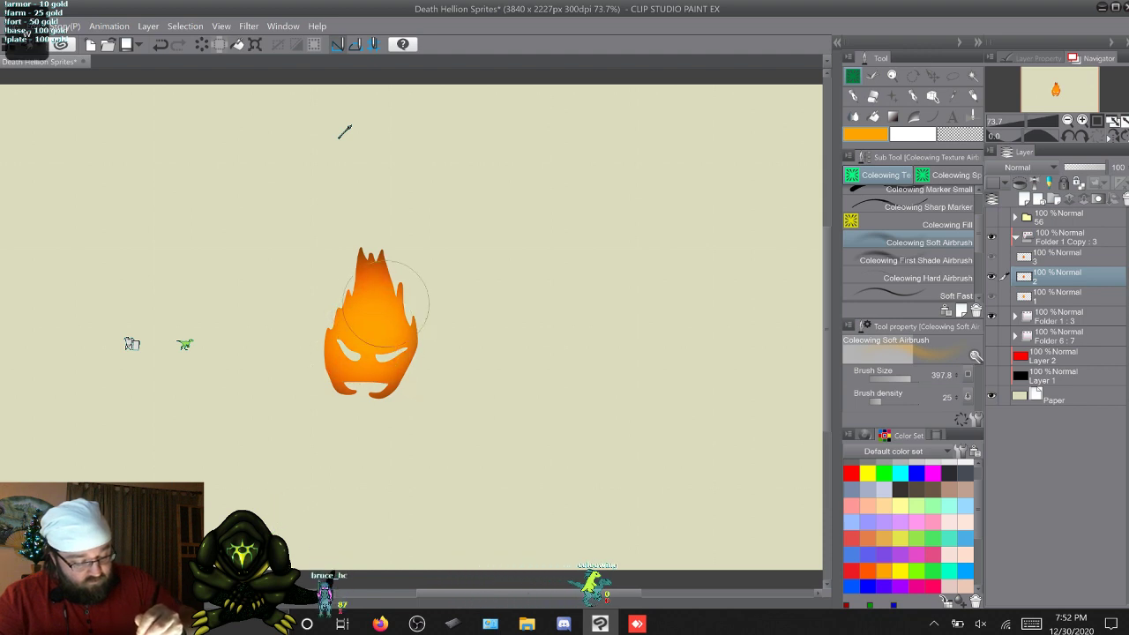
{"action": "key", "text": "w"}
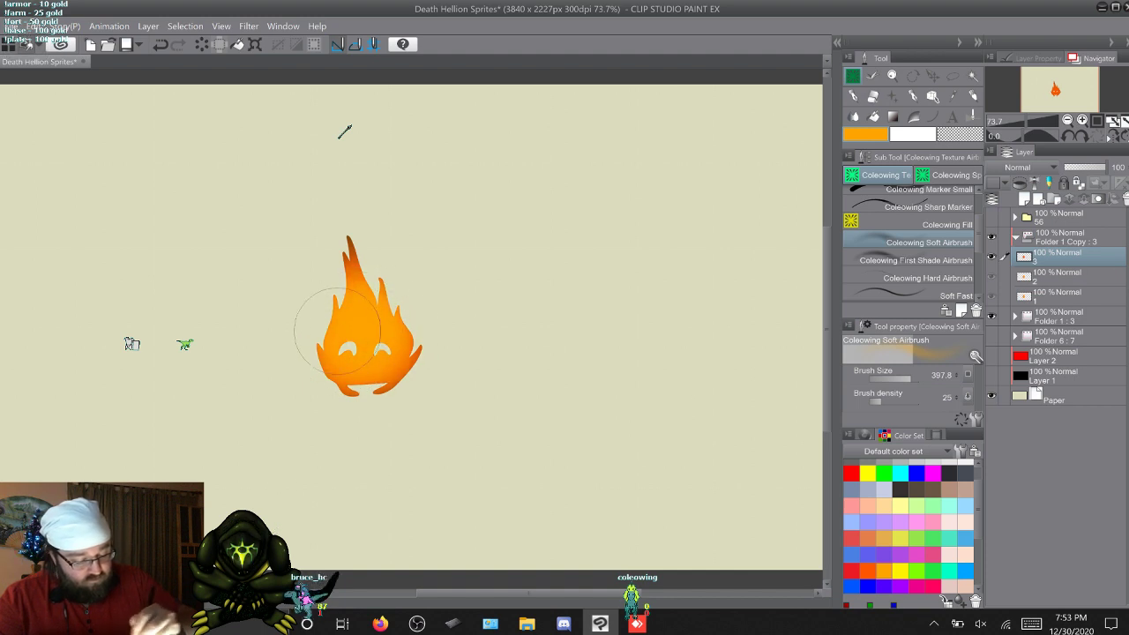
Step: Reduce the Soft Airbrush to size 246.2 and add a bright yellow glow to the centres of the flames on layers 1, 2 and 3
{"action": "key", "text": "w"}
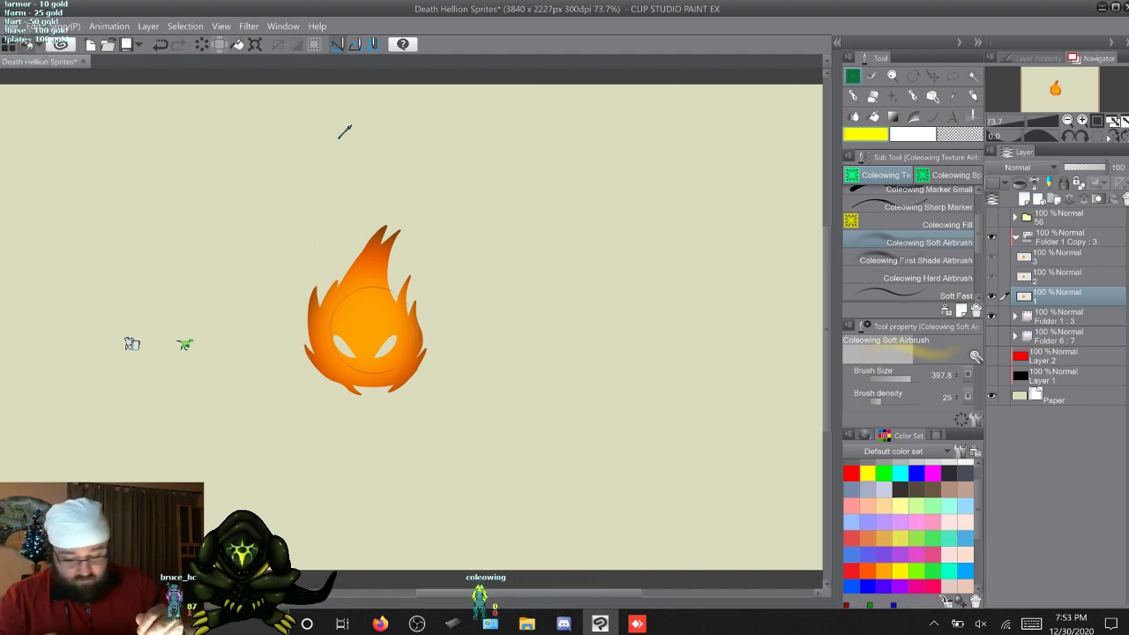
{"action": "key", "text": "["}
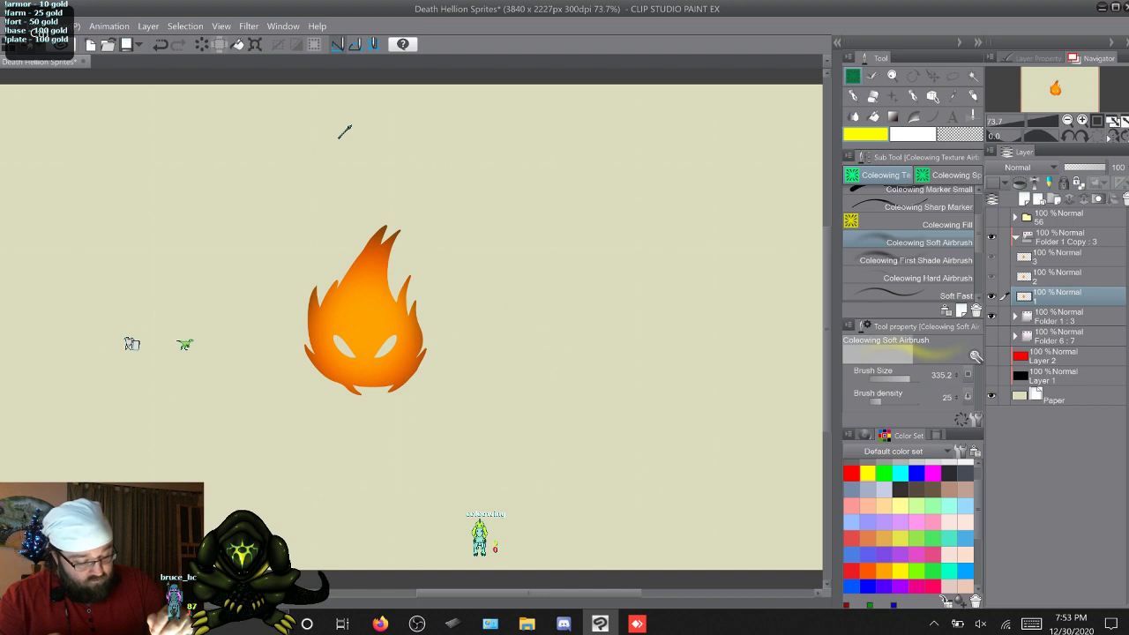
{"action": "mouse_move", "coordinate": [360, 312]}
{"action": "left_mouse_down"}
{"action": "mouse_move", "coordinate": [363, 358]}
{"action": "mouse_move", "coordinate": [376, 322]}
{"action": "mouse_move", "coordinate": [361, 311]}
{"action": "mouse_move", "coordinate": [373, 361]}
{"action": "mouse_move", "coordinate": [366, 324]}
{"action": "left_mouse_up"}
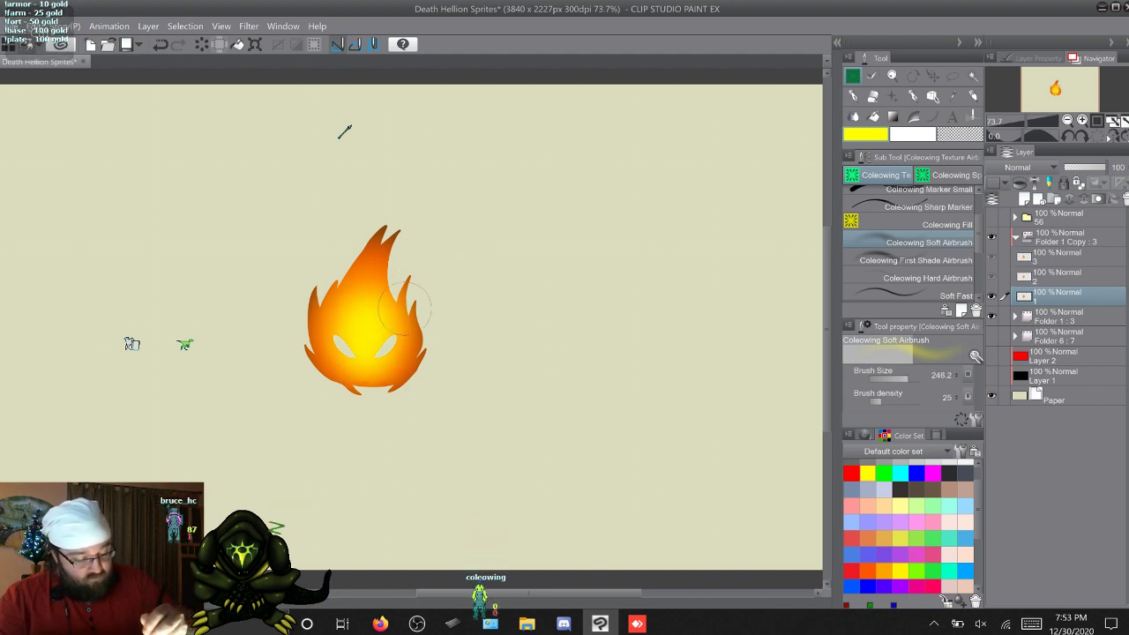
{"action": "key", "text": "w"}
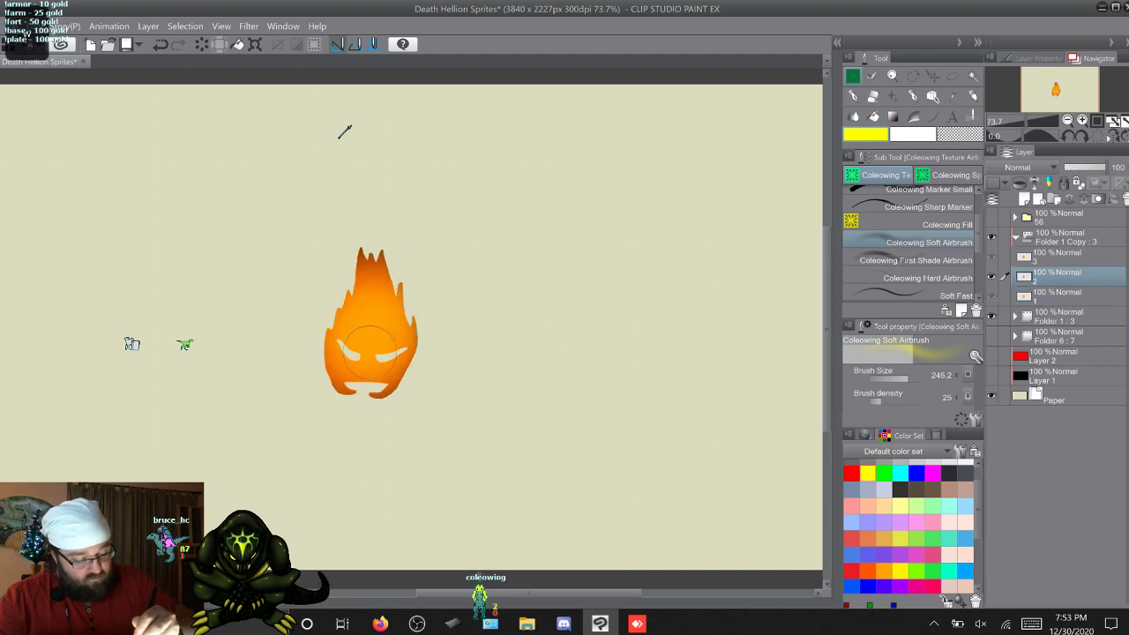
{"action": "left_click_drag", "start_coordinate": [373, 333], "coordinate": [365, 344]}
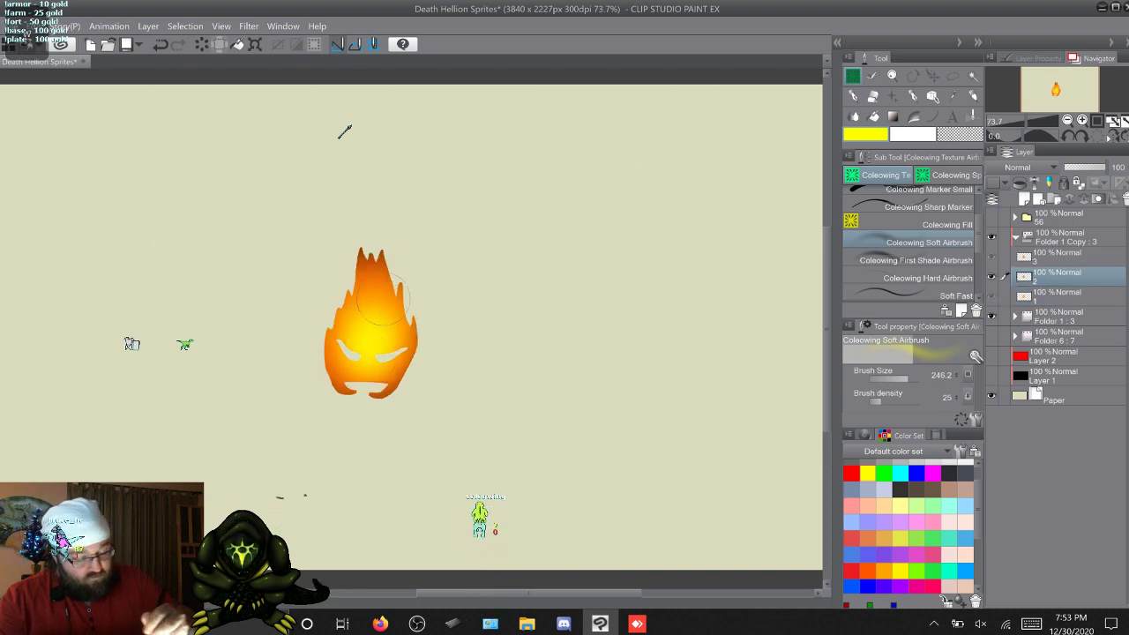
{"action": "key", "text": "w"}
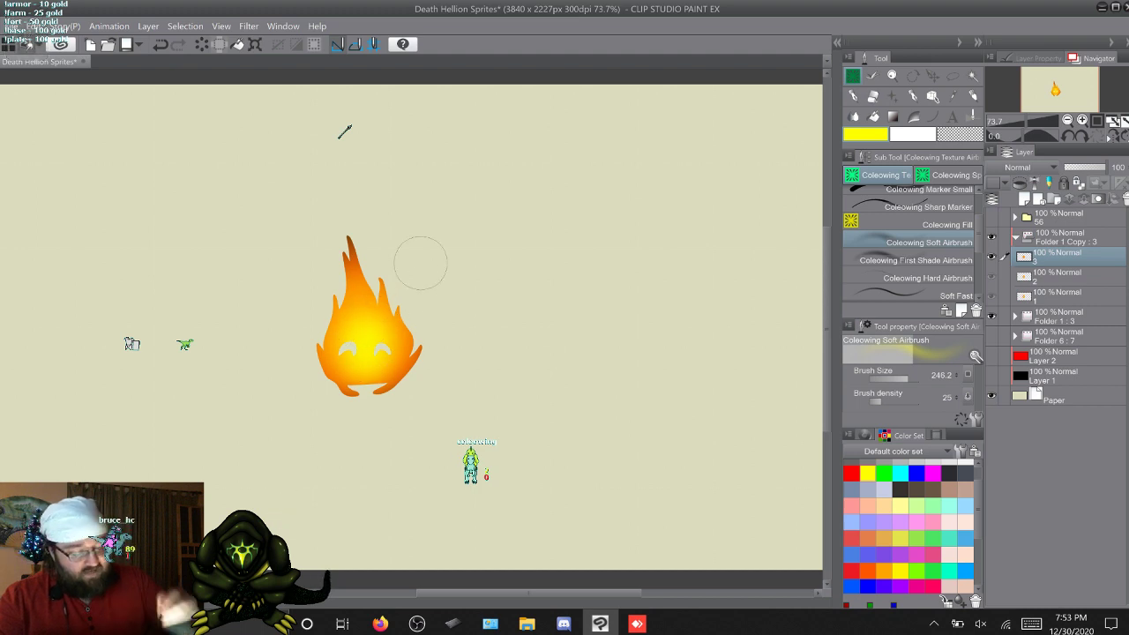
Step: Add a pale yellow (RGB 255, 255, 153) highlight to the centre of each flame face on layers 1, 2 and 3
{"action": "key", "text": "w"}
{"action": "key", "text": "q"}
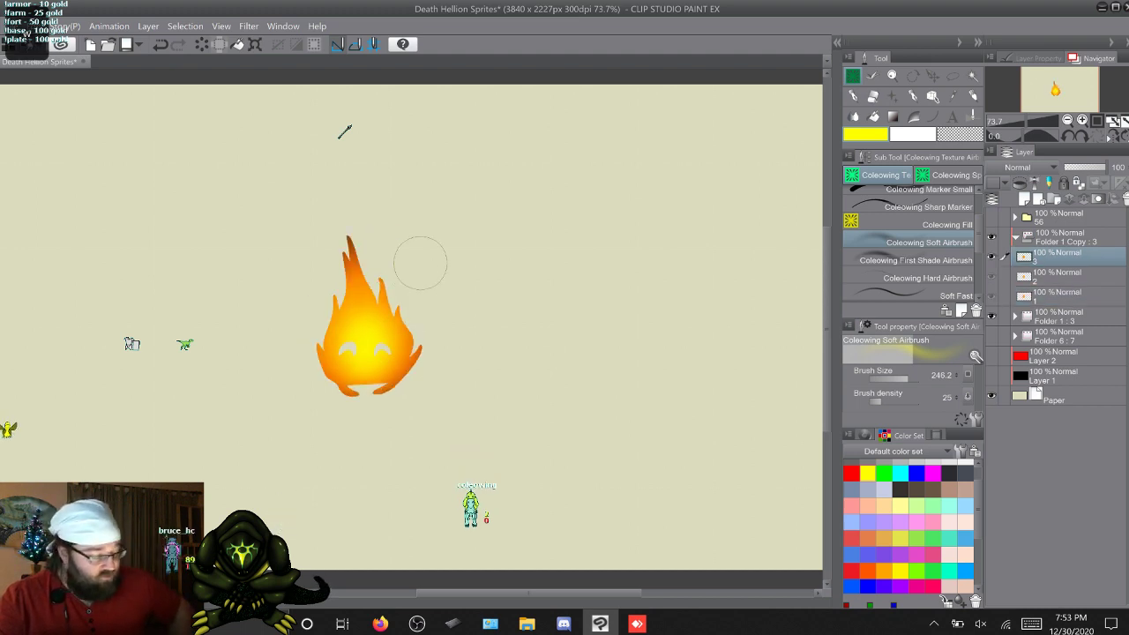
{"action": "key", "text": "w"}
{"action": "key", "text": "w"}
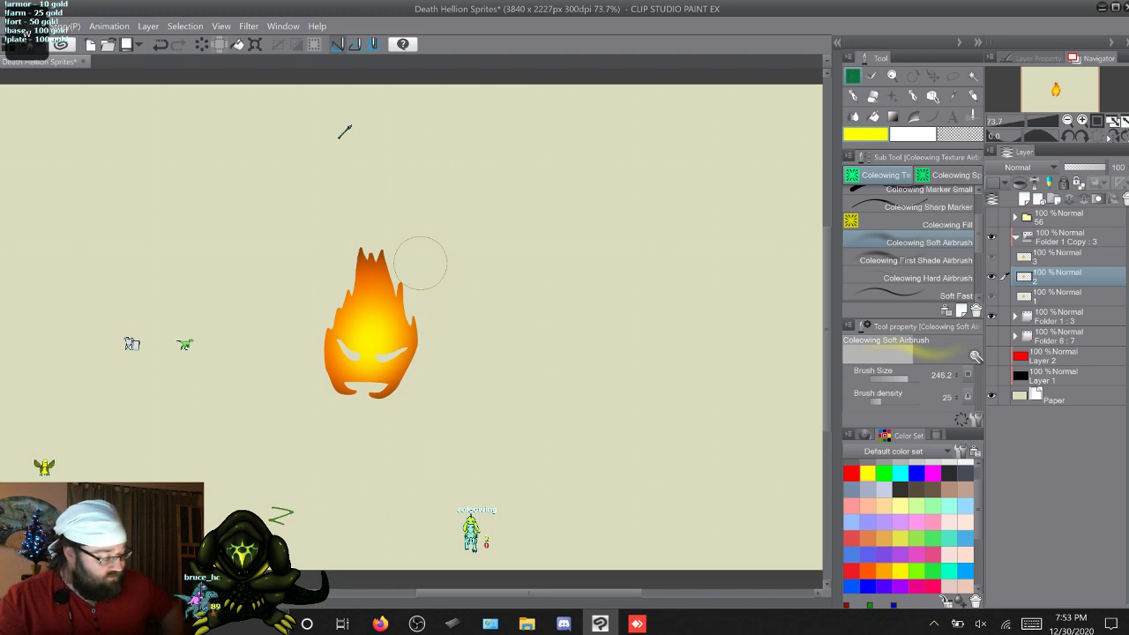
{"action": "key", "text": "q"}
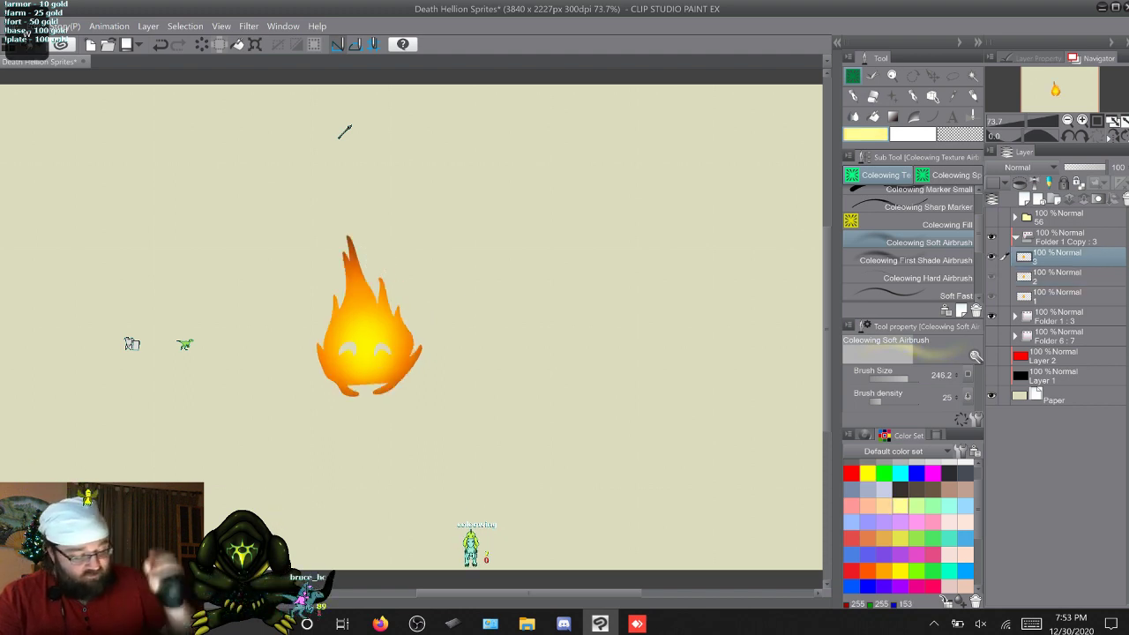
{"action": "left_click", "coordinate": [899, 504]}
{"action": "key", "text": "w"}
{"action": "key", "text": "w"}
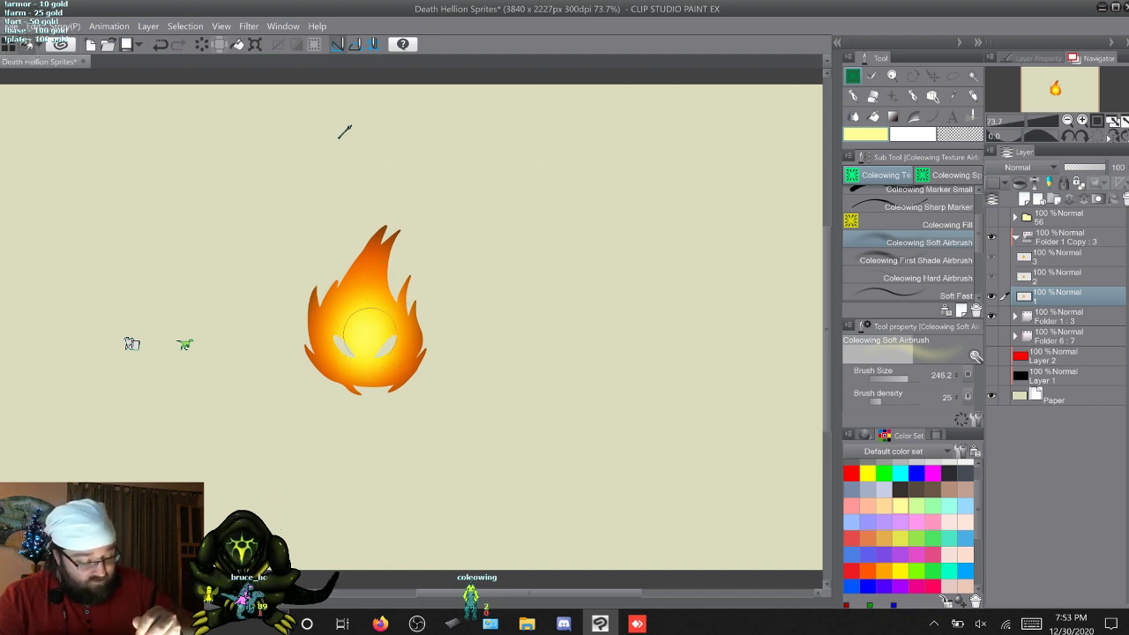
{"action": "key", "text": "w"}
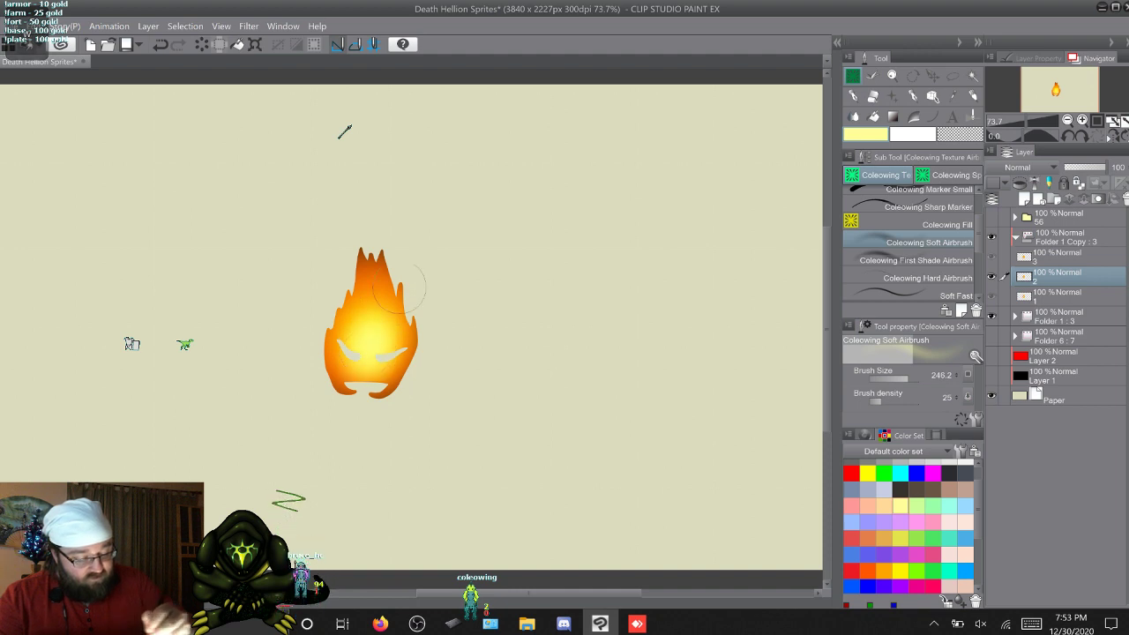
{"action": "key", "text": "w"}
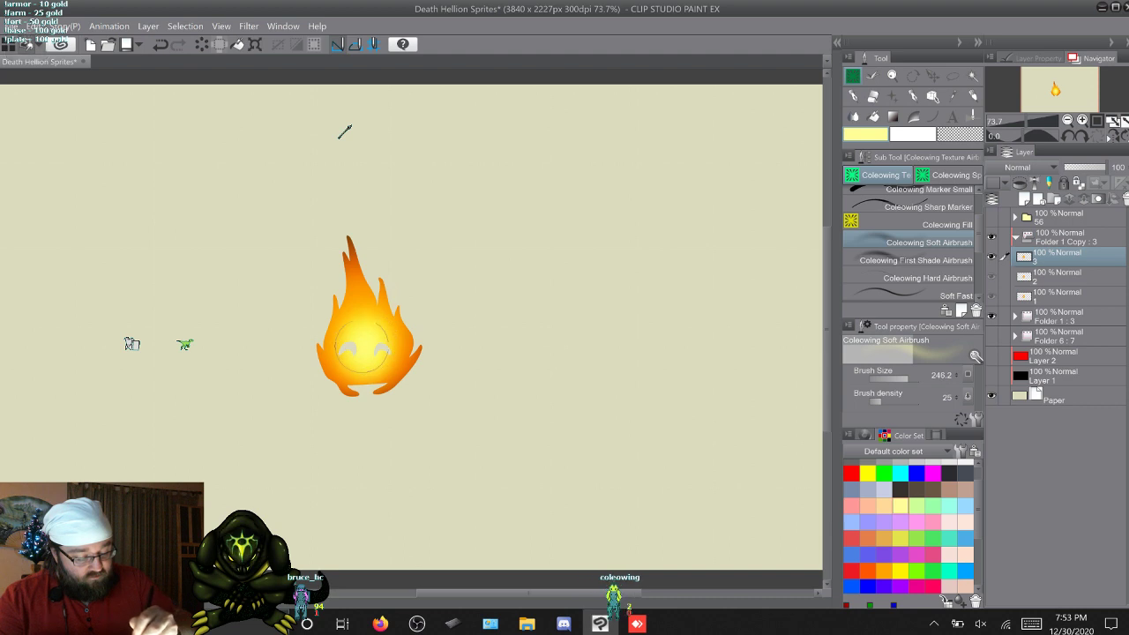
Step: Cycle repeatedly through the three shaded flame cels to review the animation and colour consistency
{"action": "key", "text": "w"}
{"action": "key", "text": "w"}
{"action": "key", "text": "w"}
{"action": "key", "text": "w"}
{"action": "key", "text": "w"}
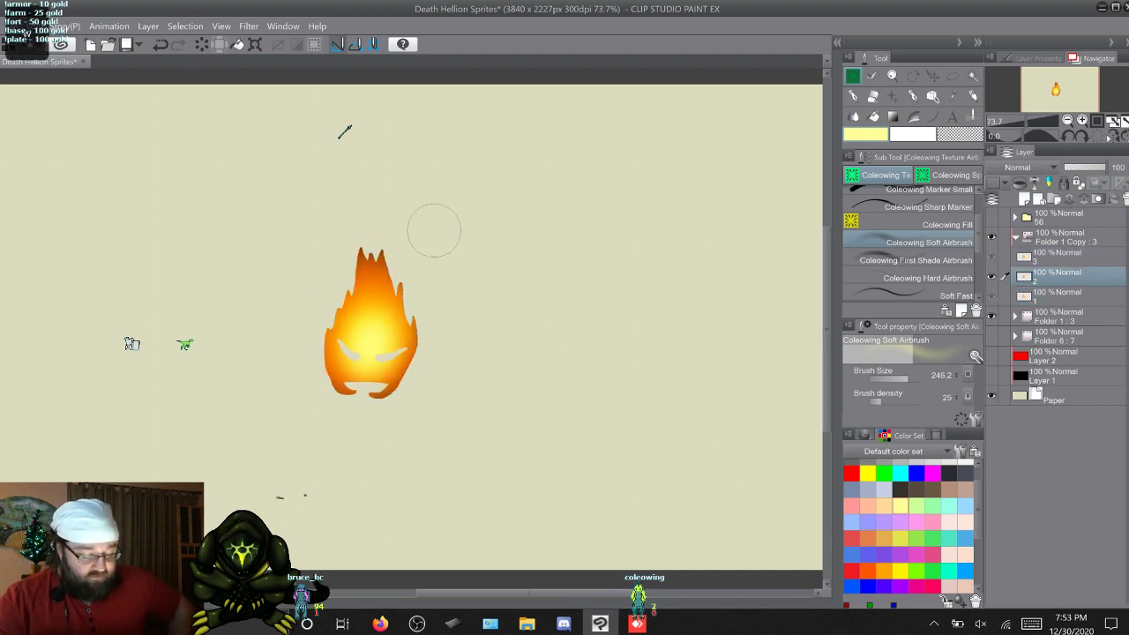
{"action": "key", "text": "w"}
{"action": "key", "text": "w"}
{"action": "key", "text": "w"}
{"action": "key", "text": "w"}
{"action": "key", "text": "w"}
{"action": "key", "text": "w"}
{"action": "key", "text": "w"}
{"action": "key", "text": "w"}
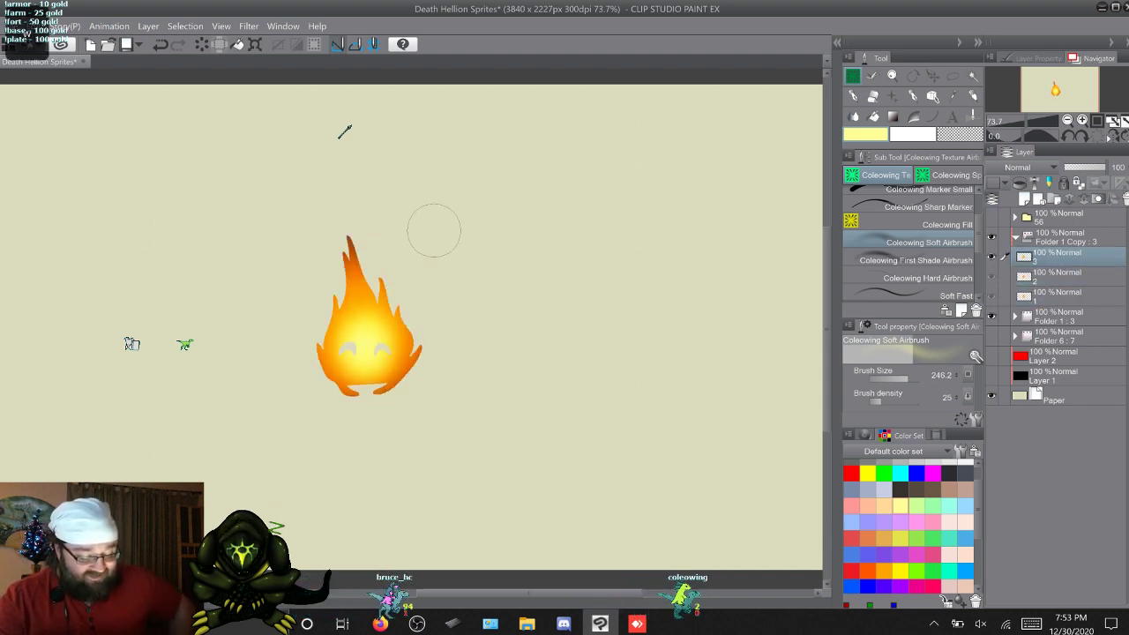
{"action": "key", "text": "w"}
{"action": "key", "text": "w"}
{"action": "key", "text": "w"}
{"action": "key", "text": "w"}
{"action": "key", "text": "w"}
{"action": "key", "text": "w"}
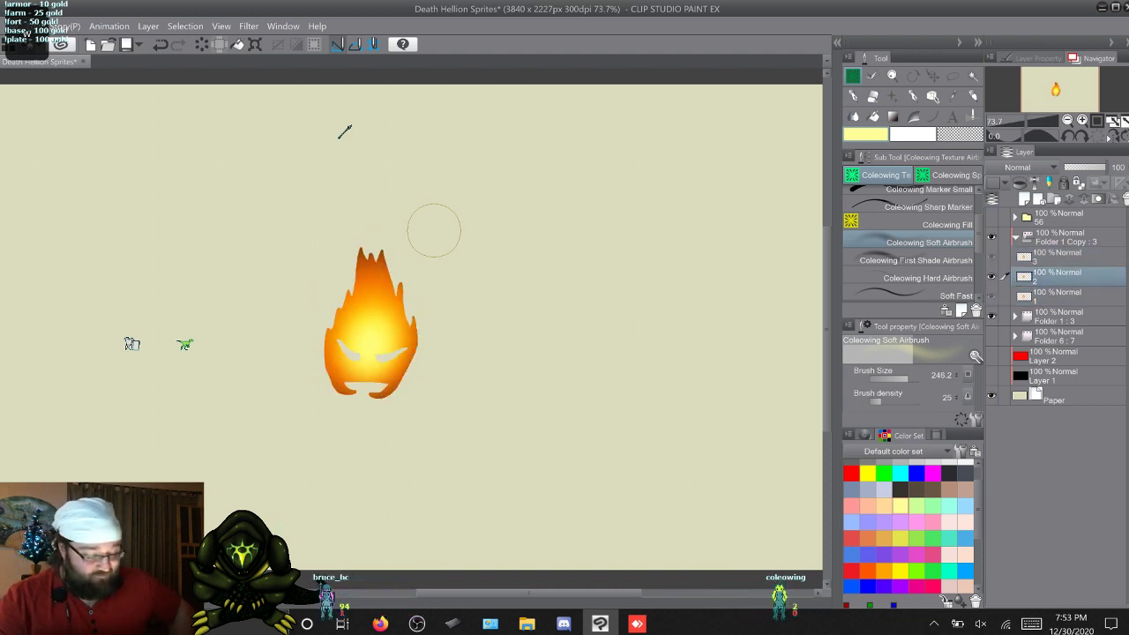
{"action": "key", "text": "w"}
{"action": "key", "text": "w"}
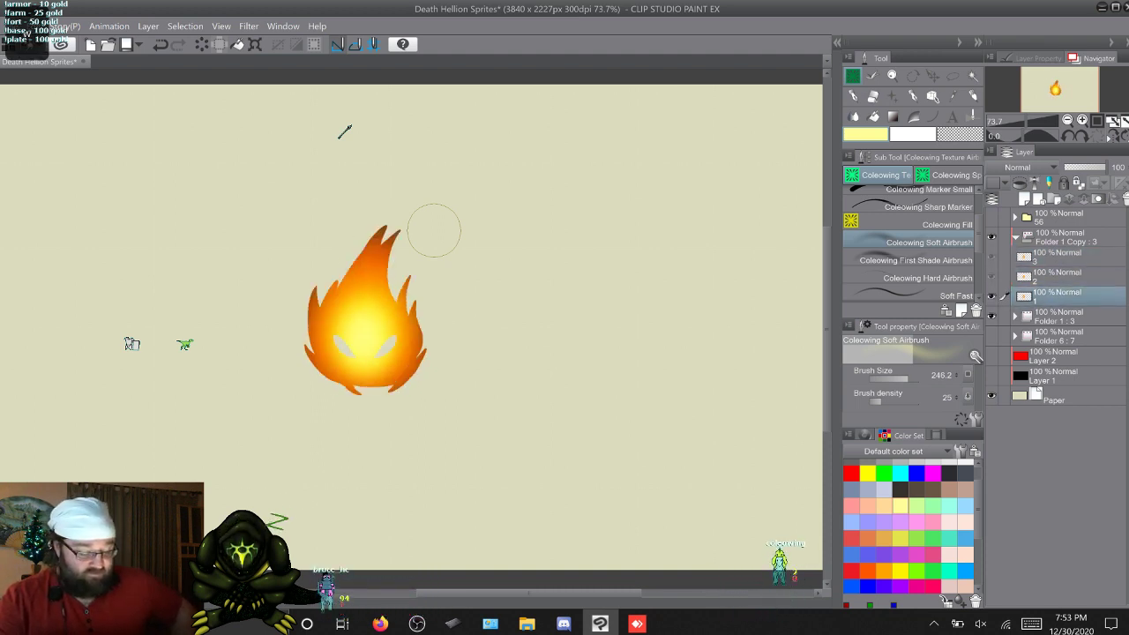
Step: Cycle through the three shaded flame faces to check how the animation flows from cel to cel
{"action": "key", "text": "w"}
{"action": "key", "text": "w"}
{"action": "key", "text": "w"}
{"action": "key", "text": "w"}
{"action": "key", "text": "w"}
{"action": "key", "text": "w"}
{"action": "key", "text": "w"}
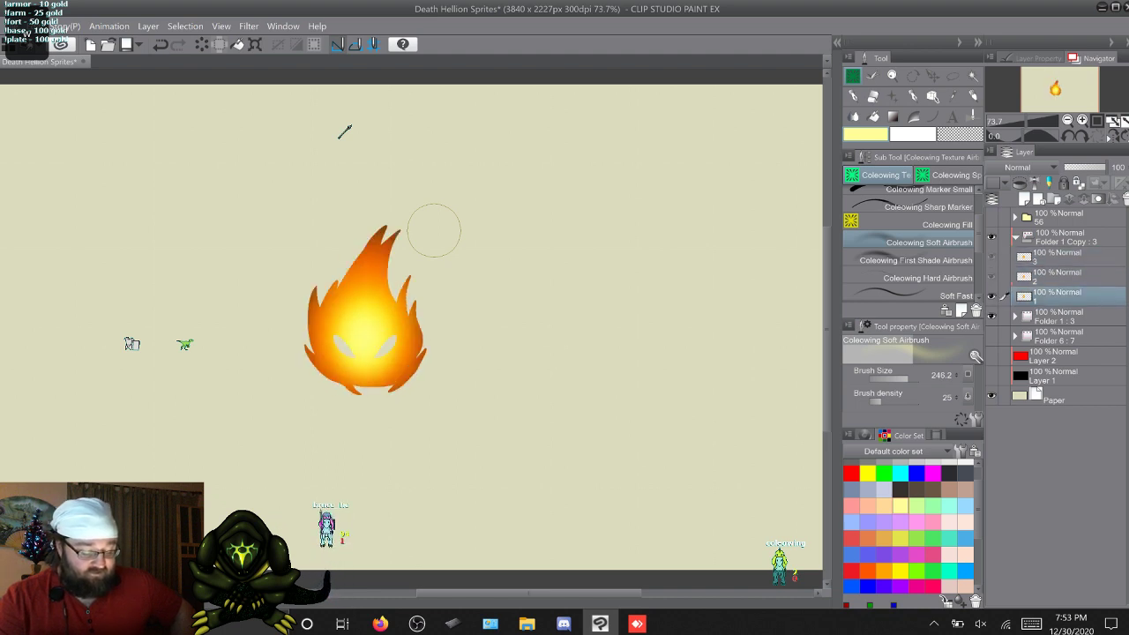
{"action": "key", "text": "w"}
{"action": "key", "text": "w"}
{"action": "key", "text": "w"}
{"action": "key", "text": "w"}
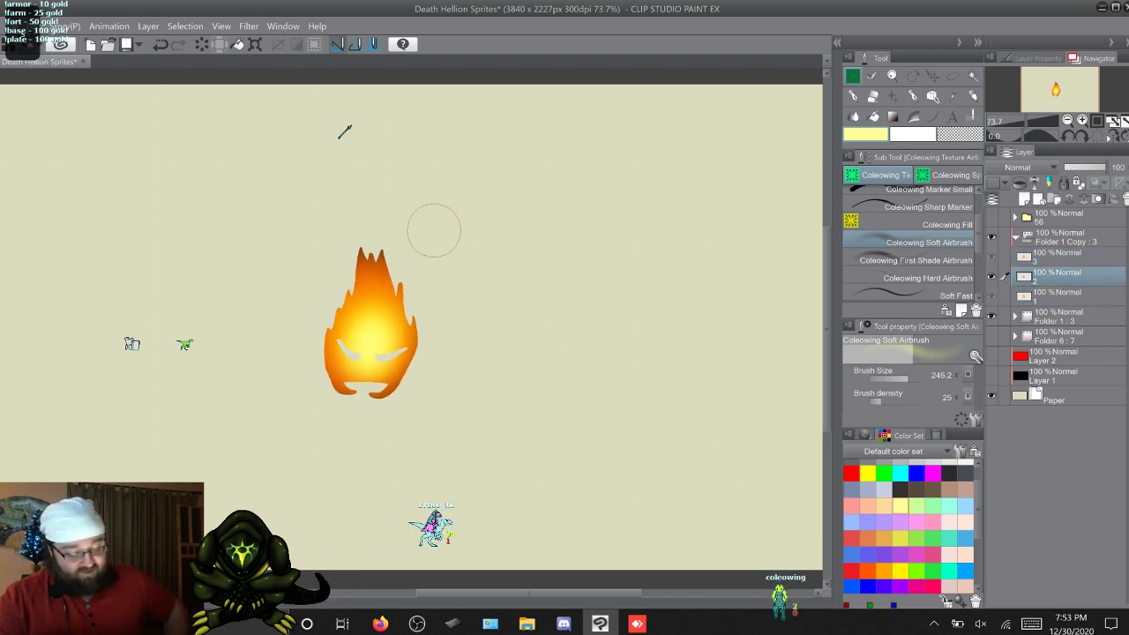
{"action": "key", "text": "w"}
{"action": "key", "text": "w"}
{"action": "key", "text": "w"}
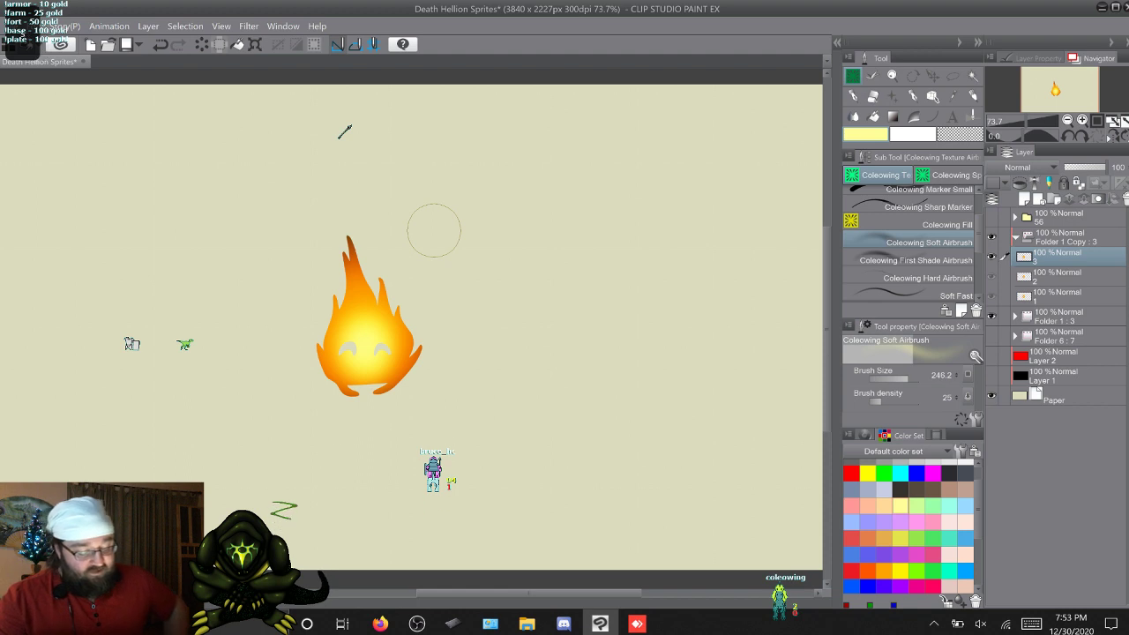
{"action": "key", "text": "w"}
{"action": "key", "text": "w"}
{"action": "key", "text": "w"}
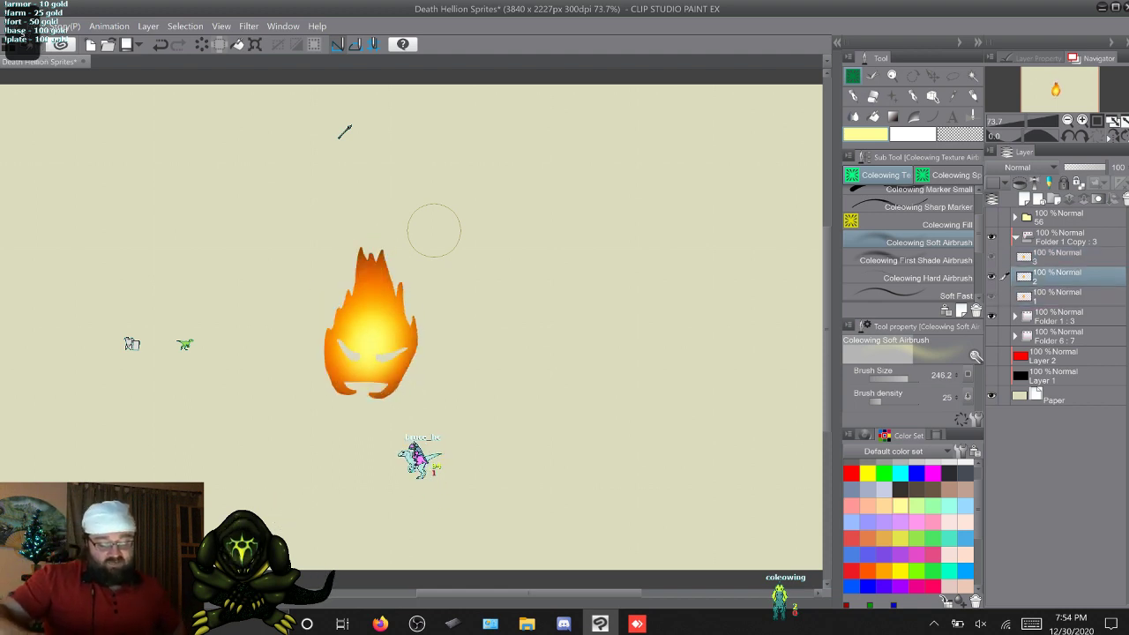
{"action": "key", "text": "w"}
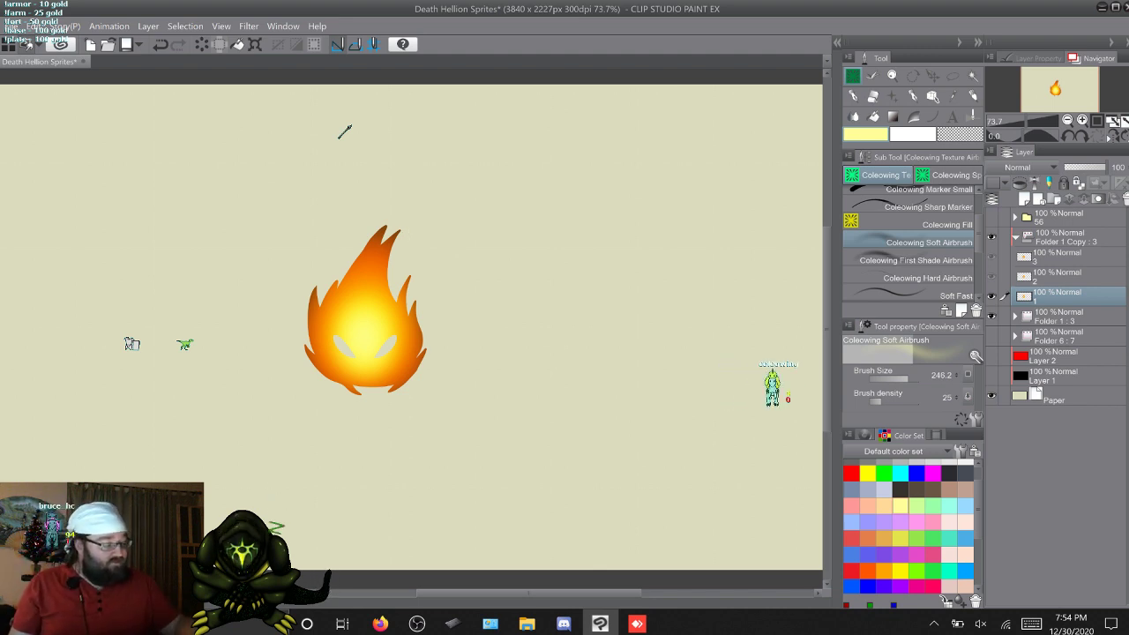
Step: Collapse Folder 1 Copy and briefly show the tree artwork in folder 56 to compare it with the flame
{"action": "left_click", "coordinate": [1014, 236]}
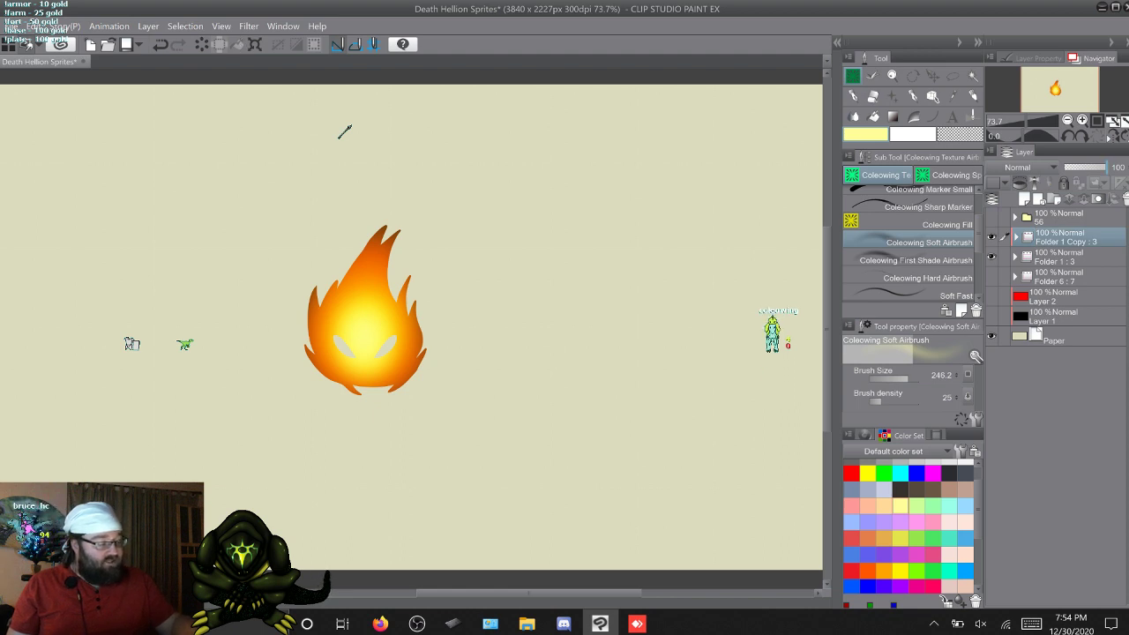
{"action": "left_click_drag", "start_coordinate": [1086, 167], "coordinate": [1085, 167]}
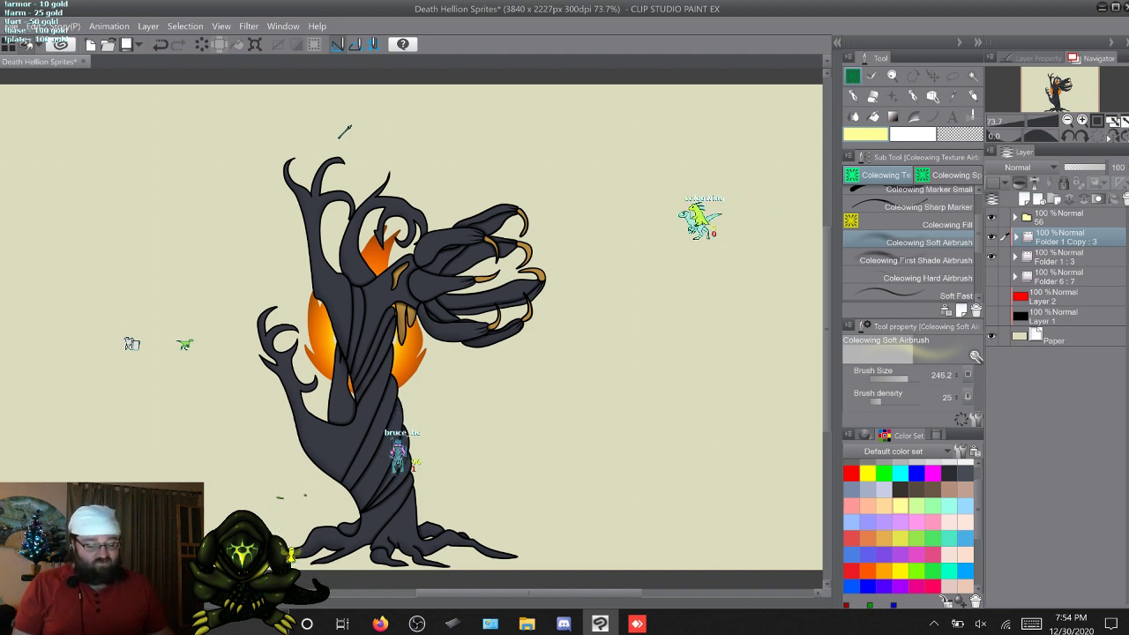
{"action": "left_click", "coordinate": [991, 217]}
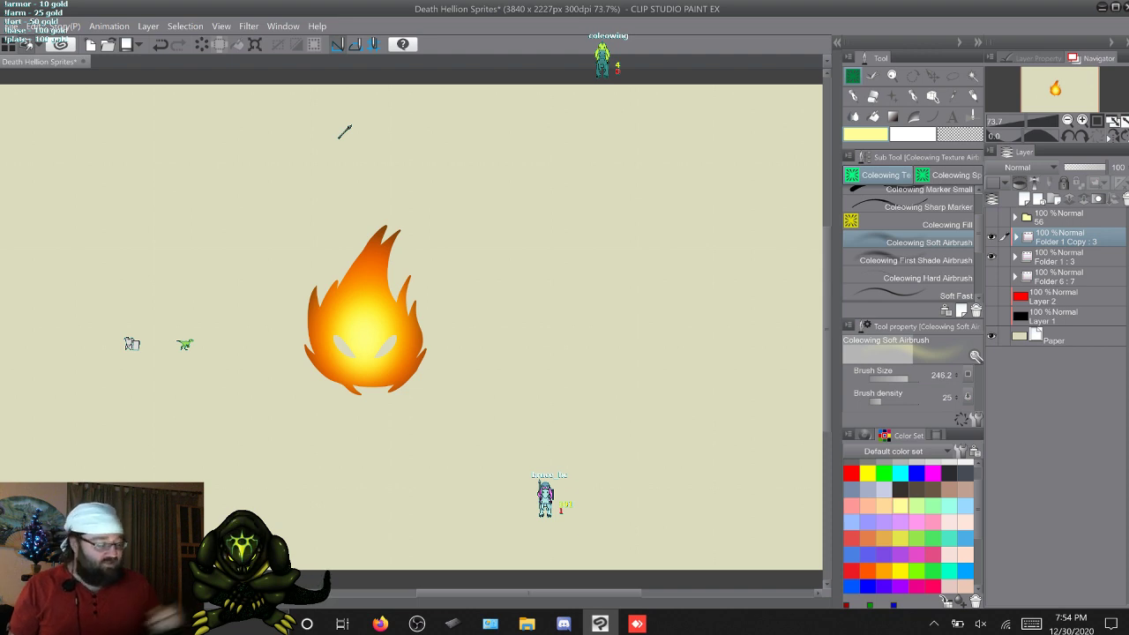
Step: Expand Folder 1 Copy and Folder 1, and move base flame layers 1, 2 and 3 out of Folder 1
{"action": "key", "text": "alt+bracketleft"}
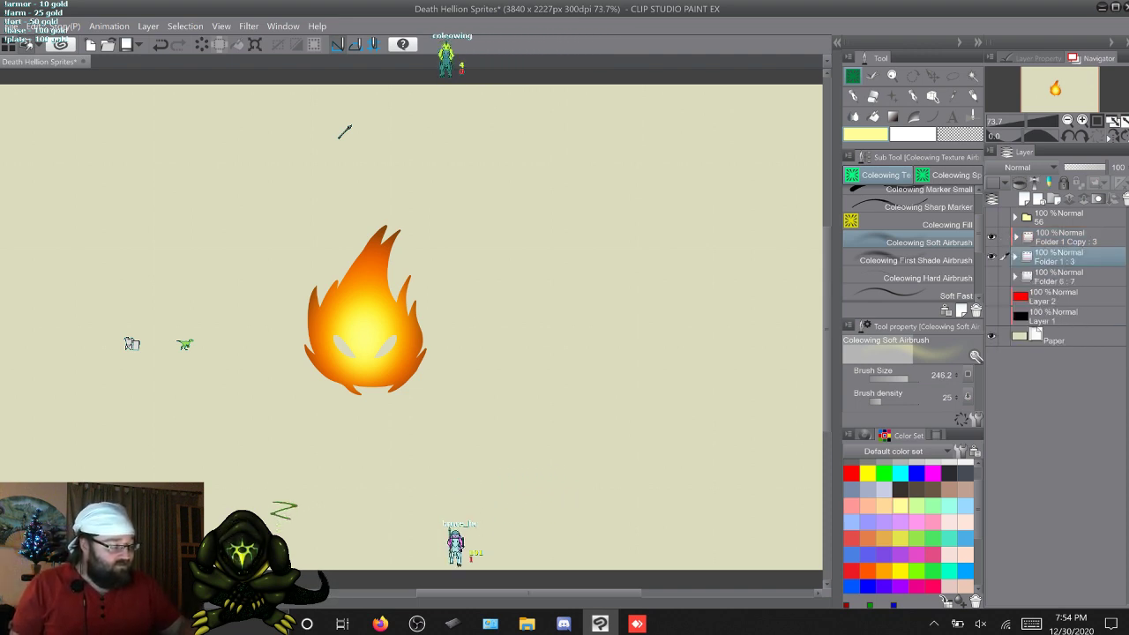
{"action": "left_click", "coordinate": [1016, 237]}
{"action": "left_click", "coordinate": [1015, 316]}
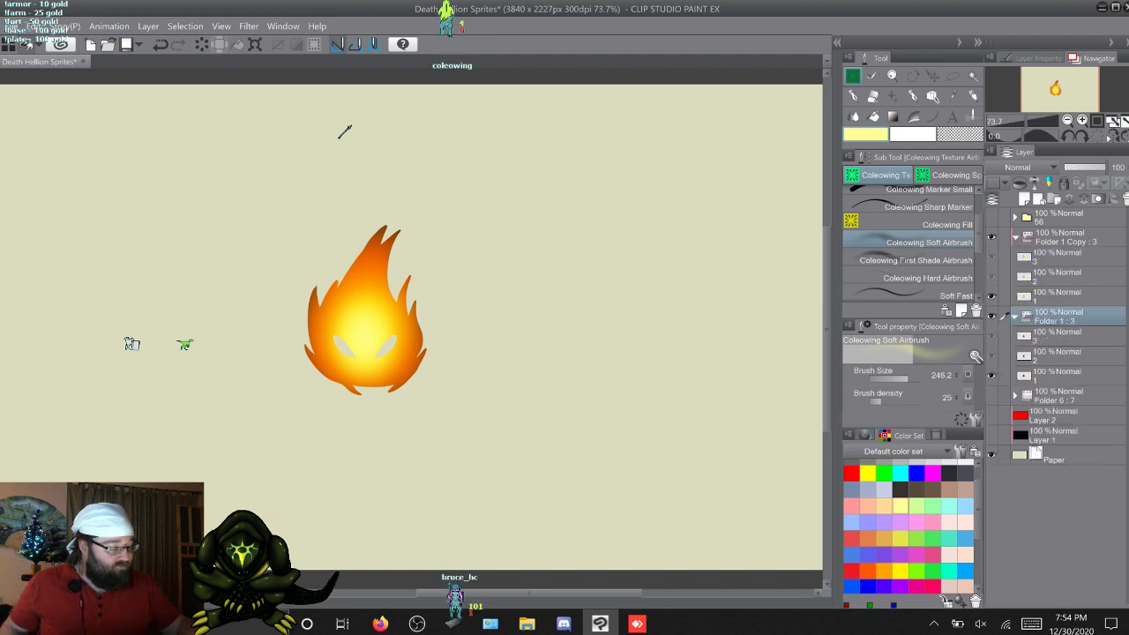
{"action": "key", "text": "alt+bracketleft"}
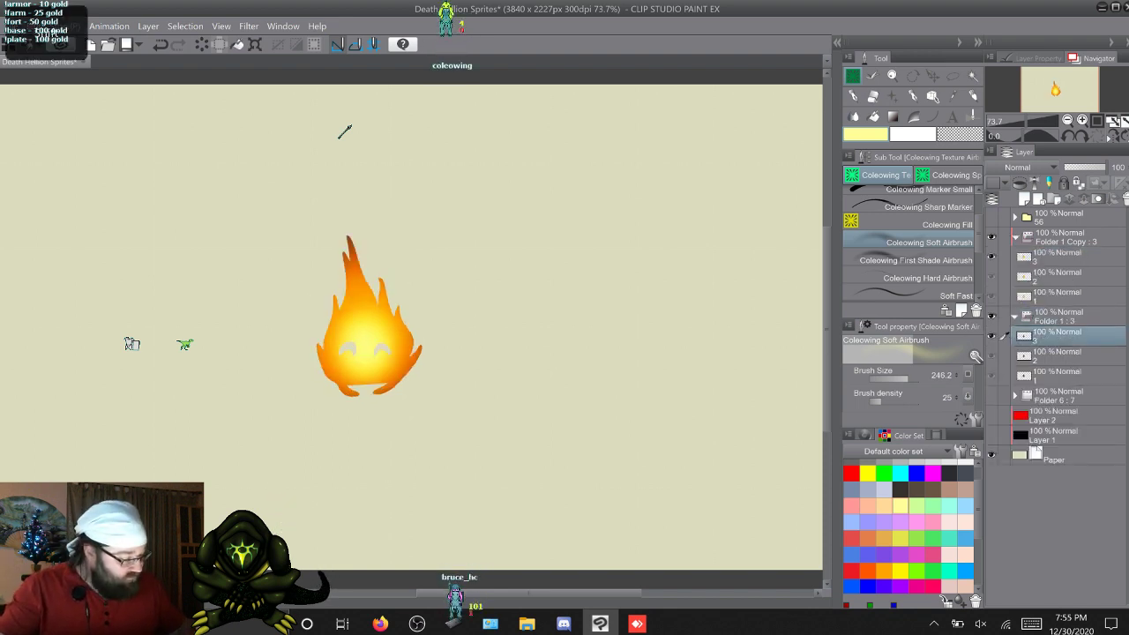
{"action": "left_click", "coordinate": [1063, 375], "text": "shift"}
{"action": "left_click_drag", "start_coordinate": [1063, 336], "coordinate": [1063, 306]}
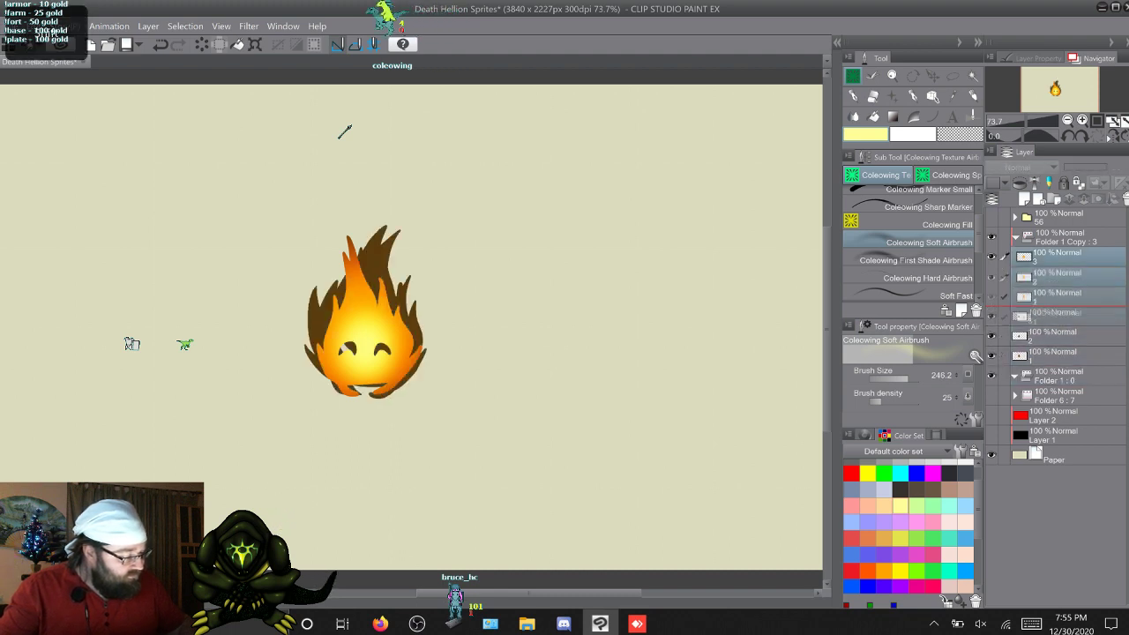
Step: Move the three shading layers out of Folder 1 Copy, placing each directly above the base flame layer with the same number
{"action": "left_click", "coordinate": [1062, 257]}
{"action": "left_click", "coordinate": [1063, 296]}
{"action": "left_click", "coordinate": [1063, 316]}
{"action": "mouse_move", "coordinate": [1062, 316]}
{"action": "left_mouse_down"}
{"action": "mouse_move", "coordinate": [1062, 345]}
{"action": "mouse_move", "coordinate": [1062, 307]}
{"action": "left_mouse_up"}
{"action": "left_click", "coordinate": [1063, 276]}
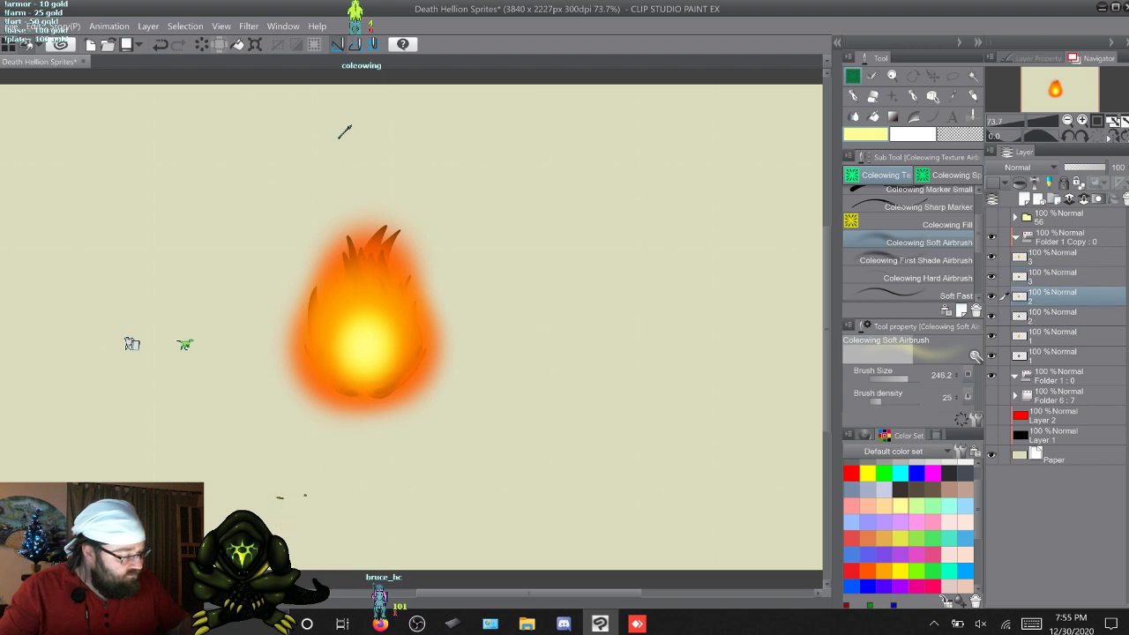
Step: Clip shading layers 3, 2 and 1 to the base flame layers directly beneath them
{"action": "left_click", "coordinate": [1062, 257]}
{"action": "key", "text": "ctrl+alt+g"}
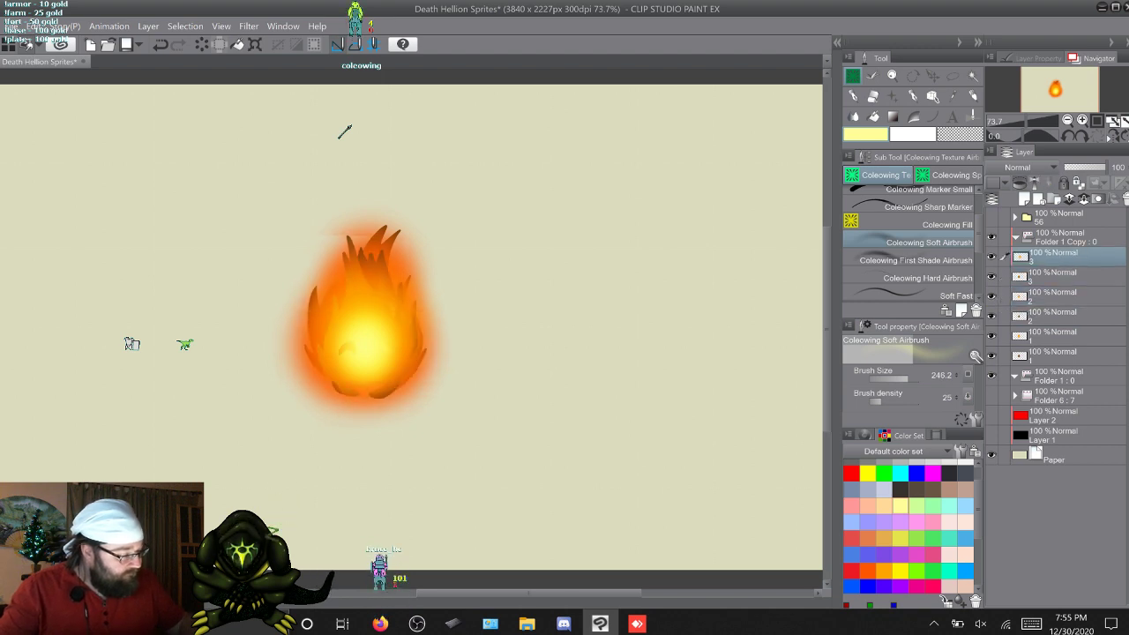
{"action": "left_click", "coordinate": [1063, 297]}
{"action": "key", "text": "ctrl+alt+g"}
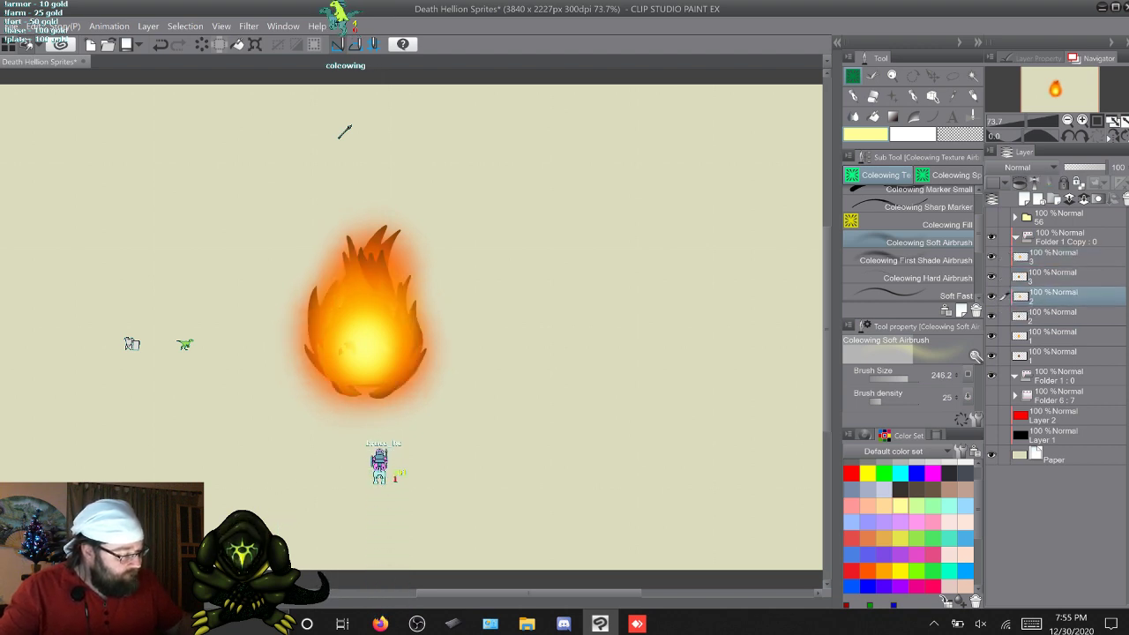
{"action": "left_click", "coordinate": [1062, 336]}
{"action": "key", "text": "ctrl+alt+g"}
{"action": "left_click", "coordinate": [1063, 355]}
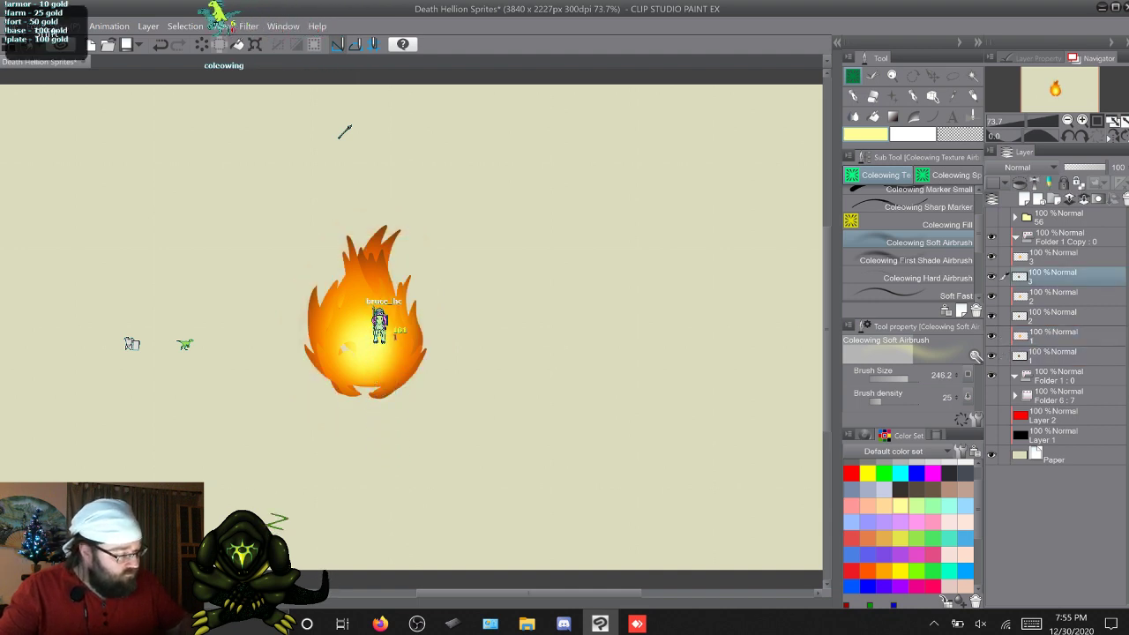
Step: Merge each clipped shading layer with its matching base flame, leaving single layers 3, 2 and 1
{"action": "right_click", "coordinate": [1049, 255]}
{"action": "left_click", "coordinate": [1036, 520]}
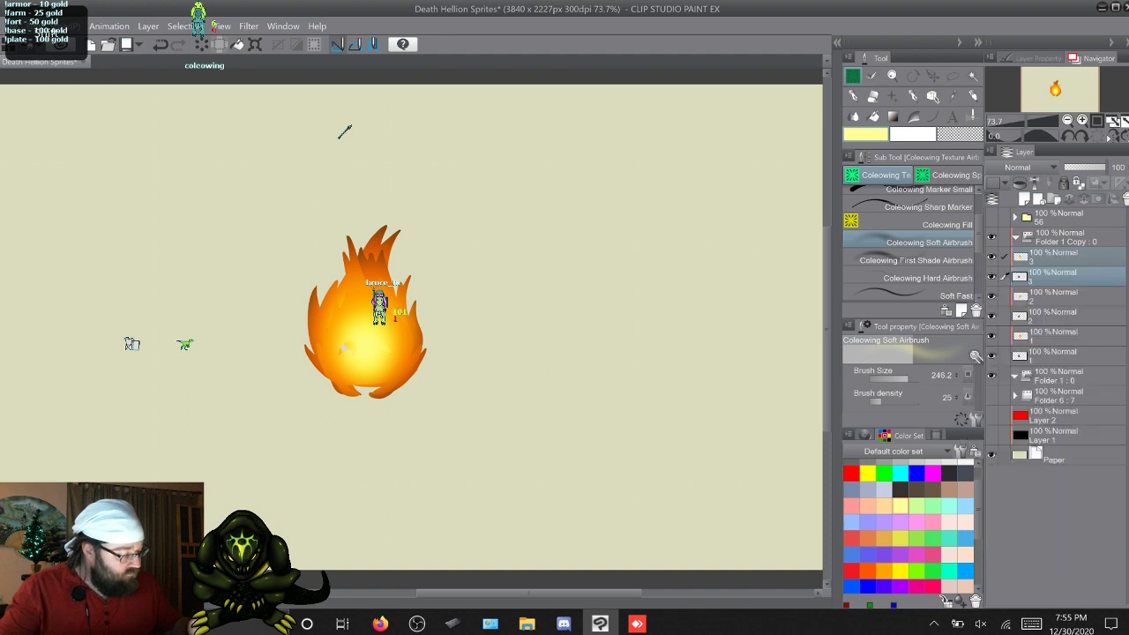
{"action": "left_click", "coordinate": [1062, 277]}
{"action": "left_click", "coordinate": [1062, 296], "text": "shift"}
{"action": "right_click", "coordinate": [1049, 275]}
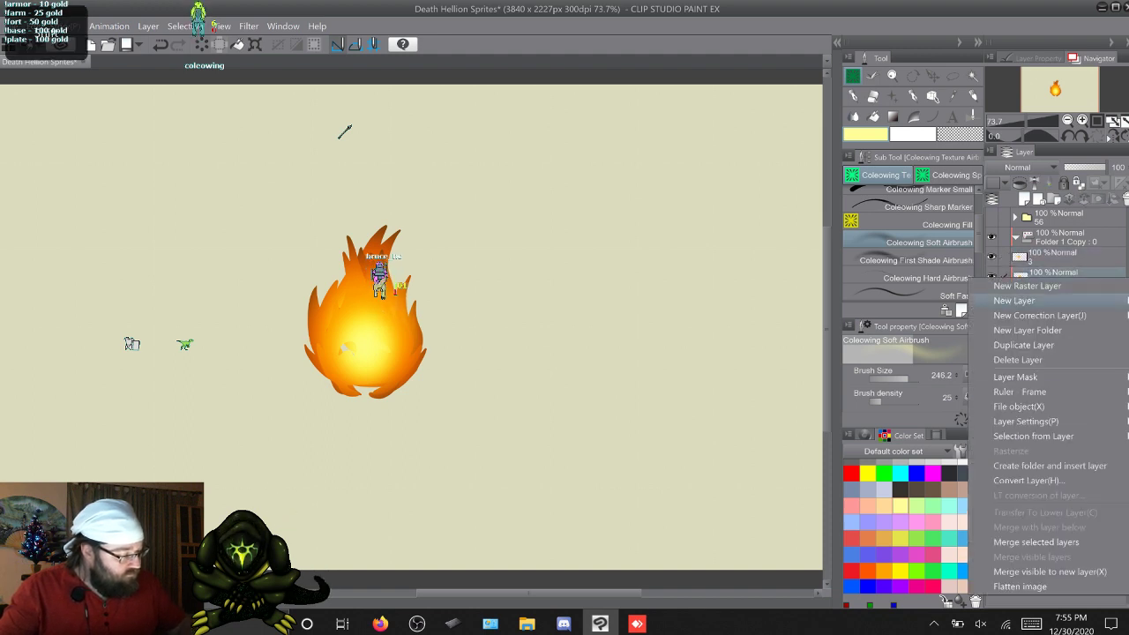
{"action": "left_click", "coordinate": [1036, 539]}
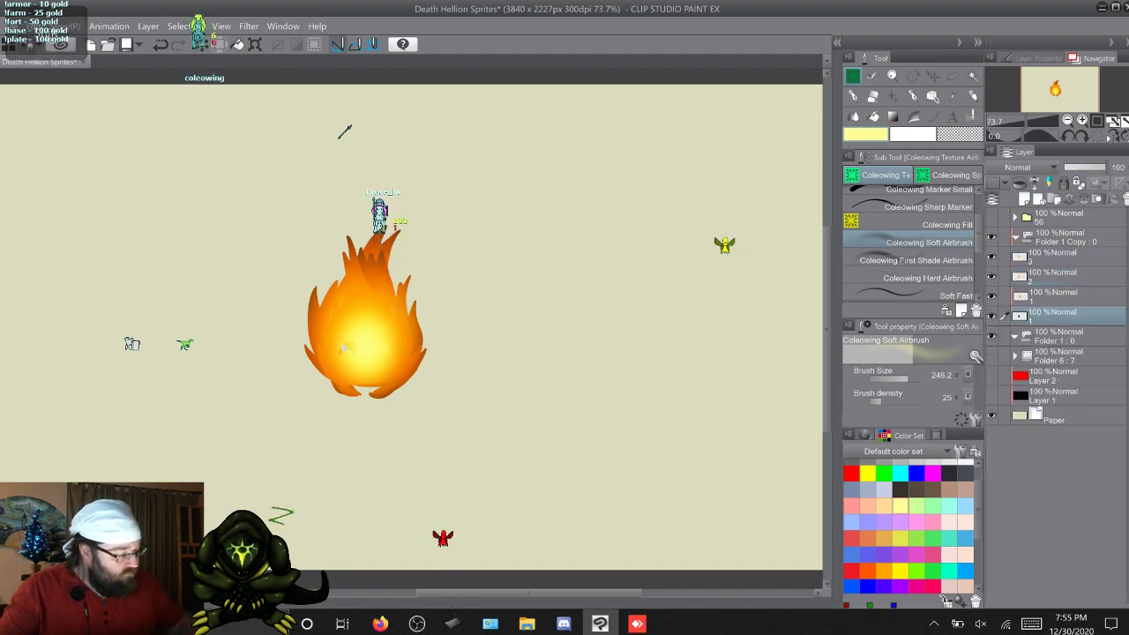
{"action": "right_click", "coordinate": [1049, 289]}
{"action": "left_click", "coordinate": [1036, 553]}
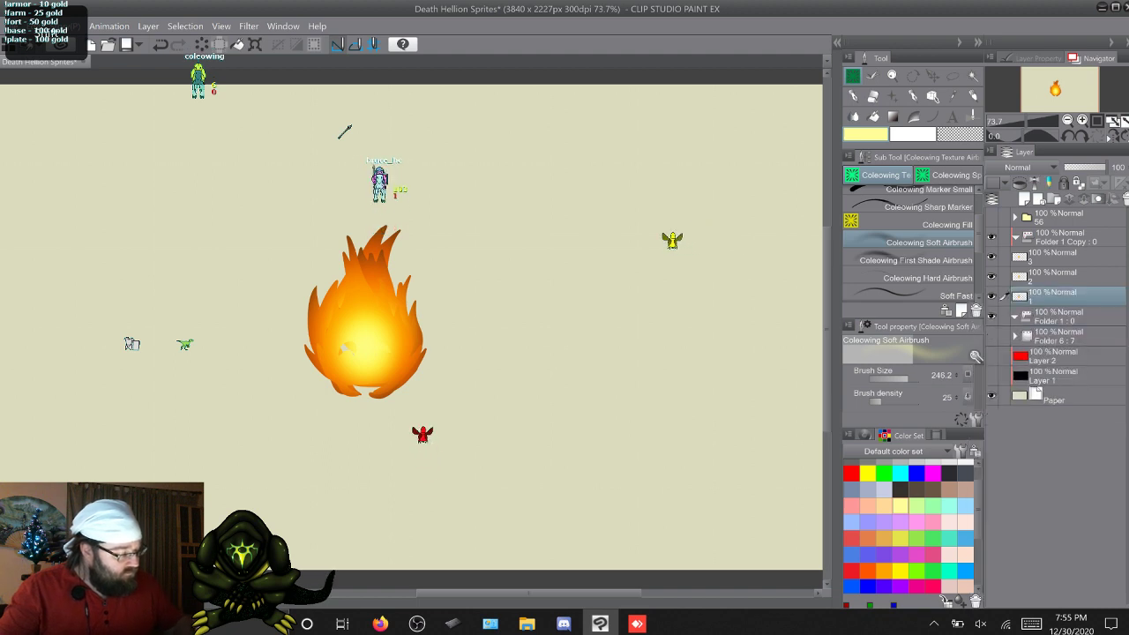
Step: Move the merged flame layers 1, 2 and 3 into Folder 1 and delete the empty Folder 1 Copy
{"action": "left_click", "coordinate": [1063, 277], "text": "ctrl"}
{"action": "left_click", "coordinate": [1062, 257], "text": "ctrl"}
{"action": "left_click_drag", "start_coordinate": [1063, 258], "coordinate": [1062, 319]}
{"action": "left_click", "coordinate": [1064, 238]}
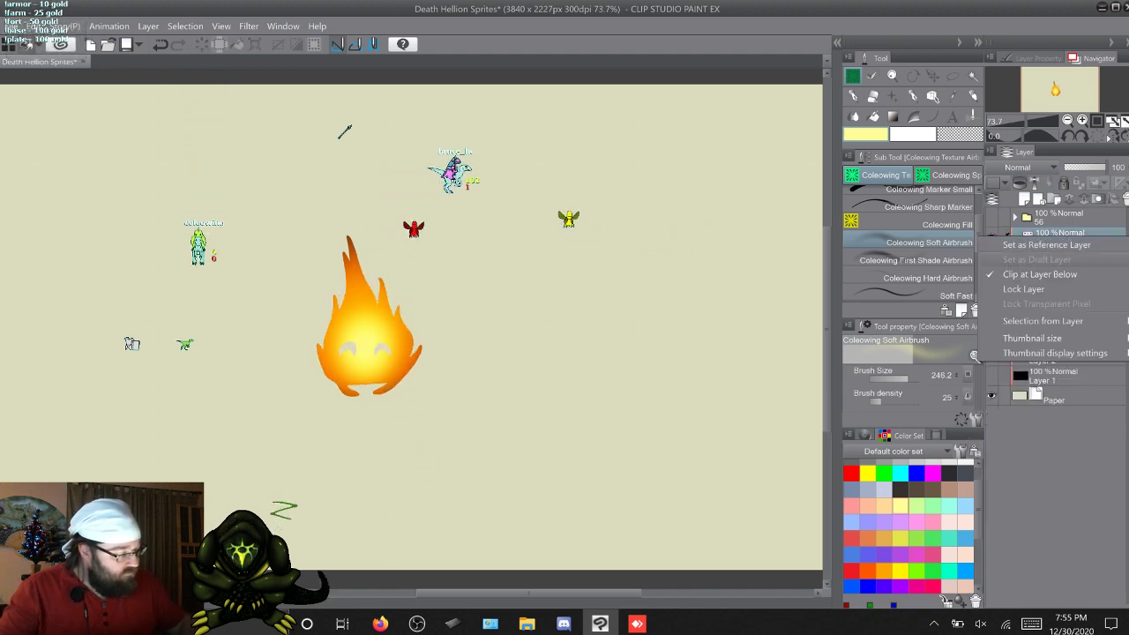
{"action": "right_click", "coordinate": [1062, 238]}
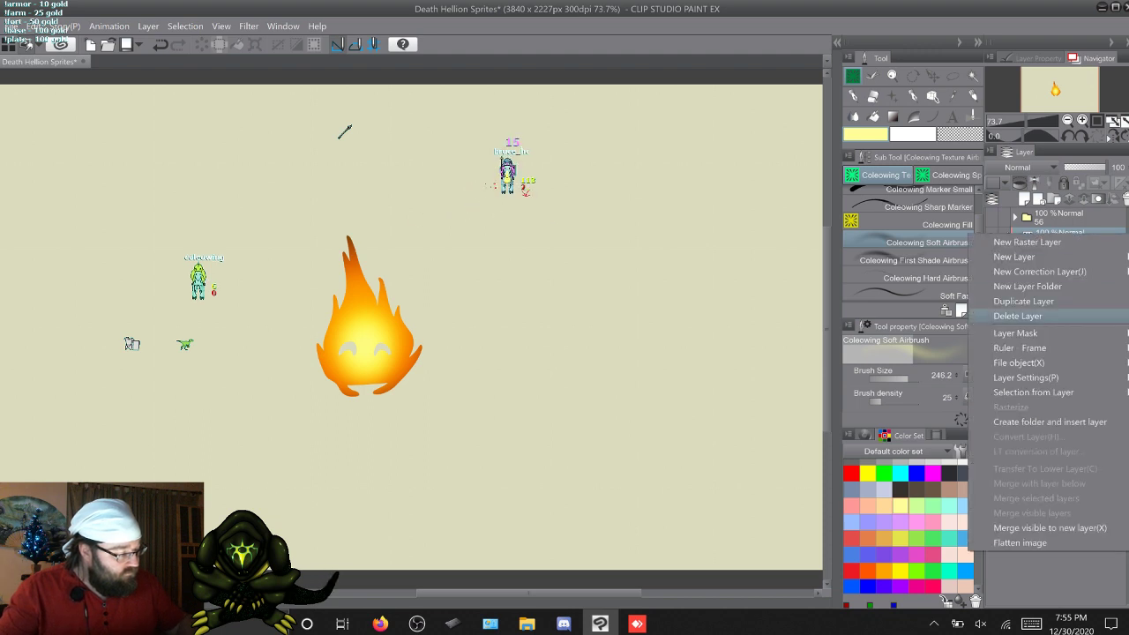
{"action": "left_click", "coordinate": [1018, 315]}
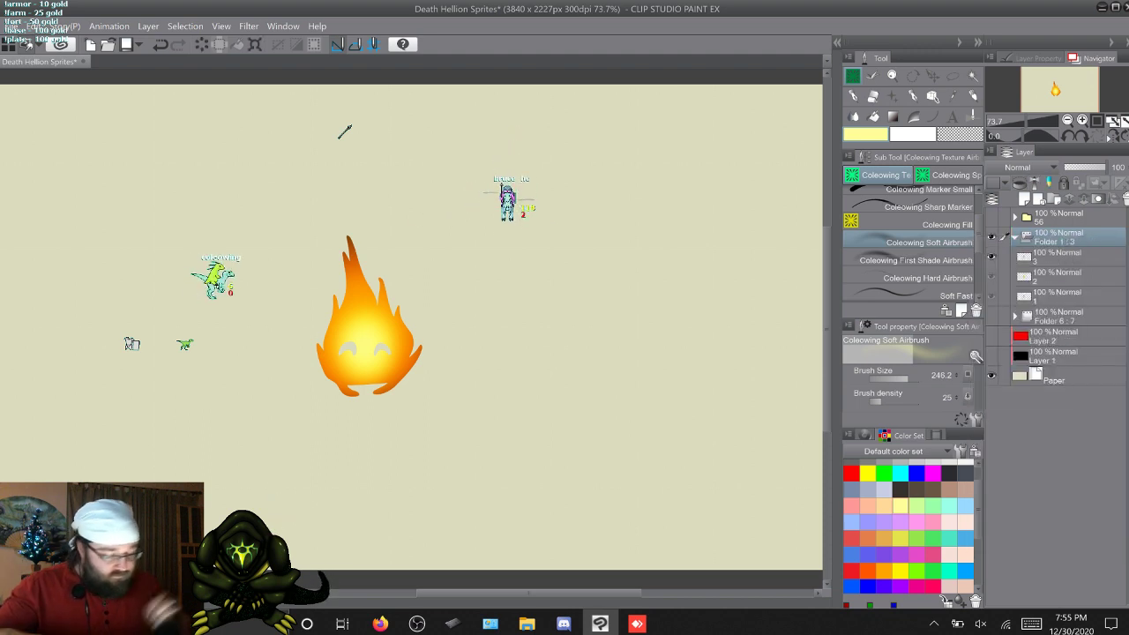
Step: Cycle through the merged flame cels in Folder 1 to check that the animation still plays correctly
{"action": "key", "text": "w"}
{"action": "key", "text": "w"}
{"action": "key", "text": "w"}
{"action": "key", "text": "w"}
{"action": "key", "text": "w"}
{"action": "key", "text": "w"}
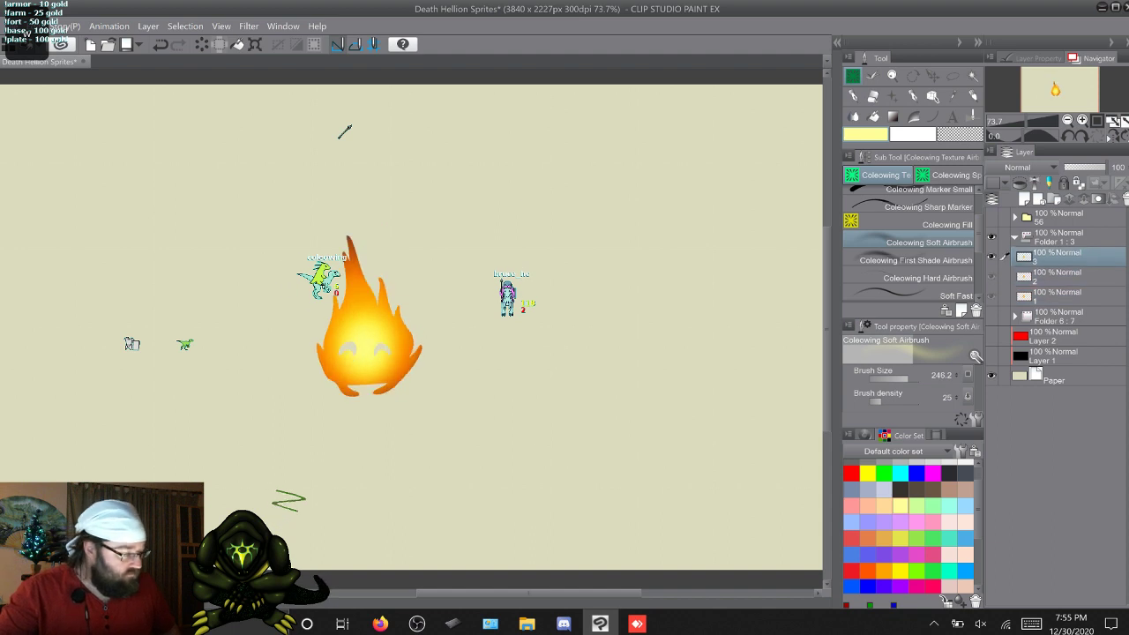
{"action": "key", "text": "w"}
{"action": "key", "text": "w"}
{"action": "left_click", "coordinate": [1014, 237]}
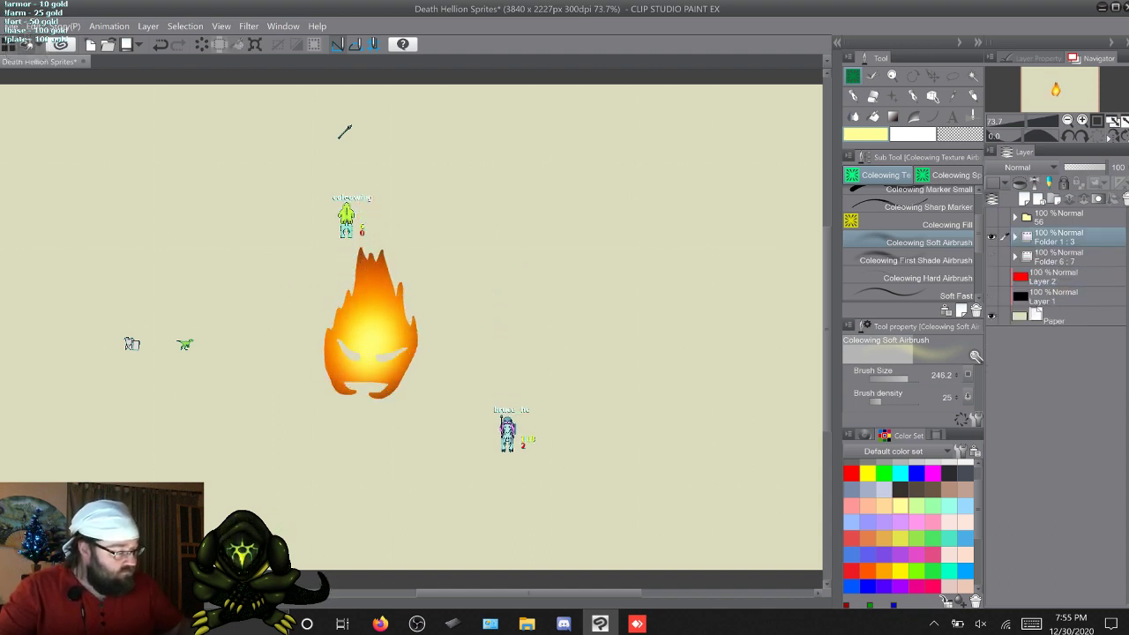
{"action": "left_click", "coordinate": [1014, 237]}
{"action": "key", "text": "w"}
{"action": "key", "text": "w"}
{"action": "key", "text": "w"}
{"action": "key", "text": "w"}
{"action": "key", "text": "w"}
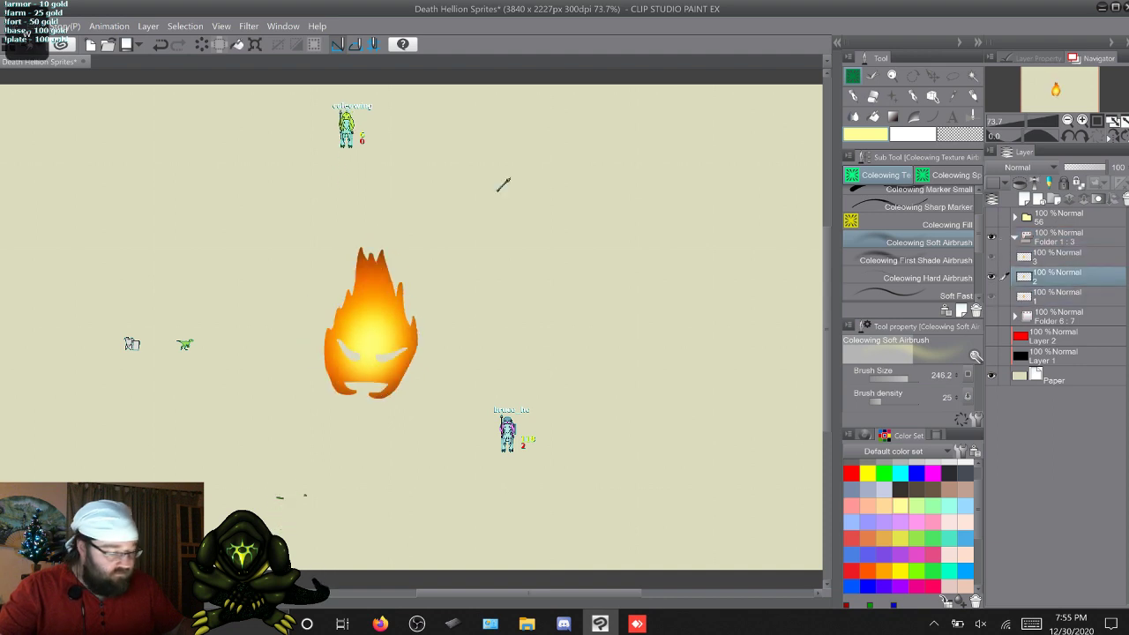
{"action": "key", "text": "w"}
Step: Collapse Folder 1 and rename it "Ember"
{"action": "left_click", "coordinate": [1014, 237]}
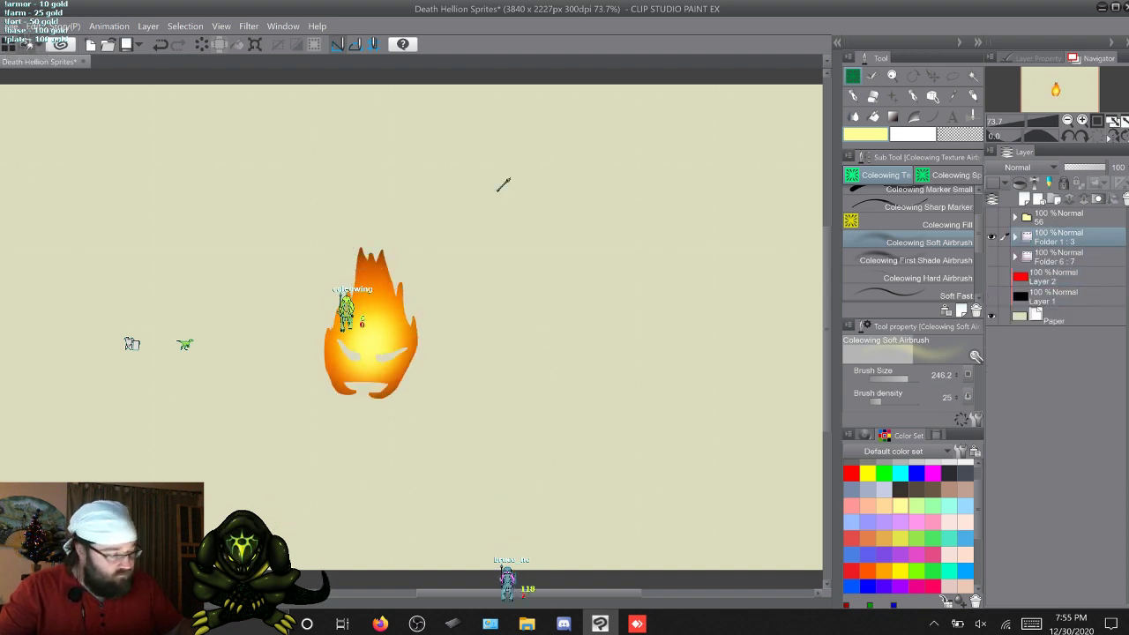
{"action": "left_click", "coordinate": [1014, 217]}
{"action": "left_click", "coordinate": [1014, 217]}
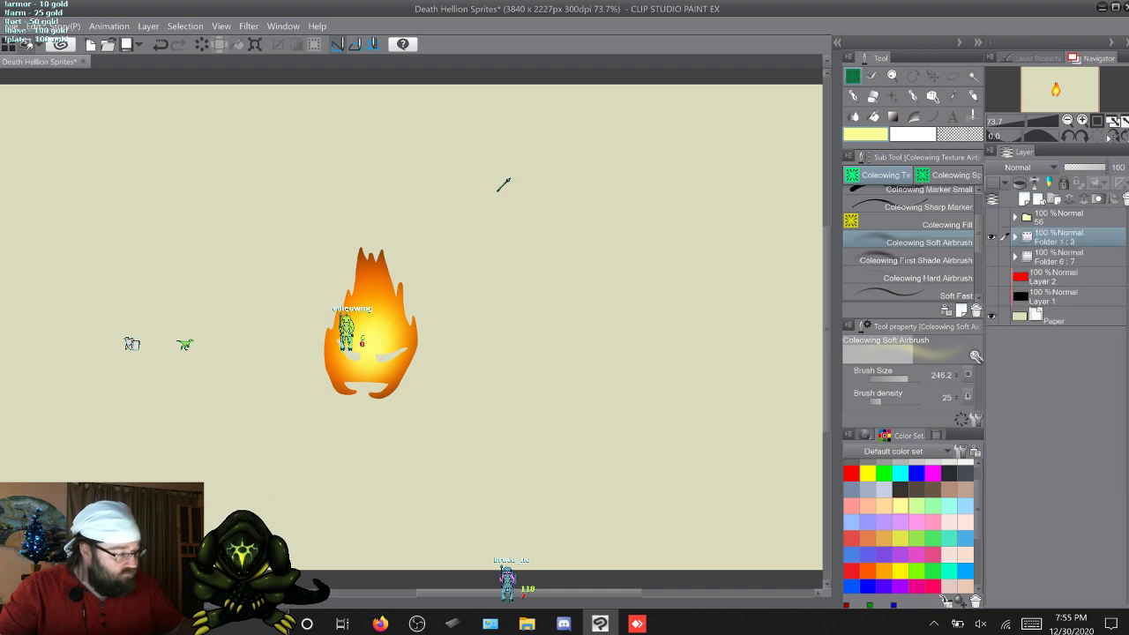
{"action": "double_click", "coordinate": [1049, 239]}
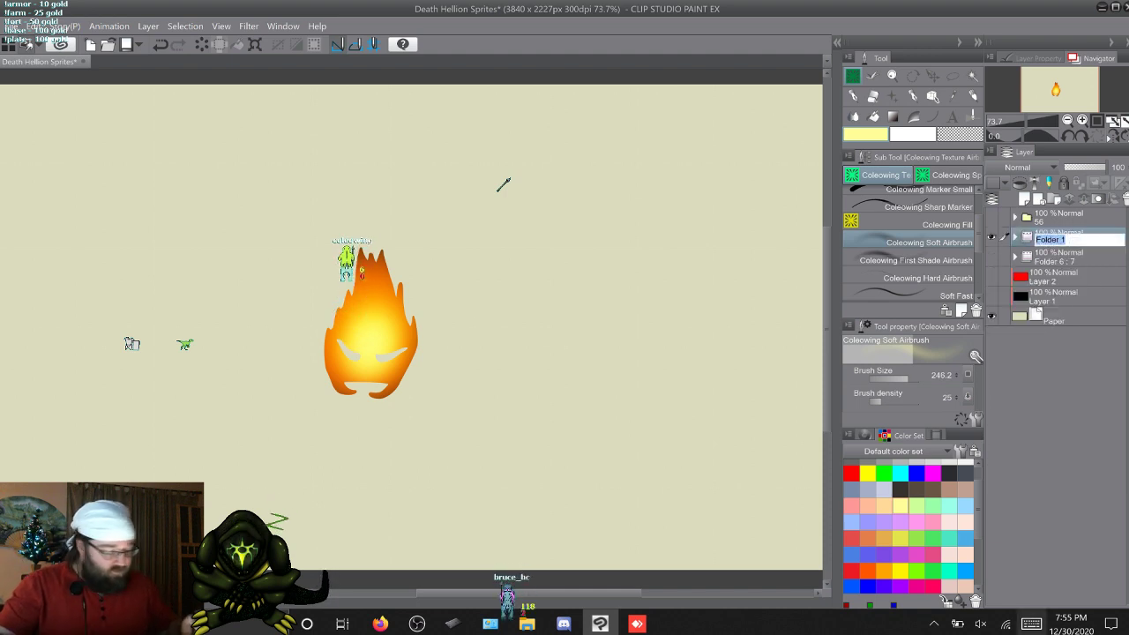
{"action": "type", "text": "Em"}
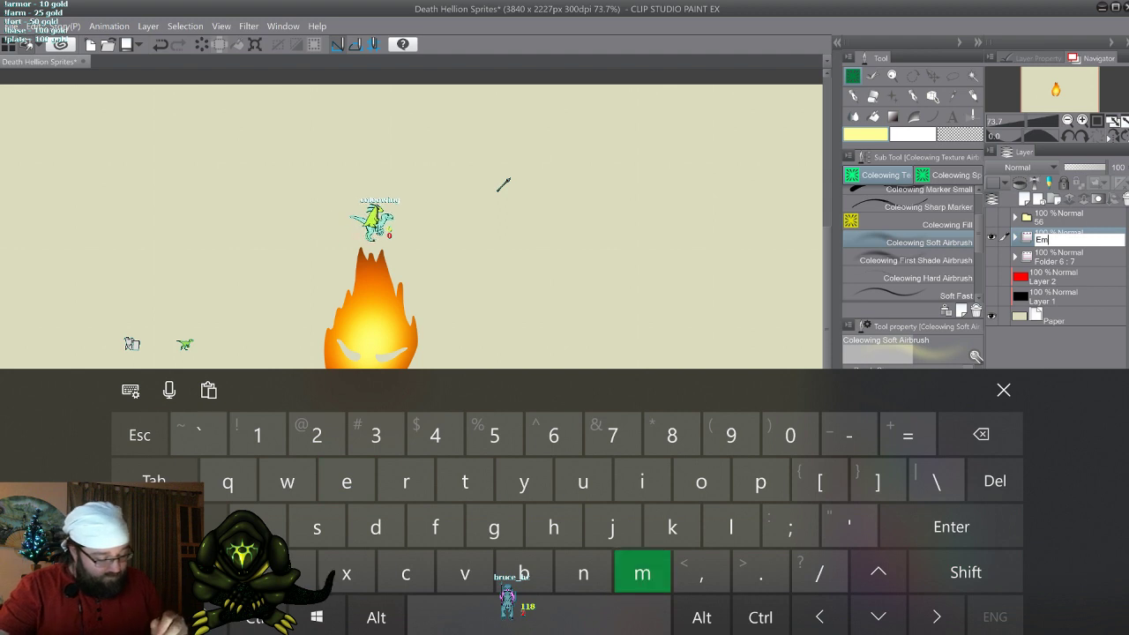
{"action": "type", "text": "ber"}
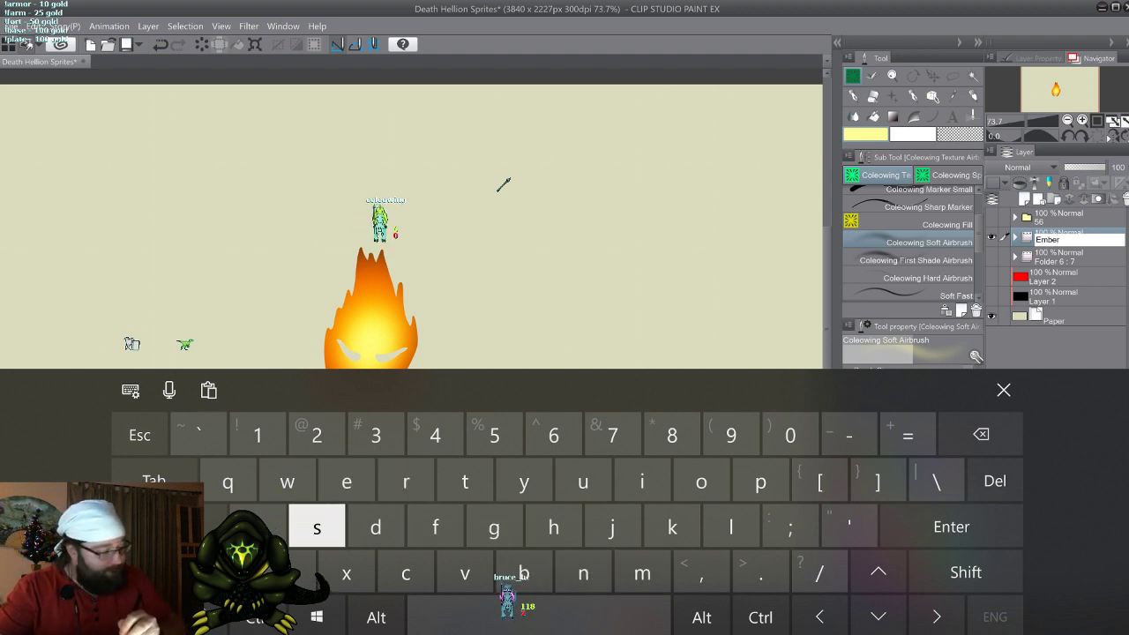
{"action": "left_click", "coordinate": [1004, 389]}
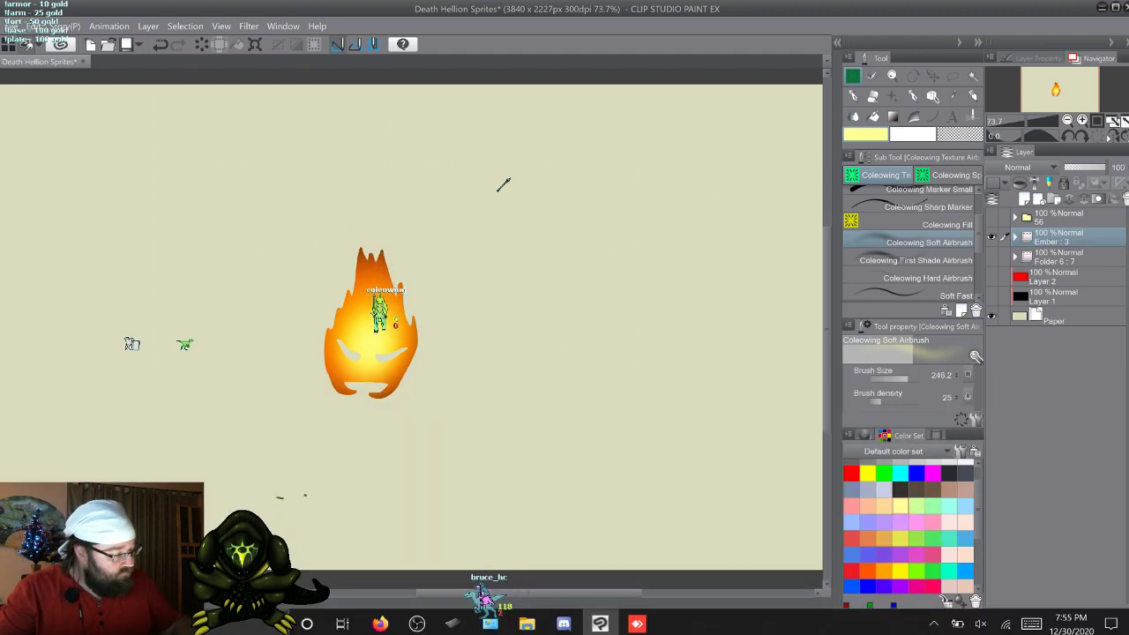
Step: Expand folder 56 and show its tree artwork together with the Ember flame
{"action": "left_click", "coordinate": [1058, 257]}
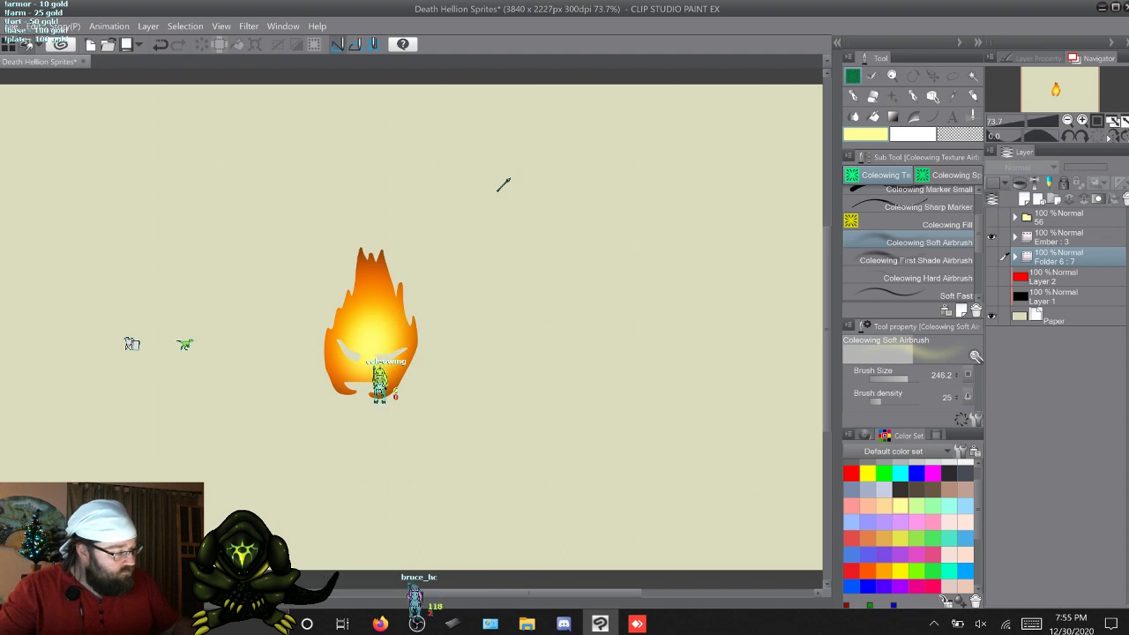
{"action": "left_click", "coordinate": [1013, 216]}
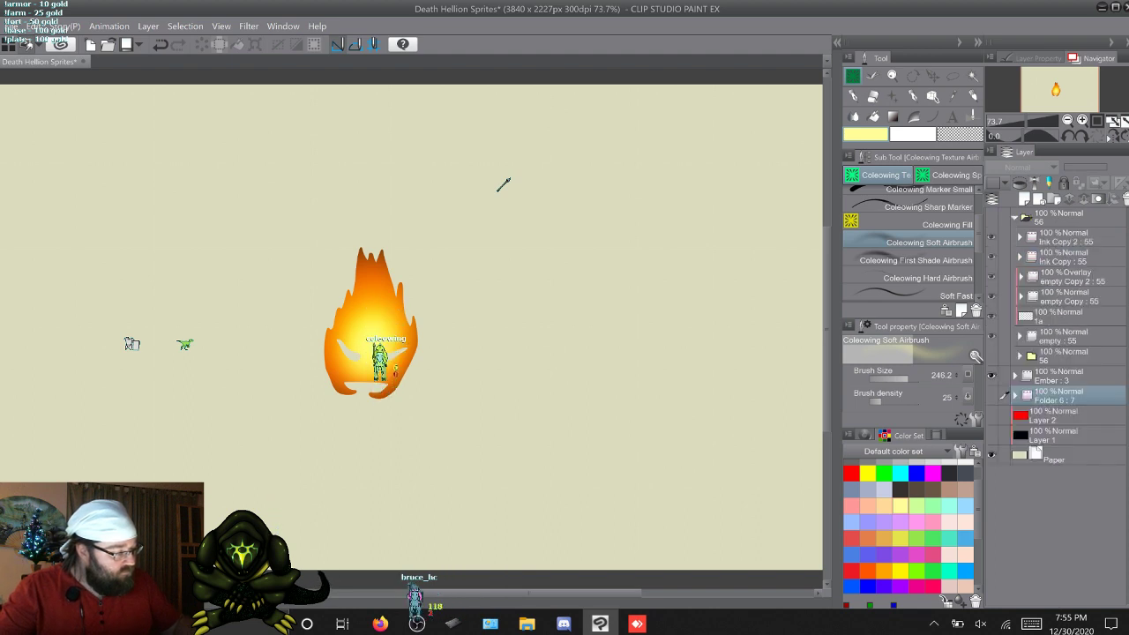
{"action": "left_click", "coordinate": [991, 217]}
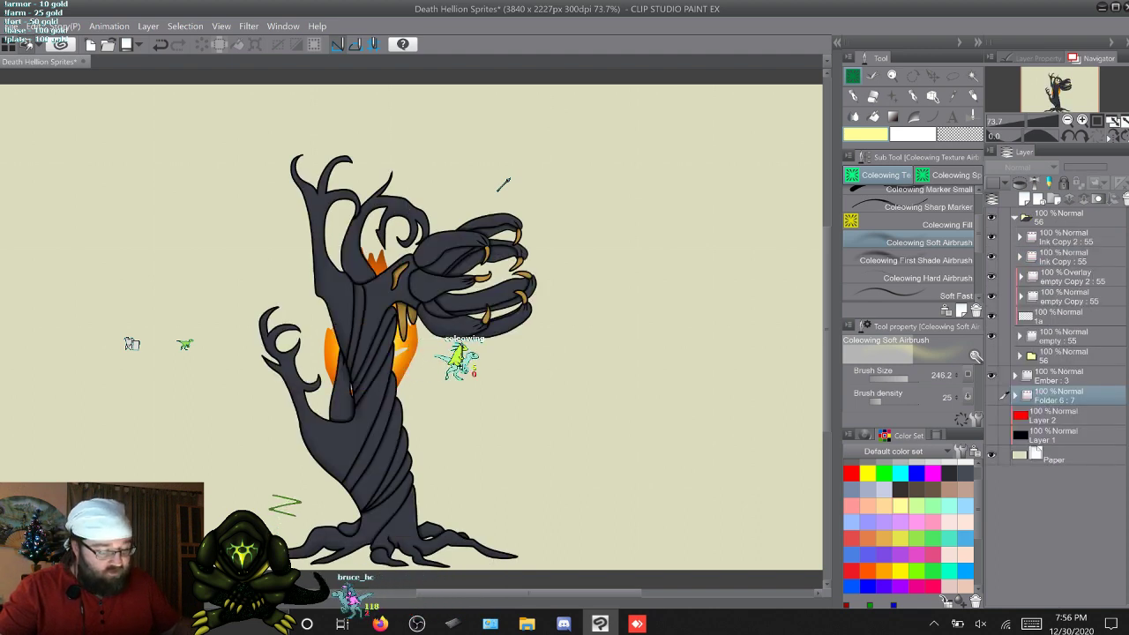
Step: Delete the nested folder 56 from inside the main folder 56
{"action": "left_click", "coordinate": [1014, 216]}
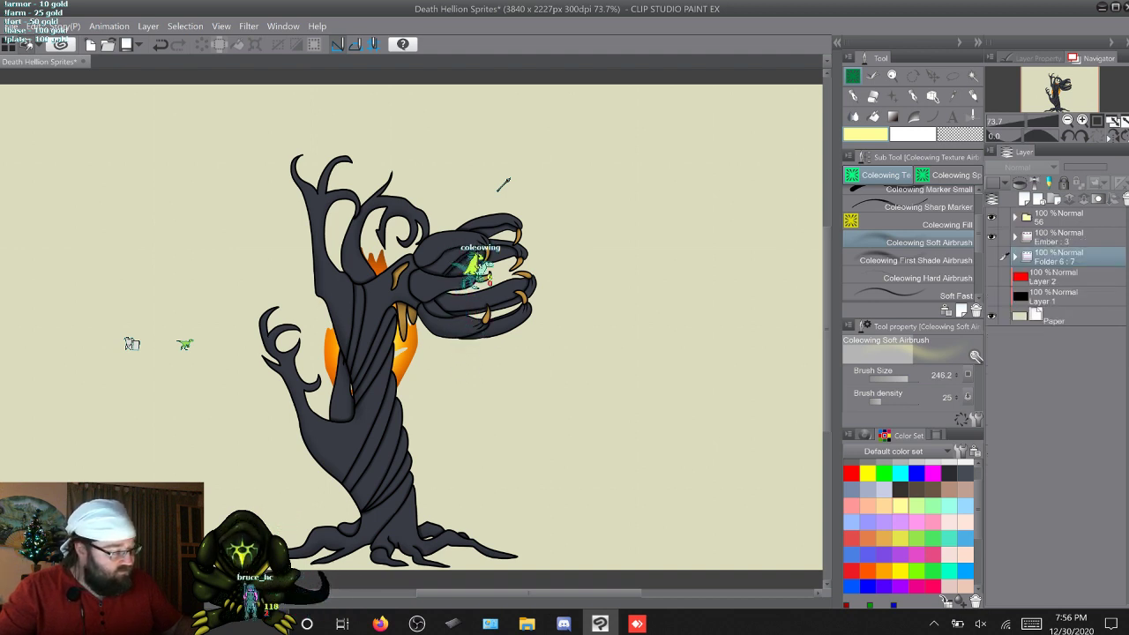
{"action": "left_click", "coordinate": [1014, 216]}
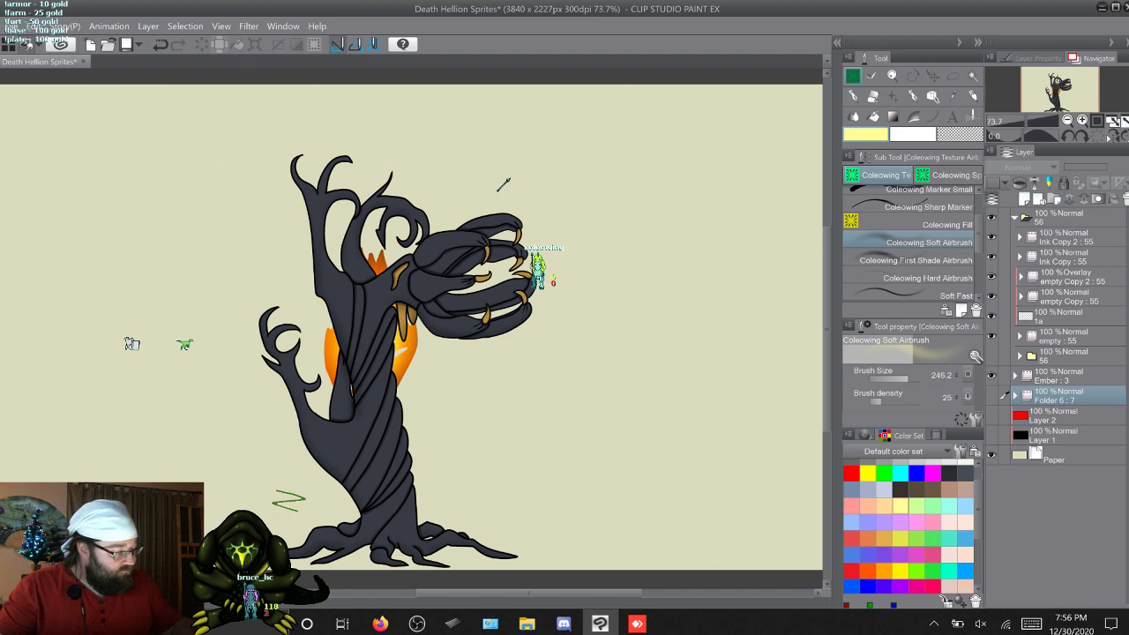
{"action": "left_click", "coordinate": [1063, 355]}
{"action": "left_click", "coordinate": [991, 355]}
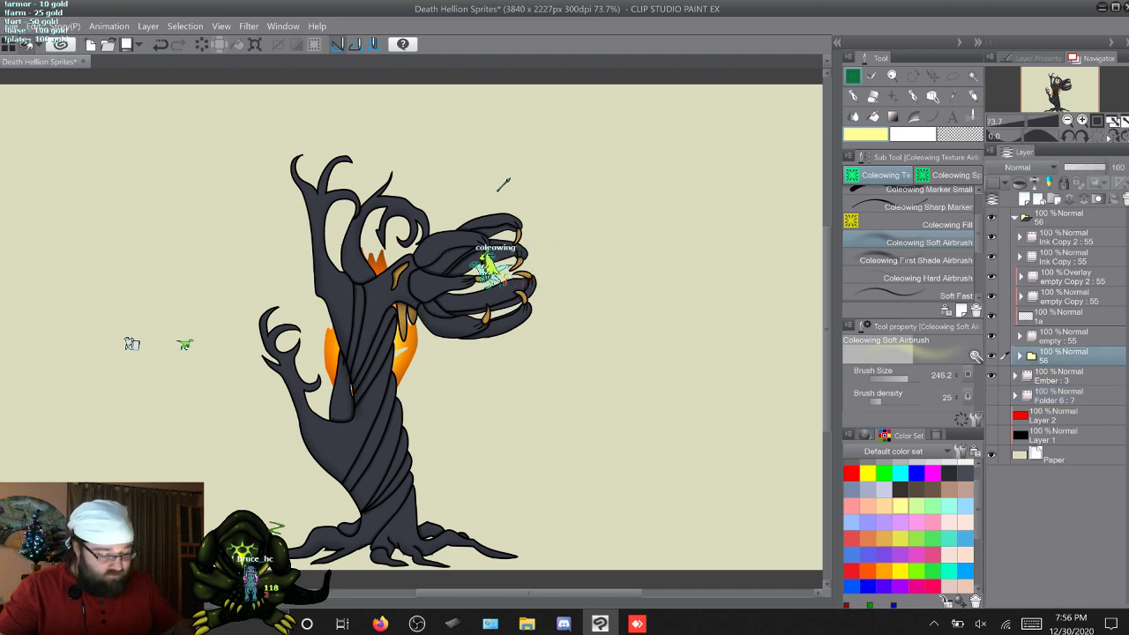
{"action": "right_click", "coordinate": [1058, 354]}
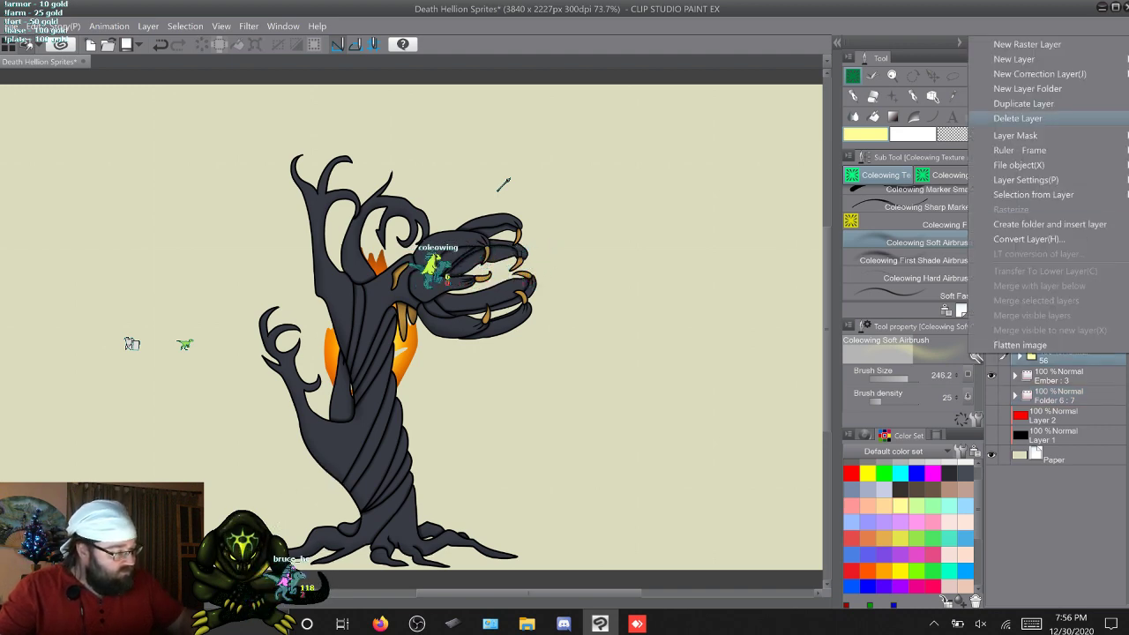
{"action": "left_click", "coordinate": [1017, 118]}
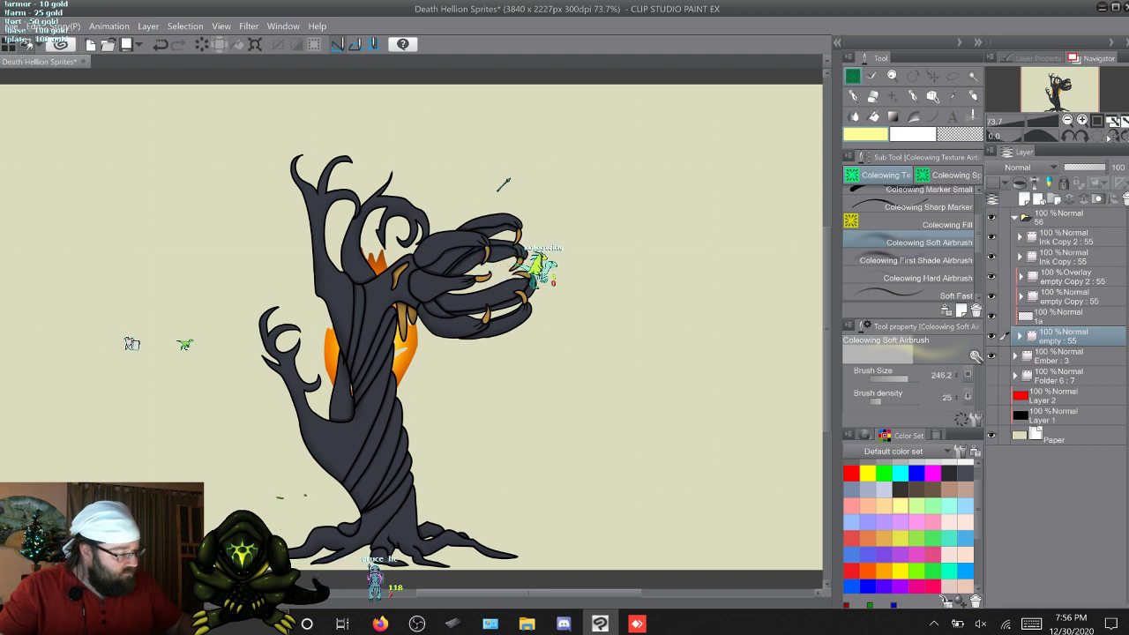
Step: Hide the Ink Copy 2 animation folder inside folder 56
{"action": "left_click", "coordinate": [1065, 237]}
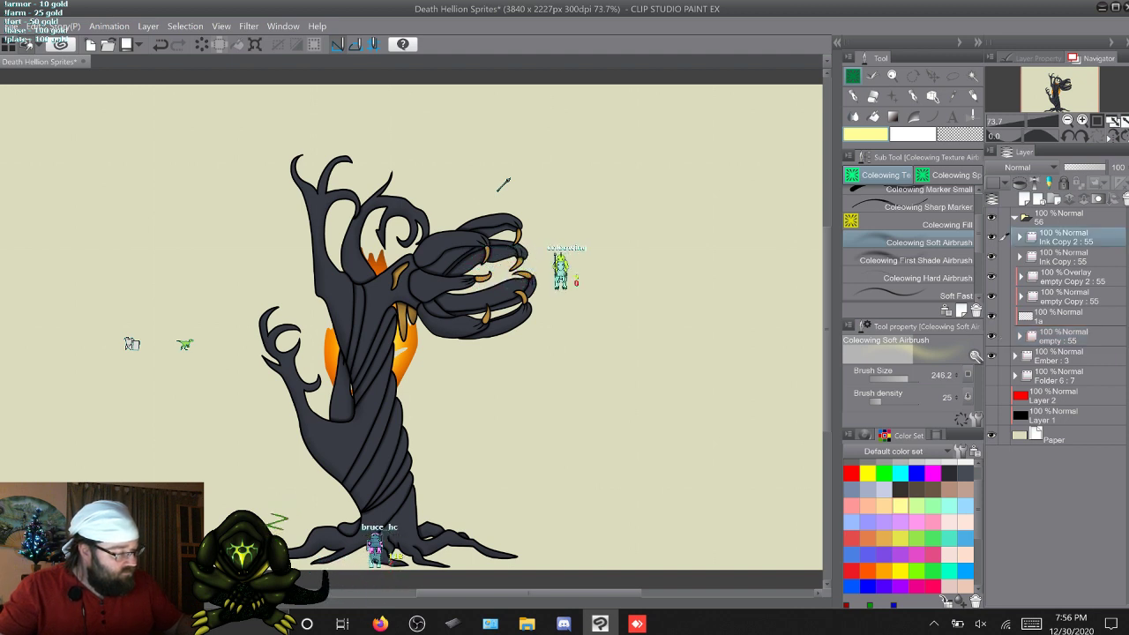
{"action": "right_click", "coordinate": [1065, 238]}
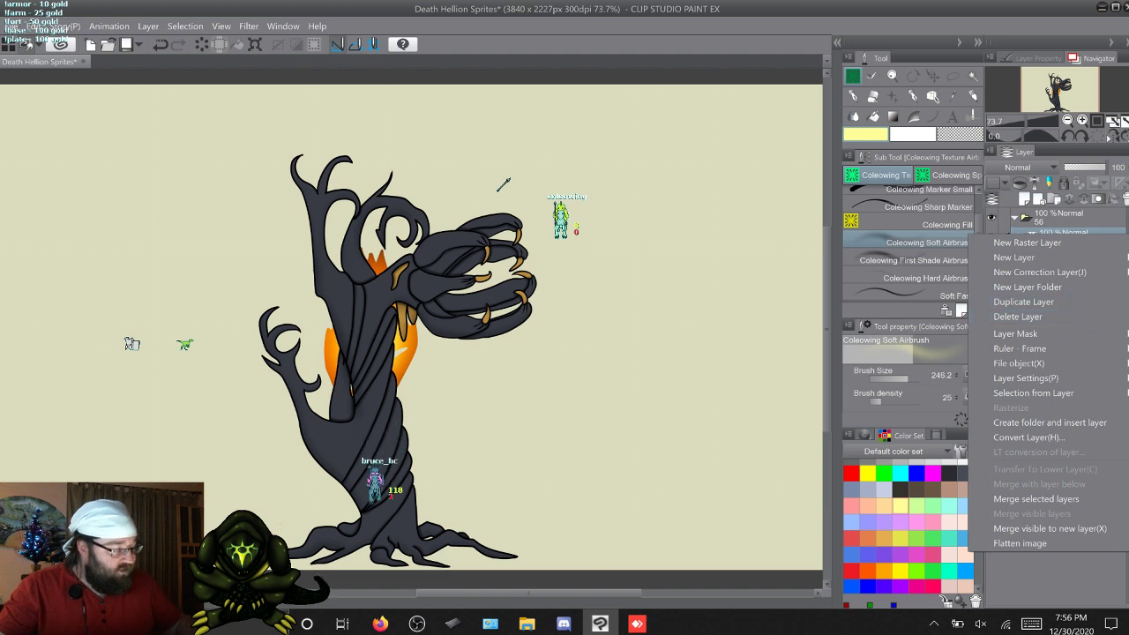
{"action": "left_click", "coordinate": [1023, 301]}
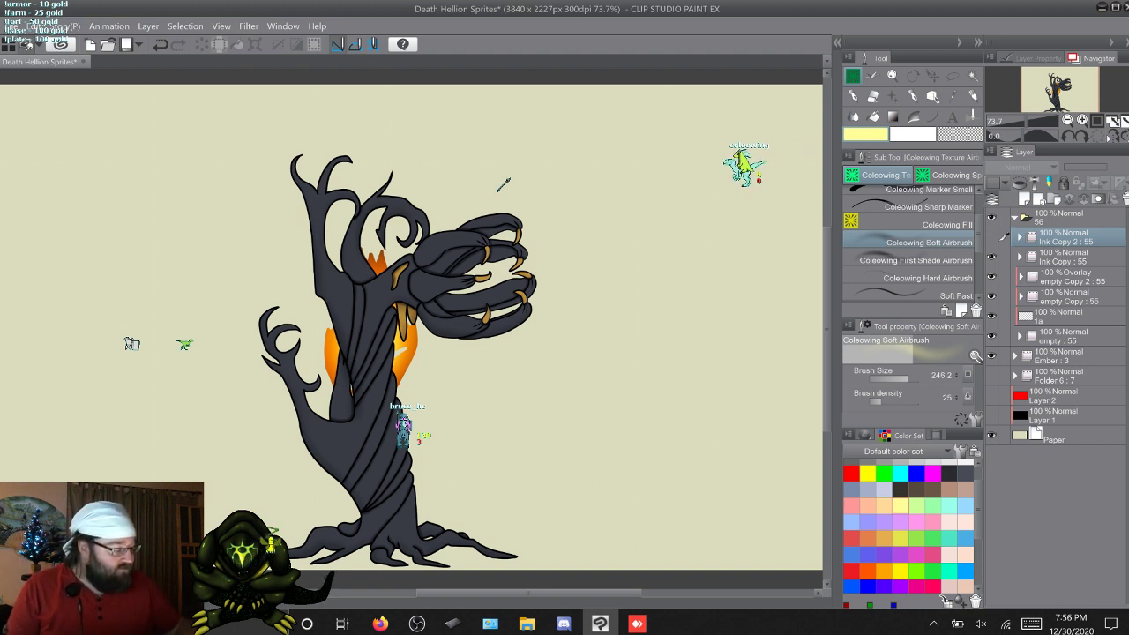
Step: Delete the Folder 6 animation folder located below Ember
{"action": "left_click", "coordinate": [1061, 376]}
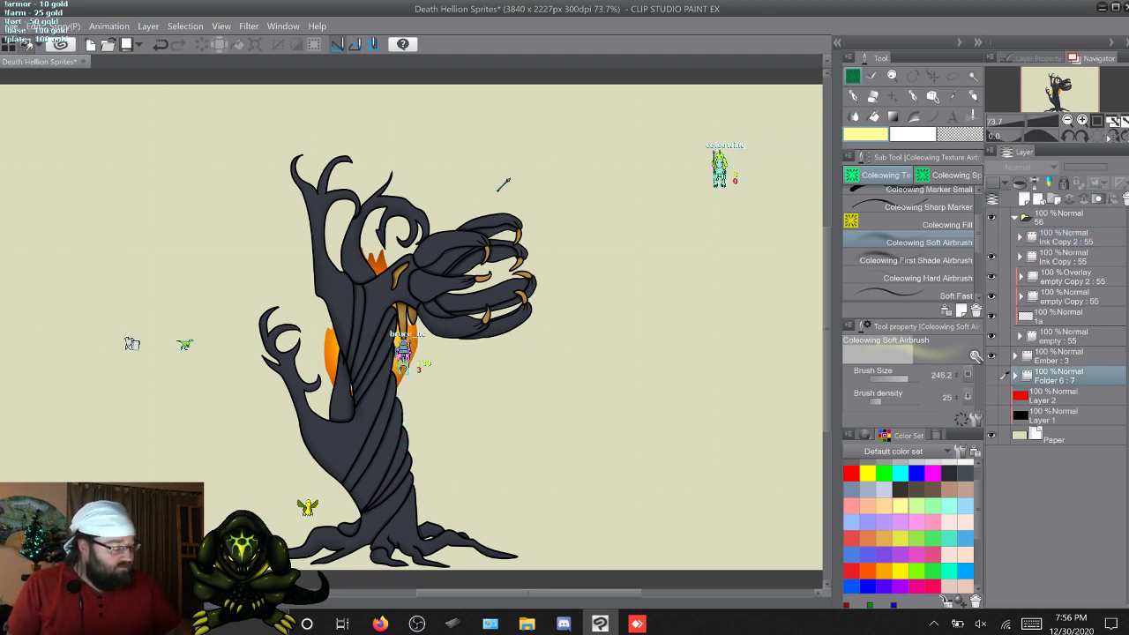
{"action": "right_click", "coordinate": [1060, 376]}
{"action": "key", "text": "Escape"}
{"action": "right_click", "coordinate": [1061, 376]}
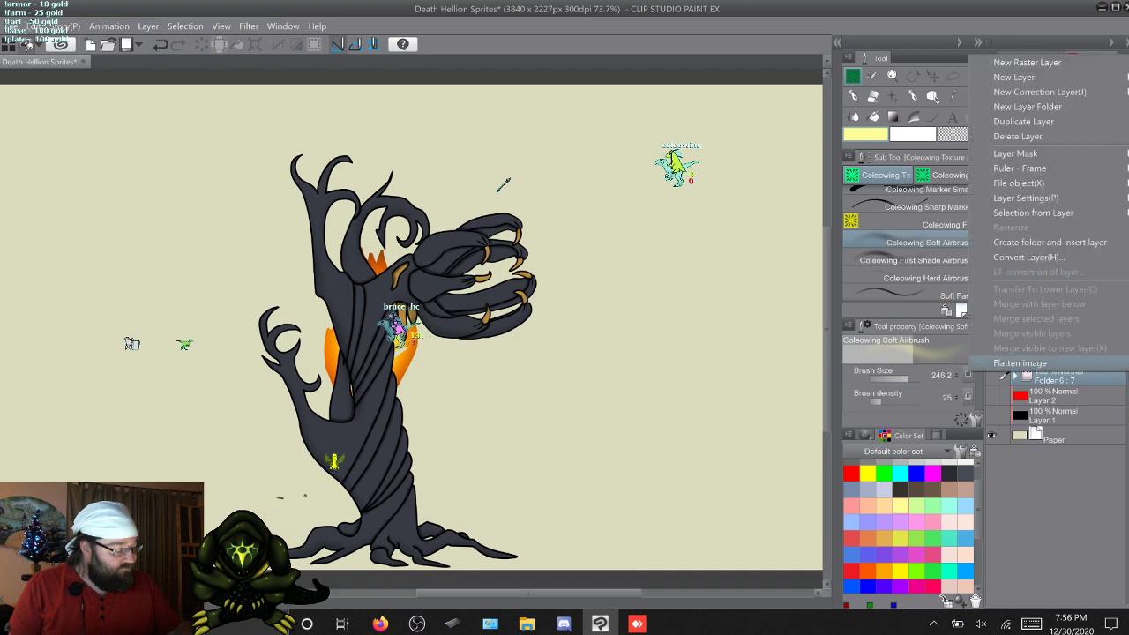
{"action": "left_click", "coordinate": [1023, 134]}
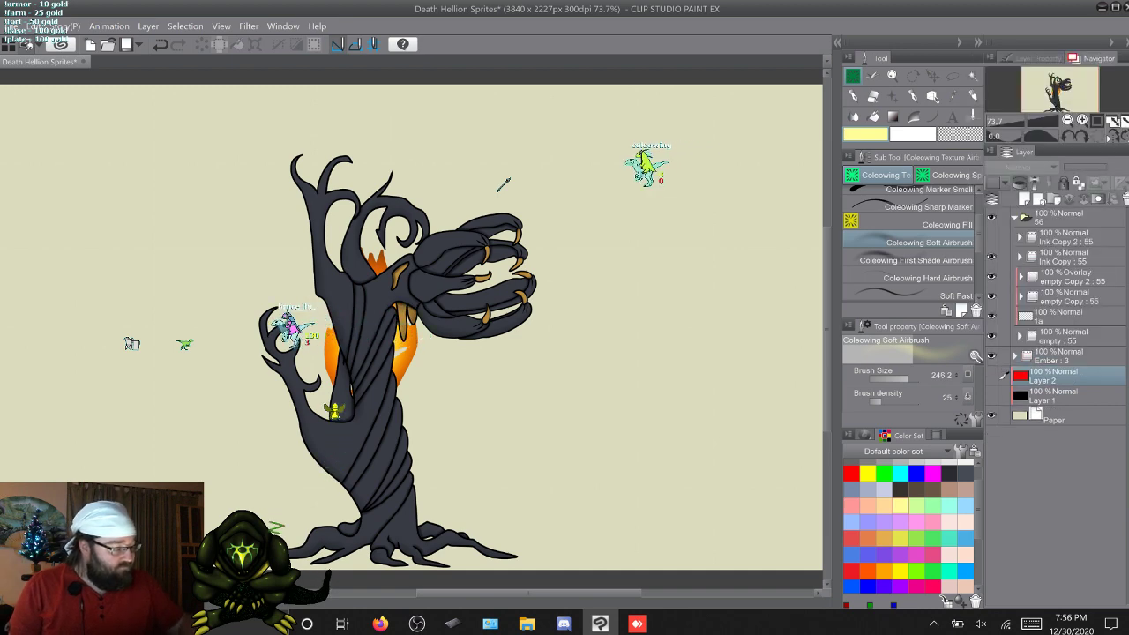
Step: Expand the Ink Copy folder to list its cels, and hide the Paper layer and the Ember folder
{"action": "left_click", "coordinate": [1062, 256]}
{"action": "left_click", "coordinate": [1019, 256]}
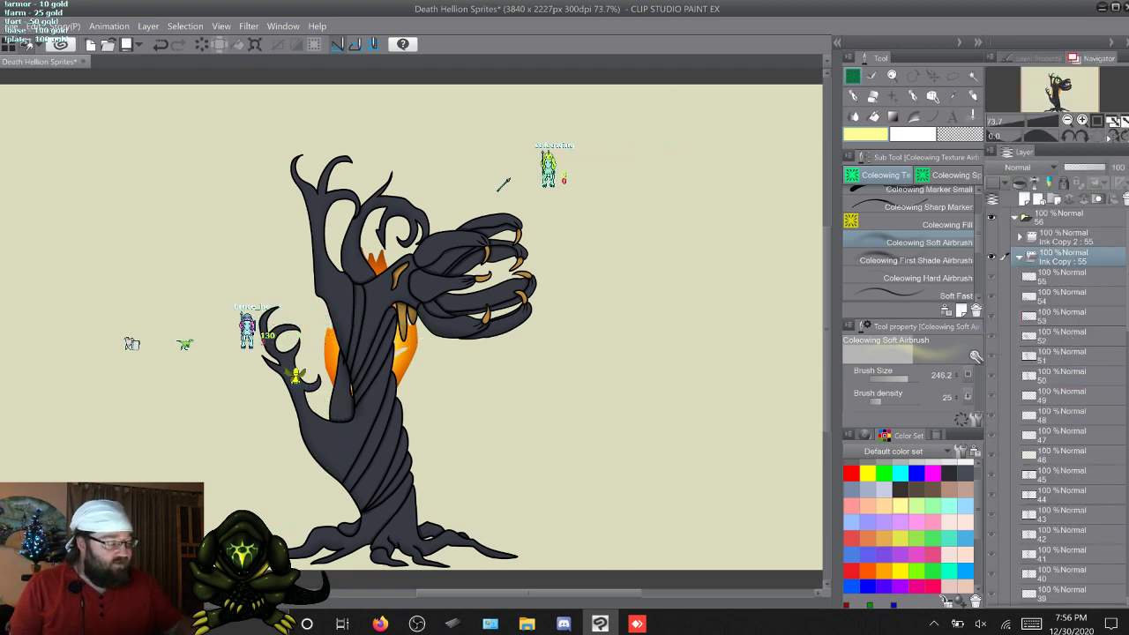
{"action": "scroll", "coordinate": [1062, 406], "scroll_direction": "down", "scroll_amount": 14}
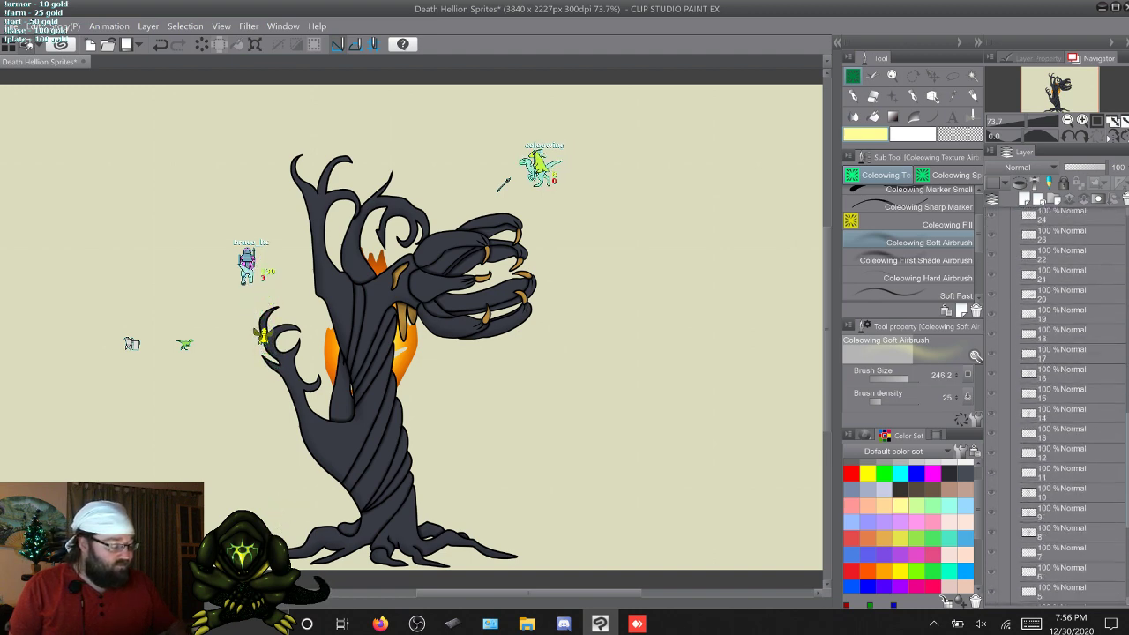
{"action": "scroll", "coordinate": [1062, 406], "scroll_direction": "down", "scroll_amount": 2}
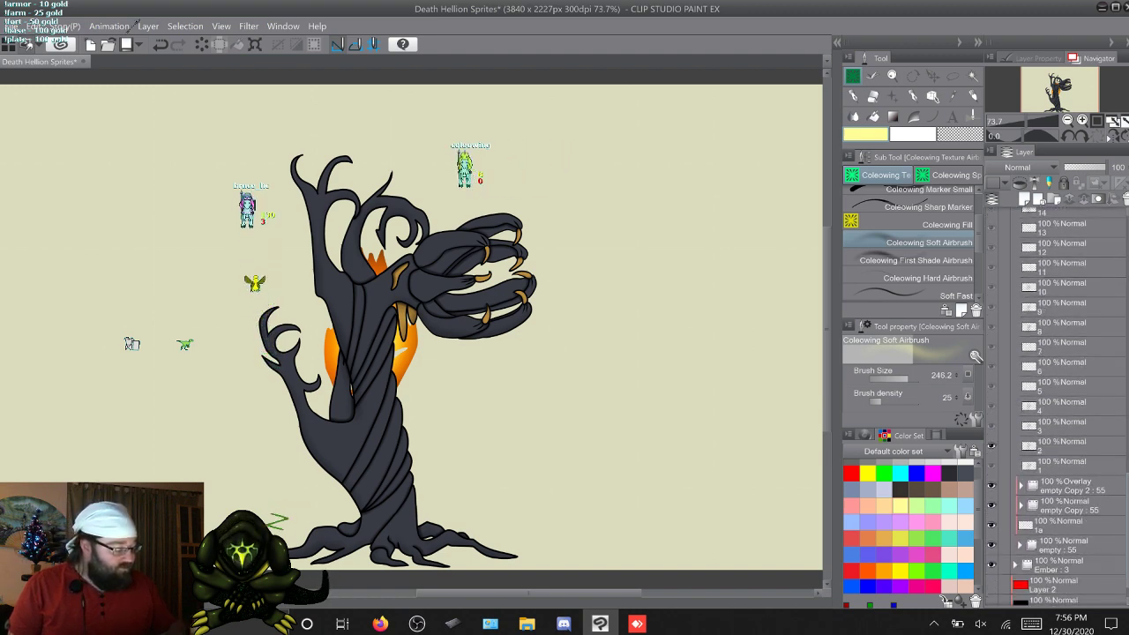
{"action": "scroll", "coordinate": [1063, 406], "scroll_direction": "down", "scroll_amount": 2}
{"action": "left_click", "coordinate": [991, 597]}
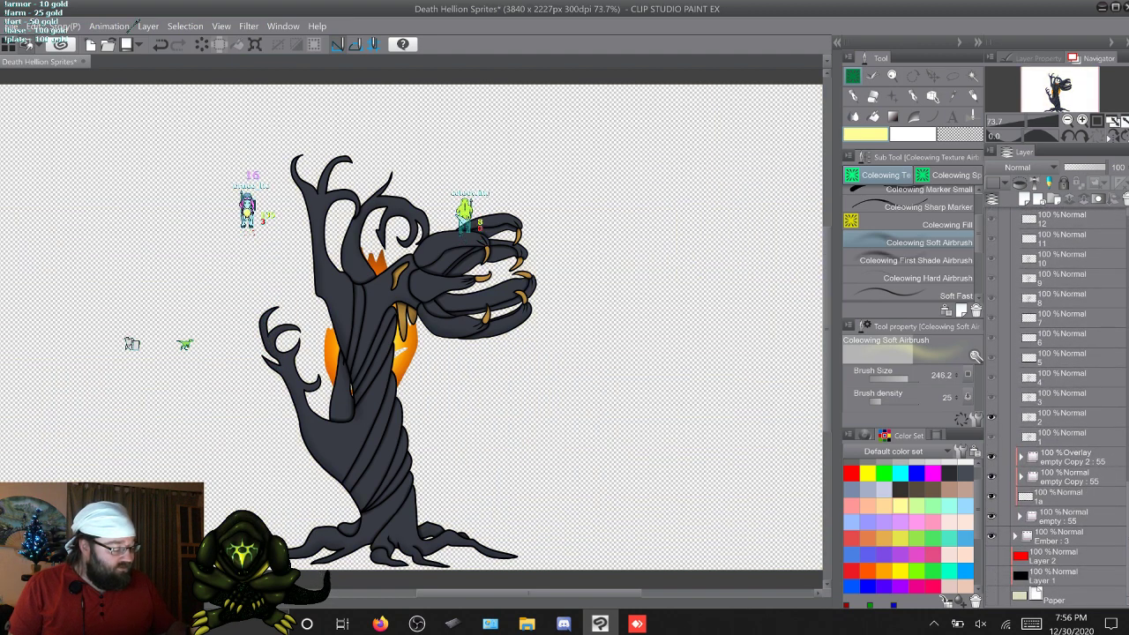
{"action": "scroll", "coordinate": [1062, 405], "scroll_direction": "up", "scroll_amount": 15}
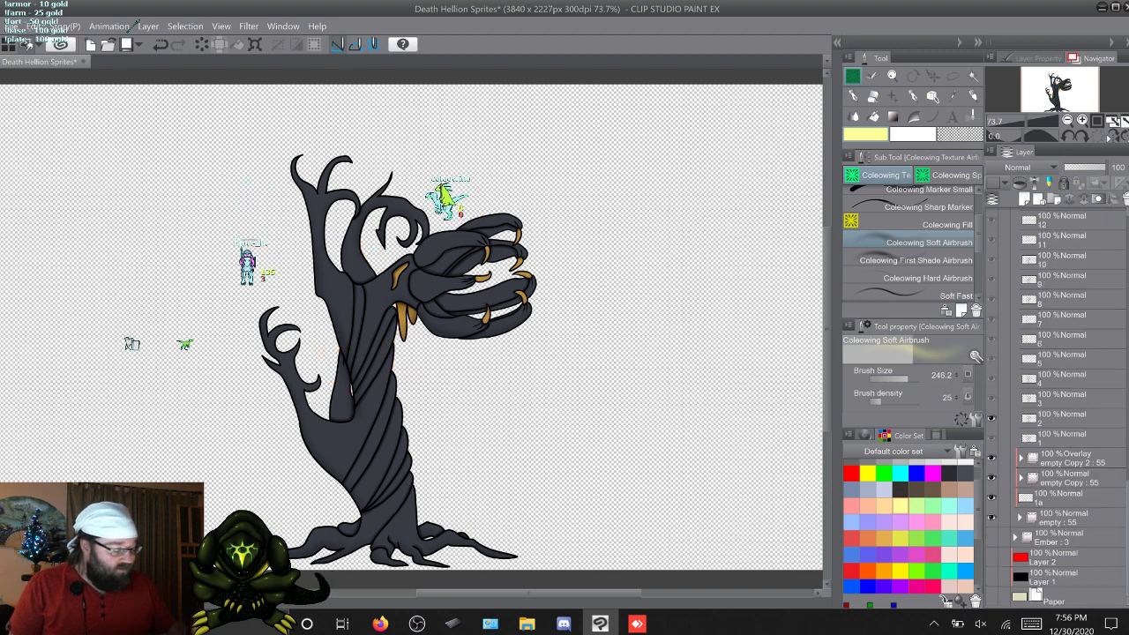
{"action": "scroll", "coordinate": [1062, 405], "scroll_direction": "up", "scroll_amount": 3}
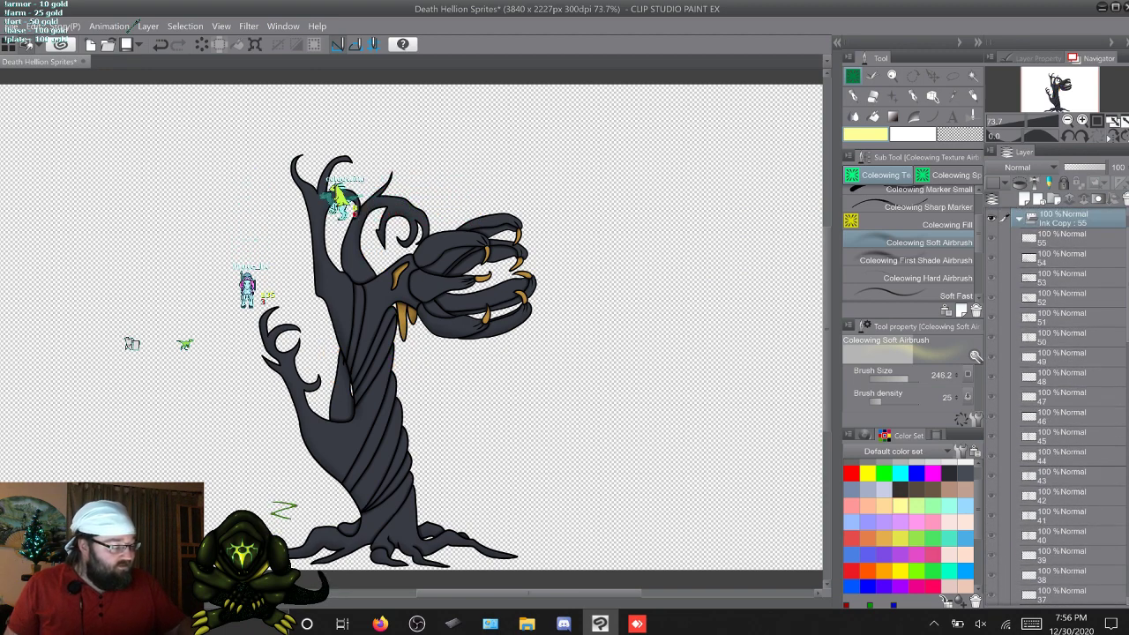
Step: Show cel 55 of Ink Copy, merge the visible artwork to a new layer, and hide that merged layer
{"action": "left_click", "coordinate": [1062, 238]}
{"action": "key", "text": "w"}
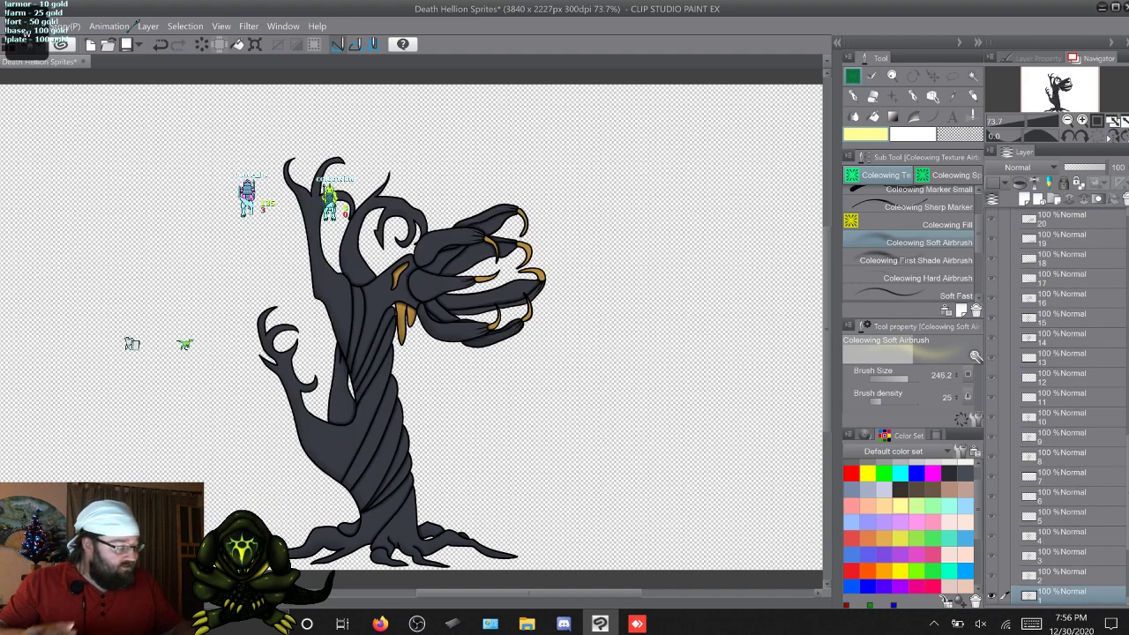
{"action": "scroll", "coordinate": [1062, 405], "scroll_direction": "up", "scroll_amount": 12}
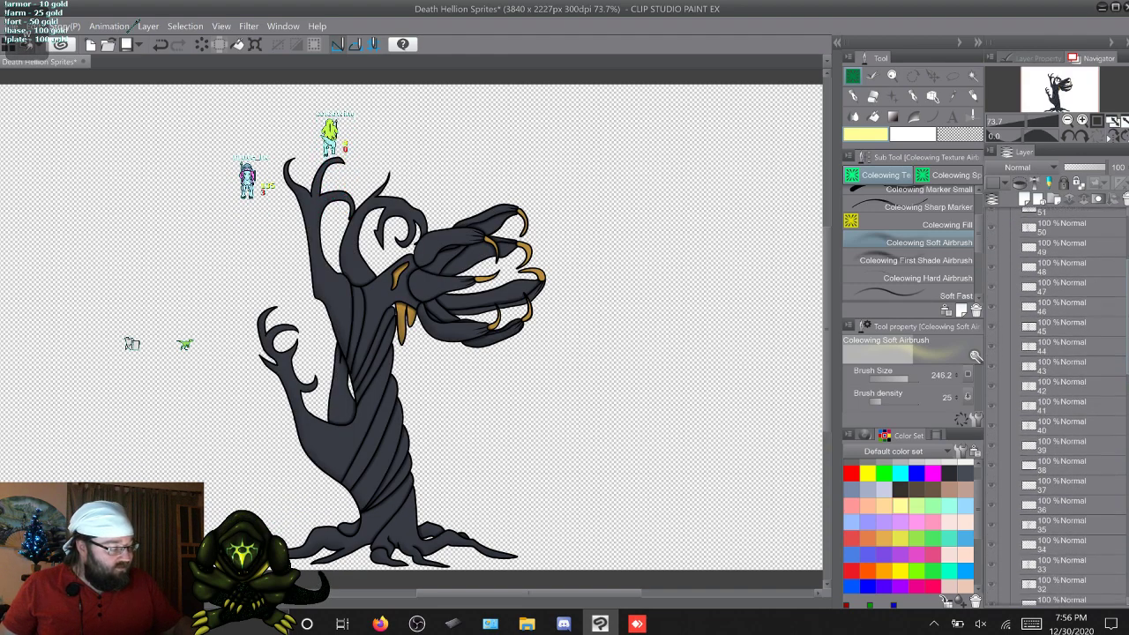
{"action": "scroll", "coordinate": [1062, 405], "scroll_direction": "up", "scroll_amount": 3}
{"action": "left_click", "coordinate": [1063, 277]}
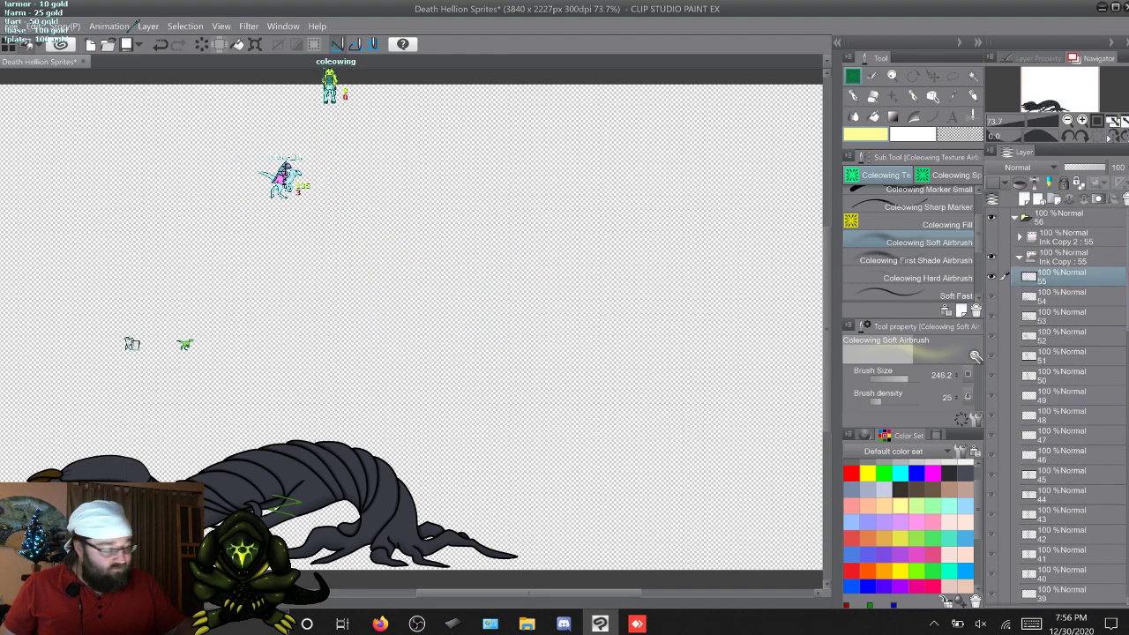
{"action": "right_click", "coordinate": [970, 256]}
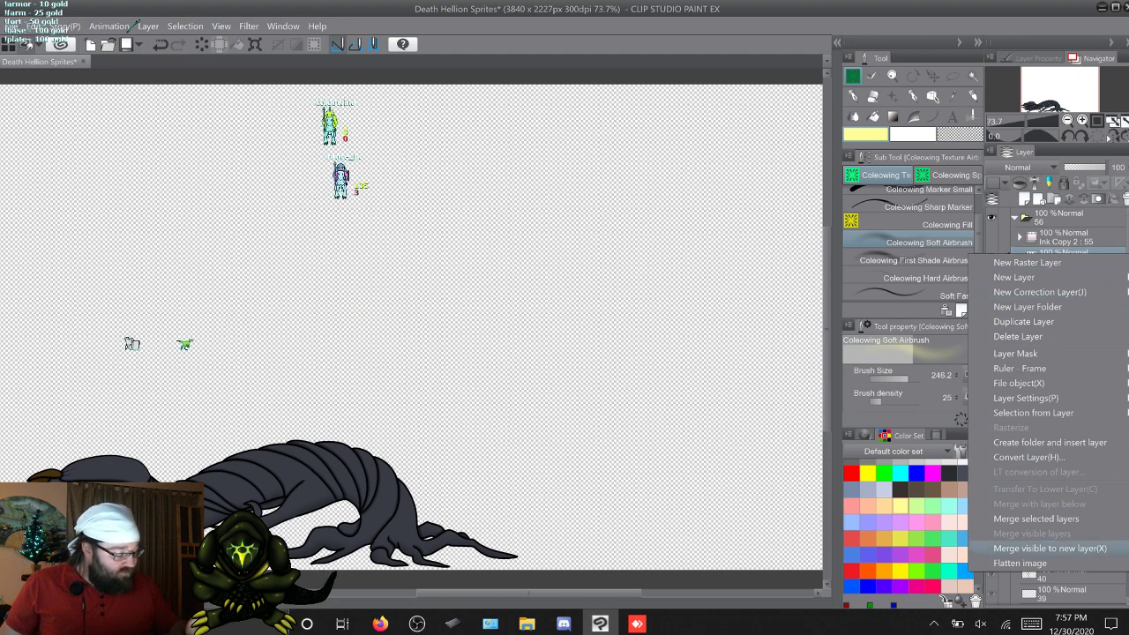
{"action": "left_click", "coordinate": [1050, 548]}
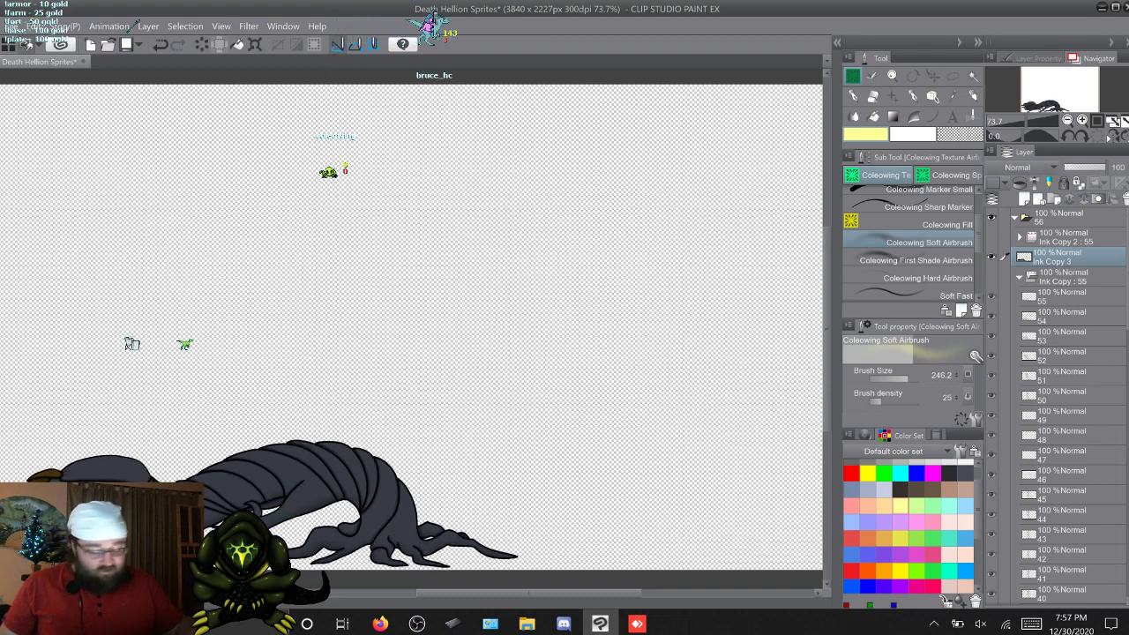
{"action": "left_click", "coordinate": [991, 257]}
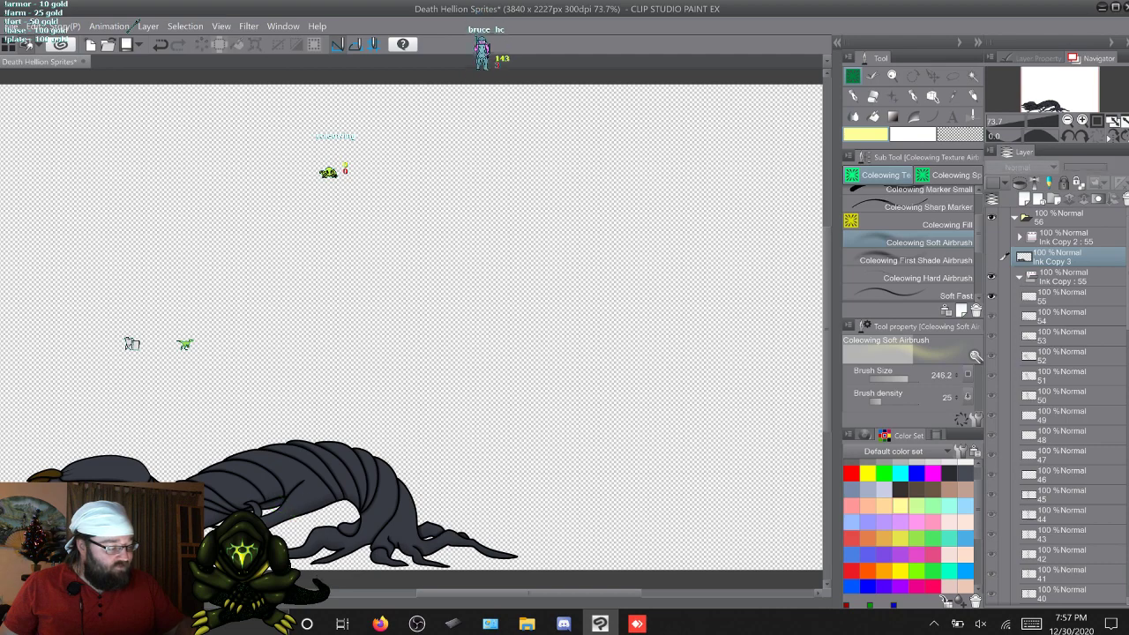
Step: Collapse the Ink Copy folder and check the merged cel 55 layer against the source folders from Ink Copy to empty
{"action": "left_click", "coordinate": [1019, 277]}
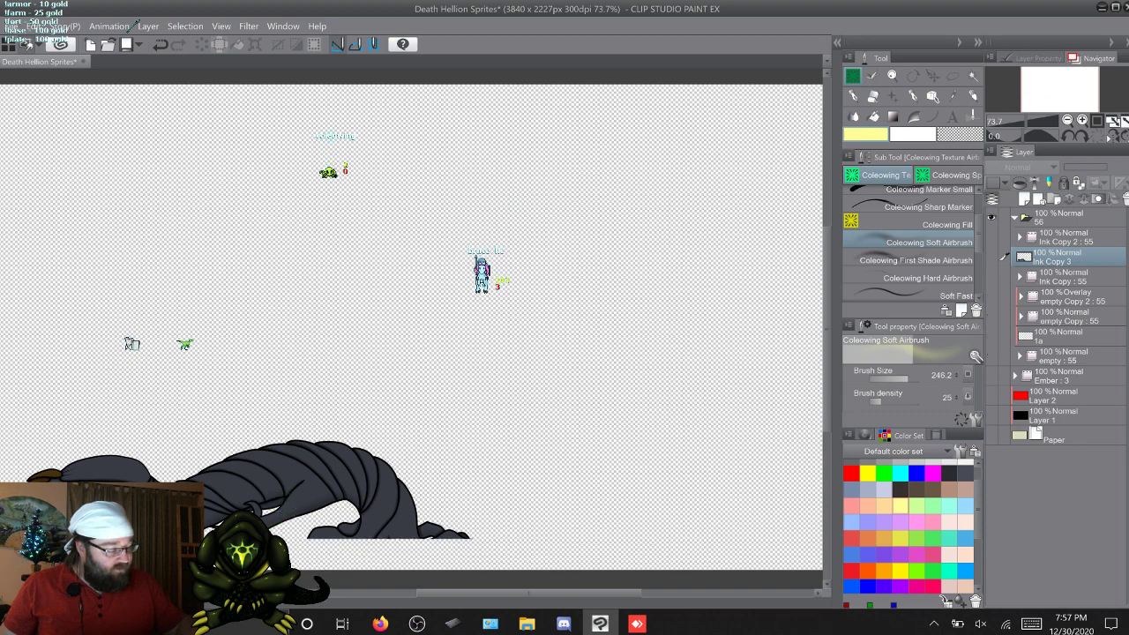
{"action": "left_click", "coordinate": [991, 257]}
{"action": "left_click", "coordinate": [991, 256]}
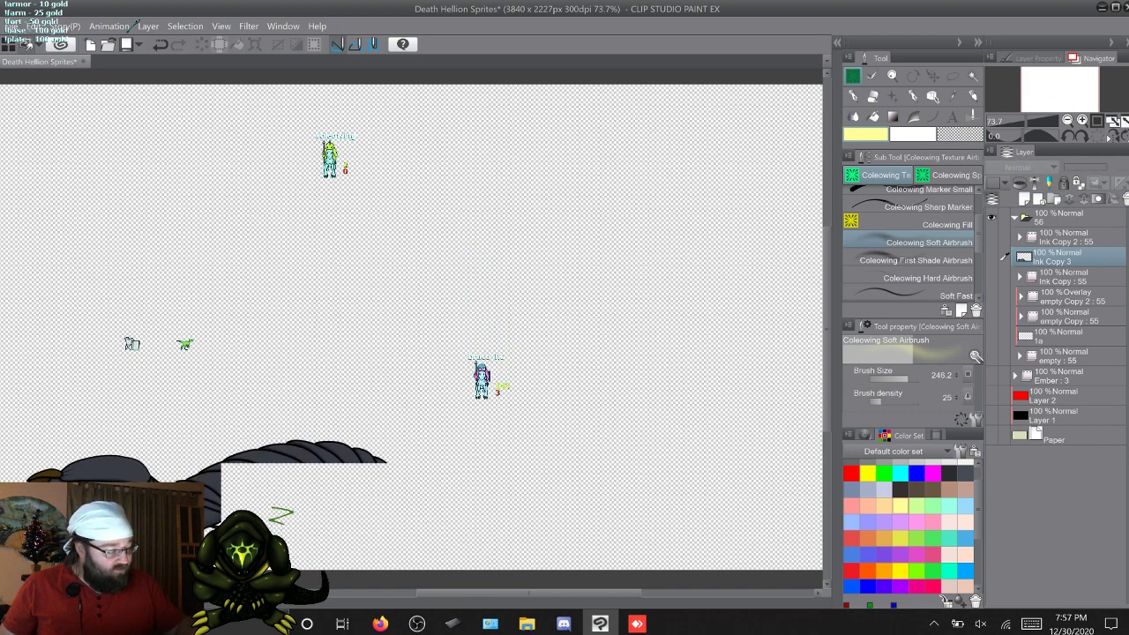
{"action": "left_click", "coordinate": [991, 277]}
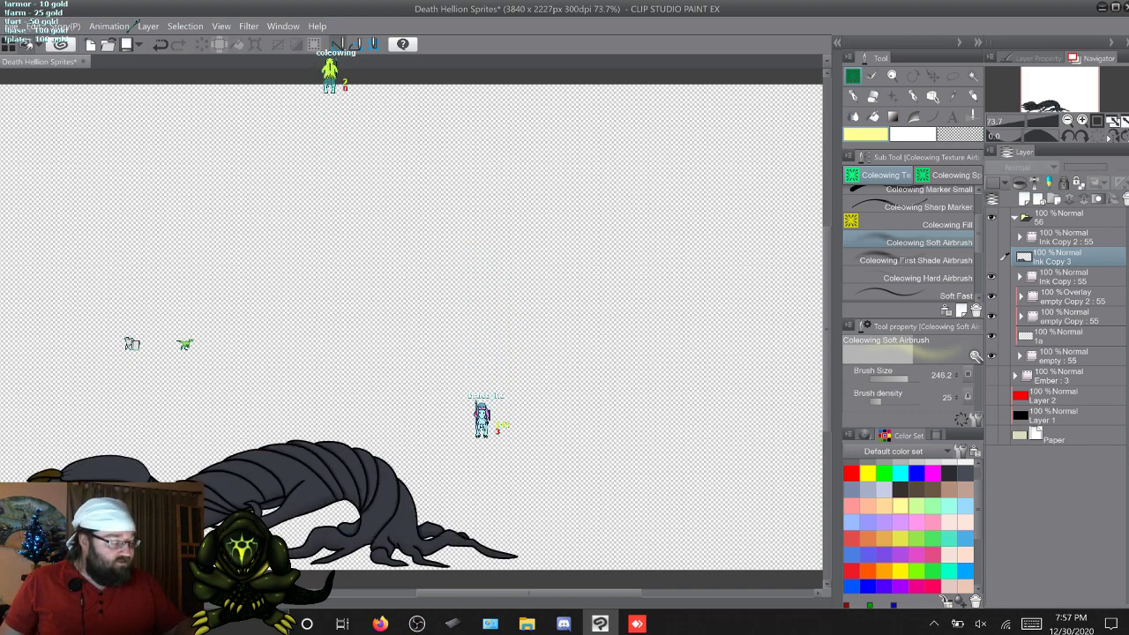
{"action": "left_click", "coordinate": [1019, 277]}
{"action": "left_click", "coordinate": [1019, 277]}
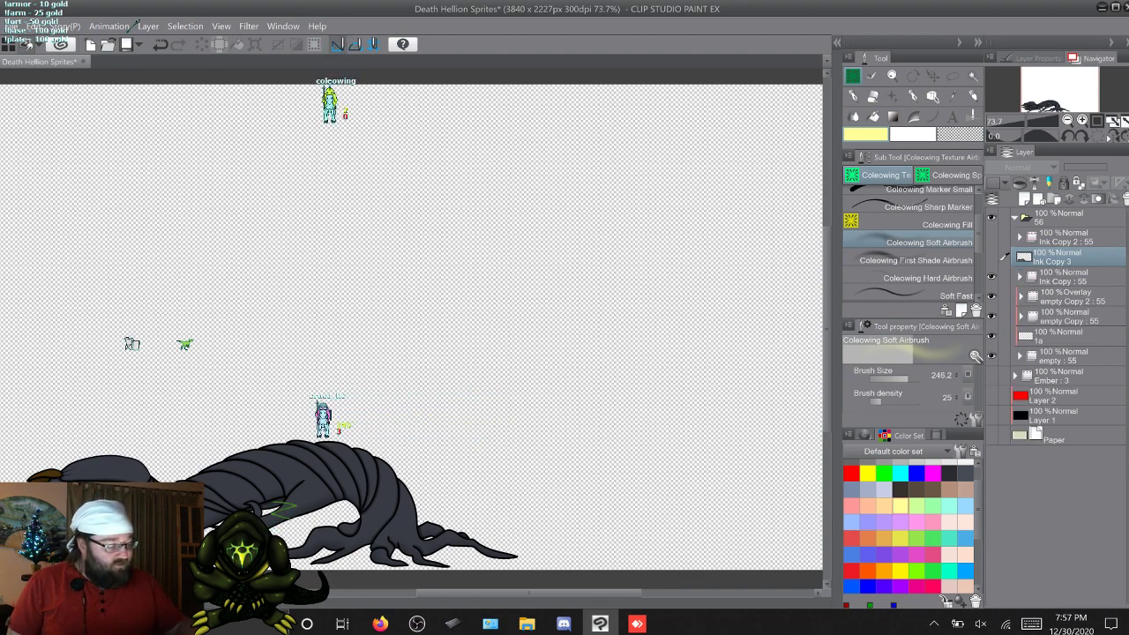
{"action": "left_click", "coordinate": [1062, 356]}
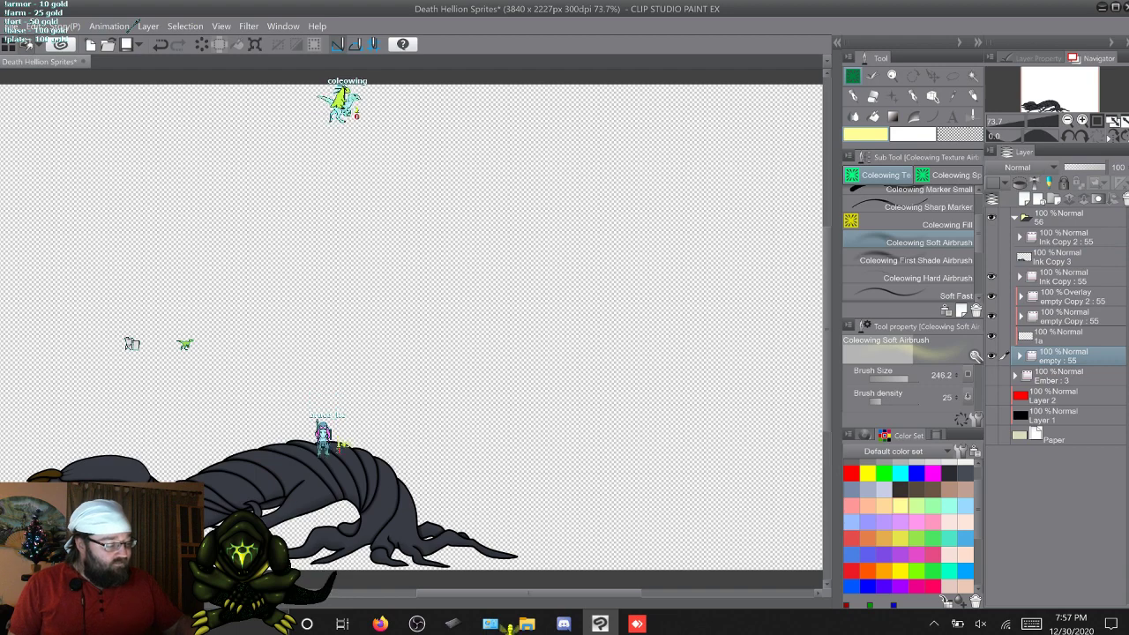
{"action": "left_click", "coordinate": [1062, 277]}
{"action": "left_click", "coordinate": [1062, 356]}
{"action": "left_click", "coordinate": [1063, 277]}
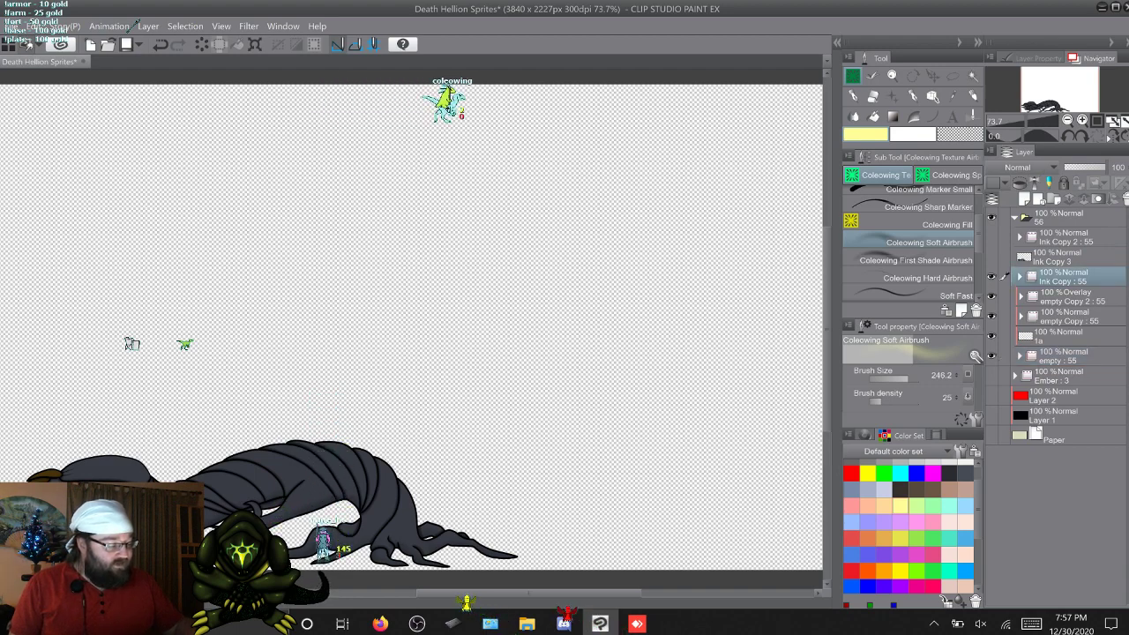
{"action": "left_click", "coordinate": [1062, 355]}
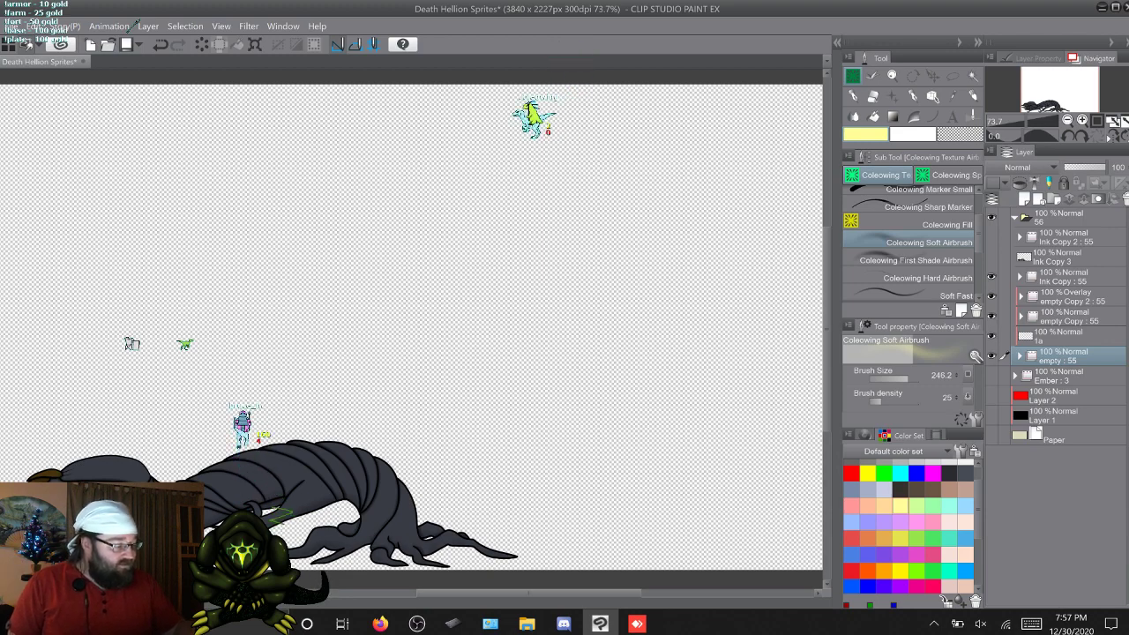
Step: Switch the Ink Copy folder to cel 54, merge the visible artwork to a new layer, and hide the merged layer
{"action": "left_click", "coordinate": [1019, 277]}
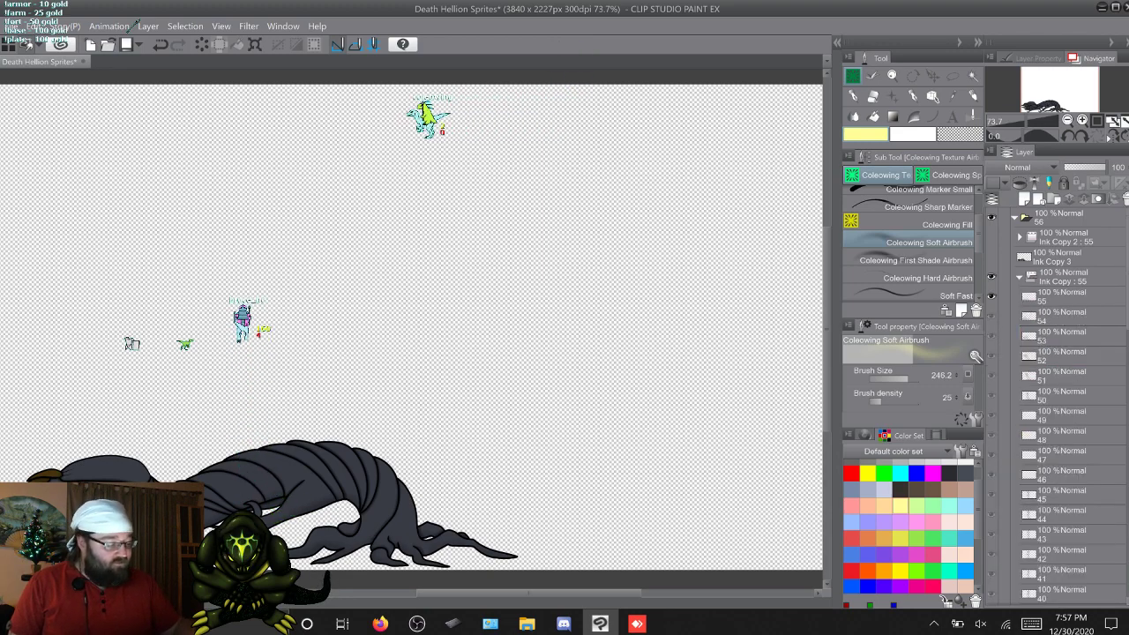
{"action": "left_click", "coordinate": [1061, 315]}
{"action": "right_click", "coordinate": [1062, 315]}
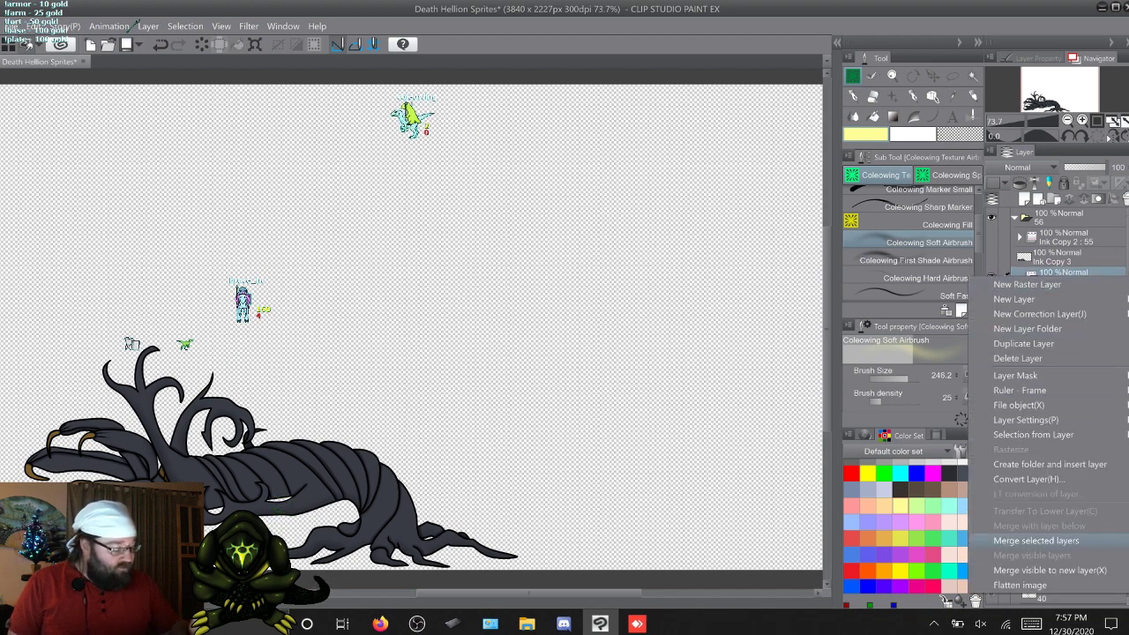
{"action": "left_click", "coordinate": [1049, 569]}
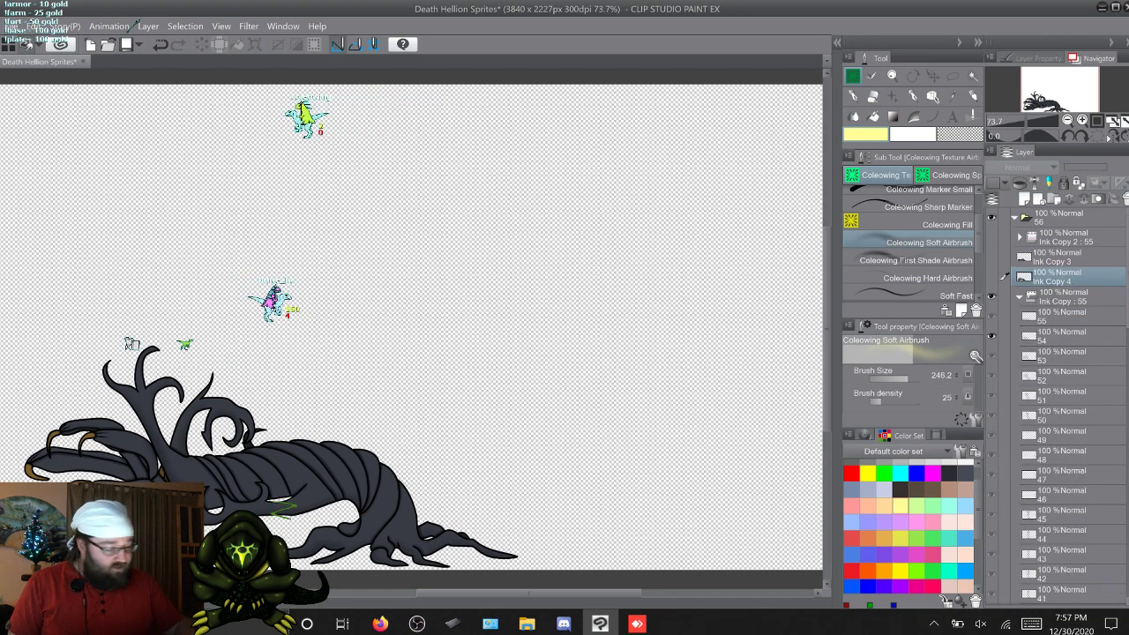
Step: Switch to cel 53, merge its visible tree artwork to a new layer, and hide the merged layer
{"action": "left_click", "coordinate": [1062, 296]}
{"action": "right_click", "coordinate": [1049, 296]}
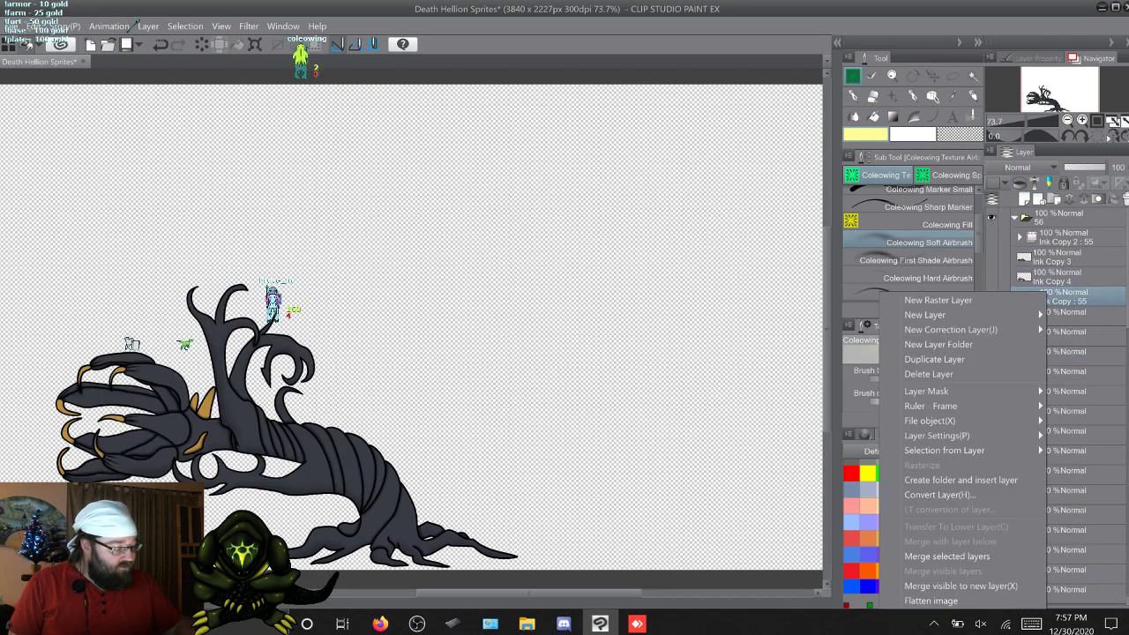
{"action": "left_click", "coordinate": [961, 586]}
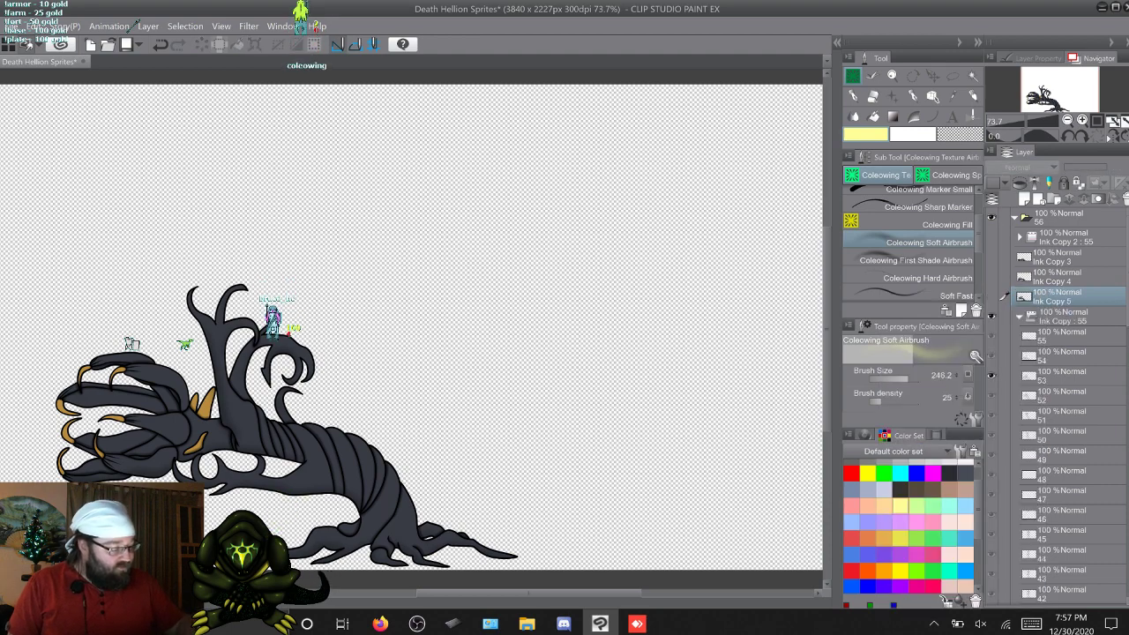
Step: Merge the visible artwork of cel 52 and of cel 51 to separate new layers, hiding the cel 52 merged layer
{"action": "left_click", "coordinate": [1062, 316]}
{"action": "right_click", "coordinate": [1062, 315]}
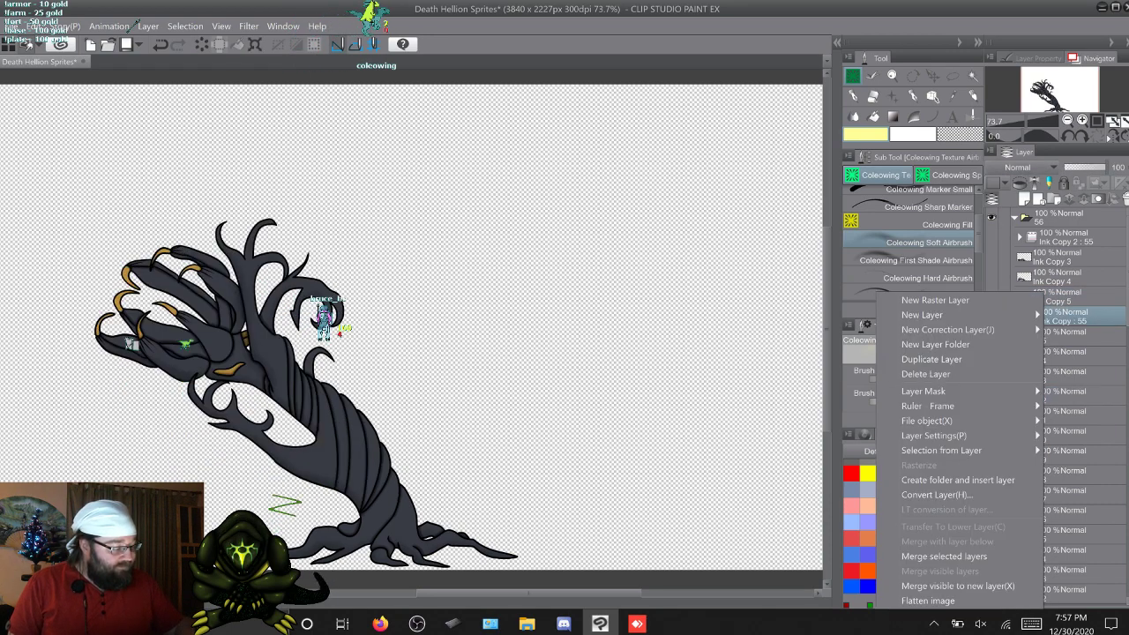
{"action": "left_click", "coordinate": [962, 585]}
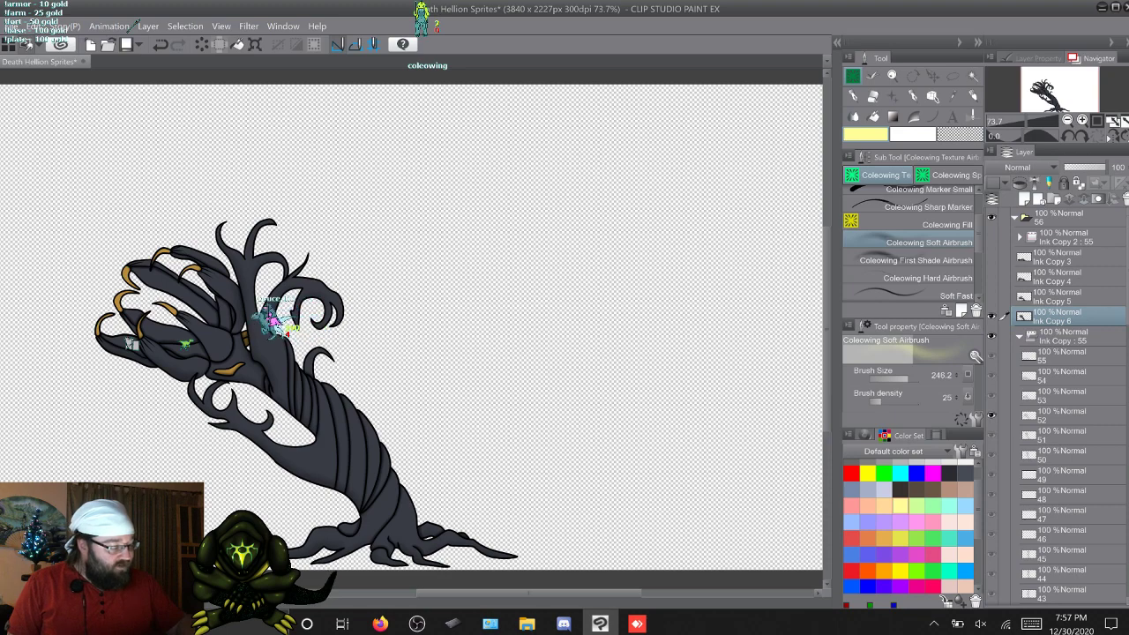
{"action": "left_click", "coordinate": [1062, 435]}
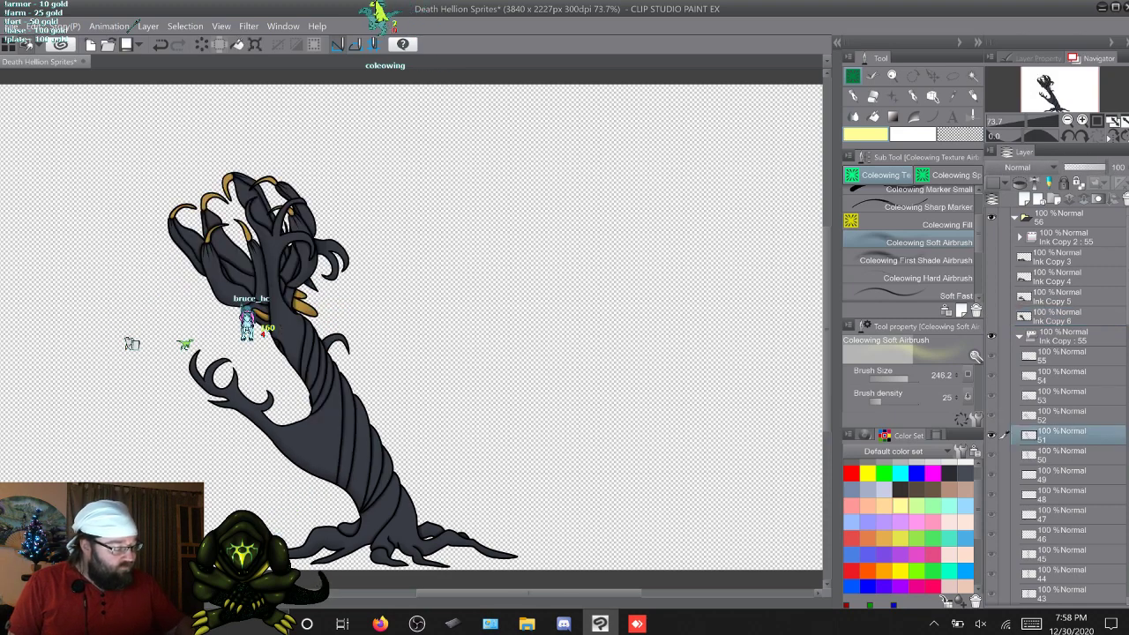
{"action": "right_click", "coordinate": [1062, 435]}
{"action": "left_click", "coordinate": [970, 305]}
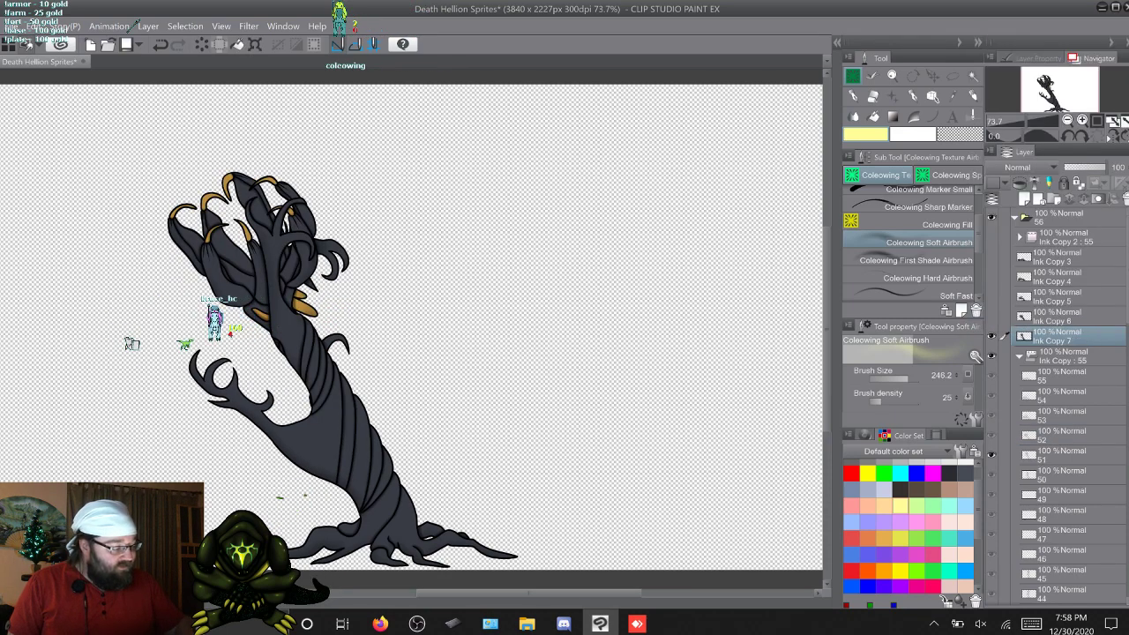
Step: Hide the merged cel 51 layer, switch Ink Copy to cel 50, and merge its visible artwork to a new layer
{"action": "left_click", "coordinate": [1063, 474]}
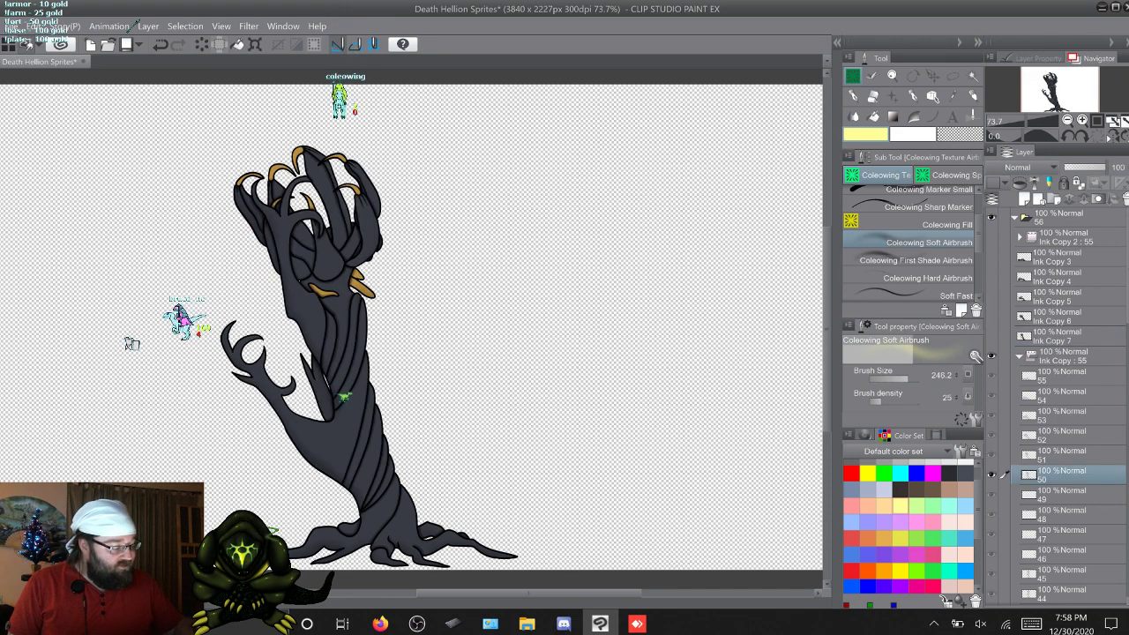
{"action": "right_click", "coordinate": [1063, 353]}
{"action": "left_click", "coordinate": [1063, 350]}
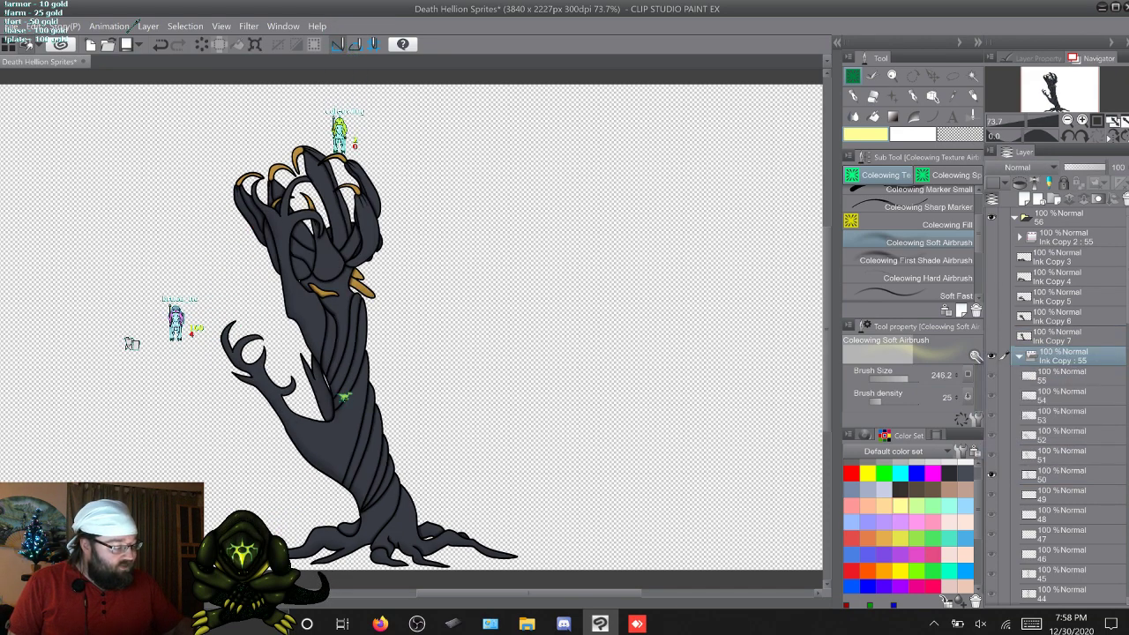
{"action": "right_click", "coordinate": [1062, 354]}
{"action": "left_click", "coordinate": [997, 332]}
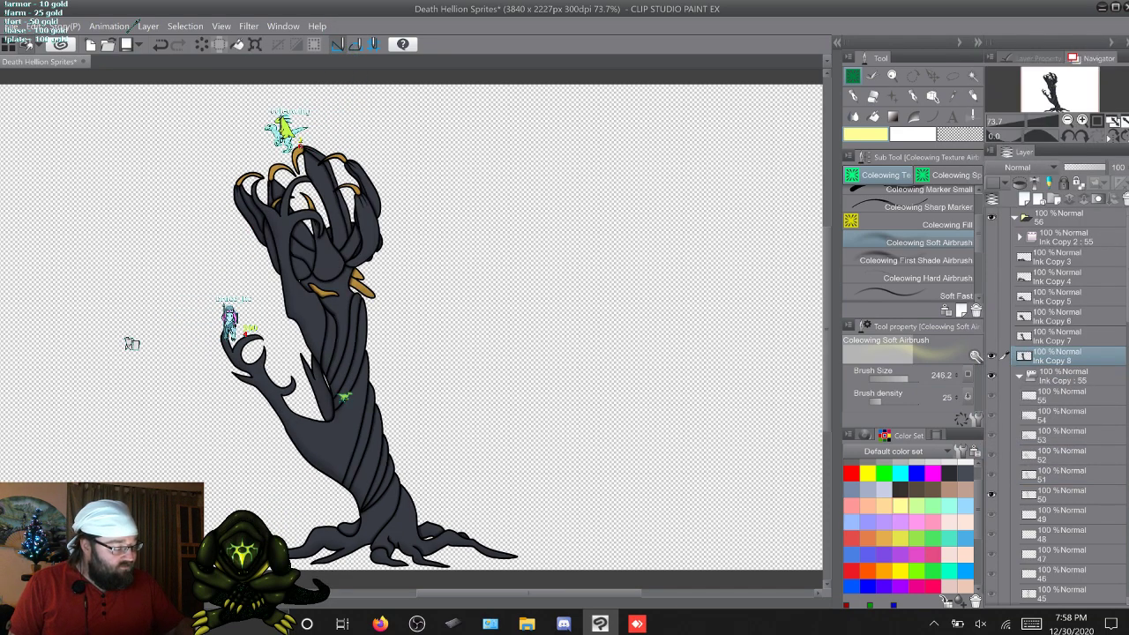
Step: Move layers 49, 48, 47 and 46 out of the Ink Copy folder, stack them in order directly above it, and hide them
{"action": "left_click", "coordinate": [1063, 515]}
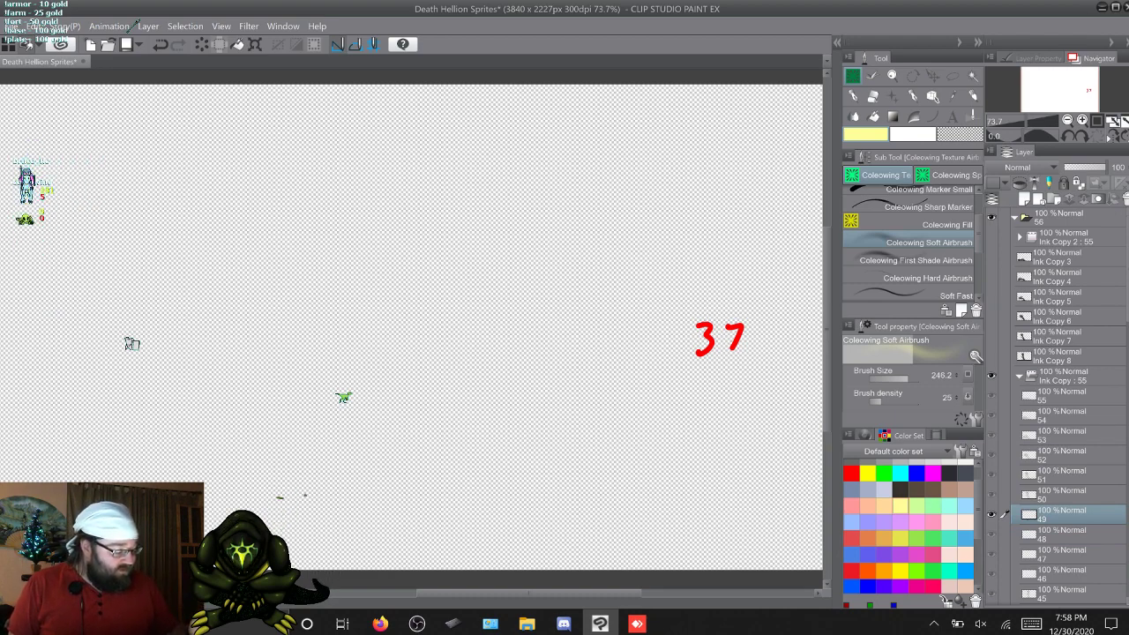
{"action": "mouse_move", "coordinate": [1004, 473]}
{"action": "left_mouse_down"}
{"action": "mouse_move", "coordinate": [1004, 349]}
{"action": "mouse_move", "coordinate": [1003, 360]}
{"action": "left_mouse_up"}
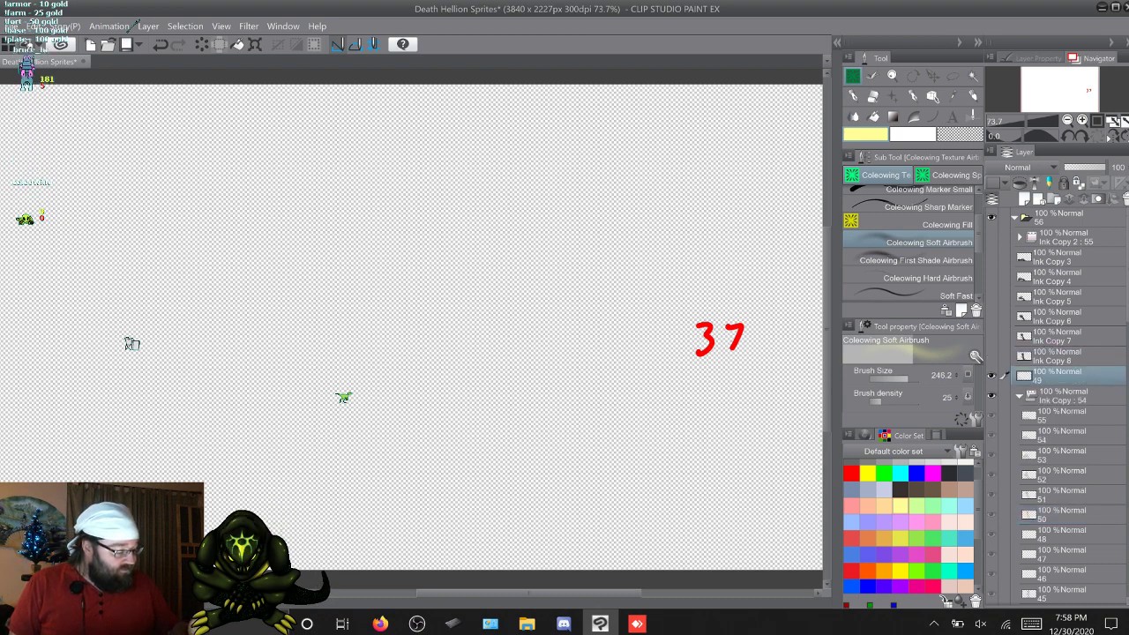
{"action": "left_click_drag", "start_coordinate": [1040, 535], "coordinate": [1040, 387]}
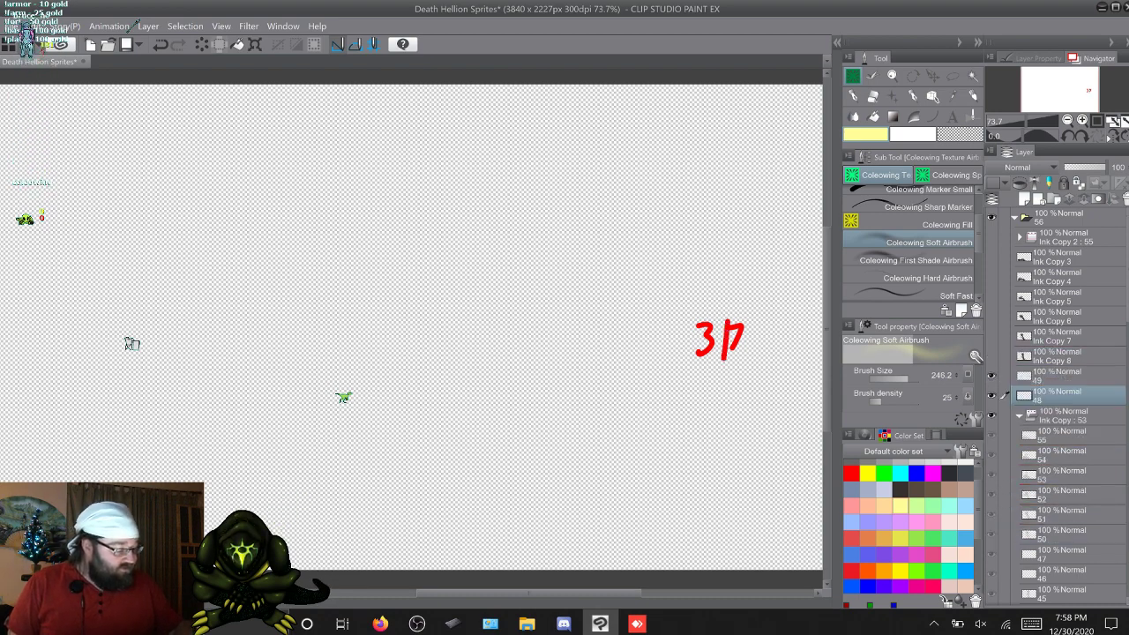
{"action": "left_click", "coordinate": [1058, 554]}
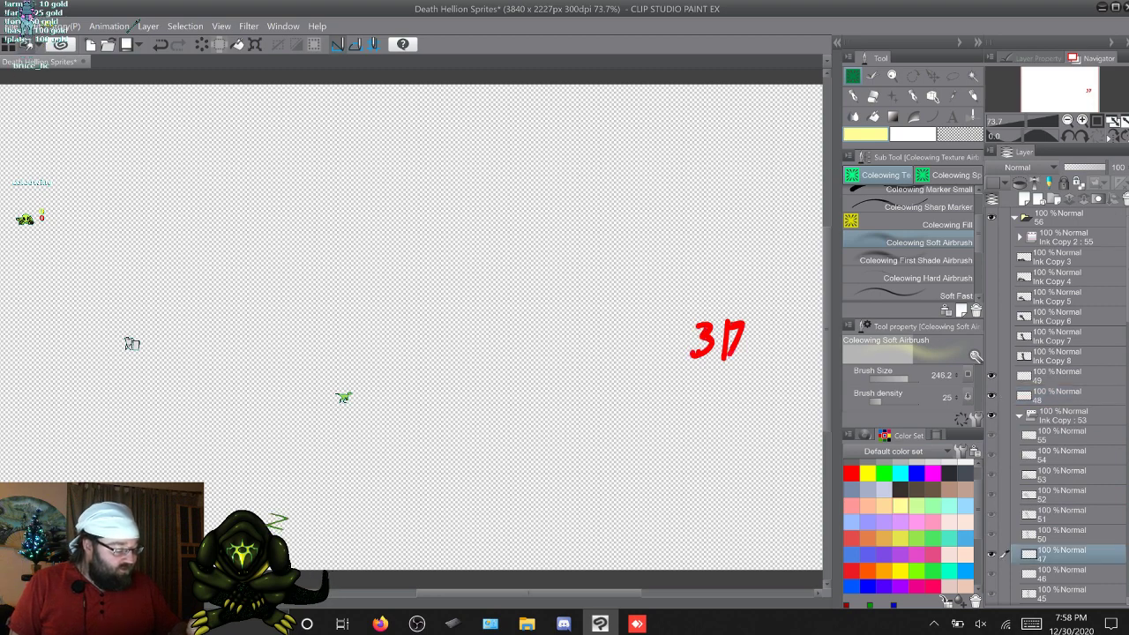
{"action": "left_click_drag", "start_coordinate": [1058, 554], "coordinate": [1058, 413]}
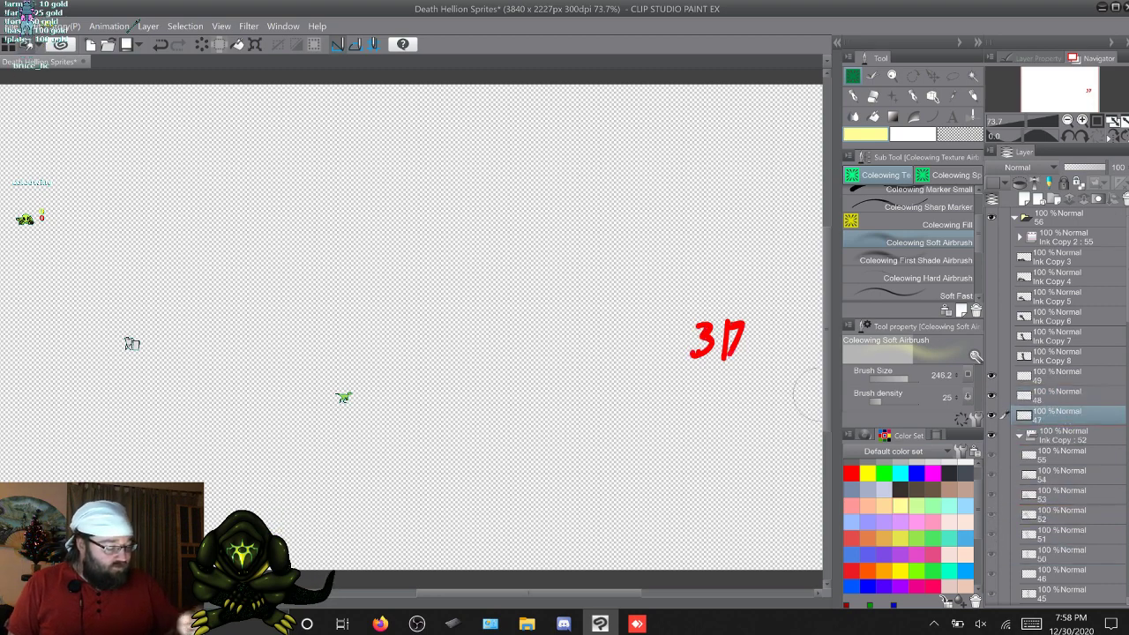
{"action": "scroll", "coordinate": [1058, 406], "scroll_direction": "down", "scroll_amount": 3}
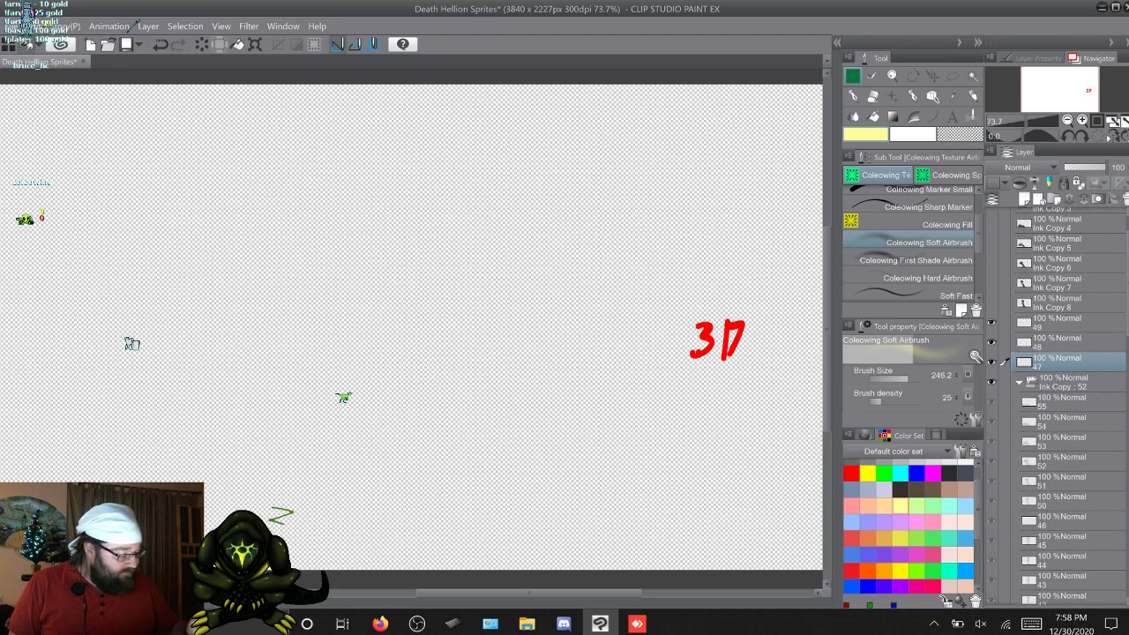
{"action": "left_click", "coordinate": [1067, 520]}
{"action": "left_click_drag", "start_coordinate": [1067, 521], "coordinate": [1066, 372]}
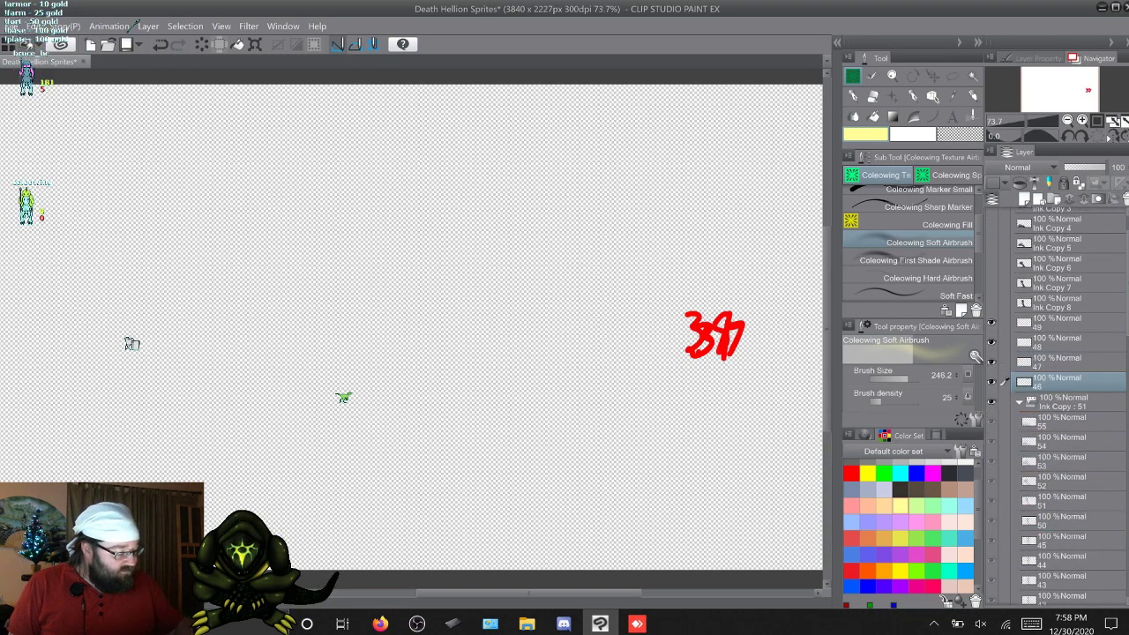
{"action": "left_click_drag", "start_coordinate": [991, 342], "coordinate": [991, 382]}
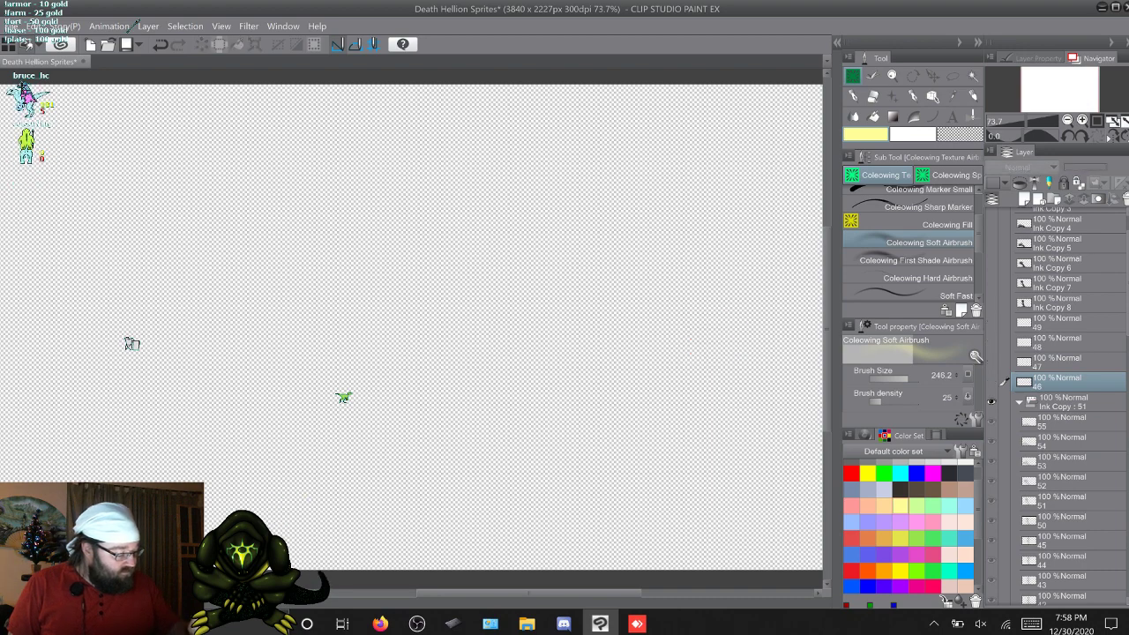
Step: Show cel 45 and then cel 44 of Ink Copy, merging each one's visible artwork to its own new hidden layer
{"action": "left_click", "coordinate": [991, 539]}
{"action": "left_click", "coordinate": [1066, 539]}
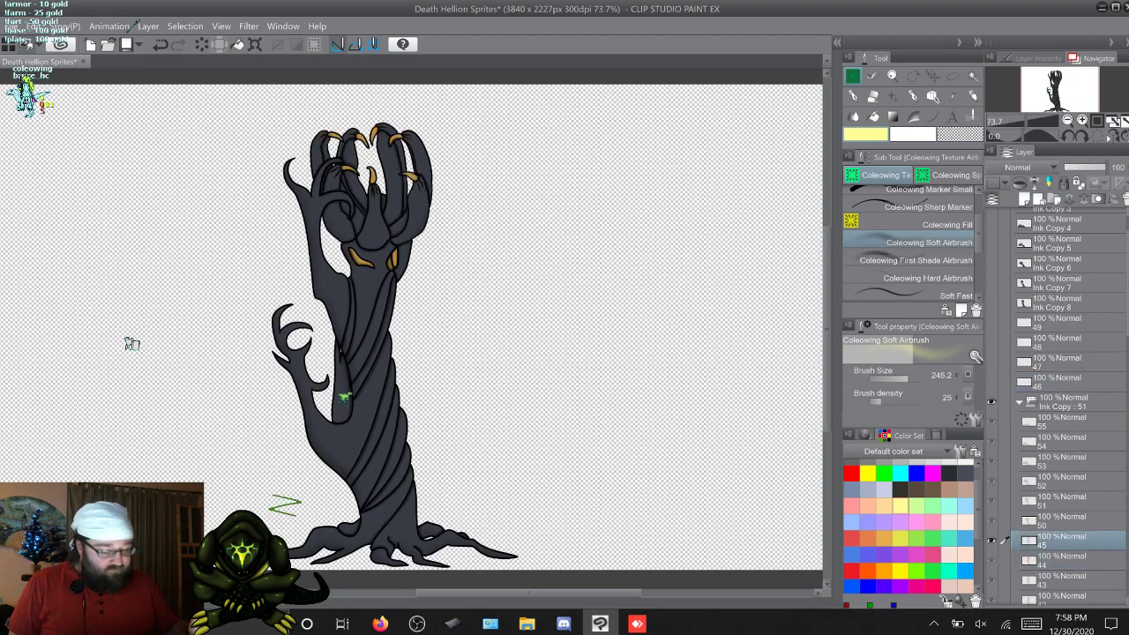
{"action": "right_click", "coordinate": [1062, 403]}
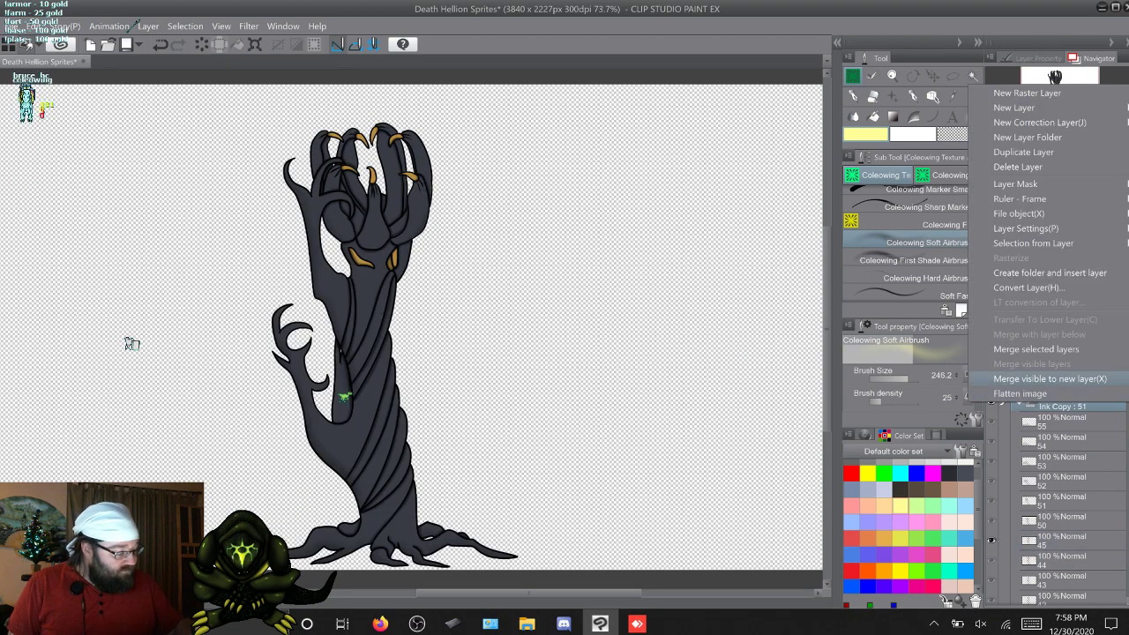
{"action": "left_click", "coordinate": [1049, 379]}
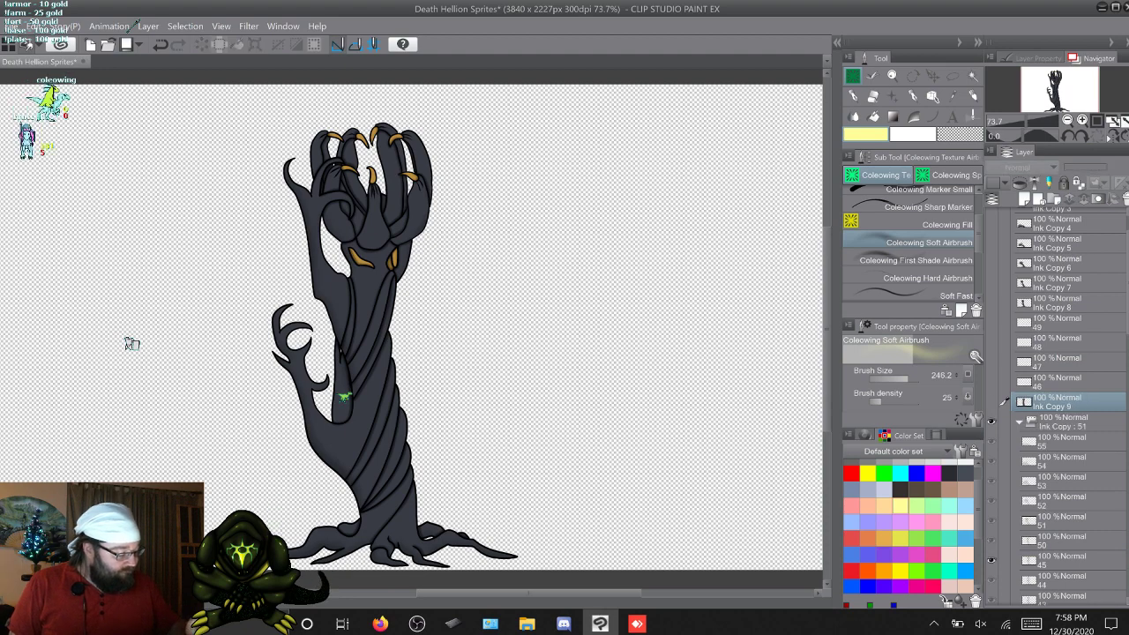
{"action": "left_click", "coordinate": [1063, 579]}
{"action": "right_click", "coordinate": [1063, 580]}
{"action": "left_click", "coordinate": [1014, 397]}
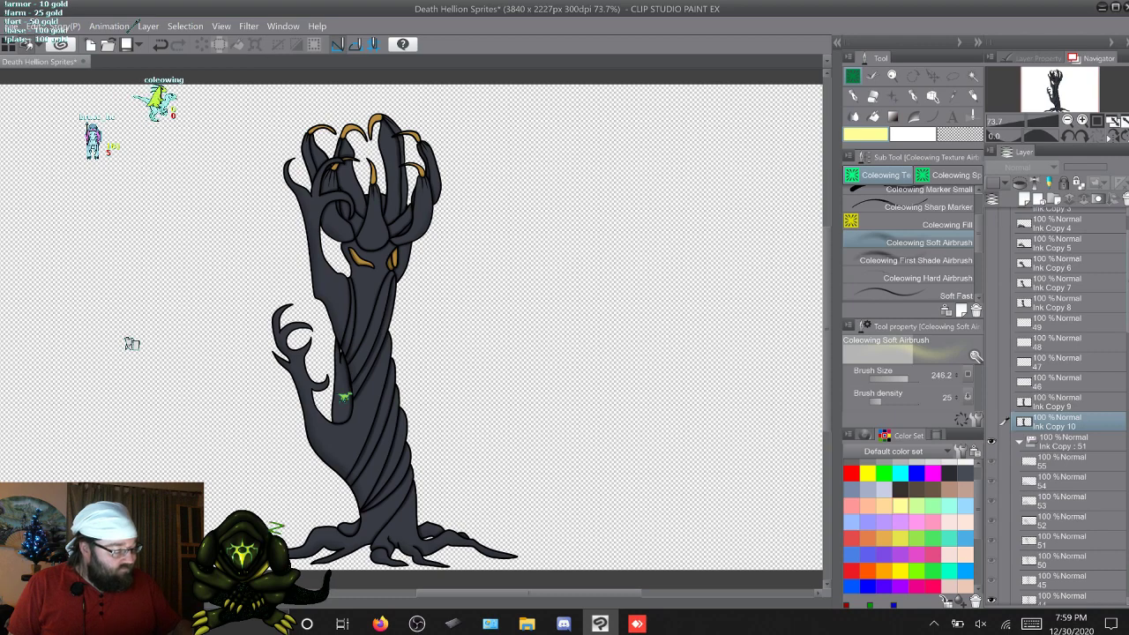
Step: Switch Ink Copy to cel 43 and then cel 42, merging each one's visible artwork to its own new hidden layer
{"action": "scroll", "coordinate": [1063, 405], "scroll_direction": "down", "scroll_amount": 3}
{"action": "left_click", "coordinate": [1062, 524]}
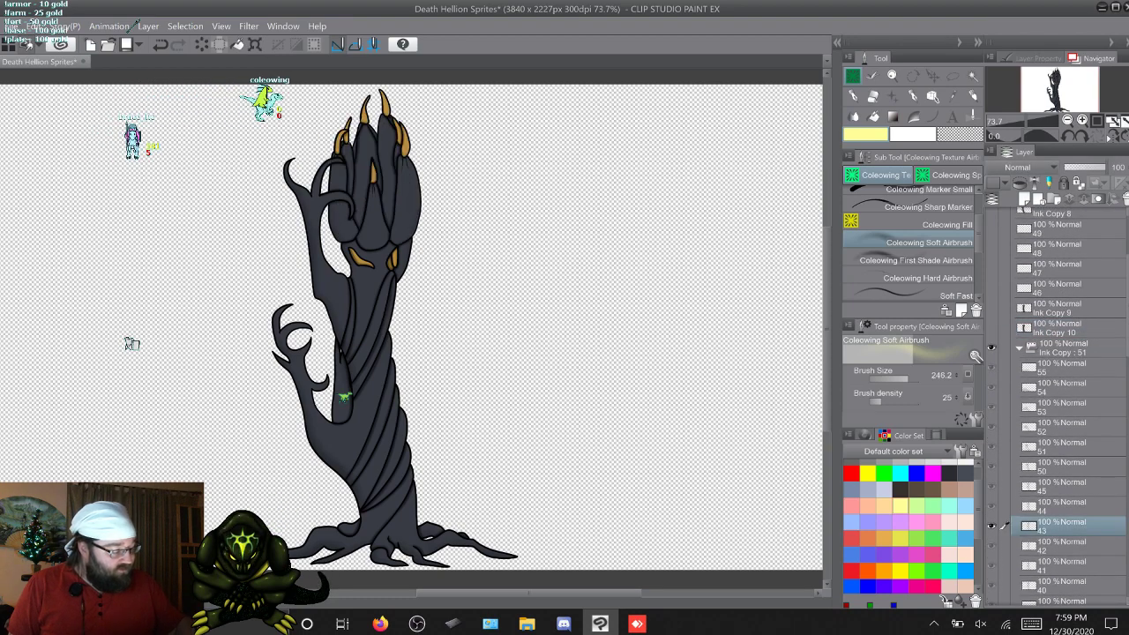
{"action": "right_click", "coordinate": [1062, 525]}
{"action": "left_click", "coordinate": [1014, 320]}
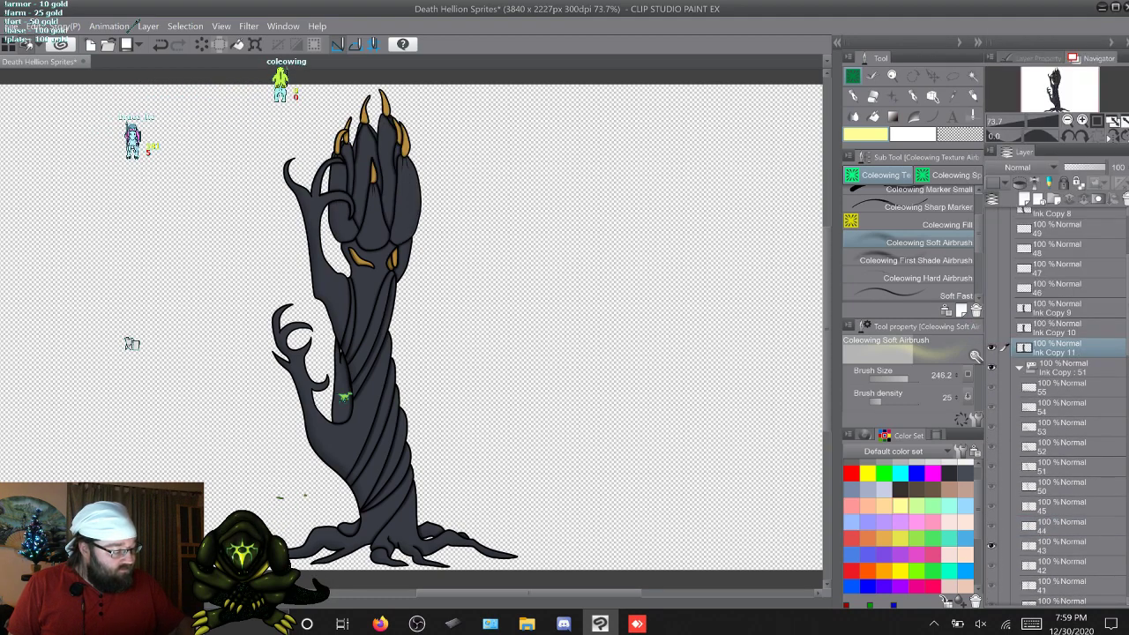
{"action": "left_click", "coordinate": [1062, 565]}
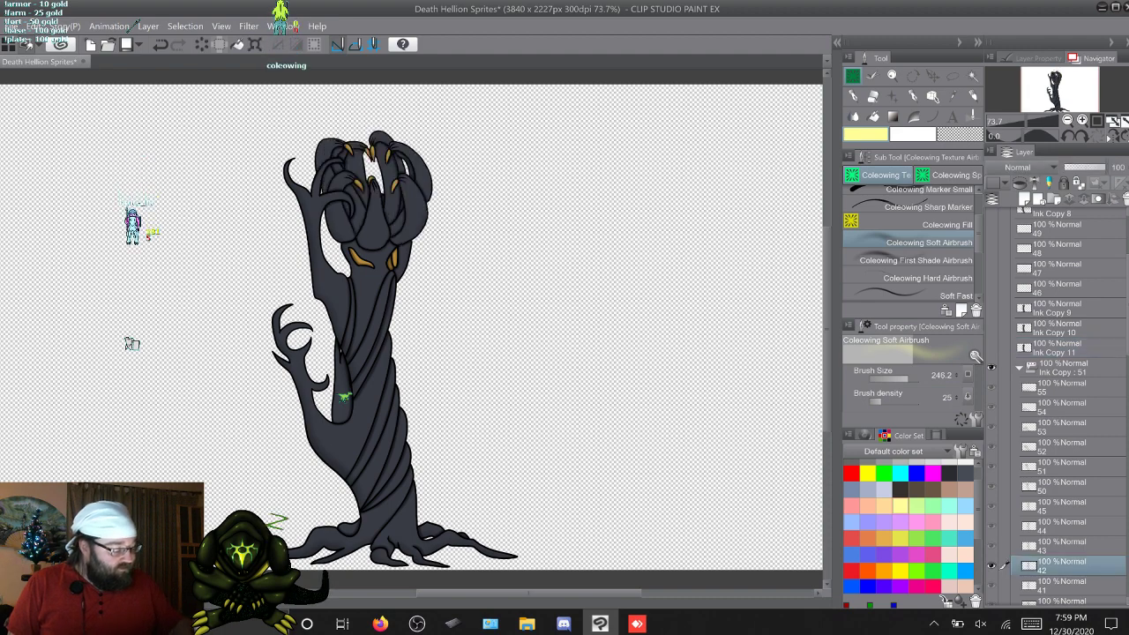
{"action": "right_click", "coordinate": [1062, 367]}
{"action": "left_click", "coordinate": [1014, 343]}
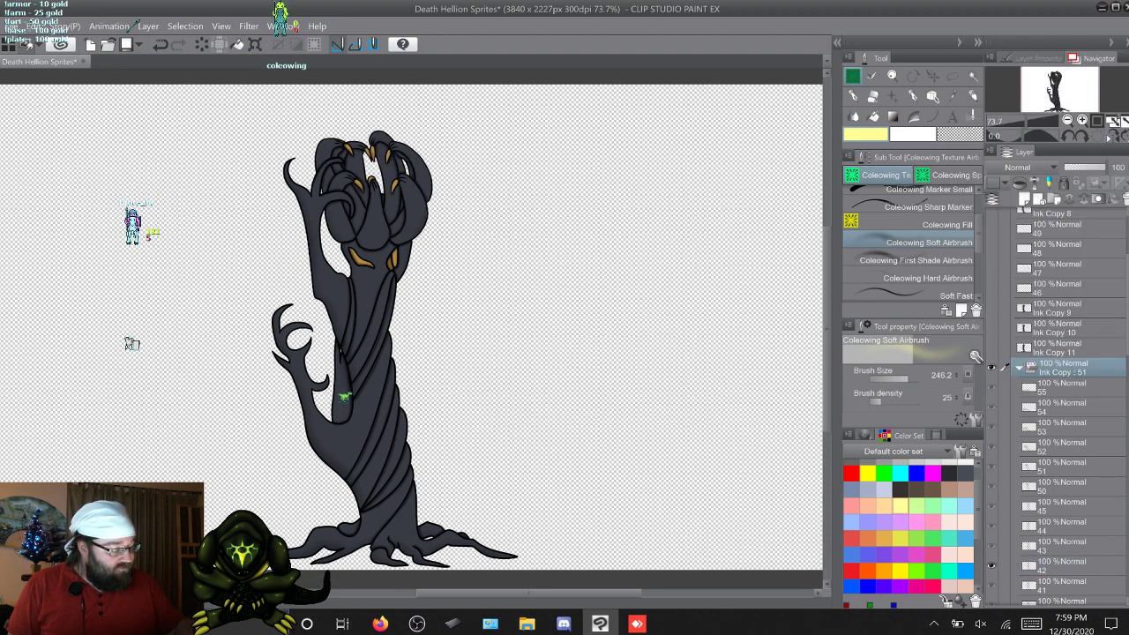
{"action": "scroll", "coordinate": [1003, 365], "scroll_direction": "down", "scroll_amount": 3}
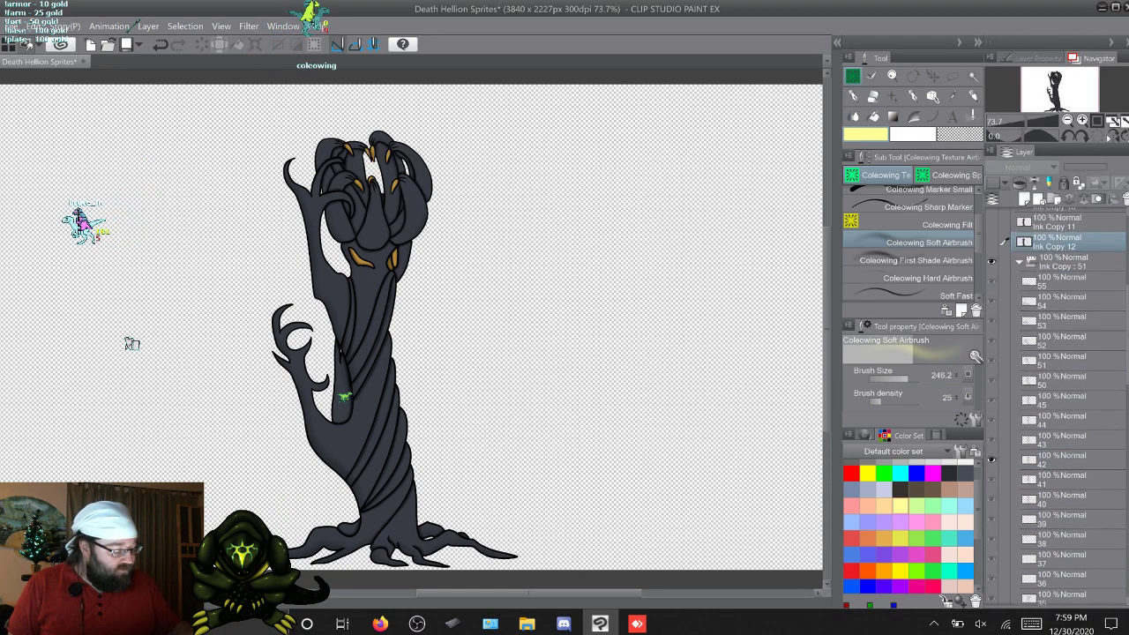
Step: Show cel 41, try to merge the whole Ink Copy folder into a single layer, and undo that merge
{"action": "left_click", "coordinate": [1003, 479]}
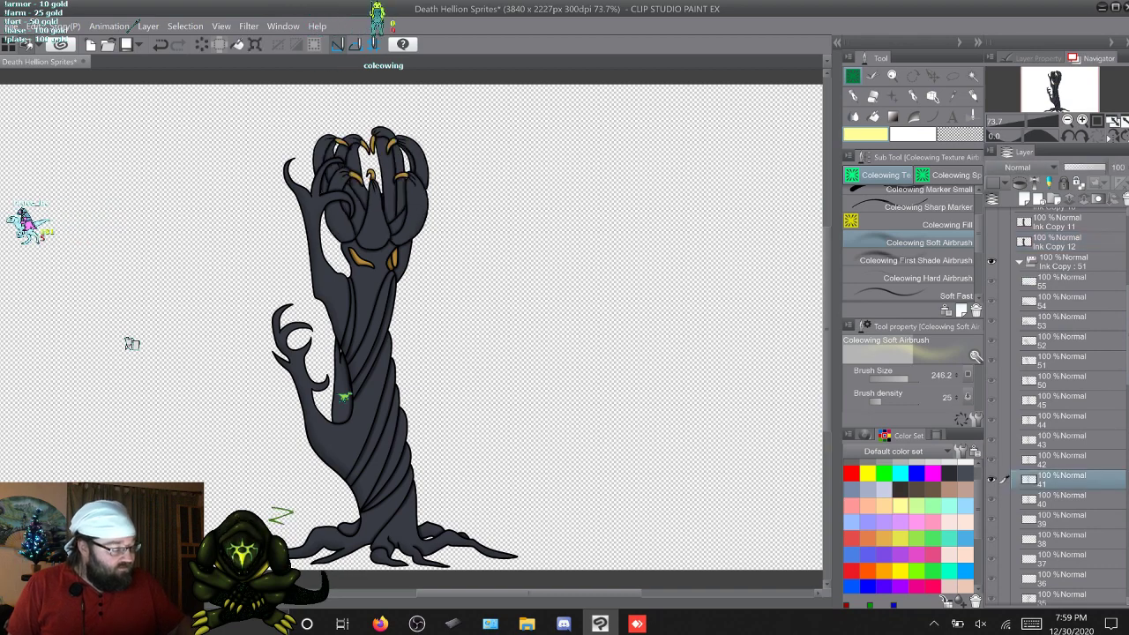
{"action": "right_click", "coordinate": [1062, 479]}
{"action": "left_click", "coordinate": [1049, 523]}
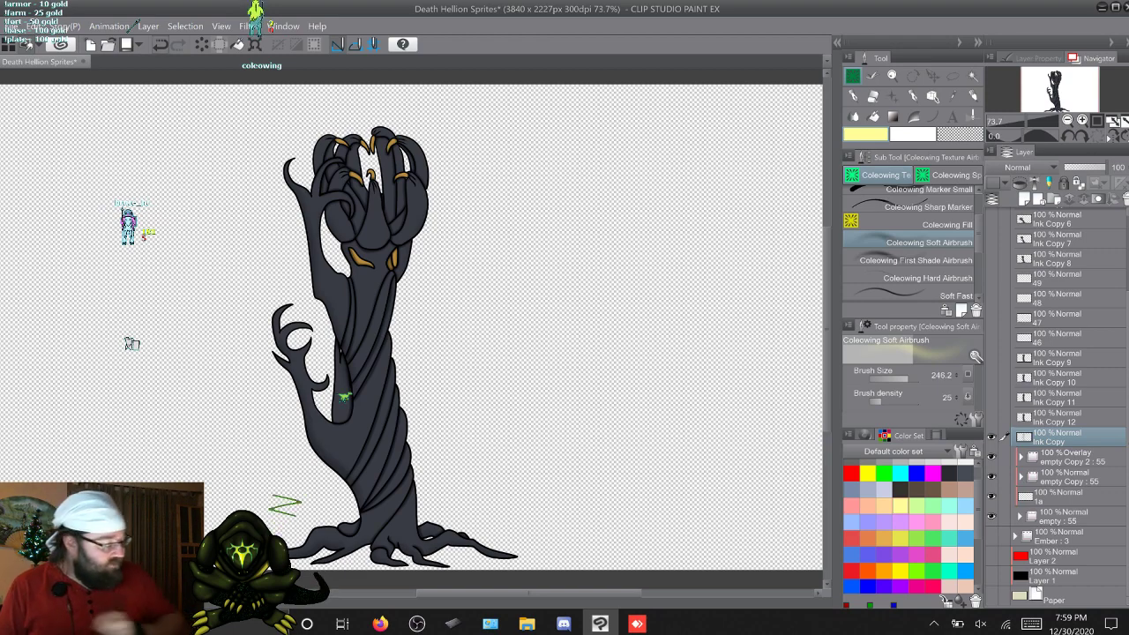
{"action": "key", "text": "ctrl+z"}
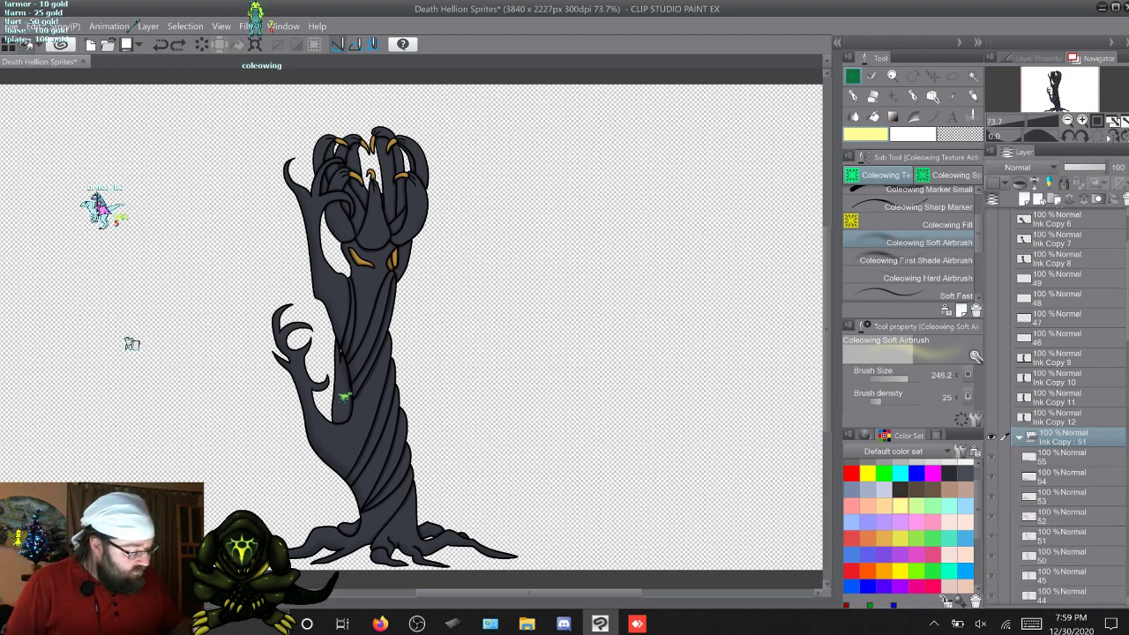
{"action": "key", "text": "ctrl+z"}
{"action": "key", "text": "ctrl+z"}
{"action": "key", "text": "ctrl+z"}
{"action": "key", "text": "ctrl+z"}
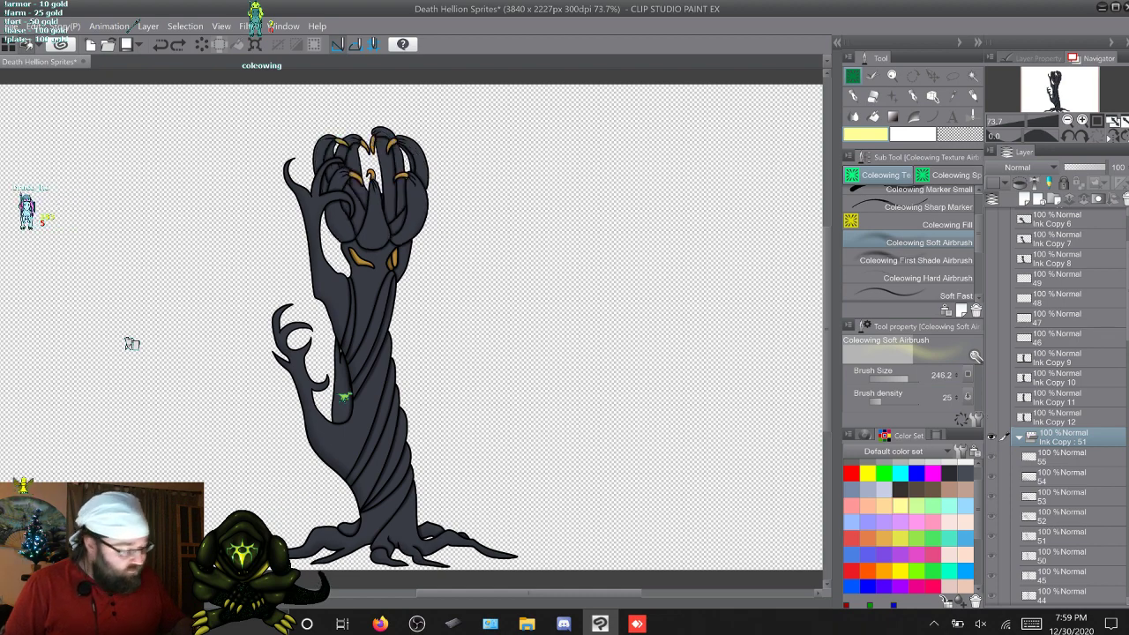
Step: Select cel 41, compare it with the previous cel, merge its visible artwork to a new layer, and hide the merged layer
{"action": "scroll", "coordinate": [1058, 397], "scroll_direction": "down", "scroll_amount": 3}
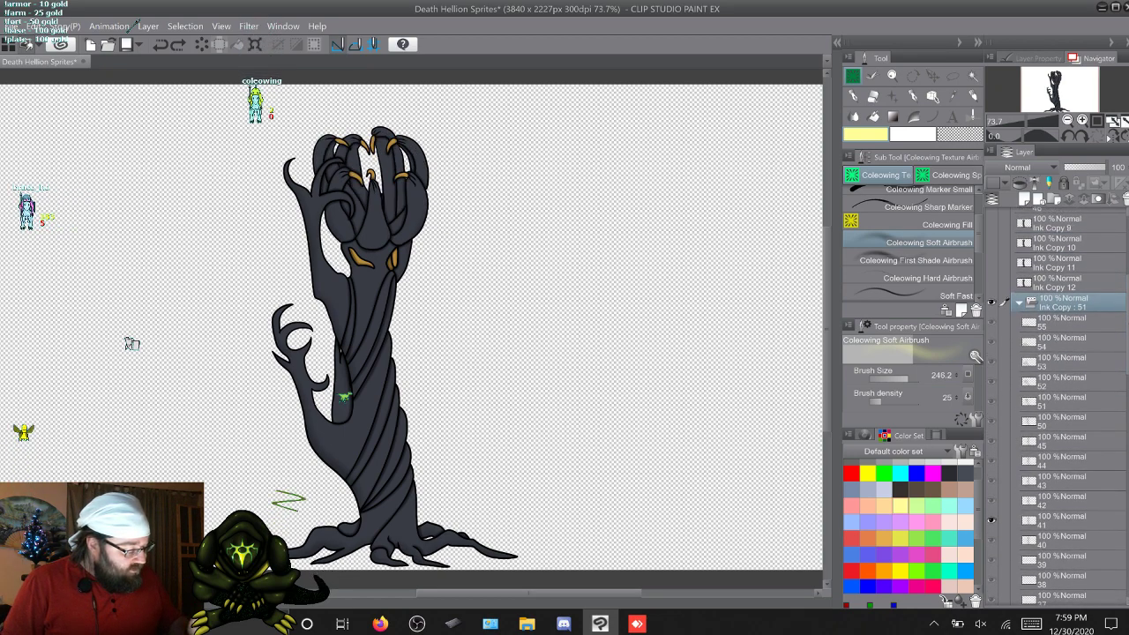
{"action": "left_click", "coordinate": [1063, 519]}
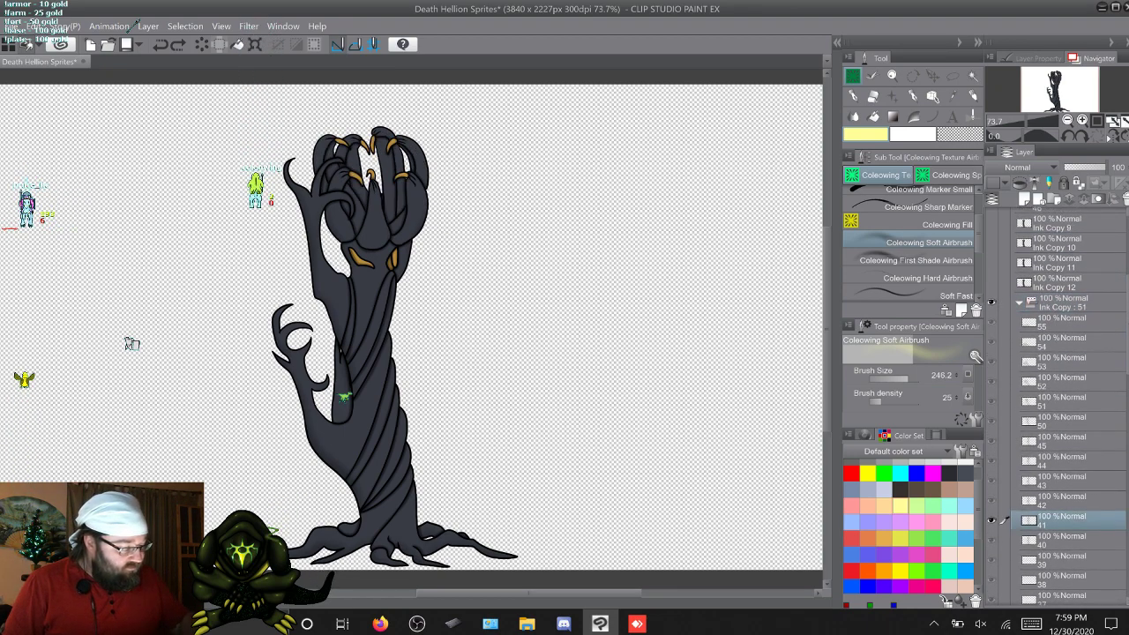
{"action": "key", "text": "ctrl+z"}
{"action": "key", "text": "ctrl+y"}
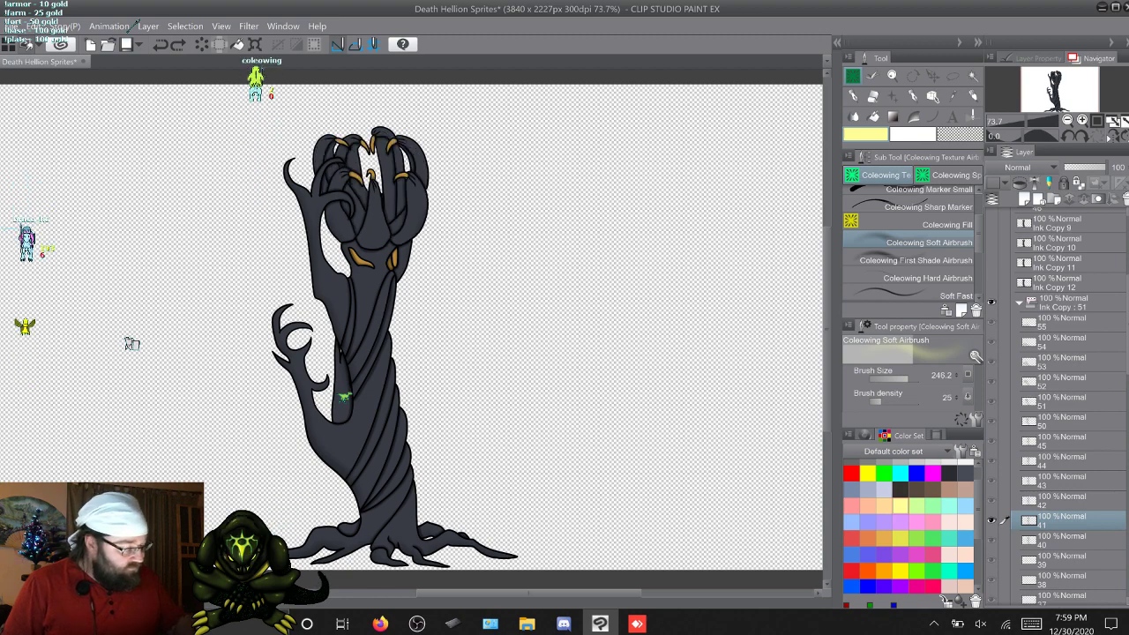
{"action": "key", "text": "ctrl+z"}
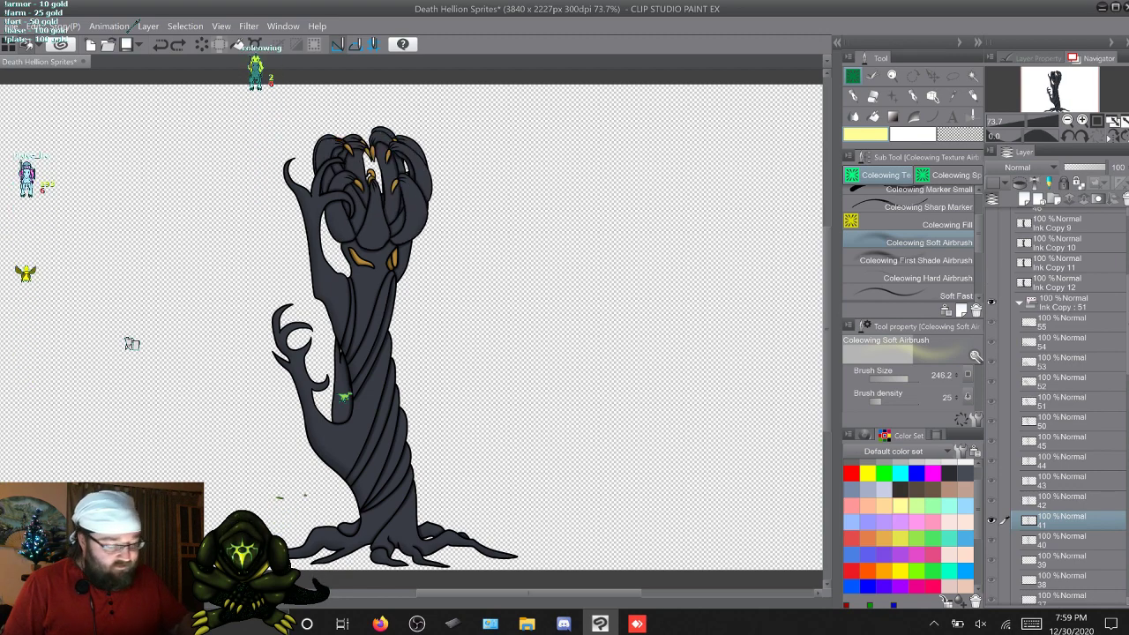
{"action": "key", "text": "ctrl+y"}
{"action": "right_click", "coordinate": [1048, 302]}
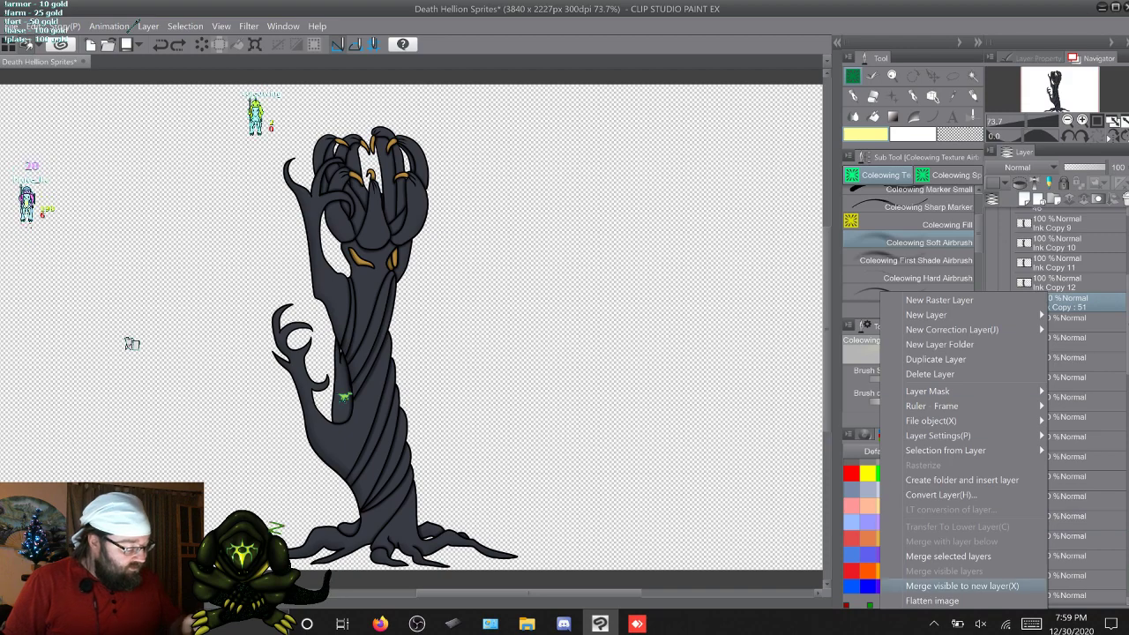
{"action": "left_click", "coordinate": [992, 583]}
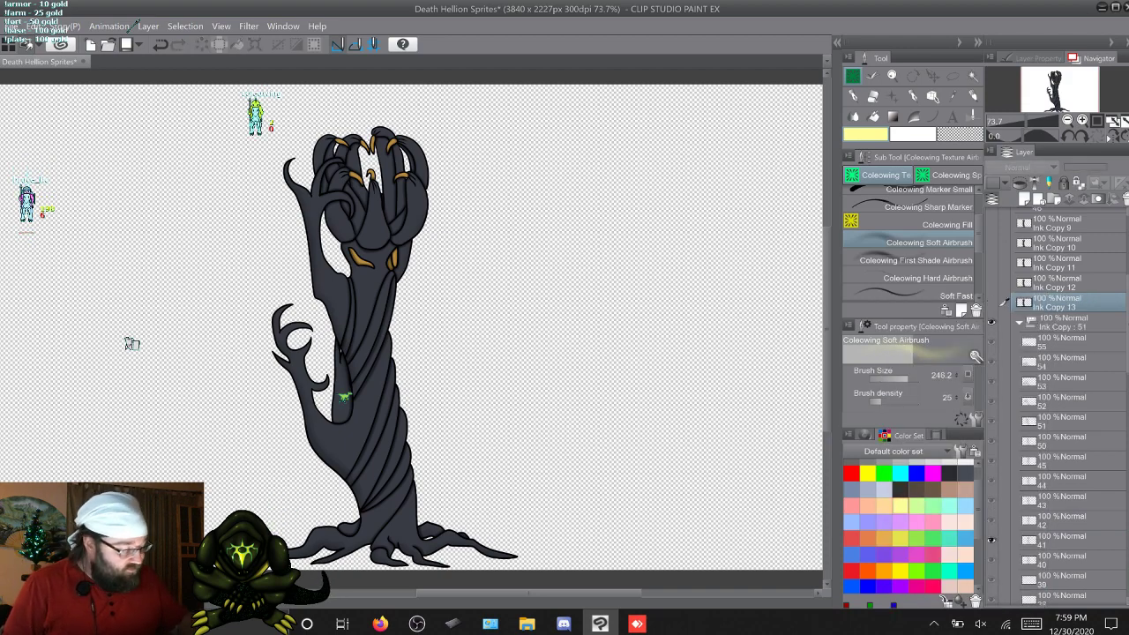
Step: Merge the visible artwork of Ink Copy's cel 40 to its own new hidden layer
{"action": "right_click", "coordinate": [1048, 303]}
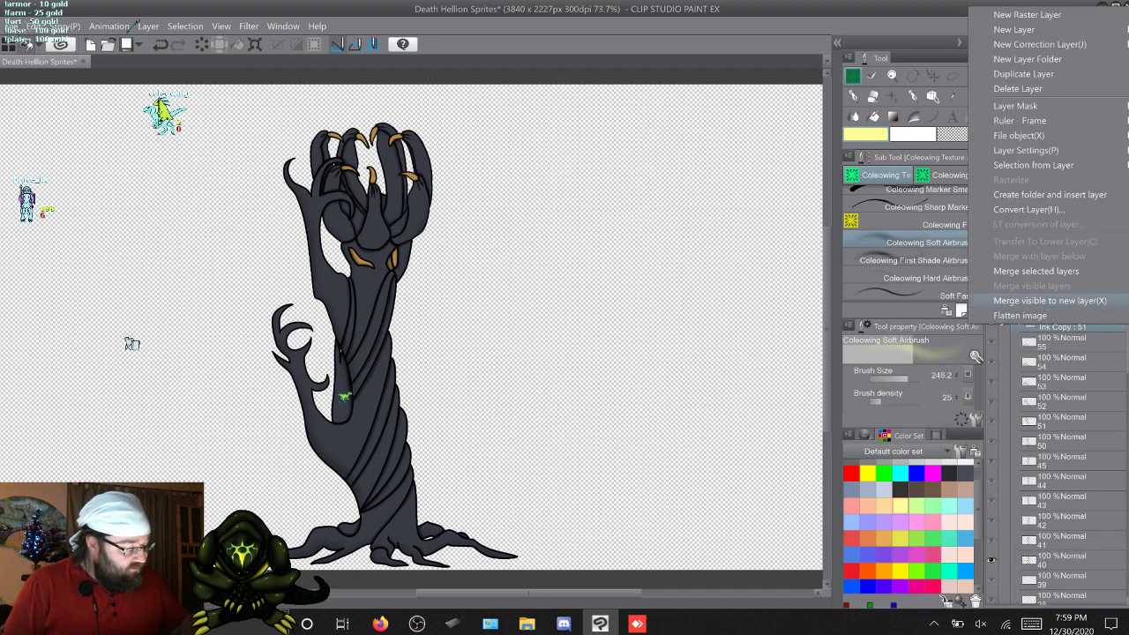
{"action": "left_click", "coordinate": [1049, 300]}
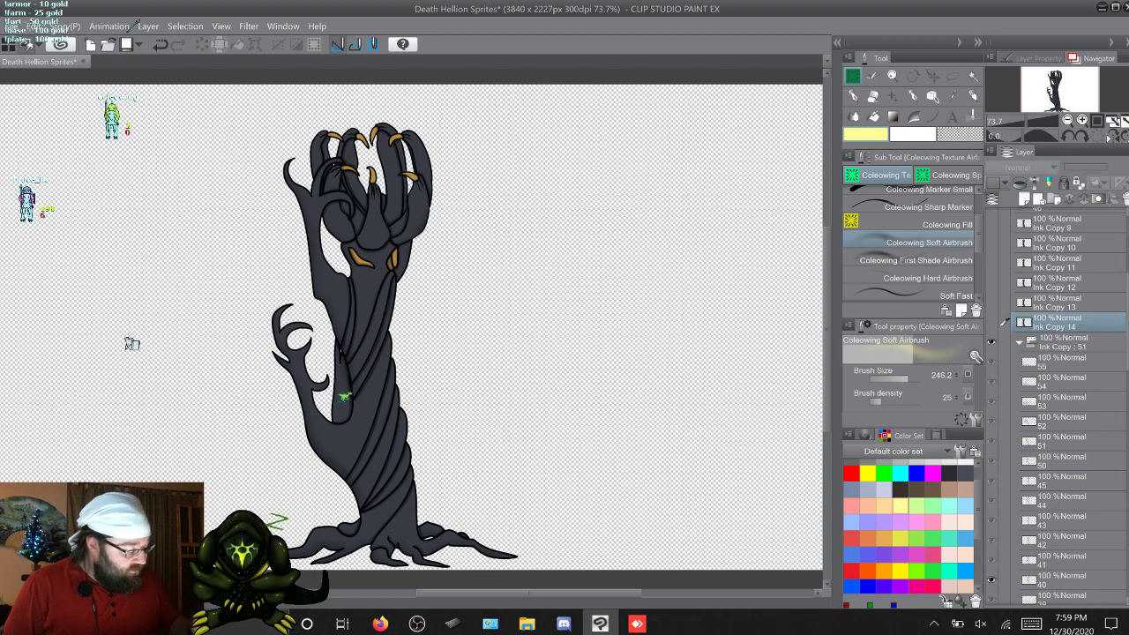
Step: Move the handwritten number cels 39, 38, 37 and 36 out of the Ink Copy folder, placing them just above it, and hide them
{"action": "left_click", "coordinate": [1061, 600]}
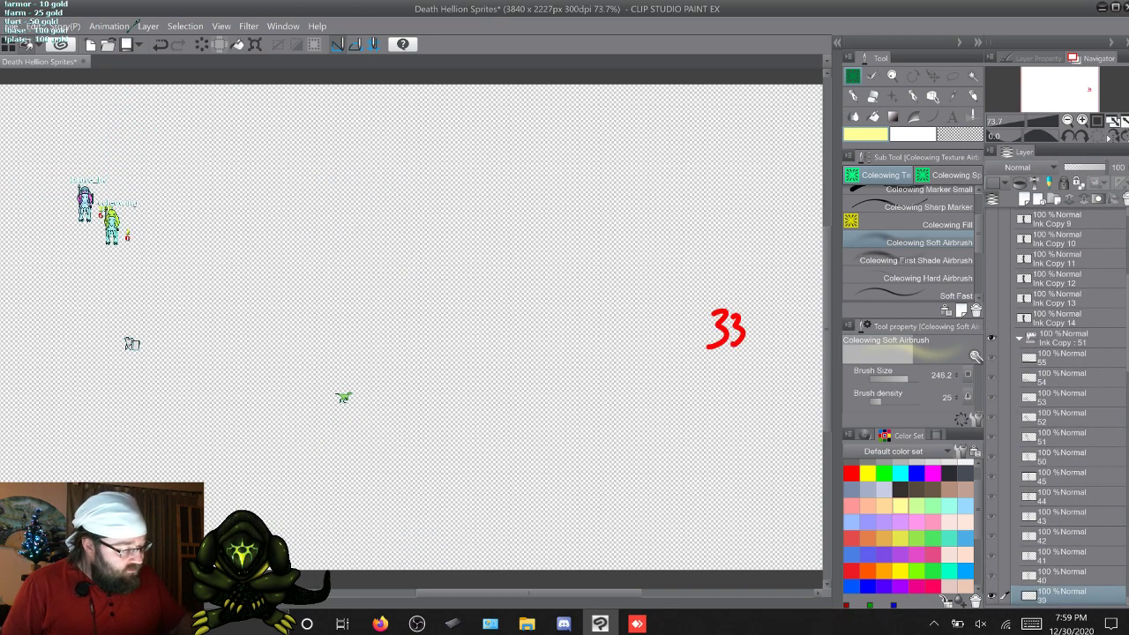
{"action": "left_click_drag", "start_coordinate": [1060, 595], "coordinate": [1060, 328]}
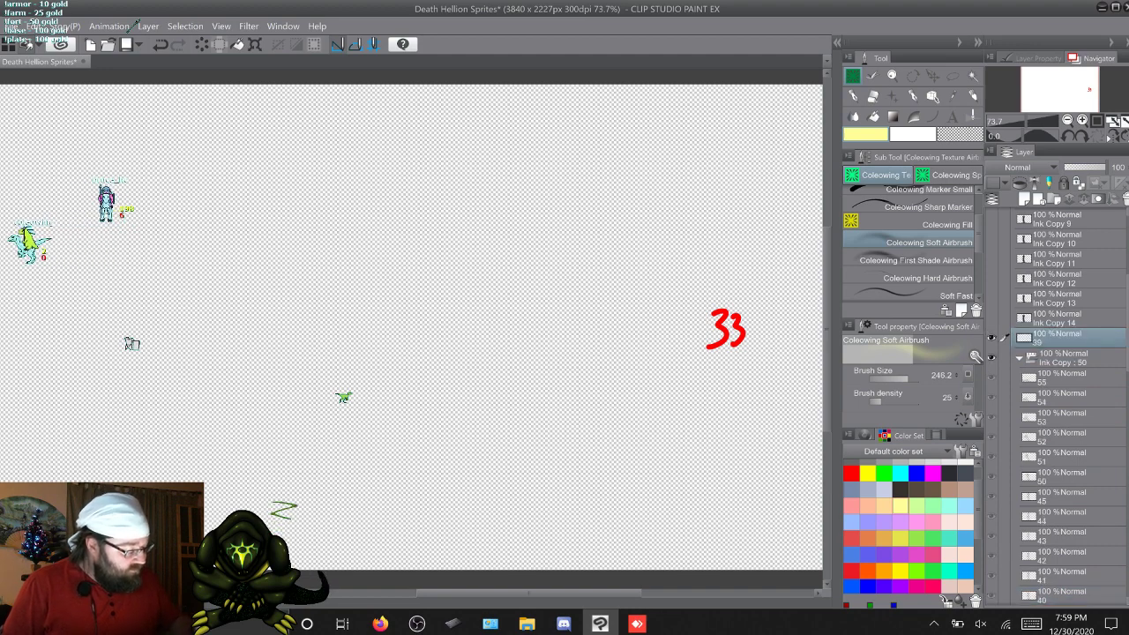
{"action": "scroll", "coordinate": [1058, 405], "scroll_direction": "down", "scroll_amount": 3}
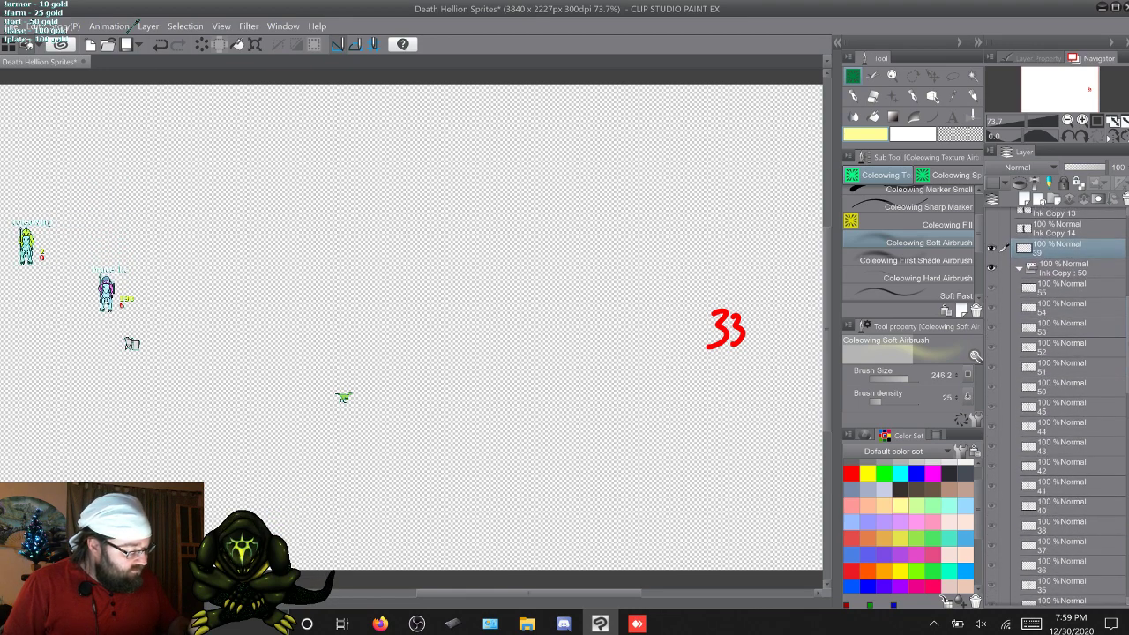
{"action": "left_click", "coordinate": [1061, 526]}
{"action": "left_click_drag", "start_coordinate": [1001, 521], "coordinate": [1003, 268]}
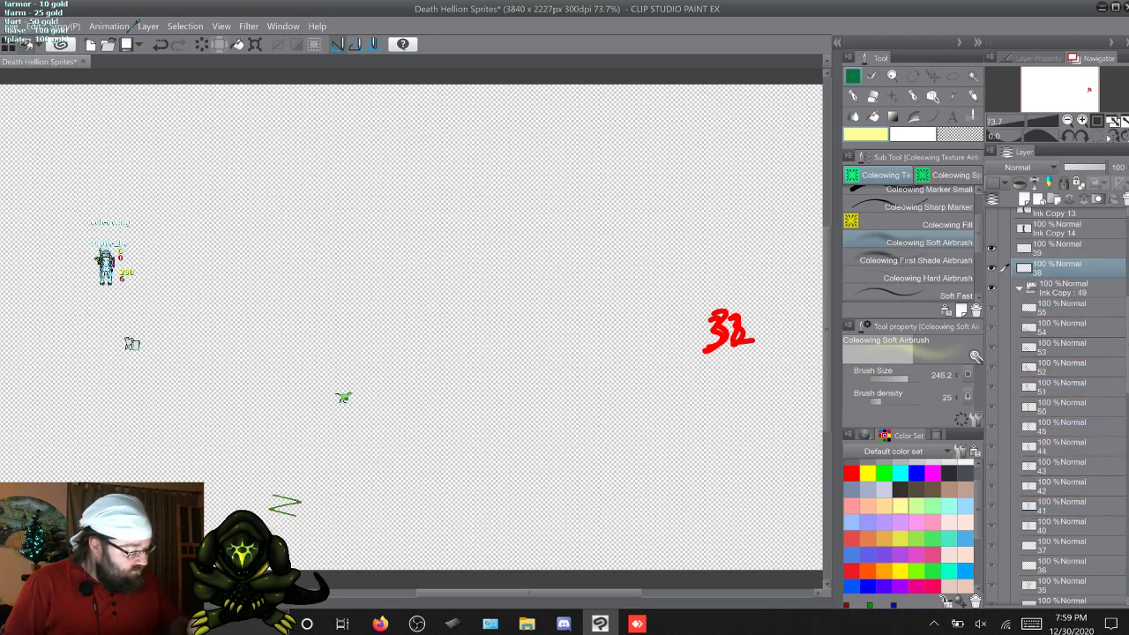
{"action": "left_click", "coordinate": [1061, 545]}
{"action": "left_click_drag", "start_coordinate": [1060, 545], "coordinate": [1060, 284]}
{"action": "mouse_move", "coordinate": [1061, 564]}
{"action": "left_mouse_down"}
{"action": "mouse_move", "coordinate": [1060, 293]}
{"action": "mouse_move", "coordinate": [1061, 303]}
{"action": "left_mouse_up"}
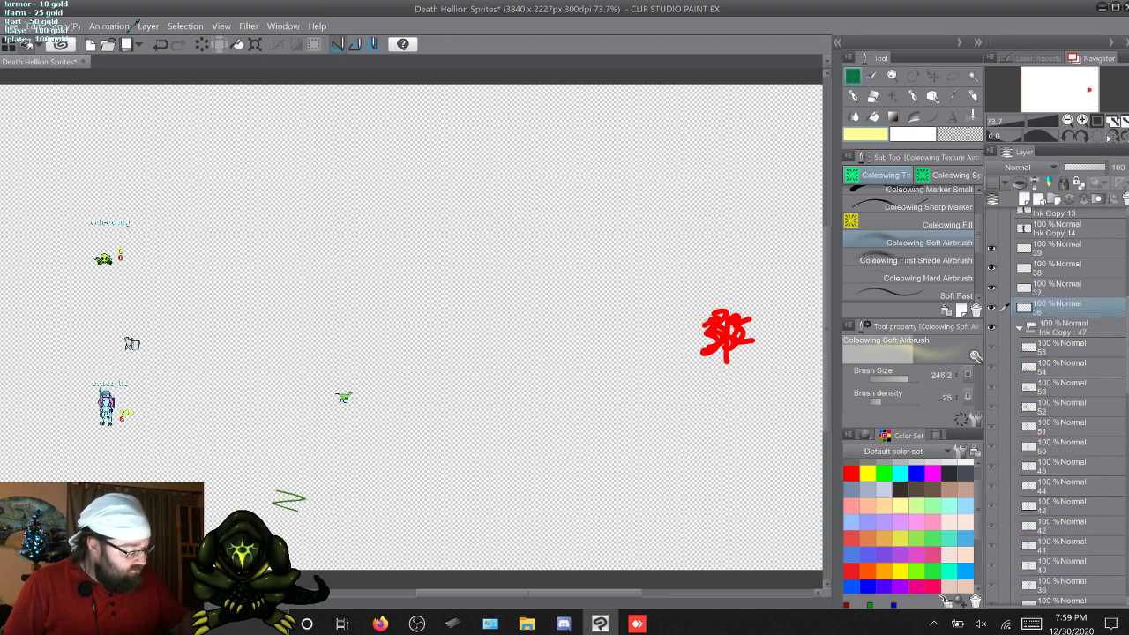
{"action": "left_click", "coordinate": [991, 308]}
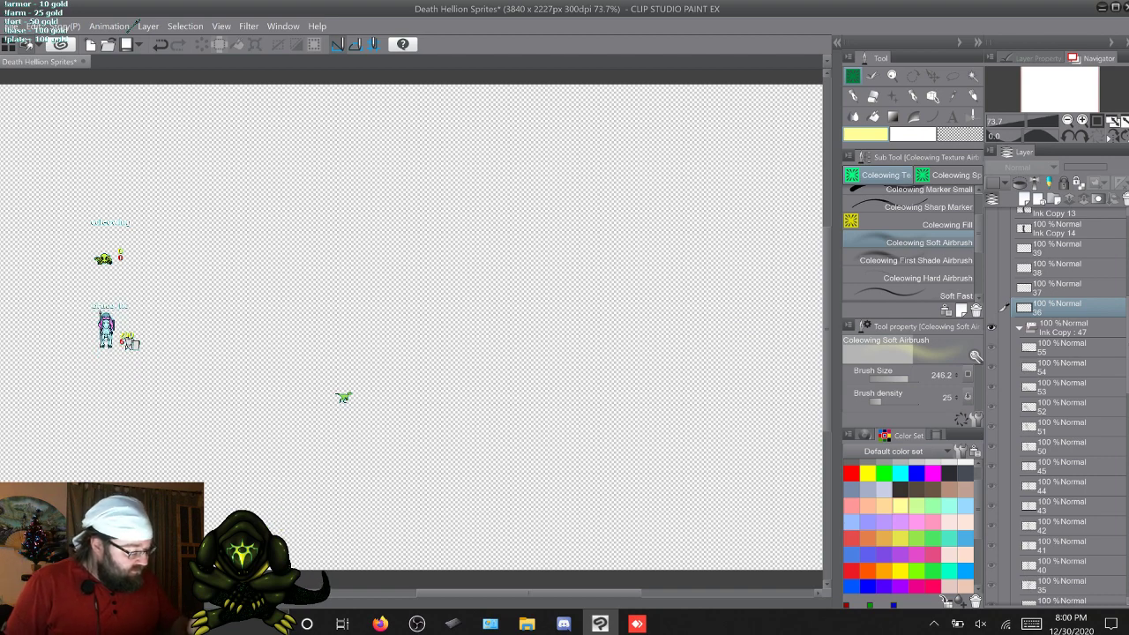
Step: Show cel 35 of Ink Copy, merge its visible artwork to a new layer, and hide the merged layer
{"action": "left_click", "coordinate": [1061, 584]}
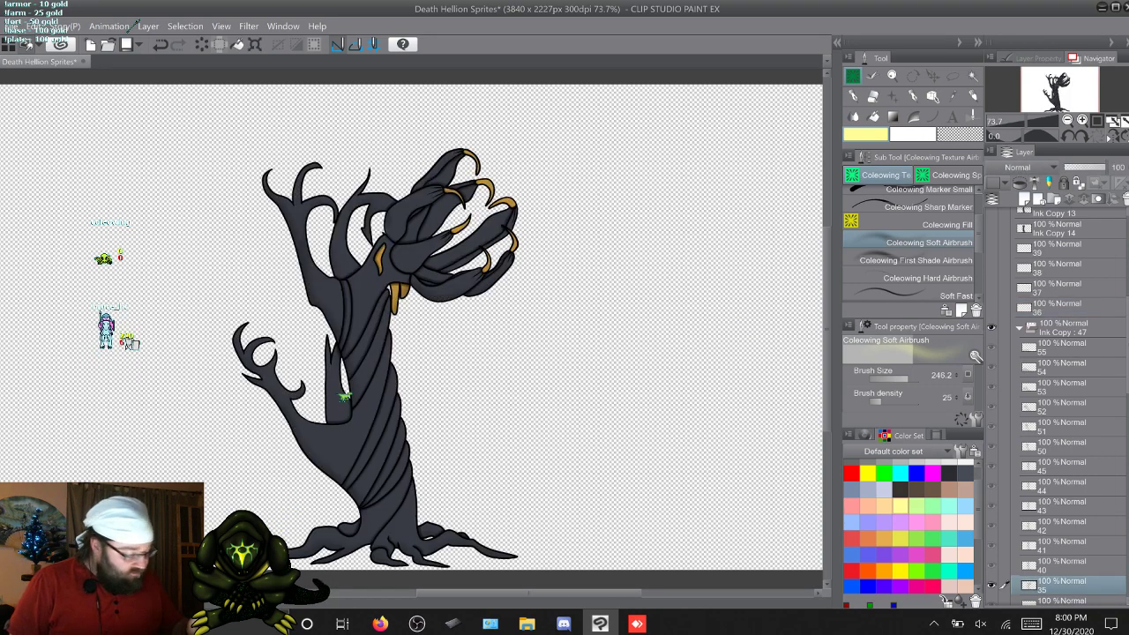
{"action": "right_click", "coordinate": [1061, 585]}
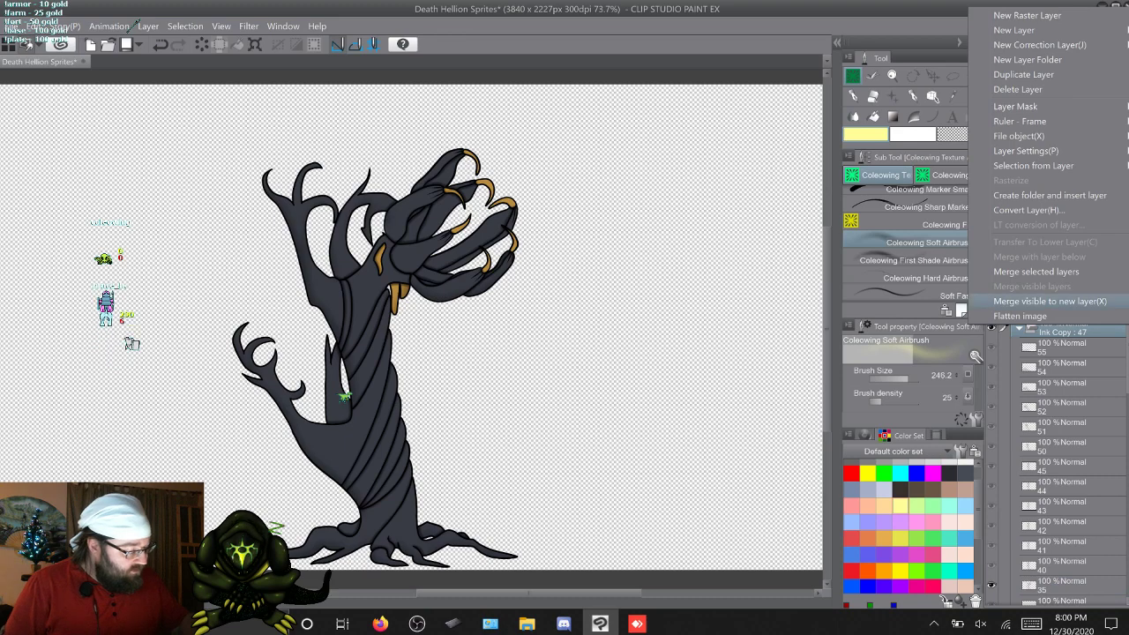
{"action": "left_click", "coordinate": [1014, 300]}
{"action": "left_click", "coordinate": [991, 327]}
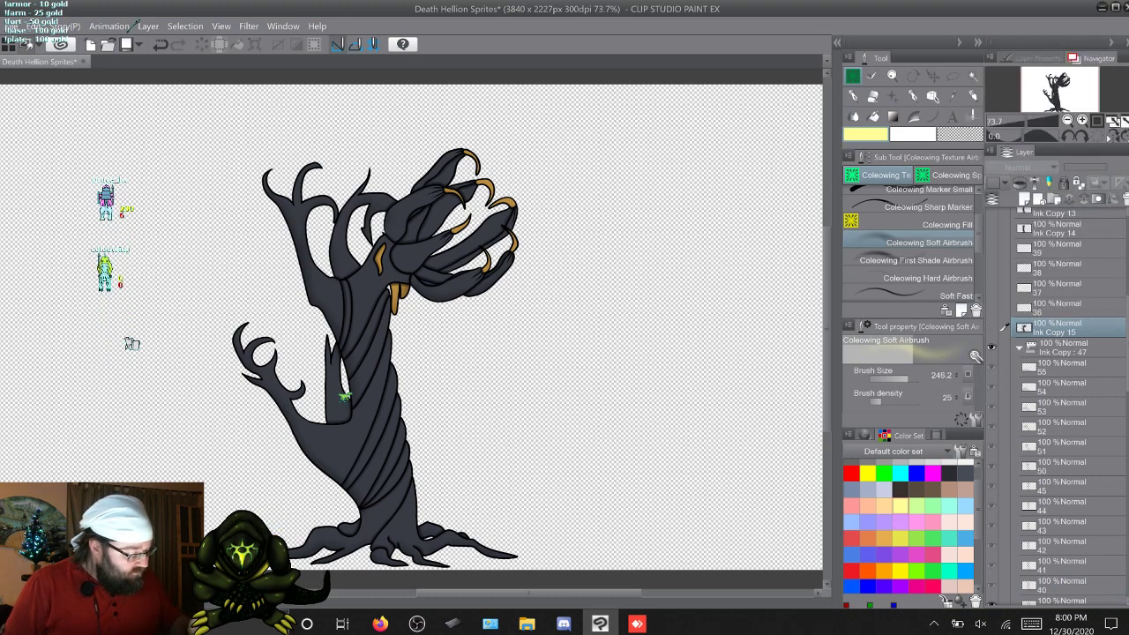
Step: Move the number cel 34 out of the Ink Copy folder to just above it and hide it
{"action": "scroll", "coordinate": [1060, 405], "scroll_direction": "down", "scroll_amount": 2}
{"action": "scroll", "coordinate": [1061, 405], "scroll_direction": "down", "scroll_amount": 1}
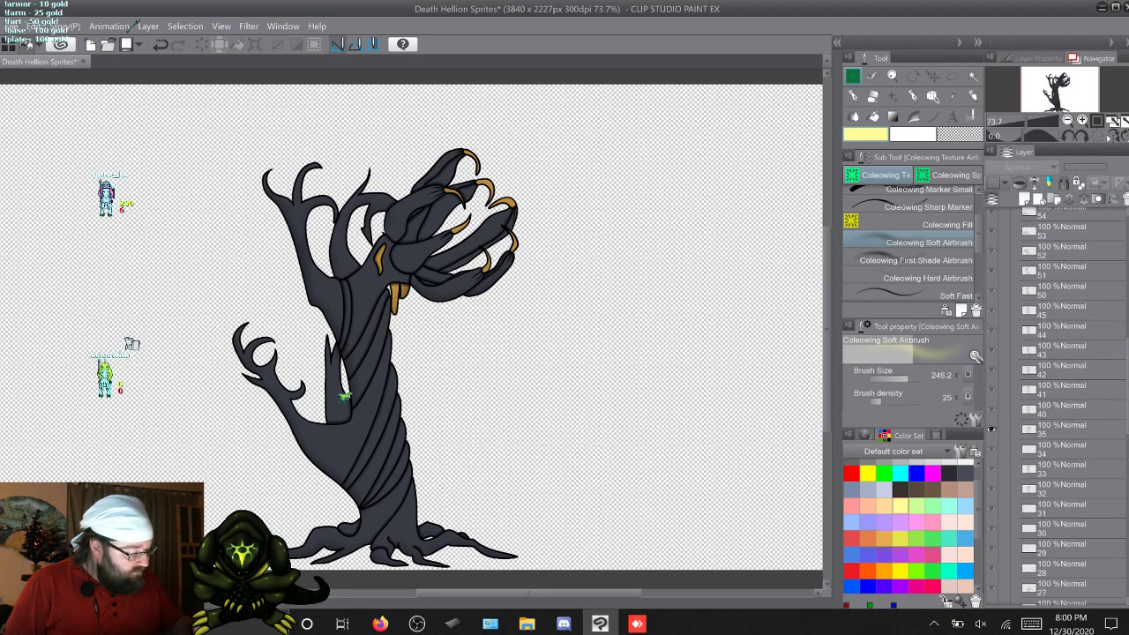
{"action": "left_click", "coordinate": [991, 448], "text": "alt"}
{"action": "scroll", "coordinate": [1061, 406], "scroll_direction": "up", "scroll_amount": 2}
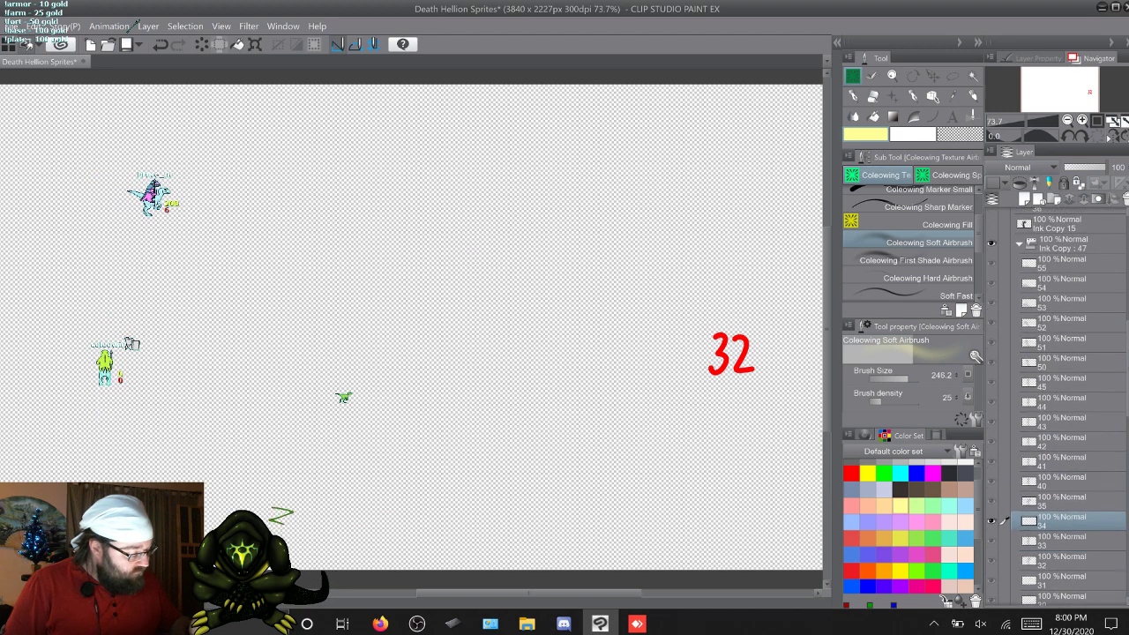
{"action": "left_click_drag", "start_coordinate": [1049, 243], "coordinate": [1049, 241]}
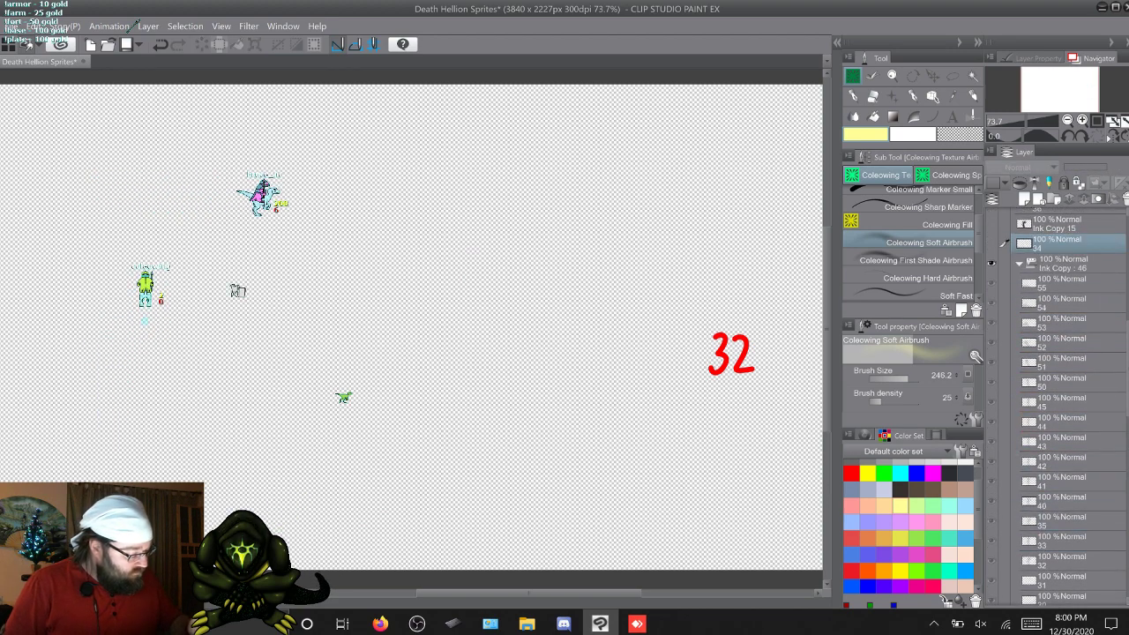
{"action": "left_click", "coordinate": [991, 243]}
Step: Show cel 33 and then cel 32 of Ink Copy, merging each one's visible artwork to its own new hidden layer
{"action": "left_click", "coordinate": [1050, 541]}
{"action": "right_click", "coordinate": [1049, 261]}
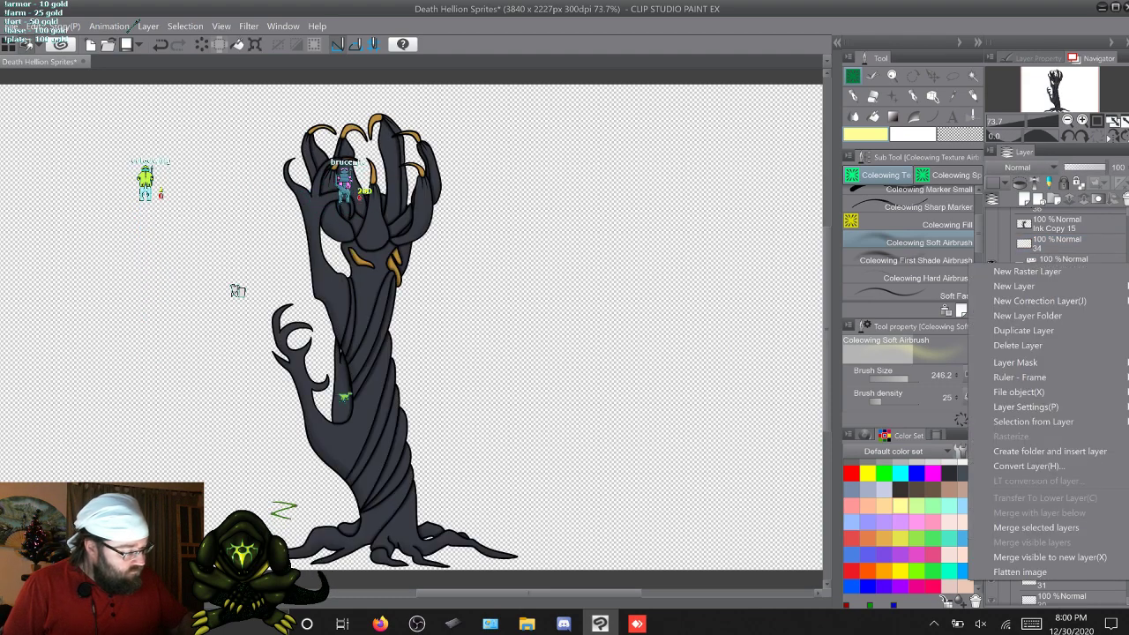
{"action": "left_click", "coordinate": [1049, 557]}
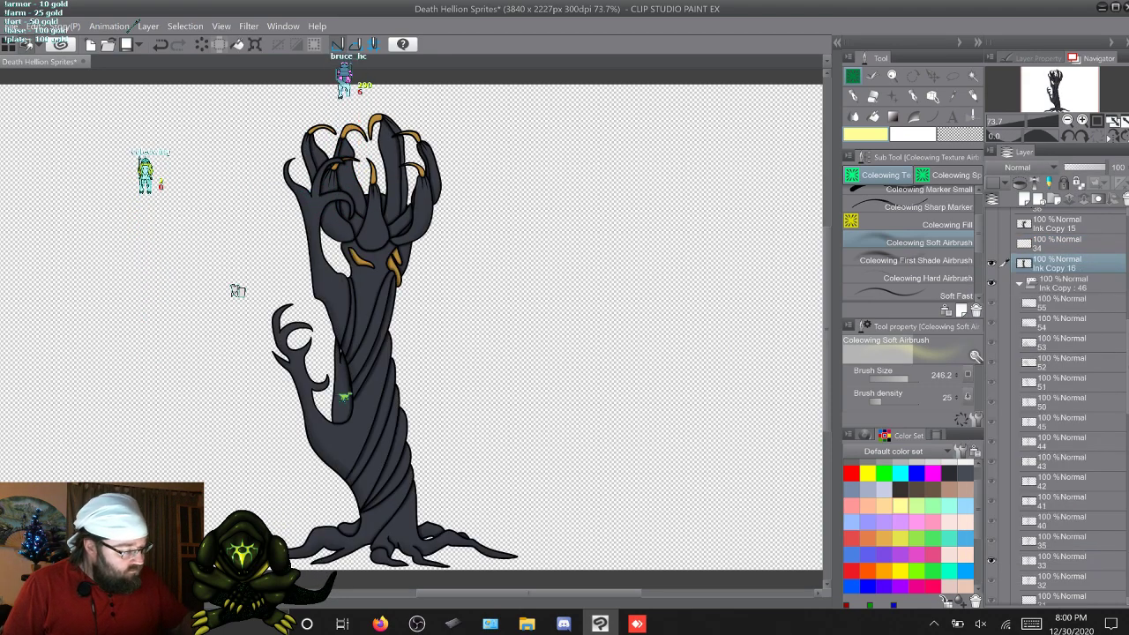
{"action": "left_click", "coordinate": [991, 263]}
{"action": "left_click", "coordinate": [1049, 581]}
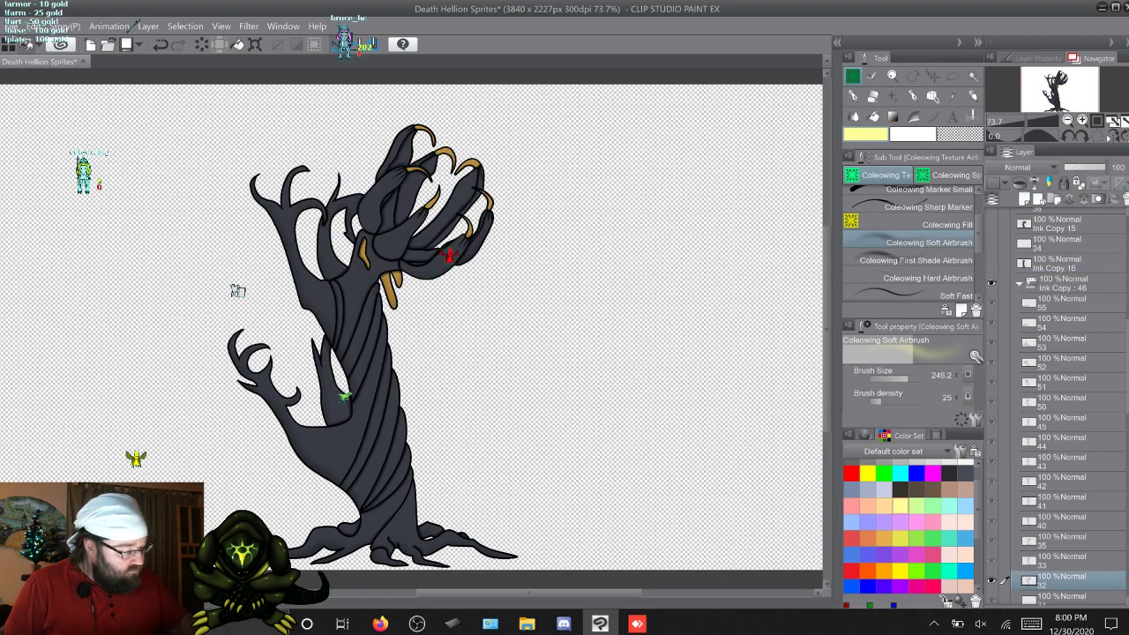
{"action": "right_click", "coordinate": [1049, 580]}
{"action": "left_click", "coordinate": [1049, 573]}
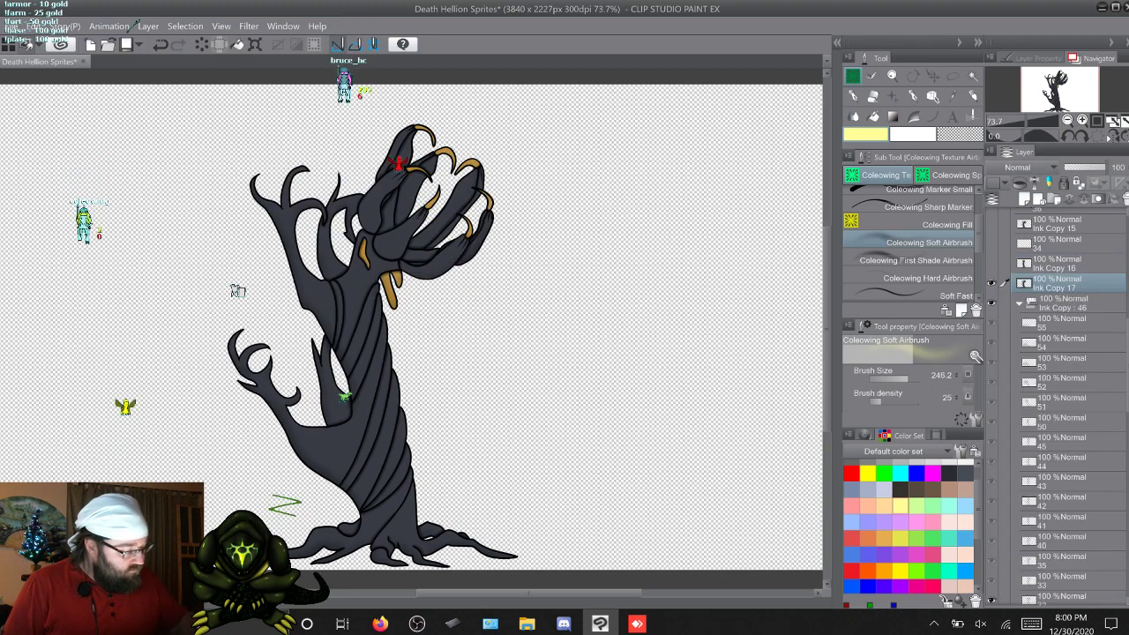
{"action": "left_click", "coordinate": [991, 283]}
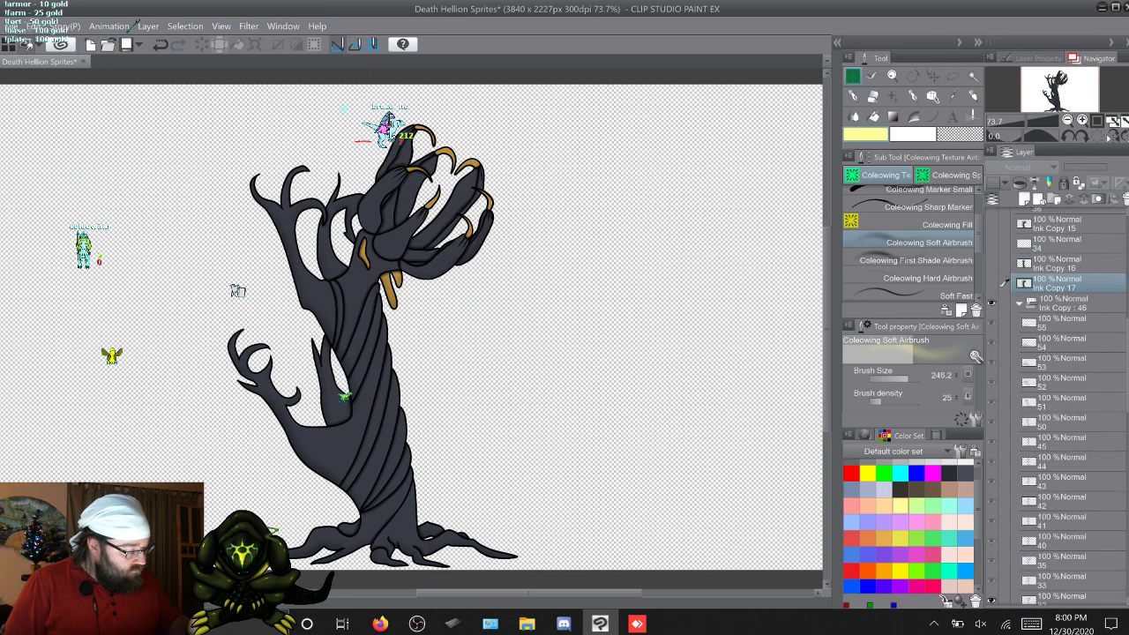
Step: Move the handwritten number cels 31, 30, 29 and 28 out of the Ink Copy folder to just above it and hide them
{"action": "scroll", "coordinate": [1058, 406], "scroll_direction": "down", "scroll_amount": 2}
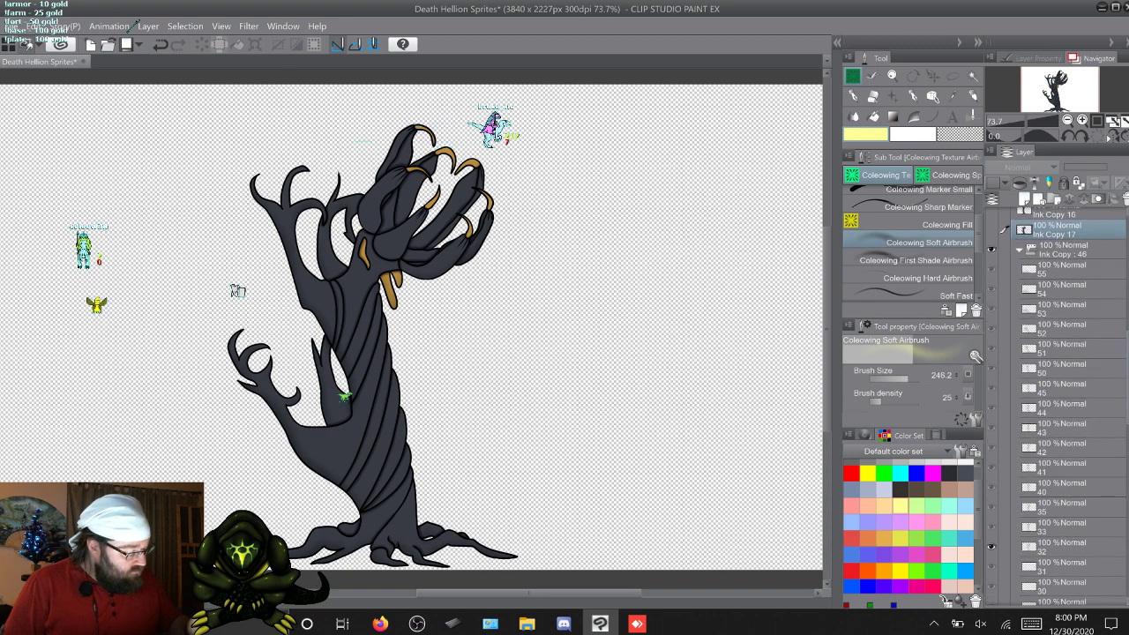
{"action": "left_click", "coordinate": [1061, 566]}
{"action": "left_click_drag", "start_coordinate": [1062, 566], "coordinate": [1058, 247]}
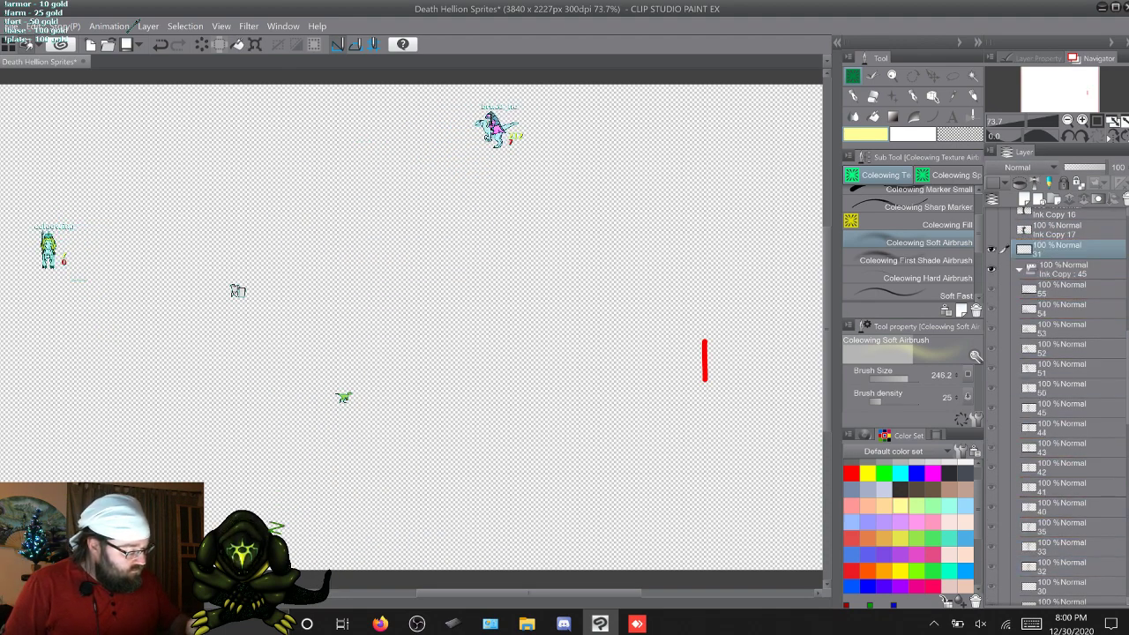
{"action": "left_click_drag", "start_coordinate": [1062, 585], "coordinate": [1061, 266]}
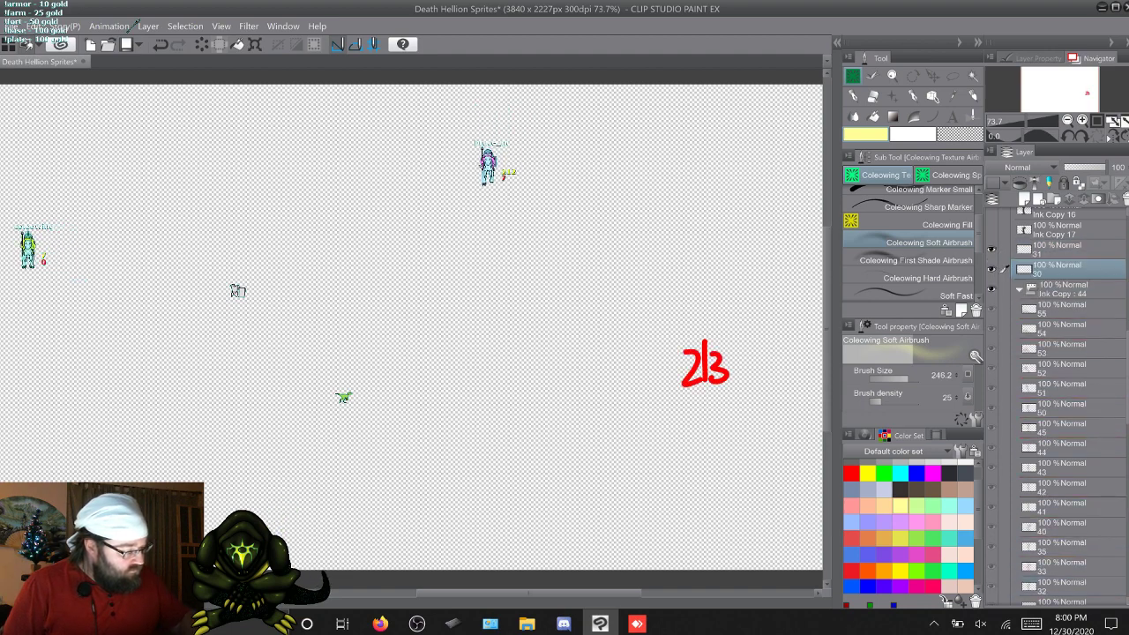
{"action": "scroll", "coordinate": [1058, 406], "scroll_direction": "down", "scroll_amount": 2}
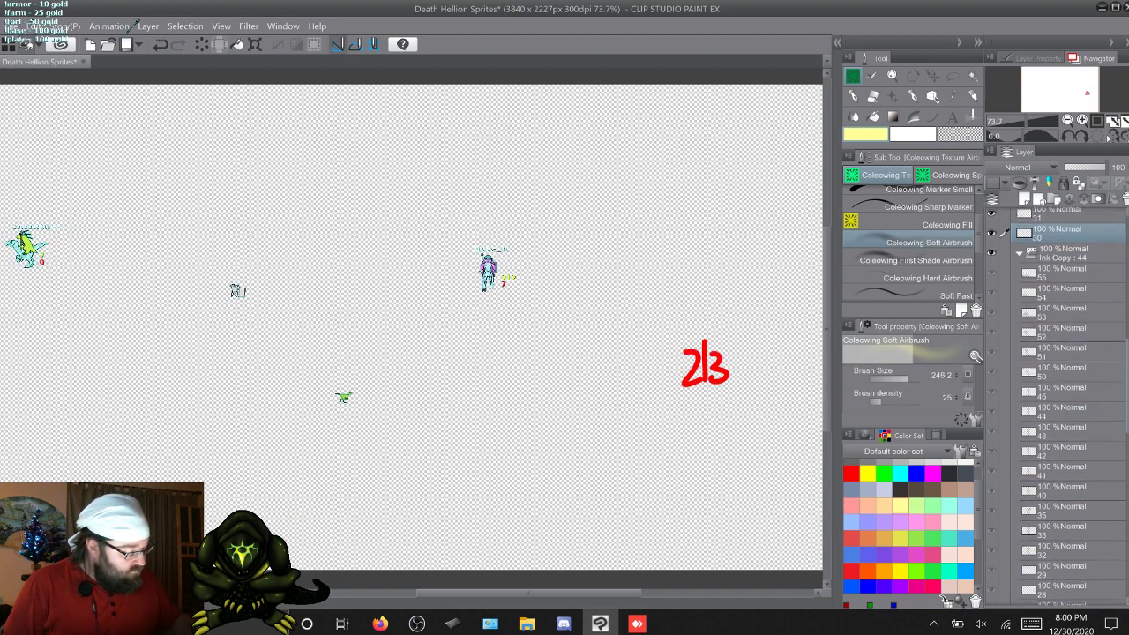
{"action": "left_click_drag", "start_coordinate": [1061, 559], "coordinate": [1061, 235]}
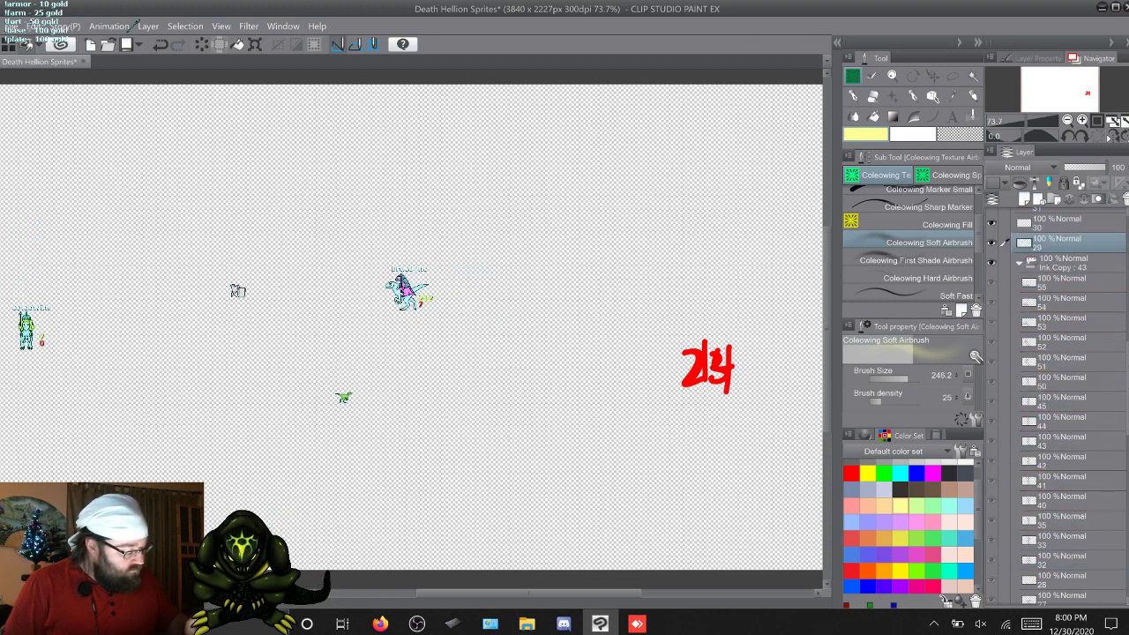
{"action": "left_click_drag", "start_coordinate": [1062, 579], "coordinate": [1061, 258]}
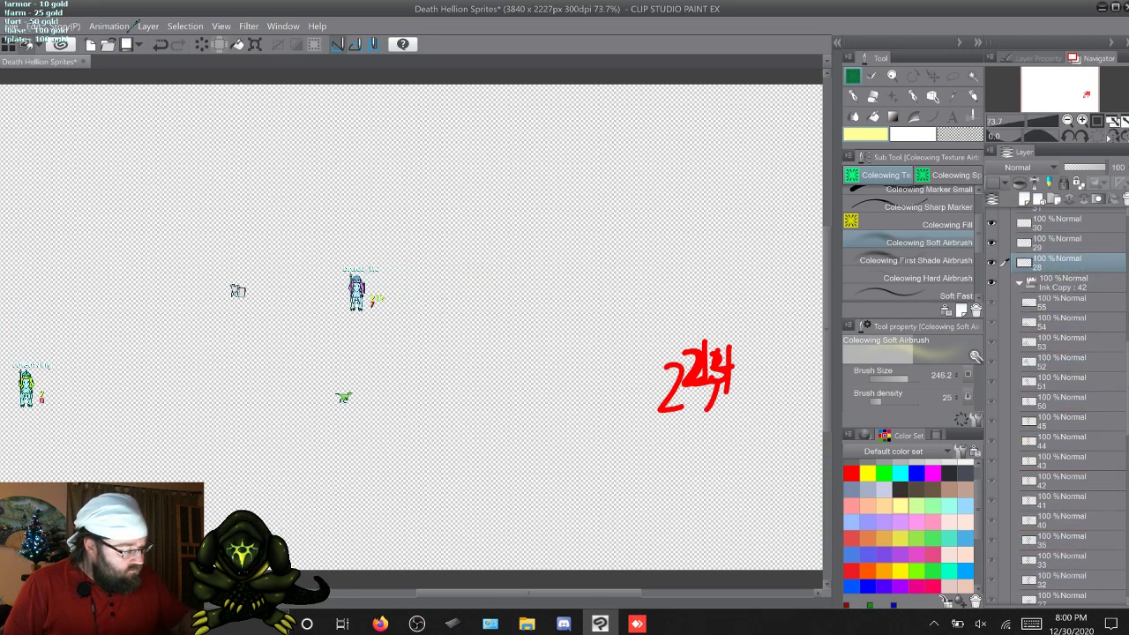
{"action": "left_click", "coordinate": [991, 262]}
{"action": "left_click", "coordinate": [991, 242]}
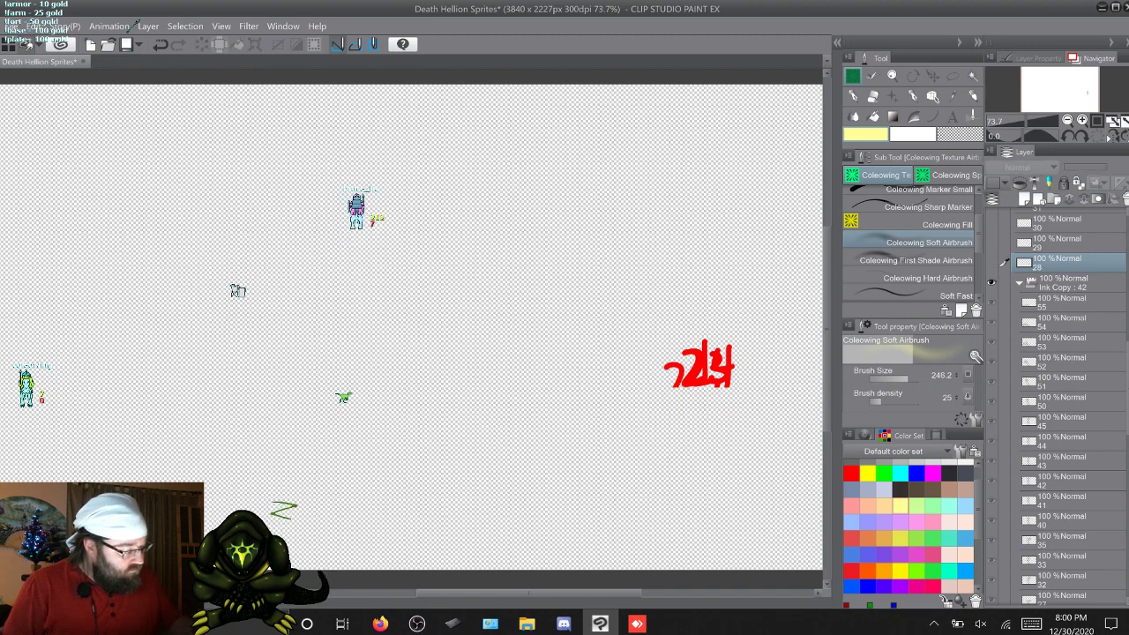
{"action": "scroll", "coordinate": [1061, 406], "scroll_direction": "up", "scroll_amount": 1}
{"action": "left_click", "coordinate": [991, 227]}
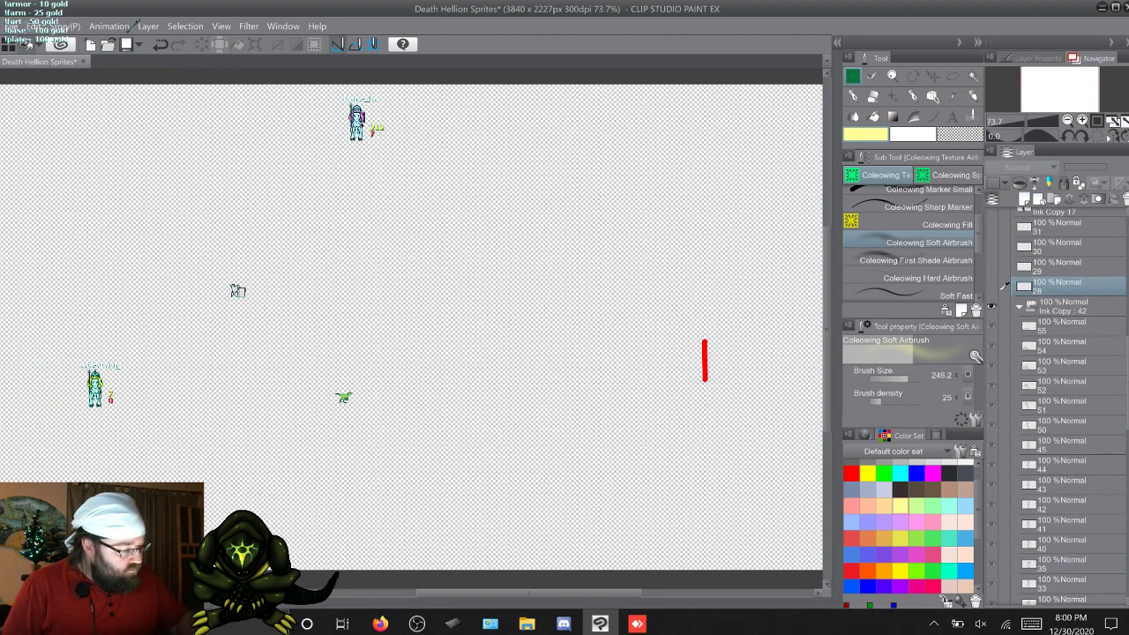
Step: Switch Ink Copy to cel 27 and save the sprite file
{"action": "scroll", "coordinate": [1003, 286], "scroll_direction": "down", "scroll_amount": 4}
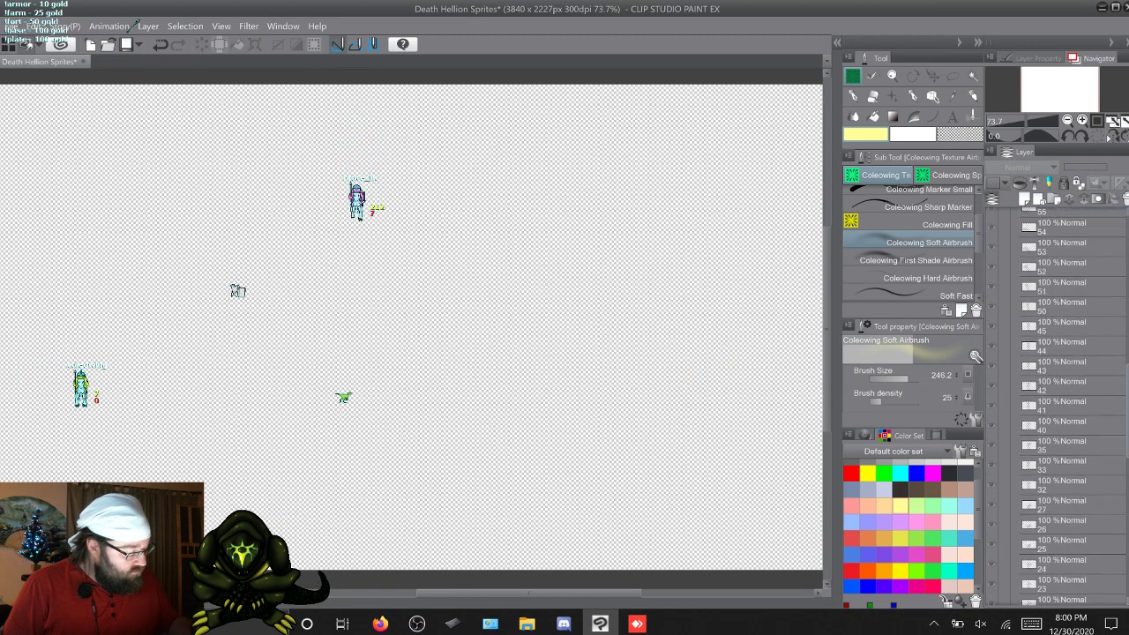
{"action": "left_click", "coordinate": [1061, 496]}
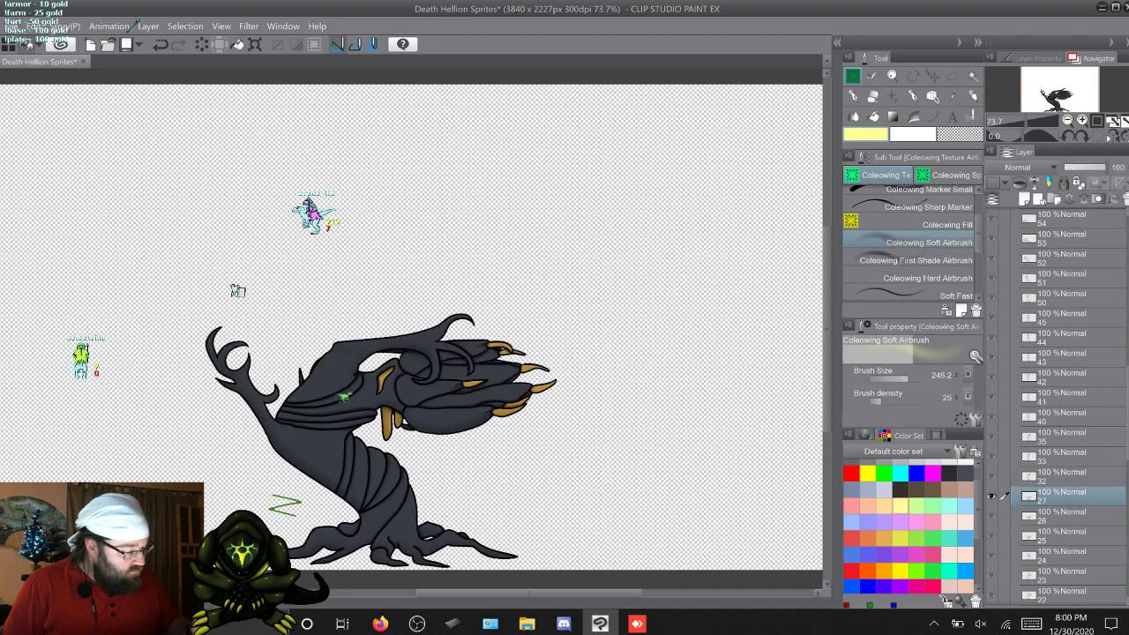
{"action": "scroll", "coordinate": [1062, 495], "scroll_direction": "up", "scroll_amount": 2}
{"action": "scroll", "coordinate": [1062, 496], "scroll_direction": "down", "scroll_amount": 1}
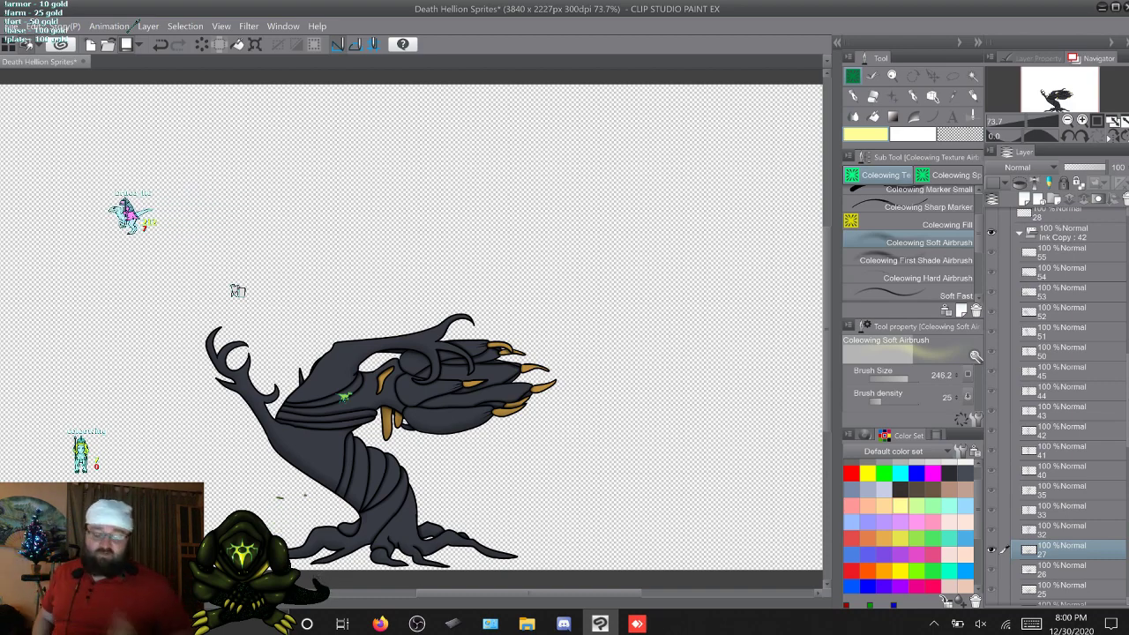
{"action": "key", "text": "ctrl+s"}
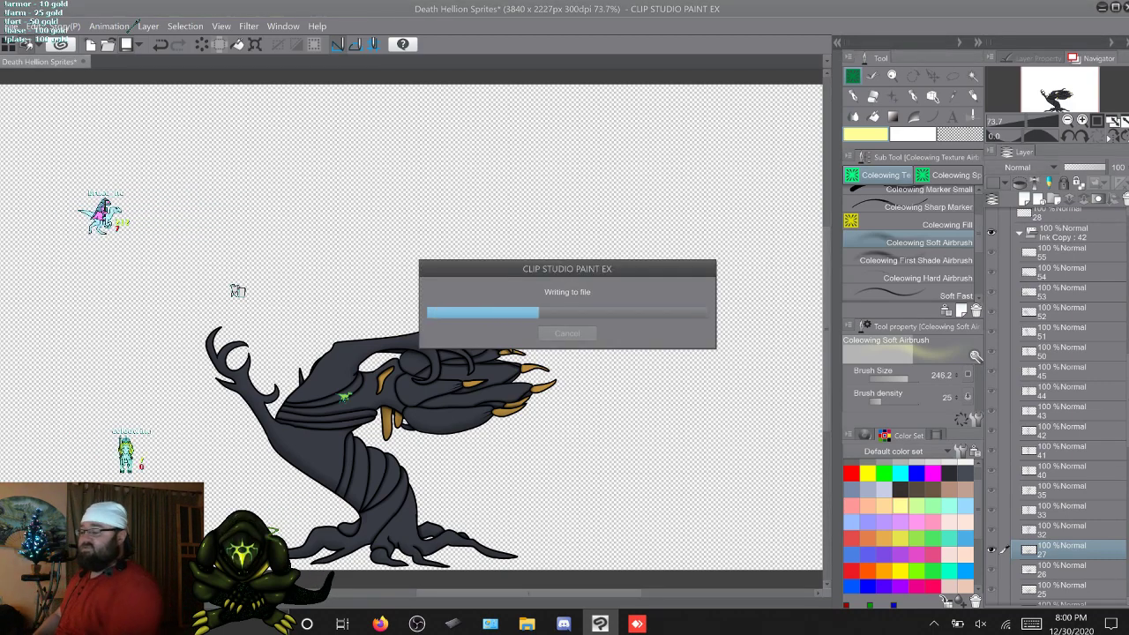